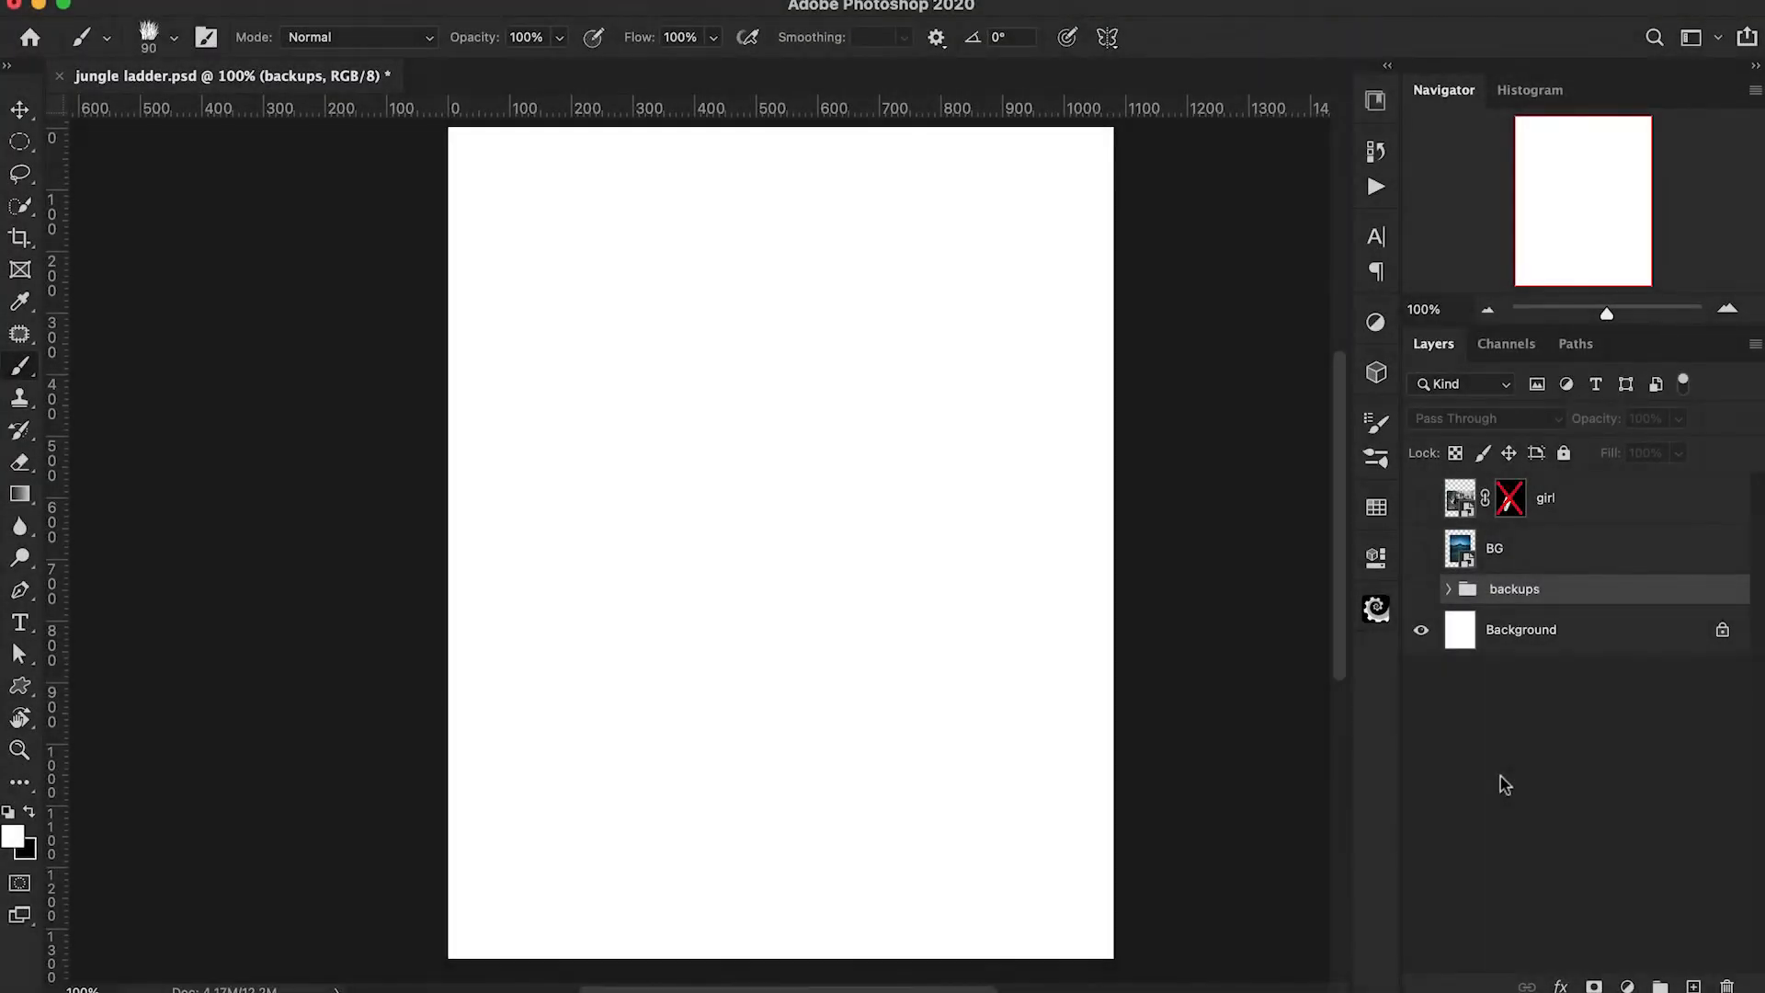
# Show the BG layer and scale the night landscape up so it fills the whole canvas.
pyautogui.click(1421, 549)
pyautogui.click(1536, 554)
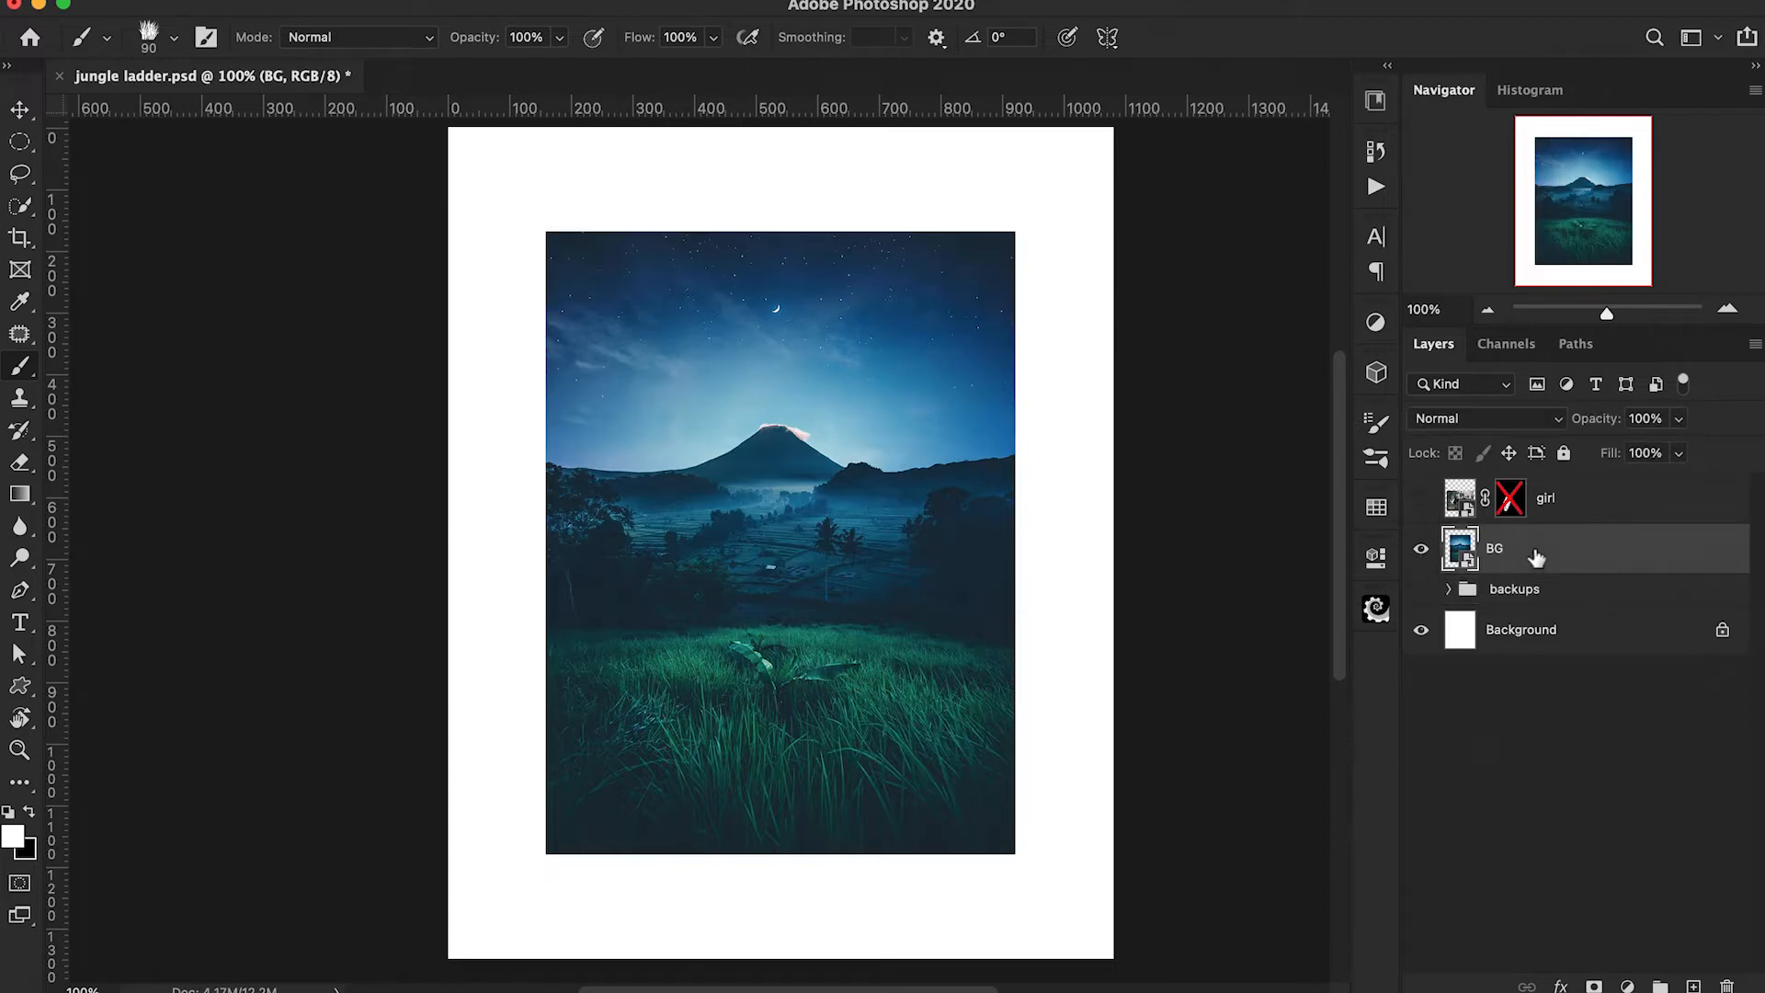
pyautogui.press('super+t')
pyautogui.moveTo(1016, 543); pyautogui.dragTo(1112, 547)
pyautogui.press('Return')
pyautogui.press('b')
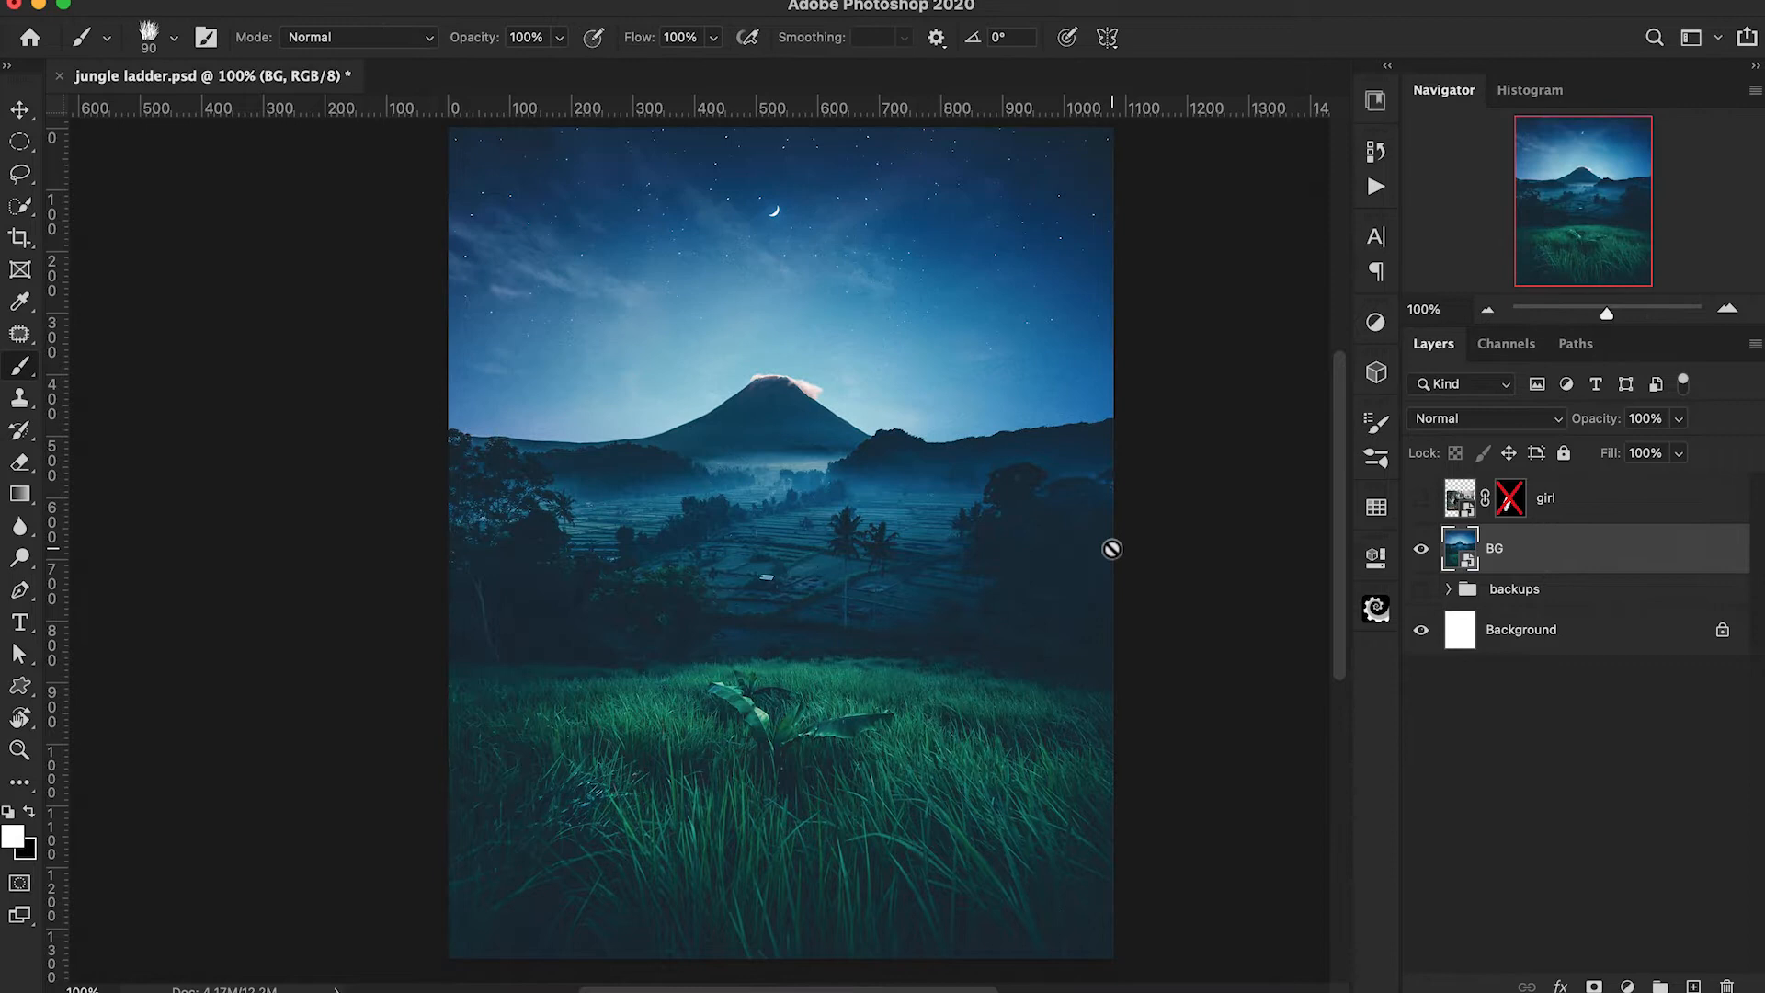
# Show the girl layer and enable its layer mask so only the girl and ladder are cut out.
pyautogui.click(1422, 499)
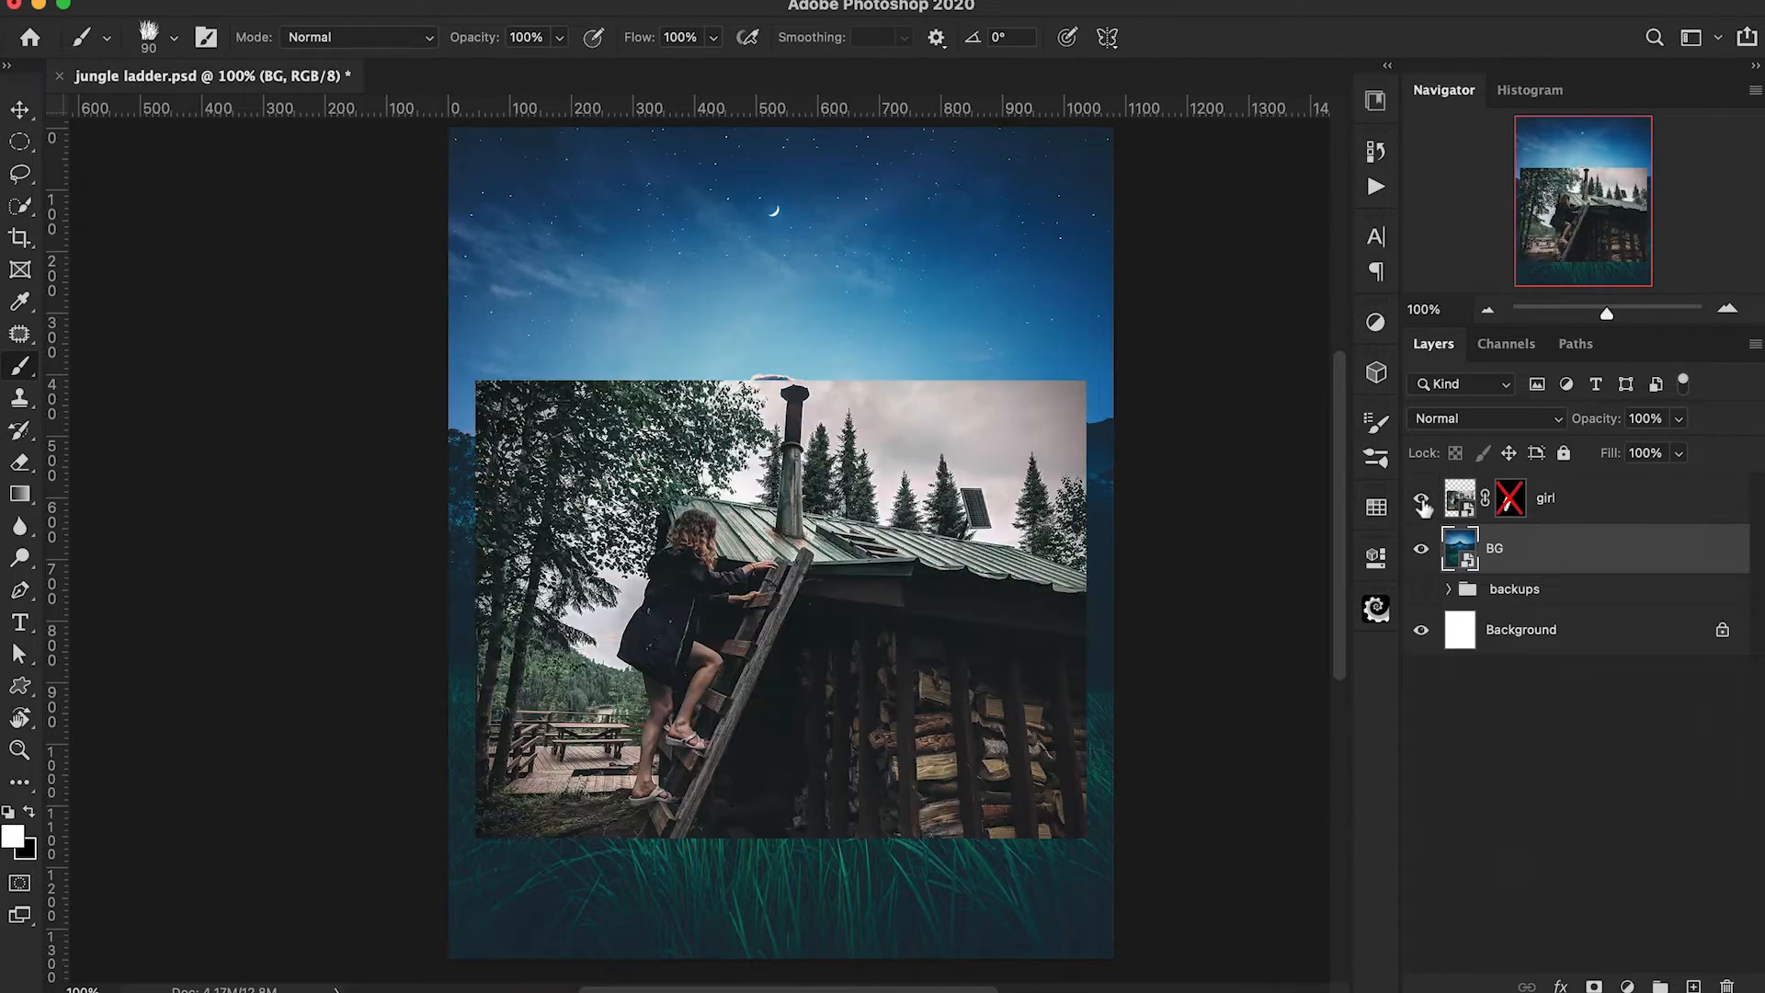
pyautogui.click(1460, 496)
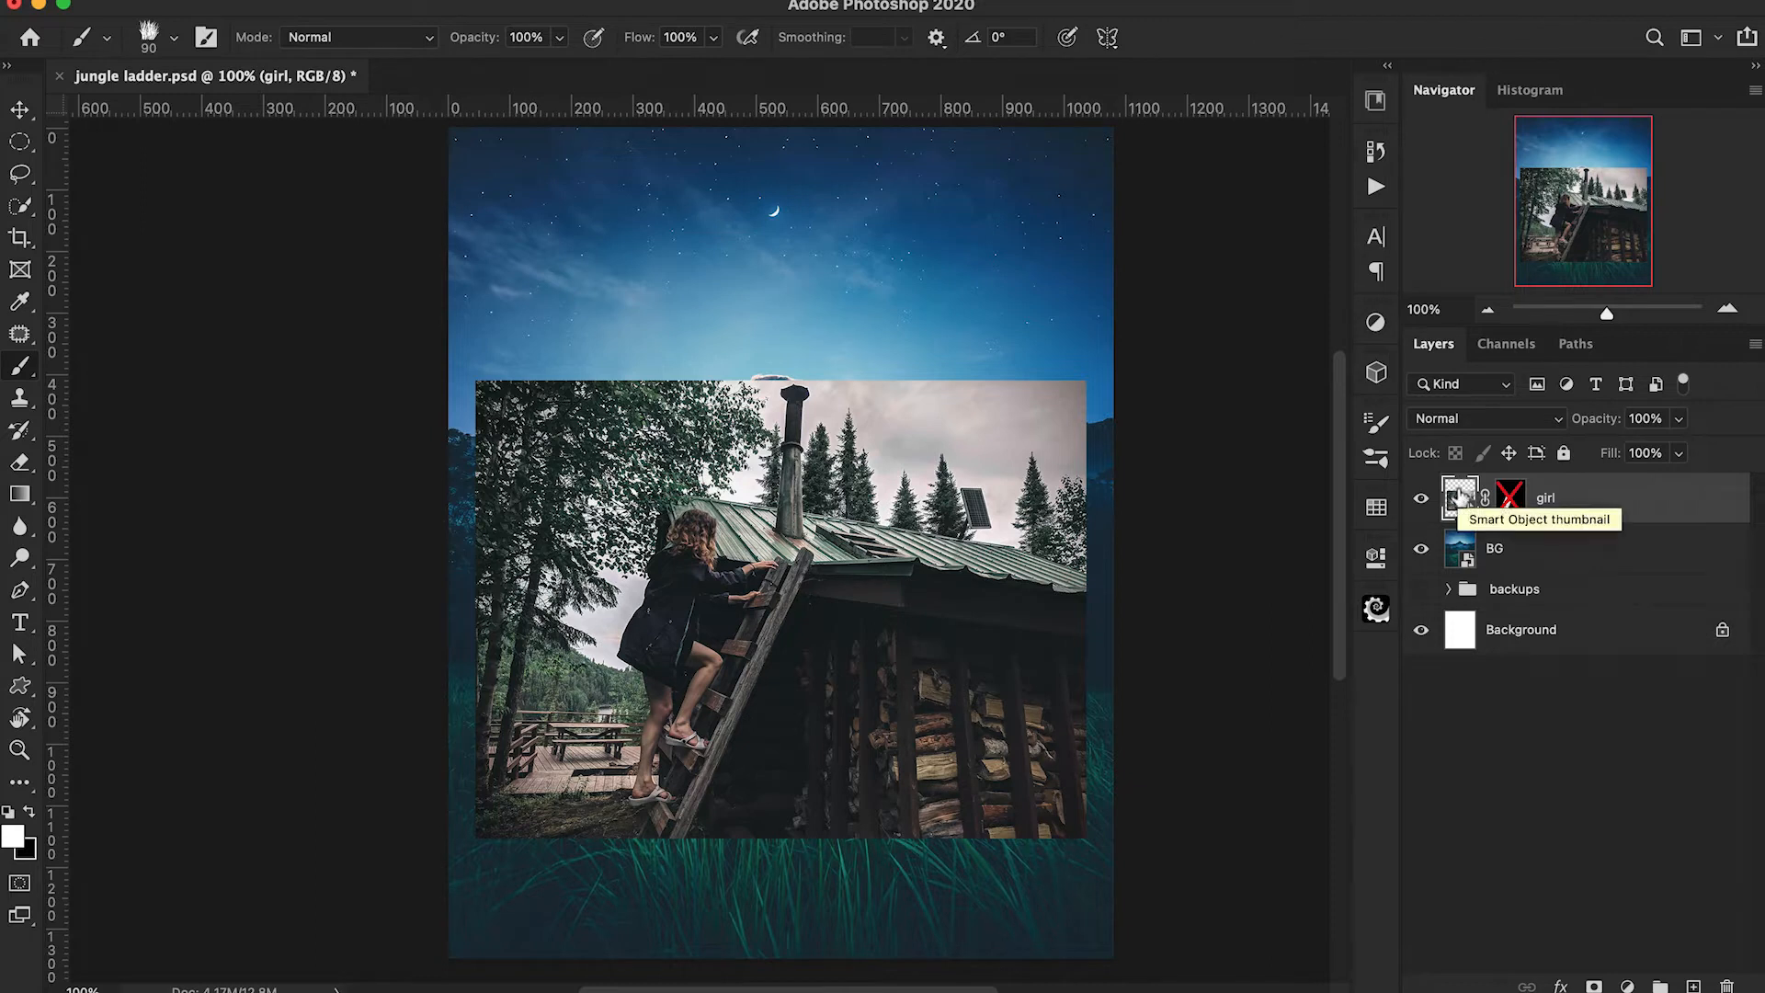
pyautogui.keyDown('shift'); pyautogui.click(1512, 499); pyautogui.keyUp('shift')
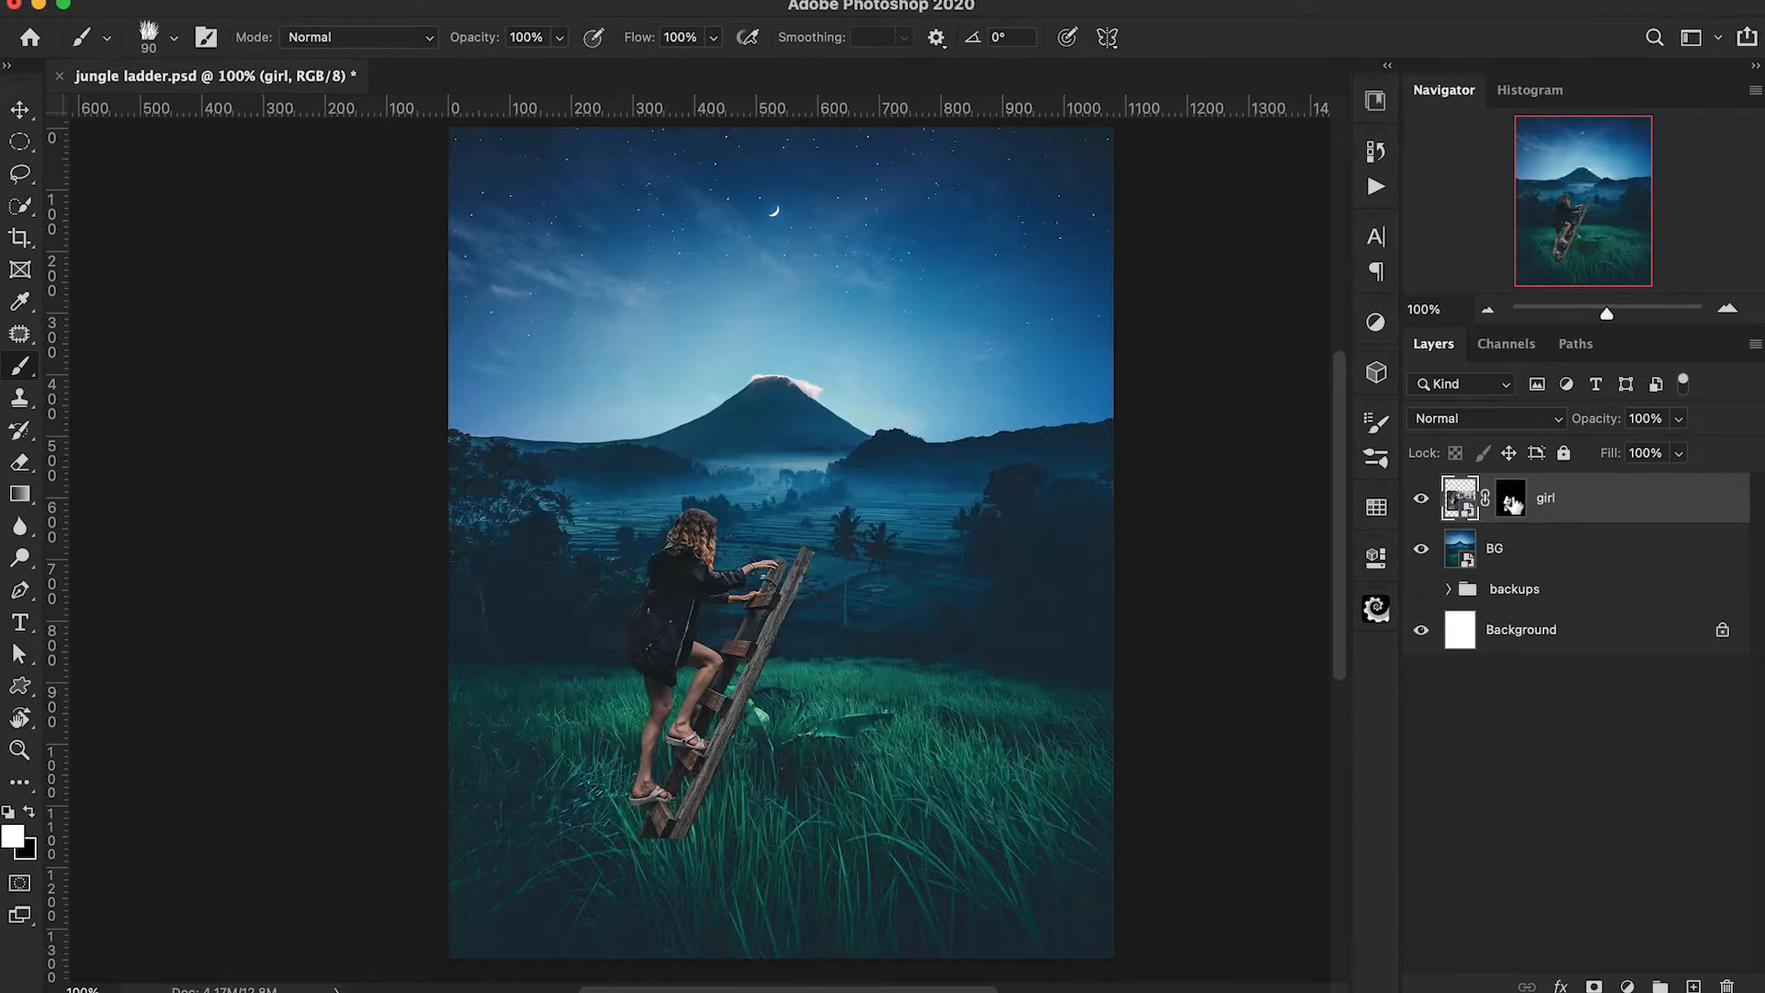
# Enlarge the girl and ladder by roughly a third and position them upright in the grass in front of the volcano.
pyautogui.press('super+t')
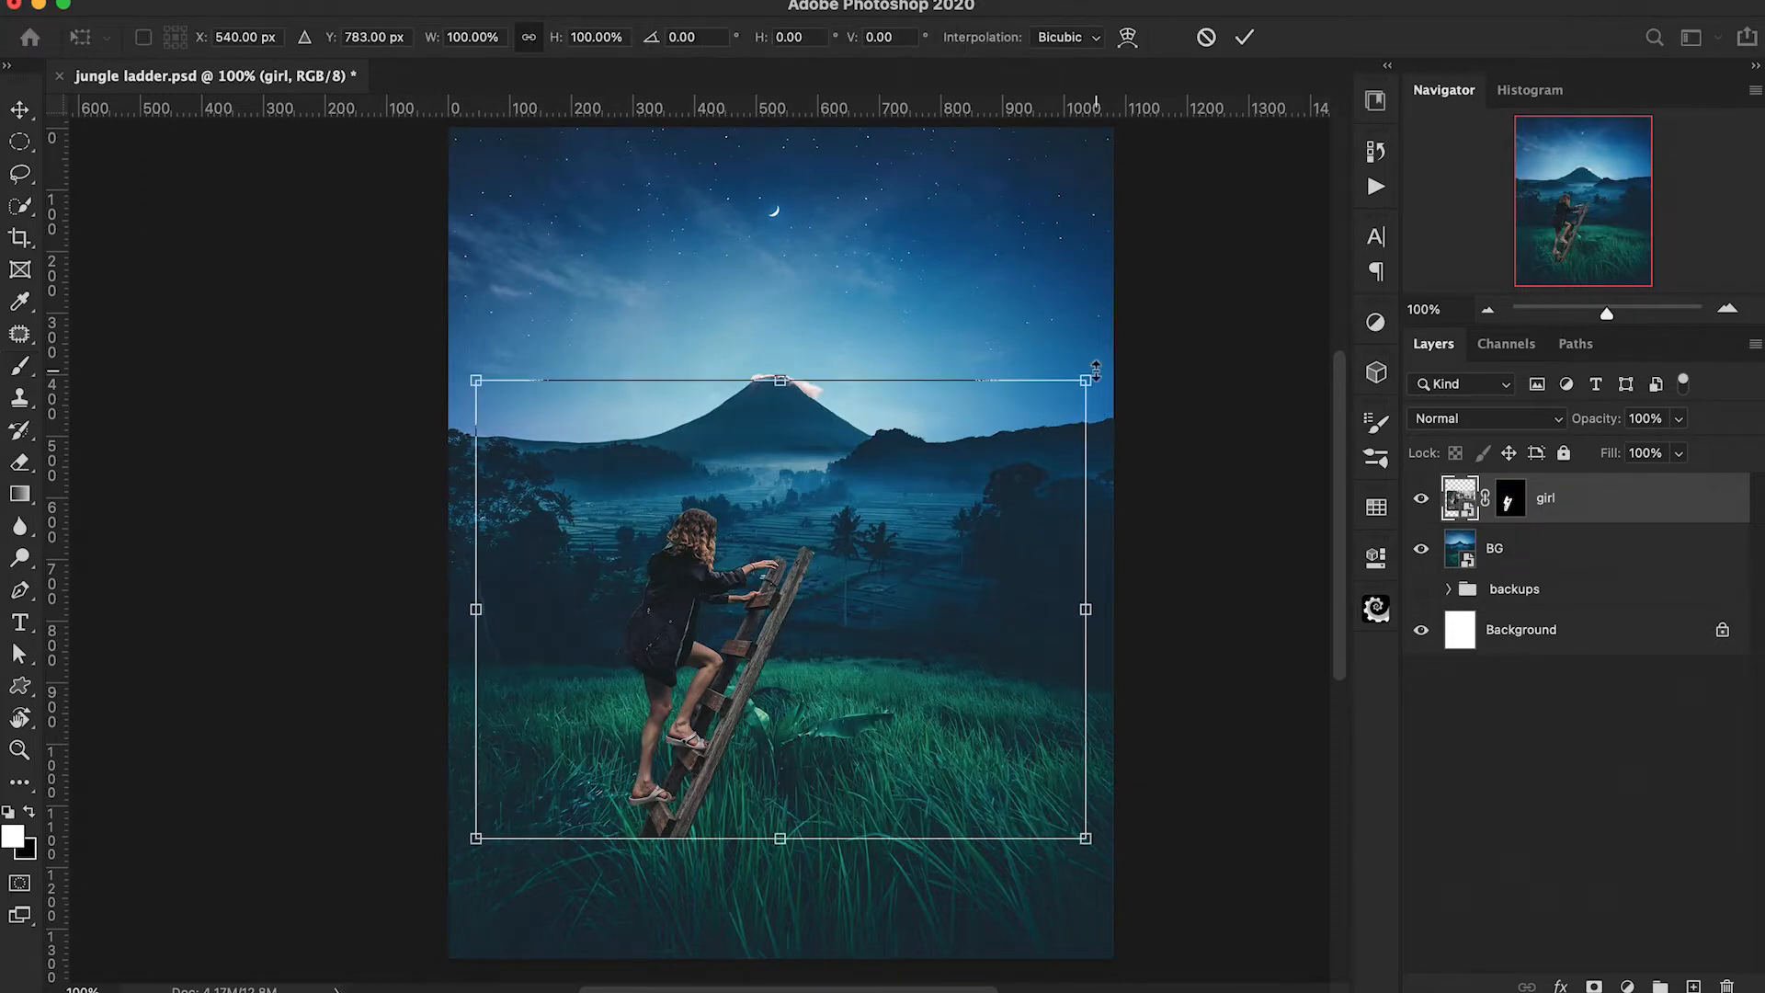
pyautogui.moveTo(1086, 380); pyautogui.dragTo(1292, 224)
pyautogui.moveTo(890, 487); pyautogui.dragTo(898, 504)
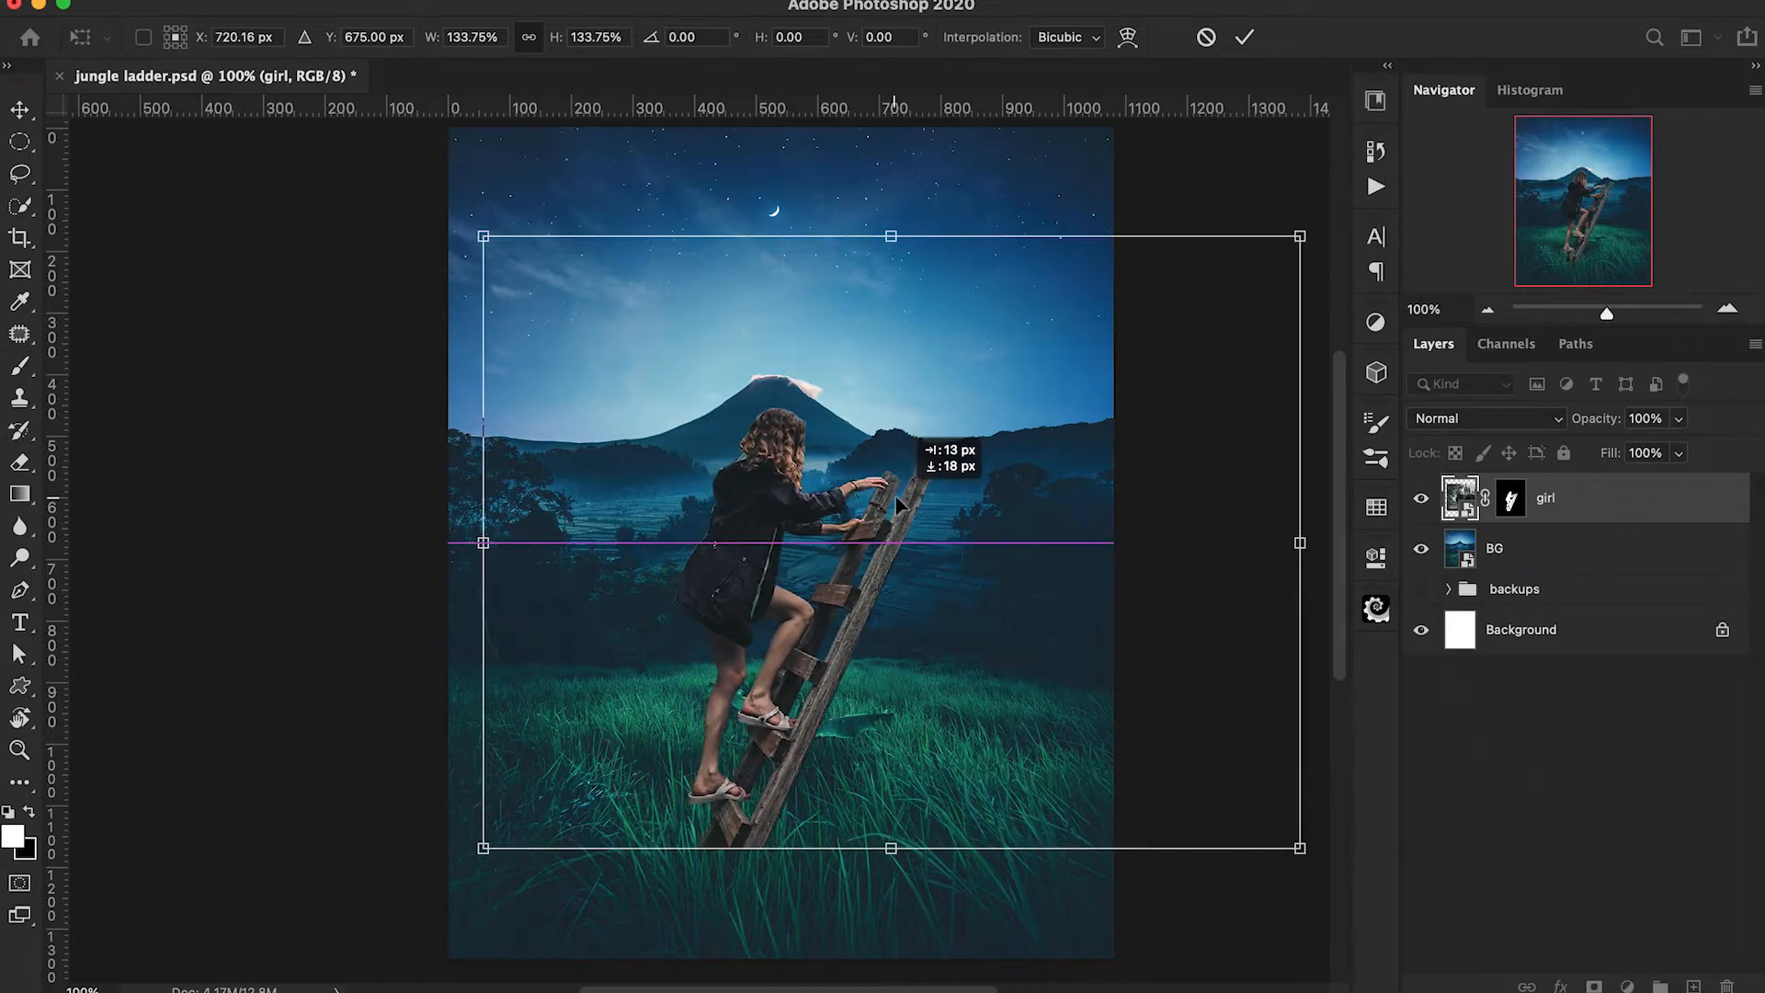
pyautogui.moveTo(1298, 236)
pyautogui.mouseDown()
pyautogui.moveTo(1320, 229)
pyautogui.moveTo(1292, 250)
pyautogui.mouseUp()
pyautogui.moveTo(920, 794); pyautogui.dragTo(885, 743)
pyautogui.moveTo(1260, 501); pyautogui.dragTo(1279, 502)
pyautogui.moveTo(774, 650); pyautogui.dragTo(798, 641)
pyautogui.press('Return')
pyautogui.press('b')
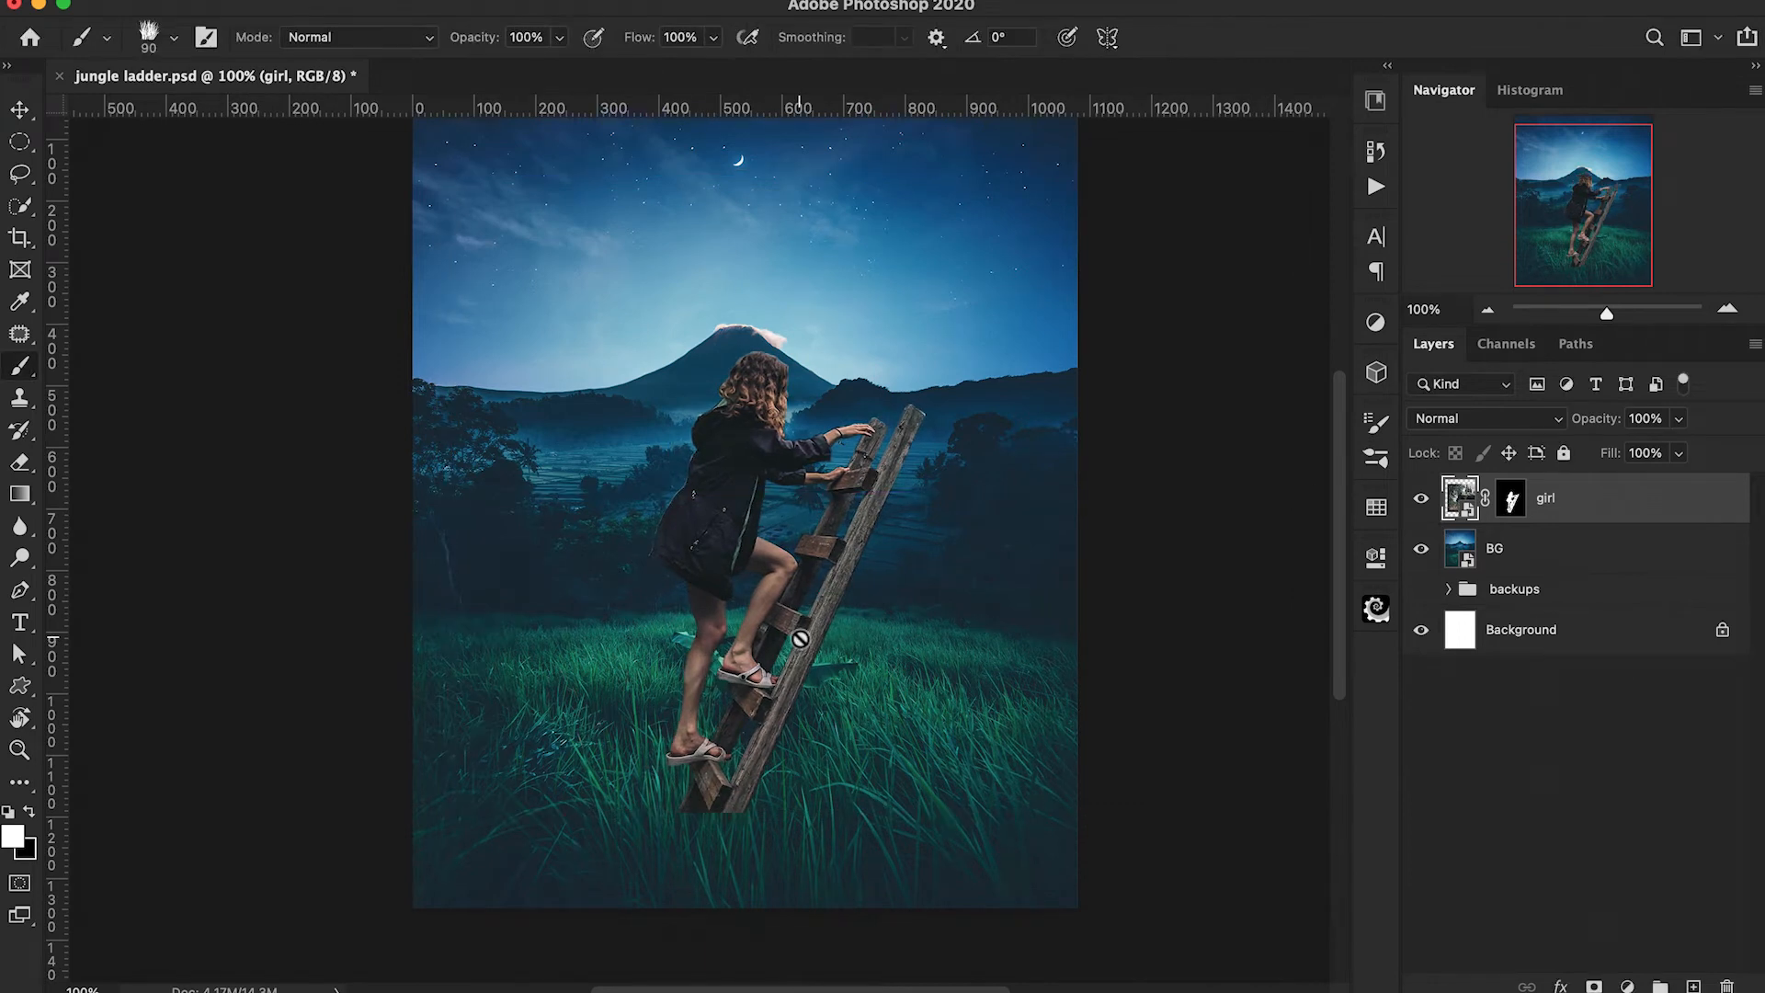
# Duplicate the masked girl layer and convert the duplicate to a smart object.
pyautogui.hotkey('ctrl', 'j')
pyautogui.rightClick(1597, 515)
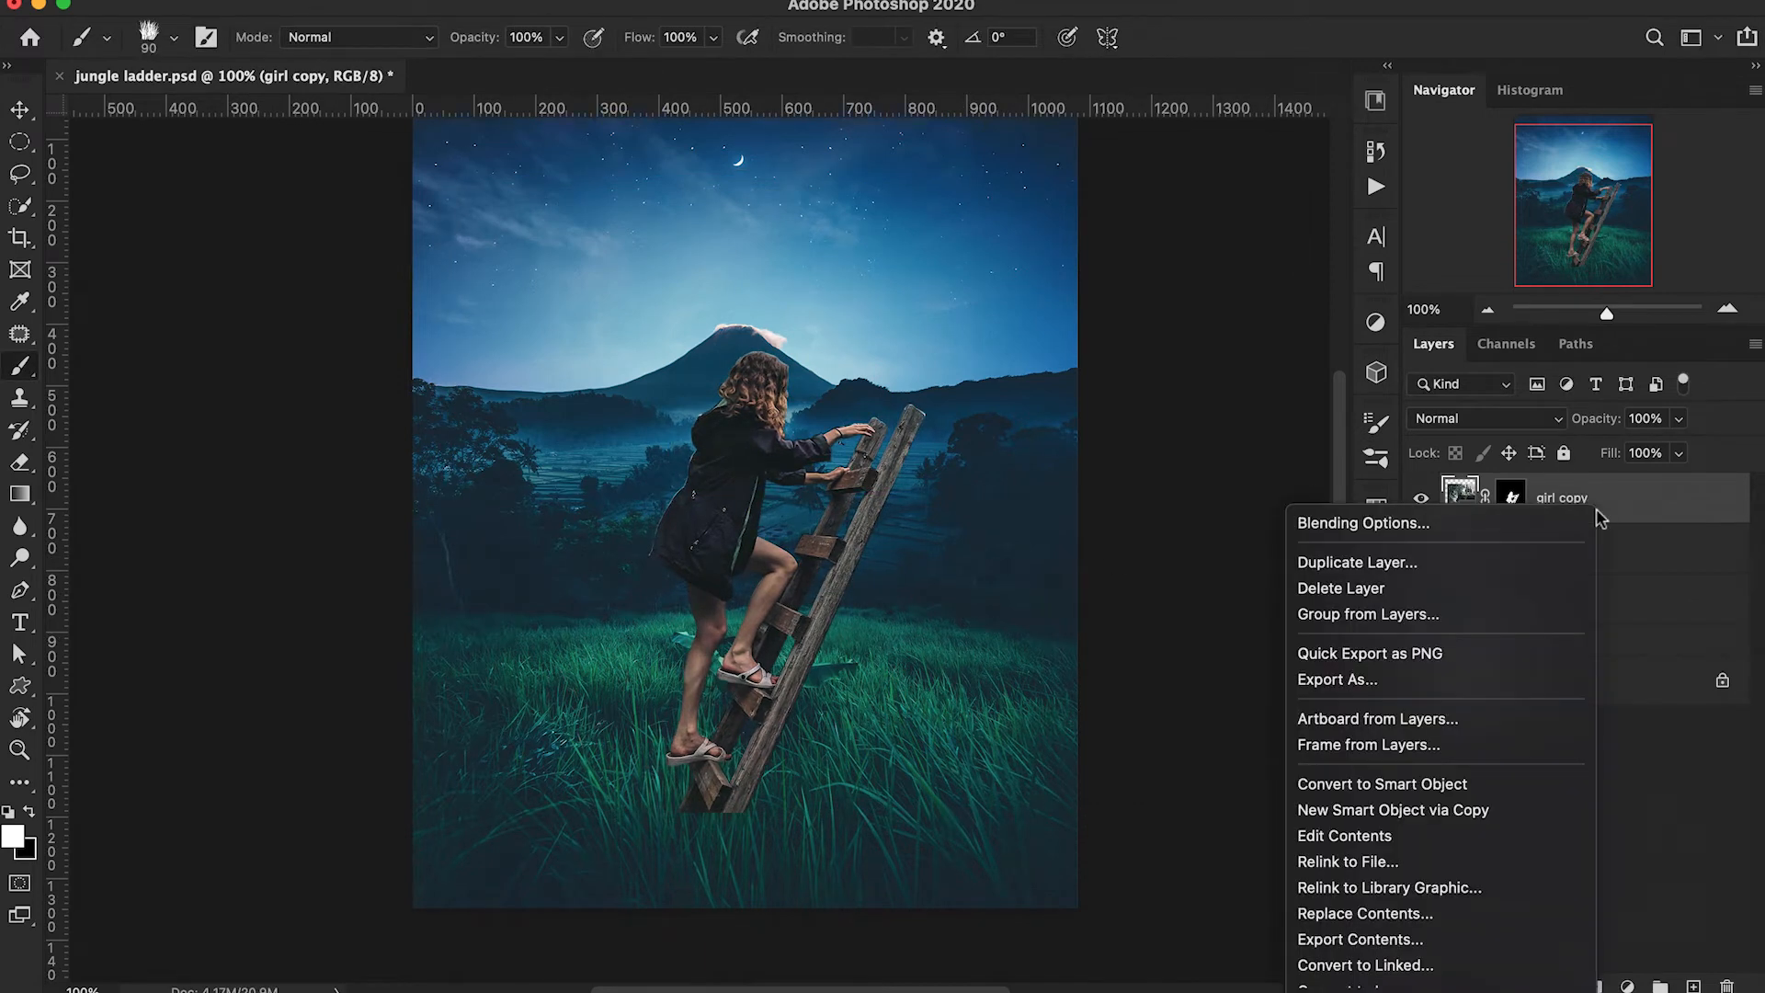
pyautogui.click(1469, 783)
# Rename the original girl layer "backup girl" and move it into the backups group.
pyautogui.doubleClick(1548, 550)
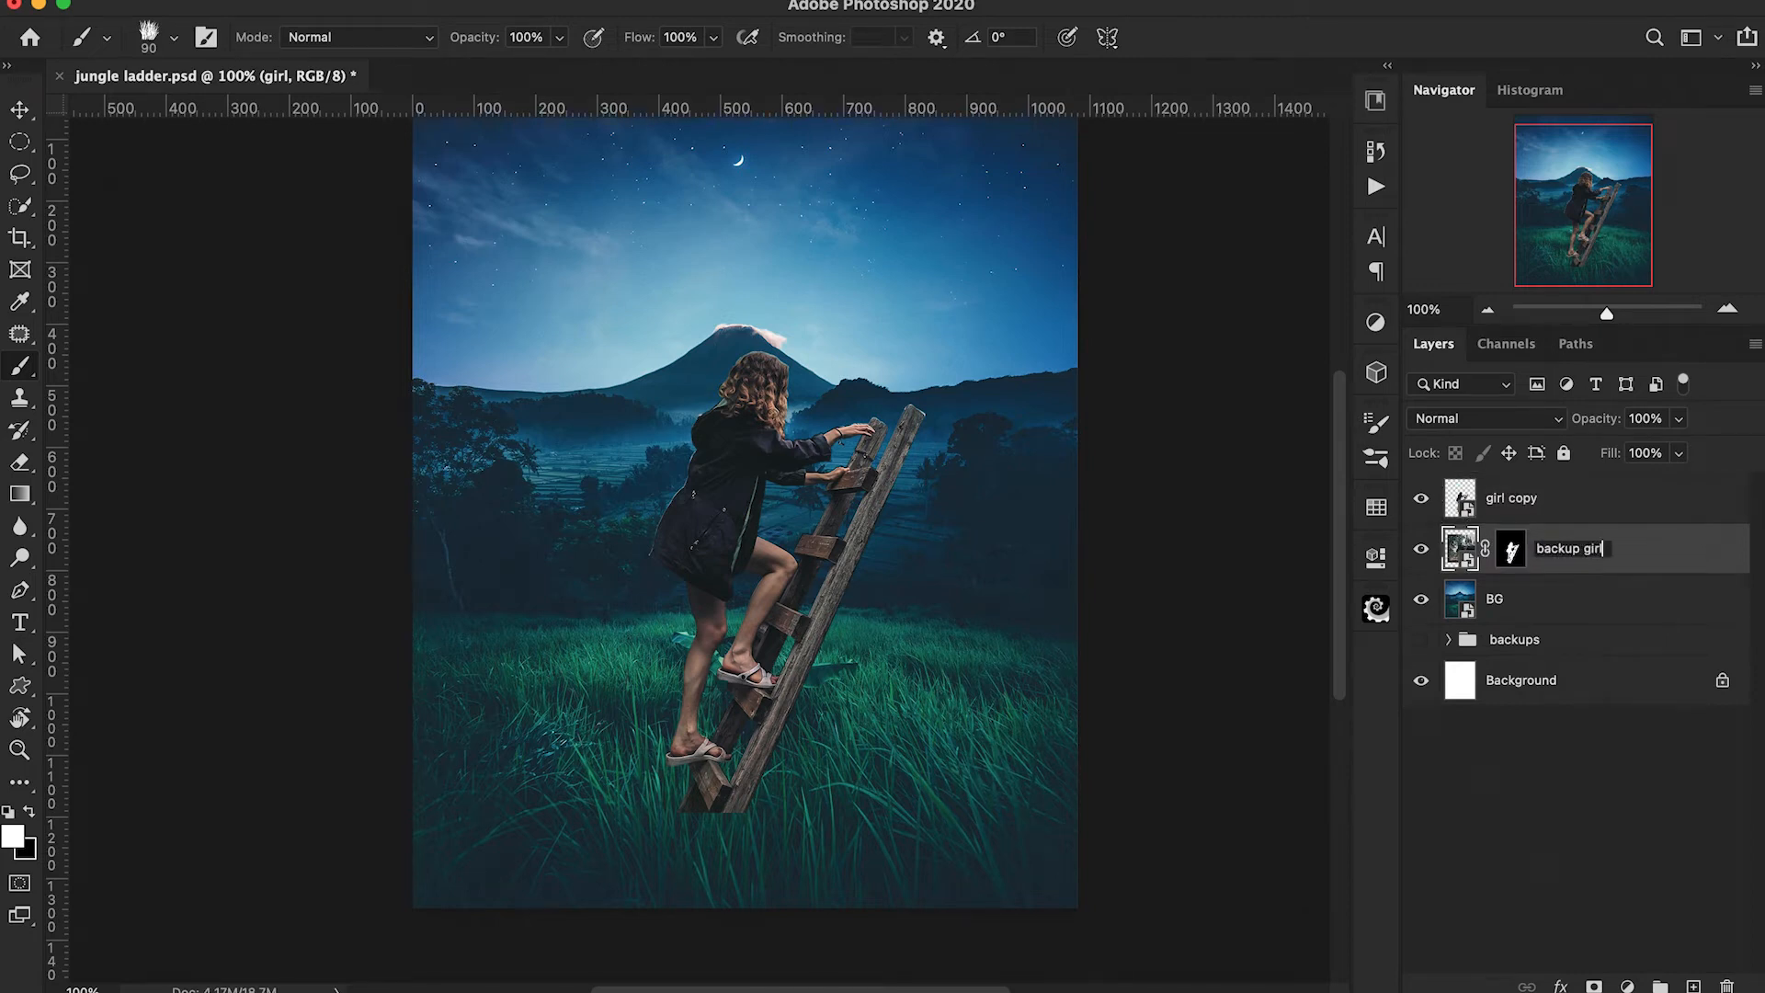
pyautogui.moveTo(1576, 569); pyautogui.dragTo(1575, 639)
# Add a layer mask to BG and cut a wide, flat elliptical hole in the grass around the ladder's foot.
pyautogui.click(21, 143)
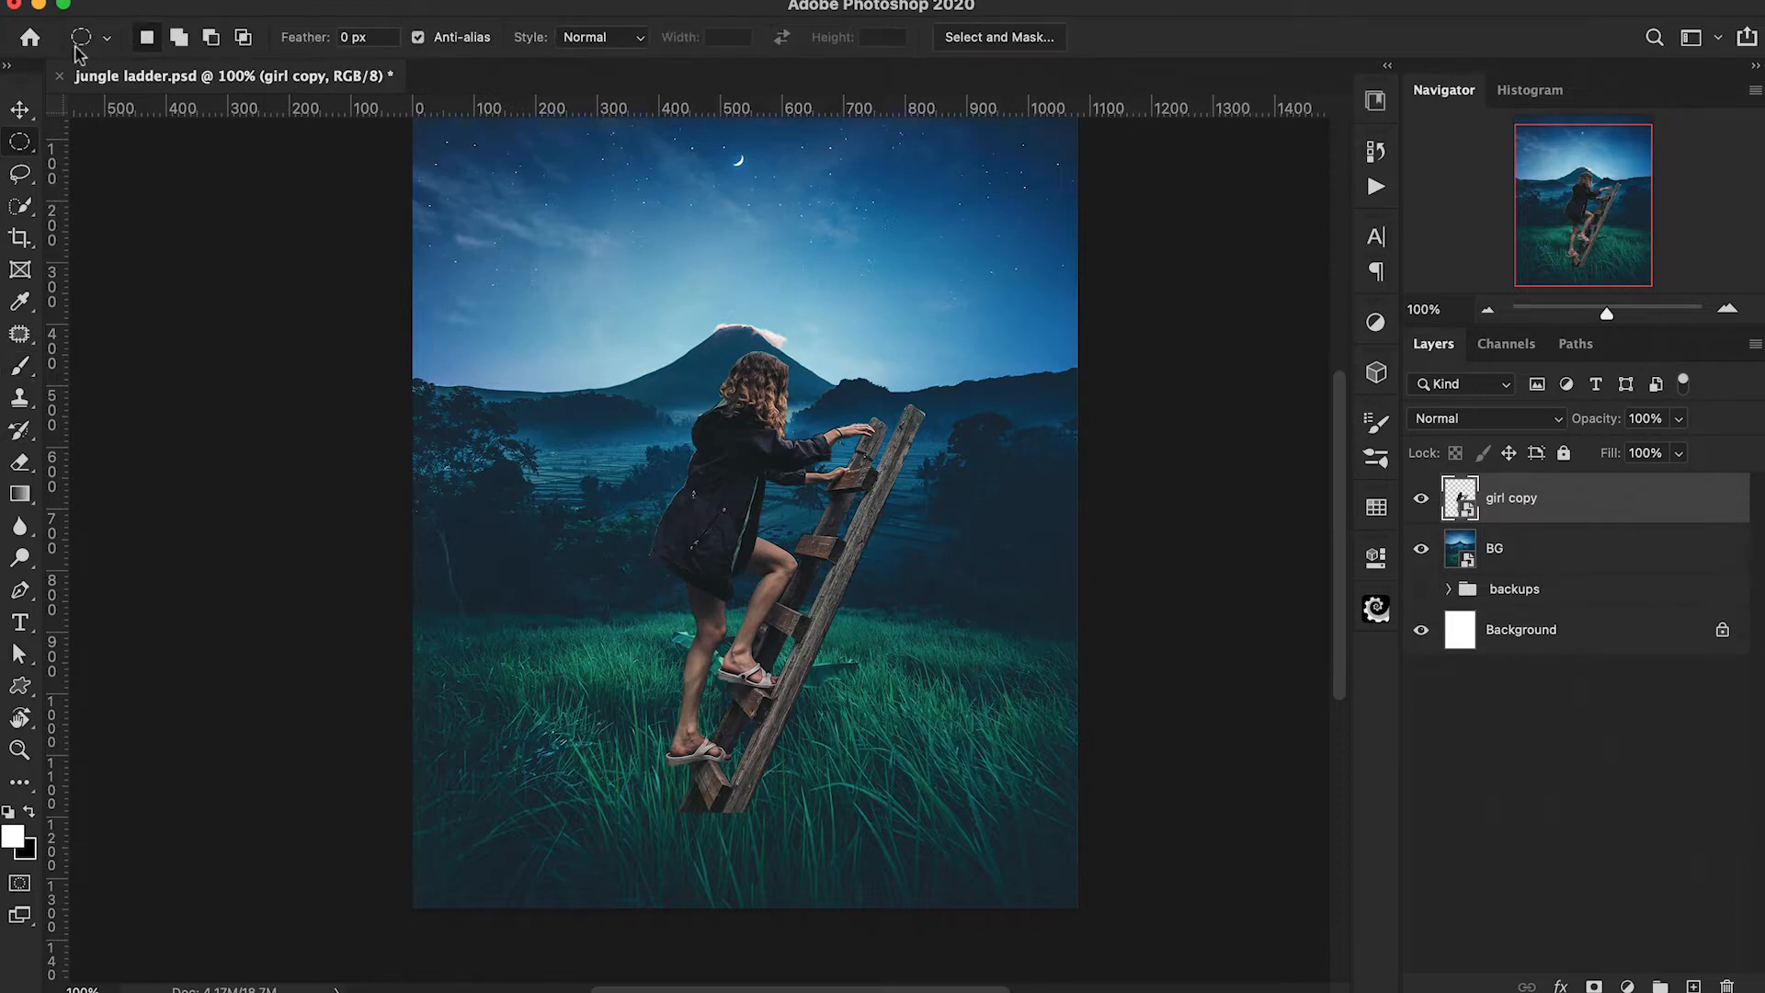
pyautogui.click(1539, 563)
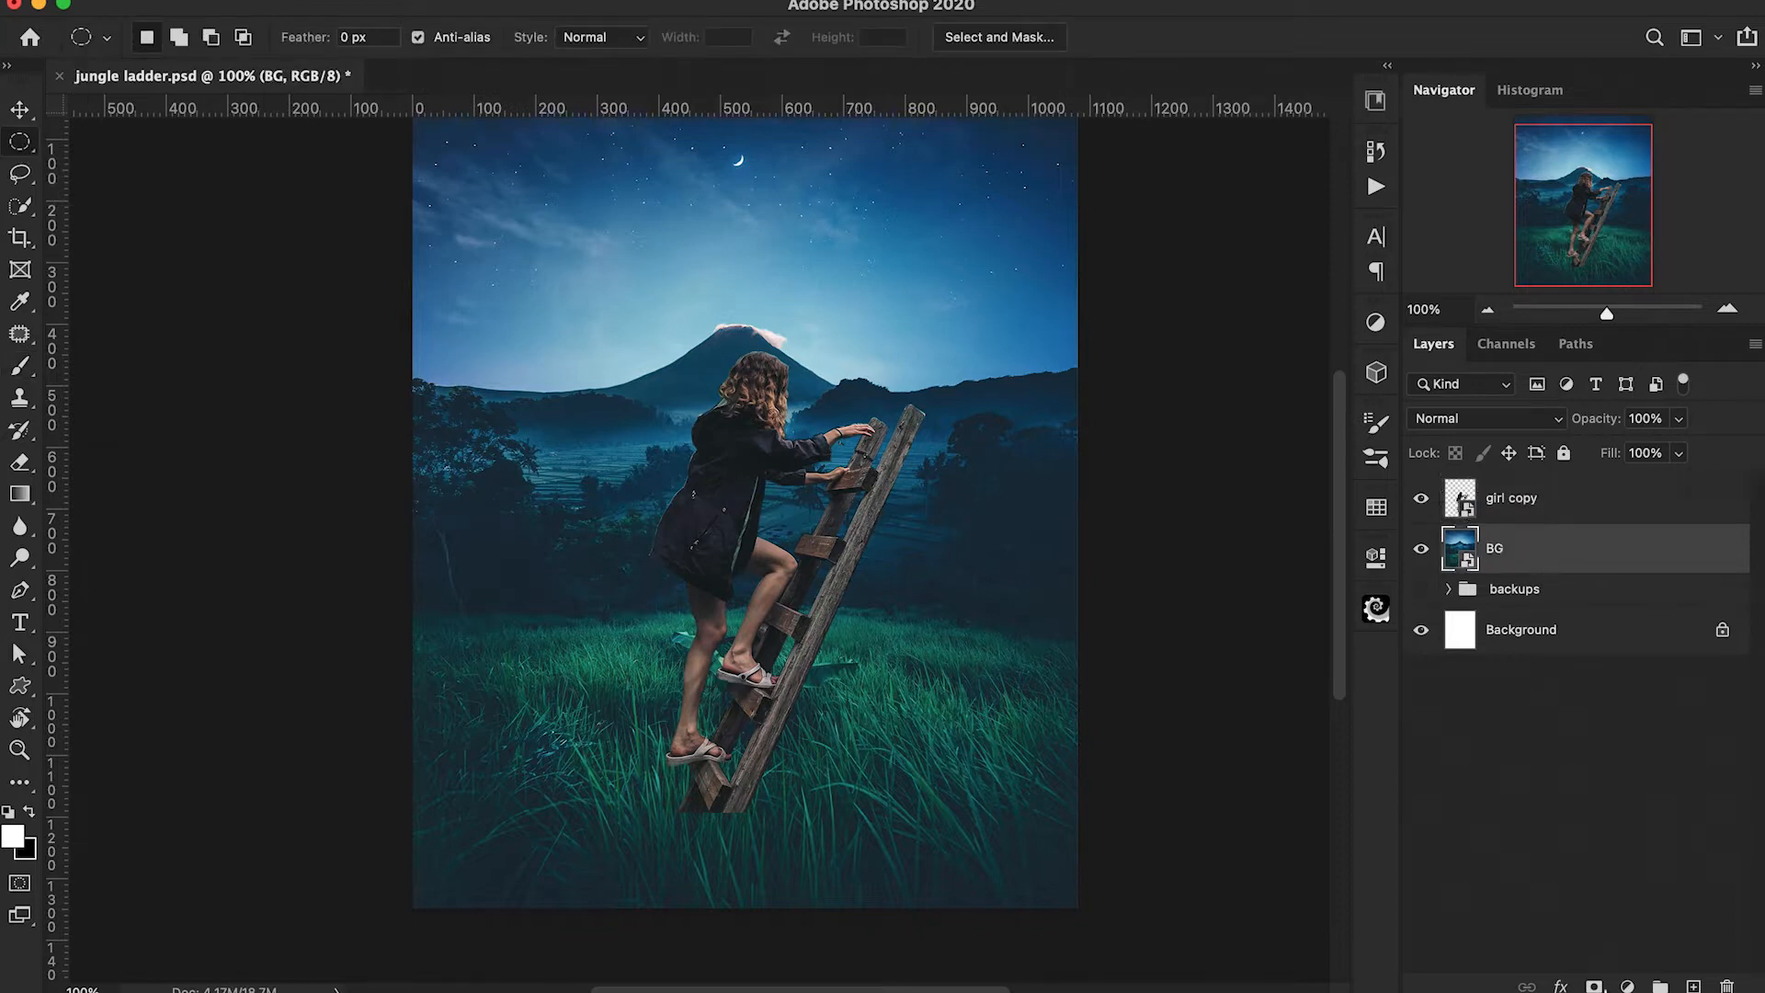
pyautogui.click(1596, 987)
pyautogui.moveTo(602, 701); pyautogui.dragTo(906, 743)
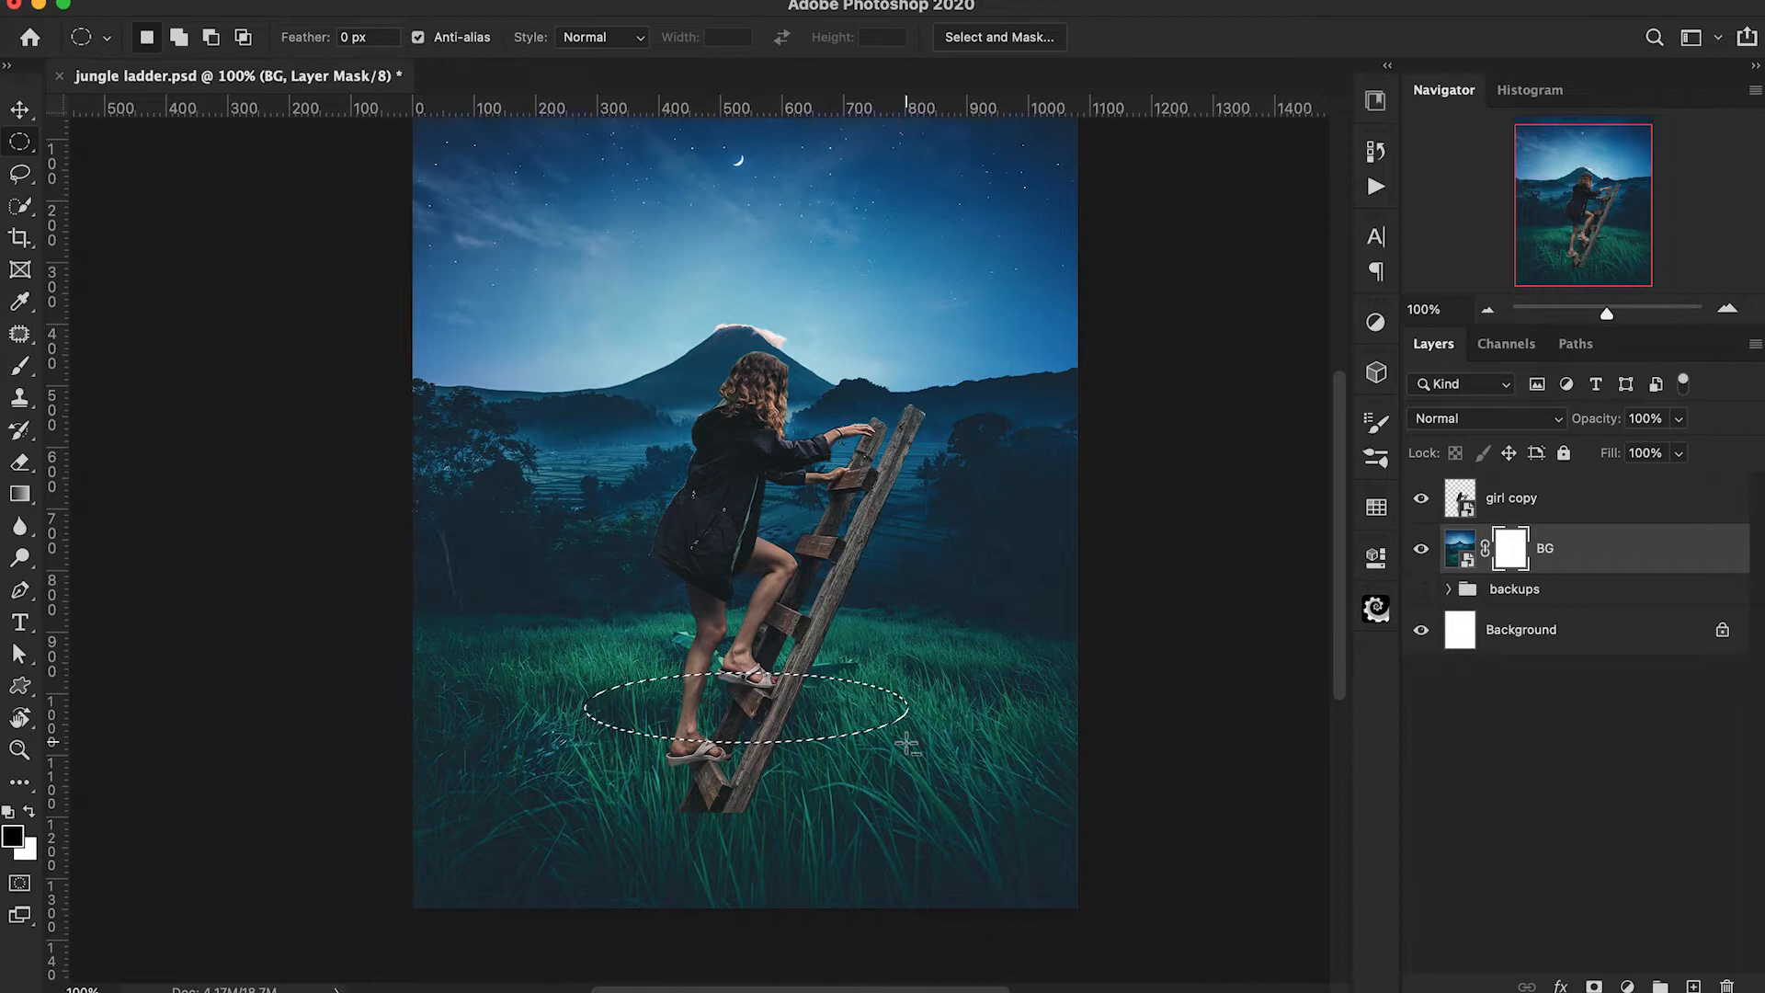
pyautogui.press('super+BackSpace')
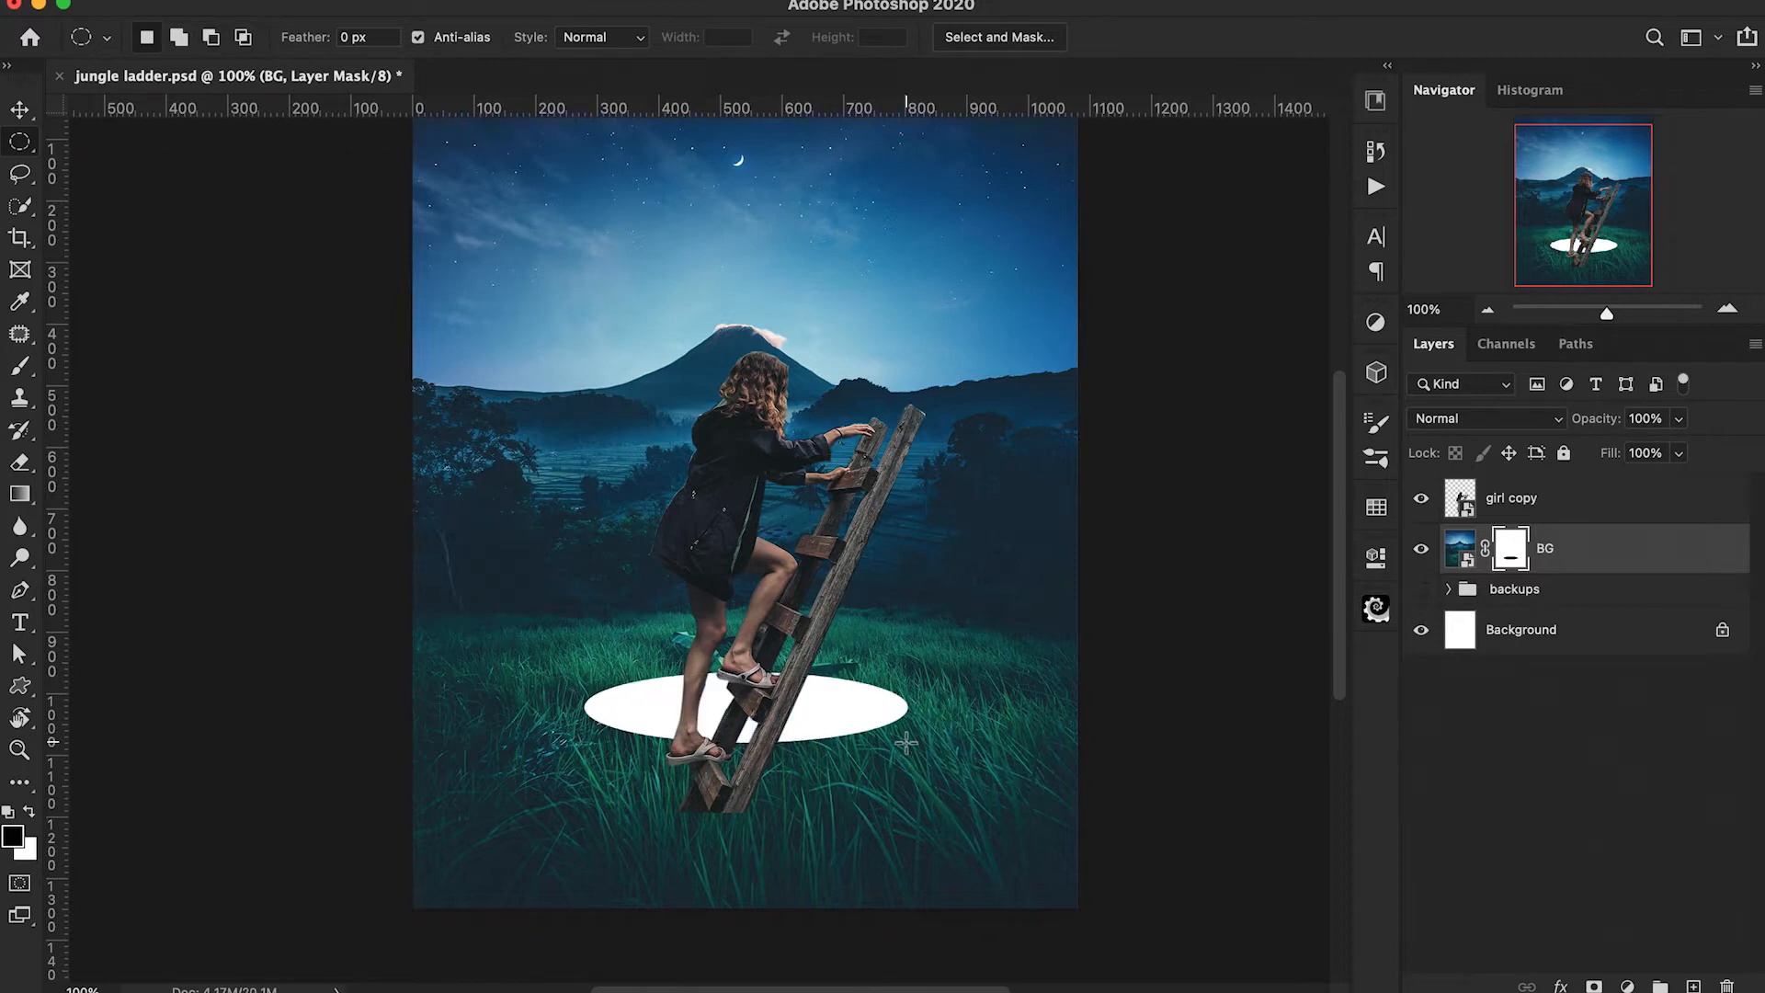
# Duplicate the girl copy into layers named "girl front" and "girl back", placing girl back beneath BG.
pyautogui.click(1462, 499)
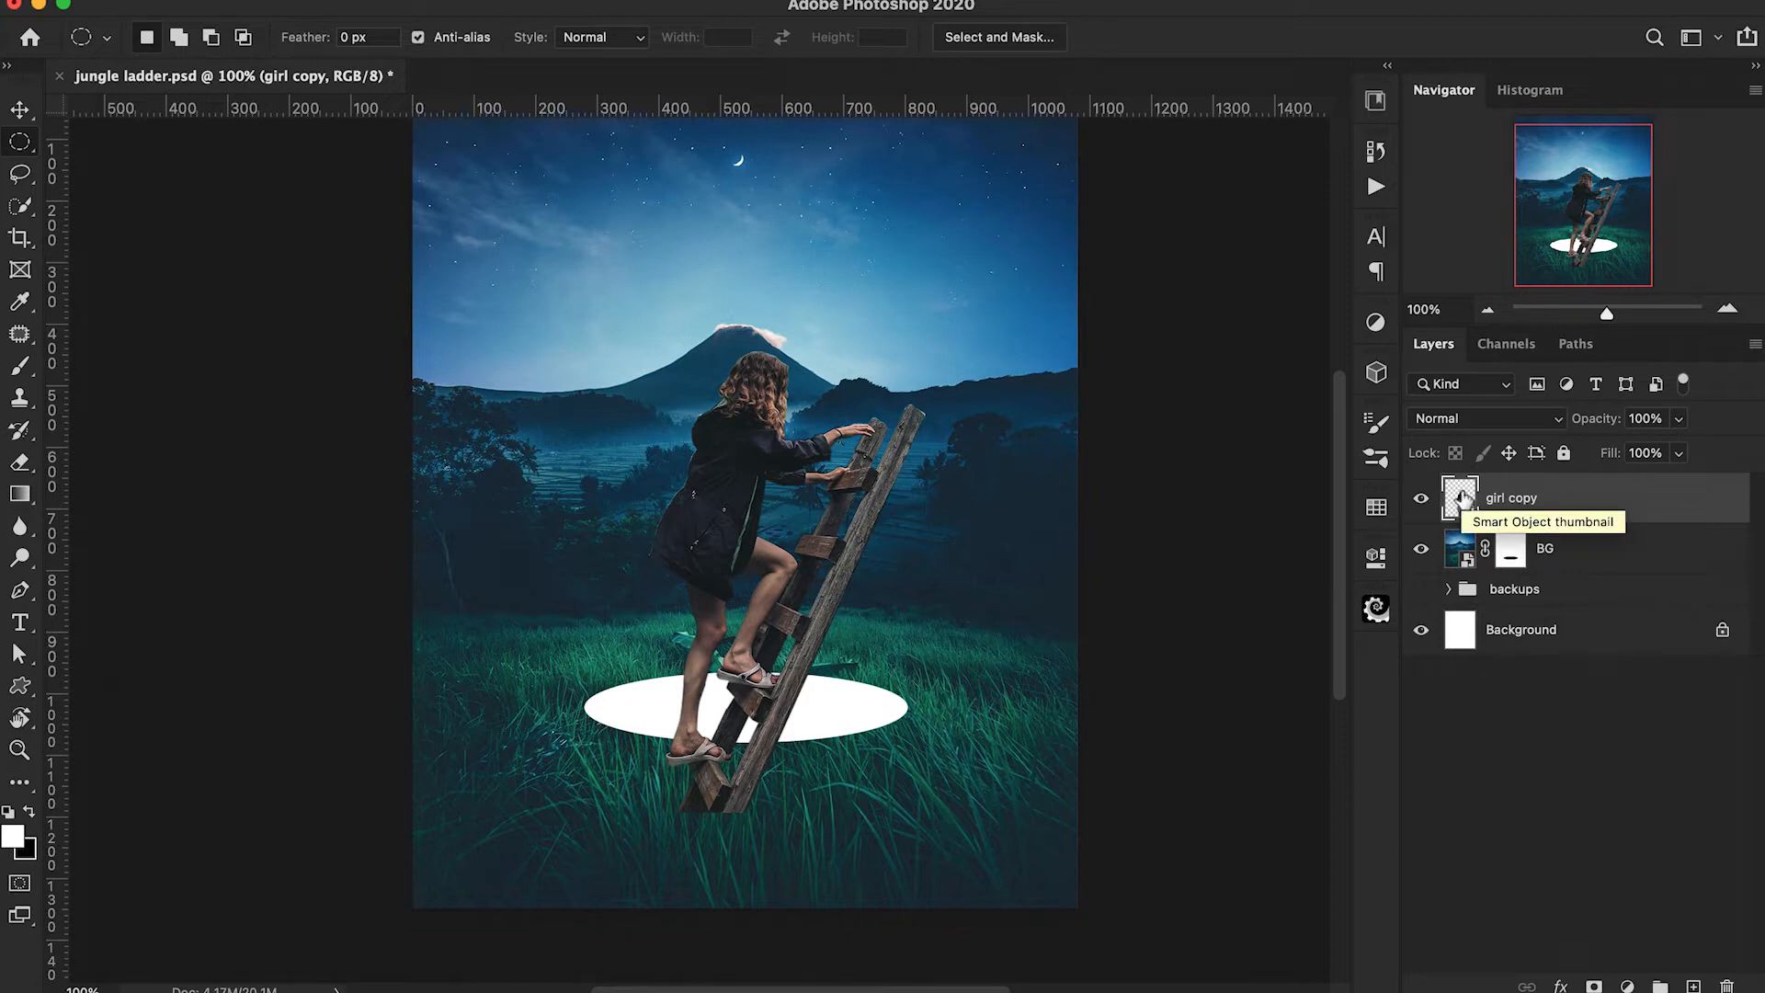
pyautogui.press('super+j')
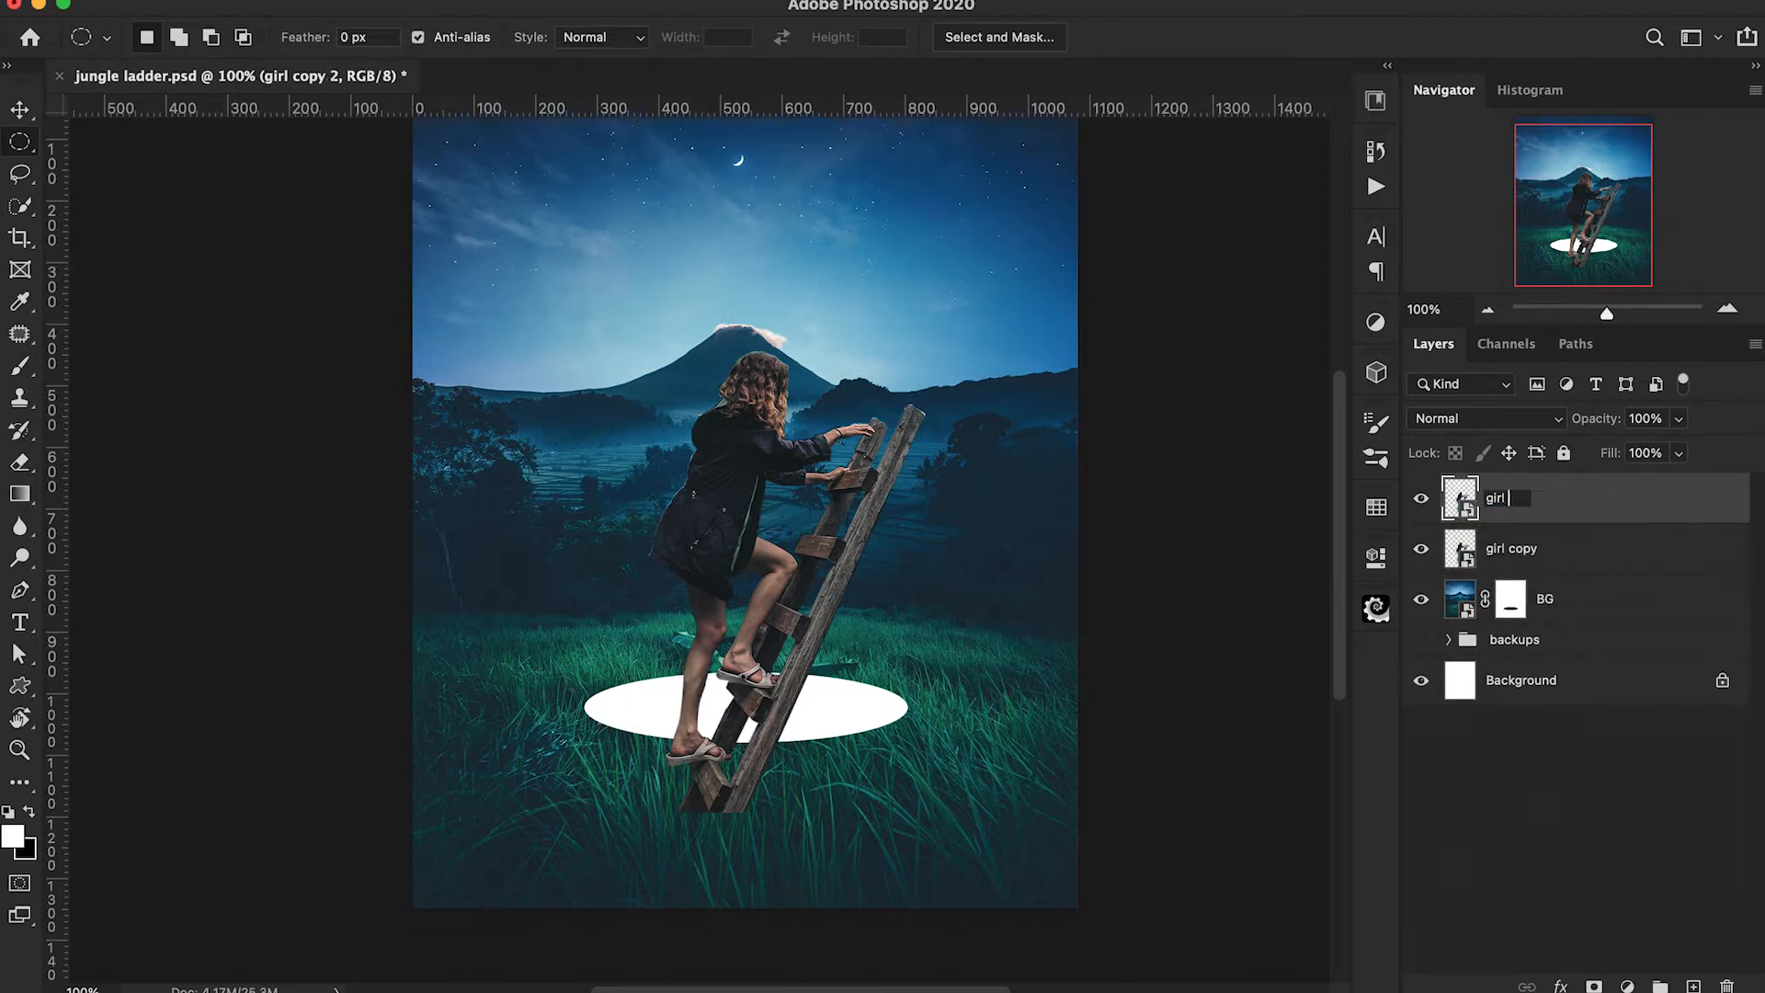
pyautogui.doubleClick(1504, 550)
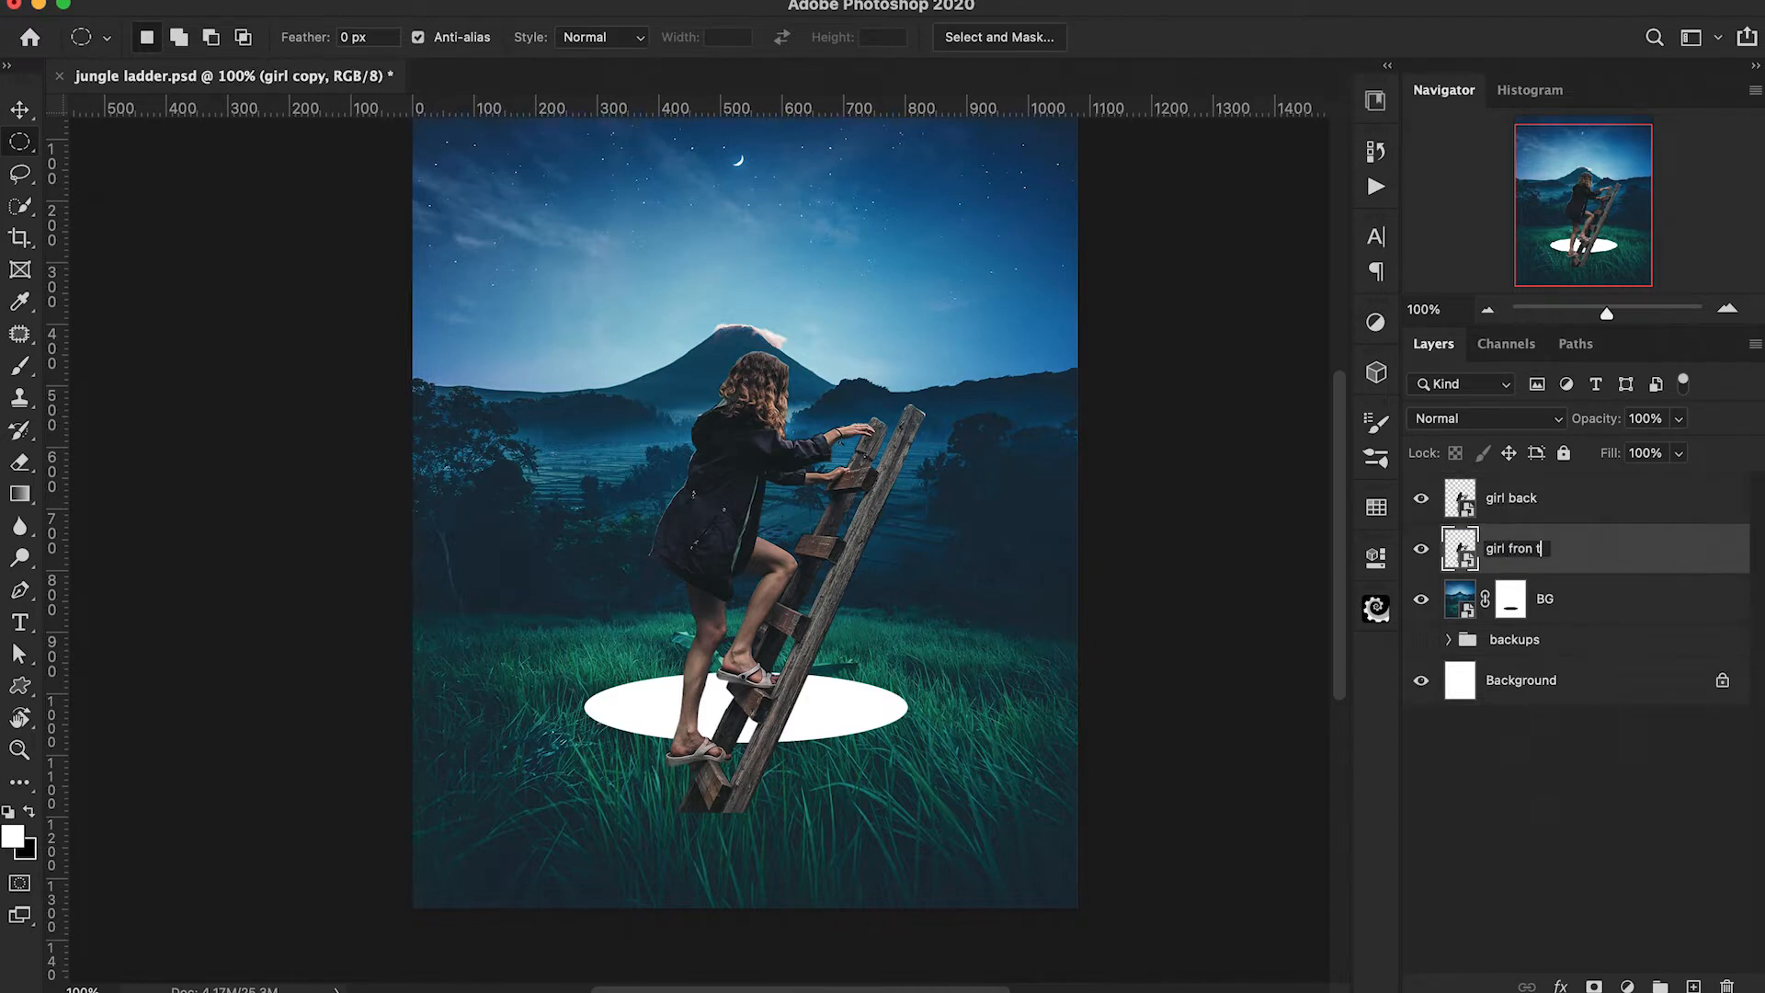
pyautogui.moveTo(1552, 503); pyautogui.dragTo(1551, 621)
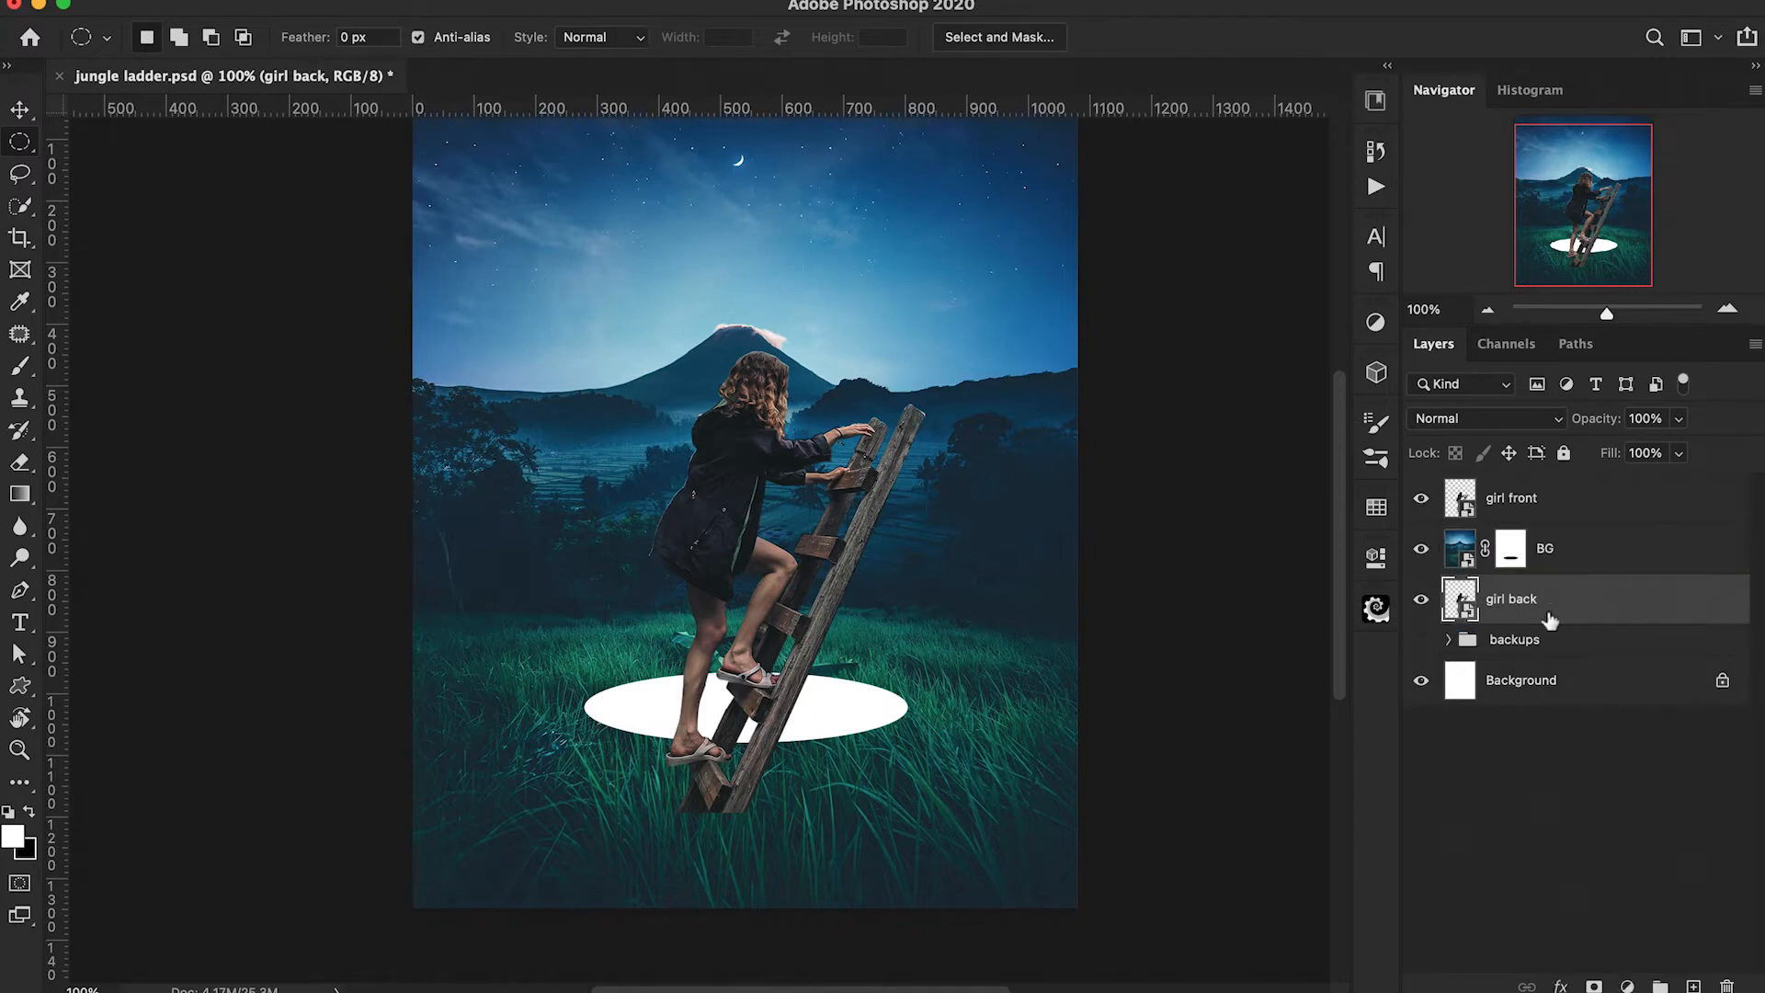
# With both girl layers hidden, paint grass blades in white on the BG mask along the hole's near edge using the grass brush.
pyautogui.click(1422, 500)
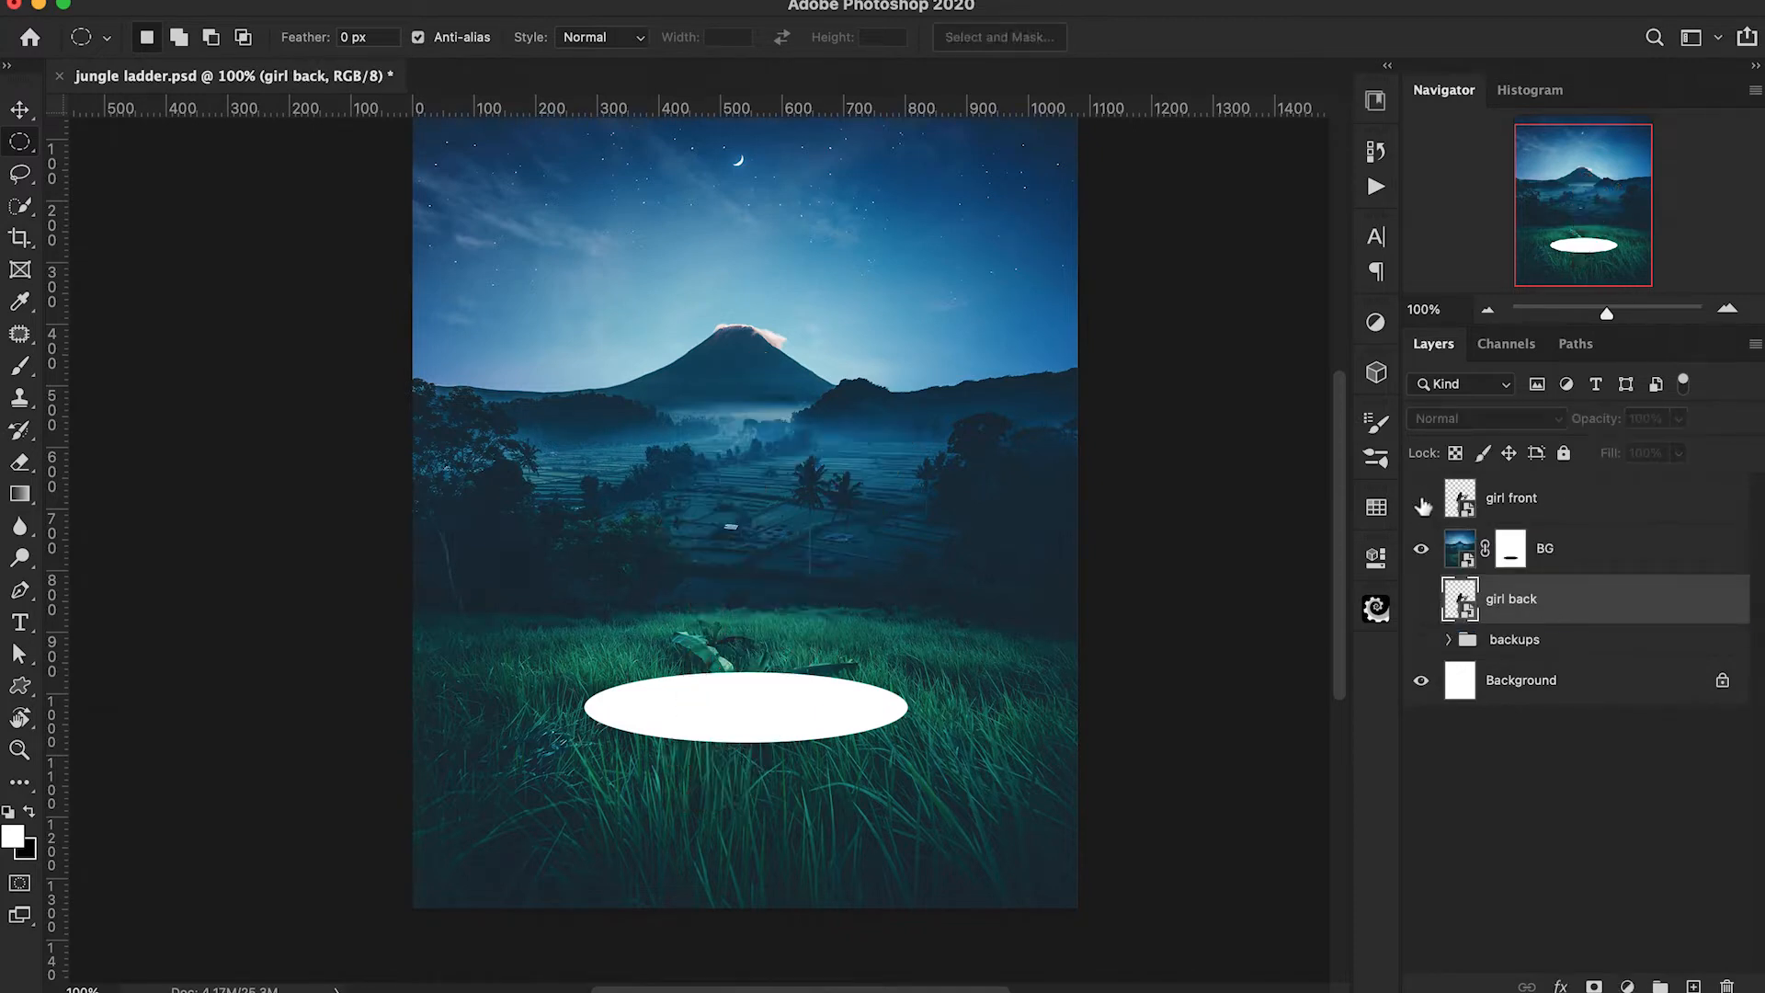
pyautogui.click(1511, 549)
pyautogui.press('x')
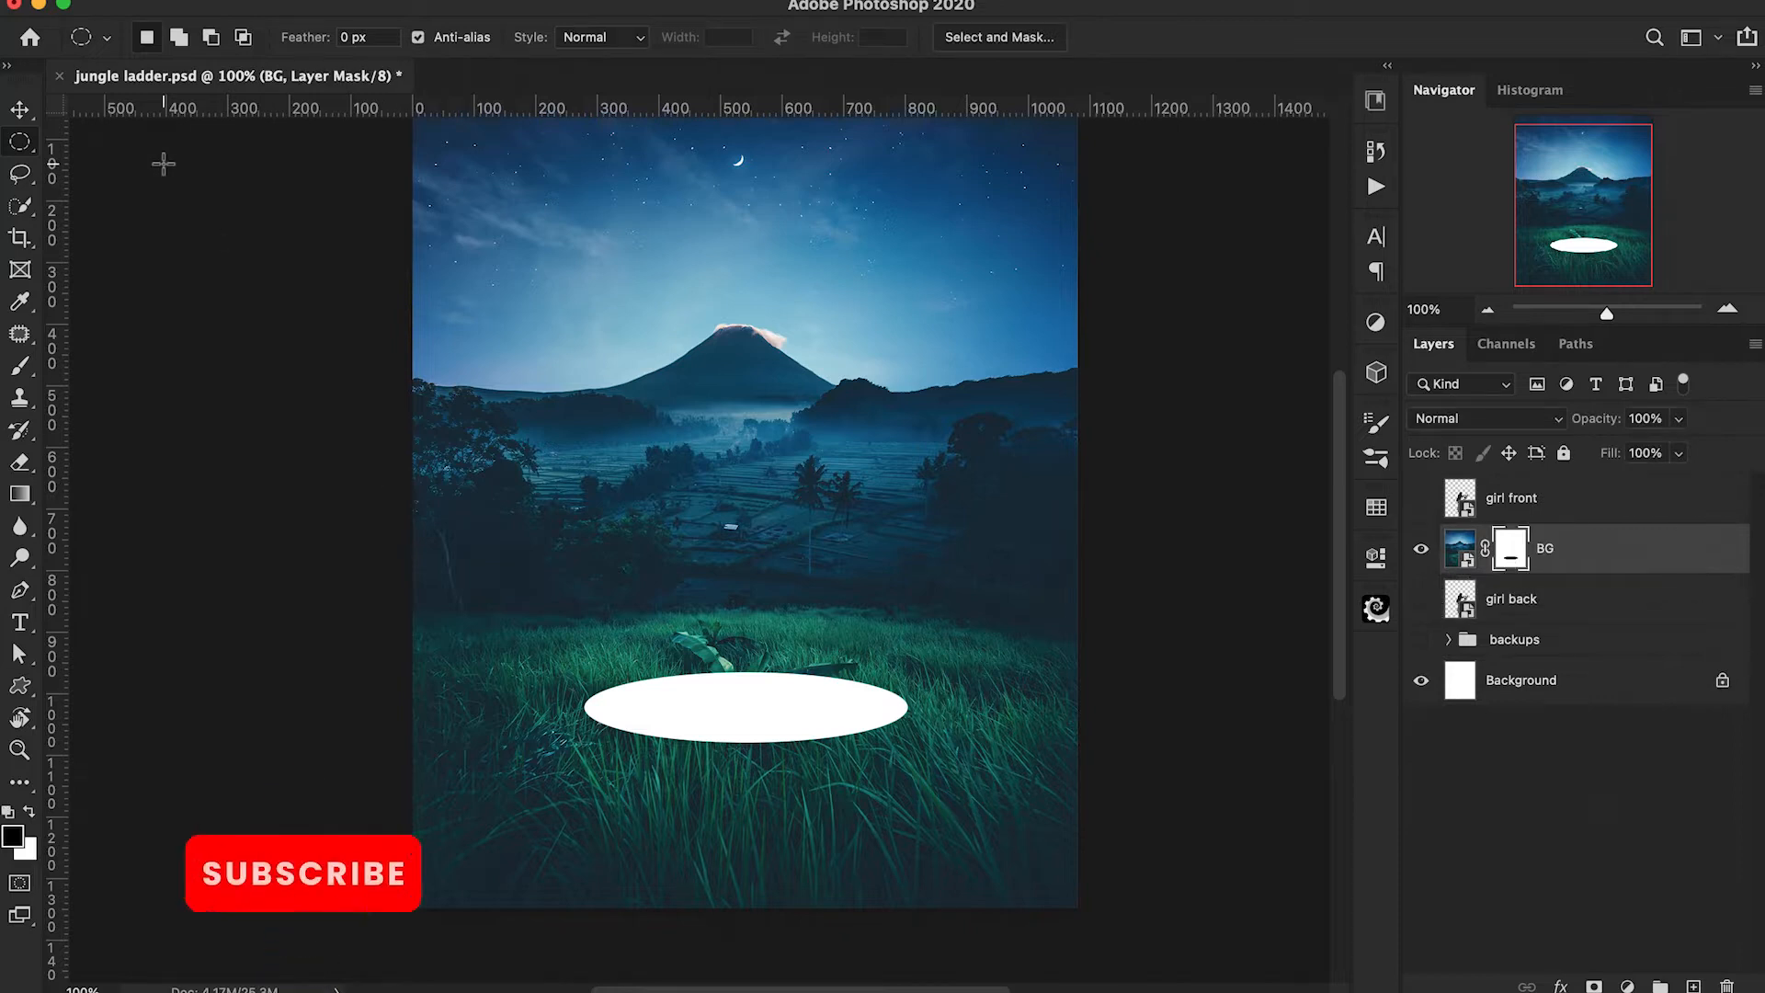
pyautogui.press('b')
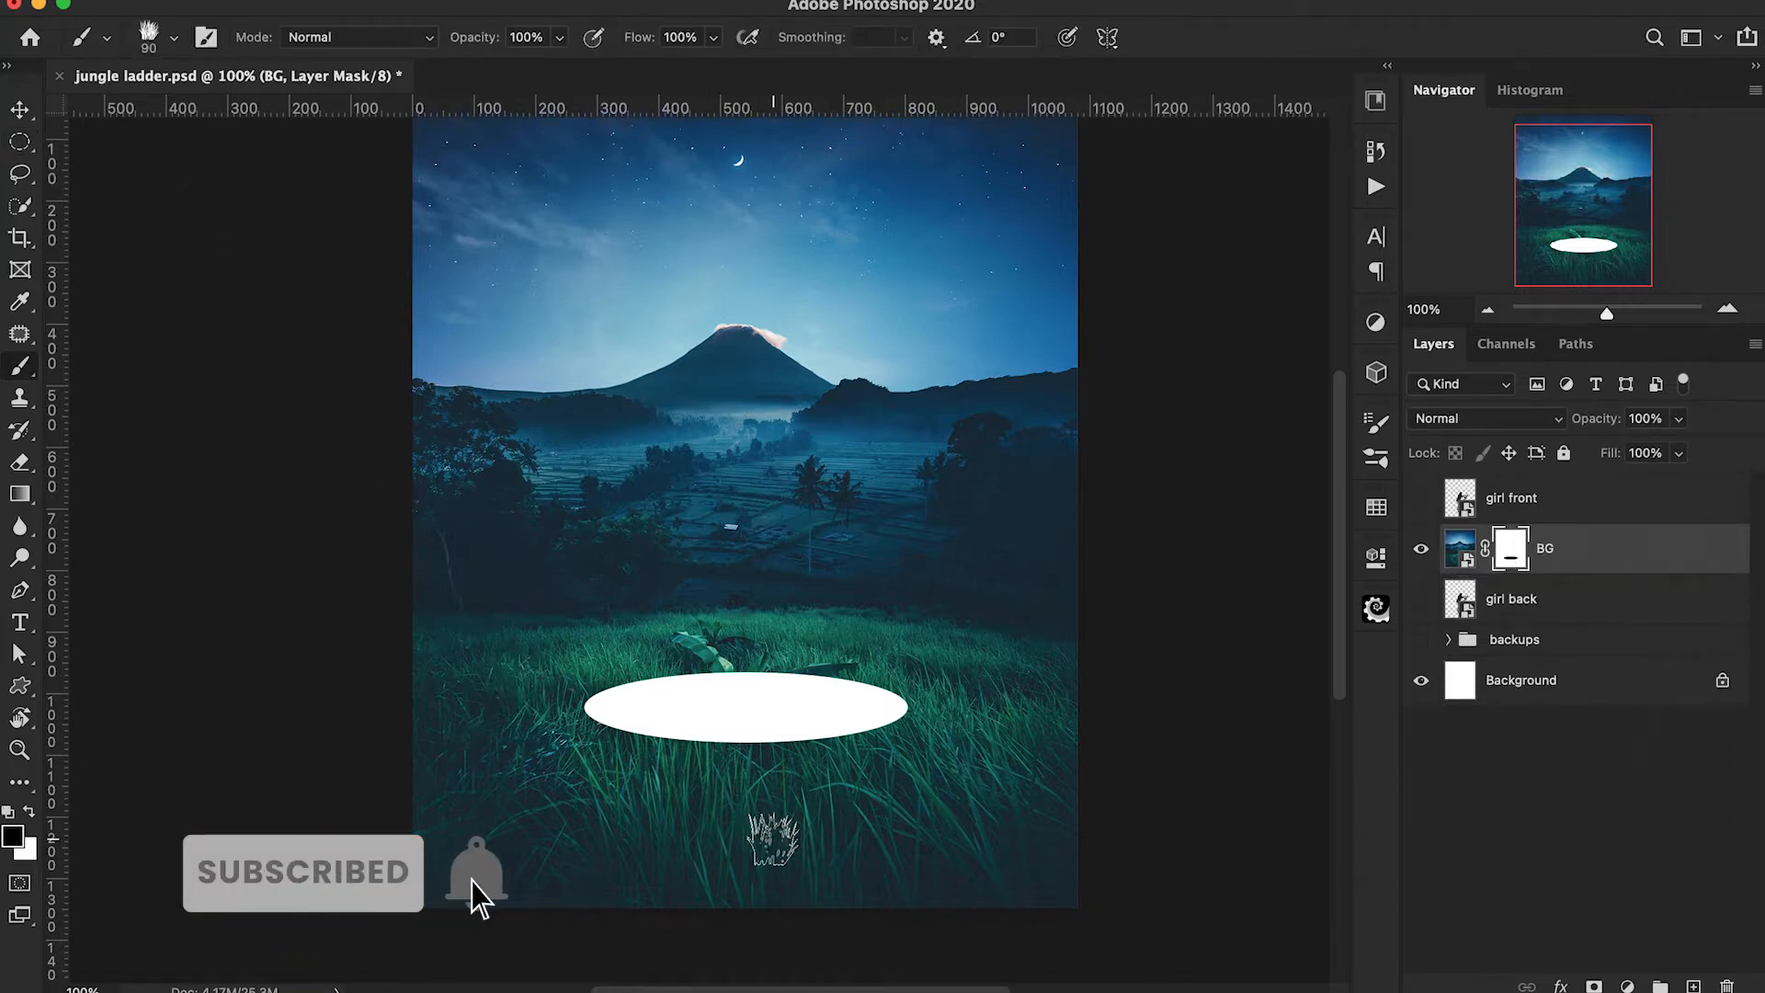
pyautogui.press(']')
pyautogui.press(']')
pyautogui.press('x')
pyautogui.moveTo(694, 777); pyautogui.dragTo(869, 819)
pyautogui.press('[')
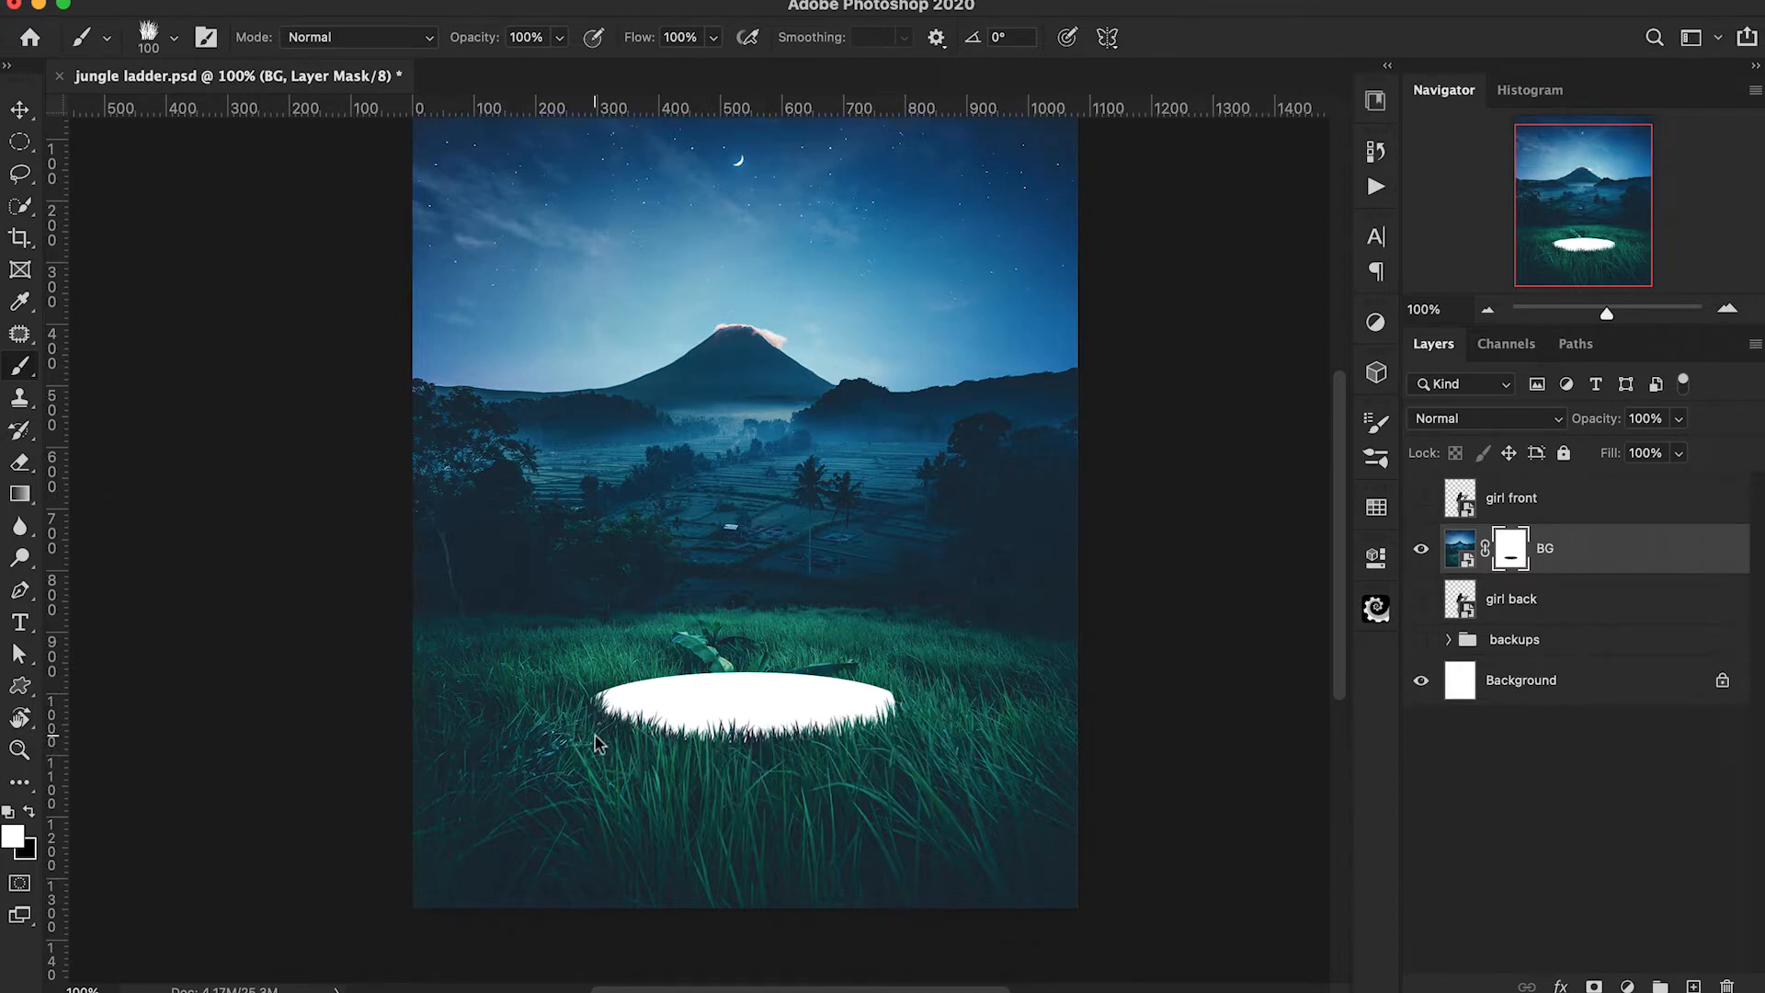
# Show both girl layers again and add a layer mask to girl front.
pyautogui.click(1422, 602)
pyautogui.click(1422, 499)
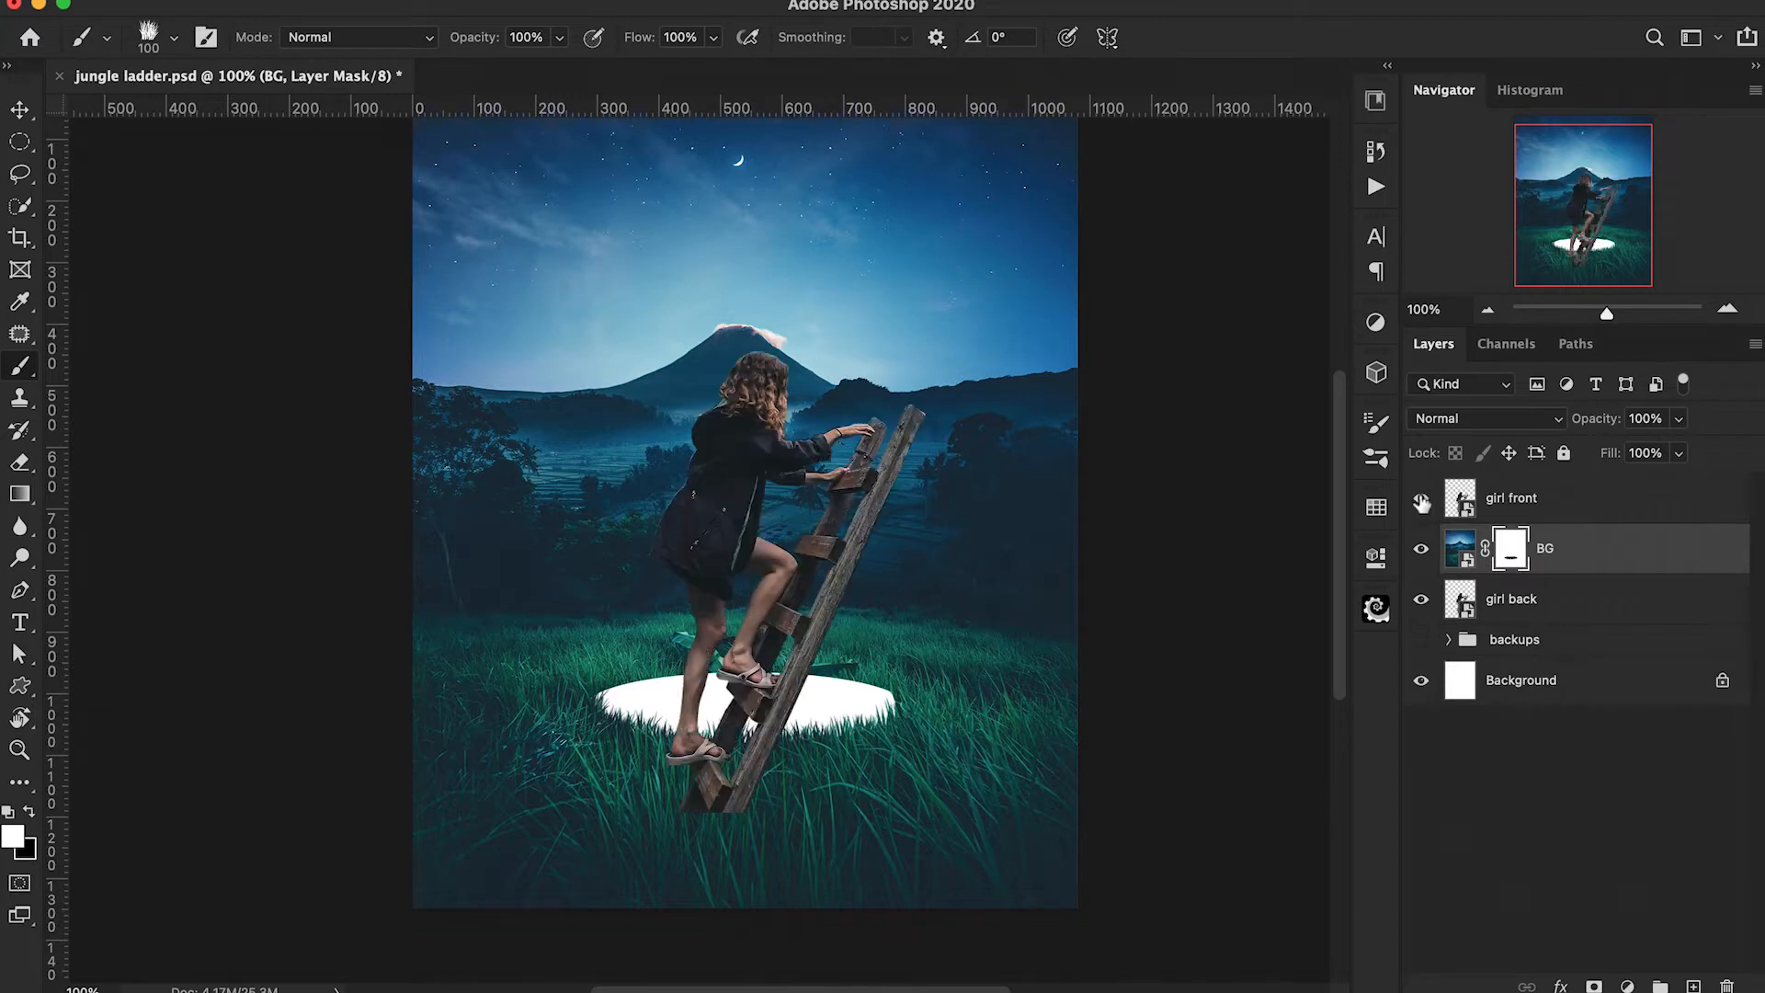
pyautogui.click(1512, 508)
pyautogui.click(1594, 986)
# Paint black on the girl front mask with the grass brush at 175 px to hide the ladder's foot and lower foot behind the grass.
pyautogui.press(']')
pyautogui.press(']')
pyautogui.press(']')
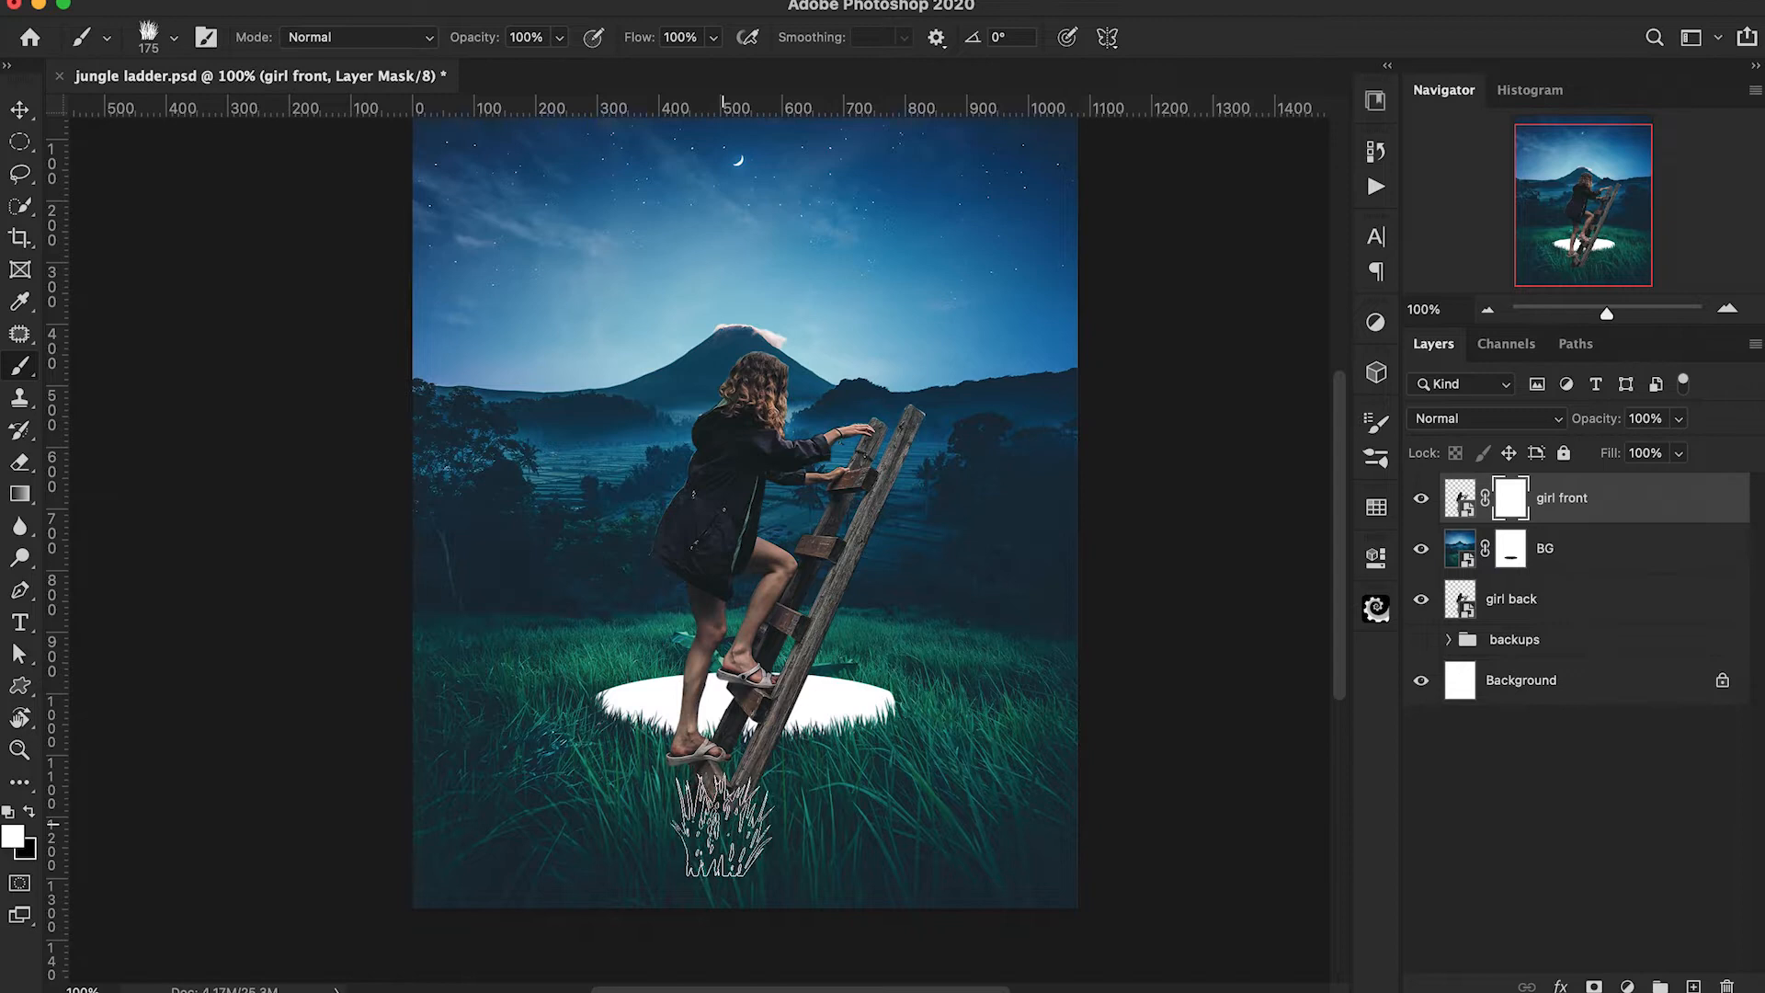
pyautogui.press('x')
pyautogui.click(726, 814)
pyautogui.click(762, 784)
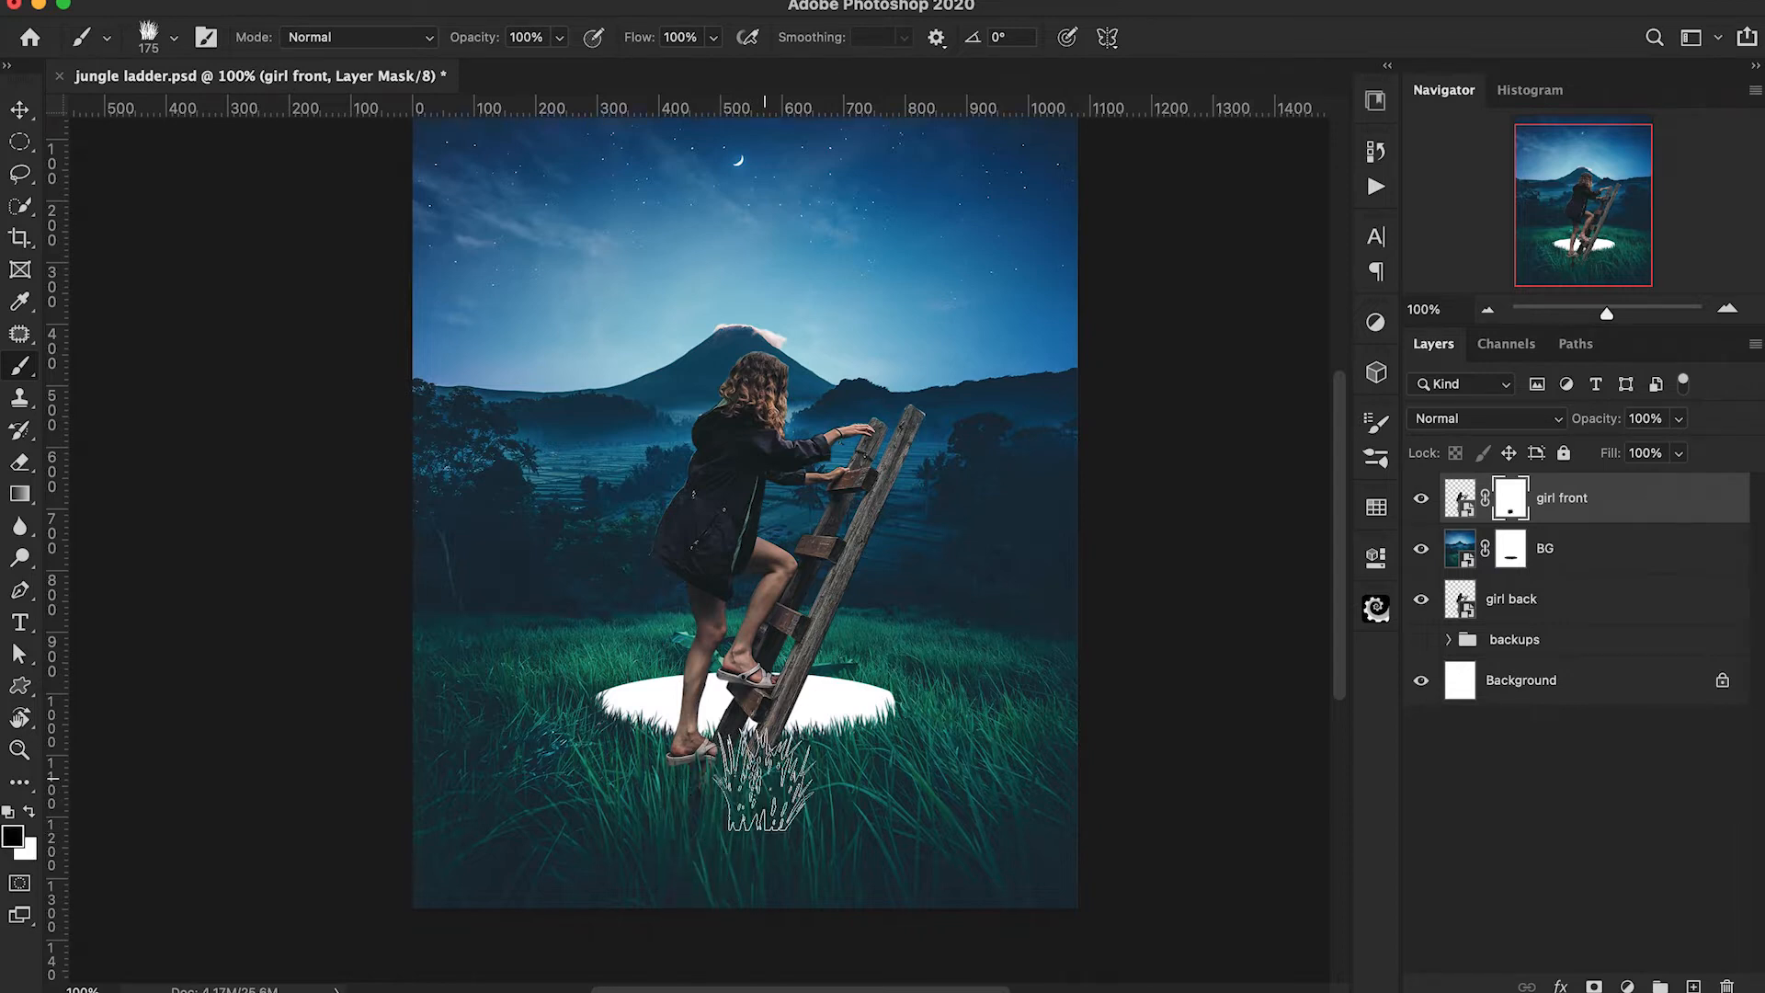
pyautogui.click(671, 780)
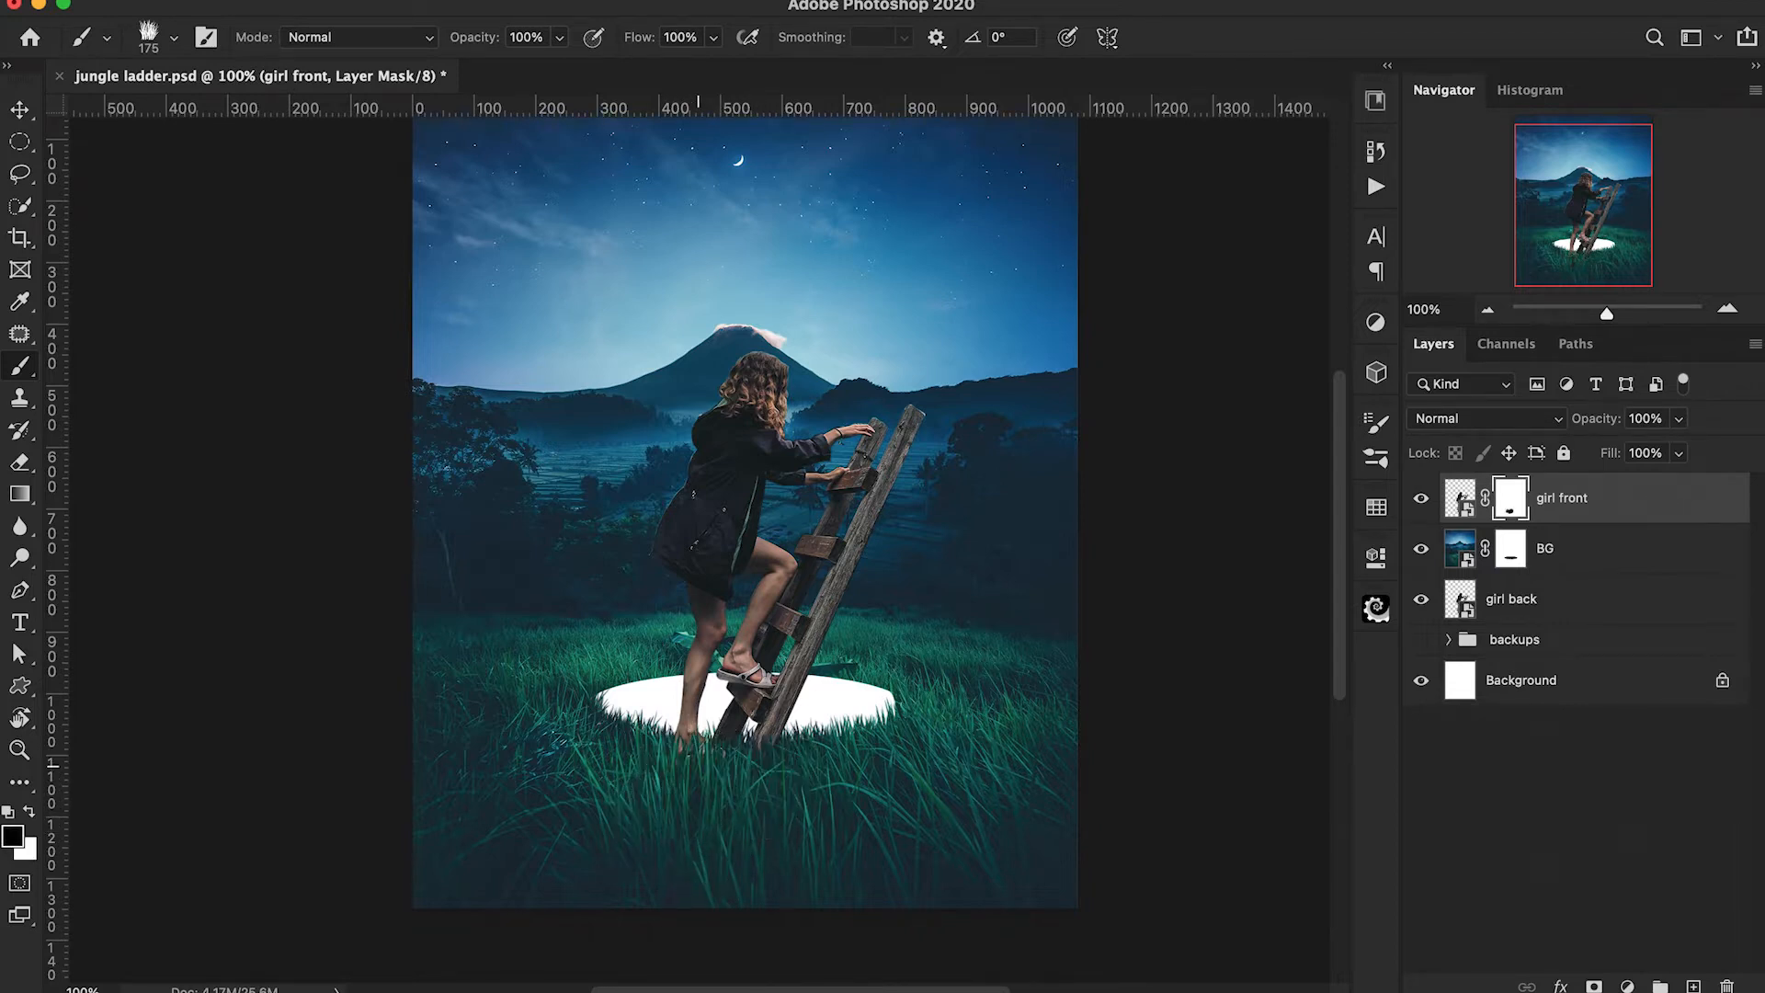
pyautogui.click(710, 778)
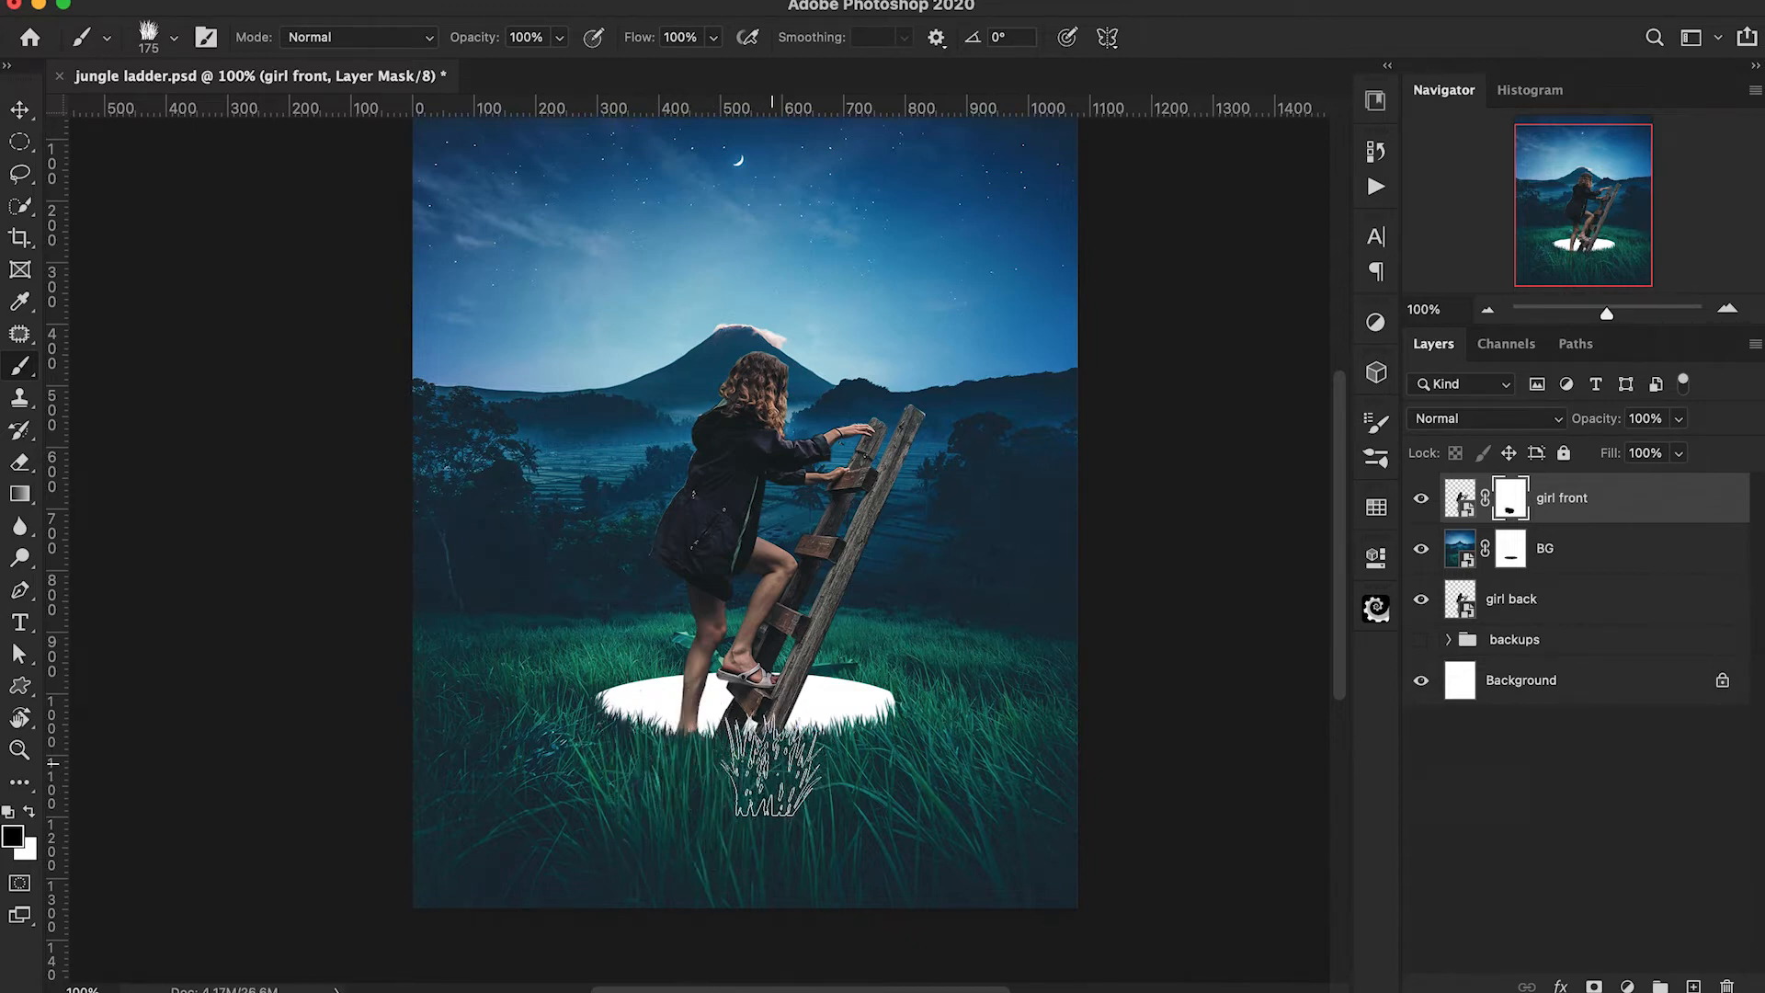
# Roughen the hole's edge on the BG mask by painting fine white grass blades with the Fur 1 brush.
pyautogui.hotkey('alt', '[')
pyautogui.press('x')
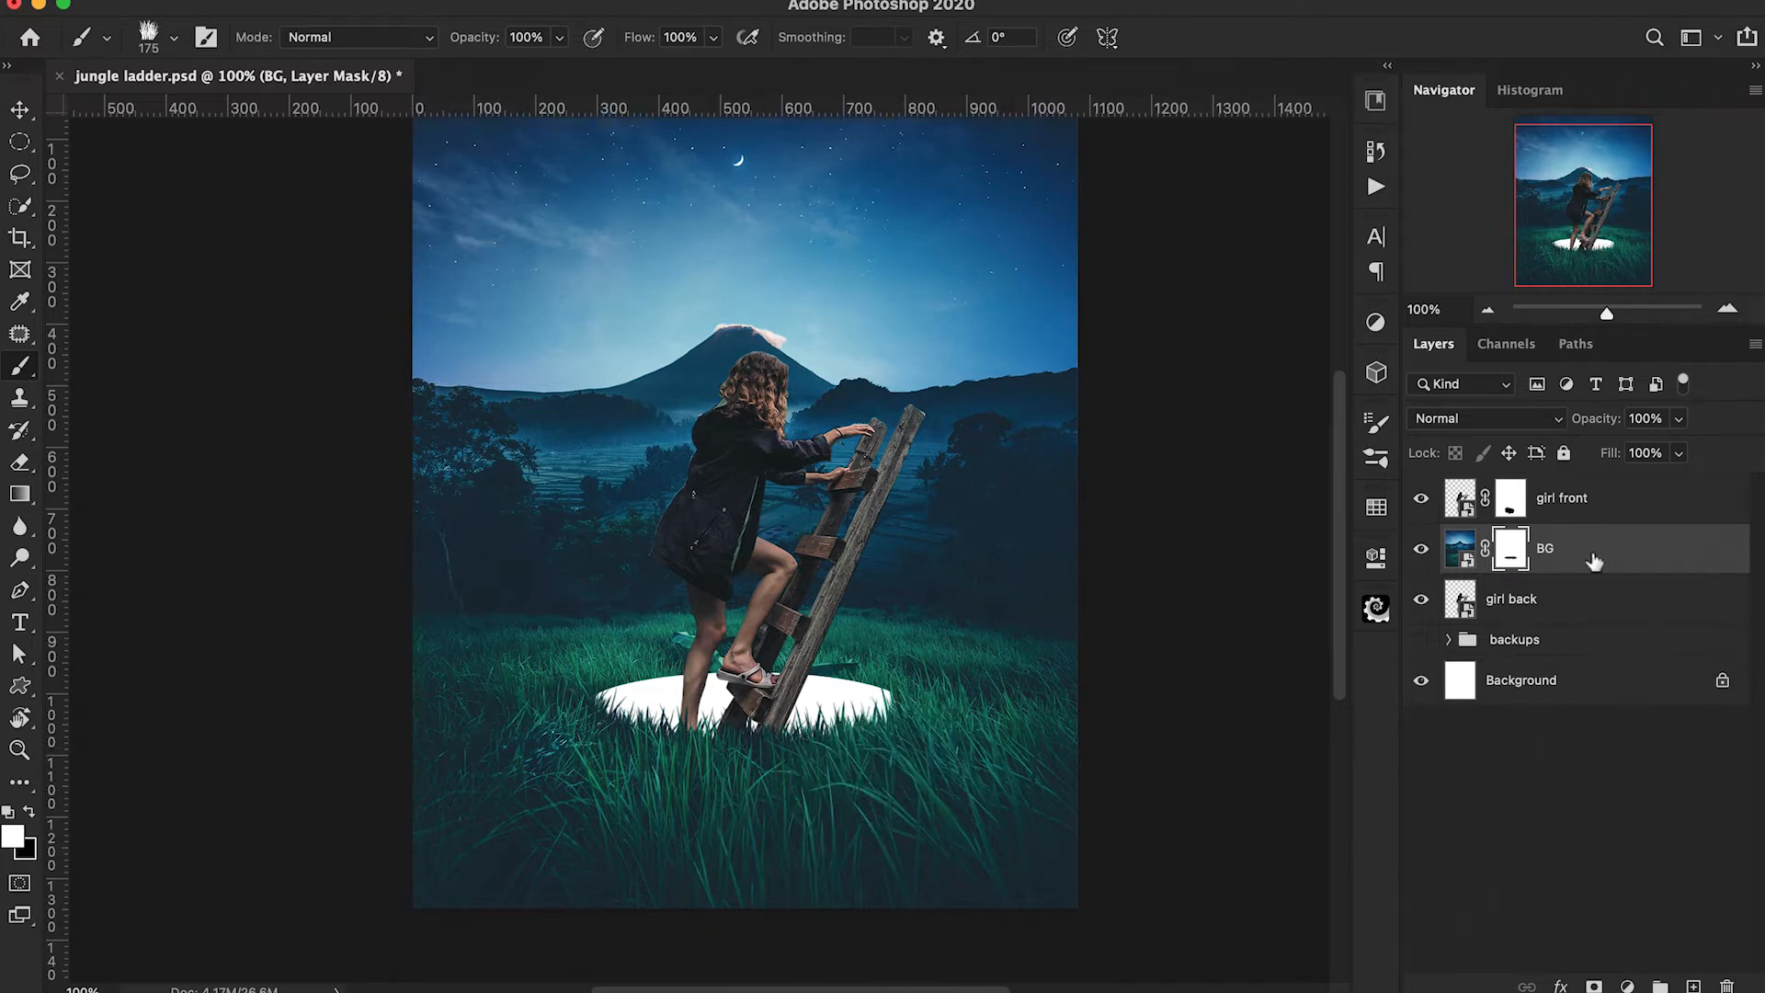
pyautogui.click(151, 42)
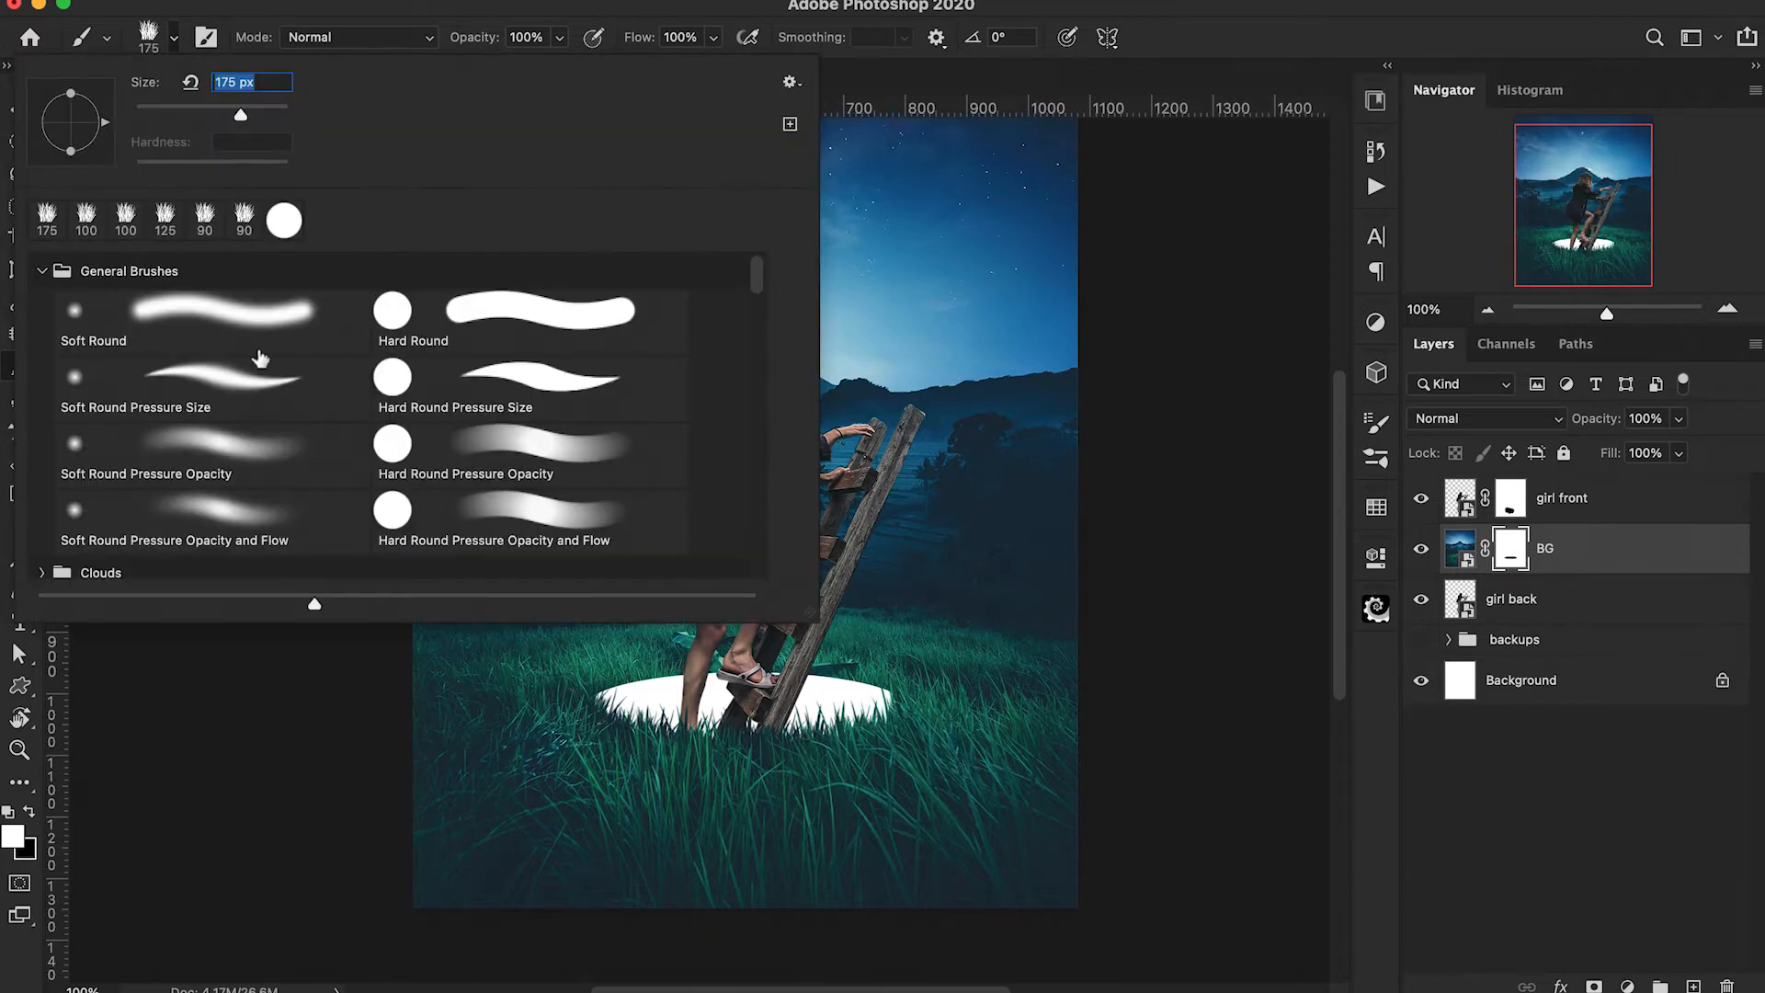
pyautogui.scroll(-10, 260, 359)
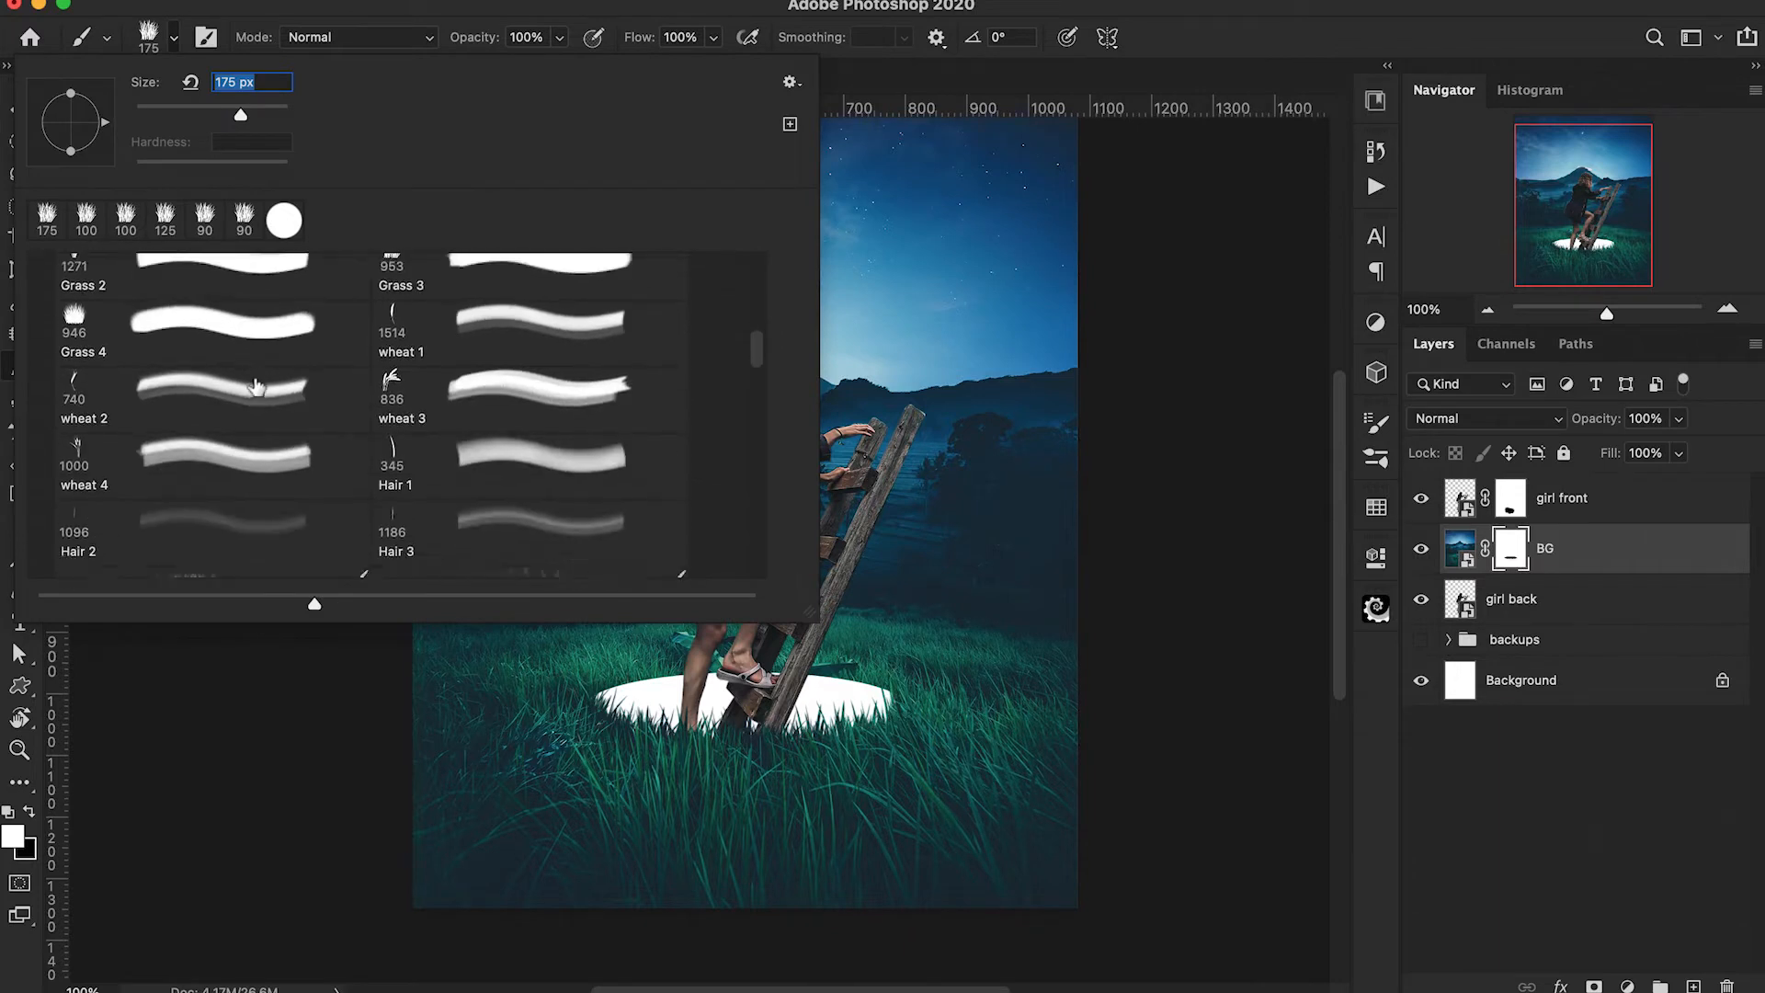
pyautogui.scroll(-1, 257, 387)
pyautogui.click(237, 494)
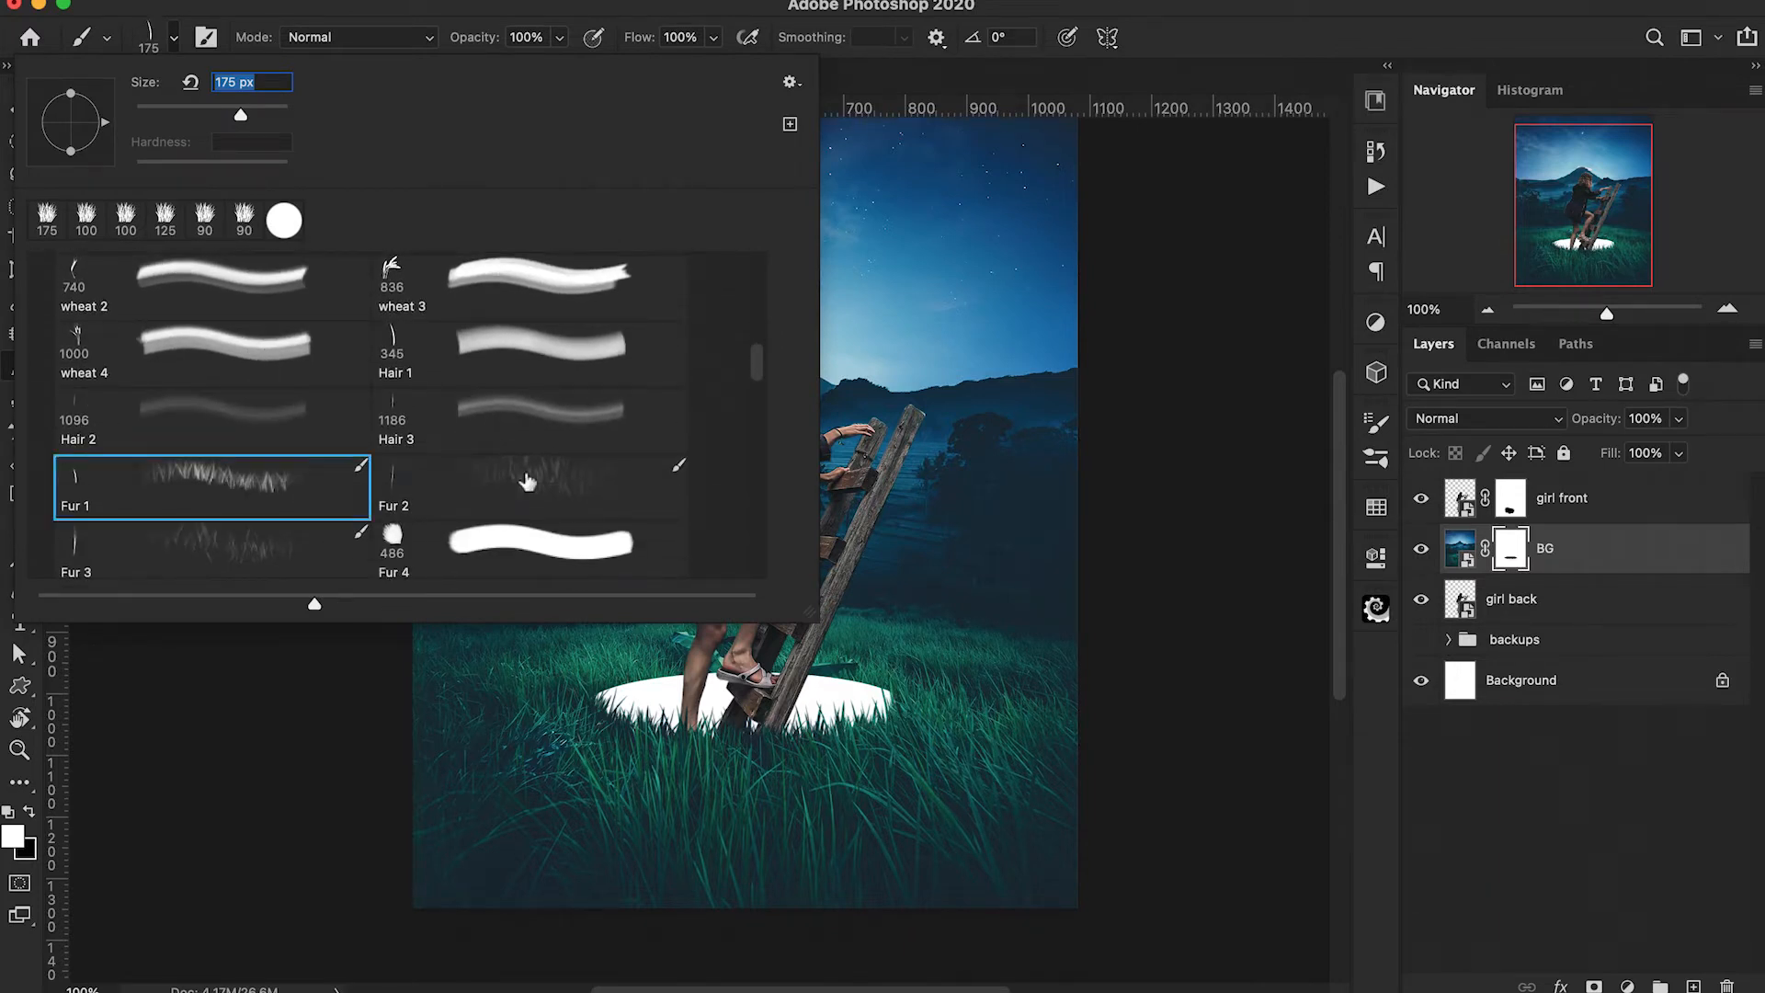
pyautogui.scroll(5, 528, 470)
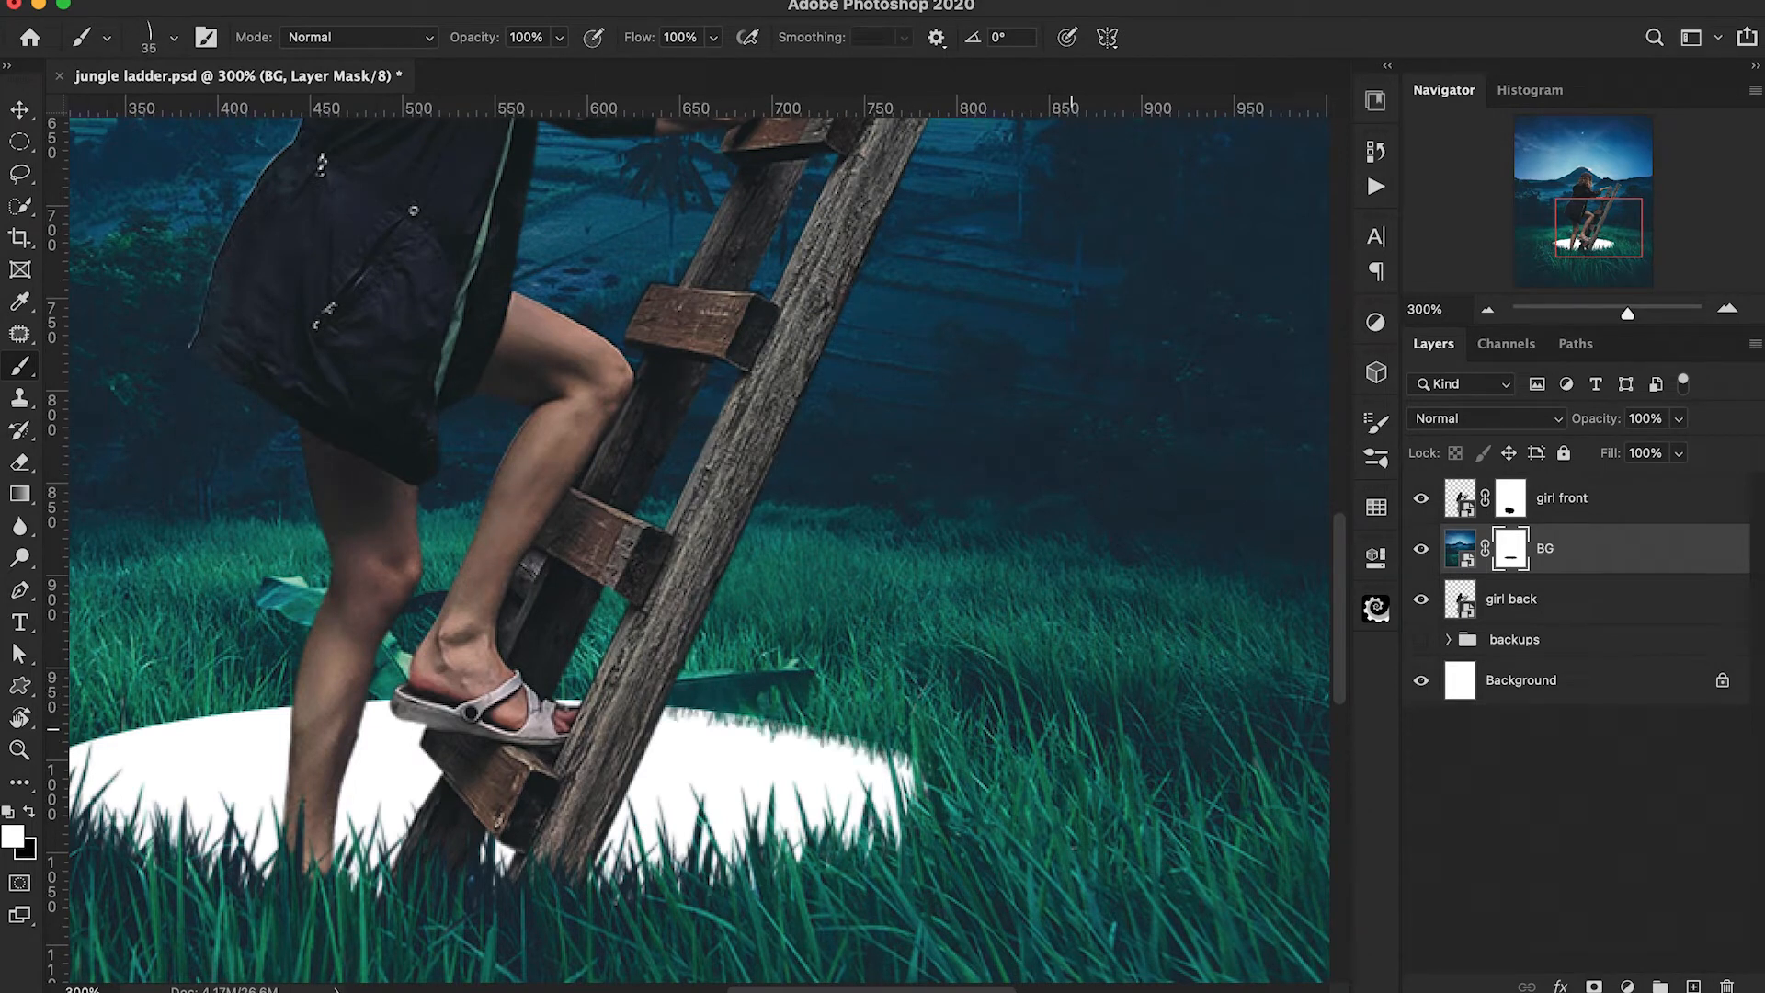
pyautogui.hscroll(-5, 842, 718)
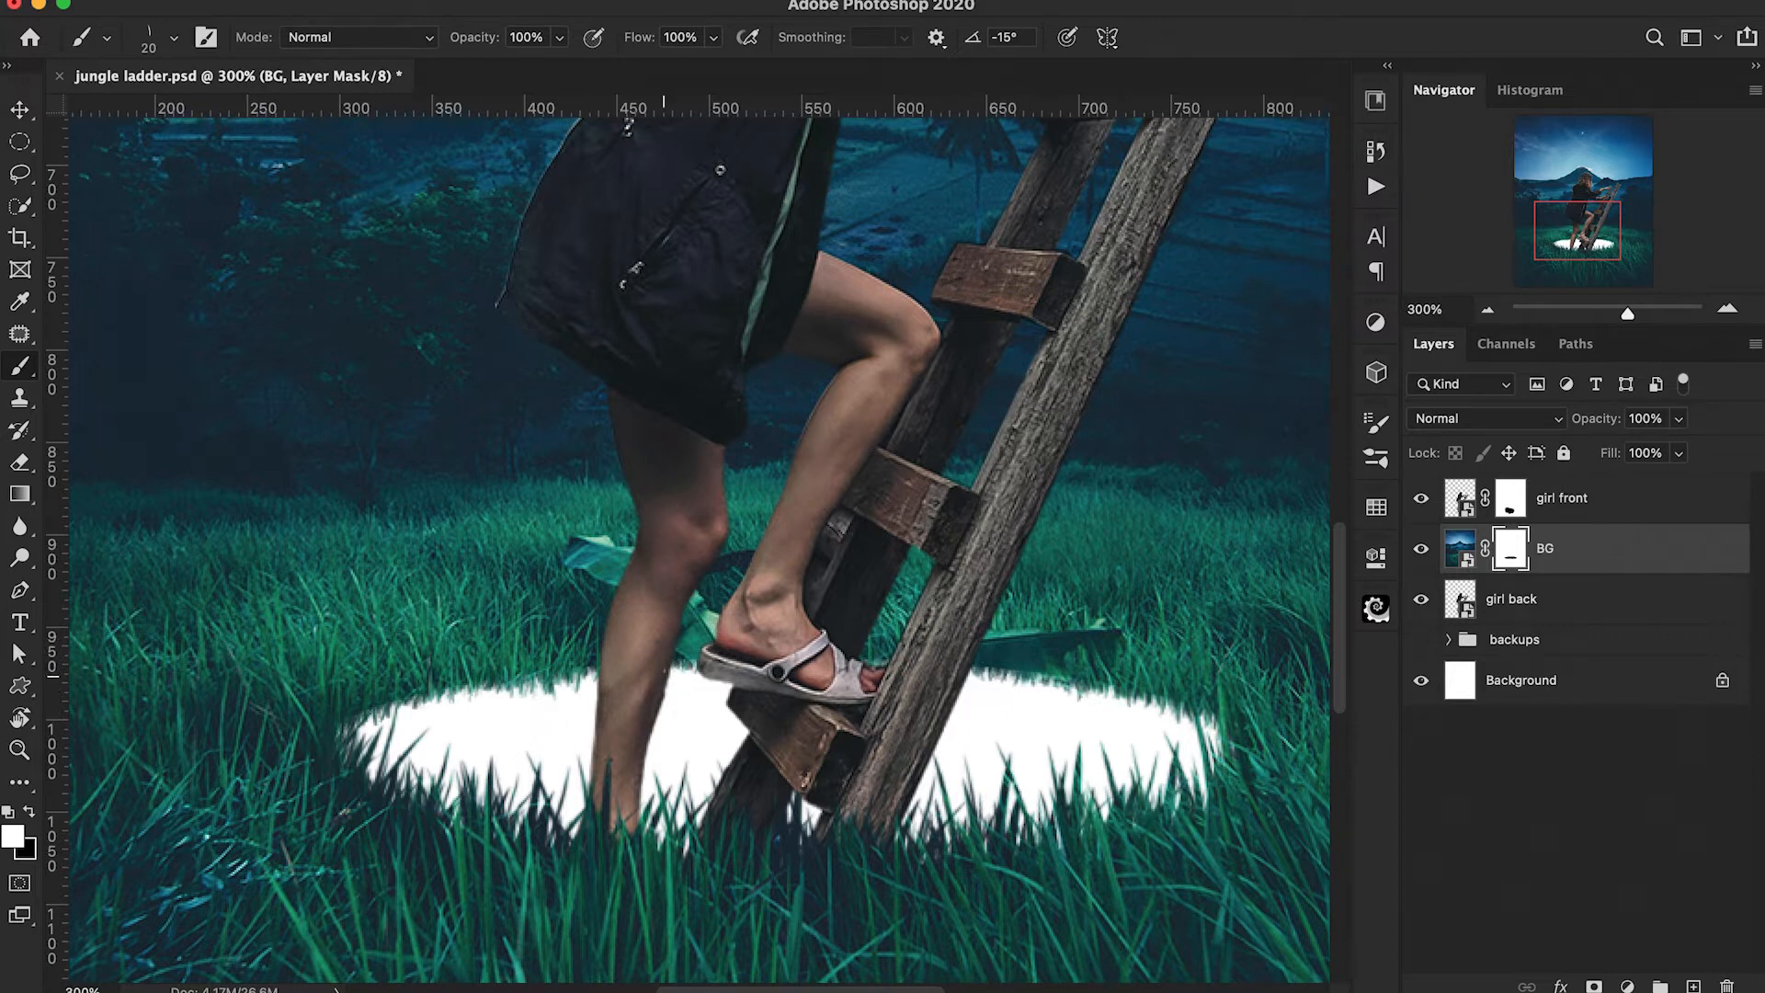
pyautogui.press('super+minus')
pyautogui.scroll(4, 664, 675)
pyautogui.press('super+minus')
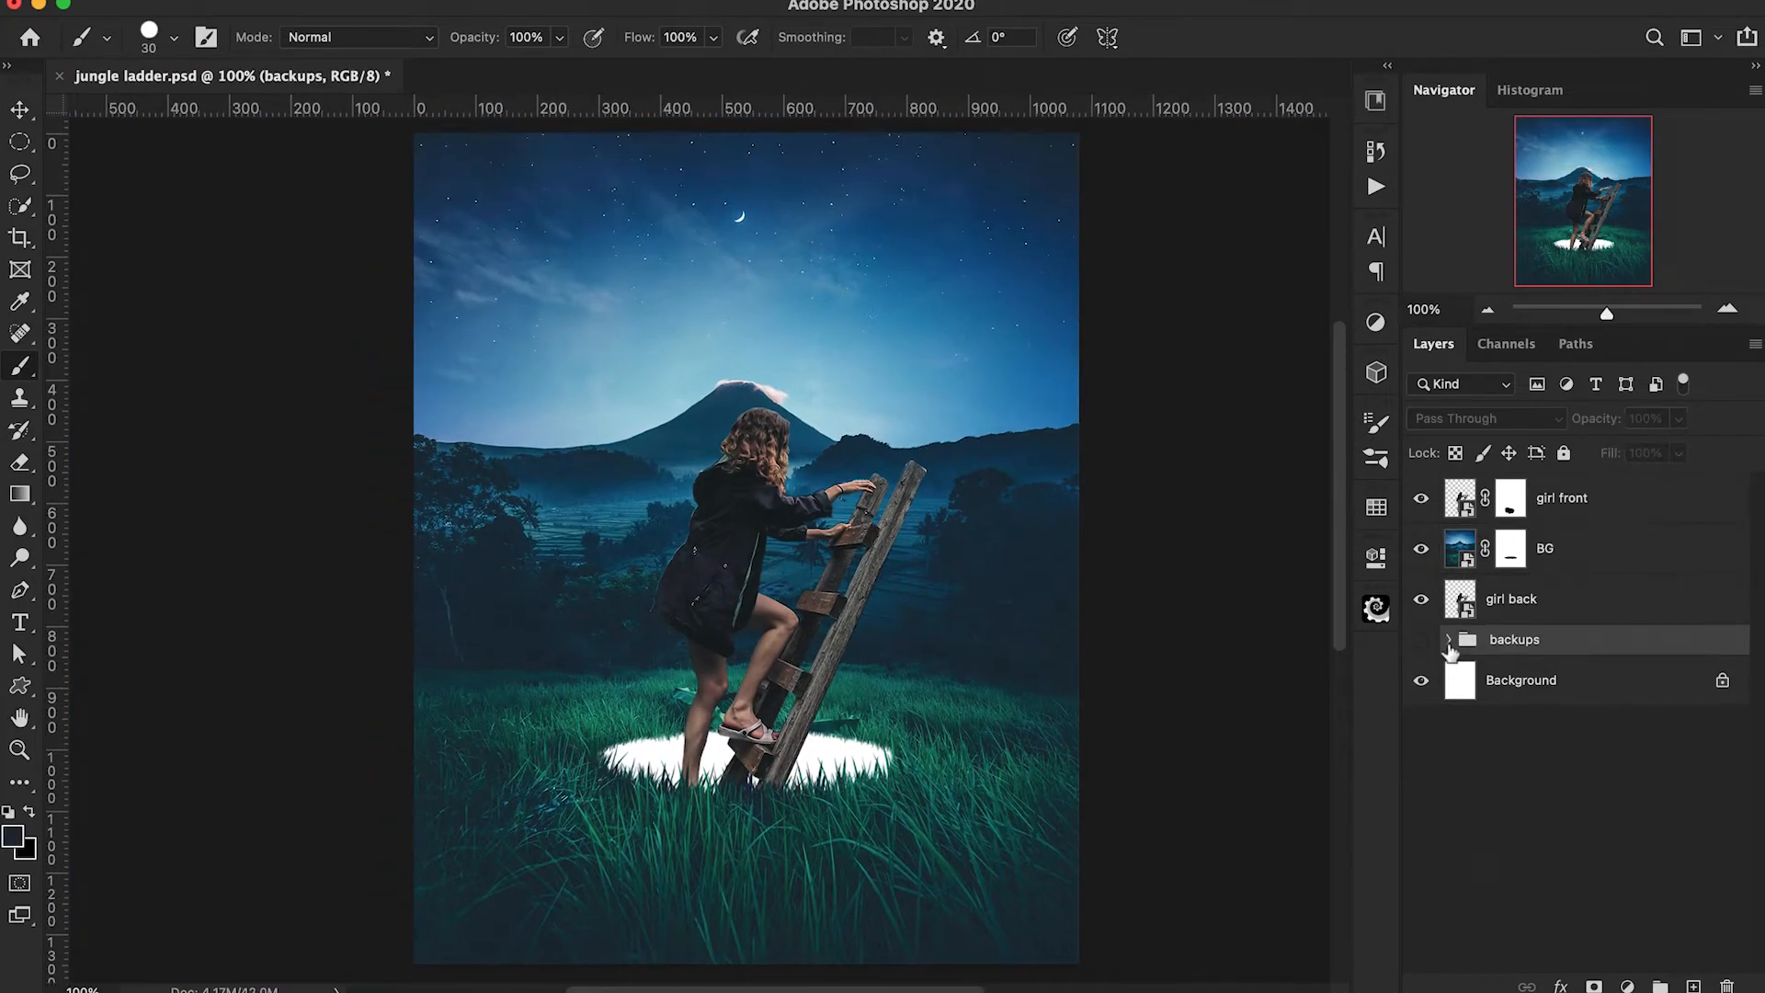
# Move the pexels 4194542 copy layer out of the backups group to the top of the layer stack.
pyautogui.click(1449, 639)
pyautogui.click(1579, 696)
pyautogui.moveTo(1577, 699); pyautogui.dragTo(1538, 497)
pyautogui.click(1449, 692)
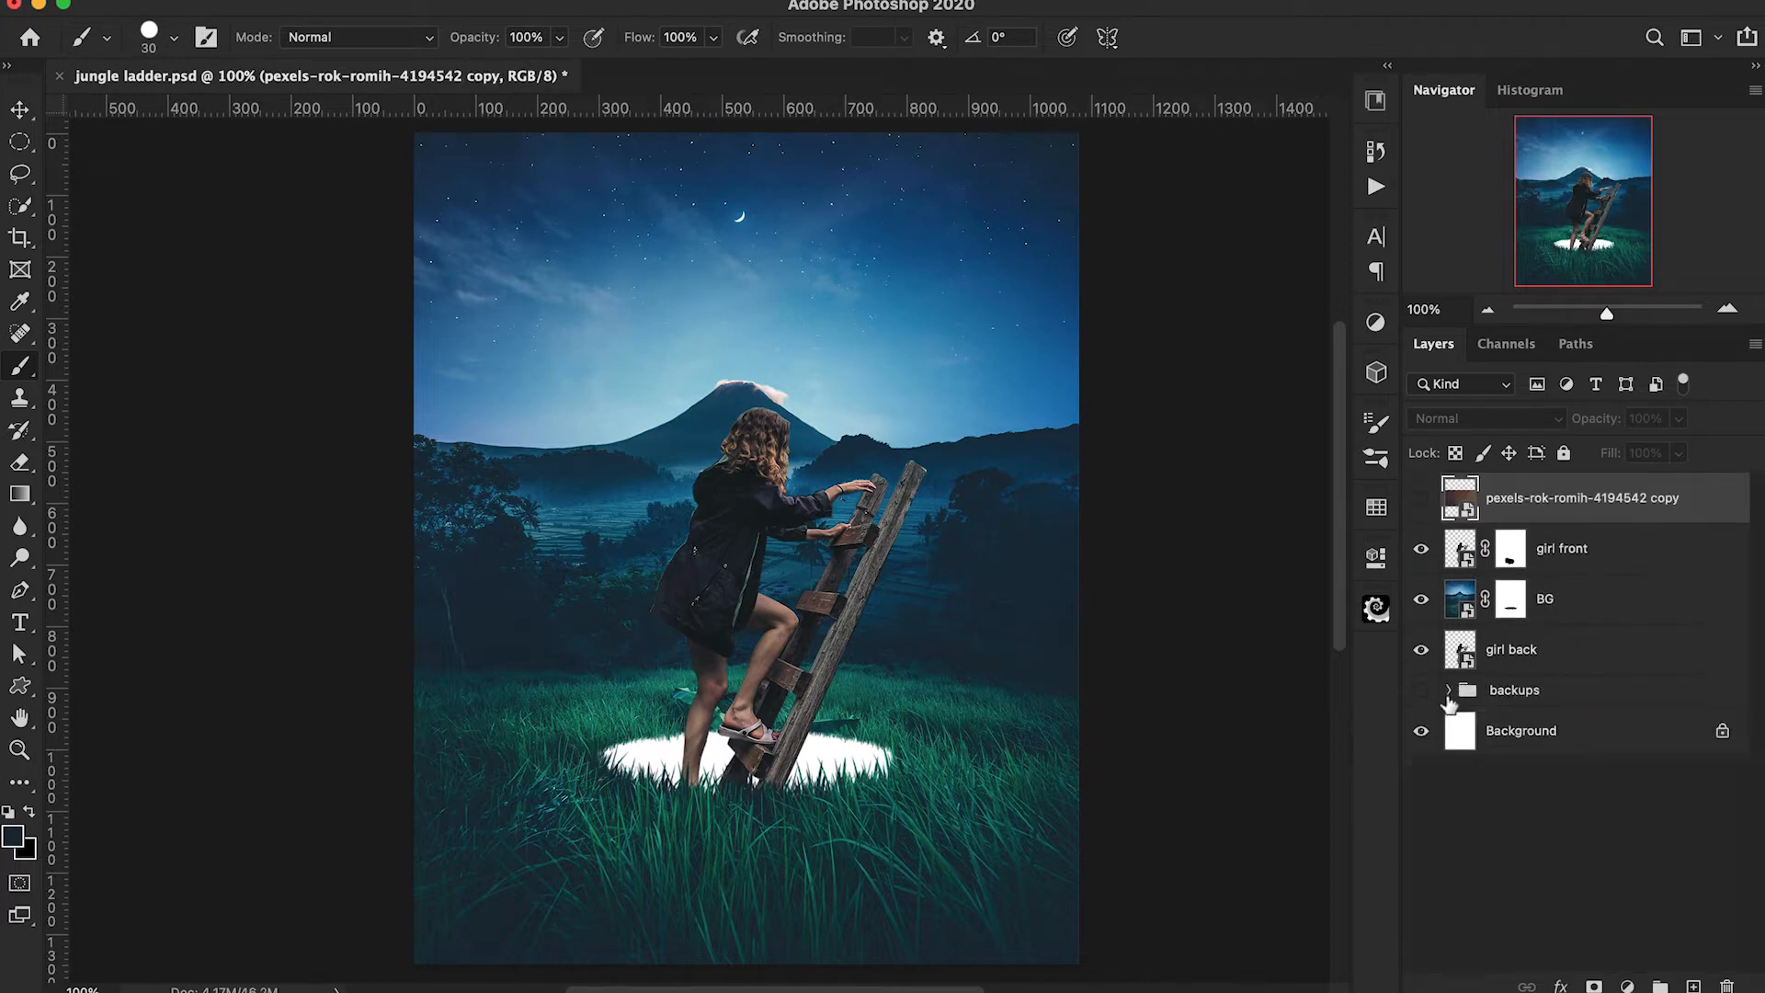
# Rename the pexels-rok-romih-4194542 copy layer to dirt and make it visible.
pyautogui.doubleClick(1504, 513)
pyautogui.write('dirt')
pyautogui.press('Return')
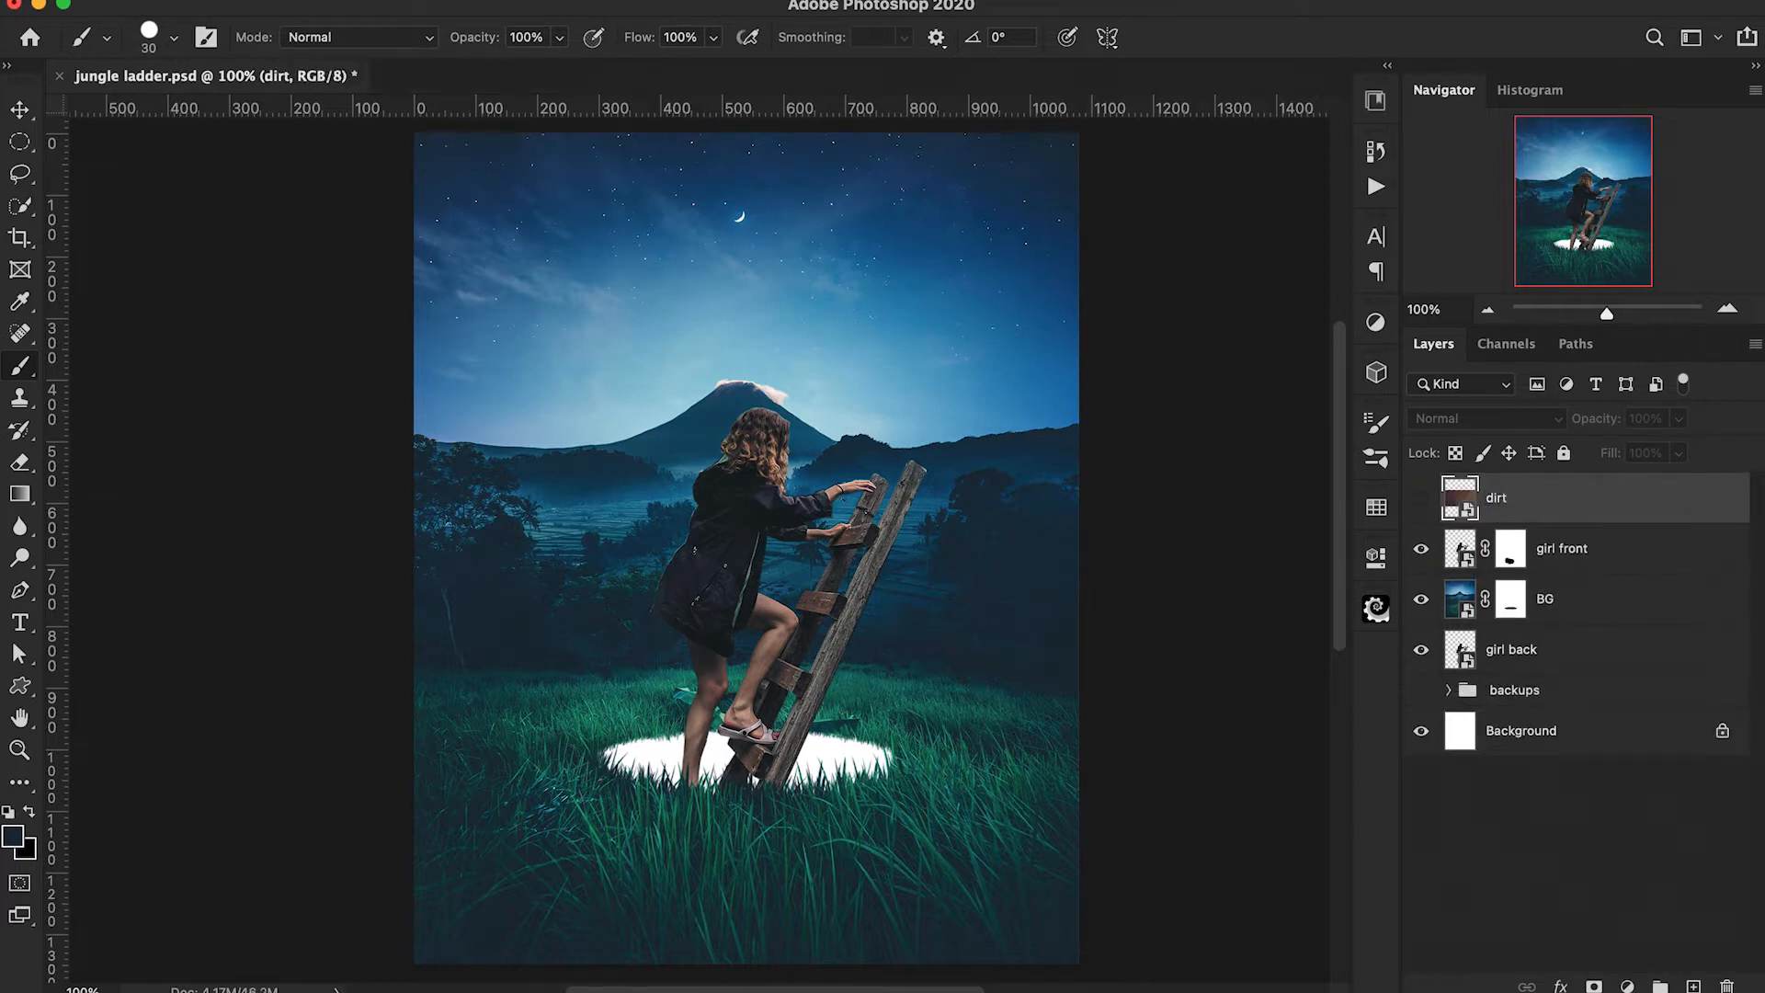
pyautogui.click(1421, 498)
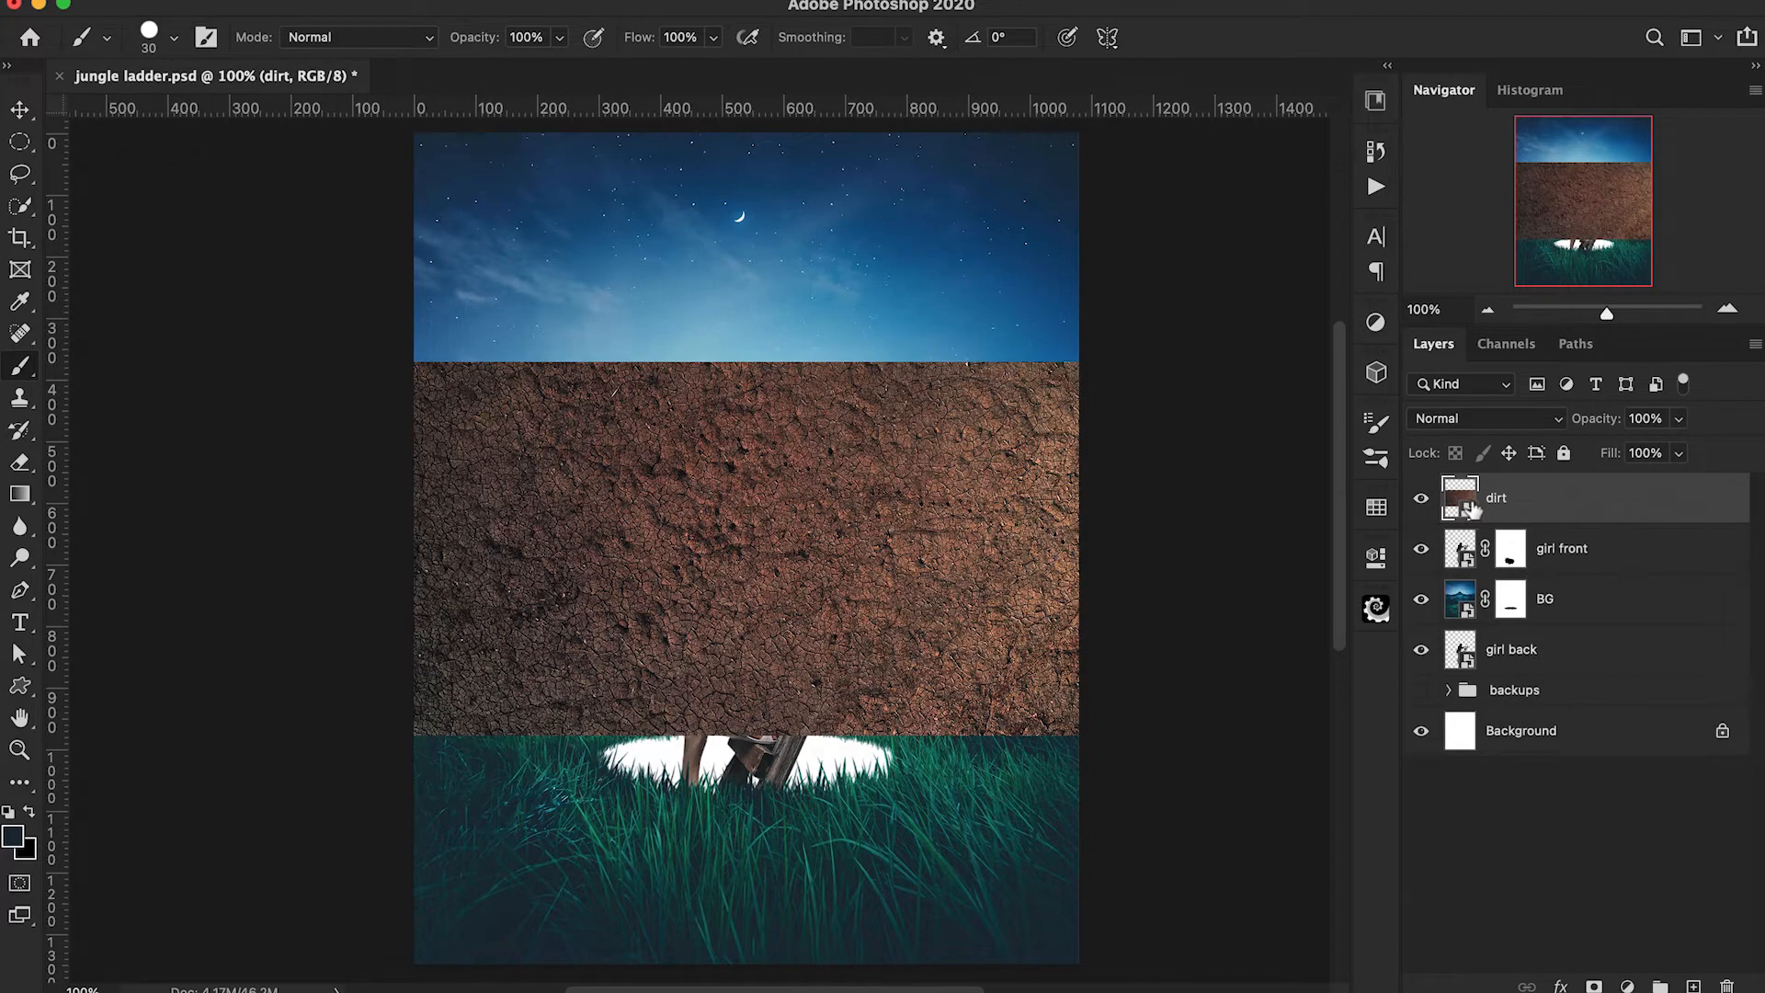
# Rotate the dirt texture by 90.73° so that it stands upright over the girl and the hole.
pyautogui.hotkey('ctrl', 't')
pyautogui.moveTo(1037, 235); pyautogui.dragTo(878, 599)
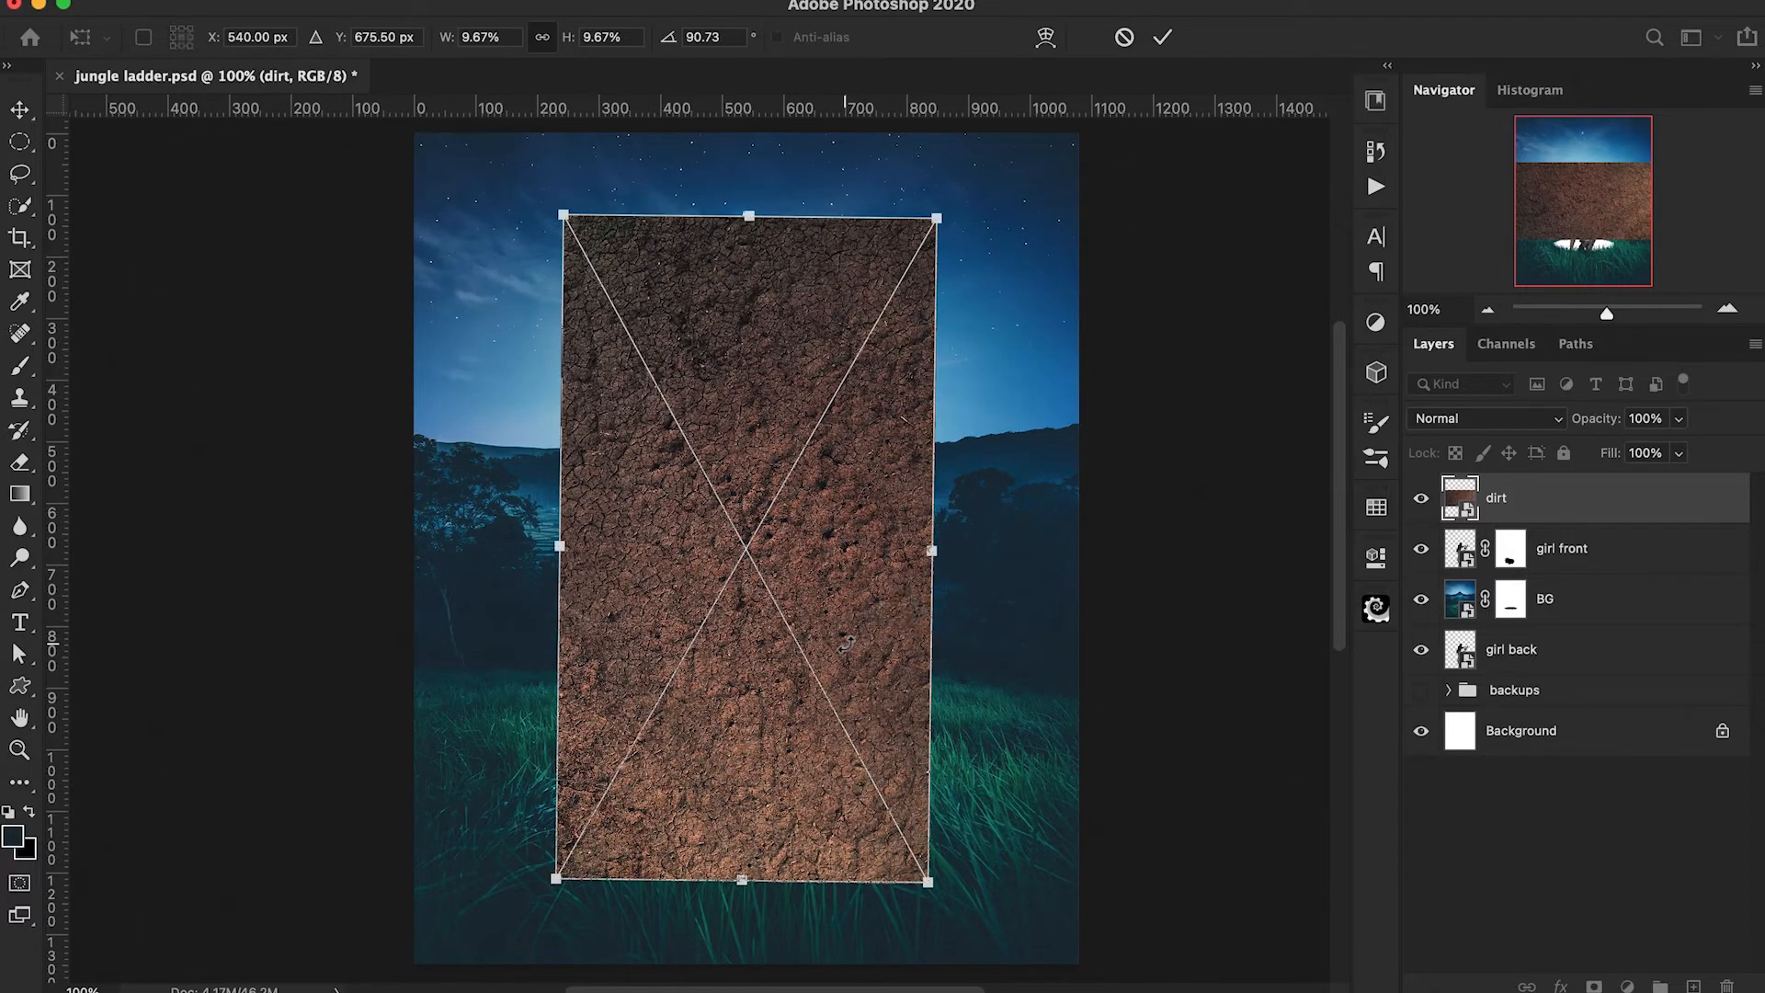
pyautogui.click(1163, 39)
# Lower the dirt layer's opacity to 73% and warp its bottom edge upward into an arch just below the hole.
pyautogui.moveTo(1600, 423); pyautogui.dragTo(1566, 429)
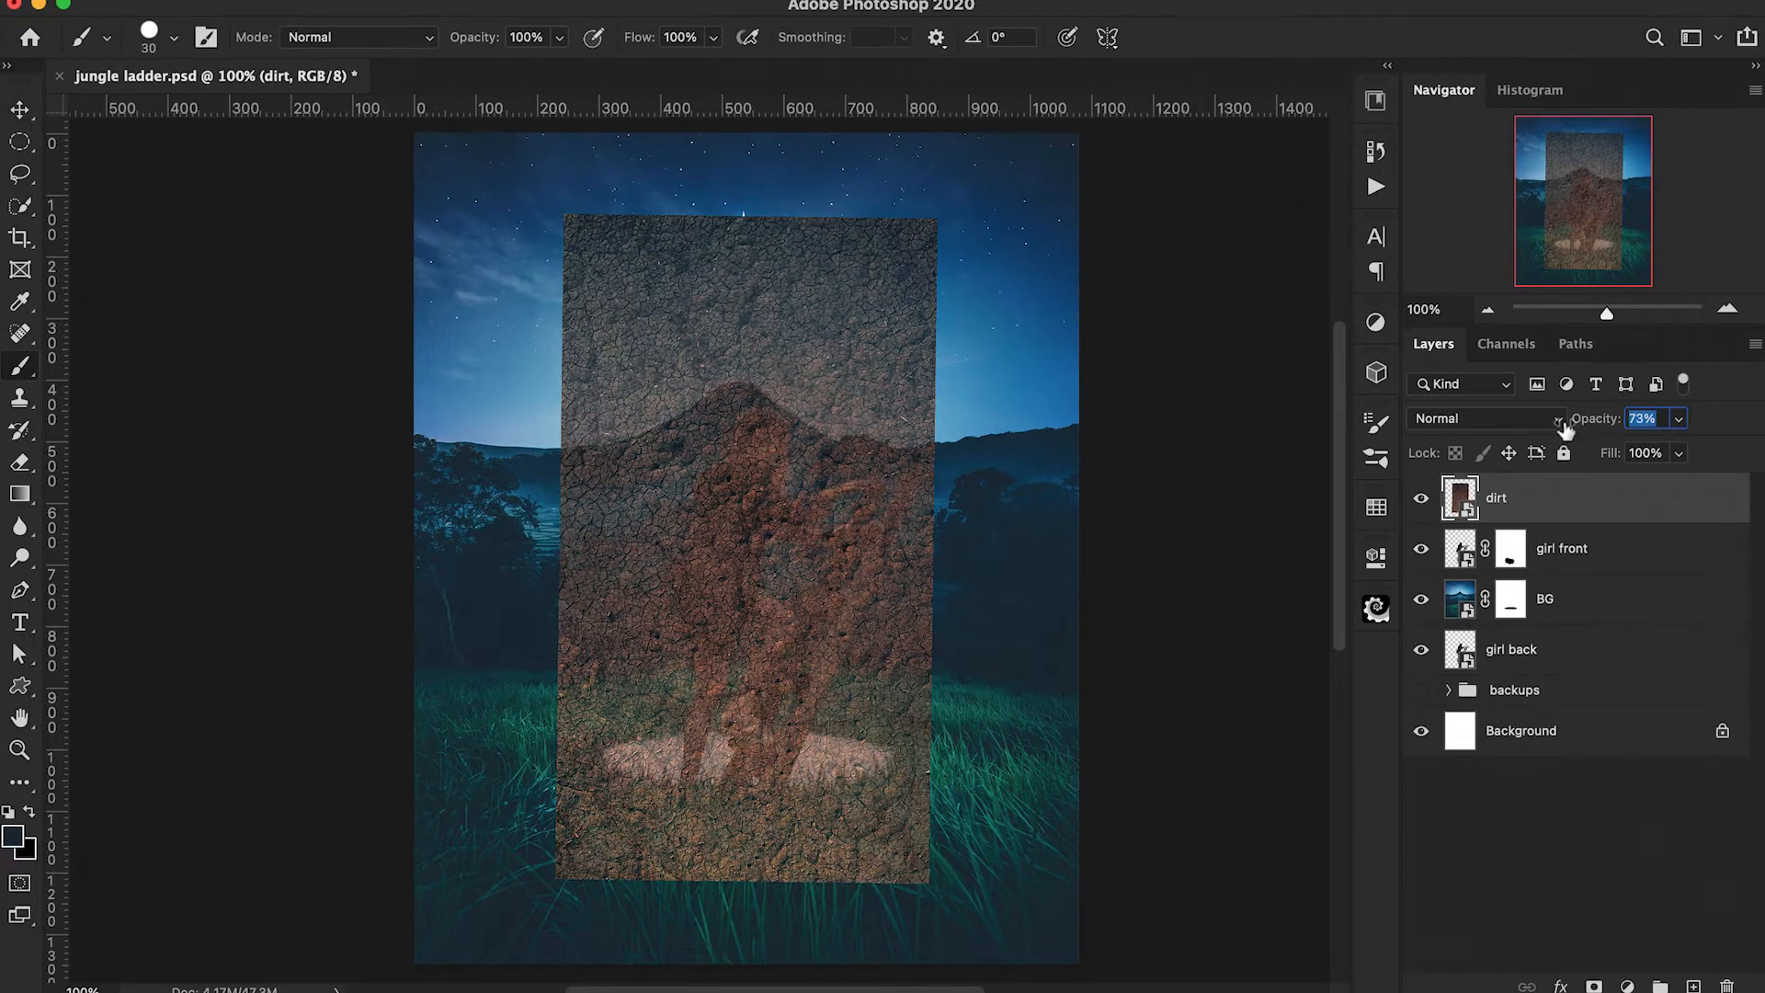
pyautogui.hotkey('ctrl', 't')
pyautogui.rightClick(817, 721)
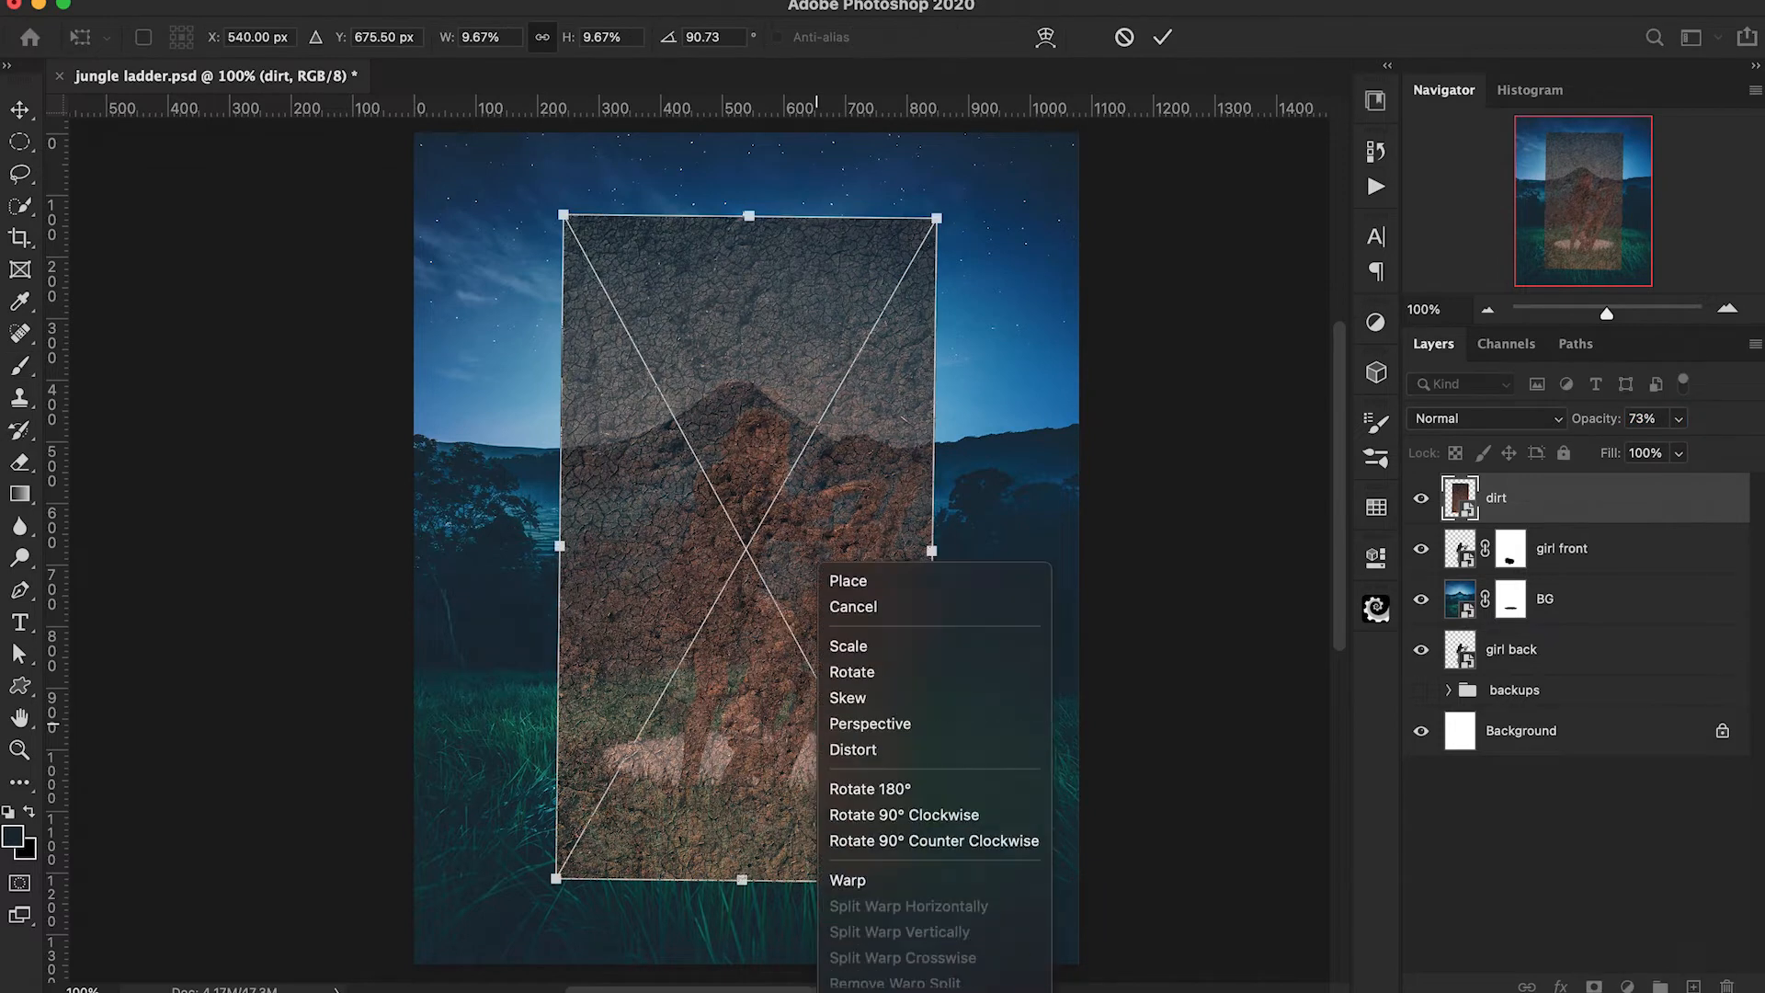
pyautogui.click(867, 838)
pyautogui.moveTo(769, 858); pyautogui.dragTo(675, 798)
pyautogui.moveTo(570, 648); pyautogui.dragTo(568, 688)
pyautogui.moveTo(888, 694); pyautogui.dragTo(884, 717)
pyautogui.moveTo(859, 833); pyautogui.dragTo(865, 812)
pyautogui.moveTo(932, 875); pyautogui.dragTo(933, 847)
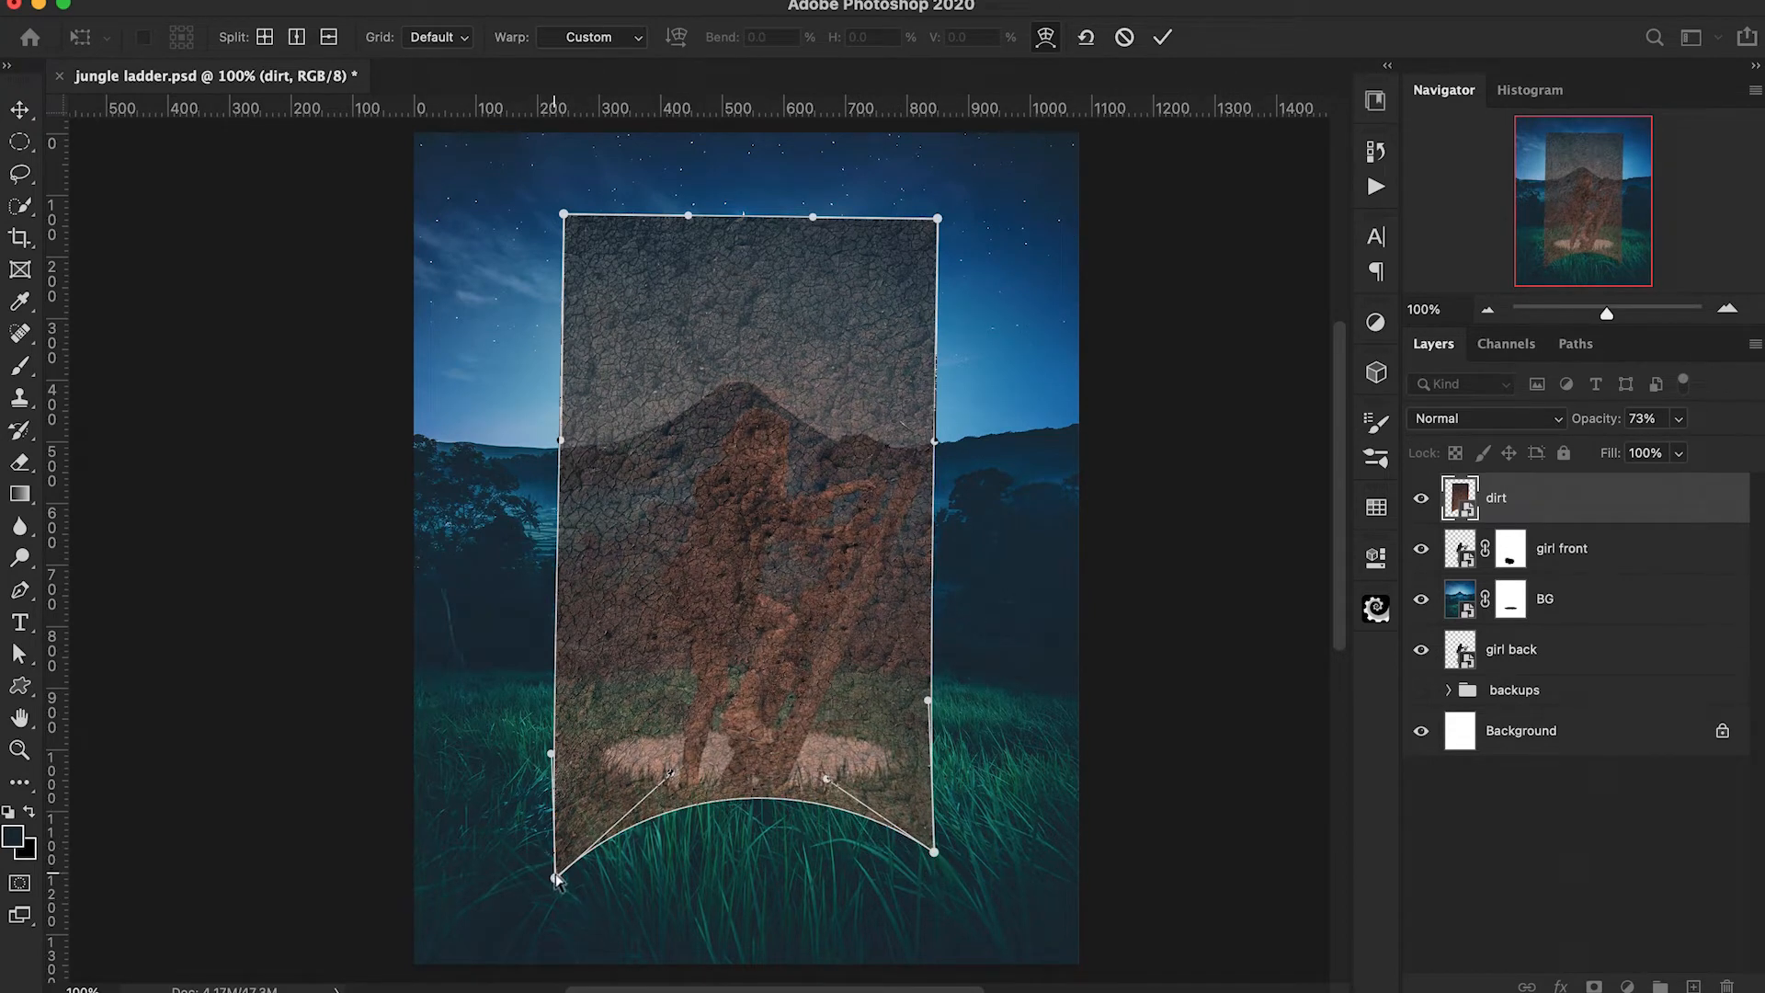
pyautogui.moveTo(558, 879); pyautogui.dragTo(545, 845)
pyautogui.click(1163, 37)
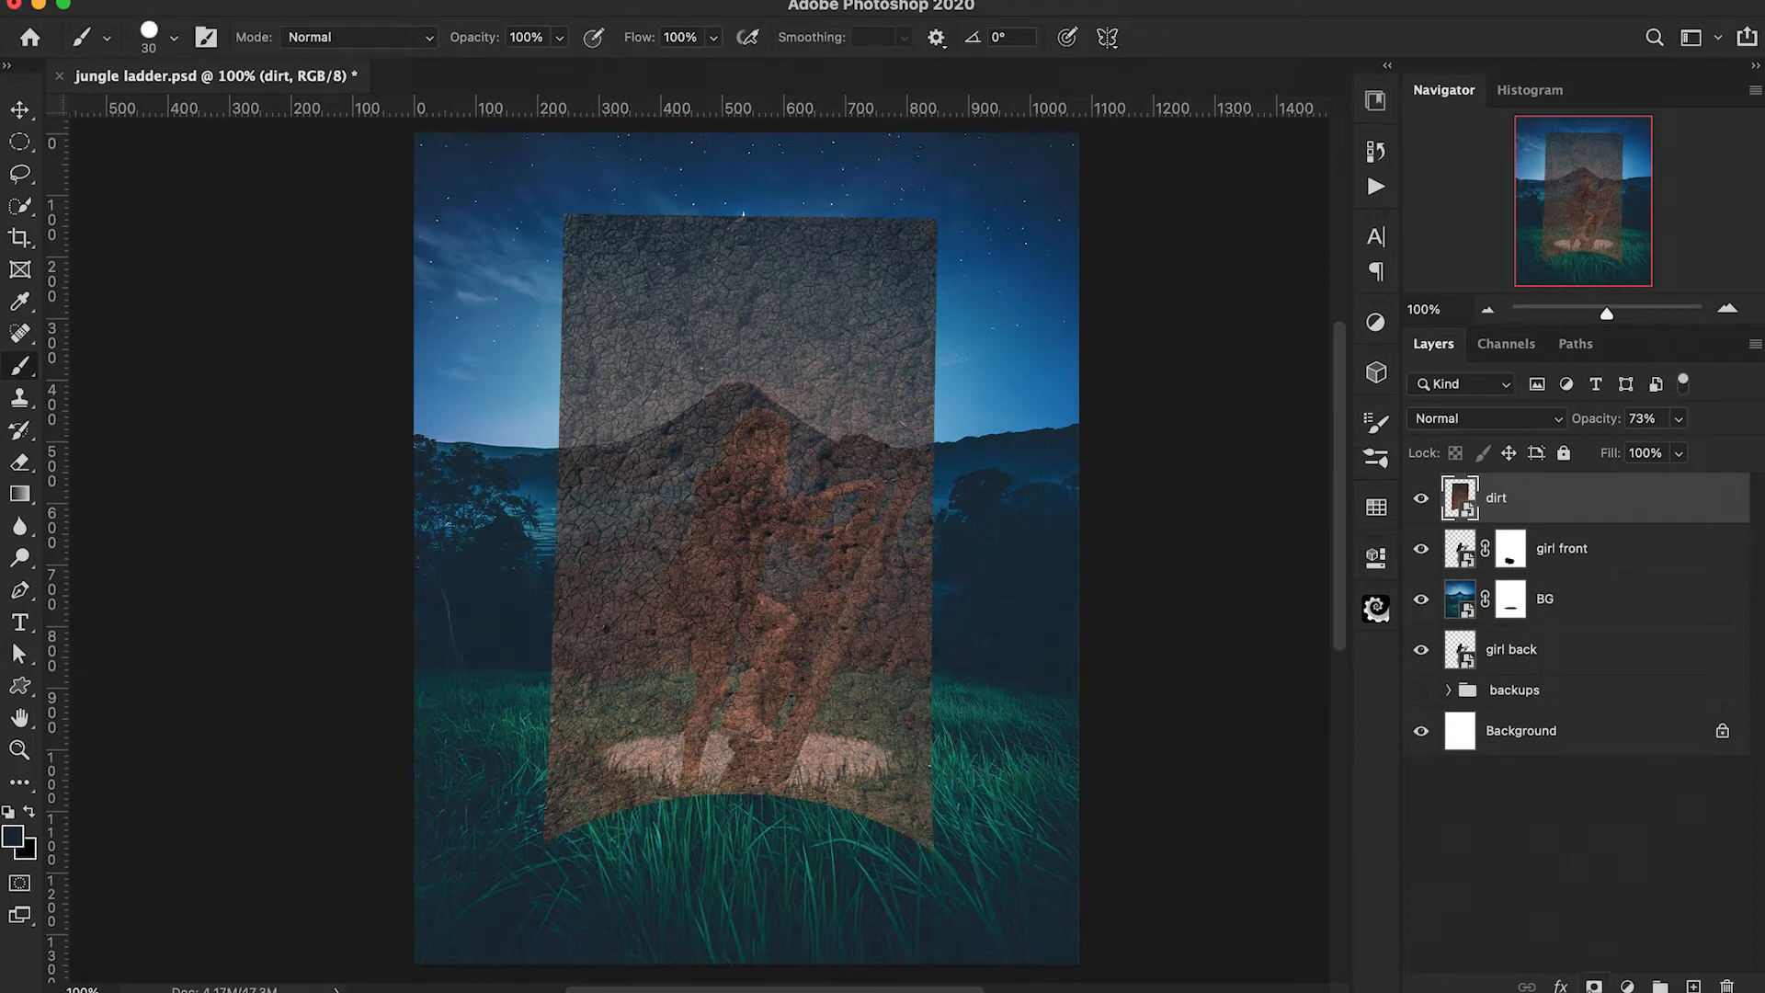
# Add a layer mask to dirt and paint black at 600 px everywhere outside the reselected hole, then clear the selection.
pyautogui.click(1595, 986)
pyautogui.press('super+shift+d')
pyautogui.press('super+shift+i')
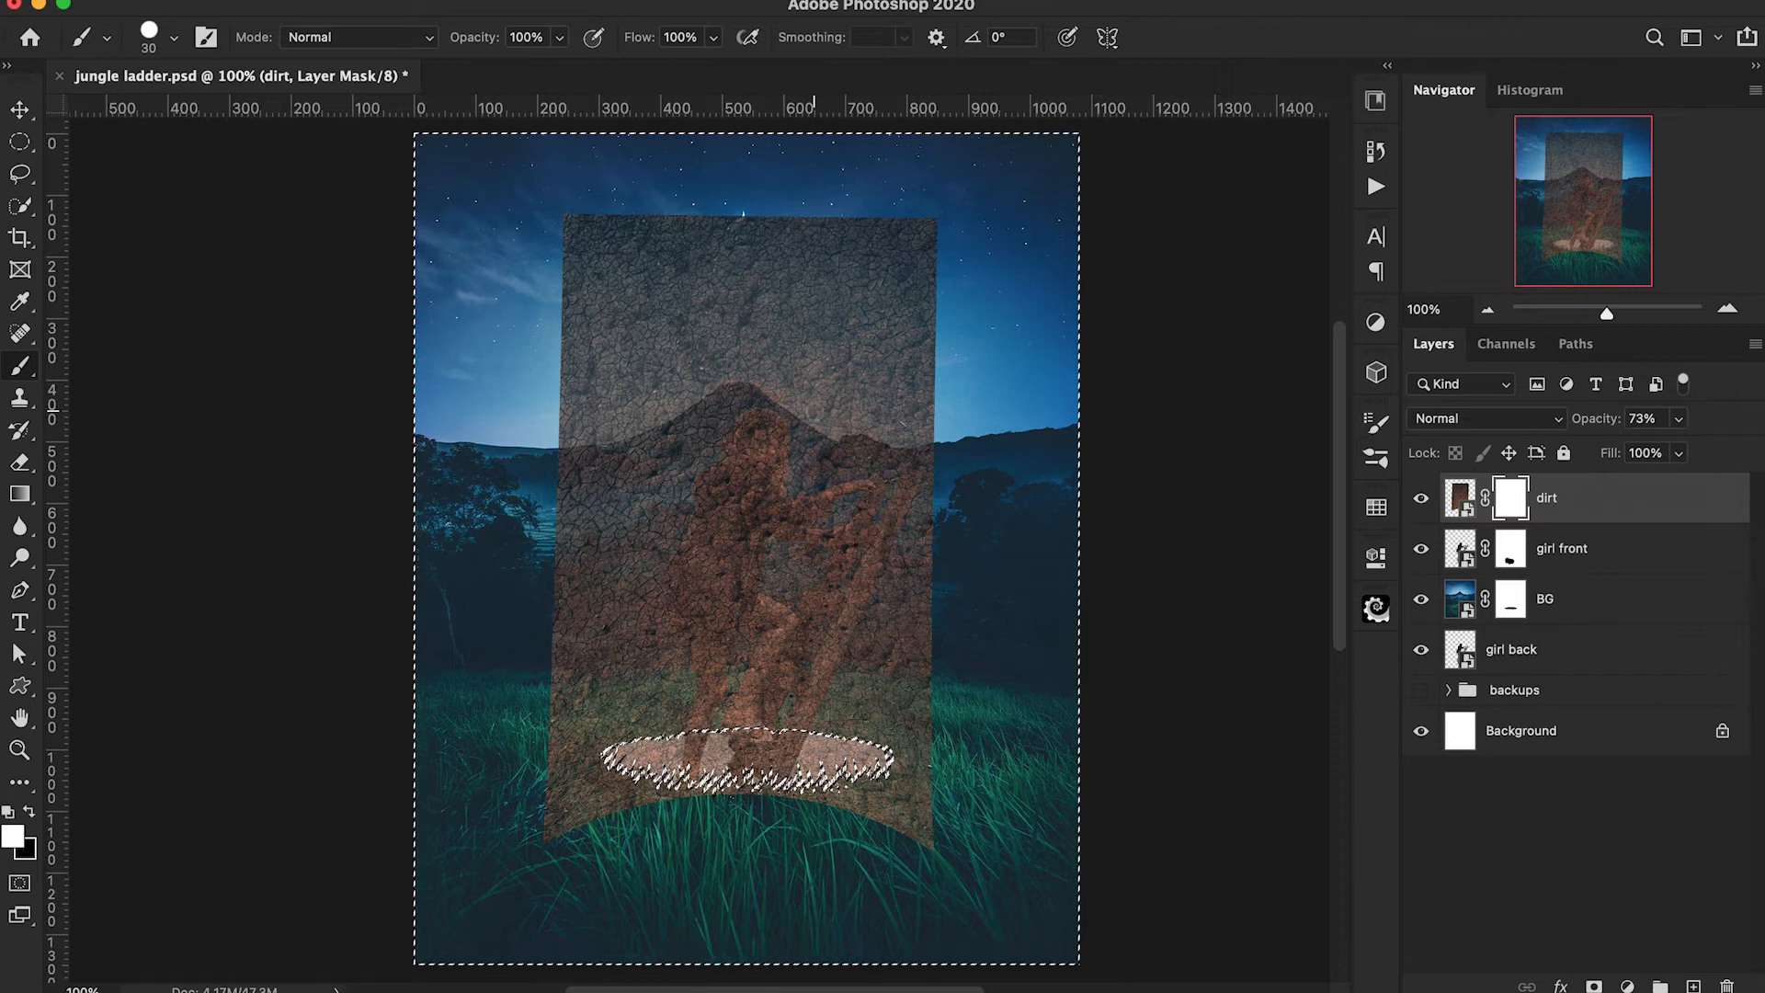
pyautogui.press(']')
pyautogui.press(']')
pyautogui.press(']')
pyautogui.press(']')
pyautogui.press(']')
pyautogui.press(']')
pyautogui.press(']')
pyautogui.press(']')
pyautogui.press(']')
pyautogui.press(']')
pyautogui.press(']')
pyautogui.press(']')
pyautogui.press(']')
pyautogui.press(']')
pyautogui.press(']')
pyautogui.press(']')
pyautogui.press('x')
pyautogui.moveTo(784, 409)
pyautogui.mouseDown()
pyautogui.moveTo(833, 405)
pyautogui.moveTo(711, 294)
pyautogui.moveTo(905, 509)
pyautogui.moveTo(593, 816)
pyautogui.moveTo(984, 787)
pyautogui.mouseUp()
pyautogui.press('super+d')
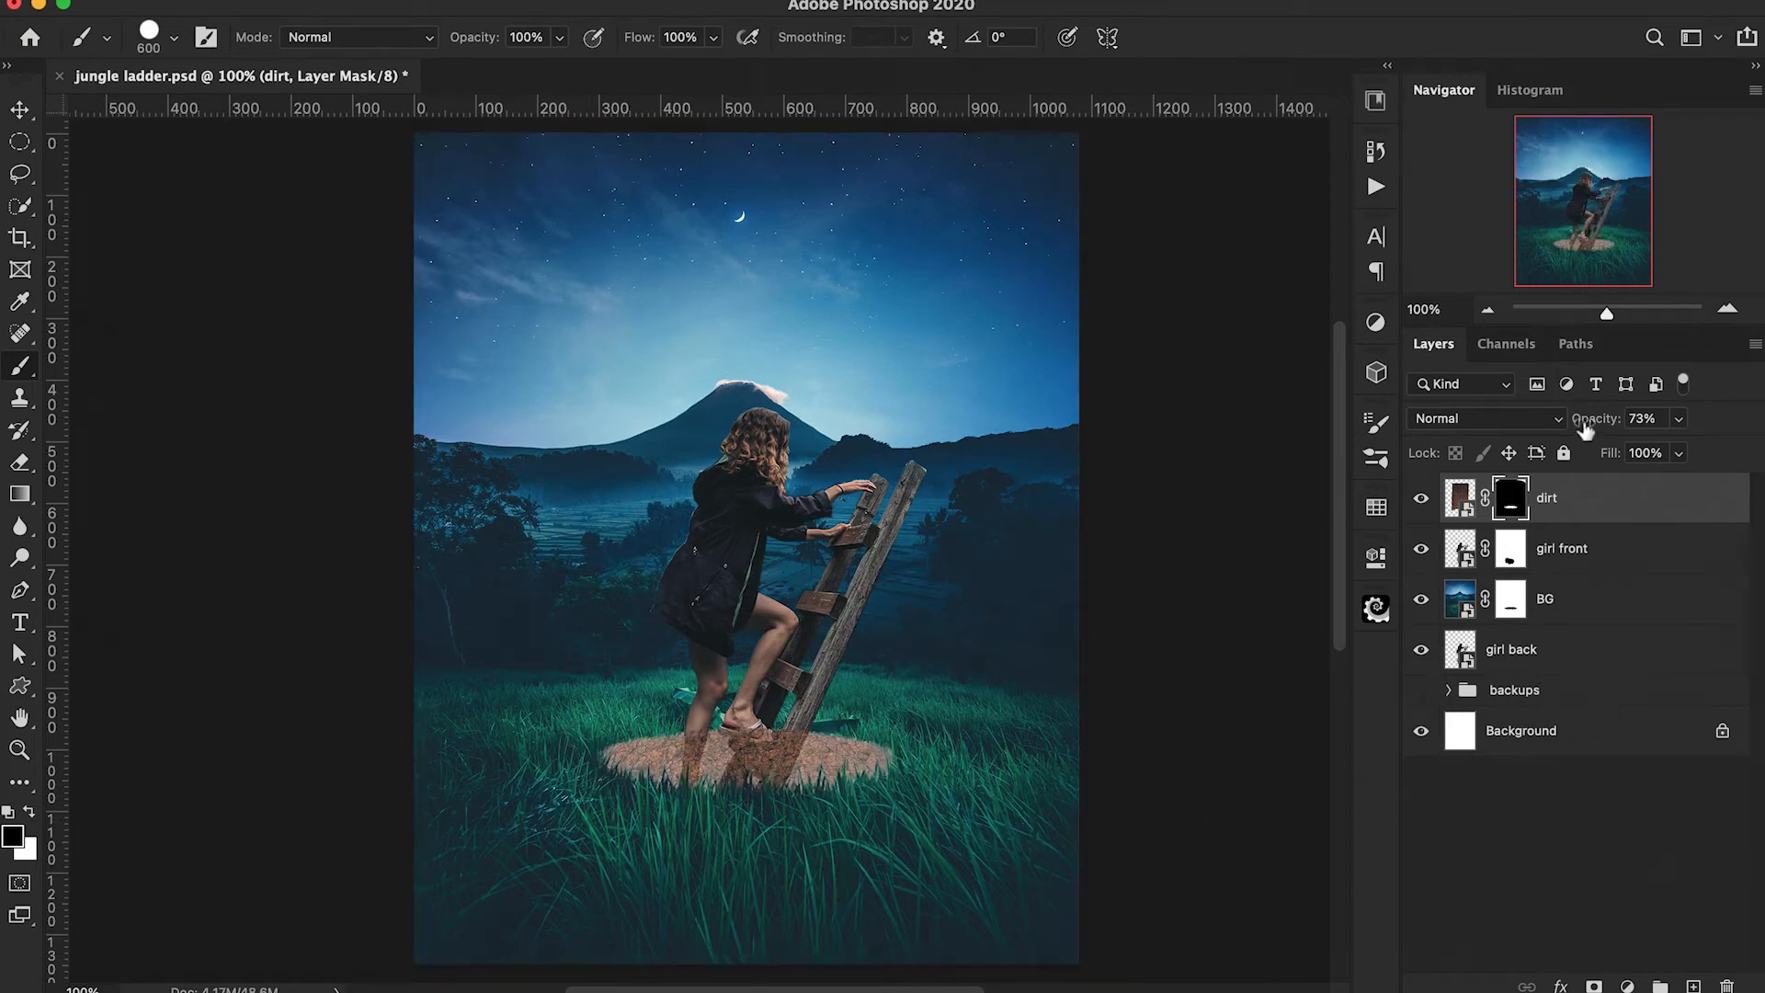
# Restore the dirt layer's opacity to 100% and move it below the girl front layer.
pyautogui.moveTo(1586, 430); pyautogui.dragTo(1760, 465)
pyautogui.press('super+plus')
pyautogui.moveTo(1618, 501); pyautogui.dragTo(1616, 575)
pyautogui.hscroll(3, 899, 722)
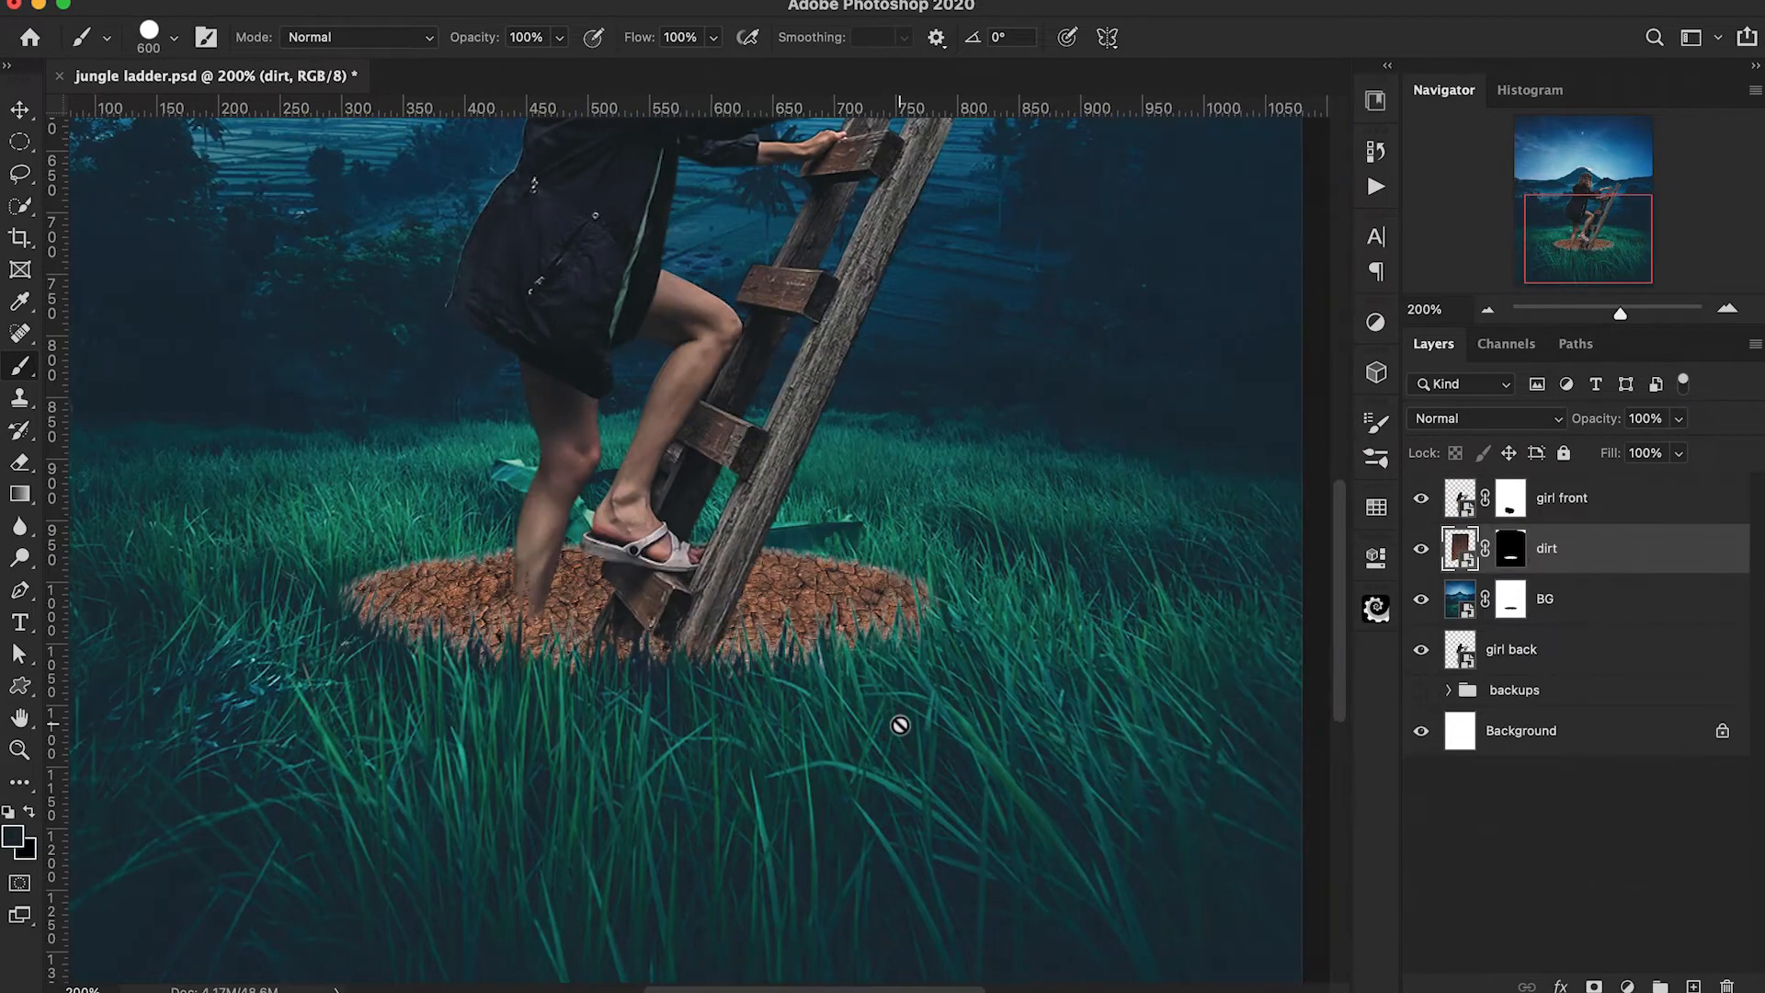
# Scale the unlinked dirt texture to 14.64% width and 15.29% height so that it fits the hole.
pyautogui.press('super+t')
pyautogui.moveTo(1016, 210); pyautogui.dragTo(949, 209)
pyautogui.moveTo(807, 221); pyautogui.dragTo(813, 327)
pyautogui.scroll(3, 806, 340)
pyautogui.moveTo(322, 371); pyautogui.dragTo(354, 371)
pyautogui.moveTo(493, 354); pyautogui.dragTo(493, 466)
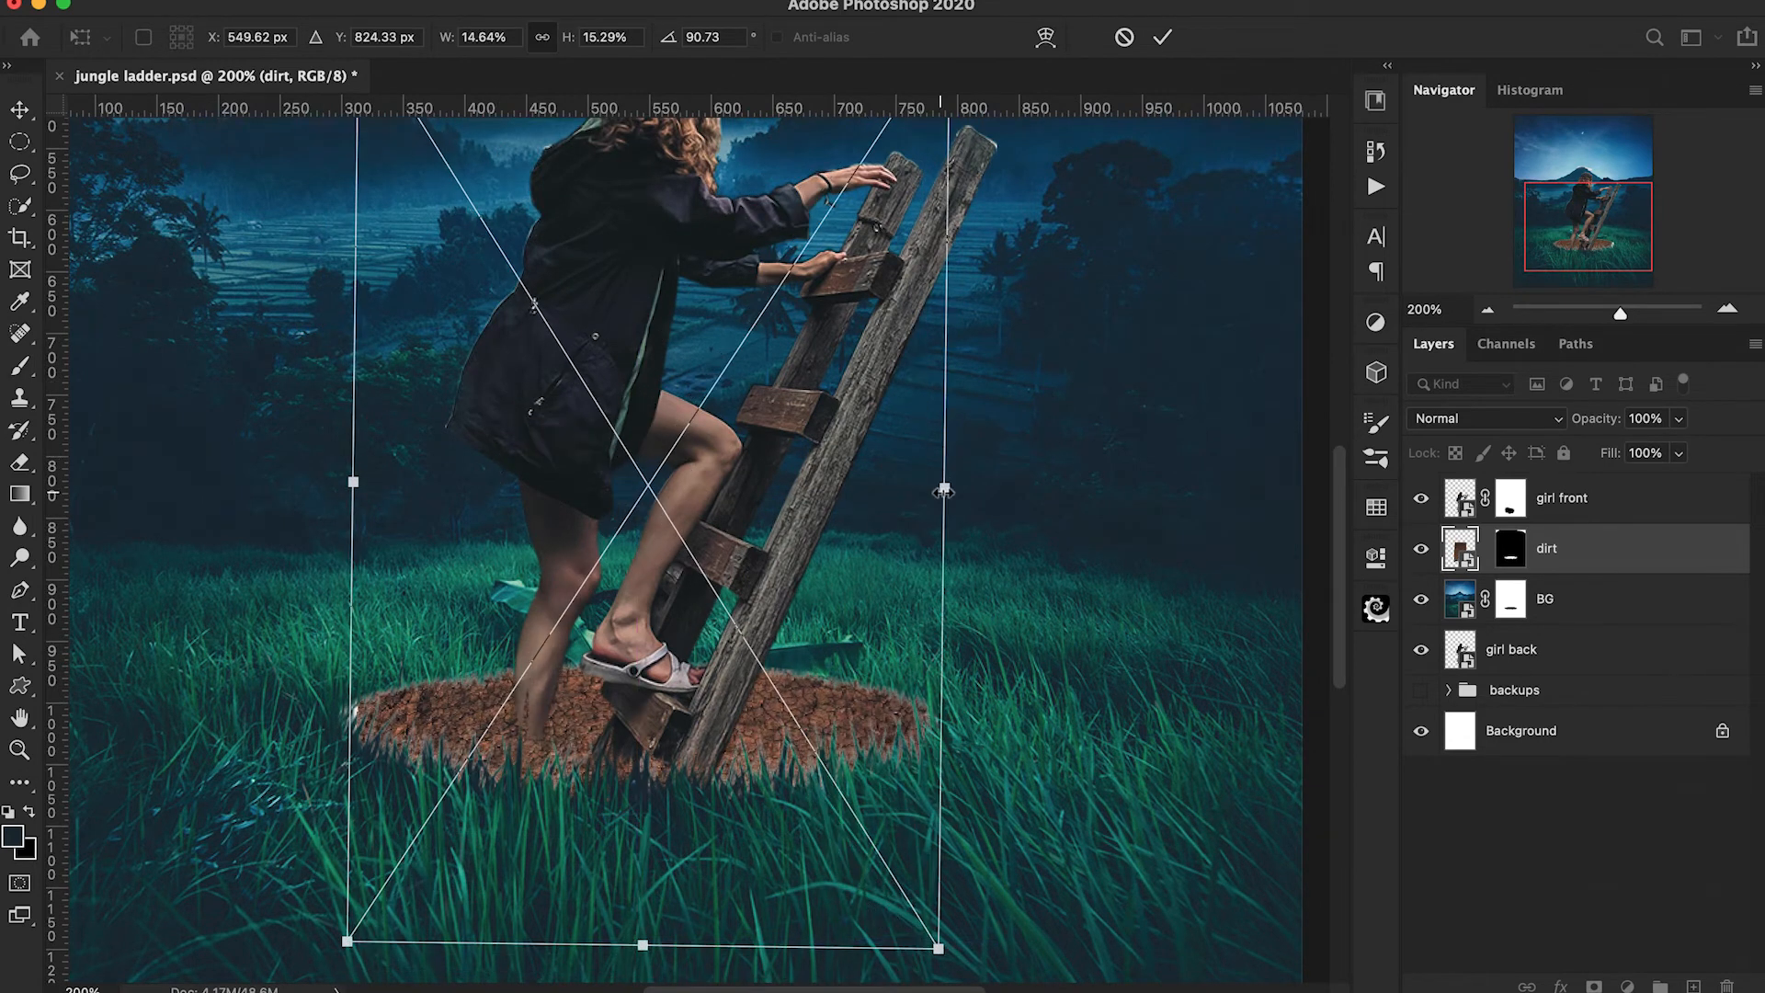
pyautogui.press('Return')
pyautogui.press('b')
# Paint black grass blades on the dirt mask along the hole's far edge with the fur brush at 30 px, alternating its angle between 15° and -15°.
pyautogui.press('super+minus')
pyautogui.press('super+plus')
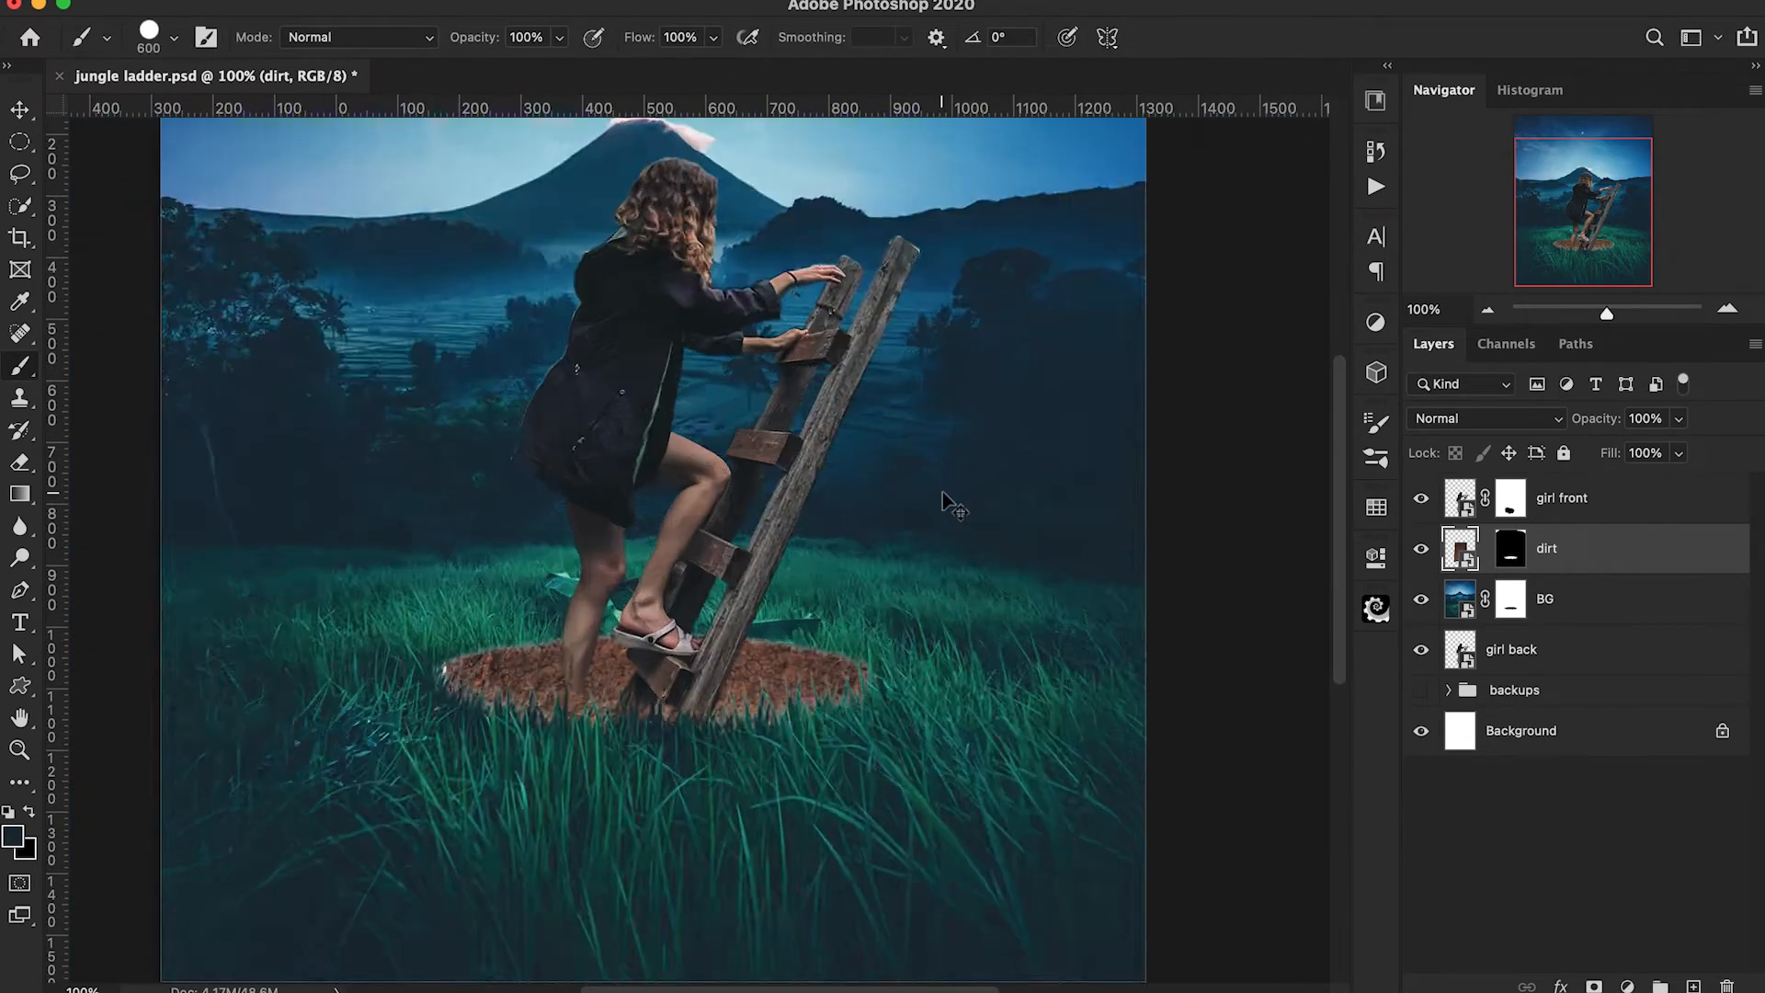
pyautogui.press('super+backslash')
pyautogui.click(149, 41)
pyautogui.click(96, 225)
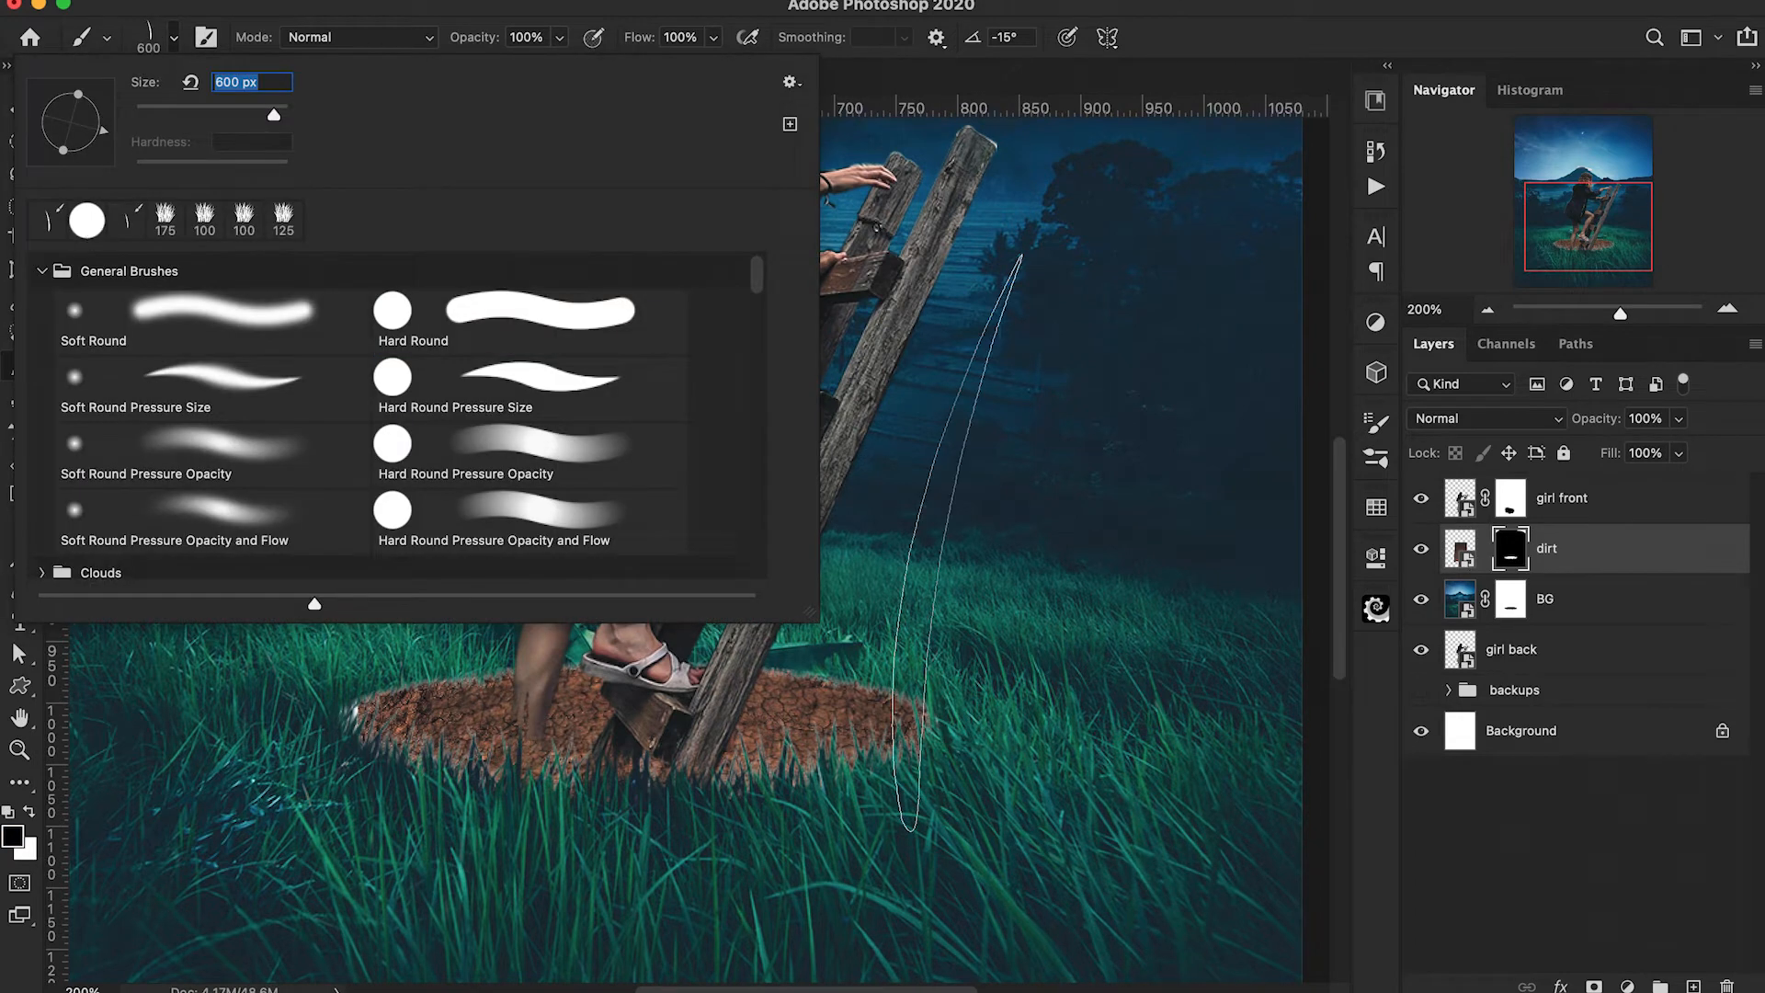
pyautogui.press('Return')
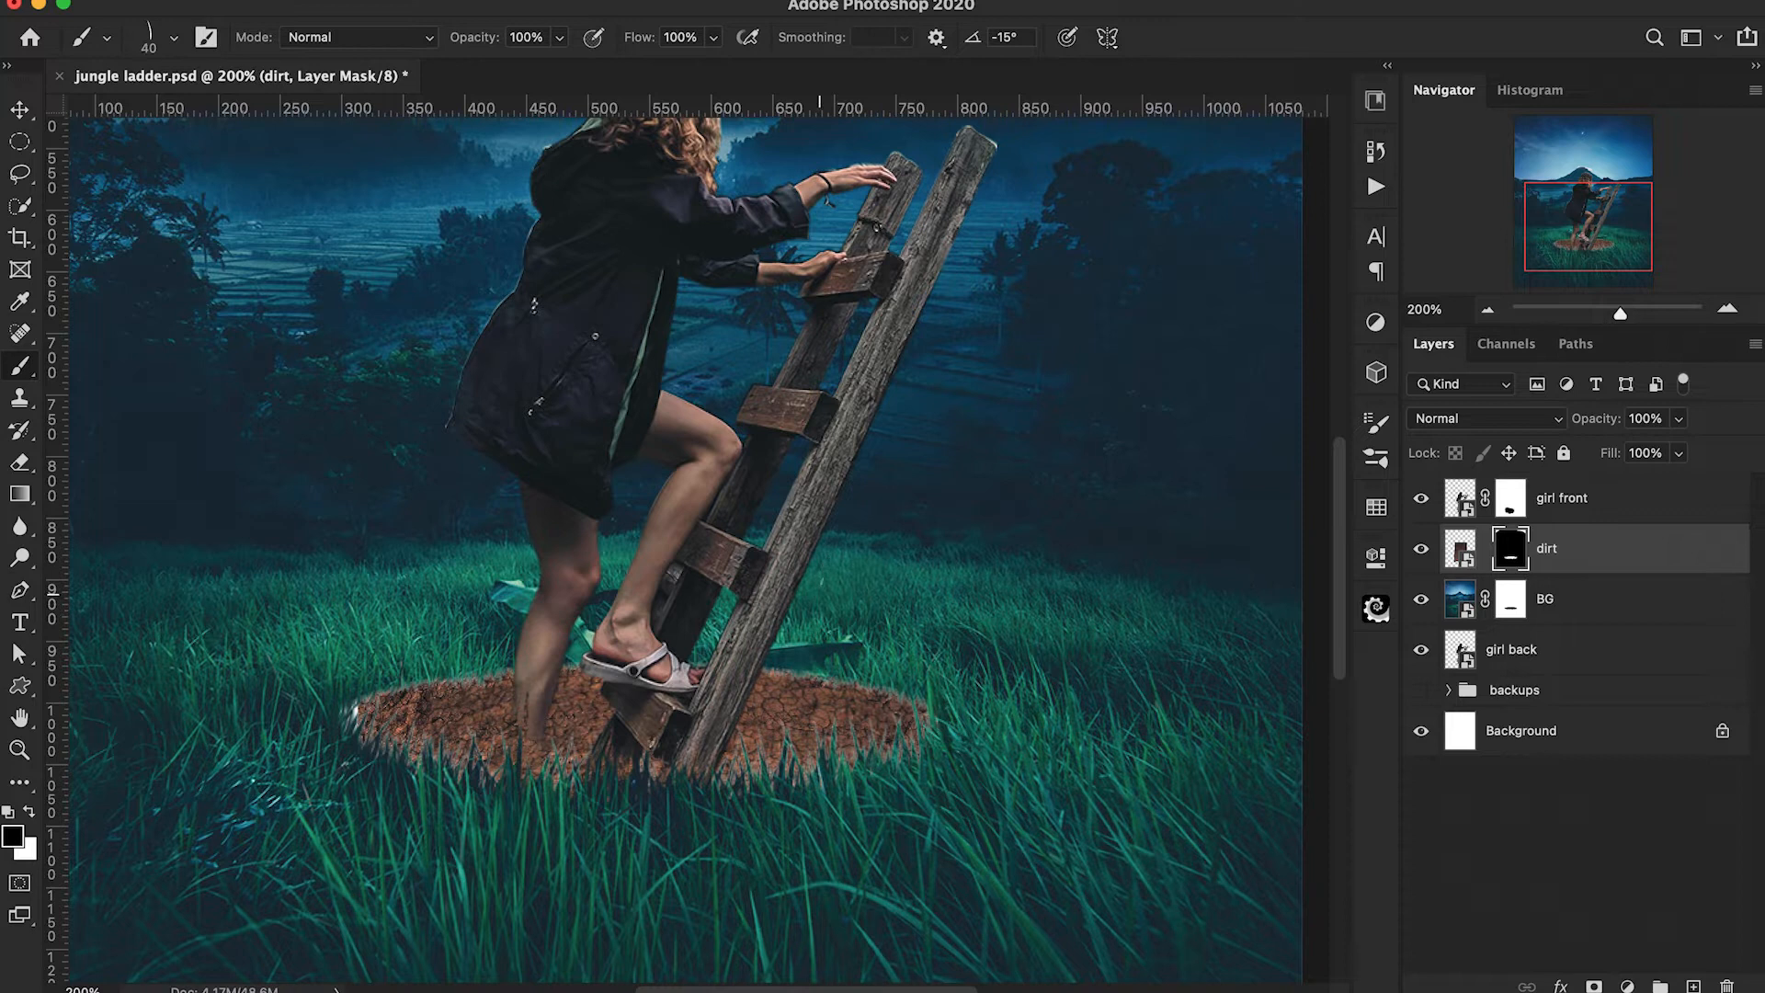
pyautogui.moveTo(864, 682); pyautogui.dragTo(733, 664)
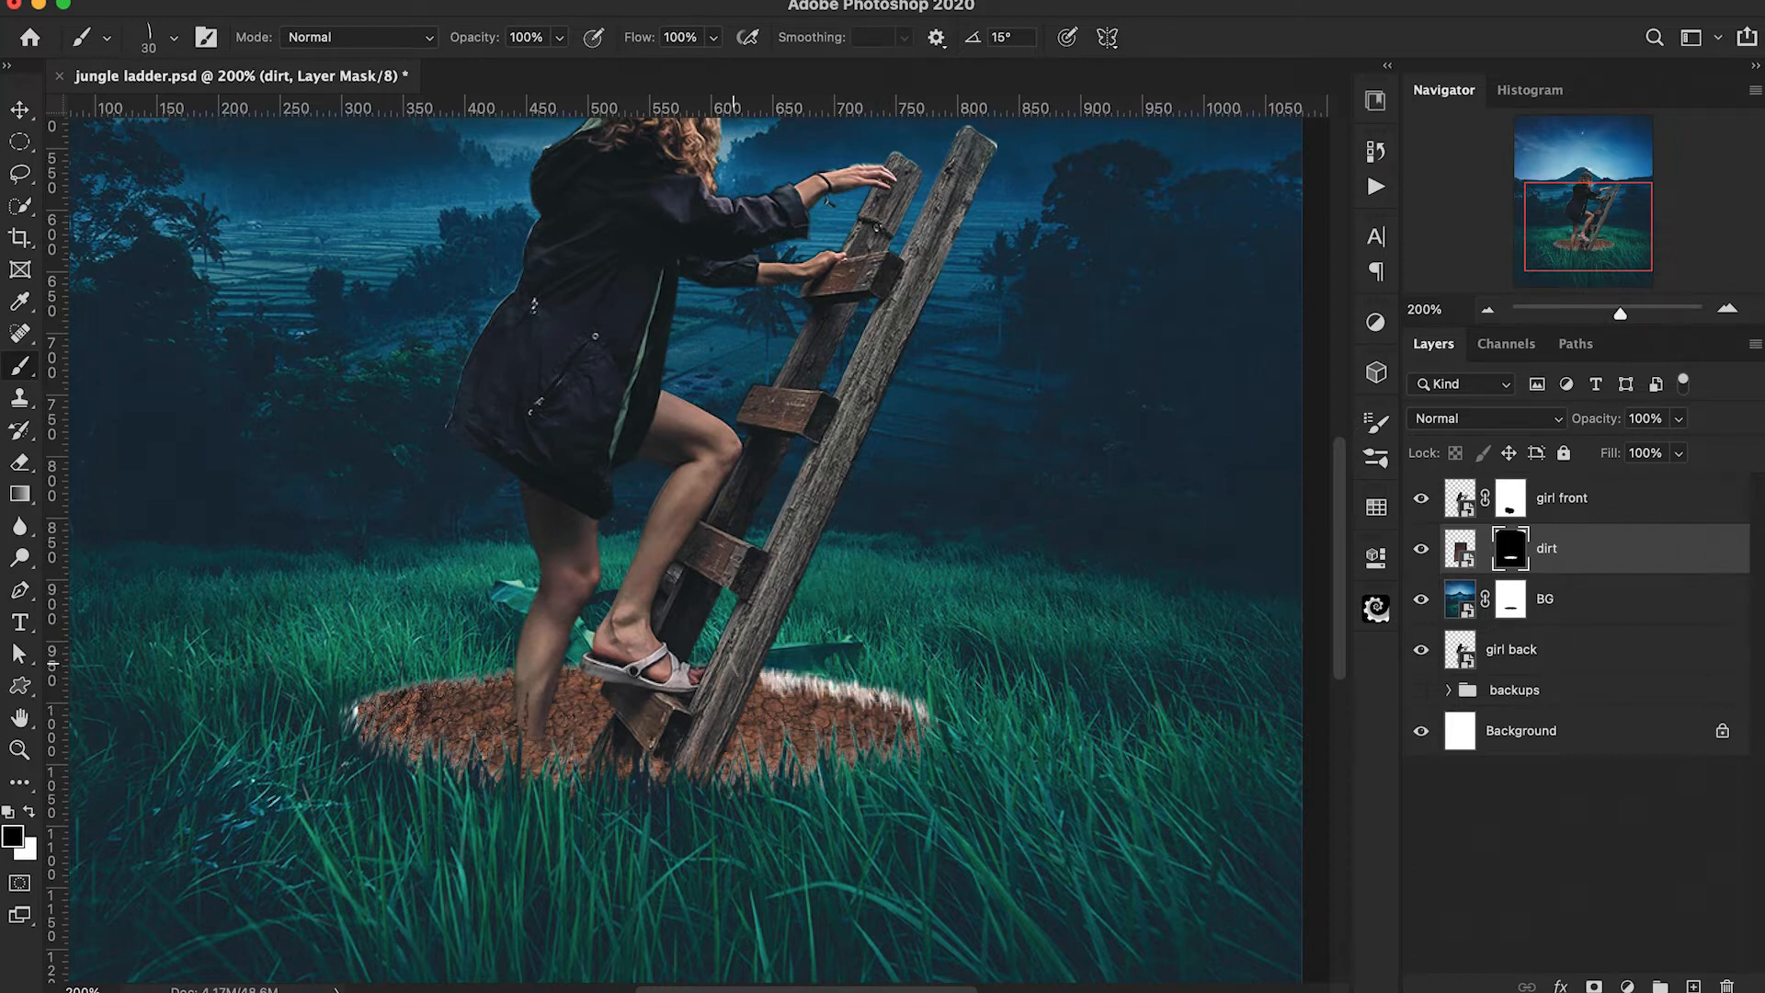
pyautogui.moveTo(613, 669); pyautogui.dragTo(393, 695)
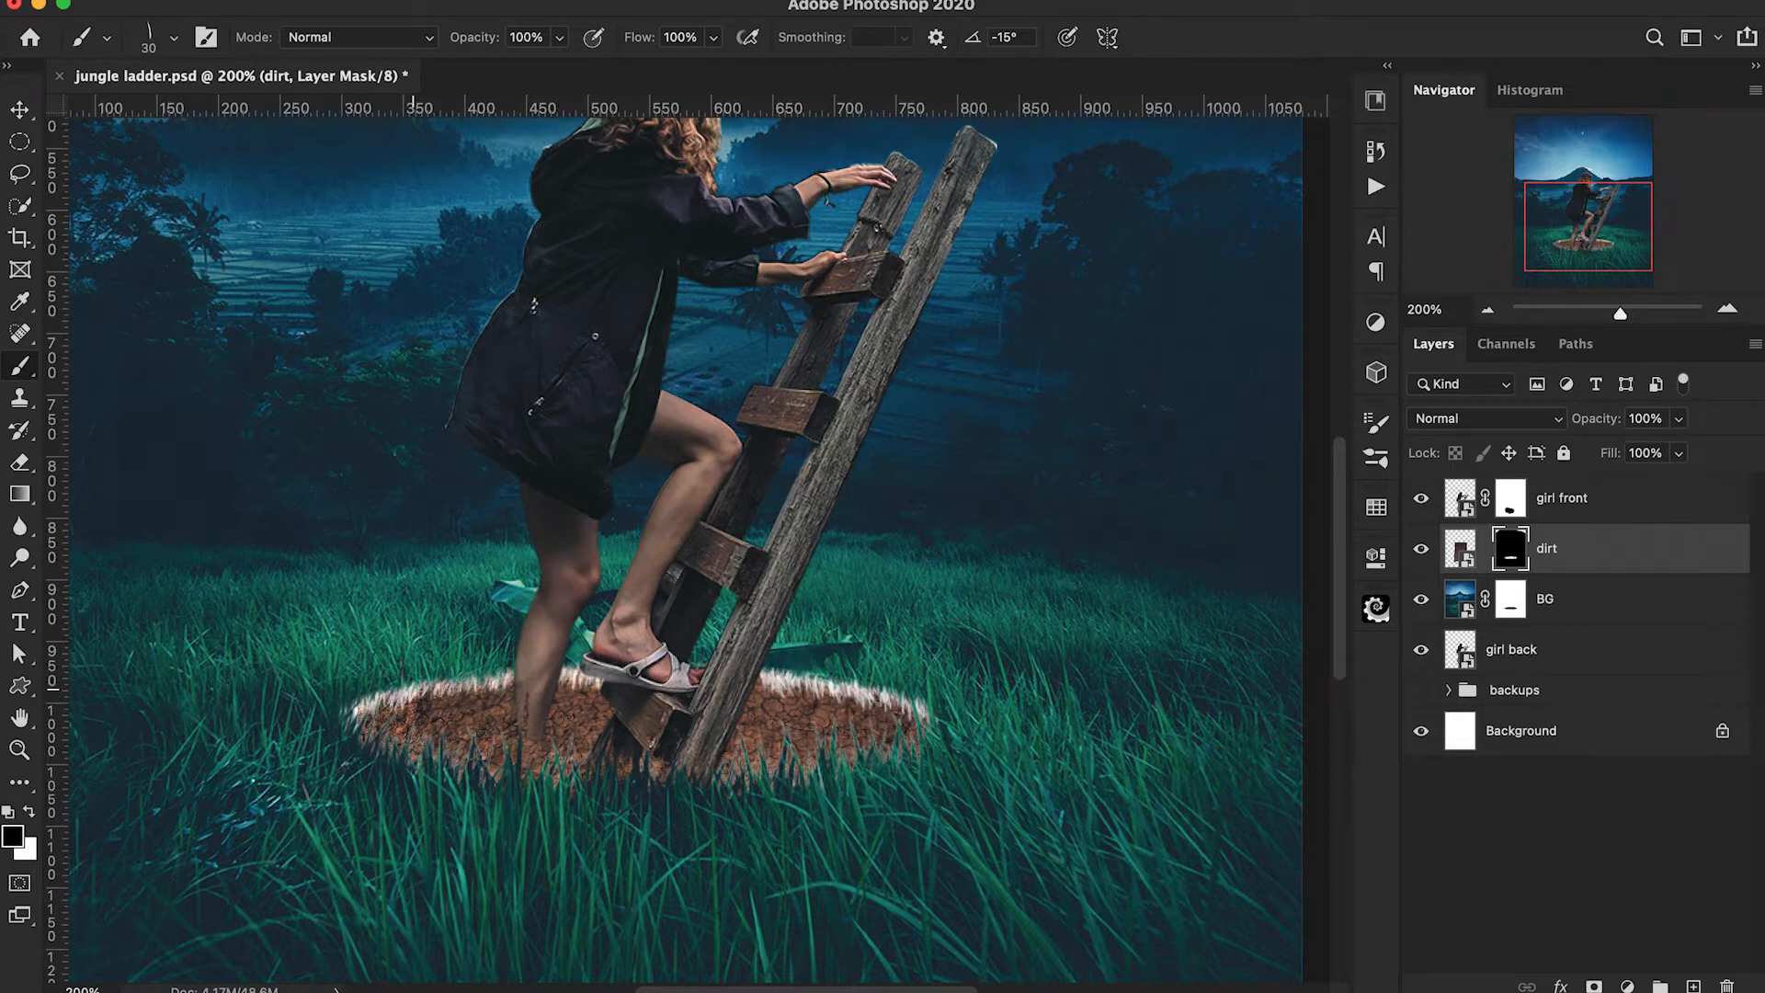
# Add a new layer directly above Background and fill it with a dark teal sampled from the grass.
pyautogui.click(1618, 750)
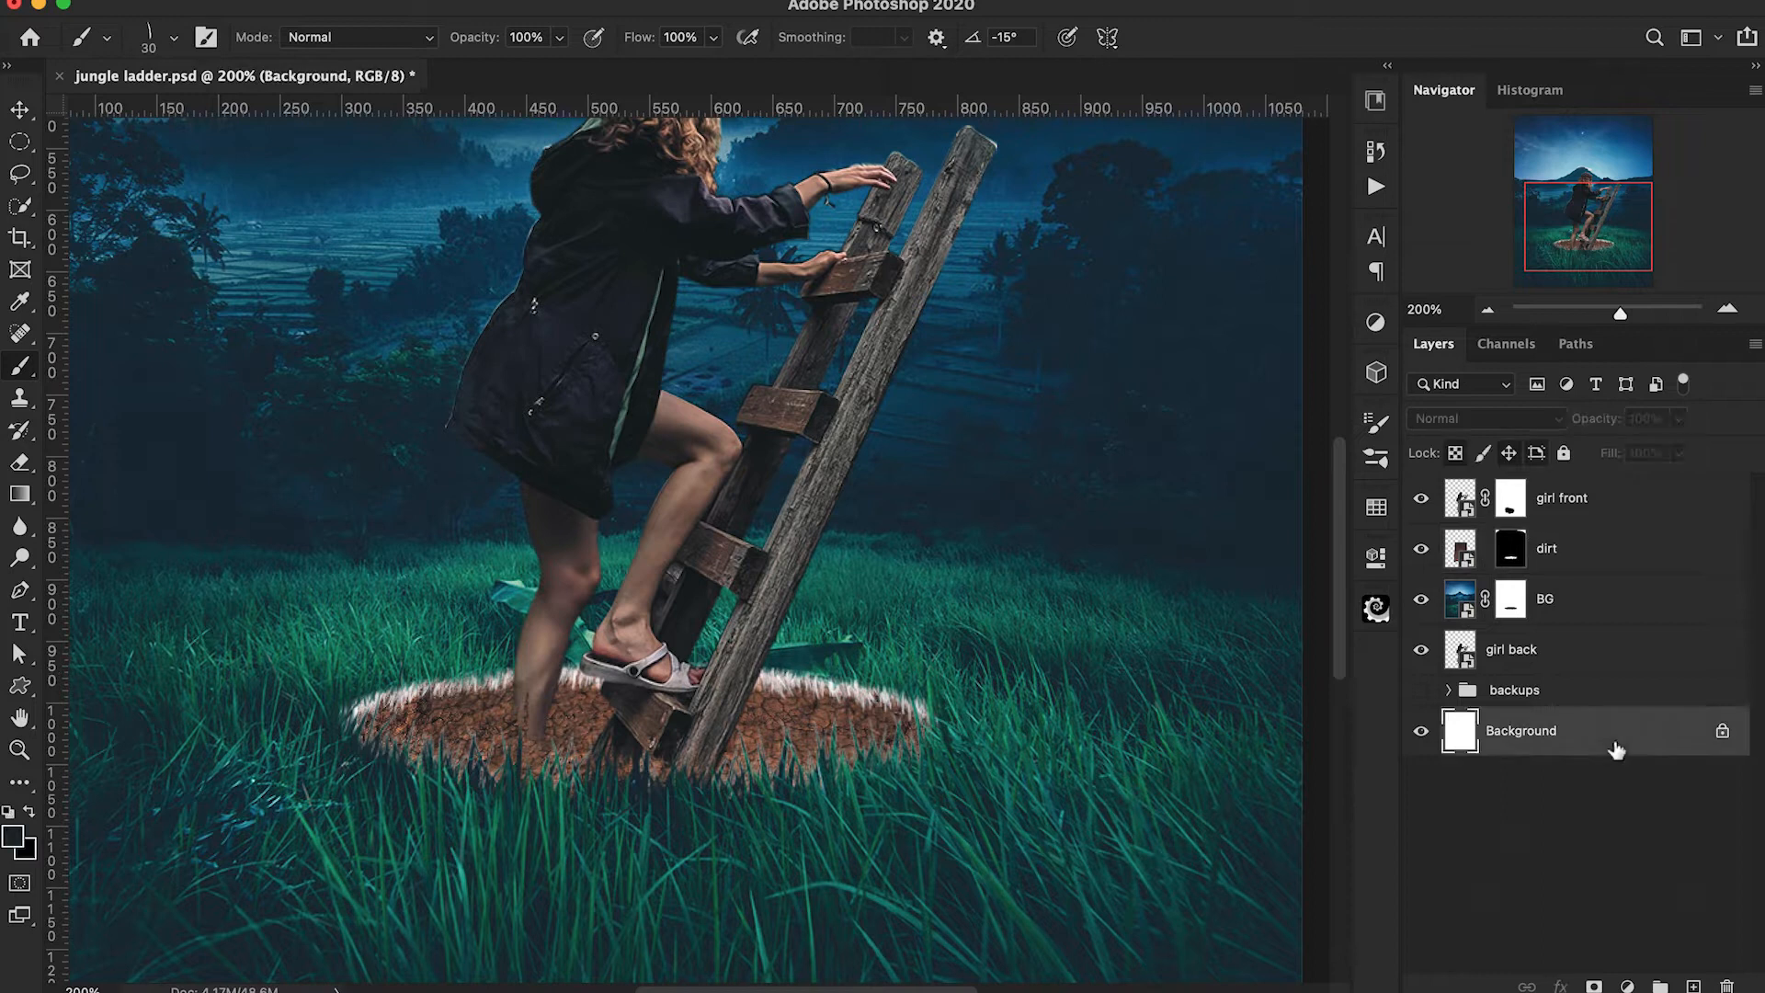
pyautogui.click(1694, 984)
pyautogui.press('i')
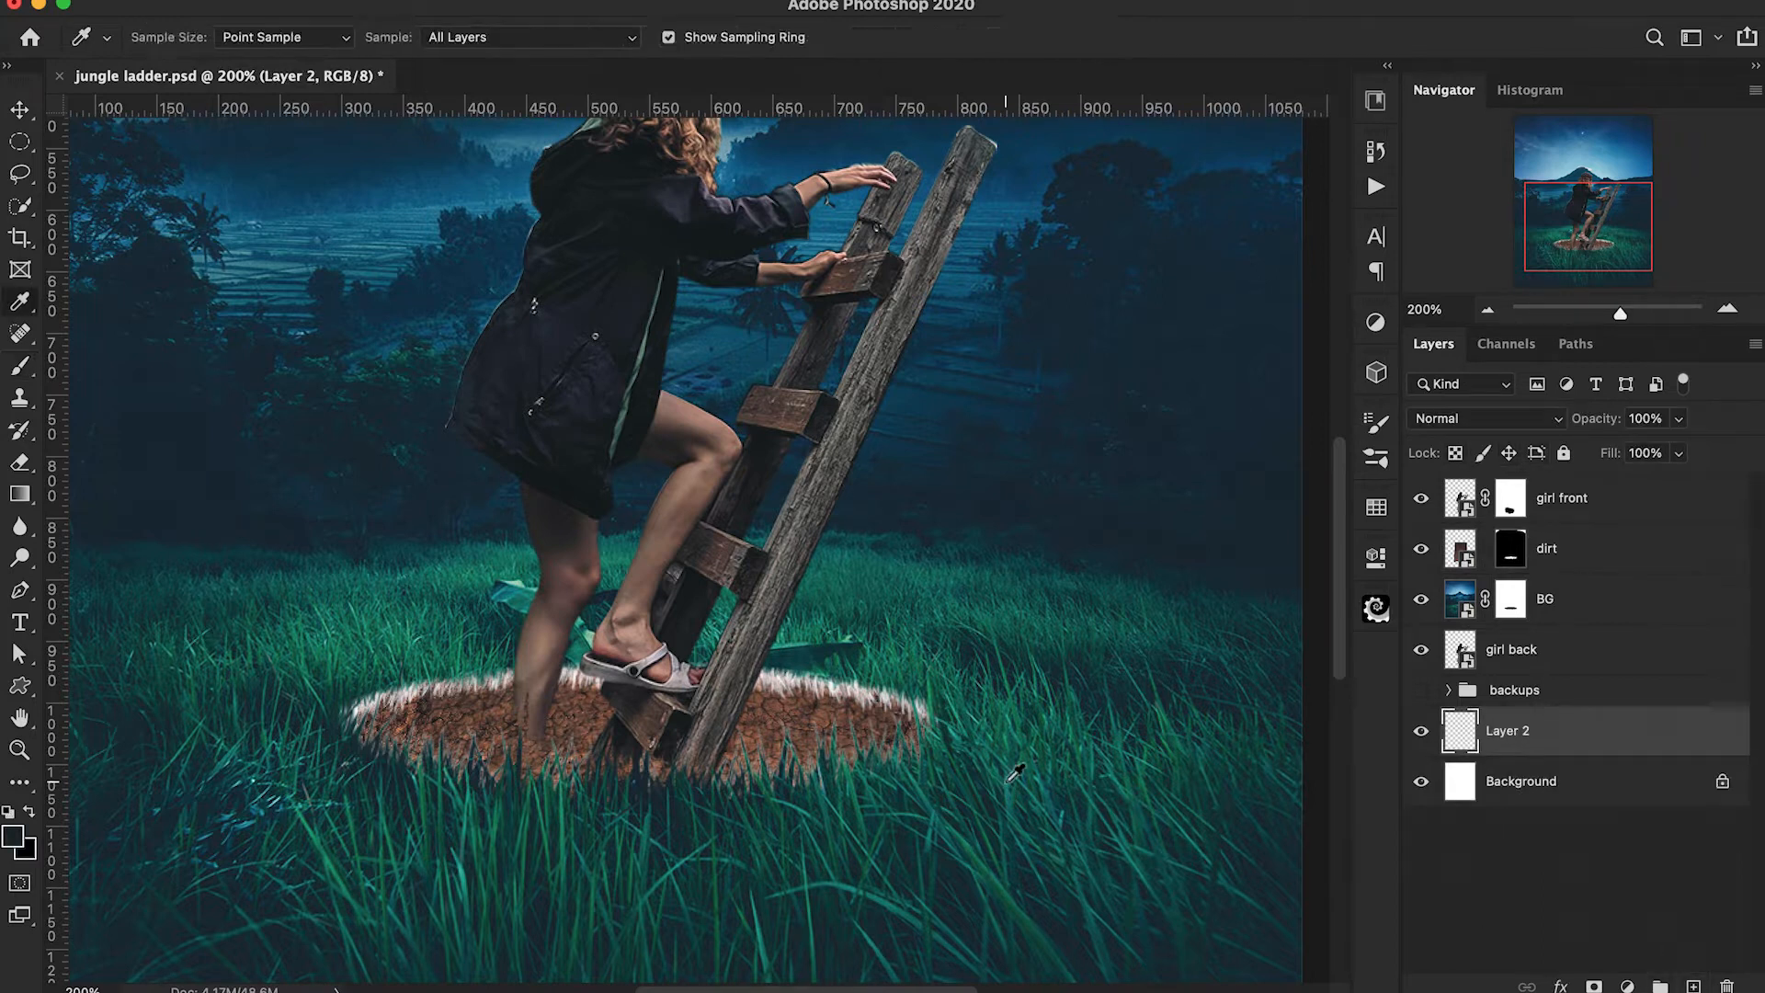
pyautogui.click(1208, 705)
pyautogui.press('b')
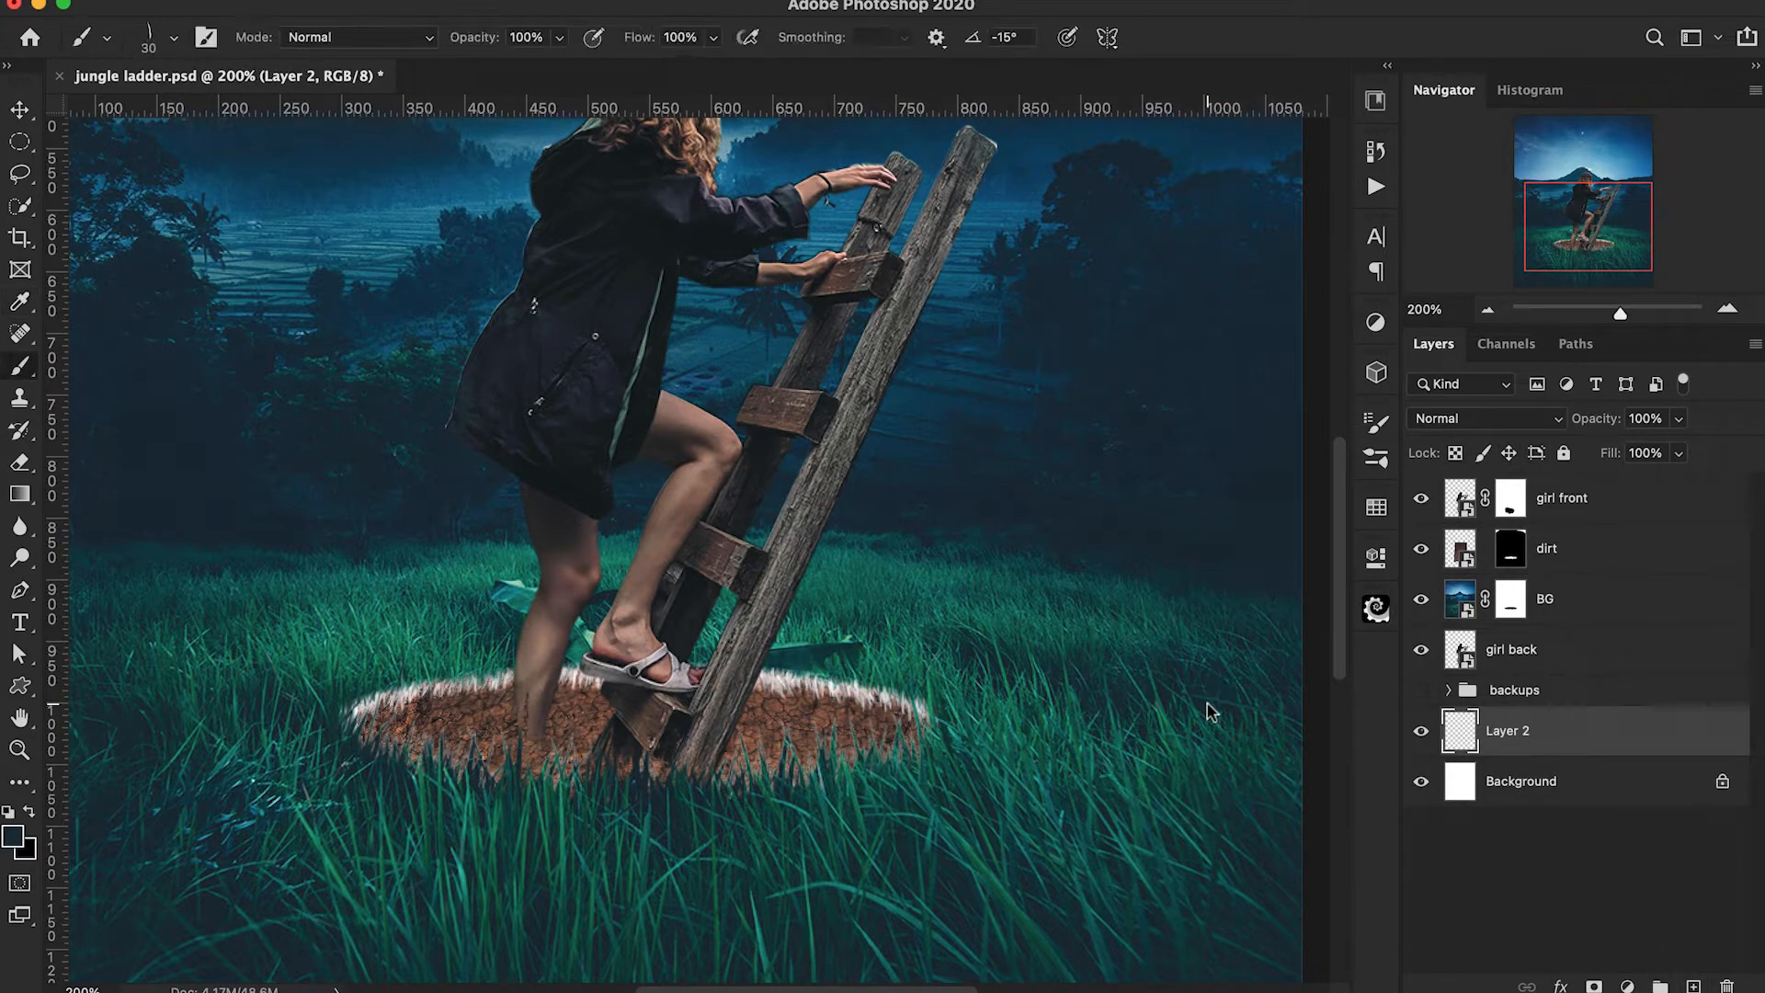
pyautogui.hotkey('alt', 'BackSpace')
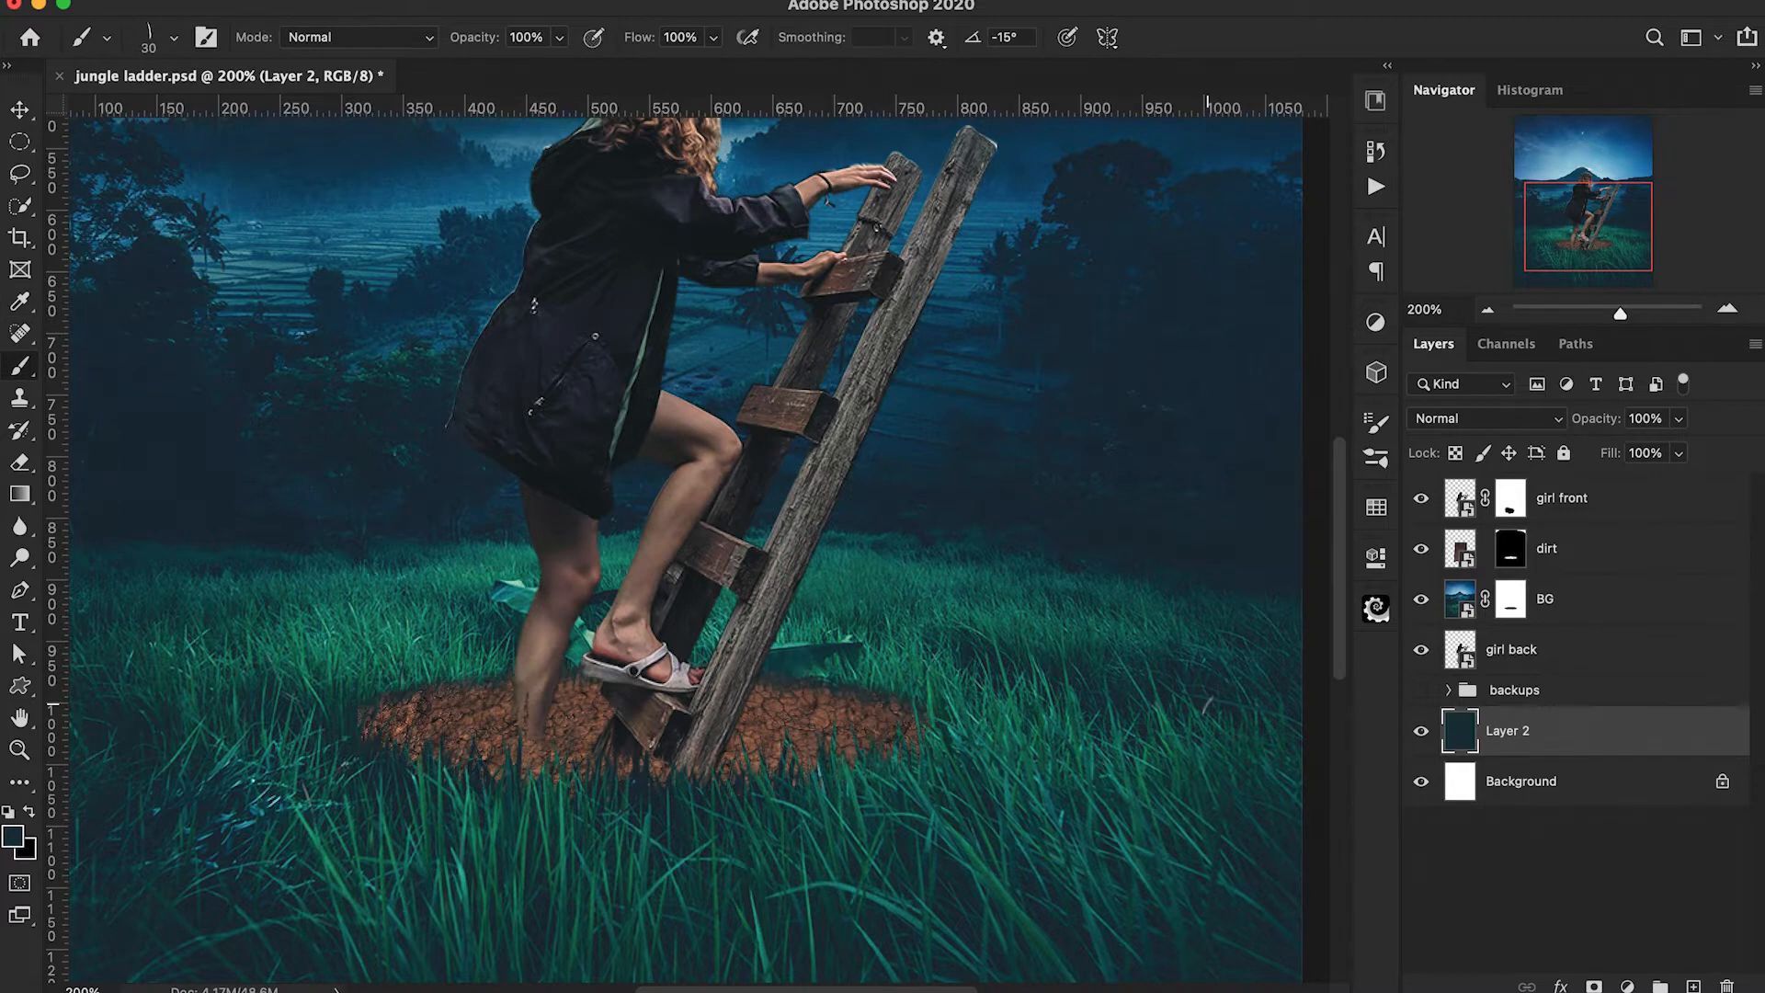
pyautogui.press('super+minus')
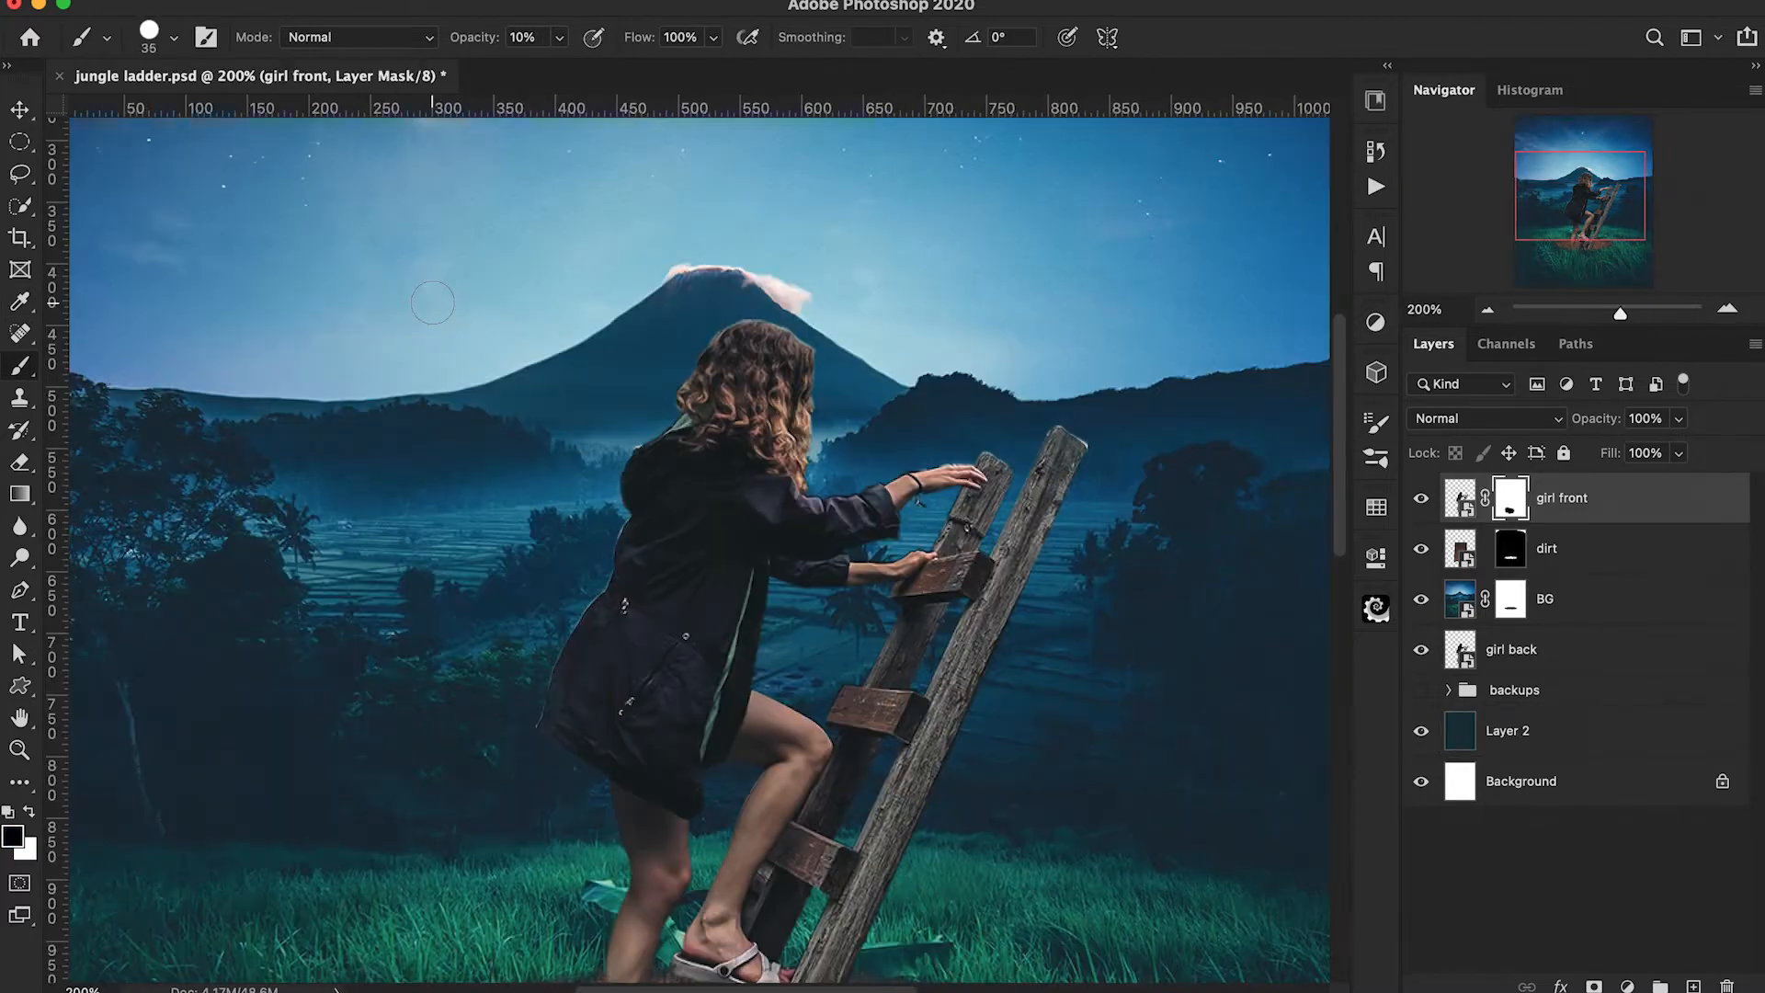
# Paint black on the girl front mask with a small 9 px brush to clean the fringe along her jacket and arms.
pyautogui.press('super+plus')
pyautogui.press('[')
pyautogui.press('[')
pyautogui.press('[')
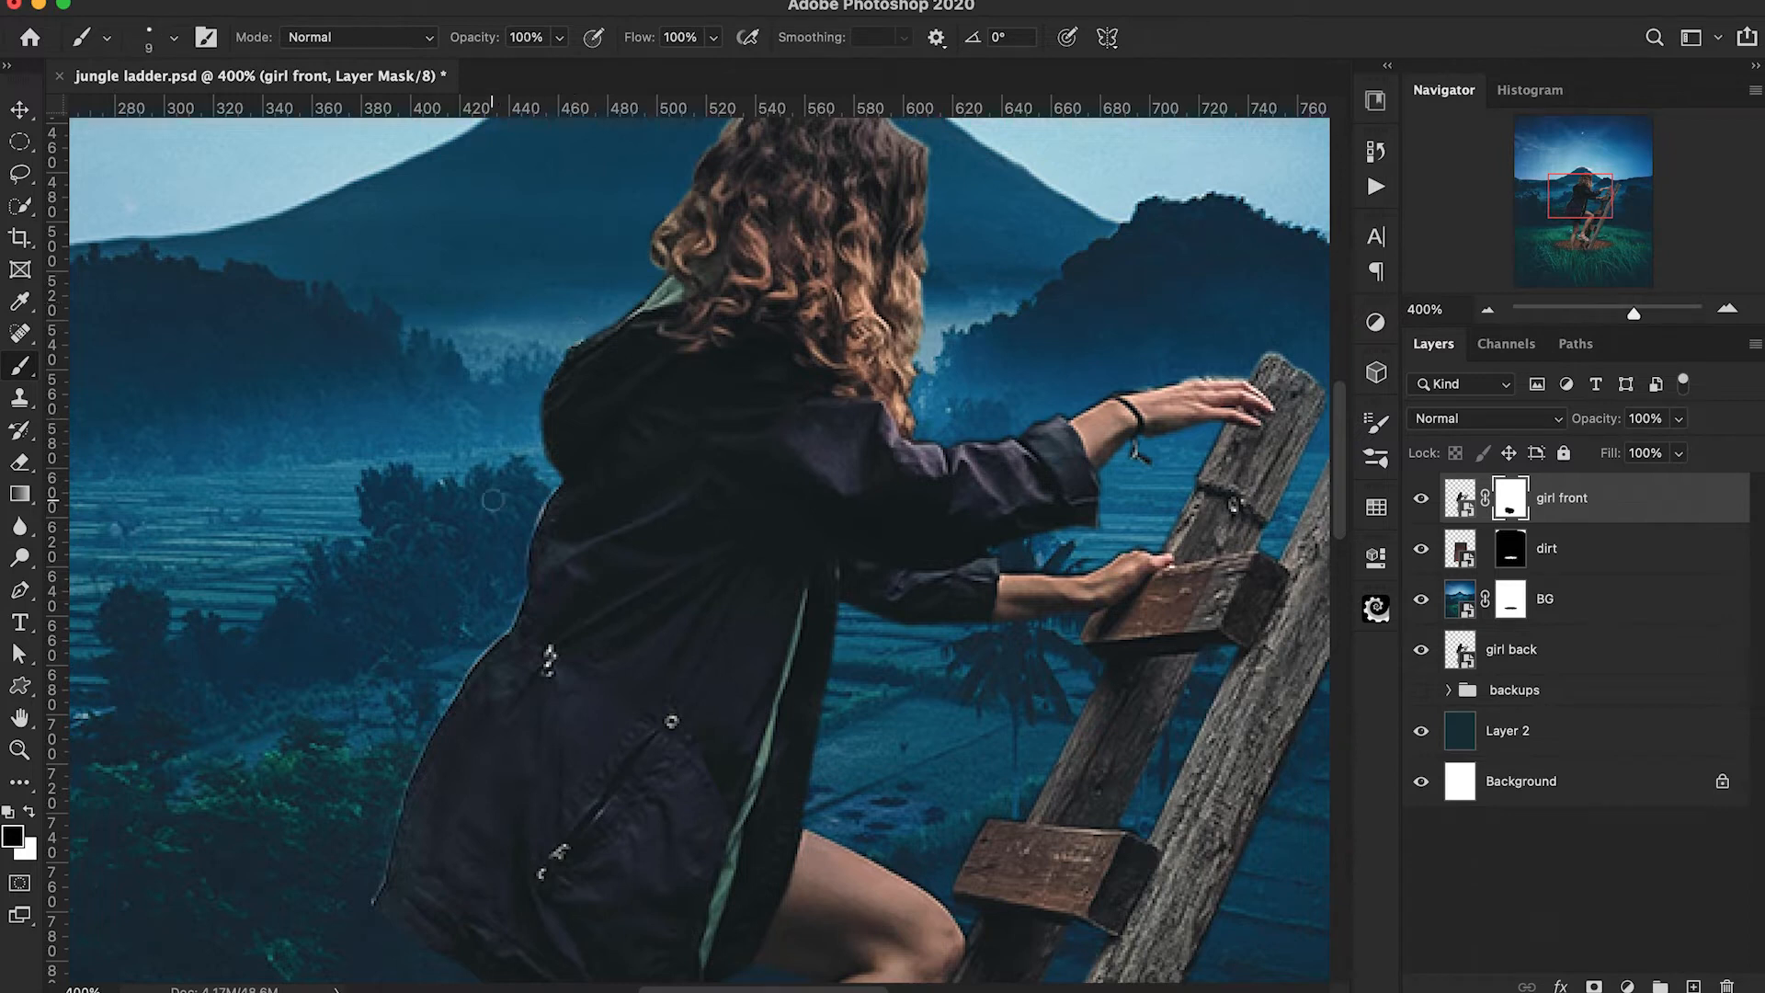
pyautogui.moveTo(531, 408)
pyautogui.mouseDown()
pyautogui.moveTo(520, 557)
pyautogui.moveTo(552, 466)
pyautogui.mouseUp()
pyautogui.moveTo(557, 483)
pyautogui.mouseDown()
pyautogui.moveTo(476, 612)
pyautogui.moveTo(607, 375)
pyautogui.mouseUp()
pyautogui.moveTo(602, 380); pyautogui.dragTo(533, 557)
pyautogui.moveTo(1007, 309); pyautogui.dragTo(803, 652)
pyautogui.moveTo(1259, 412); pyautogui.dragTo(1097, 690)
# Clean the finer leftover edges around the girl and ladder on the girl front mask with black, reducing the brush to 3 px.
pyautogui.press('super+plus')
pyautogui.press('super+plus')
pyautogui.press('super+plus')
pyautogui.moveTo(1155, 743)
pyautogui.mouseDown()
pyautogui.moveTo(997, 798)
pyautogui.moveTo(699, 664)
pyautogui.mouseUp()
pyautogui.moveTo(708, 664); pyautogui.dragTo(855, 645)
pyautogui.moveTo(1186, 522)
pyautogui.mouseDown()
pyautogui.moveTo(966, 505)
pyautogui.moveTo(981, 513)
pyautogui.moveTo(824, 645)
pyautogui.moveTo(846, 386)
pyautogui.mouseUp()
pyautogui.moveTo(811, 373)
pyautogui.mouseDown()
pyautogui.moveTo(707, 316)
pyautogui.moveTo(677, 358)
pyautogui.mouseUp()
pyautogui.moveTo(554, 566)
pyautogui.mouseDown()
pyautogui.moveTo(582, 391)
pyautogui.moveTo(841, 416)
pyautogui.mouseUp()
pyautogui.press('super+plus')
pyautogui.press('super+plus')
pyautogui.press('[')
pyautogui.press('[')
pyautogui.press('[')
pyautogui.press('[')
pyautogui.press('[')
pyautogui.press('[')
pyautogui.moveTo(427, 589)
pyautogui.mouseDown()
pyautogui.moveTo(651, 587)
pyautogui.moveTo(757, 534)
pyautogui.moveTo(855, 519)
pyautogui.mouseUp()
pyautogui.press('super+minus')
pyautogui.press('super+minus')
pyautogui.press('super+minus')
pyautogui.press('super+minus')
pyautogui.moveTo(736, 896); pyautogui.dragTo(739, 537)
pyautogui.press('super+minus')
pyautogui.press('super+minus')
pyautogui.press('super+minus')
pyautogui.press('super+minus')
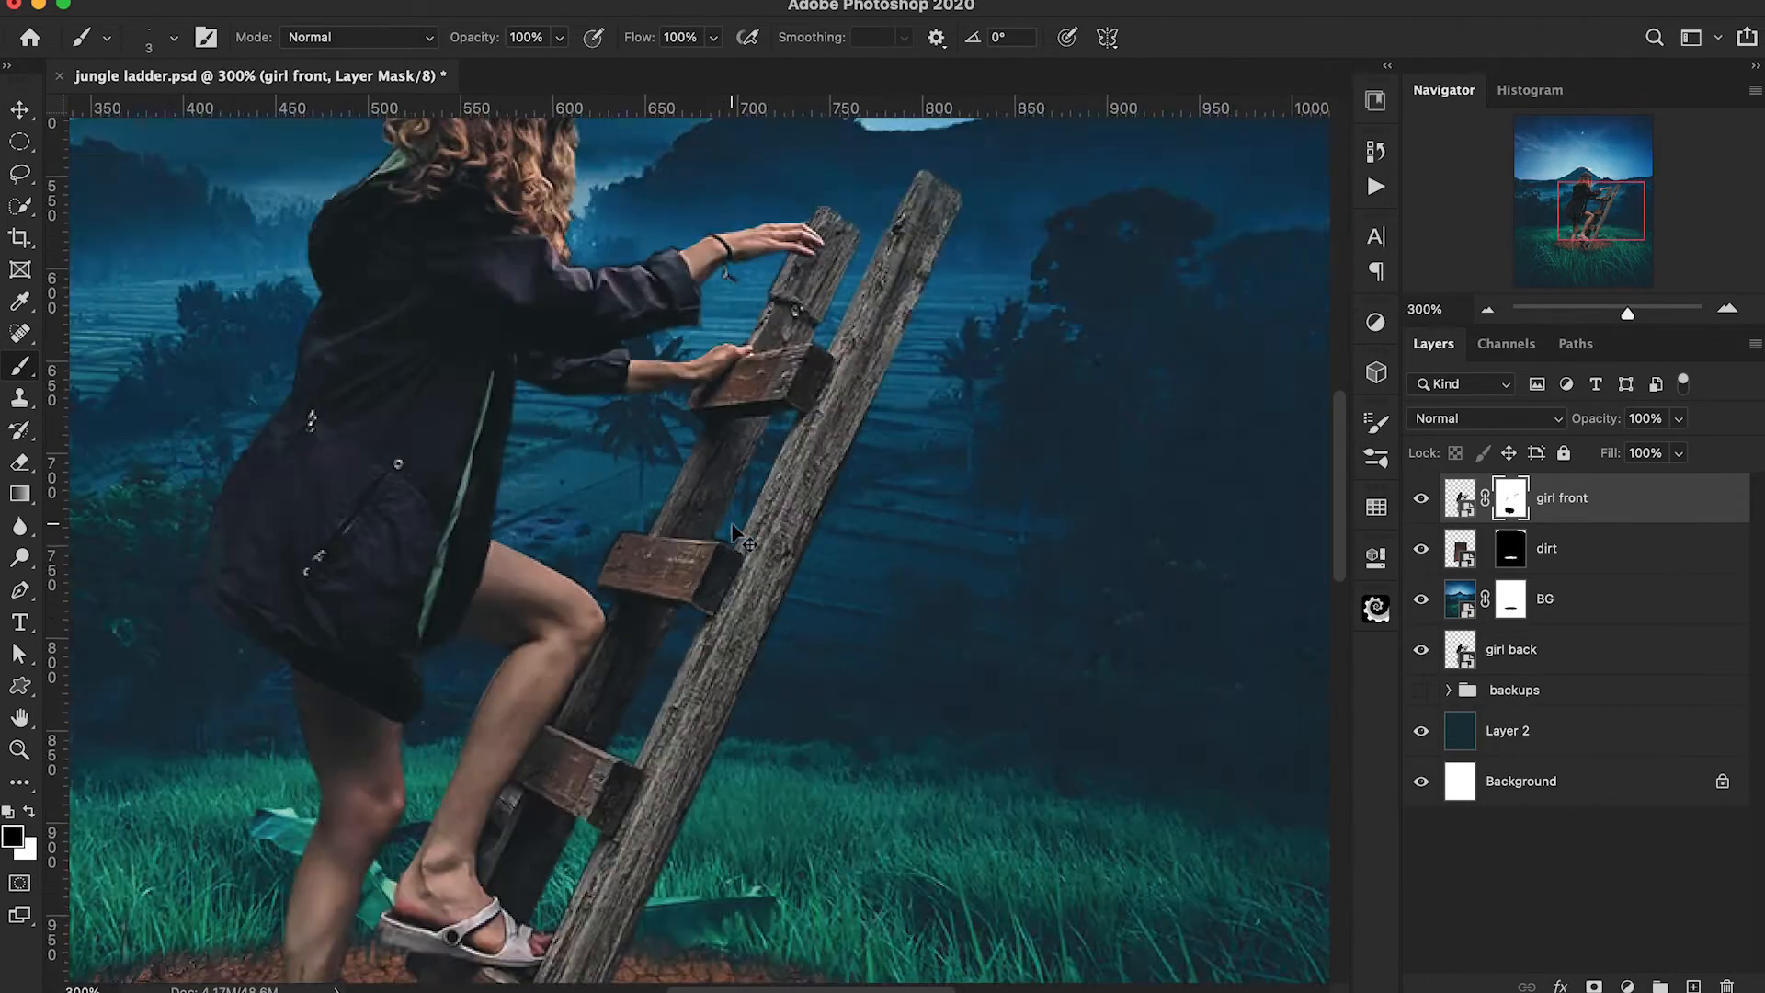
# Load the girl back outline as a selection and paint black at 90 px on the dirt mask over the leg and ladder foot, then deselect.
pyautogui.keyDown('super'); pyautogui.click(1460, 653); pyautogui.keyUp('super')
pyautogui.click(1510, 550)
pyautogui.press(']')
pyautogui.press(']')
pyautogui.press(']')
pyautogui.press(']')
pyautogui.press(']')
pyautogui.press(']')
pyautogui.press(']')
pyautogui.press(']')
pyautogui.press(']')
pyautogui.press(']')
pyautogui.press(']')
pyautogui.press(']')
pyautogui.press(']')
pyautogui.press(']')
pyautogui.press(']')
pyautogui.press(']')
pyautogui.press(']')
pyautogui.press(']')
pyautogui.press(']')
pyautogui.moveTo(607, 722); pyautogui.dragTo(565, 722)
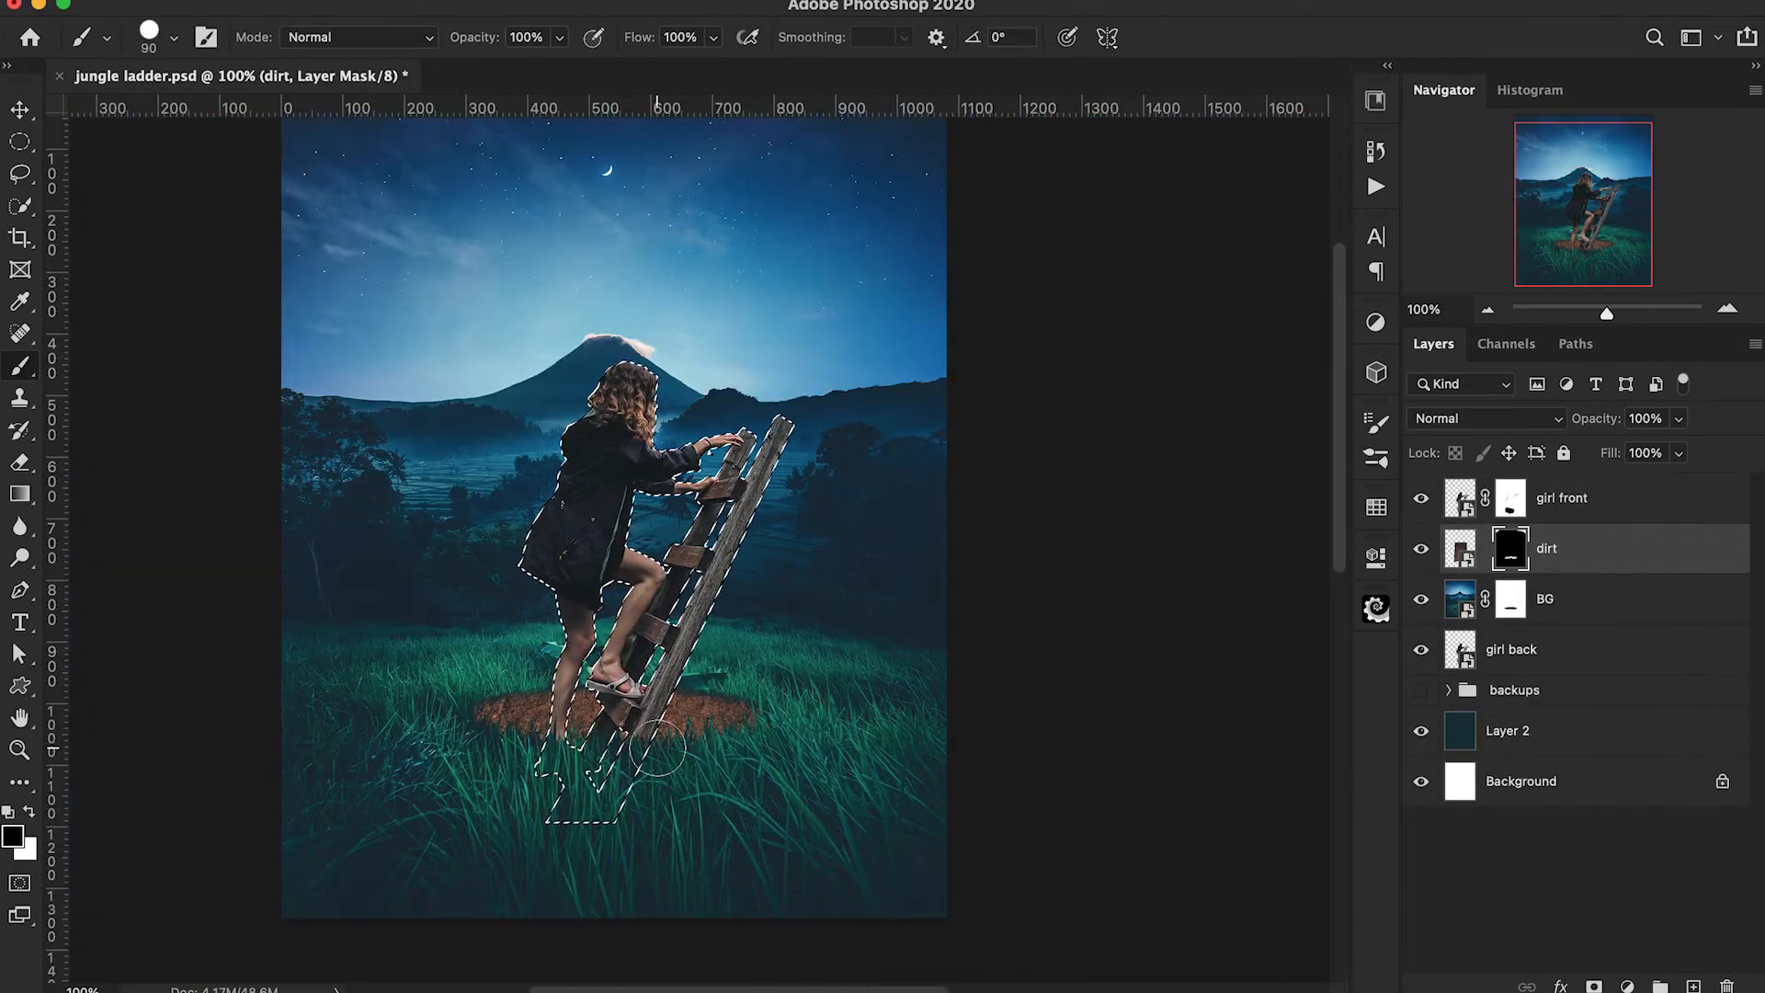
pyautogui.press('super+d')
pyautogui.press('super+plus')
pyautogui.press('super+plus')
pyautogui.press('super+minus')
pyautogui.press('super+minus')
# Group the girl front layer as girl and give the group a green colour label.
pyautogui.click(1641, 510)
pyautogui.press('super+g')
pyautogui.write('girl')
pyautogui.rightClick(1421, 490)
pyautogui.click(1500, 672)
# Add a Levels adjustment clipped to the girl front layer and raise its black output level slightly.
pyautogui.click(1605, 529)
pyautogui.click(1626, 985)
pyautogui.click(1625, 546)
pyautogui.press('super+alt+g')
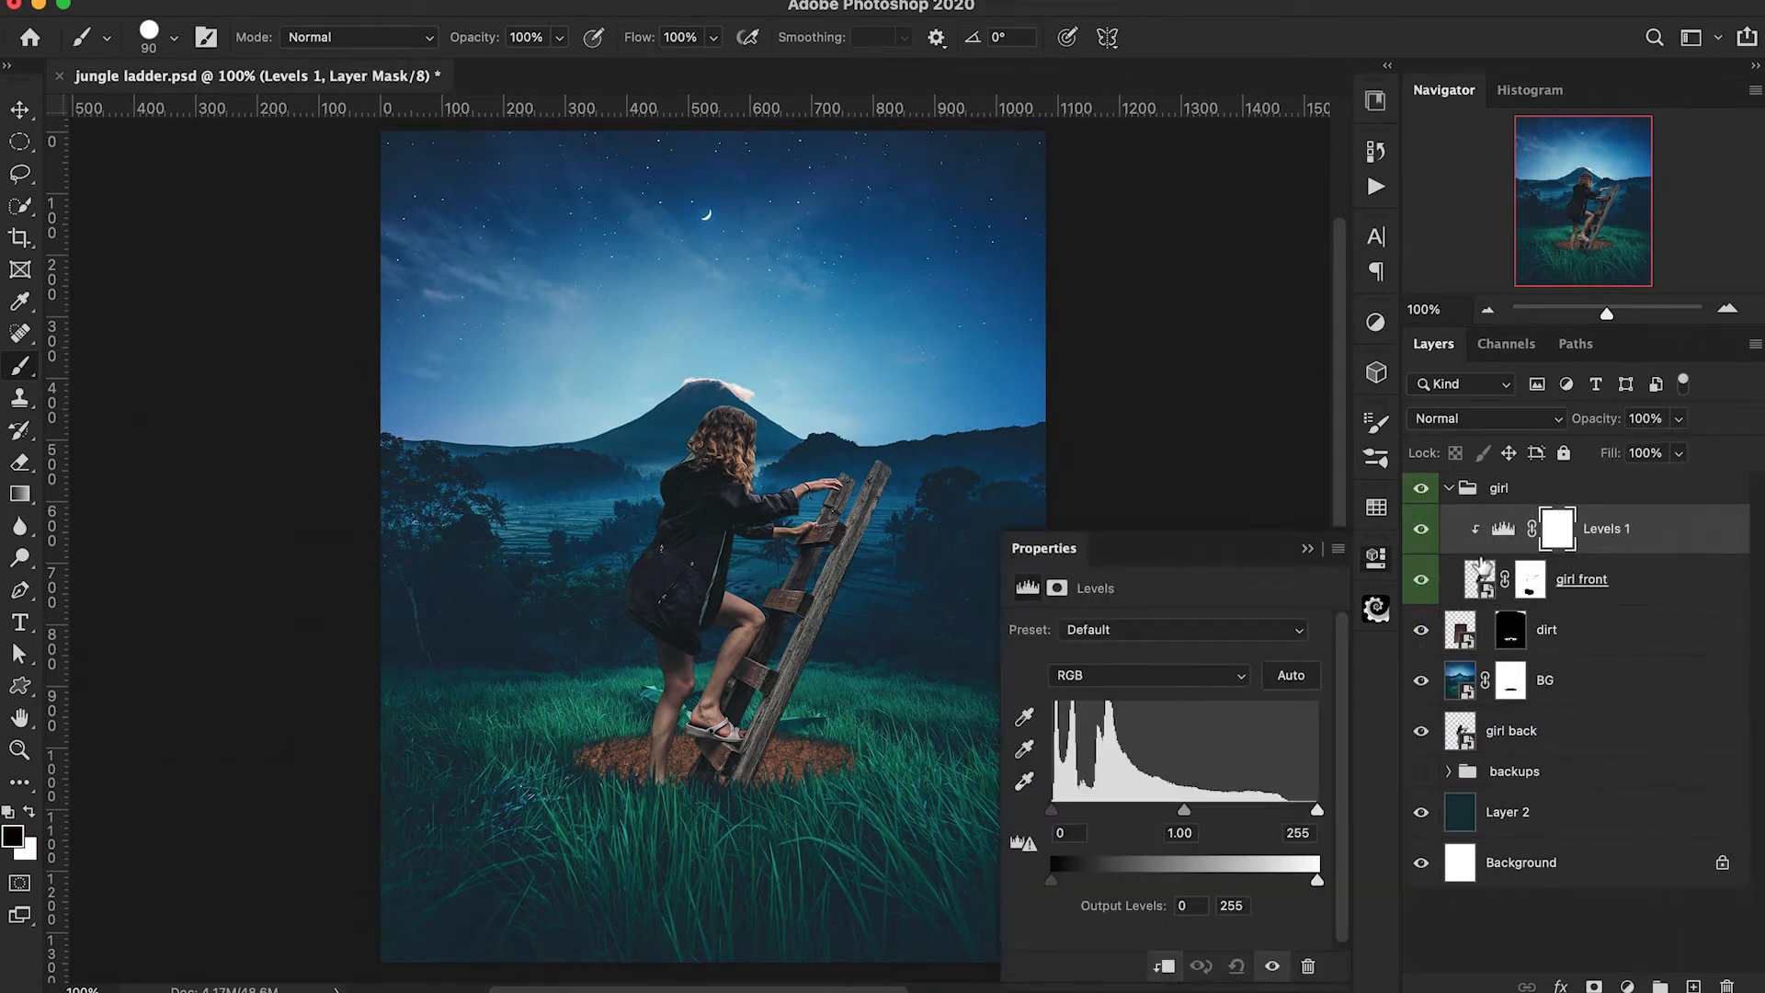
pyautogui.hscroll(3, 287, 737)
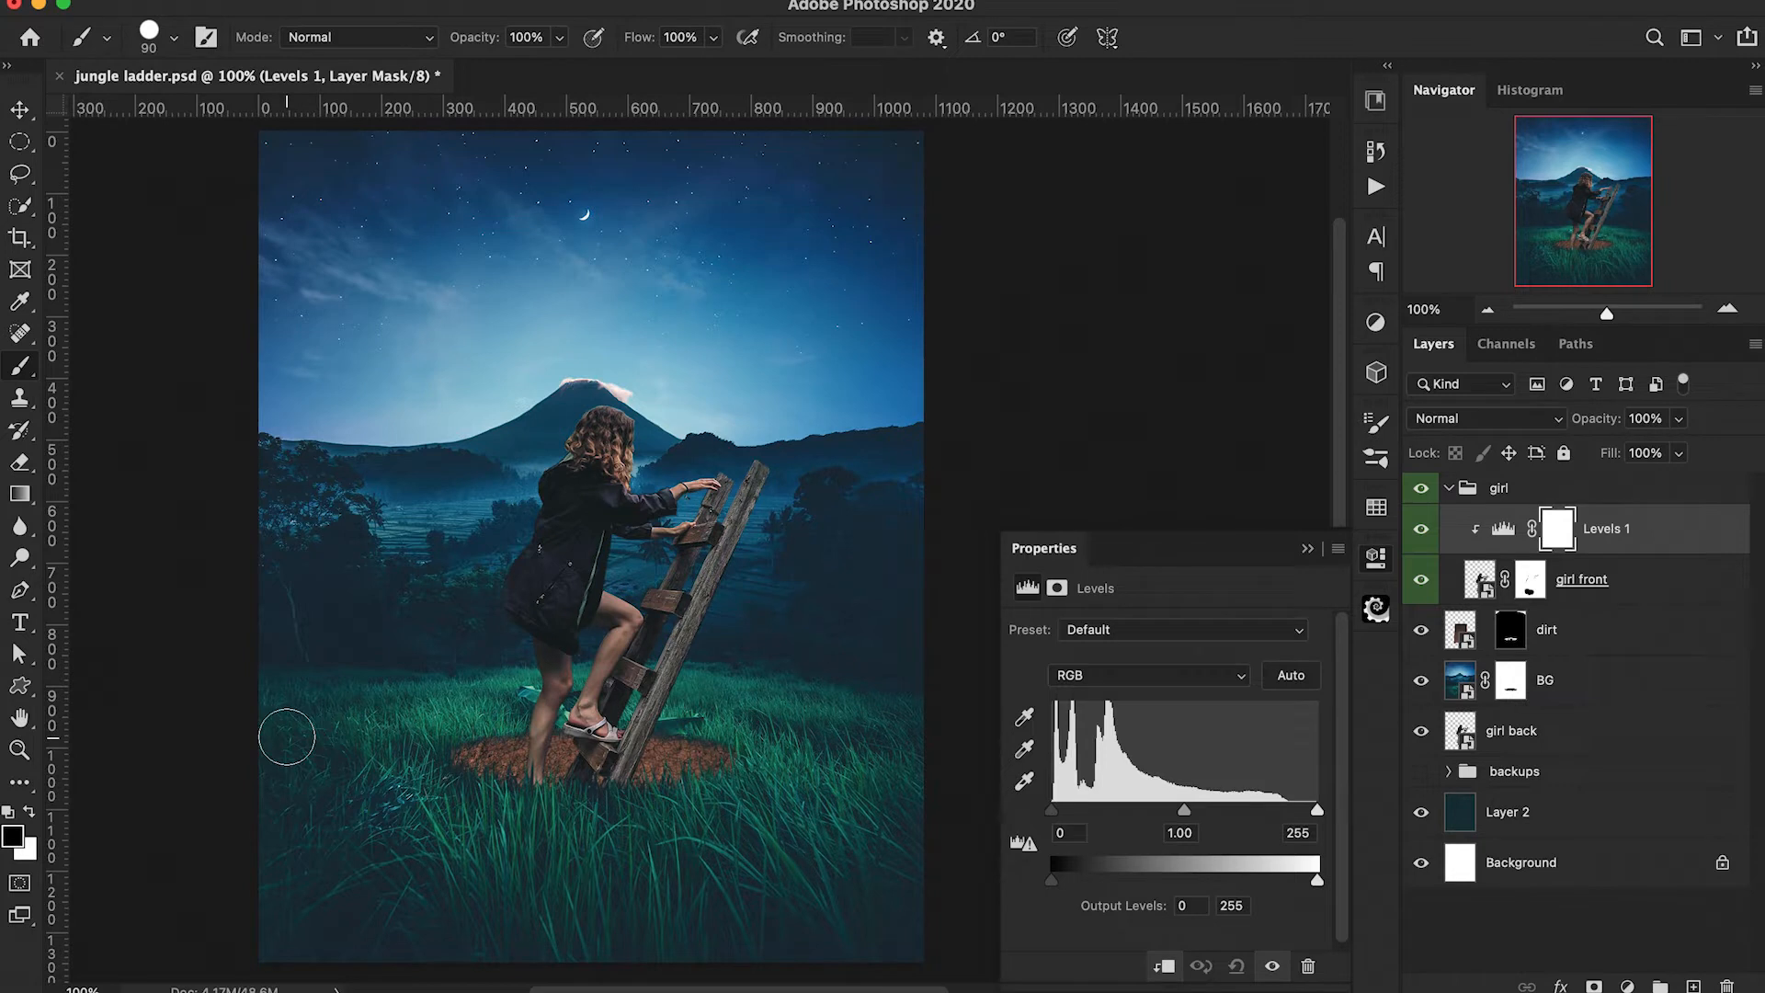
pyautogui.scroll(-2, 287, 738)
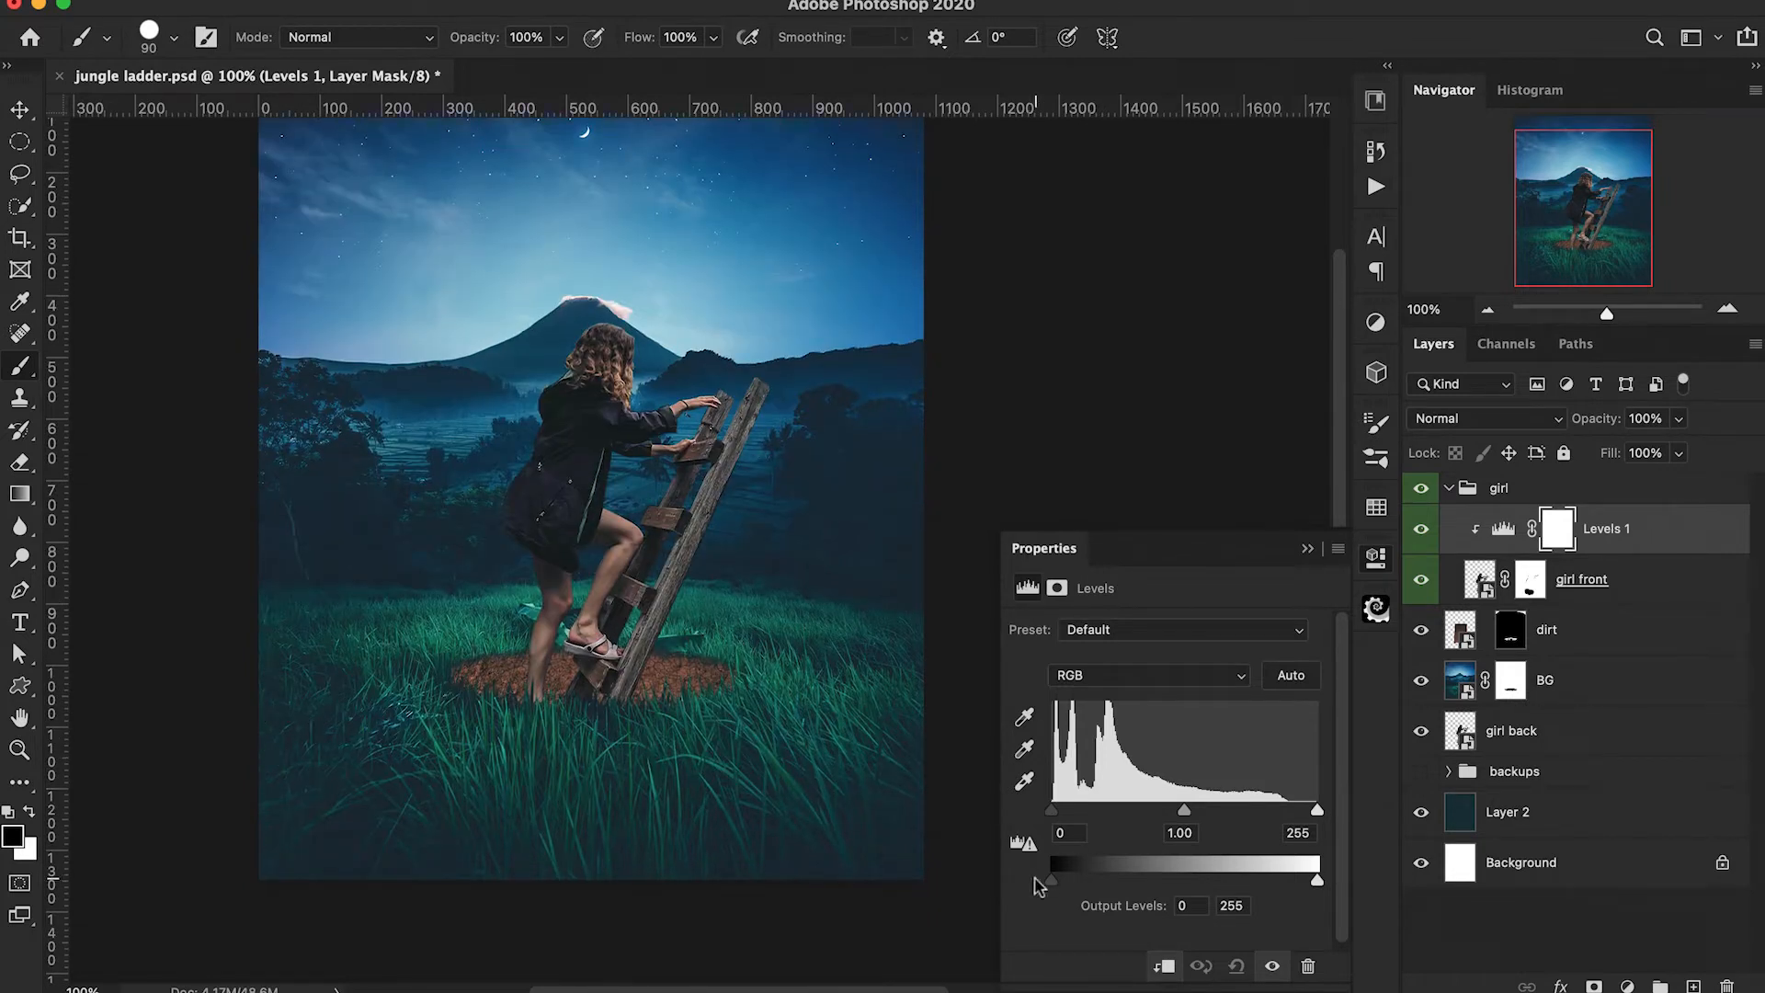
pyautogui.moveTo(1051, 885); pyautogui.dragTo(1054, 884)
pyautogui.click(1308, 549)
# Add a Color Balance adjustment clipped above Levels 1 and shift the midtones' Cyan–Red value to -11.
pyautogui.click(1629, 985)
pyautogui.click(1548, 686)
pyautogui.press('super+equal')
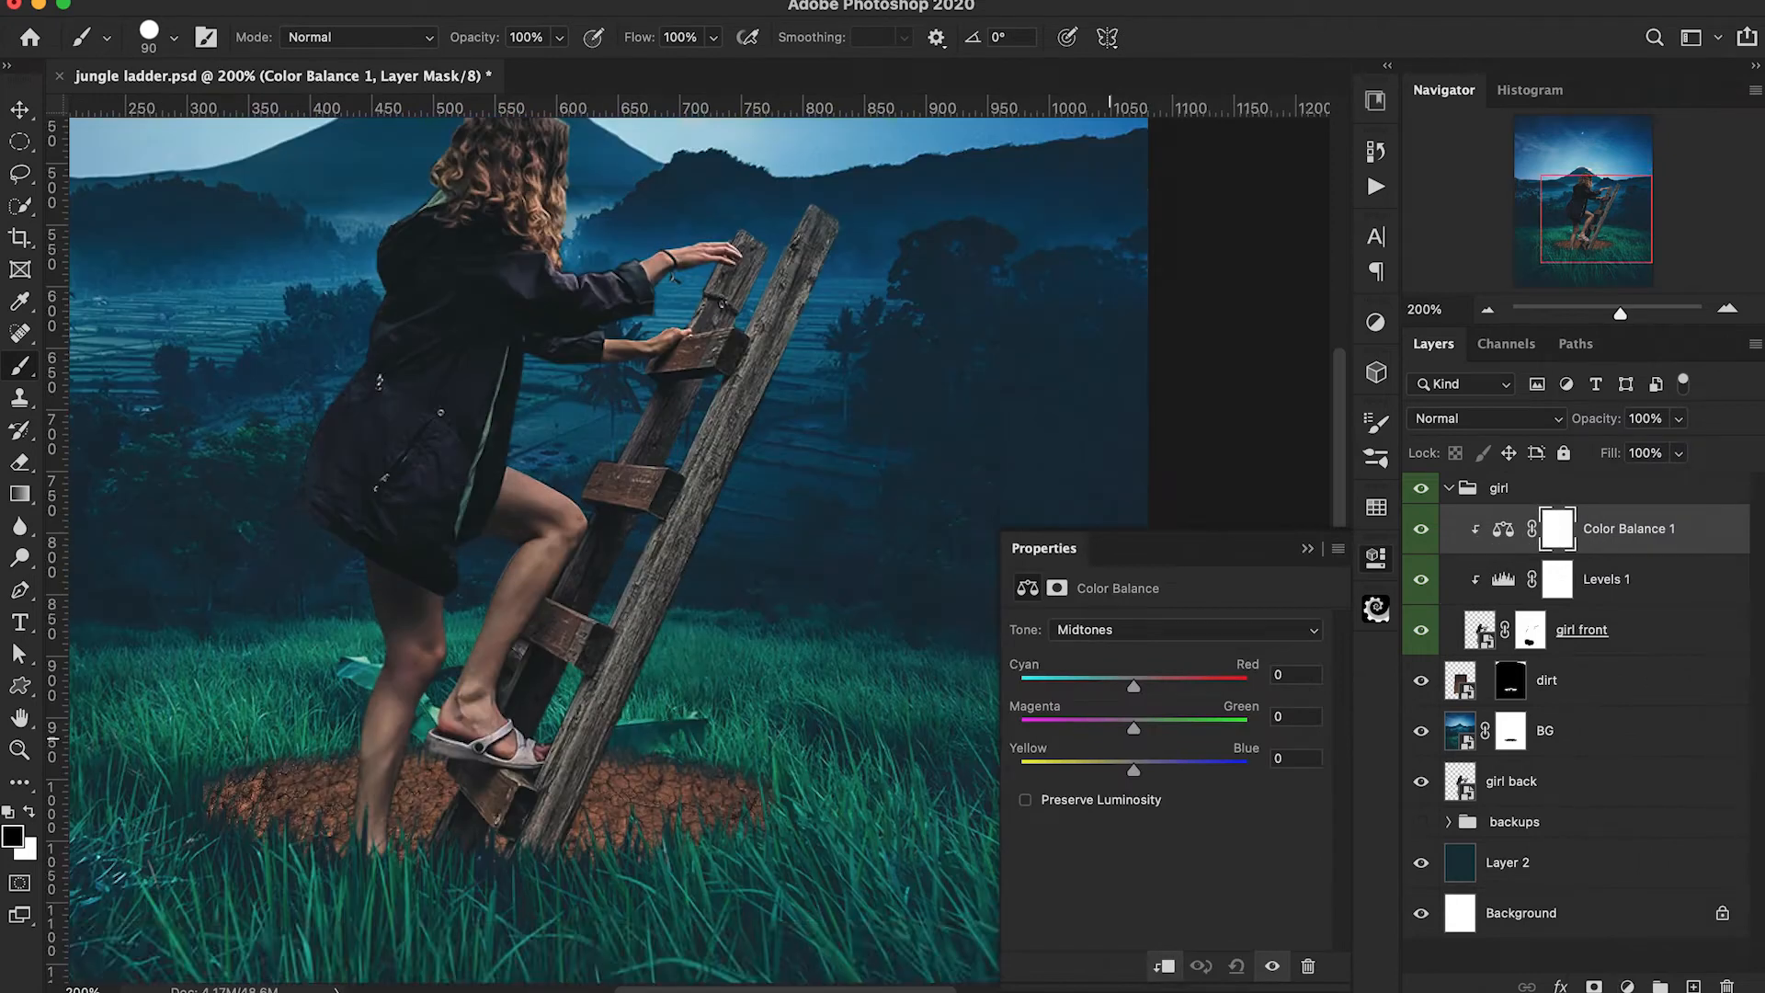
pyautogui.scroll(3, 1110, 738)
pyautogui.hscroll(2, 1110, 738)
pyautogui.moveTo(1134, 686); pyautogui.dragTo(1119, 683)
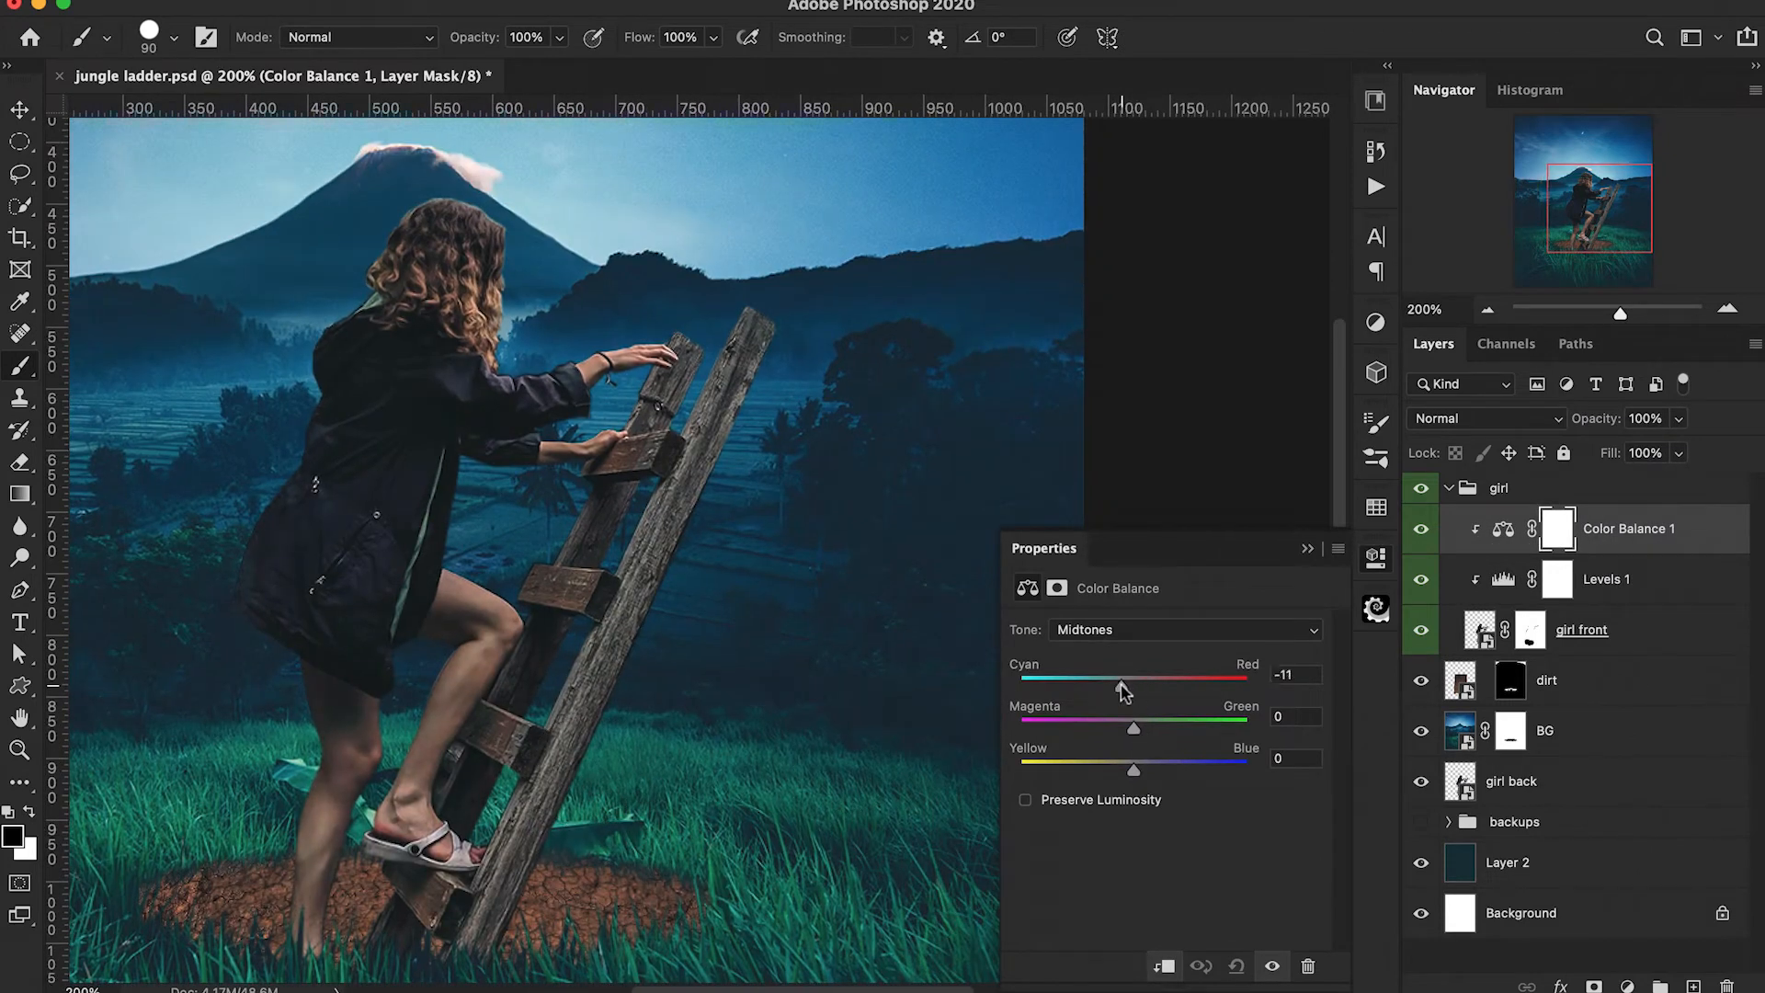
# Shift the Color Balance shadows toward blue, set the highlights' Cyan–Red value to -12, and compare the image with and without the adjustment.
pyautogui.click(1133, 629)
pyautogui.click(1133, 603)
pyautogui.moveTo(1134, 766); pyautogui.dragTo(1155, 766)
pyautogui.click(1195, 629)
pyautogui.click(1142, 678)
pyautogui.moveTo(1134, 686); pyautogui.dragTo(1135, 730)
pyautogui.press('super+minus')
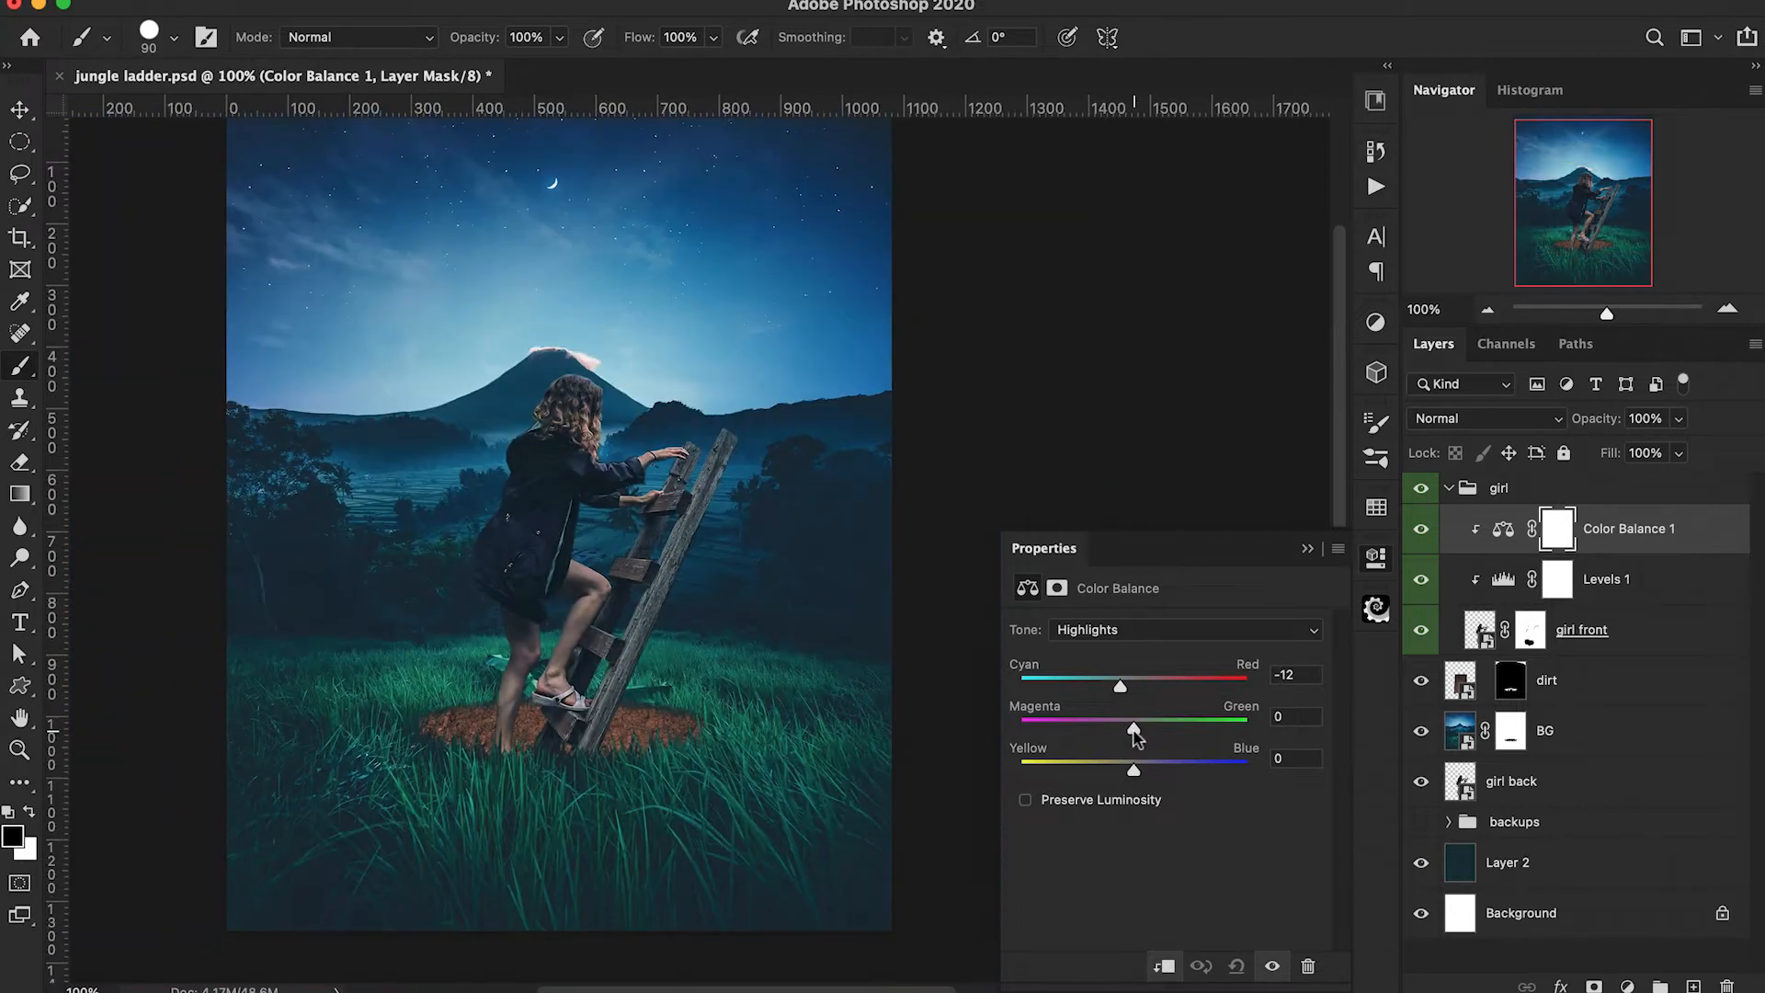
pyautogui.click(1307, 549)
pyautogui.click(1424, 534)
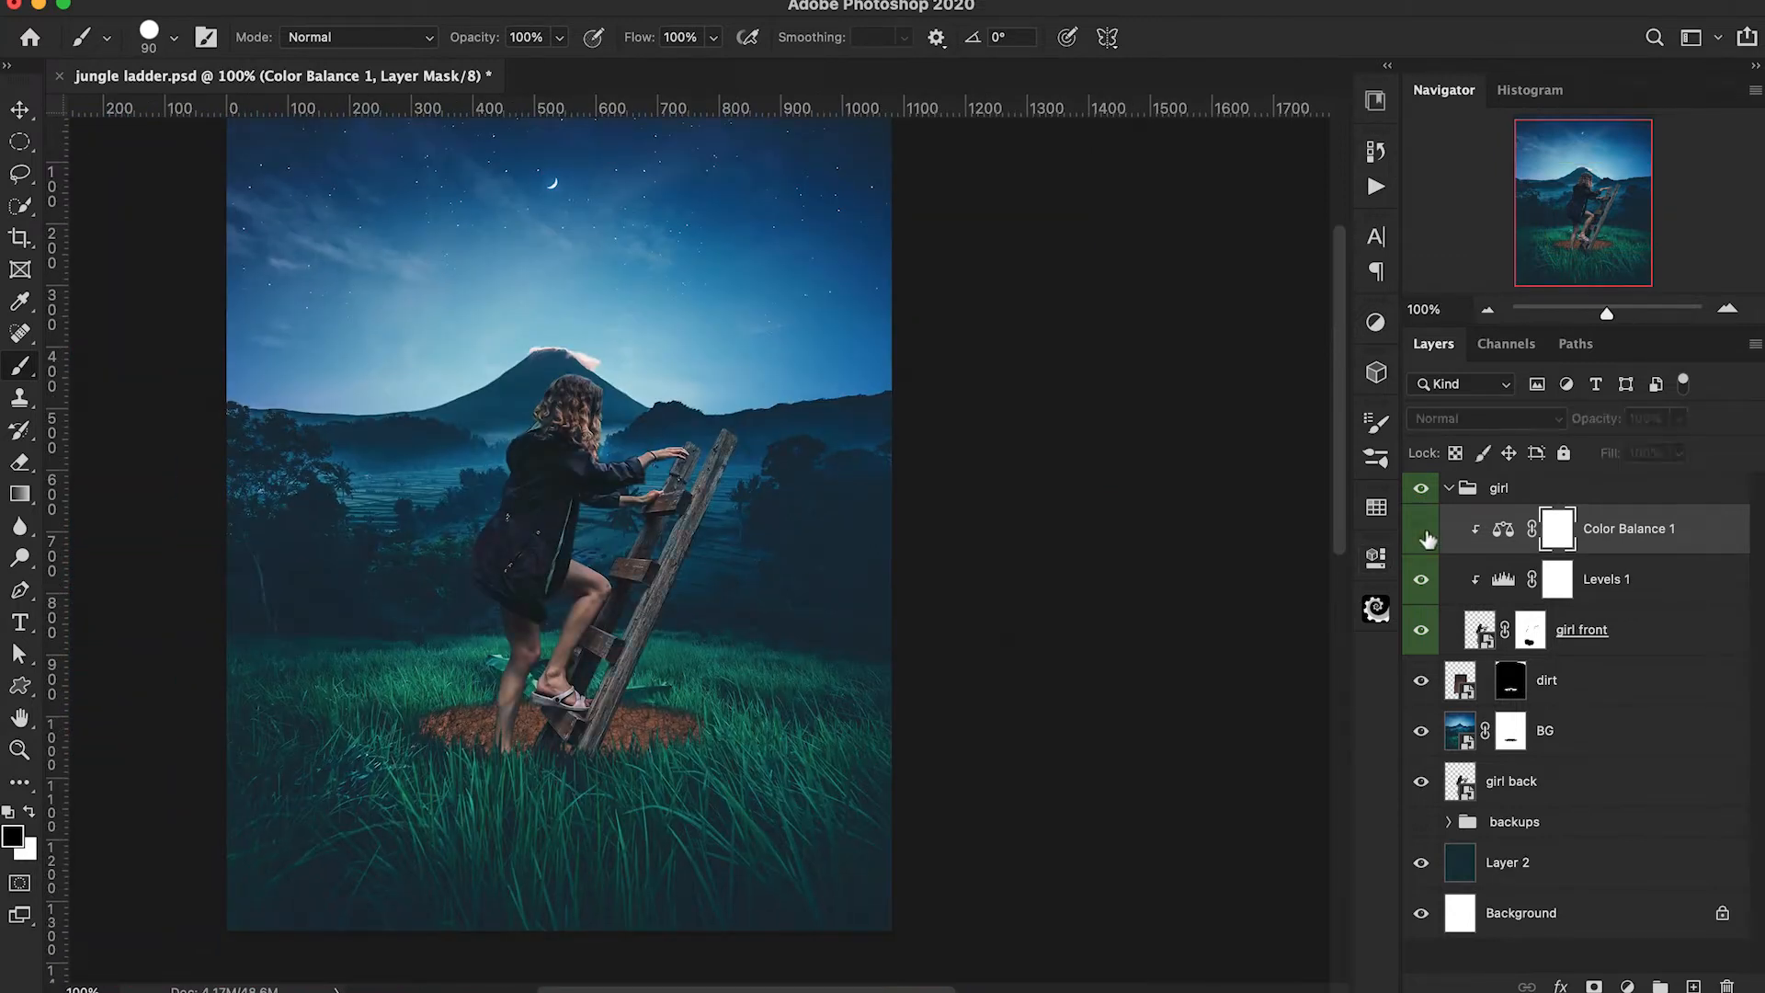
pyautogui.click(1424, 533)
pyautogui.hscroll(-2, 1021, 546)
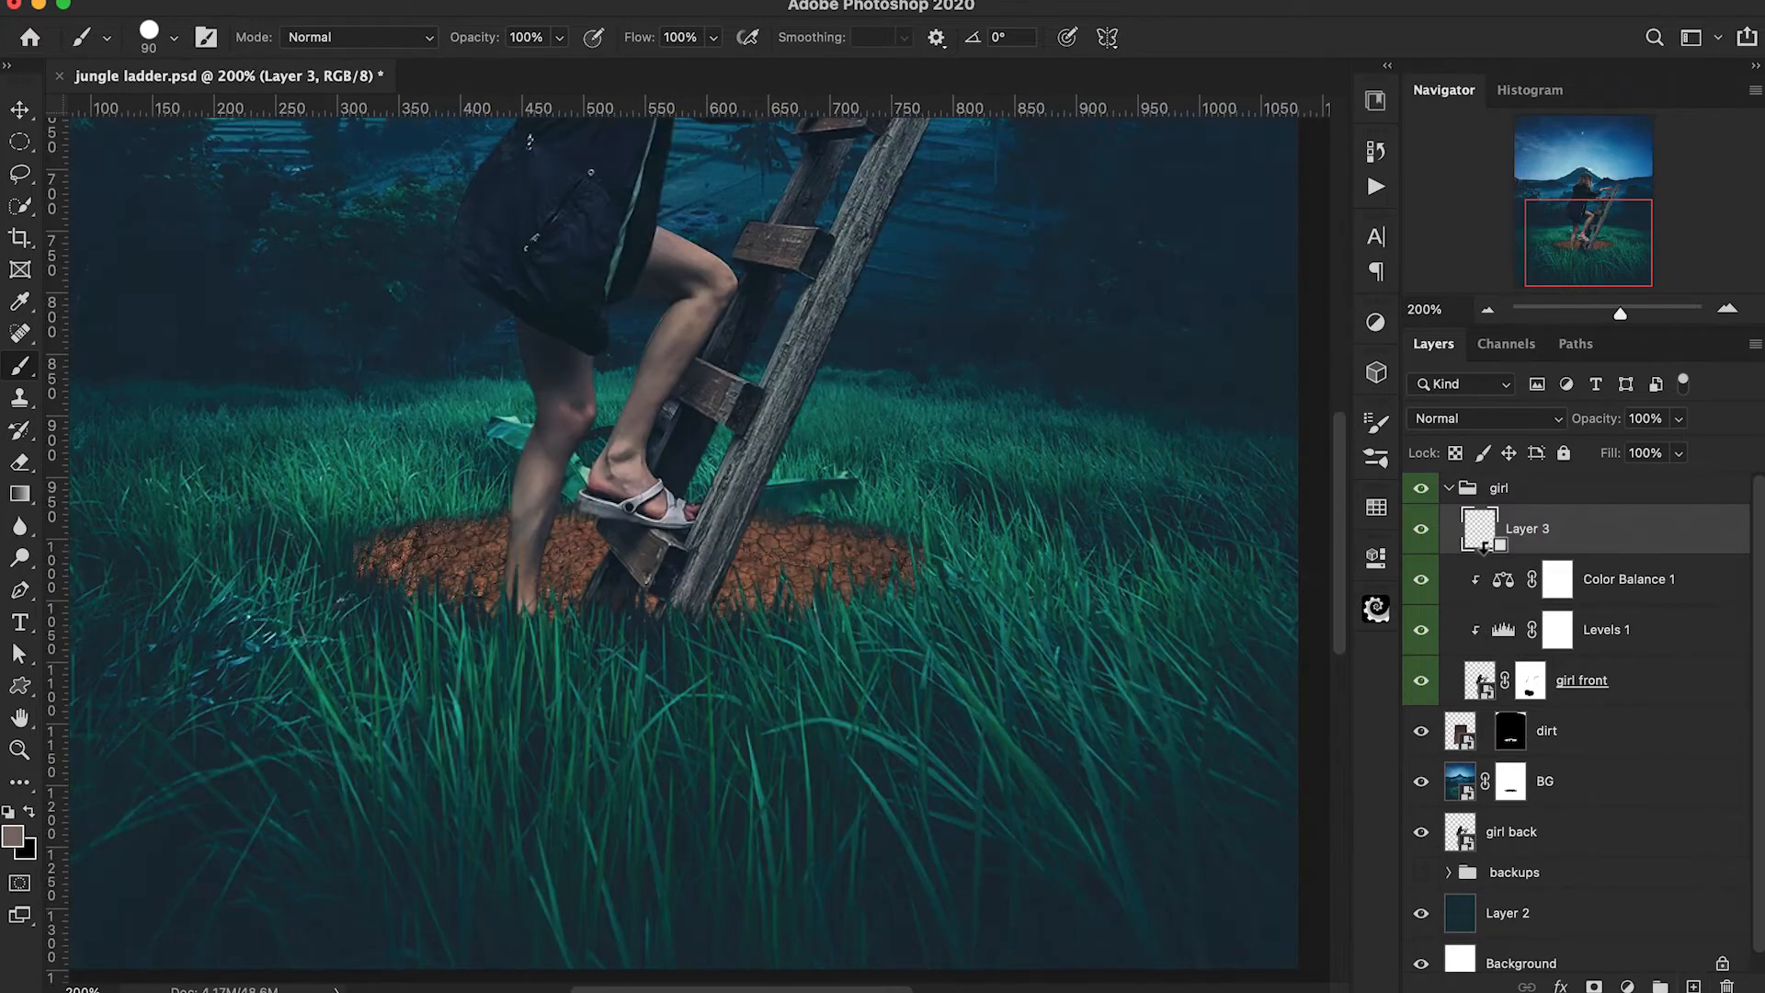
# Add a clipped layer above Color Balance 1 and choose a soft round brush with a skin tone sampled from the girl's leg.
pyautogui.keyDown('alt'); pyautogui.click(1483, 544); pyautogui.keyUp('alt')
pyautogui.click(149, 36)
pyautogui.click(210, 322)
pyautogui.press('Return')
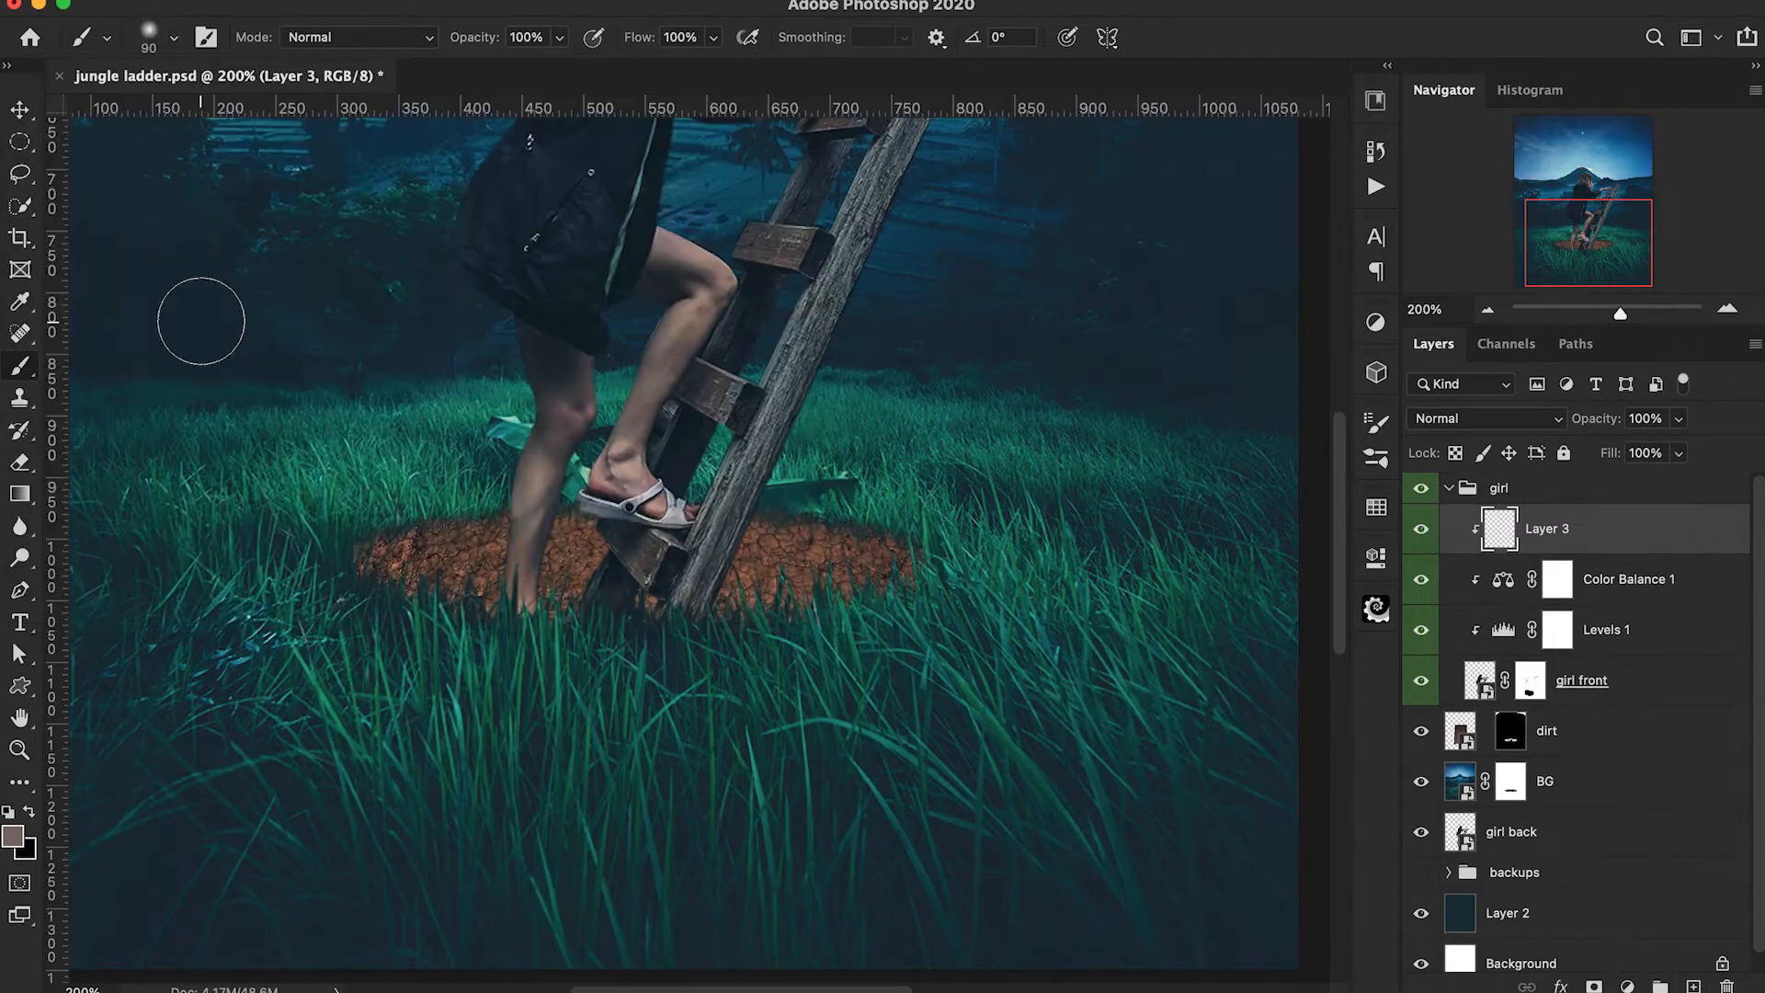
pyautogui.scroll(2, 376, 497)
pyautogui.keyDown('alt'); pyautogui.click(515, 560); pyautogui.keyUp('alt')
# Paint softly over the straight leg on the clipped layer with a 45 px brush at 10% opacity, resampling tones from the leg.
pyautogui.press('1')
pyautogui.press('[')
pyautogui.press('[')
pyautogui.press('[')
pyautogui.press('[')
pyautogui.press('[')
pyautogui.moveTo(521, 425); pyautogui.dragTo(549, 441)
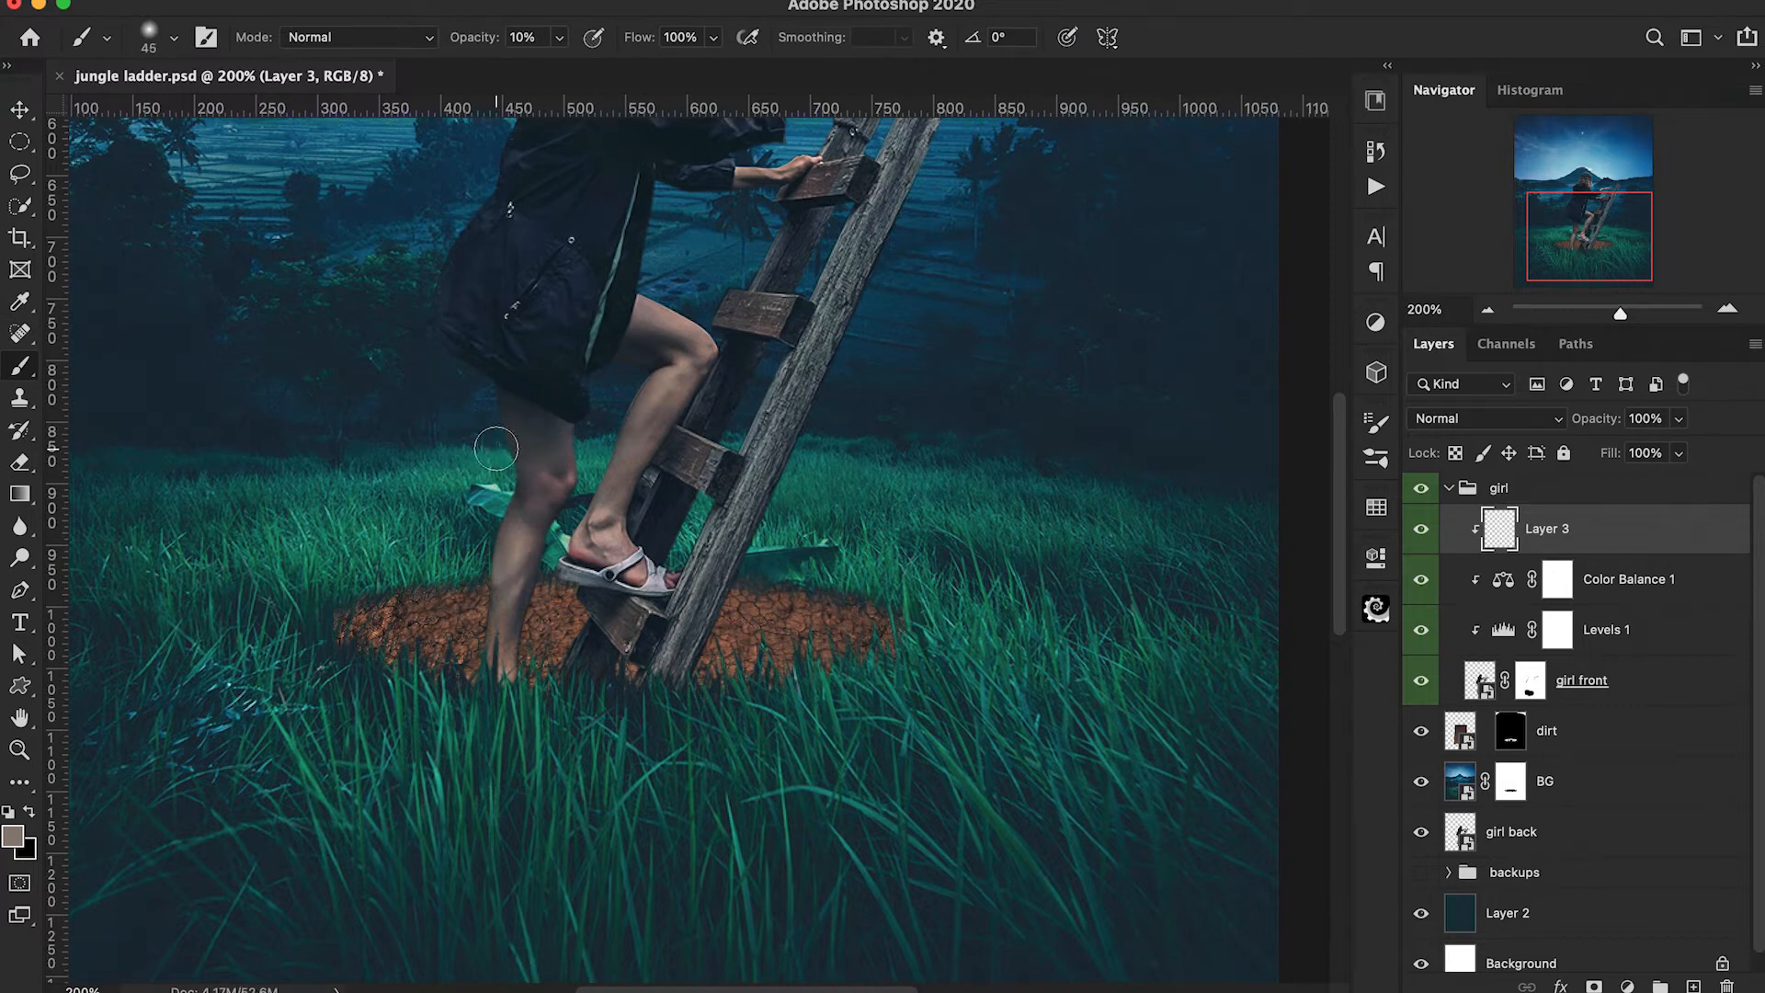
pyautogui.moveTo(475, 583)
pyautogui.mouseDown()
pyautogui.moveTo(480, 607)
pyautogui.moveTo(532, 616)
pyautogui.moveTo(510, 649)
pyautogui.moveTo(538, 610)
pyautogui.mouseUp()
pyautogui.scroll(3, 538, 610)
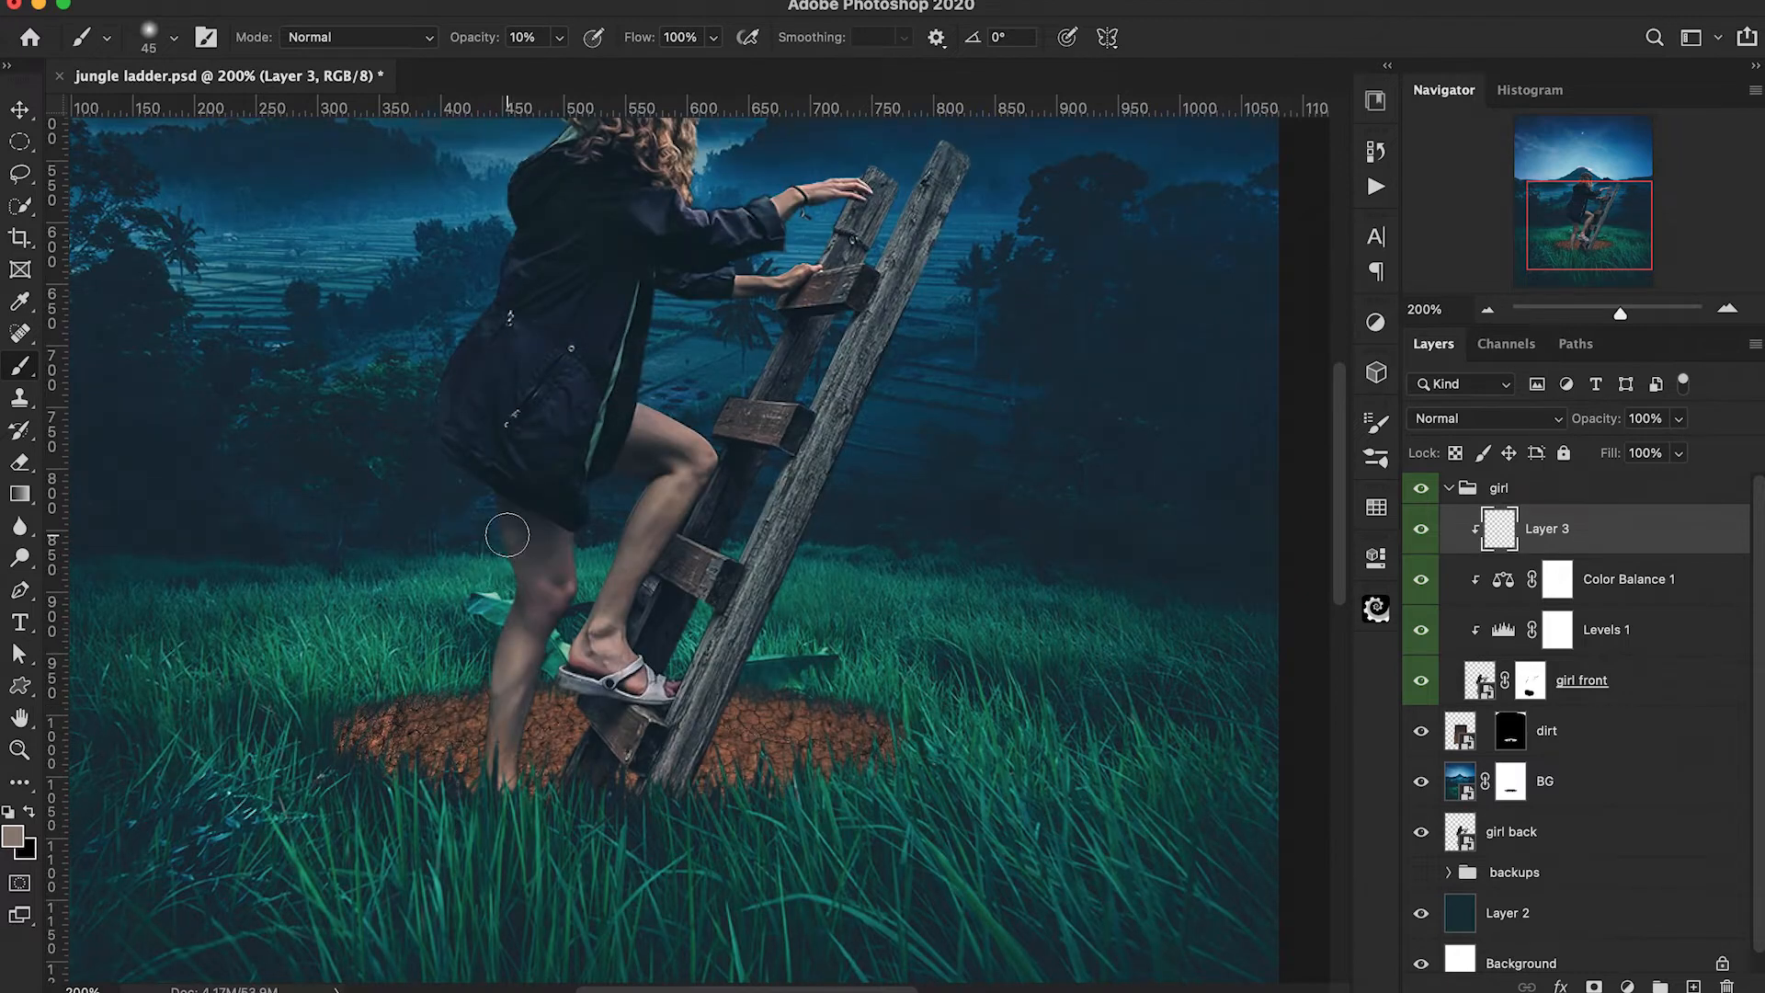
pyautogui.keyDown('alt'); pyautogui.click(525, 636); pyautogui.keyUp('alt')
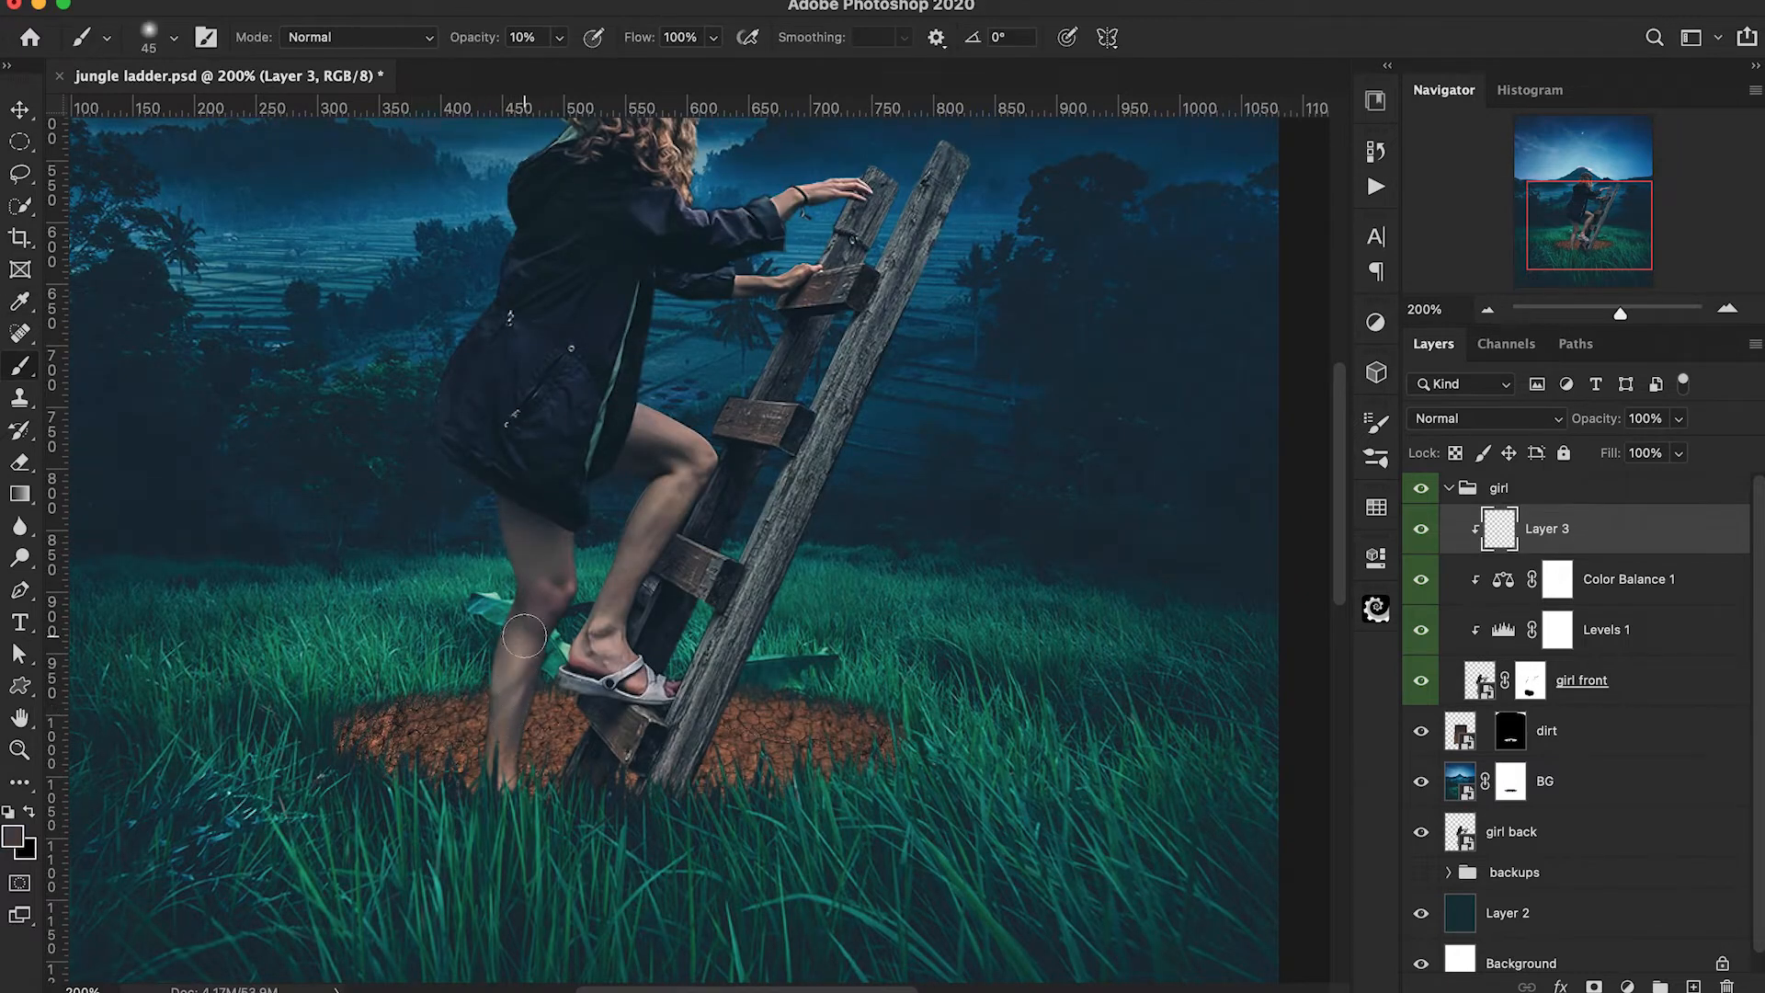
pyautogui.press('alt')
pyautogui.keyDown('alt'); pyautogui.click(534, 661); pyautogui.keyUp('alt')
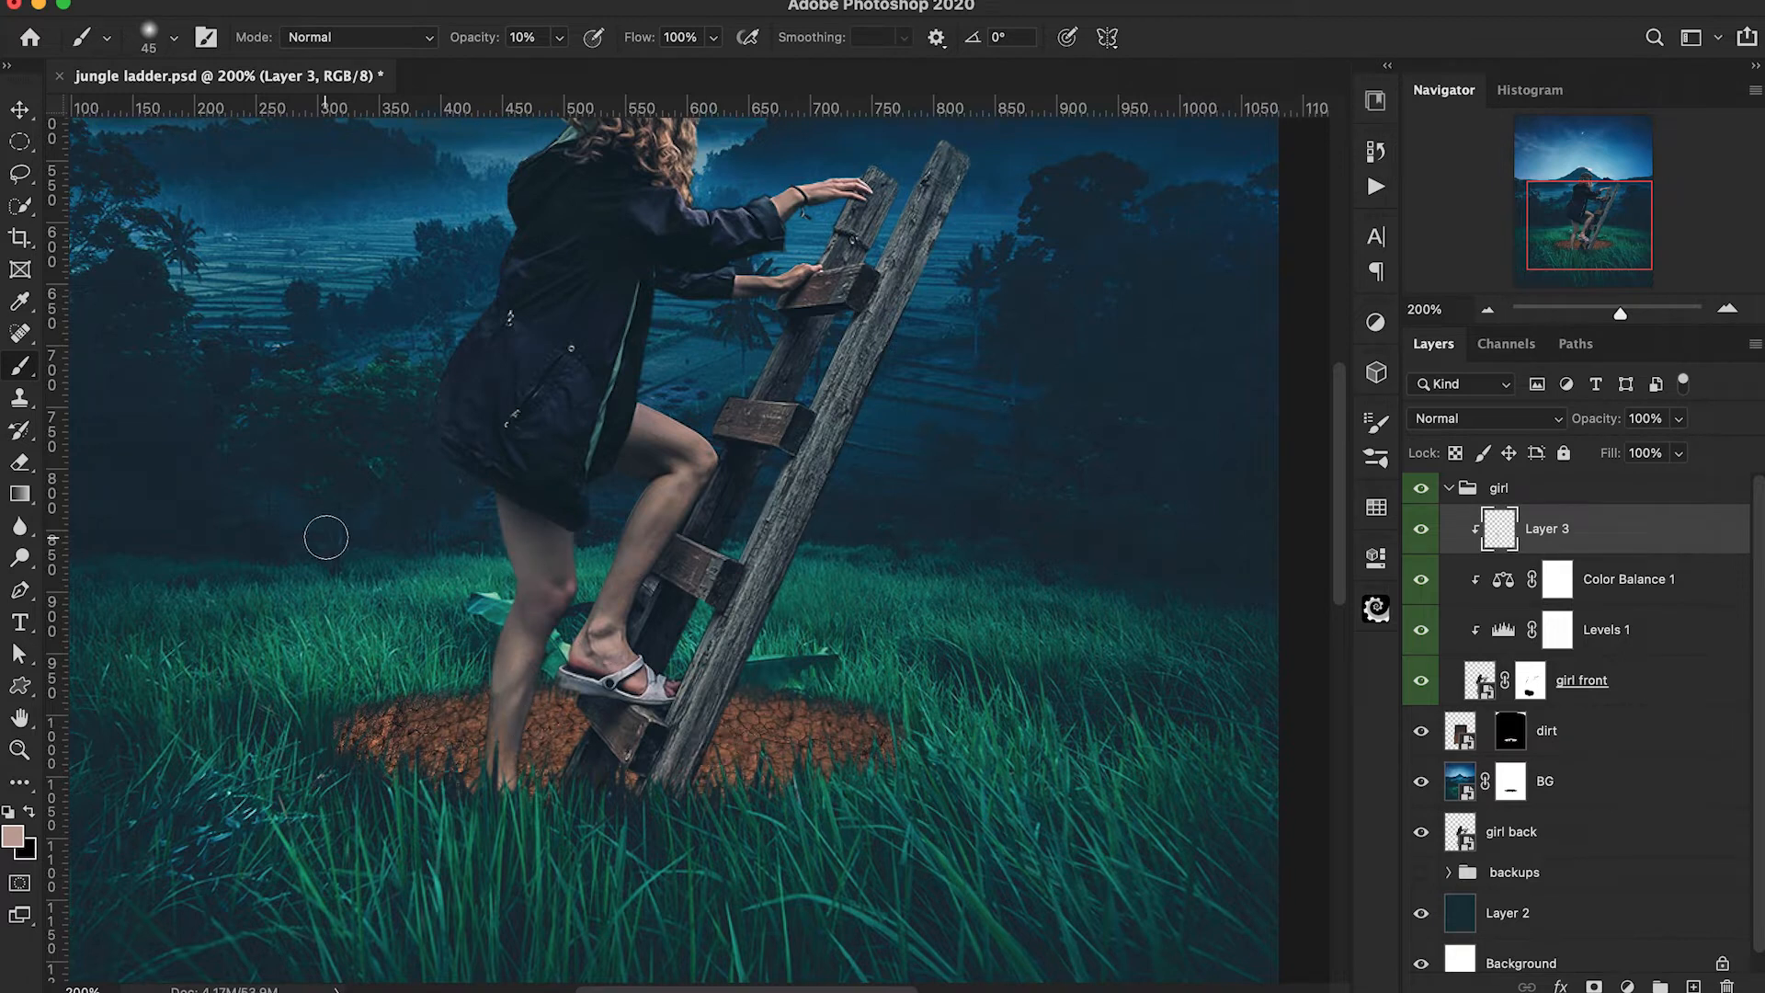
# Sample a skin tone from the bent leg, blend it over the straight leg's thigh, and reduce the brush to 30 px.
pyautogui.press('super+minus')
pyautogui.press('super+equal')
pyautogui.press('super+equal')
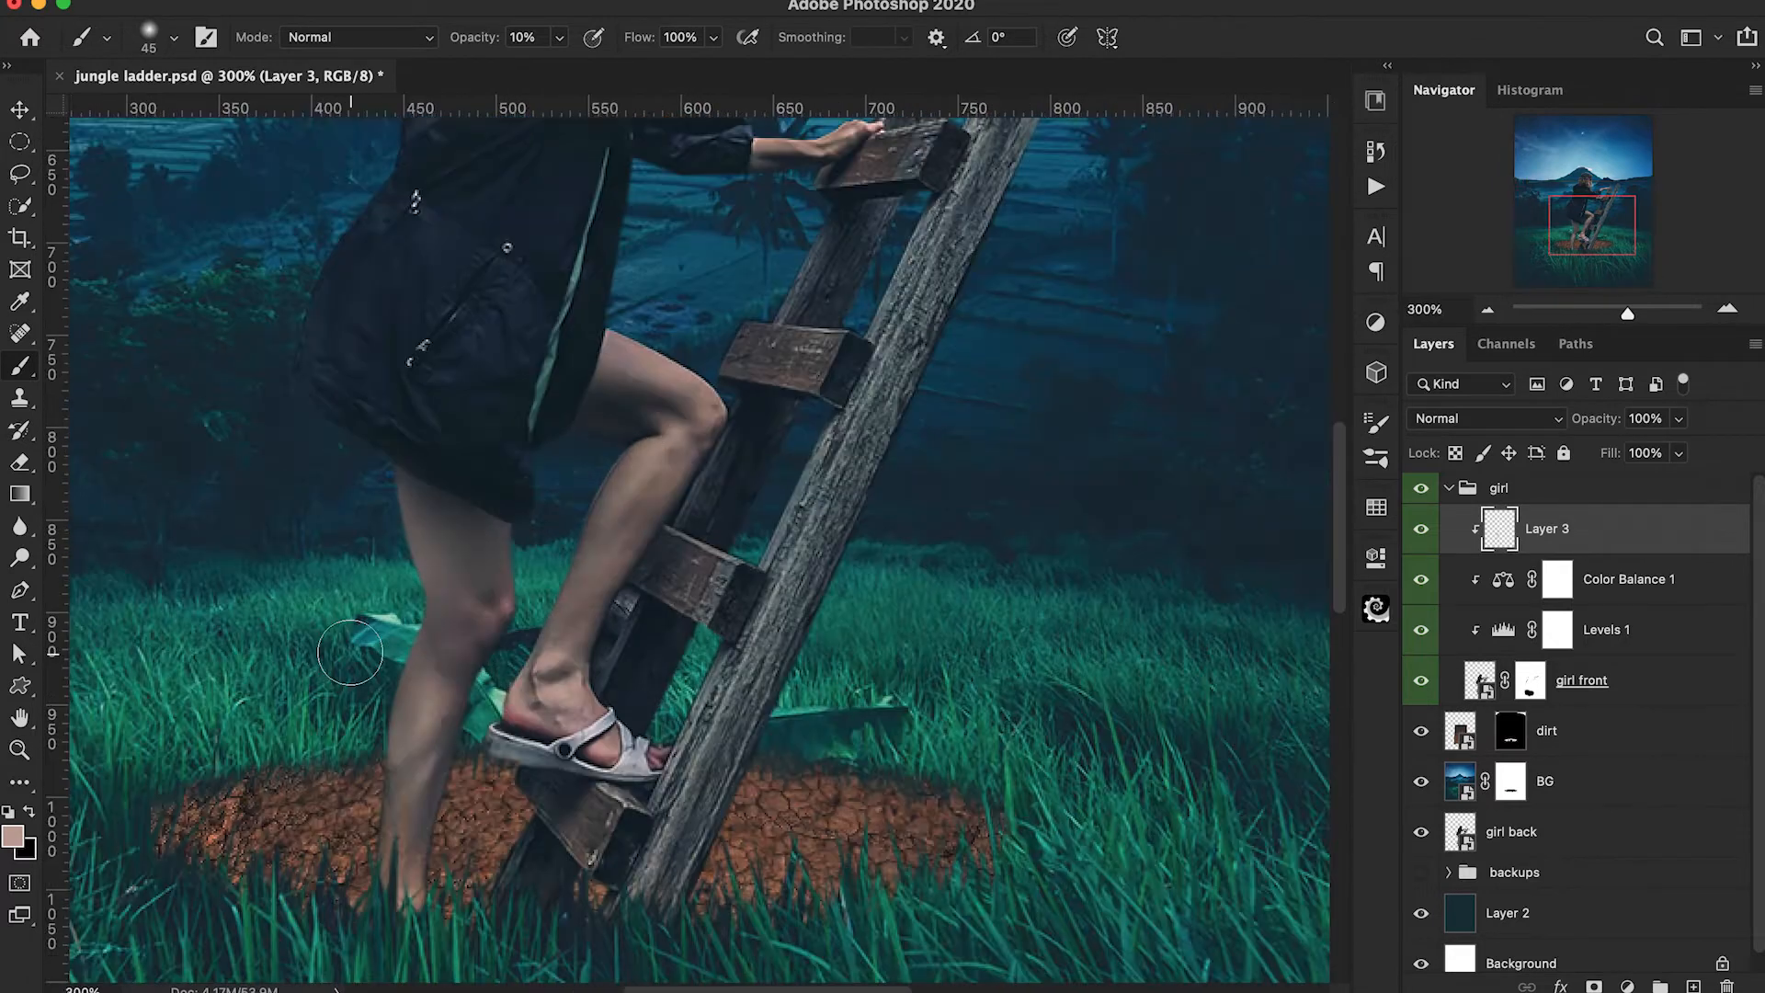
pyautogui.keyDown('alt'); pyautogui.click(662, 454); pyautogui.keyUp('alt')
pyautogui.moveTo(477, 556)
pyautogui.mouseDown()
pyautogui.moveTo(439, 512)
pyautogui.moveTo(474, 531)
pyautogui.mouseUp()
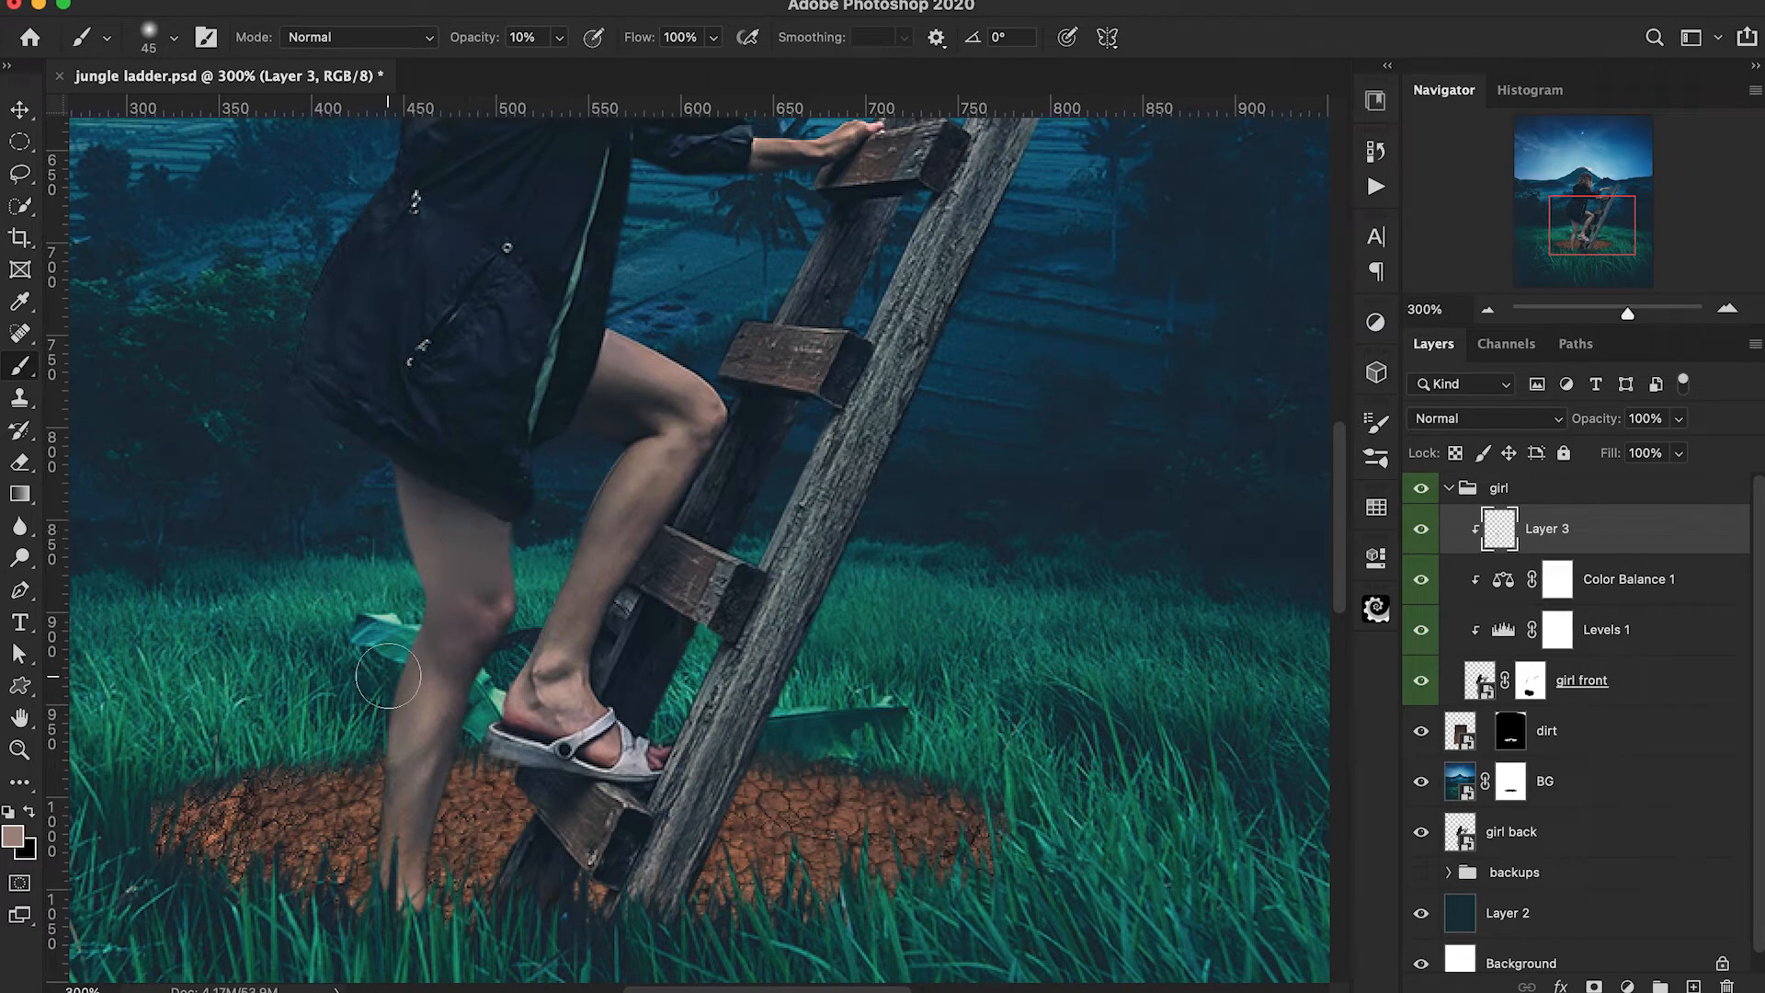
pyautogui.press('[')
pyautogui.press('[')
pyautogui.press('[')
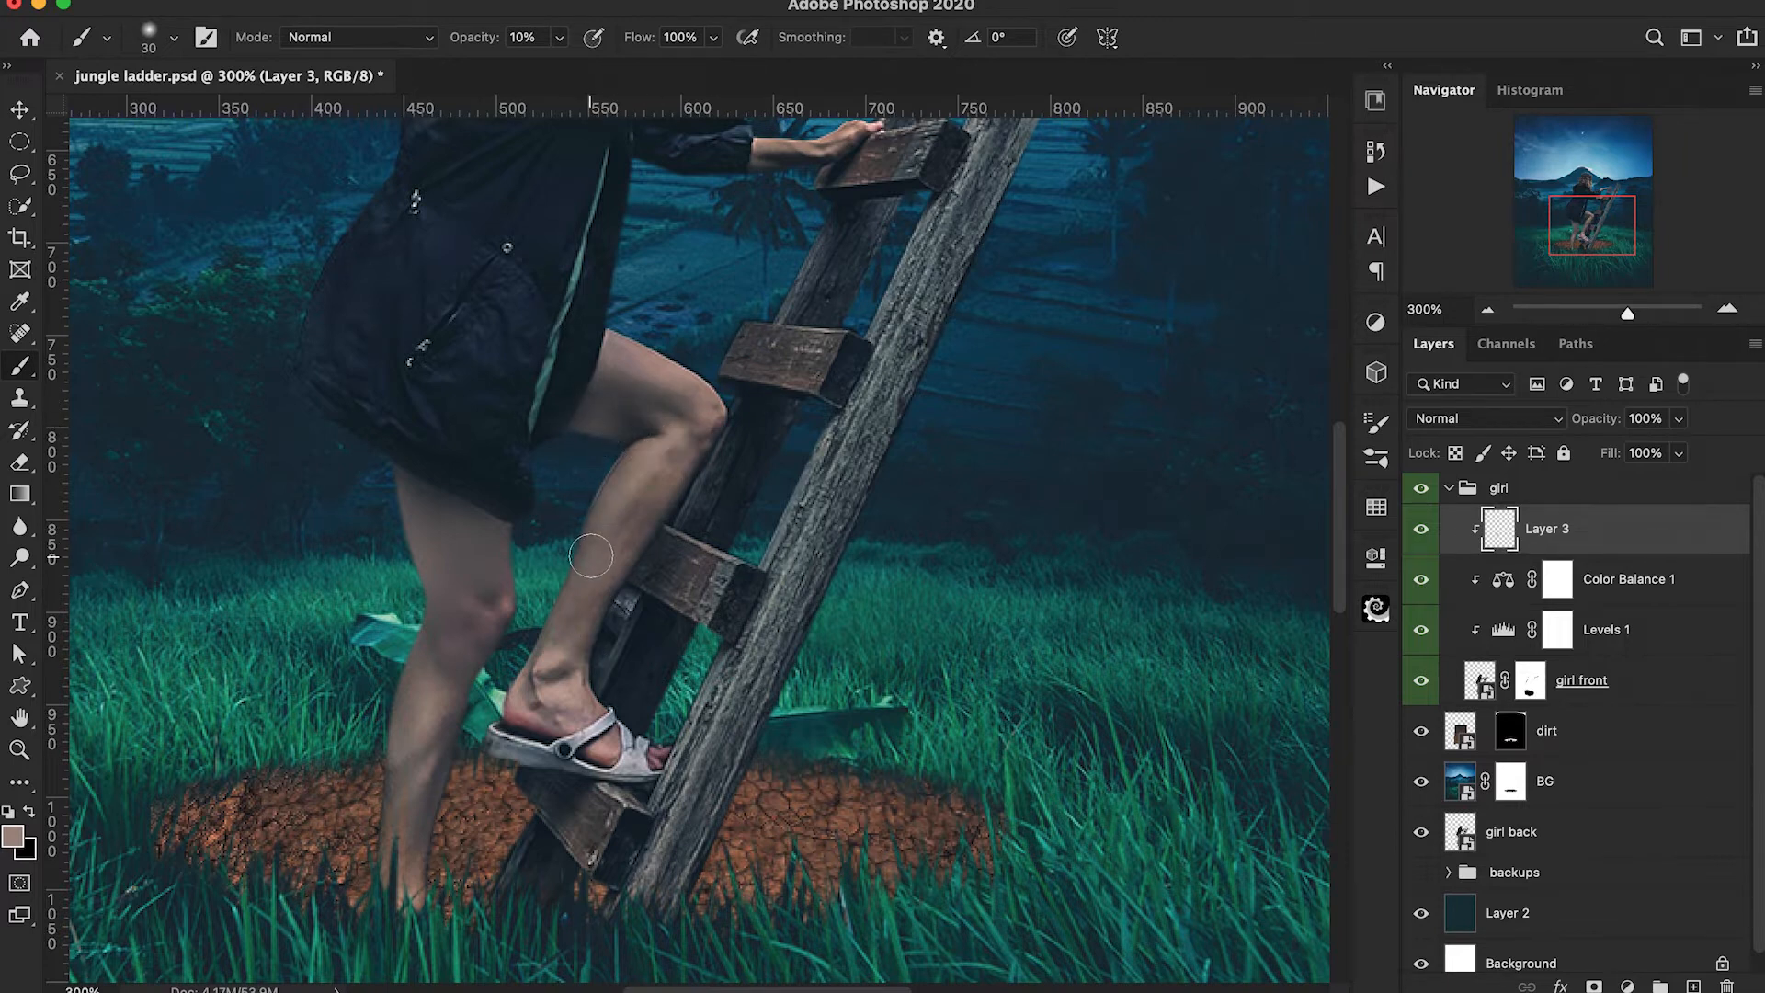
# Retouch the finer shading on the legs with a 9 px brush at 5% opacity.
pyautogui.press('super+minus')
pyautogui.press('super+plus')
pyautogui.press('super+plus')
pyautogui.press('[')
pyautogui.press('[')
pyautogui.press('[')
pyautogui.moveTo(475, 47); pyautogui.dragTo(469, 48)
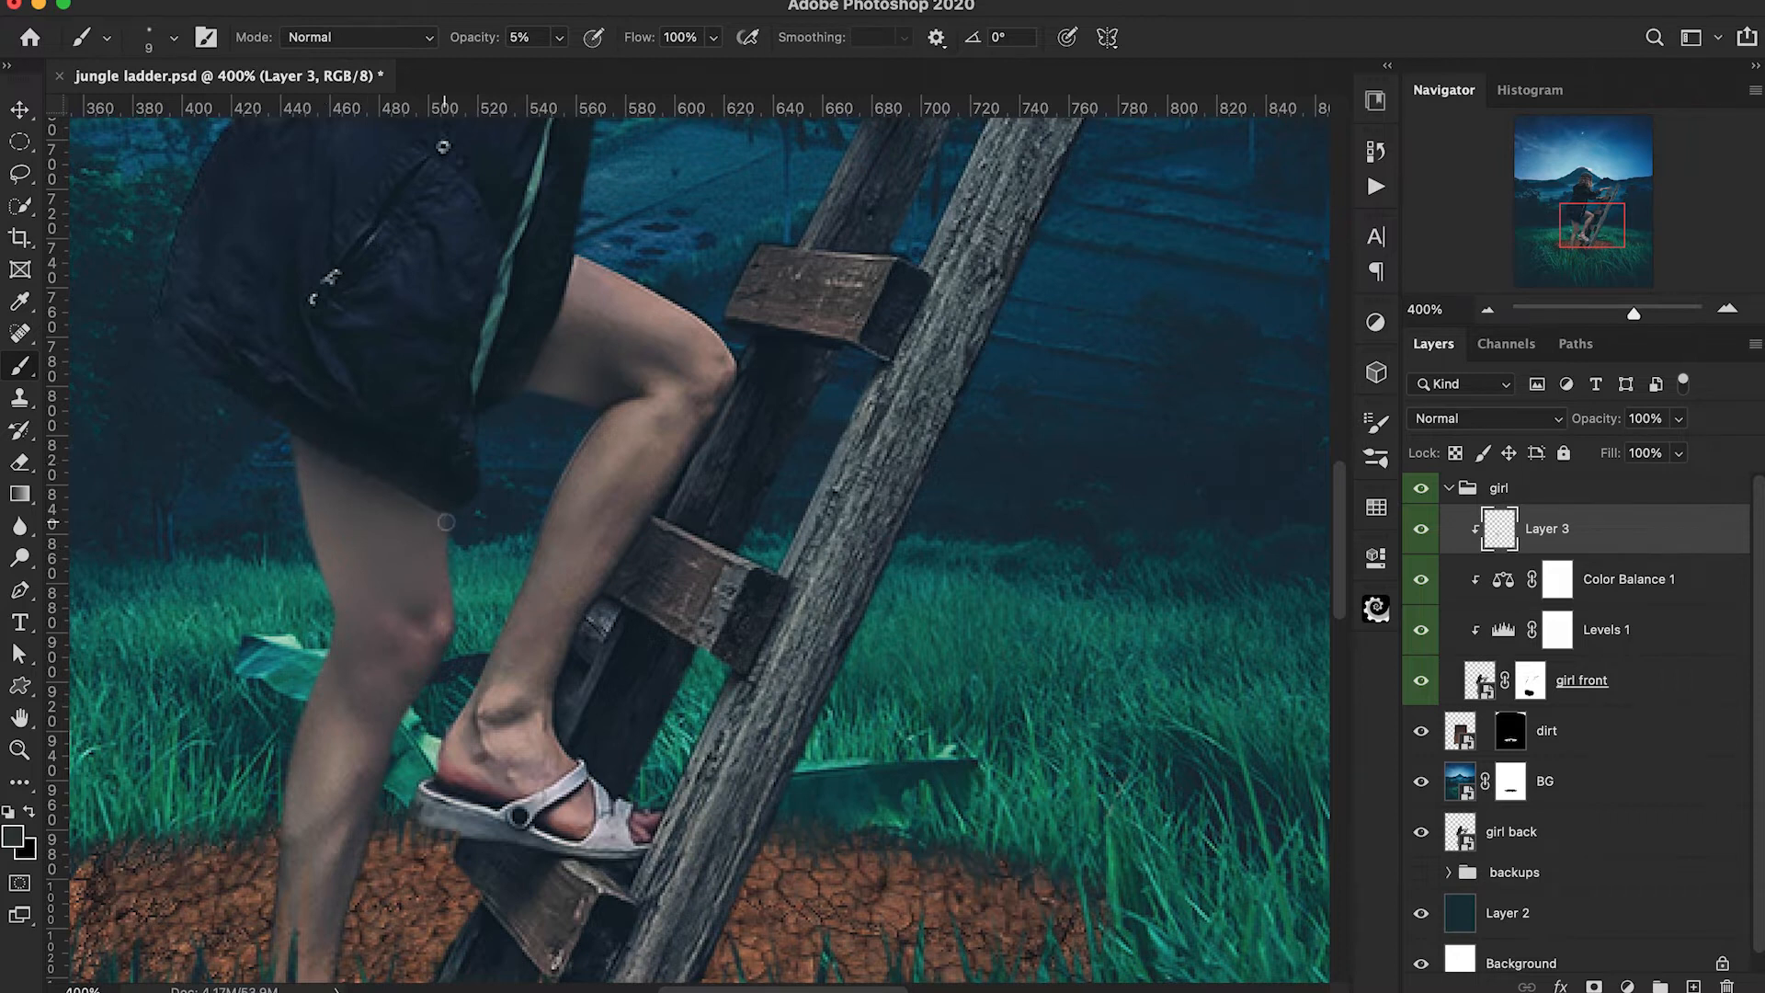
# Clean up the skin retouching on the girl with a small eraser at full opacity.
pyautogui.press('e')
pyautogui.press('[')
pyautogui.press('[')
pyautogui.press('[')
pyautogui.press('[')
pyautogui.press('[')
pyautogui.press('[')
pyautogui.press('[')
pyautogui.press('[')
pyautogui.press('[')
pyautogui.press('[')
pyautogui.press('[')
pyautogui.press('[')
pyautogui.press('[')
pyautogui.press('[')
pyautogui.press('[')
pyautogui.press('0')
pyautogui.keyDown('alt'); pyautogui.scroll(1, 374, 323); pyautogui.keyUp('alt')
pyautogui.press('[')
pyautogui.press('[')
pyautogui.press('[')
pyautogui.press('[')
pyautogui.press('[')
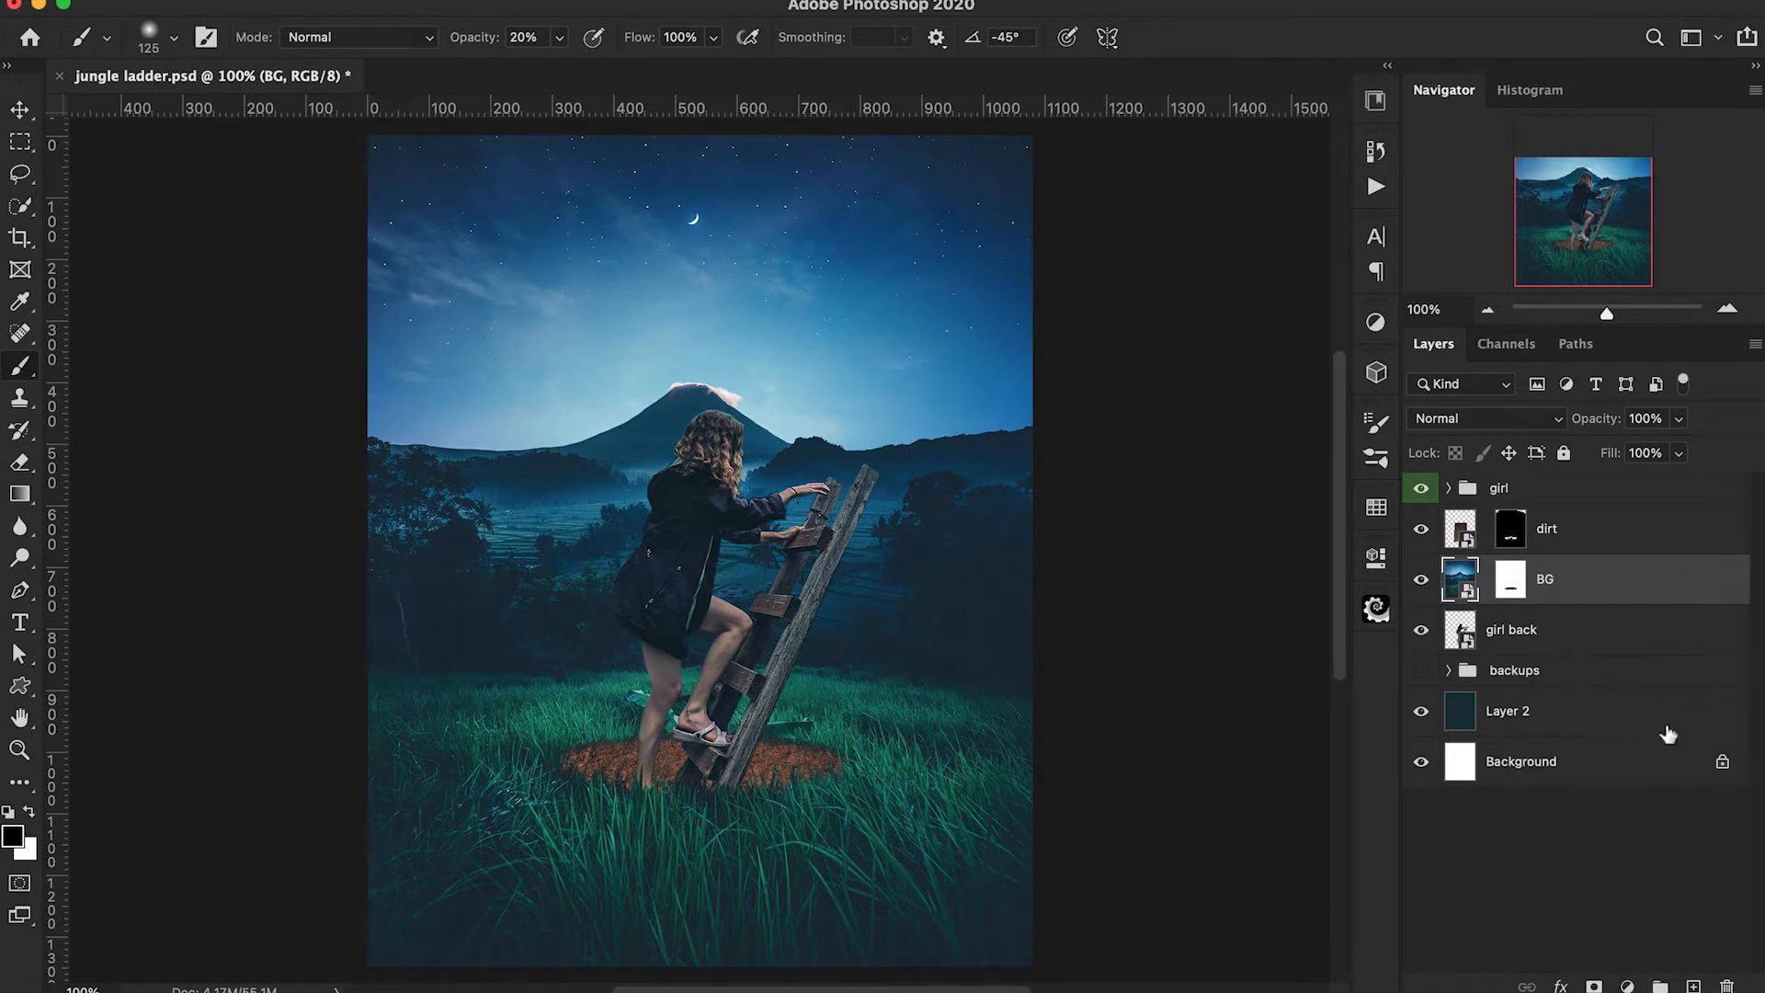
# Group the BG layer into a group named BG and give the group a blue colour label.
pyautogui.hotkey('ctrl', 'g')
pyautogui.doubleClick(1507, 572)
pyautogui.write('BG')
pyautogui.press('Return')
pyautogui.rightClick(1423, 574)
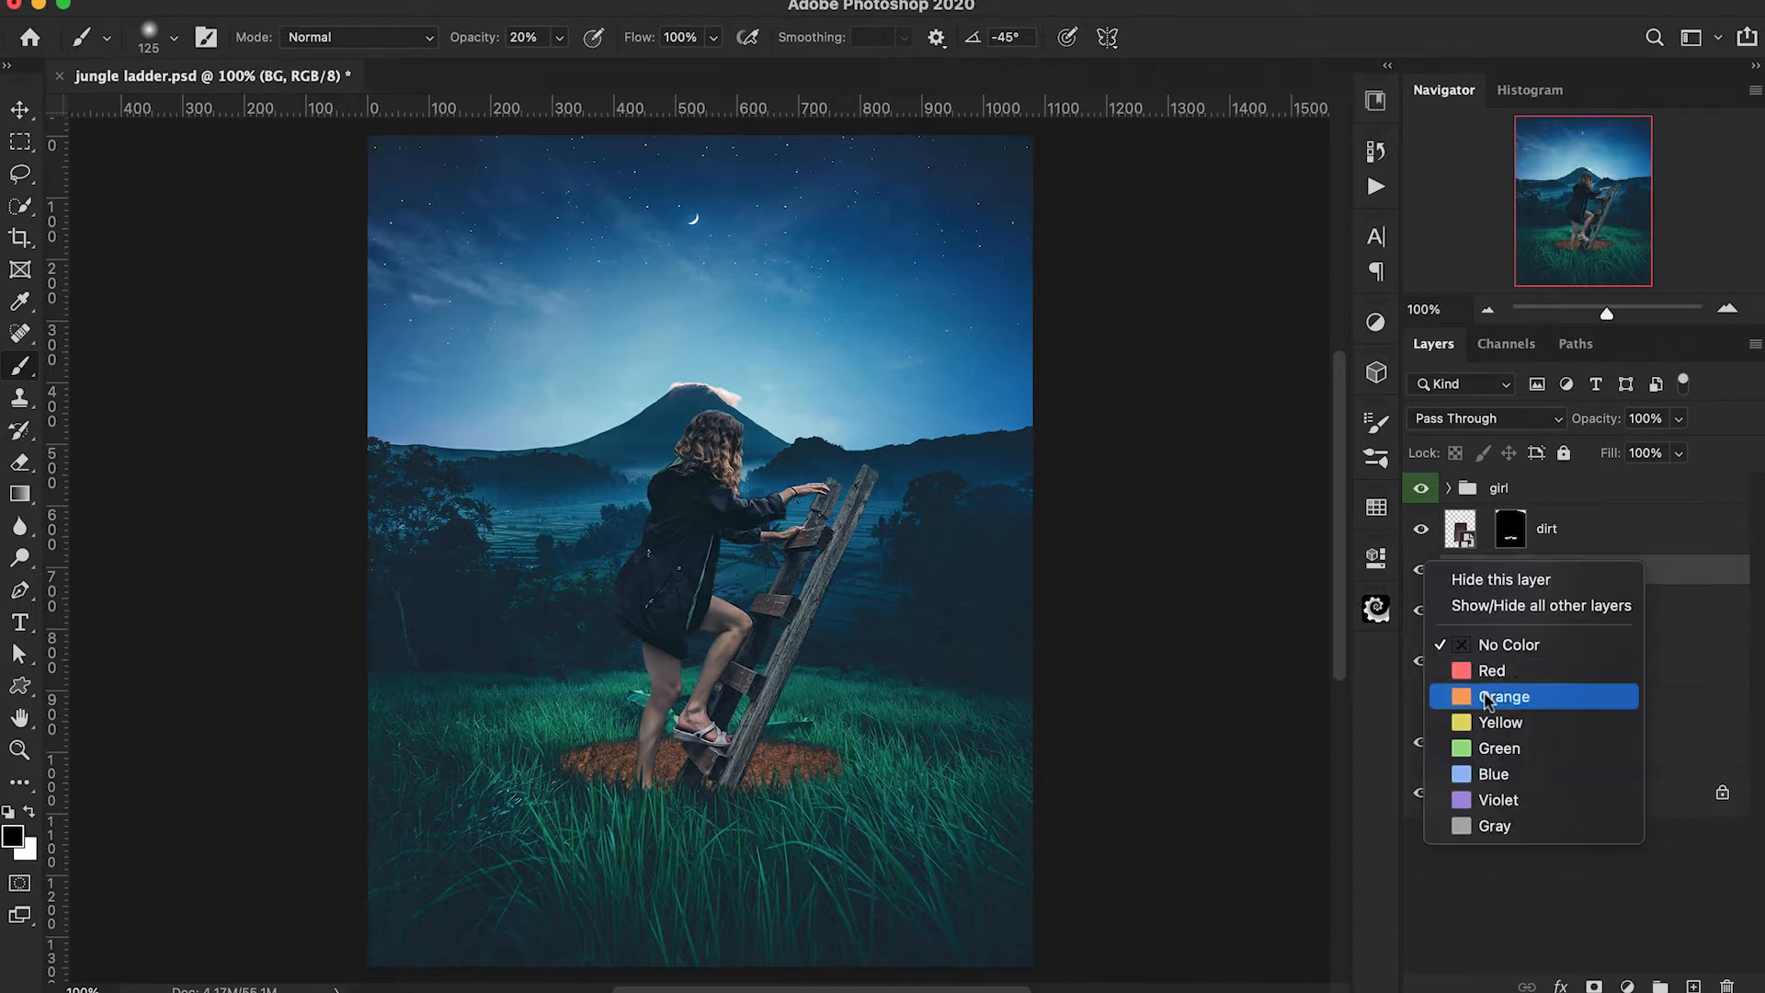
pyautogui.click(1507, 779)
# Add a Levels adjustment clipped to the BG layer with input black at 13 and input white at 235.
pyautogui.click(1574, 614)
pyautogui.click(1627, 986)
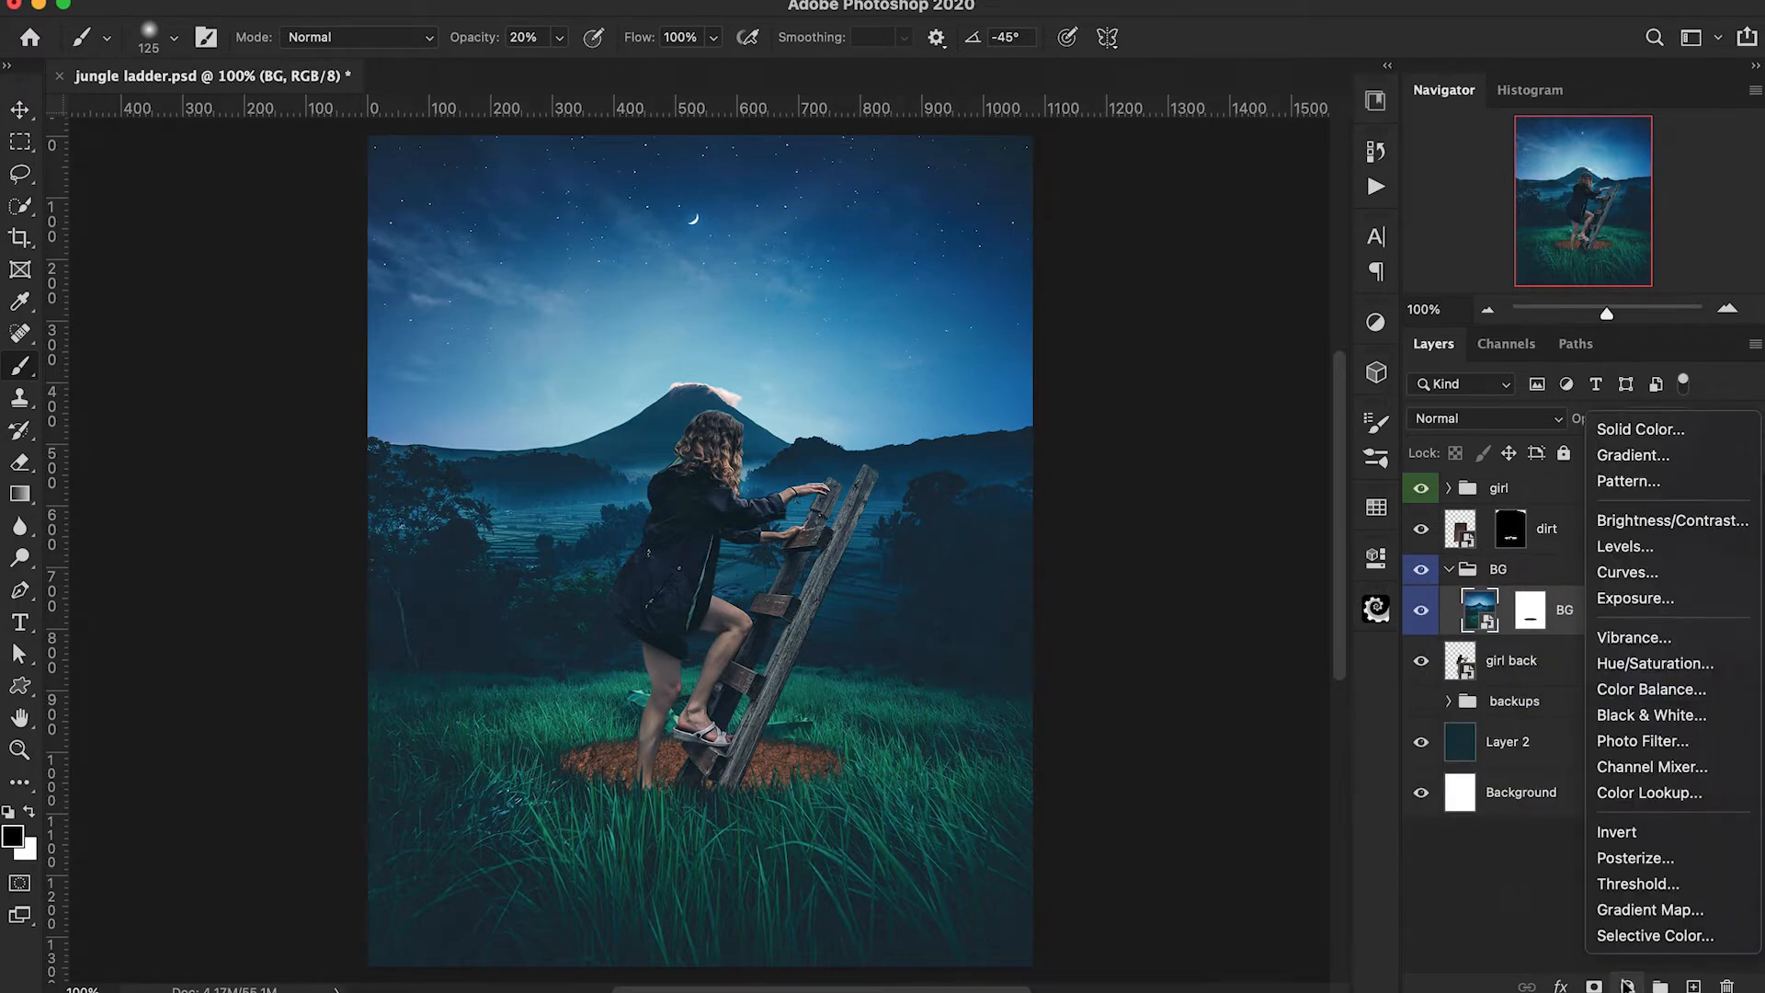
pyautogui.click(1487, 623)
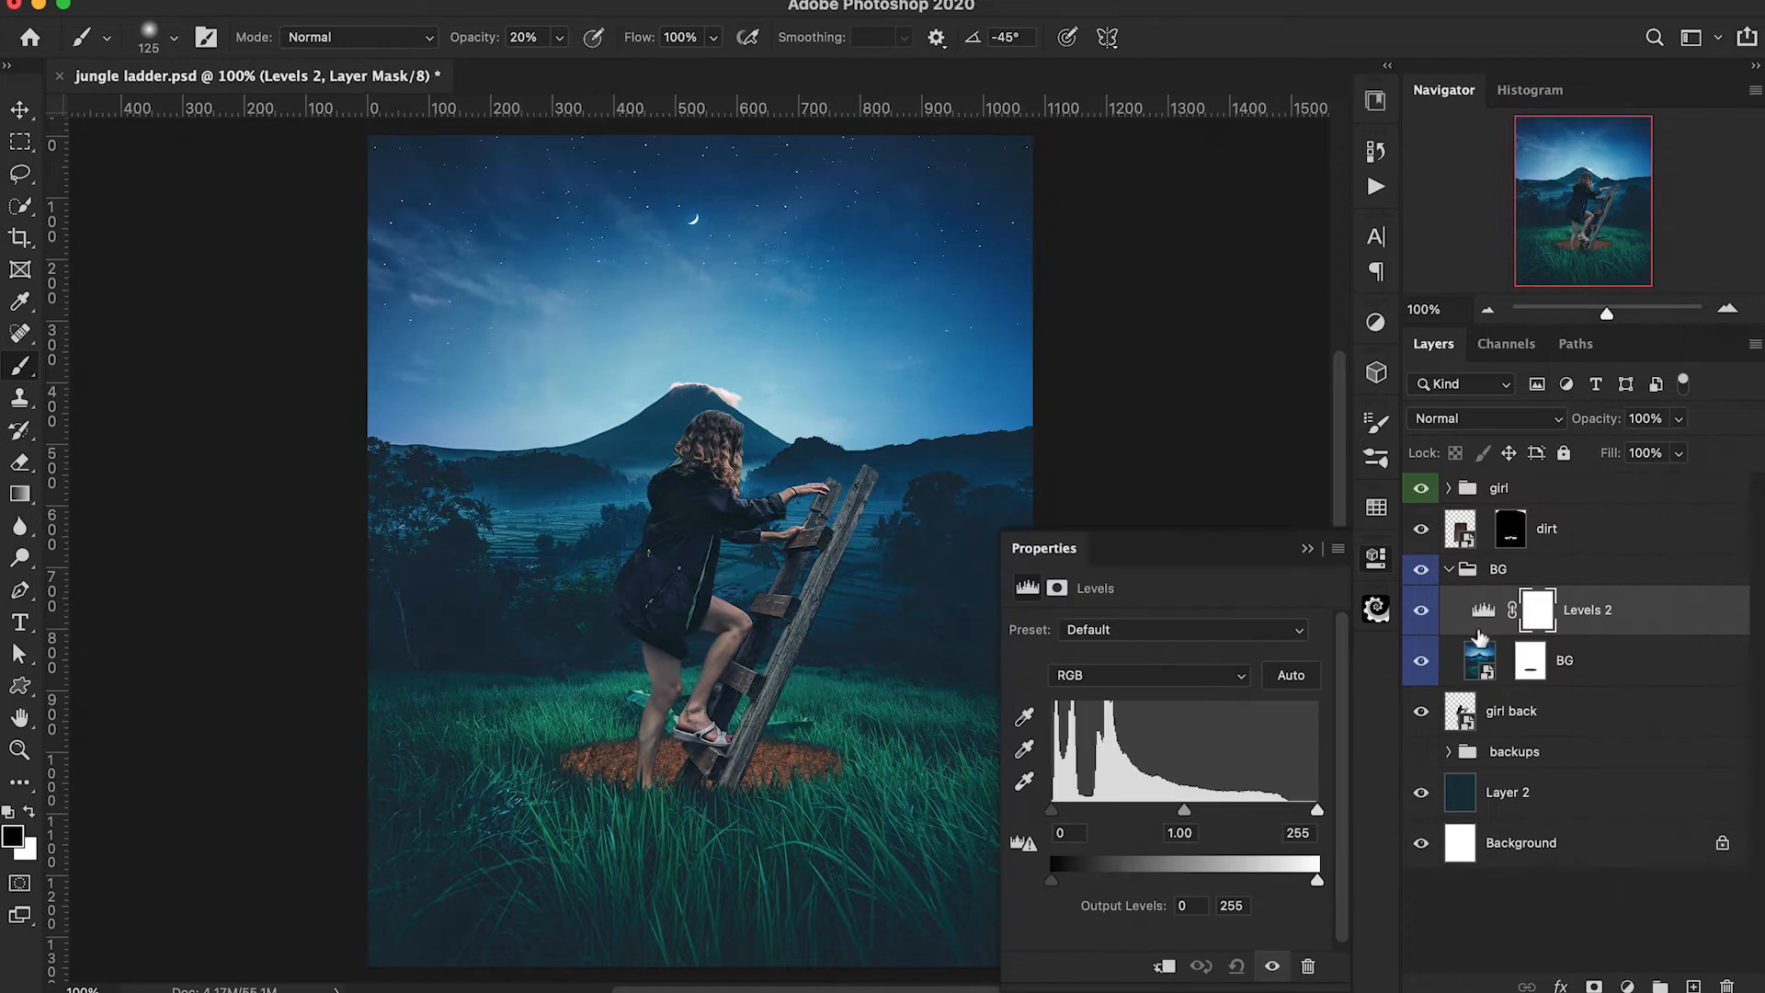
pyautogui.keyDown('alt'); pyautogui.click(1480, 636); pyautogui.keyUp('alt')
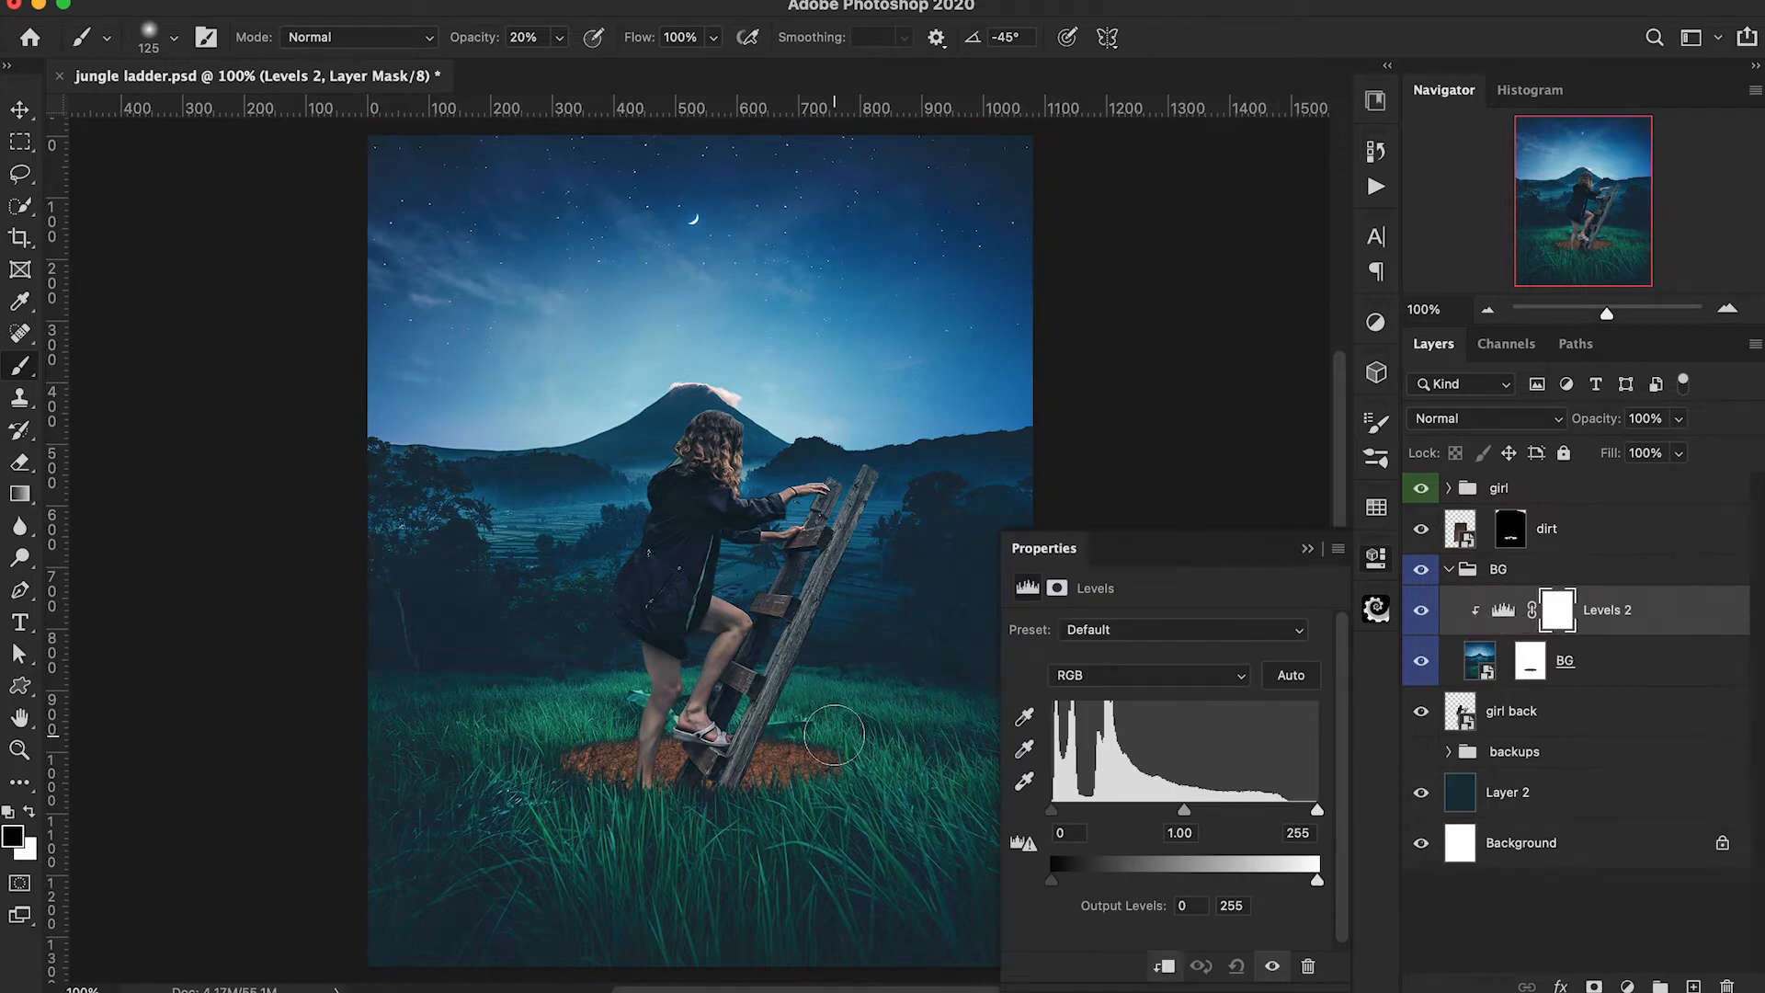
pyautogui.hscroll(2, 834, 735)
pyautogui.moveTo(1051, 810); pyautogui.dragTo(1056, 814)
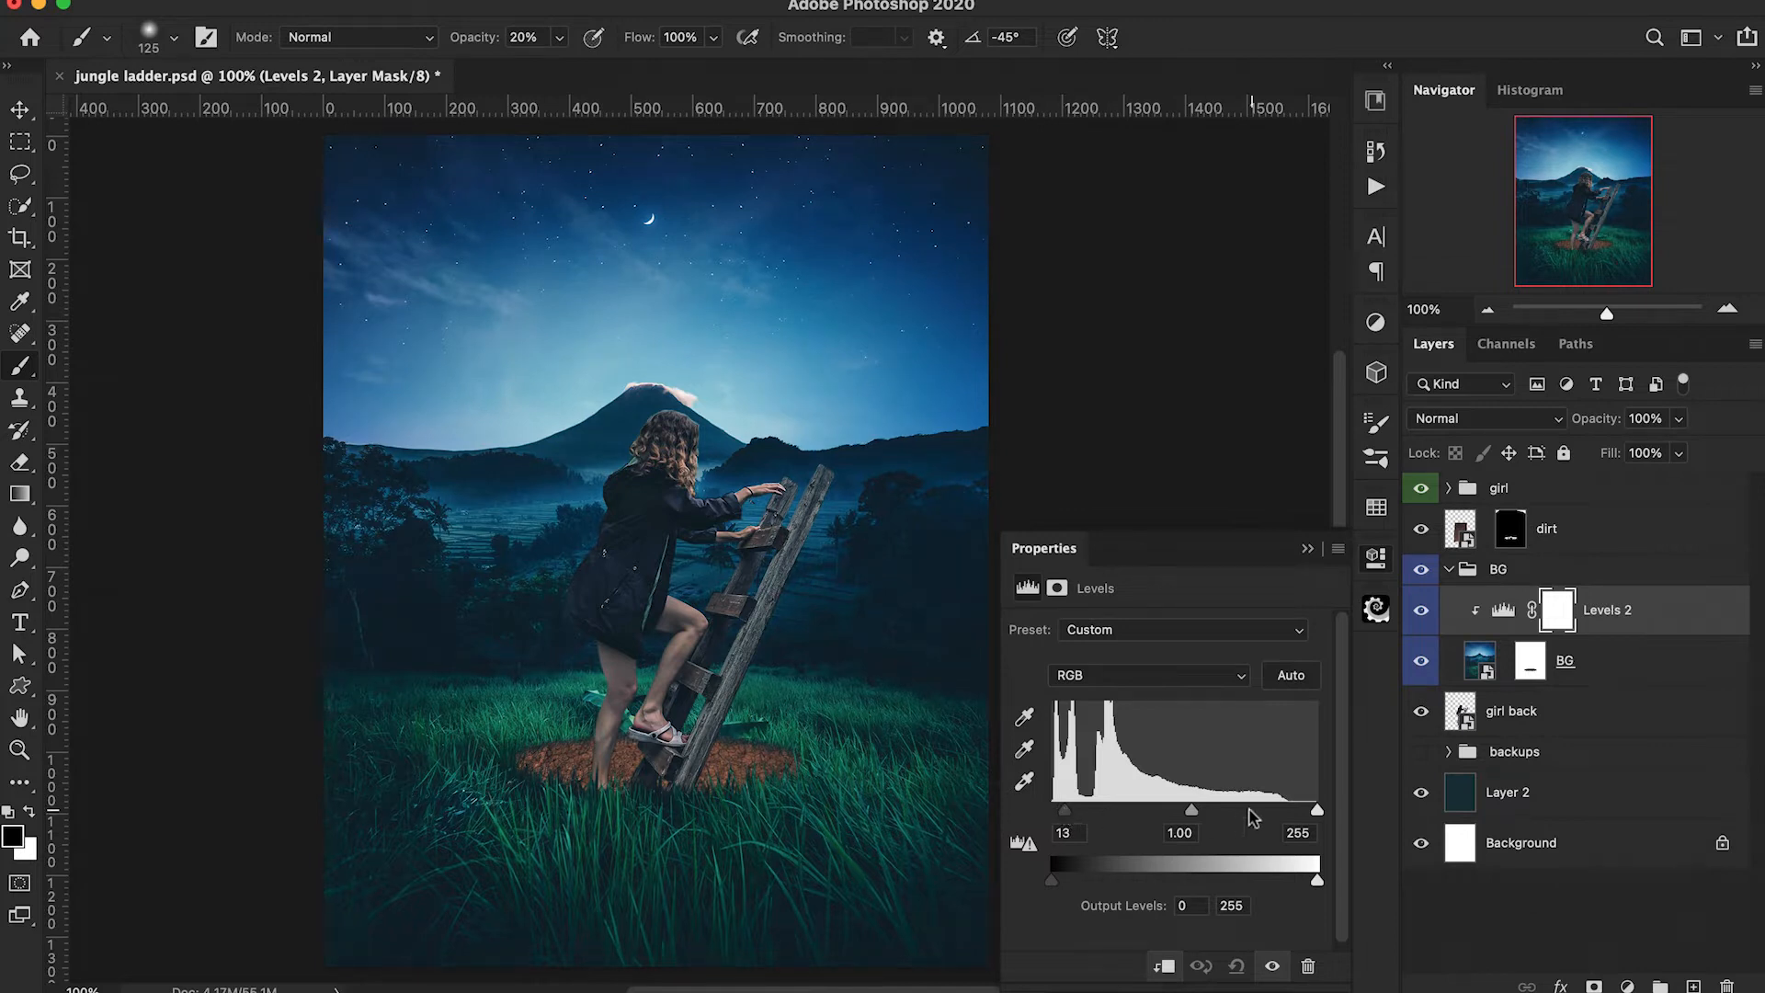
pyautogui.moveTo(1317, 813); pyautogui.dragTo(1299, 813)
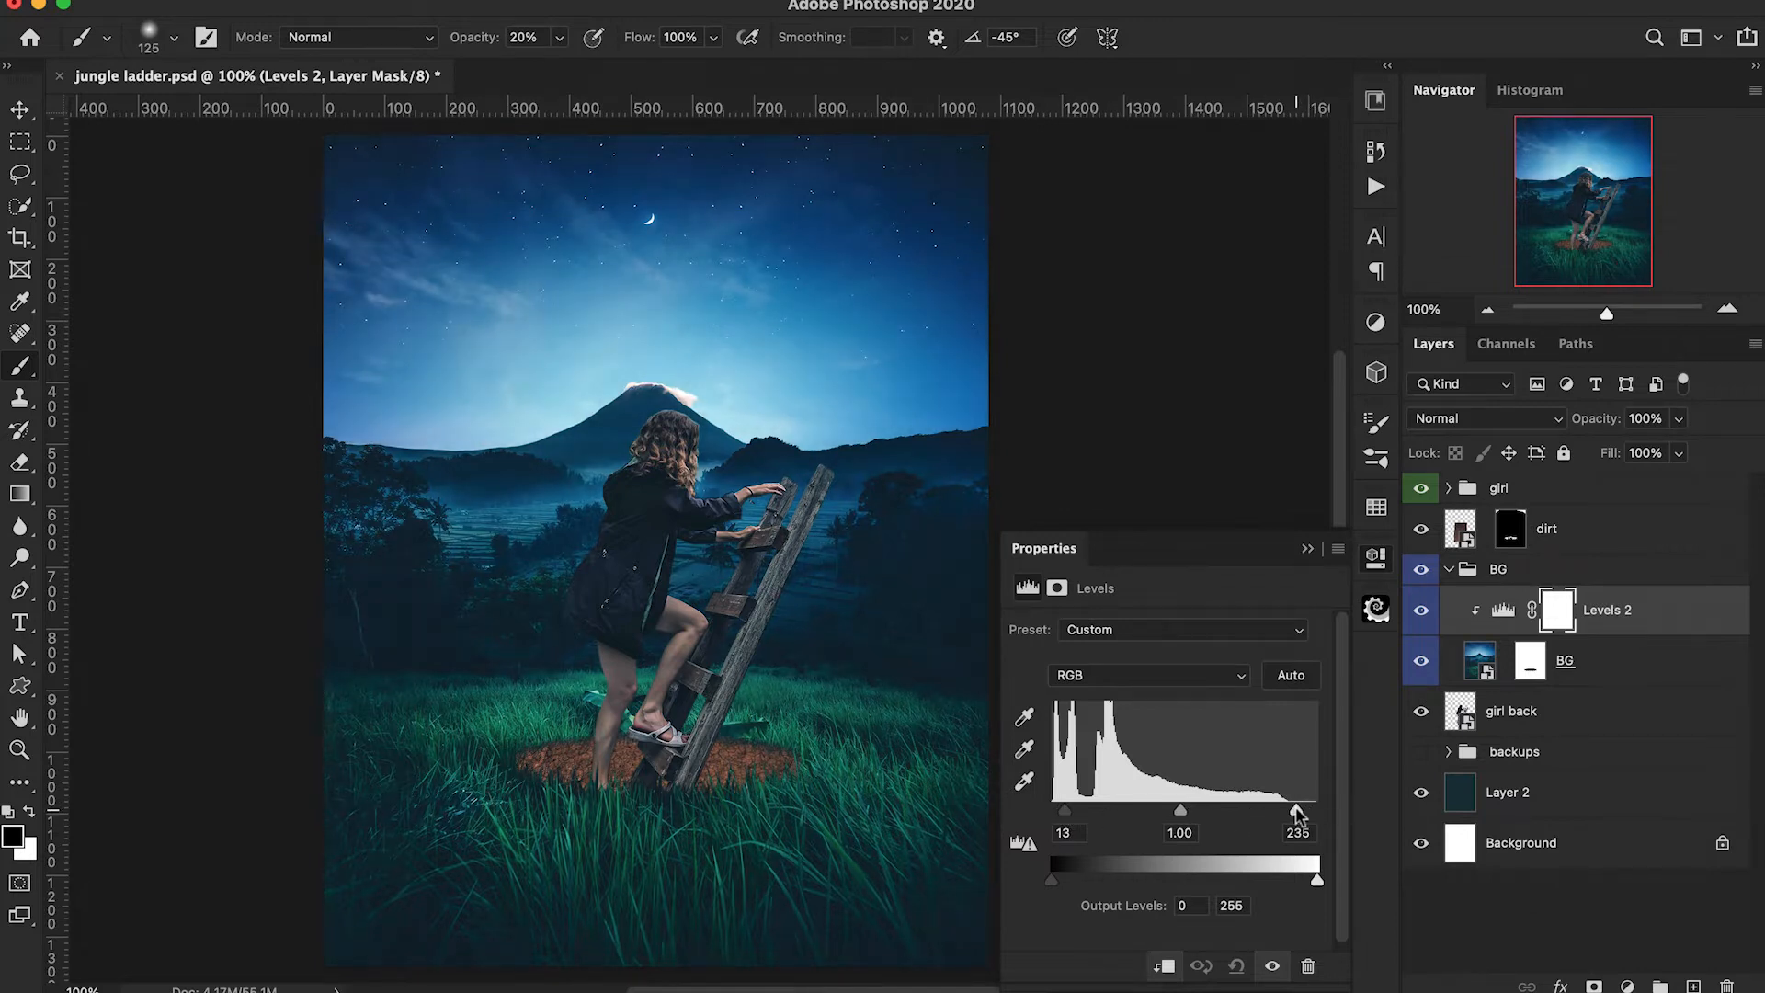
pyautogui.click(1306, 552)
pyautogui.hscroll(-2, 1183, 650)
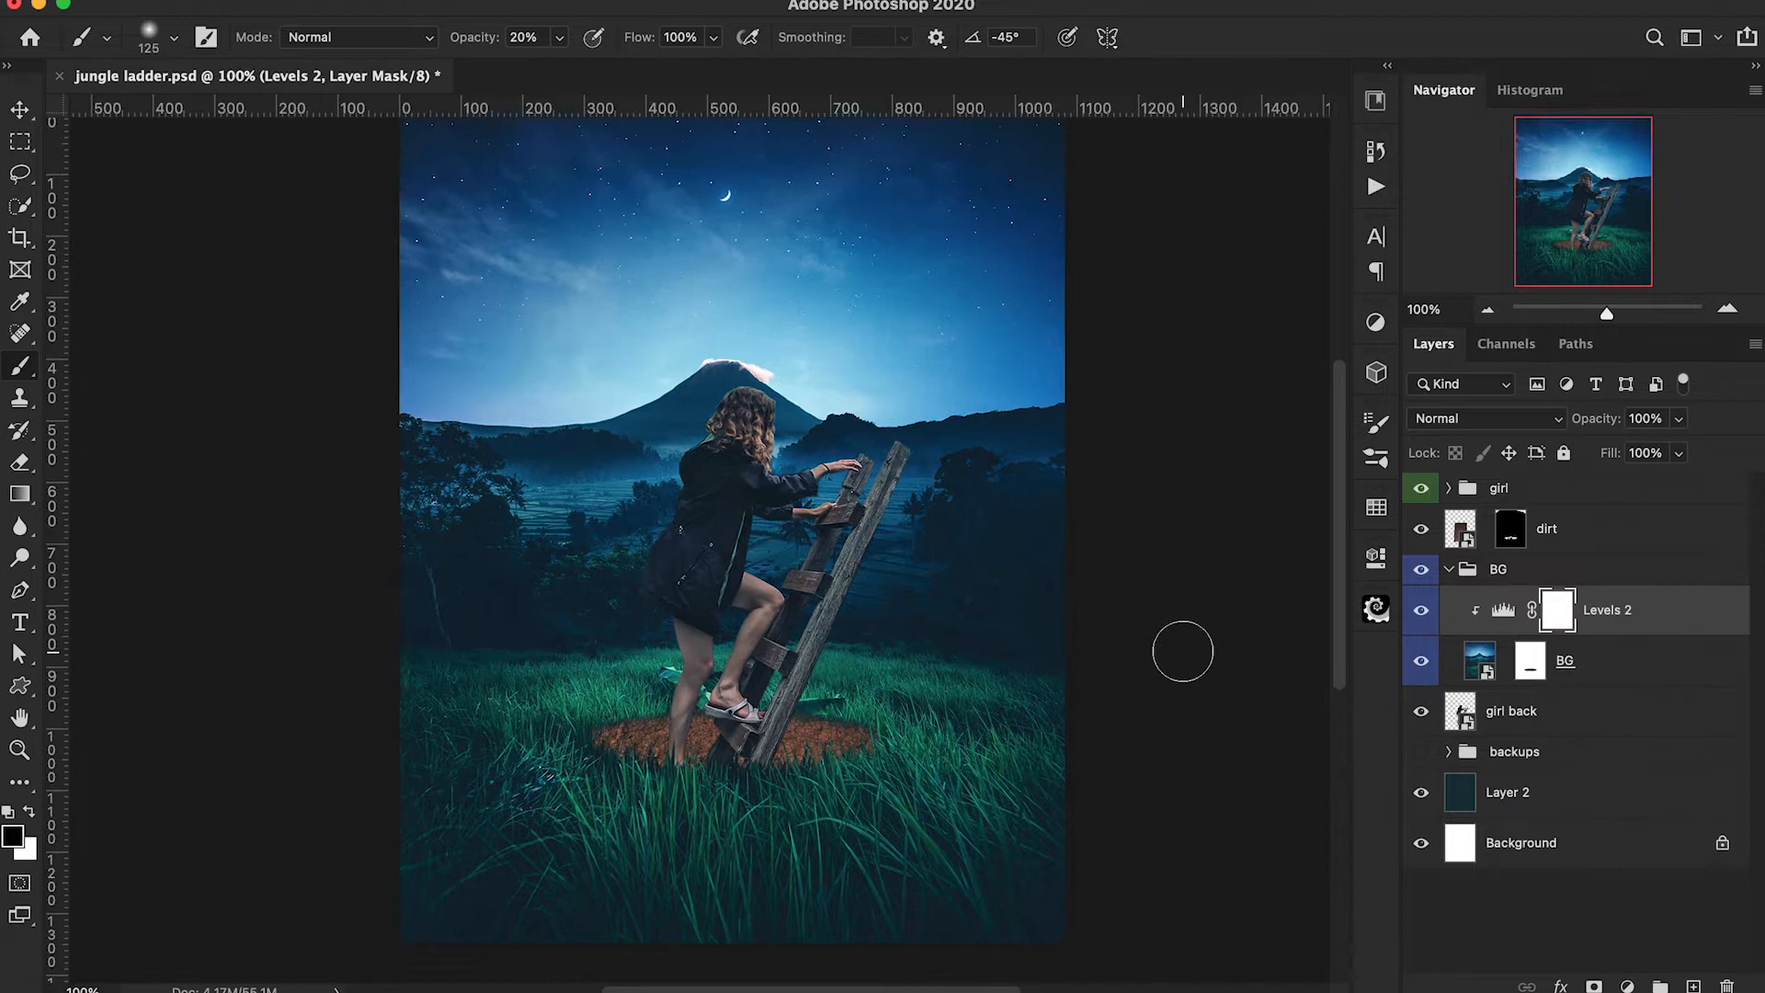
# Create a new layer above dirt and pick a fully saturated orange-yellow with hue 45° as the brush colour.
pyautogui.click(1692, 985)
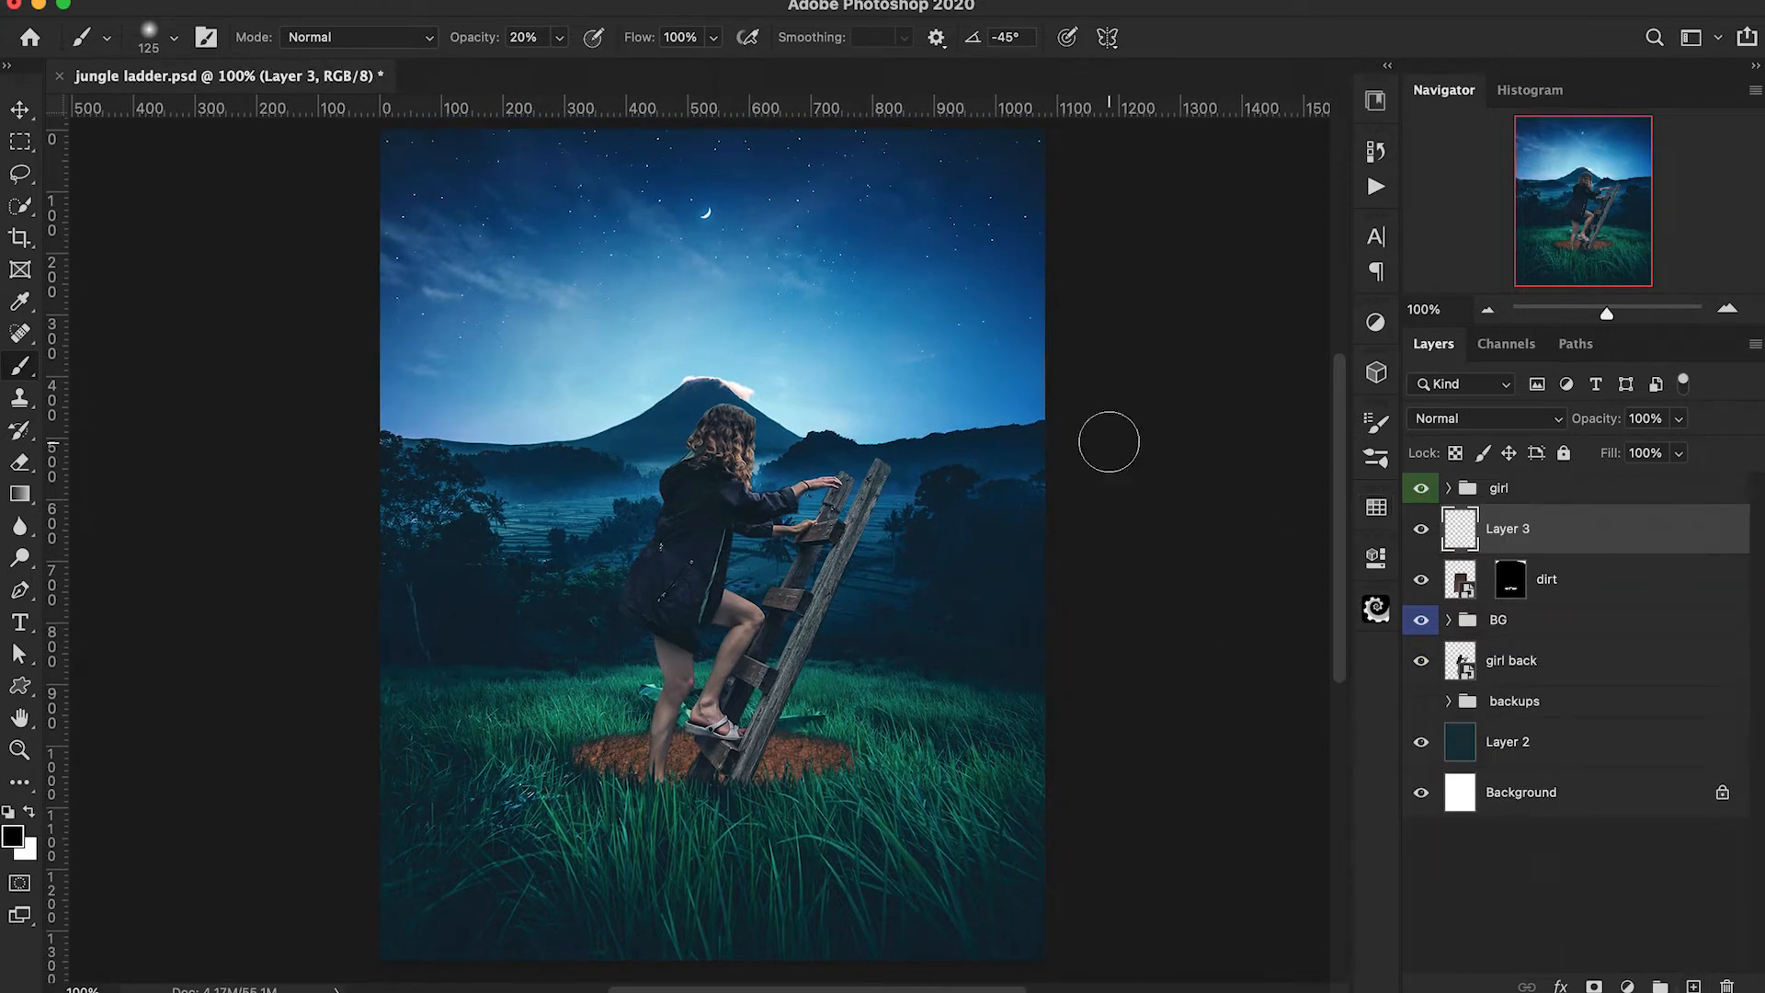
pyautogui.click(11, 836)
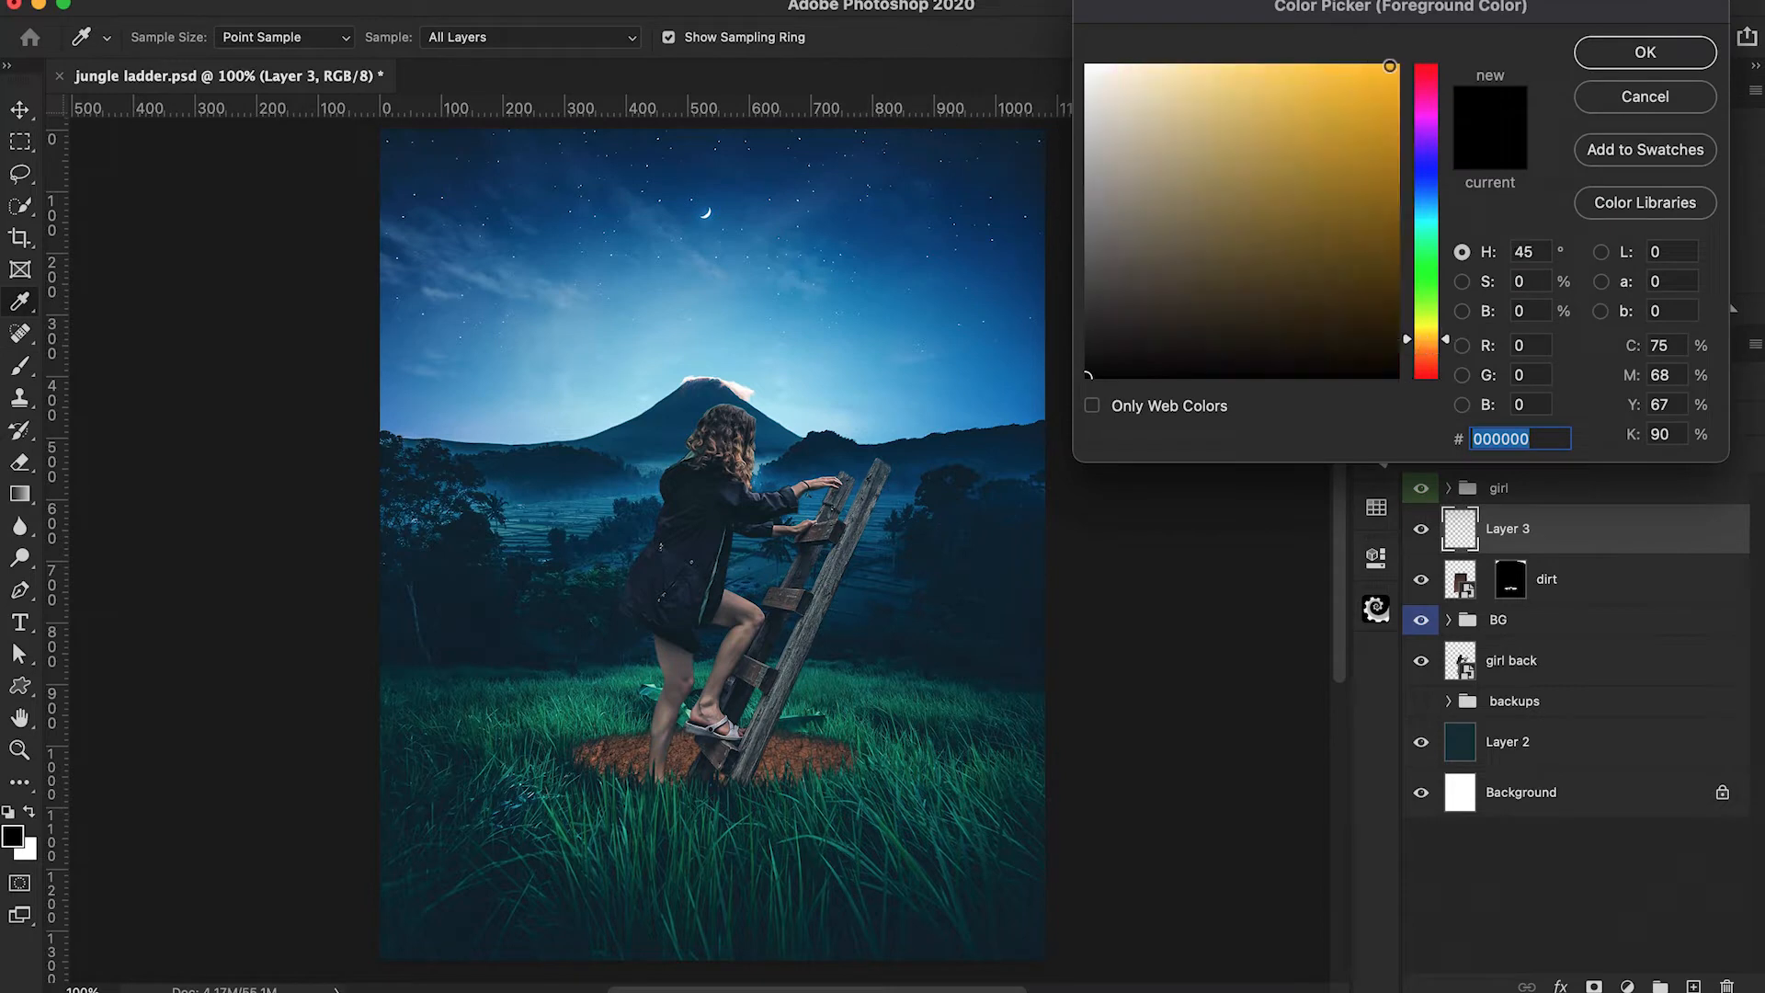
pyautogui.click(1396, 66)
pyautogui.press('Return')
pyautogui.press('b')
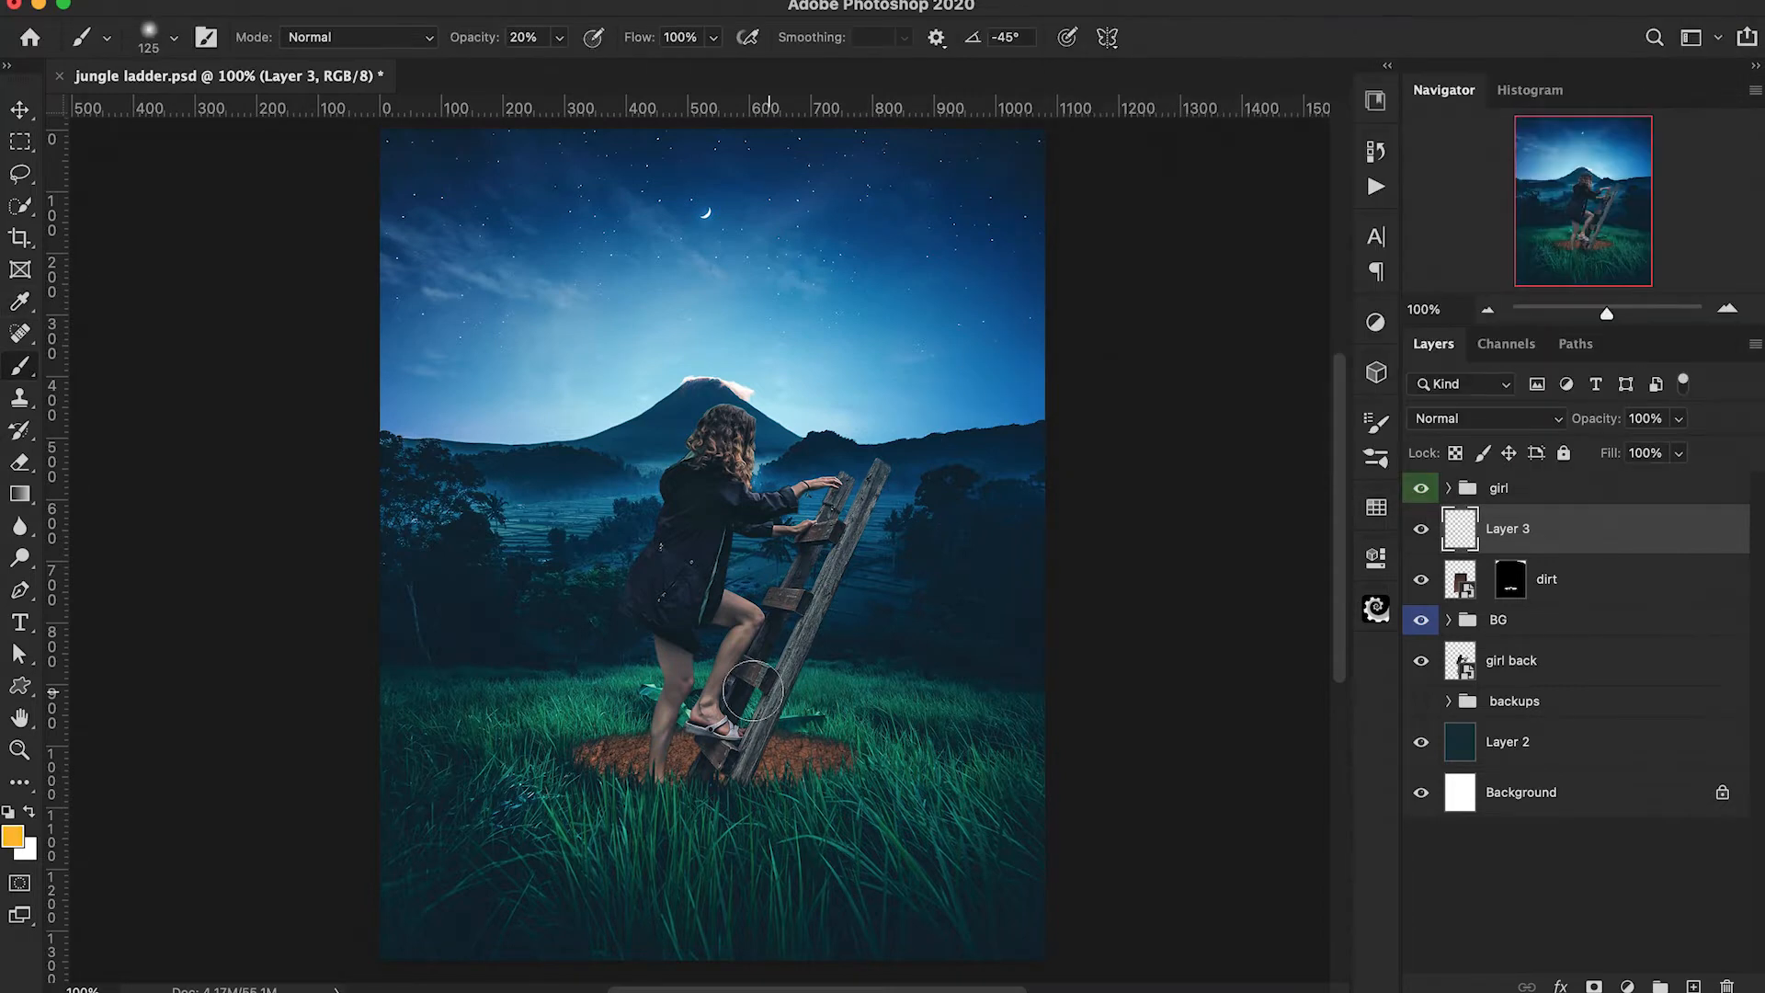
# Paint a soft orange glow around the dirt hole at 10% opacity with 200 to 90 px brushes, and name the layer glow 1.
pyautogui.press(']')
pyautogui.press(']')
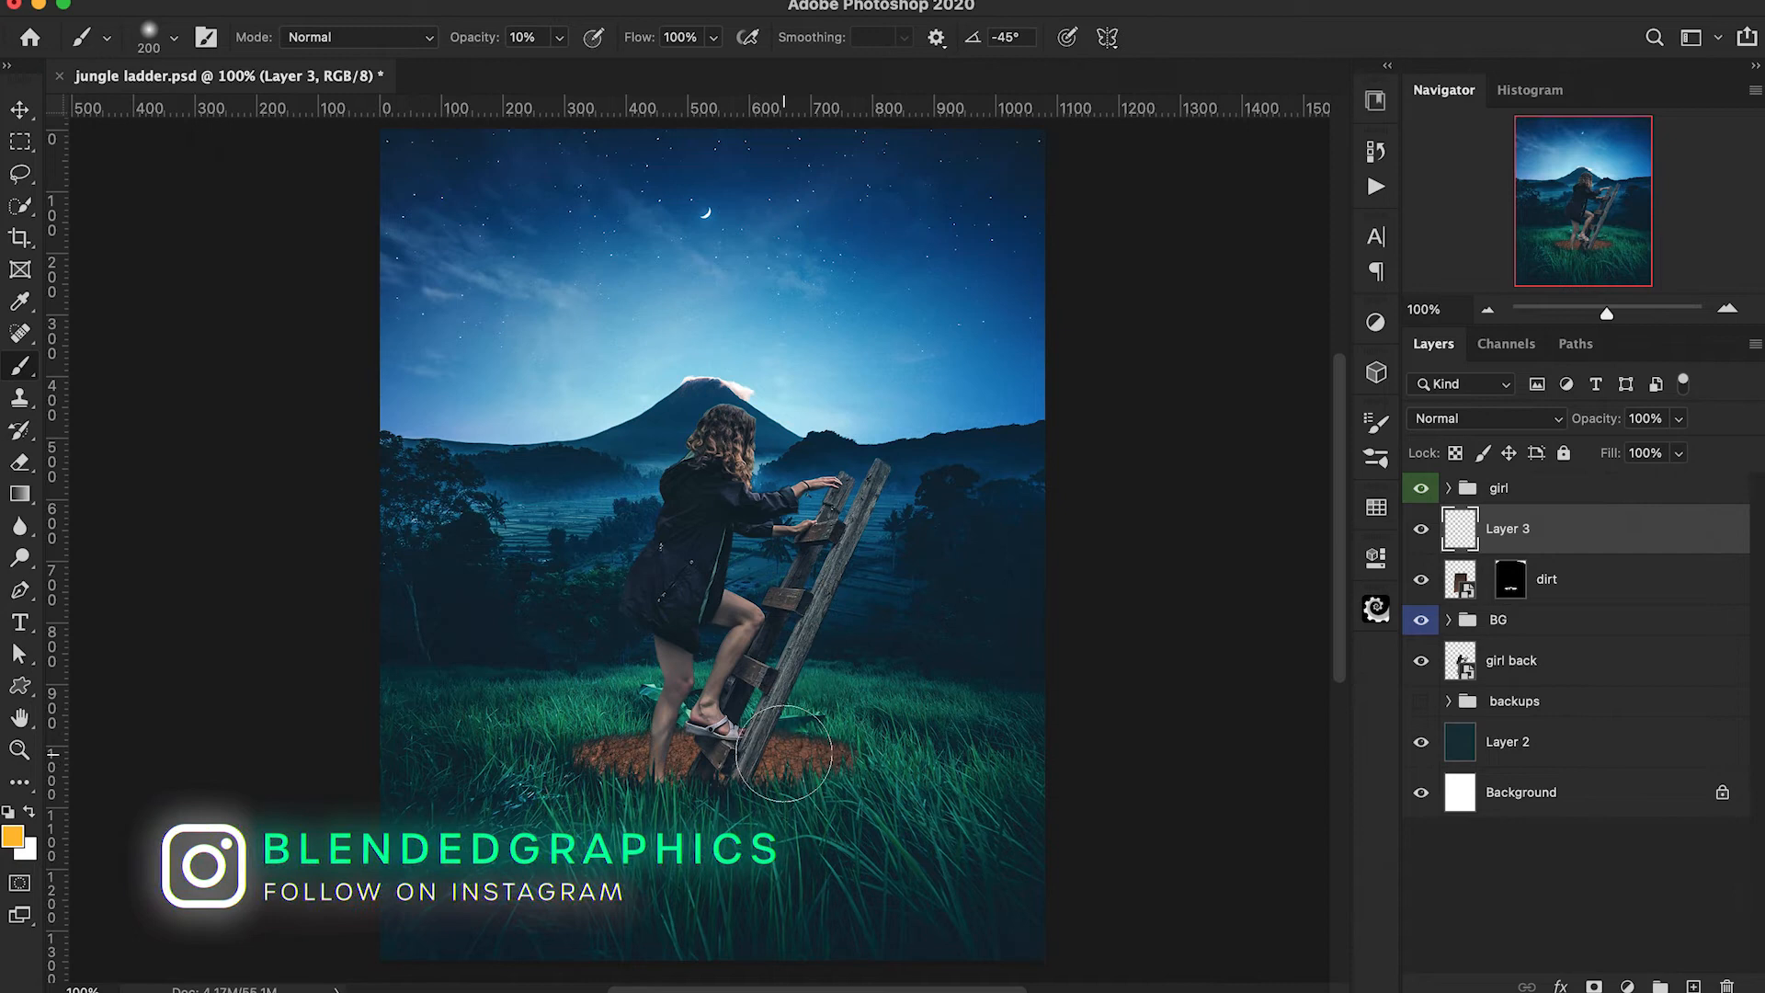
pyautogui.press('[')
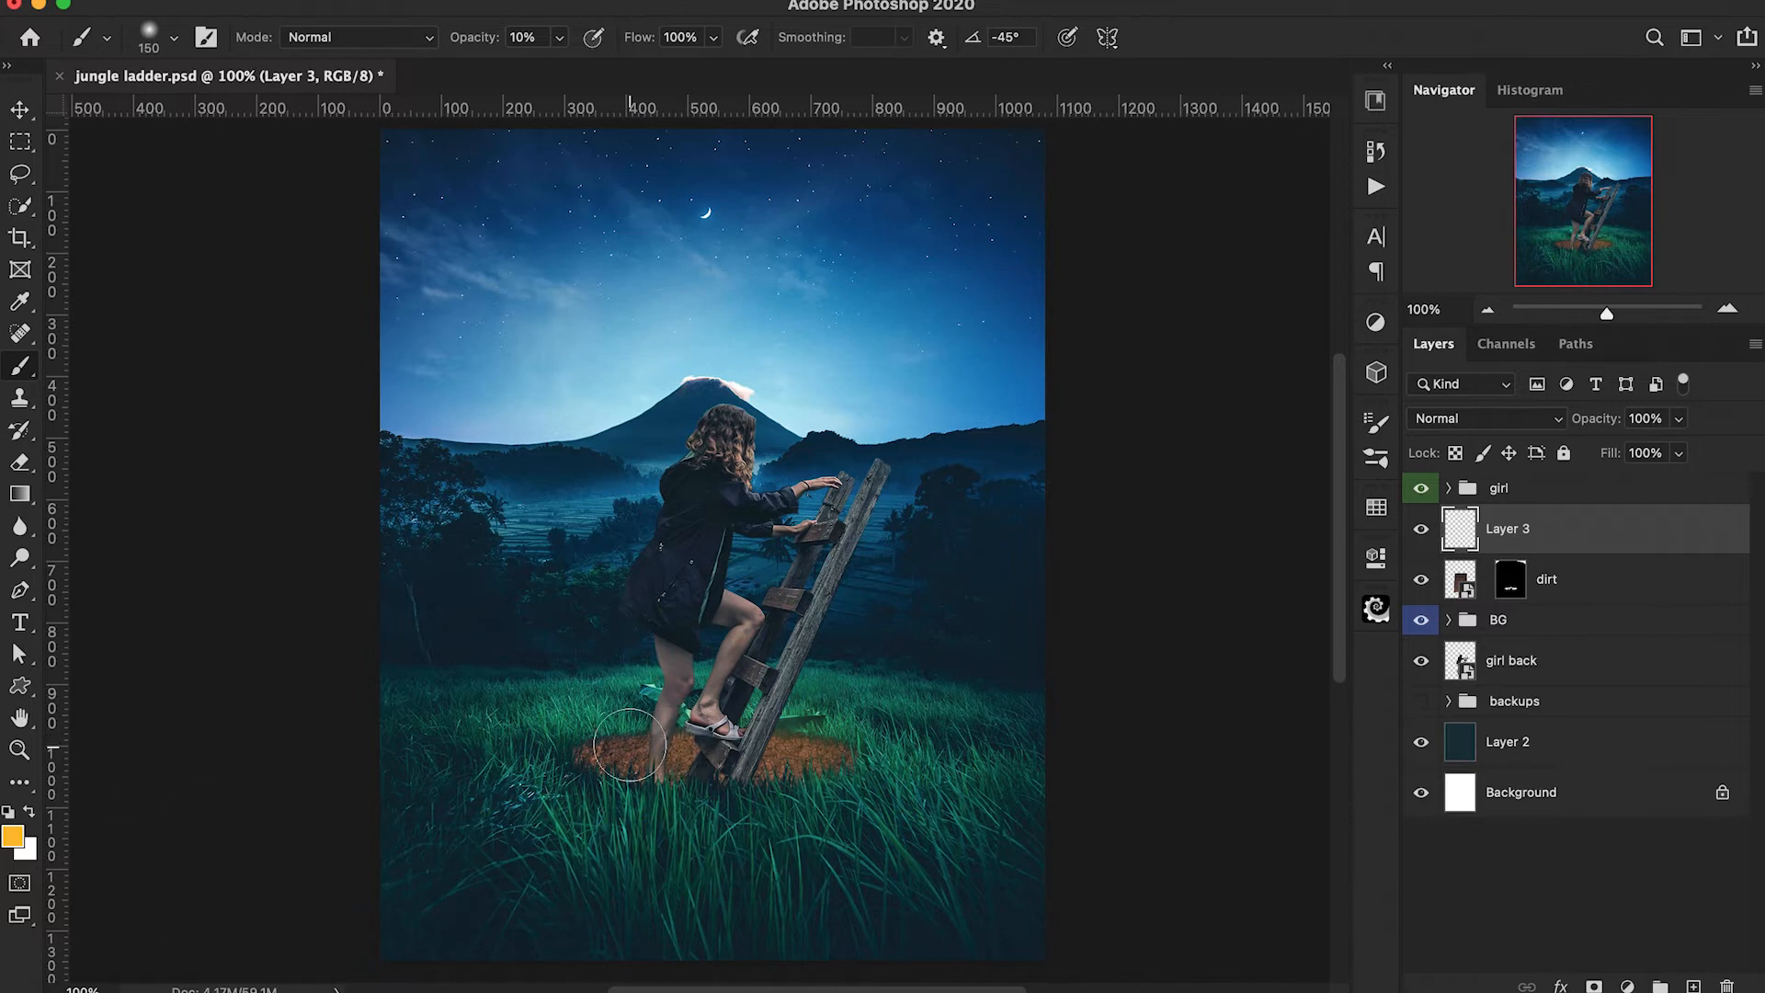
pyautogui.press('[')
pyautogui.press('[')
pyautogui.press('[')
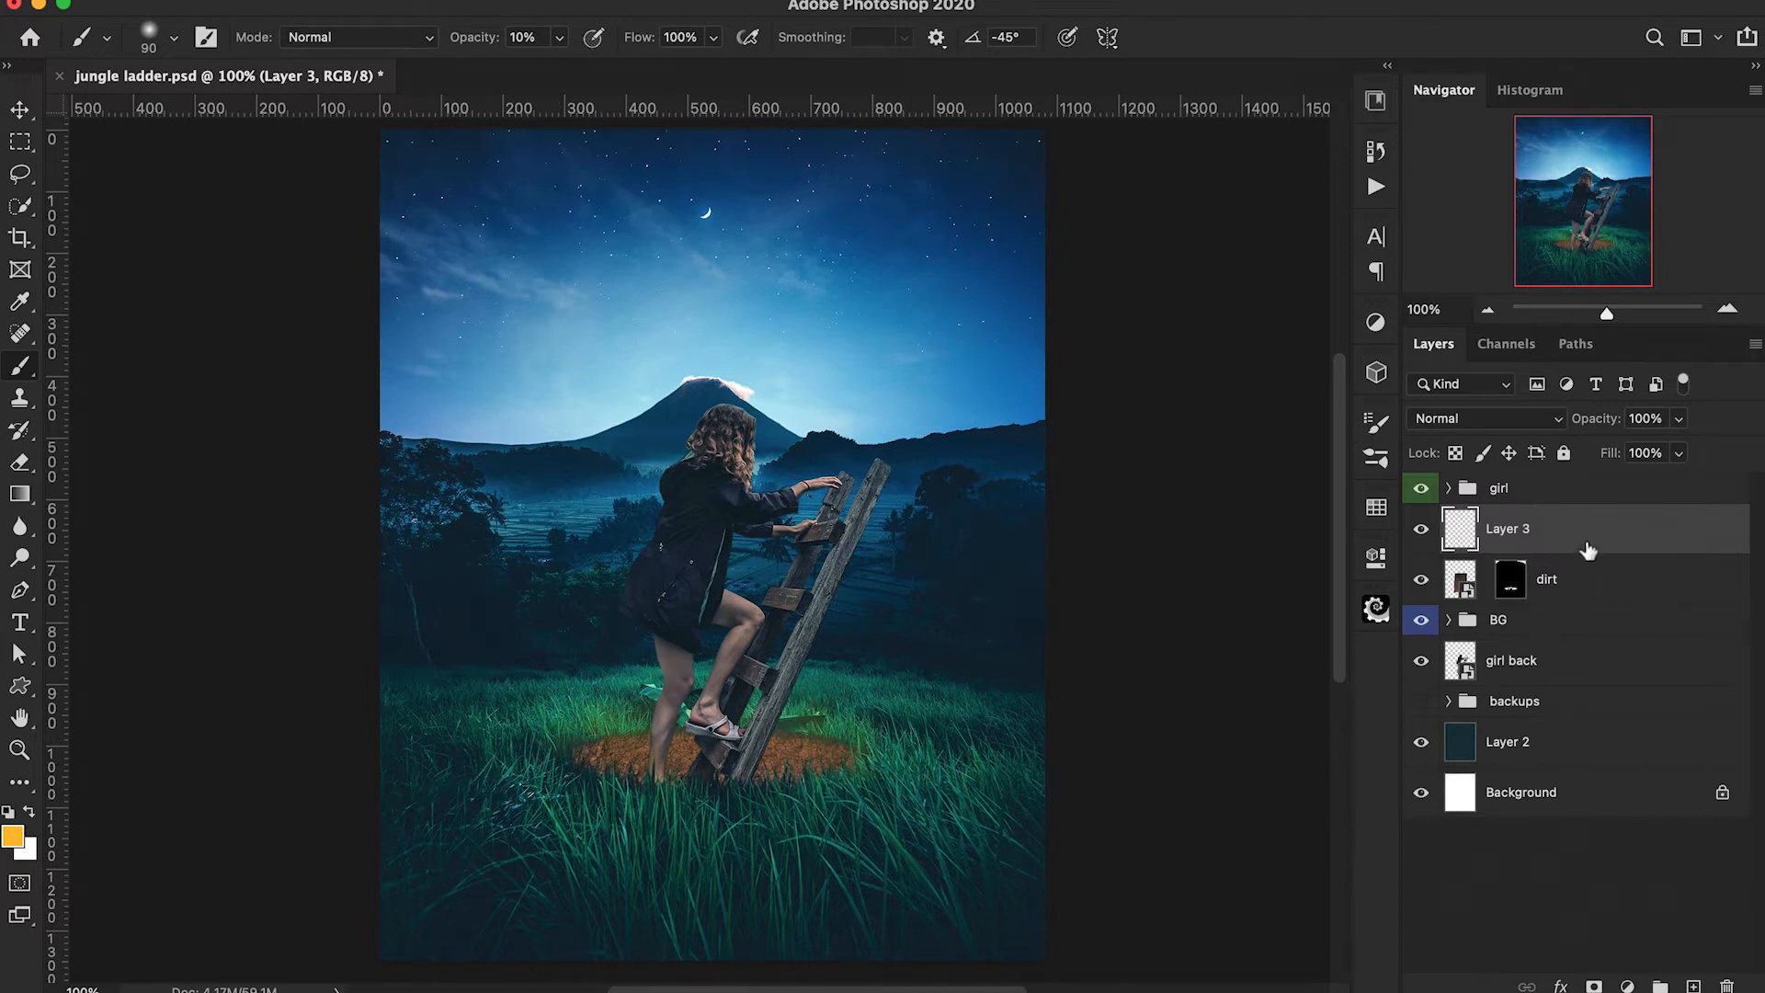
pyautogui.doubleClick(1508, 529)
pyautogui.write('glow 1')
pyautogui.press('Return')
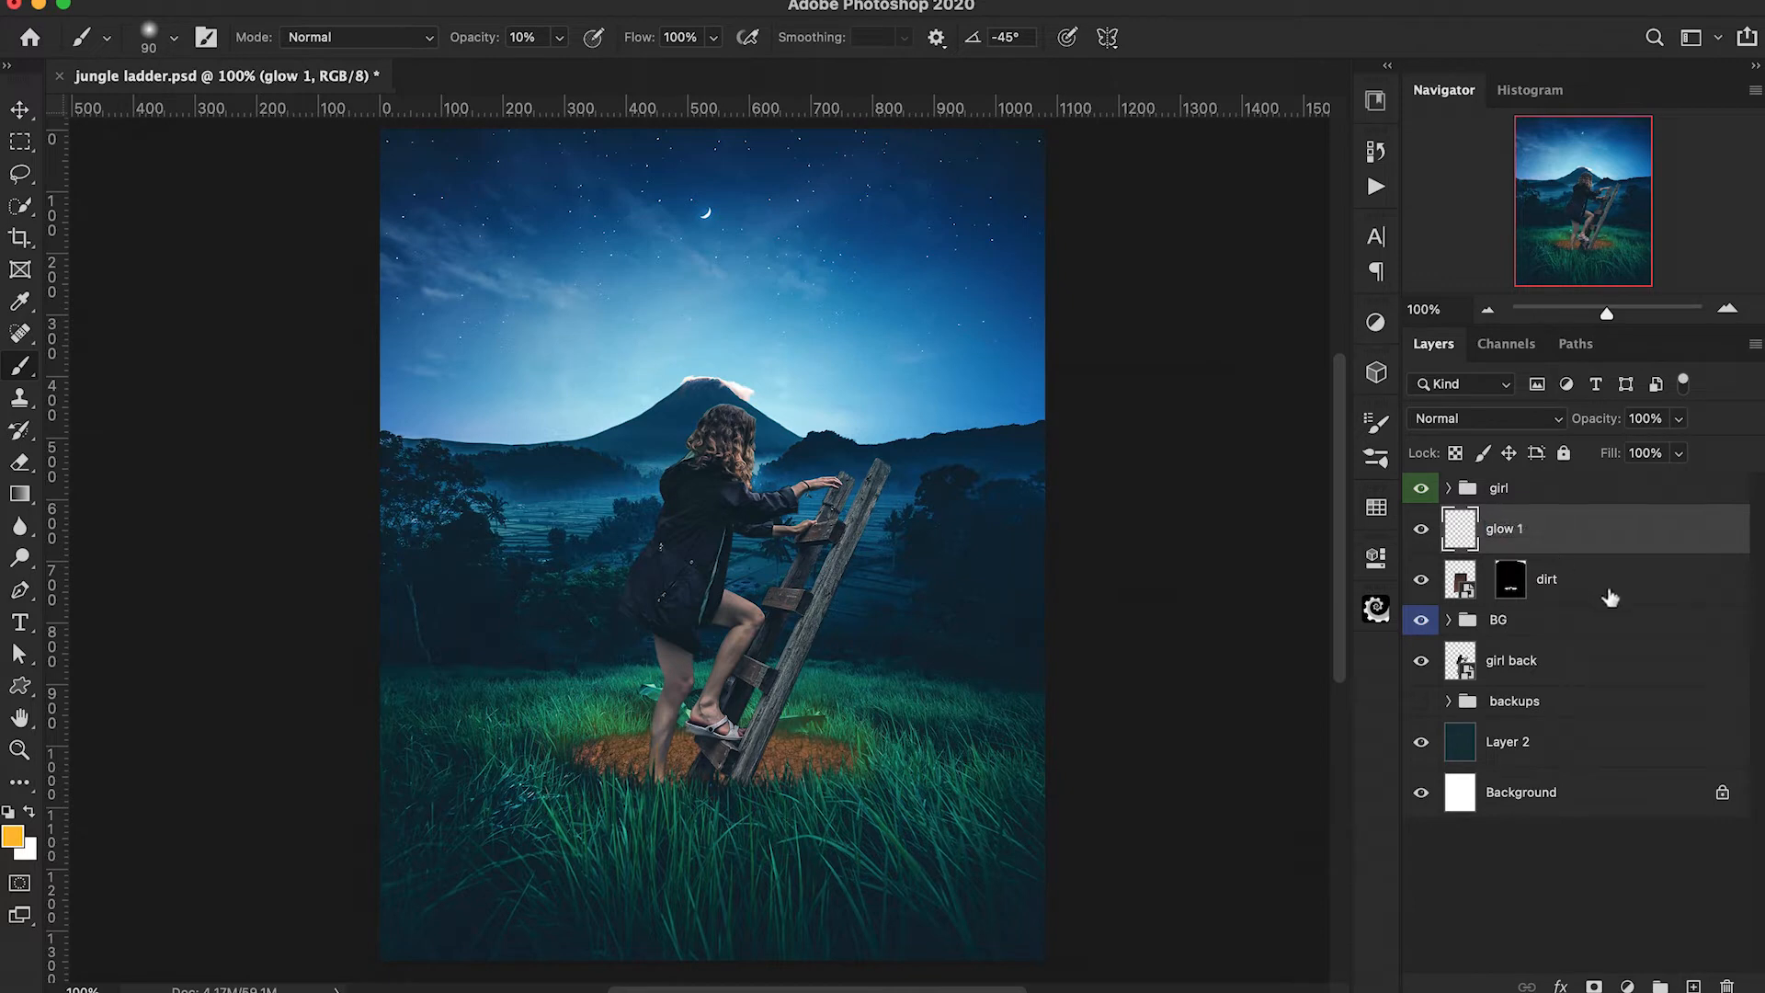
# Split glow 1's Blend If underlying-layer black slider to 0 / 79 and compare the image with and without the glow.
pyautogui.doubleClick(1640, 542)
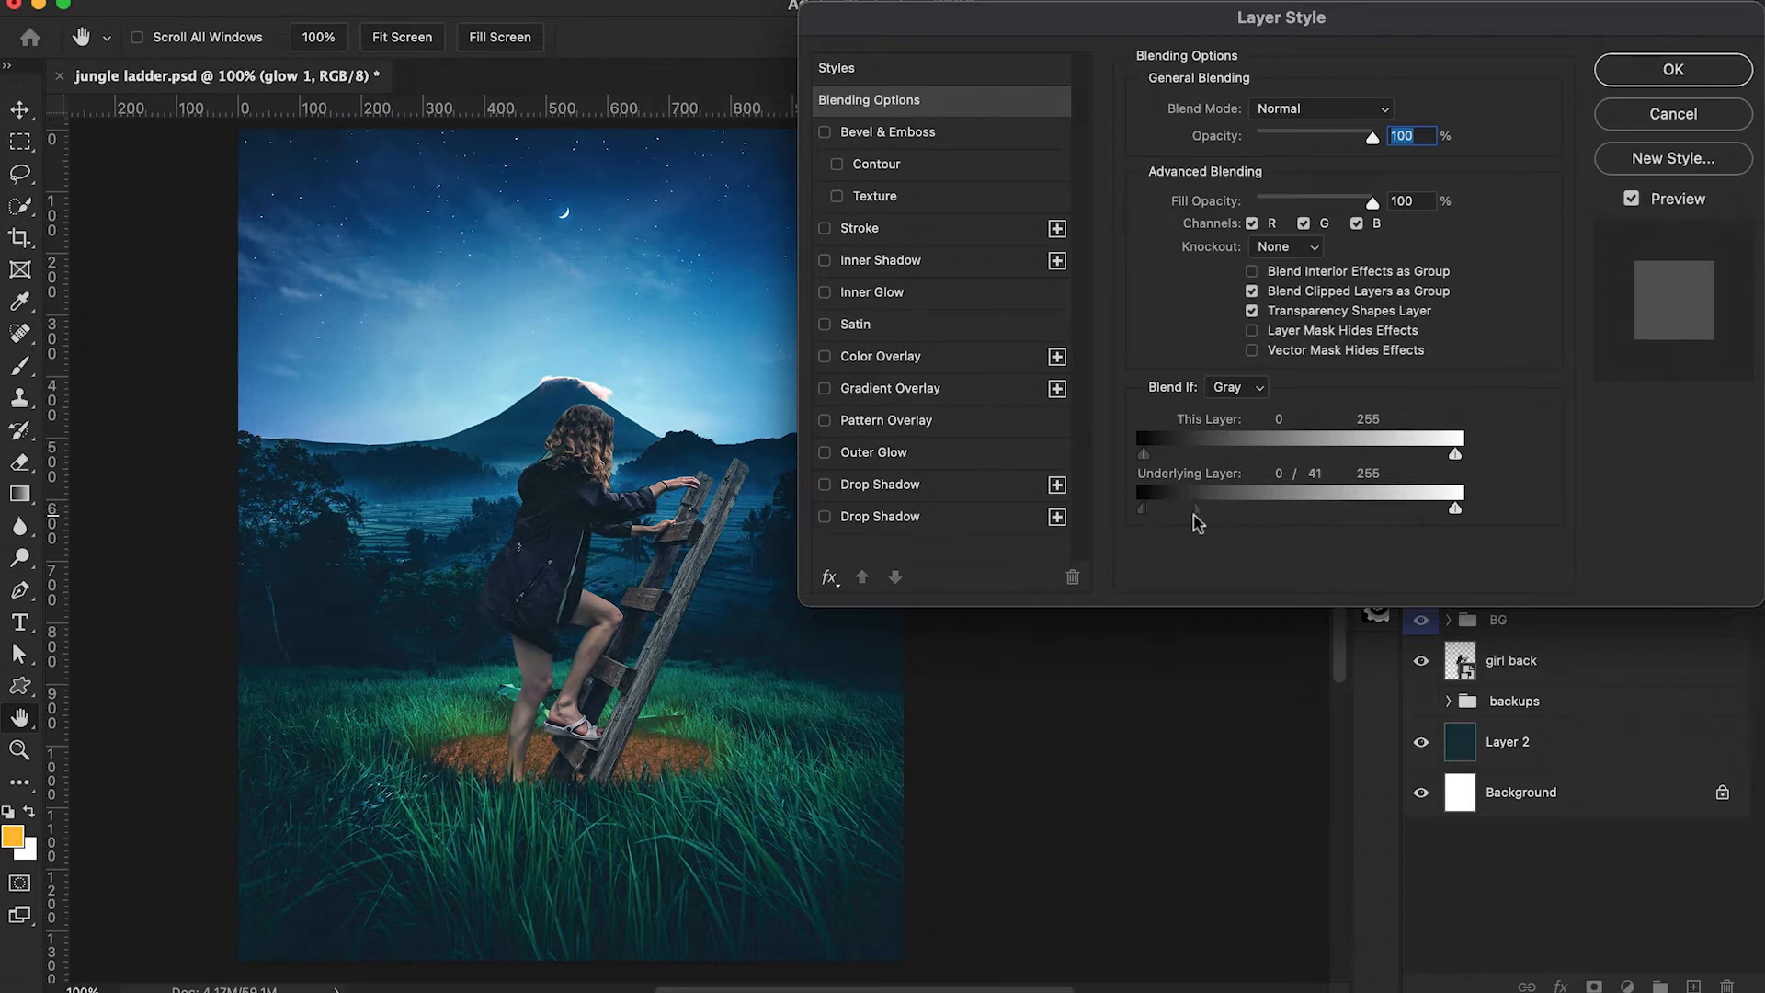
pyautogui.moveTo(1194, 516); pyautogui.dragTo(1225, 516)
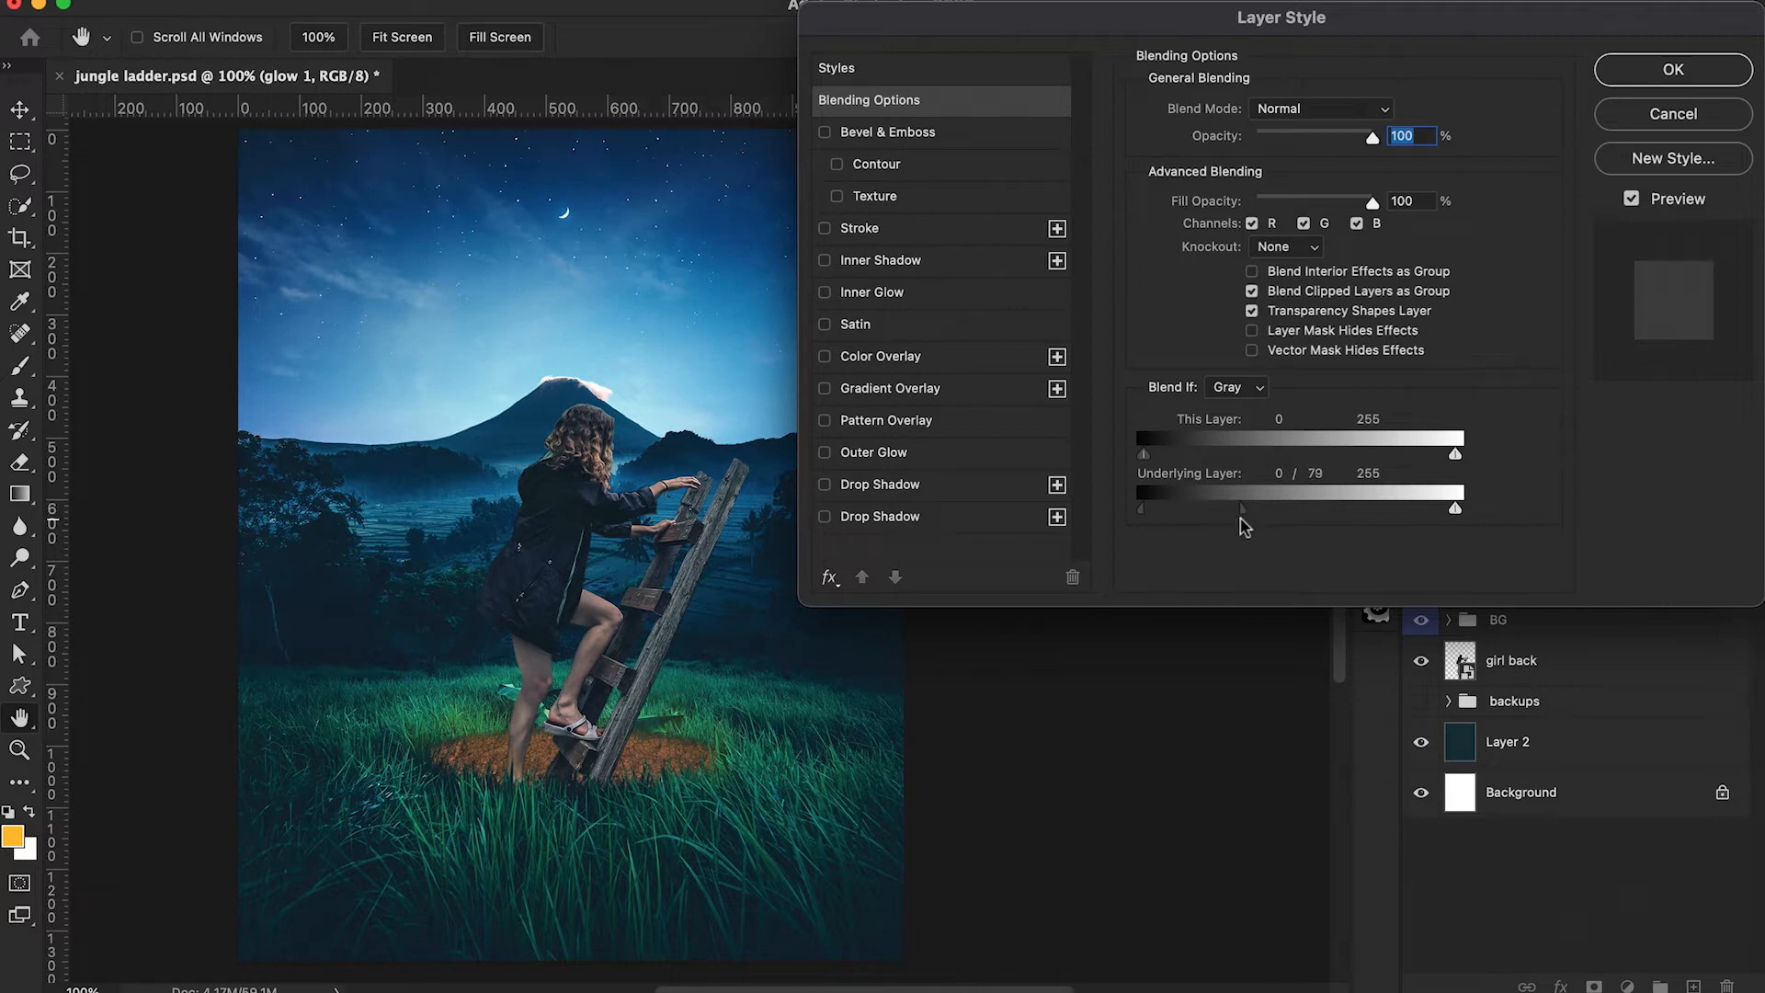
pyautogui.click(1652, 71)
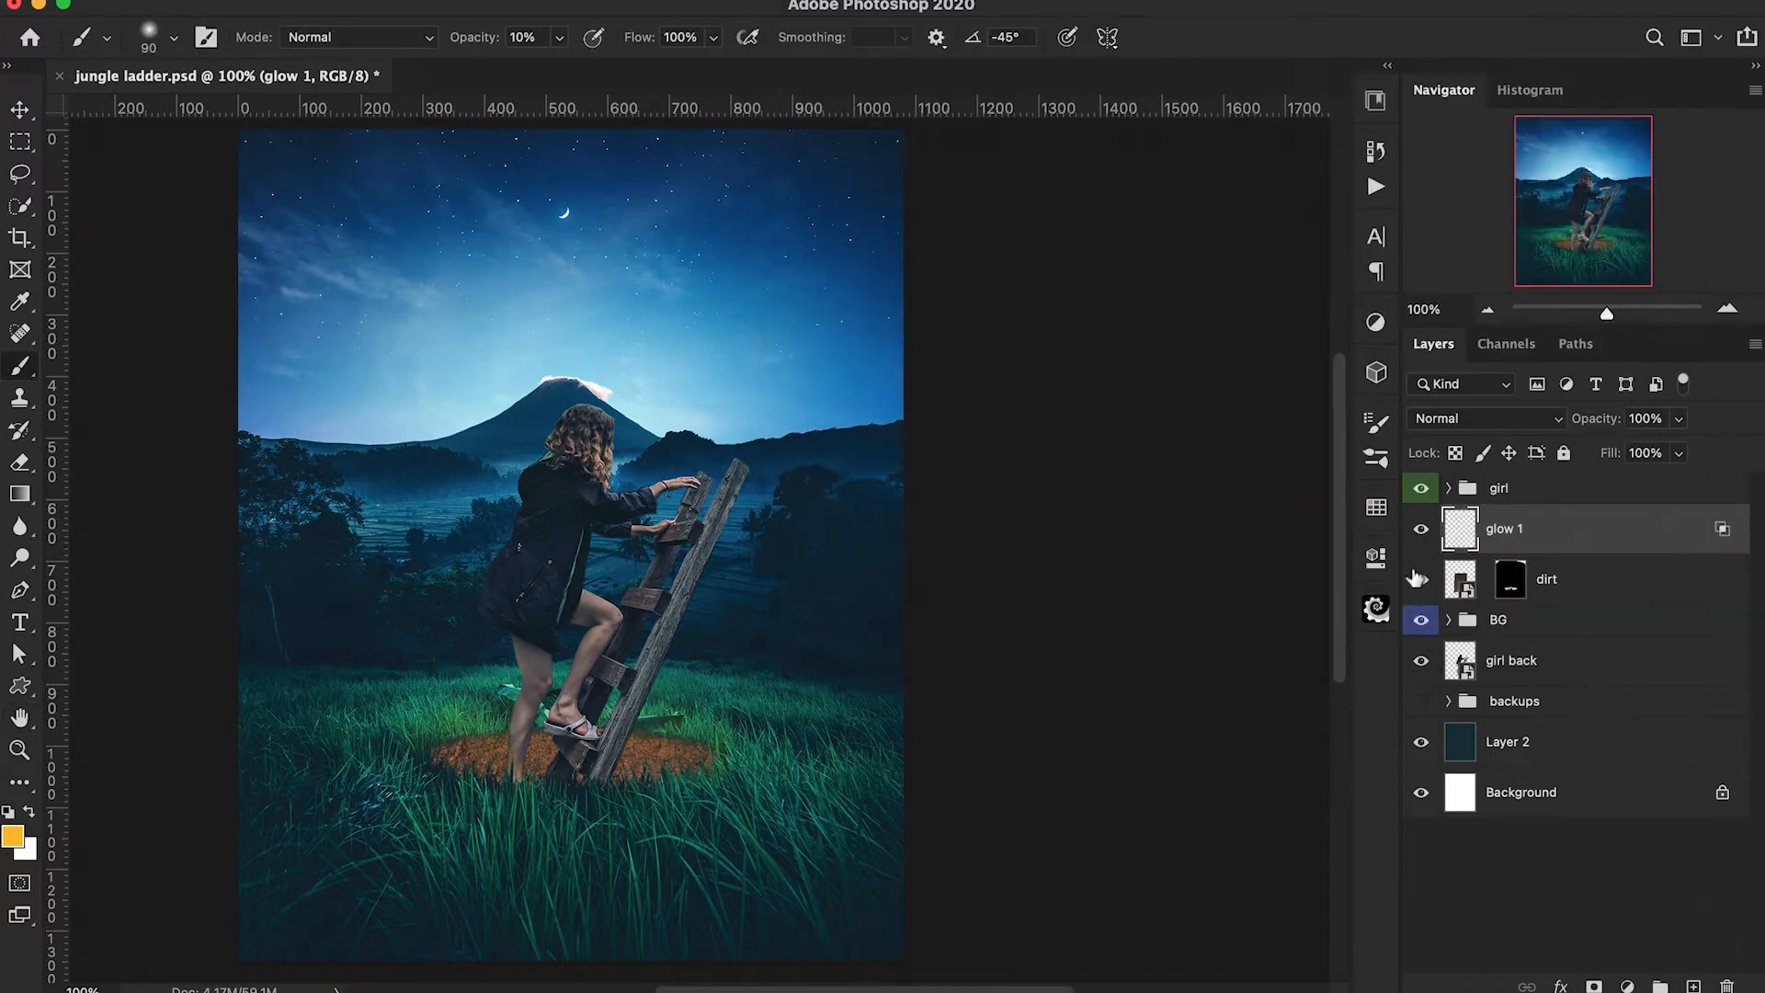
pyautogui.click(1423, 530)
pyautogui.click(1422, 531)
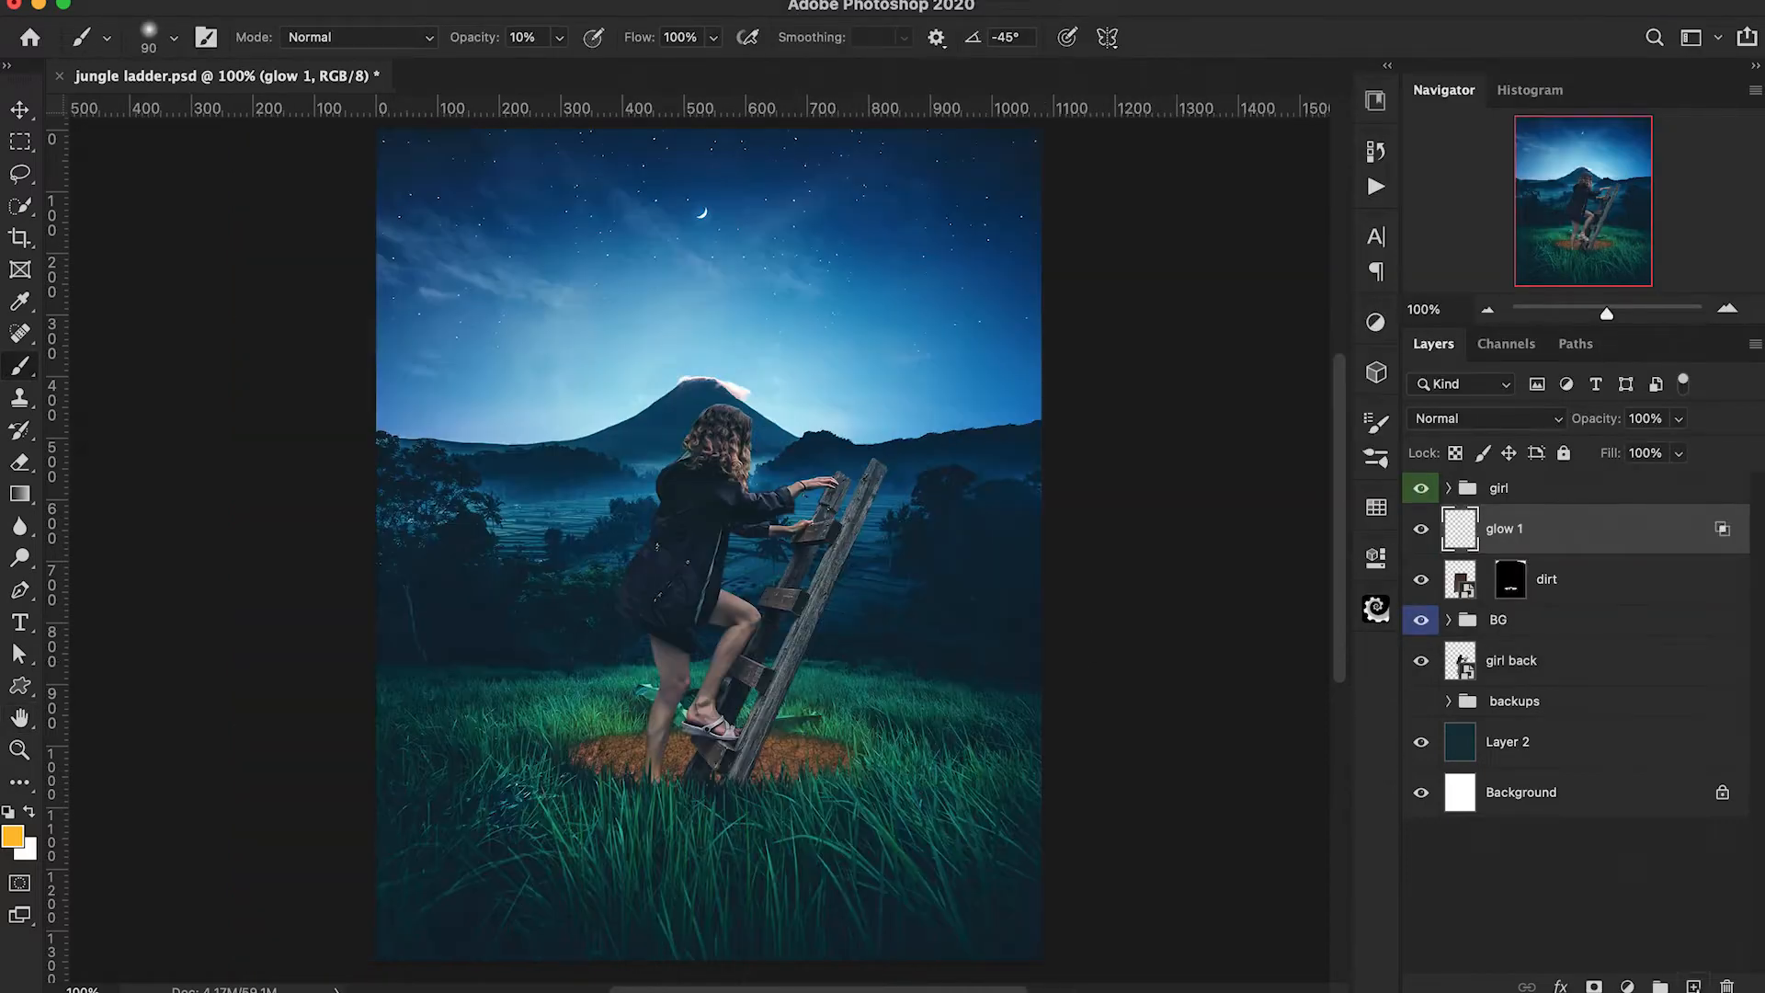
# Add a new layer below glow 1, clip it to the dirt layer and name it glow 2.
pyautogui.click(1693, 986)
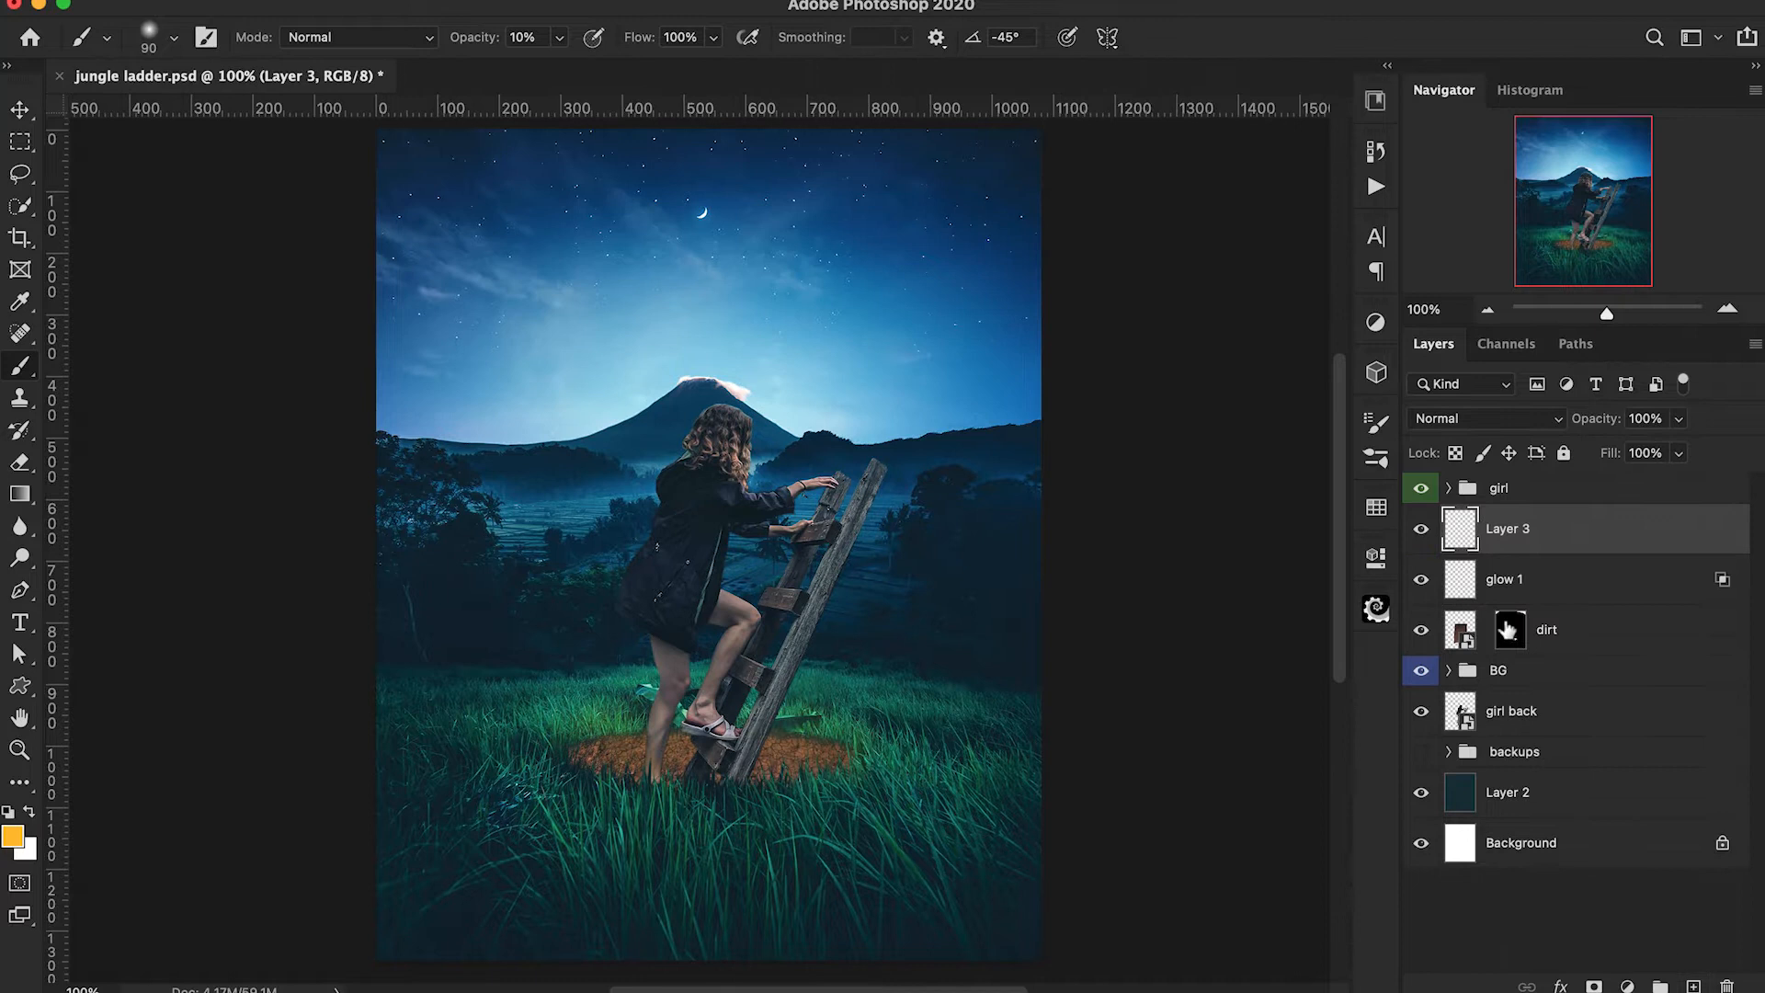
pyautogui.moveTo(1529, 544); pyautogui.dragTo(1482, 602)
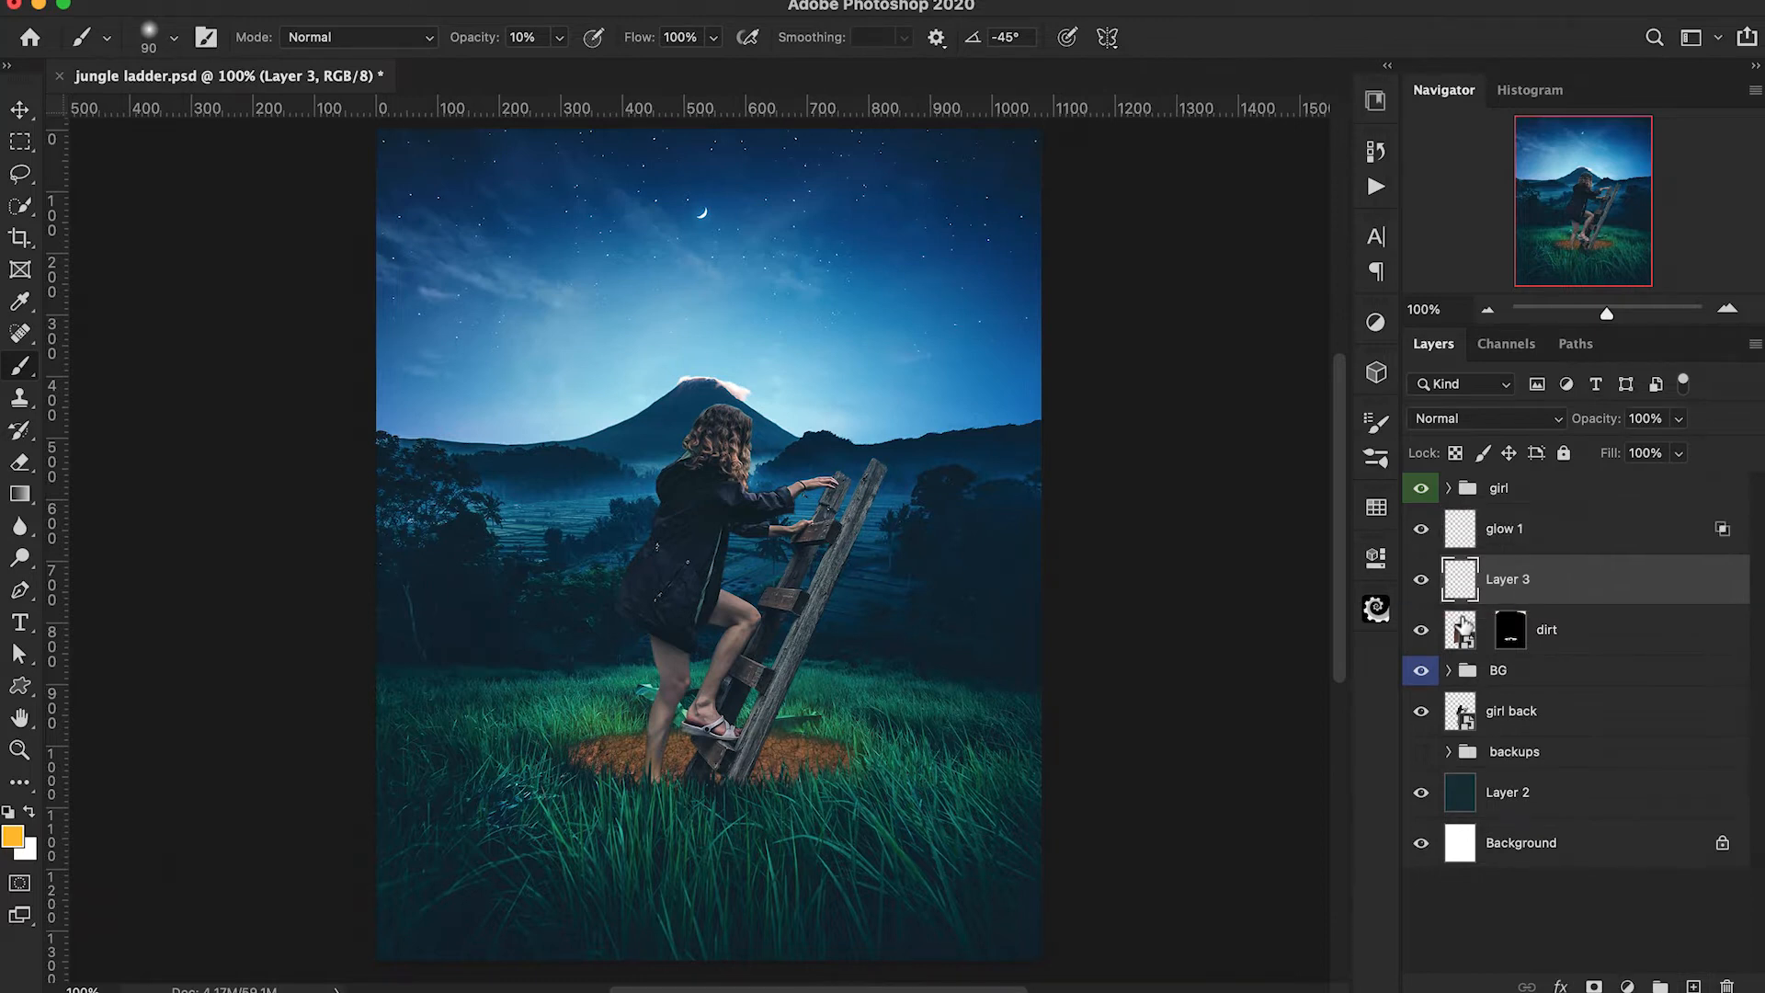
pyautogui.press('super+alt+g')
pyautogui.write('glow 2')
pyautogui.press('Return')
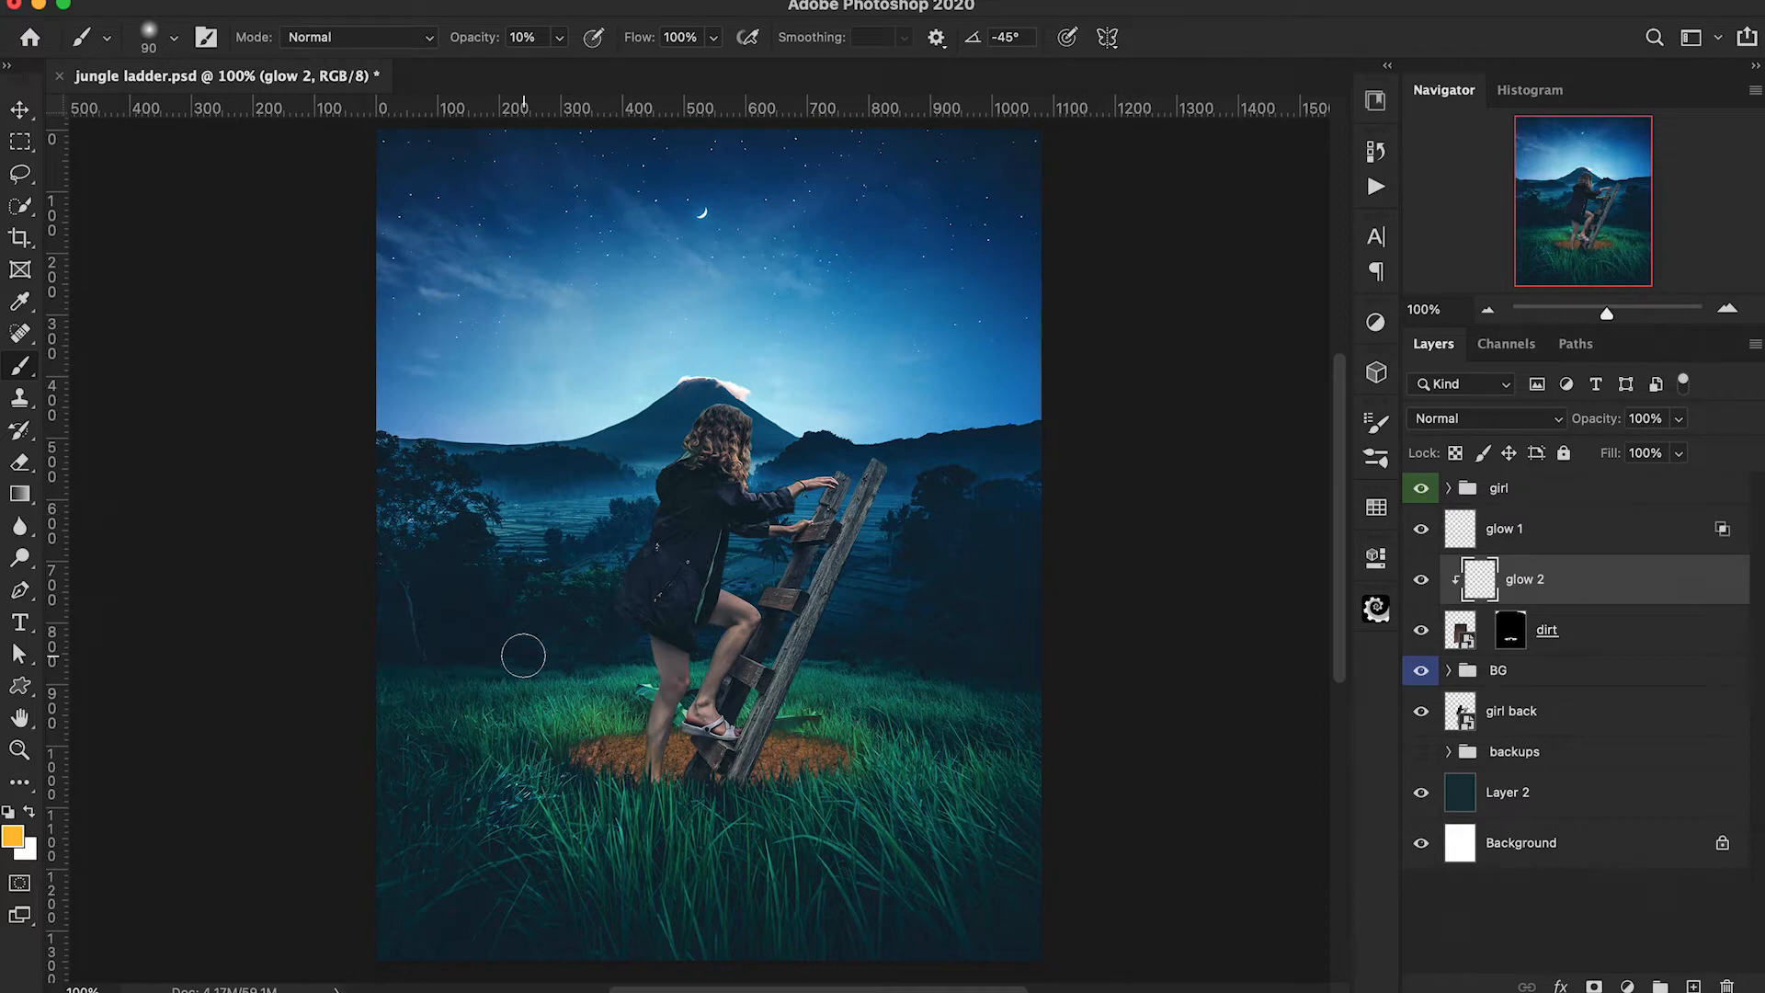
# Paint light yellow #ffe595 over the dirt on glow 2 with a 150 px brush at 10% opacity, and set the layer to Overlay.
pyautogui.click(12, 836)
pyautogui.moveTo(1230, 121); pyautogui.dragTo(1218, 37)
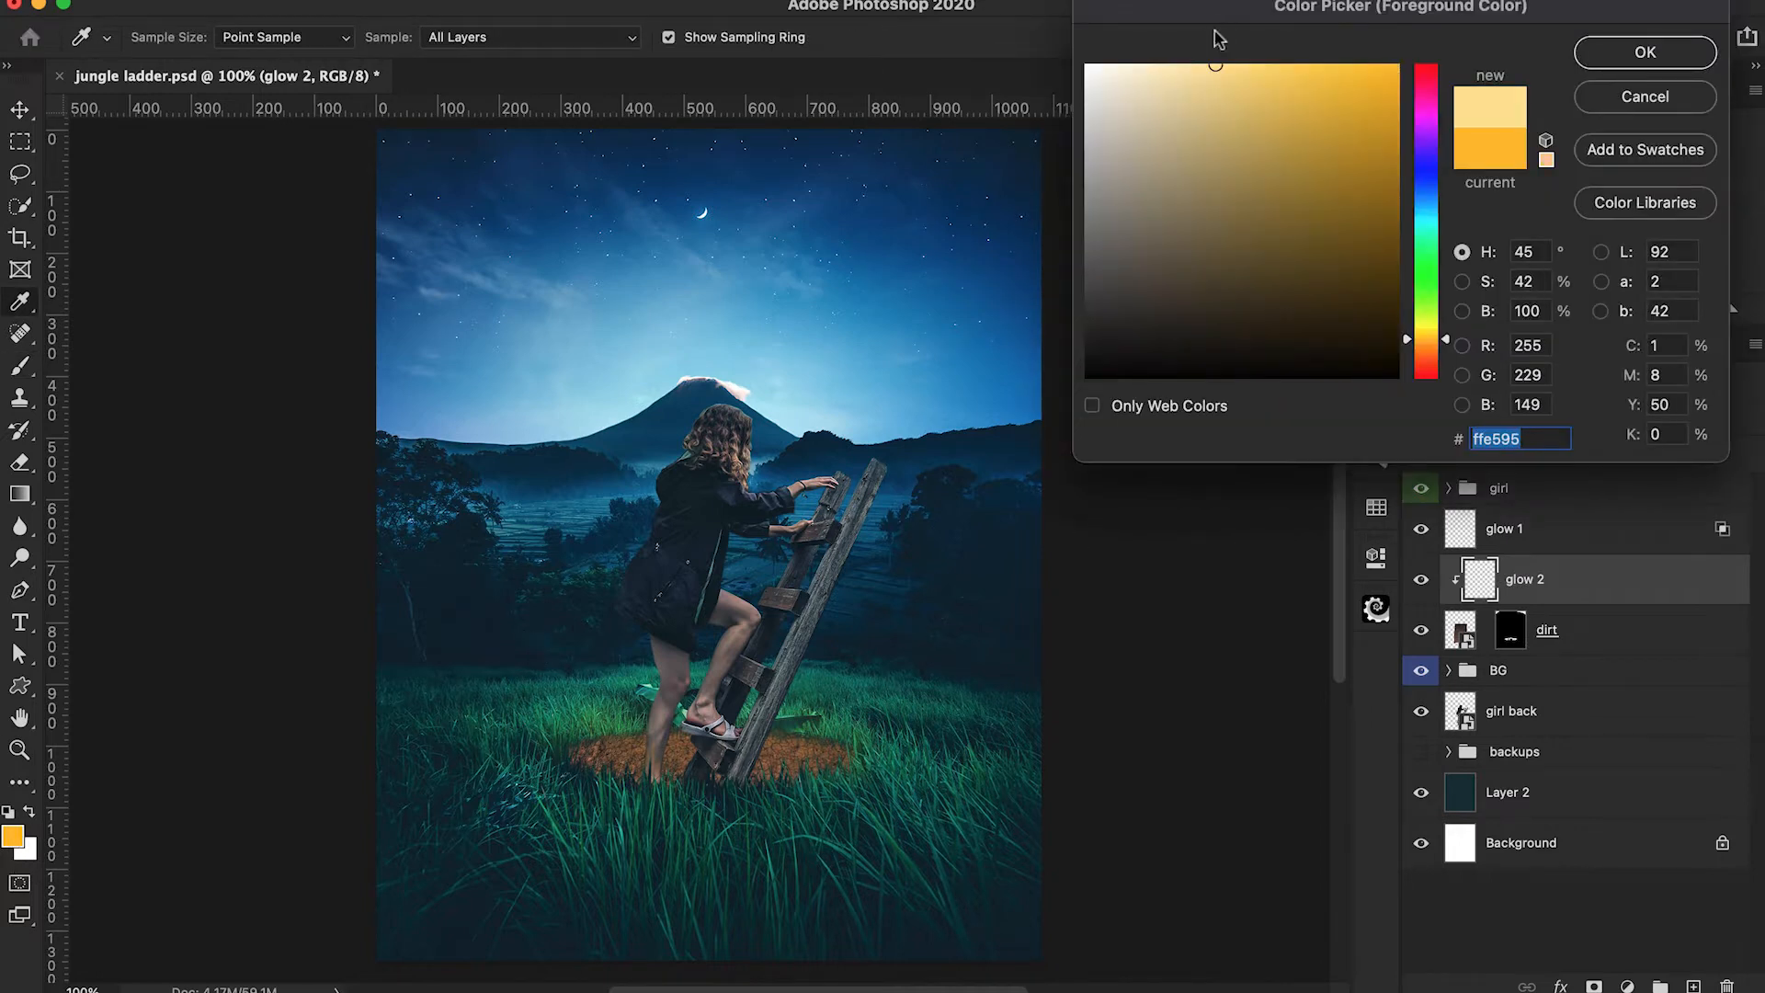
pyautogui.click(1633, 59)
pyautogui.press(']')
pyautogui.press(']')
pyautogui.press(']')
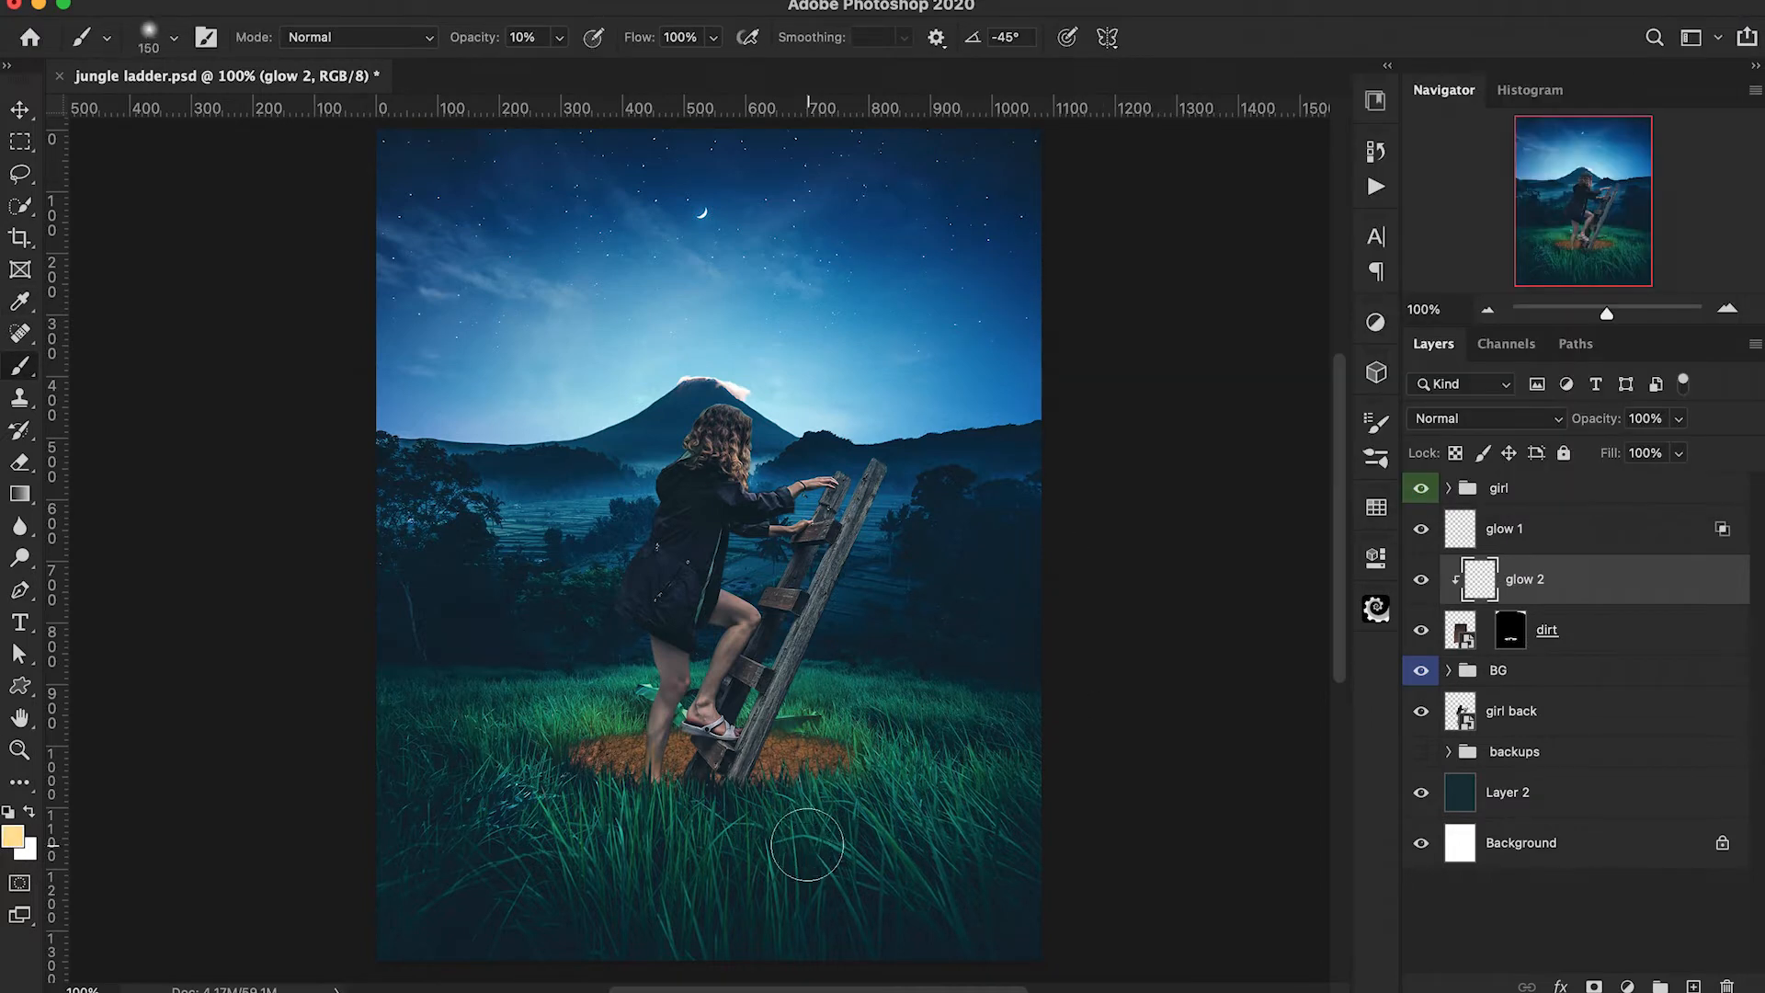
pyautogui.moveTo(778, 792)
pyautogui.mouseDown()
pyautogui.moveTo(648, 801)
pyautogui.moveTo(785, 790)
pyautogui.mouseUp()
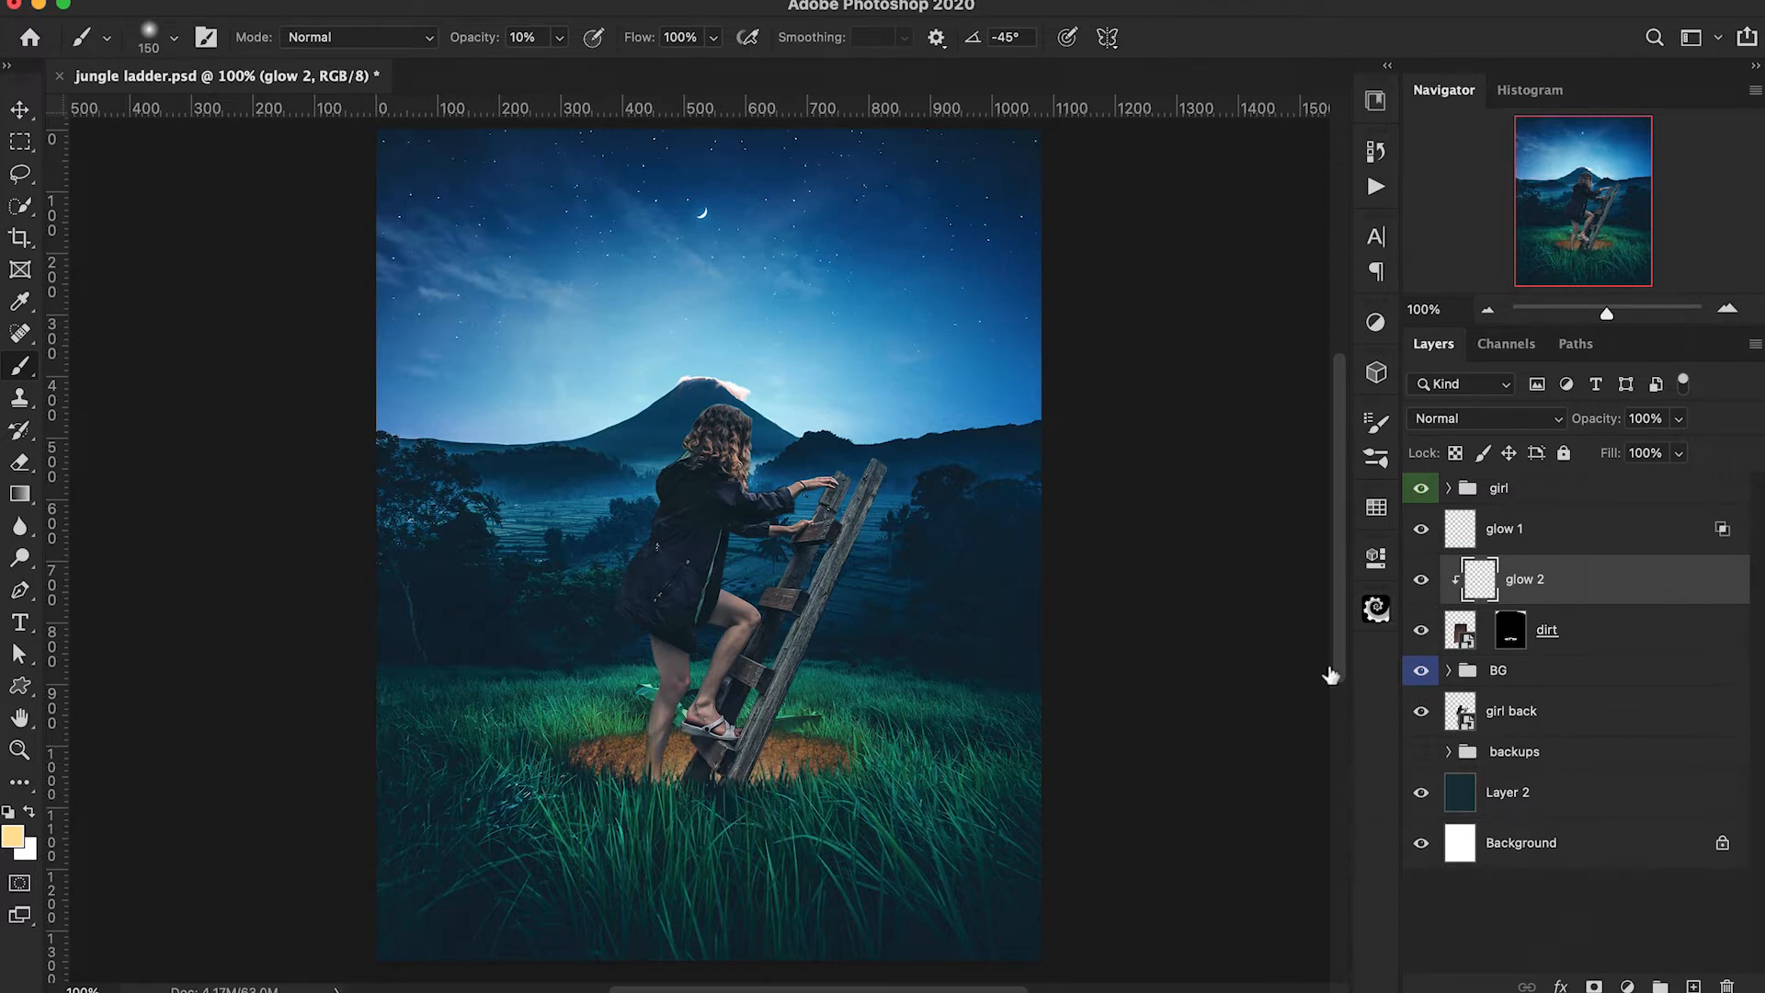
pyautogui.click(1465, 421)
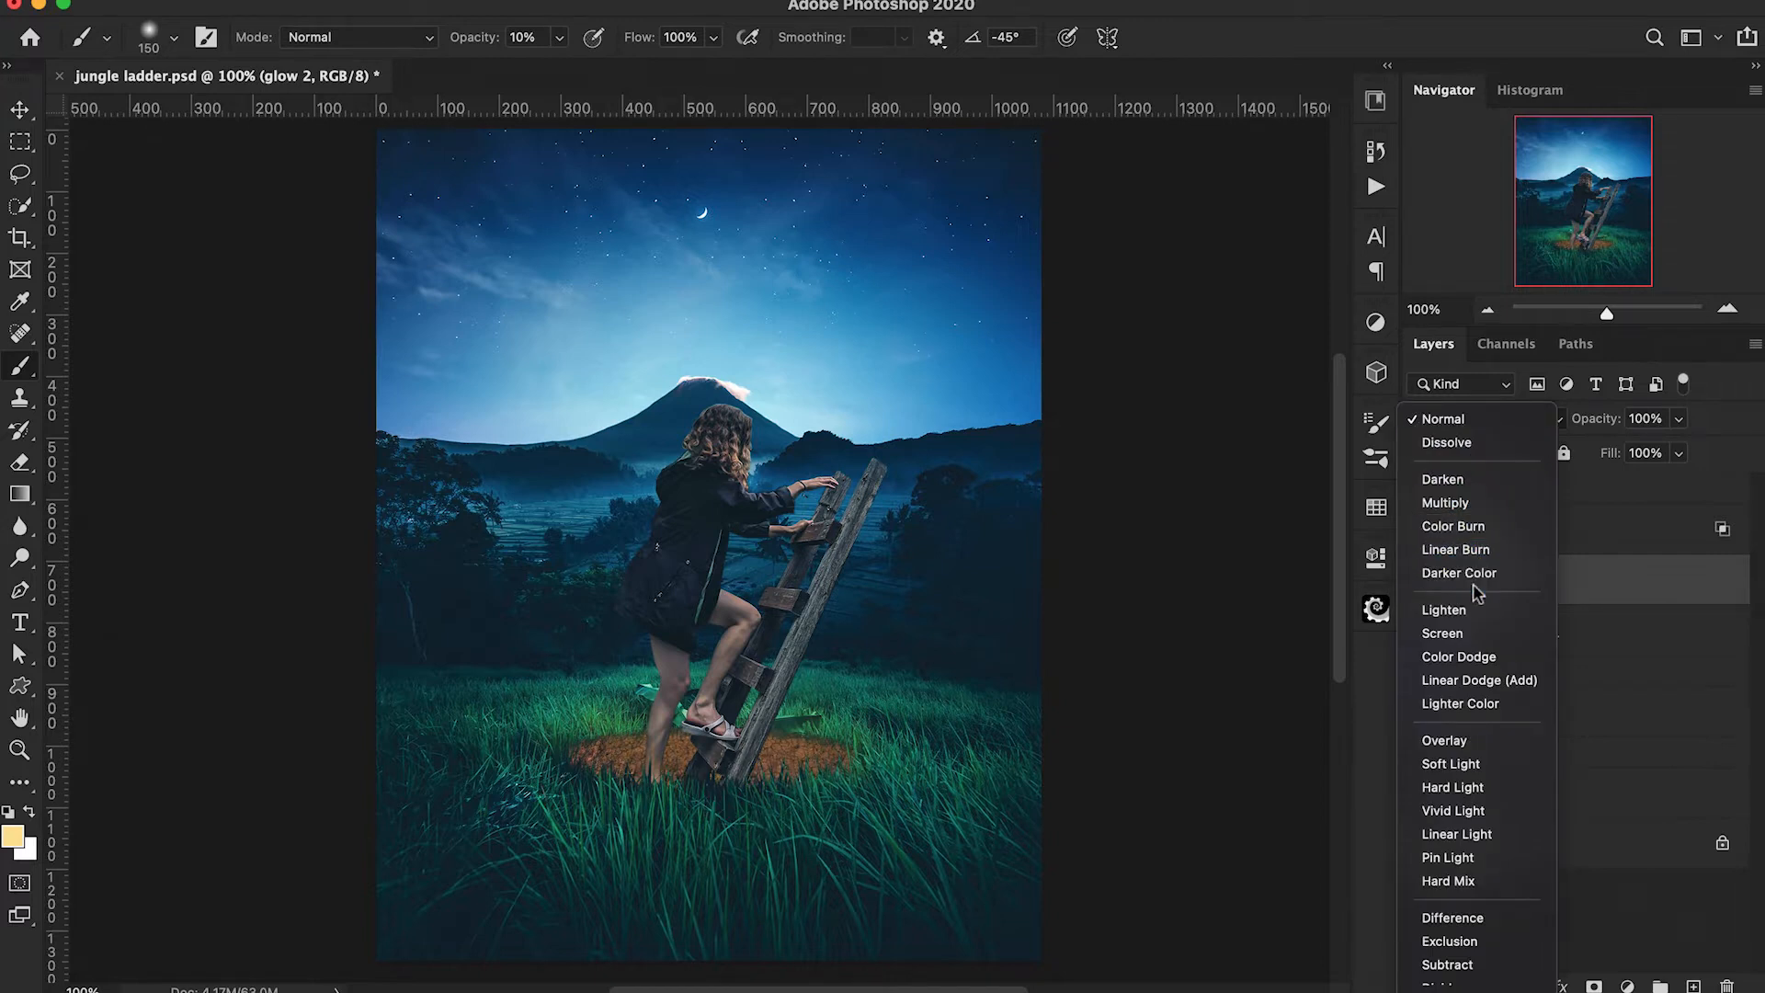
pyautogui.click(1491, 750)
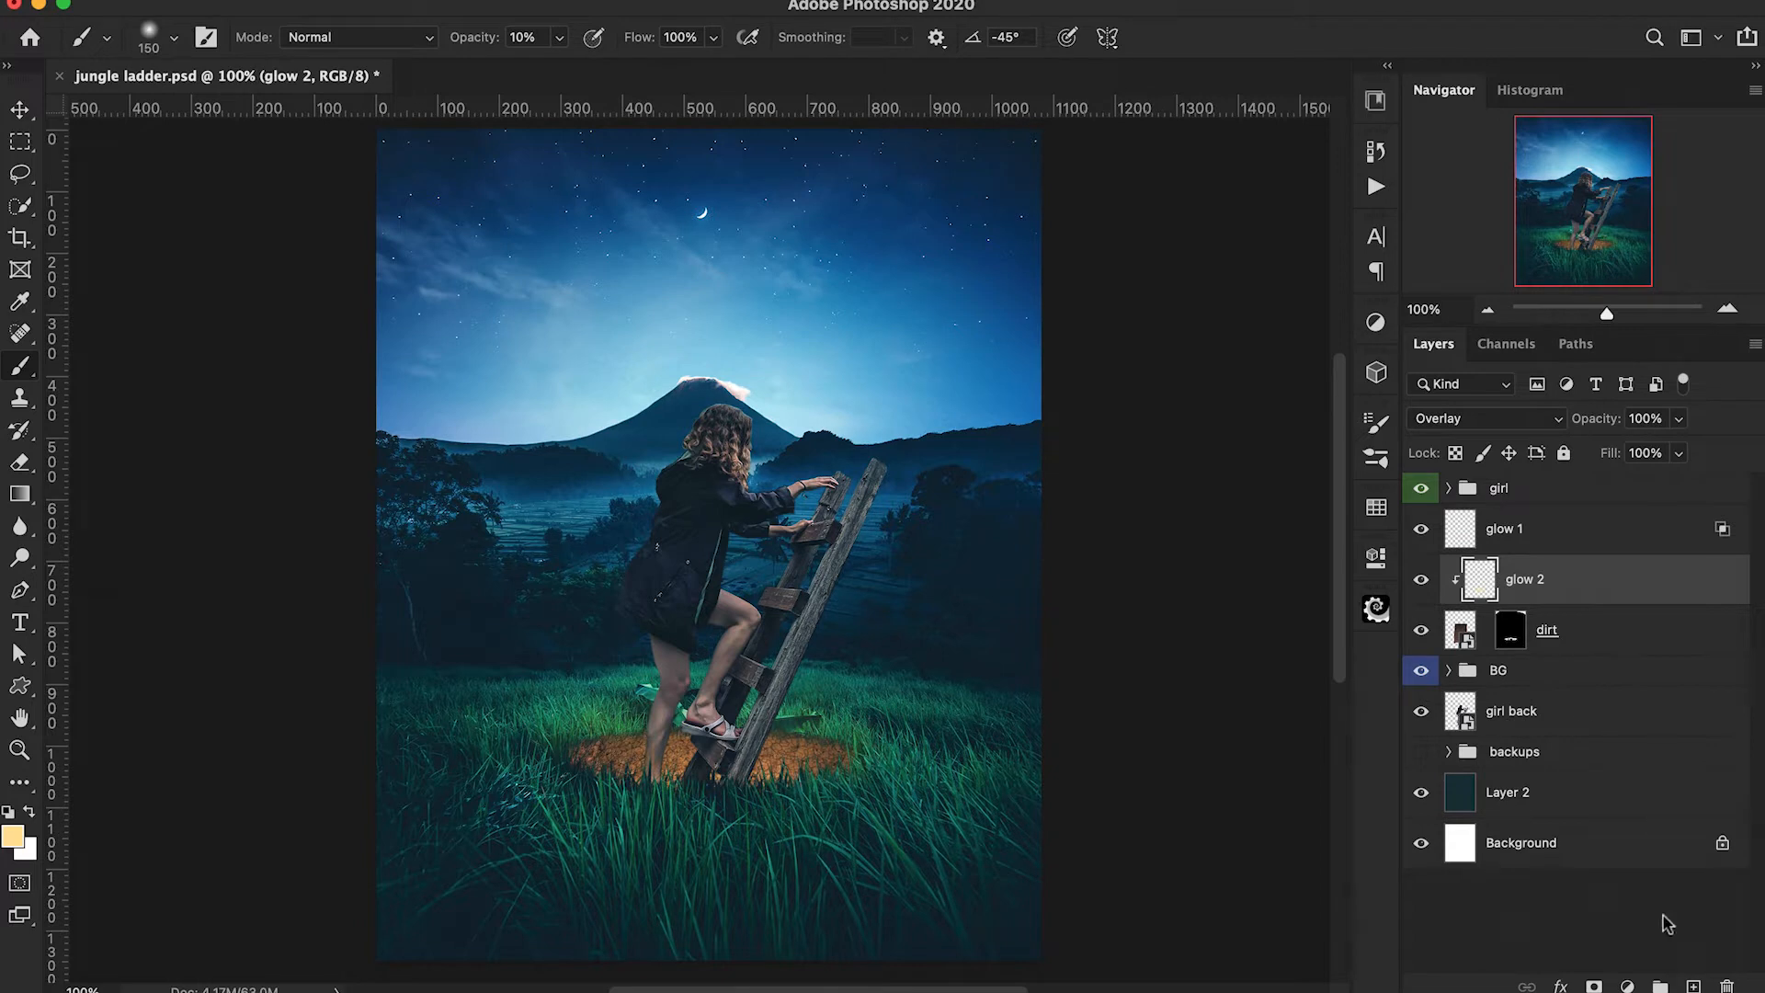
# Add a new layer clipped to the dirt above the Overlay glow, naming the new layer glow 2 and the Overlay one glow 3.
pyautogui.click(1694, 986)
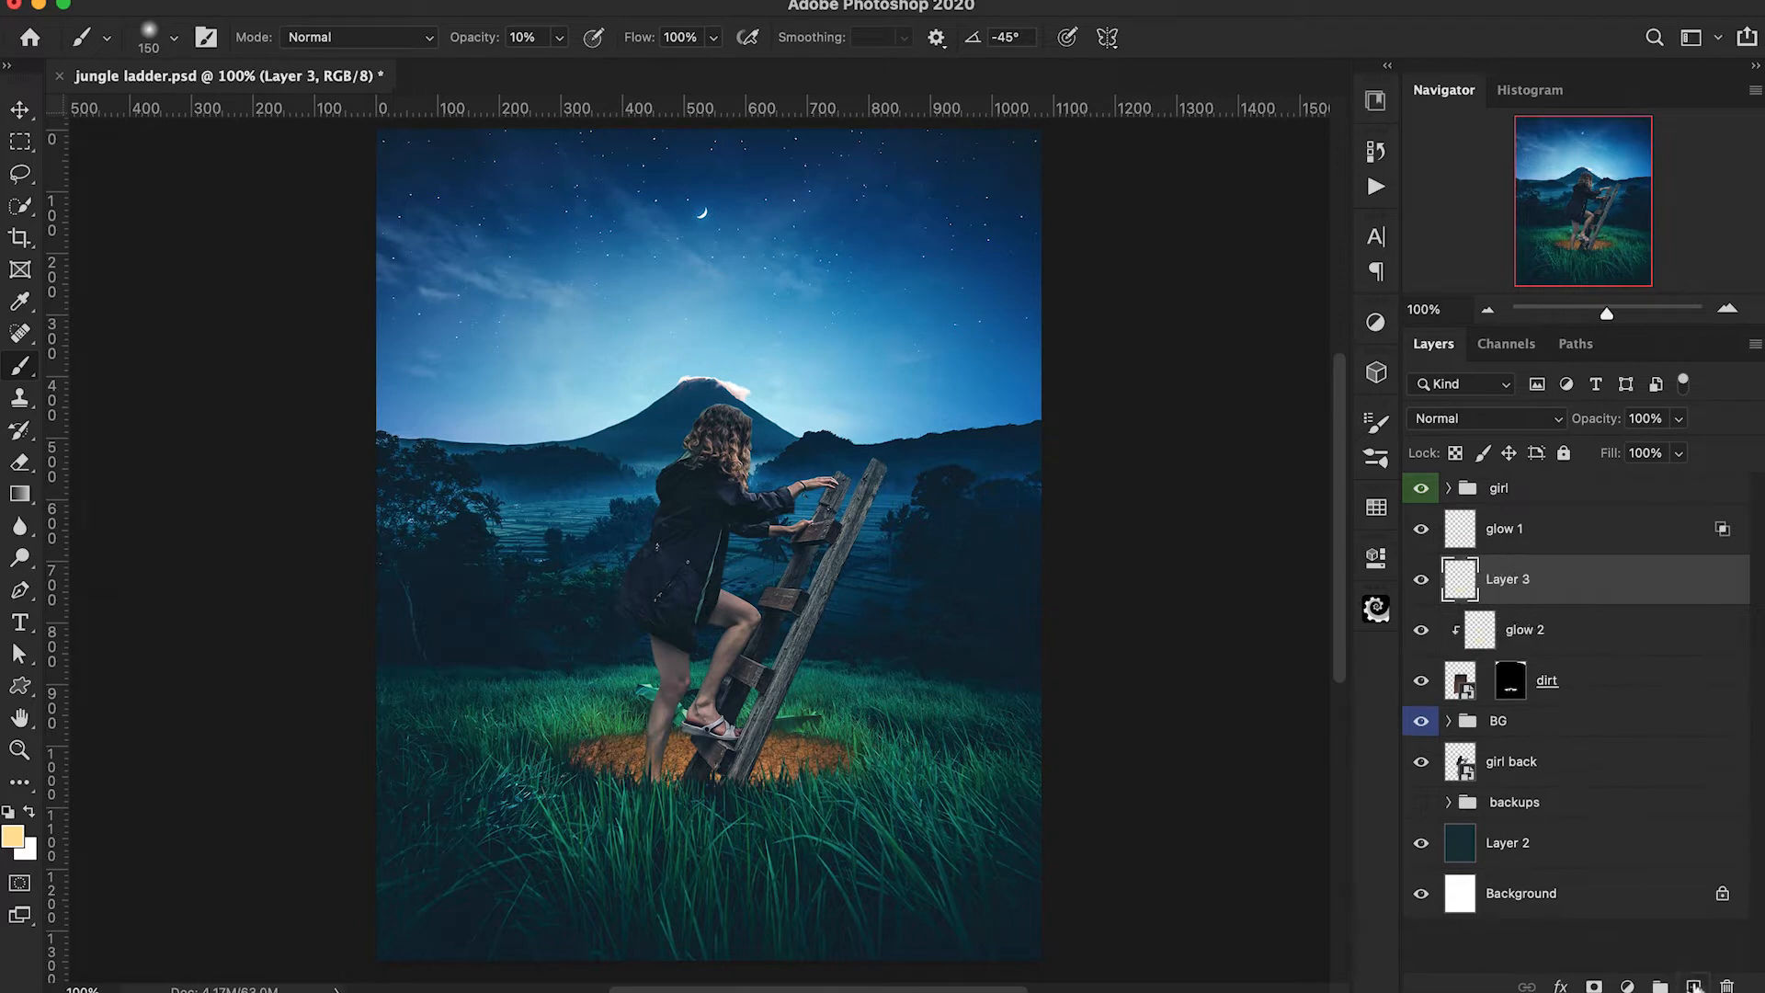
pyautogui.keyDown('alt'); pyautogui.click(1461, 602); pyautogui.keyUp('alt')
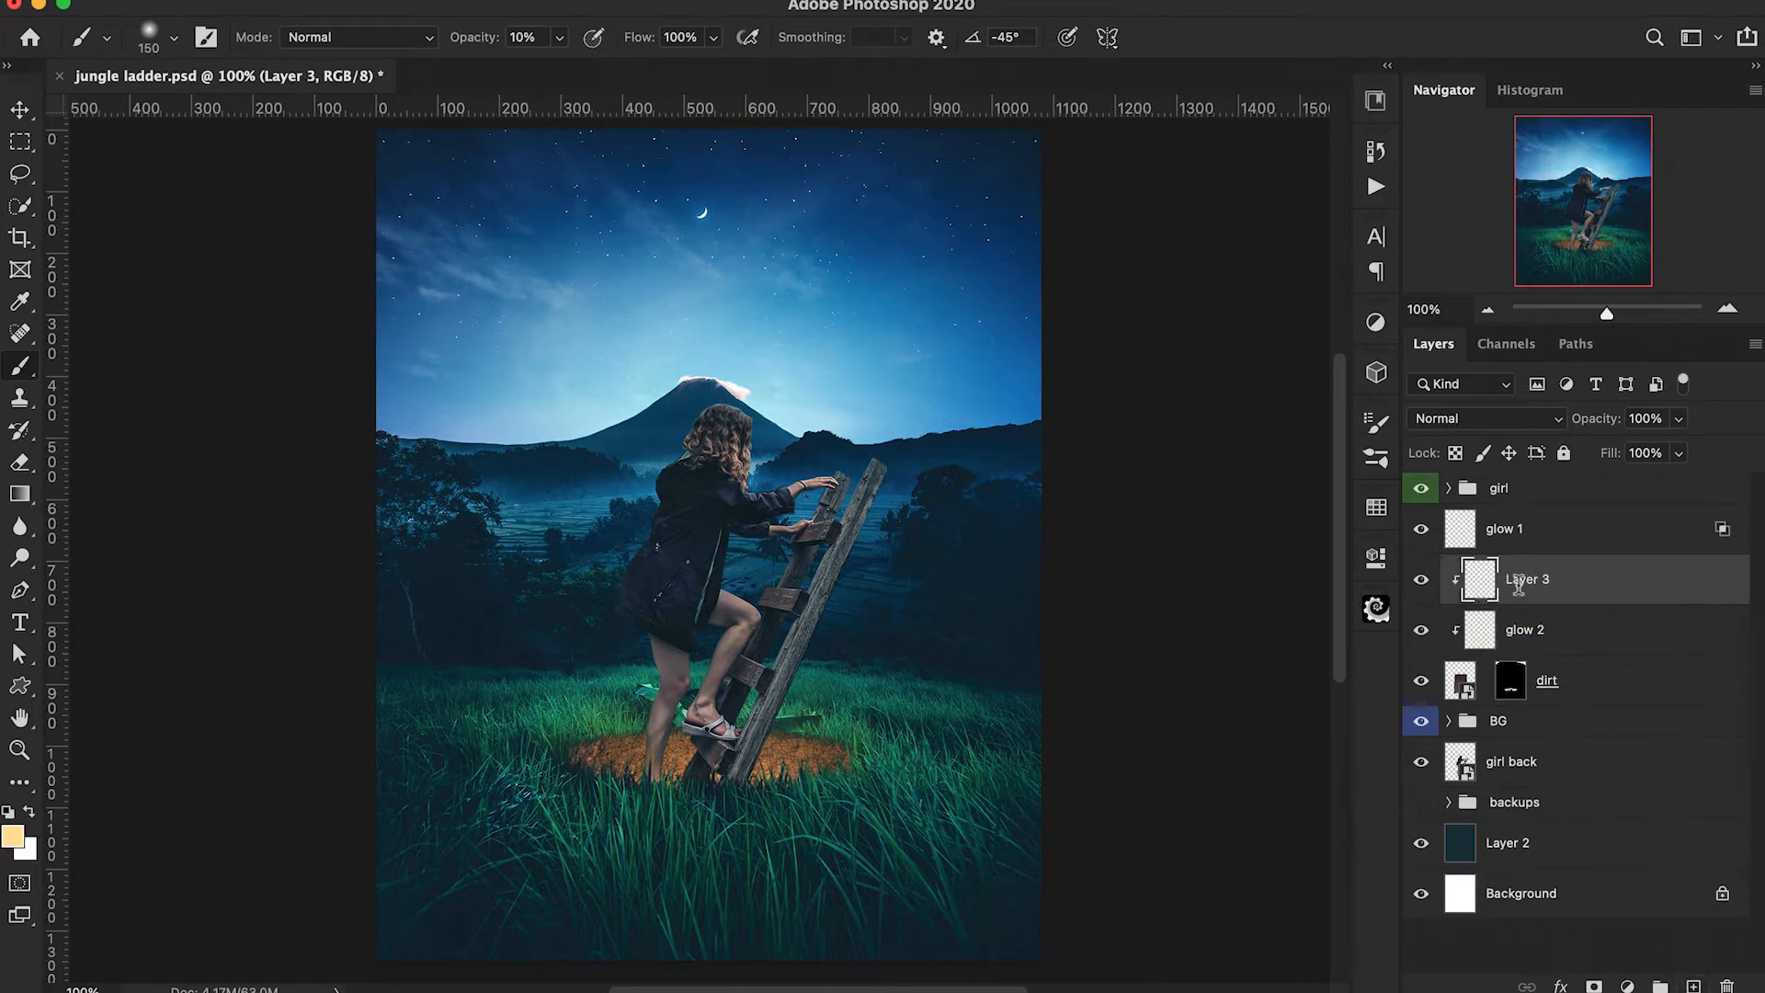
pyautogui.write('glow')
pyautogui.press('Return')
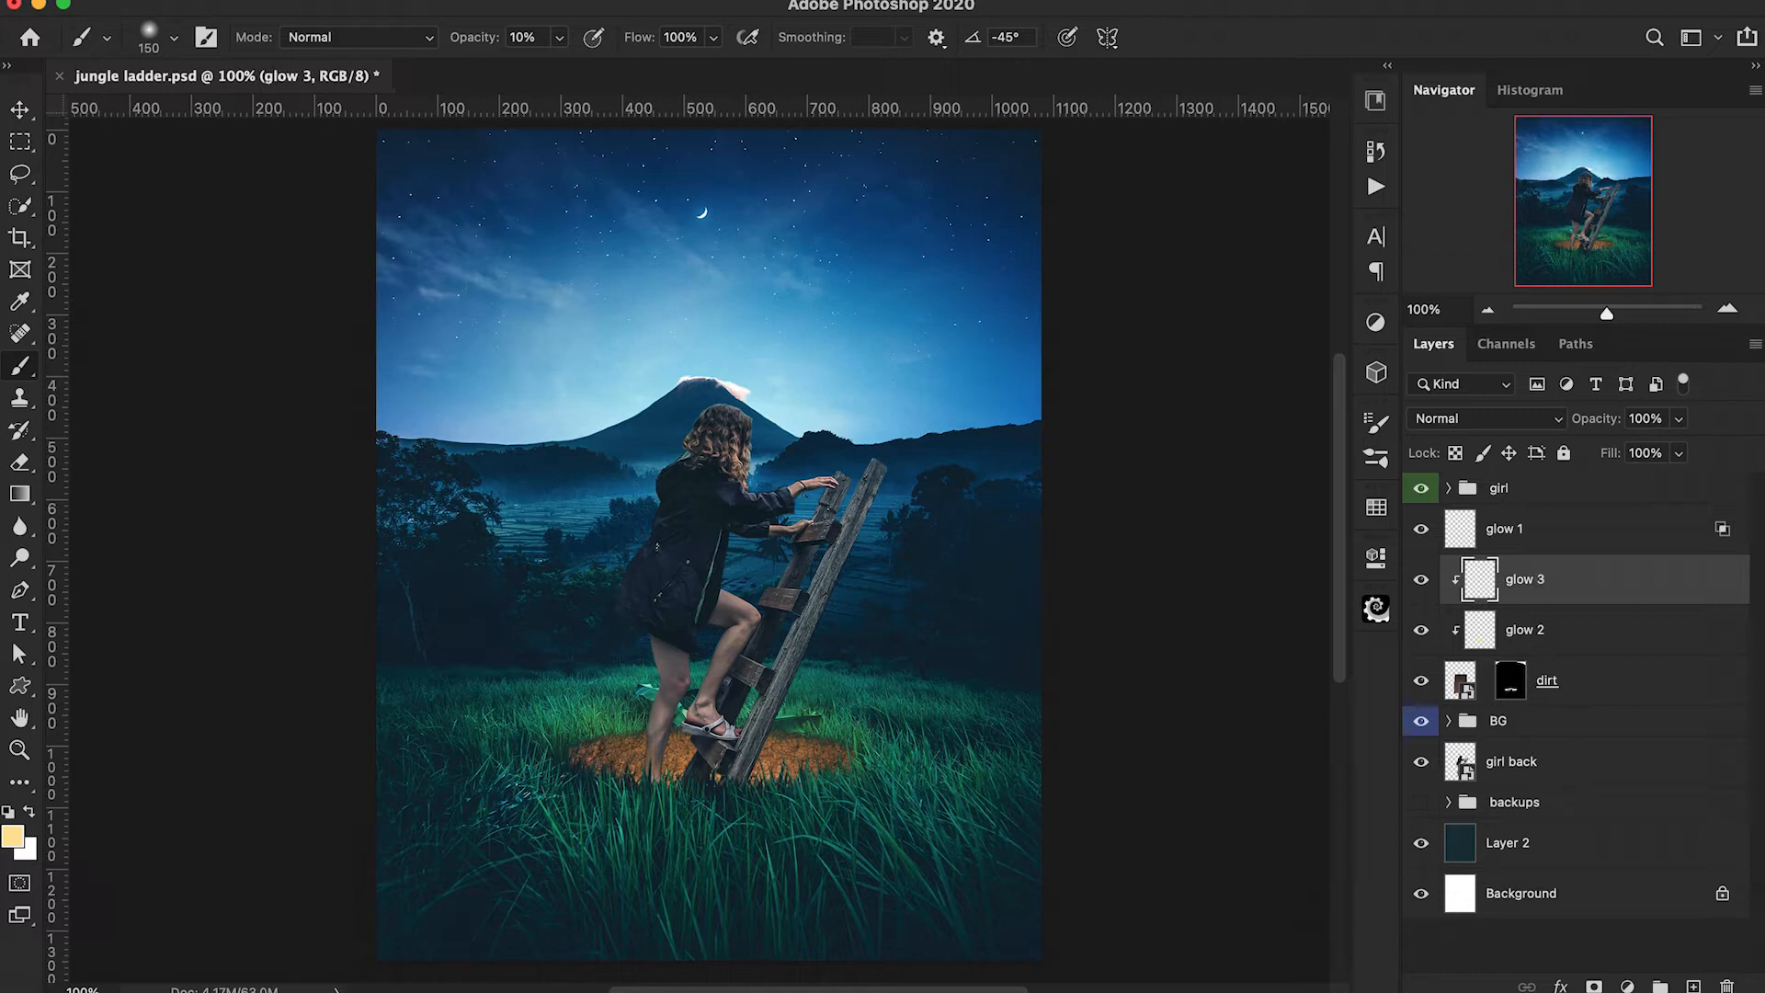
pyautogui.doubleClick(1538, 581)
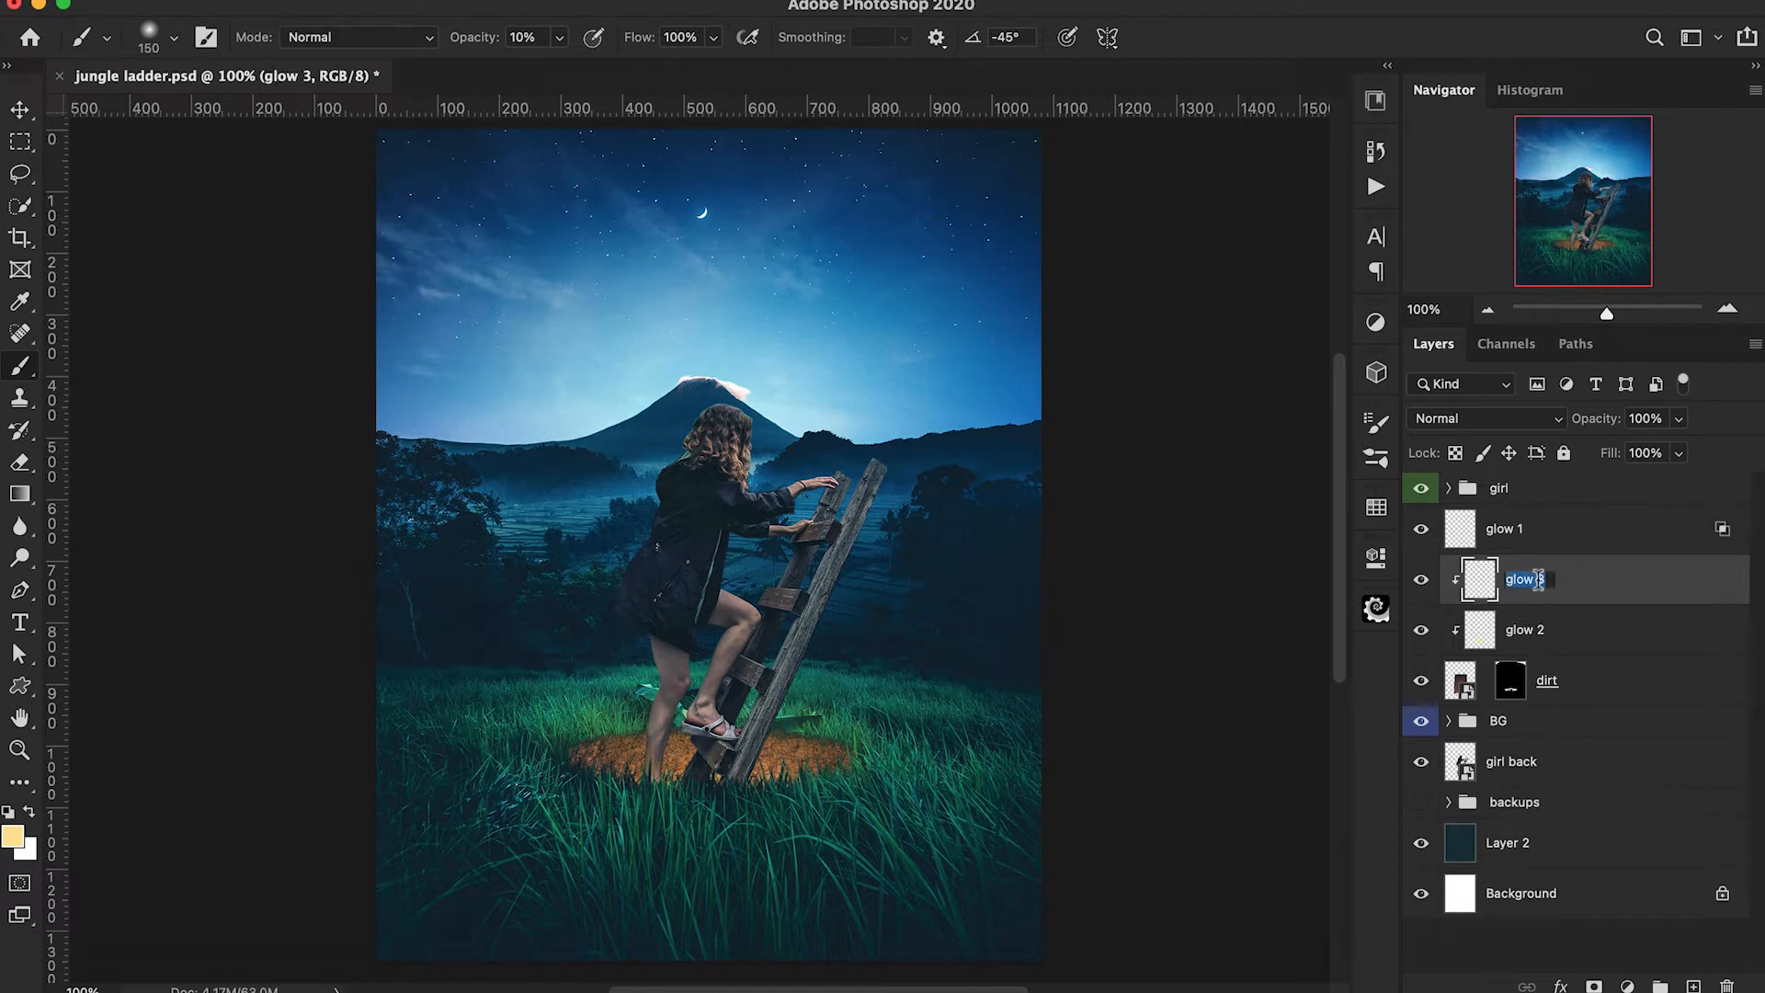
pyautogui.doubleClick(1528, 629)
pyautogui.write('3')
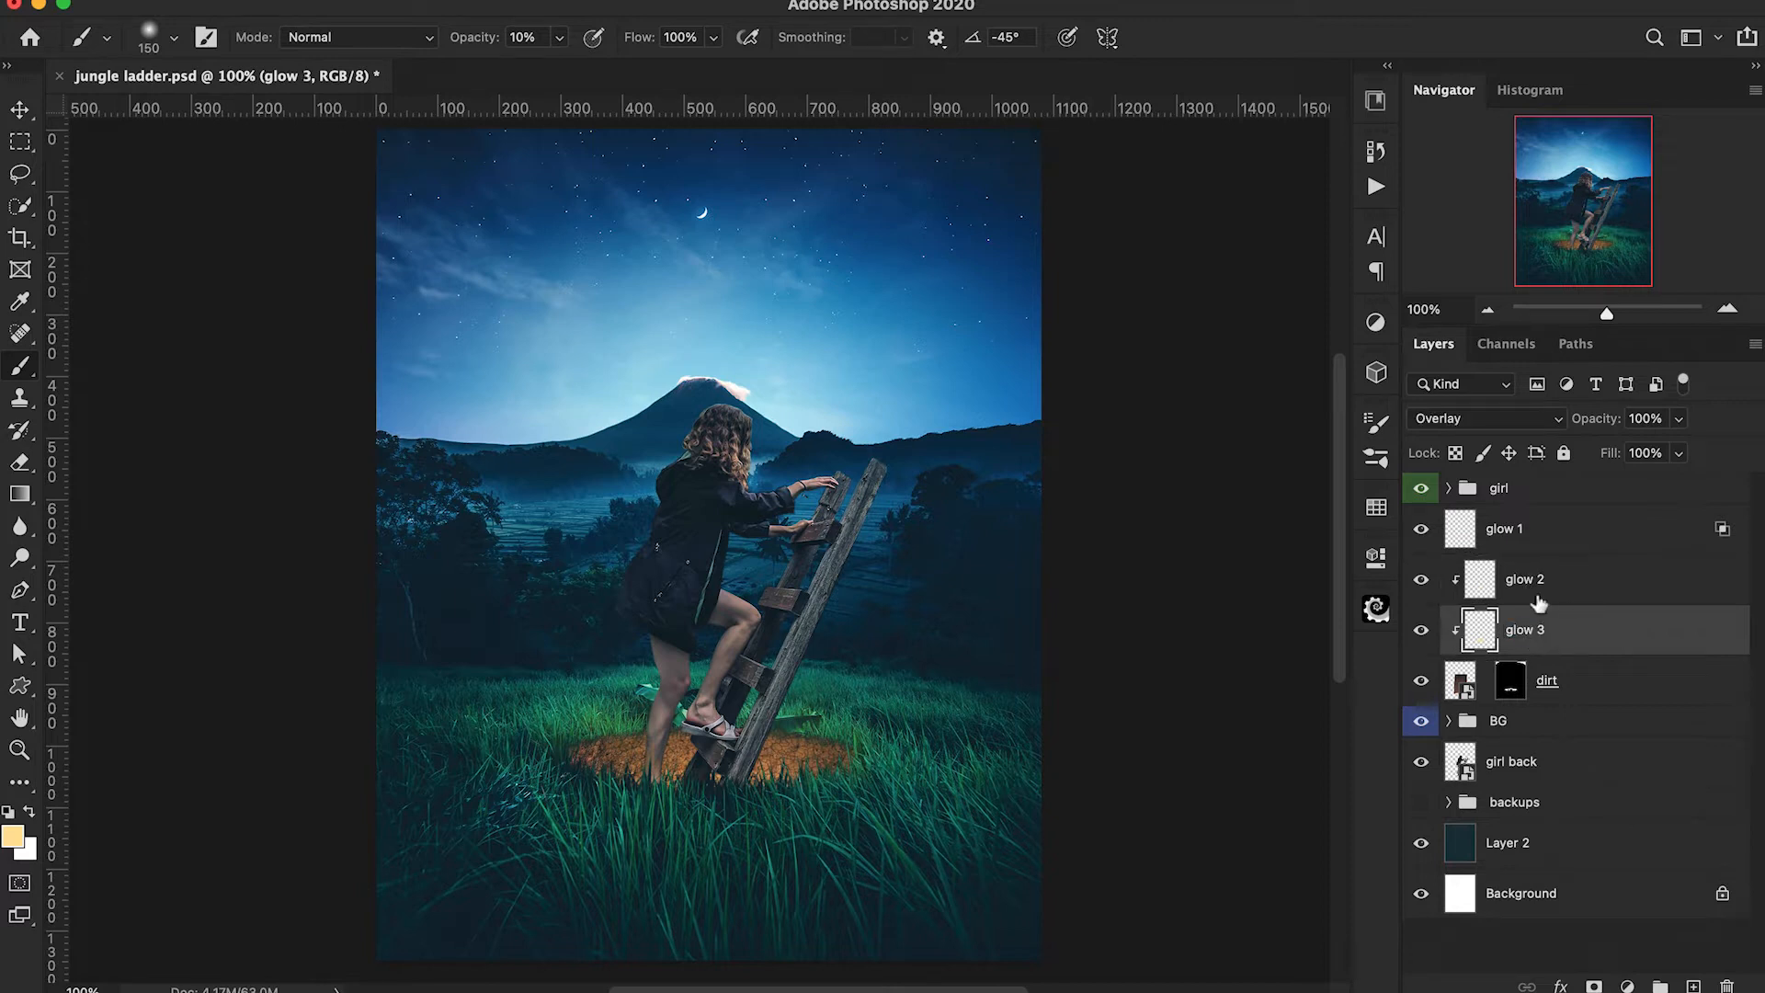
# Pick a more saturated yellow and paint over the front of the dirt on glow 2 with the 150 px brush at 10% opacity.
pyautogui.click(1482, 585)
pyautogui.click(12, 835)
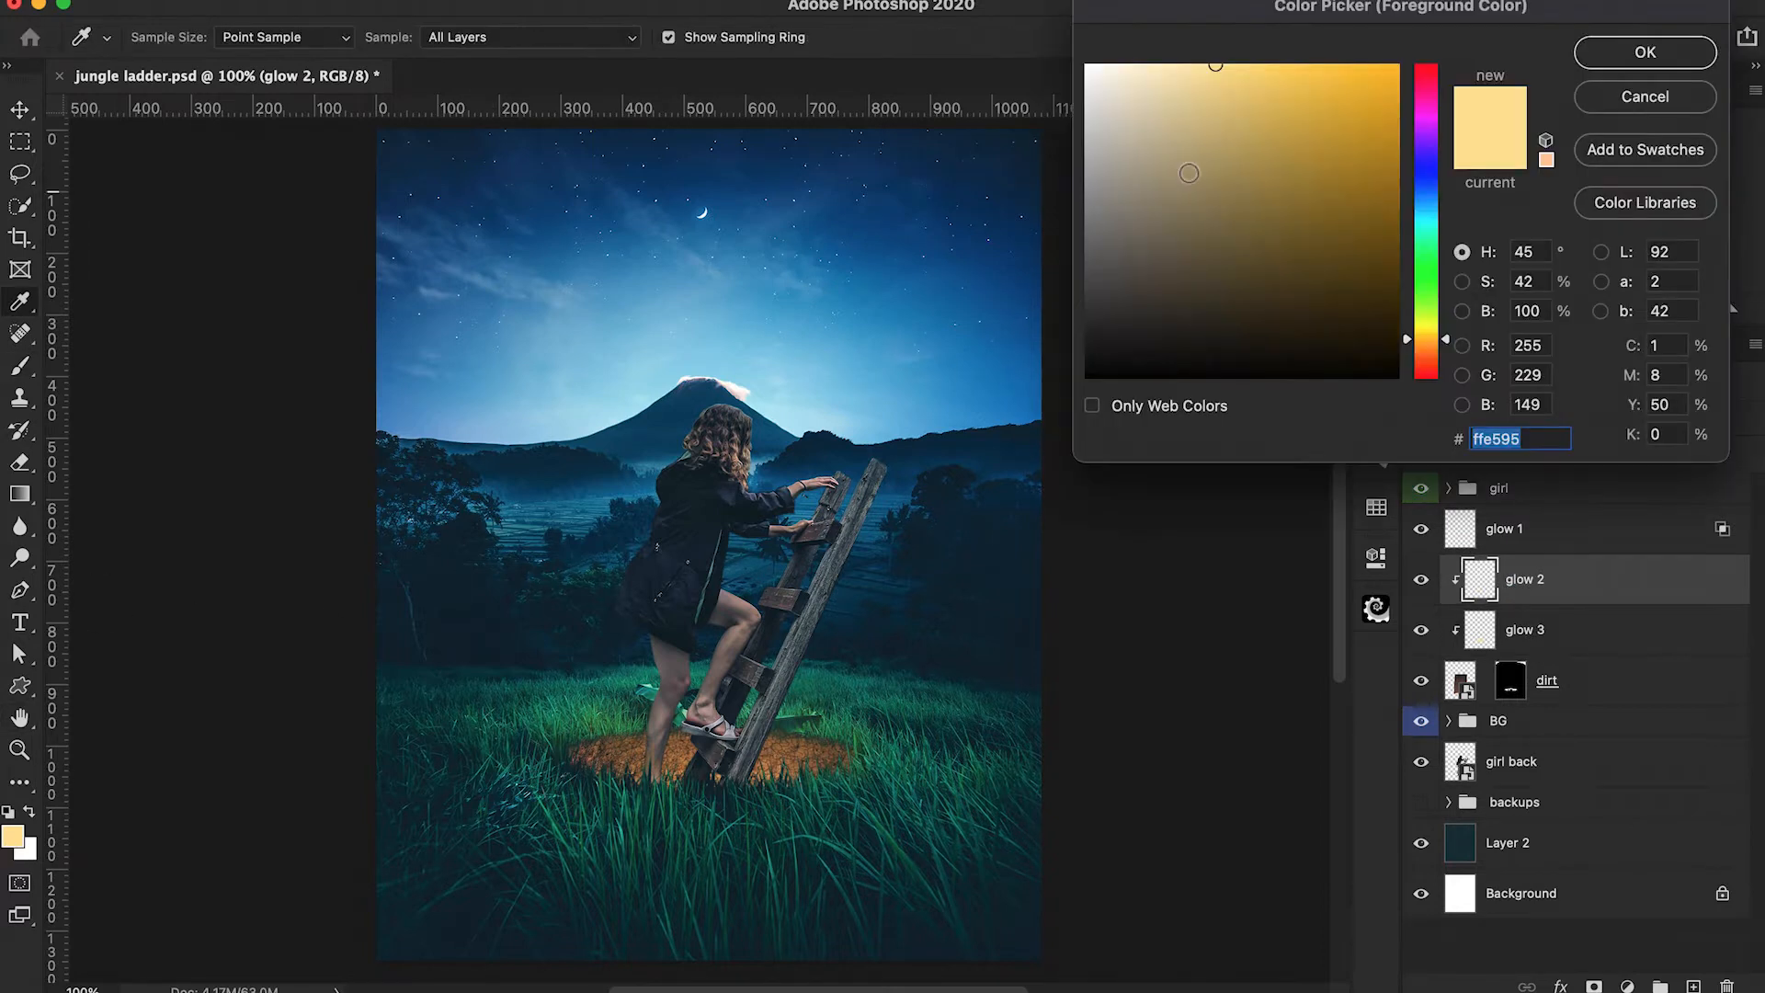
pyautogui.click(1251, 67)
pyautogui.moveTo(1406, 345); pyautogui.dragTo(1406, 342)
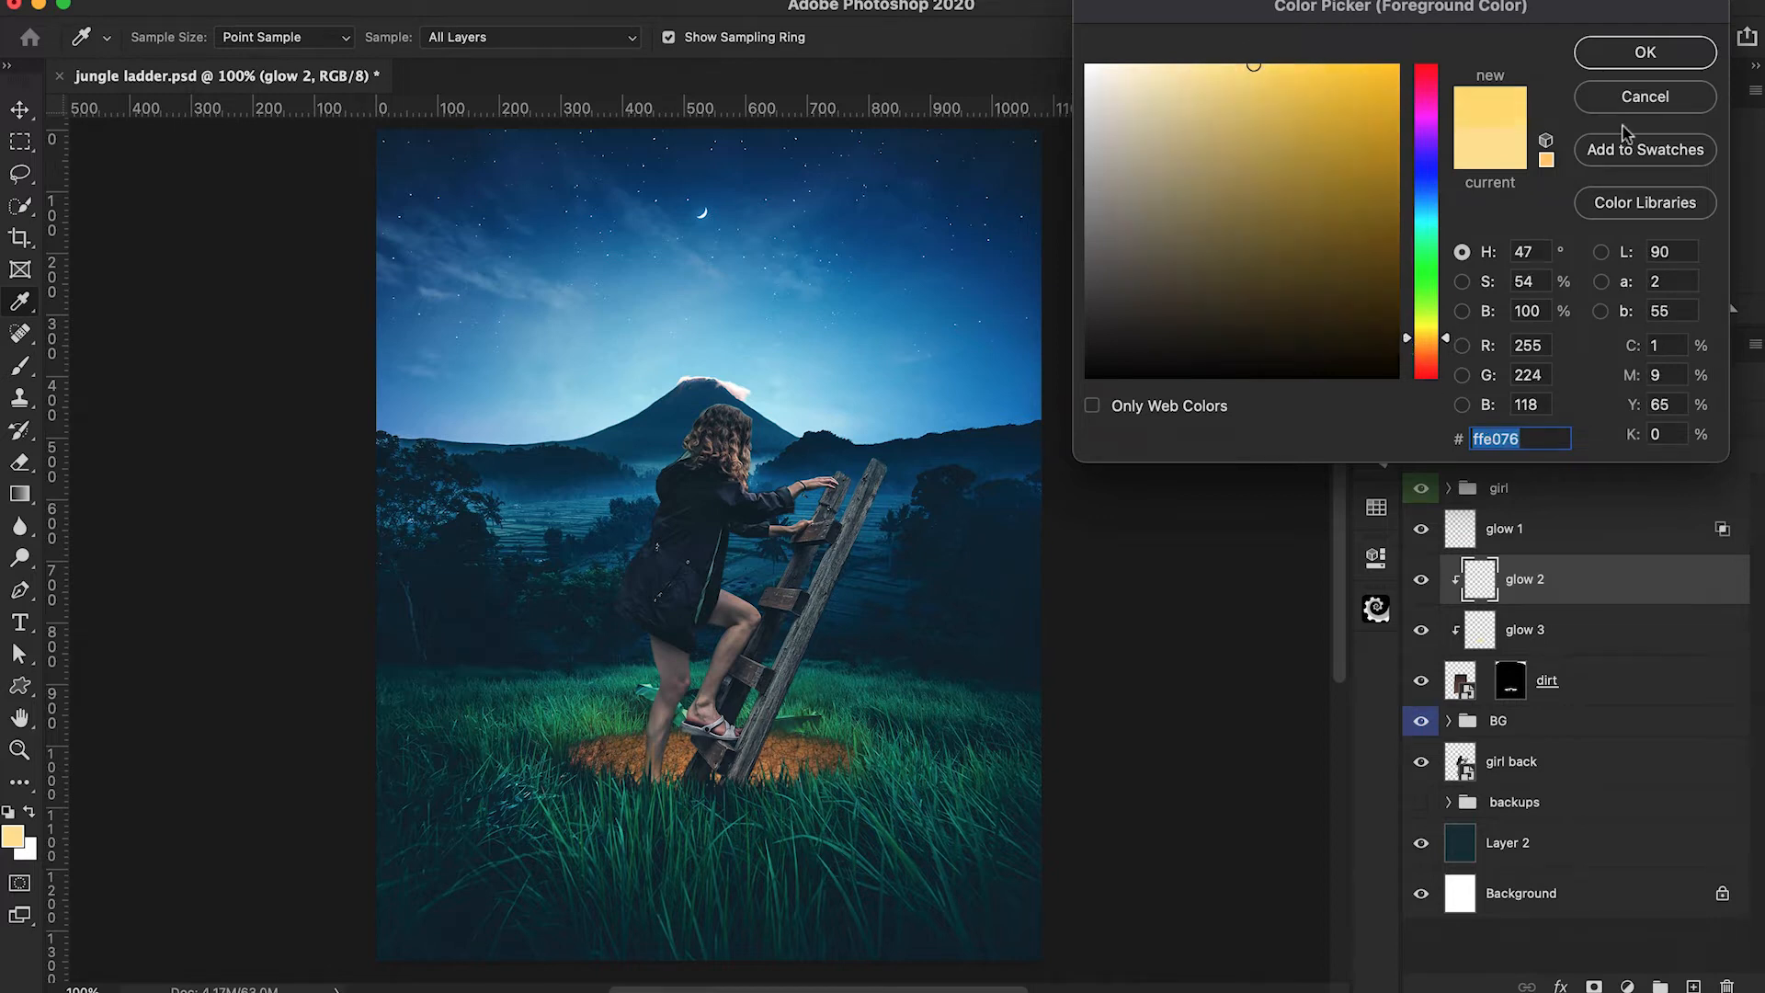
pyautogui.click(1645, 52)
pyautogui.press('b')
pyautogui.click(765, 789)
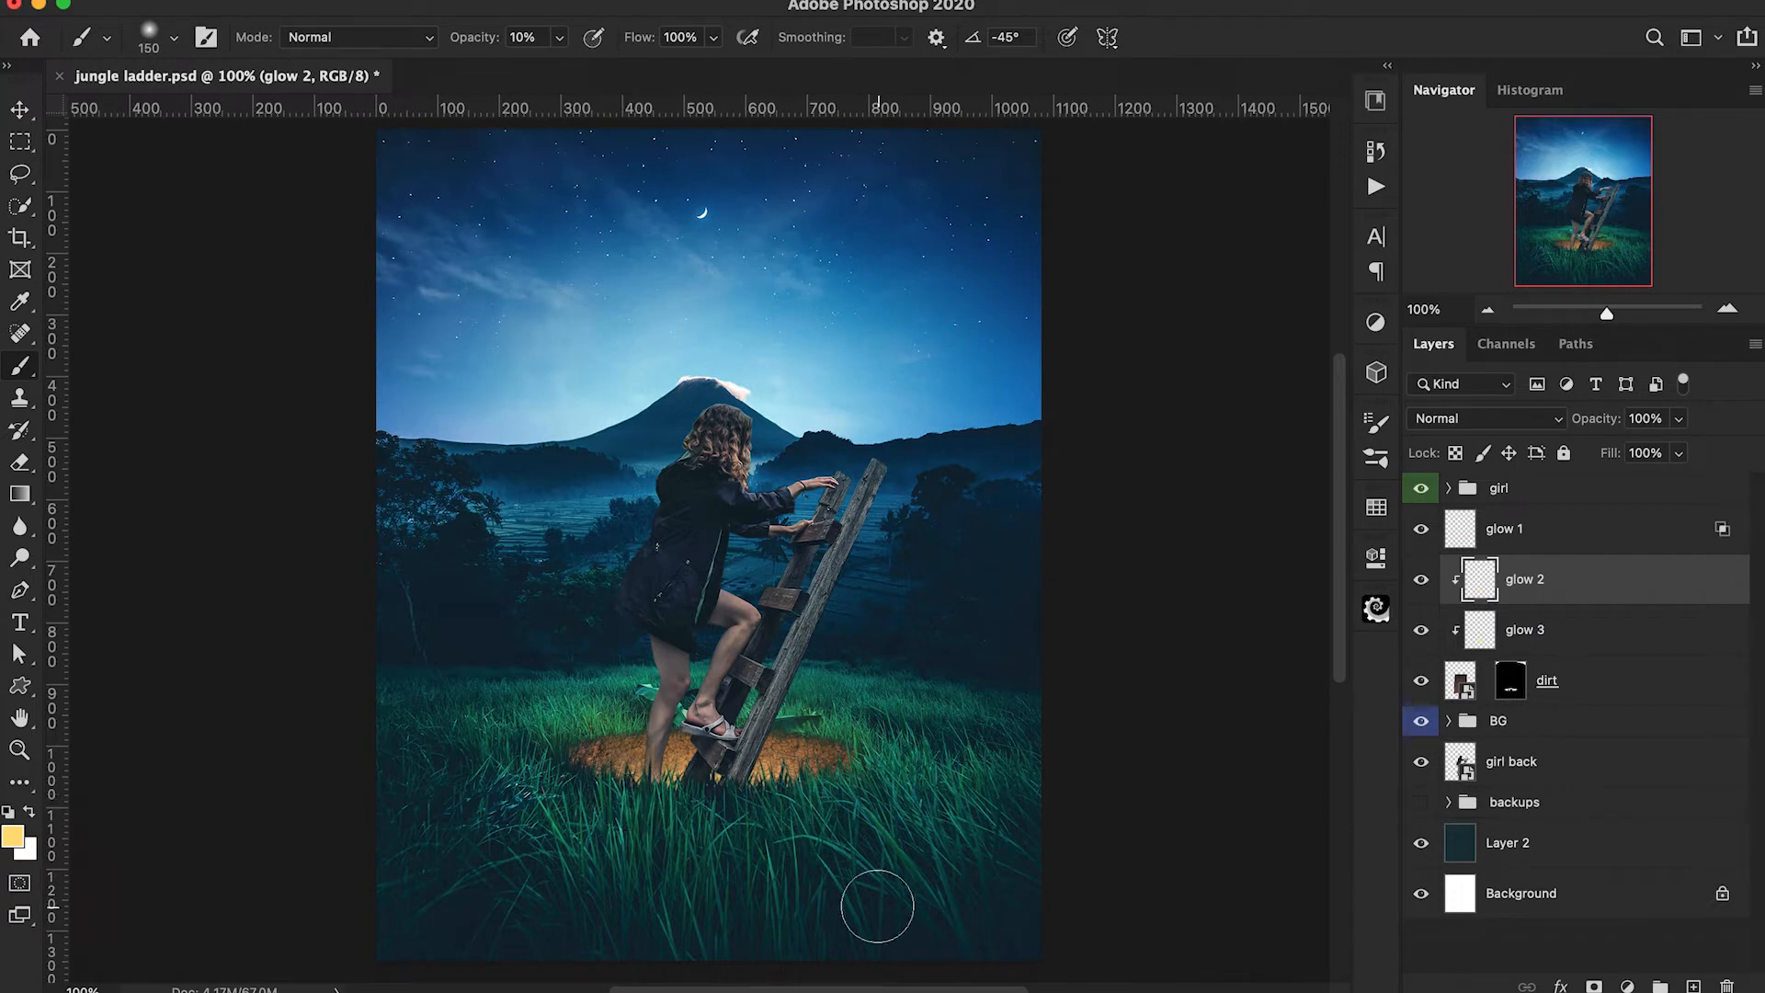
# Add a new layer above glow 1 and name it glow 4.
pyautogui.scroll(-2, 1069, 833)
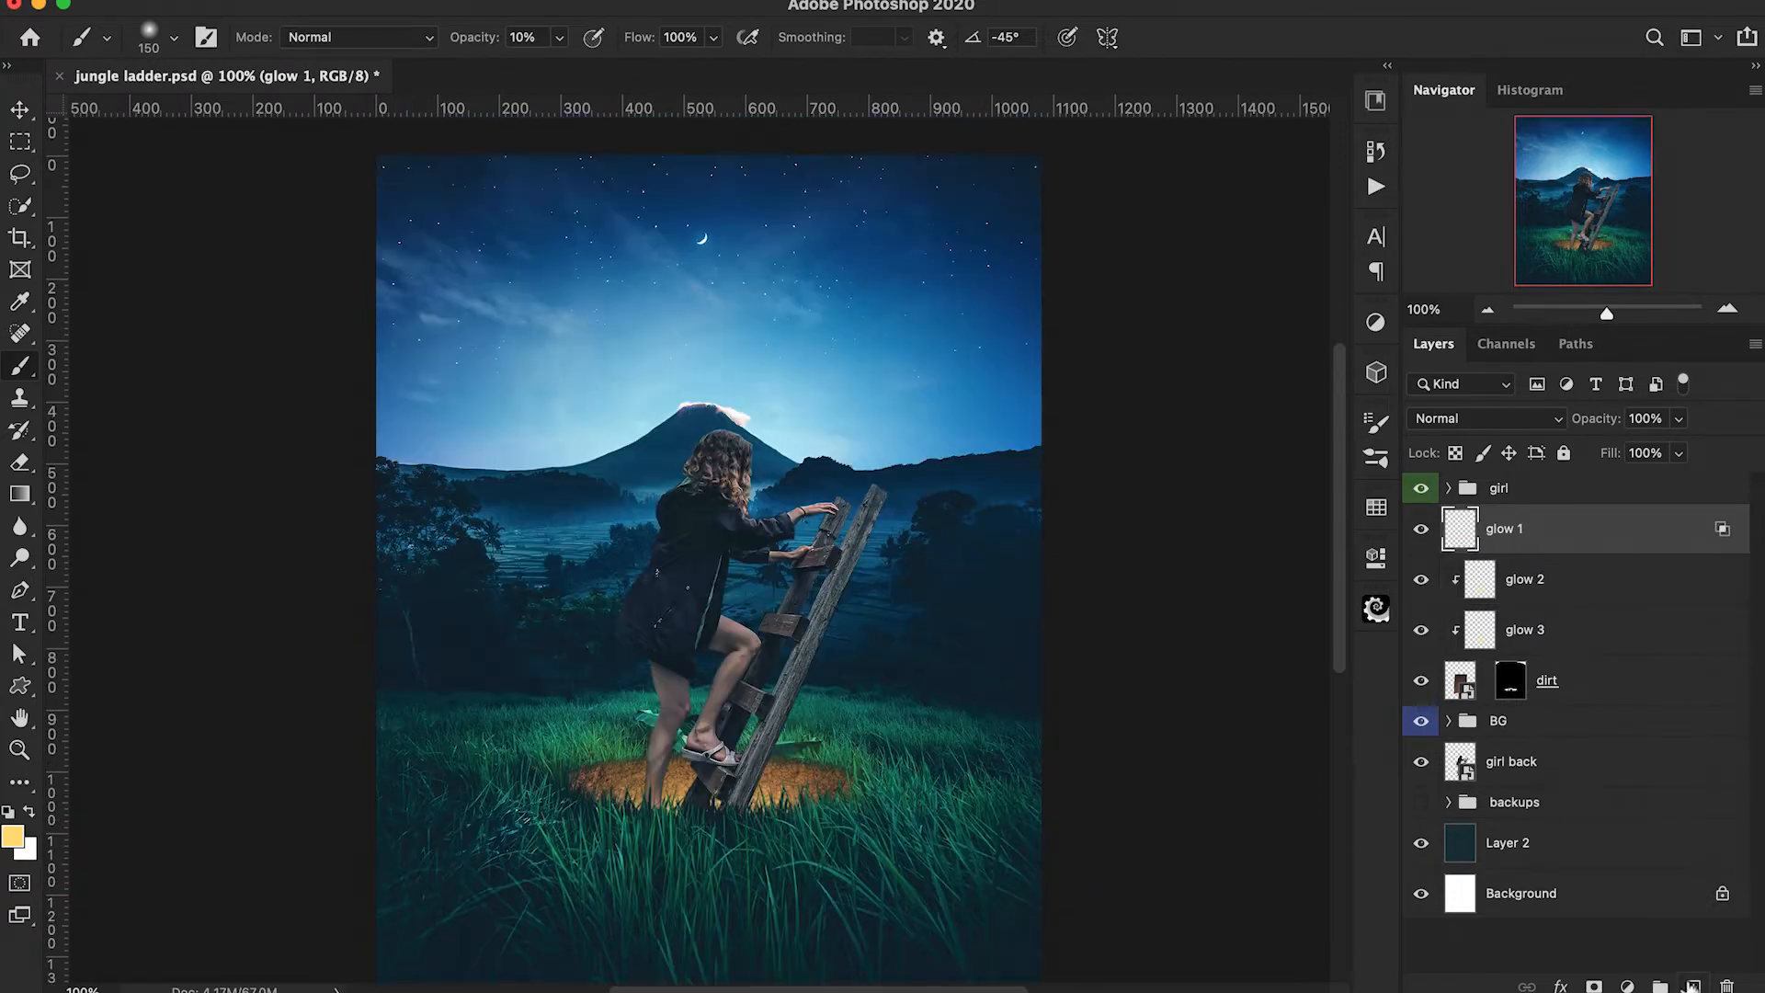
pyautogui.click(1693, 986)
pyautogui.doubleClick(1508, 529)
pyautogui.write('glow 4')
pyautogui.press('Return')
# Flatten the brush tip into a 600 px ellipse and paint faint light on both sides of the hole on glow 4, angled -53° and 52°.
pyautogui.click(172, 38)
pyautogui.moveTo(54, 143); pyautogui.dragTo(66, 137)
pyautogui.press('Return')
pyautogui.press(']')
pyautogui.press(']')
pyautogui.press(']')
pyautogui.press(']')
pyautogui.press(']')
pyautogui.press(']')
pyautogui.press(']')
pyautogui.press('Right')
pyautogui.press('Right')
pyautogui.press('Right')
pyautogui.press('Right')
pyautogui.press('Right')
pyautogui.press('Right')
pyautogui.press('Right')
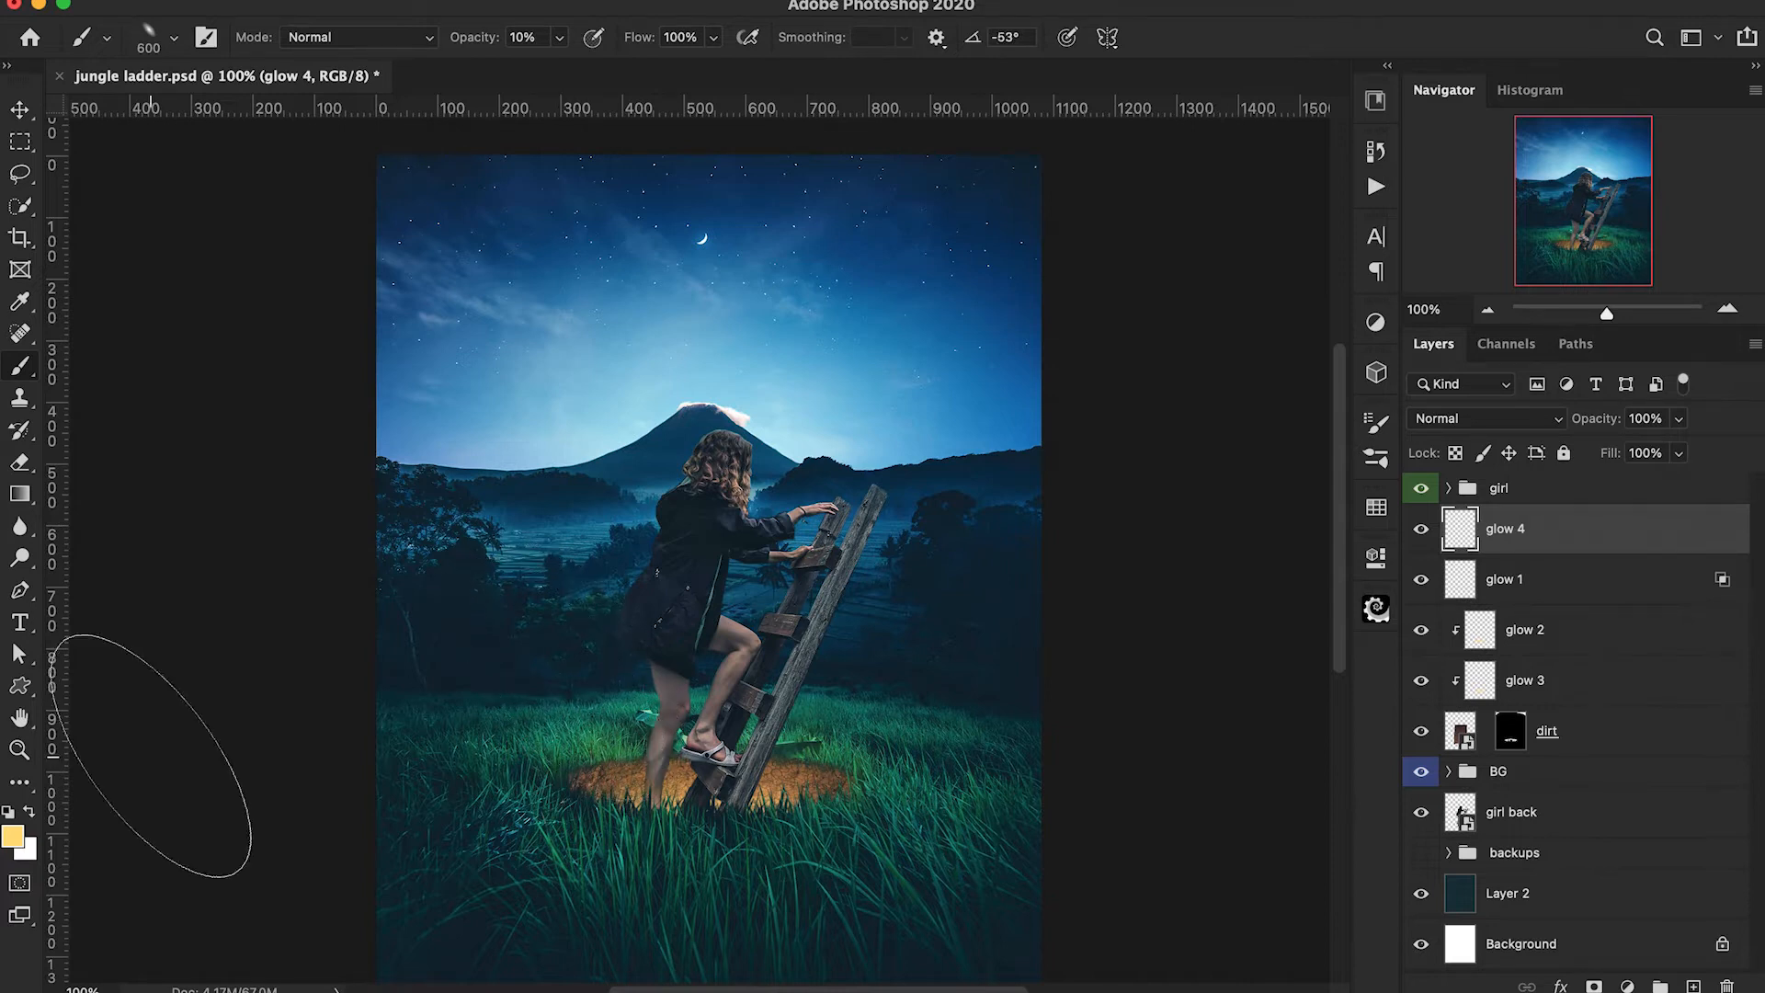
pyautogui.press('Right')
pyautogui.hotkey('shift', 'Right')
pyautogui.hotkey('shift', 'Right')
pyautogui.hotkey('shift', 'Right')
pyautogui.hotkey('shift', 'Right')
pyautogui.hotkey('shift', 'Right')
pyautogui.hotkey('shift', 'Right')
pyautogui.hotkey('shift', 'Right')
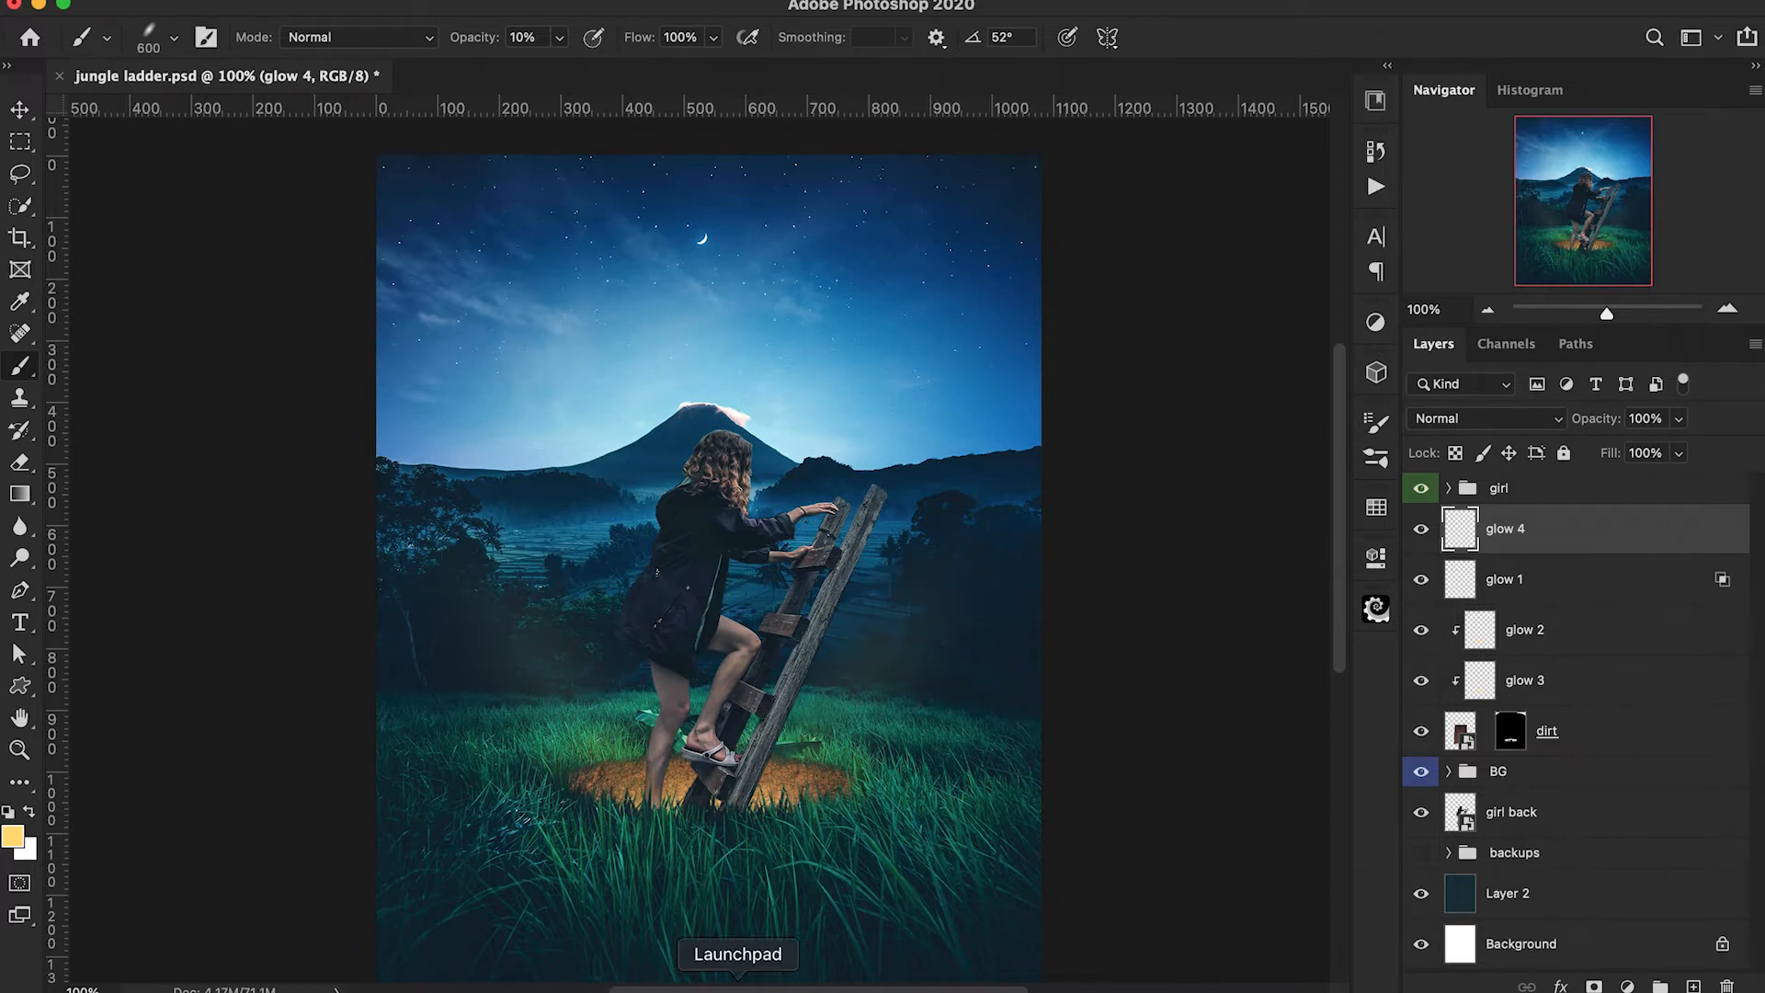
# Reduce the elliptical brush to 300 px and paint steeper light on each side of the hole, angled -68° and 67°.
pyautogui.hotkey('shift', 'Left')
pyautogui.hotkey('shift', 'Left')
pyautogui.hotkey('shift', 'Left')
pyautogui.hotkey('shift', 'Left')
pyautogui.hotkey('shift', 'Left')
pyautogui.hotkey('shift', 'Left')
pyautogui.hotkey('shift', 'Left')
pyautogui.press('[')
pyautogui.press('[')
pyautogui.press('[')
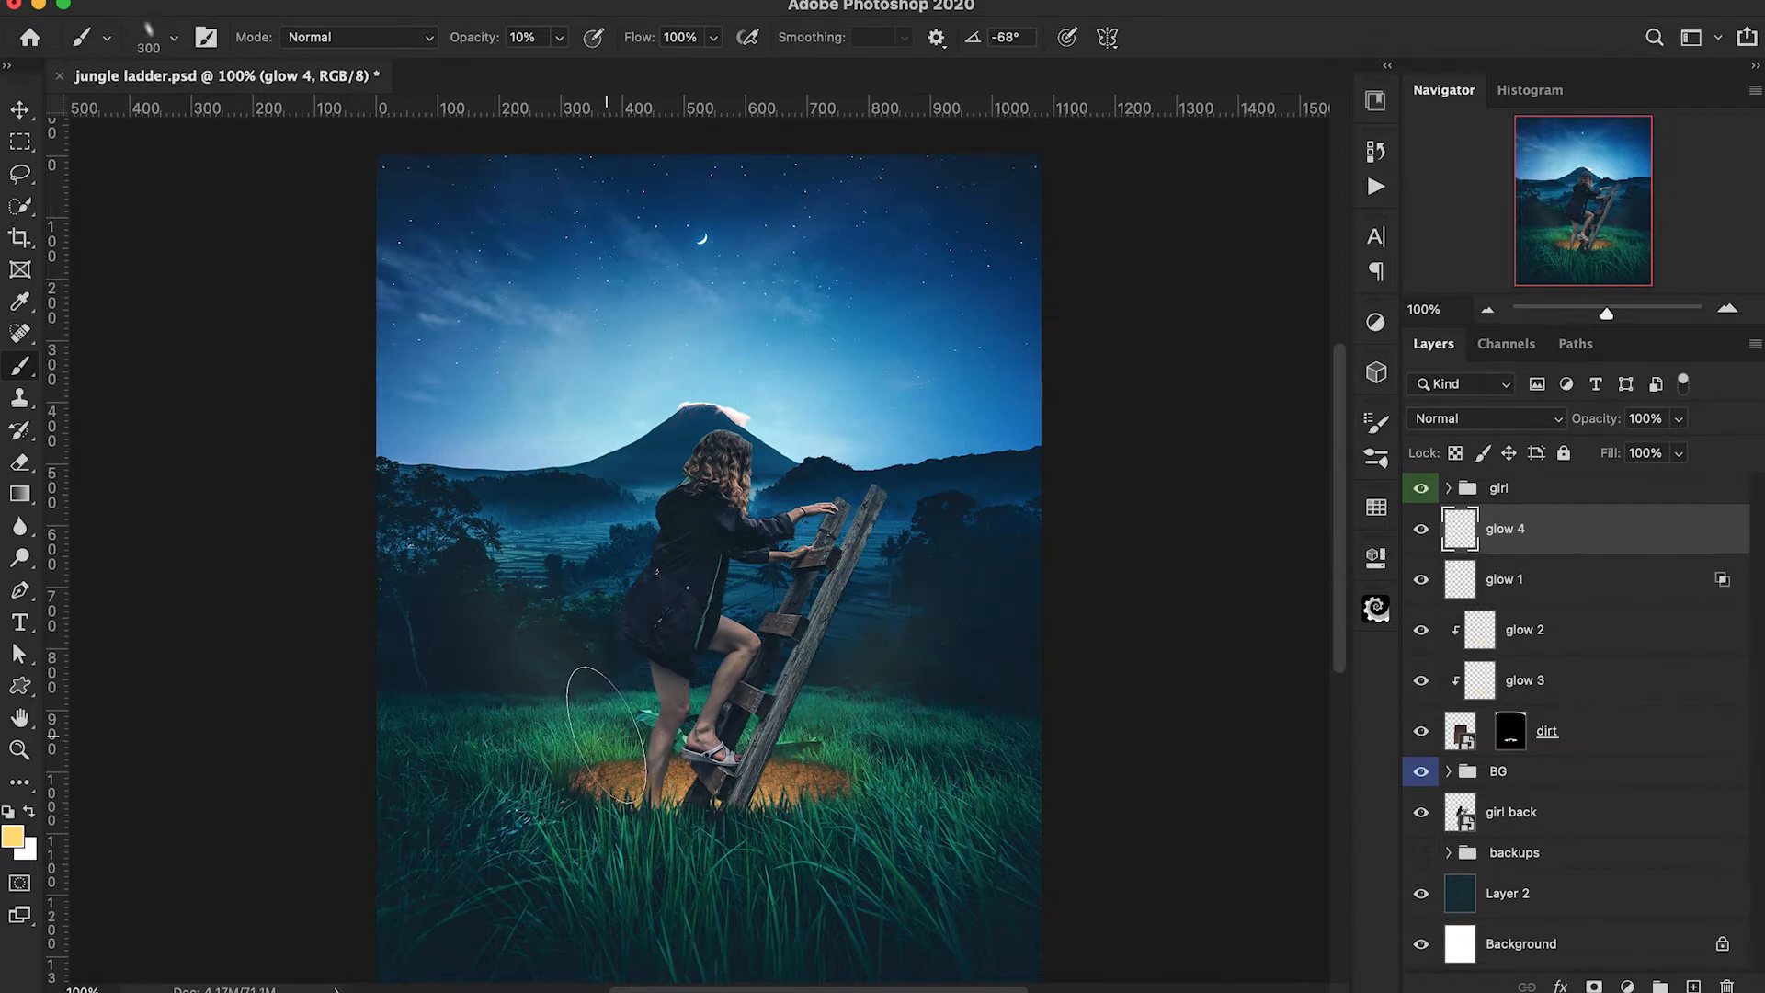
pyautogui.hotkey('shift', 'Left')
pyautogui.hotkey('shift', 'Right')
pyautogui.hotkey('shift', 'Right')
pyautogui.hotkey('shift', 'Right')
pyautogui.hotkey('shift', 'Right')
pyautogui.hotkey('shift', 'Right')
pyautogui.hotkey('shift', 'Right')
pyautogui.hotkey('shift', 'Right')
pyautogui.hotkey('shift', 'Right')
pyautogui.hotkey('shift', 'Right')
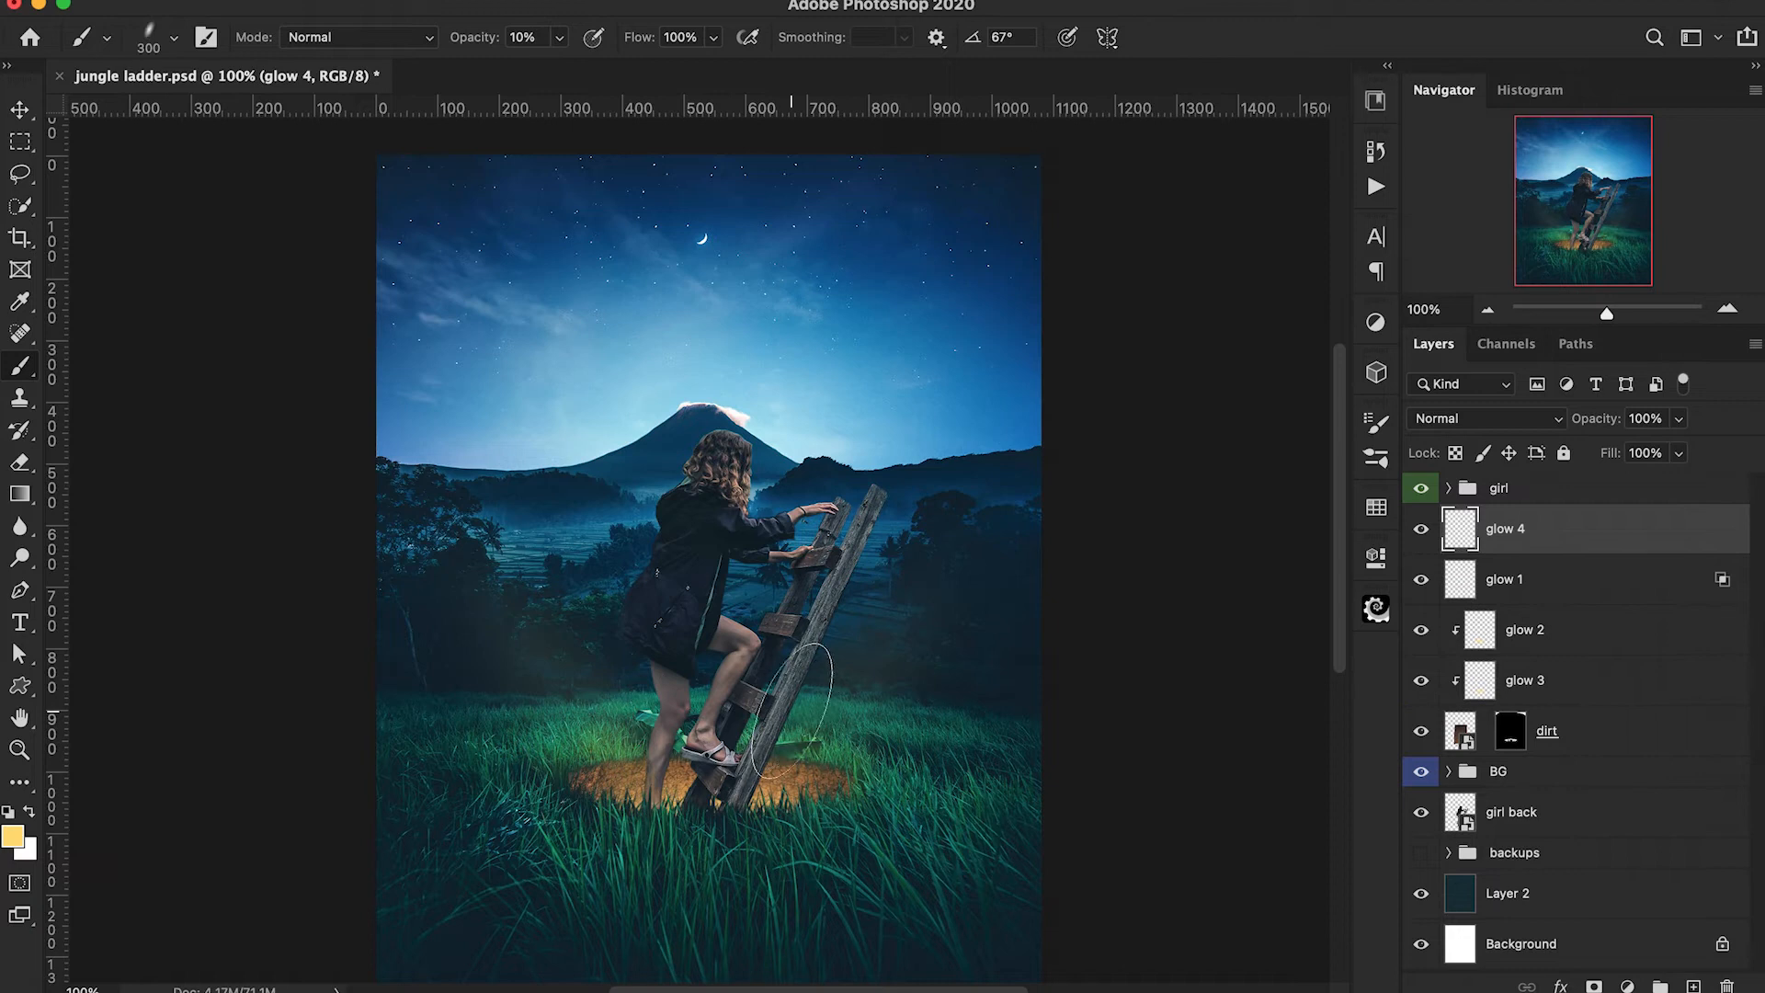
pyautogui.hotkey('shift', 'Left')
pyautogui.hotkey('shift', 'Left')
pyautogui.hotkey('shift', 'Left')
pyautogui.hotkey('shift', 'Left')
pyautogui.hotkey('shift', 'Left')
pyautogui.hotkey('shift', 'Left')
pyautogui.hotkey('shift', 'Left')
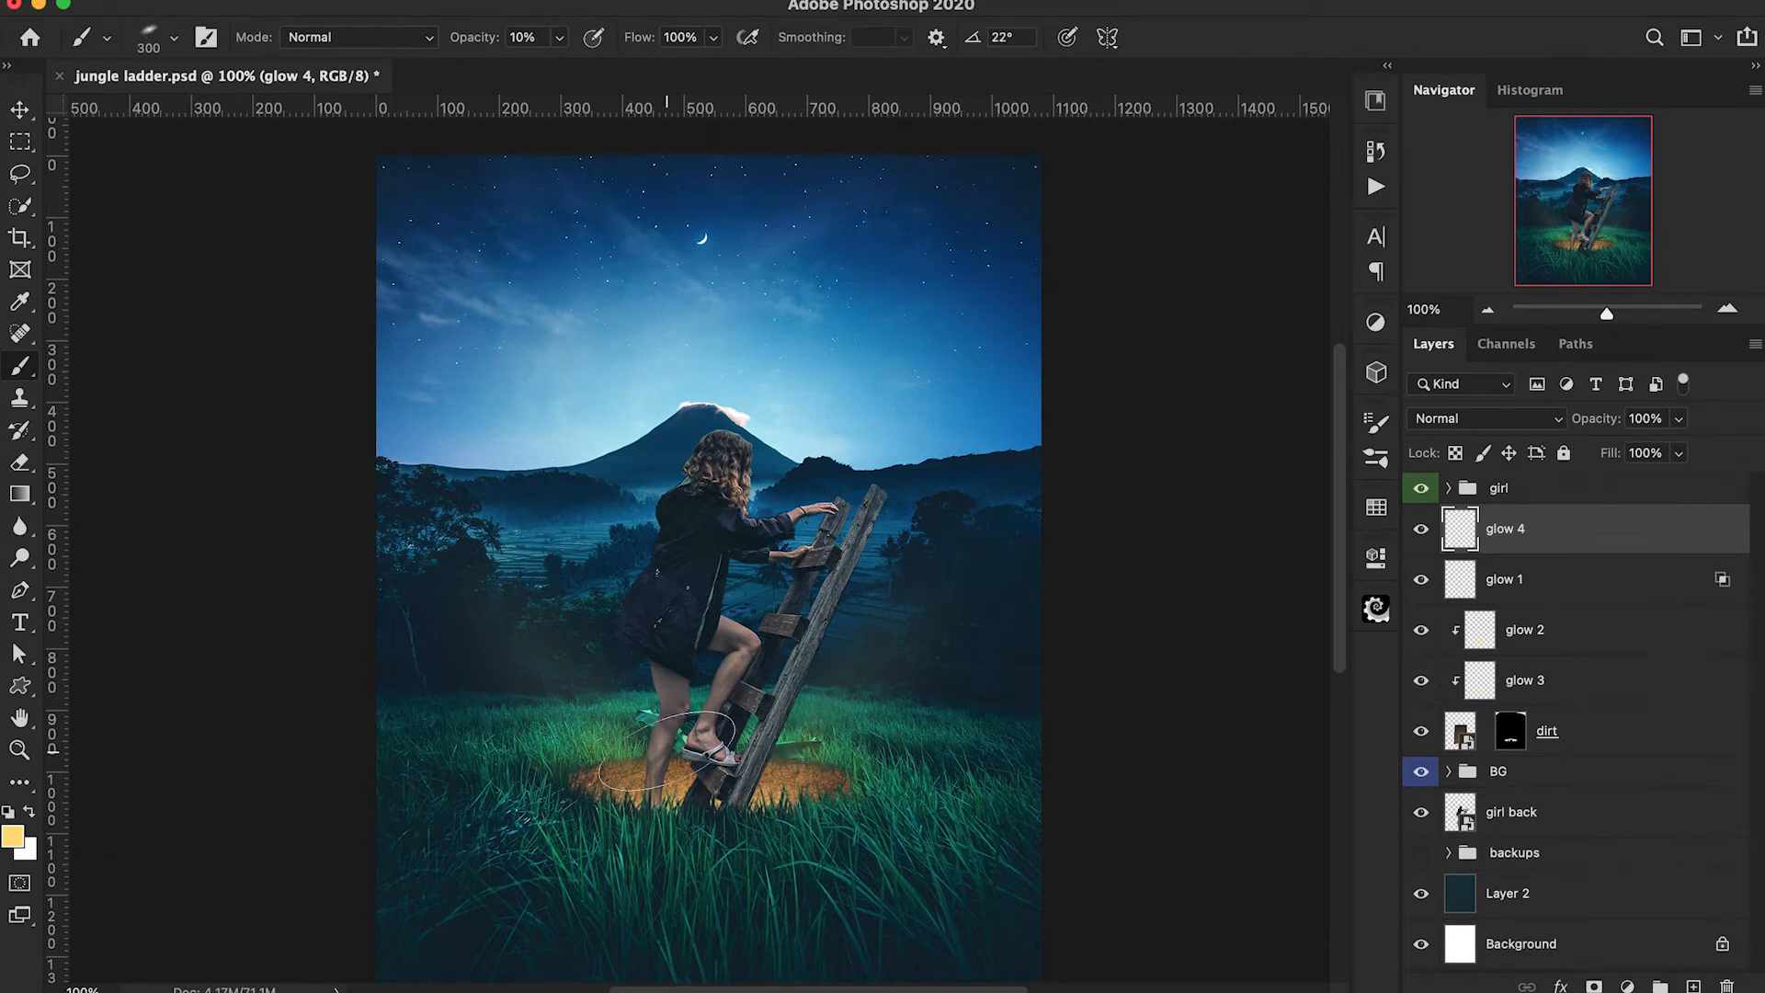
# Strengthen the light around the hole's right edge with the elliptical brush reduced to 200 px, rotating it to 51° and -115°.
pyautogui.hotkey('shift', 'Left')
pyautogui.hotkey('shift', 'Left')
pyautogui.hotkey('shift', 'Left')
pyautogui.hotkey('shift', 'Left')
pyautogui.hotkey('shift', 'Left')
pyautogui.hotkey('shift', 'Left')
pyautogui.press('Right')
pyautogui.click(845, 744)
pyautogui.press('[')
pyautogui.press('[')
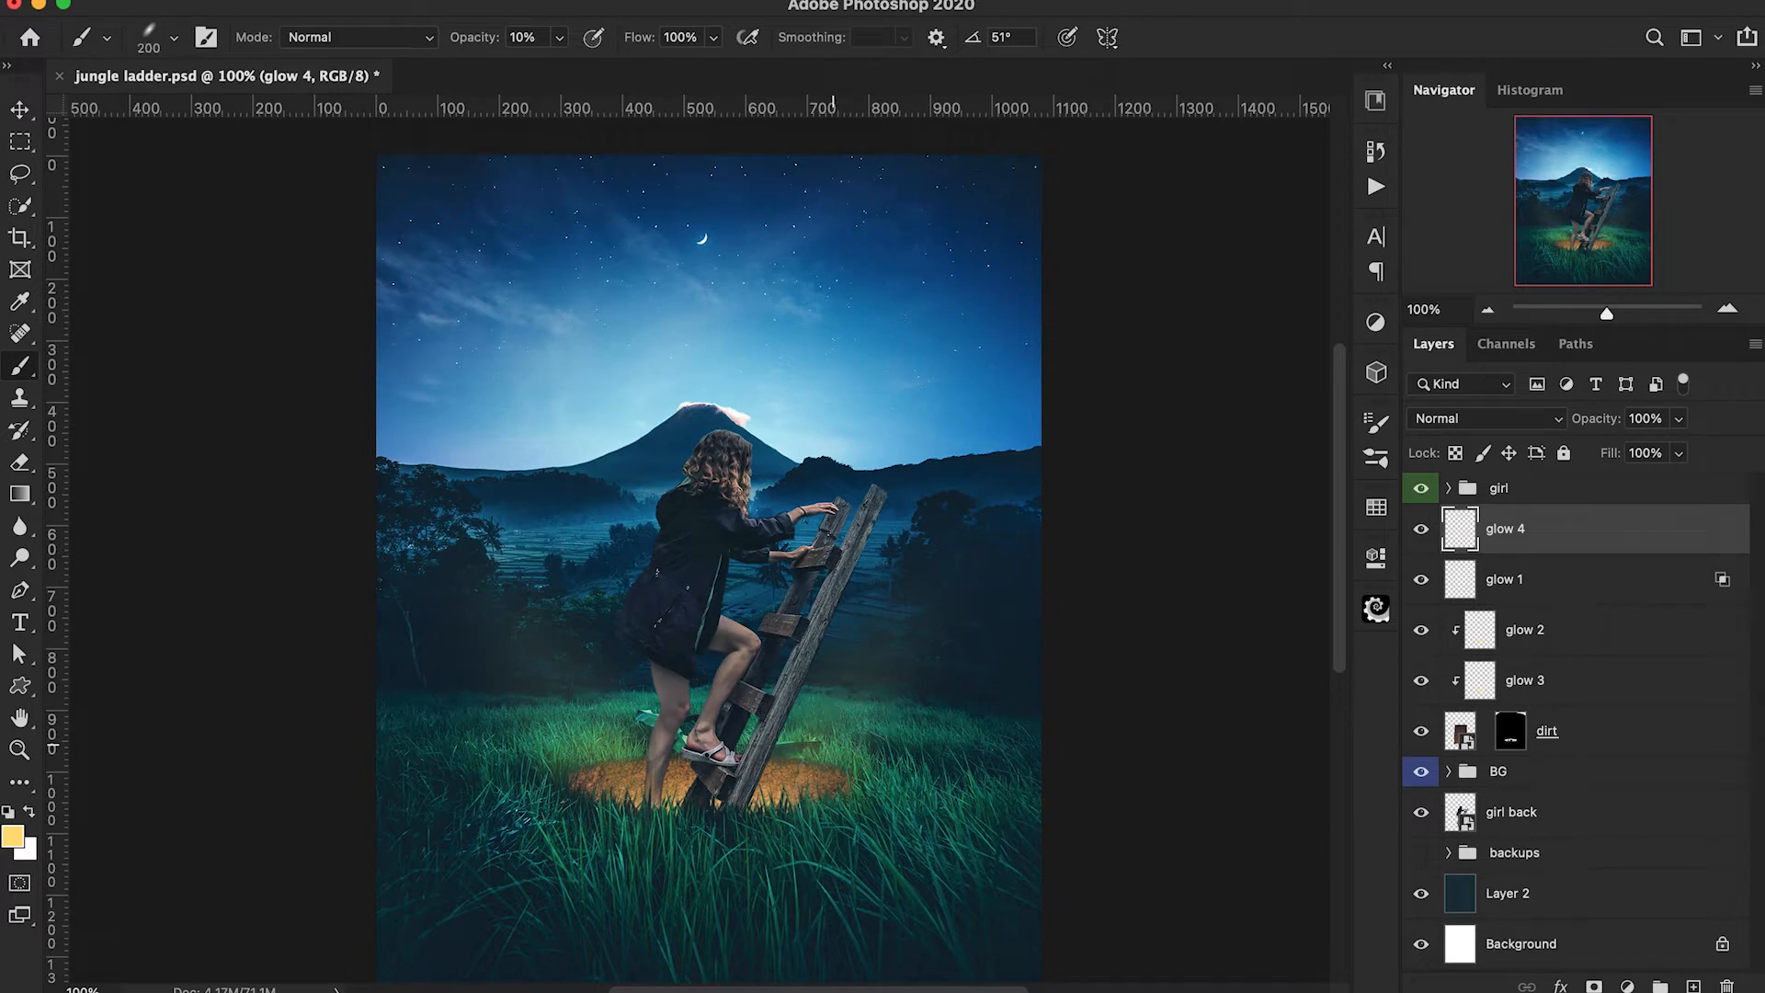
pyautogui.hotkey('shift', 'Right')
pyautogui.hotkey('shift', 'Right')
pyautogui.hotkey('shift', 'Right')
pyautogui.hotkey('shift', 'Right')
pyautogui.hotkey('shift', 'Right')
pyautogui.hotkey('shift', 'Right')
pyautogui.hotkey('shift', 'Right')
pyautogui.hotkey('shift', 'Right')
pyautogui.hotkey('shift', 'Right')
pyautogui.press('Right')
pyautogui.hotkey('shift', 'Right')
pyautogui.hotkey('shift', 'Right')
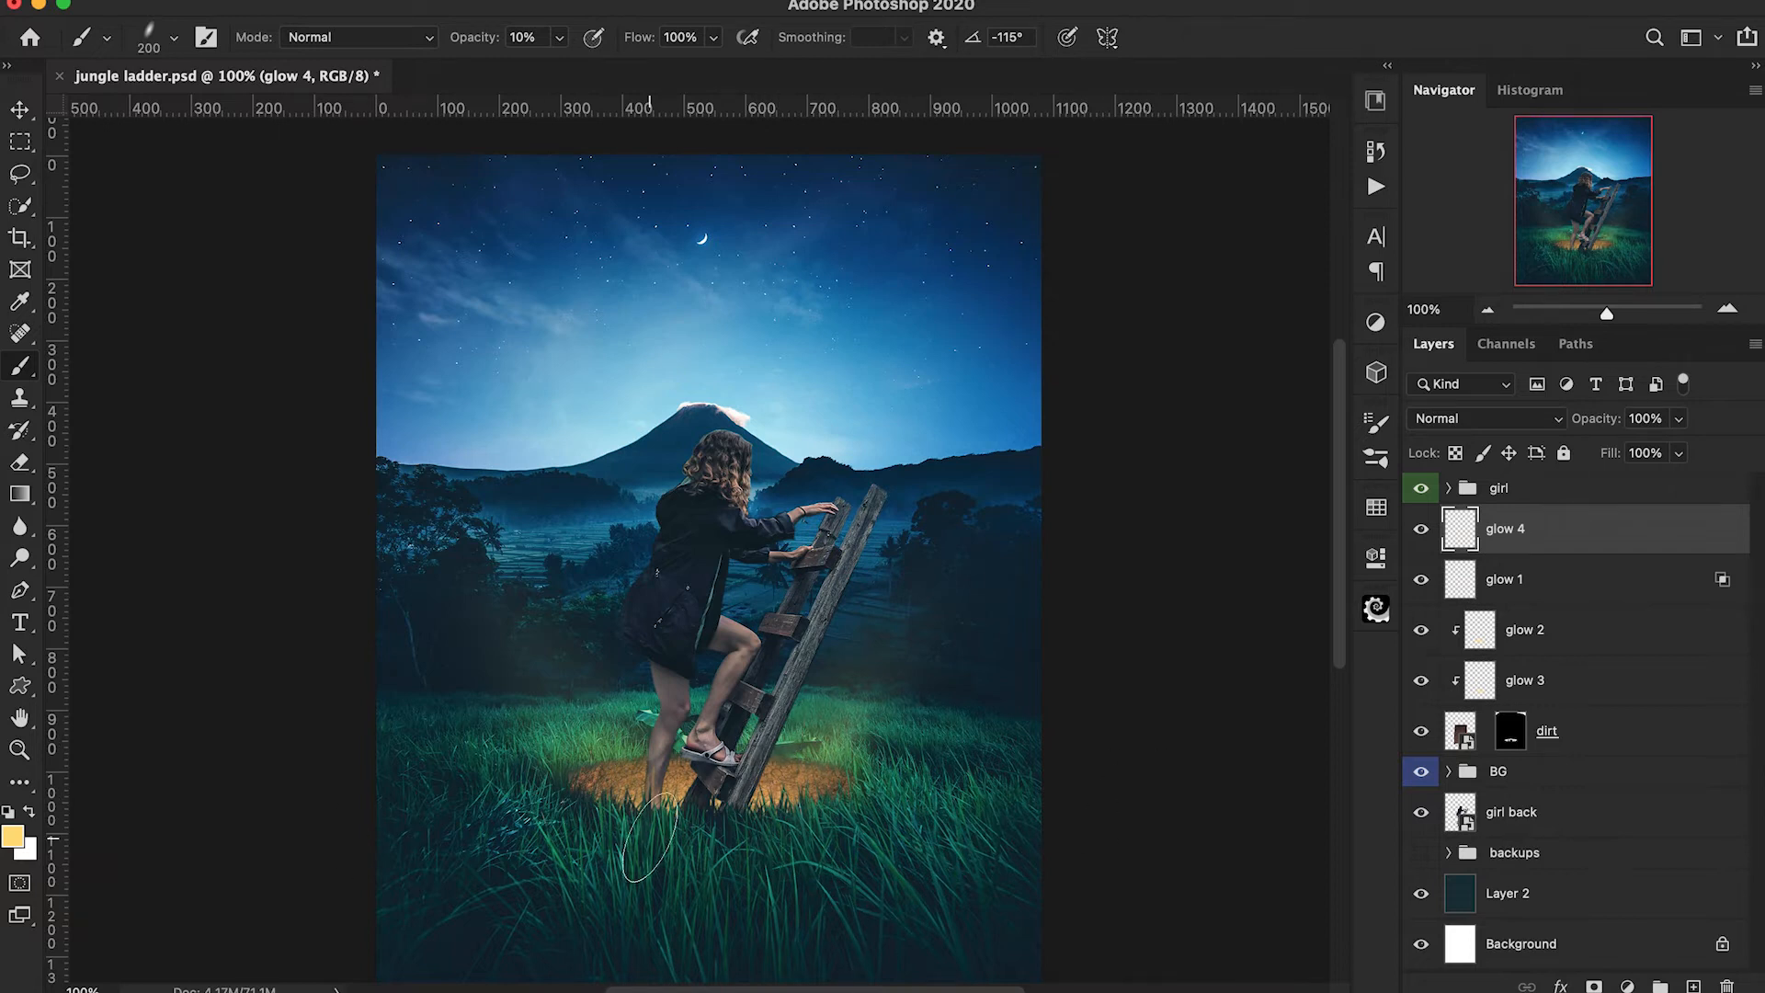
# Restore the brush to a round tip and reduce its size to 150 px.
pyautogui.click(173, 38)
pyautogui.moveTo(86, 127); pyautogui.dragTo(134, 144)
pyautogui.press('Return')
pyautogui.press('[')
pyautogui.press('[')
# Try splitting glow 4's Blend If underlying-layer black slider and compare the image with and without the glow.
pyautogui.doubleClick(1591, 546)
pyautogui.moveTo(978, 623); pyautogui.dragTo(802, 668)
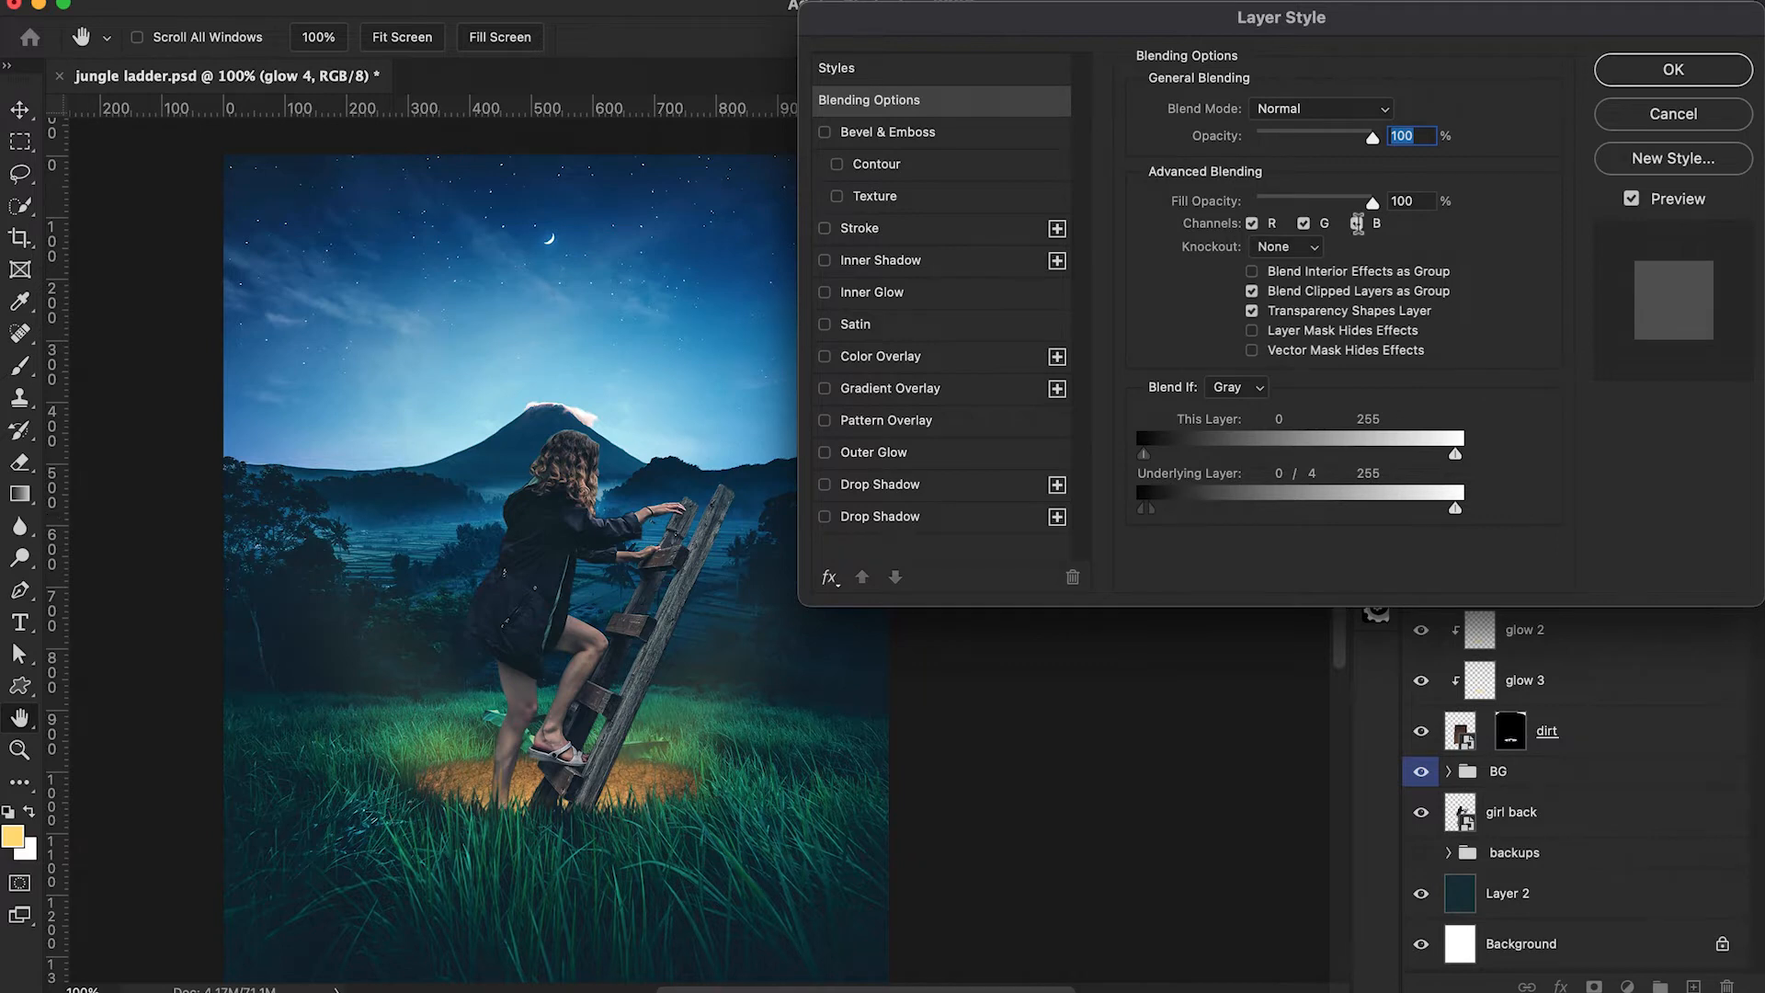
pyautogui.click(1646, 81)
pyautogui.click(1421, 531)
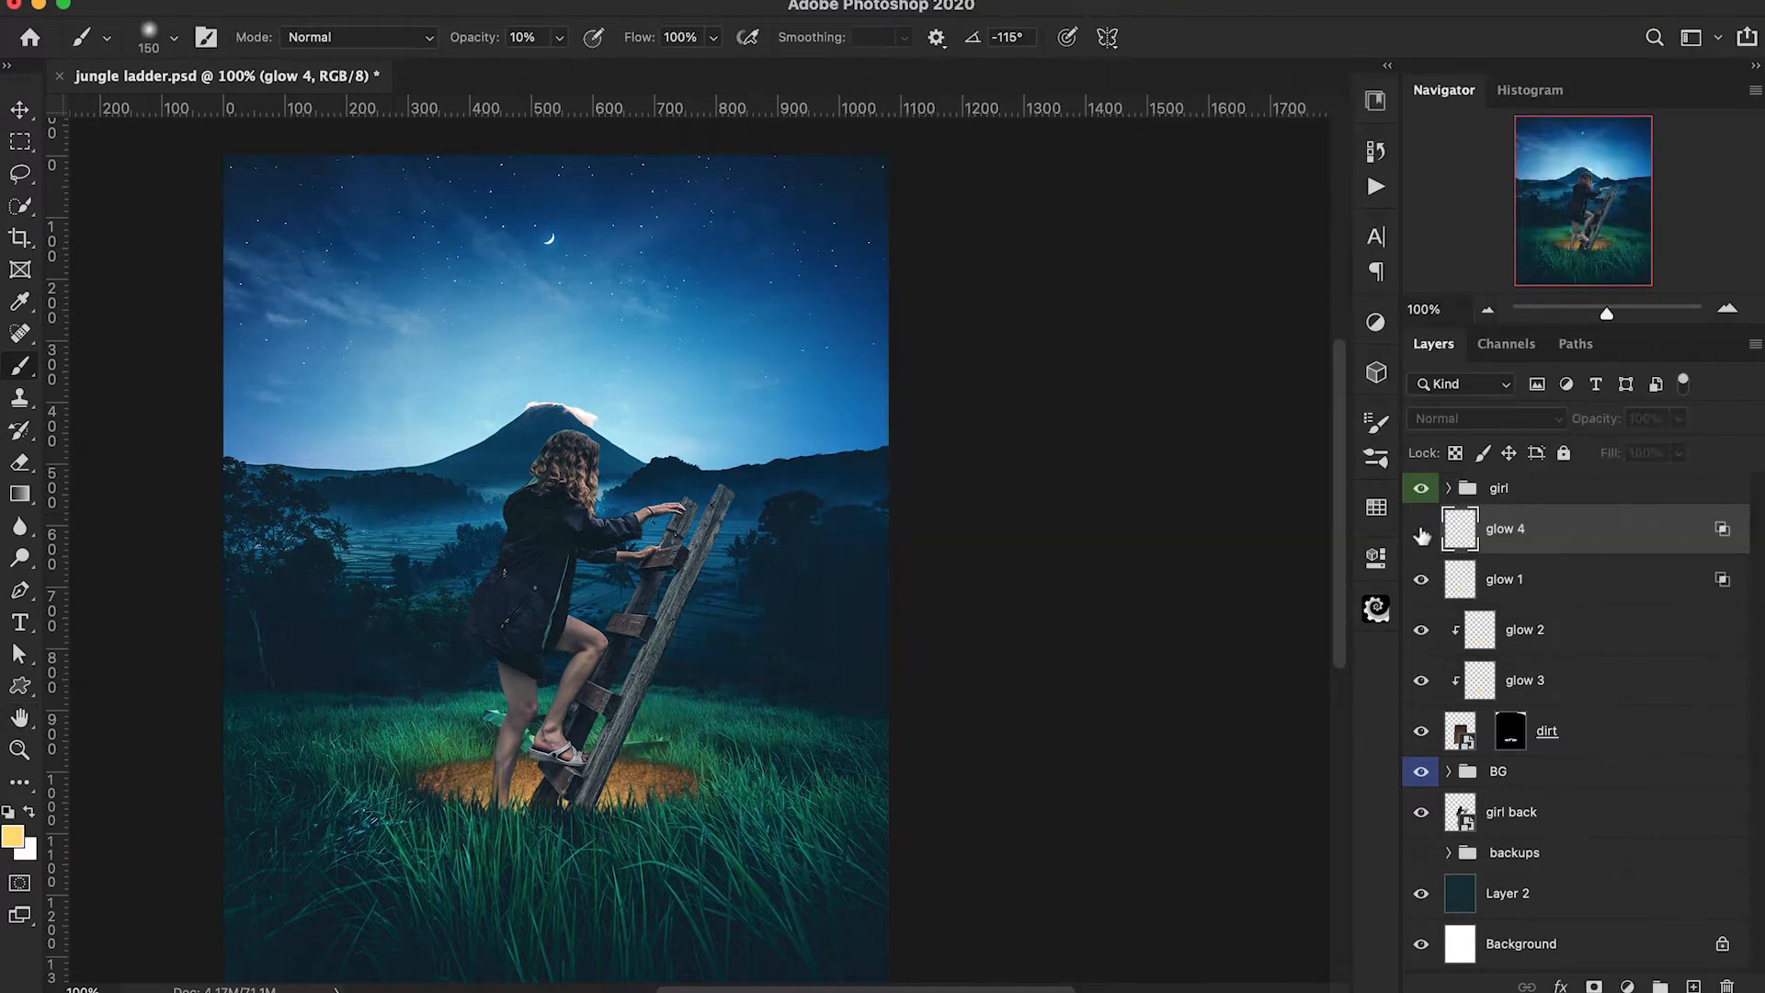
pyautogui.click(1420, 531)
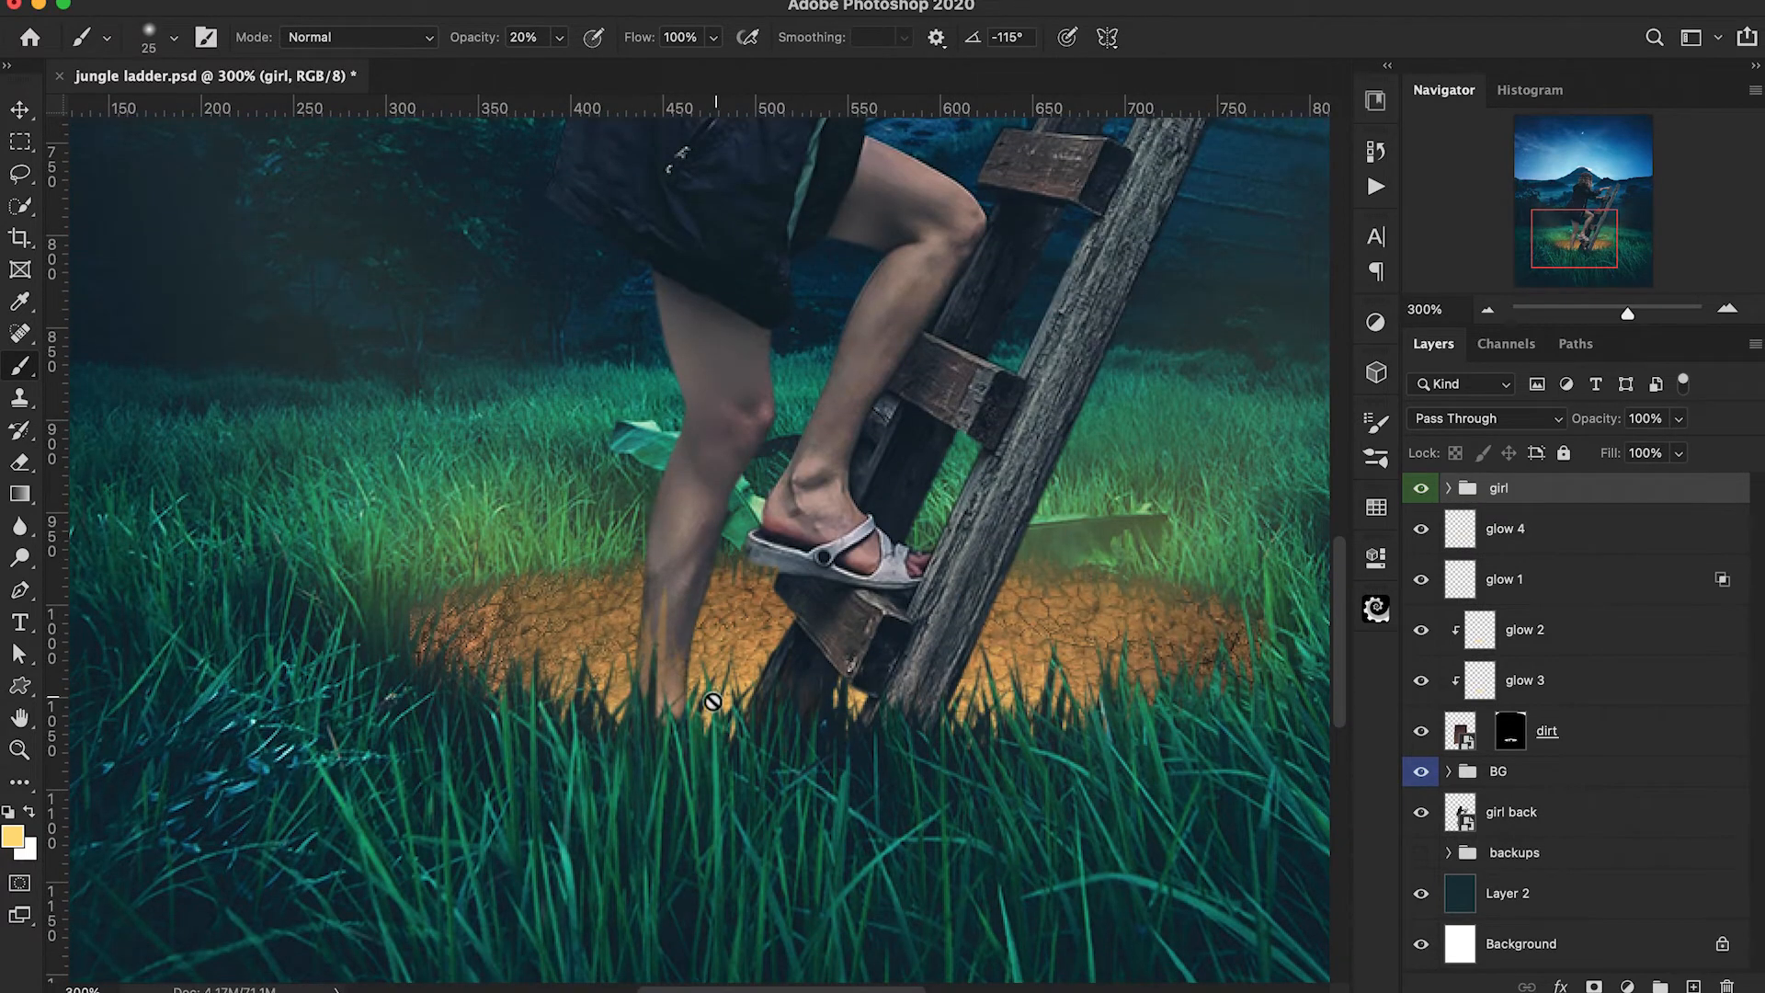
# Fade the lower part of the girl's standing leg on the girl front mask with a 50 px black brush at 20% opacity.
pyautogui.click(1449, 490)
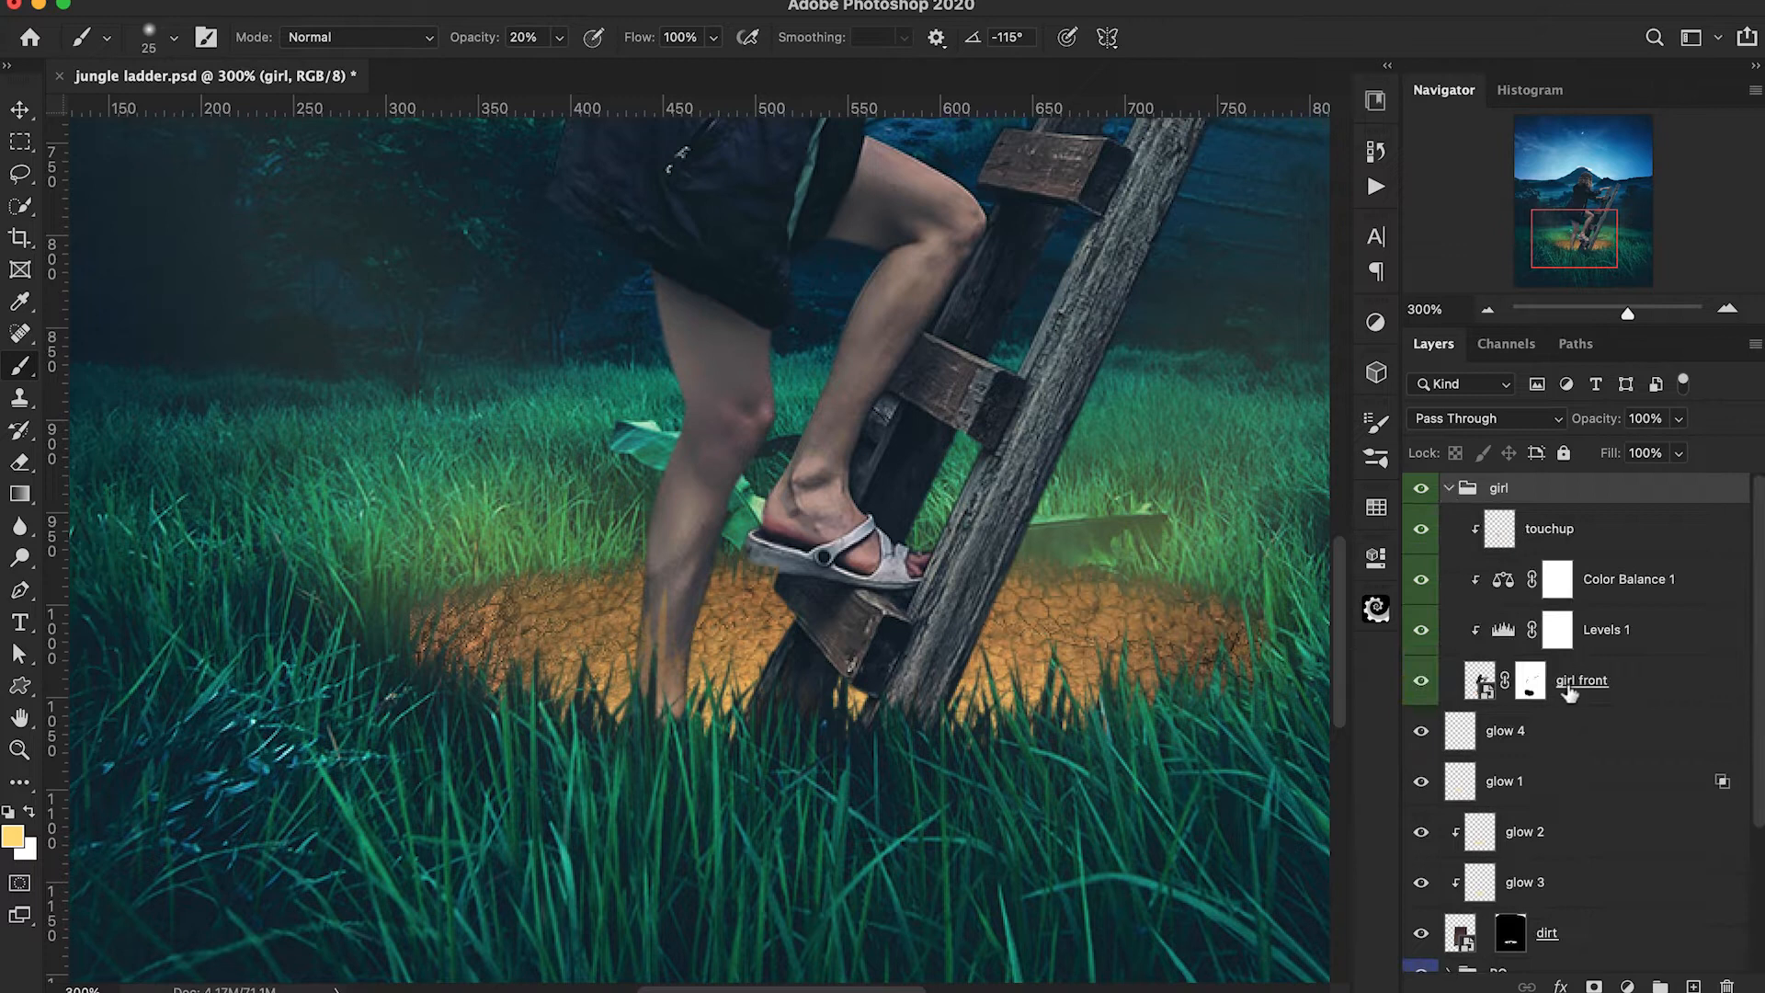
pyautogui.click(1531, 685)
pyautogui.click(148, 40)
pyautogui.click(145, 44)
pyautogui.press('x')
pyautogui.press(']')
pyautogui.press(']')
pyautogui.press(']')
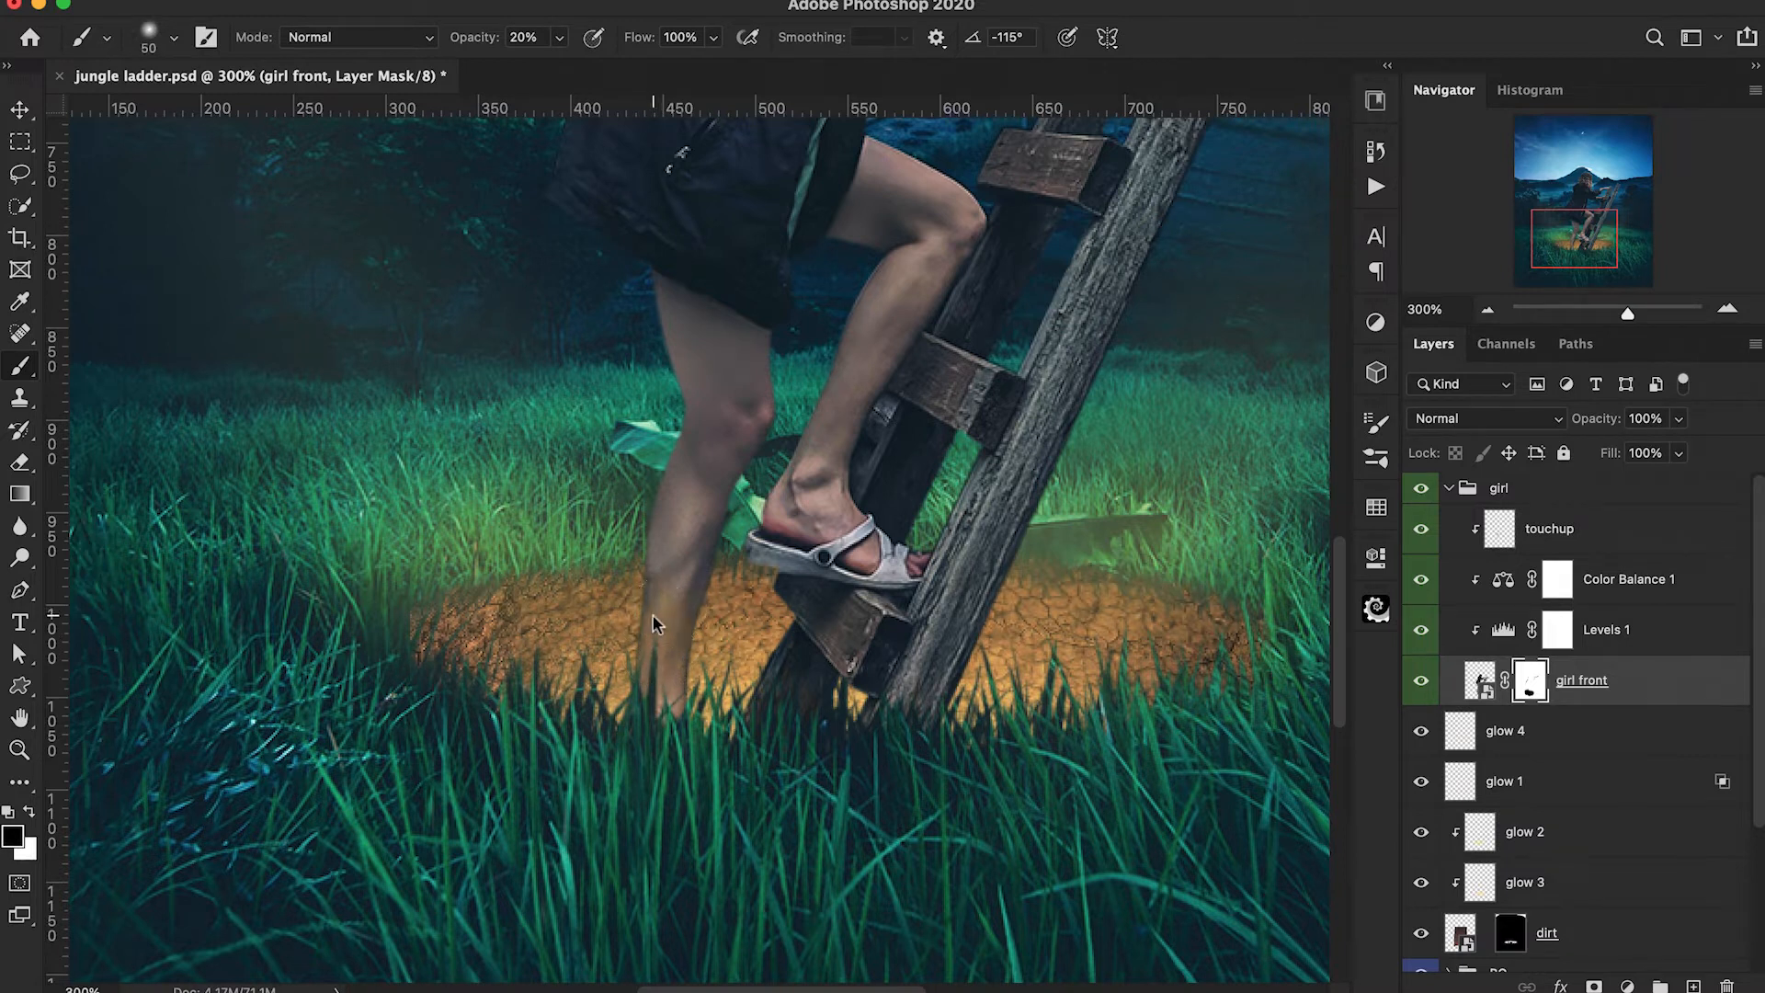
pyautogui.moveTo(683, 625); pyautogui.dragTo(688, 689)
# Duplicate the girl front layer inside the girl group.
pyautogui.press('super+minus')
pyautogui.moveTo(914, 460); pyautogui.dragTo(859, 736)
pyautogui.click(1479, 685)
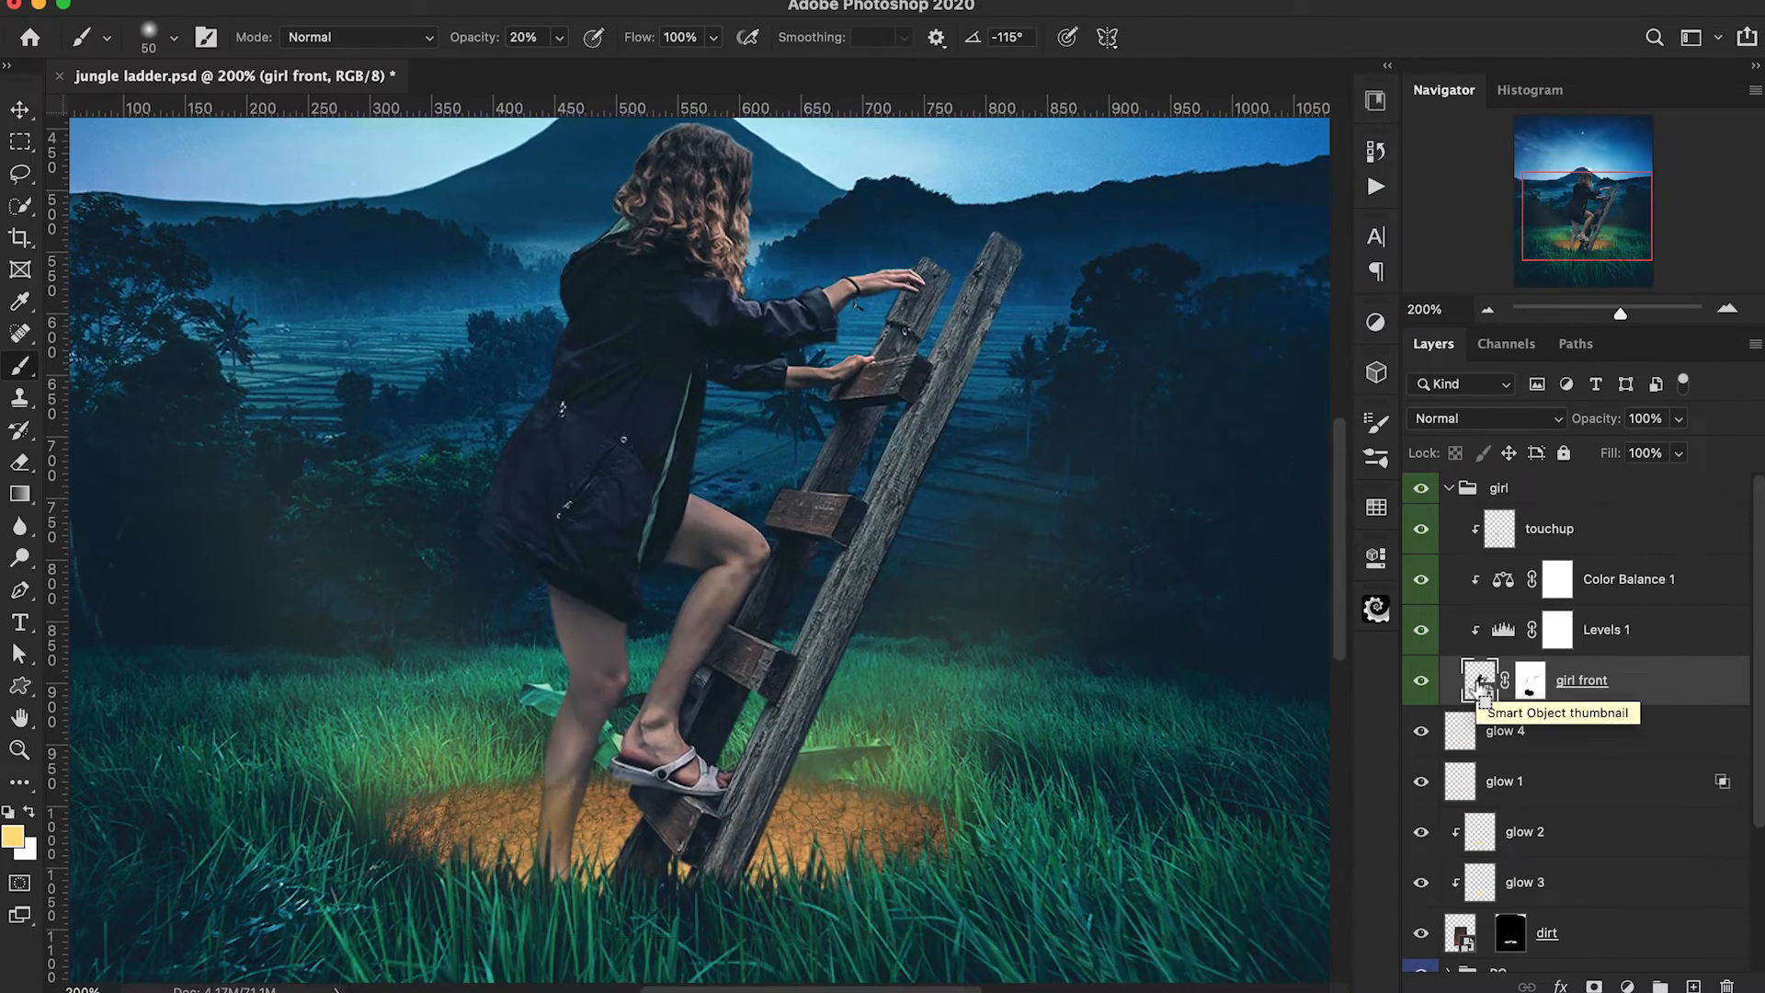
pyautogui.press('super+j')
# Convert the original girl front layer below the copy, including its mask, to a Smart Object and rename it backup.
pyautogui.click(1478, 733)
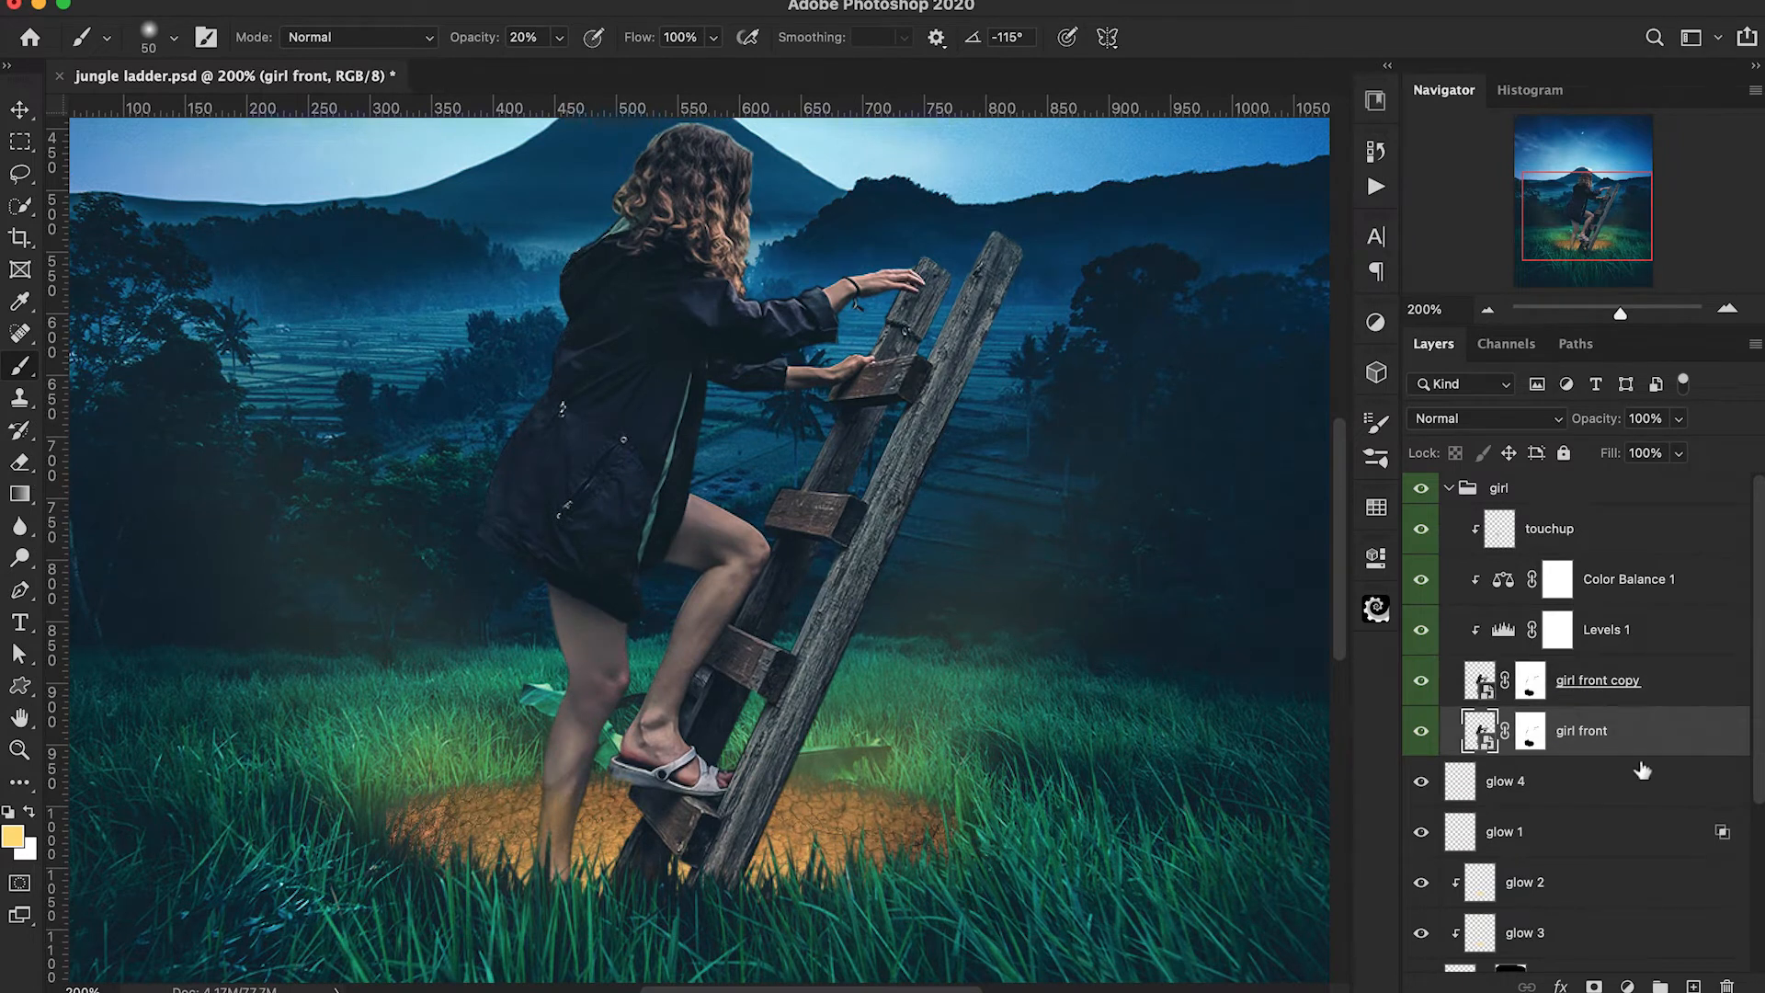
pyautogui.rightClick(1666, 733)
pyautogui.click(1512, 824)
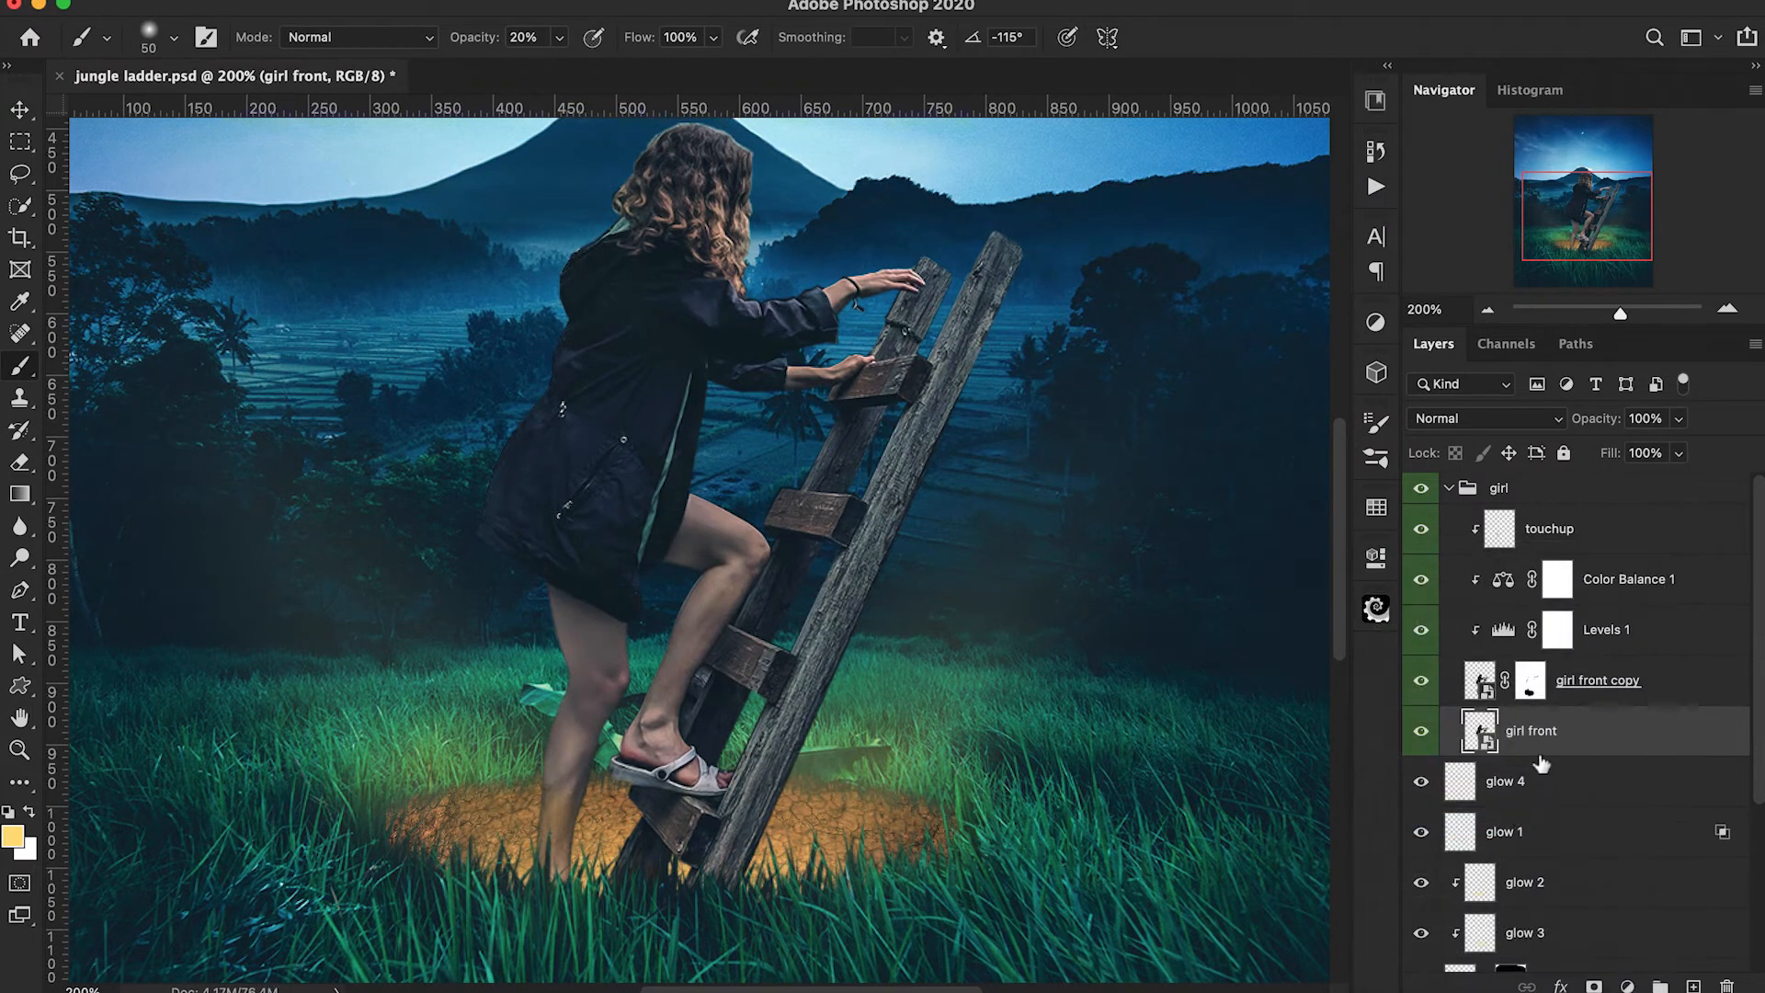
pyautogui.doubleClick(1533, 732)
pyautogui.write('backup')
pyautogui.press('Return')
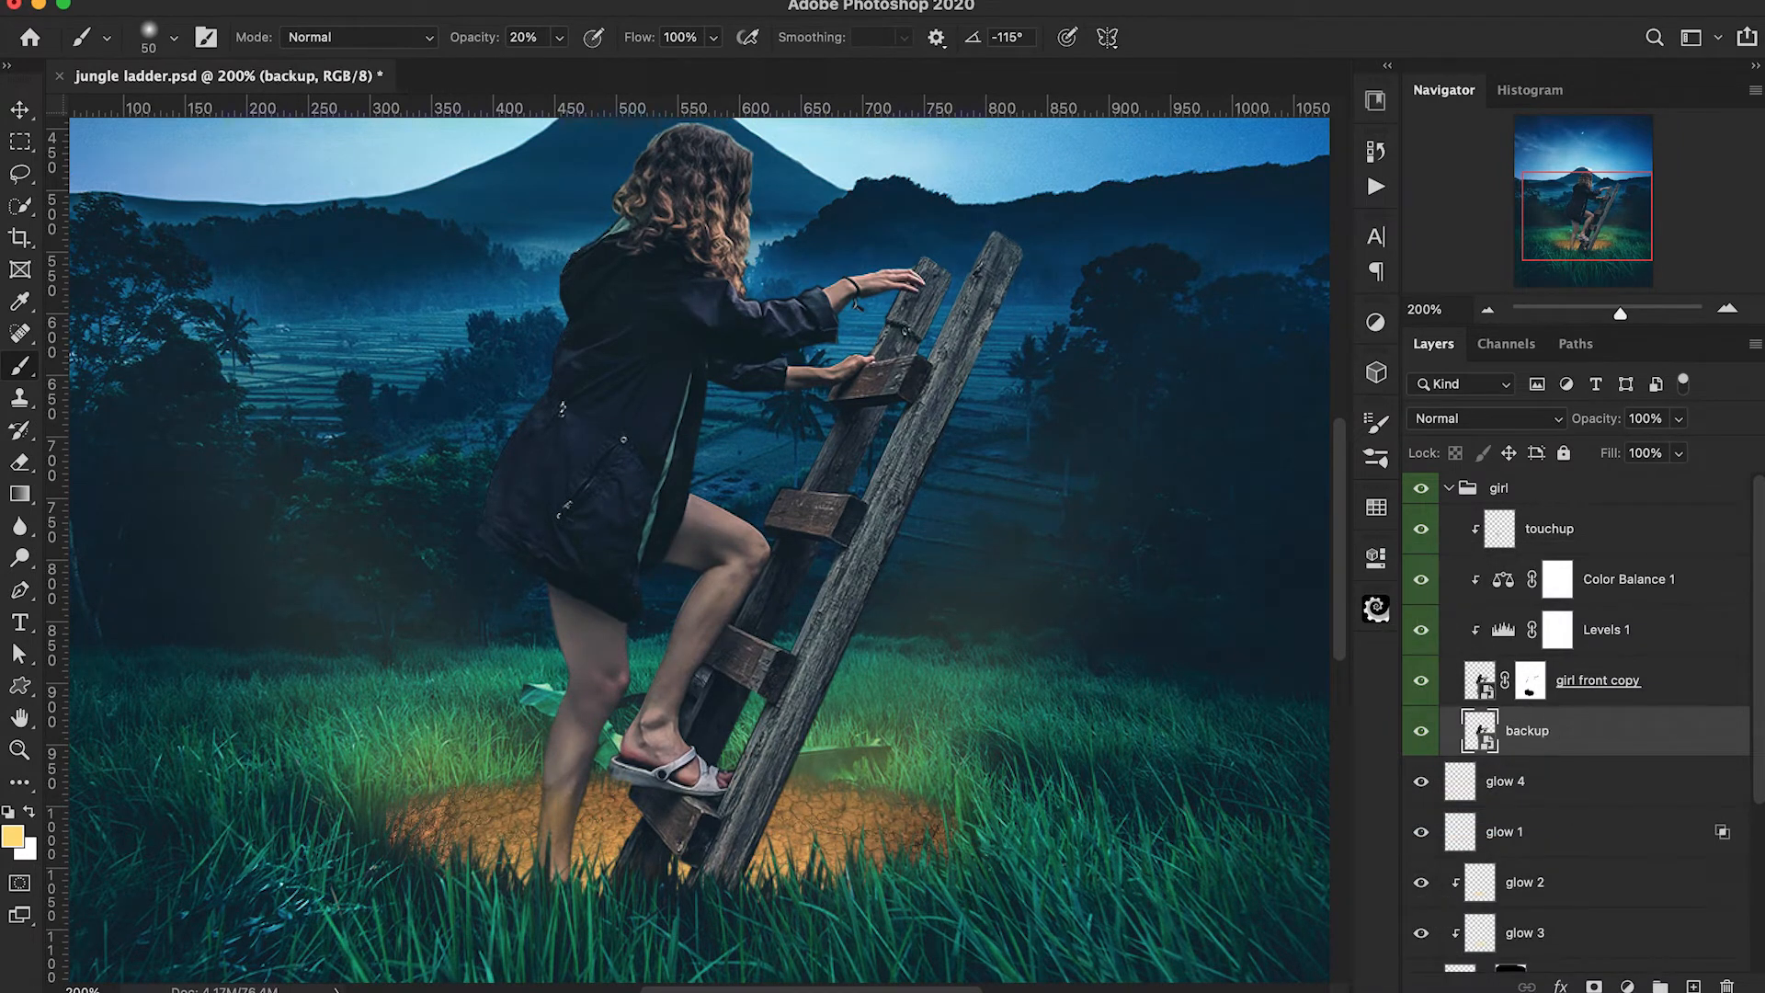
# Trace a closed Pen path around the ladder's front rail, from its upper end down to the grass.
pyautogui.press('p')
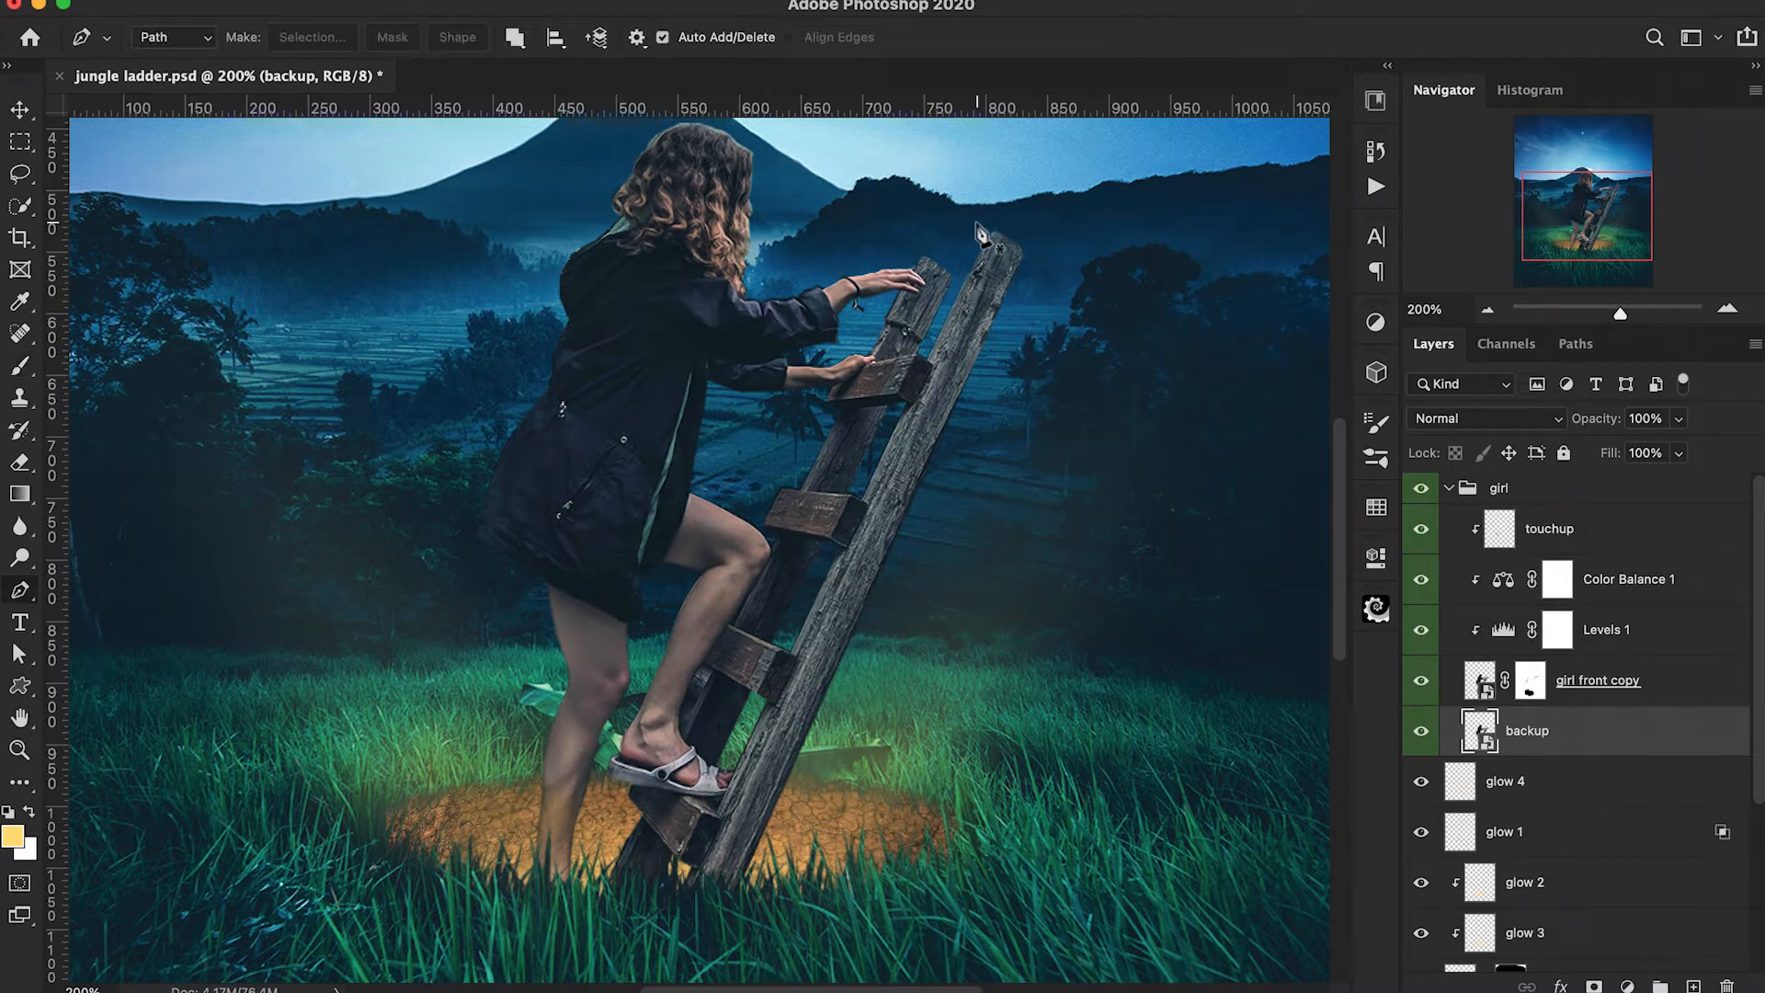
pyautogui.click(993, 235)
pyautogui.click(932, 362)
pyautogui.click(856, 529)
pyautogui.click(776, 701)
pyautogui.click(721, 809)
pyautogui.click(692, 883)
pyautogui.click(731, 889)
pyautogui.click(888, 552)
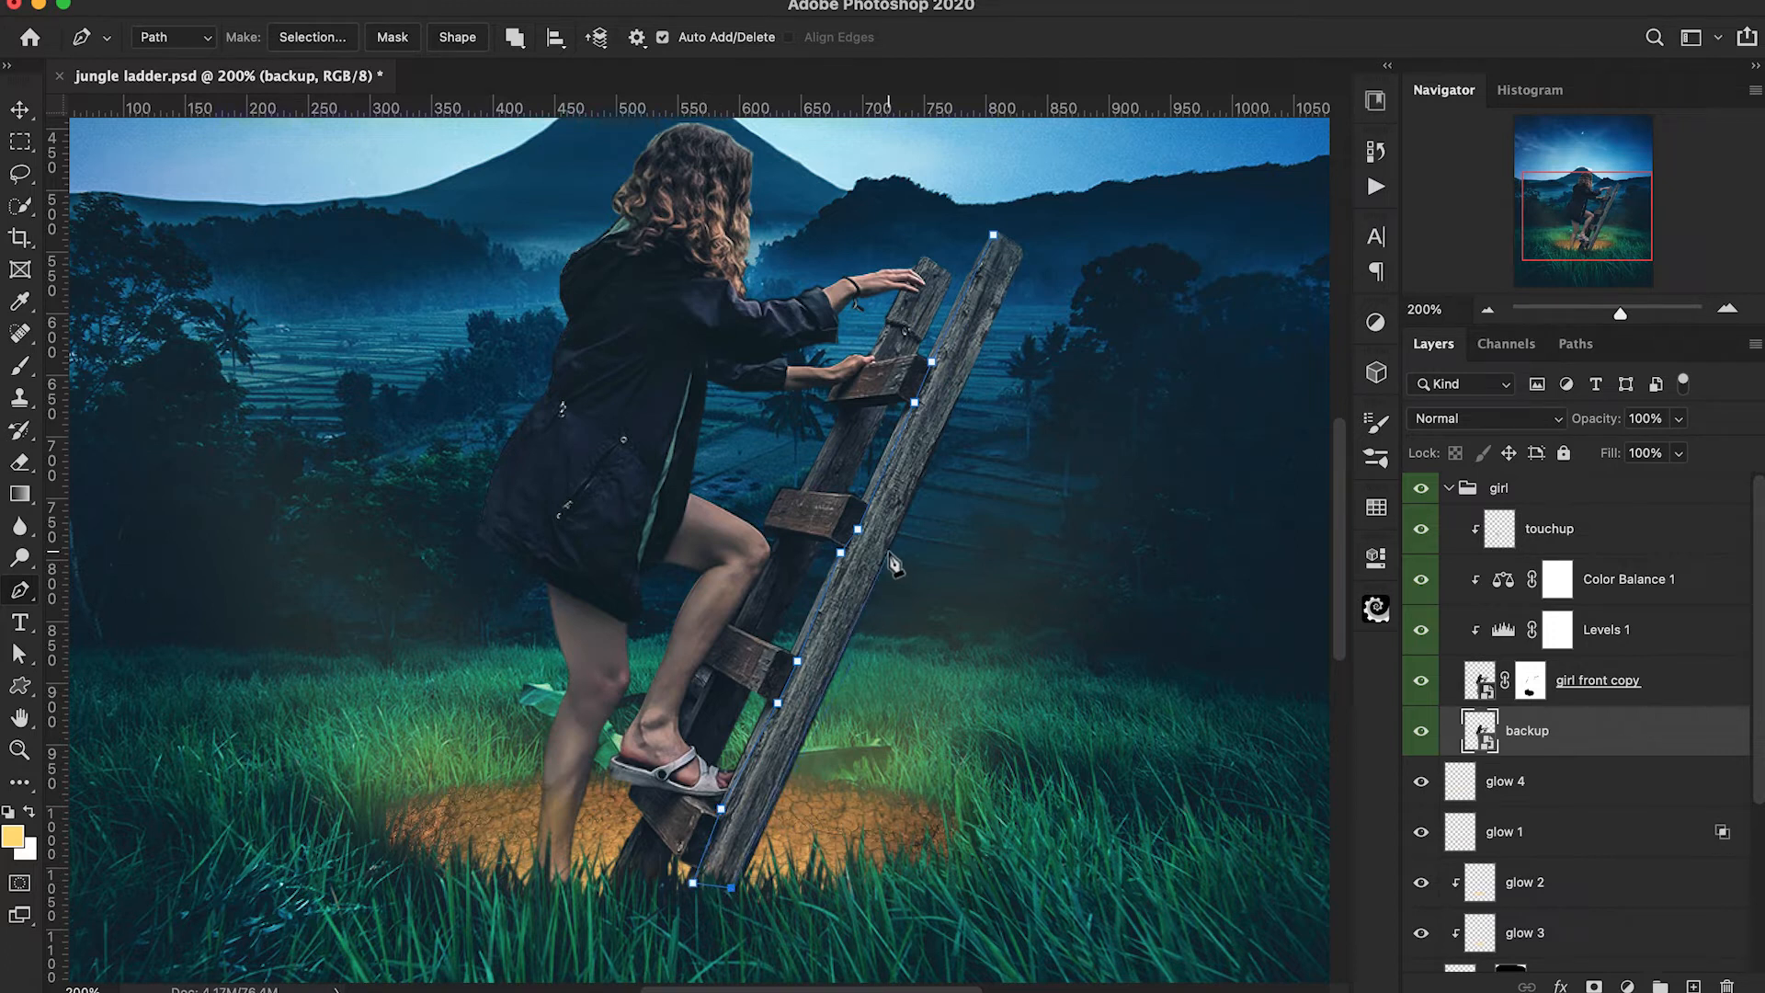
pyautogui.click(1011, 279)
pyautogui.click(1020, 254)
pyautogui.click(1017, 246)
pyautogui.click(997, 239)
# Turn the rail path into a selection and copy the rail from backup to a new layer named touchup.
pyautogui.rightClick(987, 300)
pyautogui.click(1030, 407)
pyautogui.click(1021, 349)
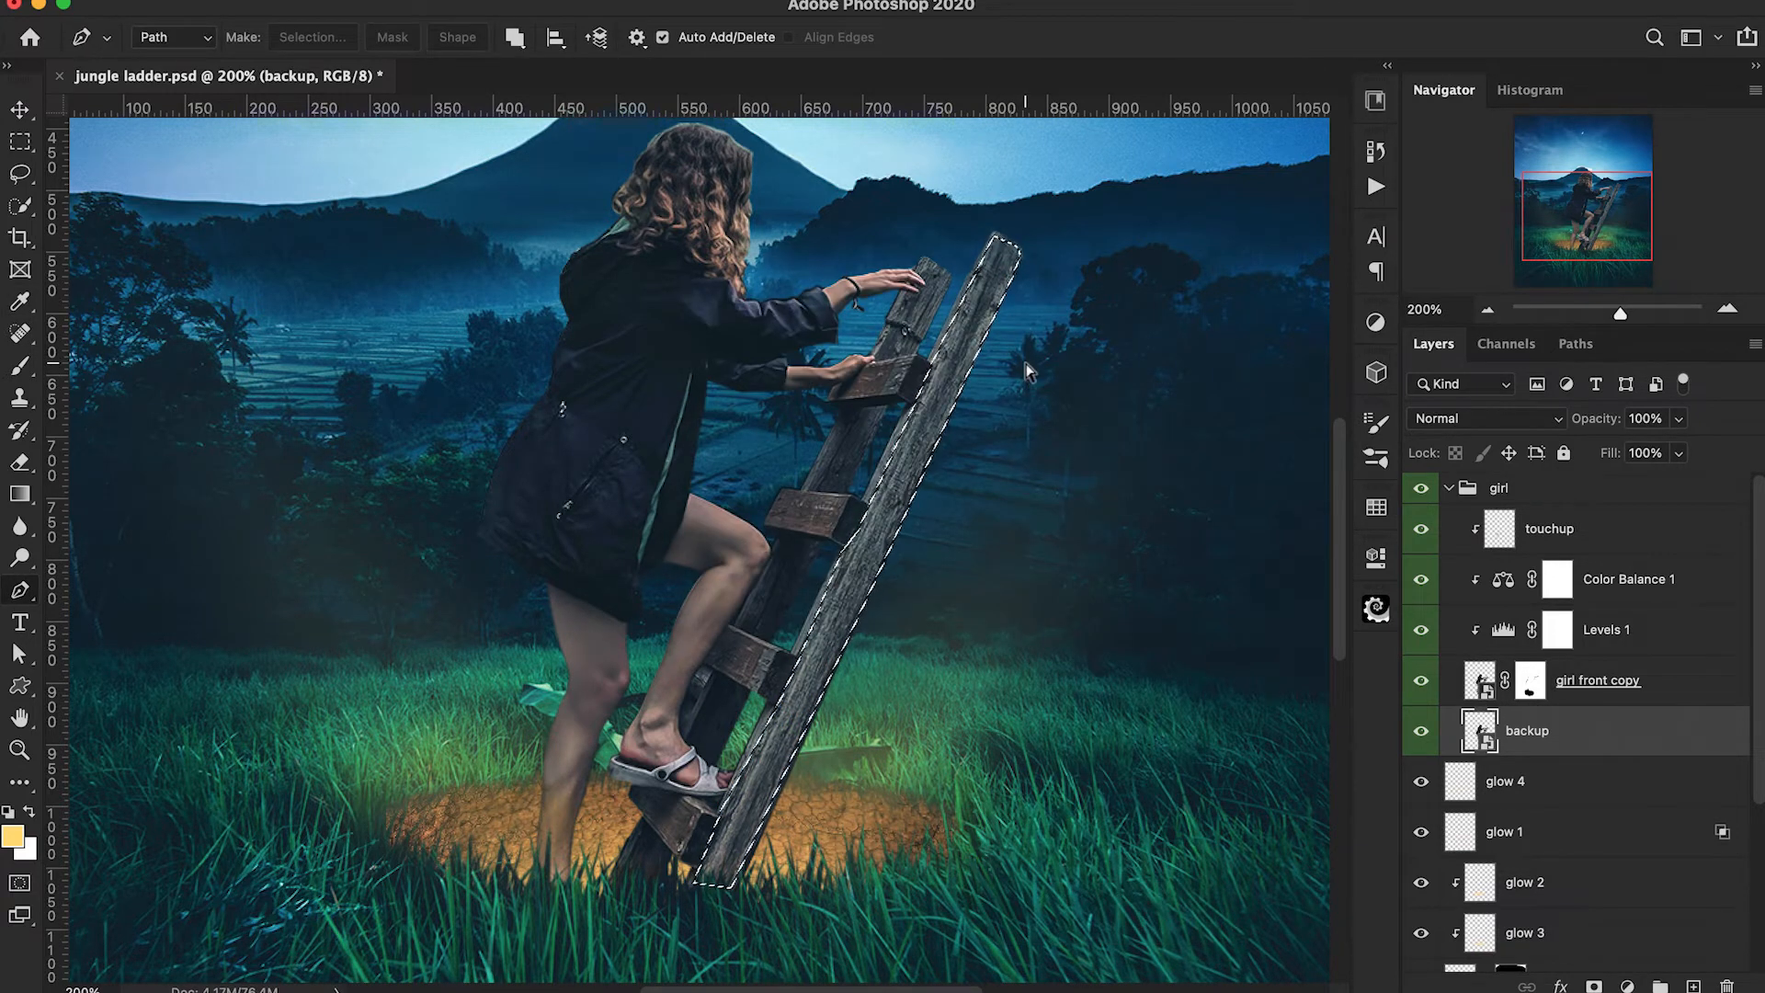
pyautogui.hotkey('ctrl', 'j')
pyautogui.doubleClick(1543, 735)
pyautogui.write('to')
pyautogui.press('Return')
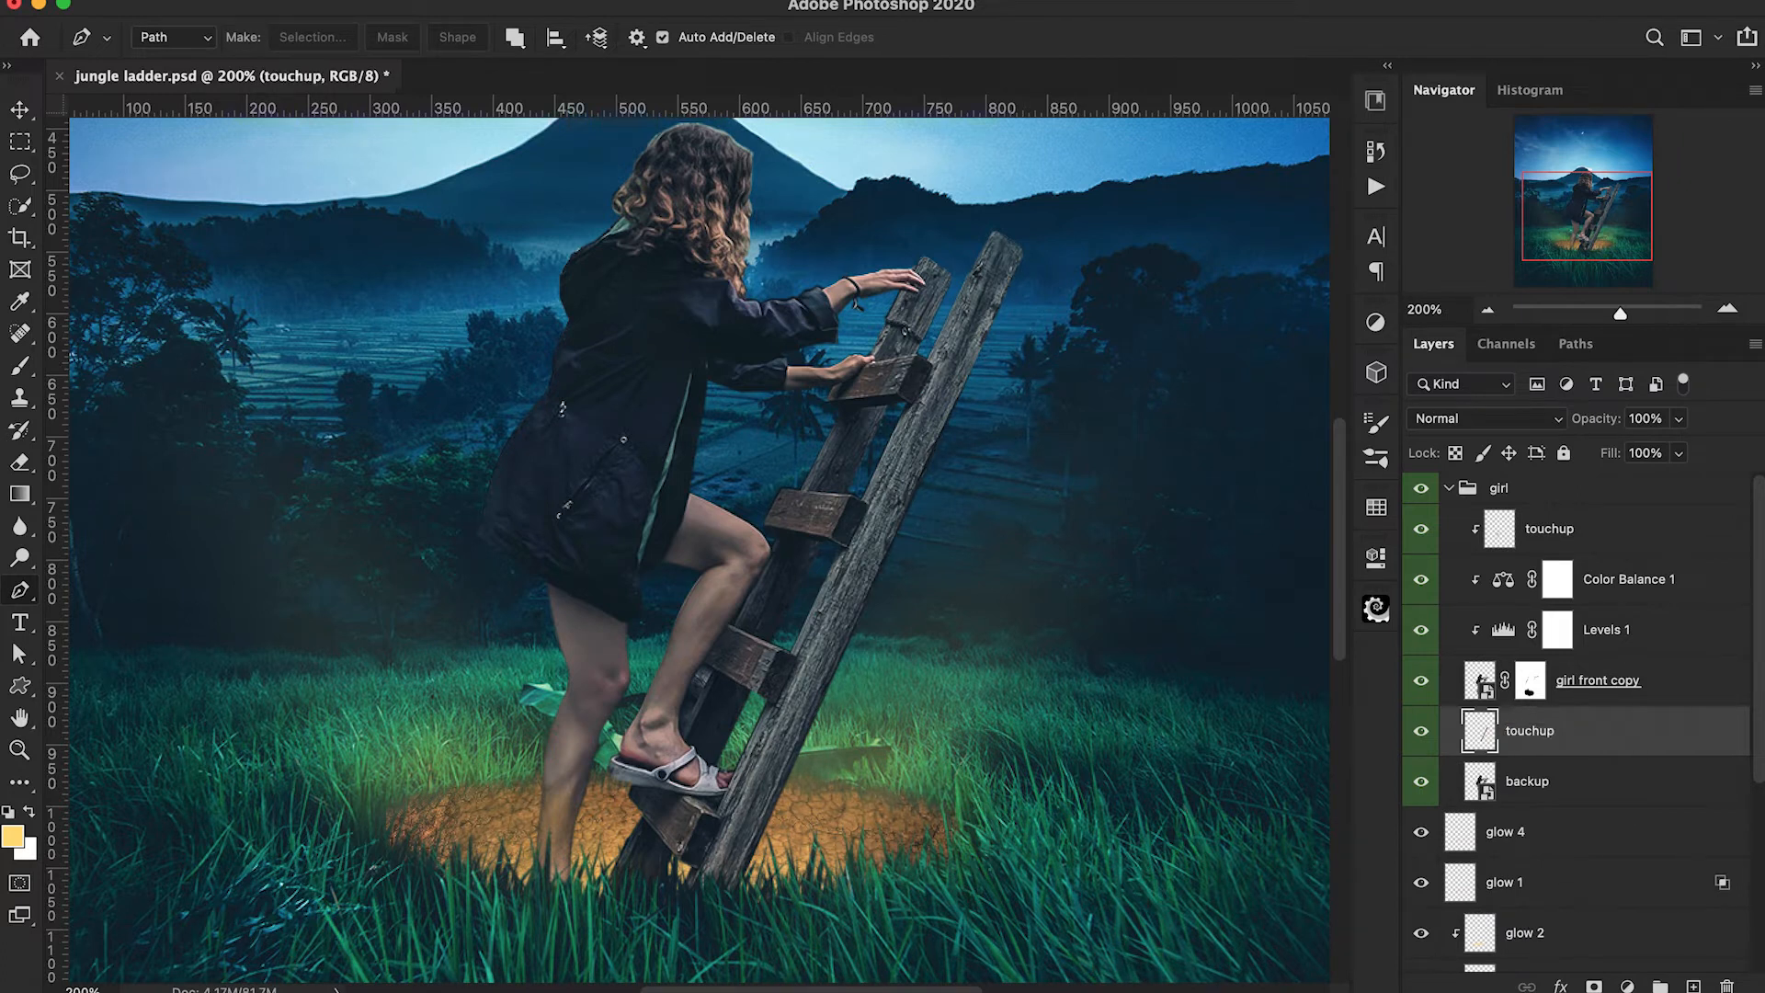
# Place the rail's touchup layer above everything in the girl group and transform it over the ladder's rear rail, using 45% opacity for alignment.
pyautogui.moveTo(1639, 741); pyautogui.dragTo(1628, 531)
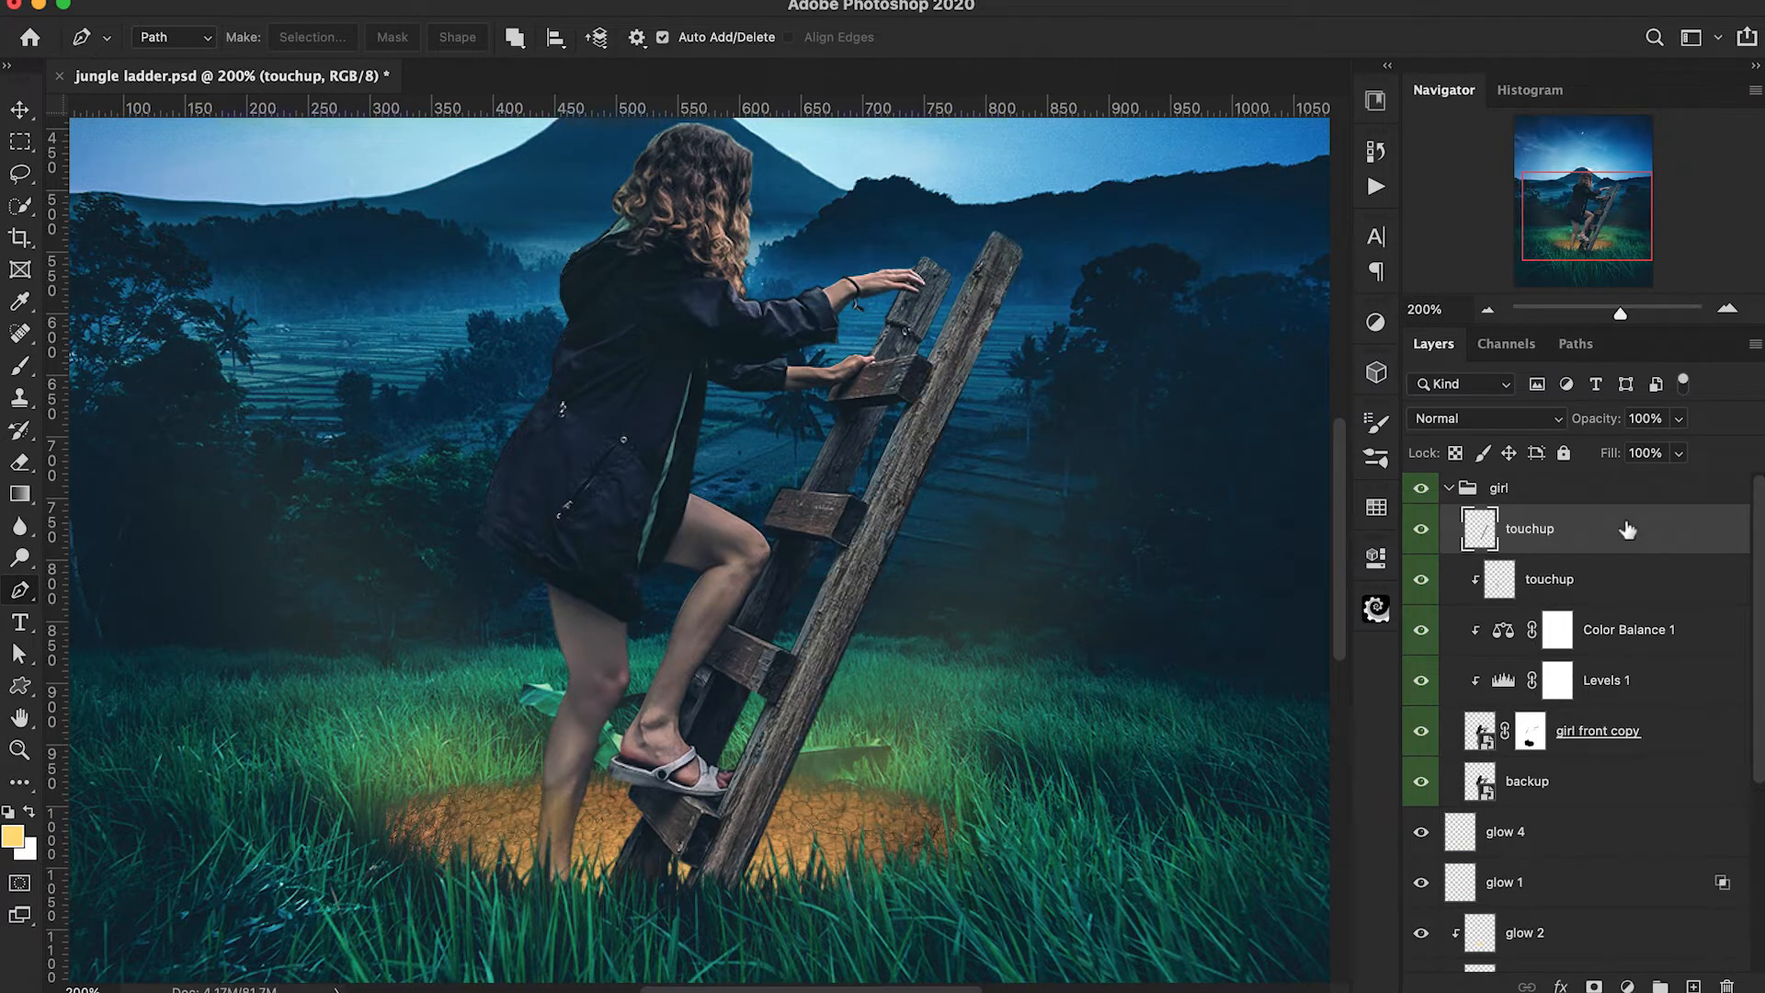
pyautogui.hotkey('ctrl', 't')
pyautogui.moveTo(923, 677); pyautogui.dragTo(842, 723)
pyautogui.moveTo(1067, 637); pyautogui.dragTo(1089, 655)
pyautogui.moveTo(715, 851); pyautogui.dragTo(693, 843)
pyautogui.moveTo(1597, 419); pyautogui.dragTo(1533, 427)
pyautogui.moveTo(781, 255); pyautogui.dragTo(784, 266)
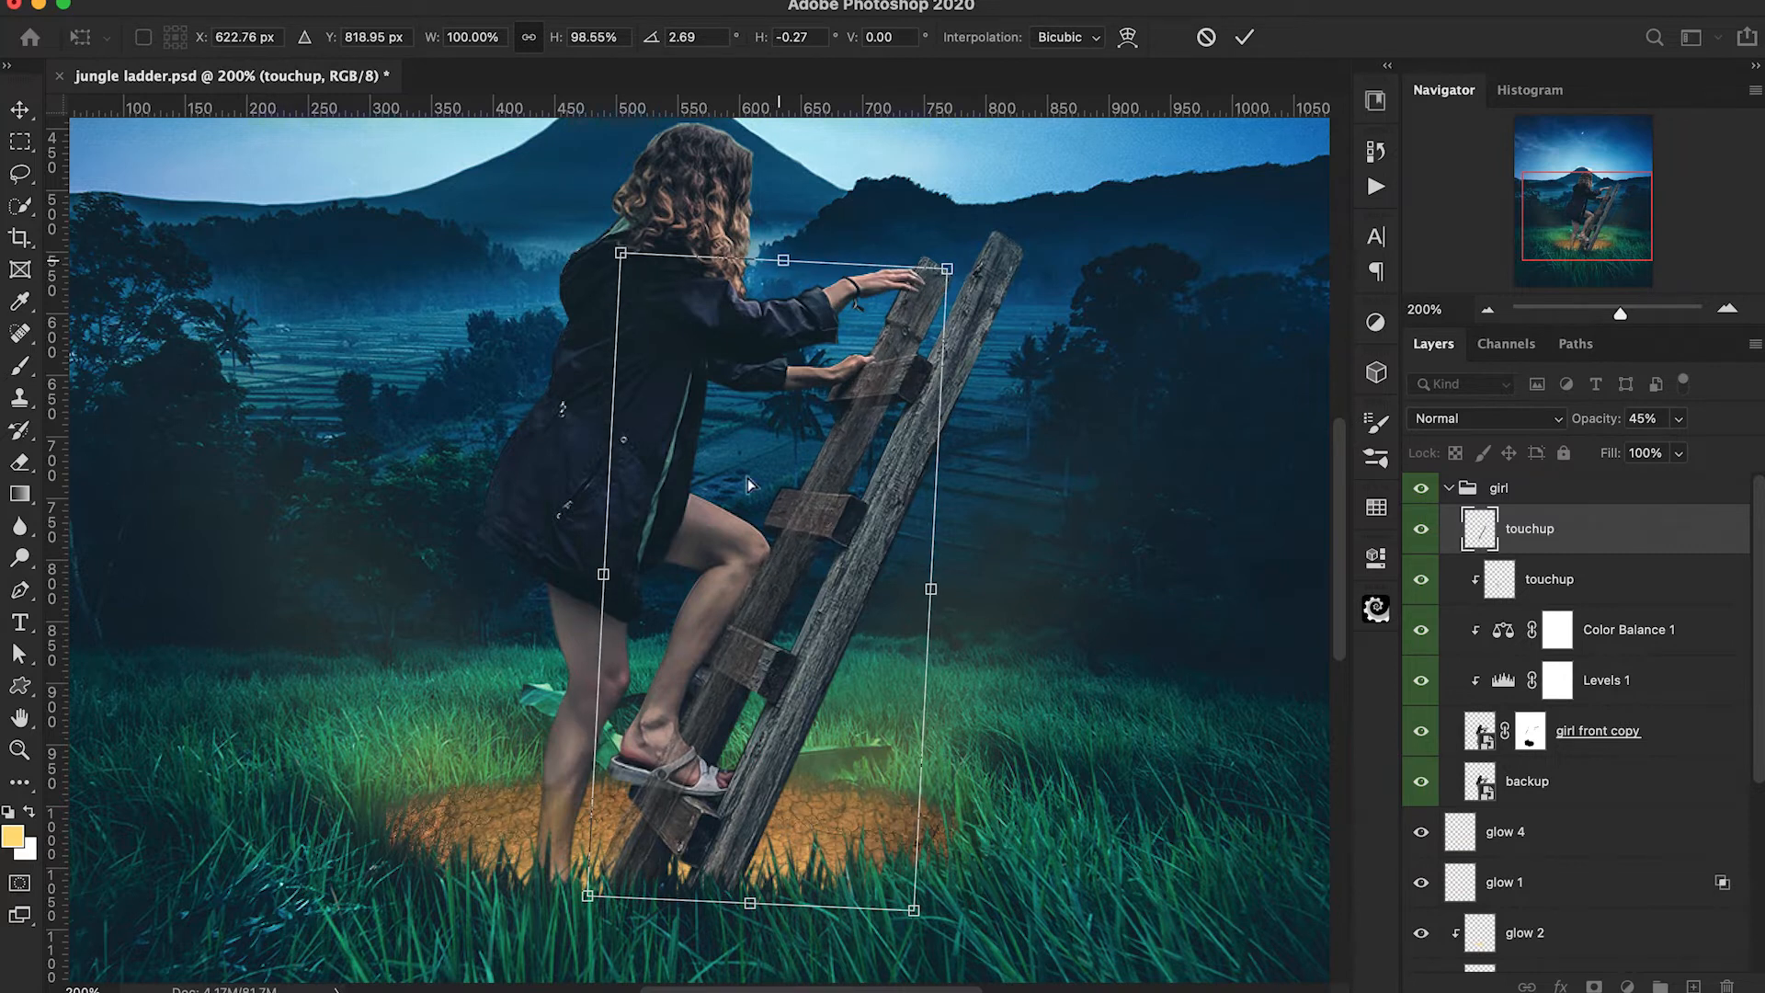
# Refine the copied rail's fit over the rear rail at both ends, apply the transform and restore the layer's opacity to 100%.
pyautogui.scroll(-3, 748, 478)
pyautogui.moveTo(751, 755); pyautogui.dragTo(762, 762)
pyautogui.scroll(2, 1036, 423)
pyautogui.moveTo(951, 245); pyautogui.dragTo(946, 242)
pyautogui.click(1245, 38)
pyautogui.click(1598, 419)
pyautogui.write('100')
pyautogui.press('Return')
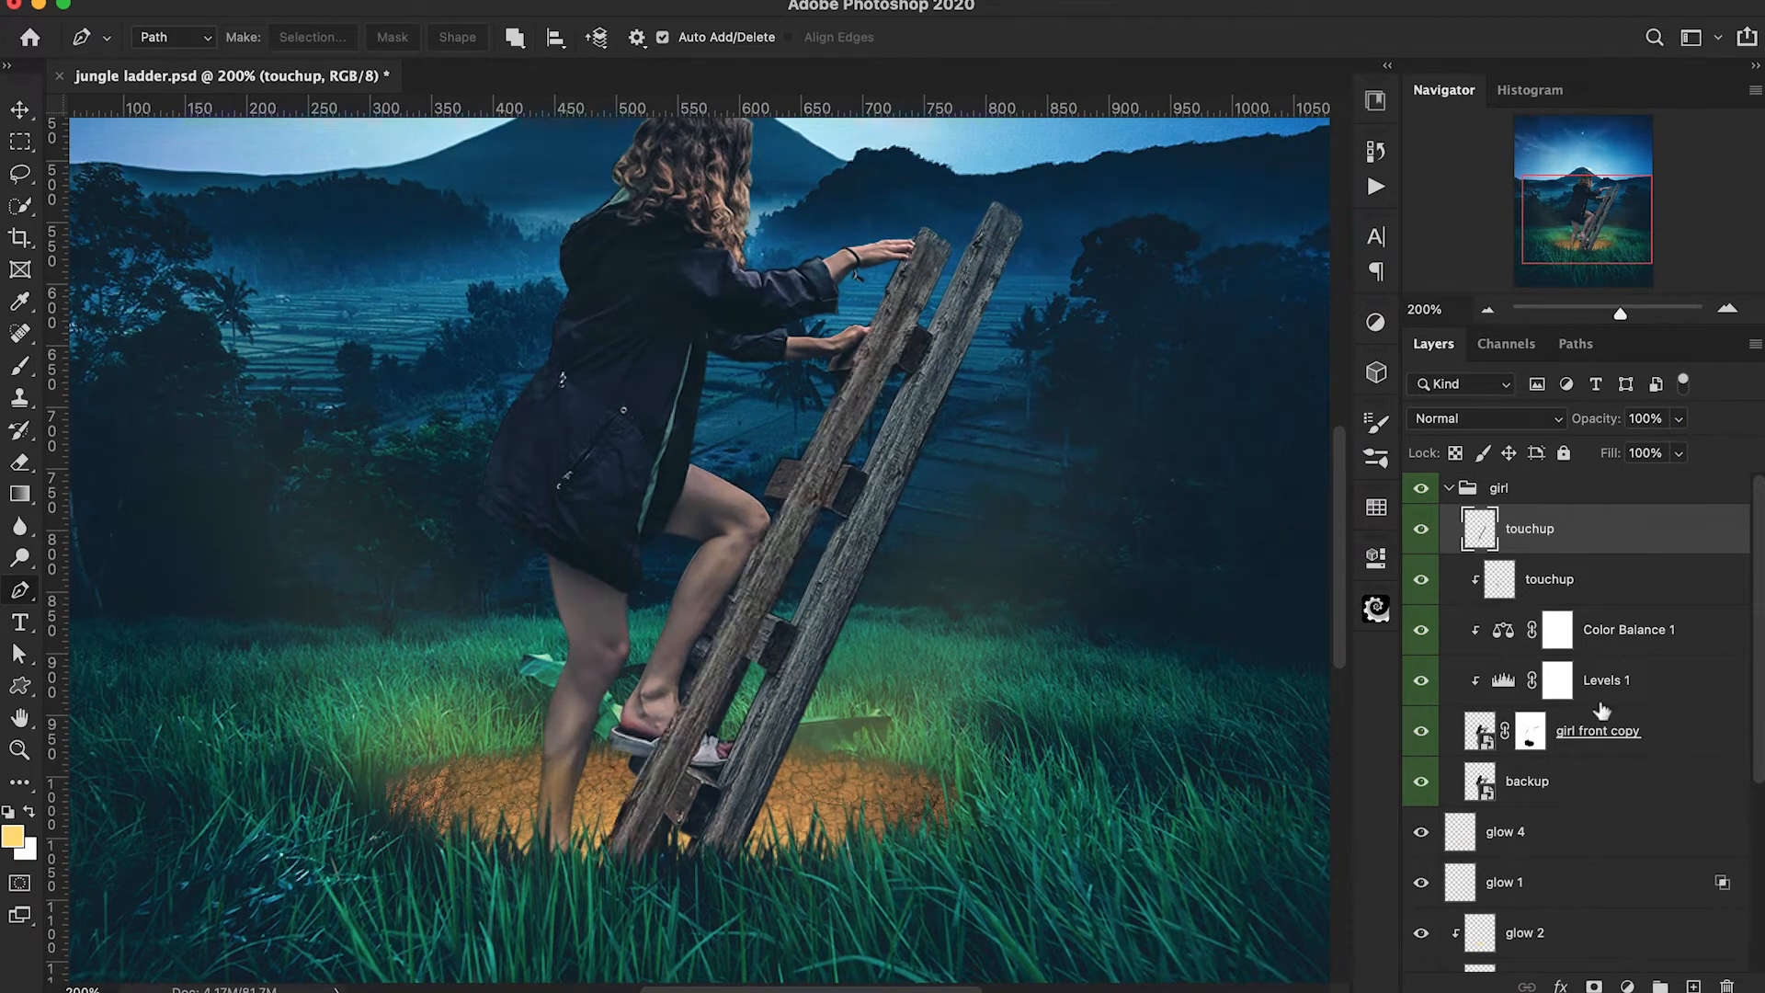
# Add a black mask to the rail's touchup layer and load the girl front copy's outline as a selection.
pyautogui.click(1594, 987)
pyautogui.press('super+i')
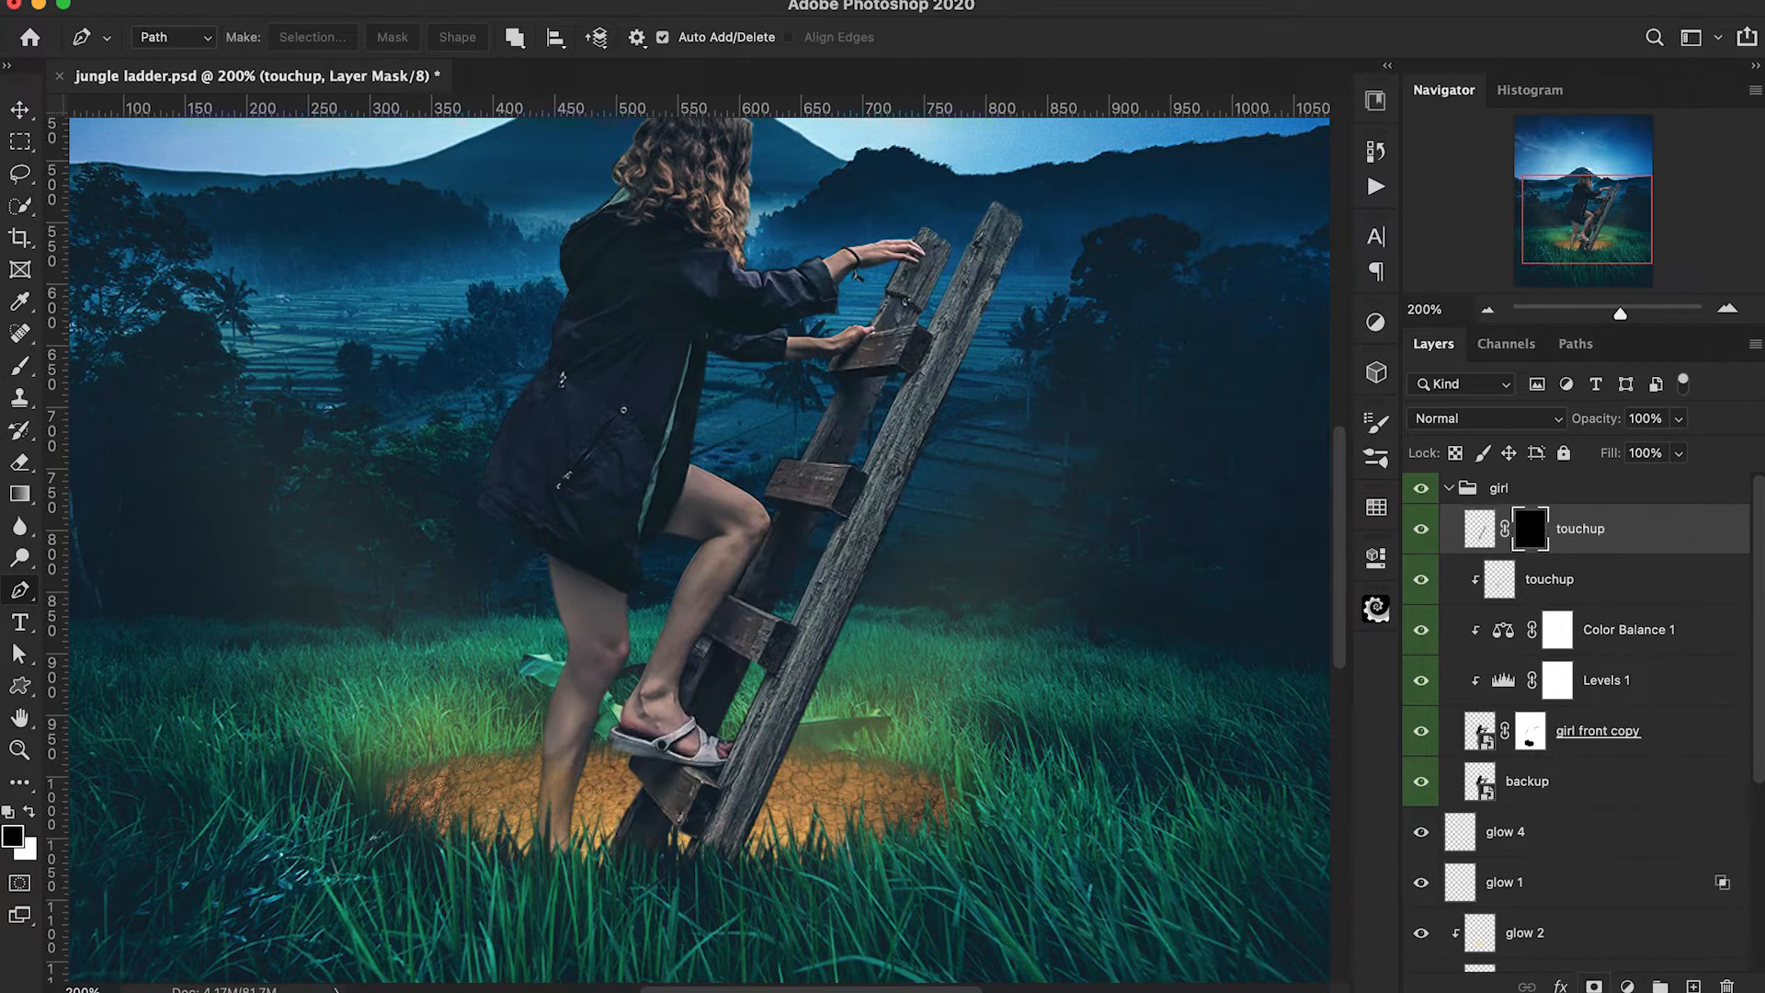
pyautogui.press('b')
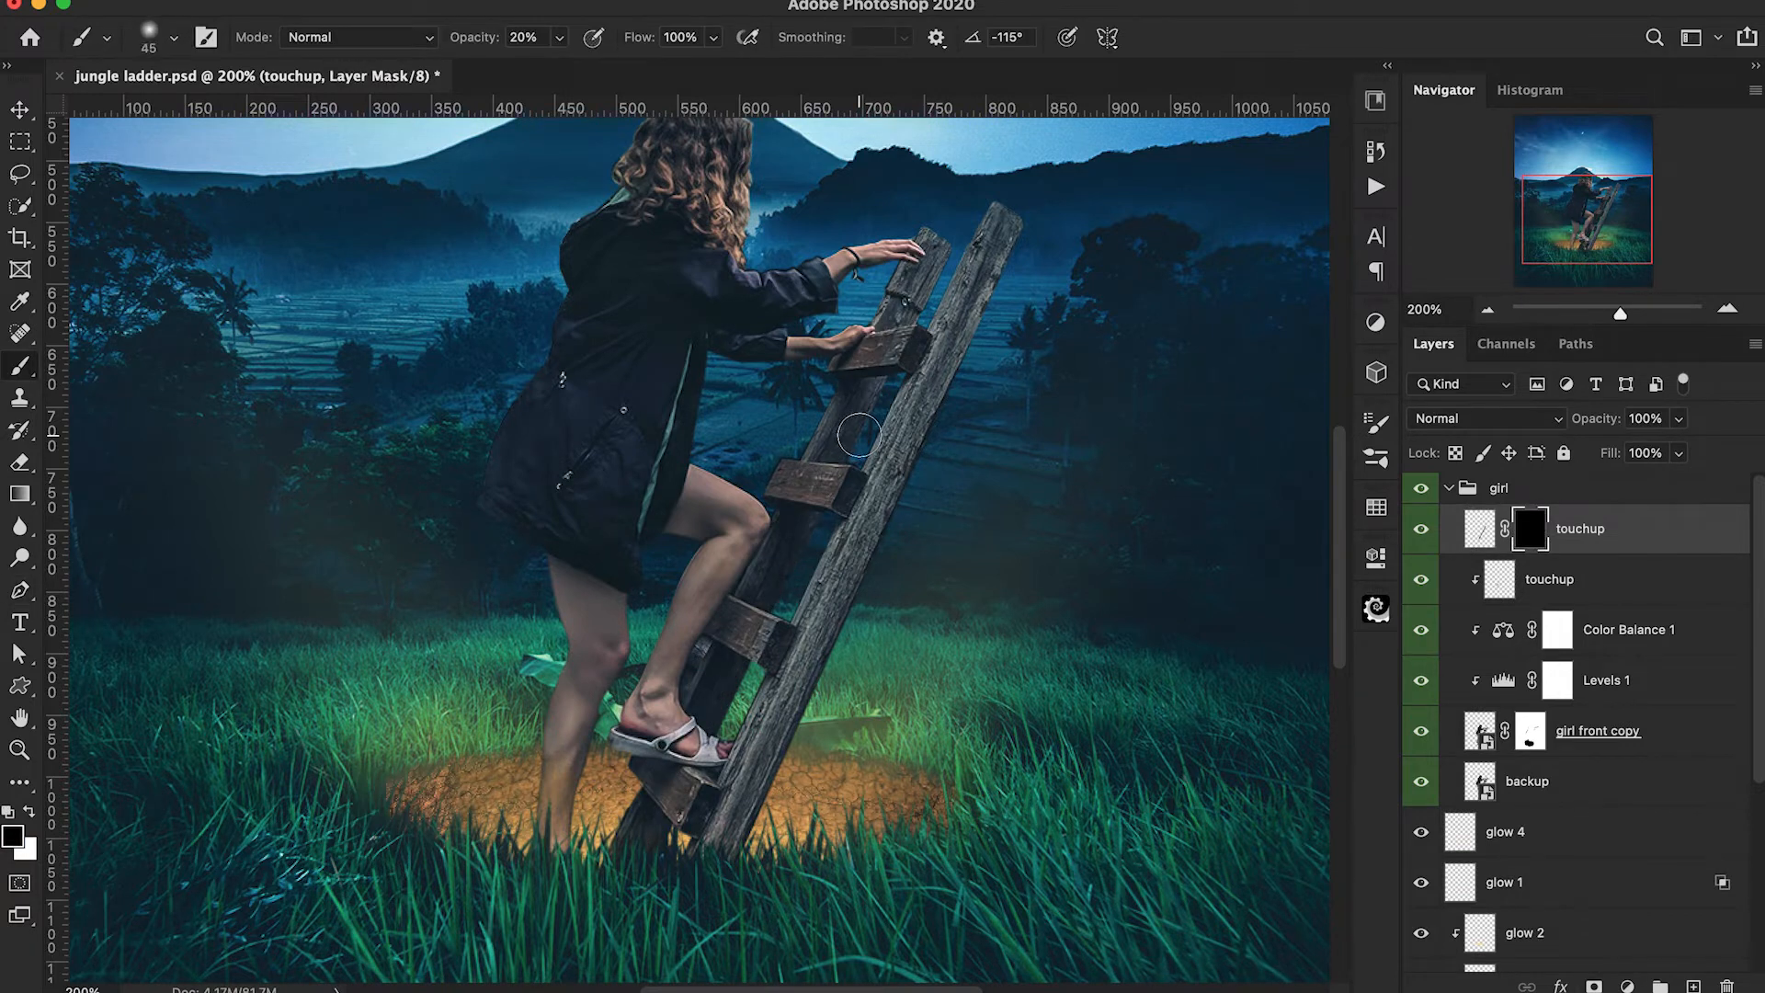
pyautogui.press('super+plus')
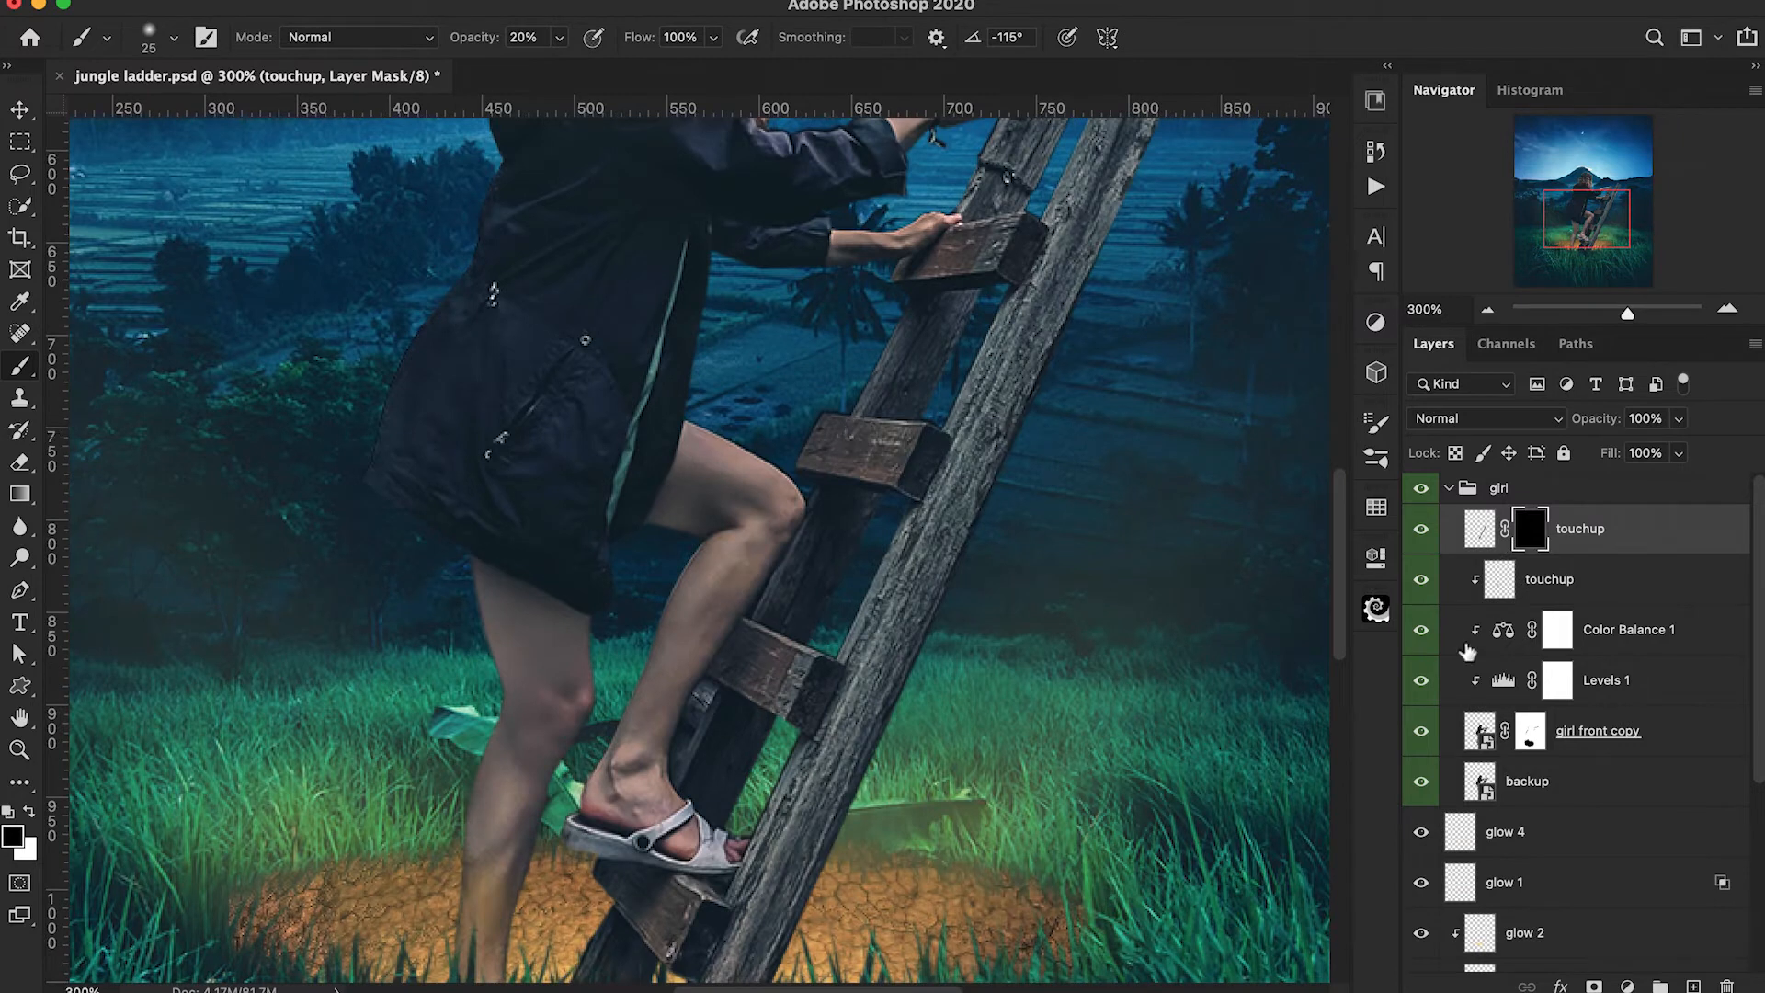
pyautogui.keyDown('super'); pyautogui.click(1477, 731); pyautogui.keyUp('super')
# Paint white on the rail touchup layer's mask with a 30 px, 20% brush inside the girl selection to reveal the rear rail, then deselect.
pyautogui.press(']')
pyautogui.press(']')
pyautogui.press(']')
pyautogui.press('x')
pyautogui.press('[')
pyautogui.moveTo(947, 322); pyautogui.dragTo(890, 405)
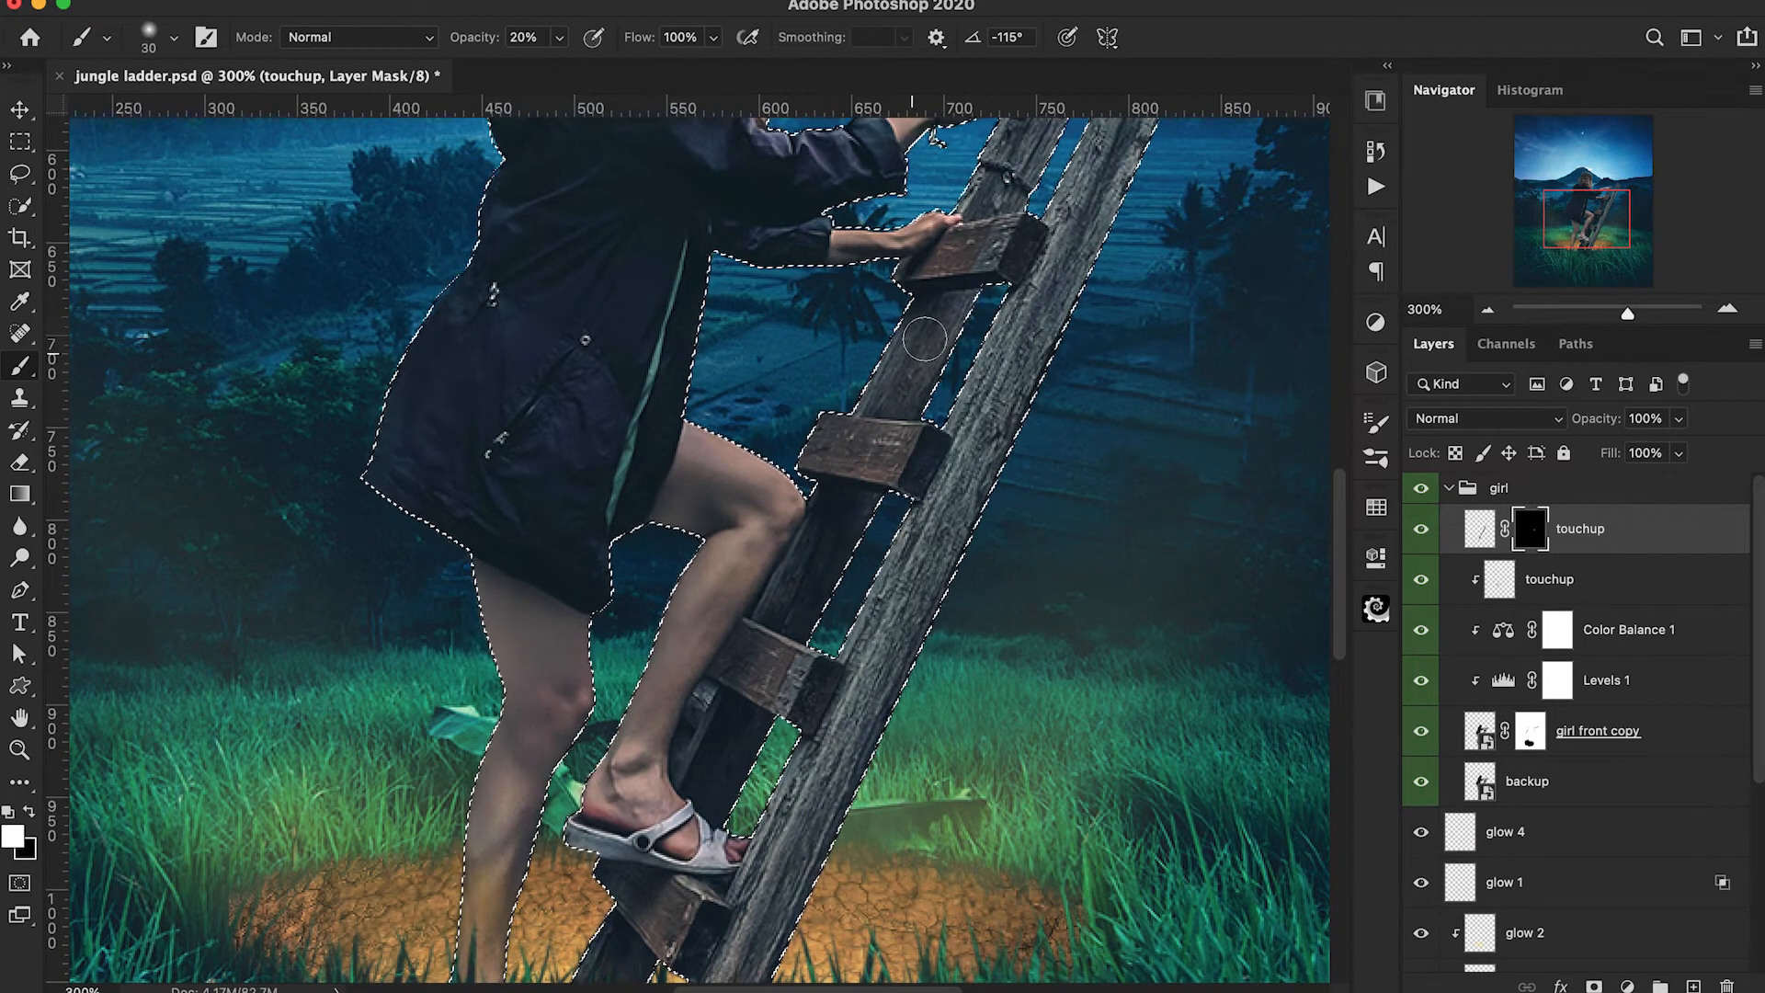
pyautogui.moveTo(823, 526)
pyautogui.mouseDown()
pyautogui.moveTo(756, 661)
pyautogui.moveTo(826, 552)
pyautogui.moveTo(759, 658)
pyautogui.moveTo(811, 574)
pyautogui.mouseUp()
pyautogui.scroll(-3, 811, 575)
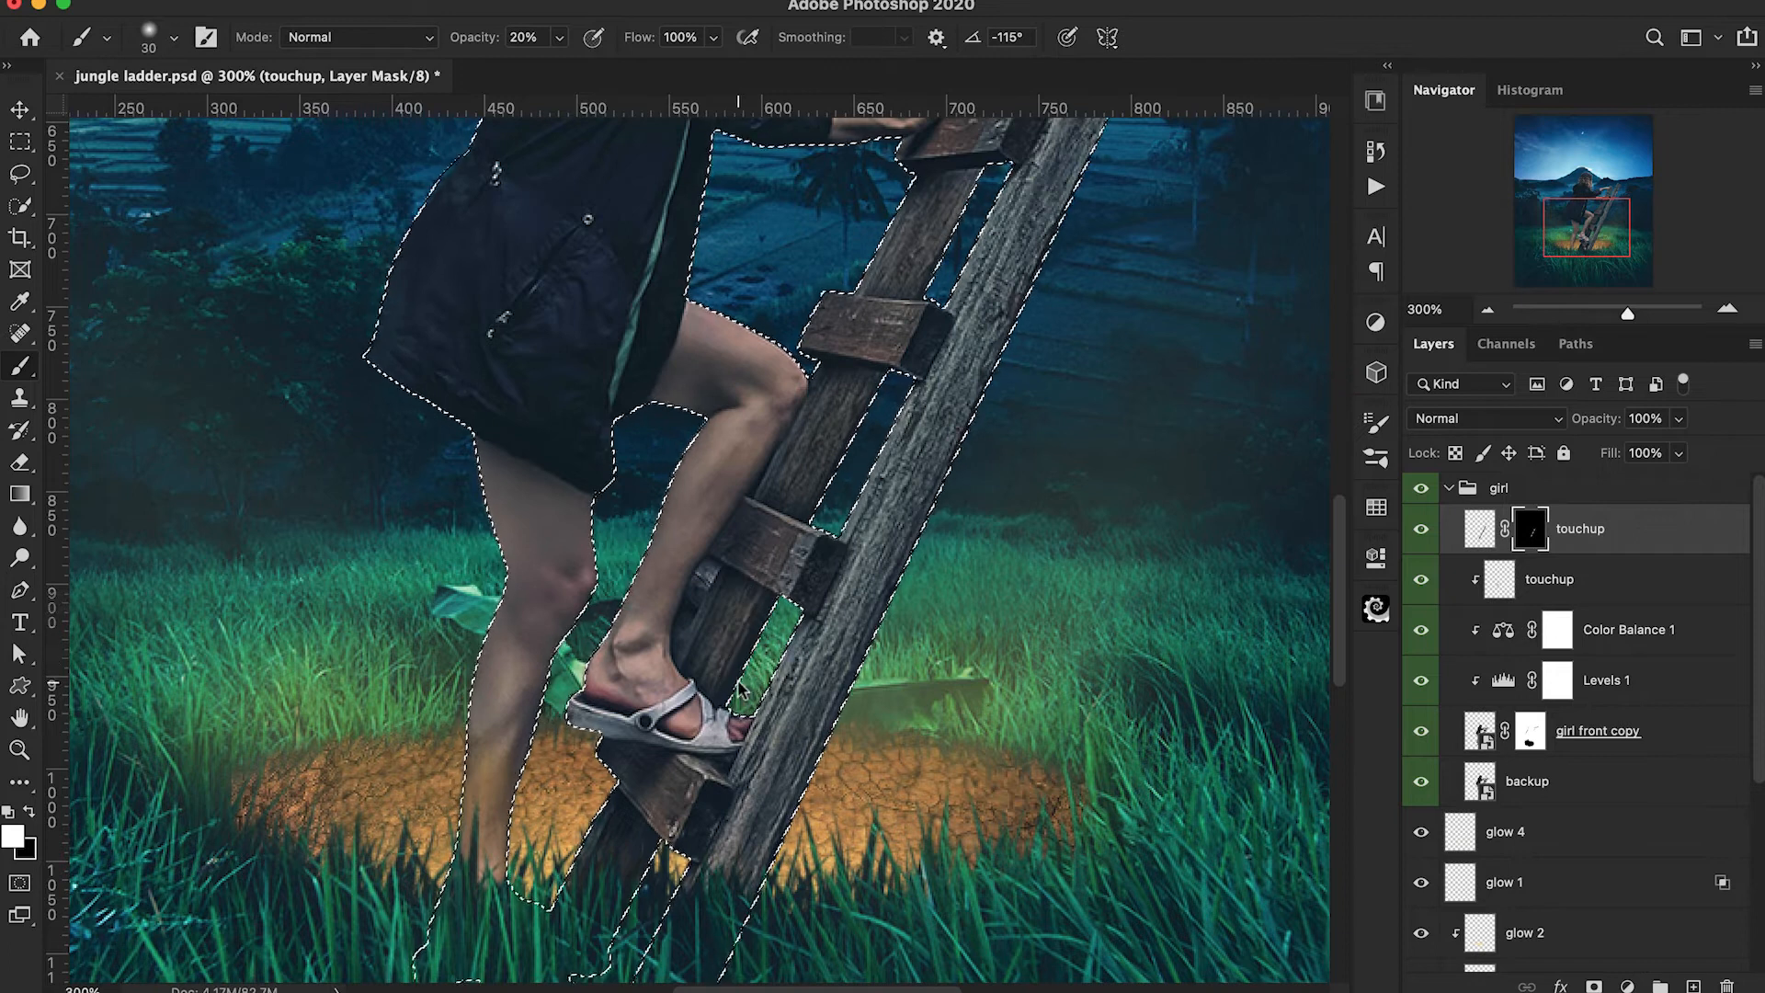
pyautogui.scroll(-2, 641, 729)
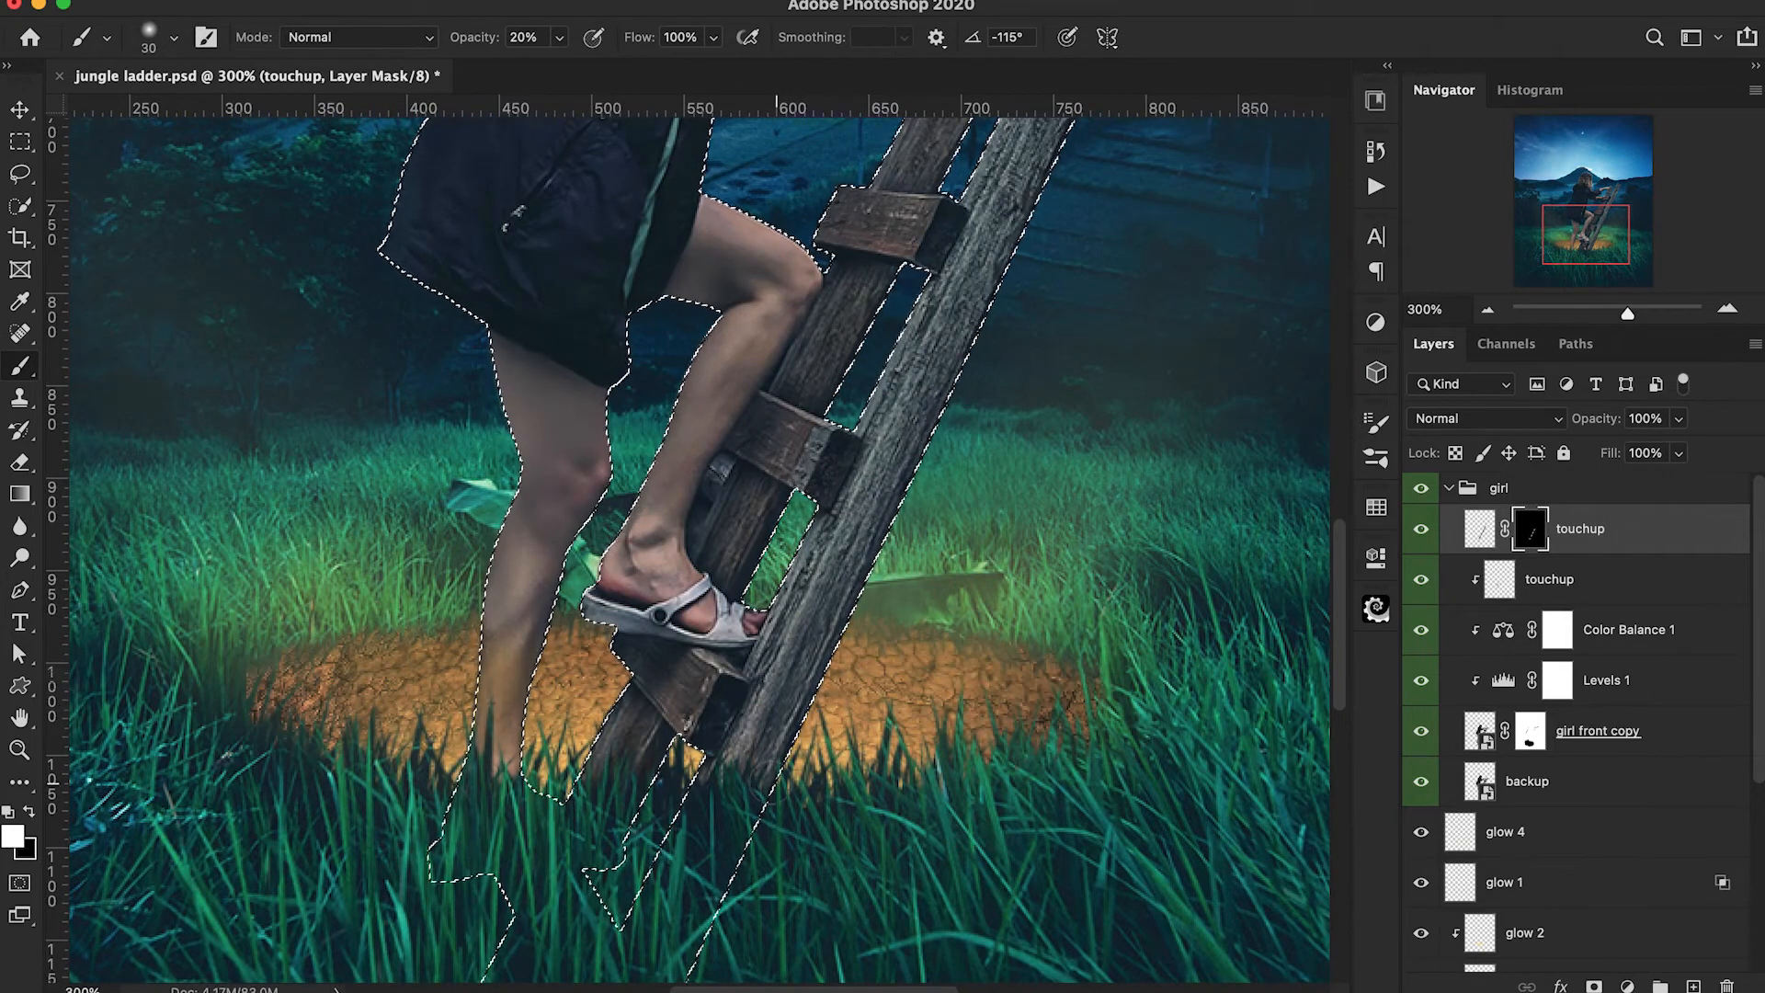
pyautogui.press('super+d')
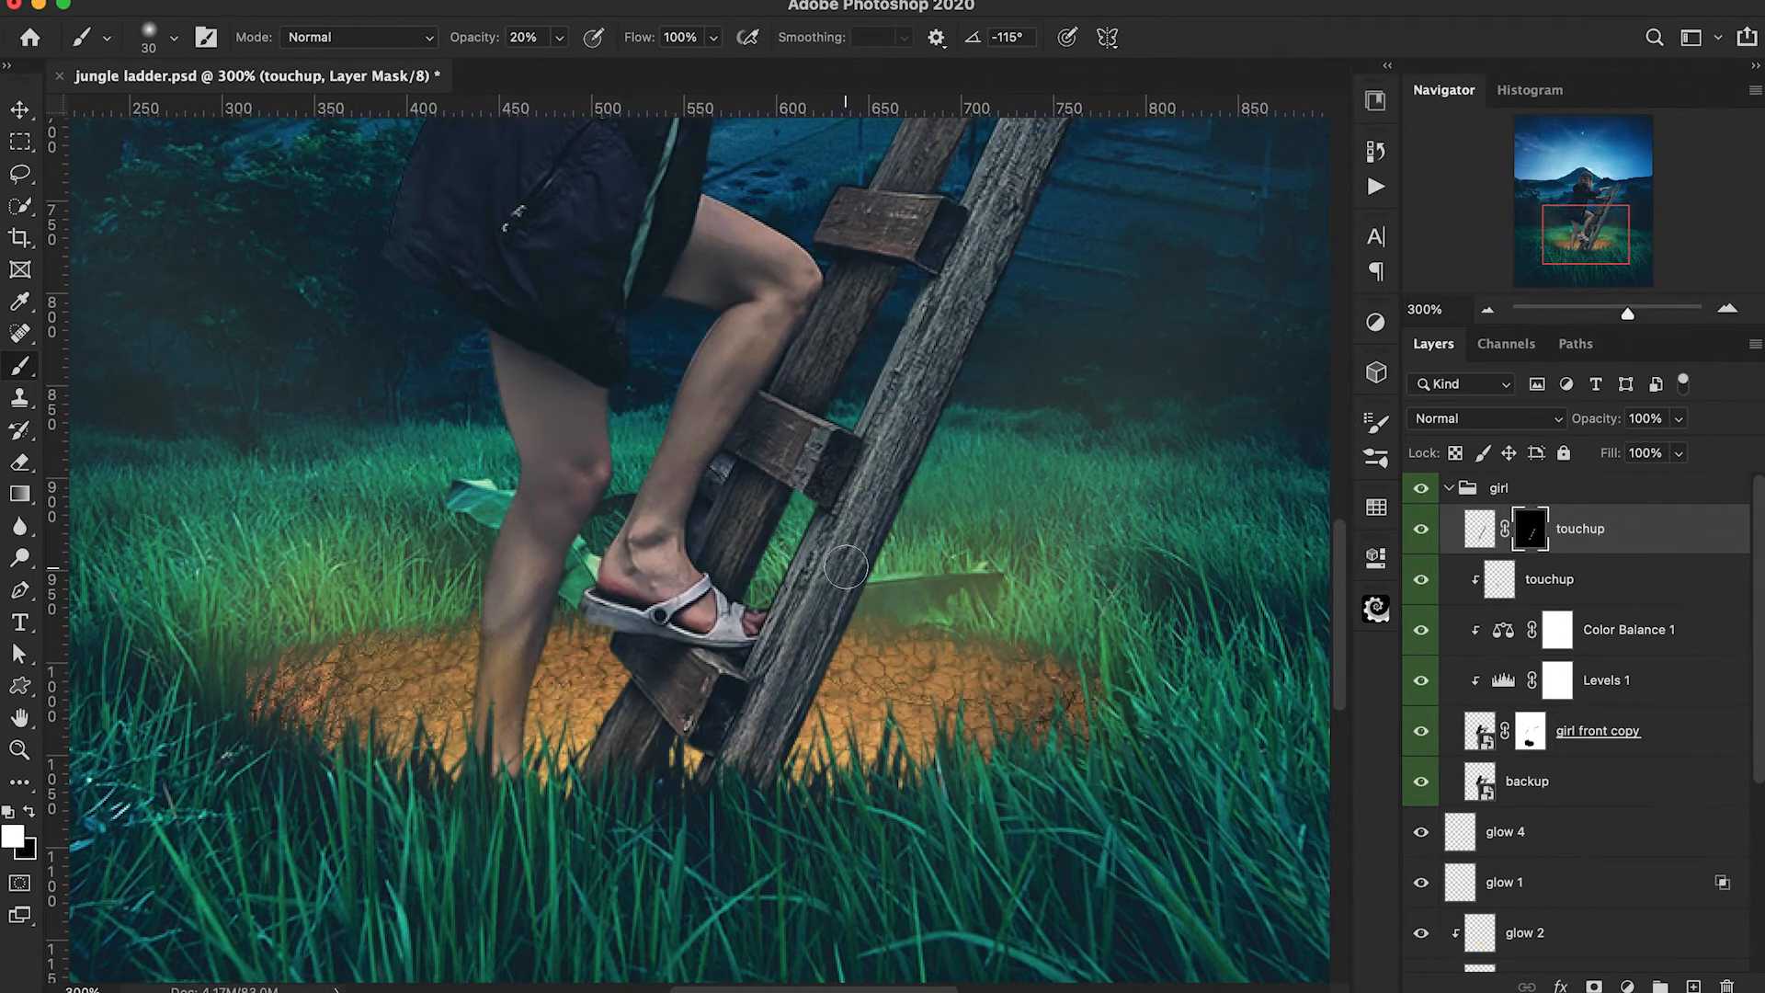
pyautogui.press('super+1')
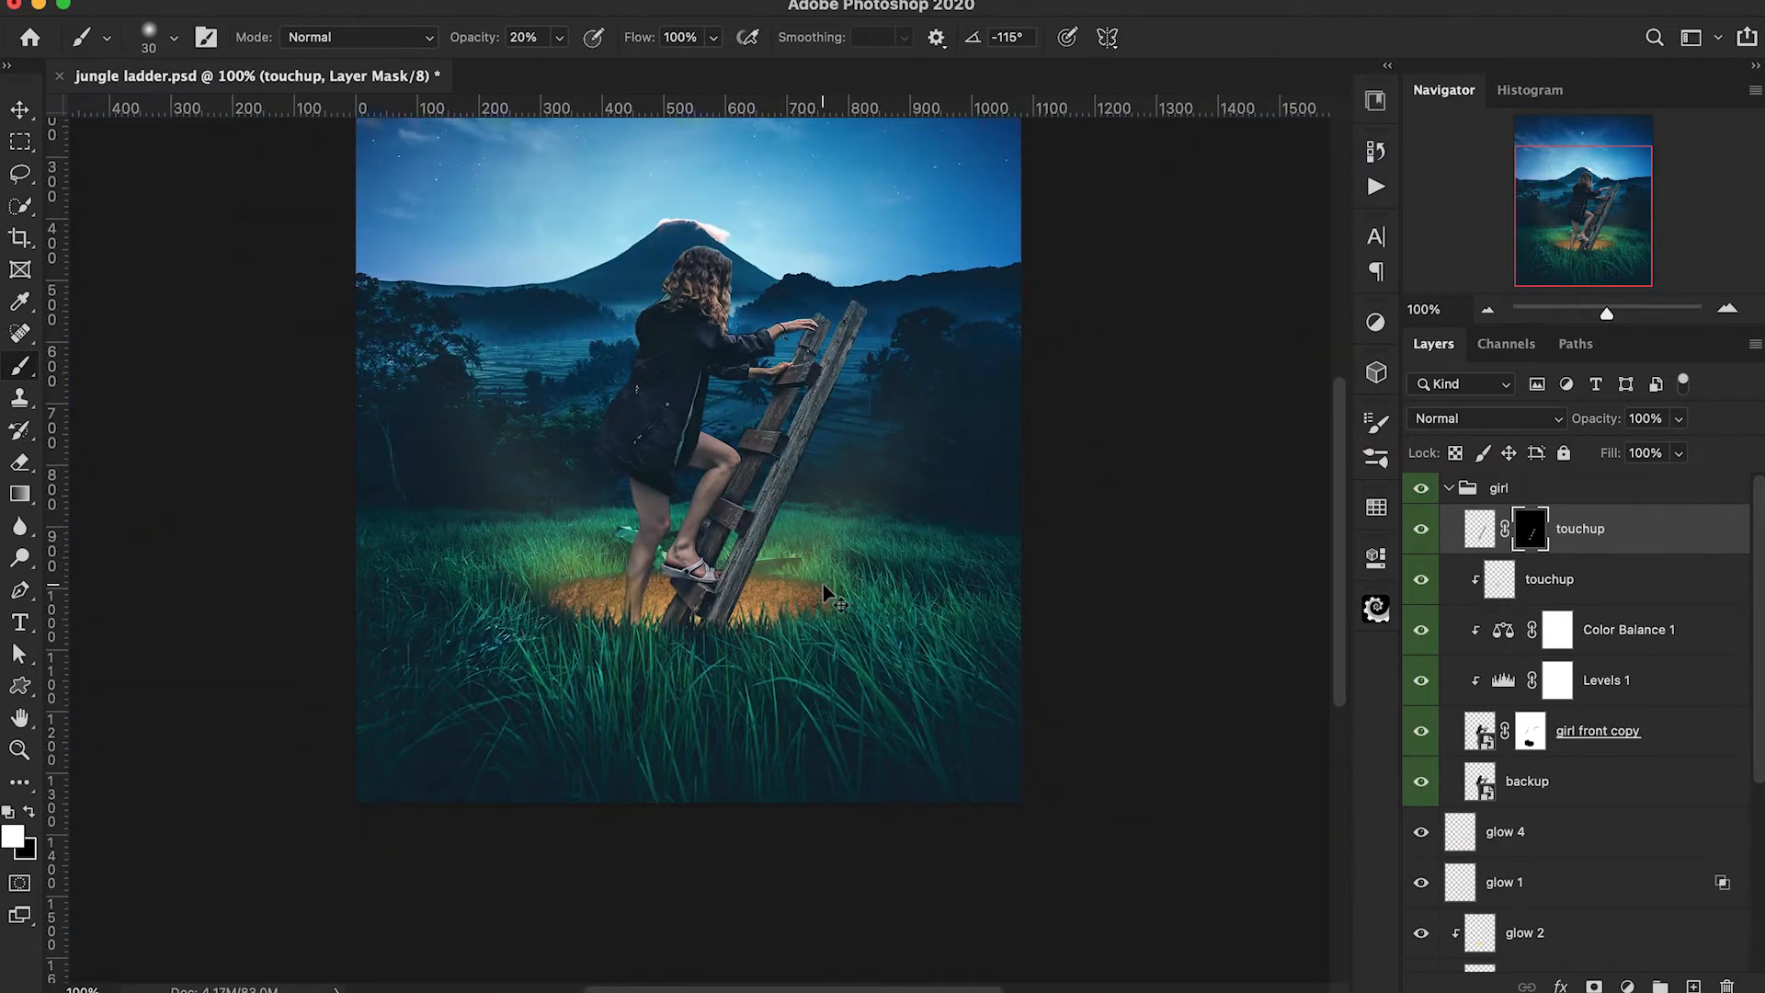
pyautogui.scroll(3, 824, 583)
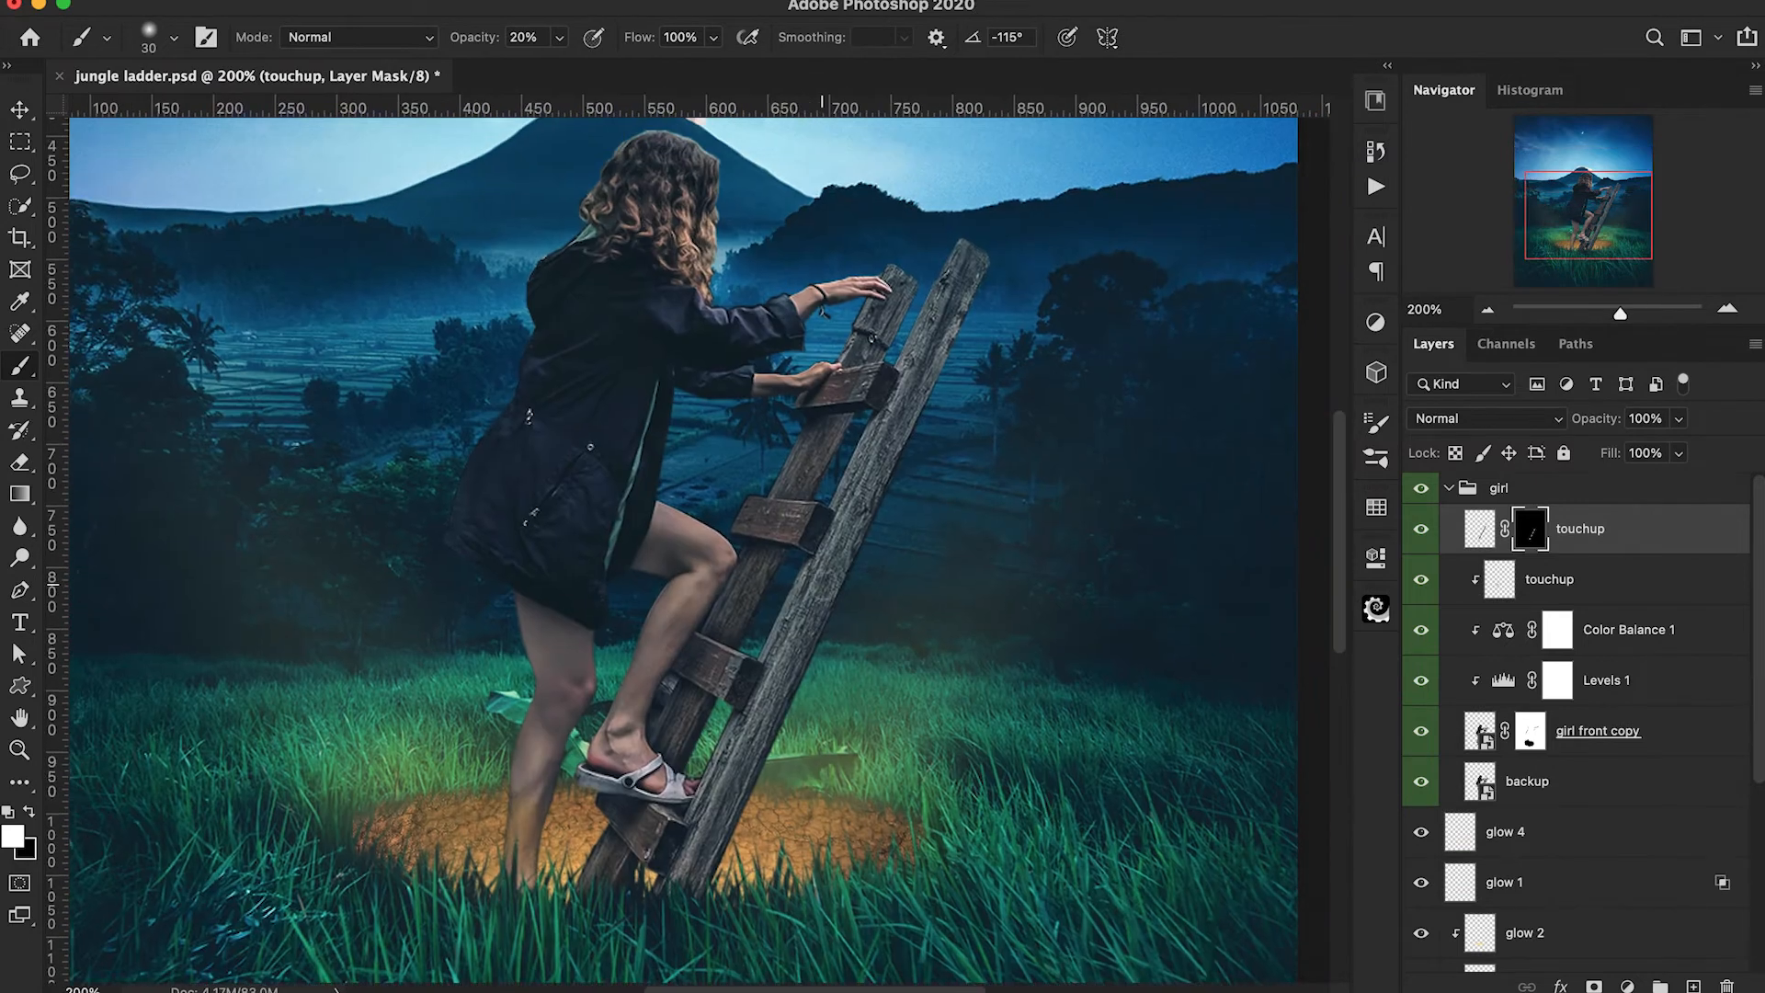
# Add an Exposure adjustment directly above girl front copy, name it ladder and set its exposure to -1.12.
pyautogui.click(1675, 732)
pyautogui.click(1628, 985)
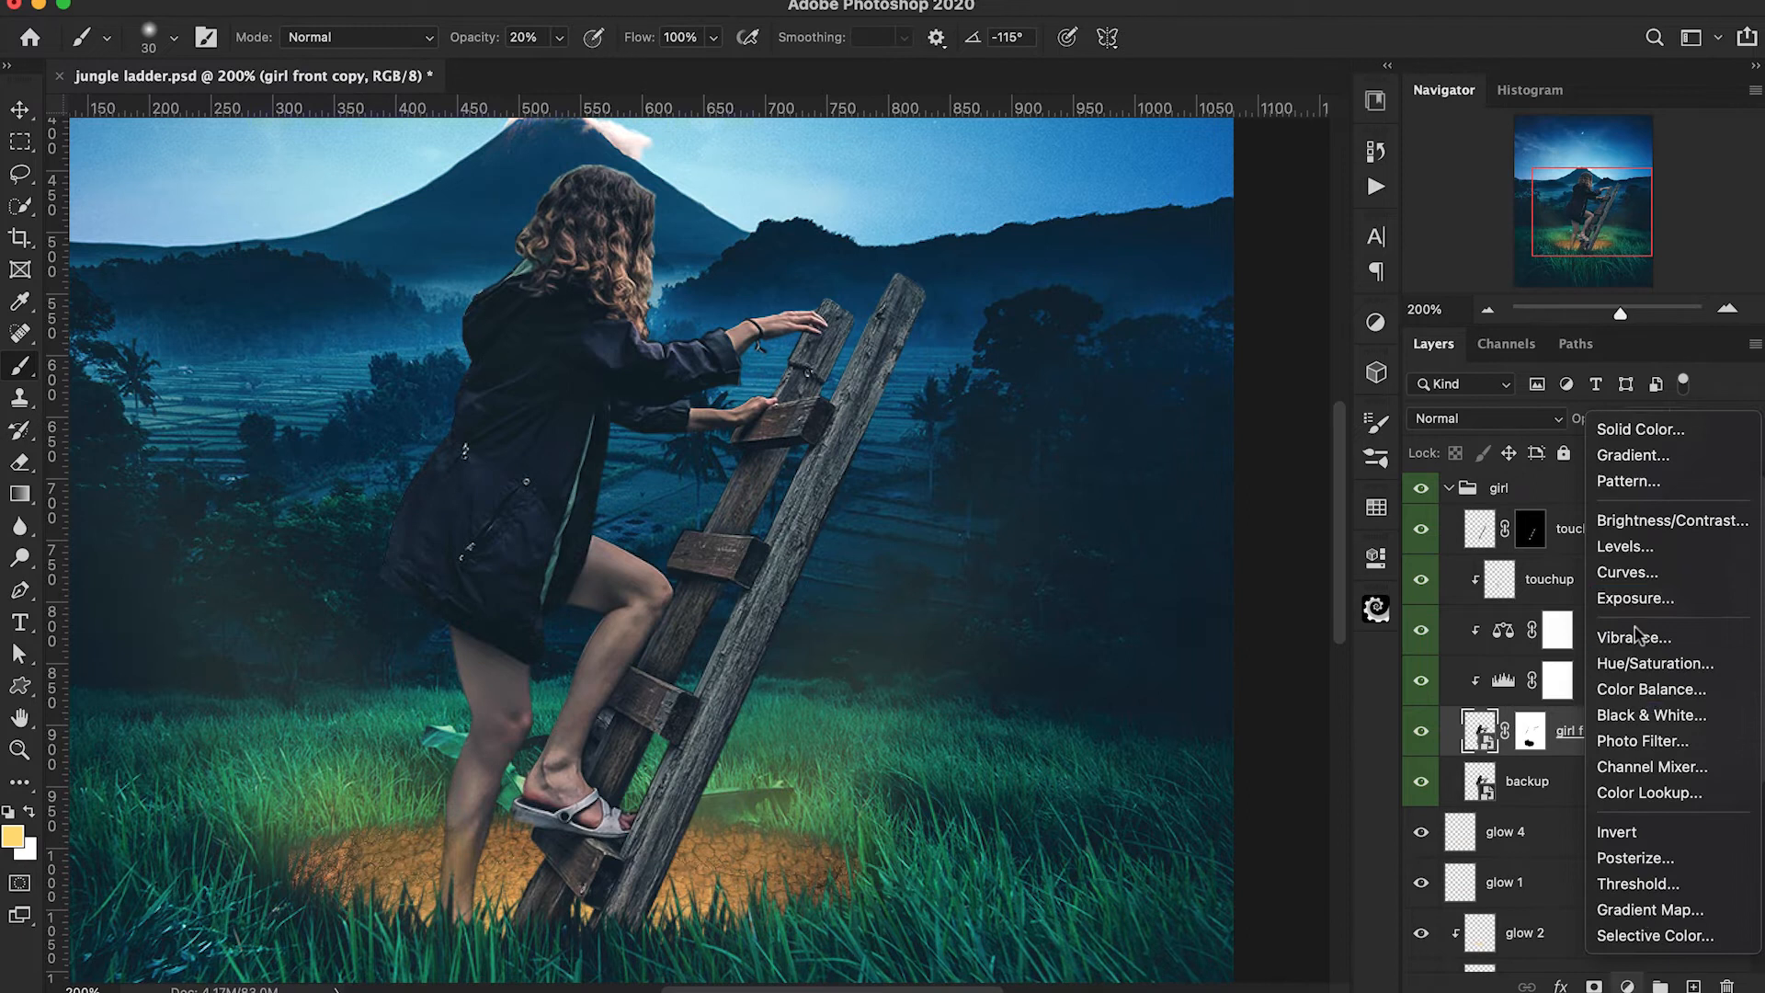
pyautogui.click(1642, 601)
pyautogui.doubleClick(1601, 733)
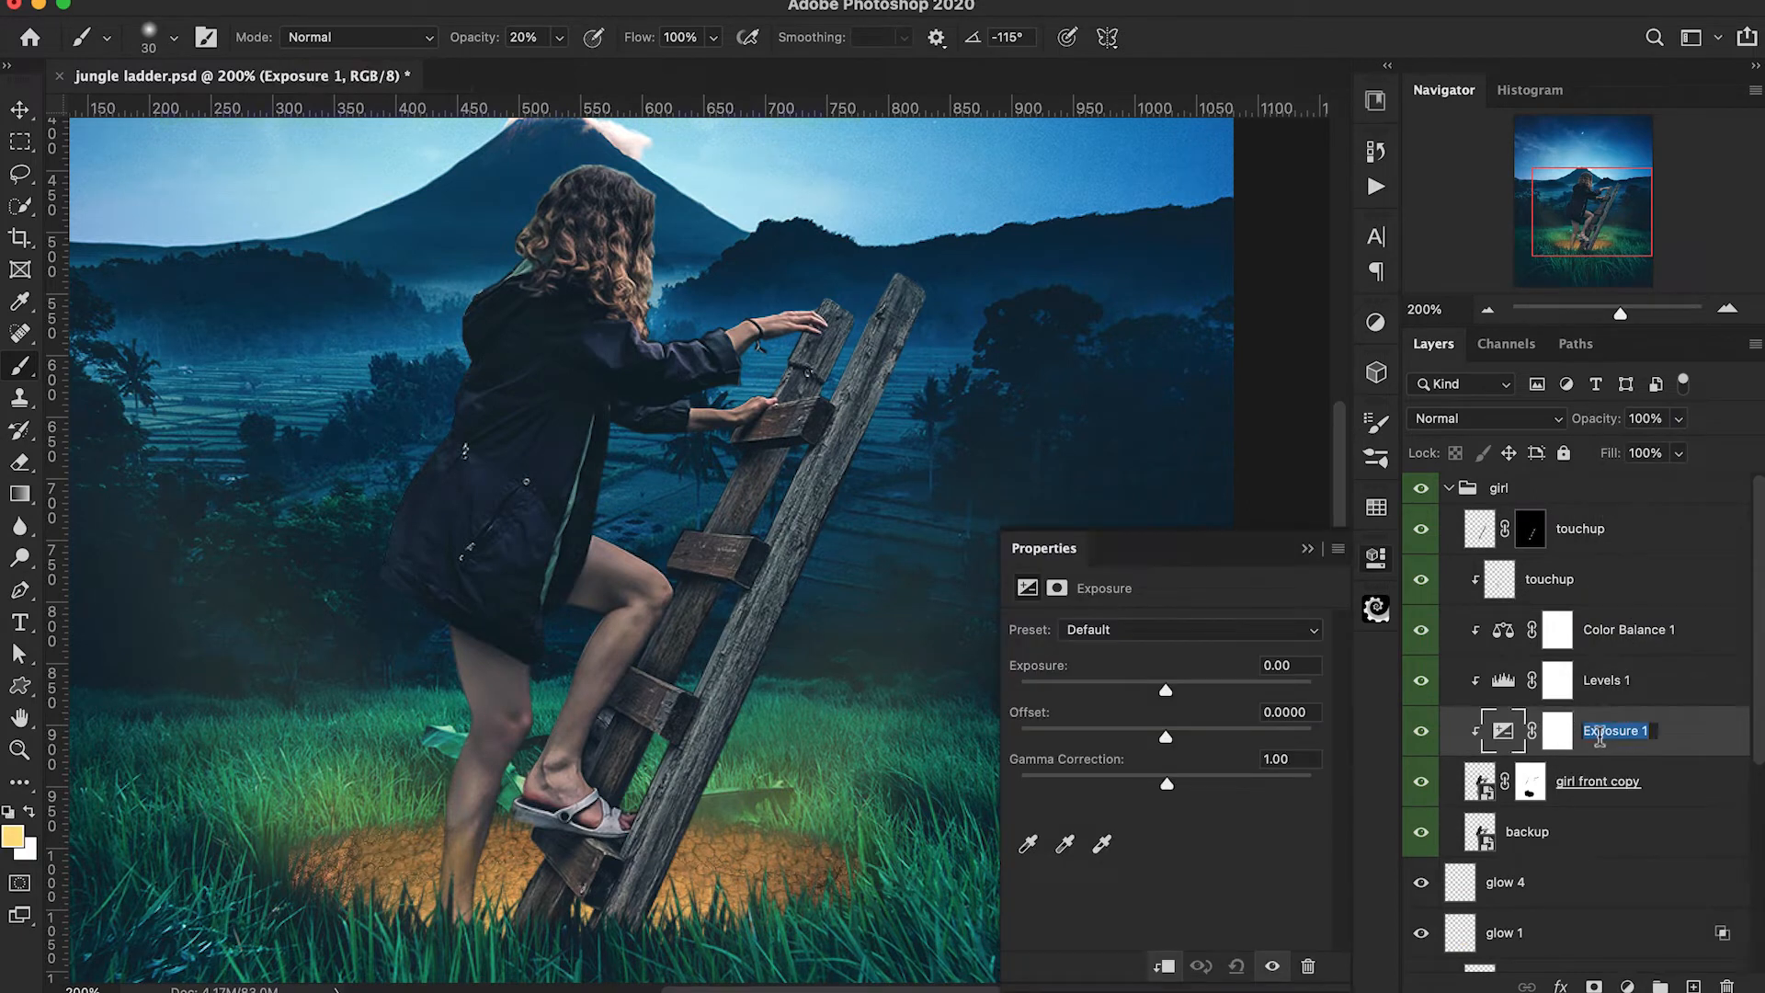
pyautogui.write('ladder')
pyautogui.press('Return')
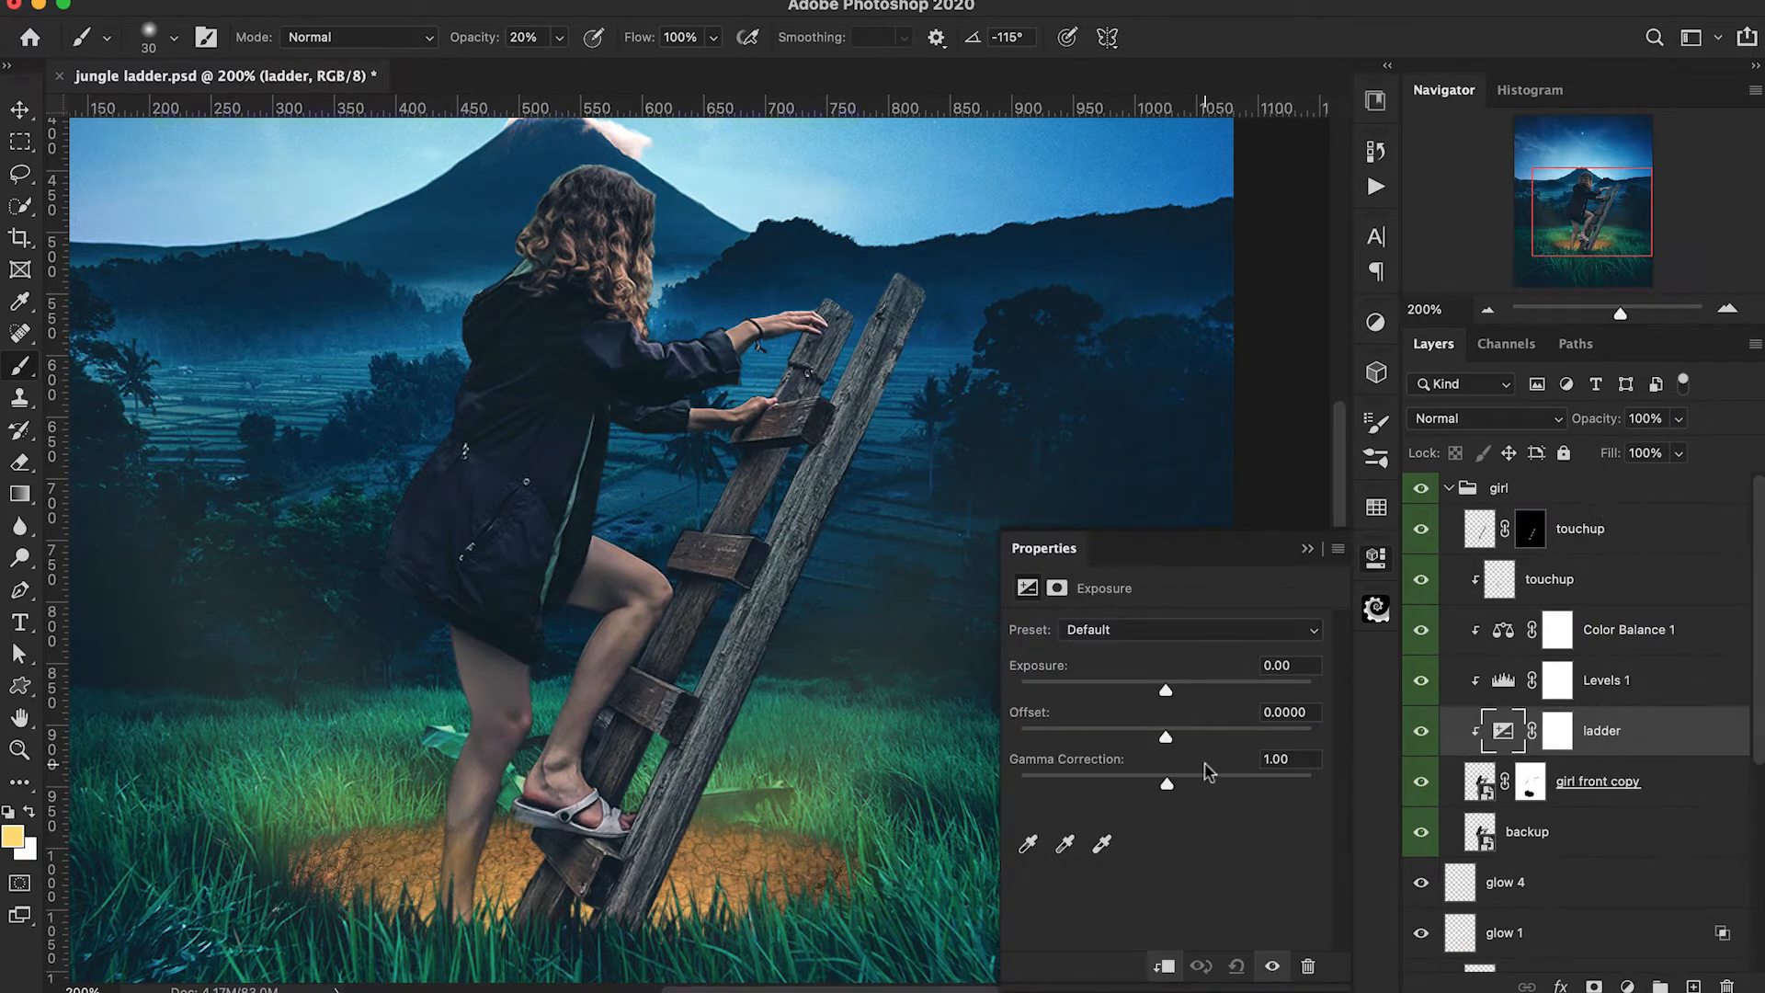
pyautogui.moveTo(1163, 692); pyautogui.dragTo(1146, 697)
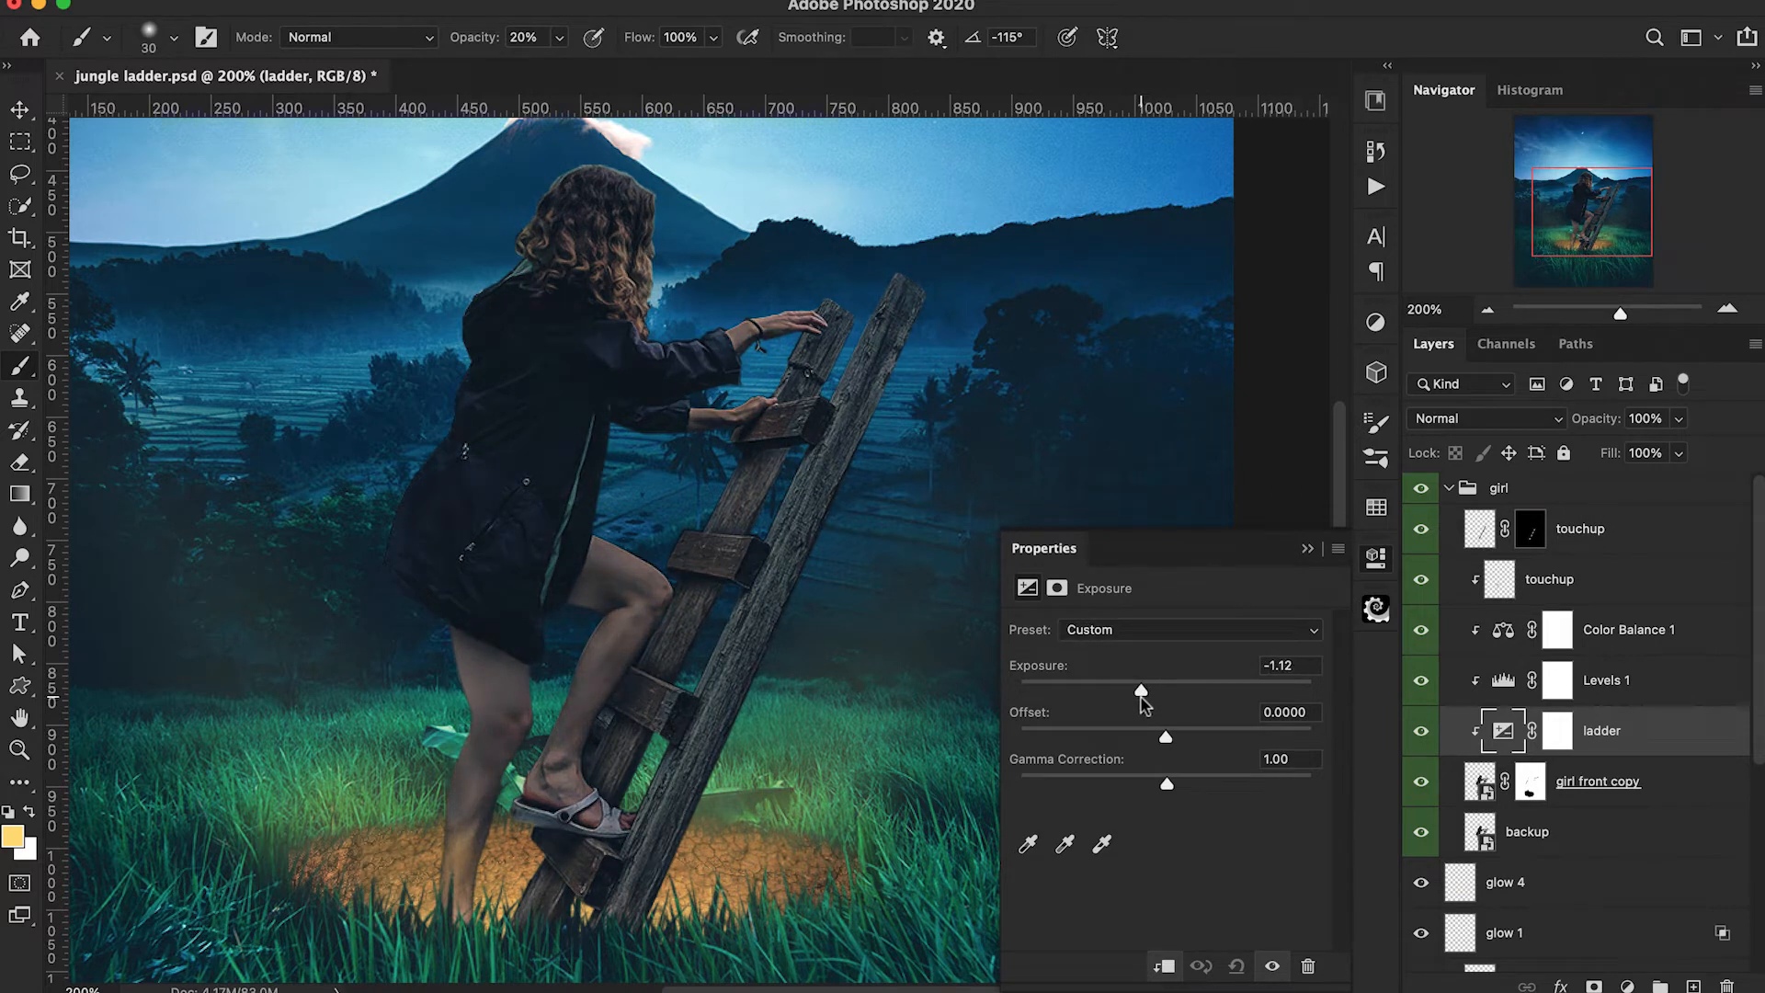
pyautogui.click(1307, 549)
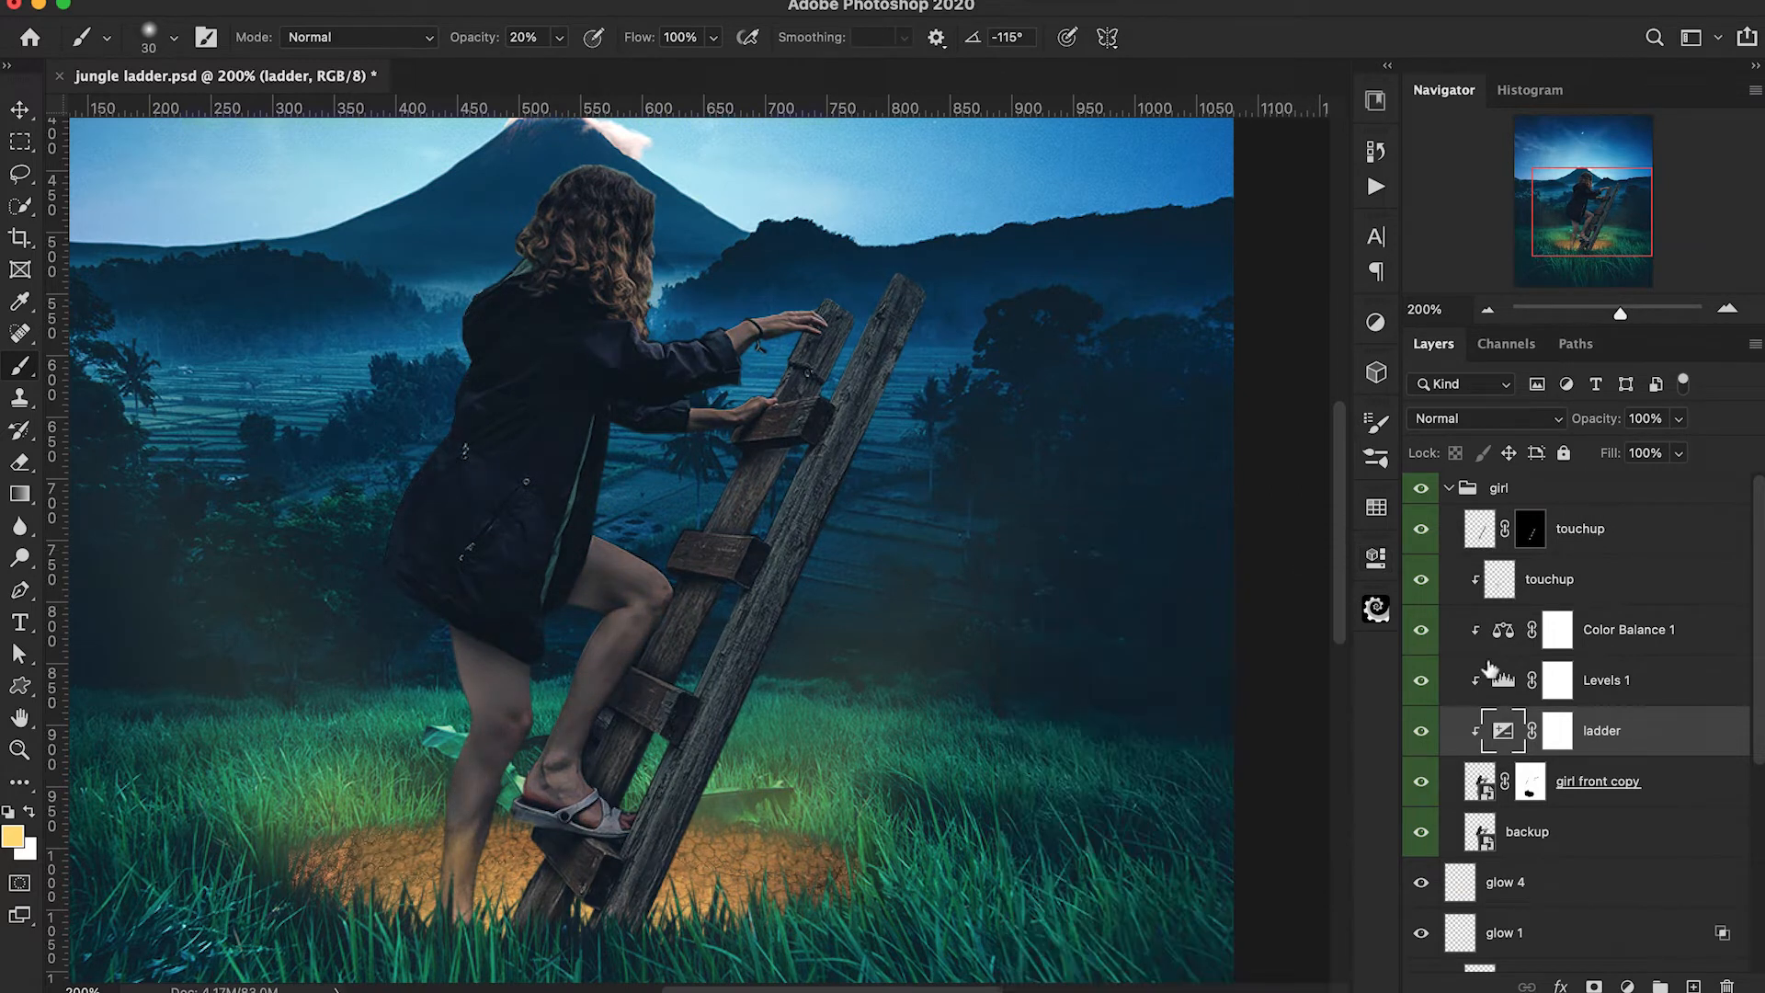
# Invert the ladder adjustment's mask and paint white at 60% opacity with a 60 px brush along the ladder's front rail.
pyautogui.click(1556, 733)
pyautogui.press('d')
pyautogui.hotkey('ctrl', 'i')
pyautogui.press('6')
pyautogui.press(']')
pyautogui.press(']')
pyautogui.press(']')
pyautogui.moveTo(901, 299); pyautogui.dragTo(649, 888)
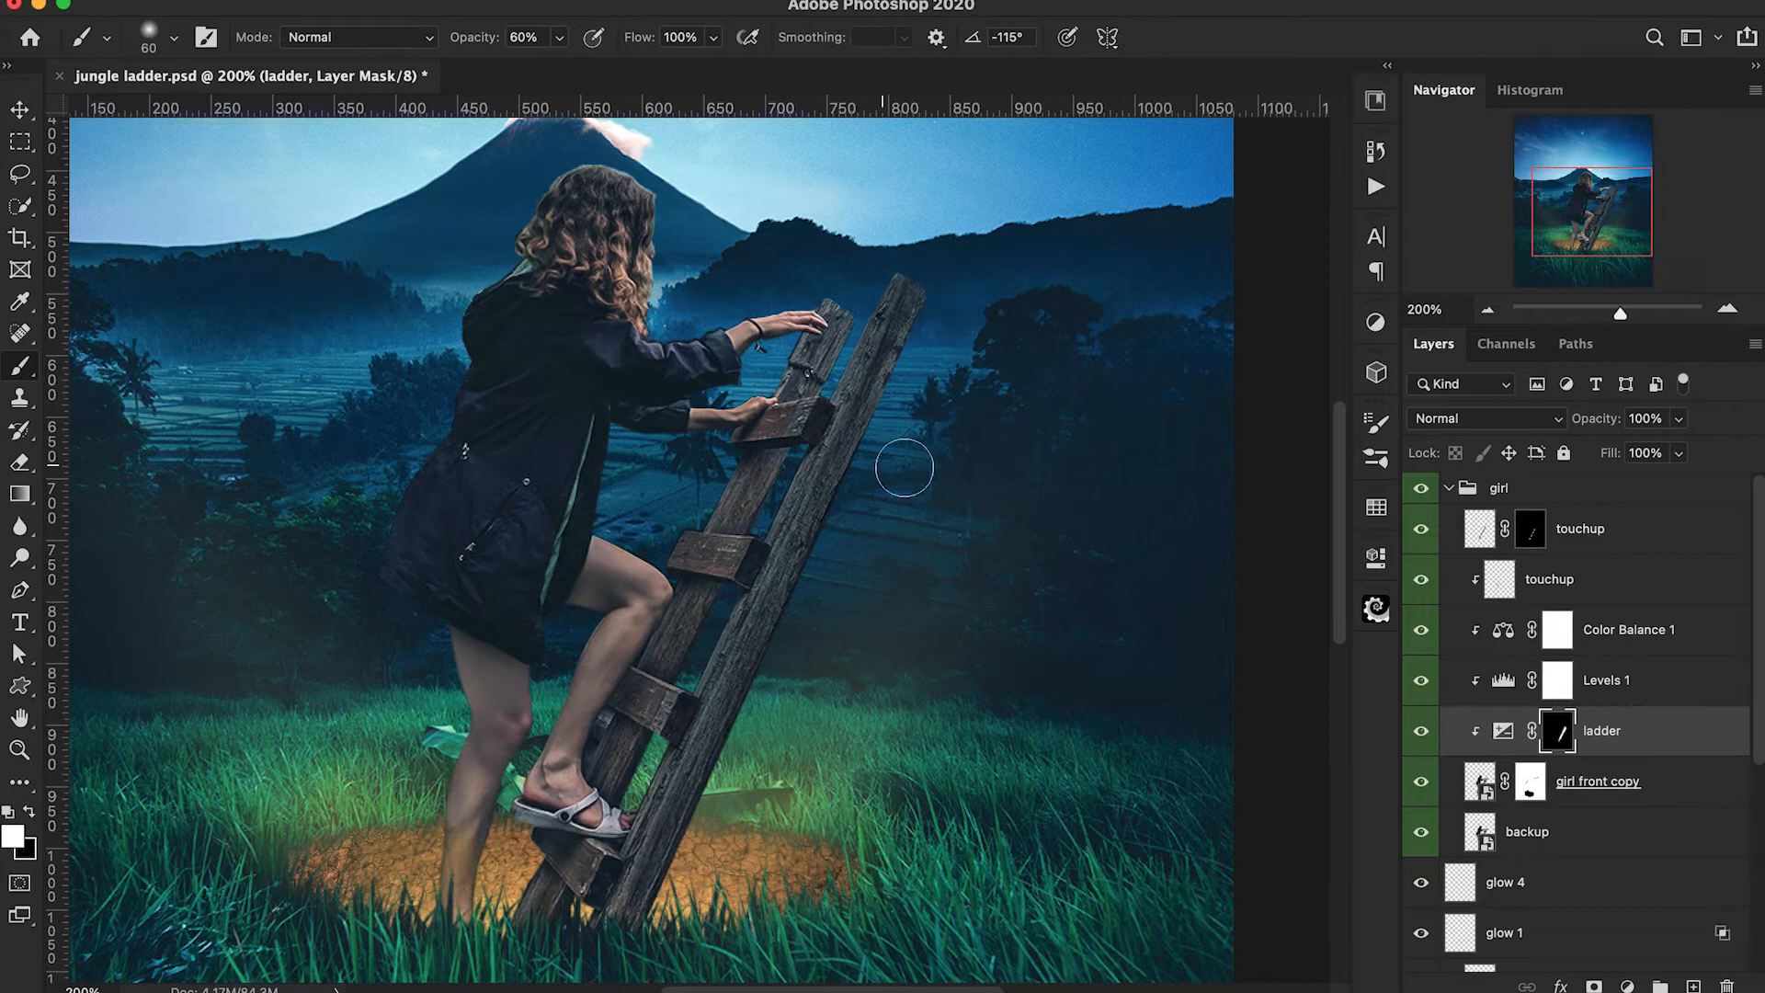
pyautogui.hscroll(-3, 1127, 549)
# Add a clipped Color Balance adjustment above Color Balance 1 and shift its tones toward red and yellow.
pyautogui.click(1557, 629)
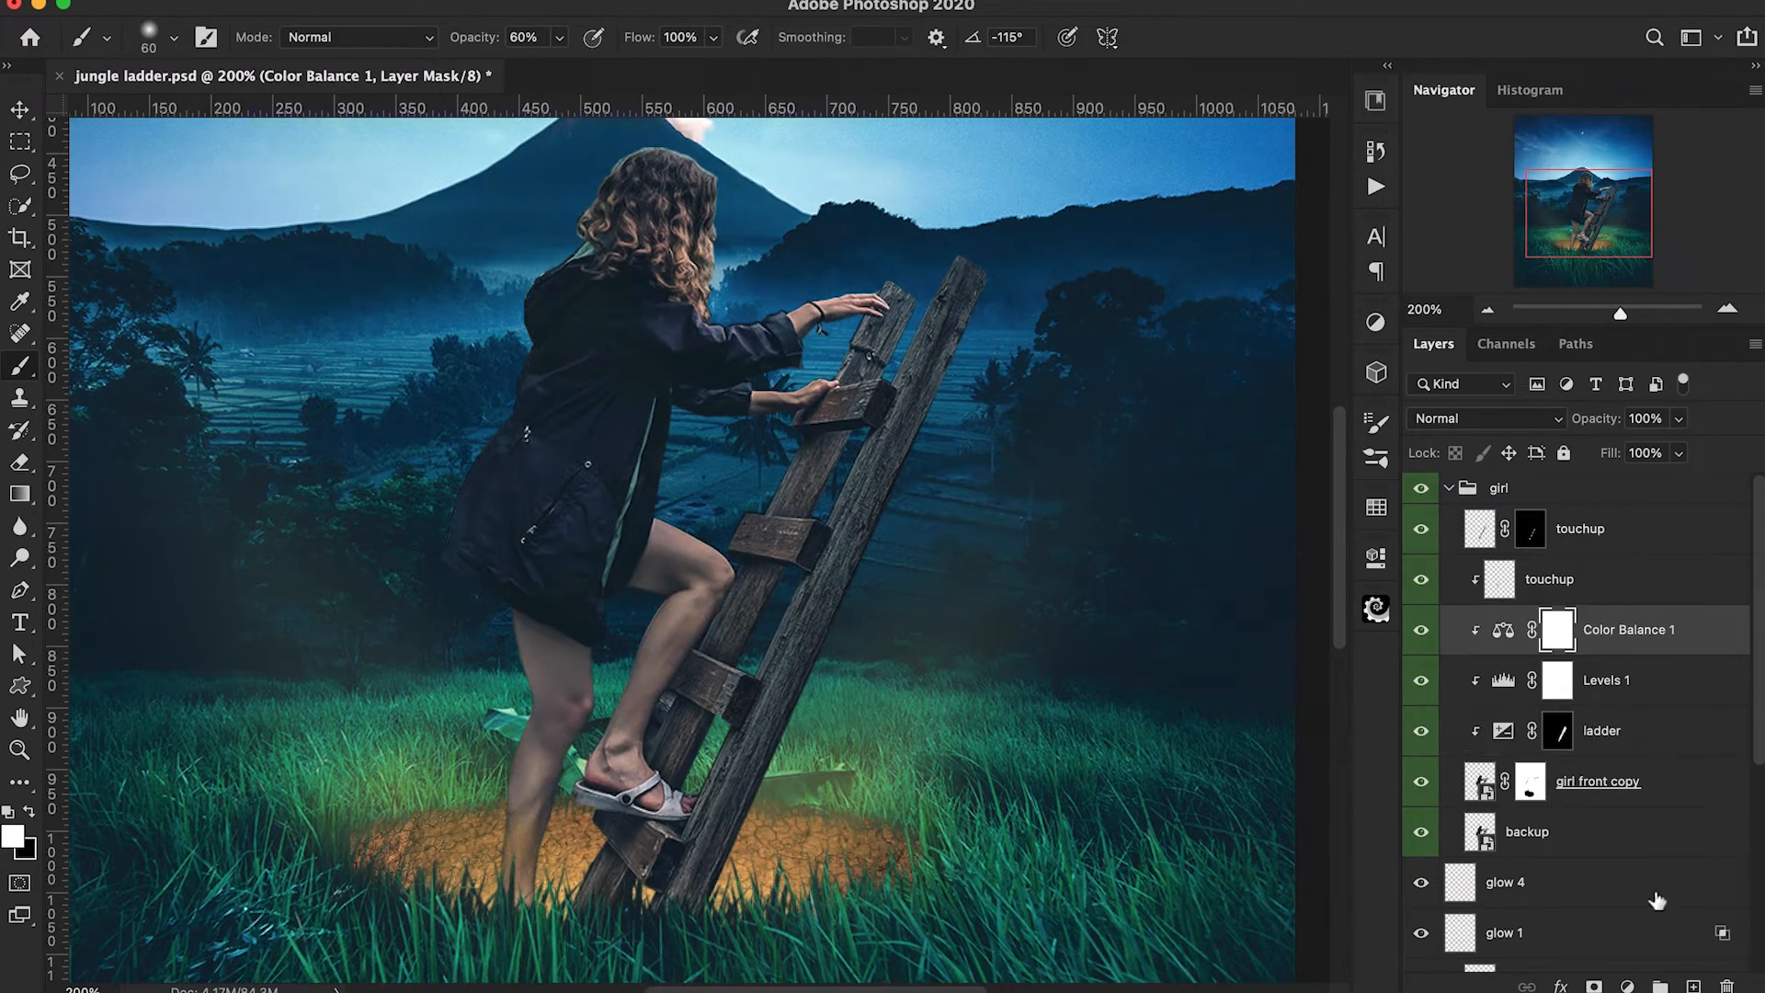
pyautogui.click(1627, 985)
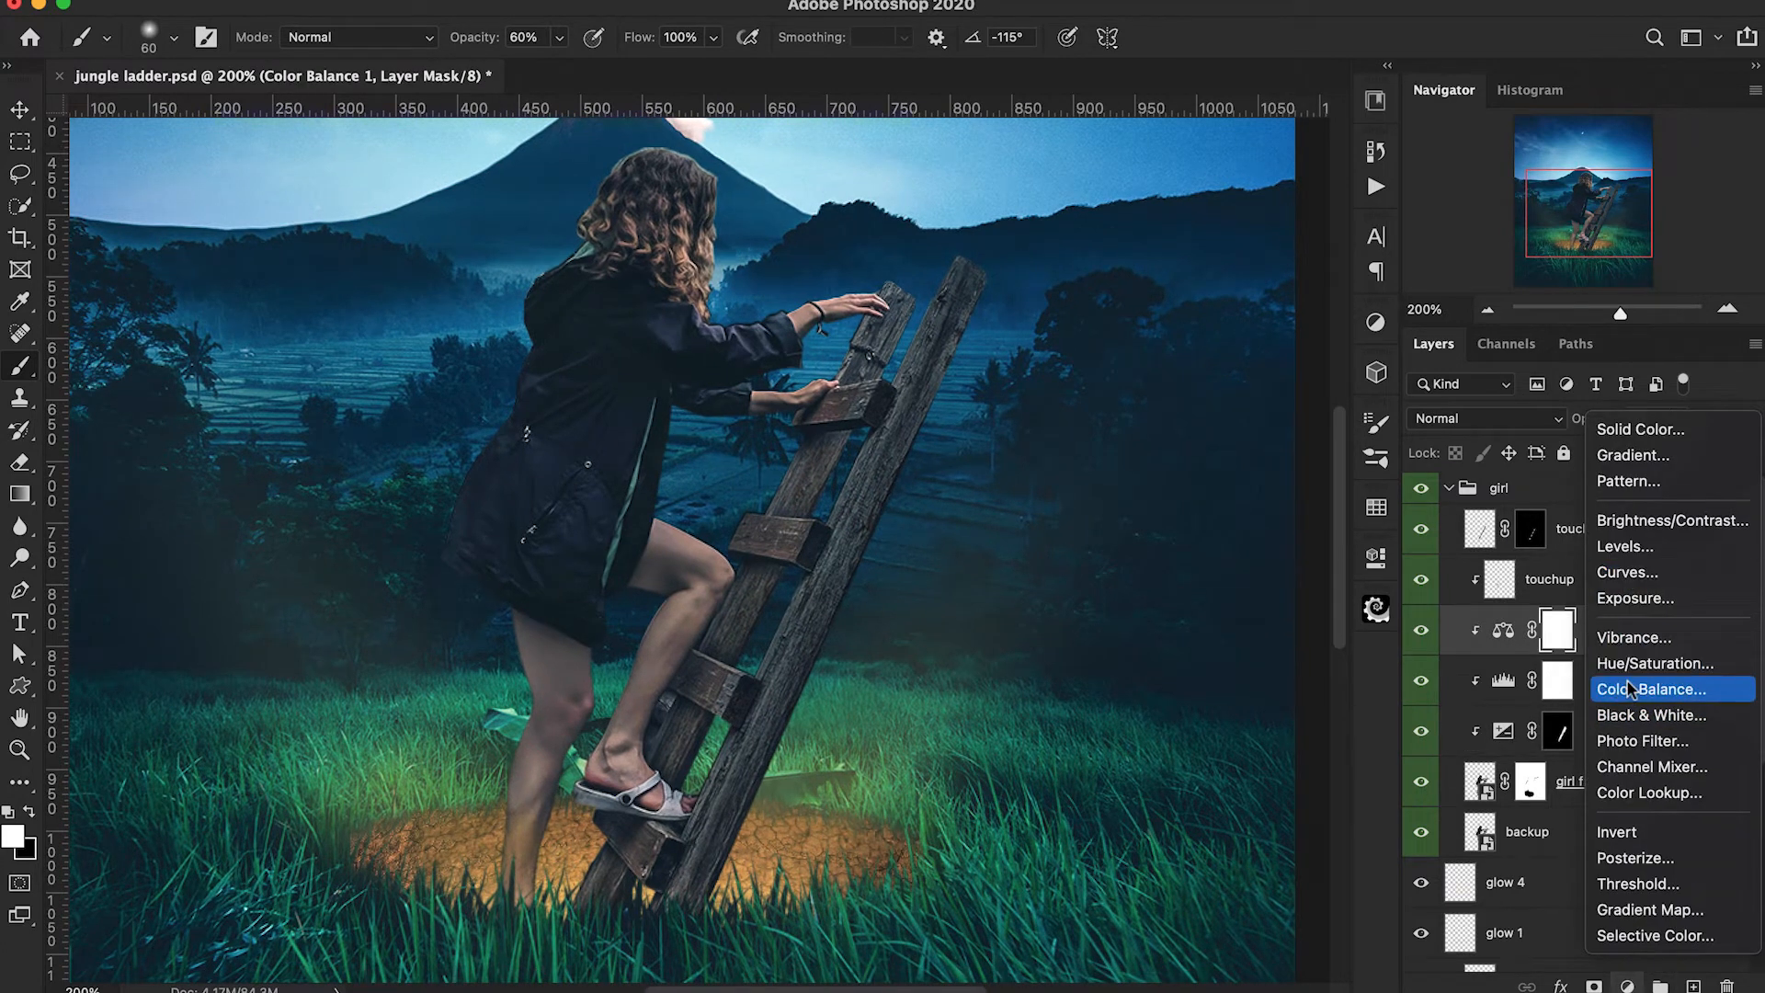
pyautogui.click(1526, 686)
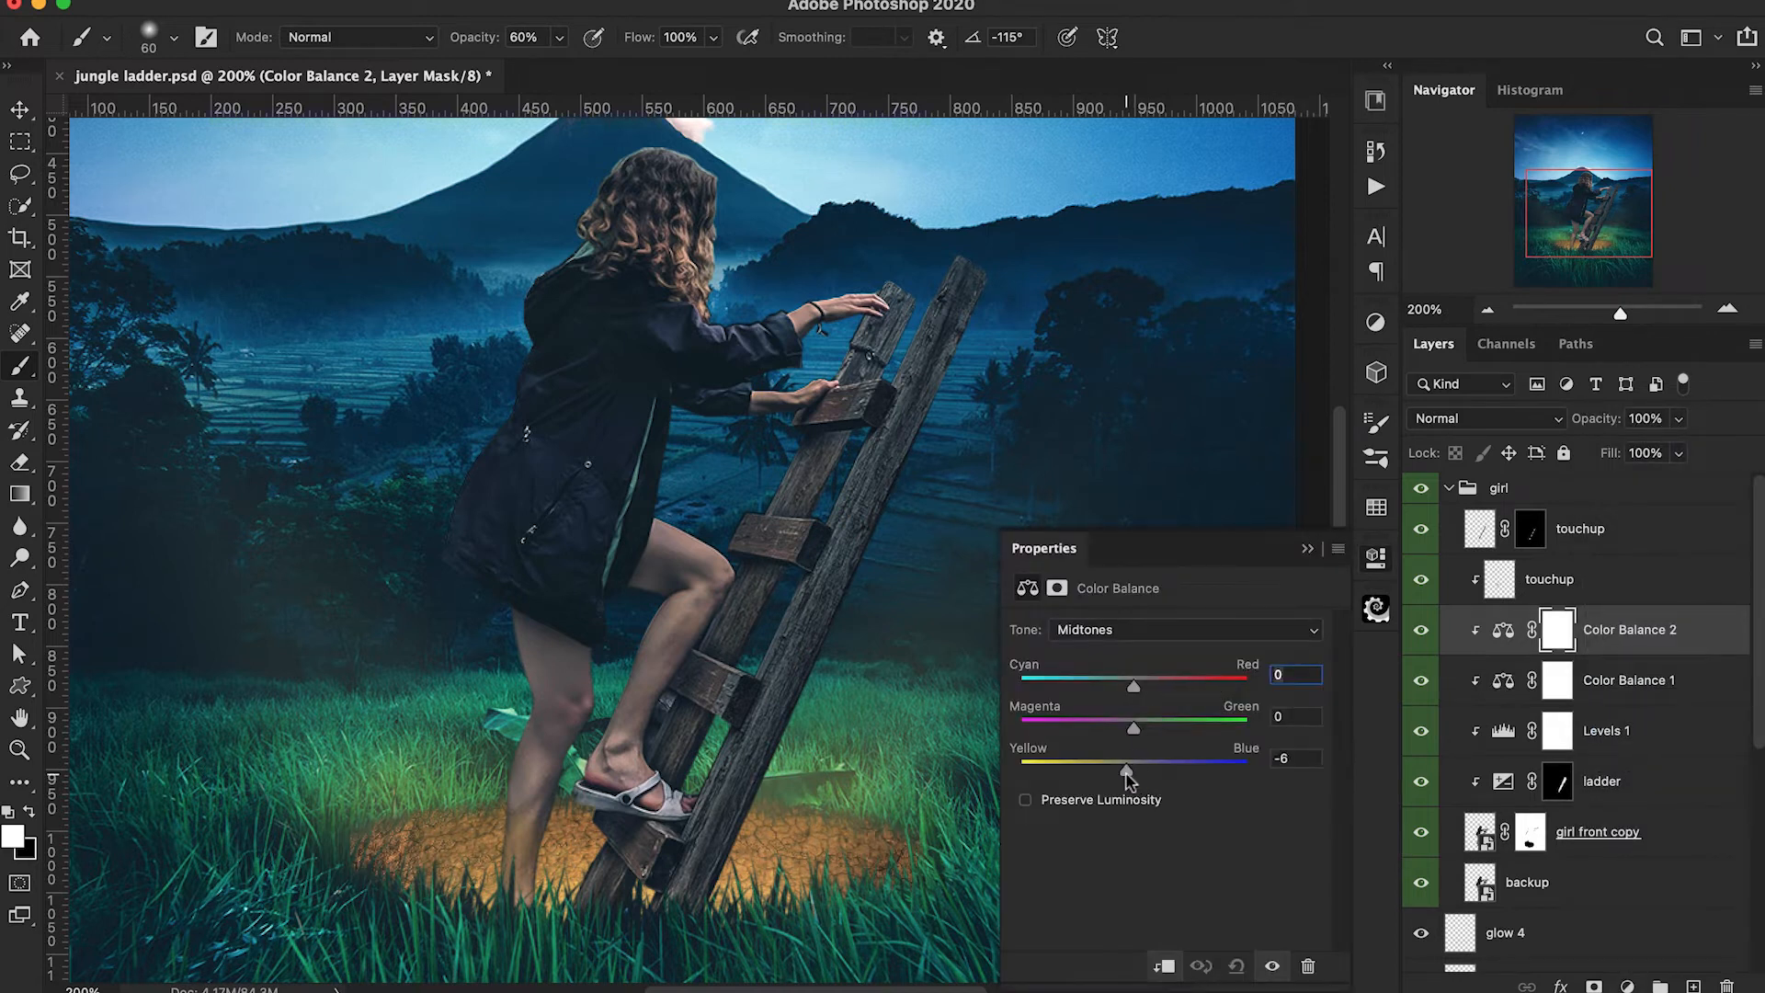
pyautogui.moveTo(1136, 685); pyautogui.dragTo(1145, 686)
pyautogui.click(1149, 629)
pyautogui.click(1103, 611)
pyautogui.click(1310, 550)
pyautogui.scroll(-1, 1118, 670)
# Invert the new Color Balance mask and paint white over the girl's legs and the lower ladder with a larger 30% brush.
pyautogui.press('super+i')
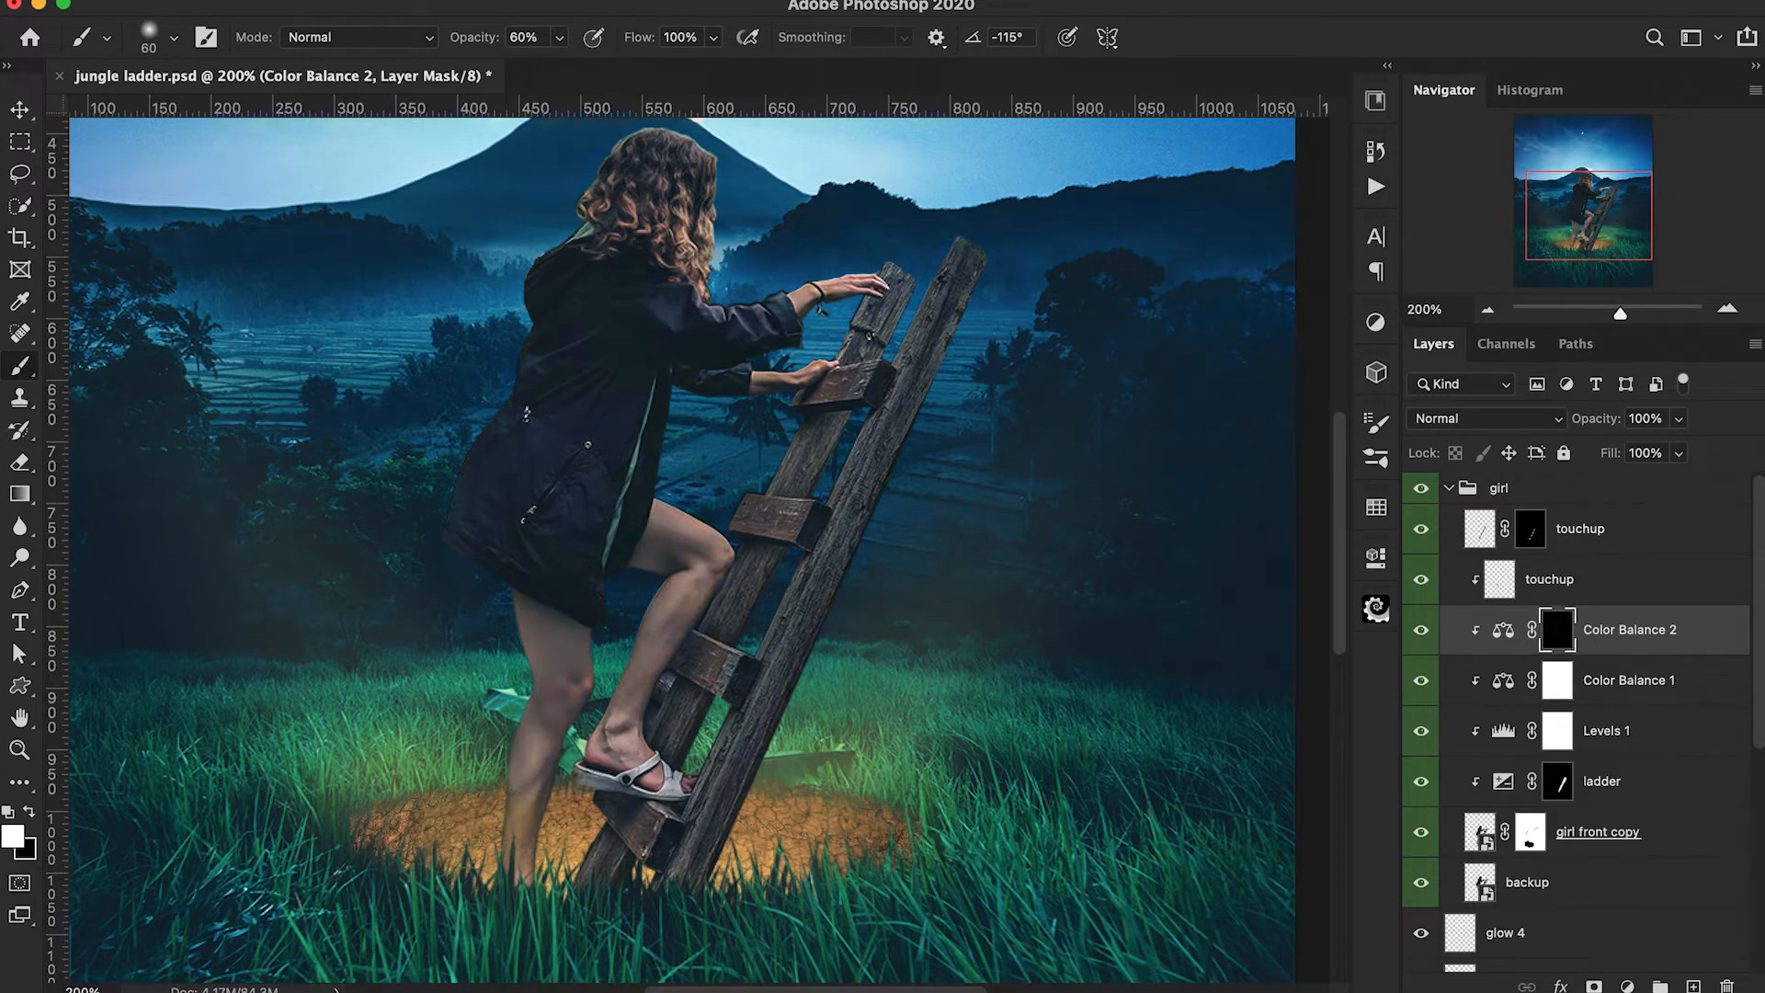
pyautogui.press(']')
pyautogui.press(']')
pyautogui.press('3')
pyautogui.moveTo(871, 521)
pyautogui.mouseDown()
pyautogui.moveTo(604, 876)
pyautogui.moveTo(681, 858)
pyautogui.moveTo(727, 795)
pyautogui.moveTo(705, 711)
pyautogui.moveTo(851, 561)
pyautogui.moveTo(818, 634)
pyautogui.moveTo(883, 498)
pyautogui.moveTo(718, 773)
pyautogui.moveTo(774, 568)
pyautogui.moveTo(704, 787)
pyautogui.moveTo(670, 814)
pyautogui.moveTo(533, 795)
pyautogui.moveTo(540, 770)
pyautogui.moveTo(516, 858)
pyautogui.moveTo(542, 686)
pyautogui.moveTo(563, 703)
pyautogui.moveTo(564, 761)
pyautogui.moveTo(619, 793)
pyautogui.moveTo(525, 671)
pyautogui.moveTo(526, 887)
pyautogui.moveTo(703, 916)
pyautogui.moveTo(604, 864)
pyautogui.mouseUp()
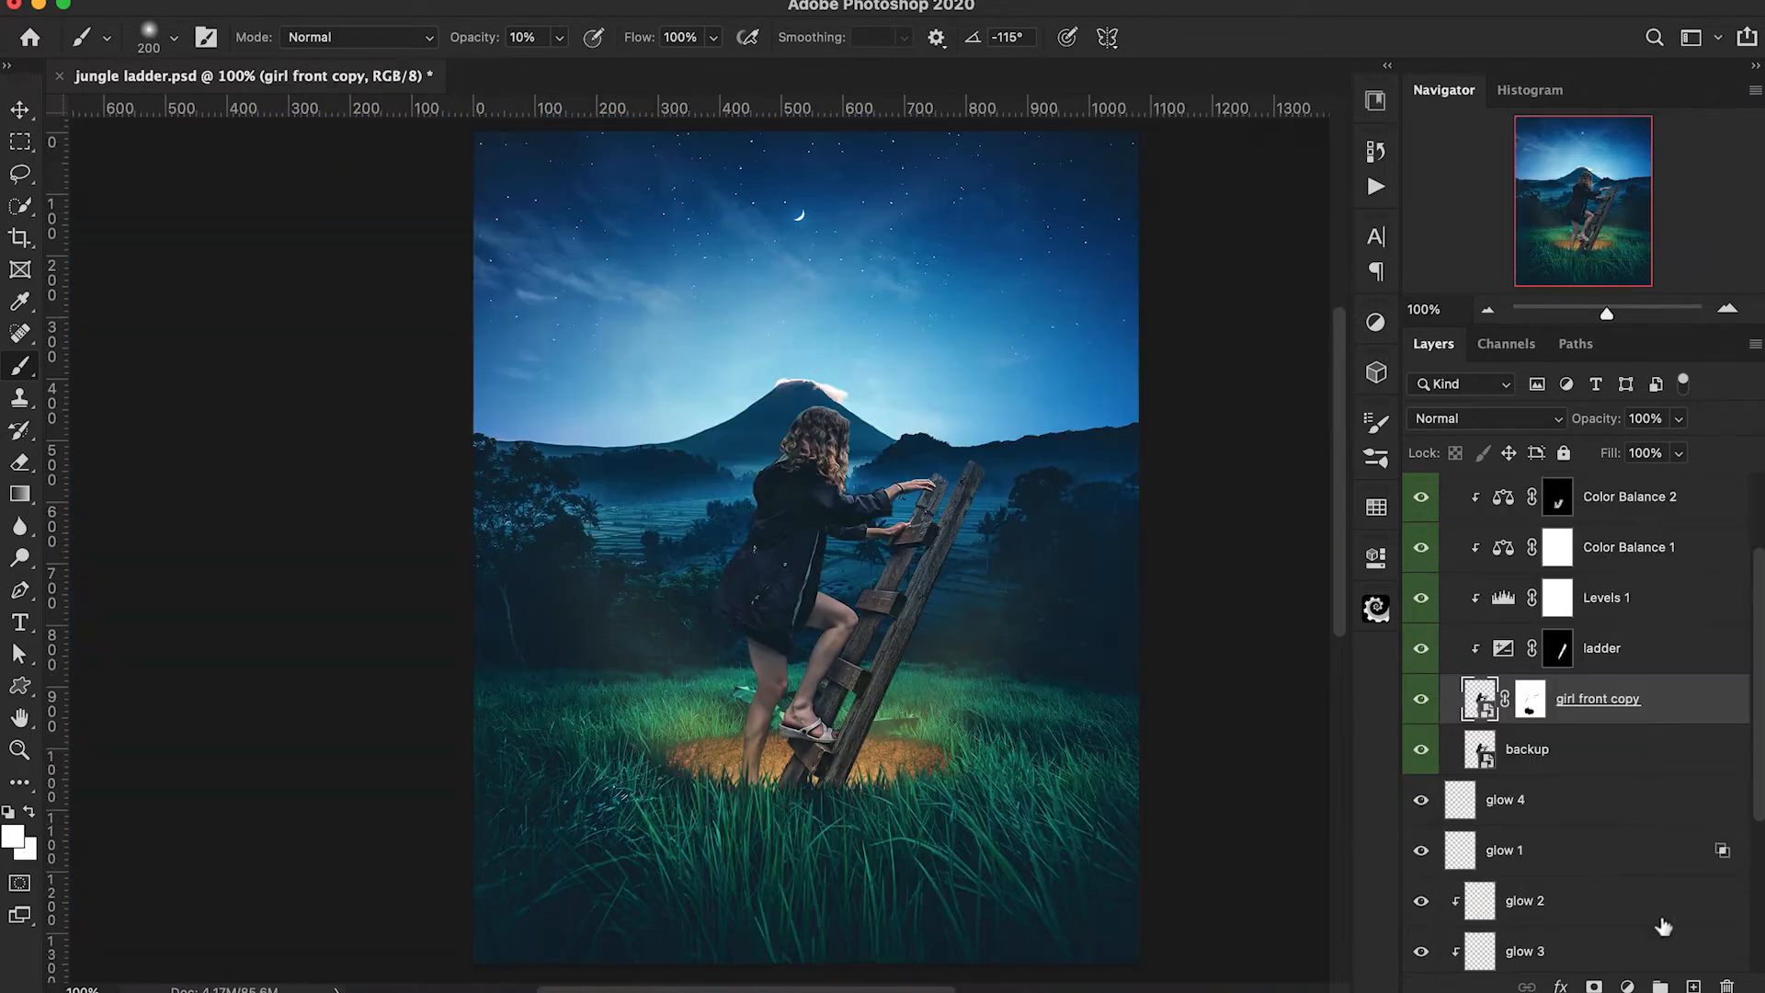
# Add another clipped Exposure adjustment directly above girl front copy with exposure set to -2.52.
pyautogui.click(1628, 986)
pyautogui.click(1609, 611)
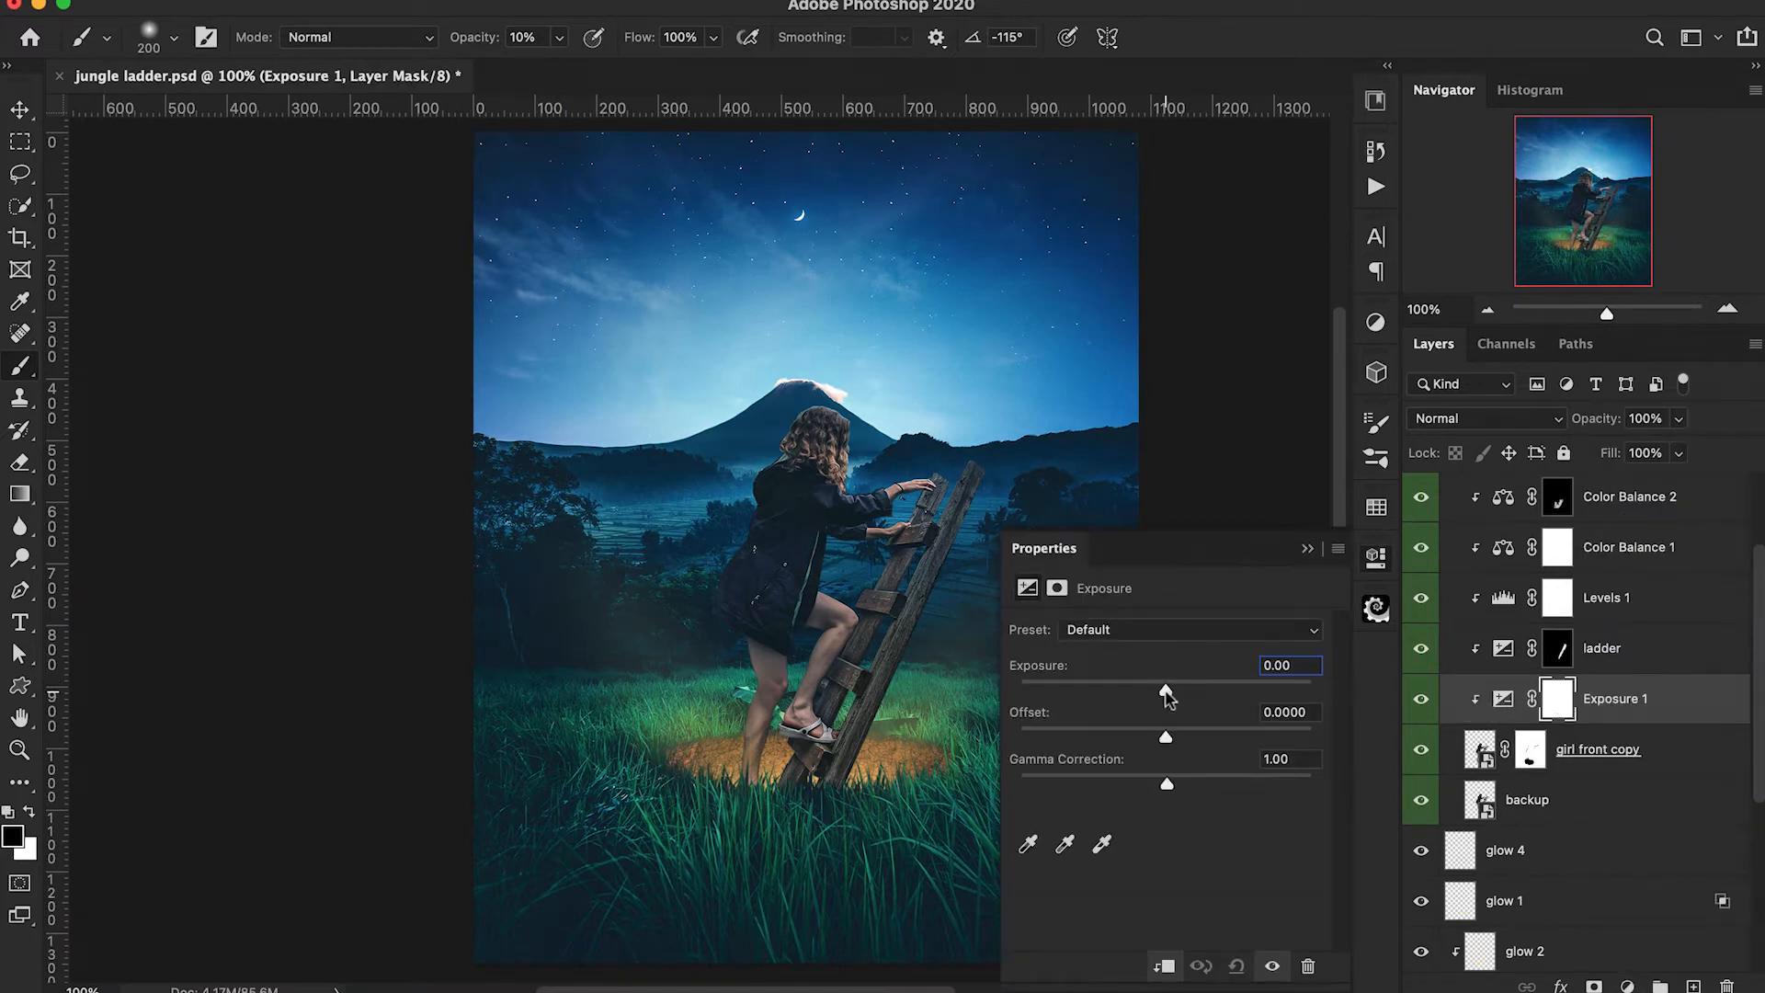
pyautogui.moveTo(1167, 696); pyautogui.dragTo(1121, 696)
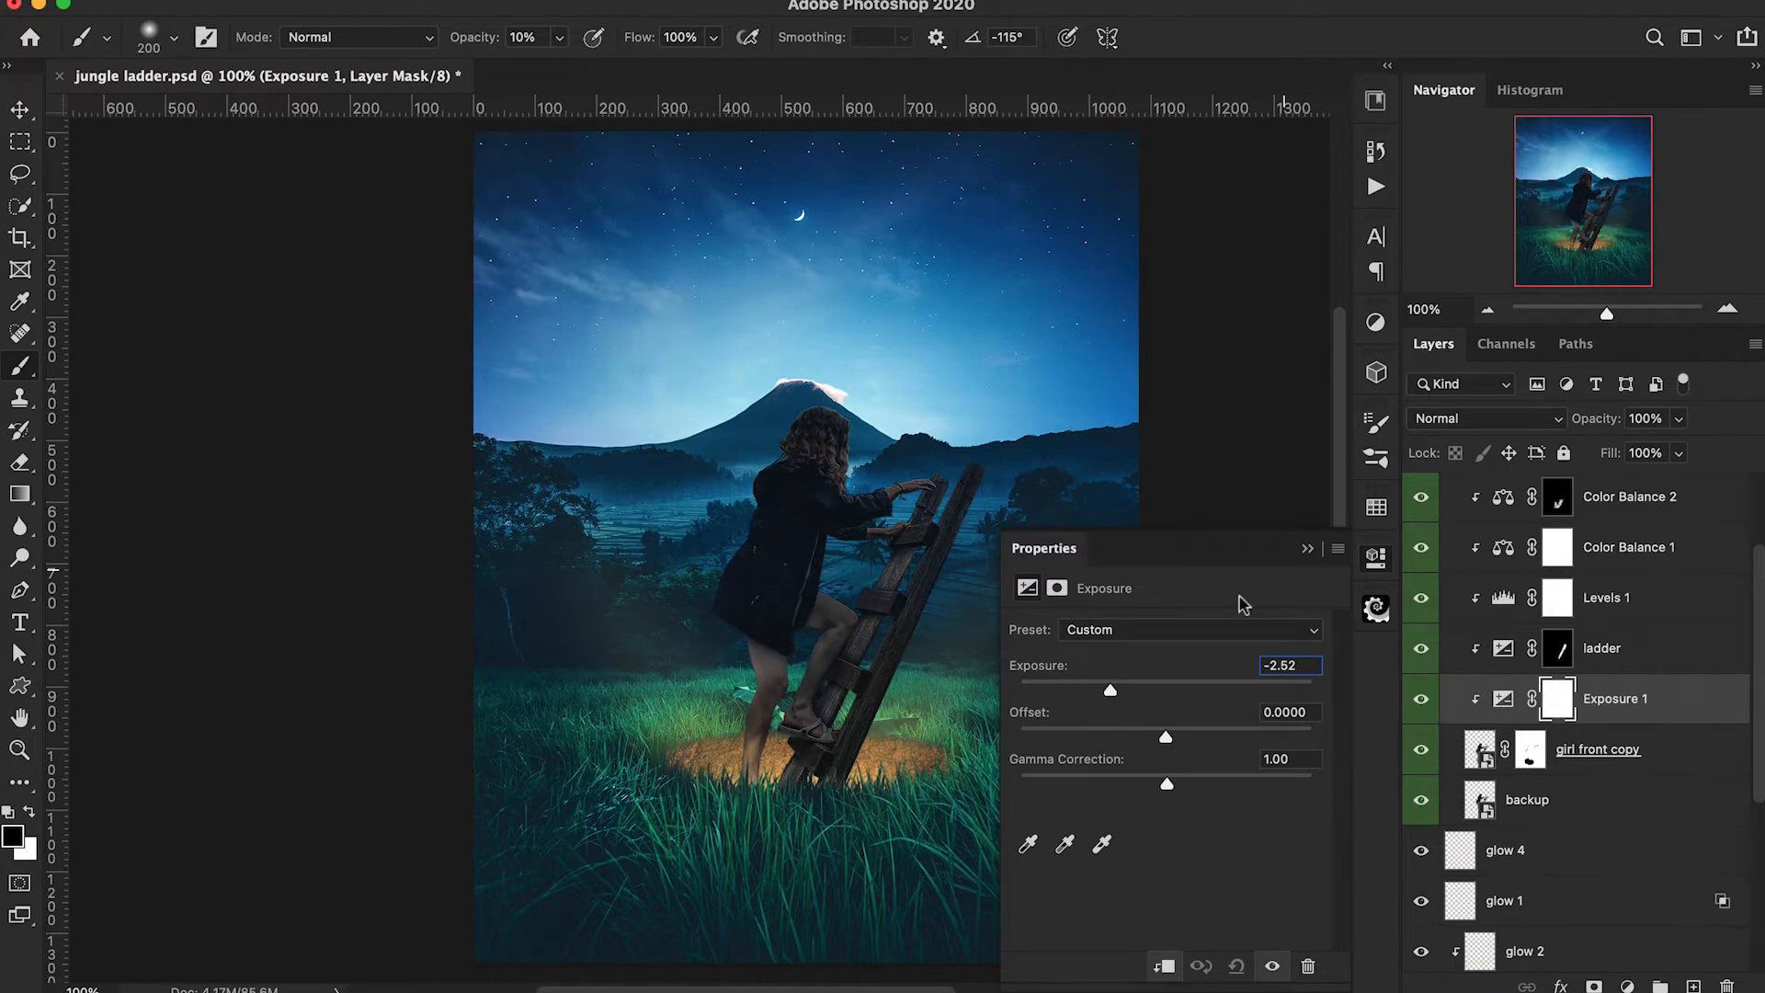
pyautogui.click(1307, 550)
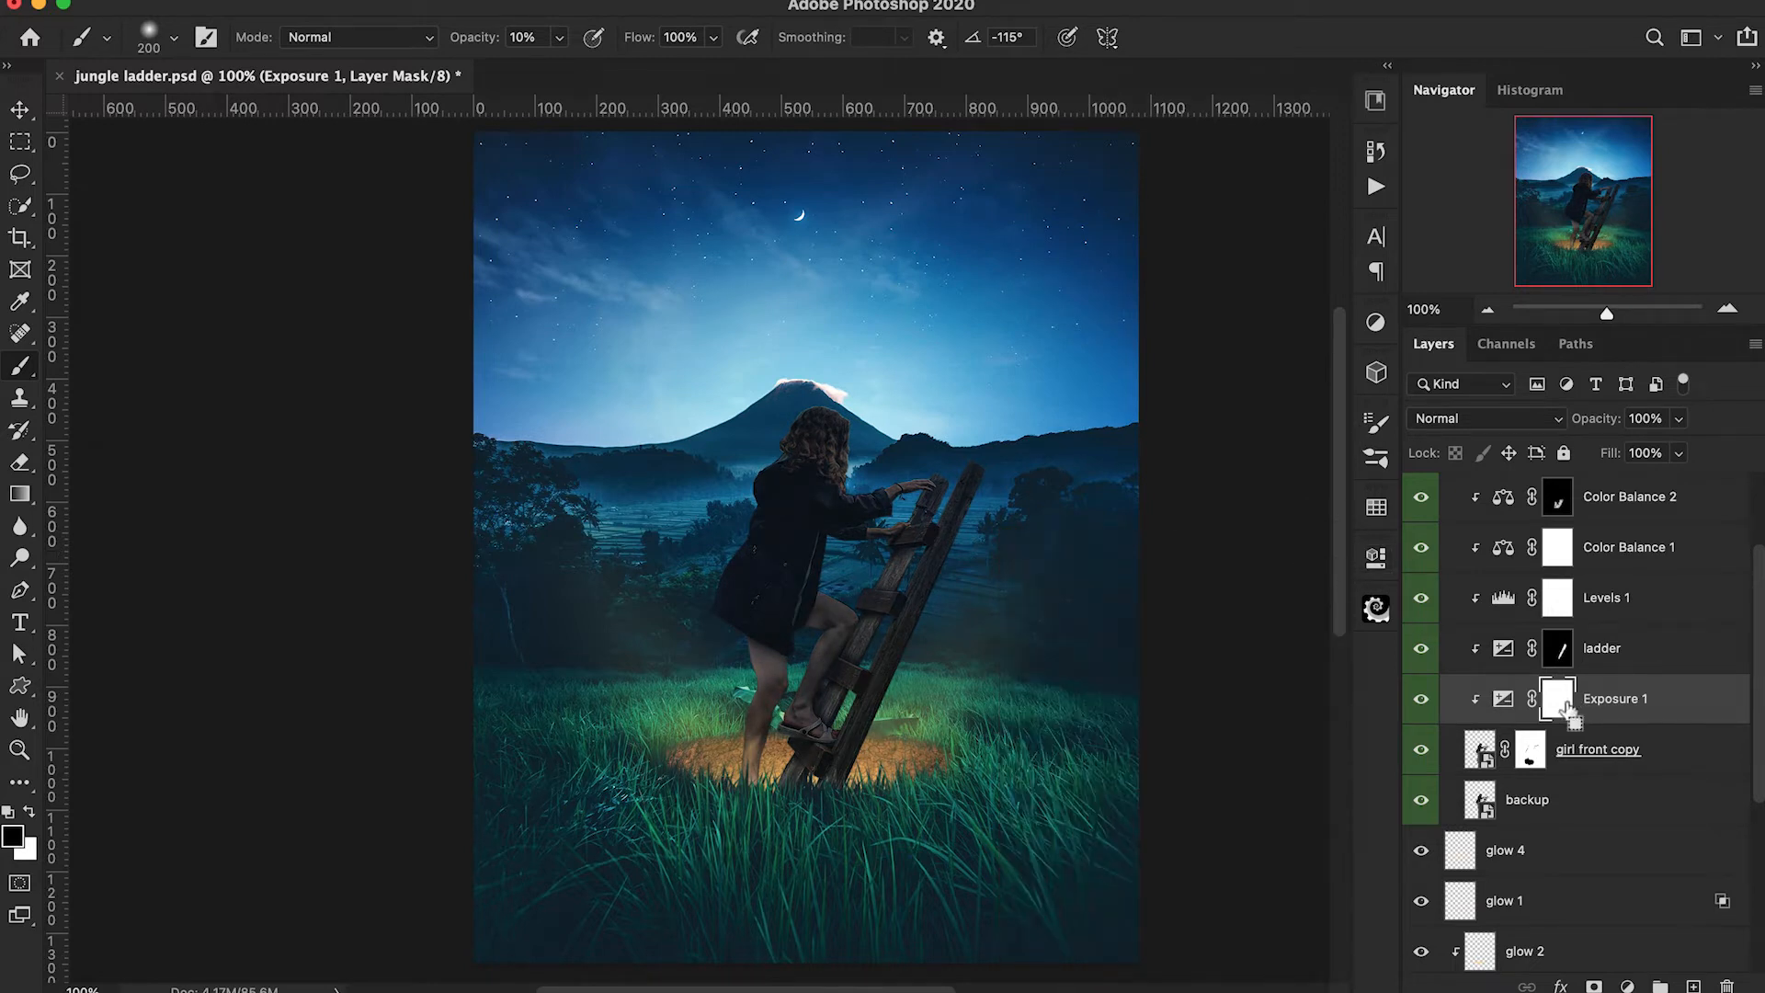
# Invert the darkening Exposure adjustment's mask to black and rename the layer S.
pyautogui.press('super+i')
pyautogui.doubleClick(1608, 702)
pyautogui.write('S')
pyautogui.press('Return')
pyautogui.click(1562, 700)
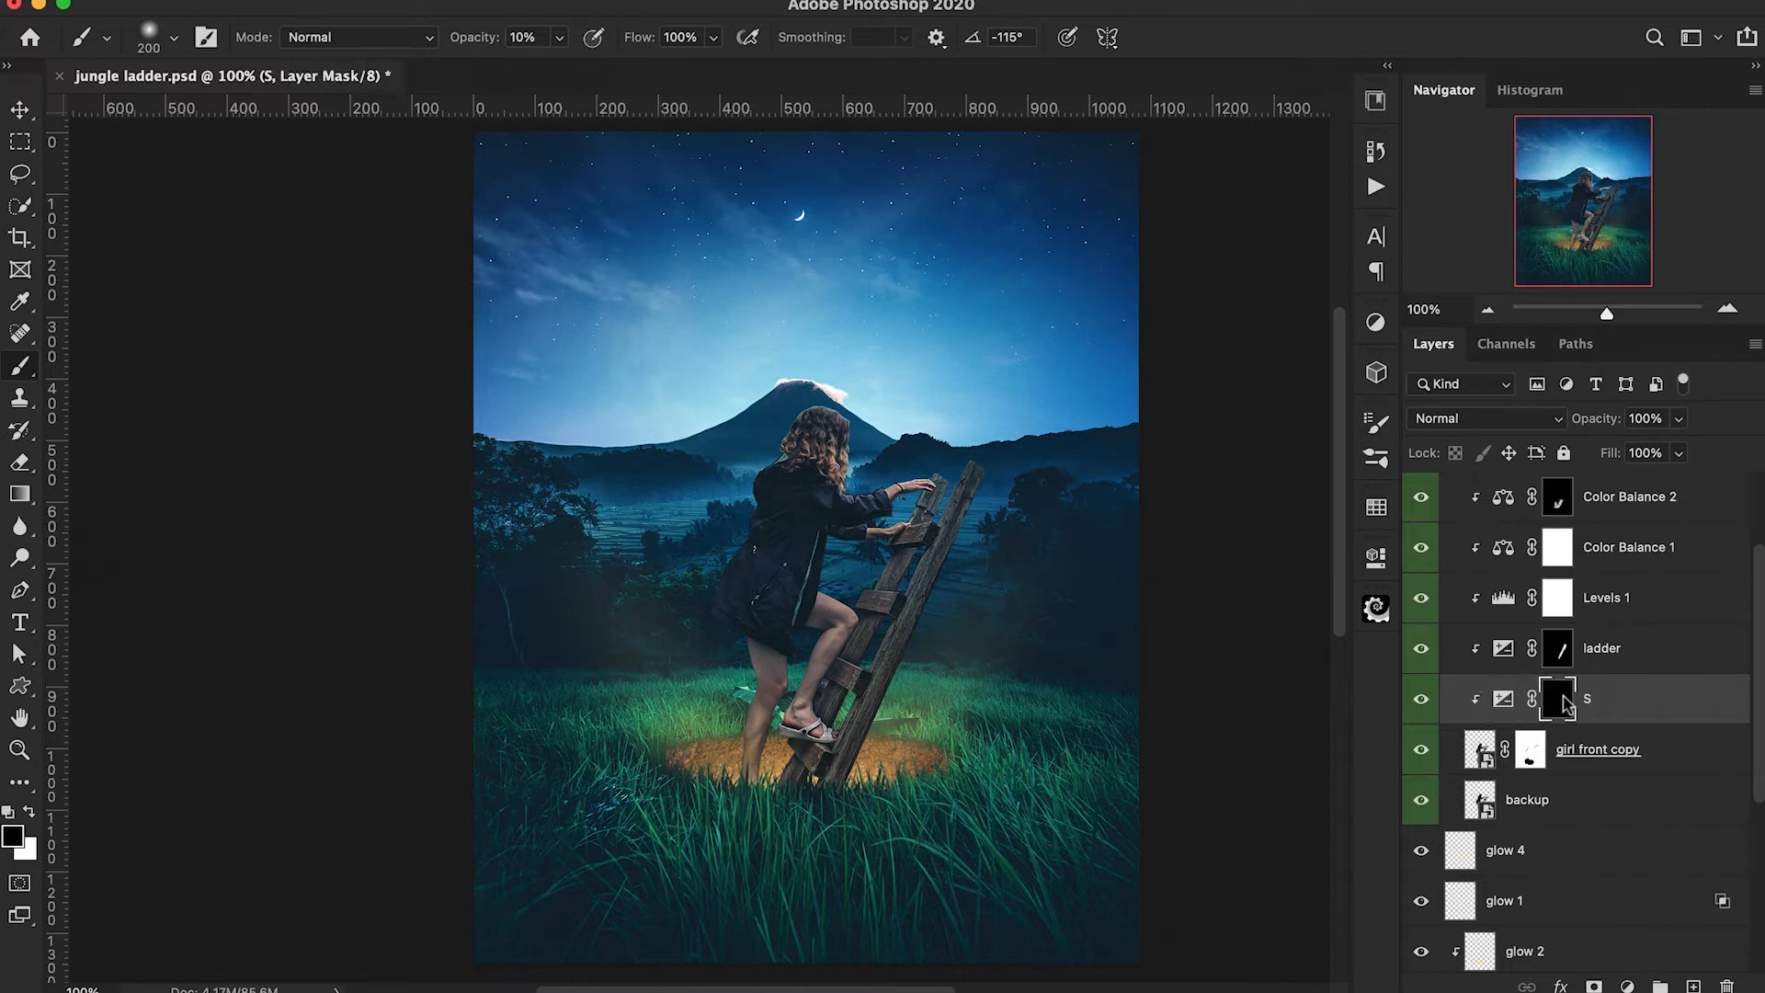
# Add a clipped Exposure adjustment between girl front copy and S with exposure set to +1.79.
pyautogui.click(1646, 751)
pyautogui.click(1628, 985)
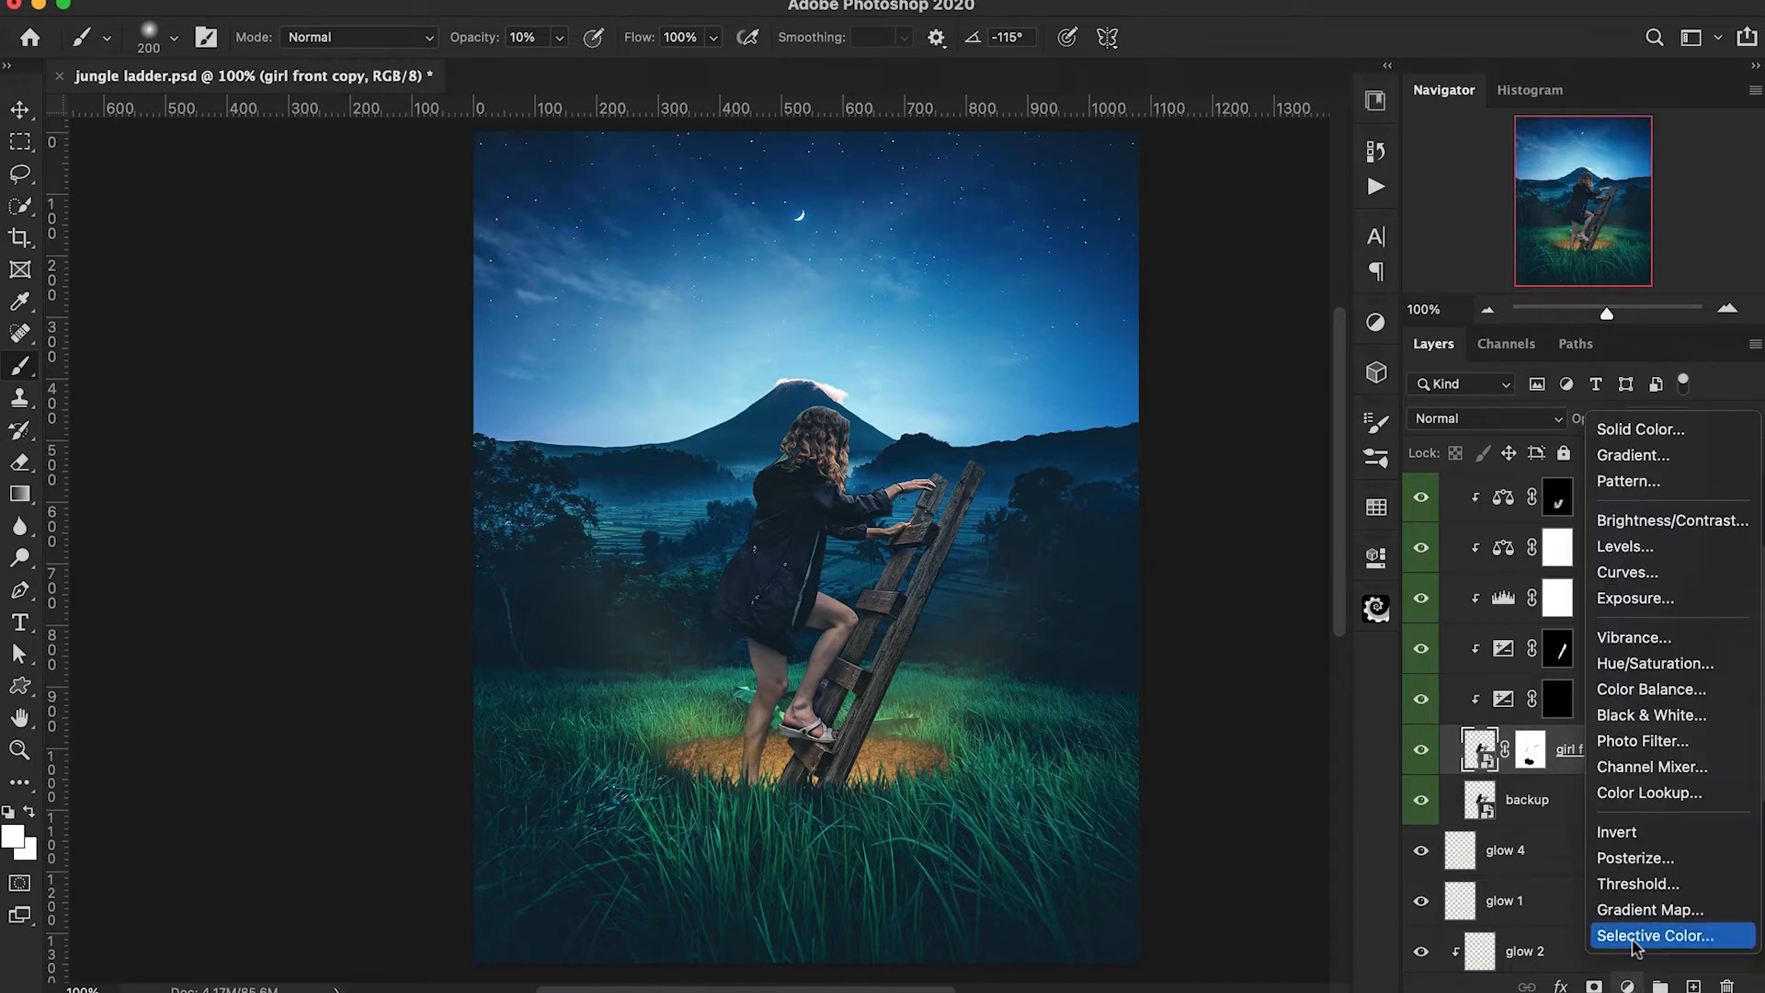
pyautogui.click(1655, 613)
pyautogui.moveTo(1166, 691); pyautogui.dragTo(1202, 693)
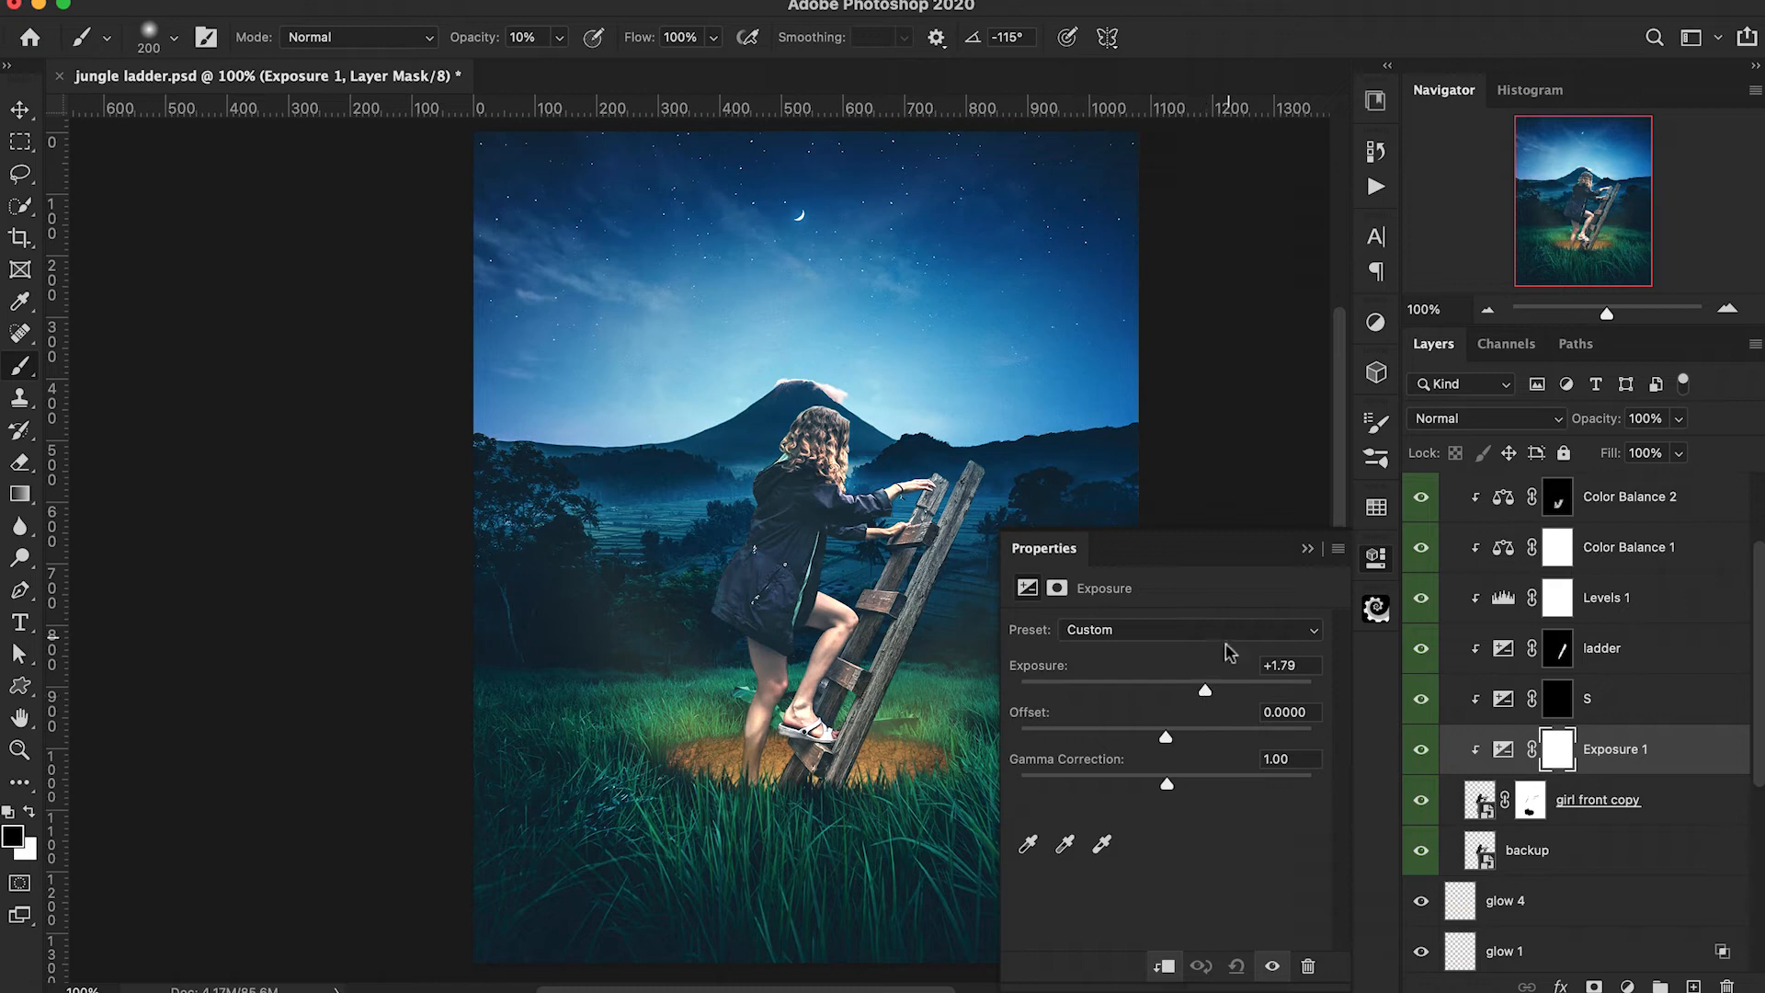
pyautogui.click(1306, 550)
# Invert the brightening Exposure adjustment's mask to black and rename the layer H.
pyautogui.press('super+i')
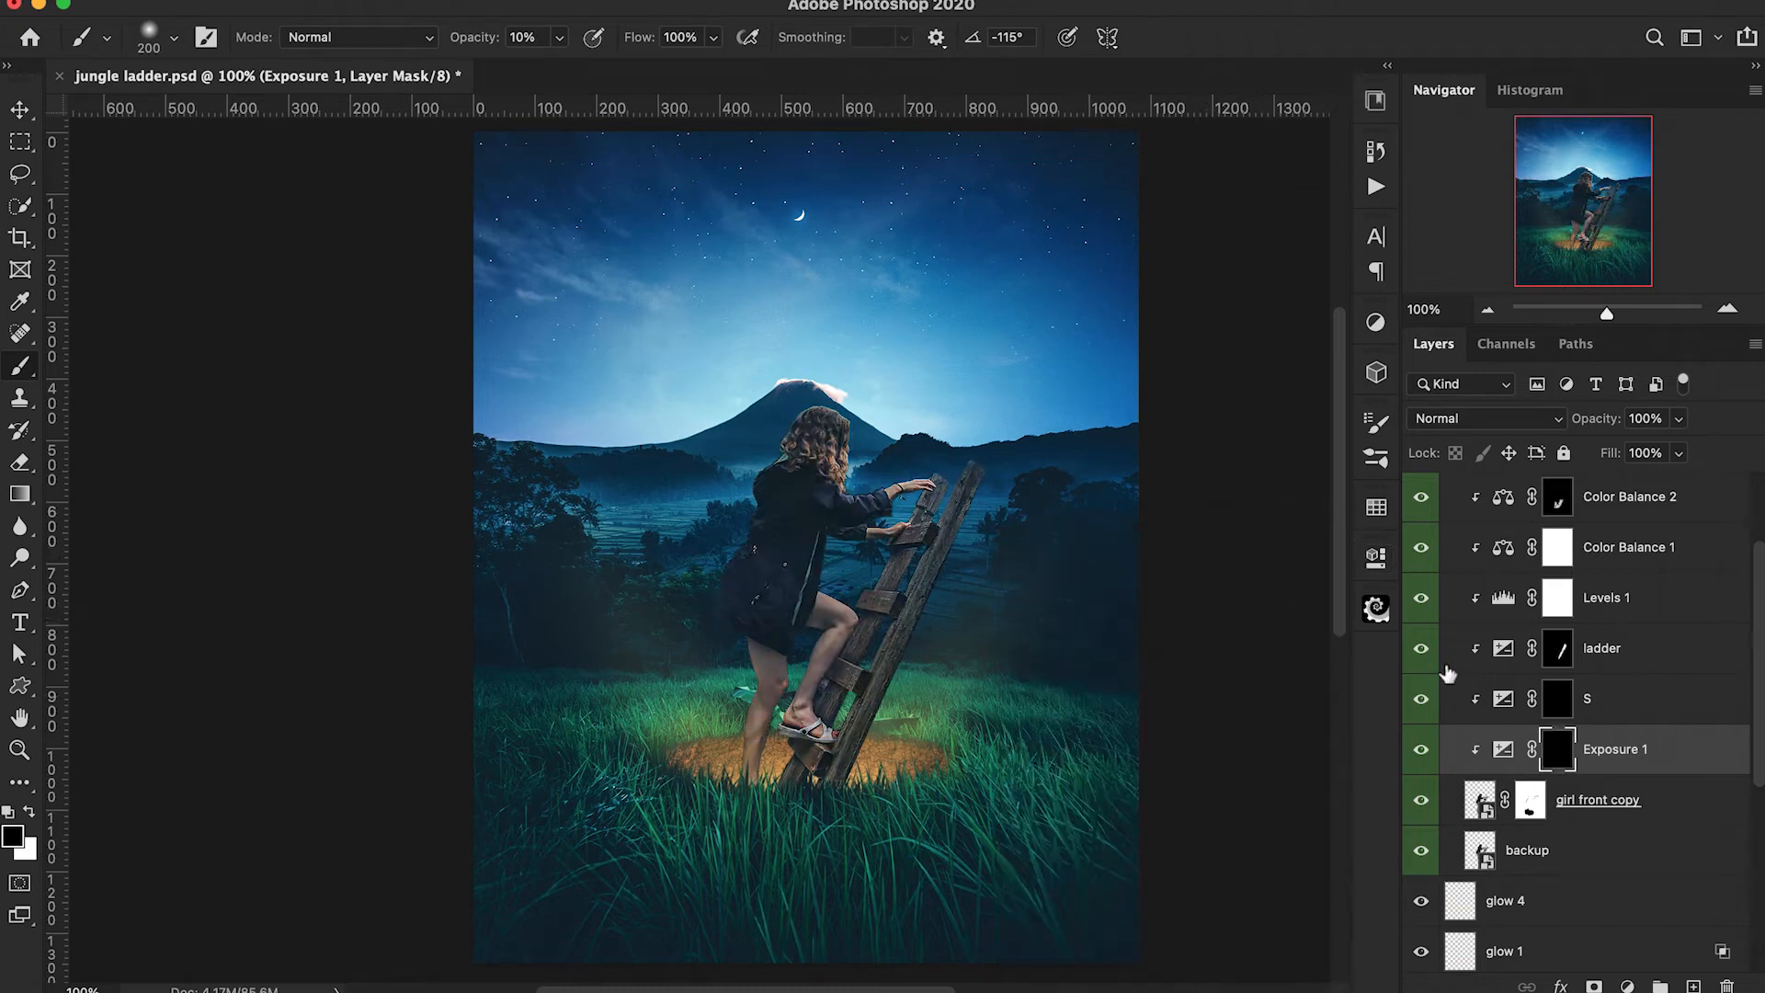
pyautogui.doubleClick(1617, 763)
pyautogui.write('H')
pyautogui.press('Return')
pyautogui.click(1558, 749)
# Paint white highlights on H's mask around the feet and ladder base near the glowing hole, using 10% then 20% opacity and smaller brushes.
pyautogui.press('d')
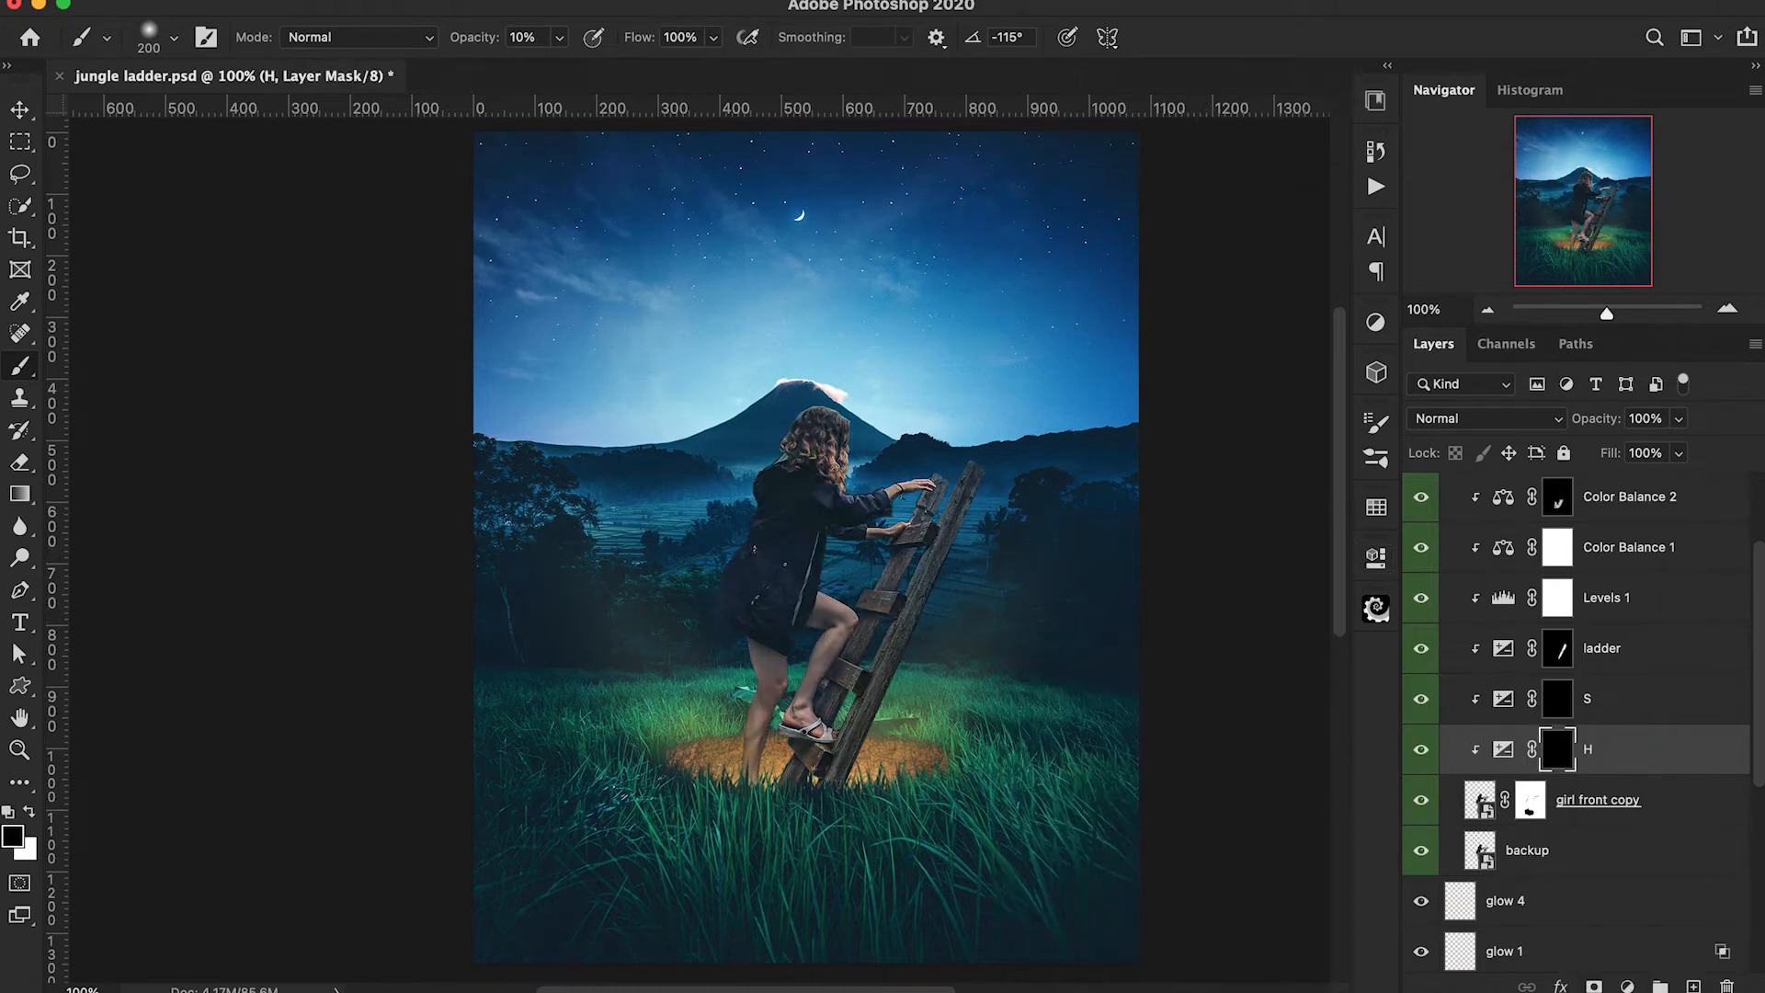
pyautogui.press('x')
pyautogui.moveTo(750, 780); pyautogui.dragTo(782, 783)
pyautogui.moveTo(464, 44); pyautogui.dragTo(478, 48)
pyautogui.press('[')
pyautogui.press('[')
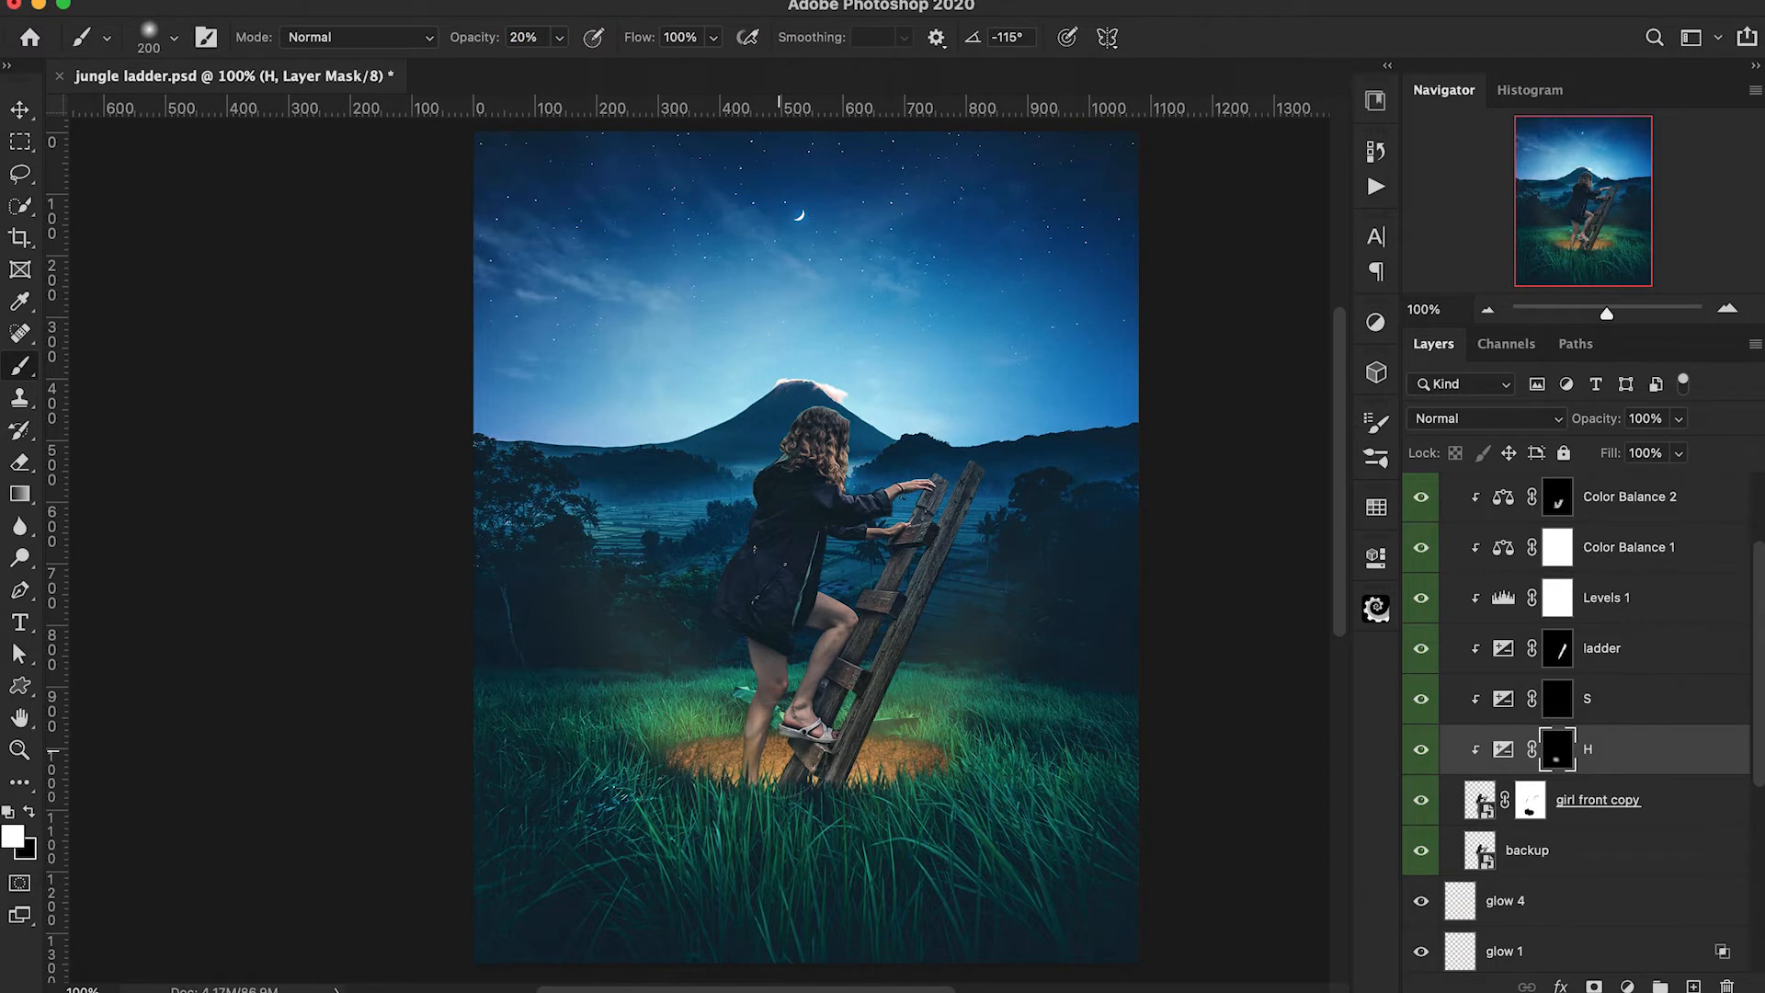
pyautogui.press('[')
pyautogui.press('[')
pyautogui.press('[')
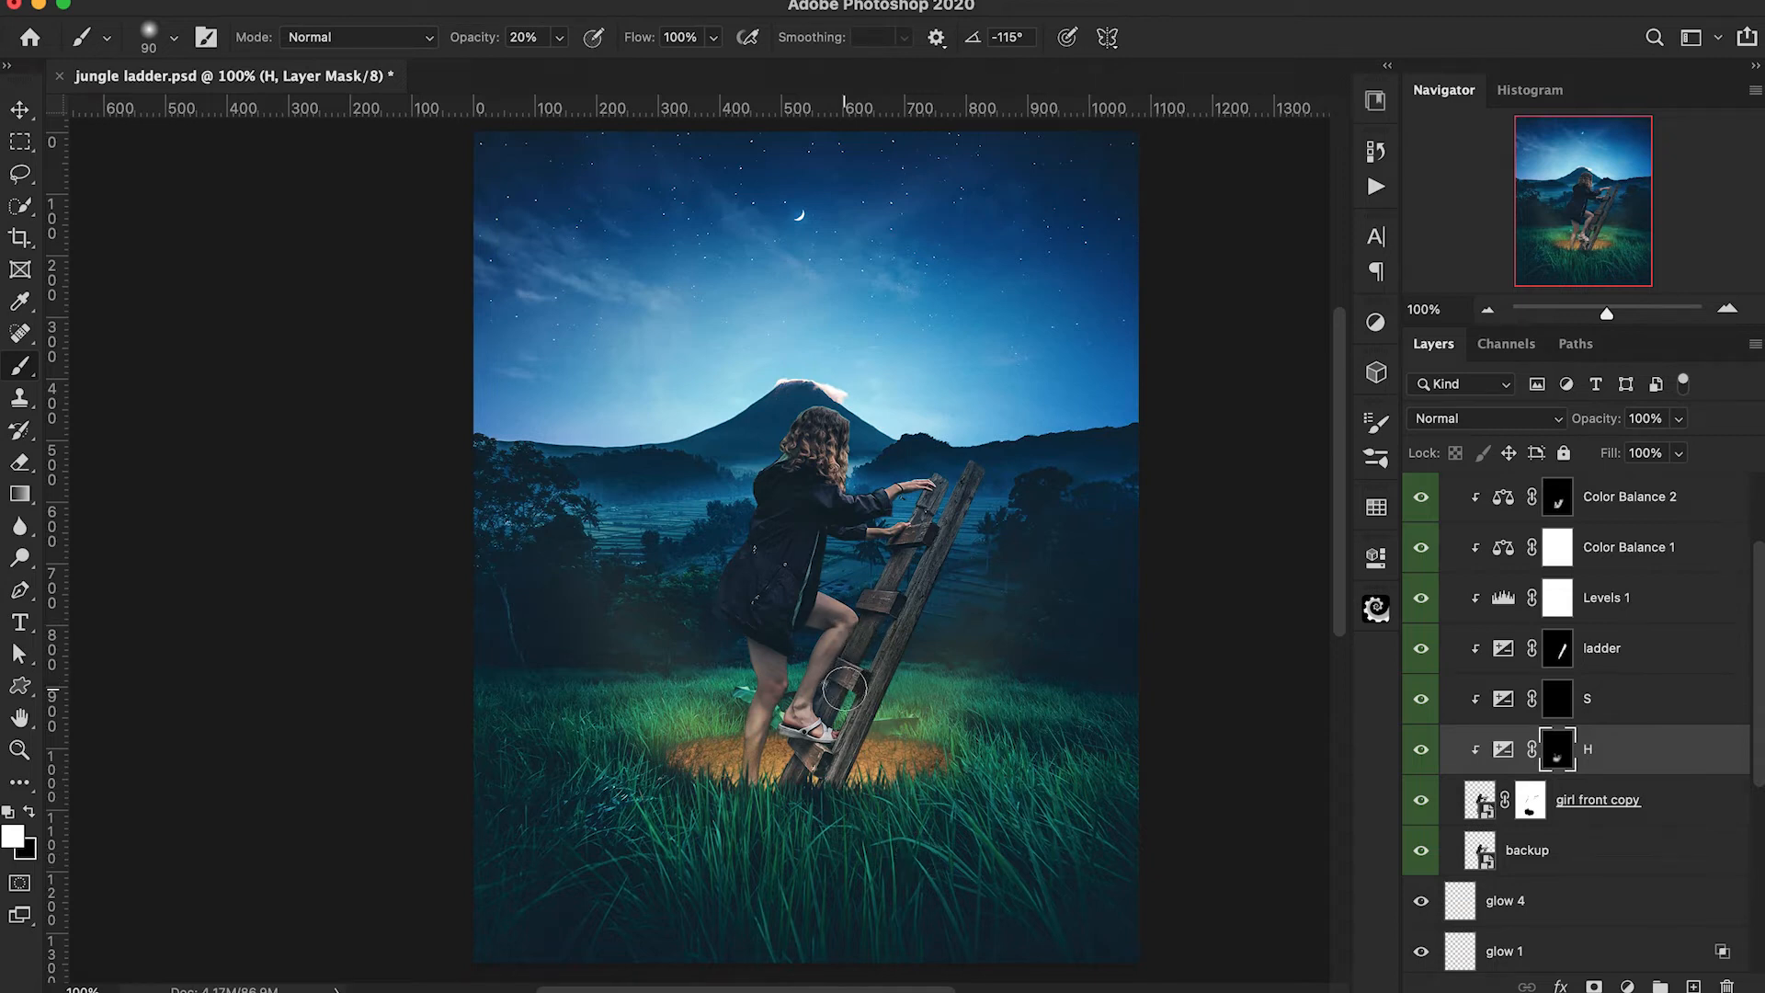
# Paint white on S's mask at 20% opacity over the girl's upper body and the ladder top, starting with a 150 px brush.
pyautogui.click(1556, 702)
pyautogui.press(']')
pyautogui.press(']')
pyautogui.press(']')
pyautogui.moveTo(957, 564)
pyautogui.mouseDown()
pyautogui.moveTo(897, 565)
pyautogui.moveTo(910, 501)
pyautogui.moveTo(827, 450)
pyautogui.moveTo(846, 472)
pyautogui.moveTo(866, 477)
pyautogui.moveTo(811, 424)
pyautogui.moveTo(840, 424)
pyautogui.moveTo(775, 456)
pyautogui.moveTo(879, 484)
pyautogui.moveTo(843, 584)
pyautogui.moveTo(757, 554)
pyautogui.mouseUp()
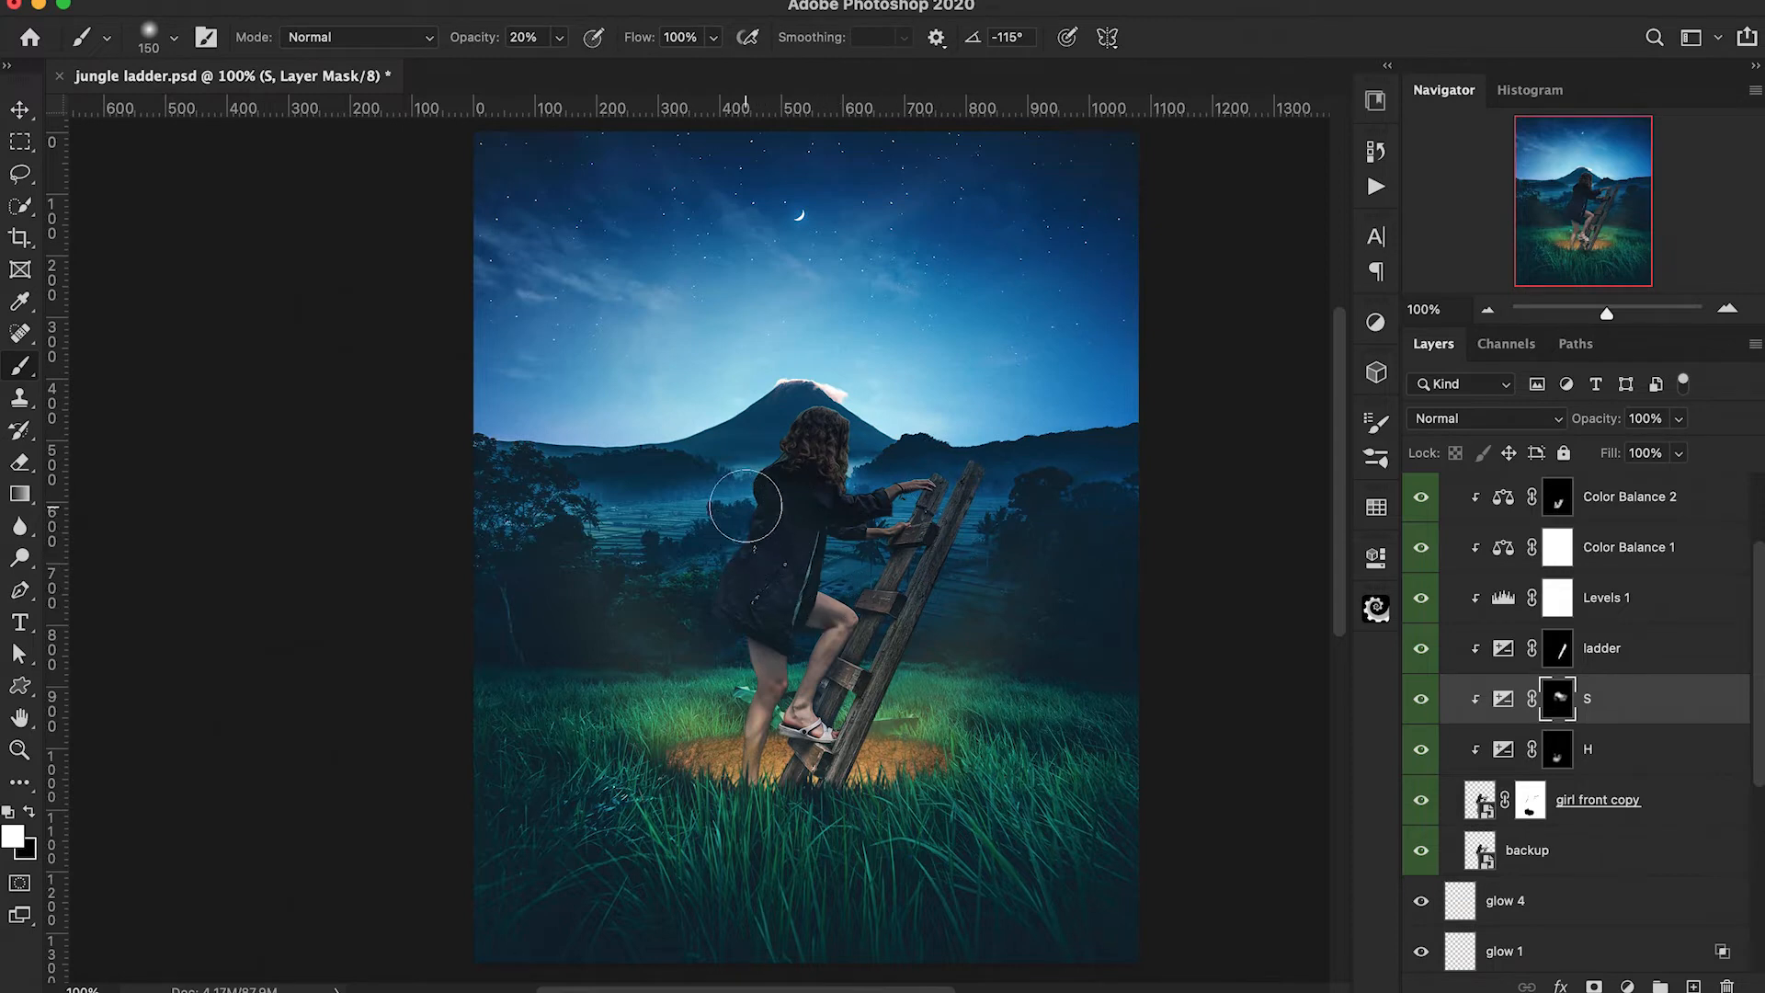
pyautogui.press('[')
pyautogui.press('[')
pyautogui.press('[')
pyautogui.press('[')
pyautogui.press('[')
# Add a new layer above the clipped touchup layer and include it in the girl front copy clipping group.
pyautogui.scroll(1, 1666, 813)
pyautogui.scroll(2, 1666, 813)
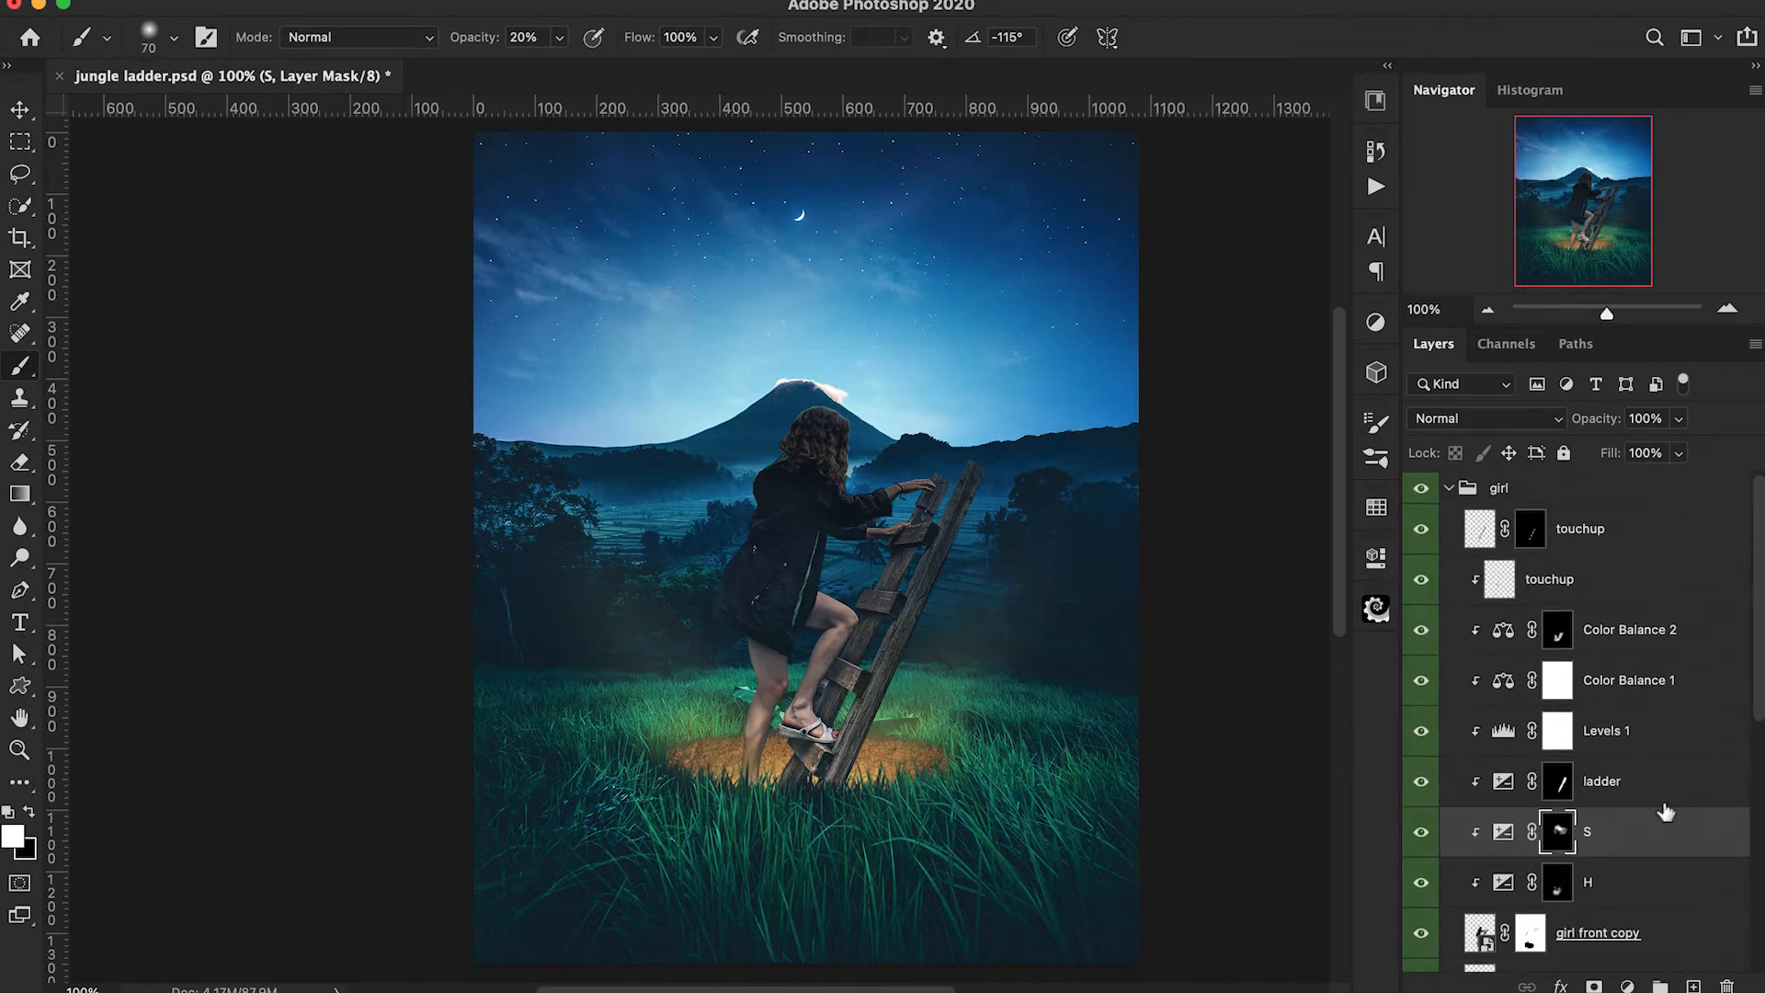
pyautogui.click(1642, 593)
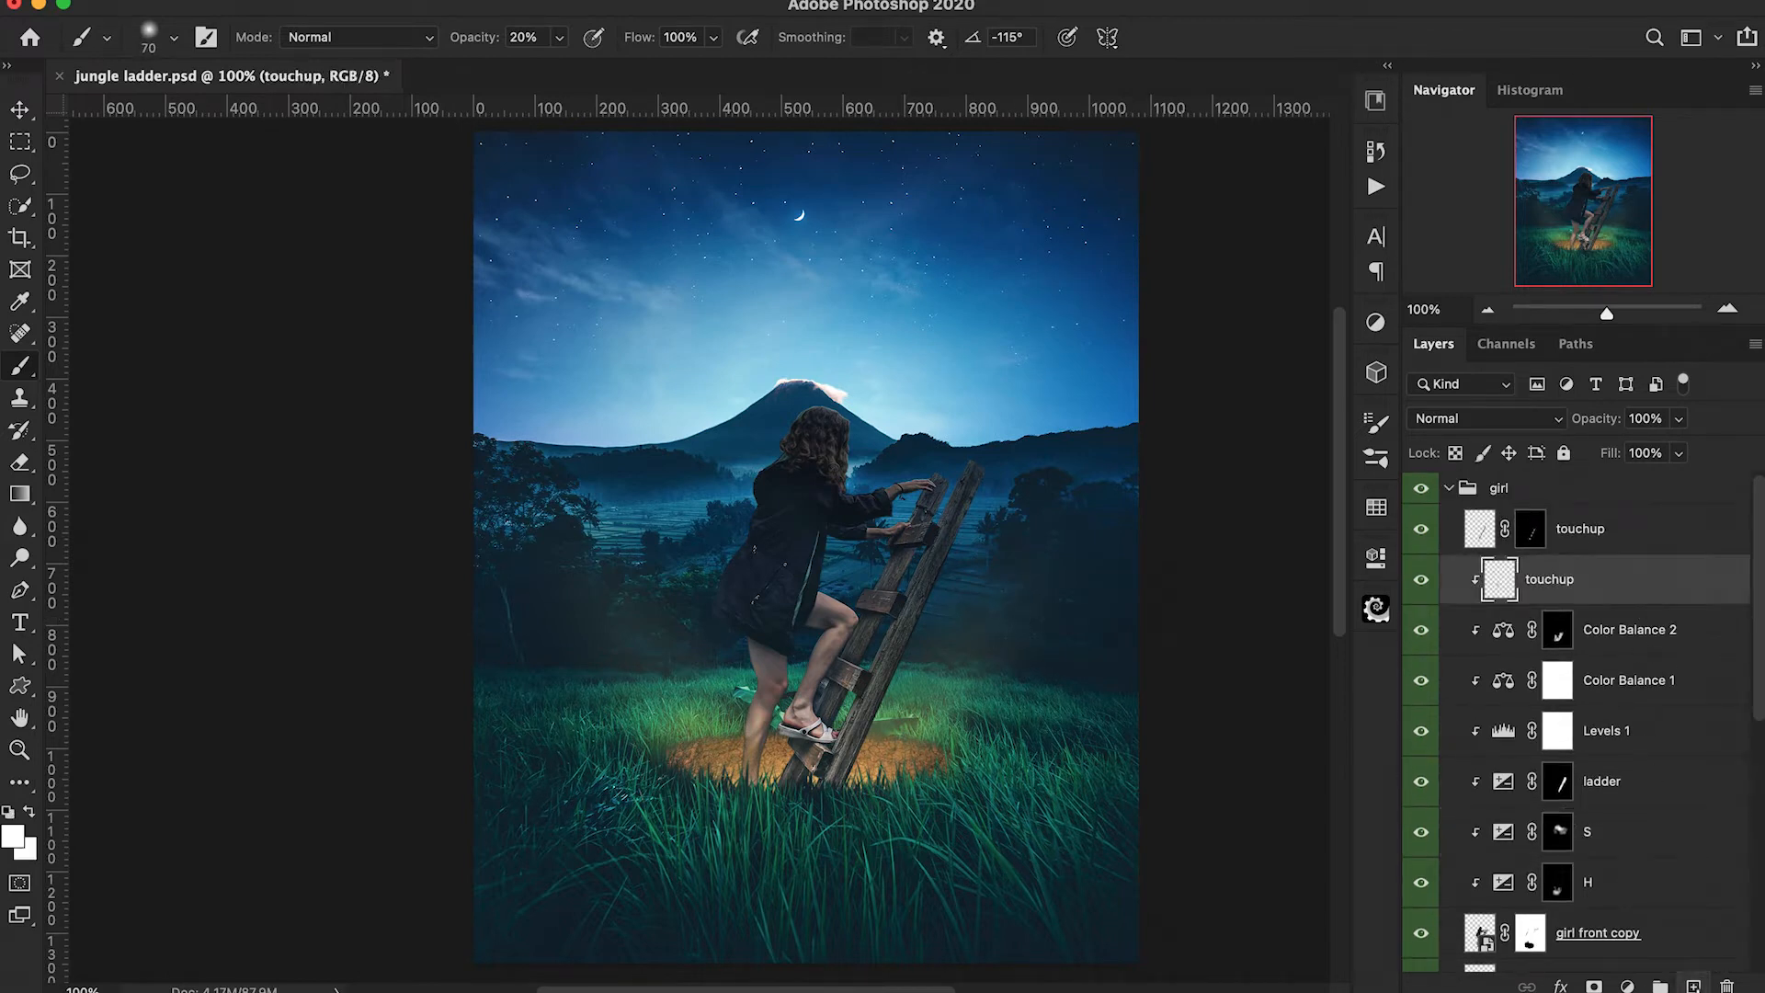
pyautogui.press('super+shift+alt+n')
pyautogui.keyDown('alt'); pyautogui.click(1479, 606); pyautogui.keyUp('alt')
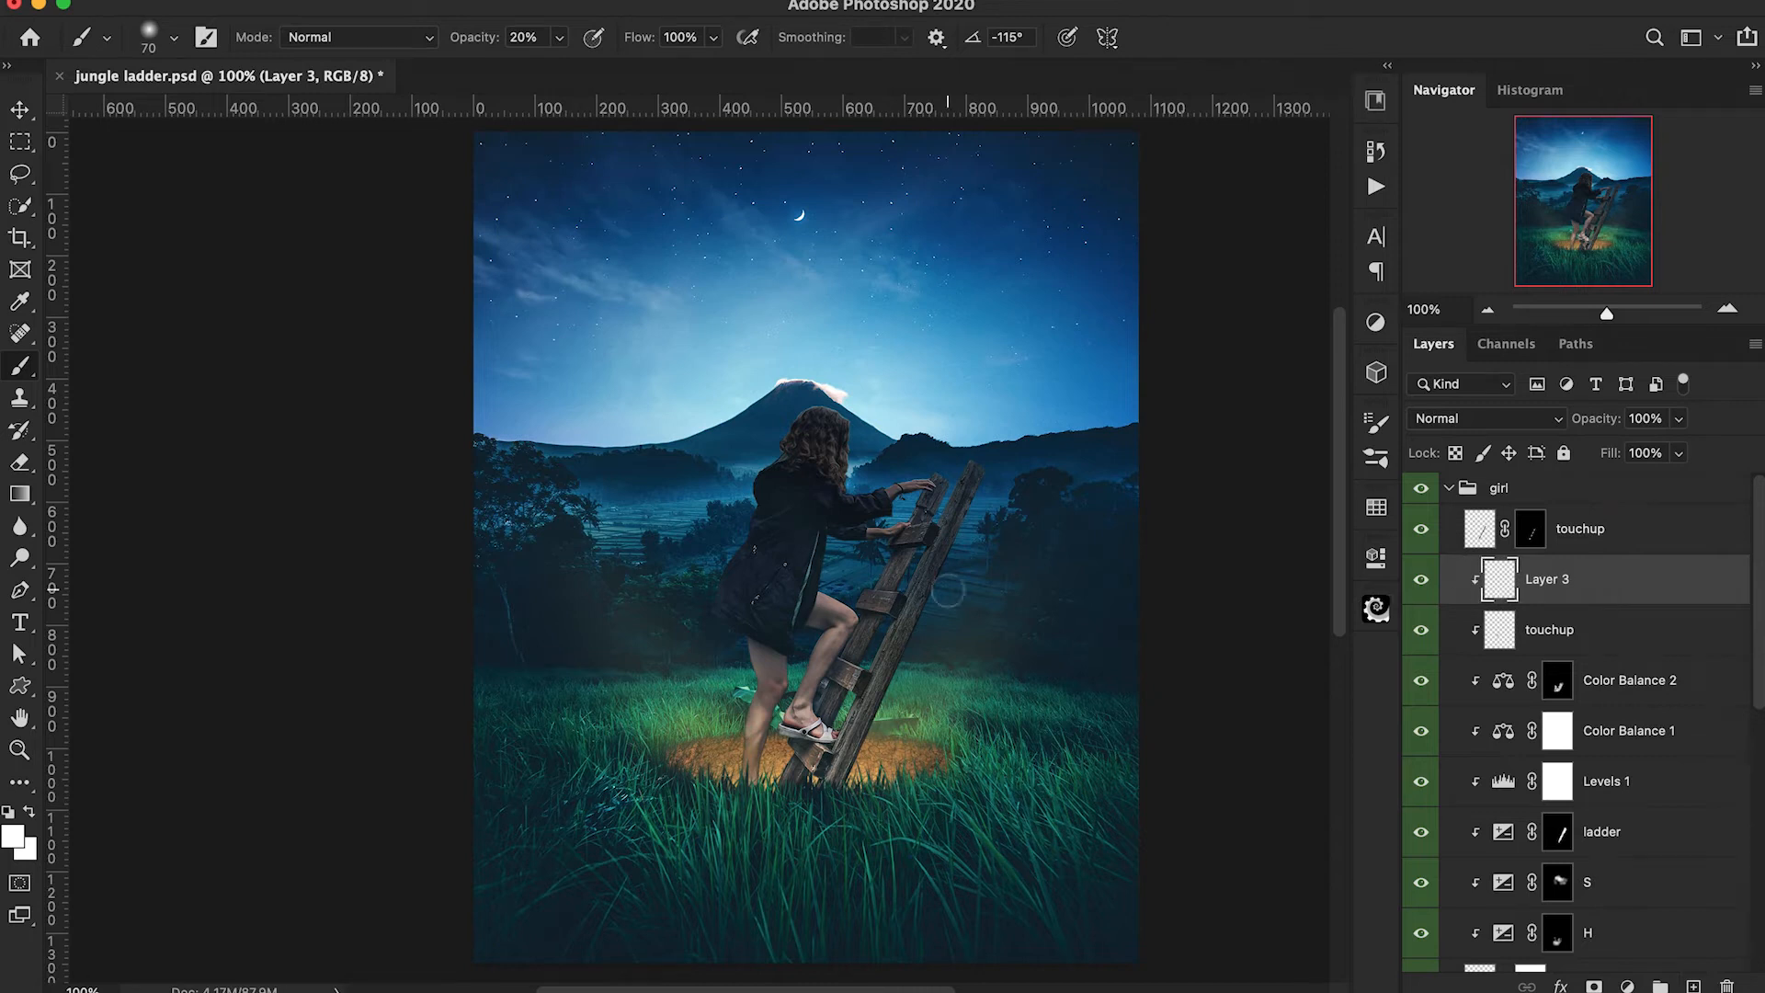
# Sample a tone near the girl's raised knee and brush it softly over her figure on the new clipped layer at 10% opacity.
pyautogui.press('i')
pyautogui.click(833, 610)
pyautogui.press('b')
pyautogui.scroll(5, 840, 627)
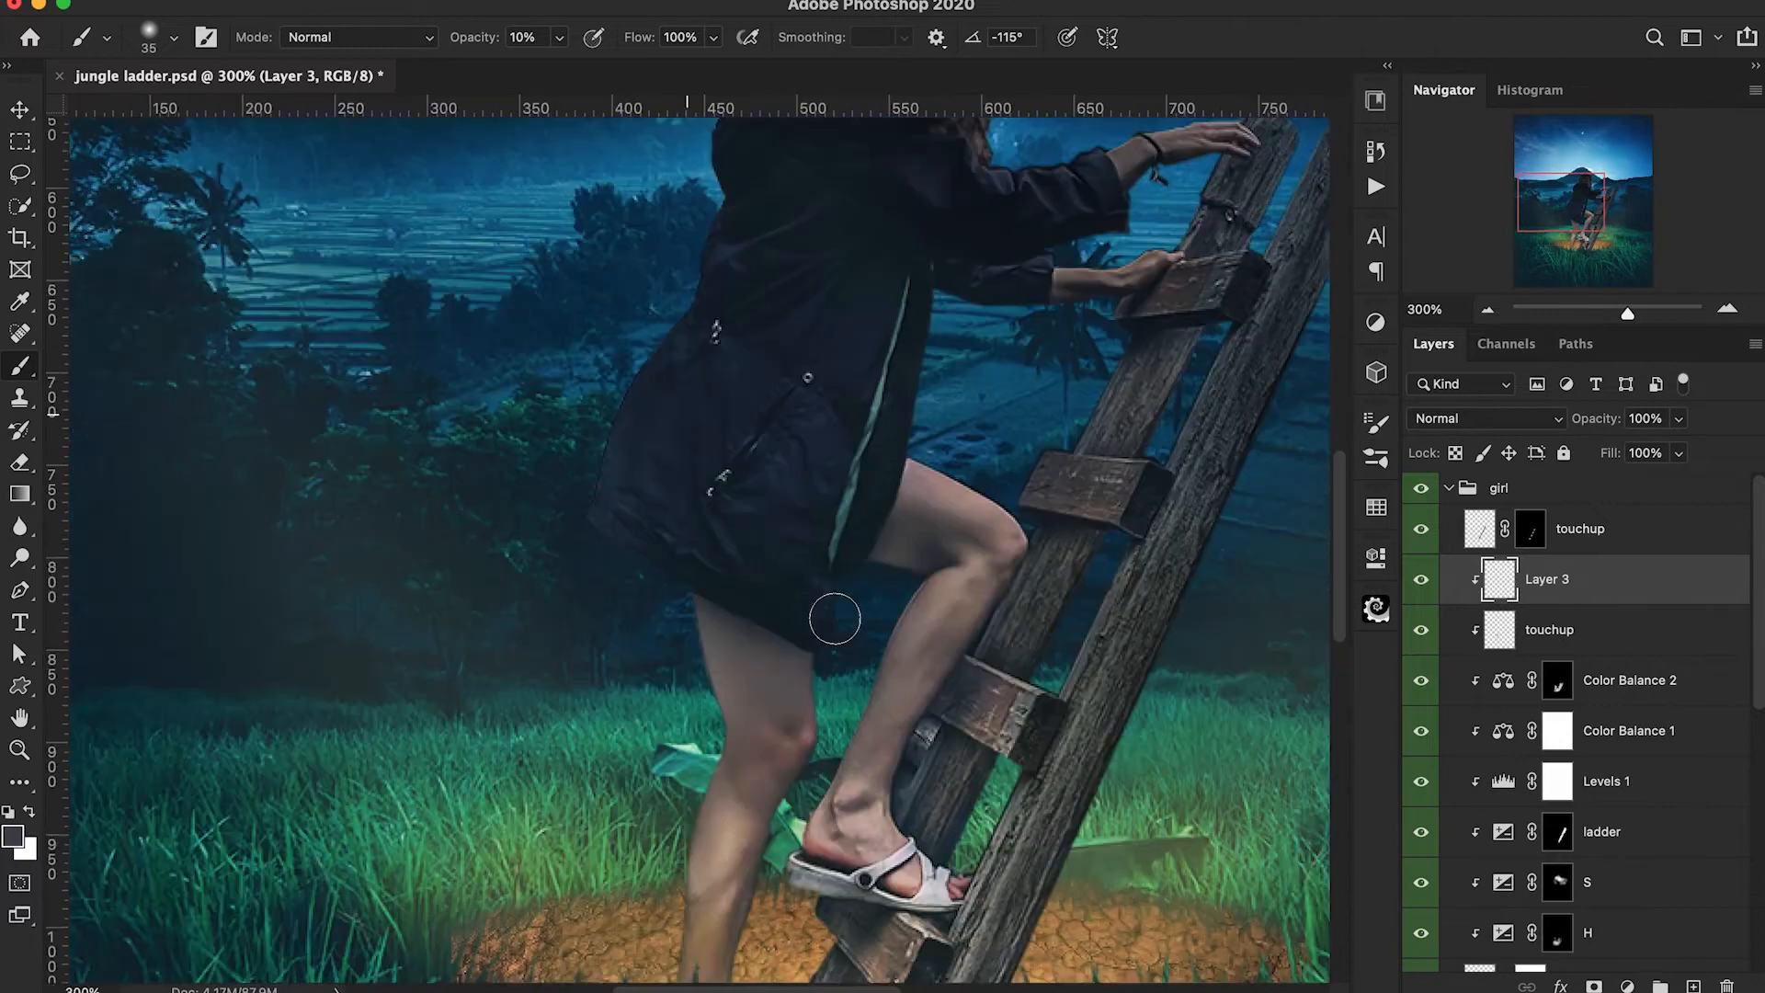
pyautogui.press('[')
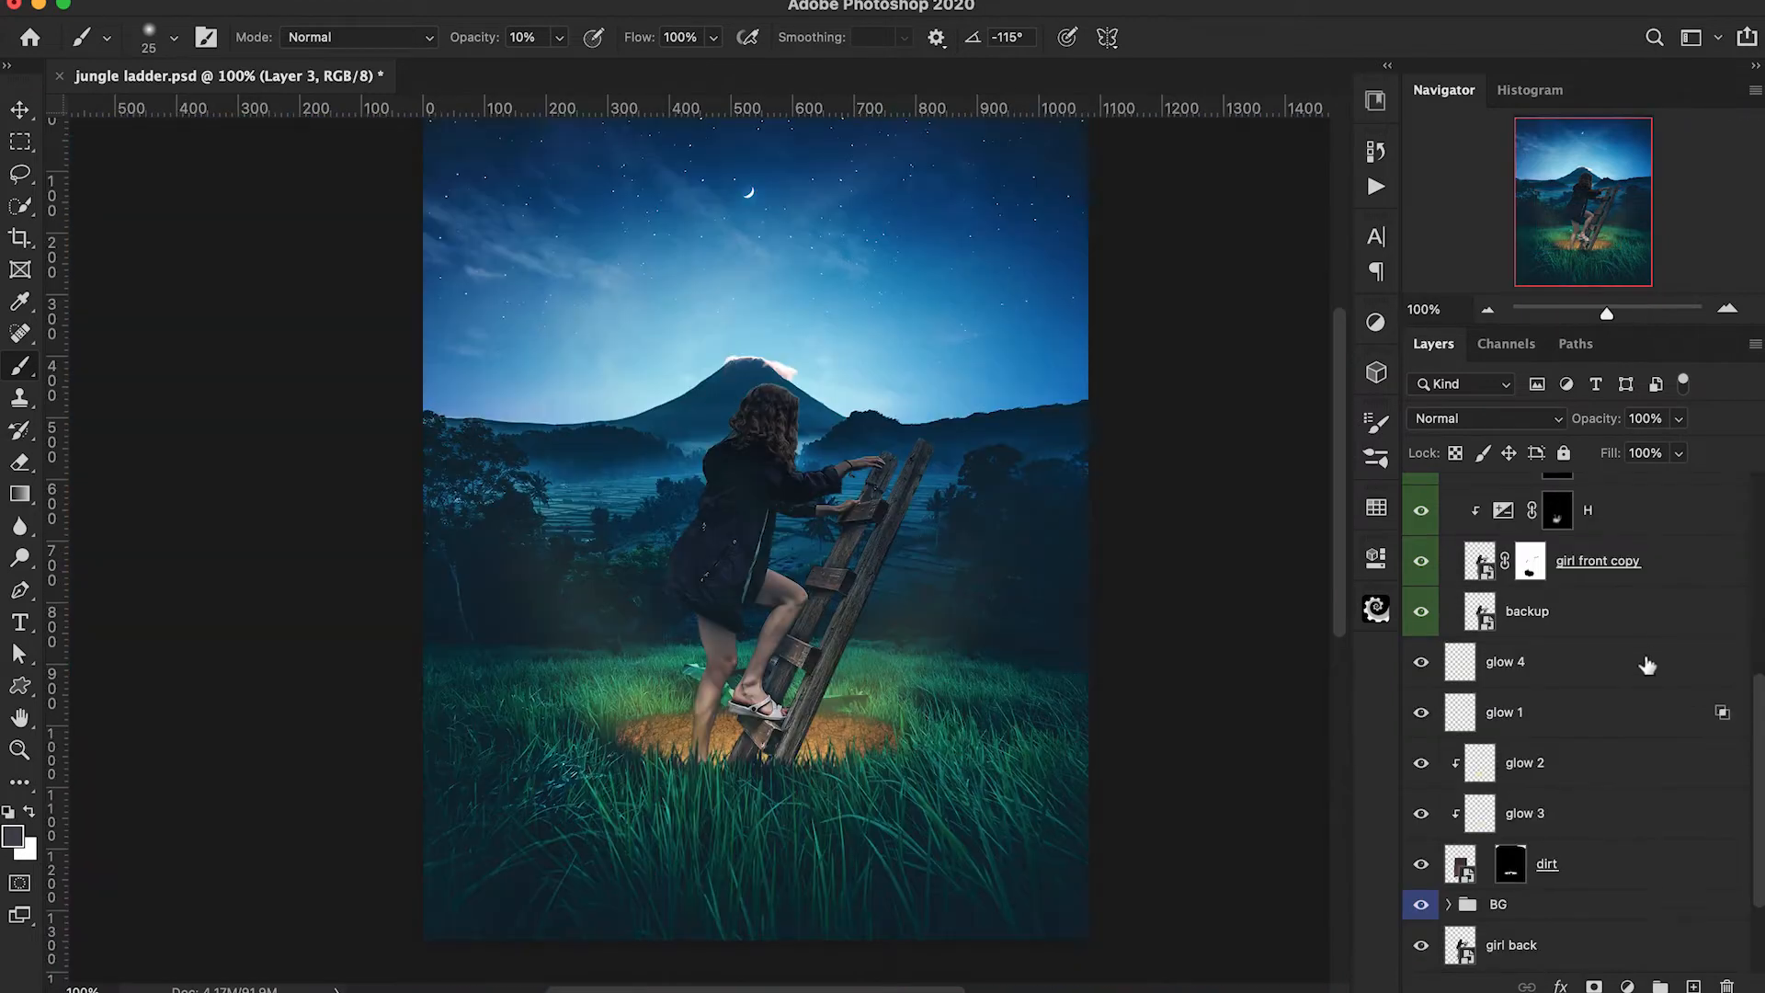
# Add a new layer above glow 4 and name it atmo glow.
pyautogui.click(1646, 664)
pyautogui.press('alt+shift+super+n')
pyautogui.doubleClick(1513, 674)
pyautogui.write('atmo glow')
pyautogui.press('Return')
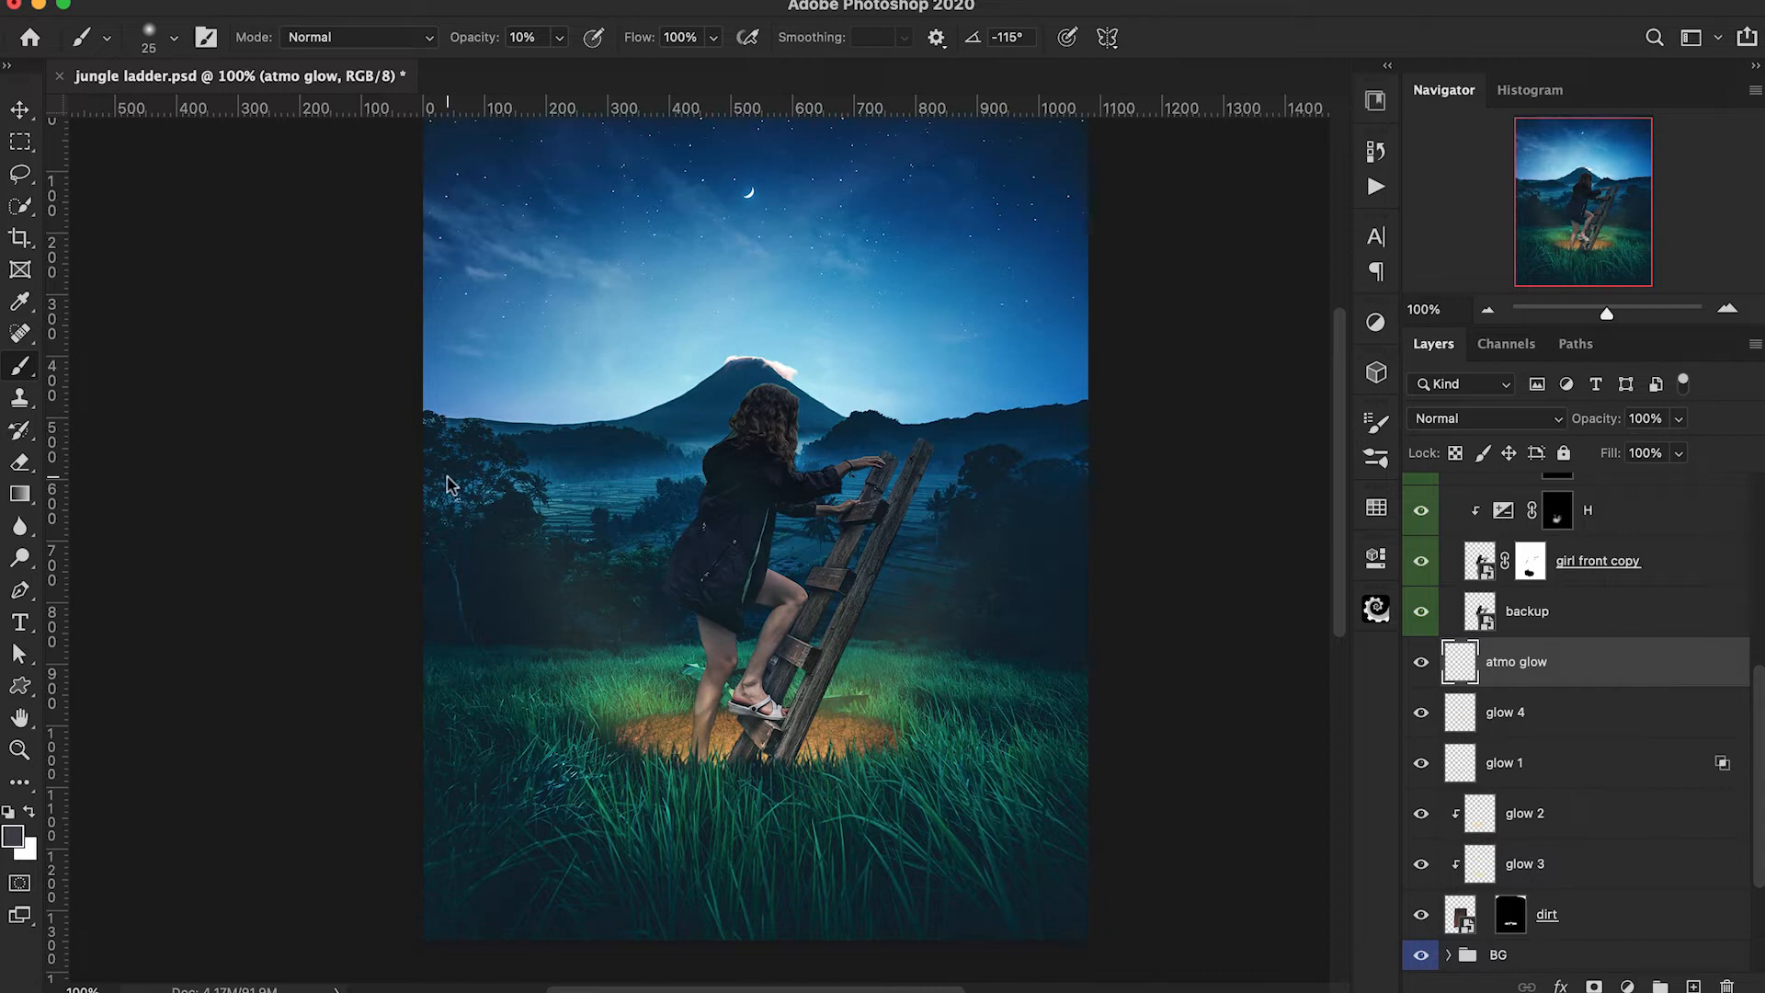
# Sample the light blue of the sky beside the volcano and brighten it to a paler cyan as the foreground colour.
pyautogui.keyDown('alt'); pyautogui.click(629, 387); pyautogui.keyUp('alt')
pyautogui.click(12, 830)
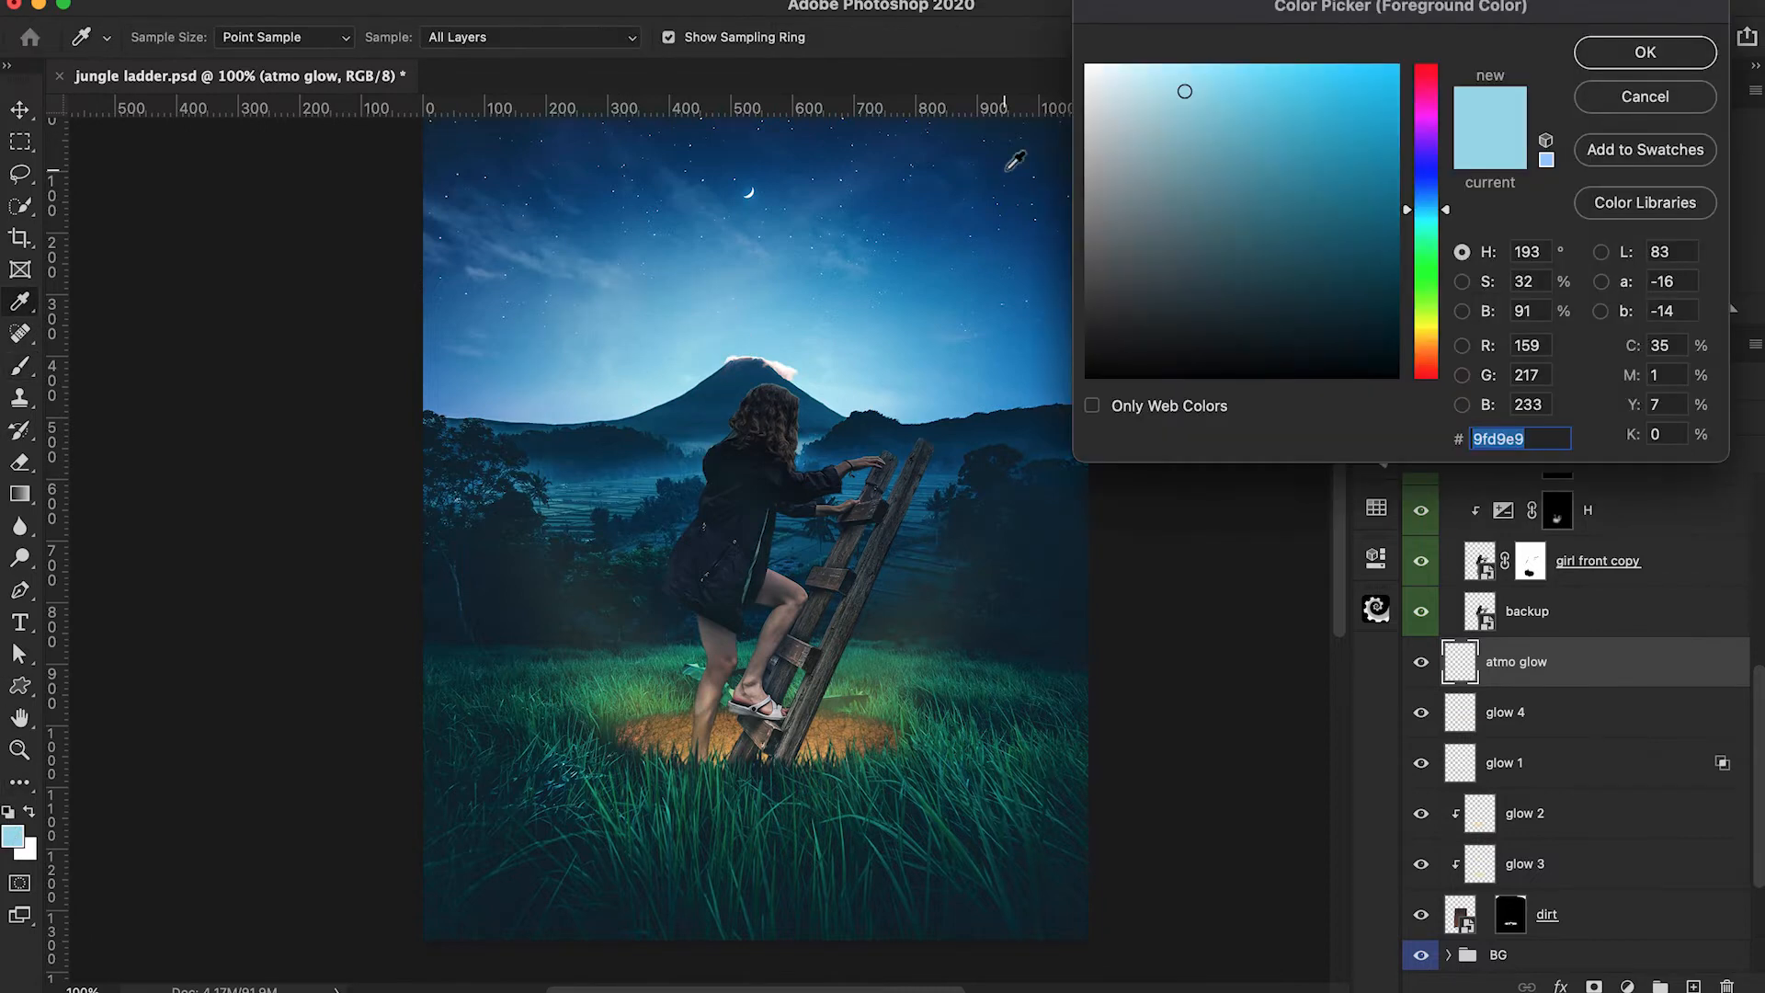
pyautogui.moveTo(1166, 80); pyautogui.dragTo(1155, 52)
pyautogui.click(1637, 53)
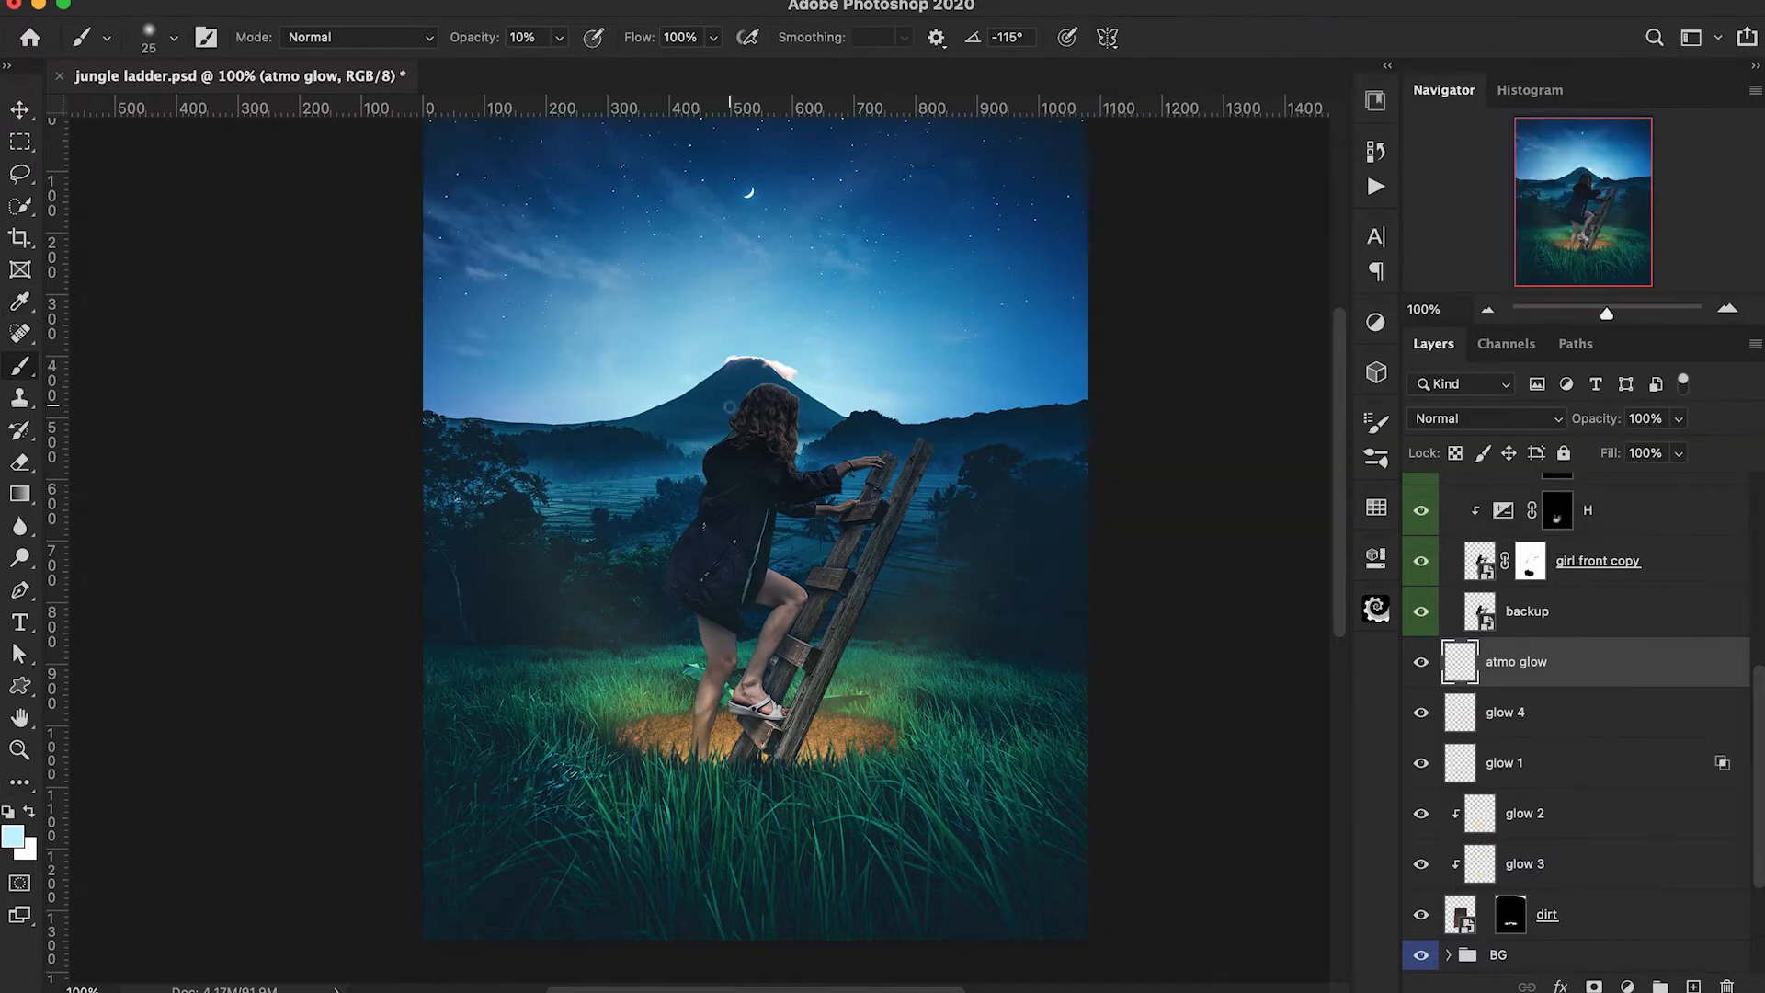
# Brush a soft pale cyan haze around the girl on atmo glow with a 250 px brush and lower the layer's opacity to 90%.
pyautogui.press(']')
pyautogui.press(']')
pyautogui.press(']')
pyautogui.press(']')
pyautogui.press(']')
pyautogui.press(']')
pyautogui.press(']')
pyautogui.press(']')
pyautogui.press(']')
pyautogui.press(']')
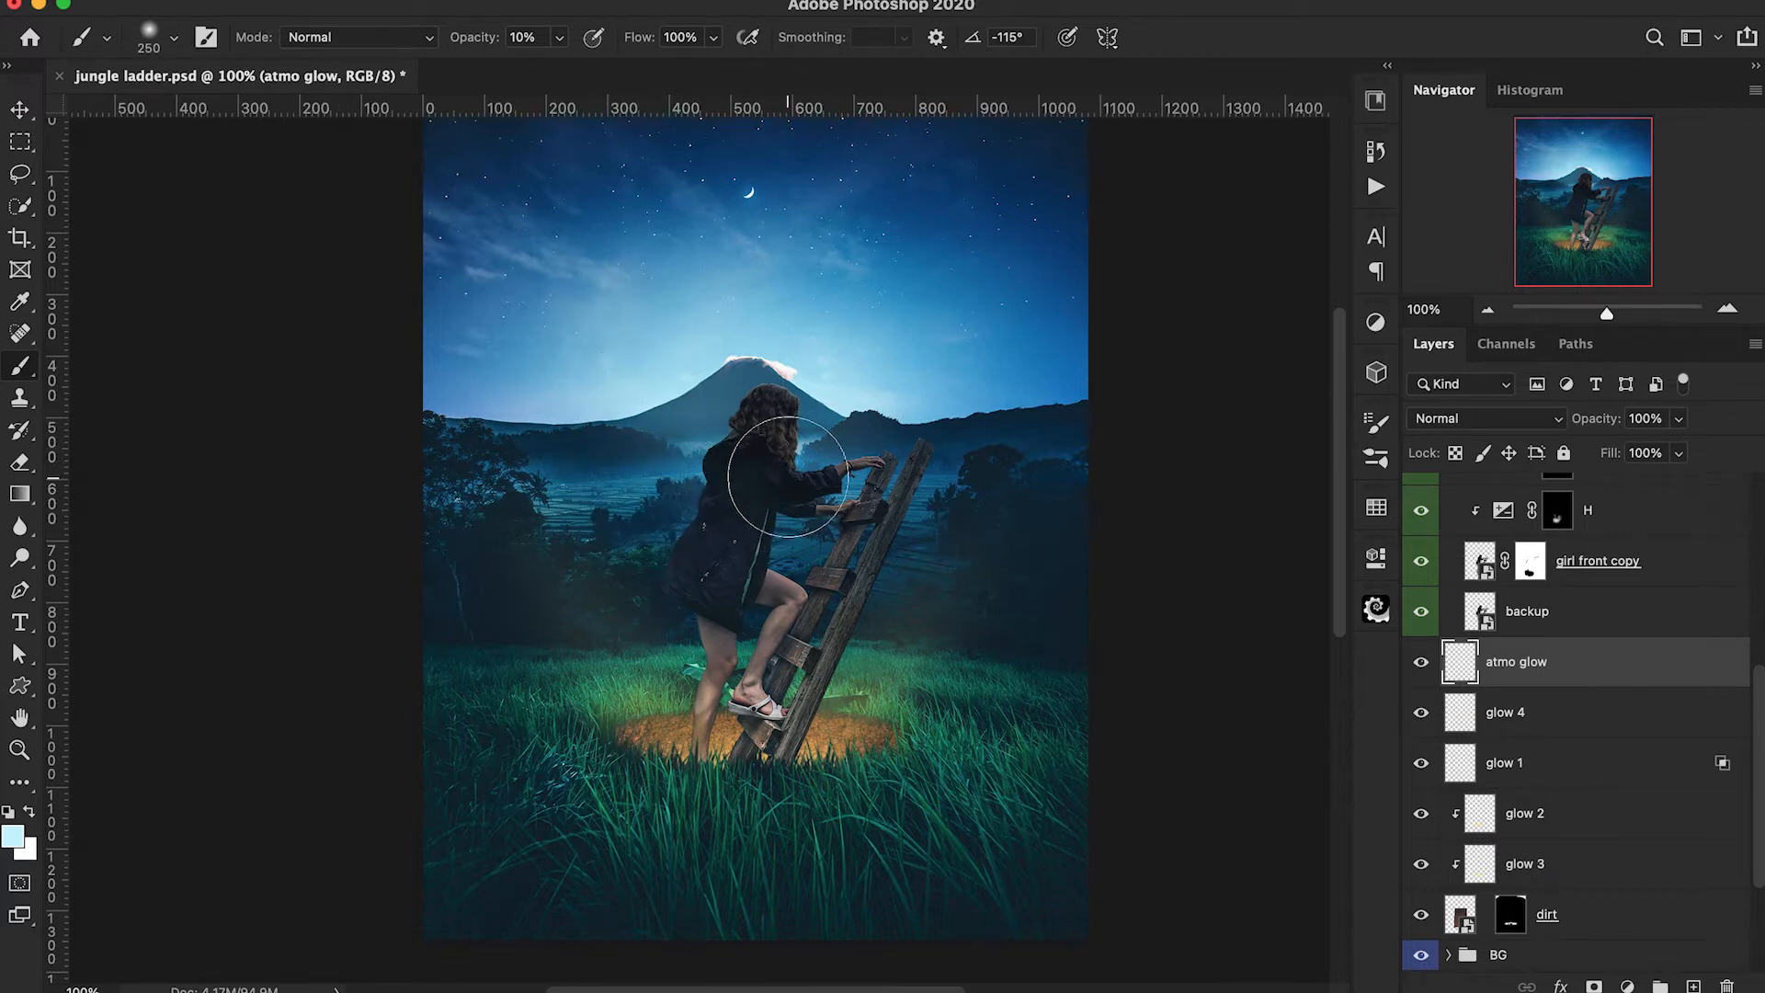
pyautogui.scroll(-2, 1162, 580)
pyautogui.moveTo(1609, 421); pyautogui.dragTo(1598, 422)
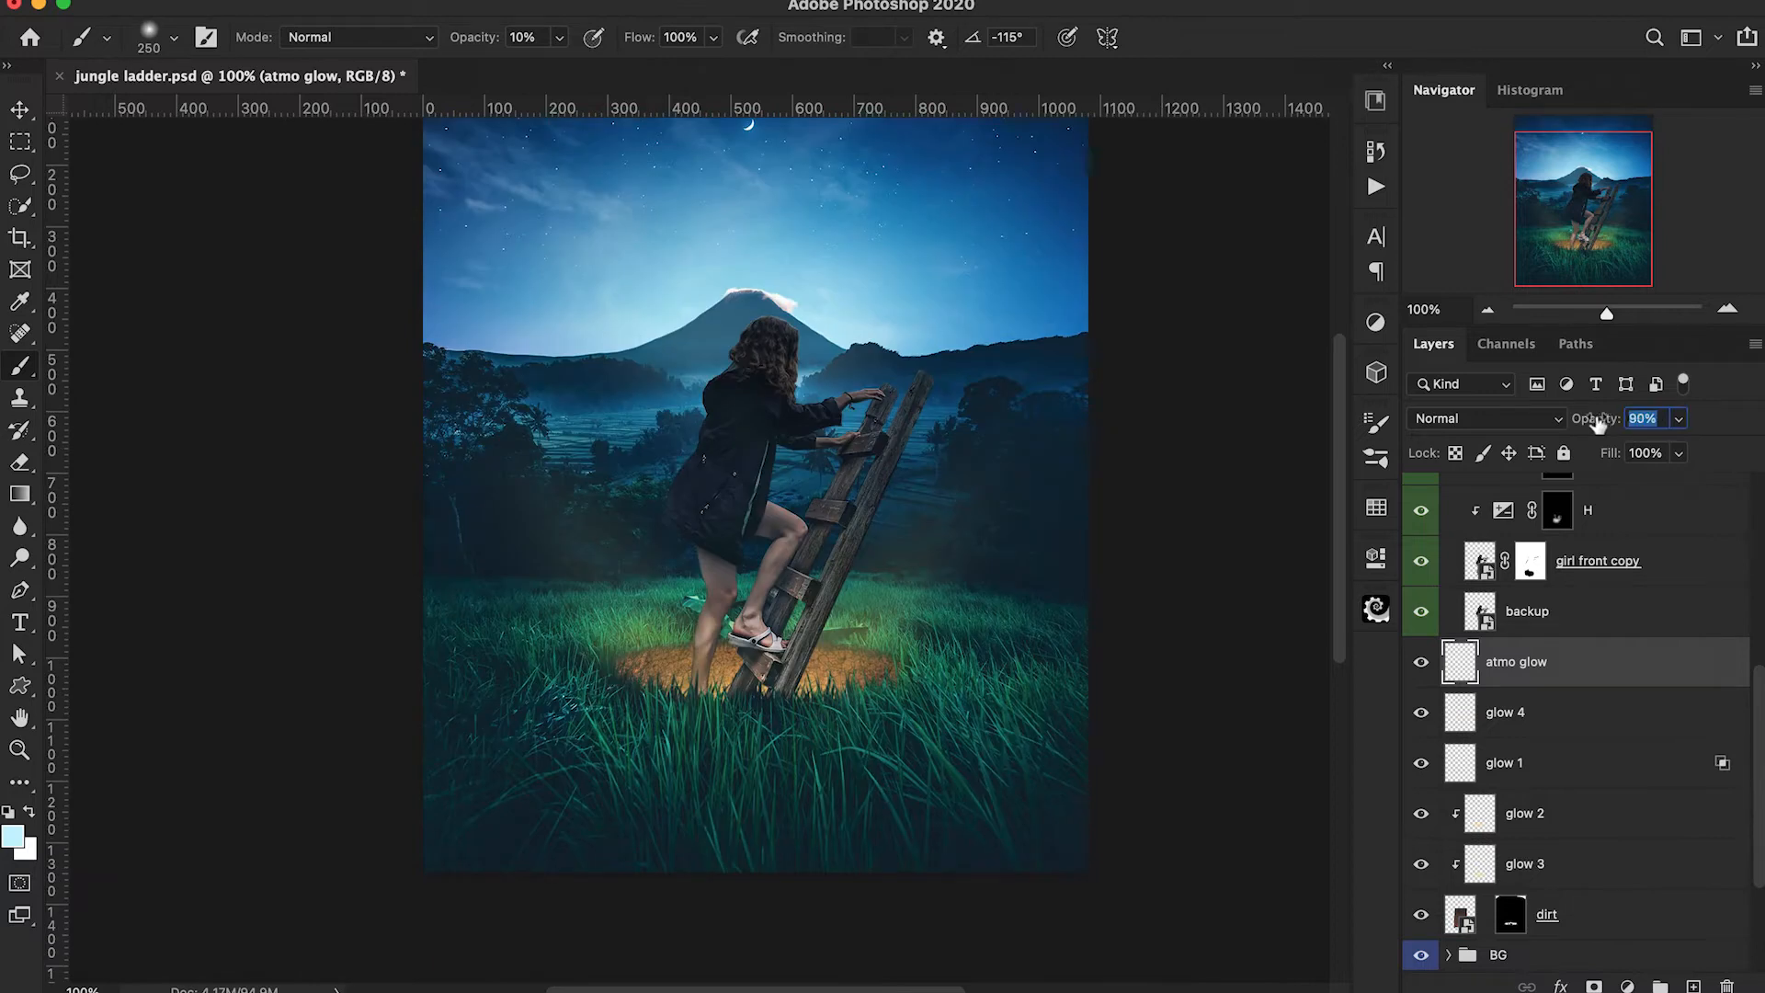
pyautogui.scroll(3, 1162, 583)
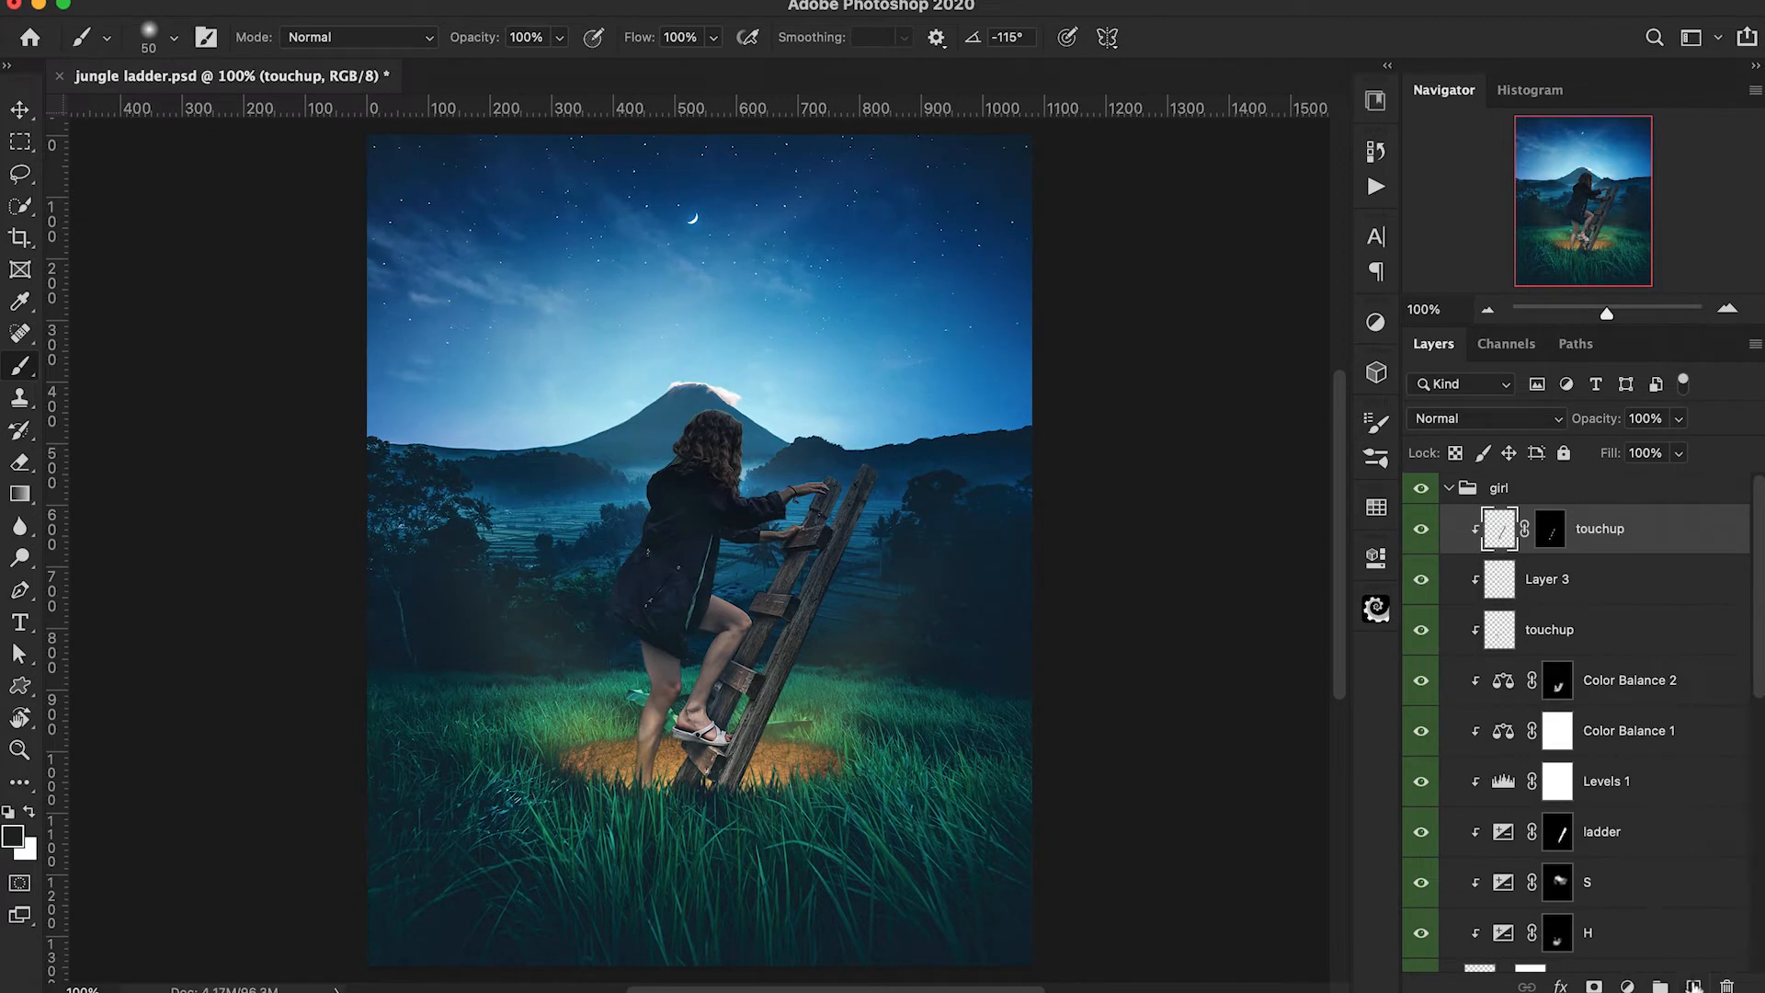
# Add a new clipped layer above the masked touchup layer and sample the dark tone beside the girl's raised knee.
pyautogui.click(1694, 986)
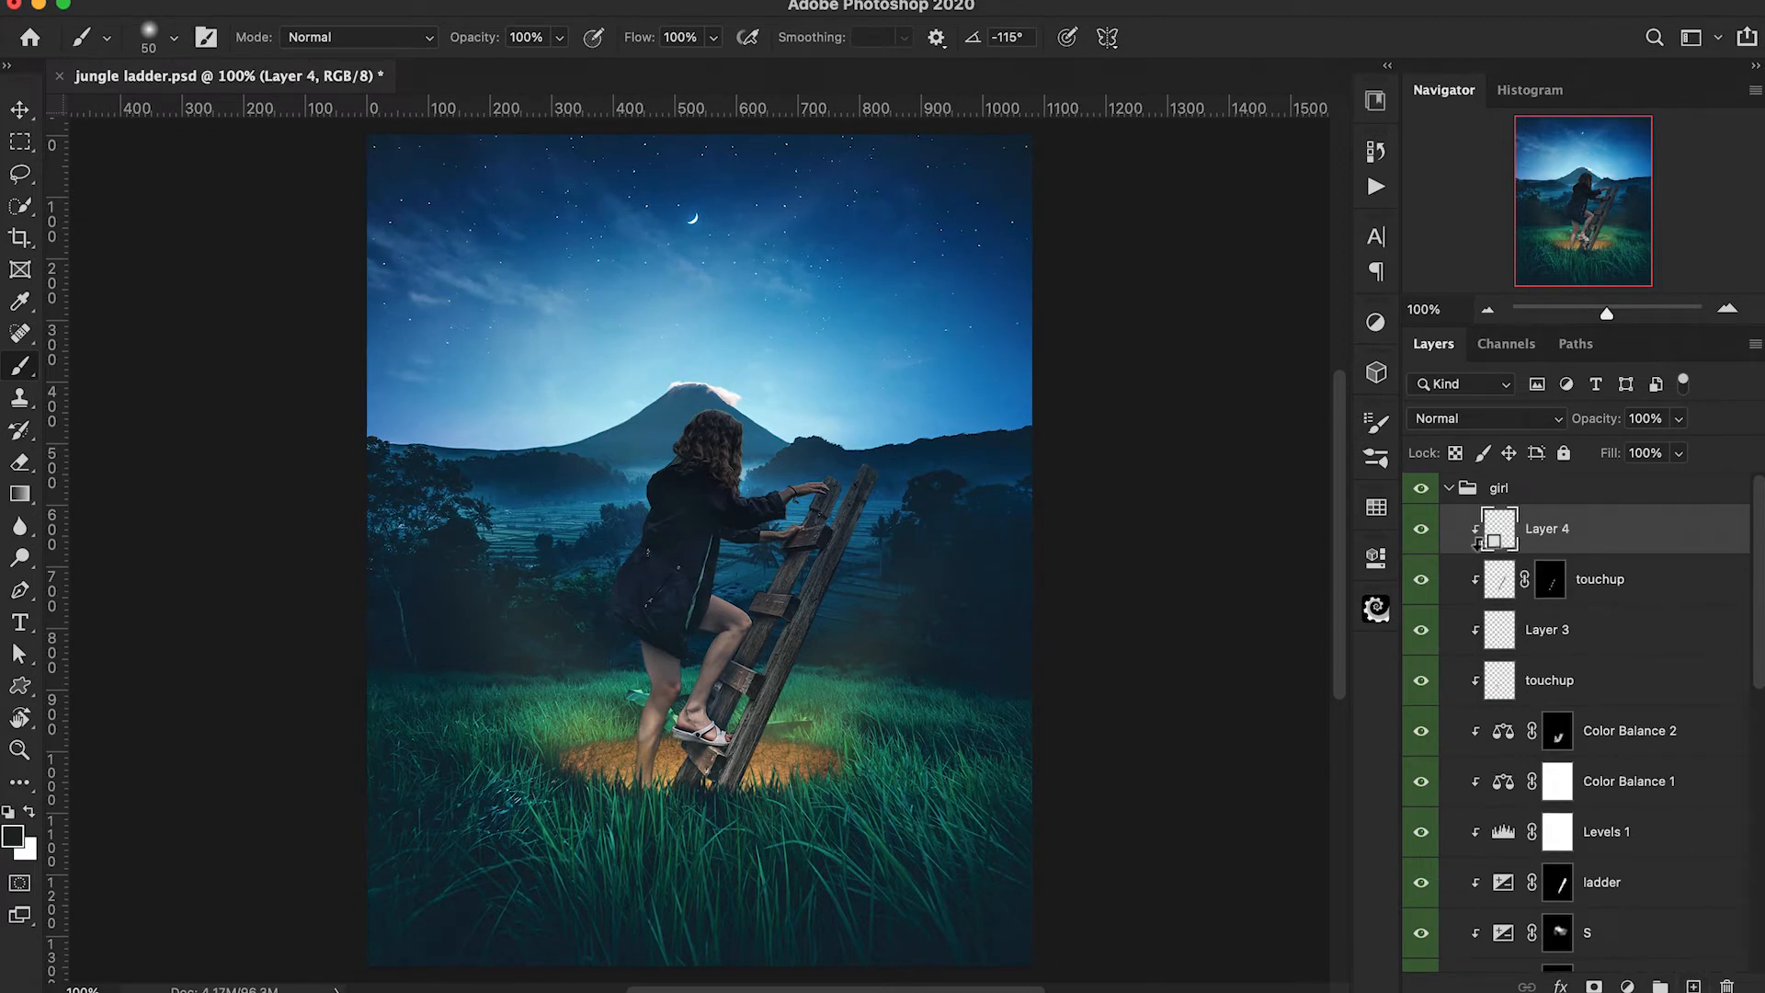
pyautogui.press('i')
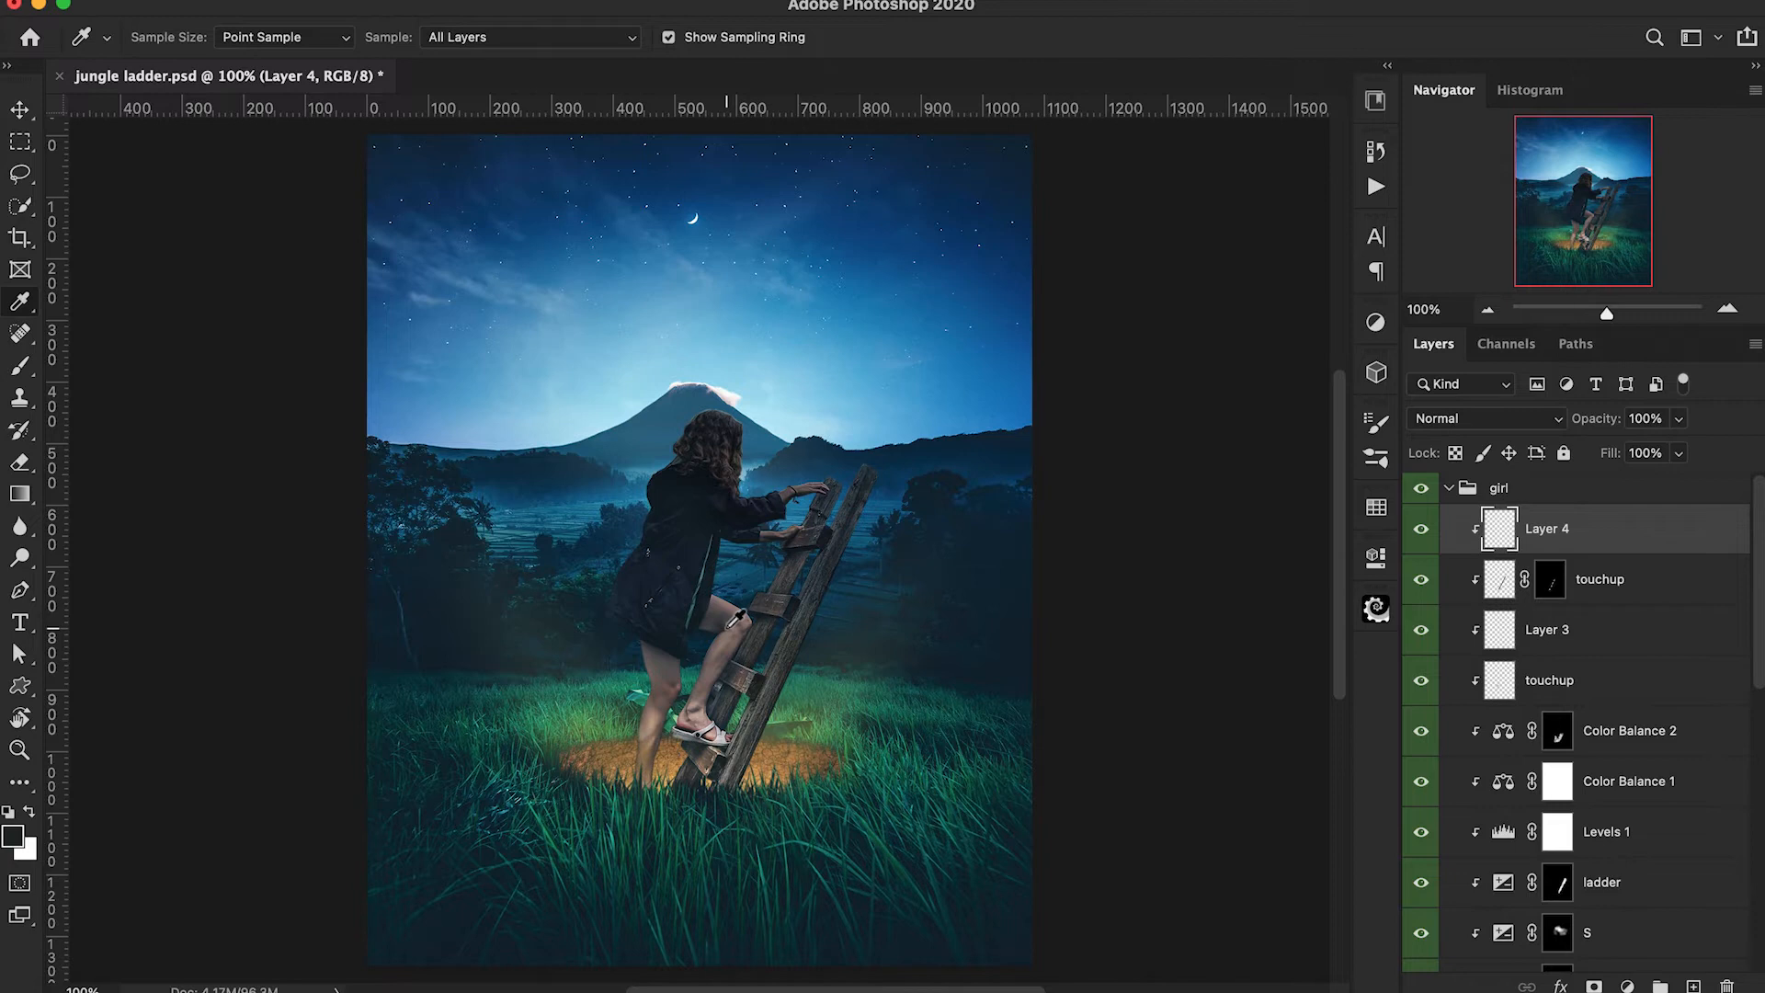
pyautogui.click(732, 624)
# Brush soft shading over the girl's upper legs below the jacket hem at 10% opacity, using brush sizes up to 35 px.
pyautogui.press('b')
pyautogui.press('super+equal')
pyautogui.press('super+equal')
pyautogui.press('[')
pyautogui.press('[')
pyautogui.press('1')
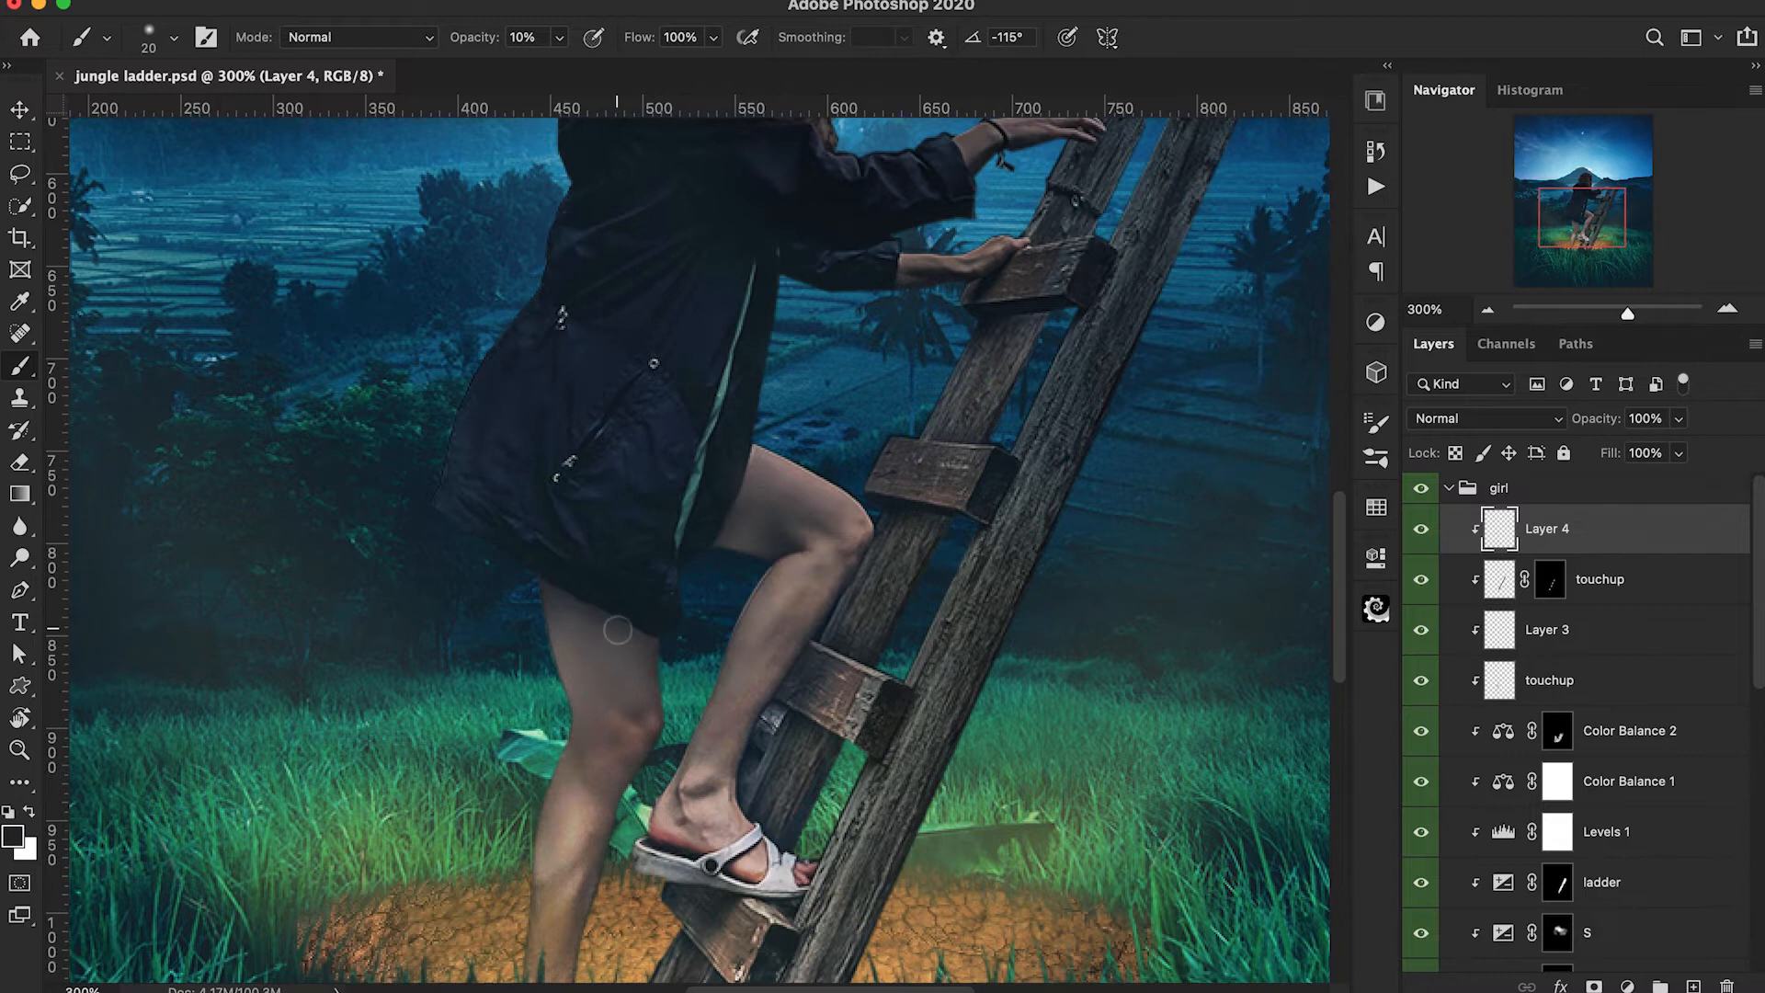
pyautogui.press('super+equal')
pyautogui.press(']')
pyautogui.press(']')
pyautogui.press(']')
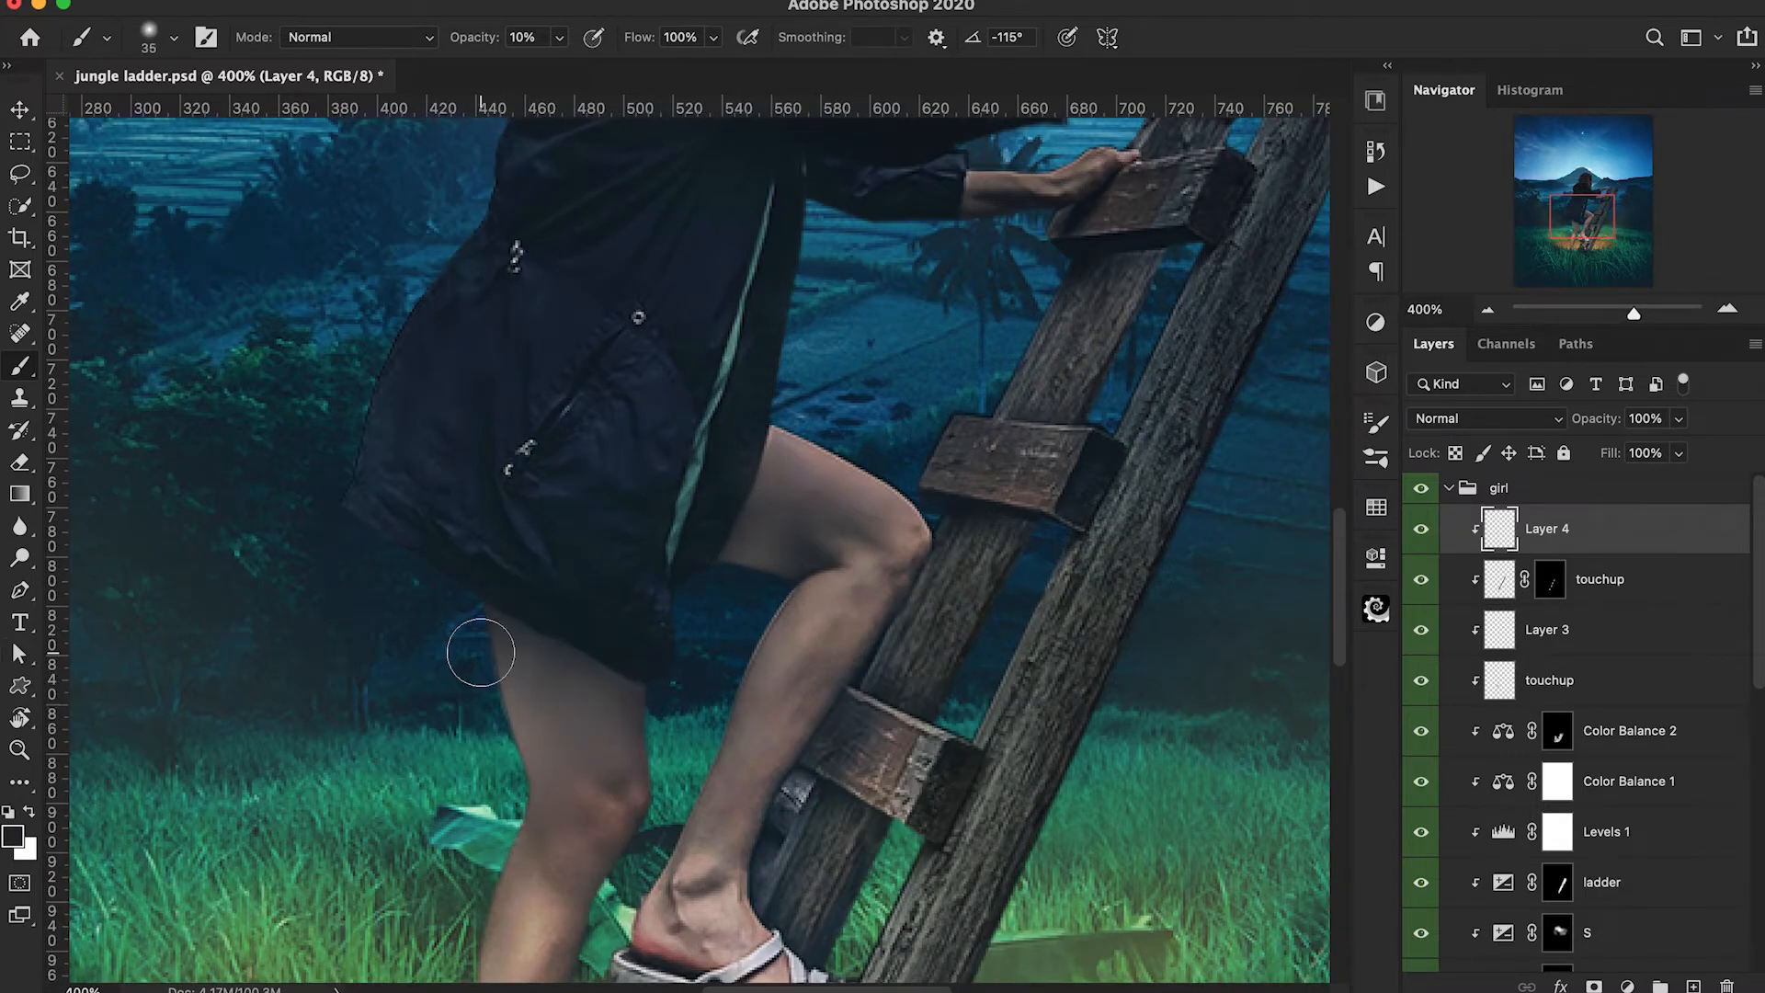
# Soften the glow 1 layer around the girl's legs with a 20 px eraser at 40% opacity.
pyautogui.press('super+minus')
pyautogui.scroll(-3, 1071, 803)
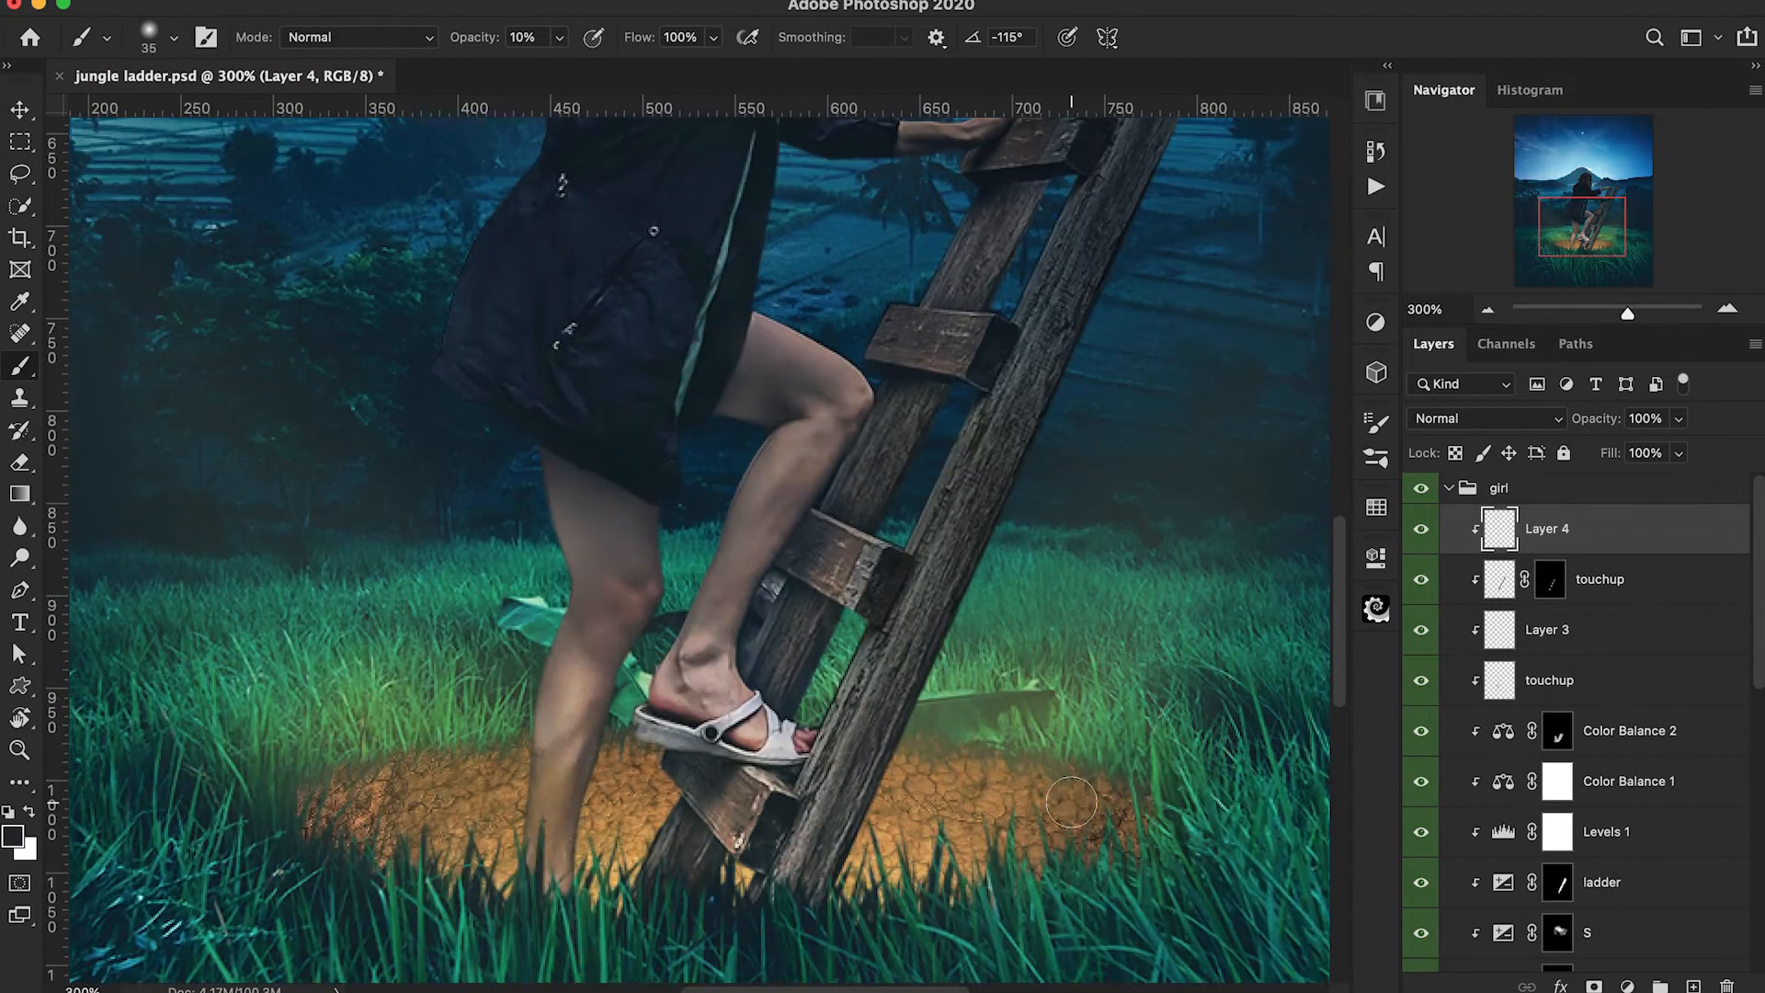
pyautogui.scroll(-1, 1071, 802)
pyautogui.scroll(-5, 1563, 736)
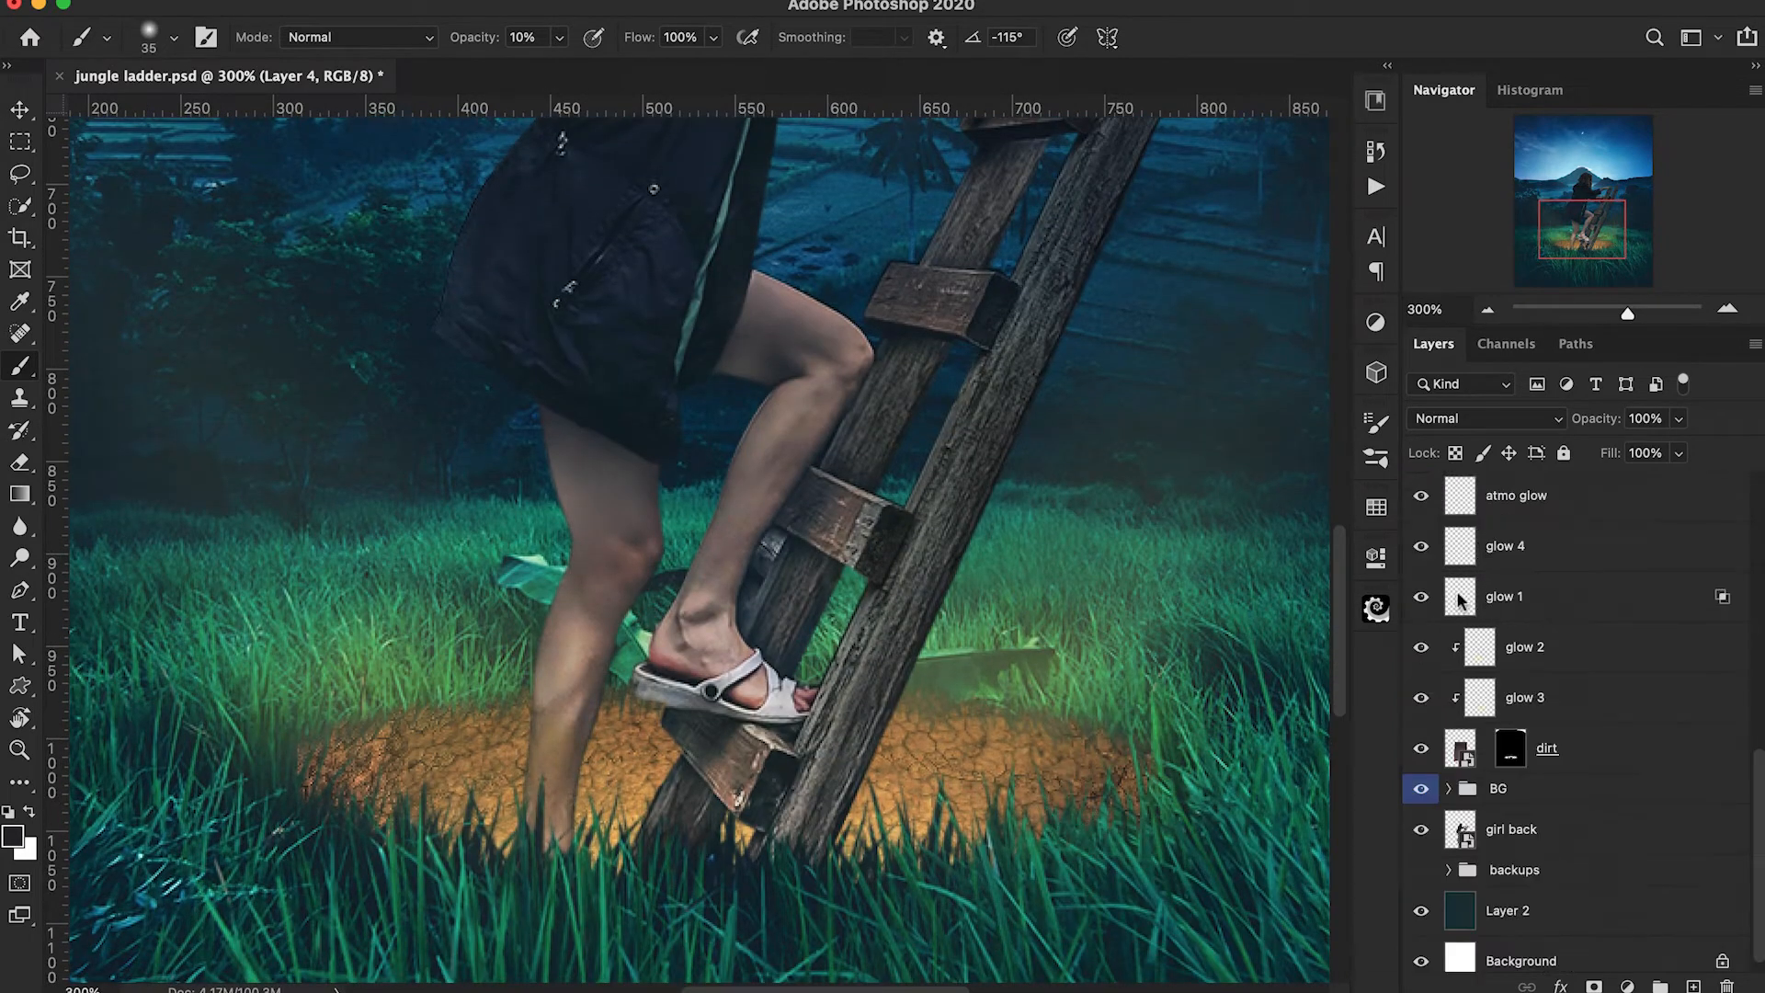
pyautogui.click(1467, 600)
pyautogui.press('e')
pyautogui.press('[')
pyautogui.press('[')
pyautogui.press('[')
pyautogui.press('[')
pyautogui.press('[')
pyautogui.press('3')
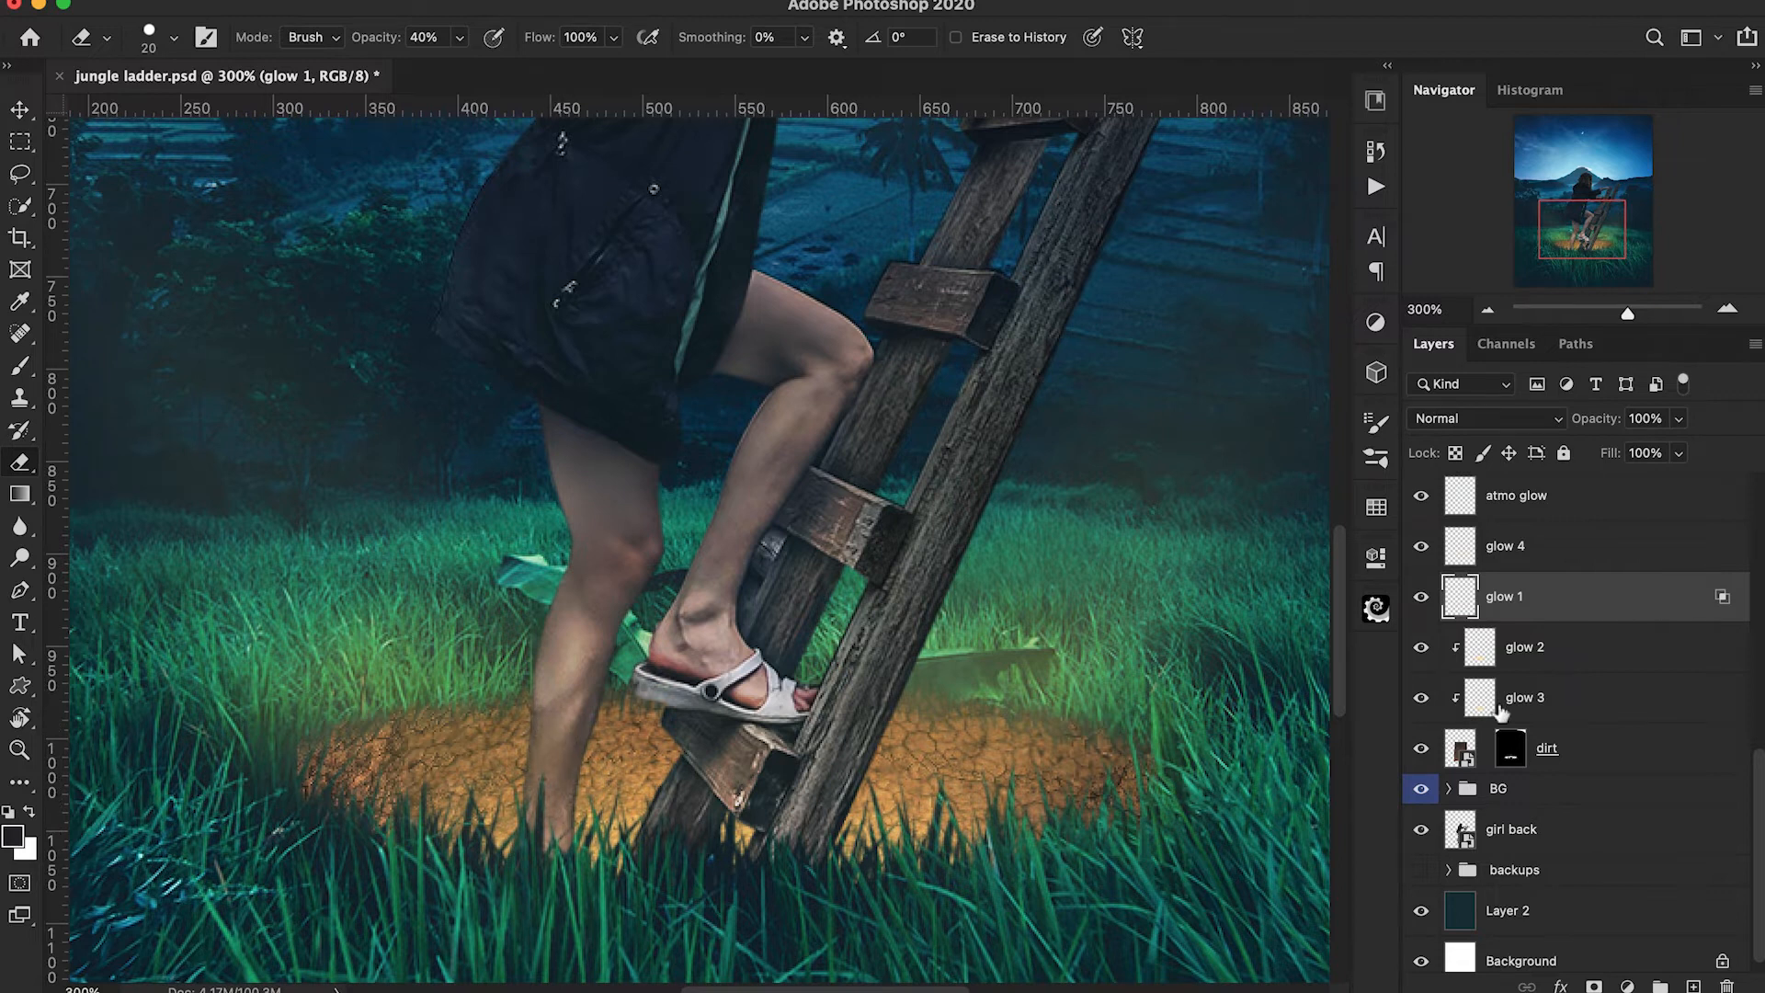
# Clip an Exposure adjustment of +0.90 to the girl back layer and compare the image with and without it.
pyautogui.scroll(2, 1501, 712)
pyautogui.scroll(-2, 1508, 735)
pyautogui.click(1517, 815)
pyautogui.click(1628, 986)
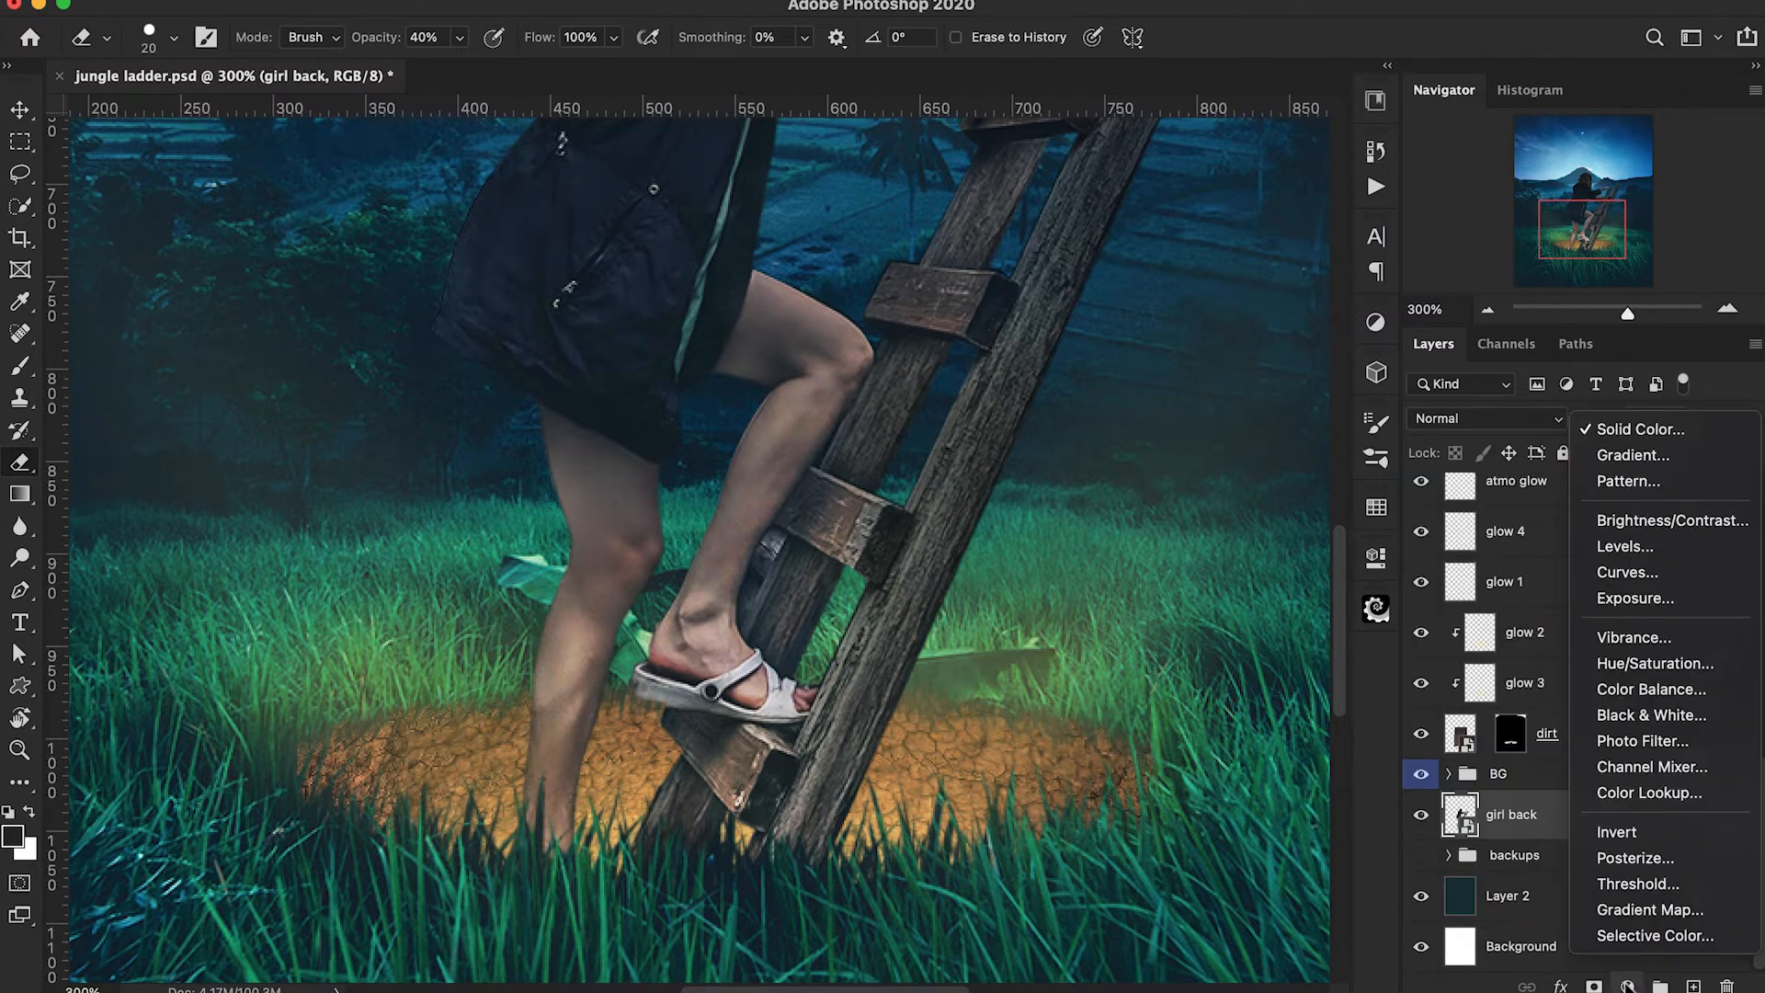
pyautogui.click(1646, 614)
pyautogui.press('super+alt+g')
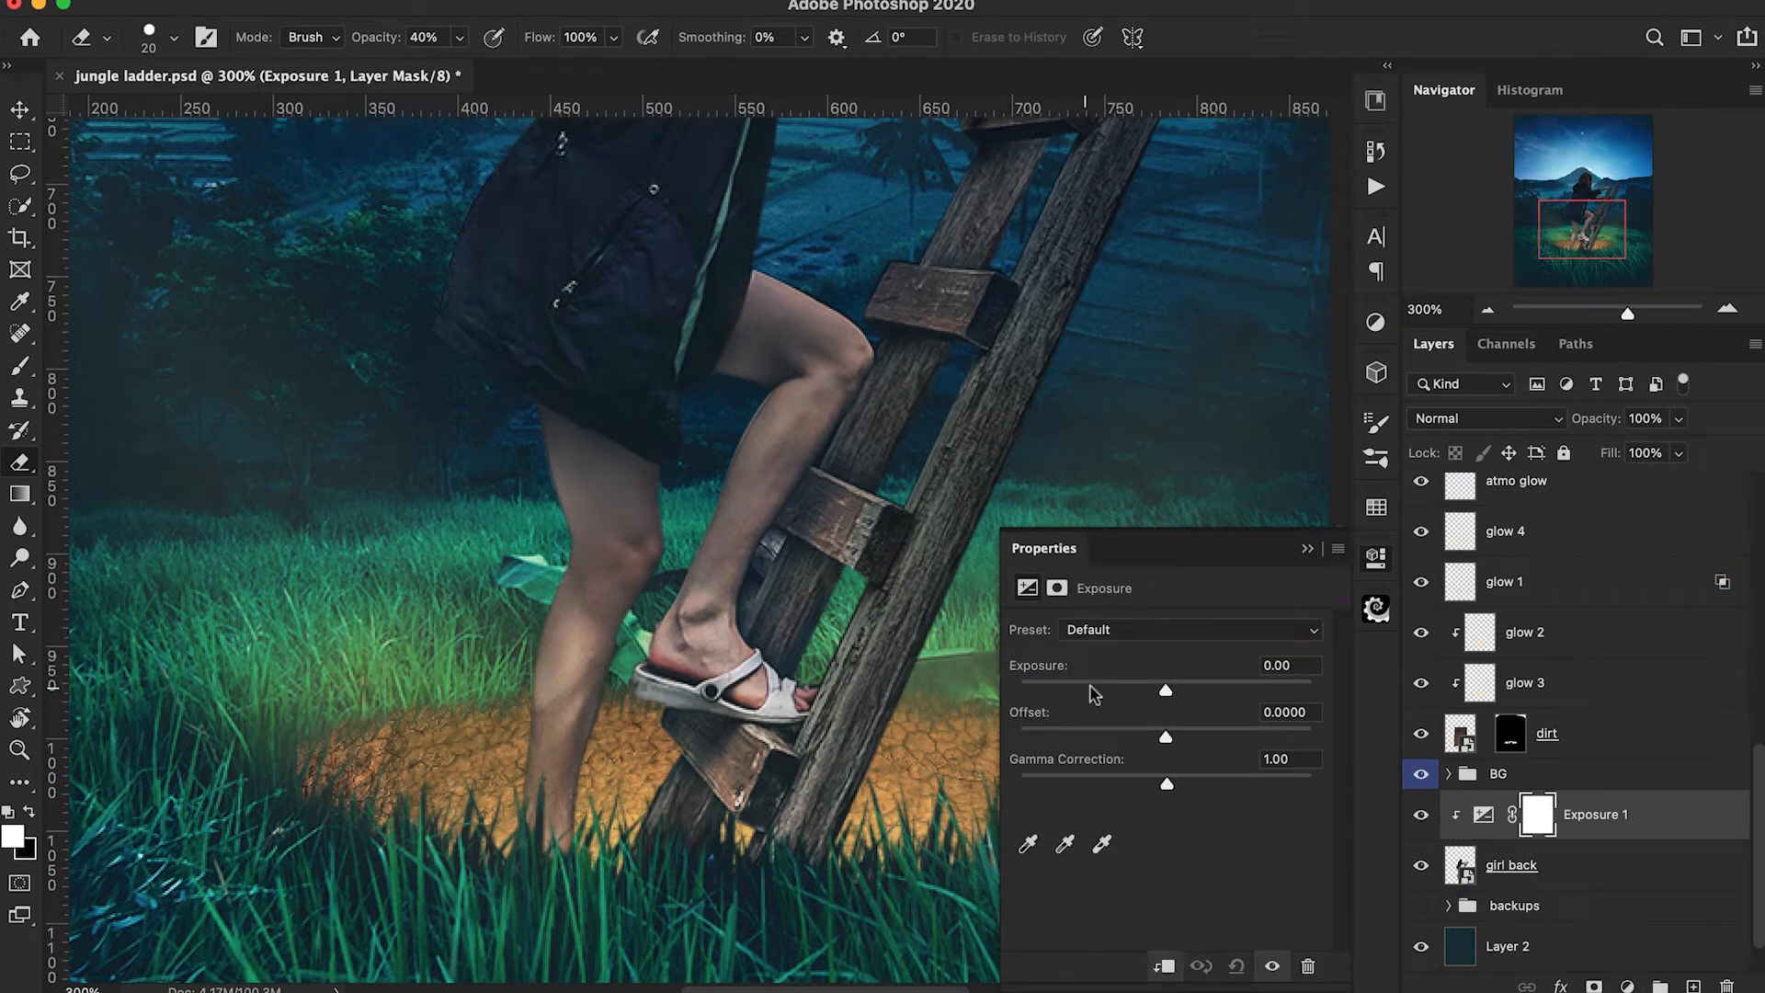
pyautogui.moveTo(1166, 691); pyautogui.dragTo(1186, 692)
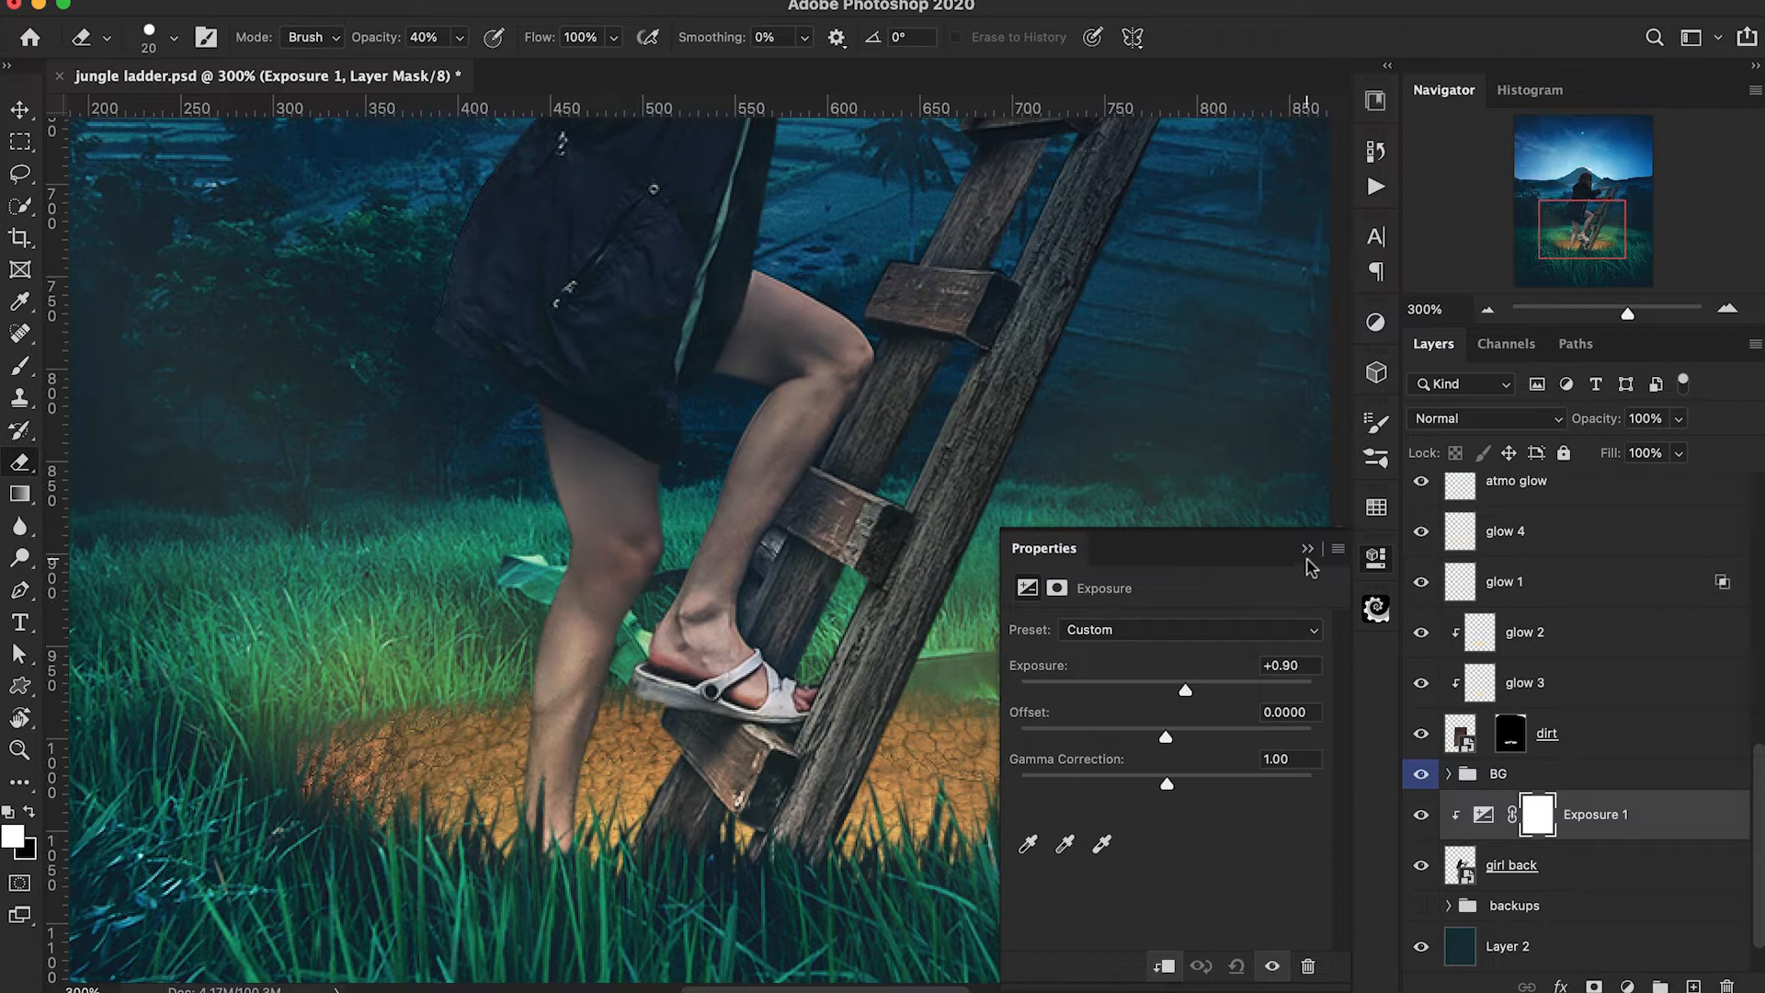
pyautogui.click(1307, 549)
pyautogui.click(1420, 815)
pyautogui.click(1420, 815)
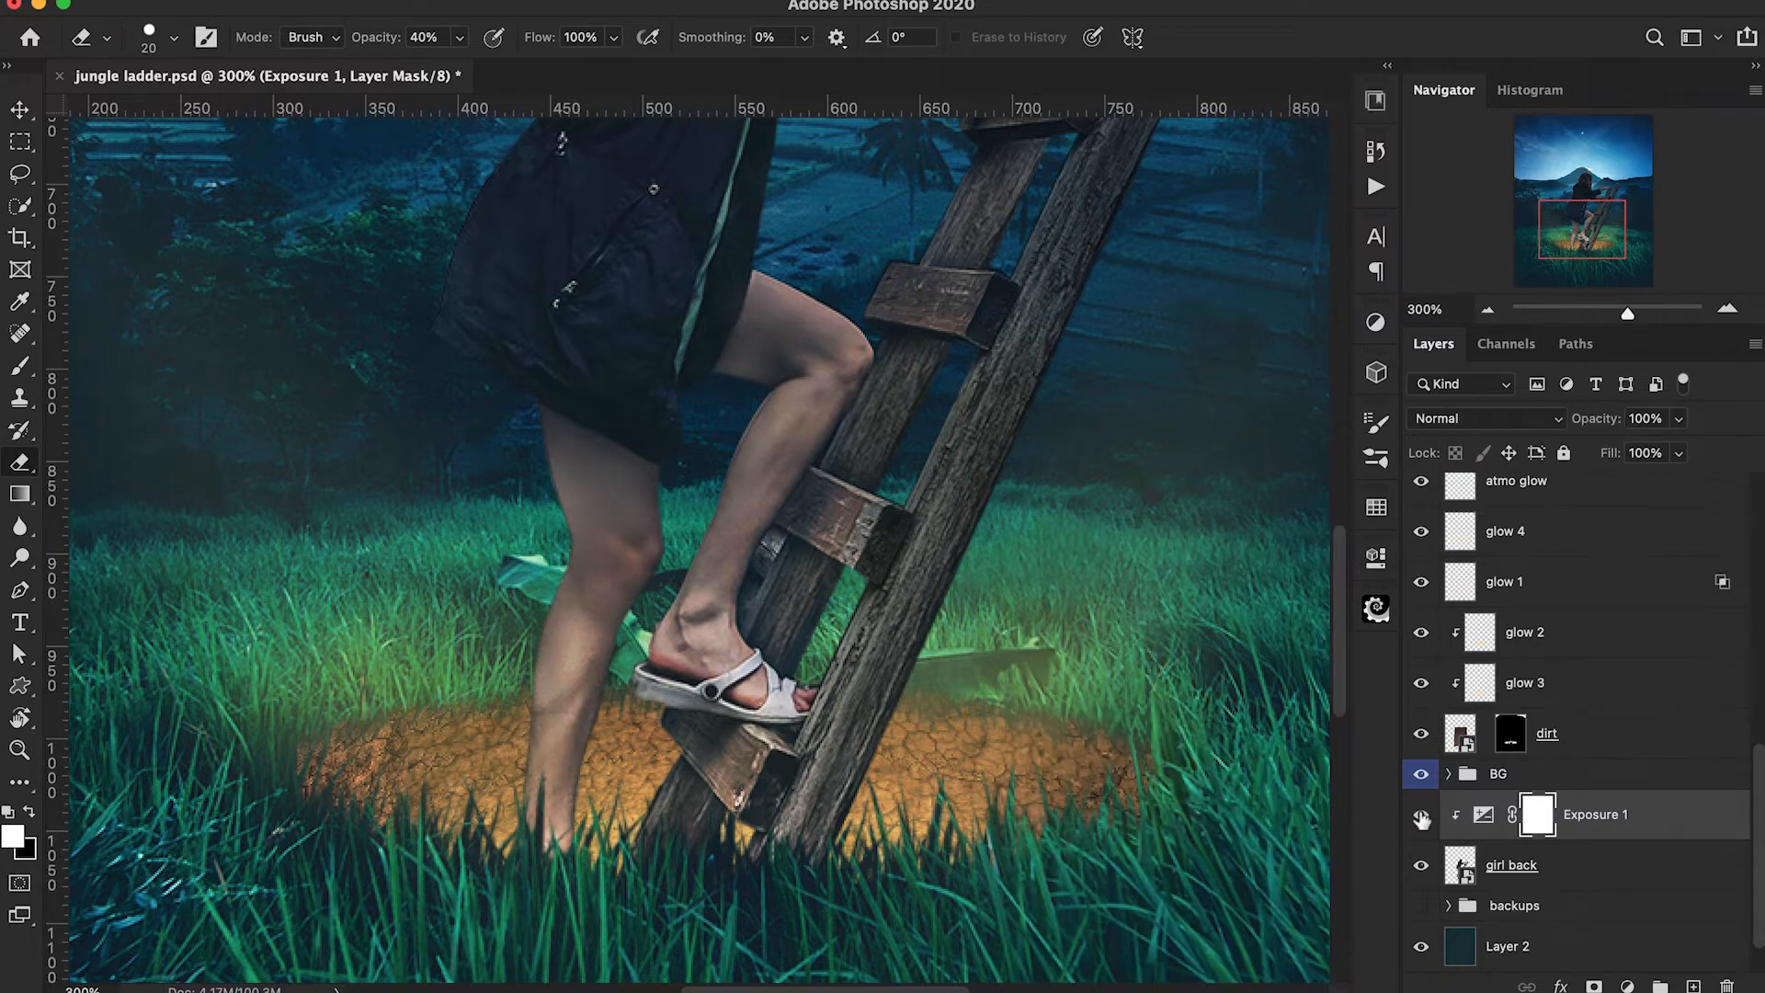
# Rename the clipped shading layer at the top of the girl group as S.
pyautogui.scroll(10, 1414, 796)
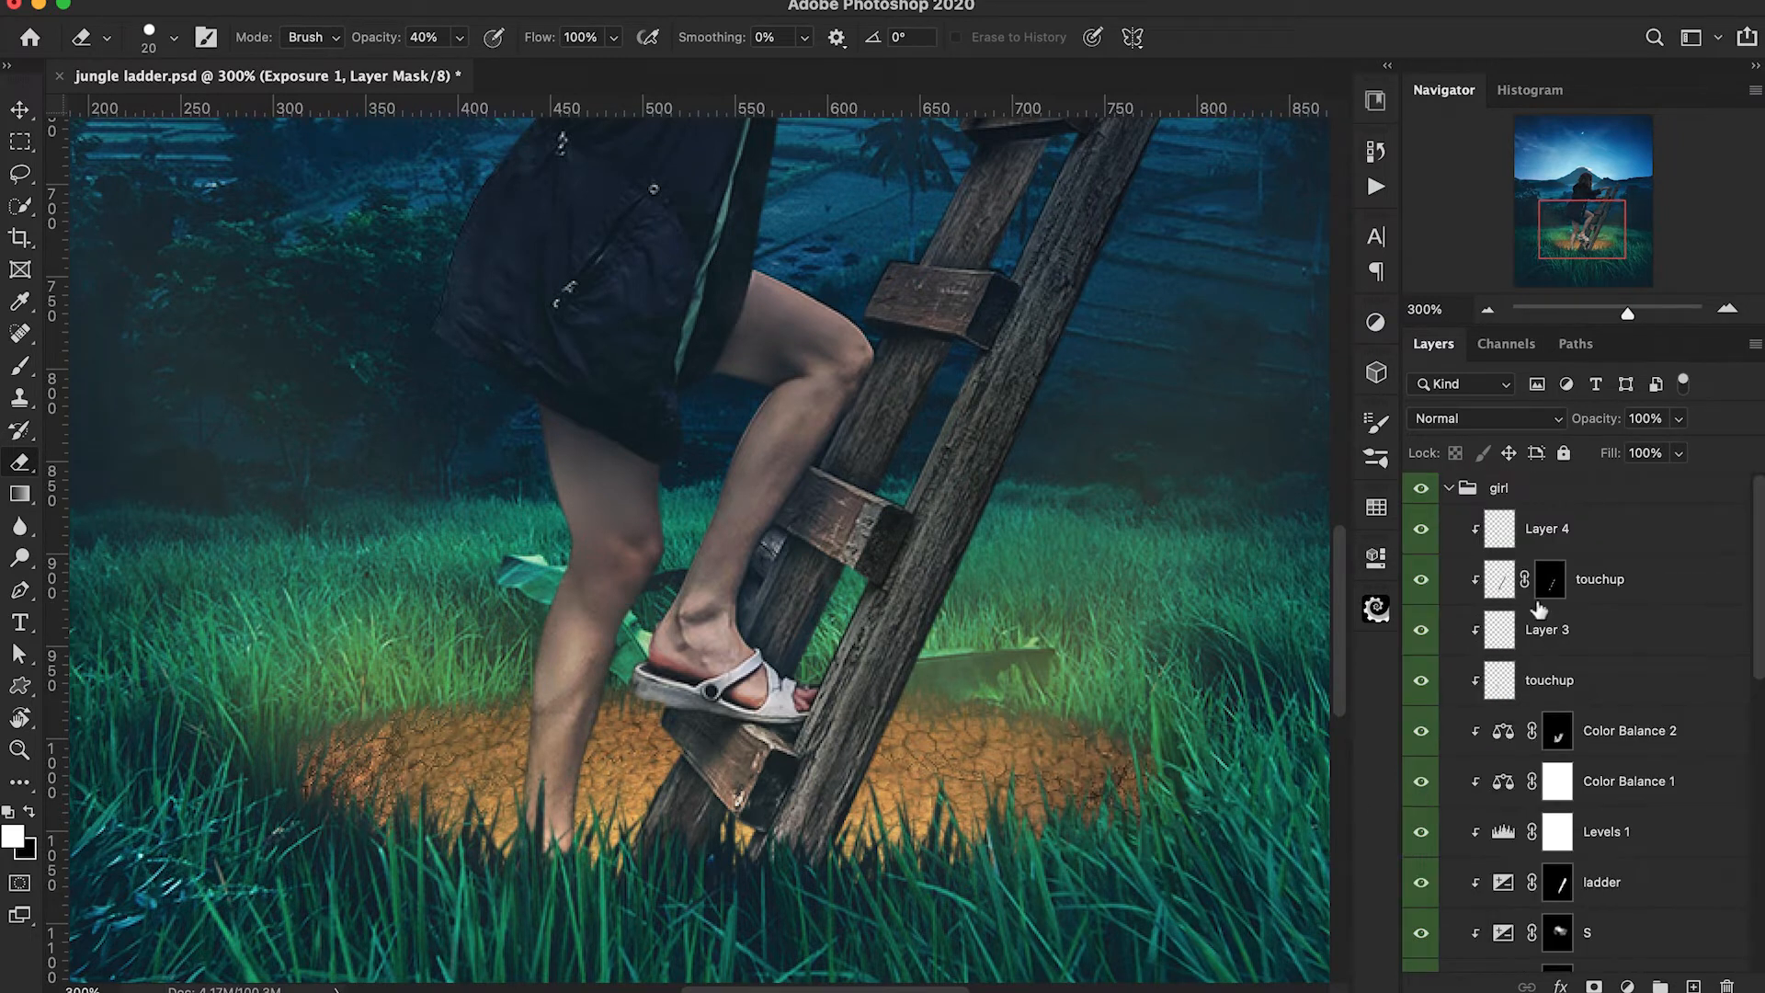
pyautogui.doubleClick(1571, 535)
pyautogui.write('S')
pyautogui.press('Return')
# Add a solid colour fill of 946f00 above layer S, clip it to the girl, and set its blend mode to Color Dodge.
pyautogui.click(1627, 986)
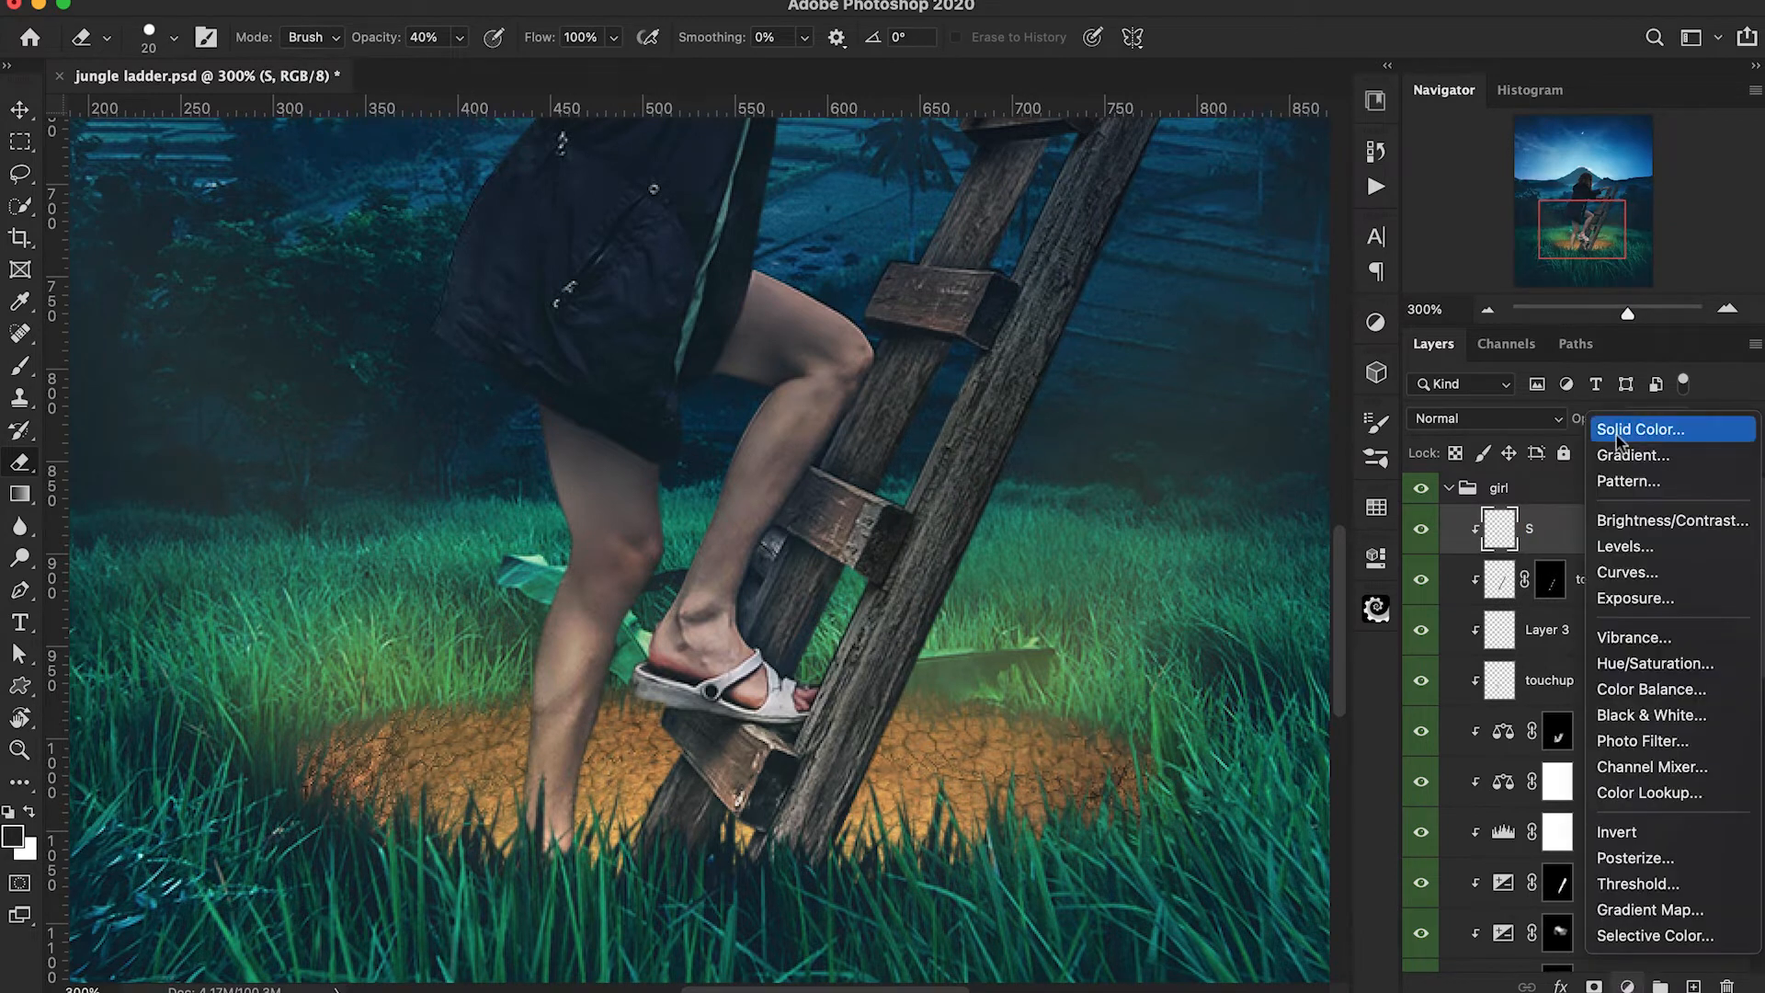
pyautogui.click(1641, 428)
pyautogui.write('946f00')
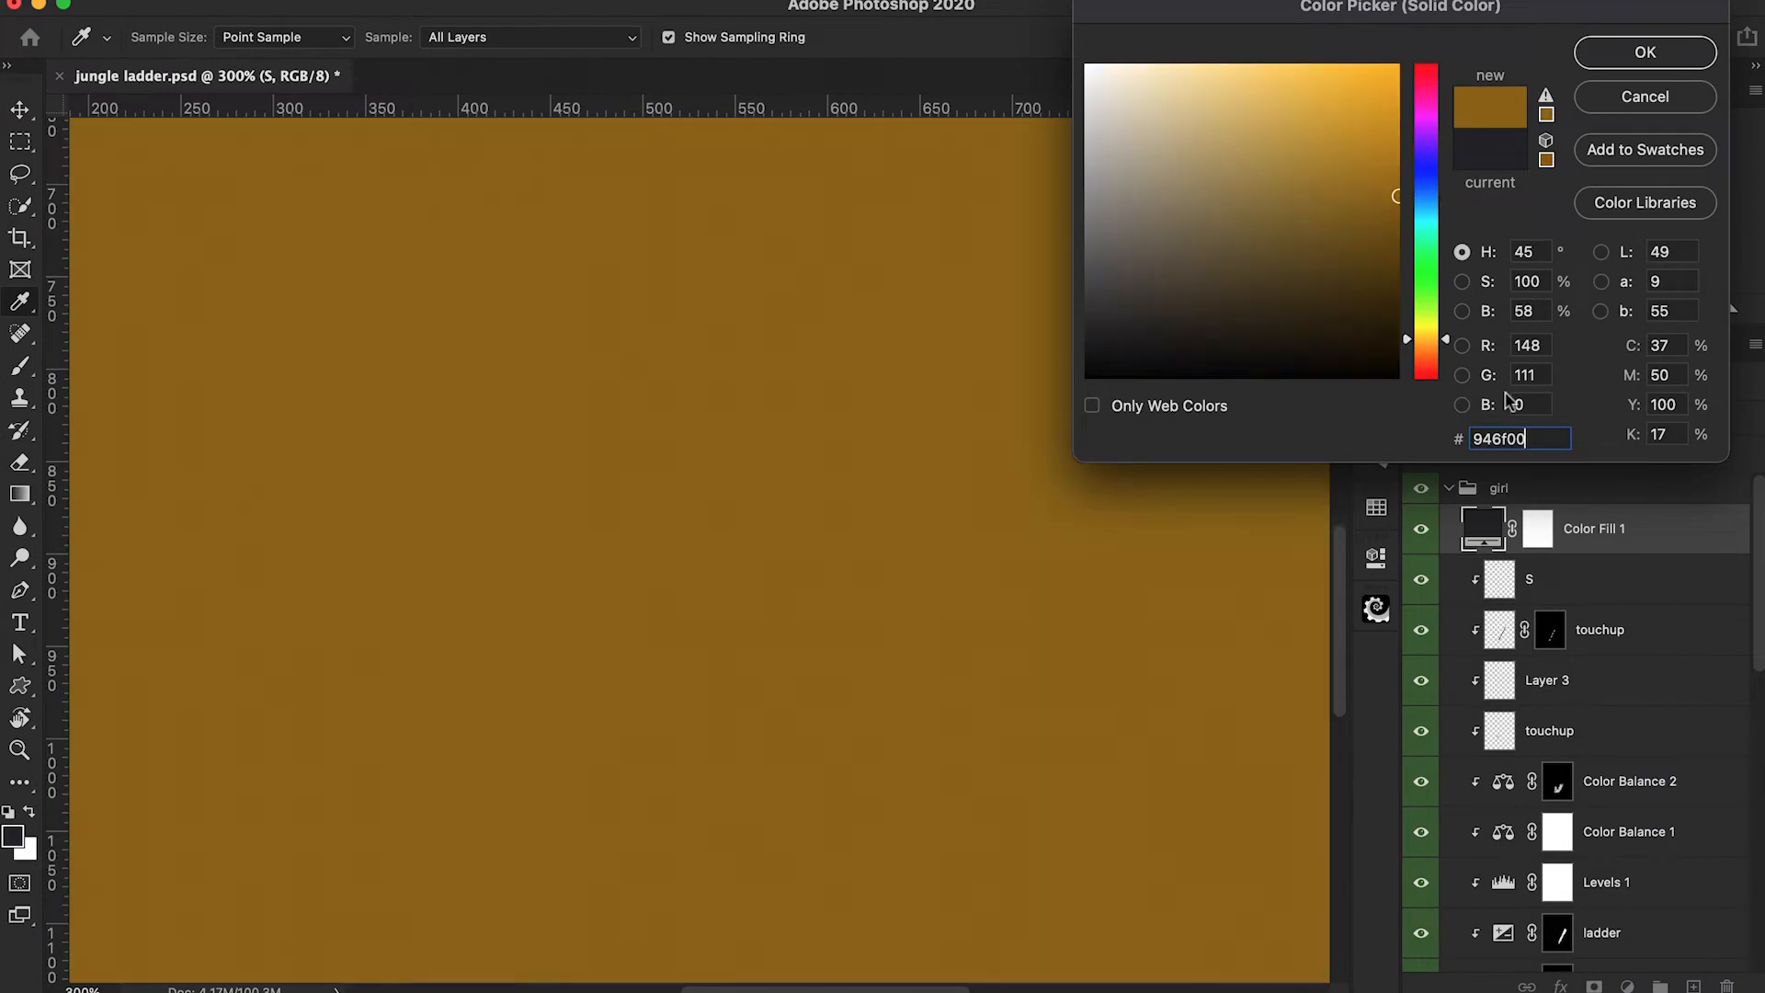
pyautogui.click(1618, 59)
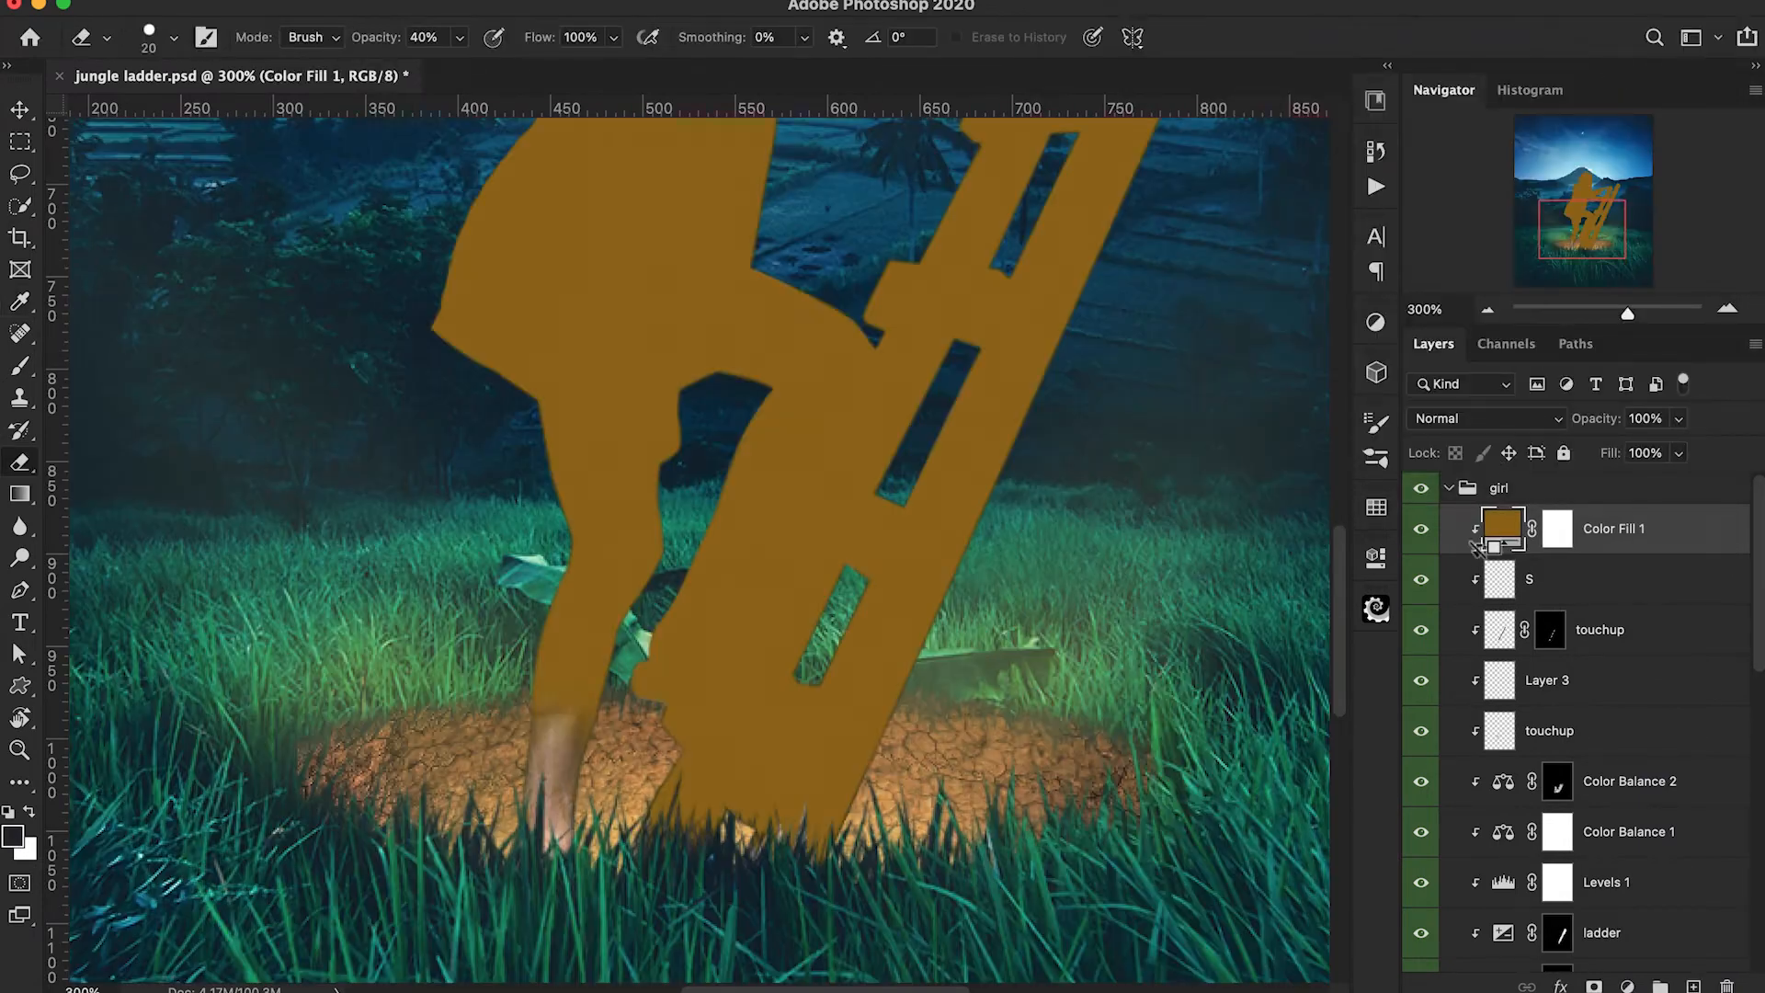
pyautogui.keyDown('alt'); pyautogui.click(1485, 554); pyautogui.keyUp('alt')
pyautogui.click(1471, 428)
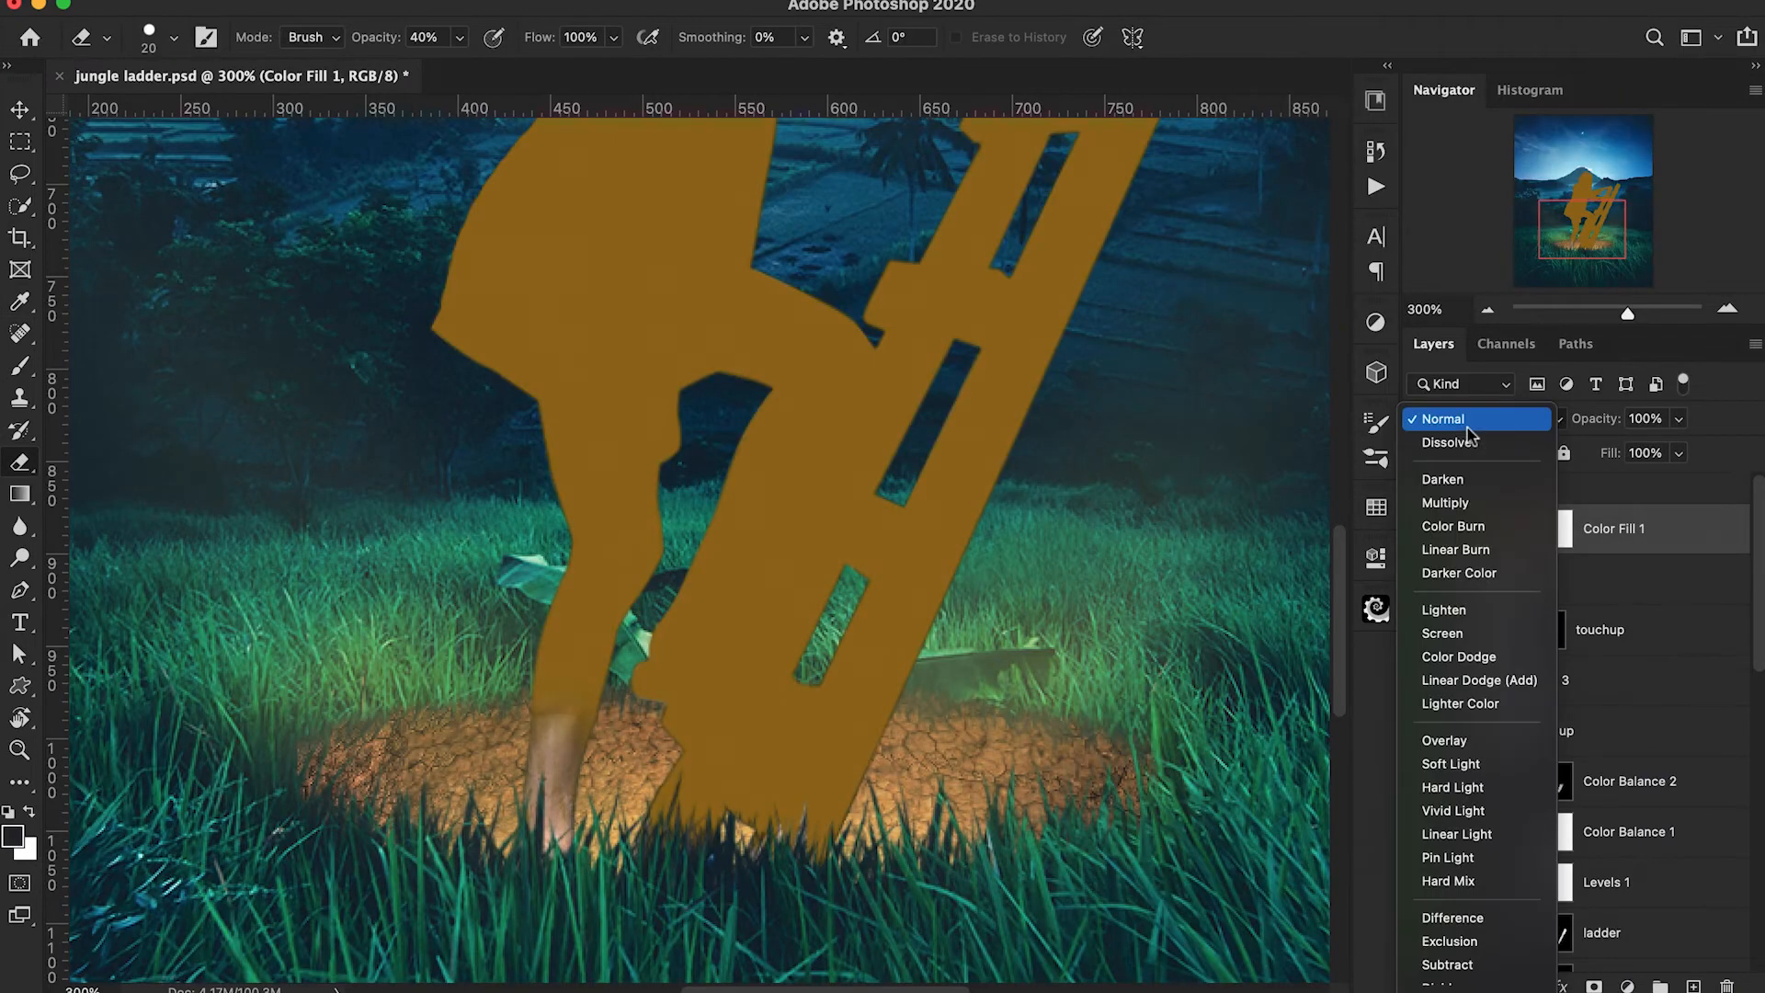
pyautogui.click(1471, 657)
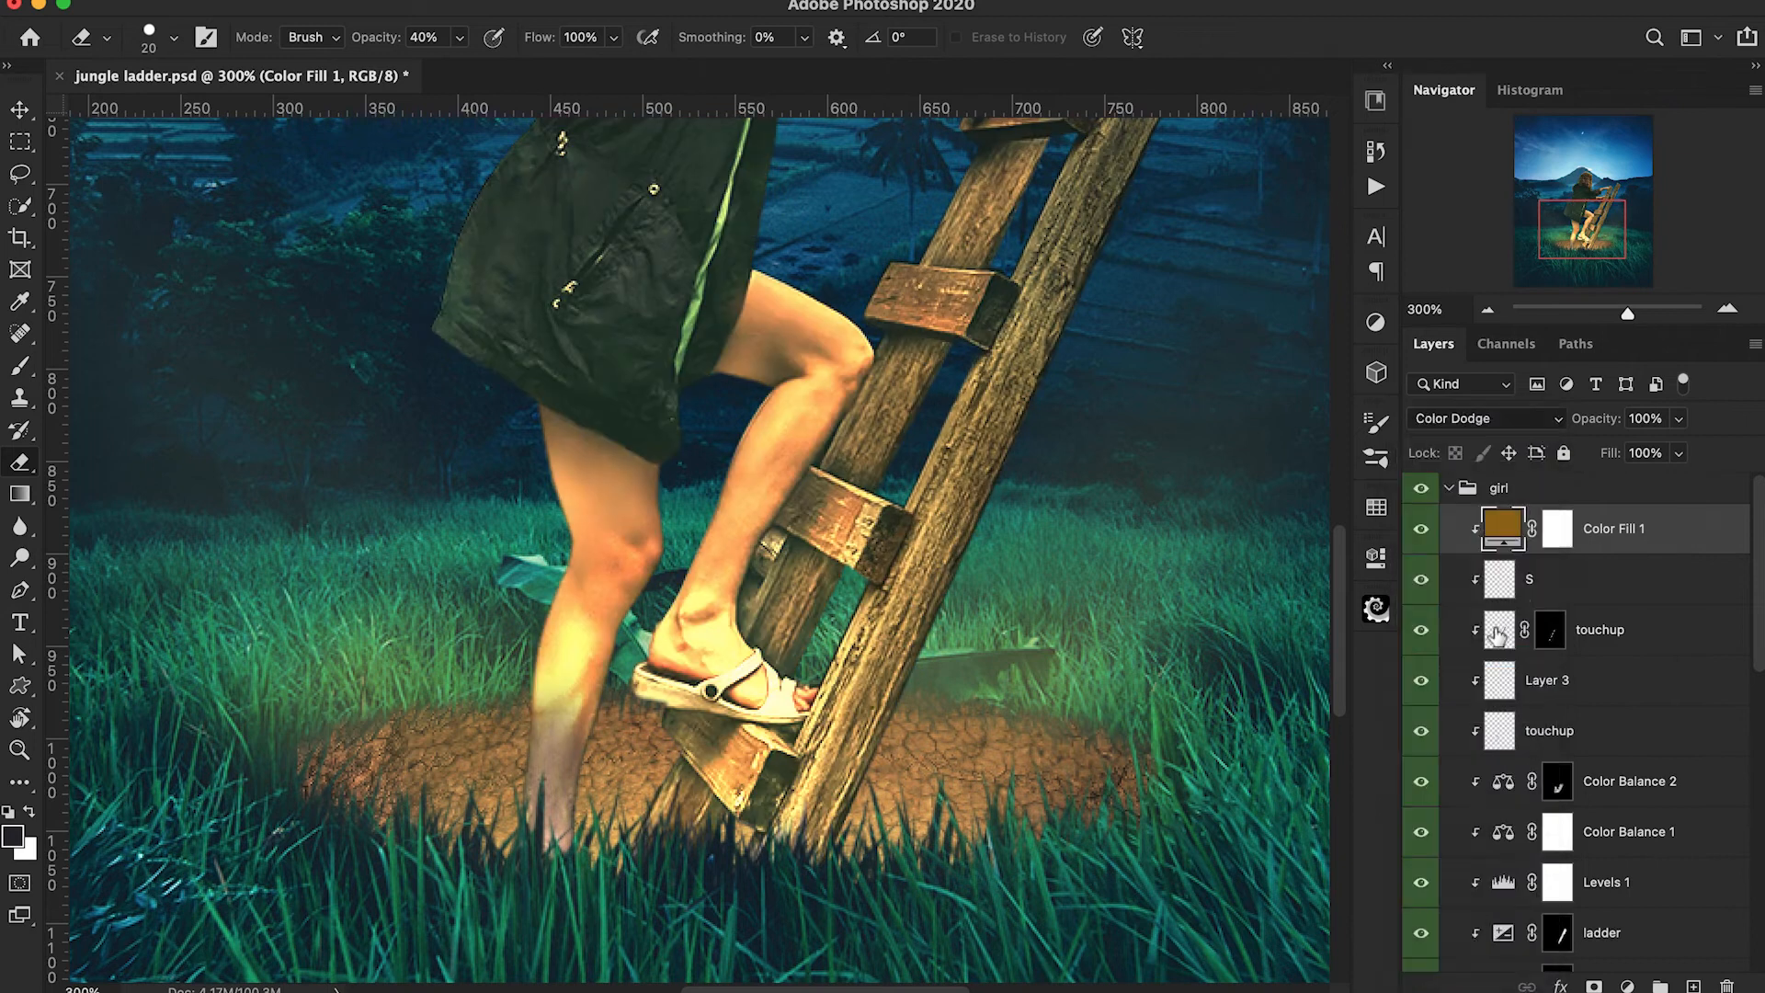
# Invert the colour fill's mask and paint the warm glow back onto the ladder's base and the sandal at 20% opacity.
pyautogui.click(1556, 531)
pyautogui.hotkey('ctrl', 'i')
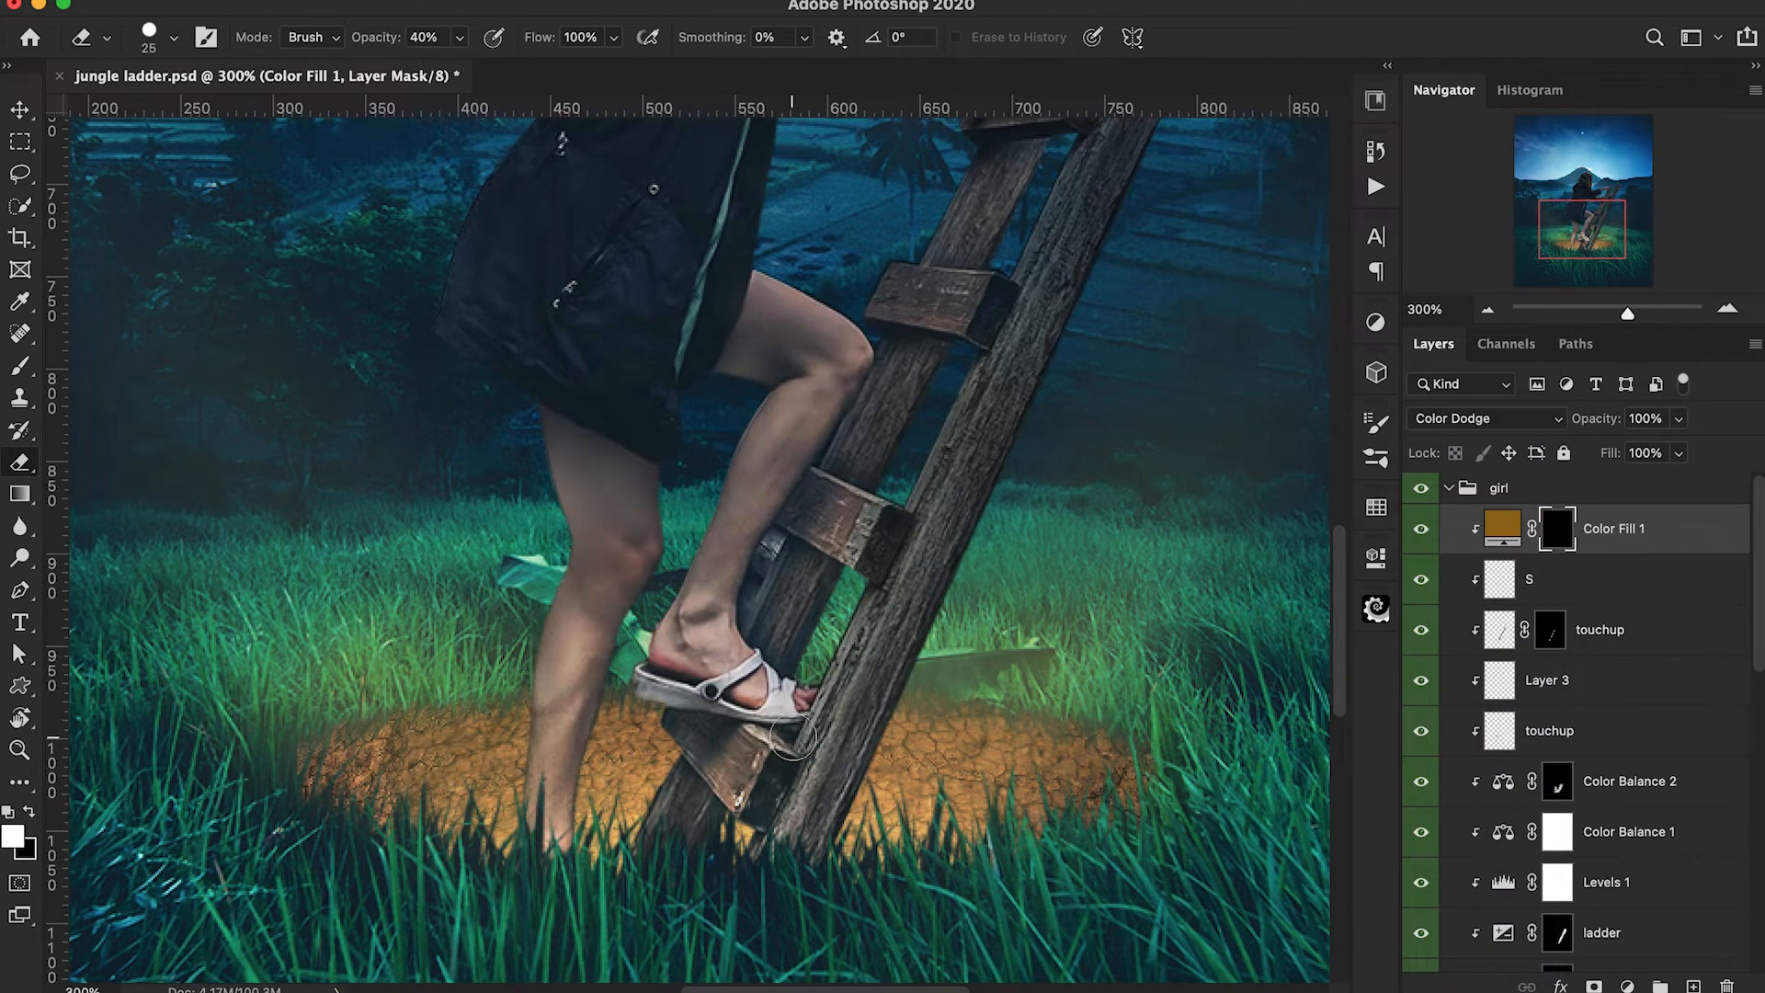
pyautogui.press('b')
pyautogui.press(']')
pyautogui.press(']')
pyautogui.press(']')
pyautogui.press(']')
pyautogui.press(']')
pyautogui.press(']')
pyautogui.moveTo(873, 703)
pyautogui.mouseDown()
pyautogui.moveTo(885, 688)
pyautogui.moveTo(753, 811)
pyautogui.moveTo(664, 844)
pyautogui.mouseUp()
pyautogui.press('[')
pyautogui.press('[')
pyautogui.press('[')
pyautogui.press('[')
pyautogui.press('[')
pyautogui.press('[')
pyautogui.press('[')
pyautogui.press('[')
pyautogui.press('[')
pyautogui.press('[')
pyautogui.moveTo(677, 702); pyautogui.dragTo(631, 685)
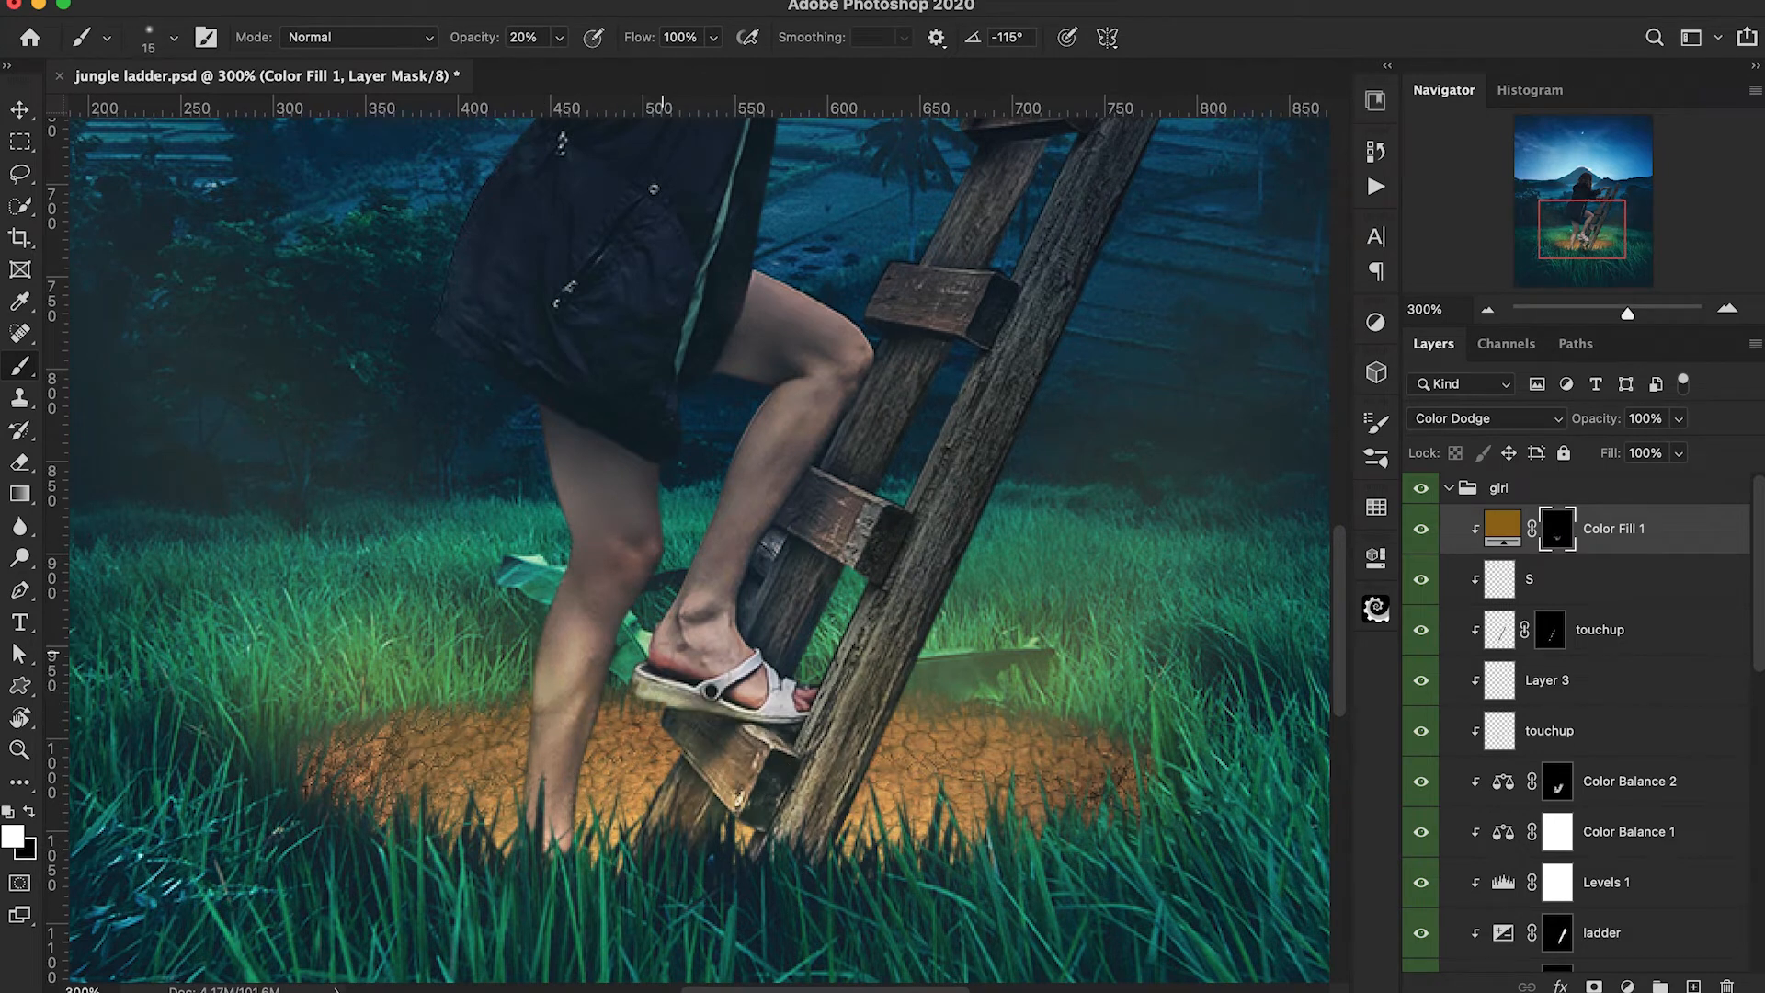
# Extend the warm glow up the ladder rails on the fill's mask, fading it with a 50 px brush at 10% opacity.
pyautogui.press(']')
pyautogui.press(']')
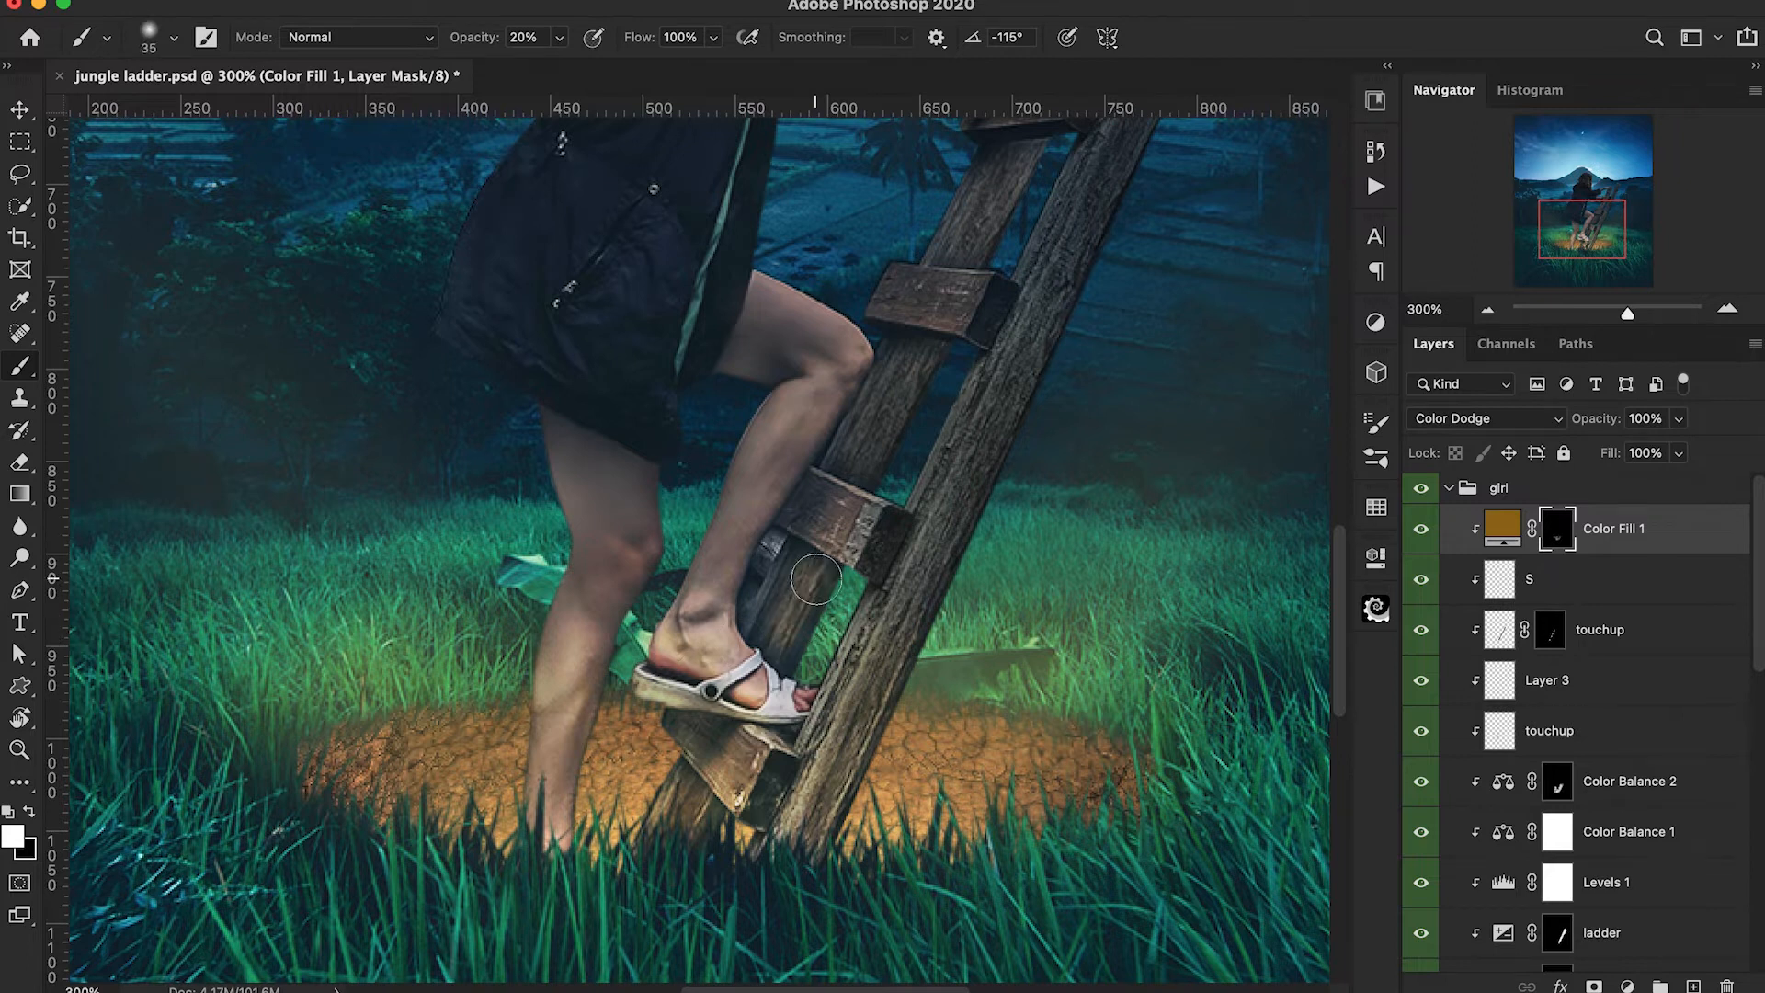
pyautogui.moveTo(856, 631); pyautogui.dragTo(799, 735)
pyautogui.press(']')
pyautogui.press(']')
pyautogui.press(']')
pyautogui.press('1')
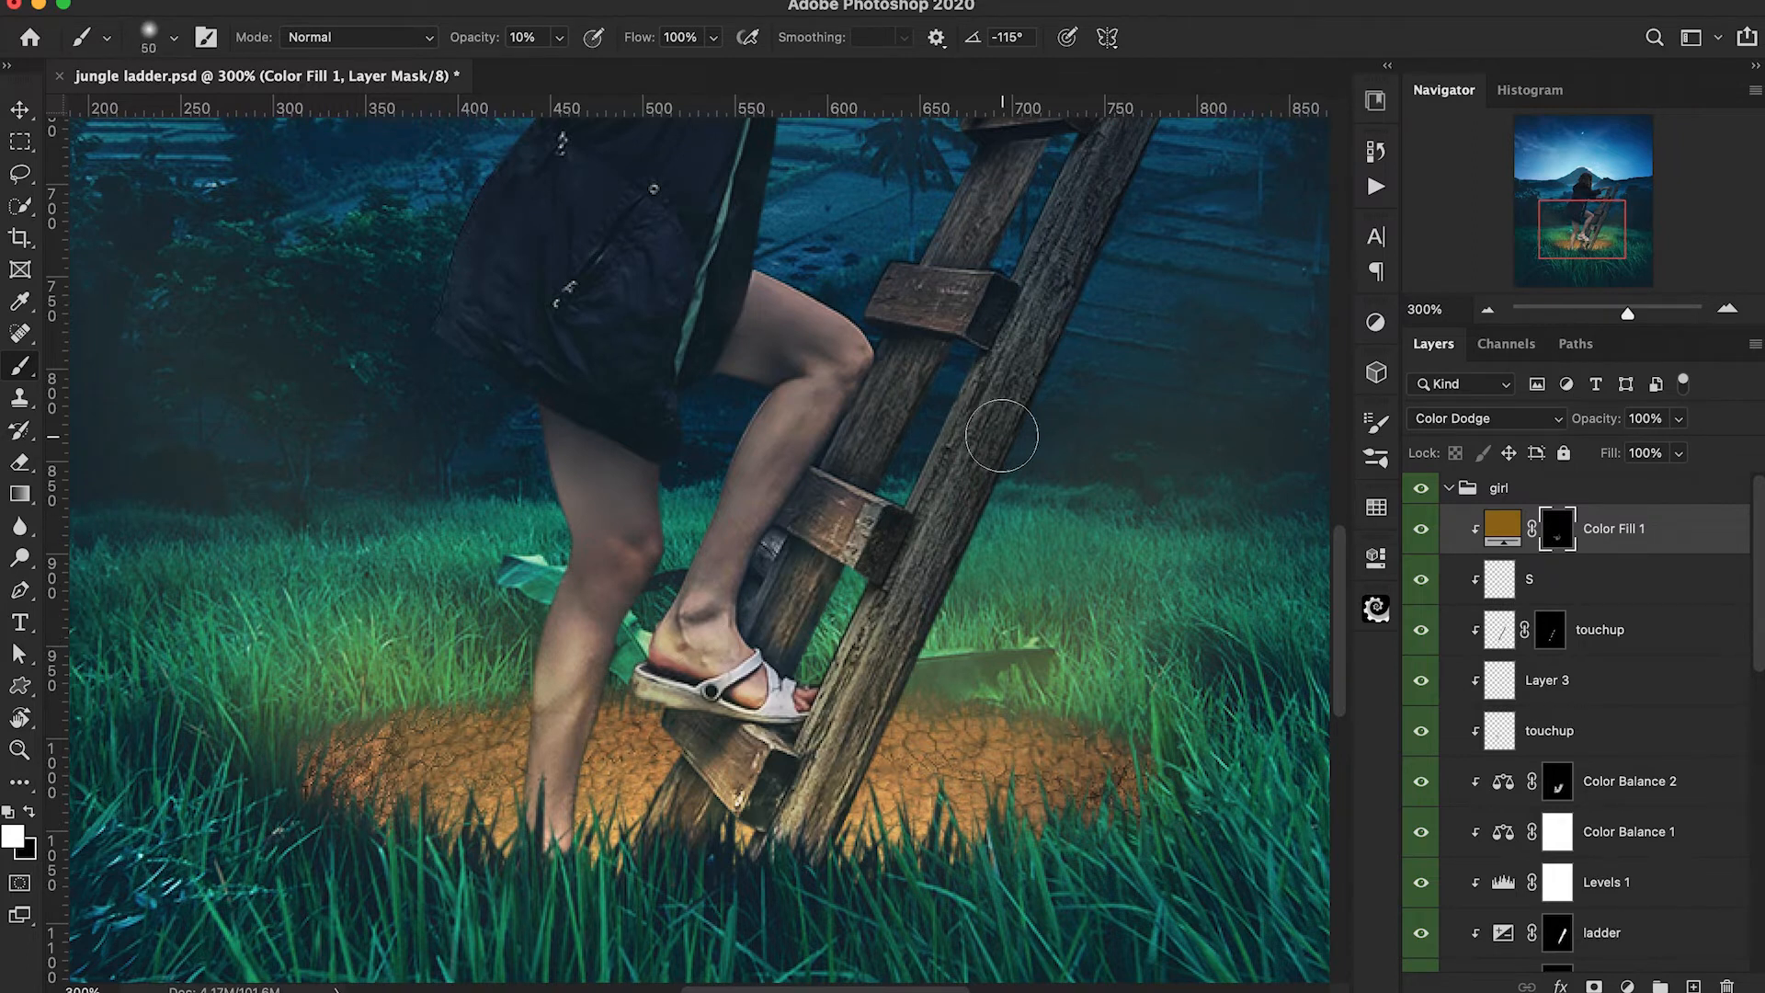
pyautogui.scroll(3, 1054, 452)
pyautogui.hscroll(2, 1054, 452)
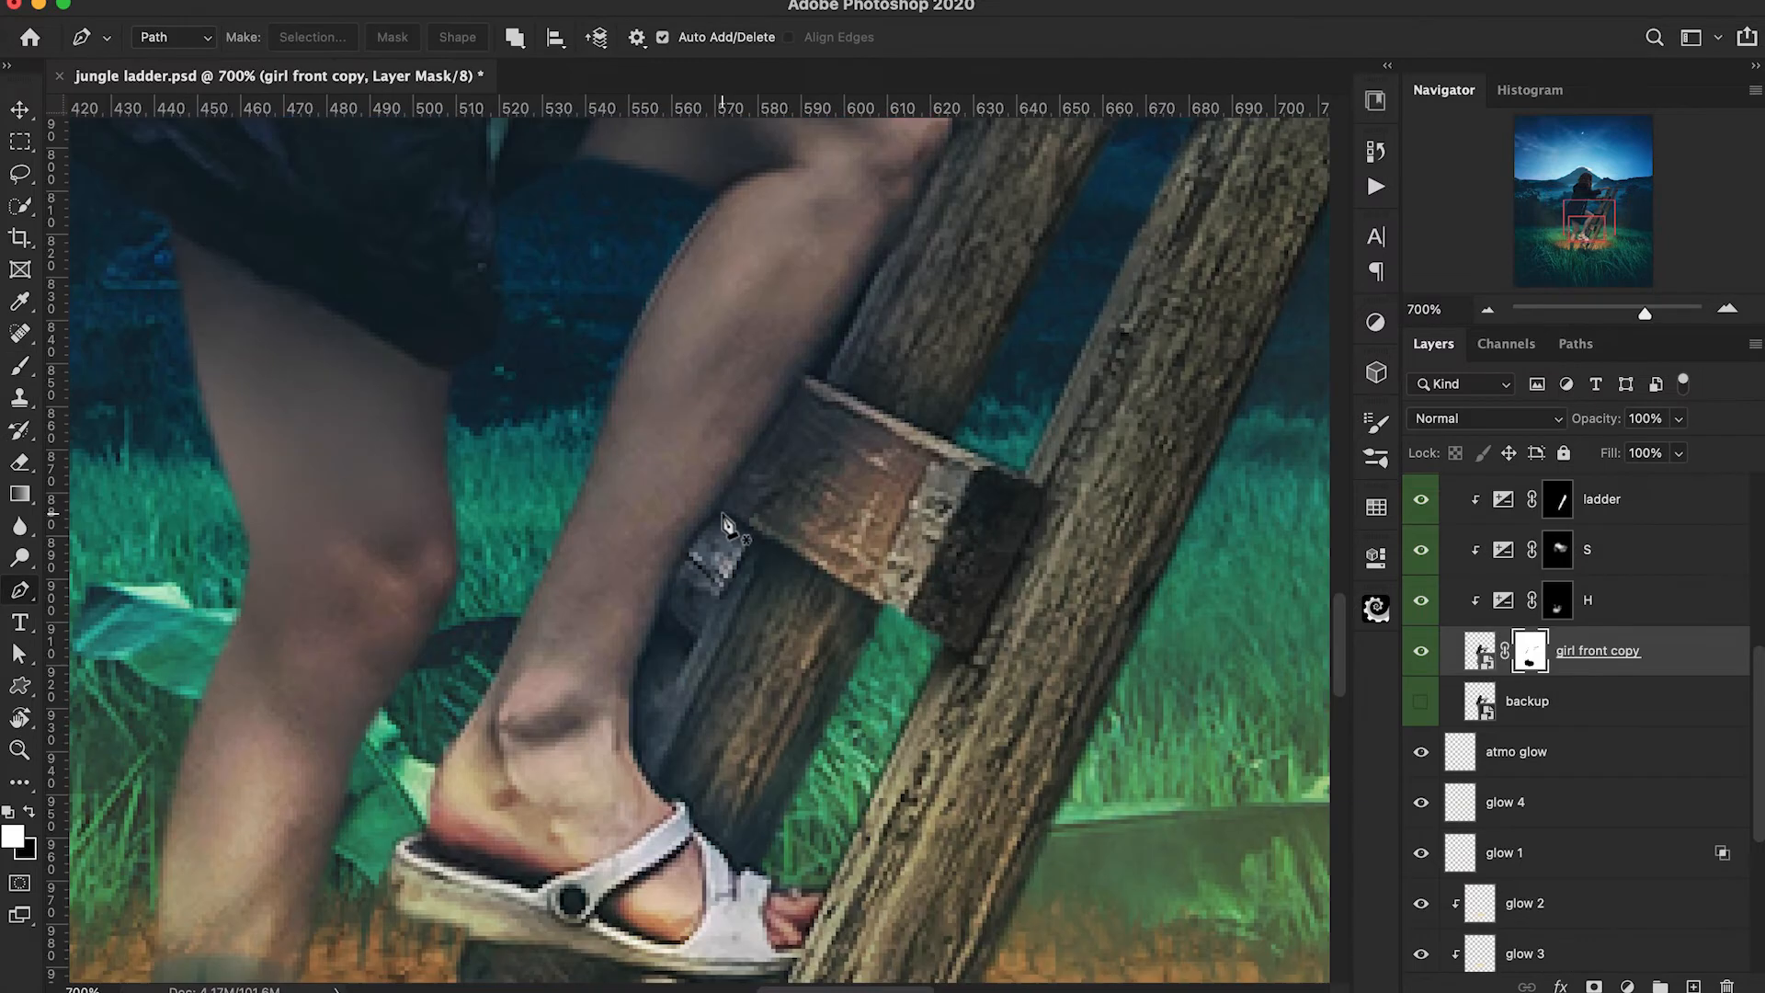
# Outline the leftover patch between the girl's shin and the ladder with the Pen tool and mask it out on girl front copy.
pyautogui.click(723, 513)
pyautogui.moveTo(668, 582); pyautogui.dragTo(653, 625)
pyautogui.moveTo(629, 696); pyautogui.dragTo(628, 707)
pyautogui.click(637, 763)
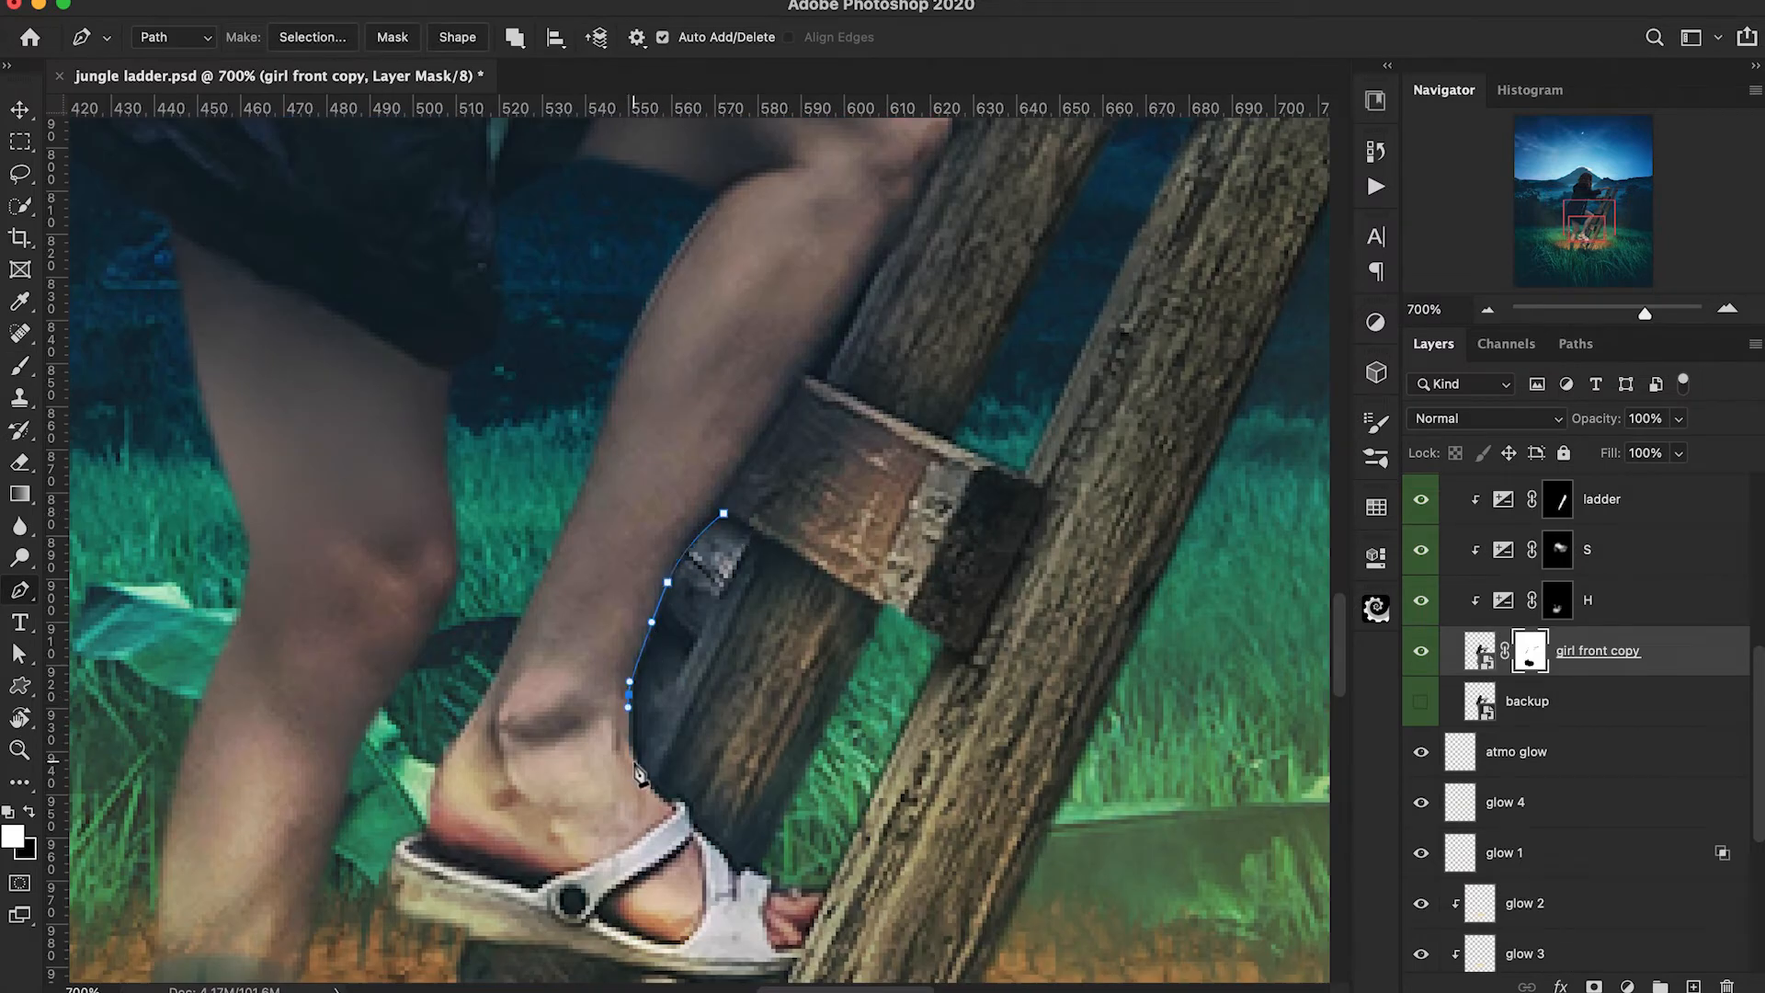
pyautogui.click(693, 651)
pyautogui.click(757, 535)
pyautogui.click(724, 513)
pyautogui.rightClick(728, 555)
pyautogui.click(809, 673)
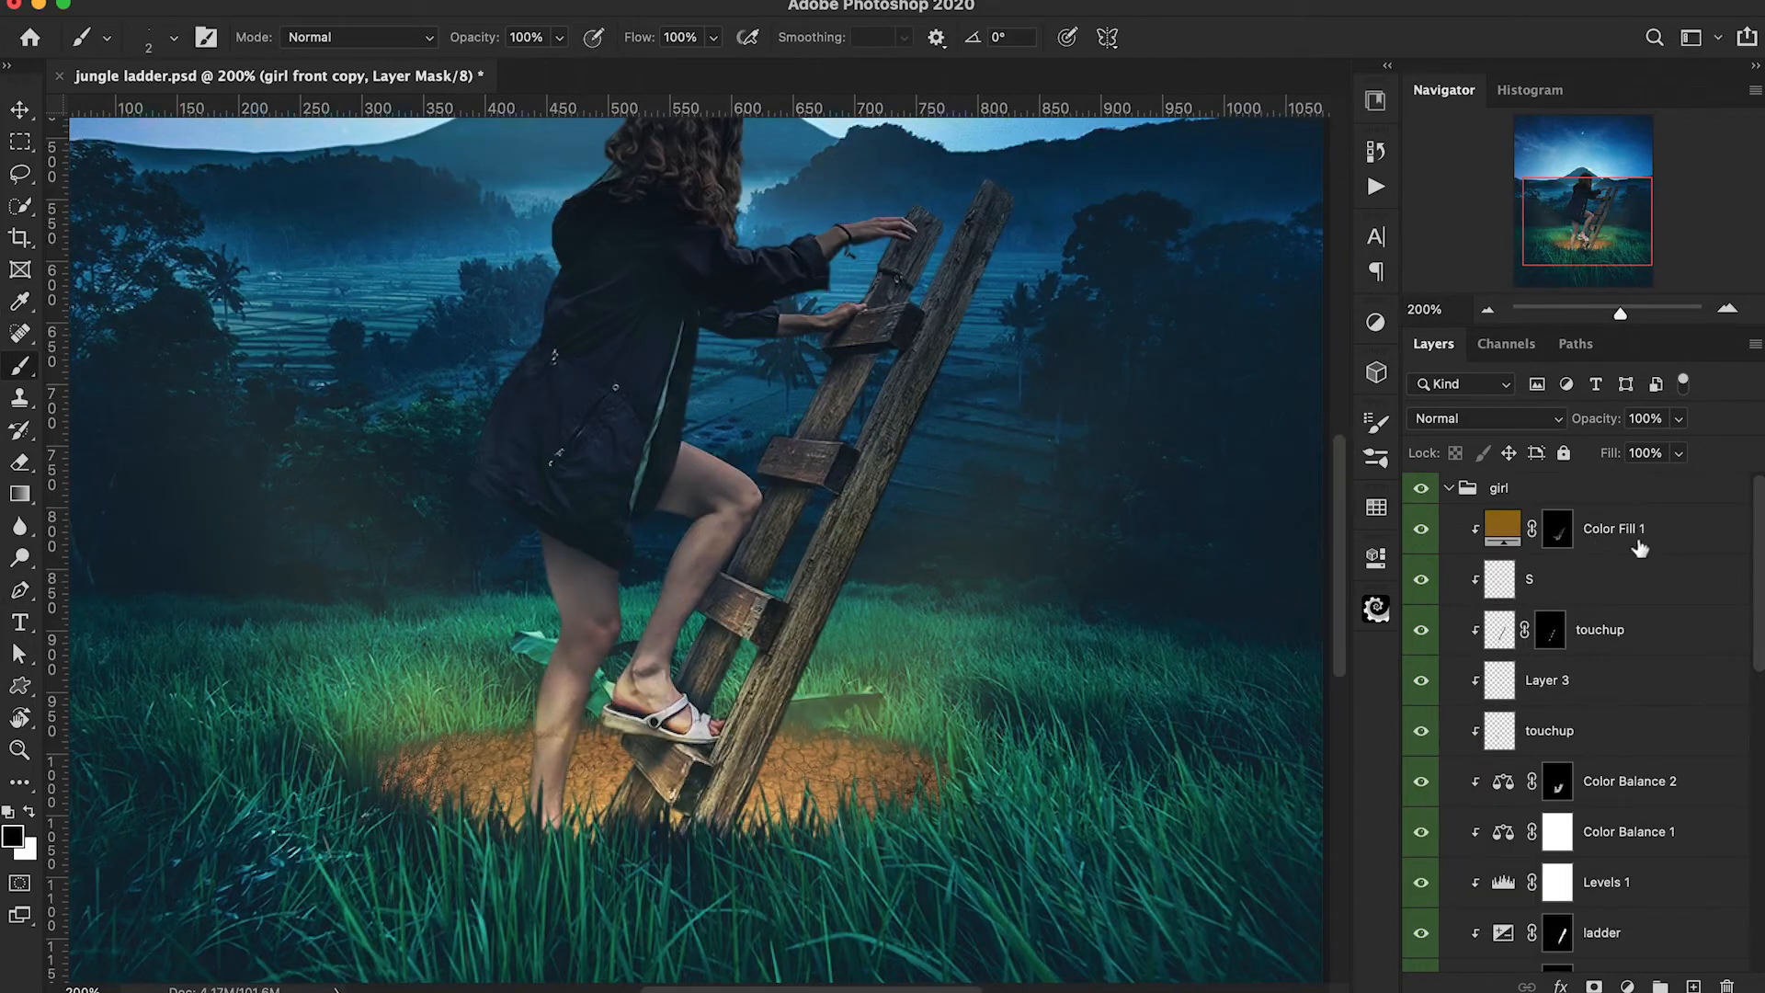
# Add a new clipped layer above the colour fill and set the foreground colour to pale yellow ffeca2.
pyautogui.click(1691, 984)
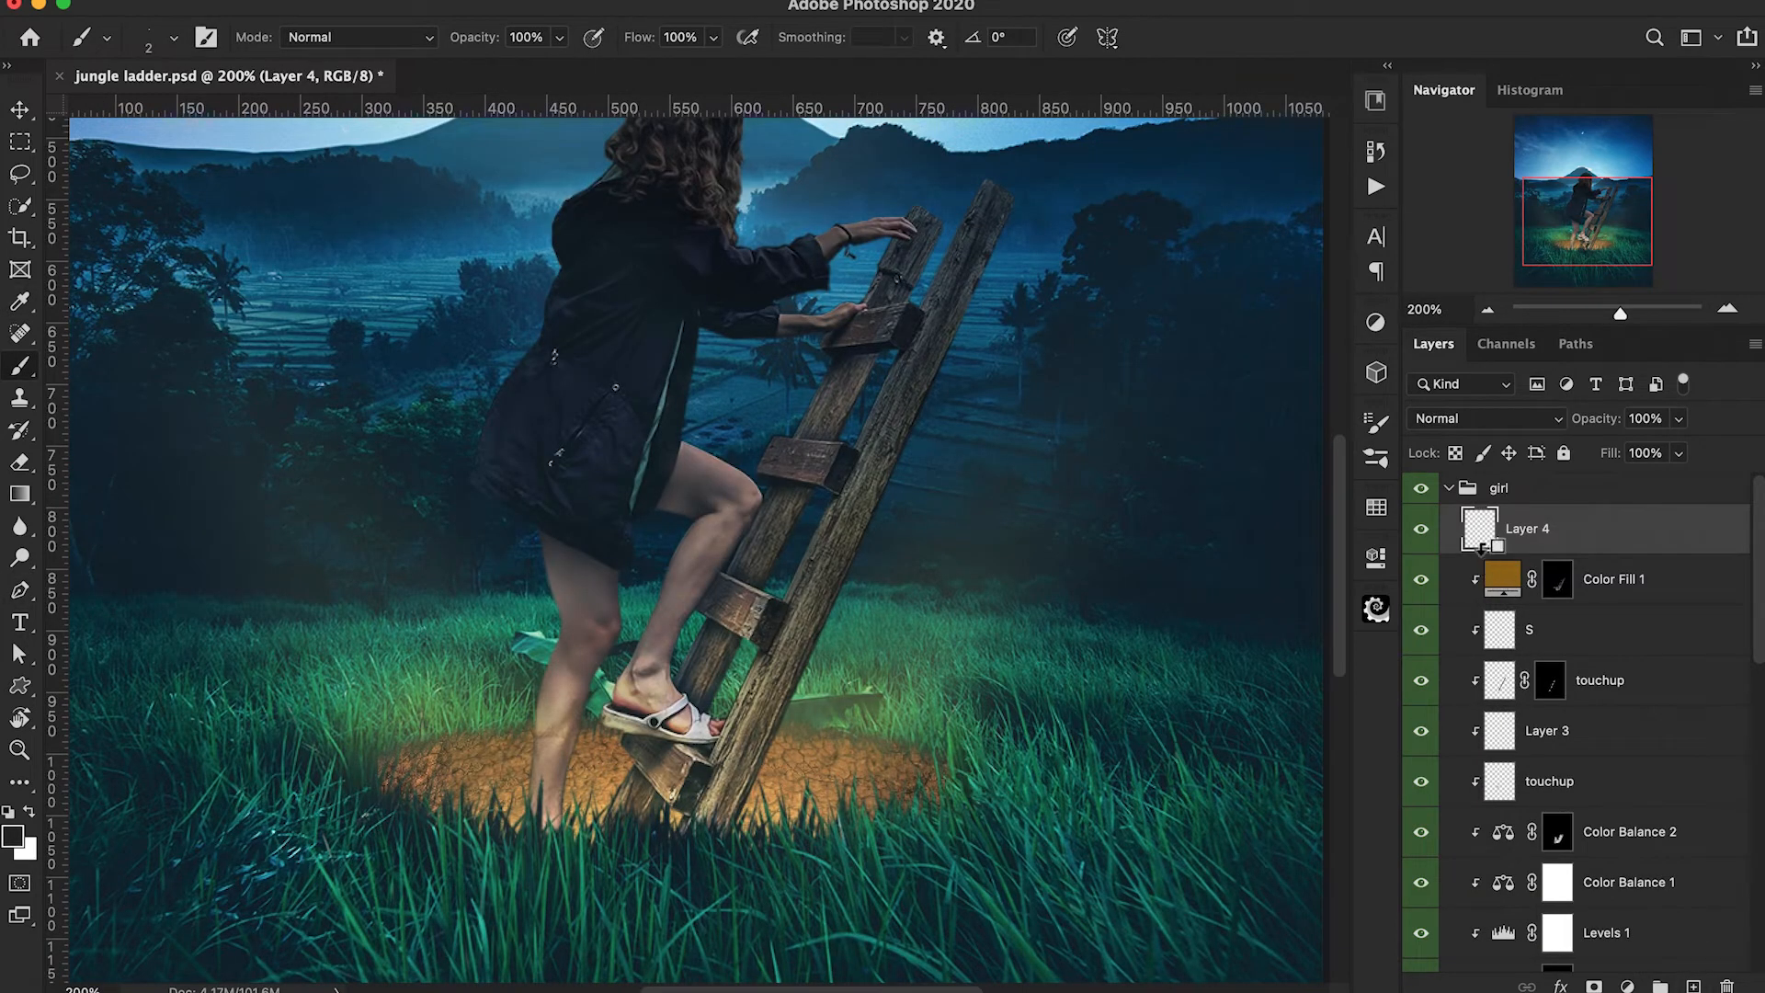
pyautogui.click(15, 832)
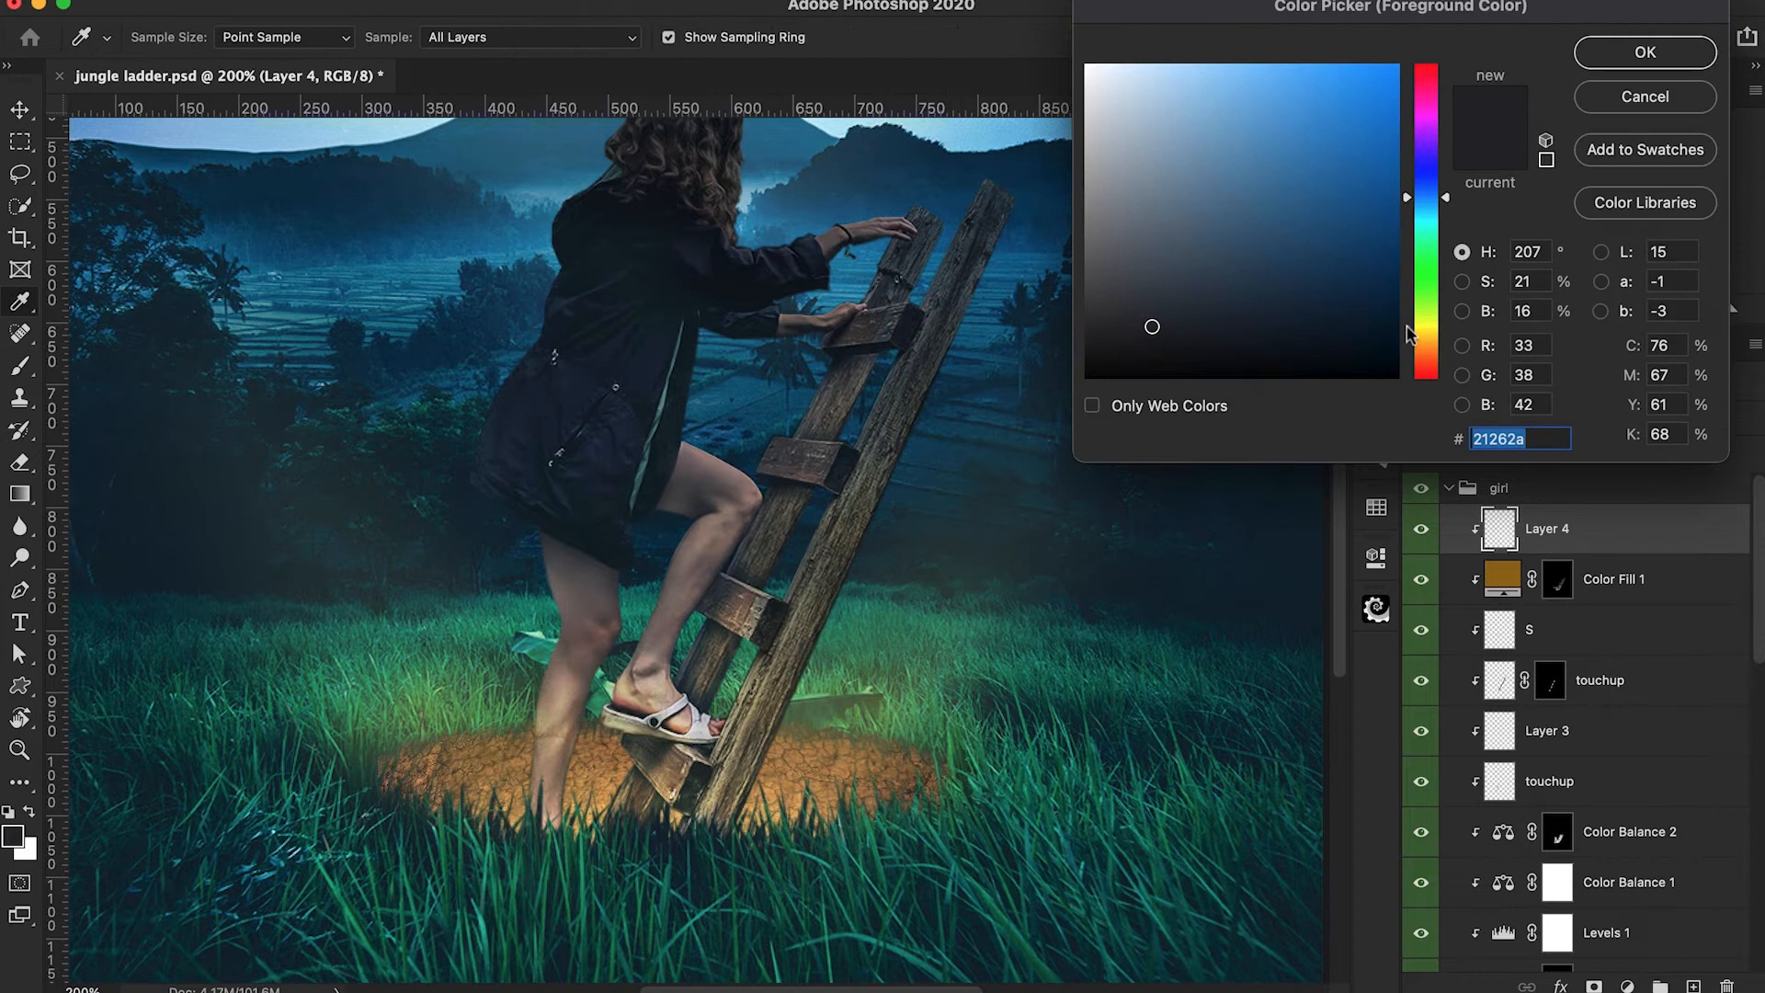
pyautogui.click(1426, 336)
pyautogui.moveTo(1248, 182); pyautogui.dragTo(1200, 53)
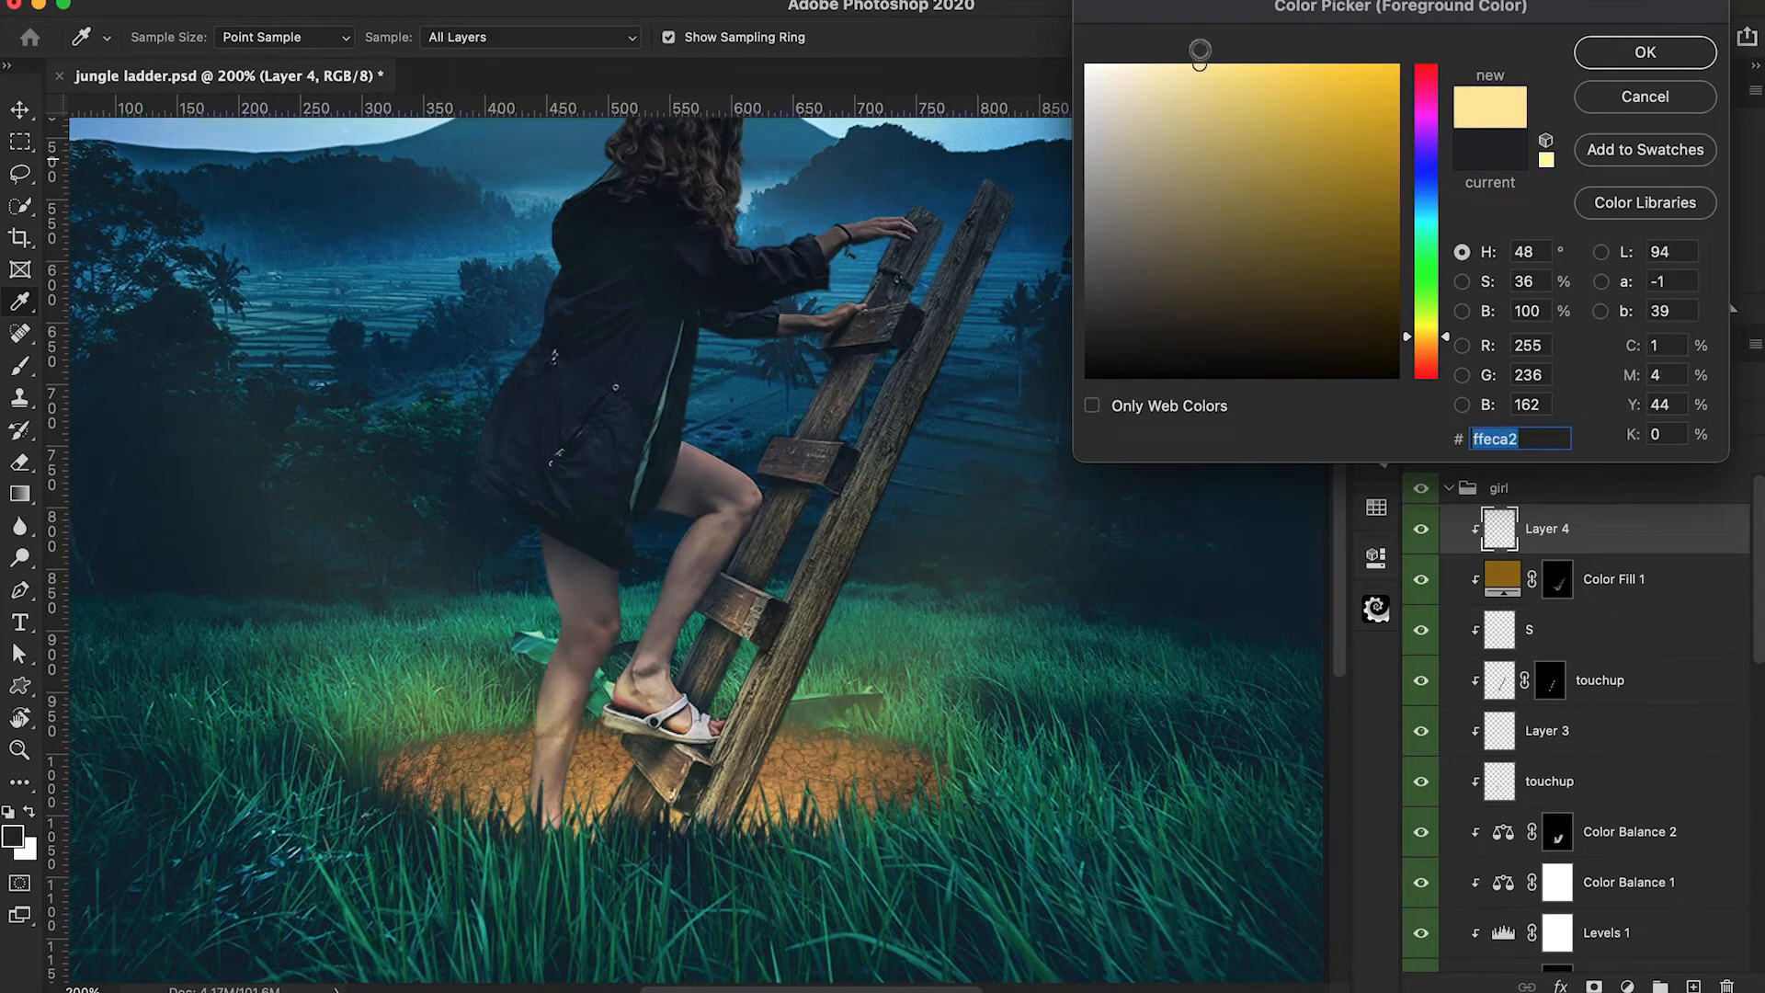
pyautogui.click(1644, 52)
# Brush a pale yellow rim light along the ladder's outer edge with a 50 px Soft Round brush, reducing its opacity to 10% for the final stroke.
pyautogui.press(']')
pyautogui.press(']')
pyautogui.press(']')
pyautogui.press(']')
pyautogui.press(']')
pyautogui.press(']')
pyautogui.press(']')
pyautogui.click(143, 37)
pyautogui.doubleClick(189, 308)
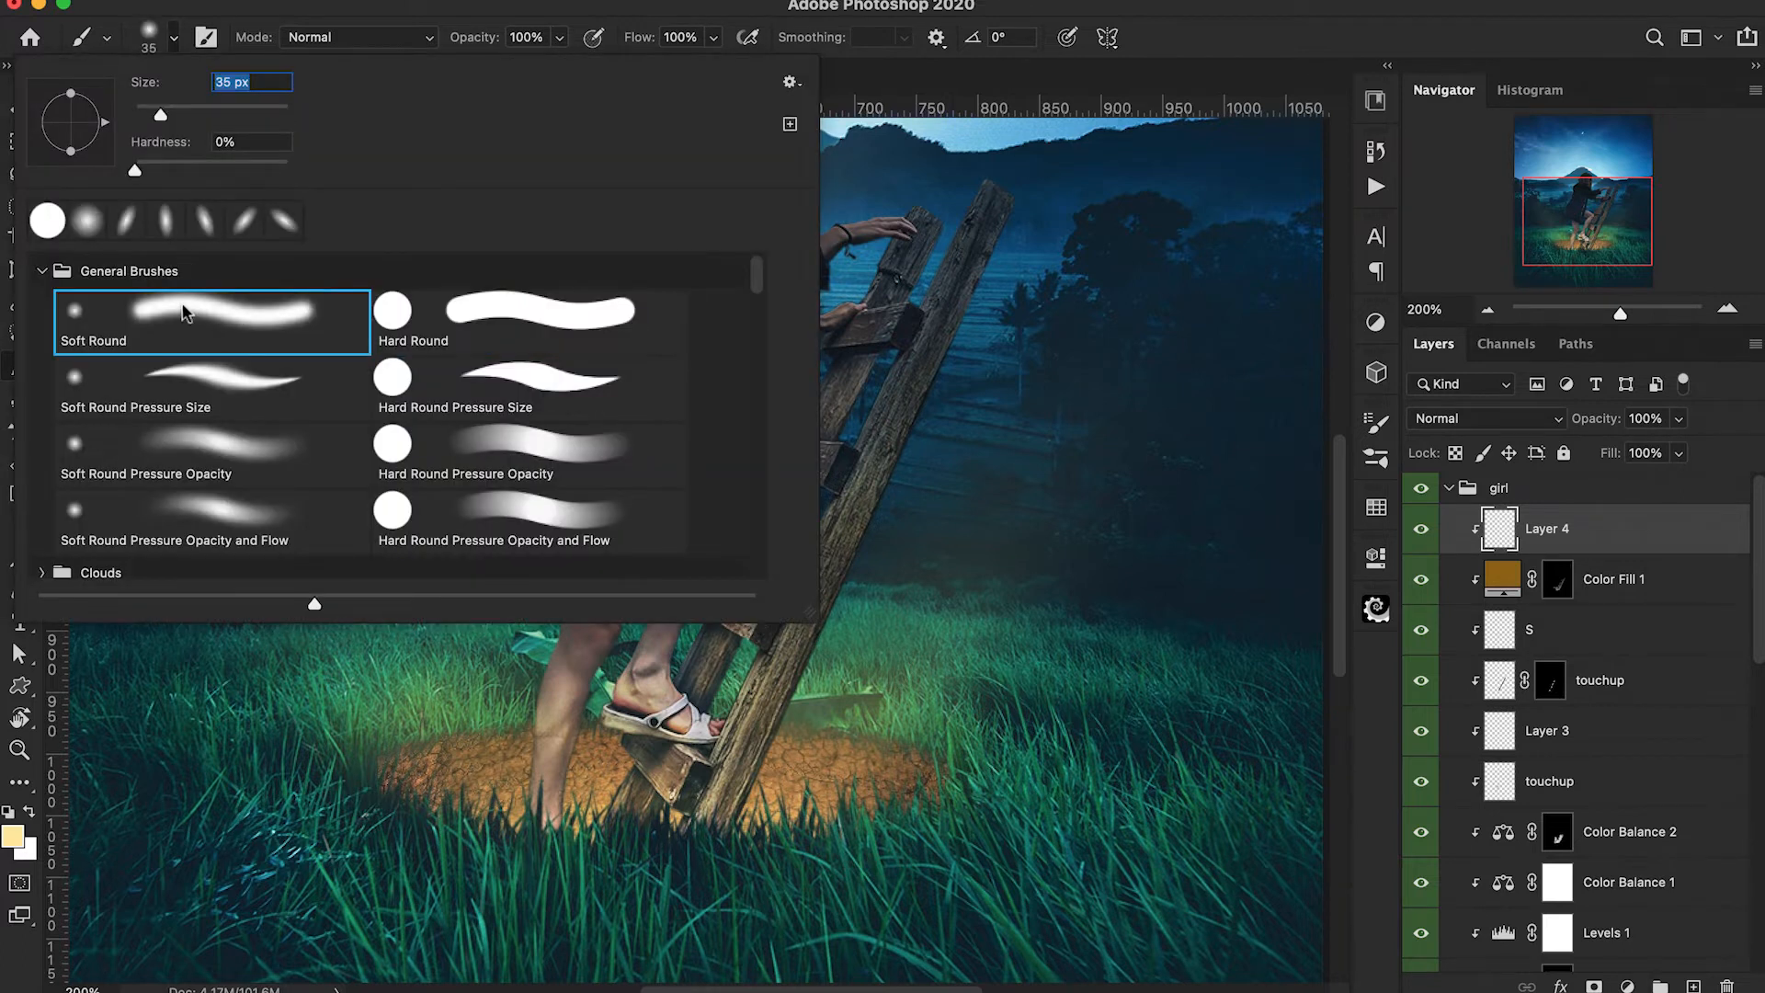
pyautogui.moveTo(798, 722); pyautogui.dragTo(761, 837)
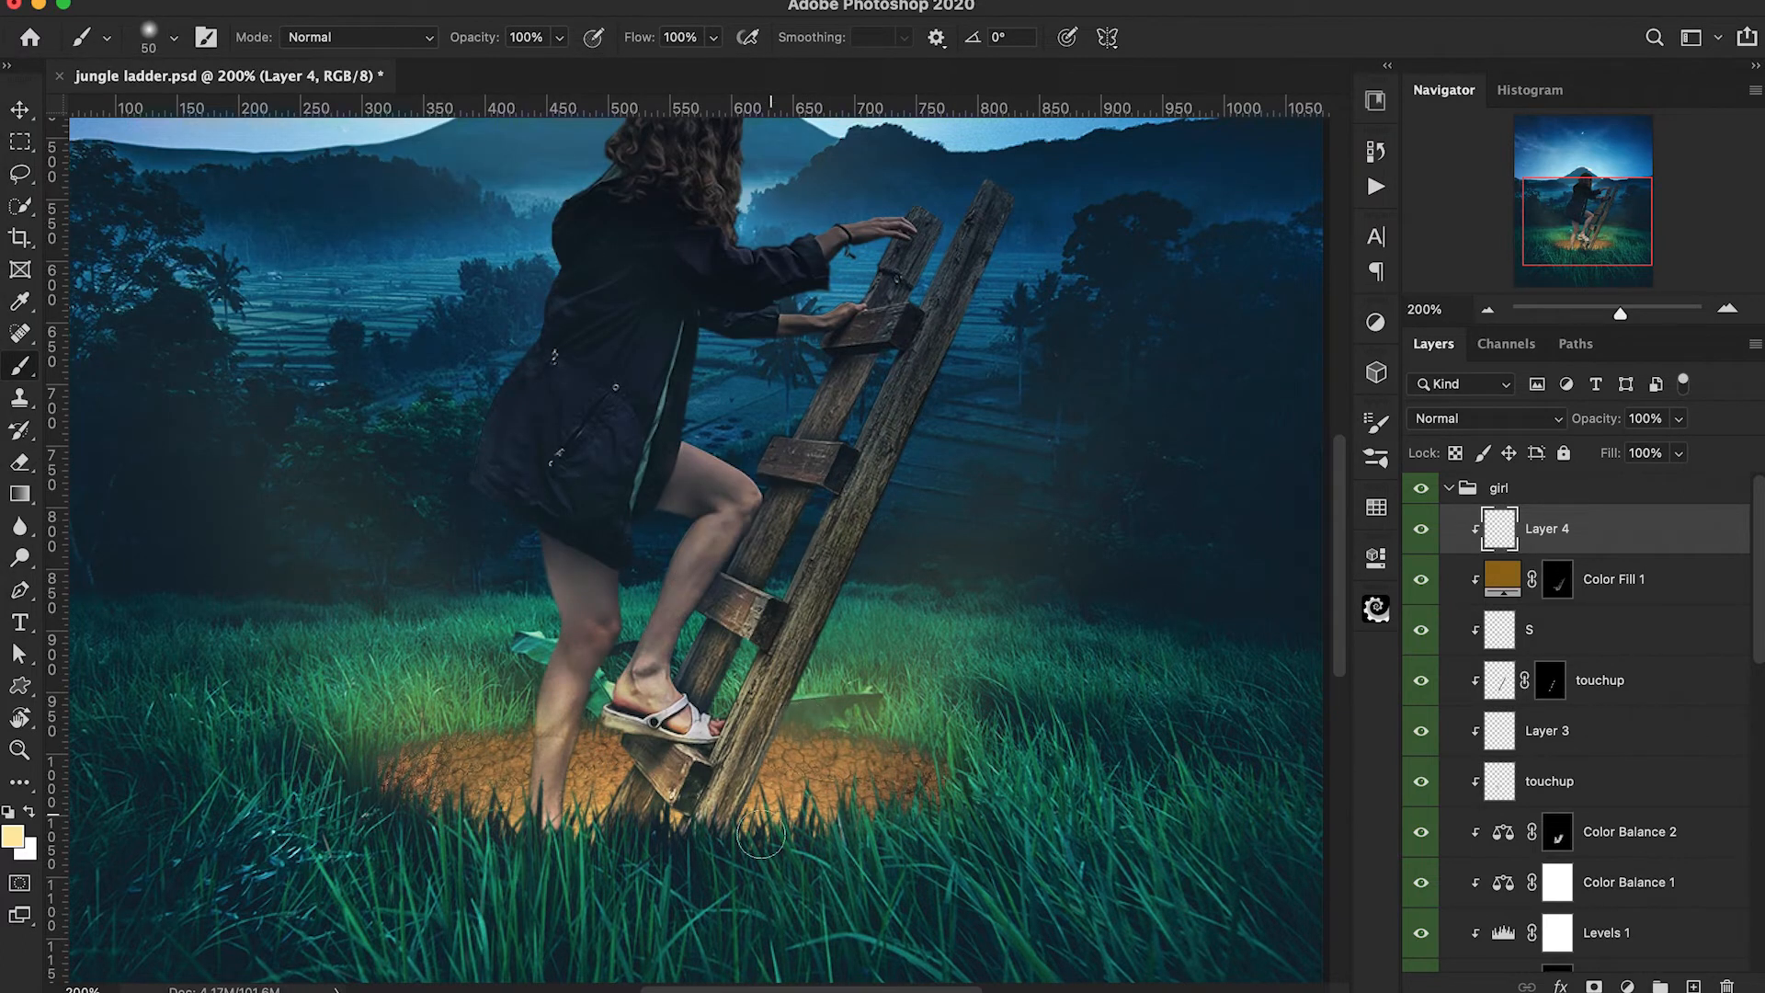
pyautogui.moveTo(821, 695)
pyautogui.mouseDown()
pyautogui.moveTo(764, 836)
pyautogui.moveTo(829, 717)
pyautogui.moveTo(805, 755)
pyautogui.mouseUp()
pyautogui.moveTo(864, 612); pyautogui.dragTo(825, 687)
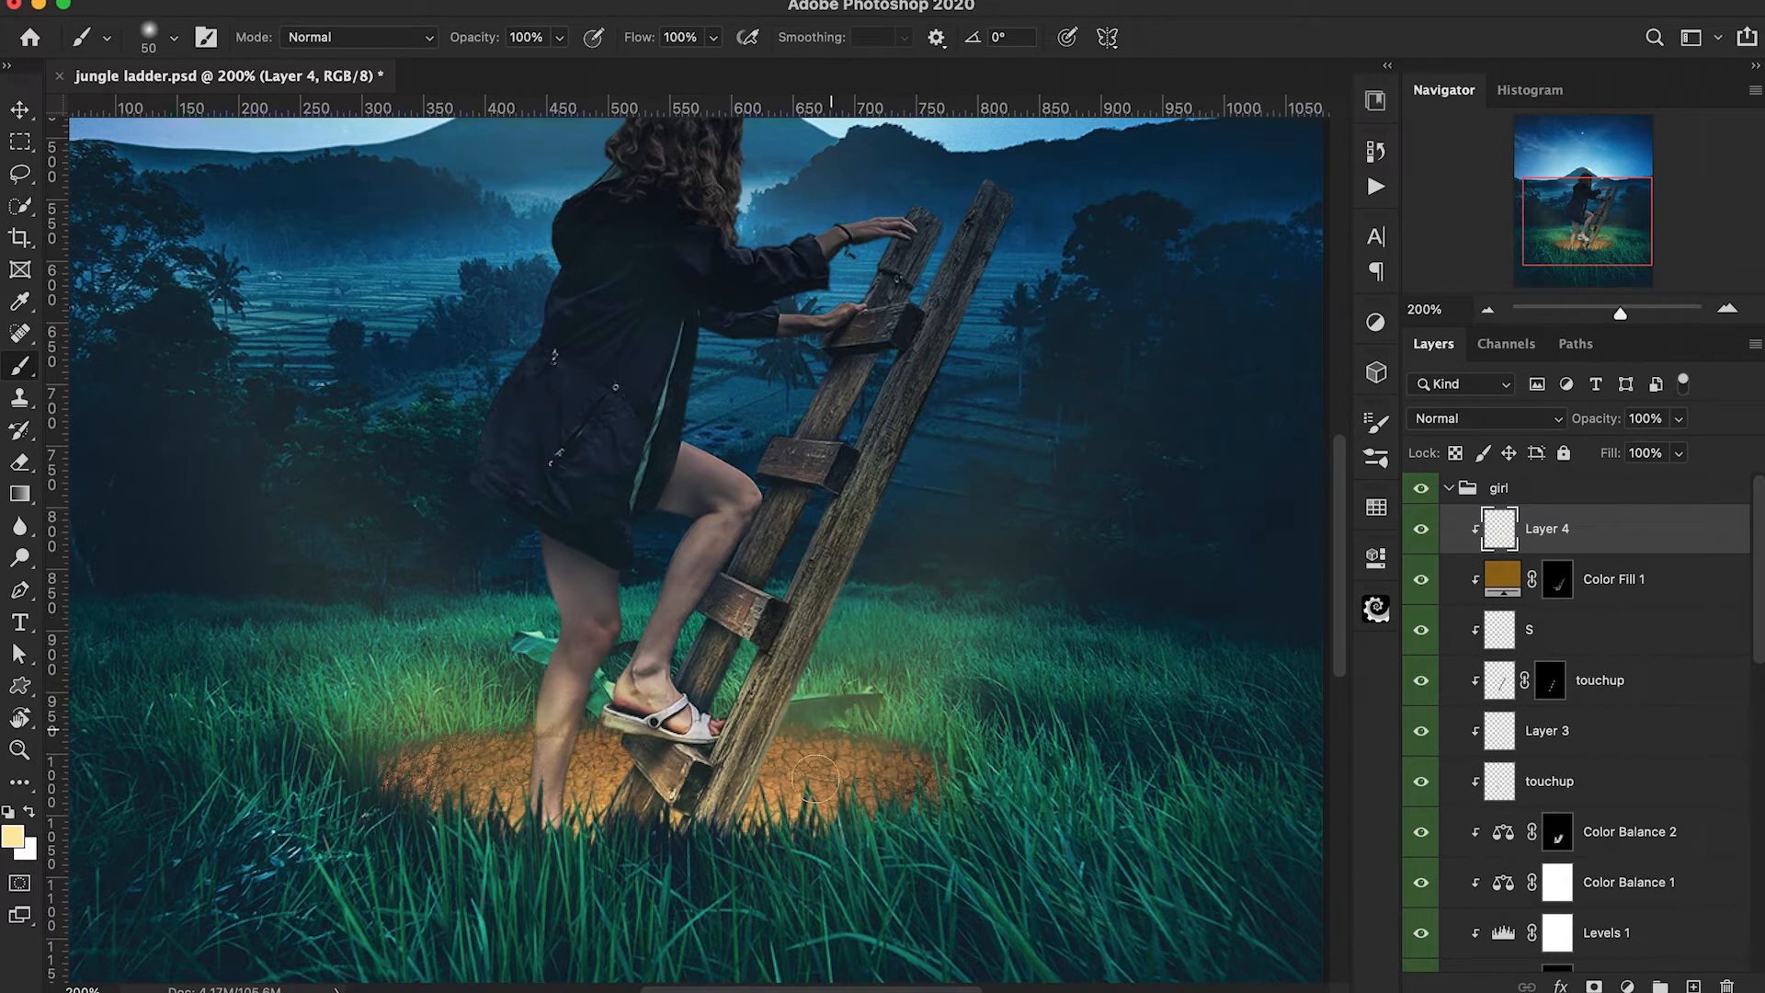
pyautogui.moveTo(832, 614); pyautogui.dragTo(796, 837)
pyautogui.moveTo(861, 617); pyautogui.dragTo(783, 813)
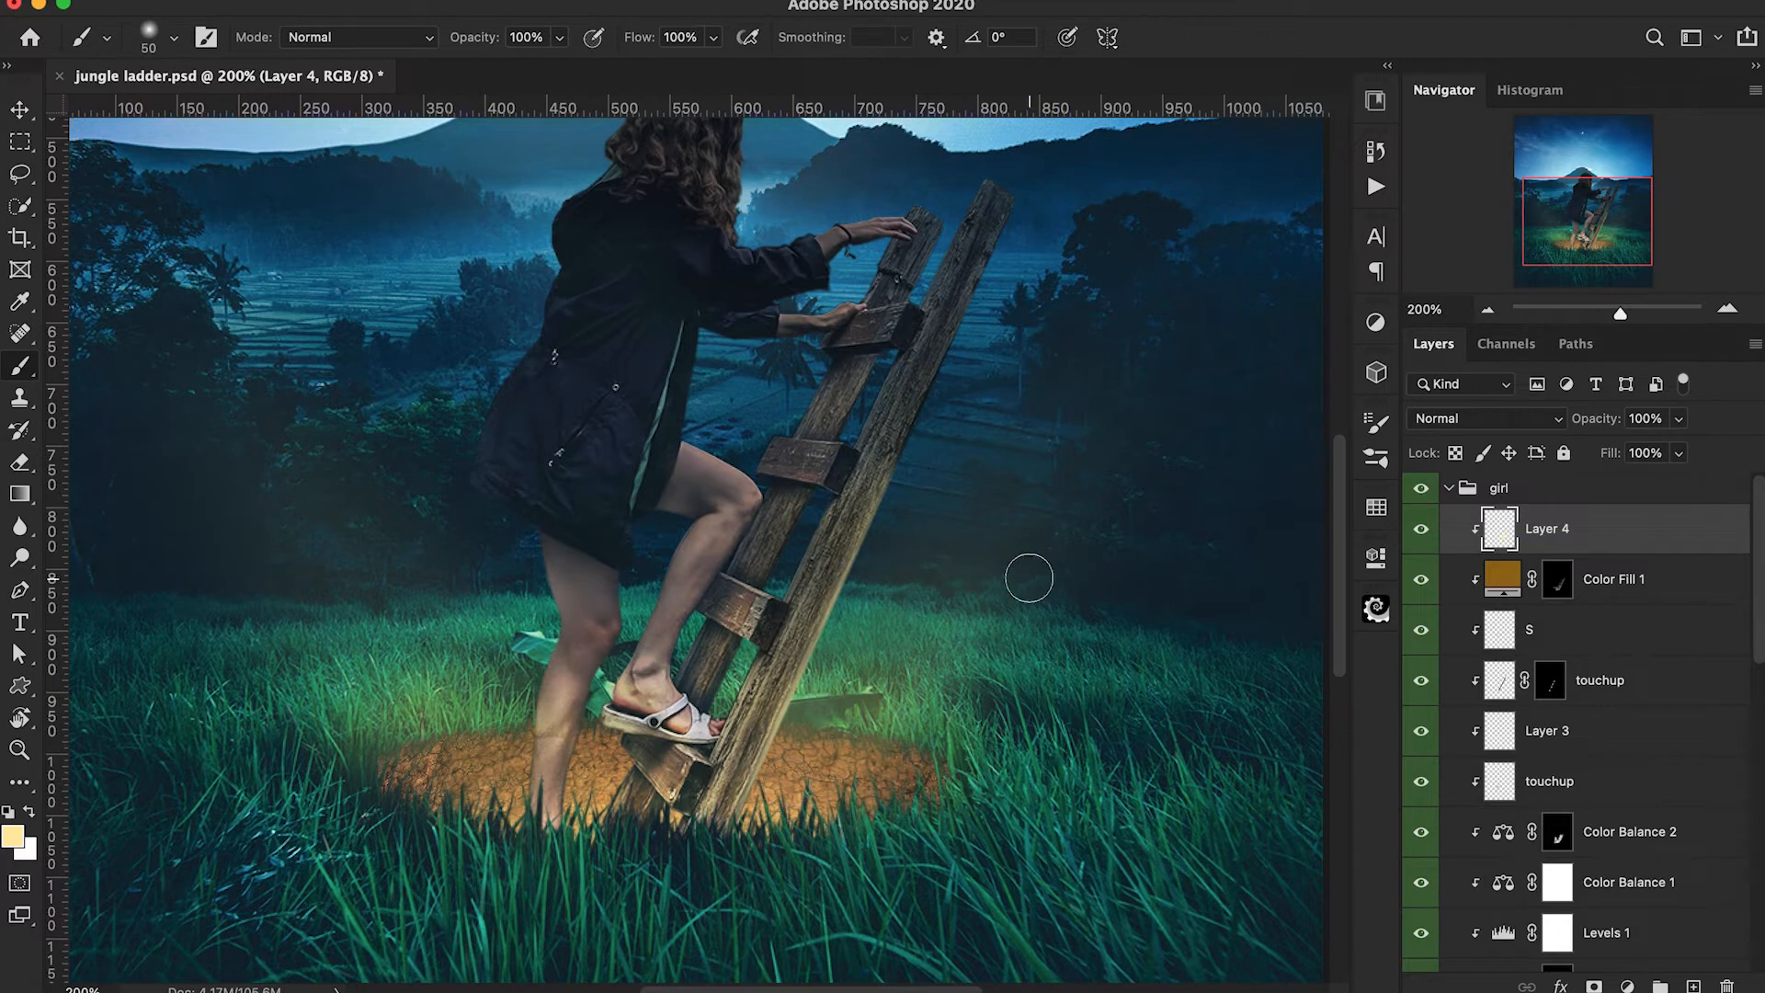
pyautogui.press('1')
pyautogui.moveTo(873, 623); pyautogui.dragTo(997, 555)
# Brush pale yellow rim light along the inner edges of the ladder rails with a 10 px brush at 30% opacity.
pyautogui.press('[')
pyautogui.press('[')
pyautogui.press('[')
pyautogui.press('[')
pyautogui.press('3')
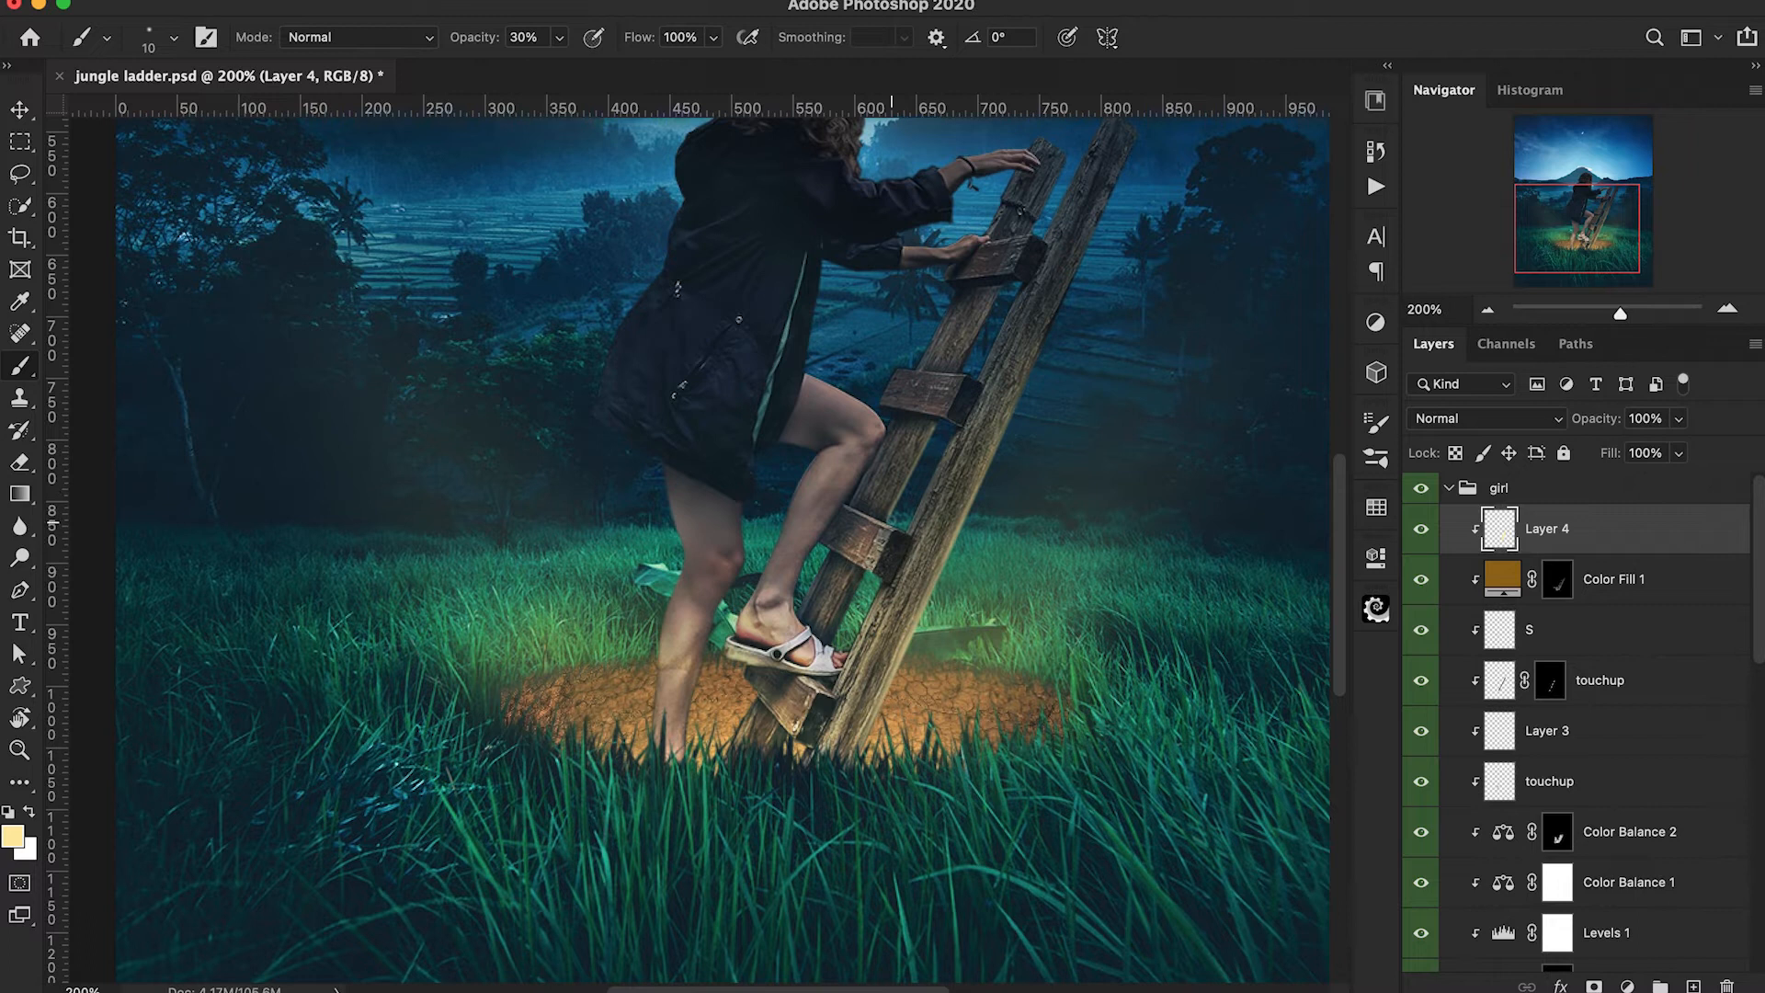
pyautogui.moveTo(842, 634); pyautogui.dragTo(863, 578)
pyautogui.moveTo(887, 516); pyautogui.dragTo(947, 425)
pyautogui.moveTo(951, 552); pyautogui.dragTo(856, 752)
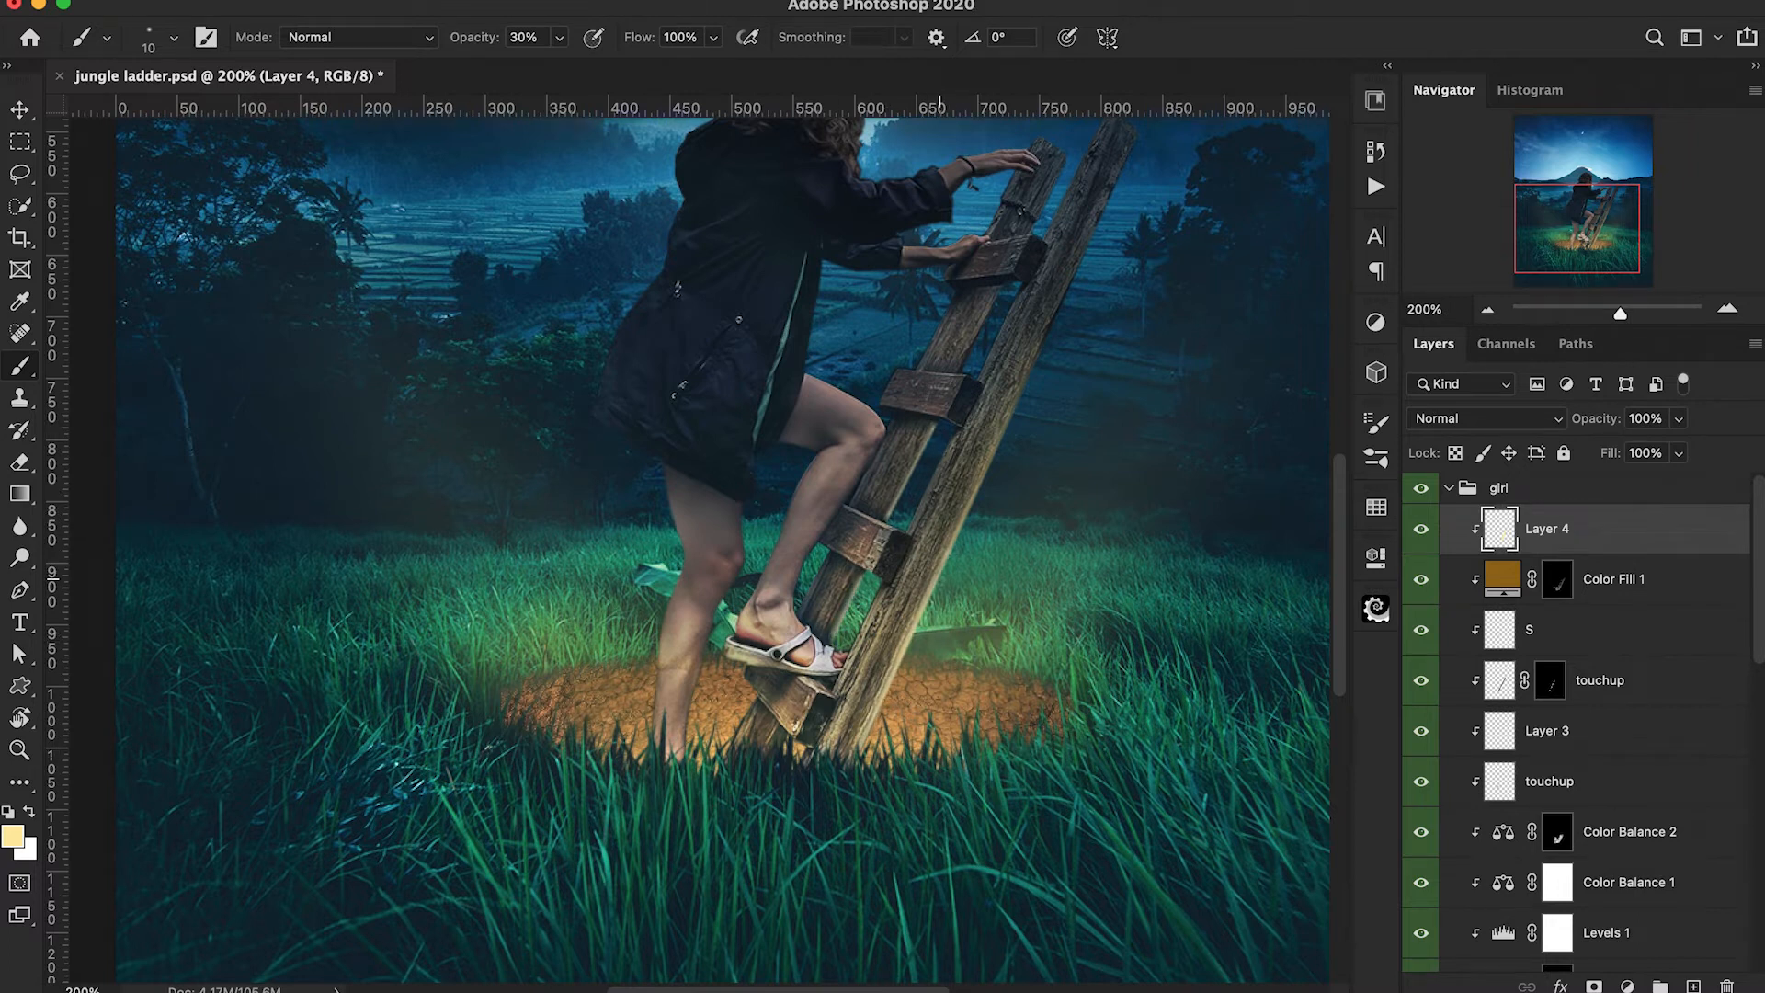
# Brush a soft pale yellow glow at the ladder's base with a 40 px brush at 30% opacity.
pyautogui.press(']')
pyautogui.press(']')
pyautogui.press(']')
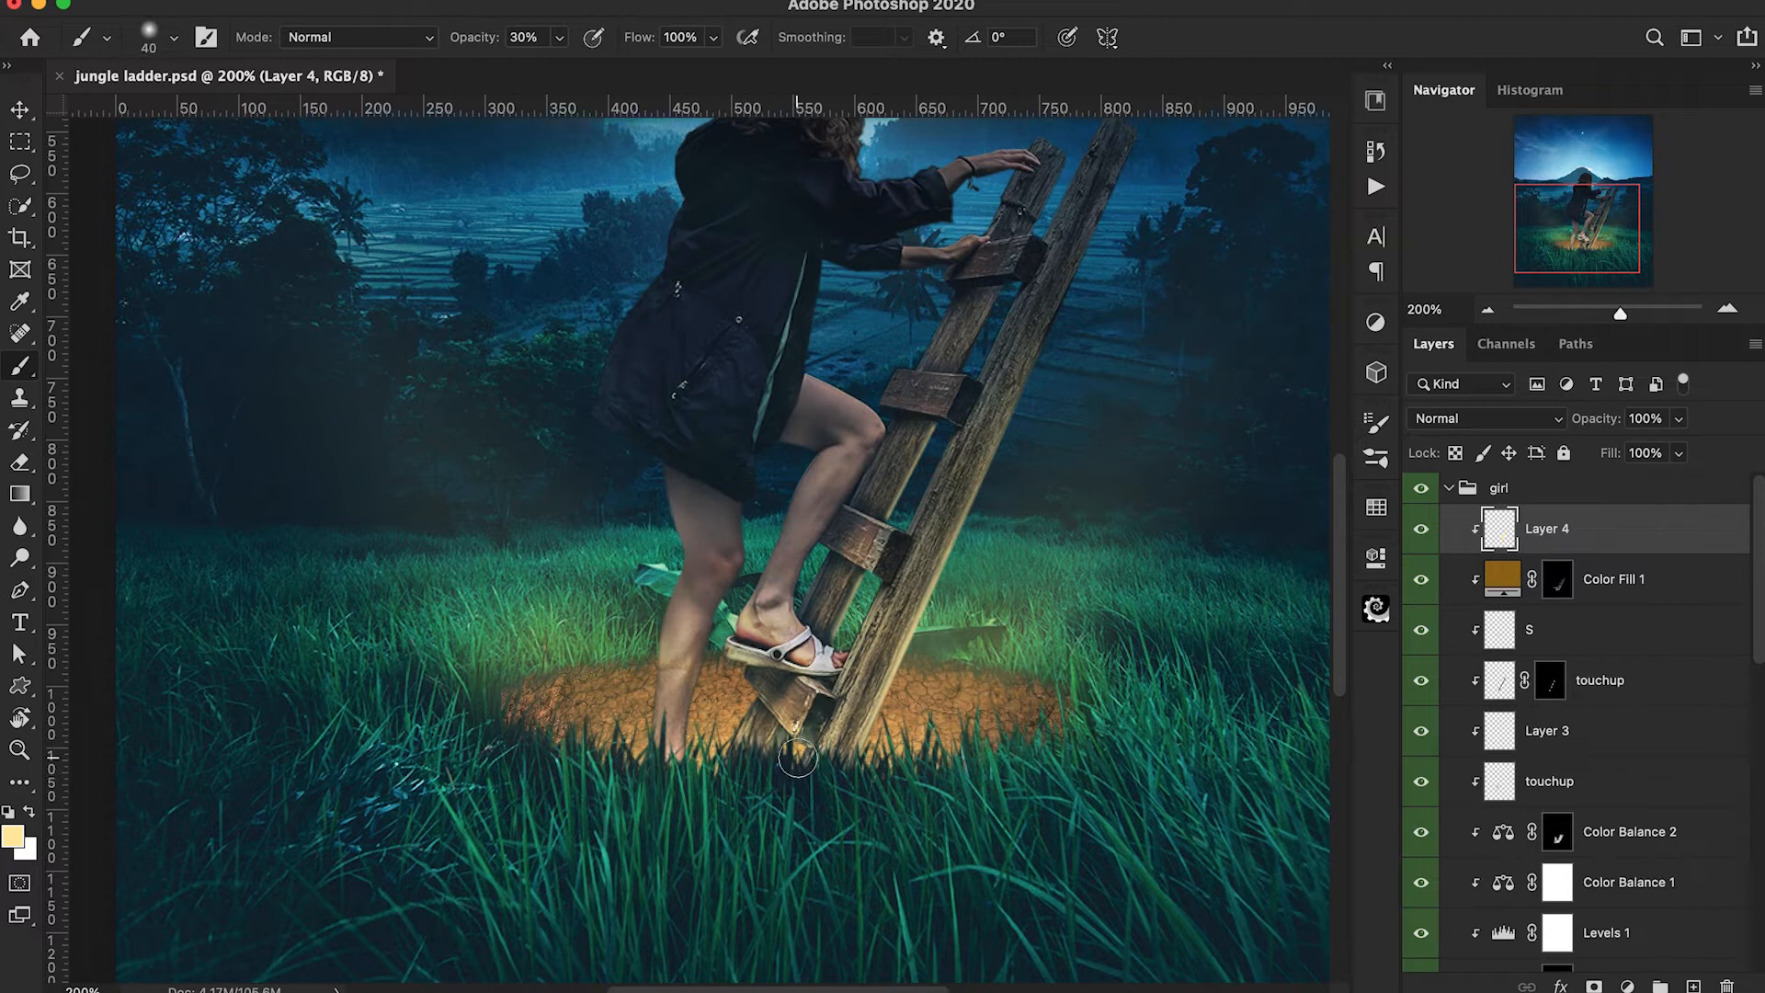
pyautogui.moveTo(740, 699); pyautogui.dragTo(717, 750)
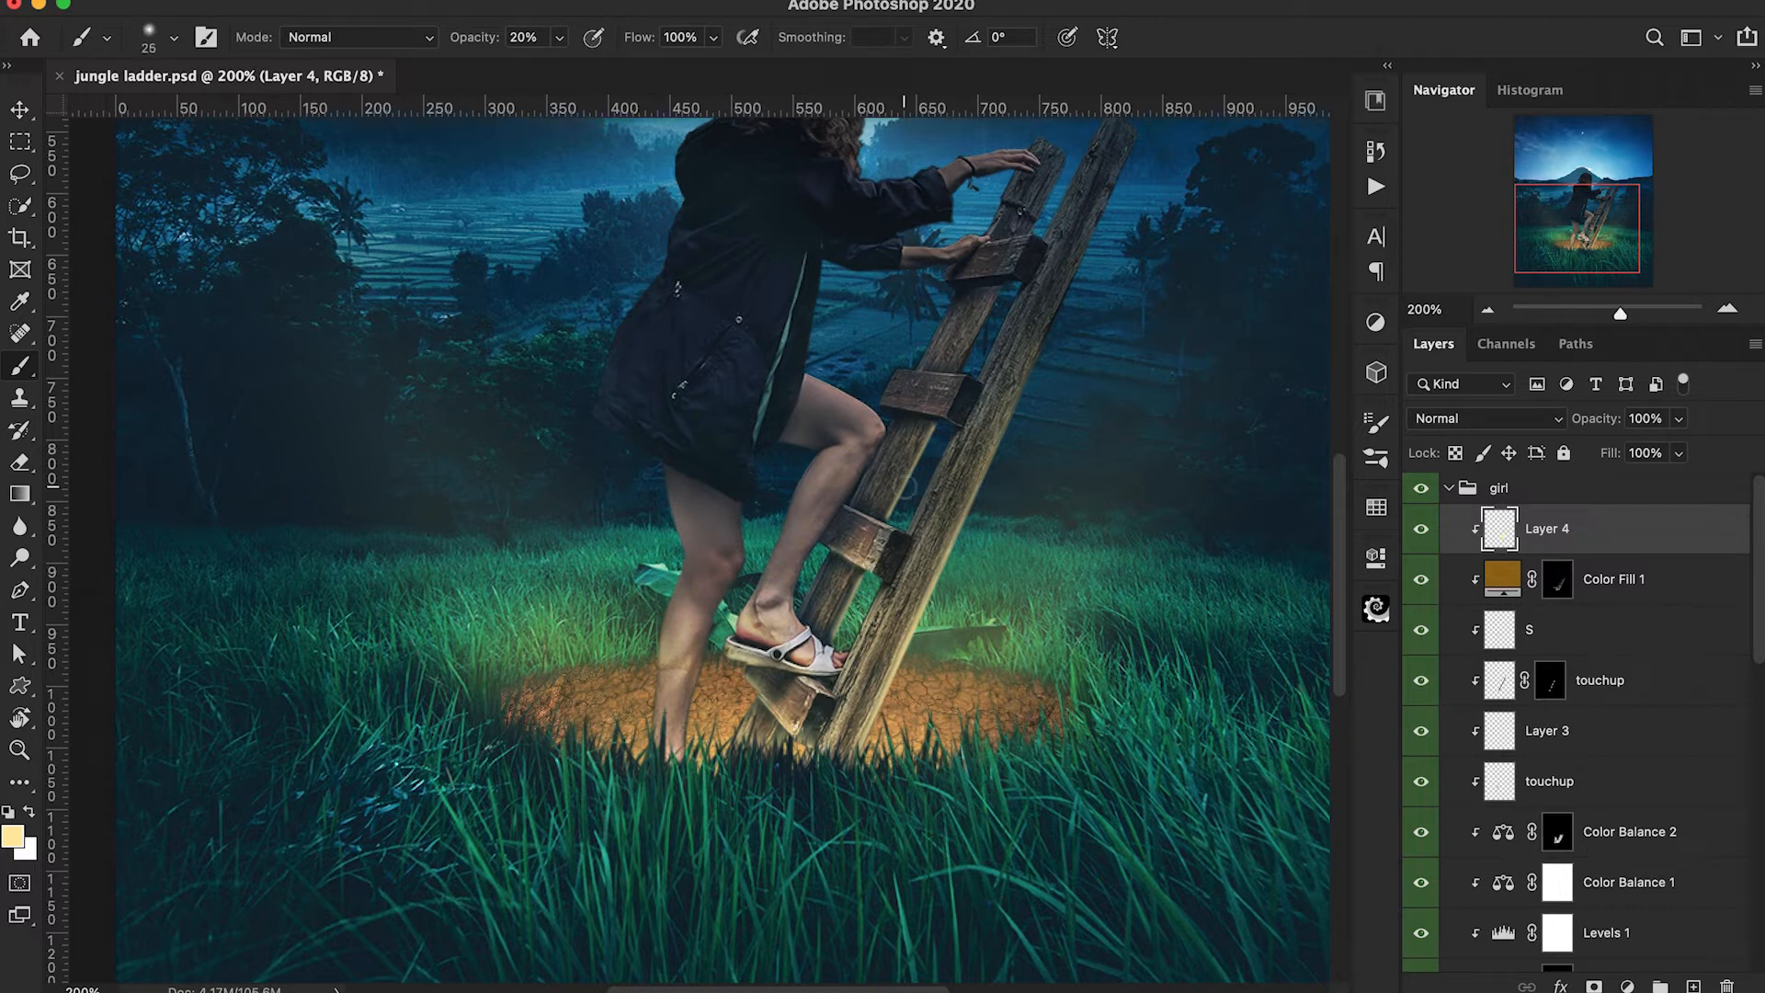
pyautogui.press('1')
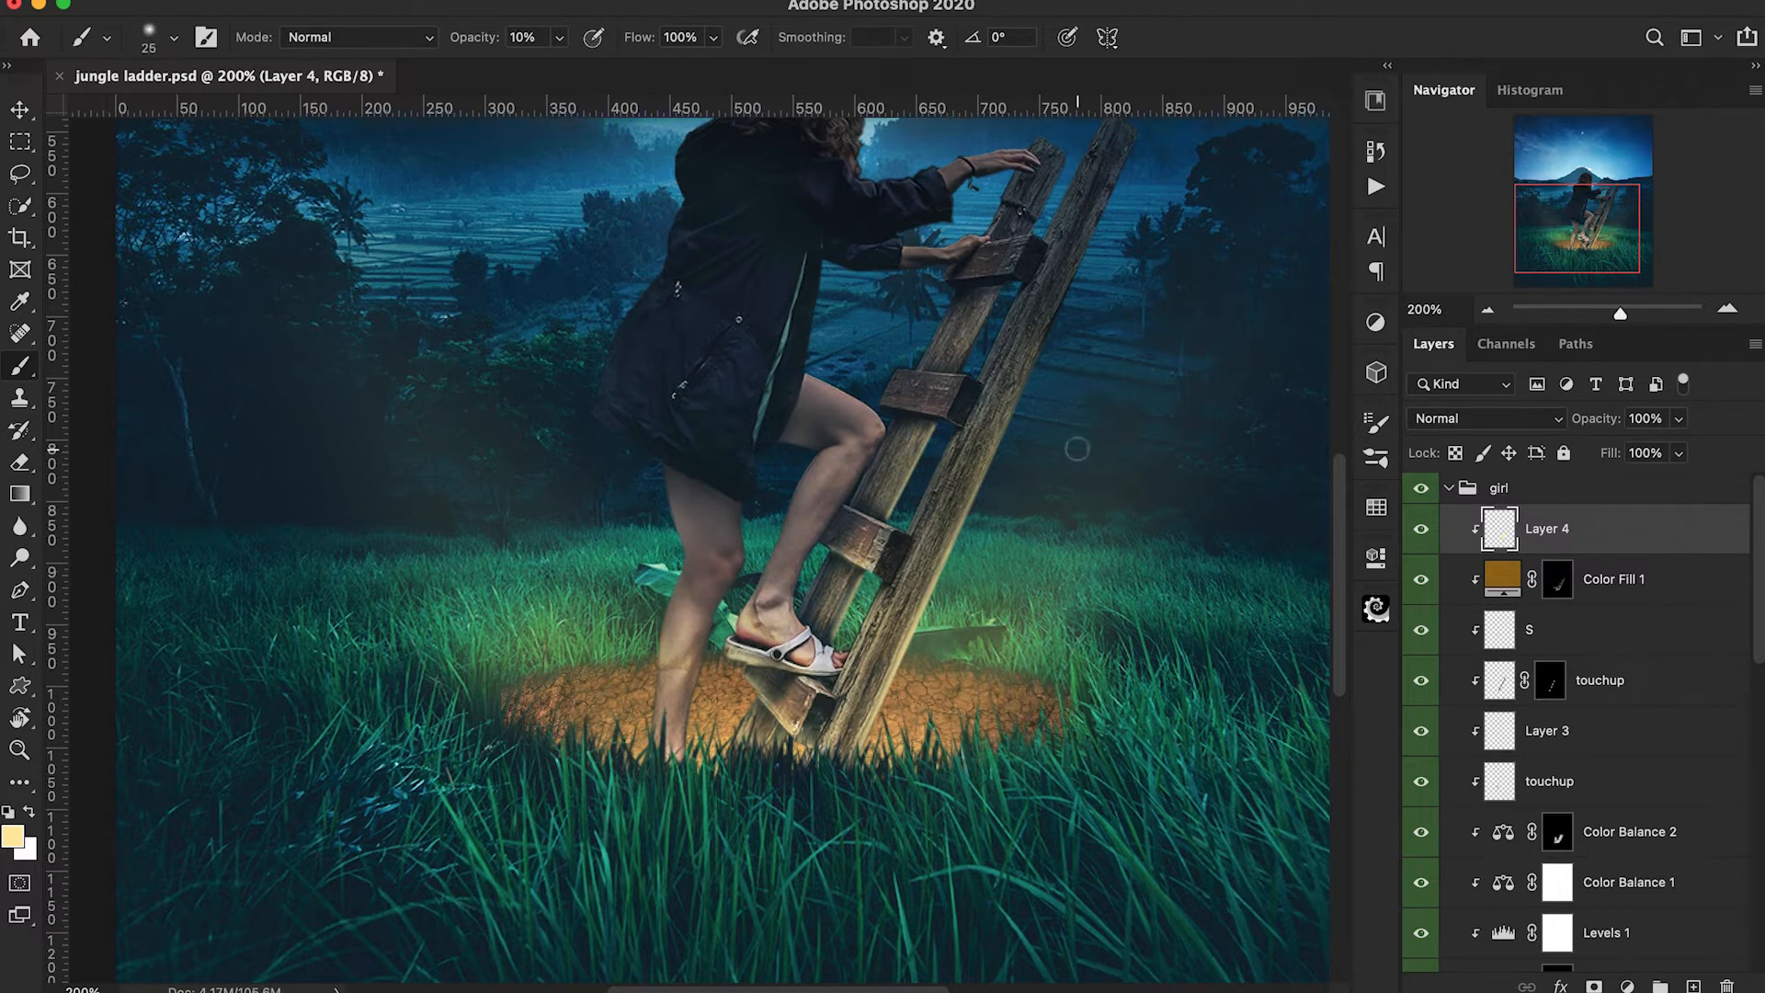
# Split the dark Underlying Layer Blend If slider of Layer 4 so its rim light fades out over the ladder's dark areas.
pyautogui.press('super+minus')
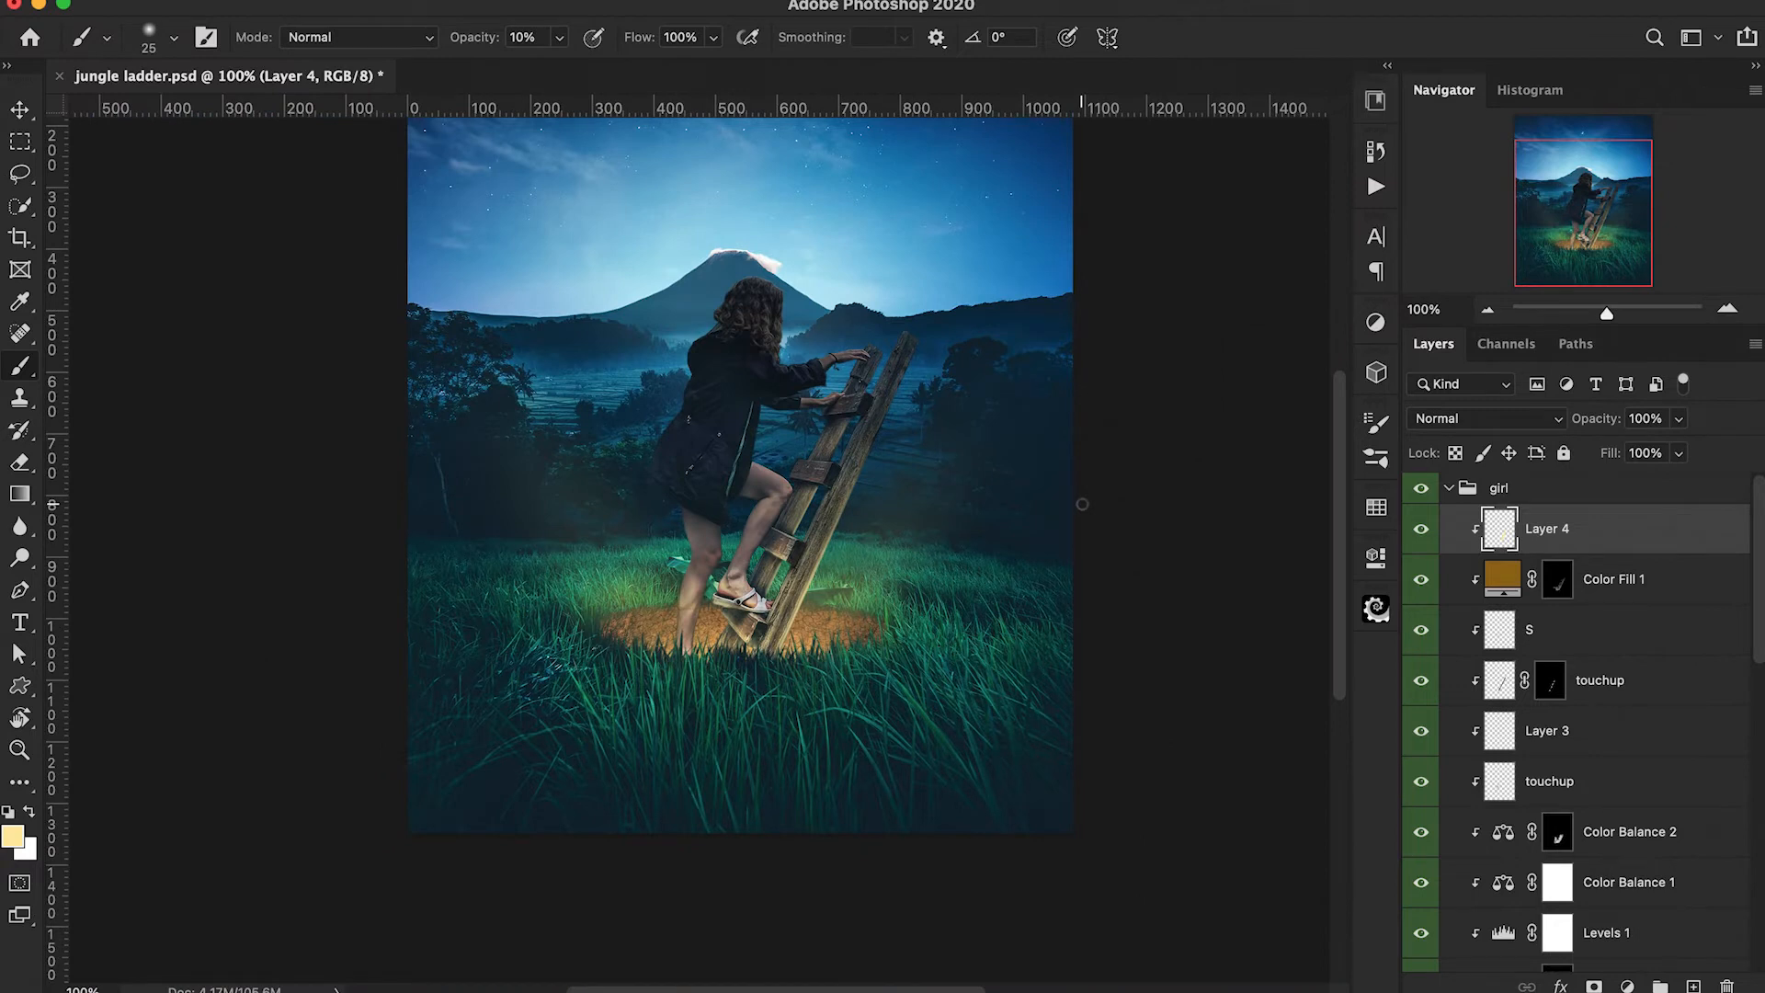
pyautogui.click(1421, 531)
pyautogui.click(1422, 531)
pyautogui.doubleClick(1602, 539)
pyautogui.hscroll(6, 717, 572)
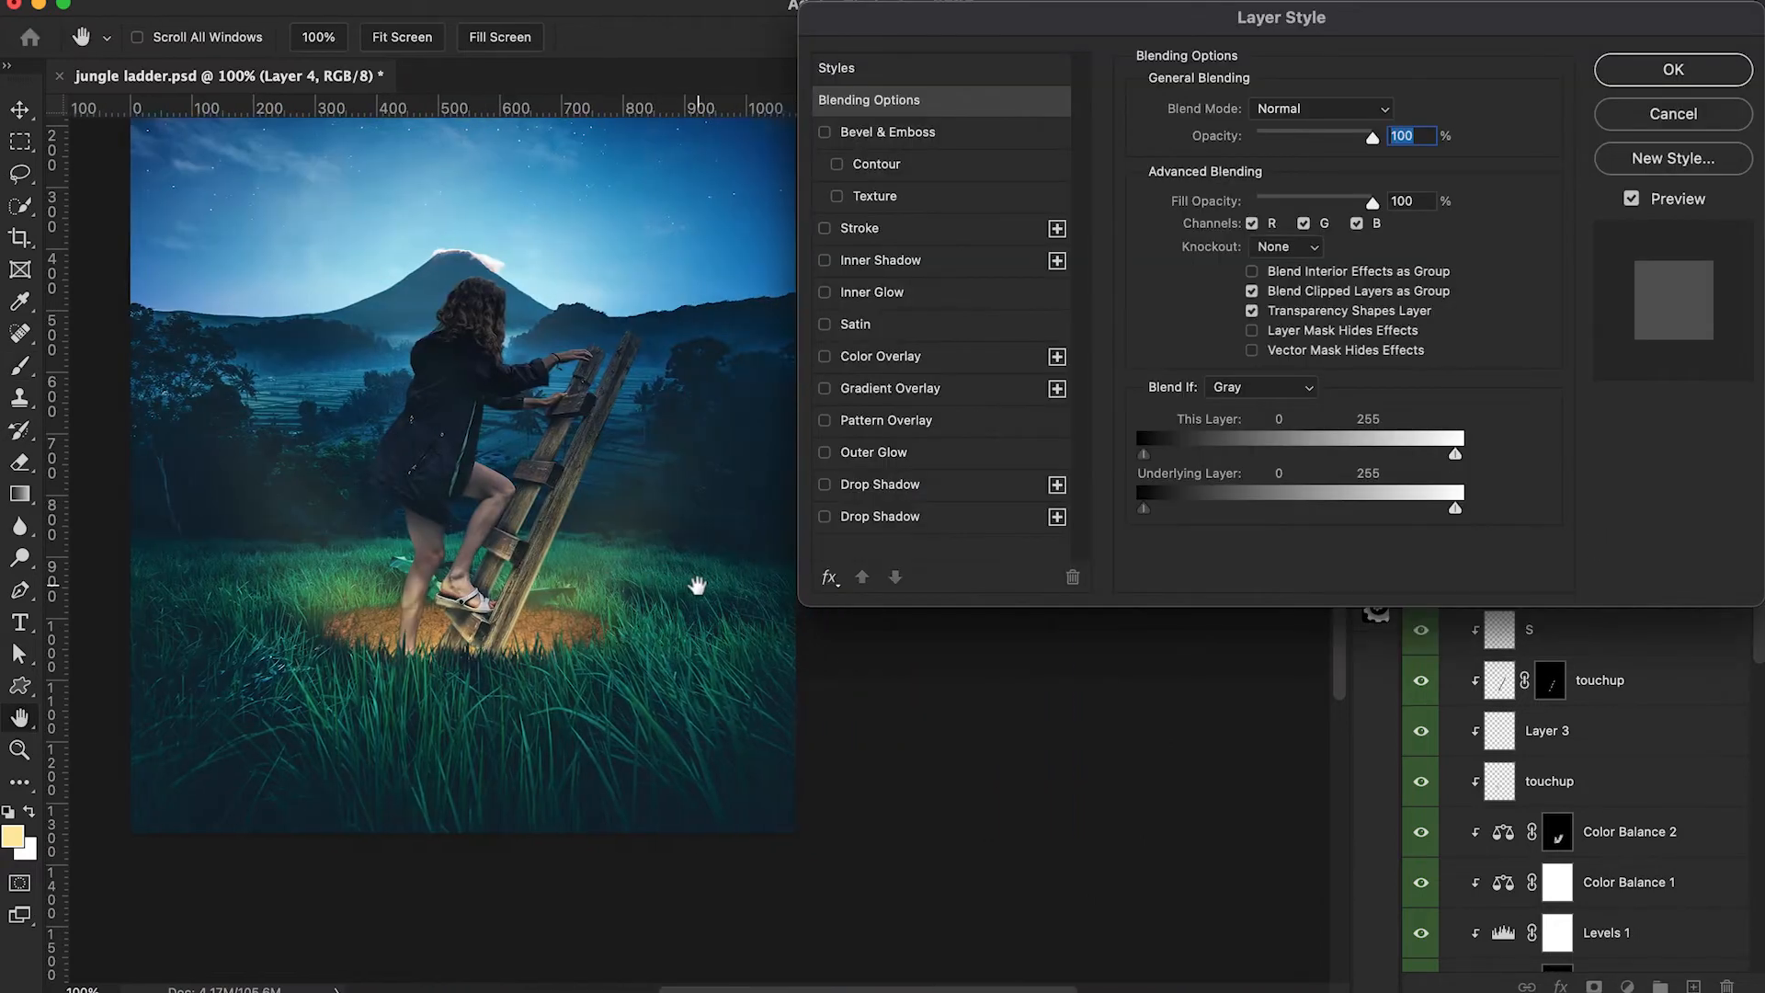
pyautogui.press('alt')
pyautogui.moveTo(1151, 519); pyautogui.dragTo(1208, 517)
pyautogui.click(1639, 71)
pyautogui.hscroll(-2, 861, 592)
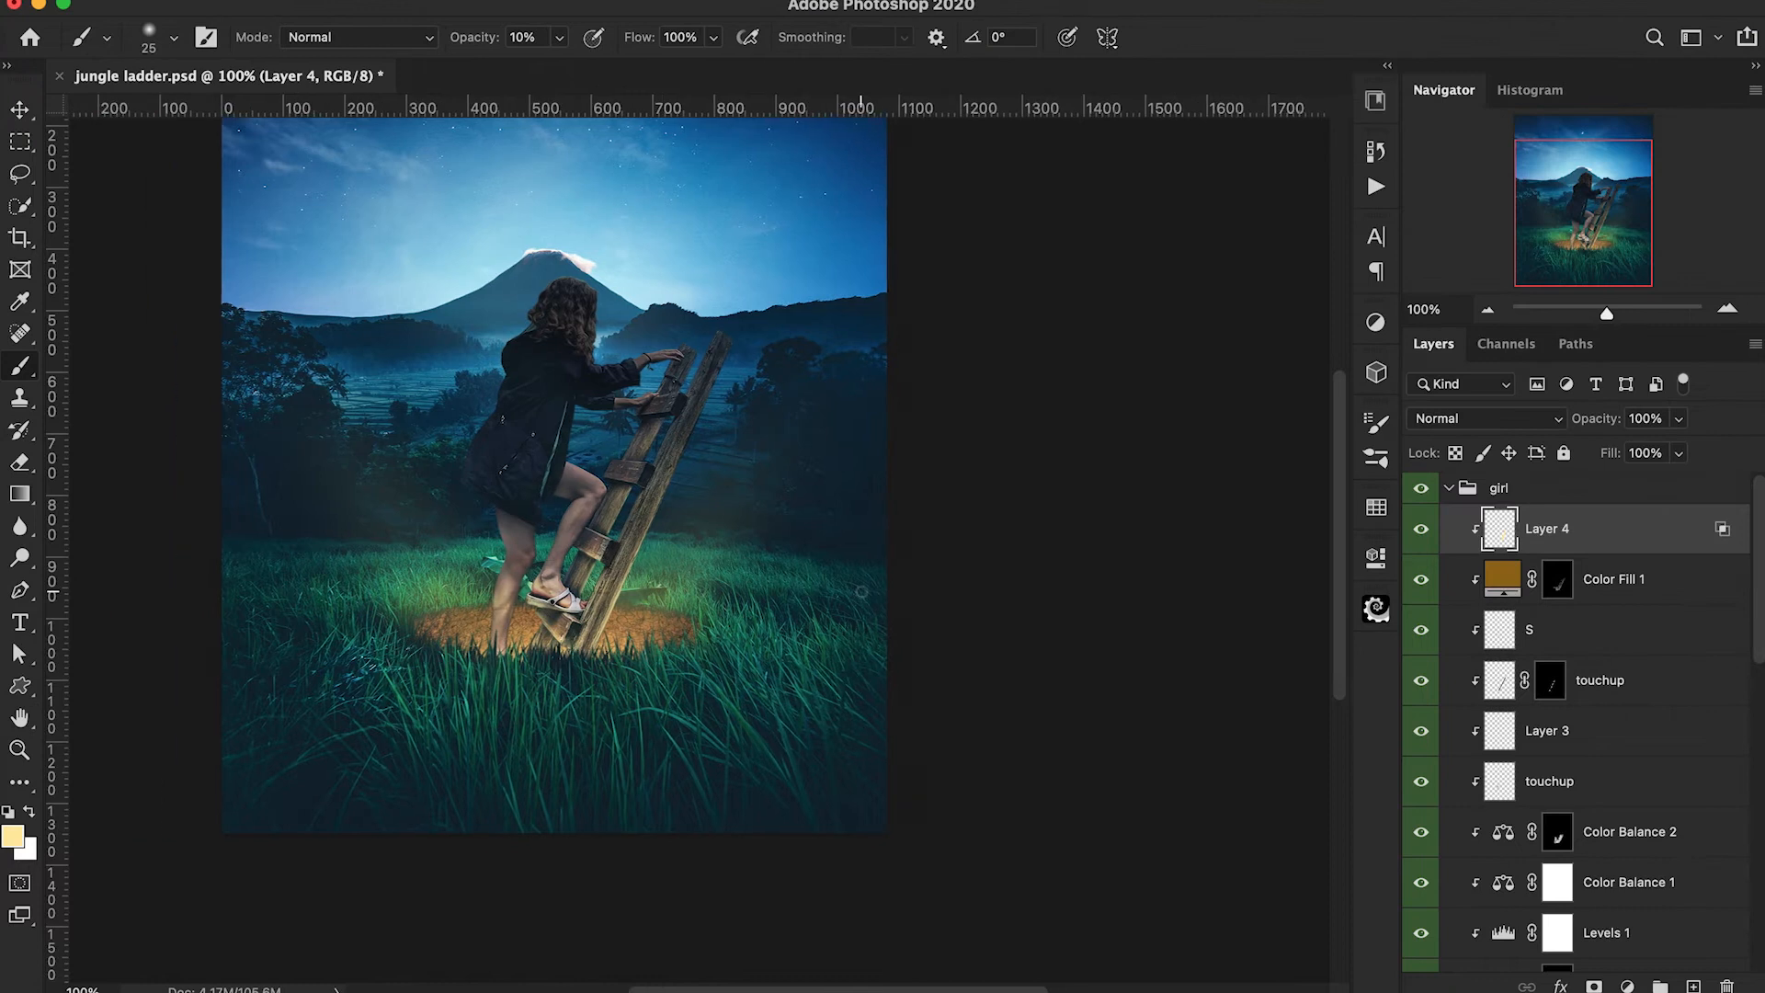
pyautogui.moveTo(1606, 431); pyautogui.dragTo(1587, 431)
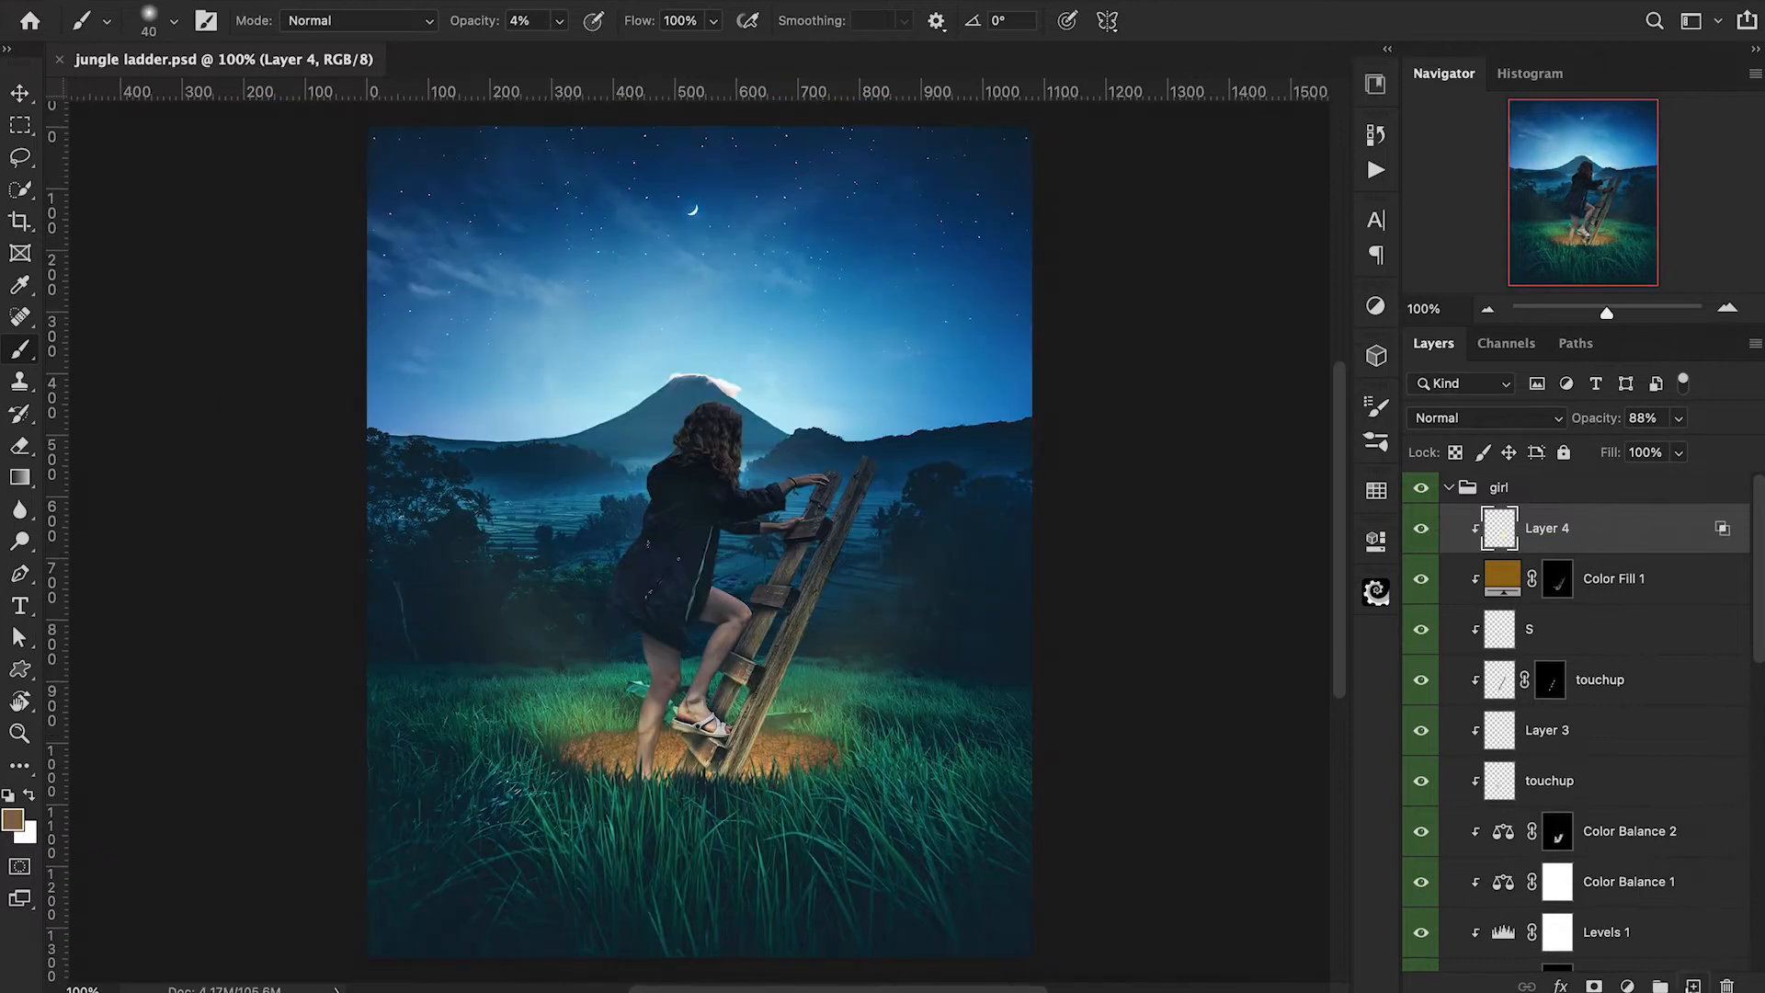
# Add a new layer above Layer 4, clip it to the girl and name it H.
pyautogui.click(1693, 986)
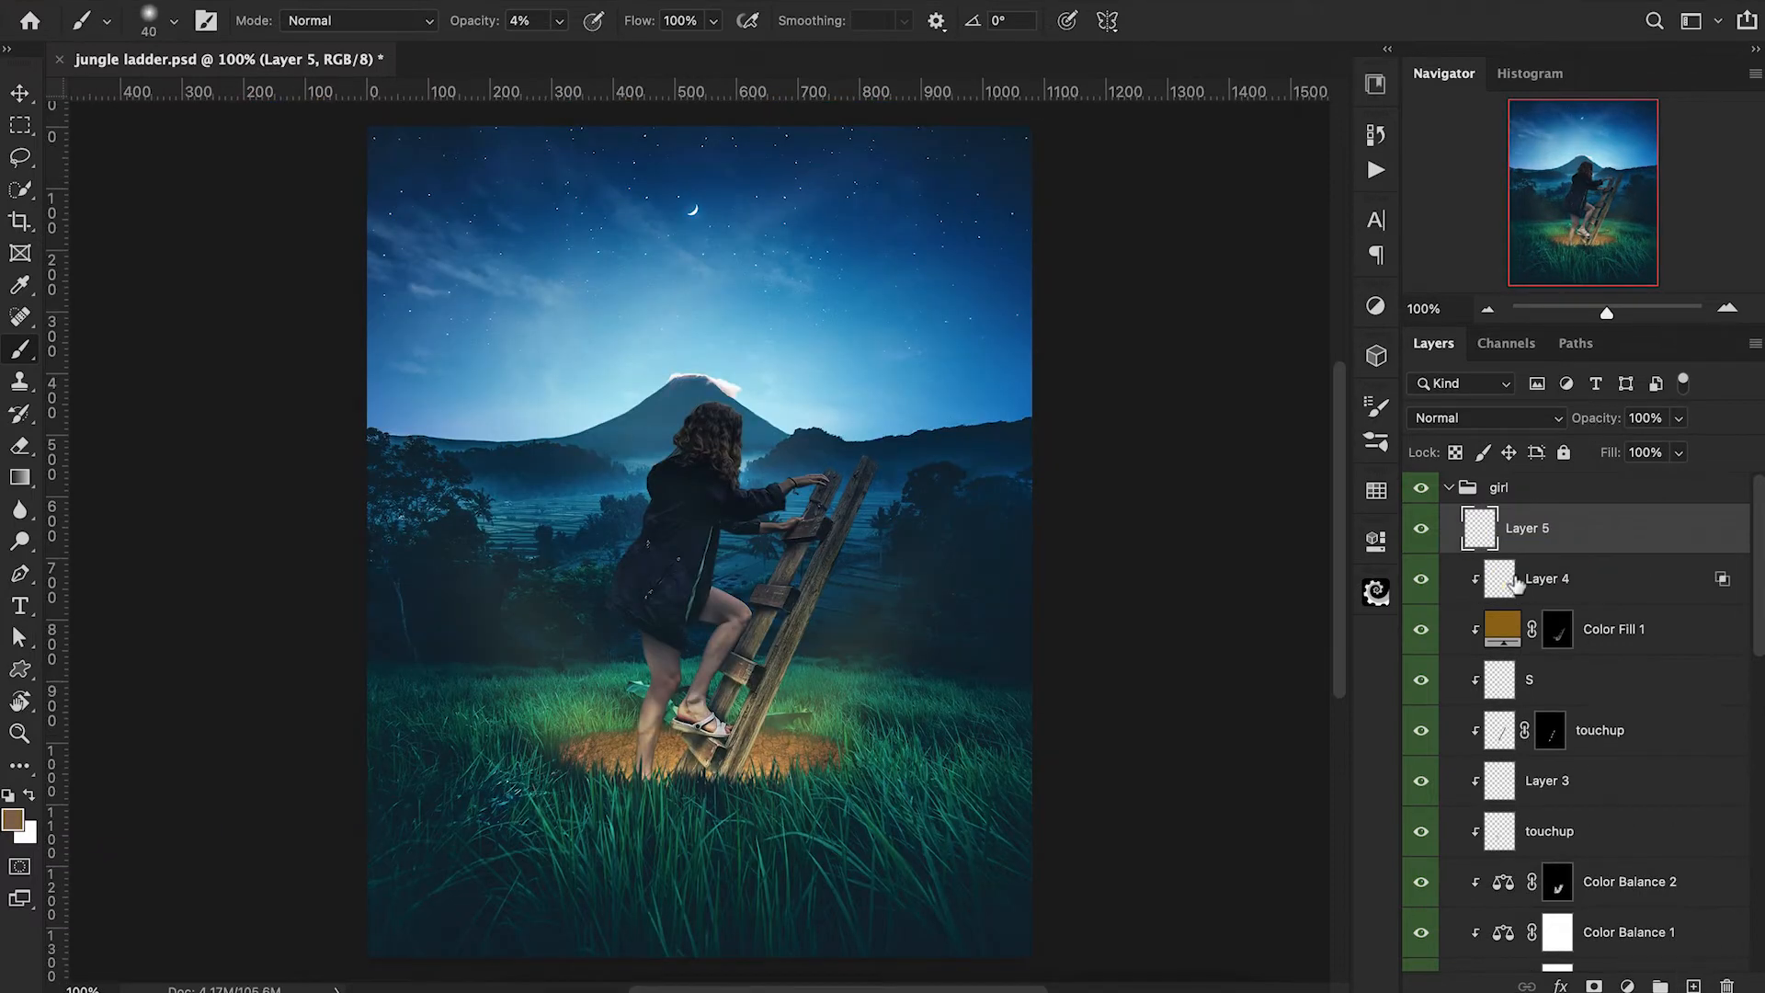
pyautogui.keyDown('alt'); pyautogui.click(1480, 549); pyautogui.keyUp('alt')
pyautogui.doubleClick(1527, 528)
pyautogui.write('H')
pyautogui.press('Return')
# Change the foreground colour from brown to a bright, light yellow-orange for painting highlights.
pyautogui.click(15, 818)
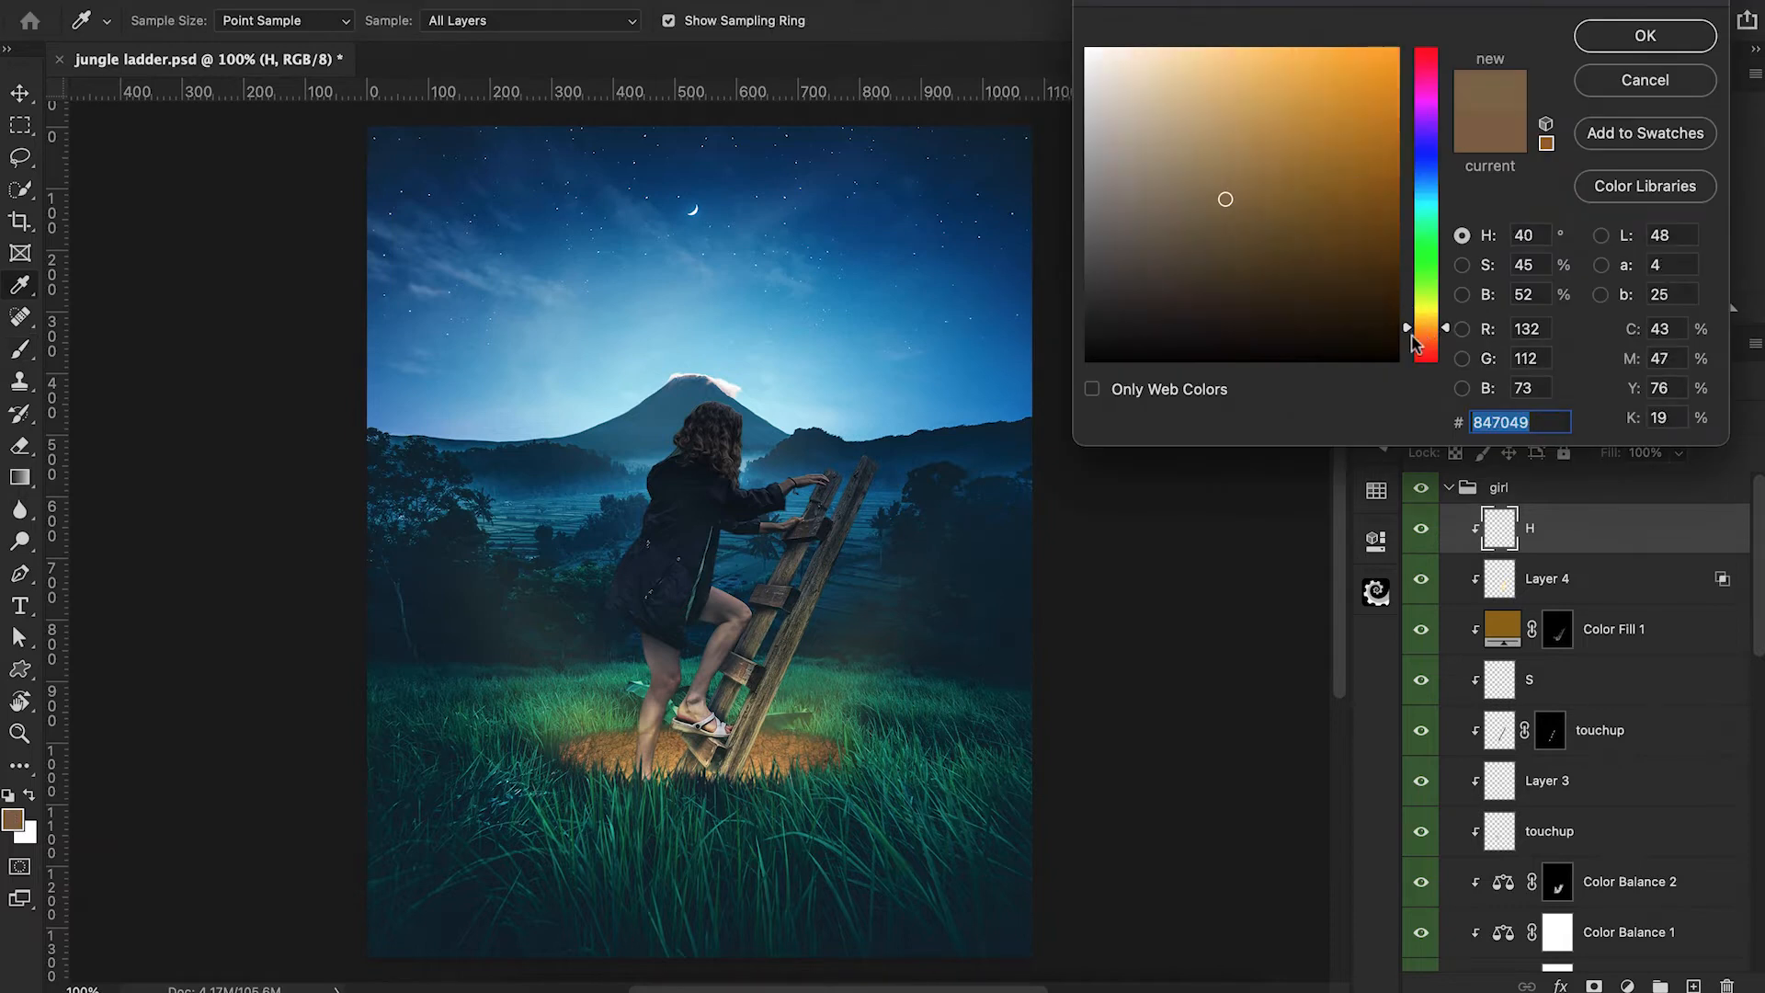
pyautogui.moveTo(1404, 327); pyautogui.dragTo(1404, 323)
pyautogui.moveTo(1288, 53); pyautogui.dragTo(1258, 48)
pyautogui.click(1618, 36)
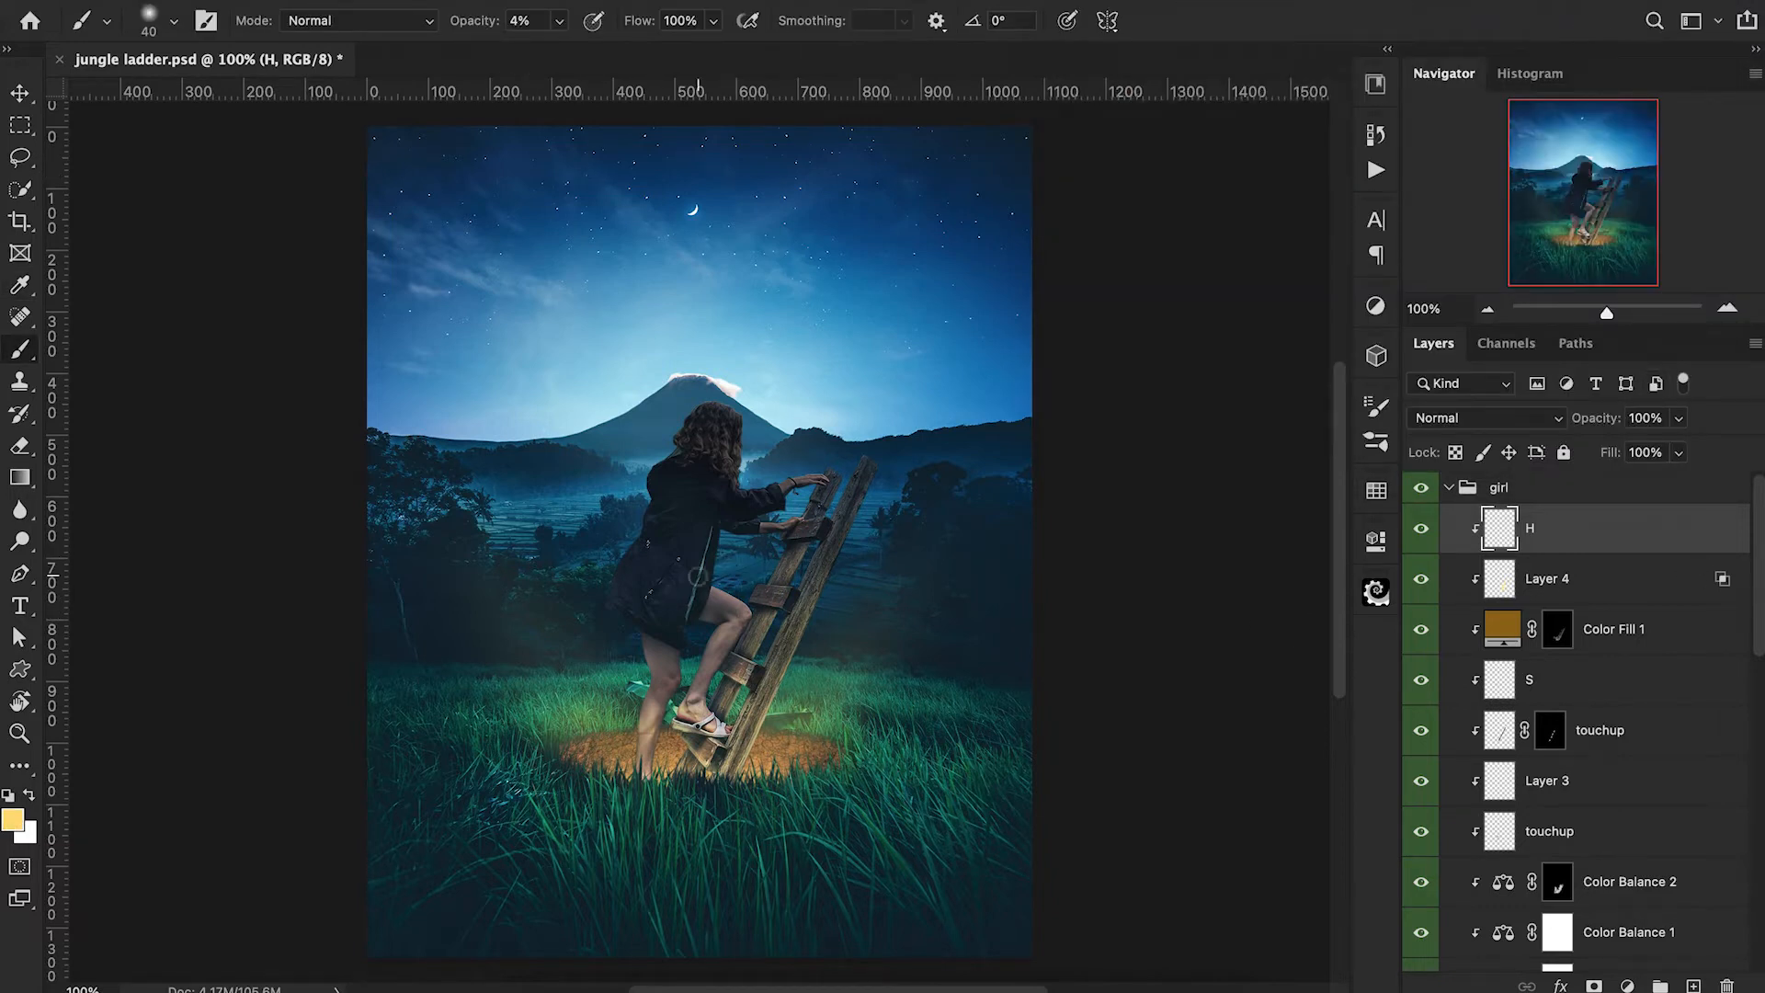
# Brush a faint warm glow onto the lower part of the girl's coat, starting at 4% brush opacity.
pyautogui.press(']')
pyautogui.press(']')
pyautogui.press('[')
pyautogui.press('[')
pyautogui.press('[')
pyautogui.press('[')
pyautogui.press('[')
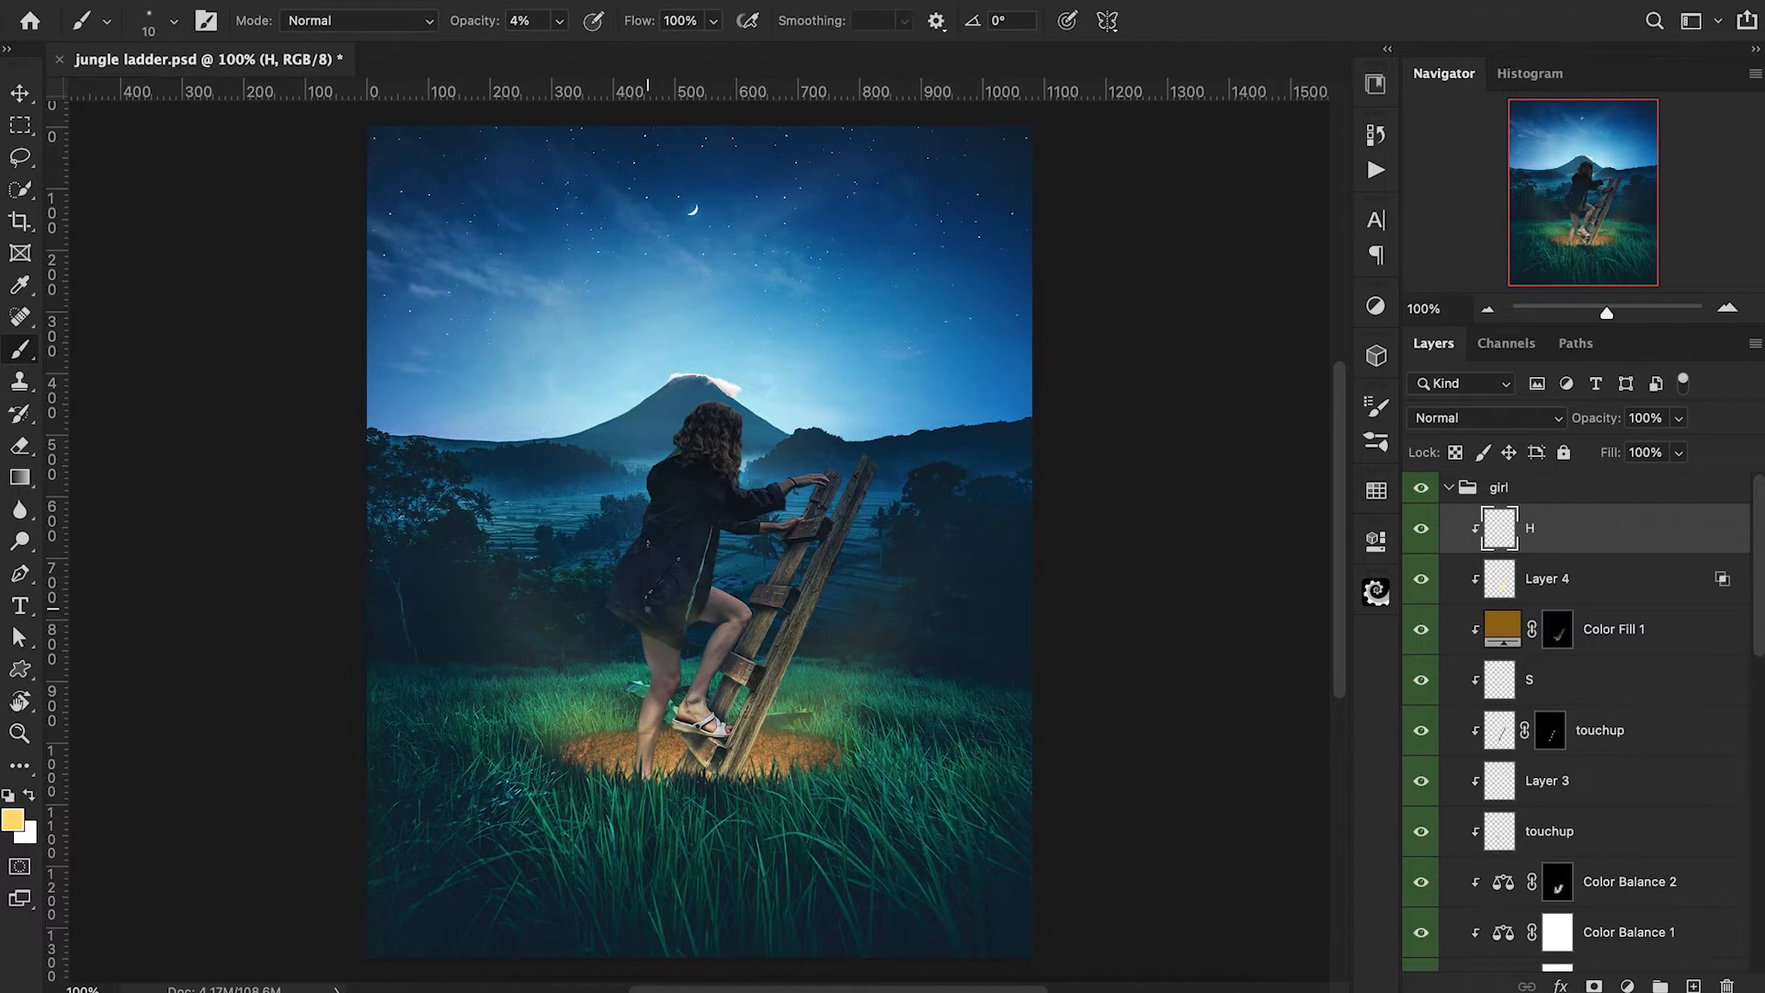
pyautogui.scroll(2, 662, 607)
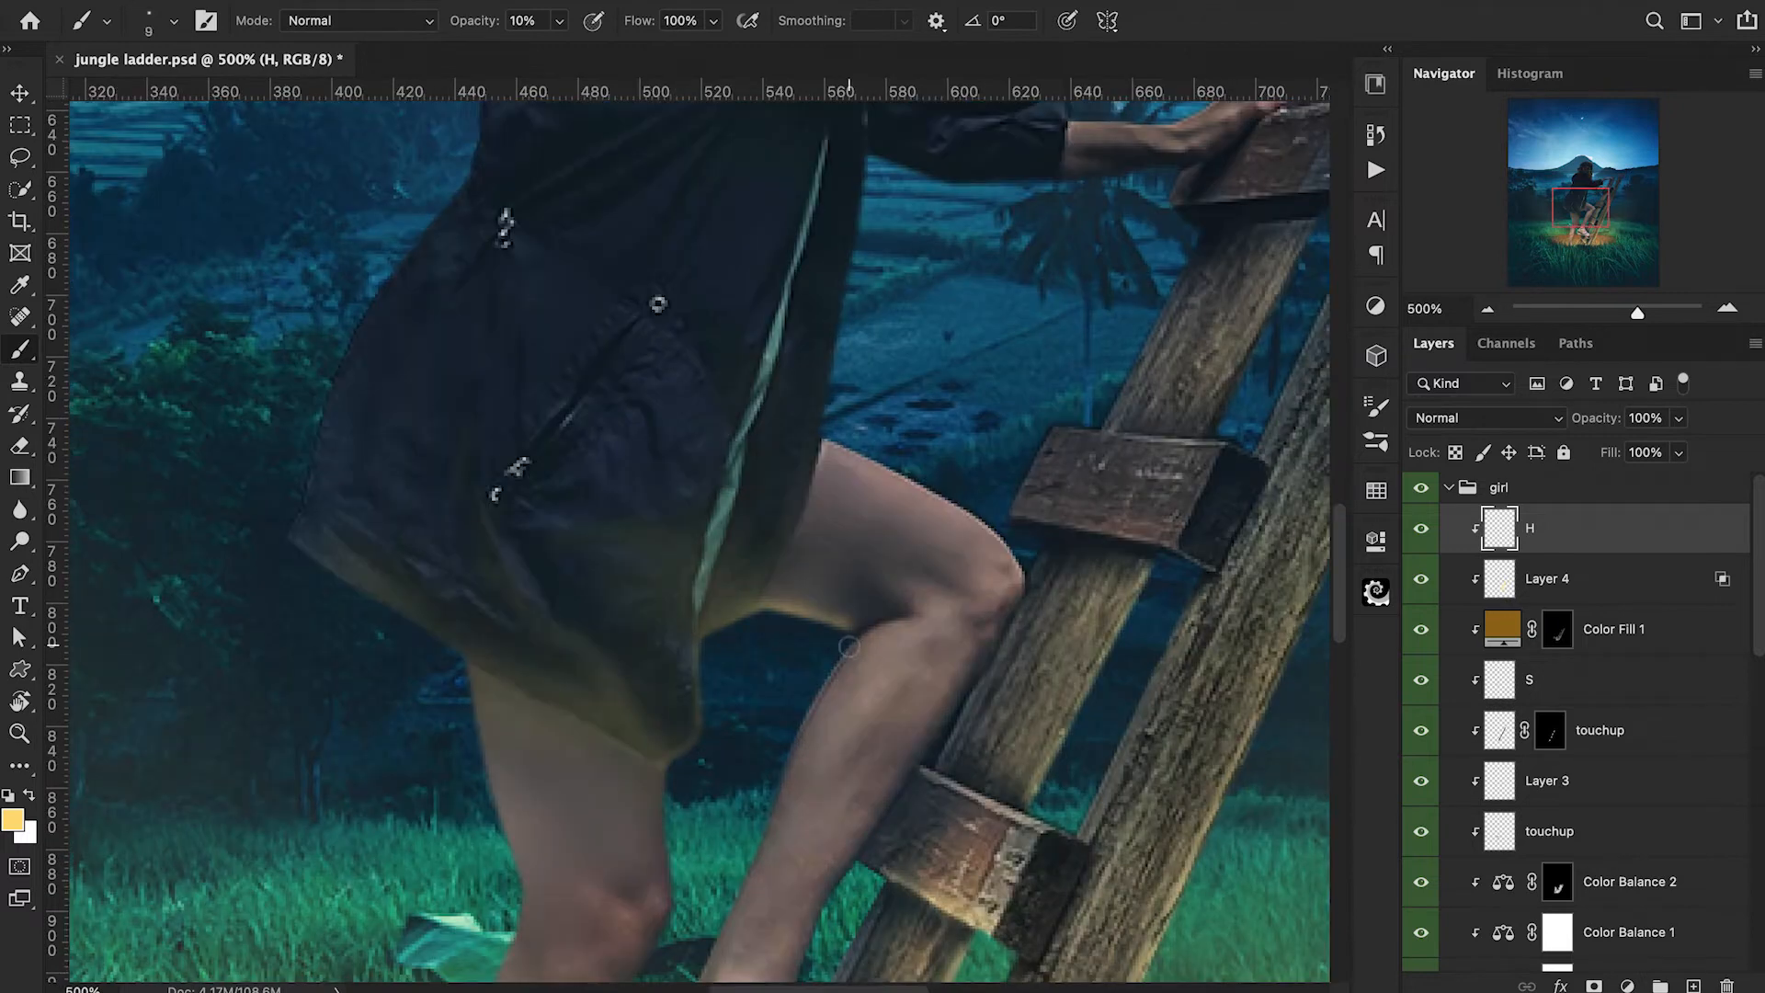
pyautogui.press(']')
pyautogui.press(']')
pyautogui.press(']')
pyautogui.press(']')
# Brush warm light down the outer edge of the standing leg's thigh at 10% opacity.
pyautogui.press('[')
pyautogui.press('[')
pyautogui.press('[')
pyautogui.press('[')
pyautogui.press('[')
pyautogui.scroll(-3, 445, 697)
pyautogui.moveTo(467, 543); pyautogui.dragTo(503, 664)
pyautogui.scroll(-5, 469, 633)
pyautogui.hscroll(-3, 469, 633)
pyautogui.press(']')
pyautogui.press(']')
pyautogui.press(']')
pyautogui.press(']')
pyautogui.press(']')
pyautogui.press(']')
pyautogui.press(']')
pyautogui.press(']')
pyautogui.moveTo(590, 397)
pyautogui.mouseDown()
pyautogui.moveTo(615, 452)
pyautogui.moveTo(599, 458)
pyautogui.mouseUp()
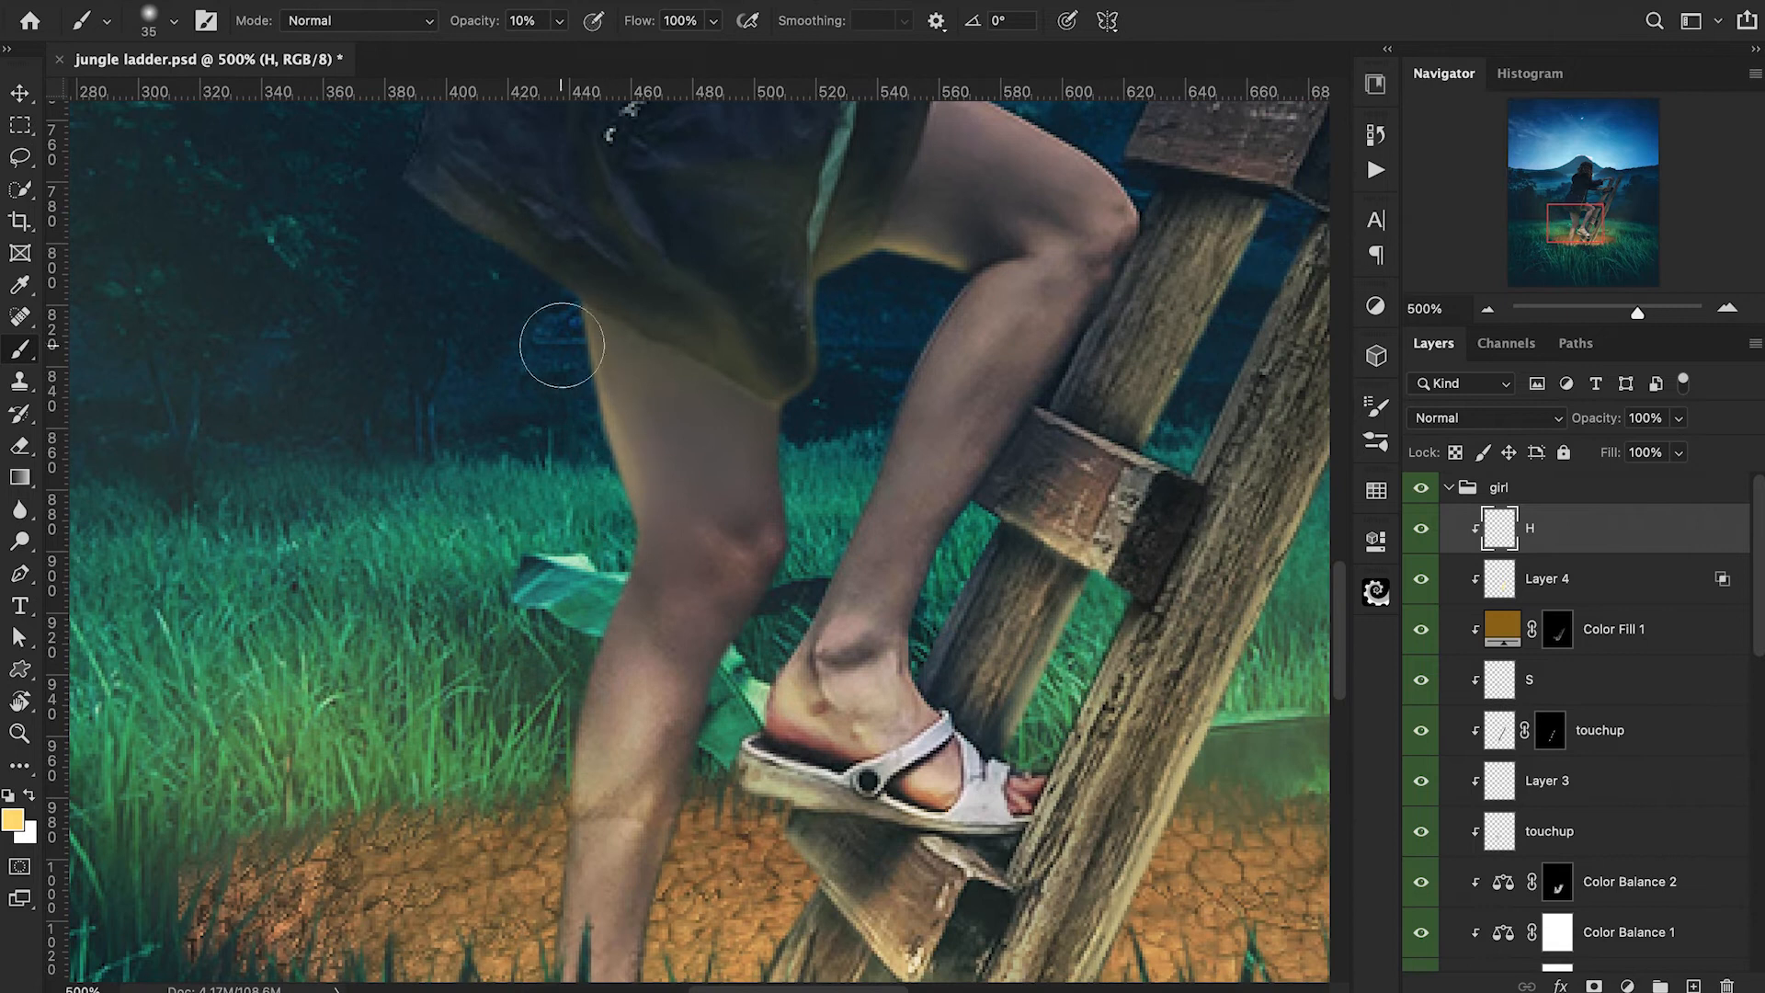
# Brush warm light on the standing leg's knee and down its calf with a brush up to 25 px at 10% opacity.
pyautogui.scroll(-2, 562, 345)
pyautogui.hscroll(-1, 562, 345)
pyautogui.press('[')
pyautogui.press('[')
pyautogui.press('[')
pyautogui.press('[')
pyautogui.press('[')
pyautogui.press('[')
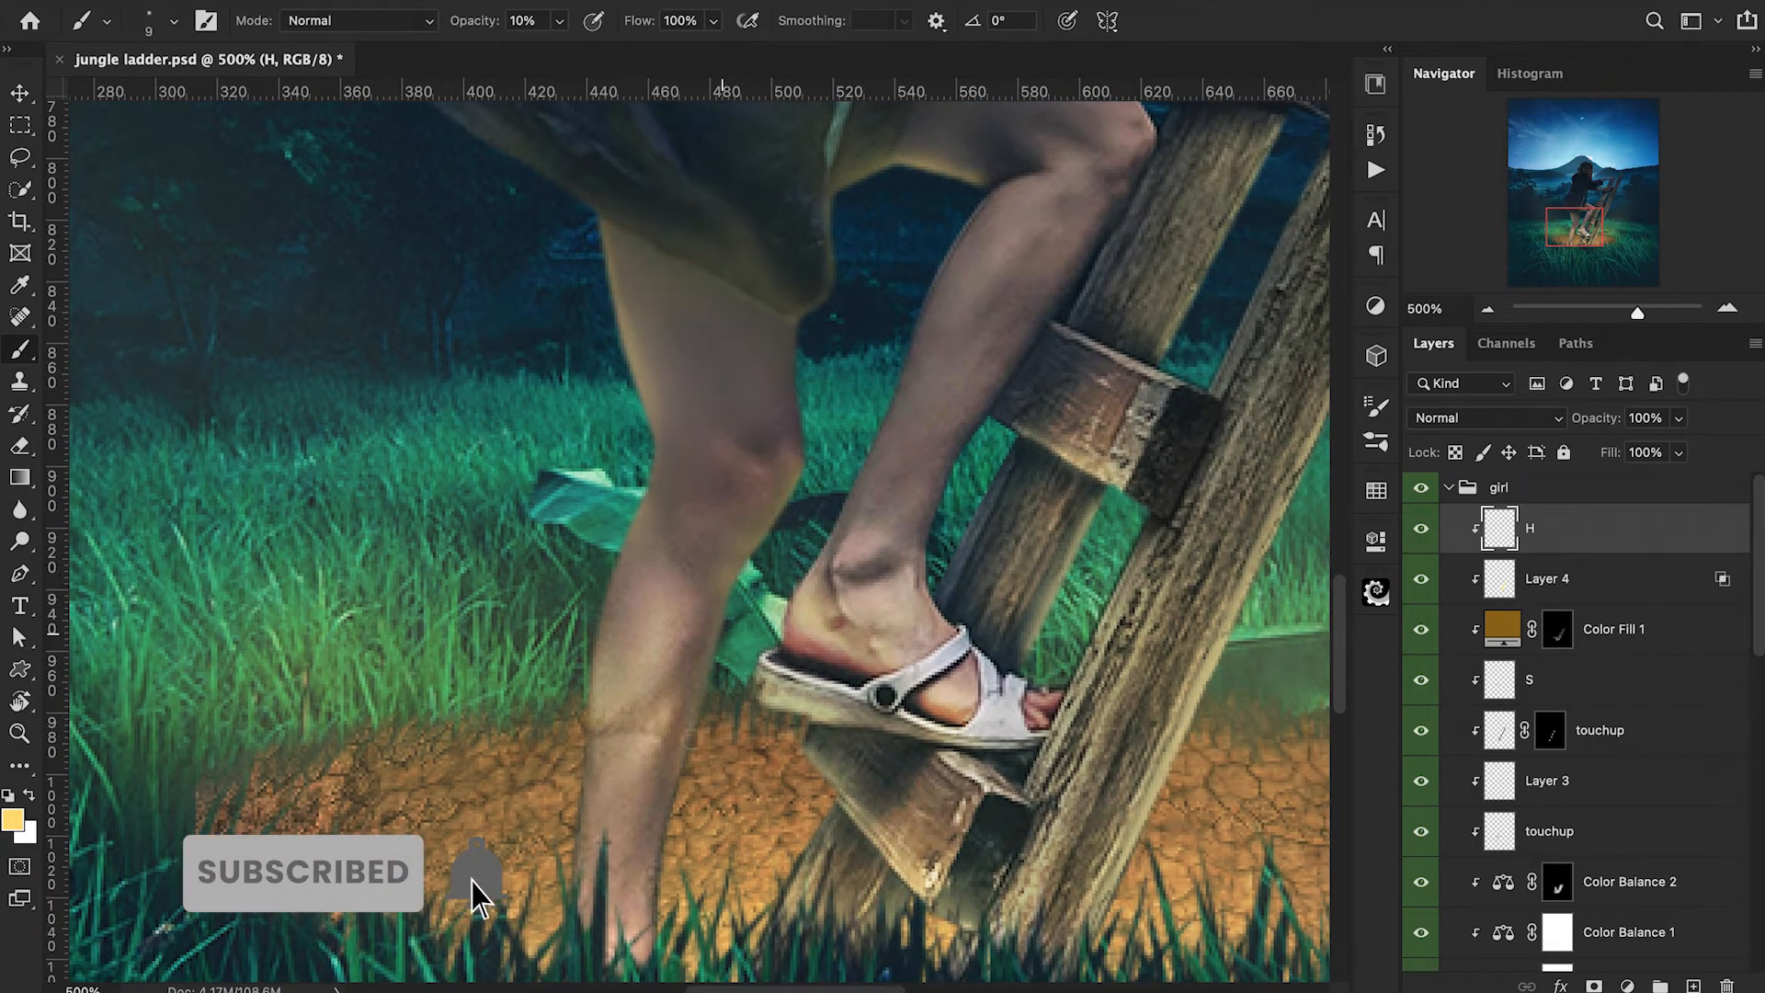
pyautogui.press(']')
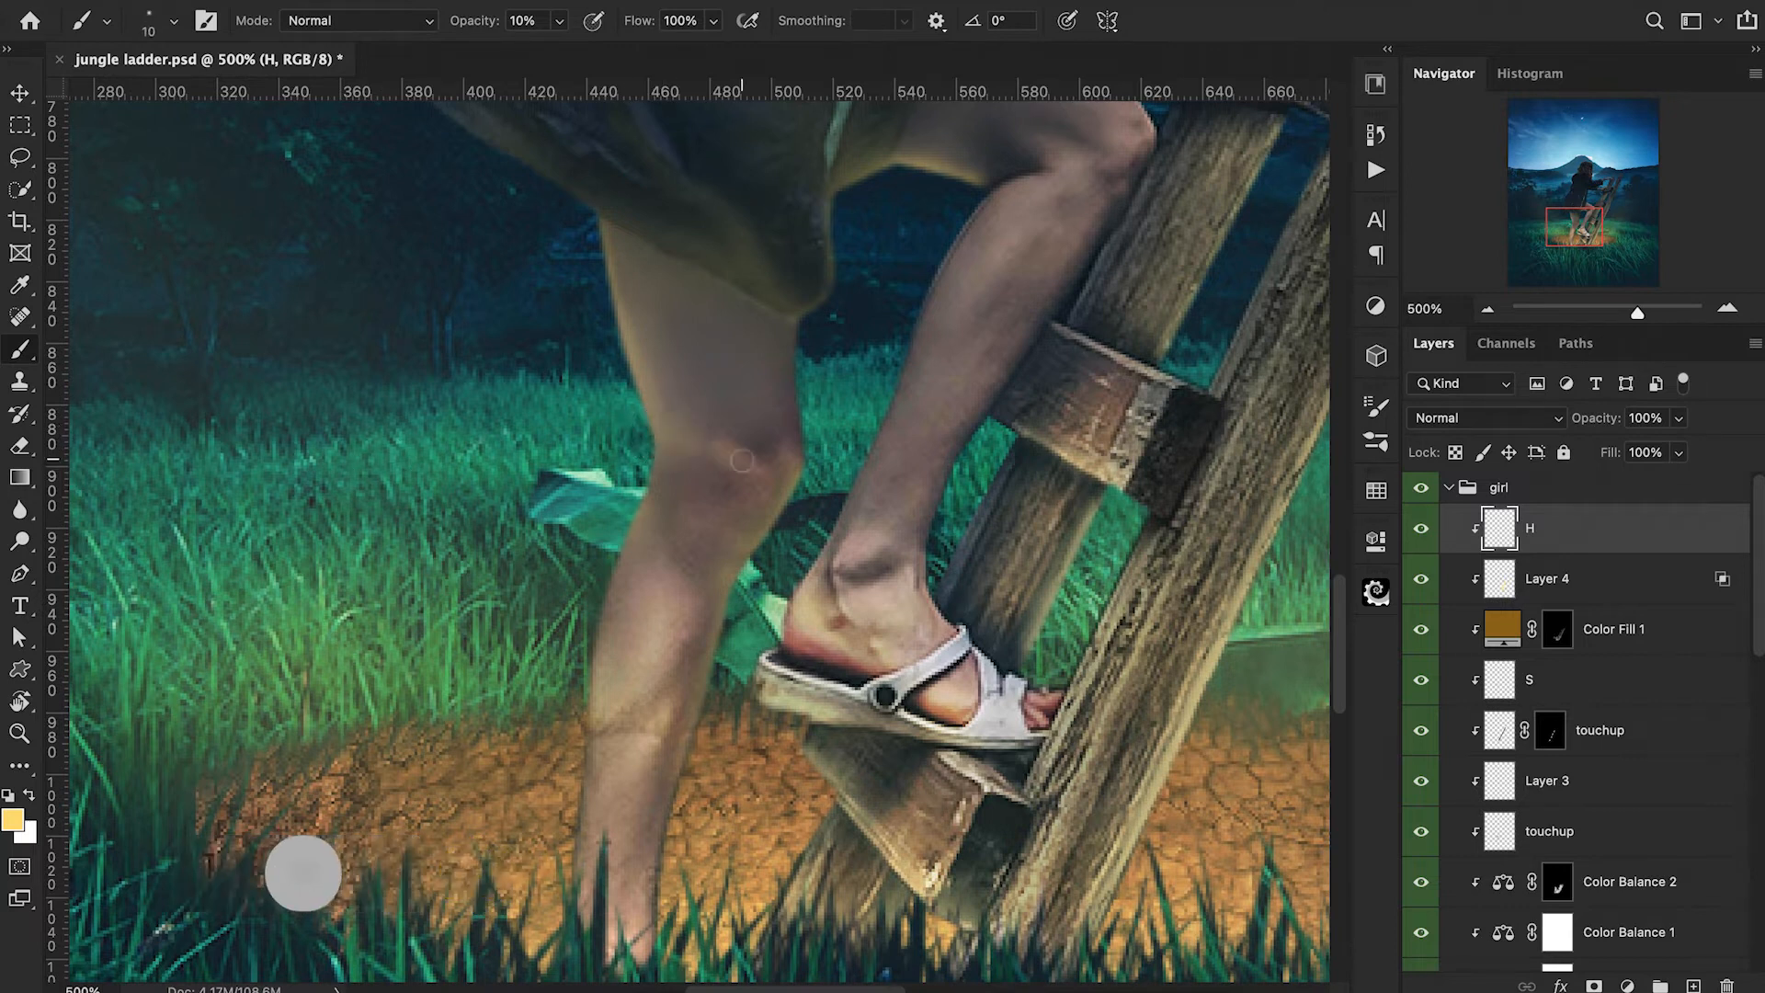
pyautogui.press(']')
pyautogui.press(']')
pyautogui.press(']')
pyautogui.moveTo(564, 552)
pyautogui.mouseDown()
pyautogui.moveTo(616, 588)
pyautogui.moveTo(589, 699)
pyautogui.moveTo(583, 597)
pyautogui.mouseUp()
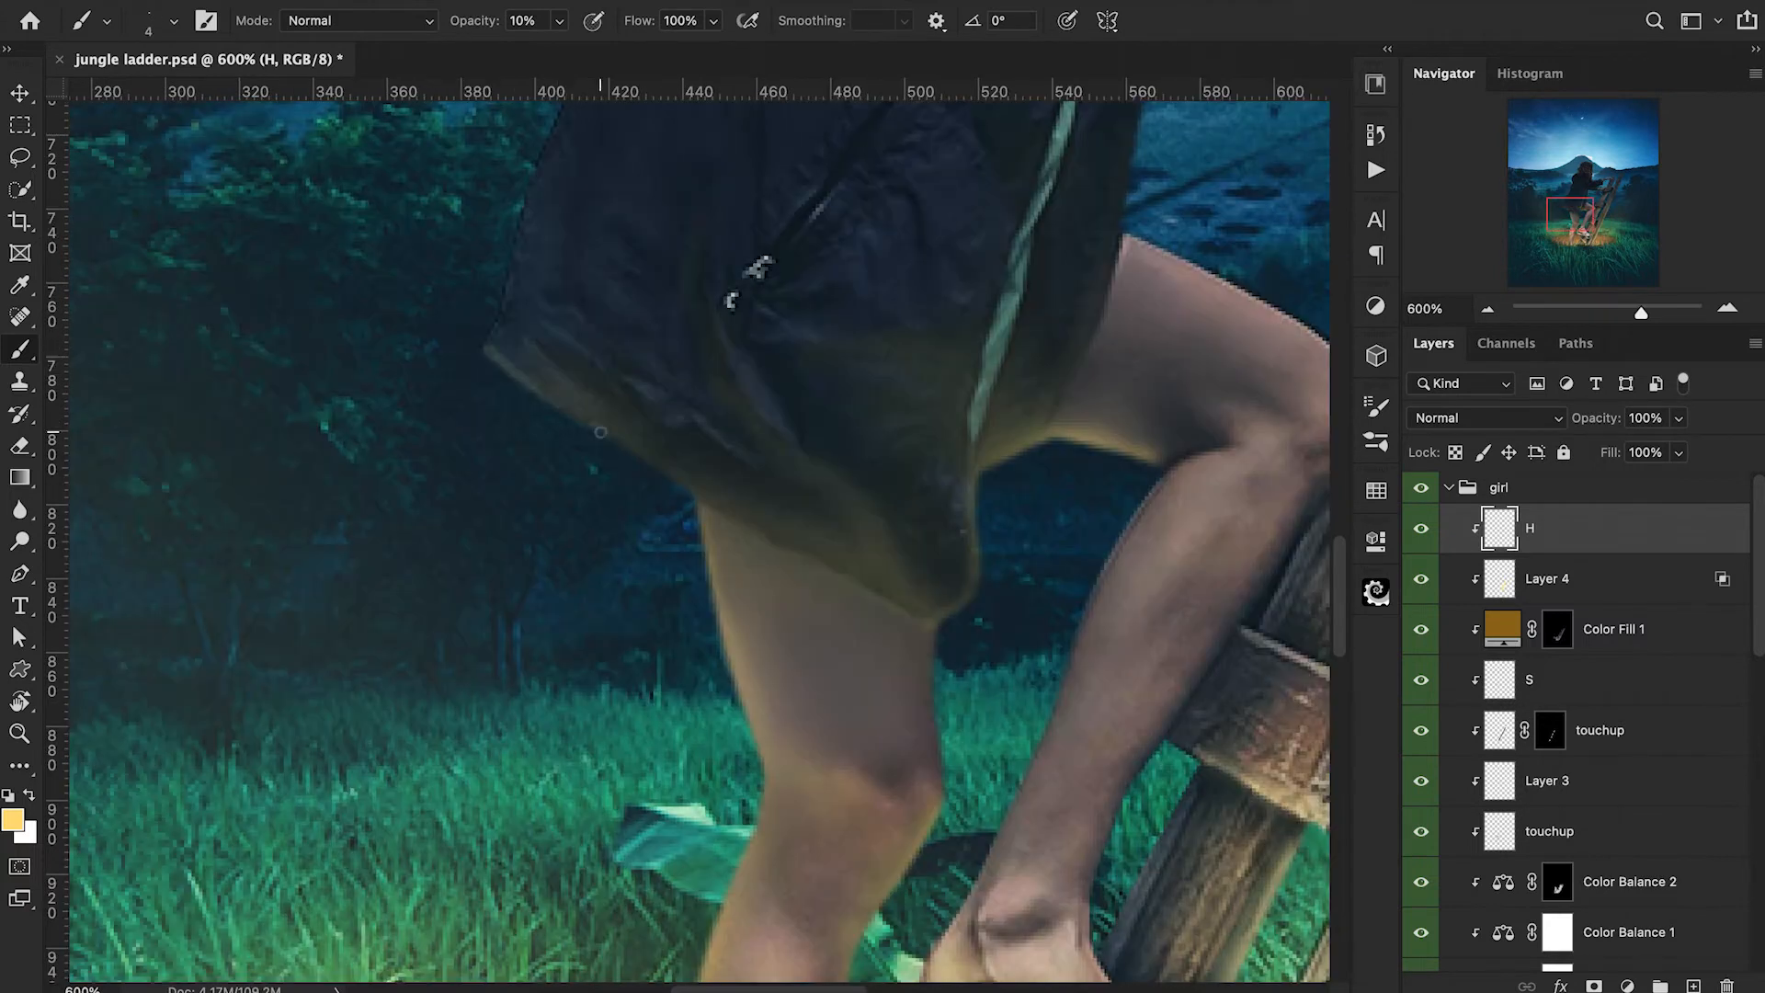
# Paint a thin warm highlight along the coat's hem with a 5 px brush at 10% opacity.
pyautogui.press('[')
pyautogui.press('[')
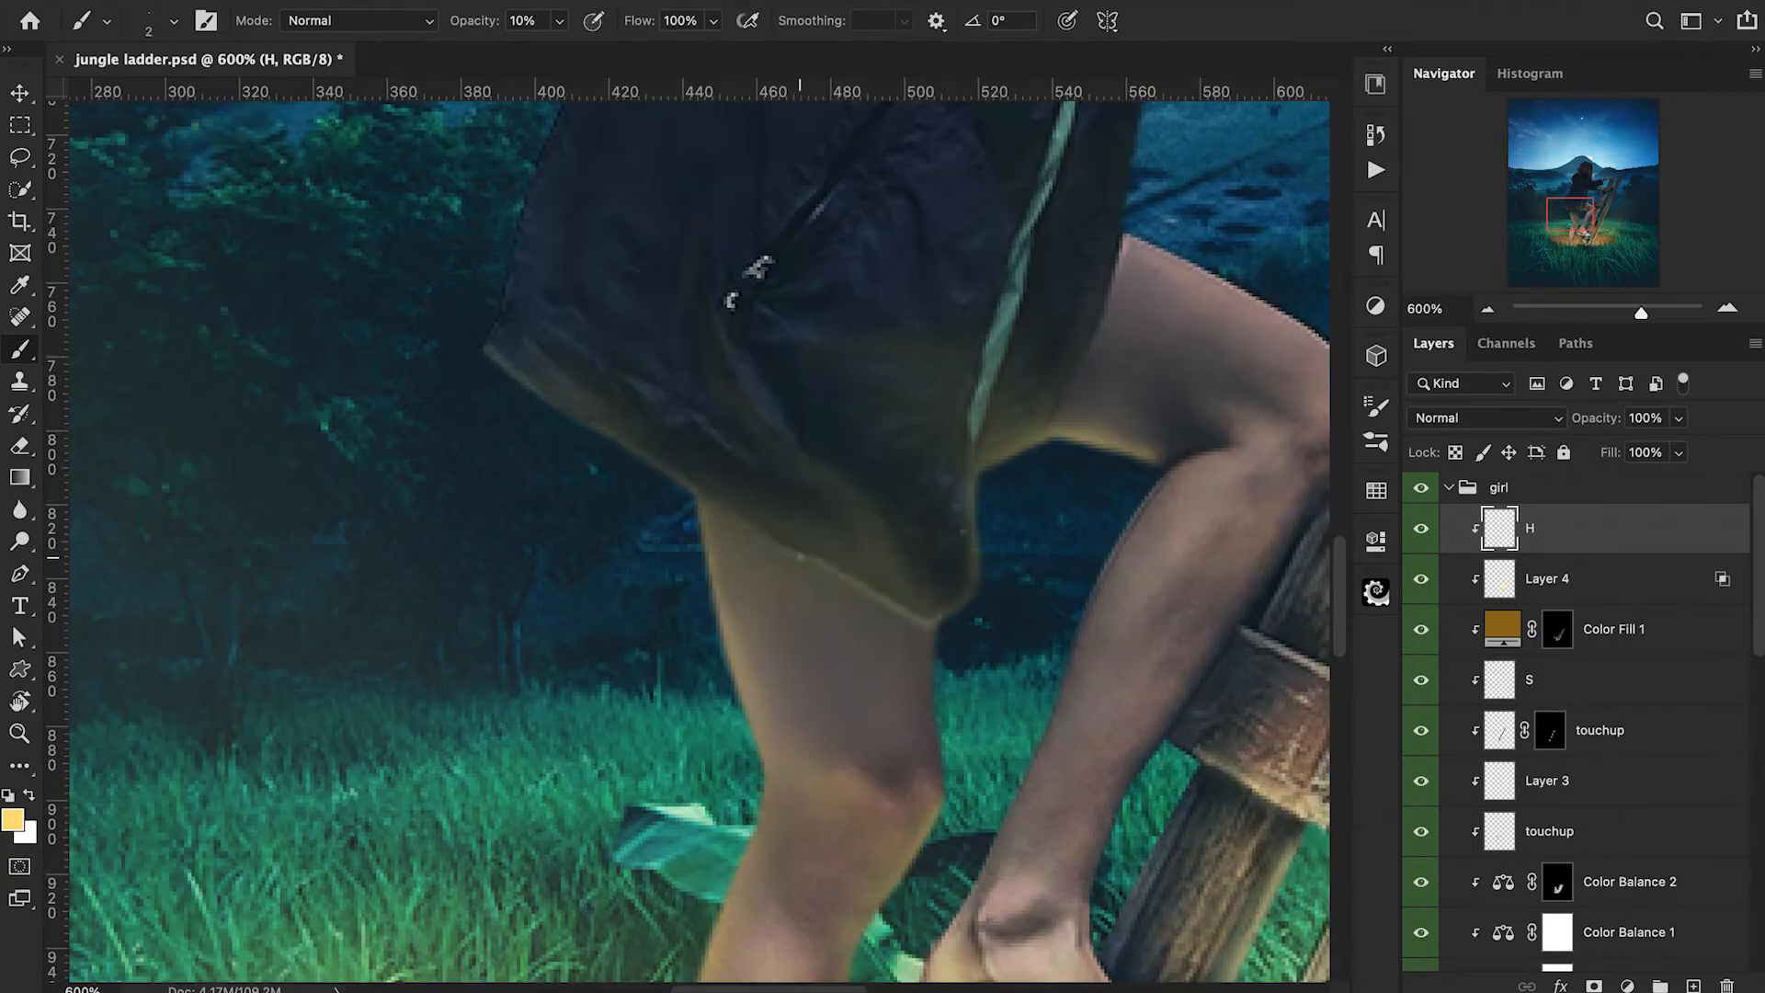
pyautogui.press(']')
pyautogui.press(']')
pyautogui.hotkey('ctrl', '-')
pyautogui.moveTo(874, 554)
pyautogui.mouseDown()
pyautogui.moveTo(721, 464)
pyautogui.moveTo(876, 552)
pyautogui.moveTo(840, 532)
pyautogui.mouseUp()
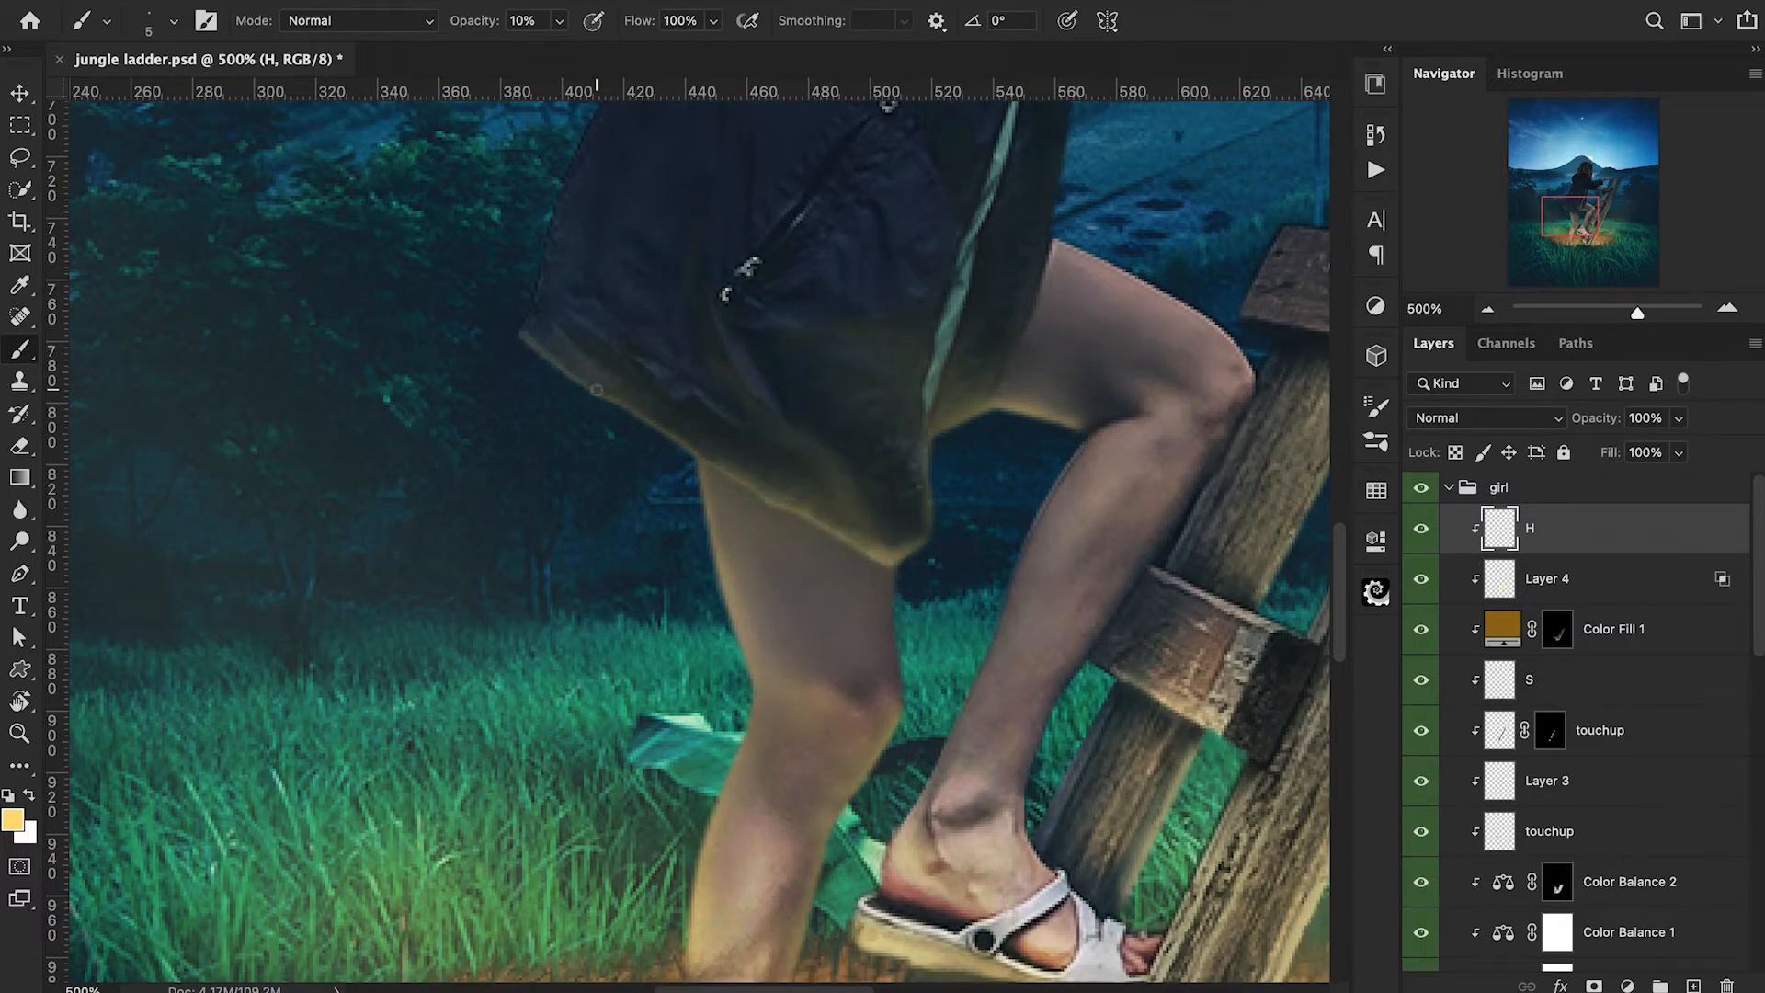
# Blend a soft warm tint over the standing leg with a 35 px brush at 7% opacity.
pyautogui.press(']')
pyautogui.press(']')
pyautogui.press(']')
pyautogui.press(']')
pyautogui.press(']')
pyautogui.press(']')
pyautogui.press(']')
pyautogui.press(']')
pyautogui.press(']')
pyautogui.press(']')
pyautogui.moveTo(477, 22); pyautogui.dragTo(473, 23)
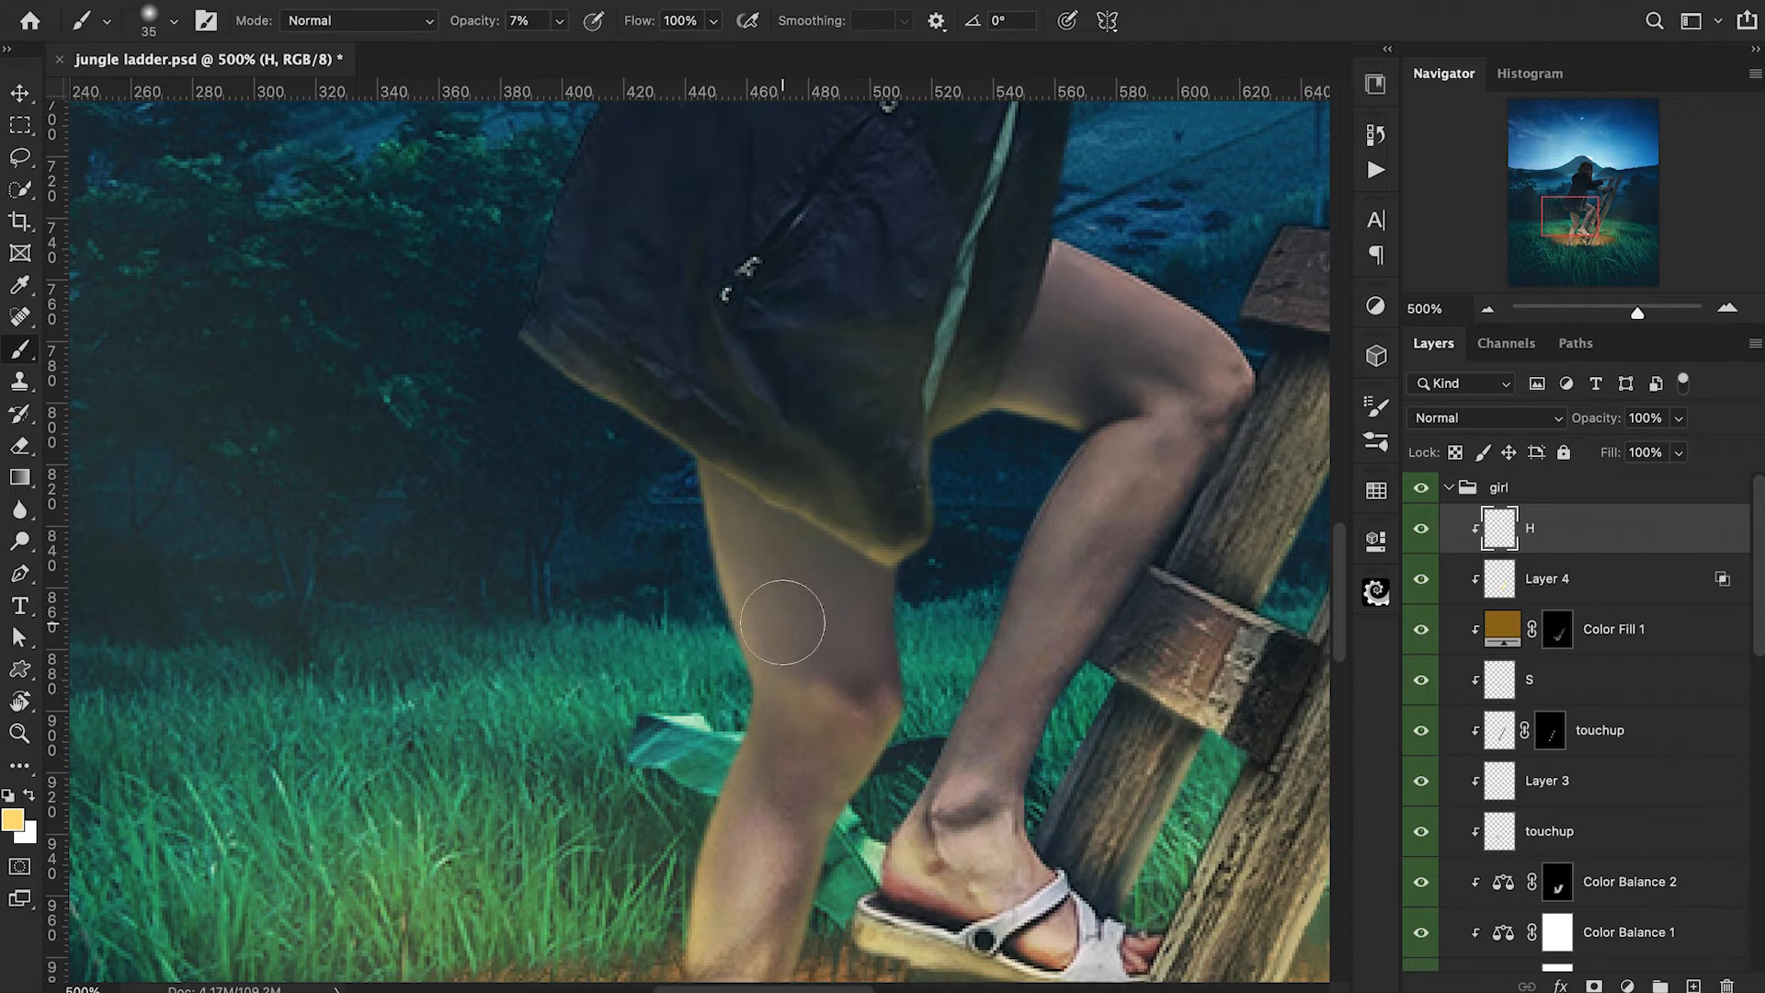
pyautogui.scroll(-5, 800, 560)
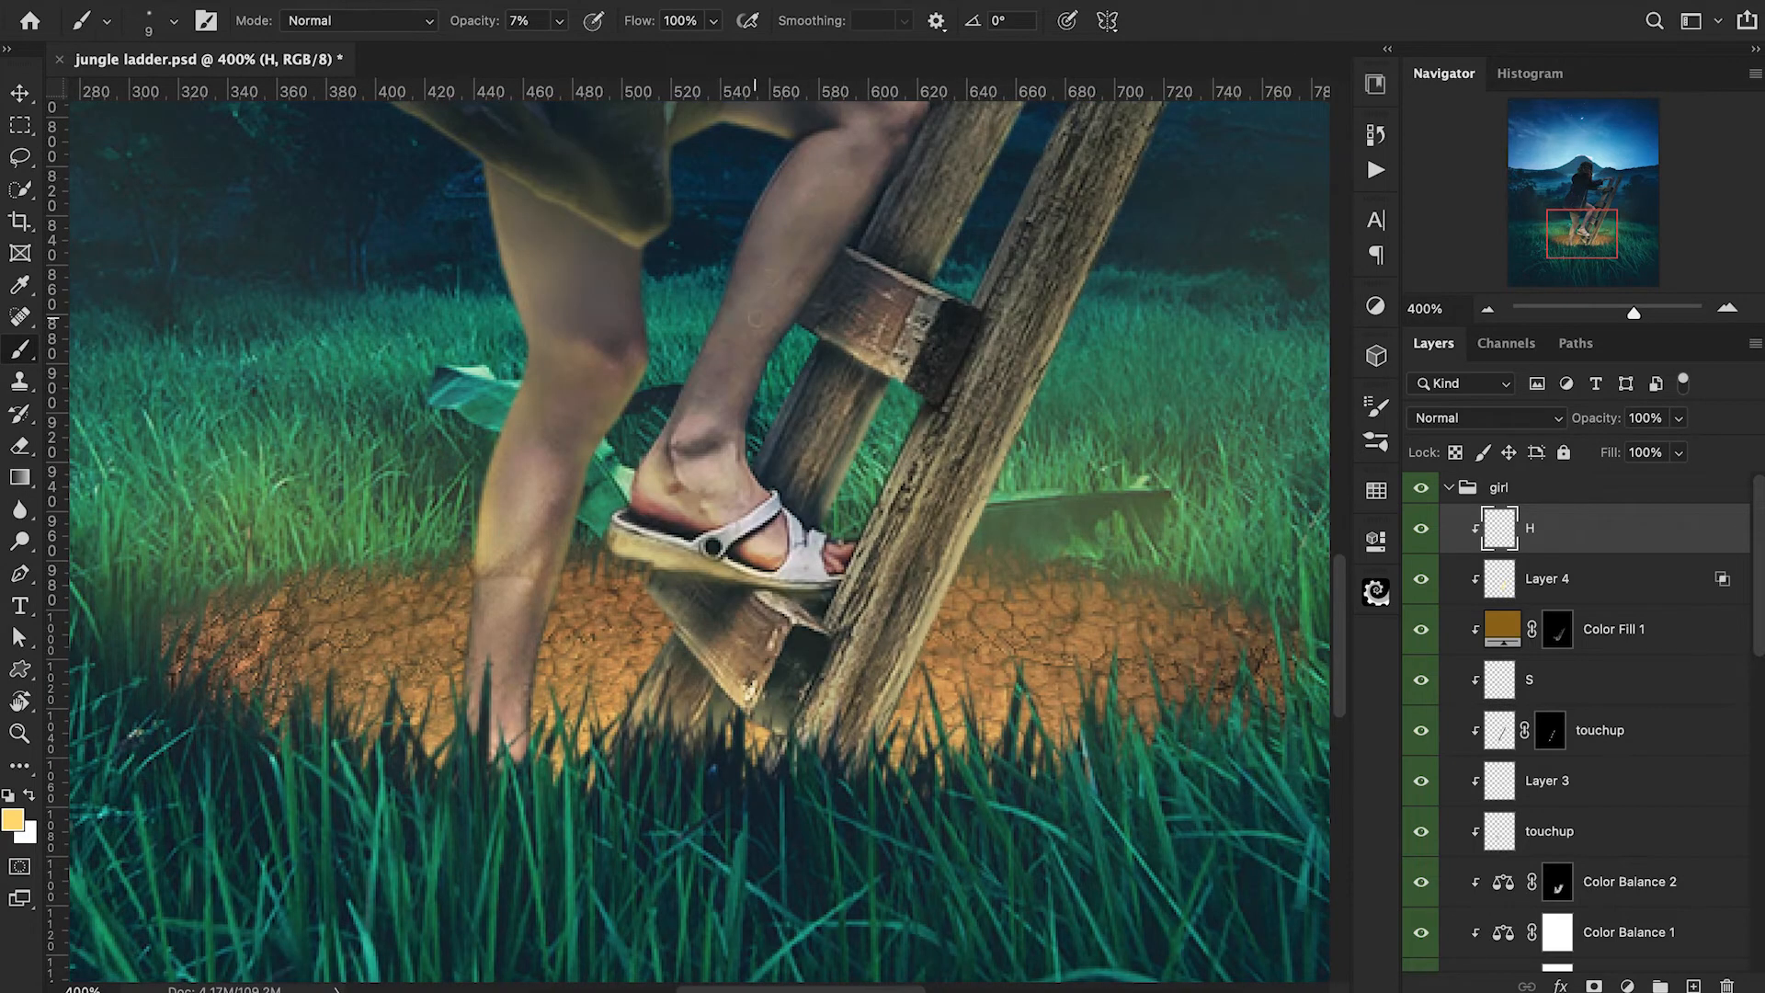
pyautogui.press(']')
pyautogui.press(']')
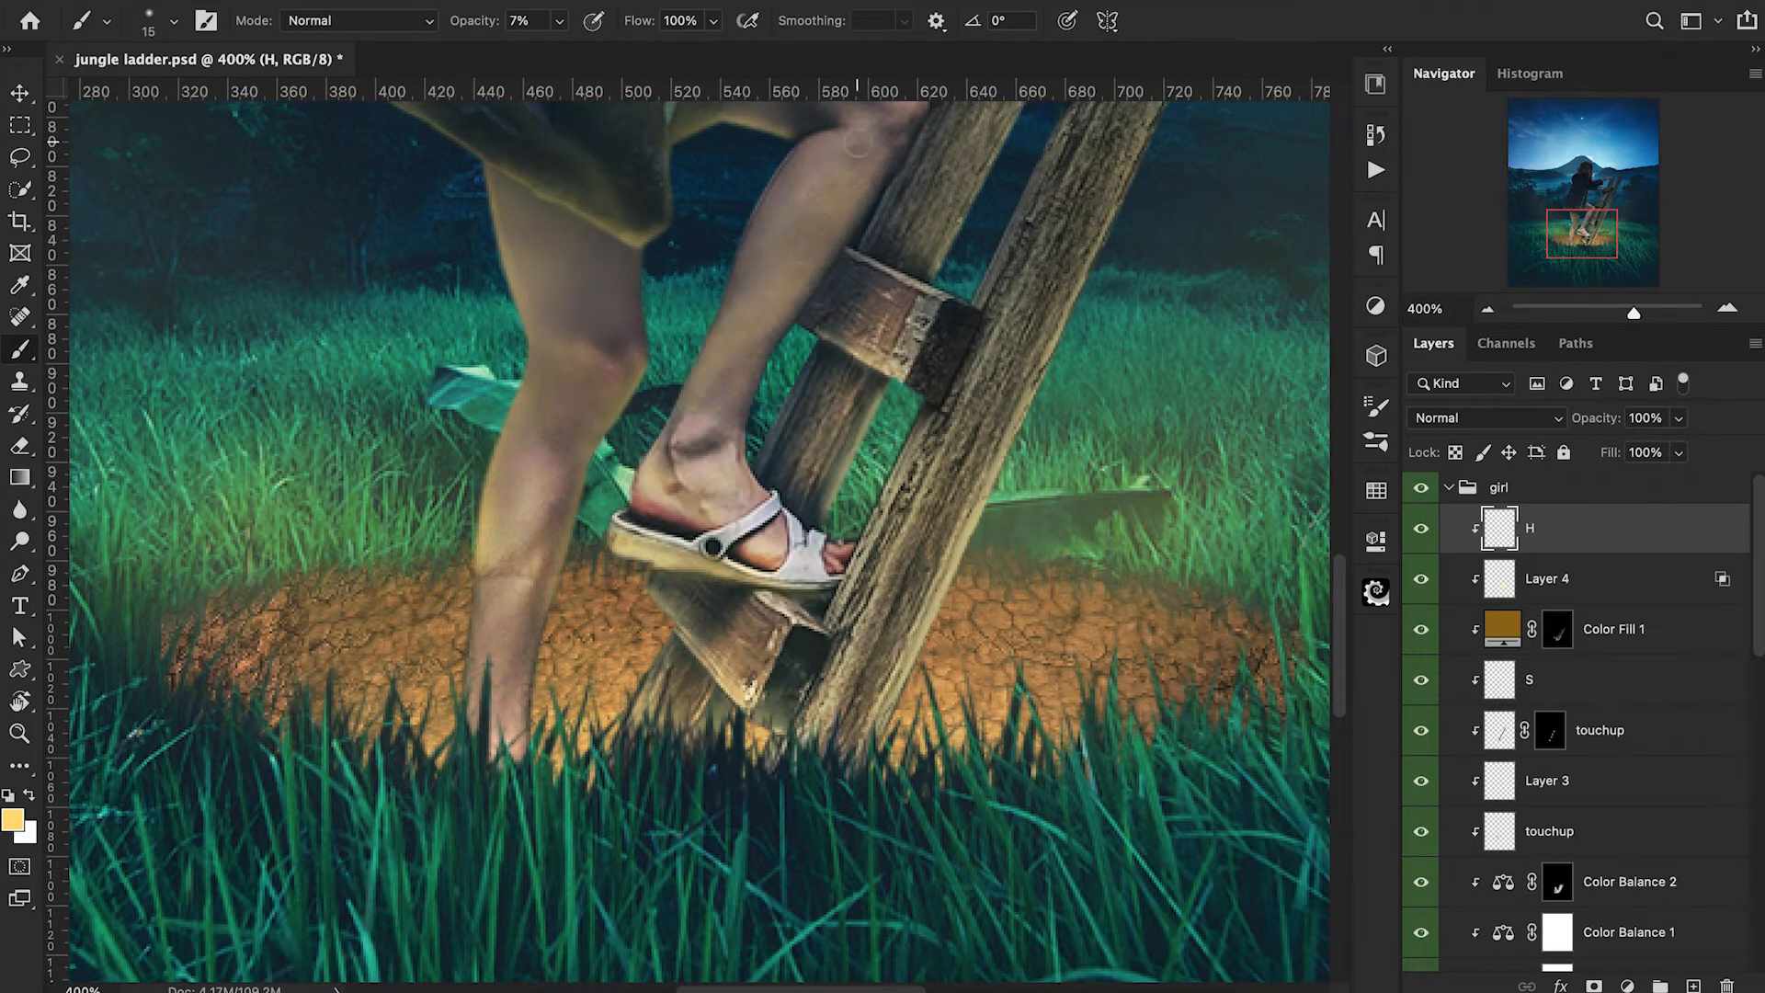
# Brush warm light along the raised leg's knee and shin at 7% opacity, enlarging the brush to 25 px.
pyautogui.scroll(2, 823, 200)
pyautogui.hscroll(1, 823, 199)
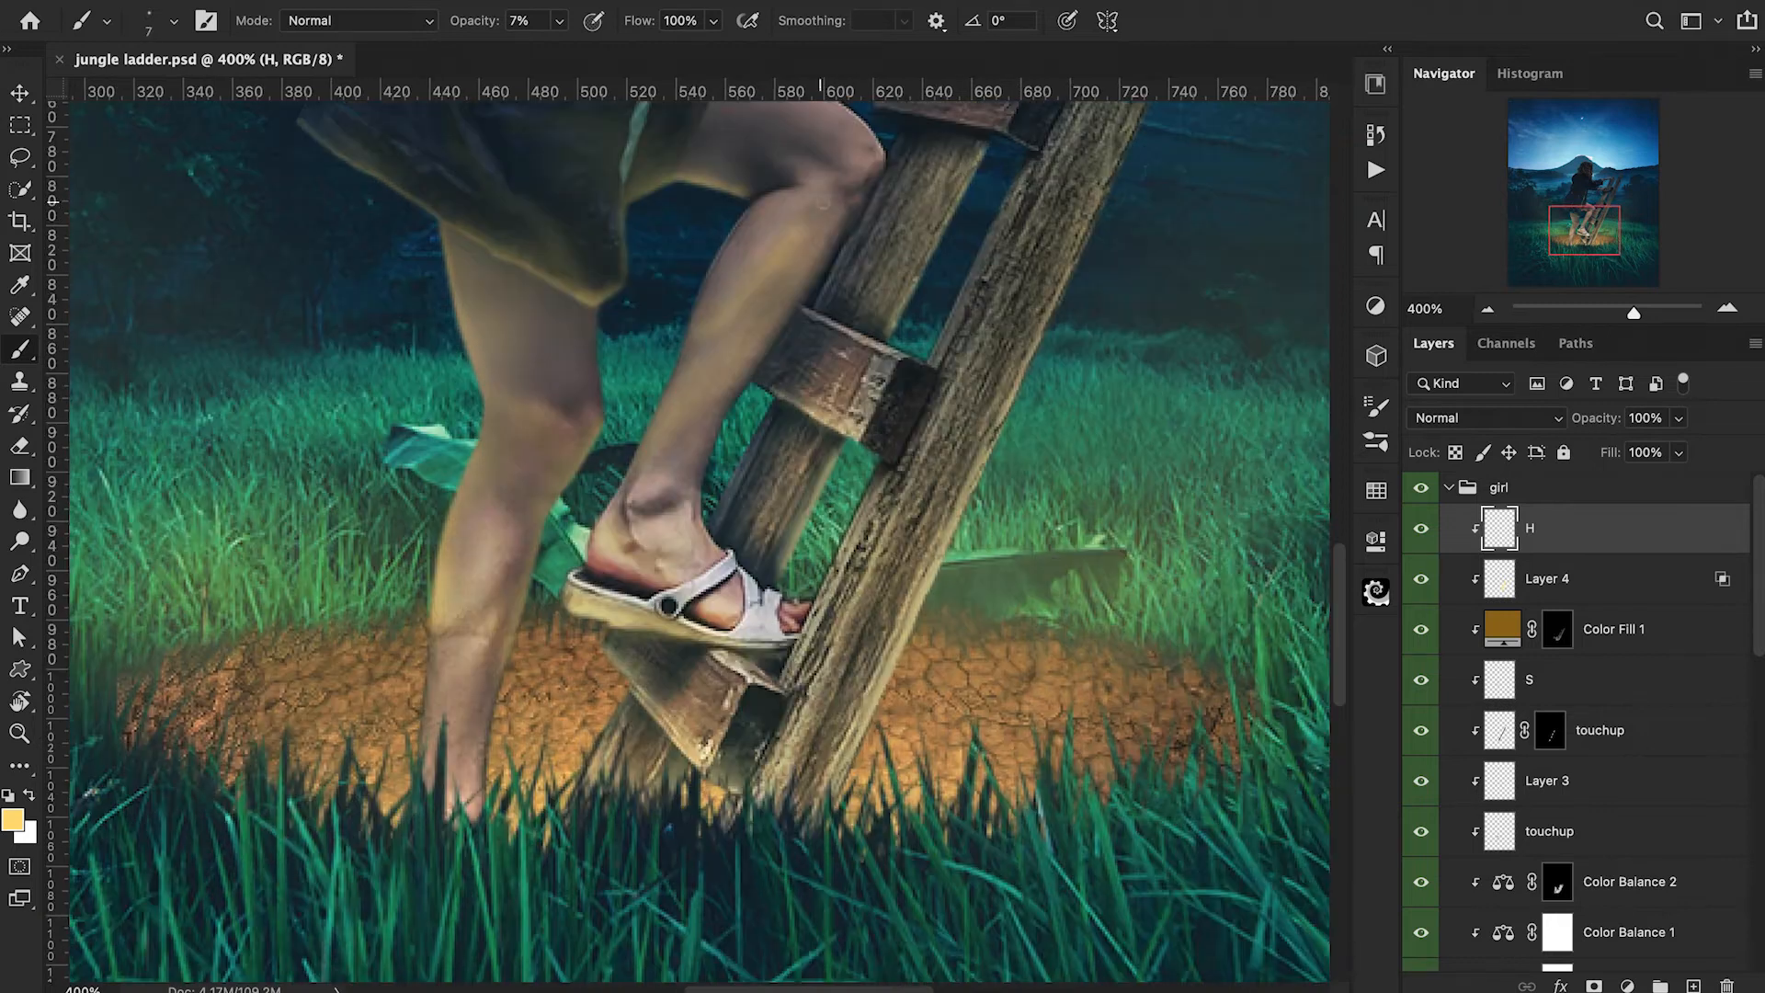
pyautogui.press(']')
pyautogui.press(']')
pyautogui.scroll(3, 851, 202)
pyautogui.press(']')
pyautogui.press(']')
pyautogui.press(']')
pyautogui.press(']')
pyautogui.press(']')
pyautogui.press(']')
pyautogui.press(']')
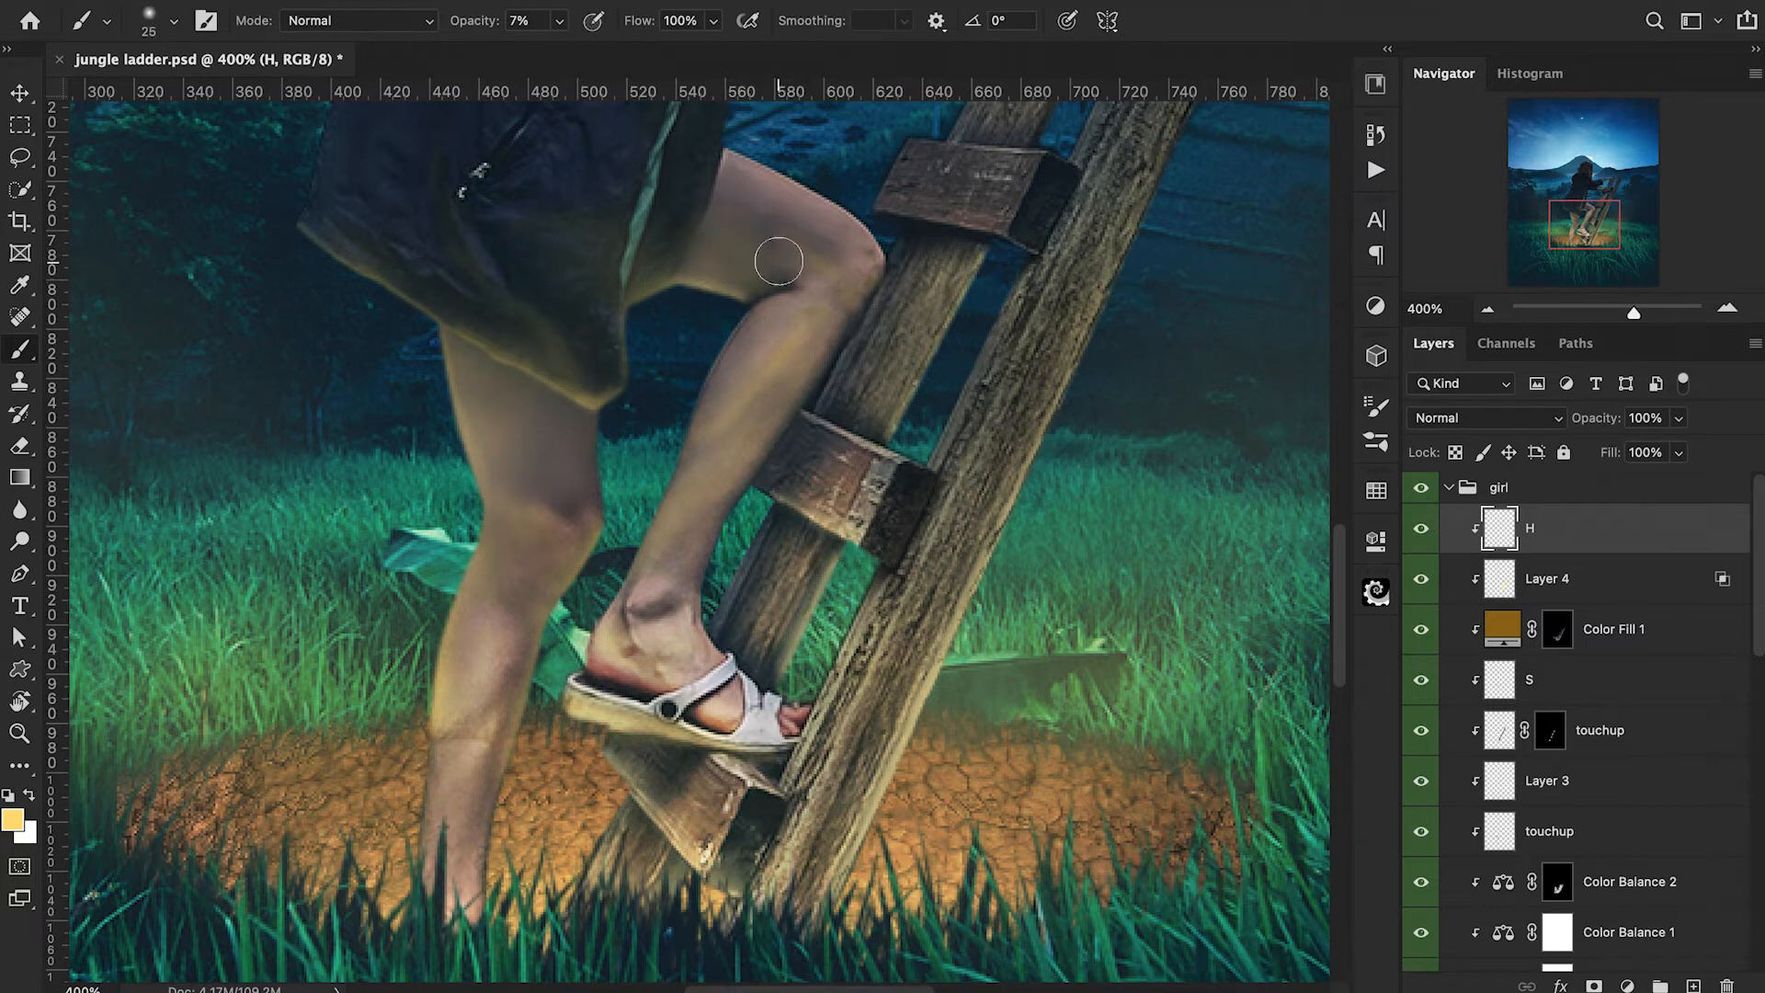
# Soften the excess highlight on the raised leg with the Eraser at 10% opacity.
pyautogui.press('e')
pyautogui.hotkey('ctrl', '+')
pyautogui.click(174, 20)
pyautogui.doubleClick(187, 334)
pyautogui.press('1')
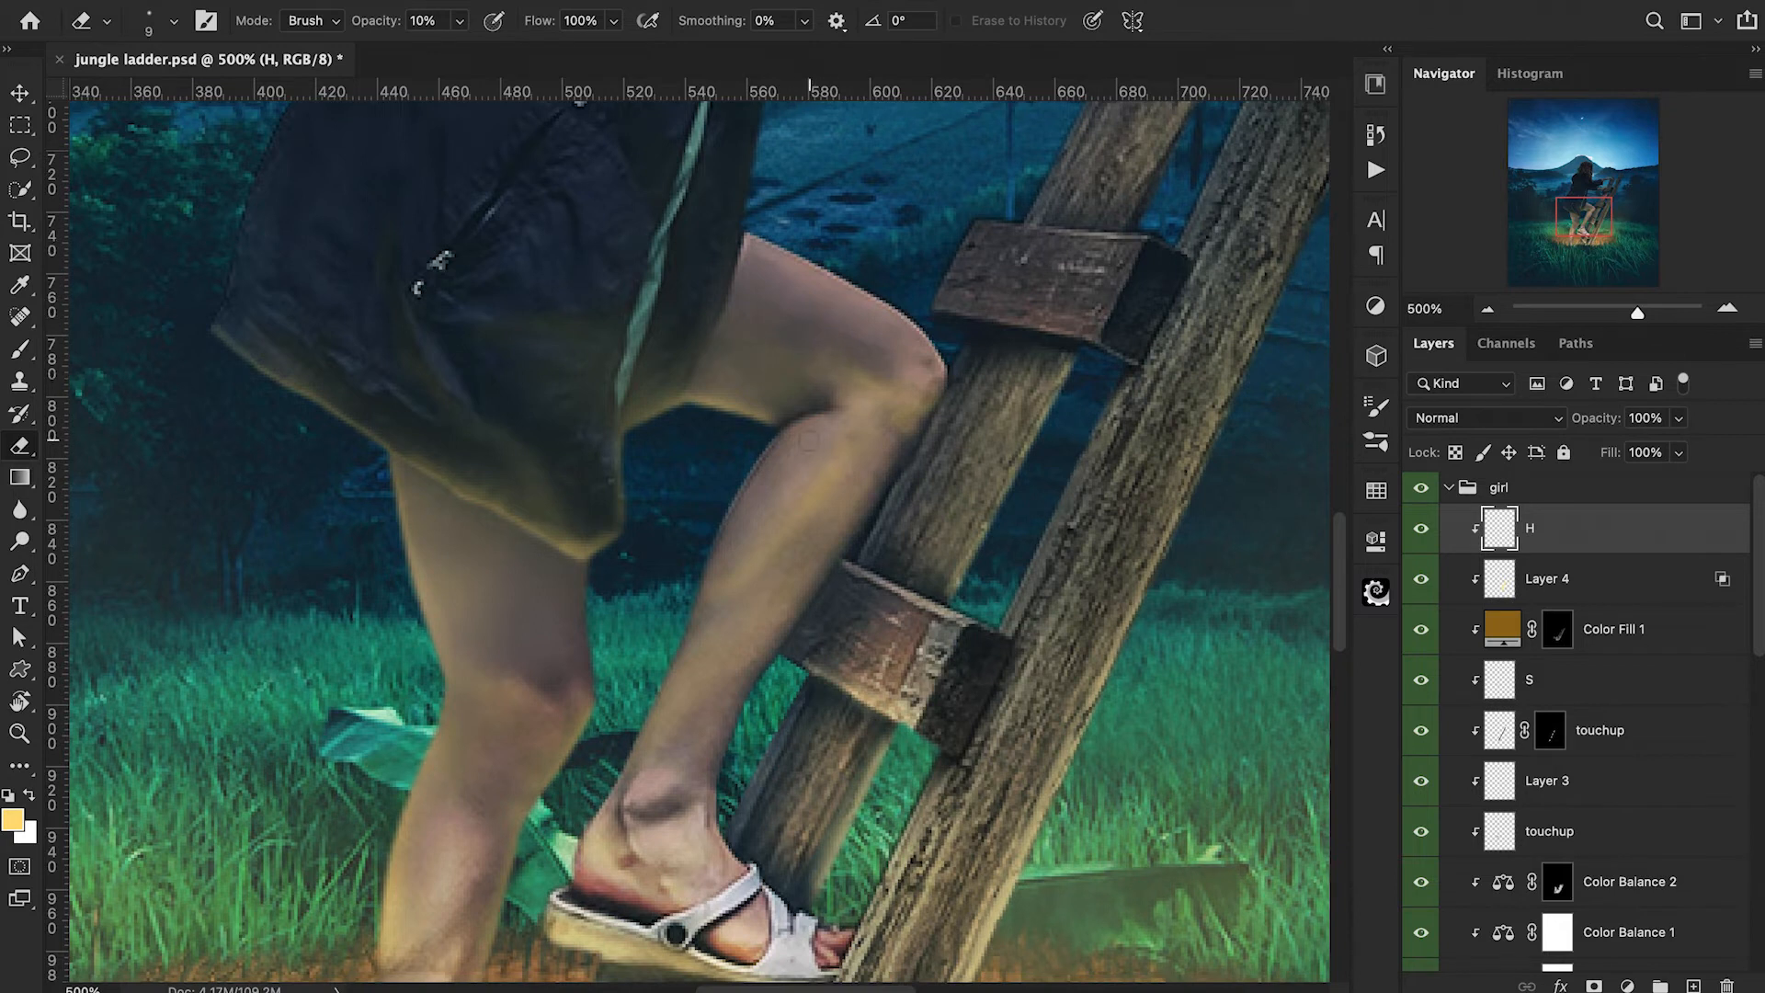
# Brush fine warm highlights on the raised leg's ankle, shin and sandal at 10% opacity, using a 3 px then 9 px brush.
pyautogui.press('b')
pyautogui.scroll(-5, 809, 441)
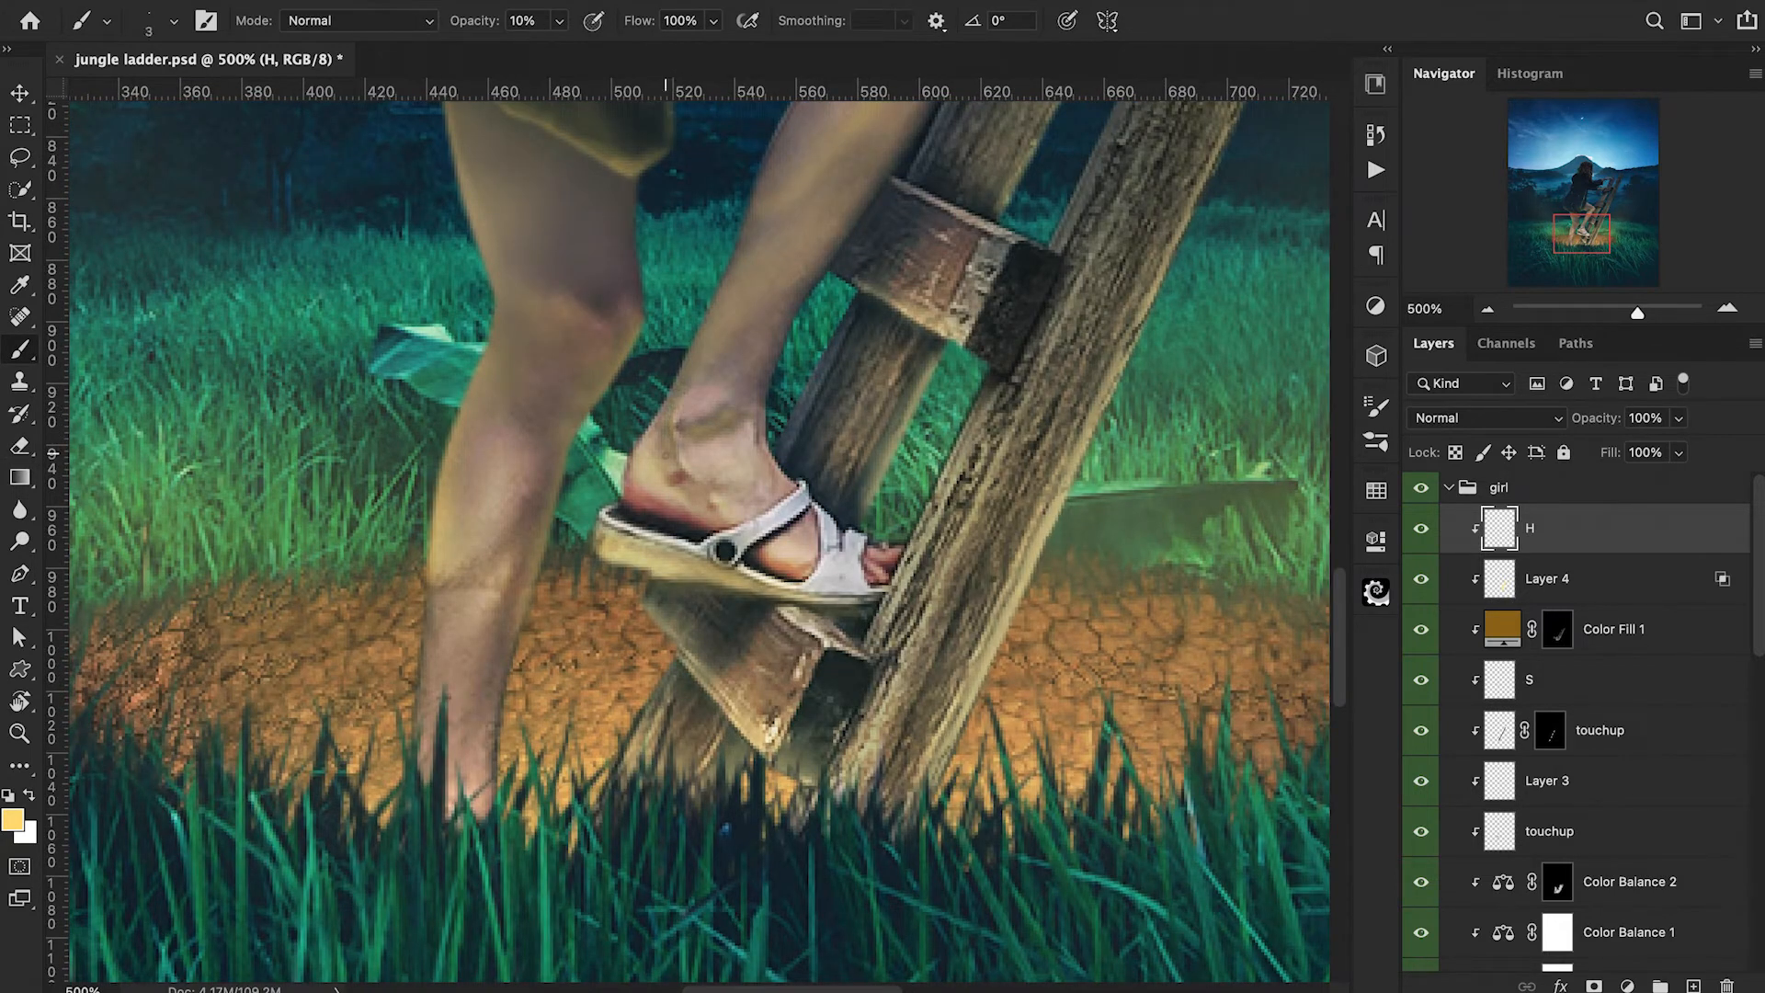
pyautogui.hotkey('ctrl', '-')
pyautogui.press(']')
pyautogui.press(']')
pyautogui.press(']')
pyautogui.press(']')
pyautogui.press(']')
pyautogui.press(']')
pyautogui.moveTo(793, 335); pyautogui.dragTo(755, 410)
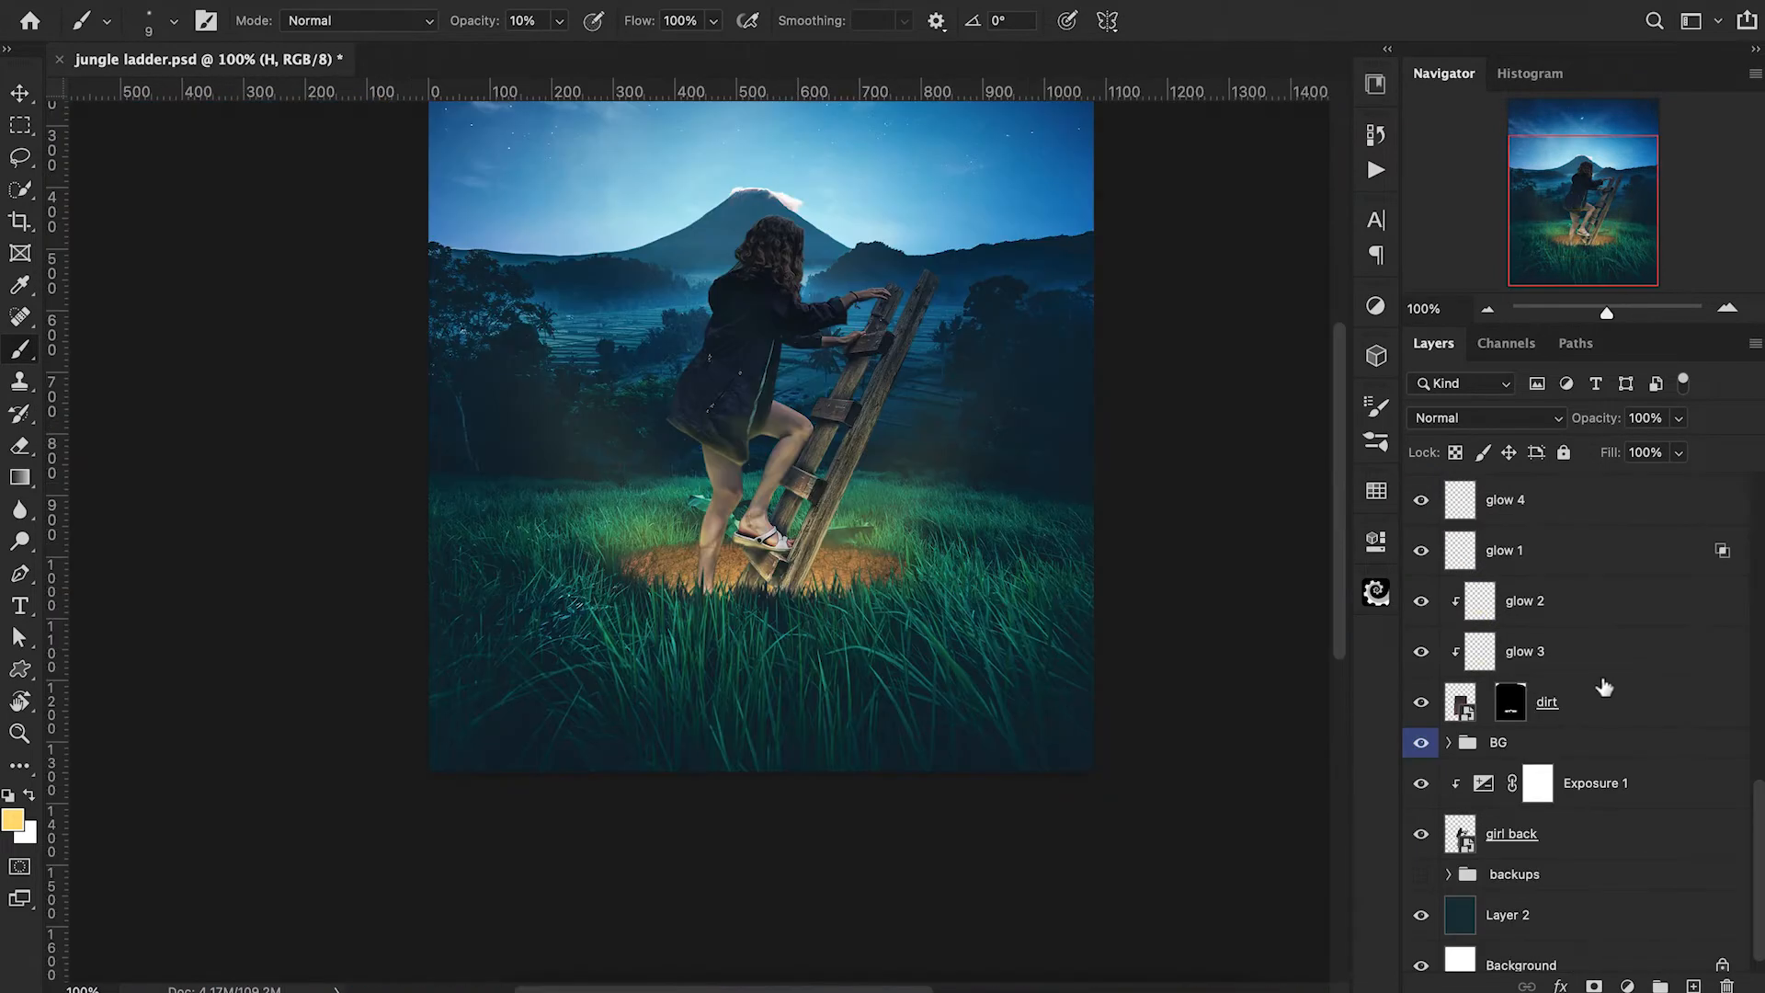
# Add a new layer above Exposure 1, clip it to girl back and name it H.
pyautogui.click(1630, 789)
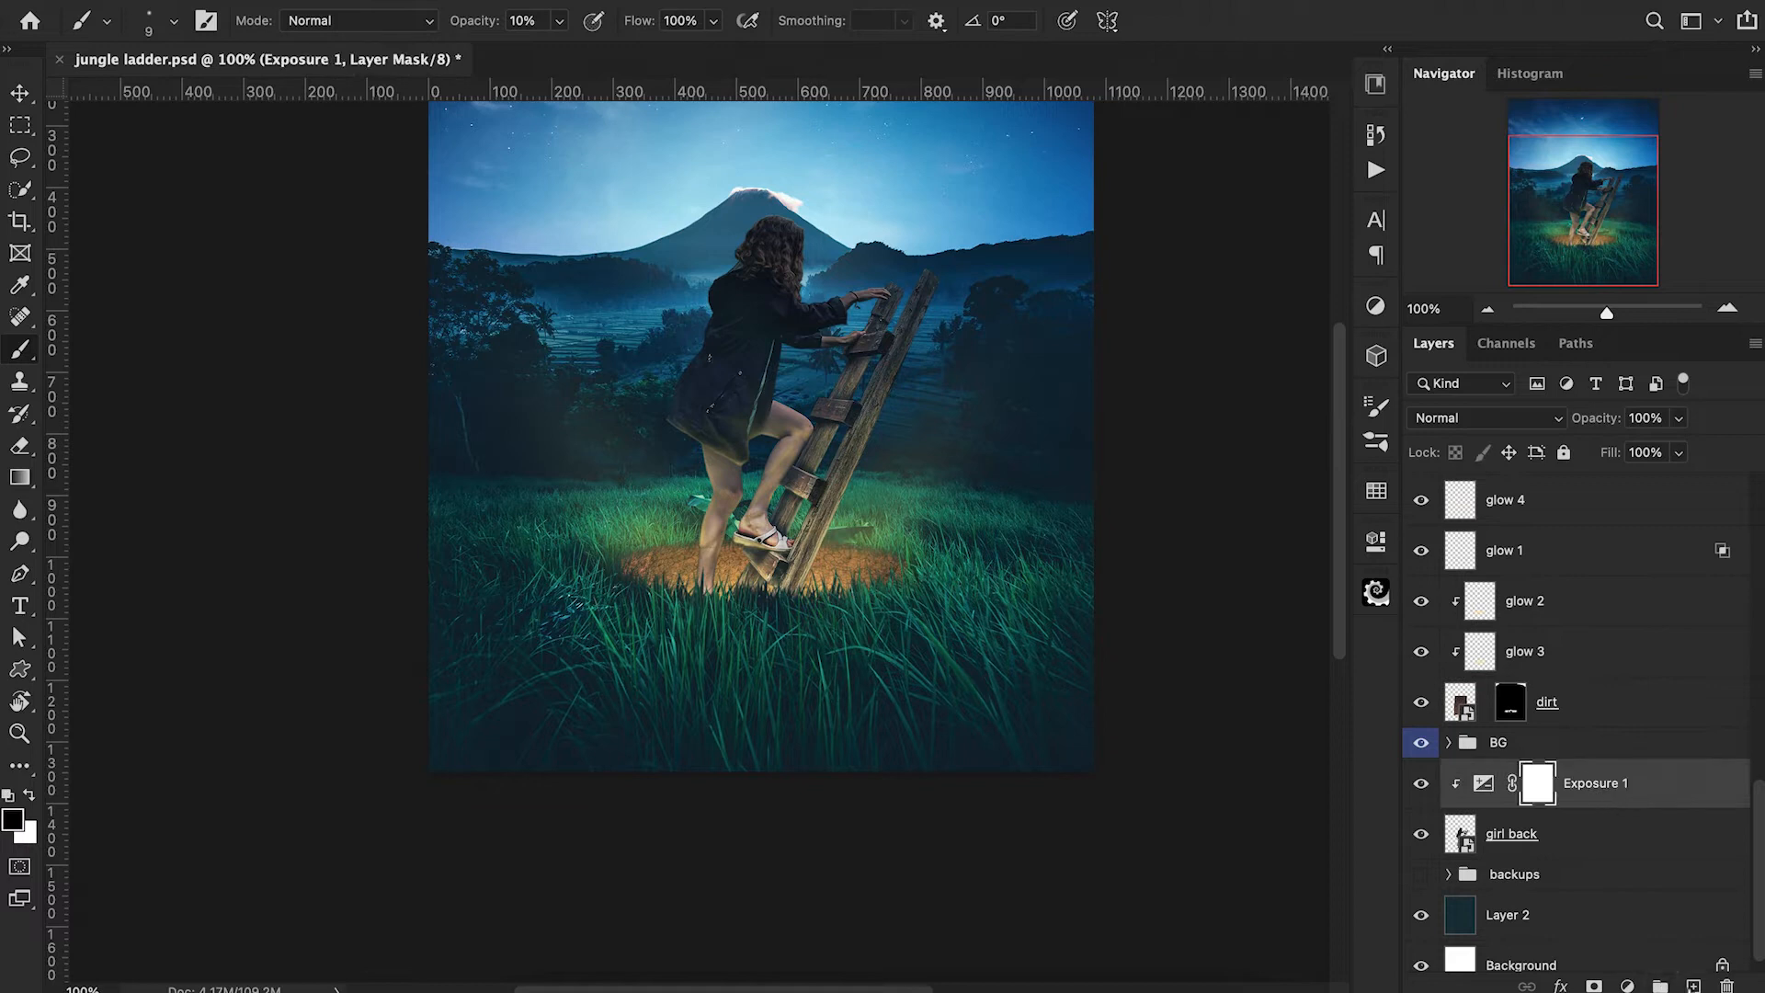
pyautogui.click(1692, 985)
pyautogui.keyDown('alt'); pyautogui.click(1460, 809); pyautogui.keyUp('alt')
pyautogui.doubleClick(1508, 783)
pyautogui.write('H')
pyautogui.press('Return')
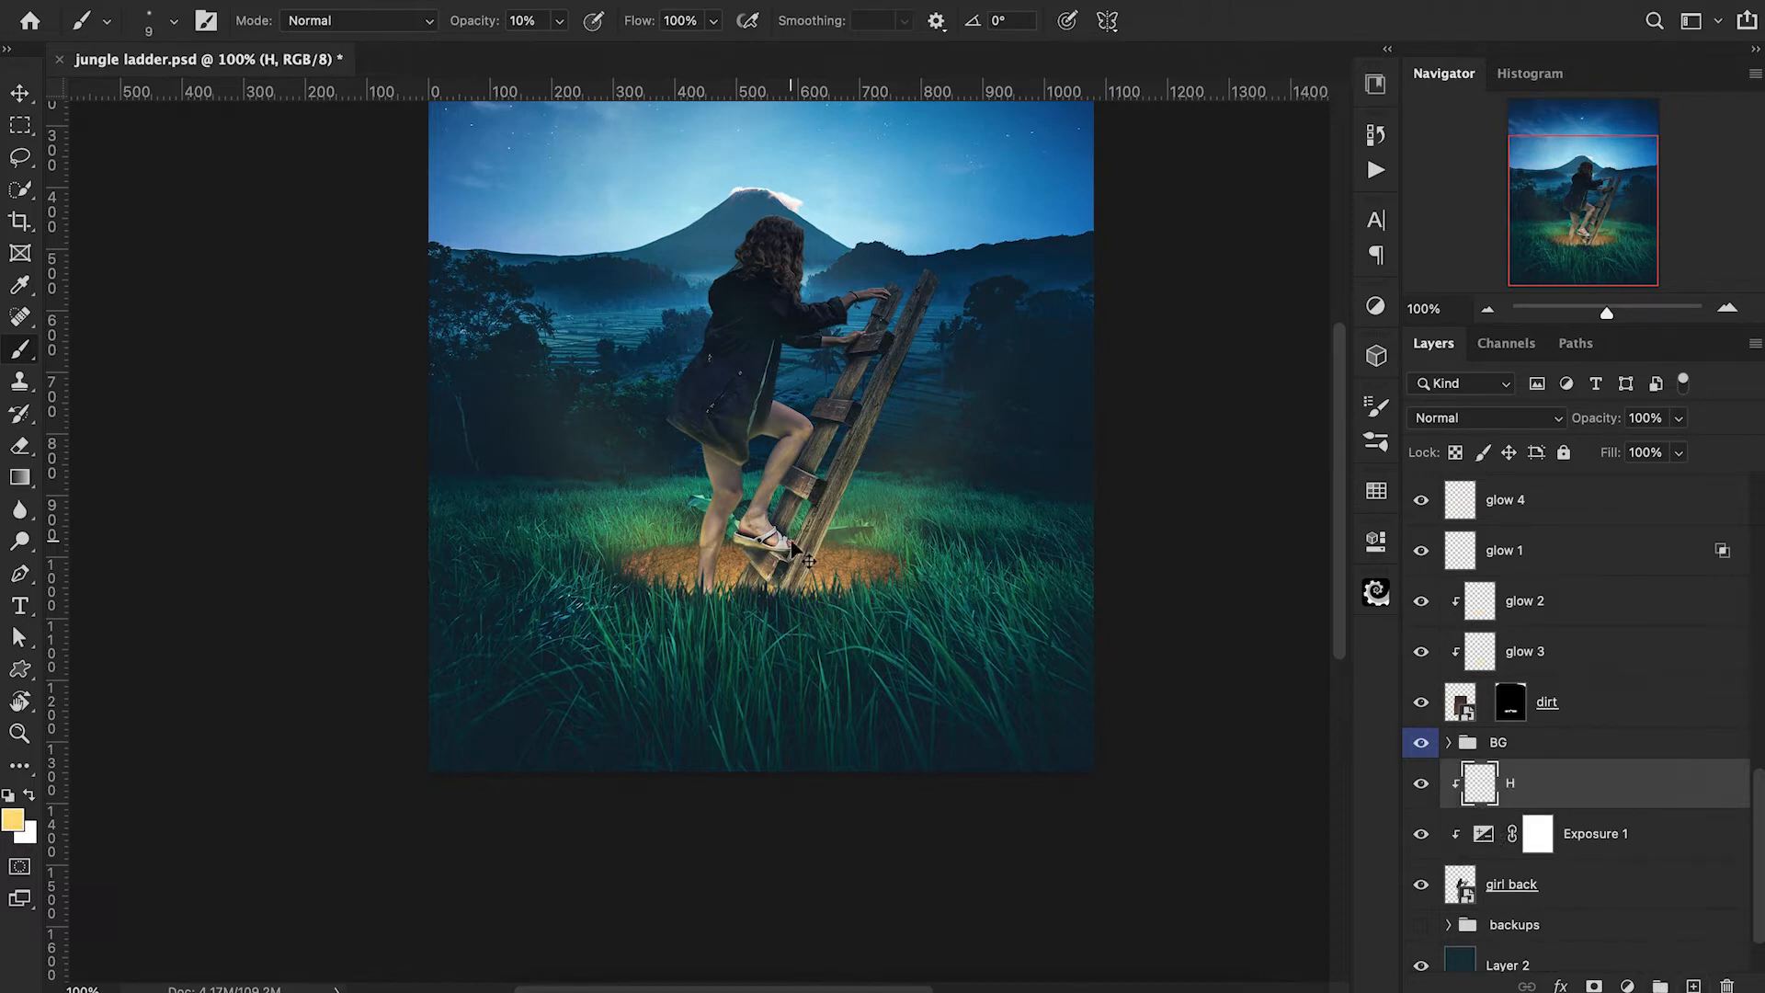
# Brush warm rim light down the outer edge of the standing leg's lower shin with a 15 px brush at 30% opacity.
pyautogui.press('super+plus')
pyautogui.press('super+plus')
pyautogui.press('super+plus')
pyautogui.press('super+plus')
pyautogui.scroll(-2, 791, 542)
pyautogui.press(']')
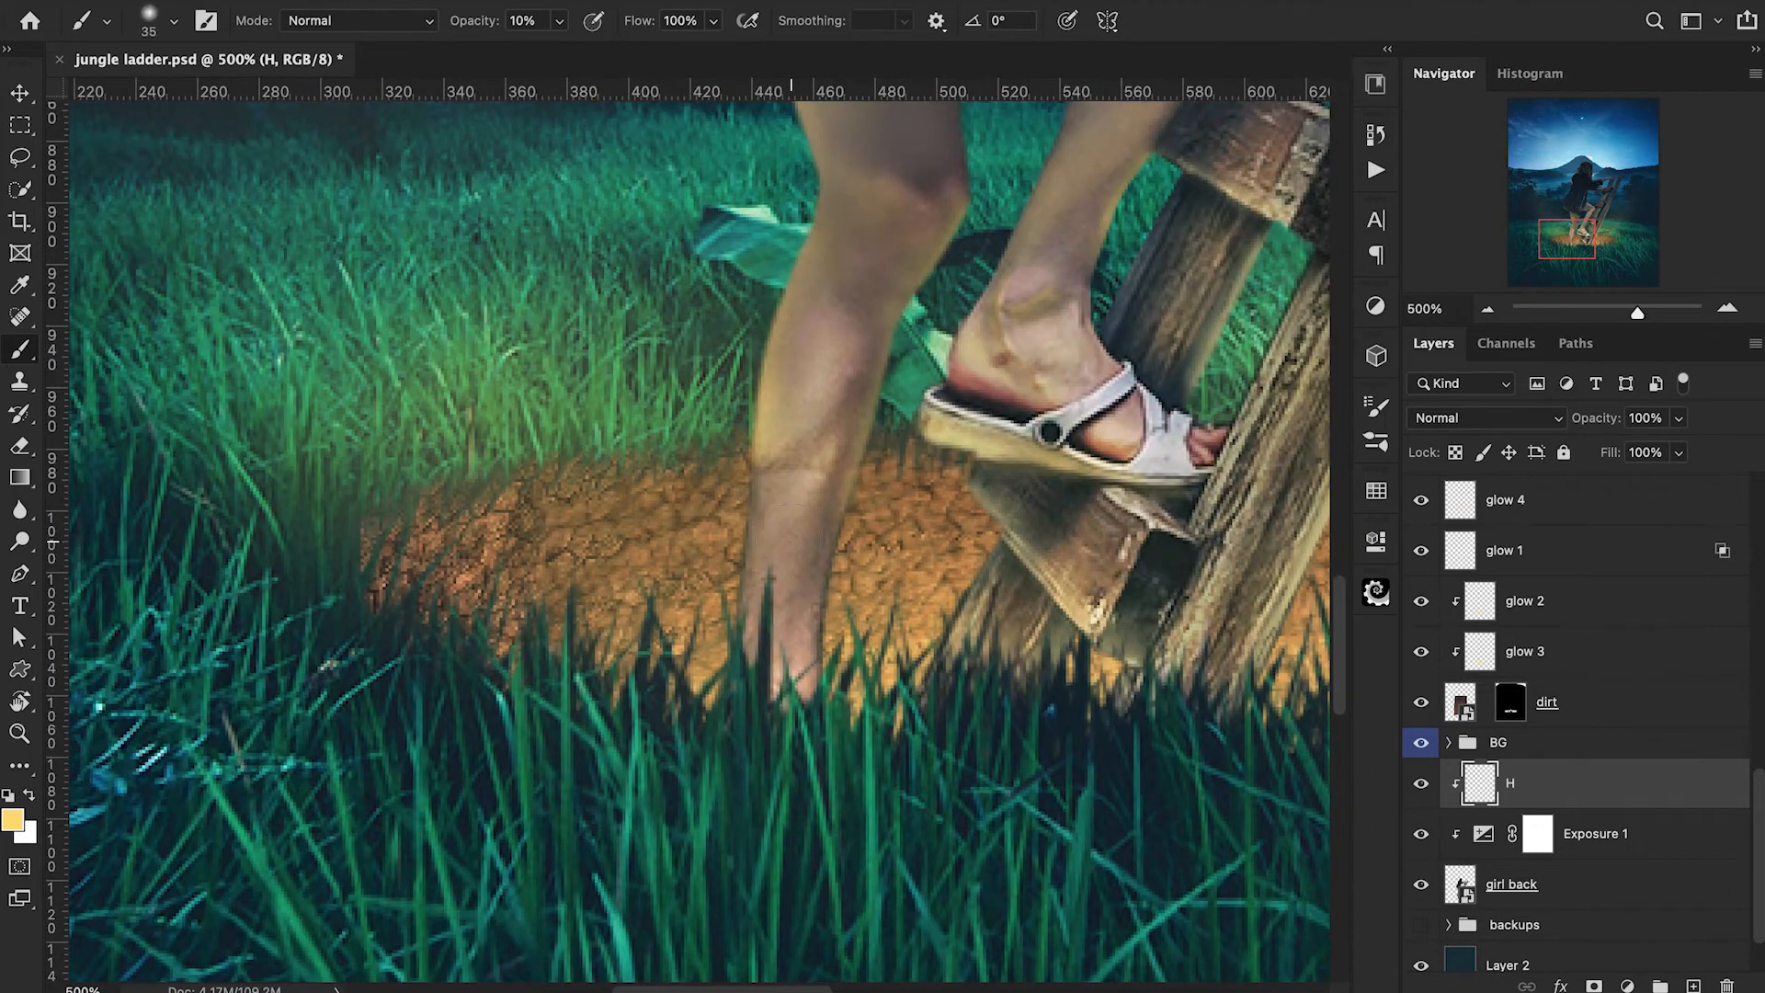
pyautogui.press('[')
pyautogui.press('[')
pyautogui.press('[')
pyautogui.press('[')
pyautogui.press('3')
pyautogui.moveTo(739, 483); pyautogui.dragTo(747, 635)
# Brush stronger warm light on the shin's inner edge at 80% opacity, and blend it with a 40 px brush at 20% opacity.
pyautogui.press('8')
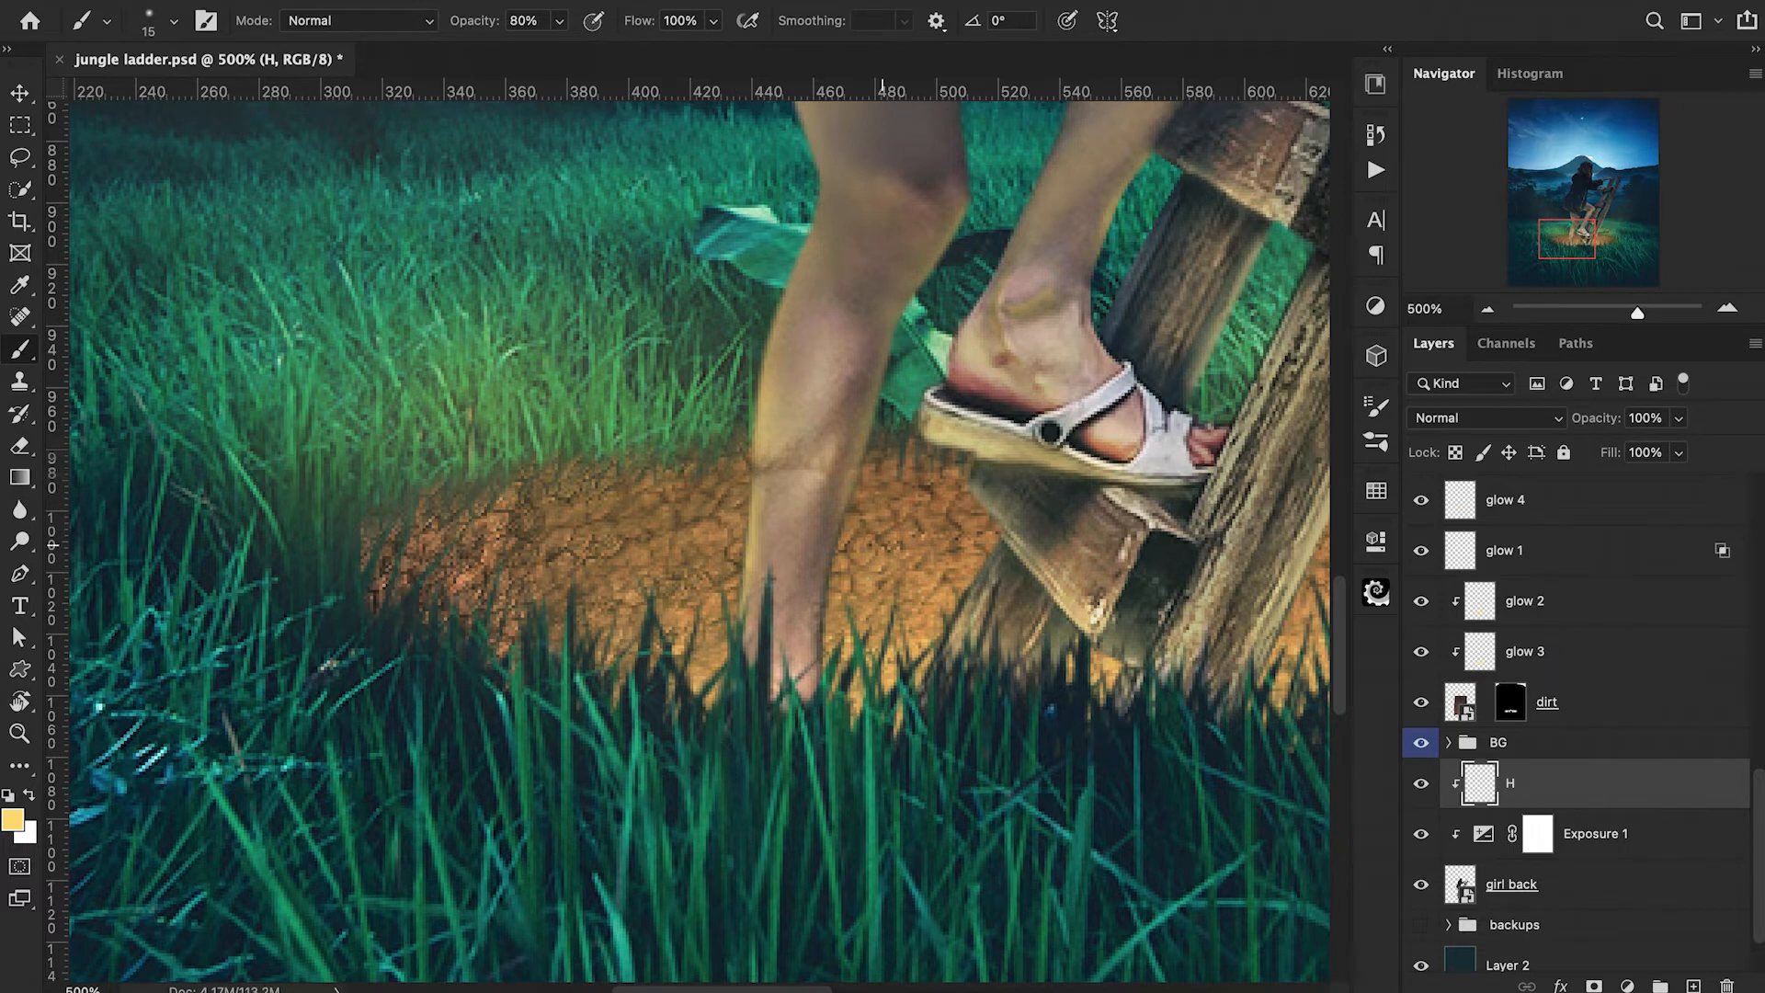
pyautogui.moveTo(827, 548); pyautogui.dragTo(818, 672)
pyautogui.moveTo(838, 527)
pyautogui.mouseDown()
pyautogui.moveTo(796, 665)
pyautogui.moveTo(754, 674)
pyautogui.moveTo(761, 536)
pyautogui.moveTo(881, 611)
pyautogui.moveTo(799, 556)
pyautogui.mouseUp()
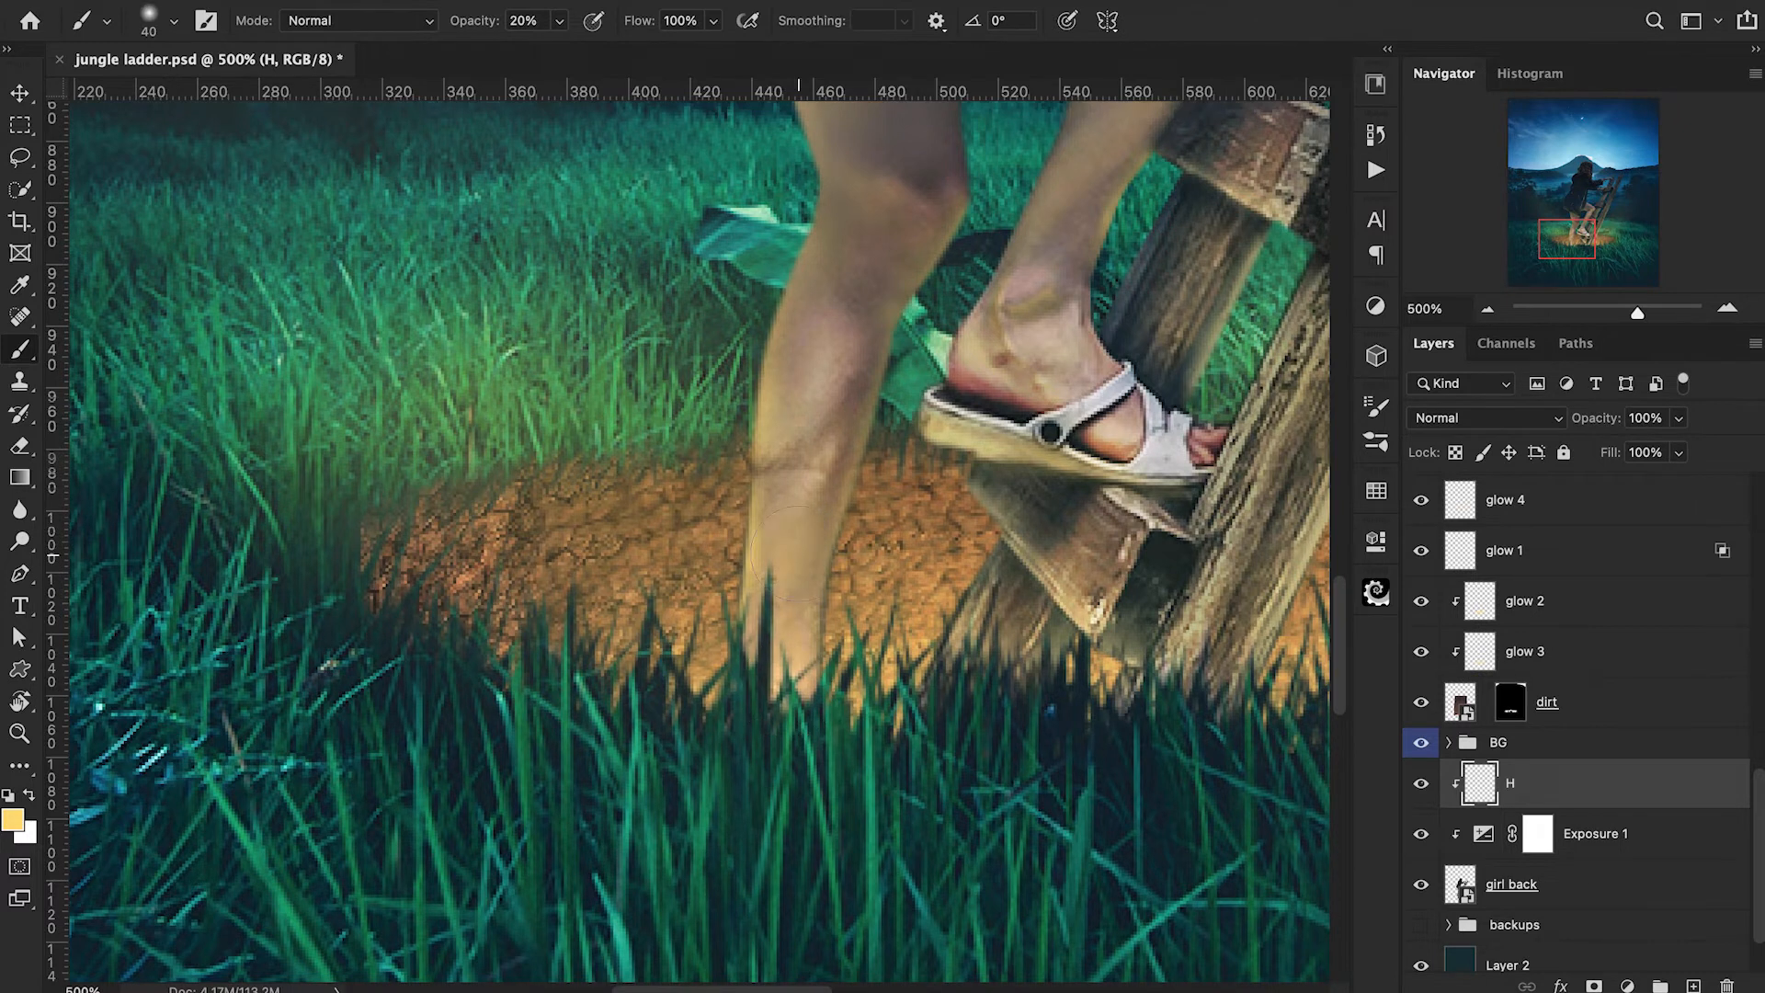
# Examine the warm light on the girl's legs against the glowing hole at several zoom levels.
pyautogui.press('super+minus')
pyautogui.press('super+minus')
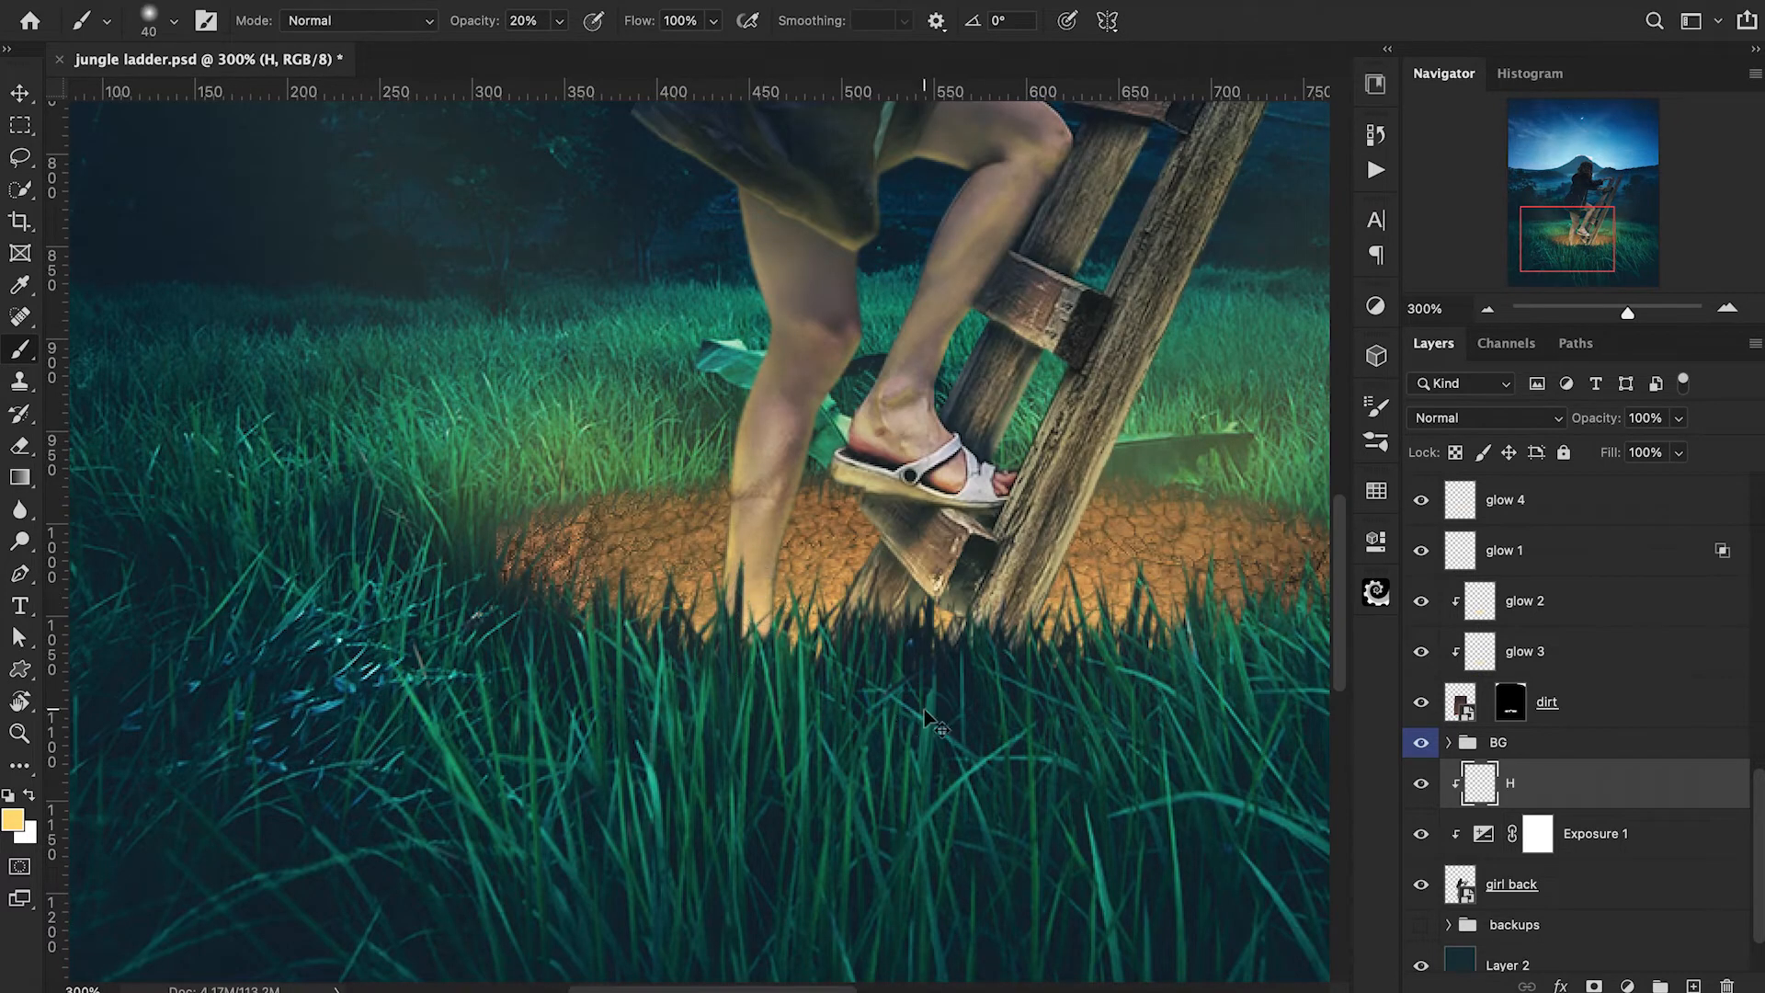
pyautogui.press('super+minus')
pyautogui.press('super+minus')
pyautogui.press('super+plus')
pyautogui.press('super+plus')
pyautogui.press('super+plus')
pyautogui.press('super+plus')
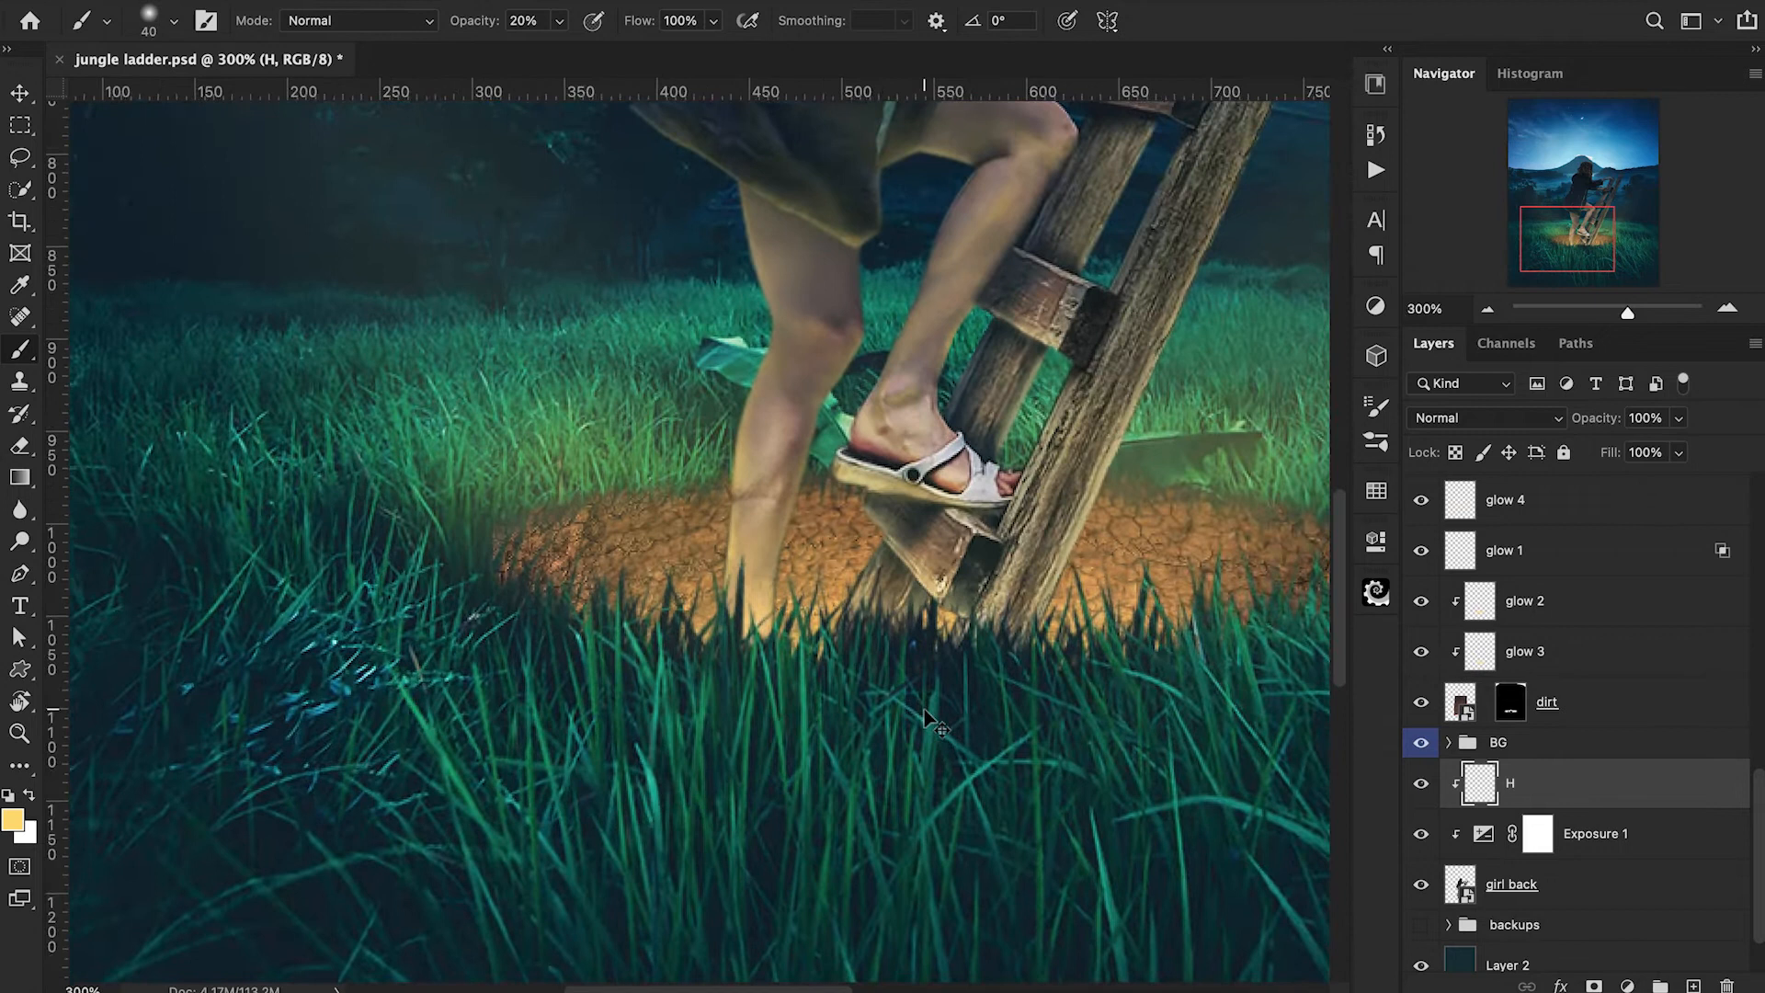
pyautogui.scroll(-5, 1549, 683)
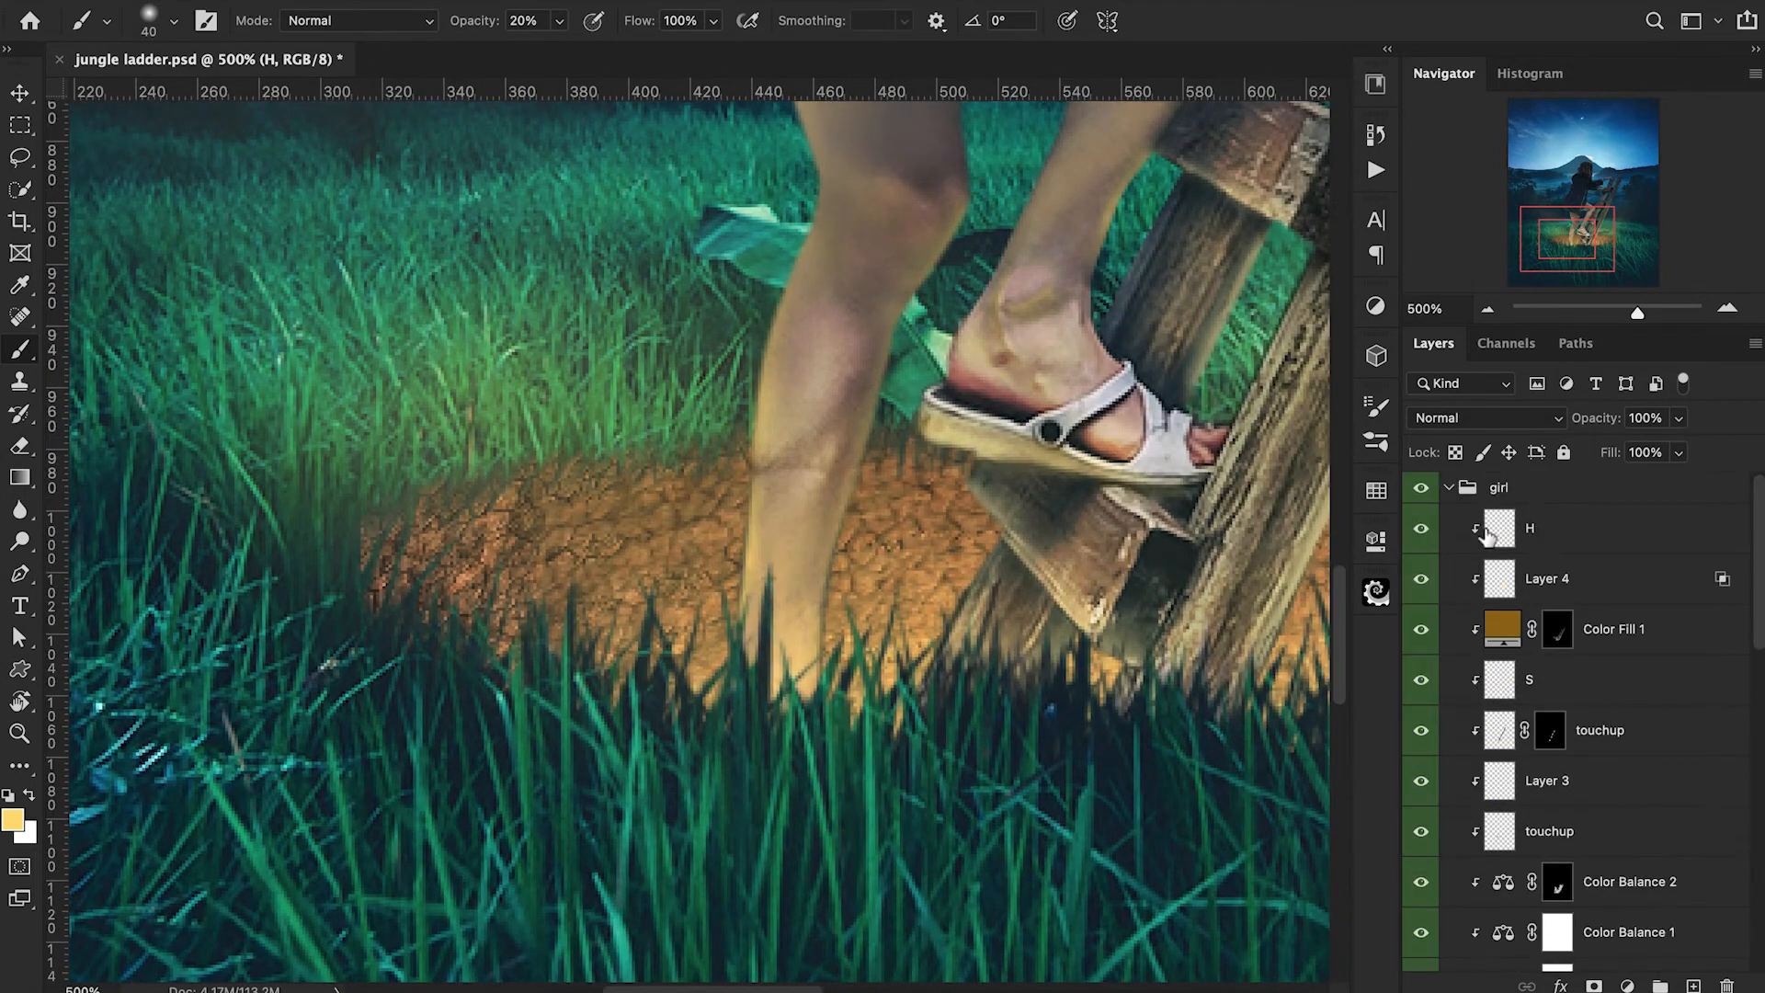
# Brush faint warm light onto the standing leg's shin and calf on layer H with a 10 to 25 px brush at 10% opacity.
pyautogui.click(1494, 538)
pyautogui.press('[')
pyautogui.press('[')
pyautogui.press('[')
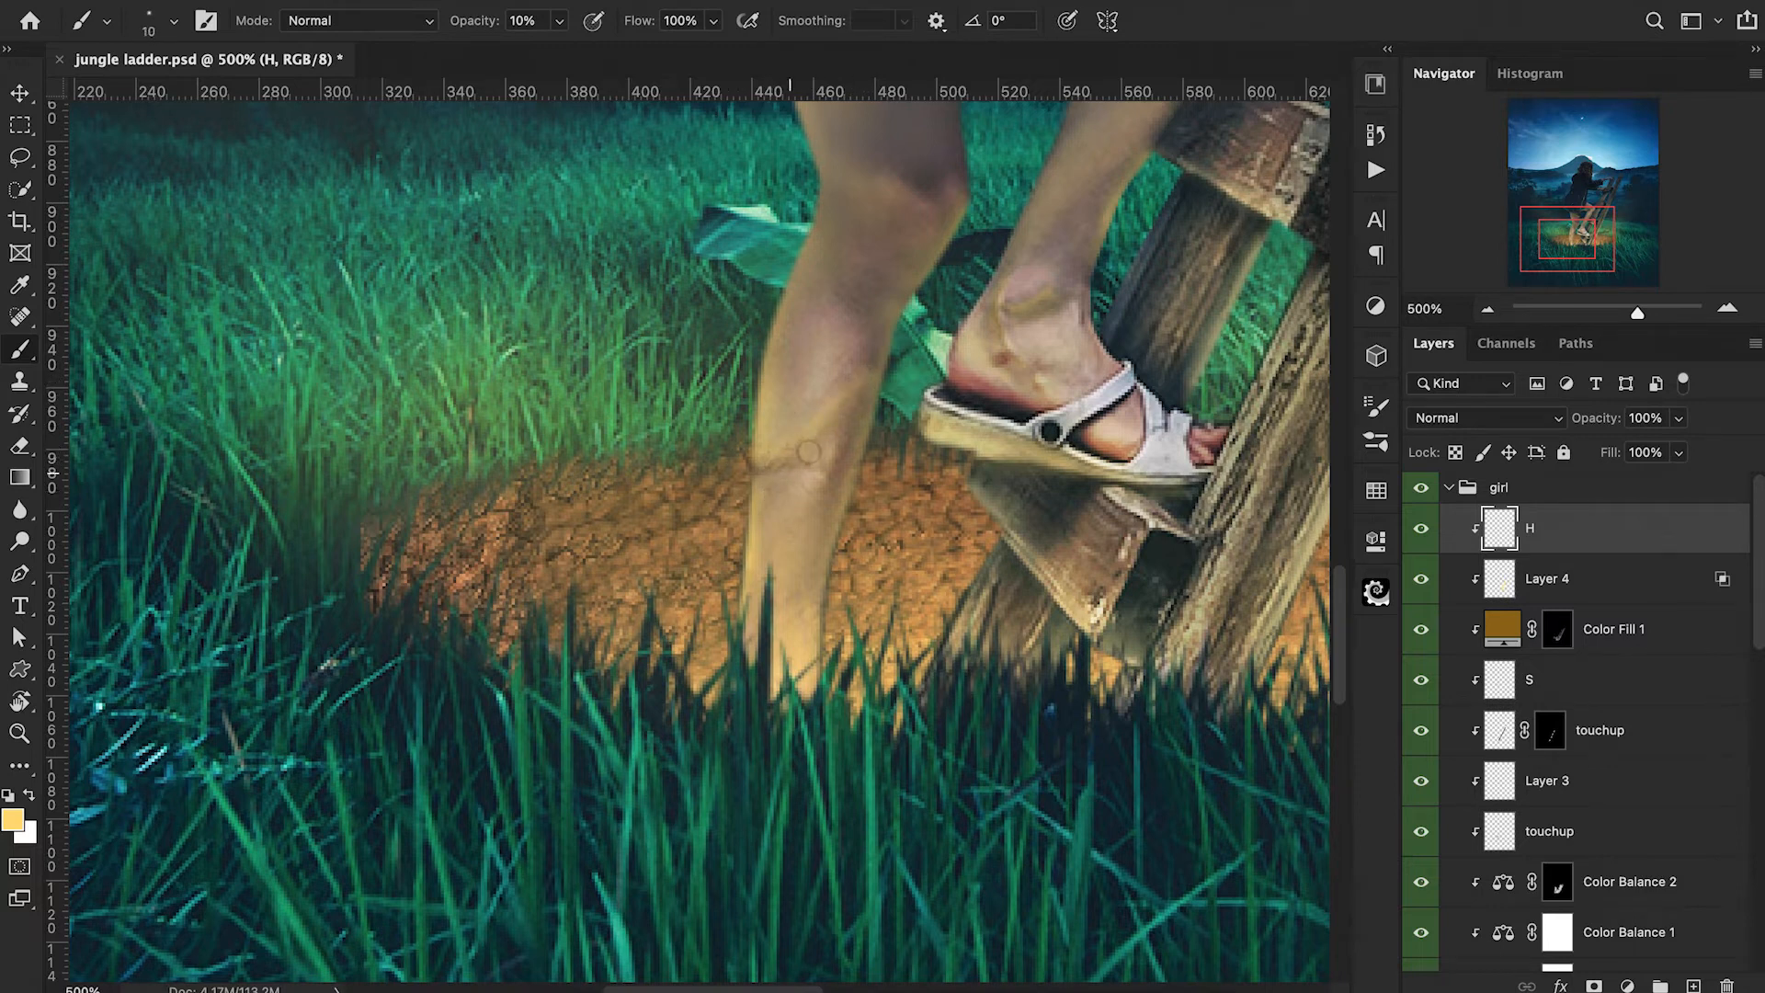
pyautogui.press(']')
pyautogui.press(']')
# Blend the warm light across both legs on layer H with a 20 to 40 px soft brush at 10% opacity.
pyautogui.press('super+minus')
pyautogui.press('super+minus')
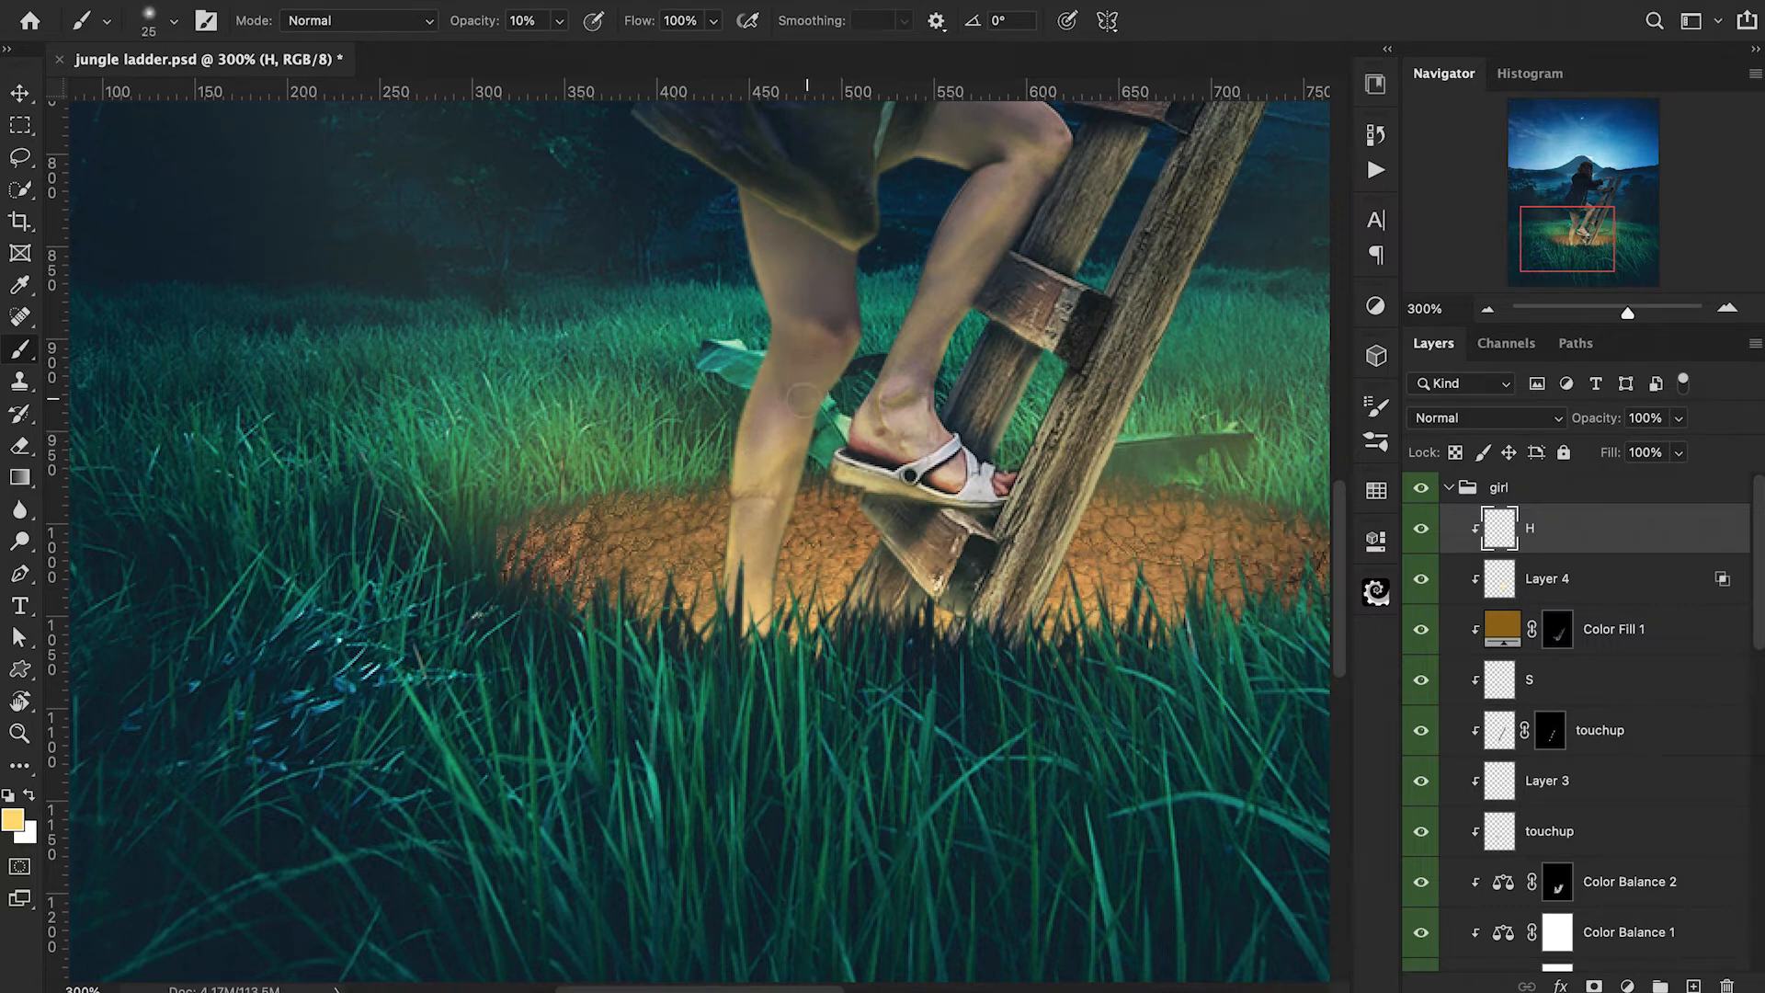
pyautogui.press(']')
pyautogui.press(']')
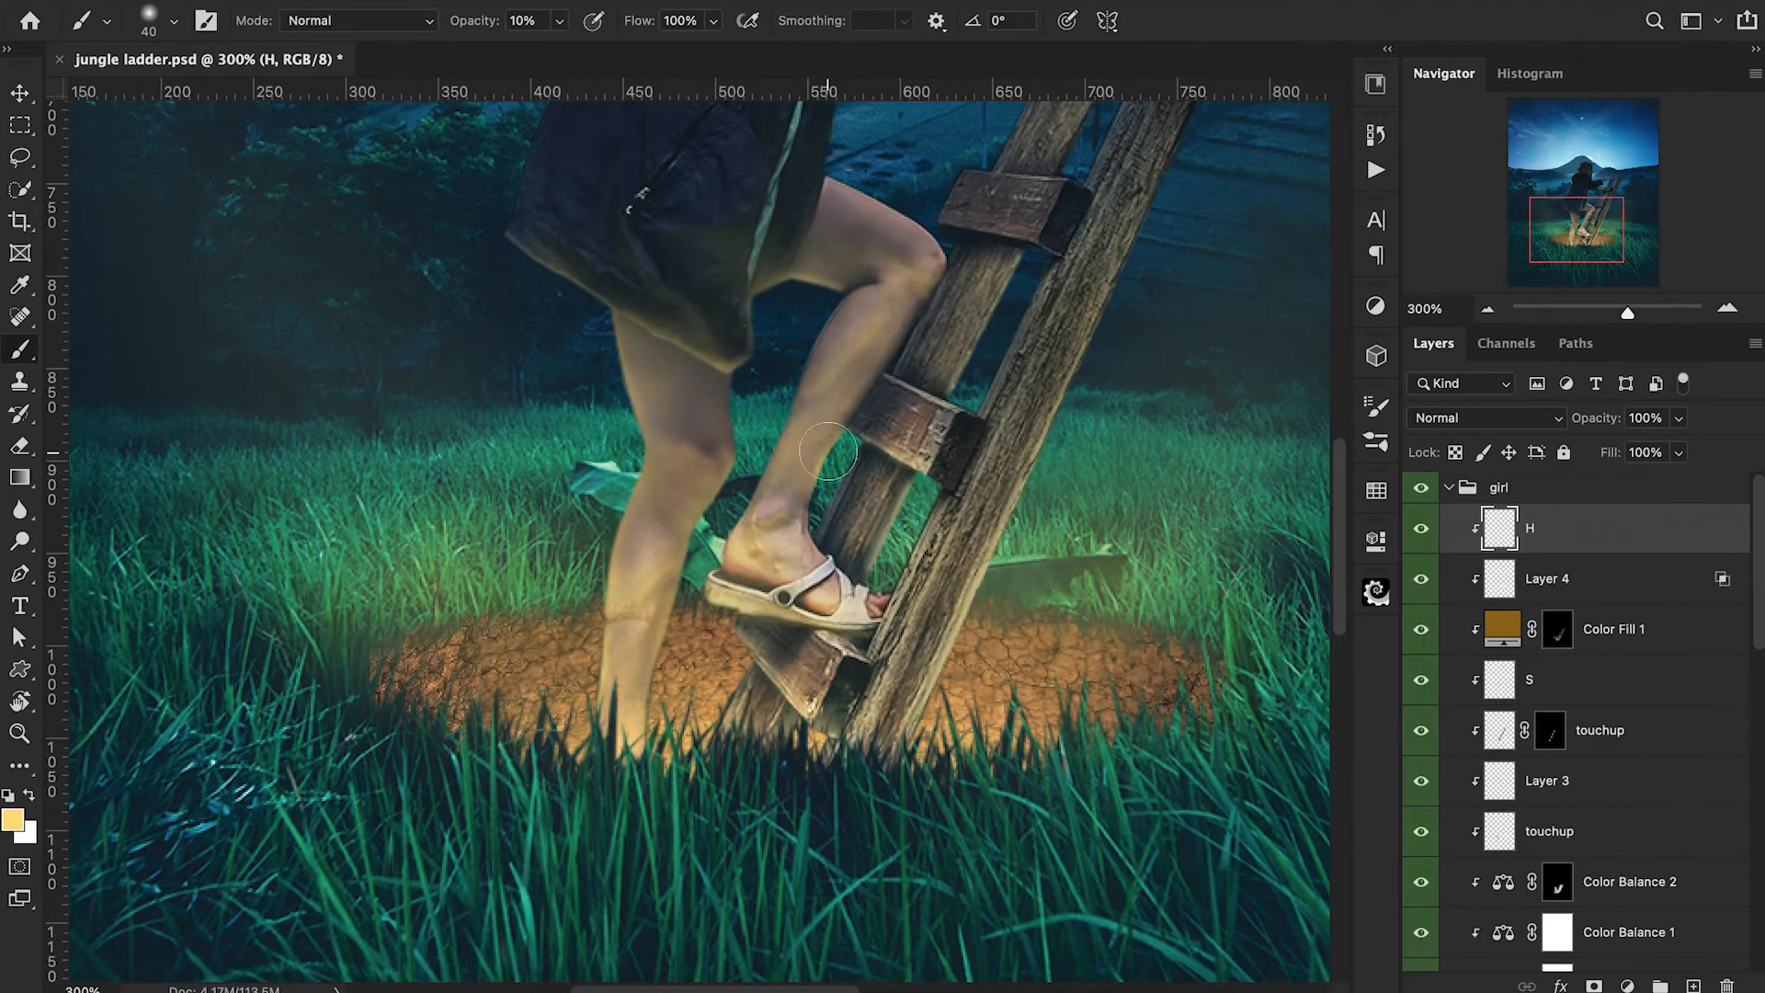
pyautogui.press('[')
pyautogui.press('[')
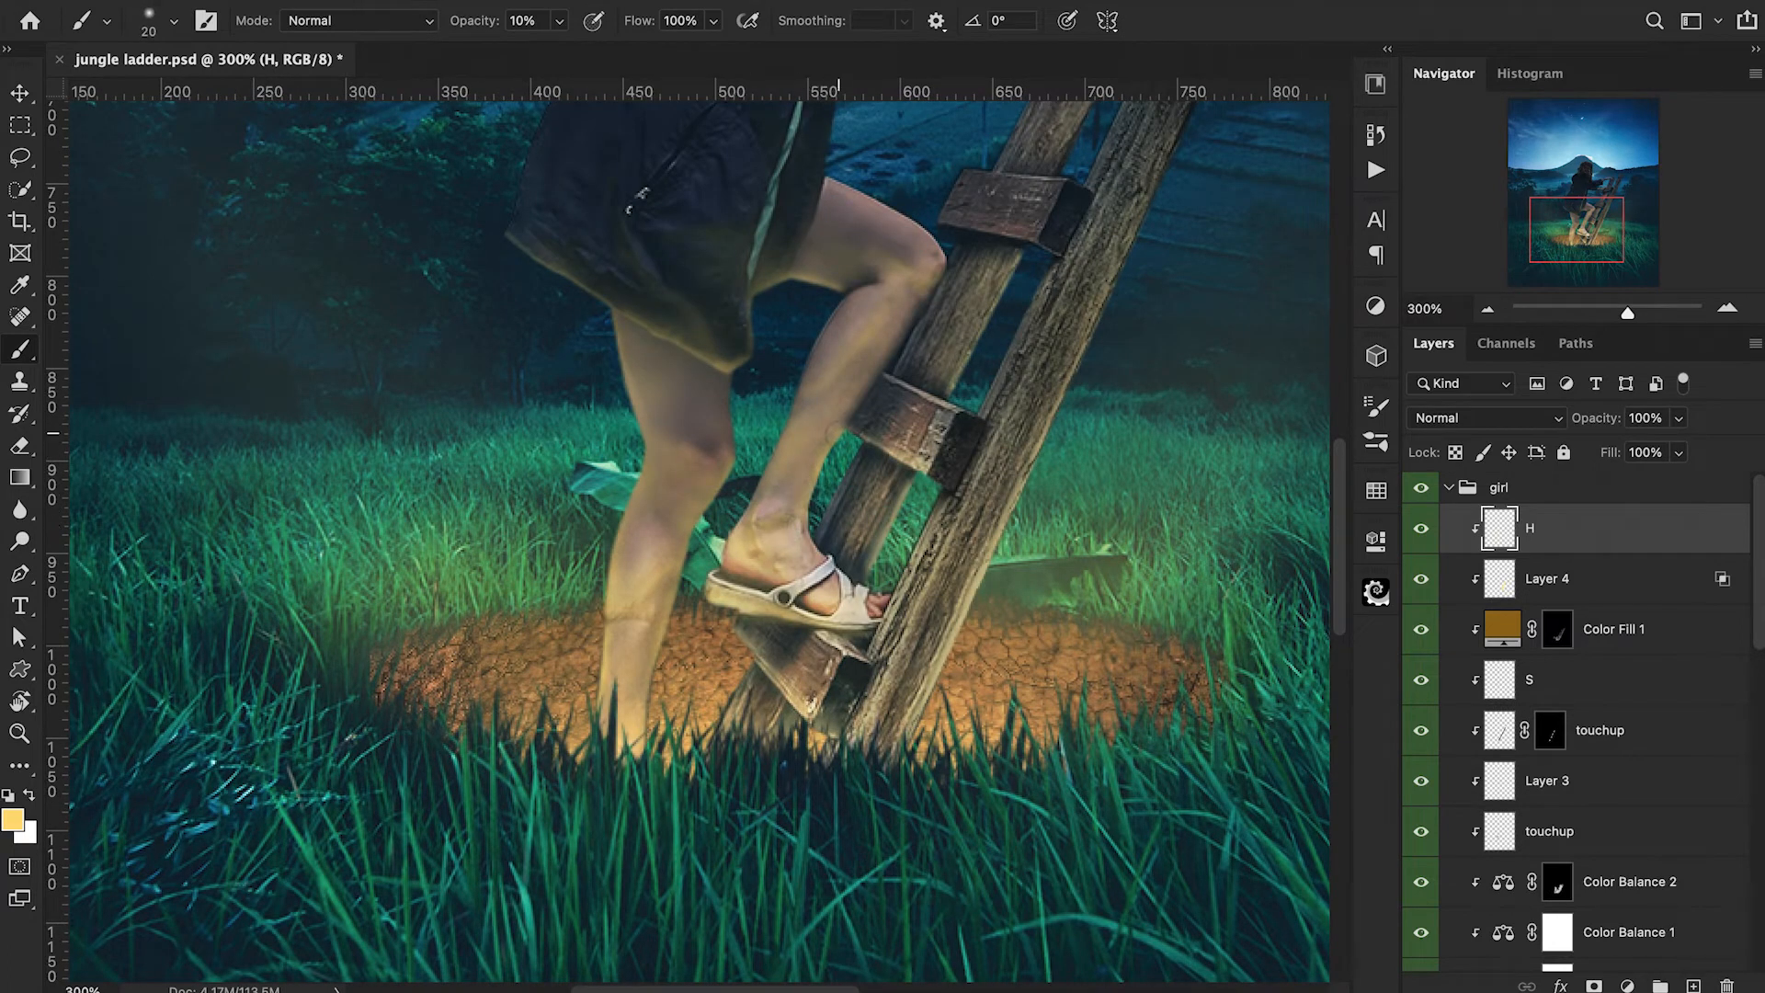
pyautogui.press('super+1')
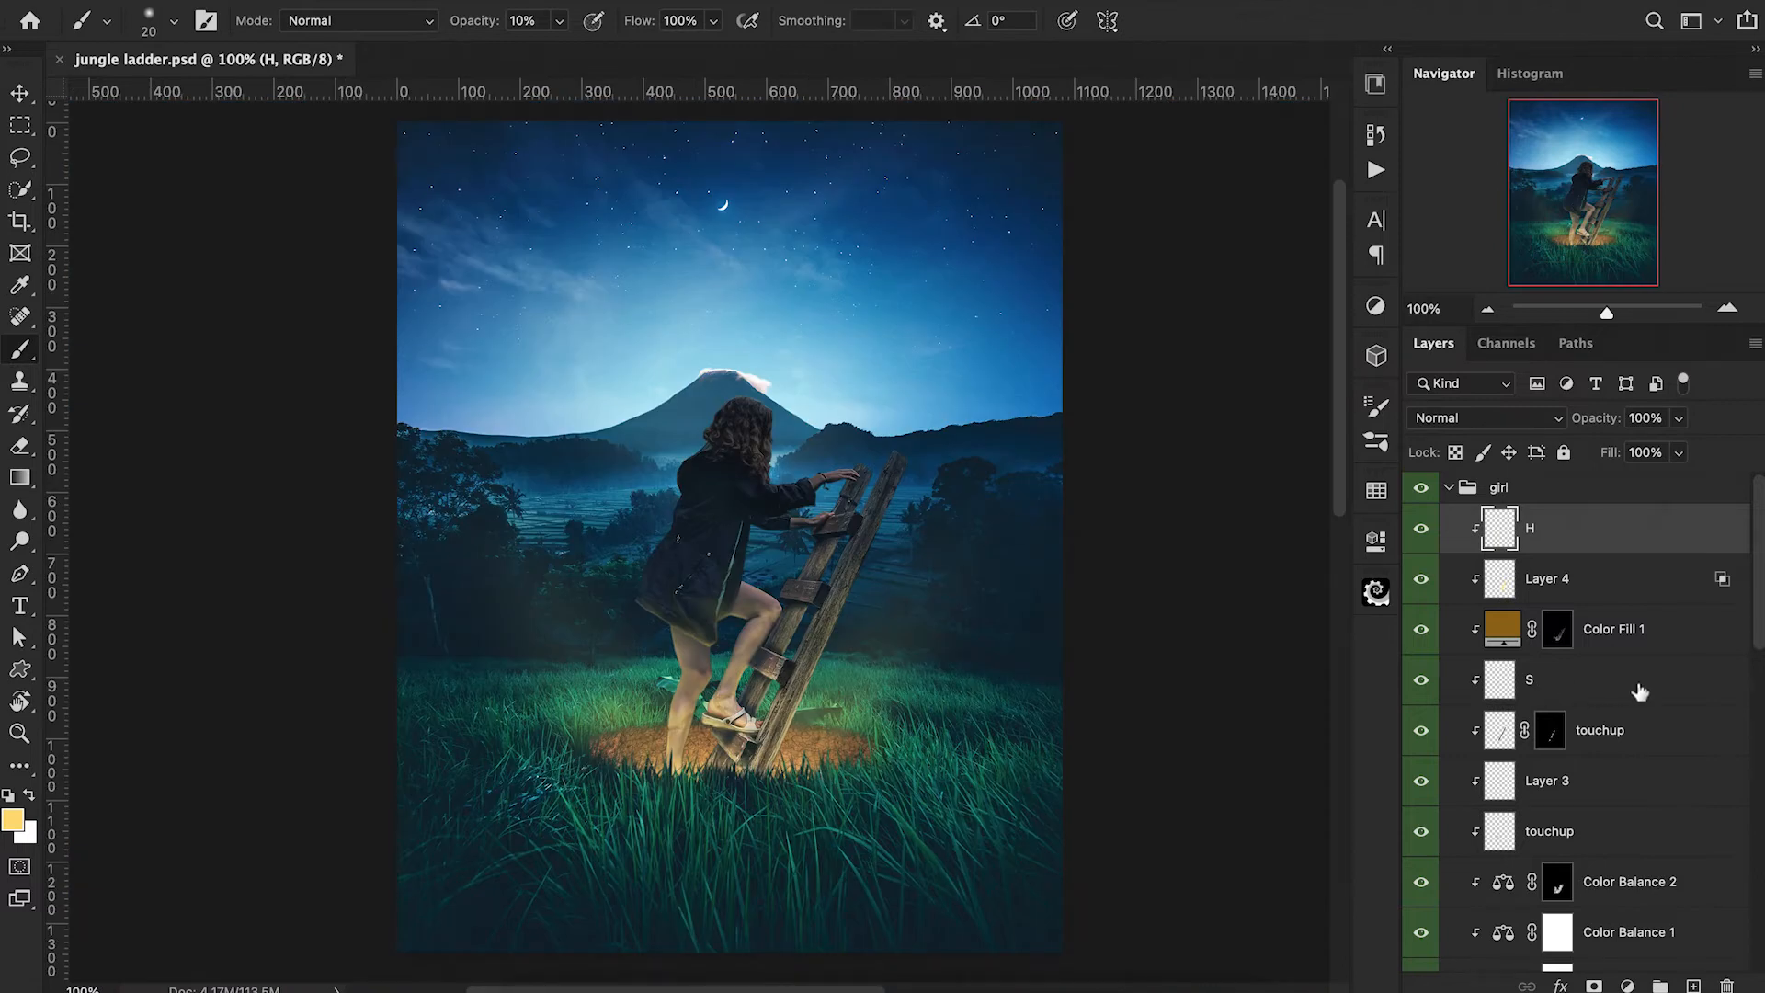
# Add a Color Balance adjustment clipped above layer H and set its Midtones Yellow–Blue value to -11.
pyautogui.click(1627, 986)
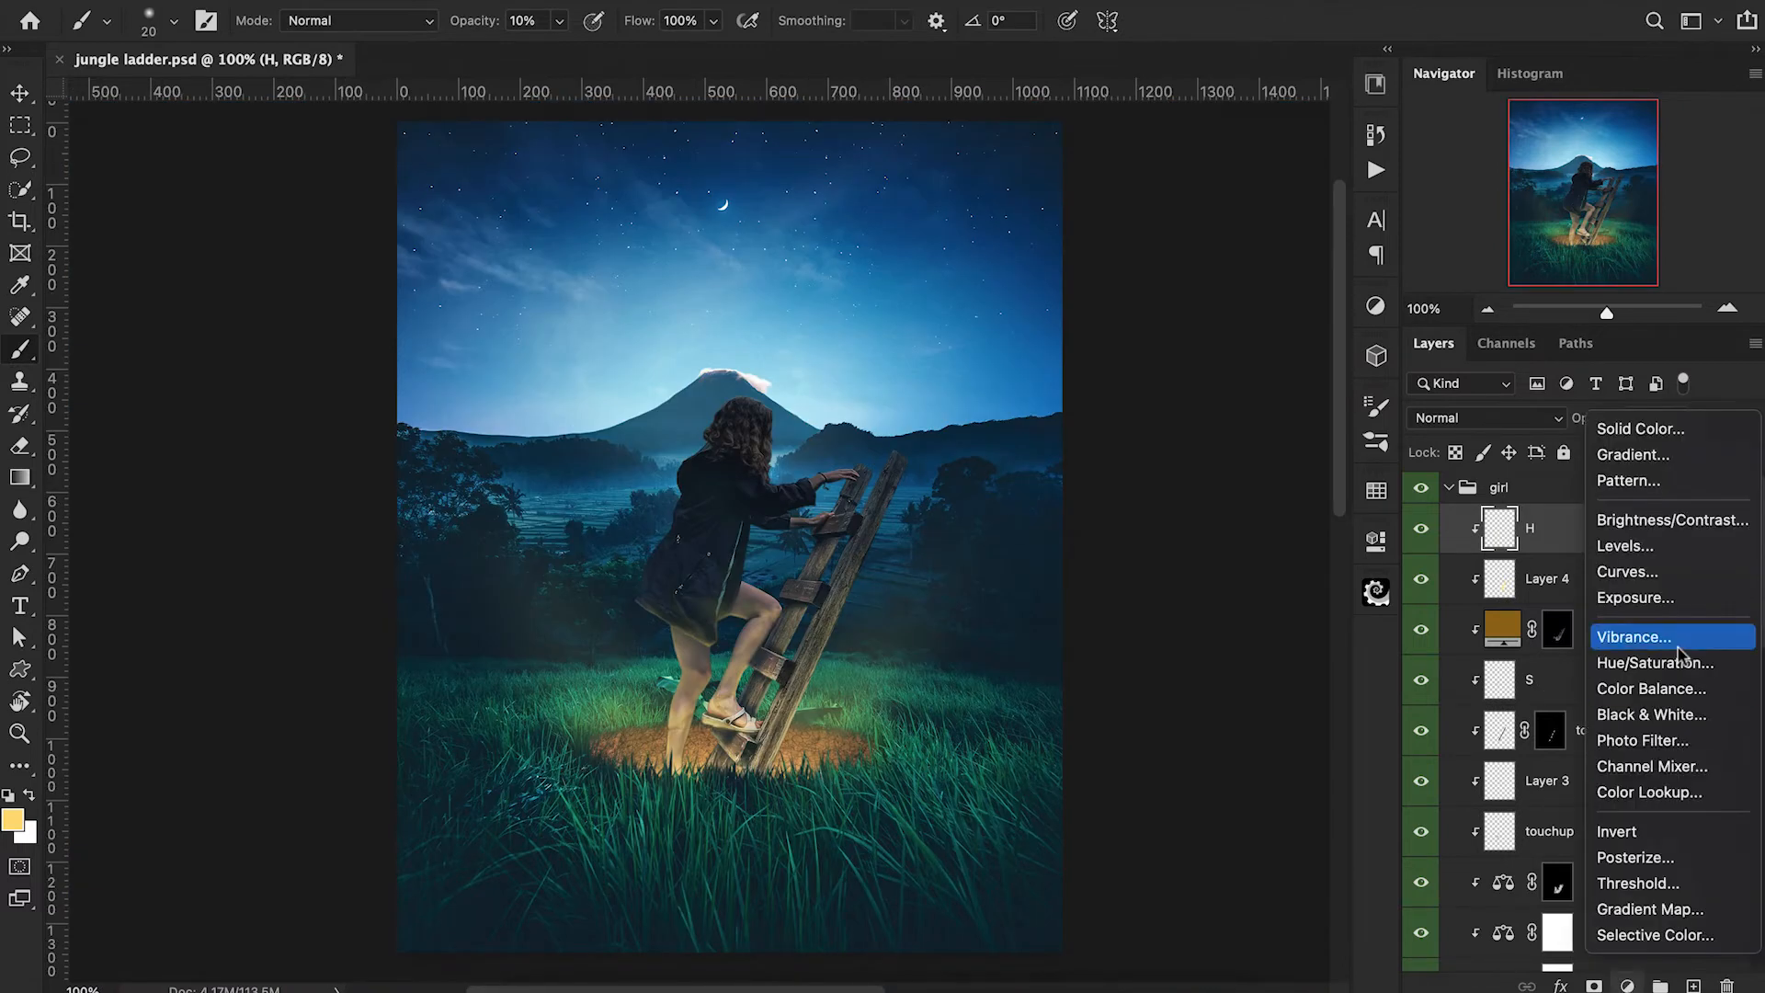
pyautogui.click(1618, 690)
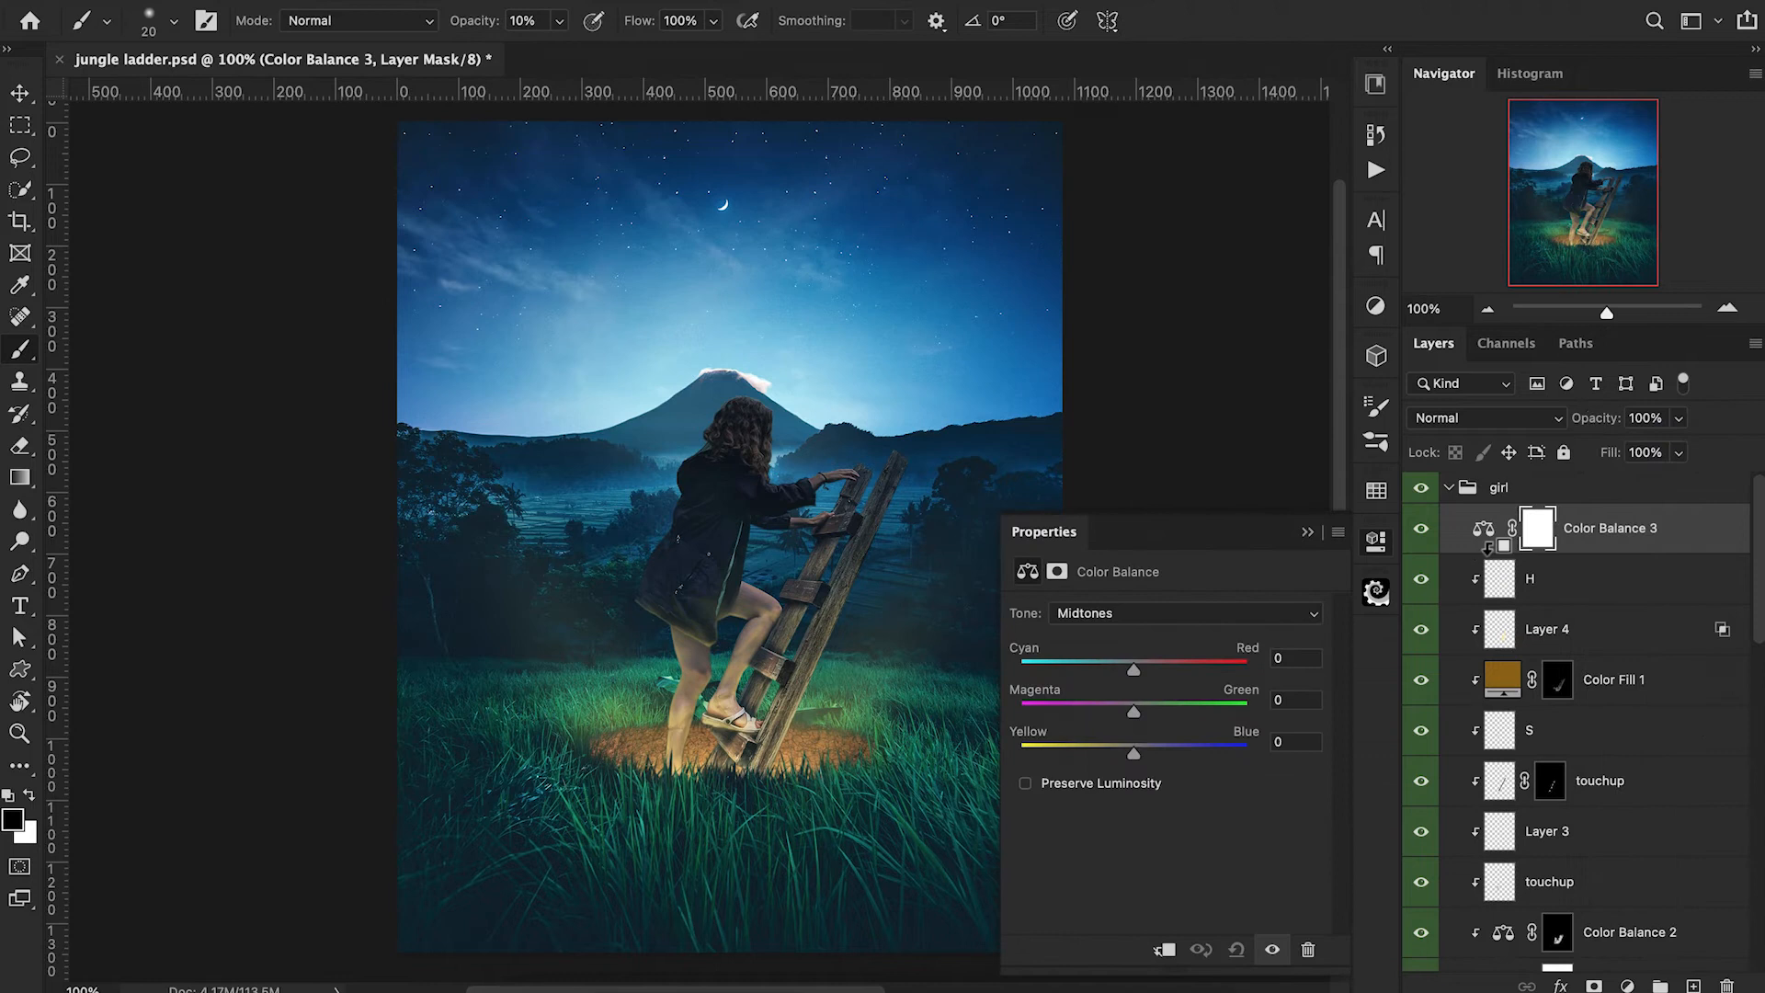
pyautogui.keyDown('alt'); pyautogui.click(1484, 554); pyautogui.keyUp('alt')
pyautogui.moveTo(1133, 751); pyautogui.dragTo(1130, 751)
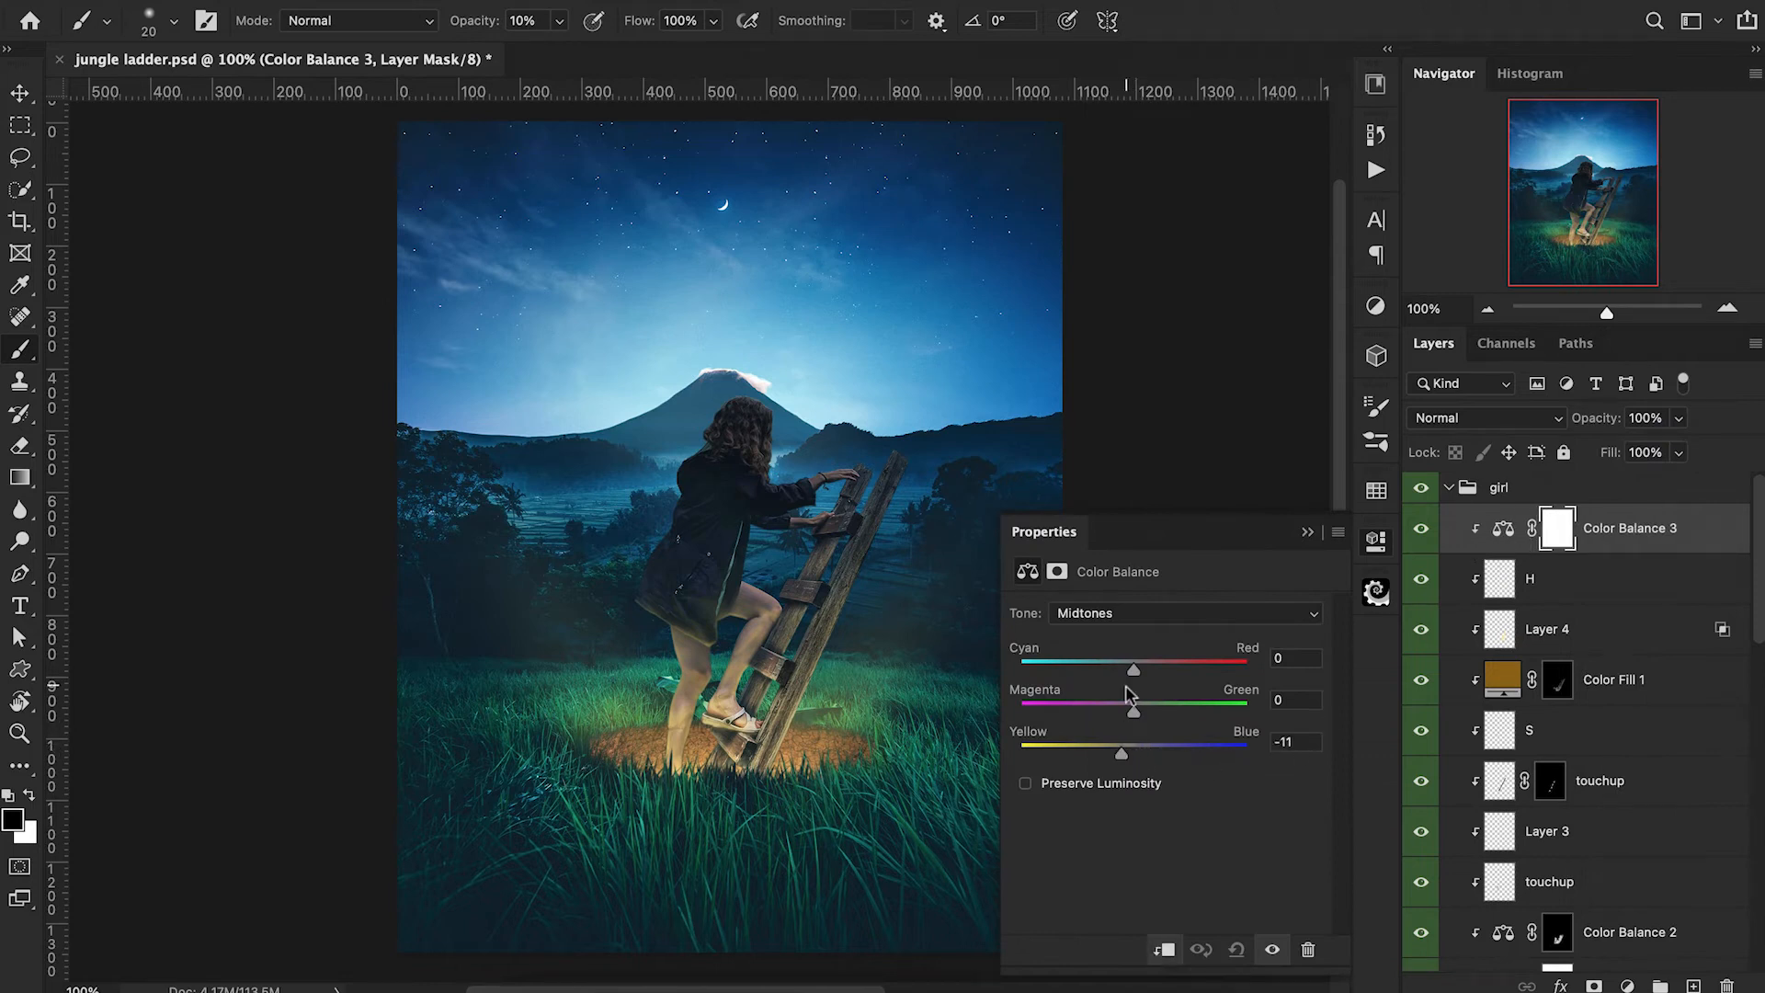
# Shift the Highlights of the new Color Balance adjustment toward yellow.
pyautogui.click(1140, 614)
pyautogui.click(1140, 593)
pyautogui.click(1140, 614)
pyautogui.click(1140, 662)
pyautogui.moveTo(1134, 749); pyautogui.dragTo(1127, 755)
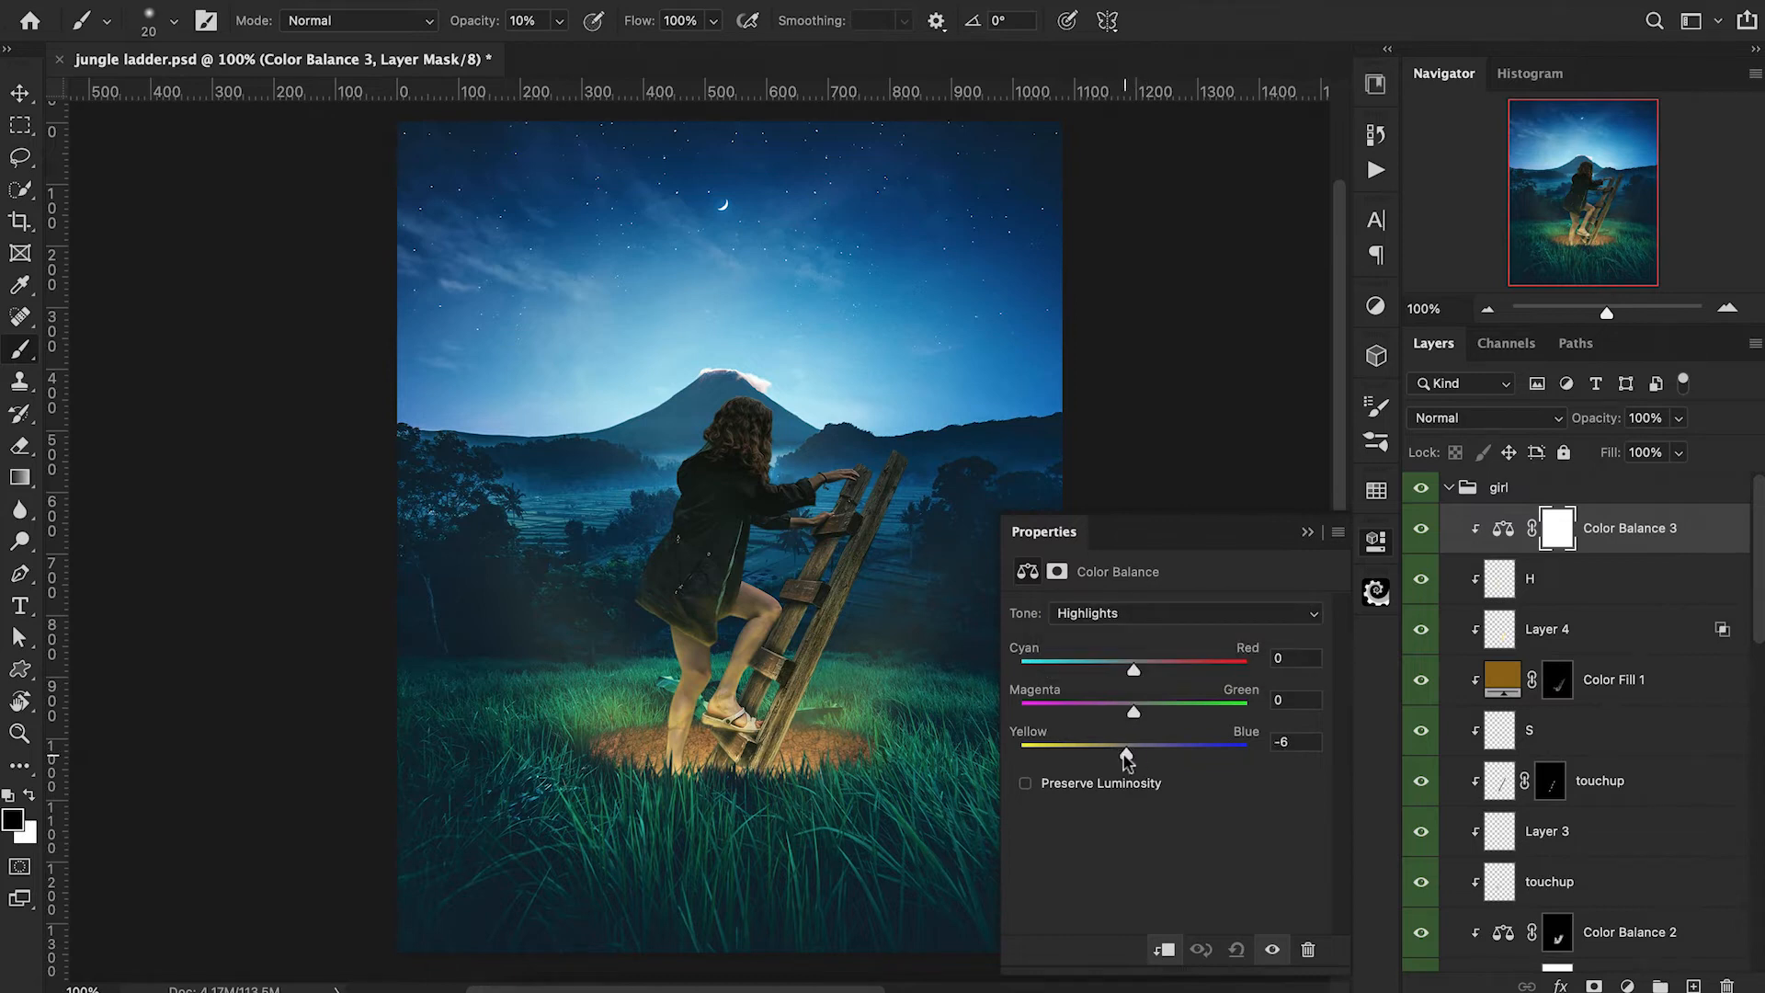
pyautogui.click(1307, 532)
# Invert the Color Balance mask to black and paint white over the girl's legs with a 150 px brush at 20% opacity.
pyautogui.hotkey('ctrl', 'i')
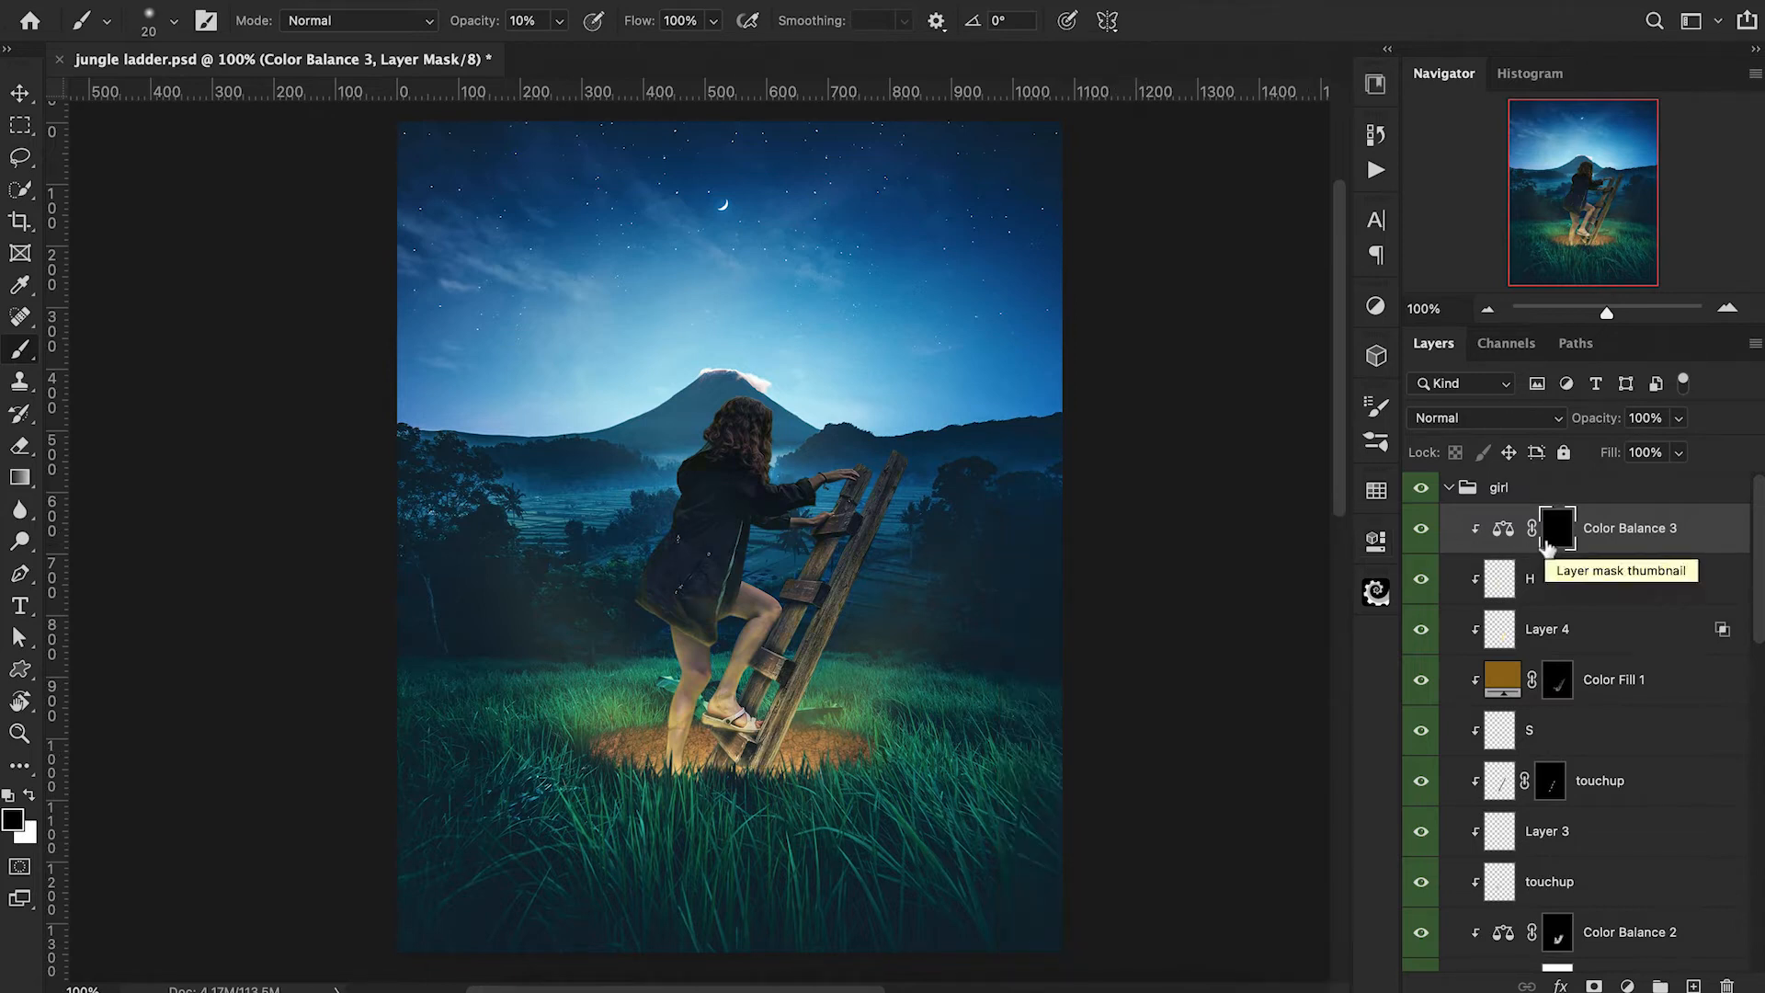
pyautogui.press(']')
pyautogui.press(']')
pyautogui.press(']')
pyautogui.press(']')
pyautogui.press(']')
pyautogui.press(']')
pyautogui.press('x')
pyautogui.press('2')
pyautogui.moveTo(655, 643)
pyautogui.mouseDown()
pyautogui.moveTo(663, 604)
pyautogui.moveTo(742, 628)
pyautogui.mouseUp()
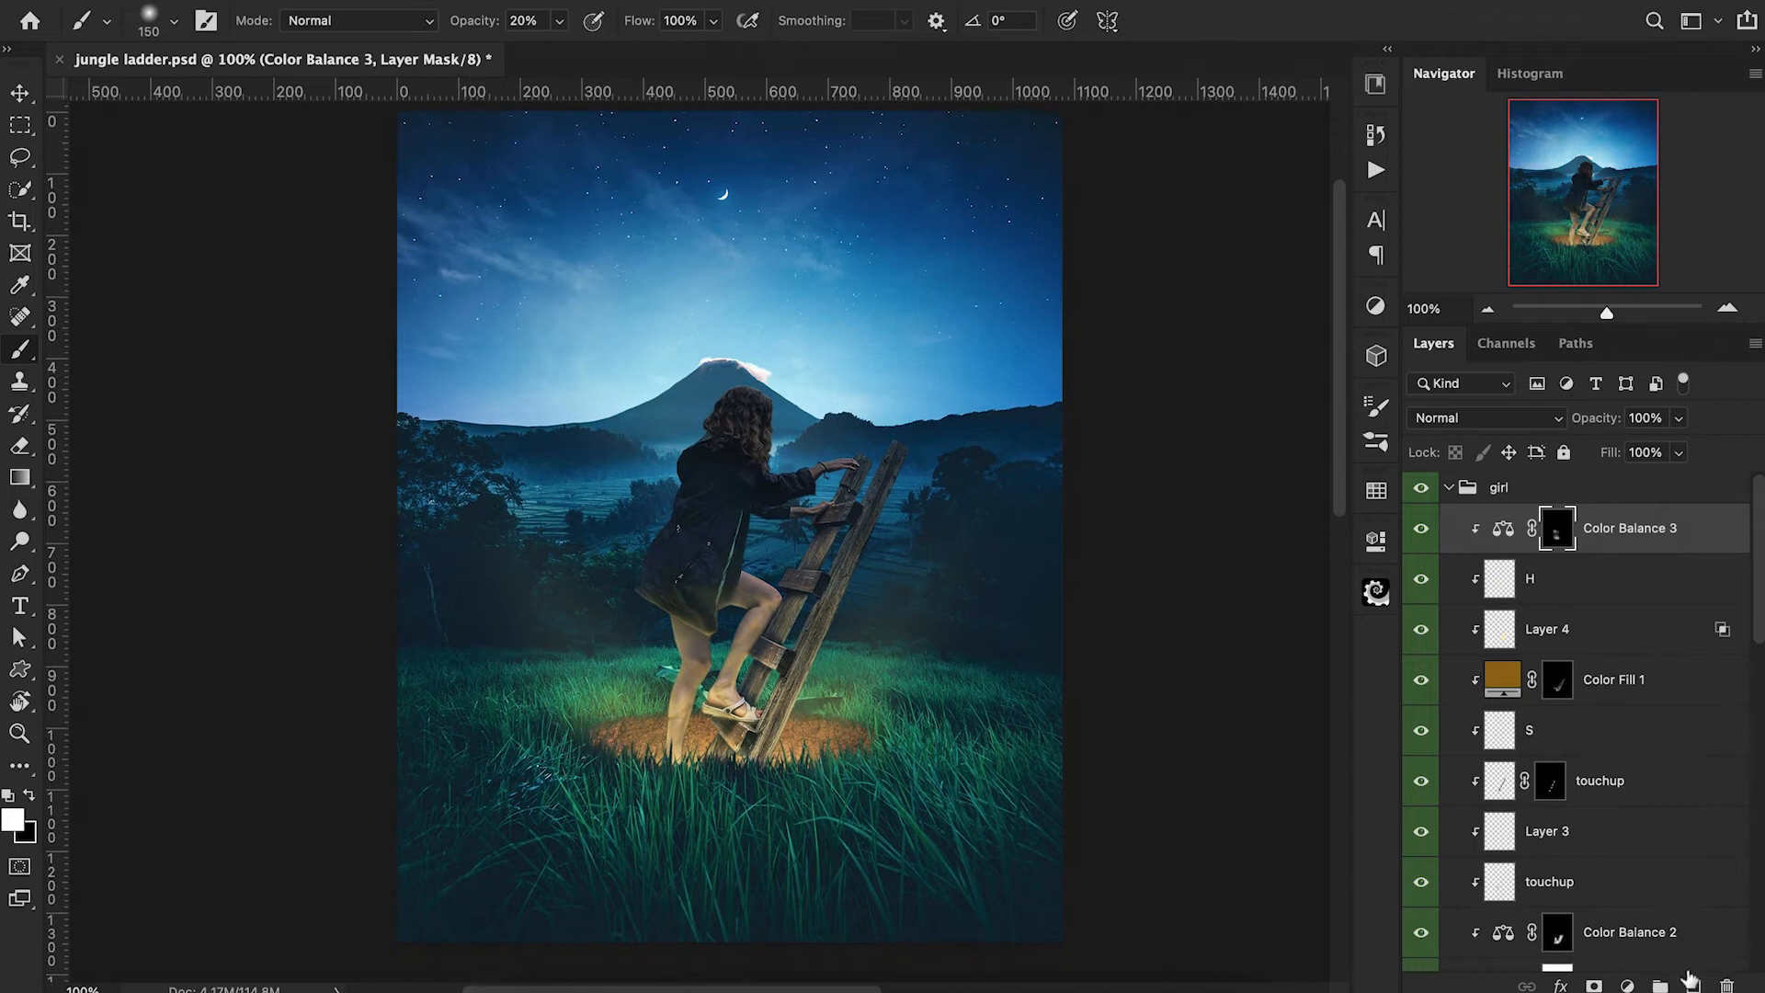
# Add a new clipped layer and paint sampled wood brown on the rung below the sandal with a 20 px brush at 20% opacity.
pyautogui.click(1693, 986)
pyautogui.keyDown('alt'); pyautogui.click(1485, 554); pyautogui.keyUp('alt')
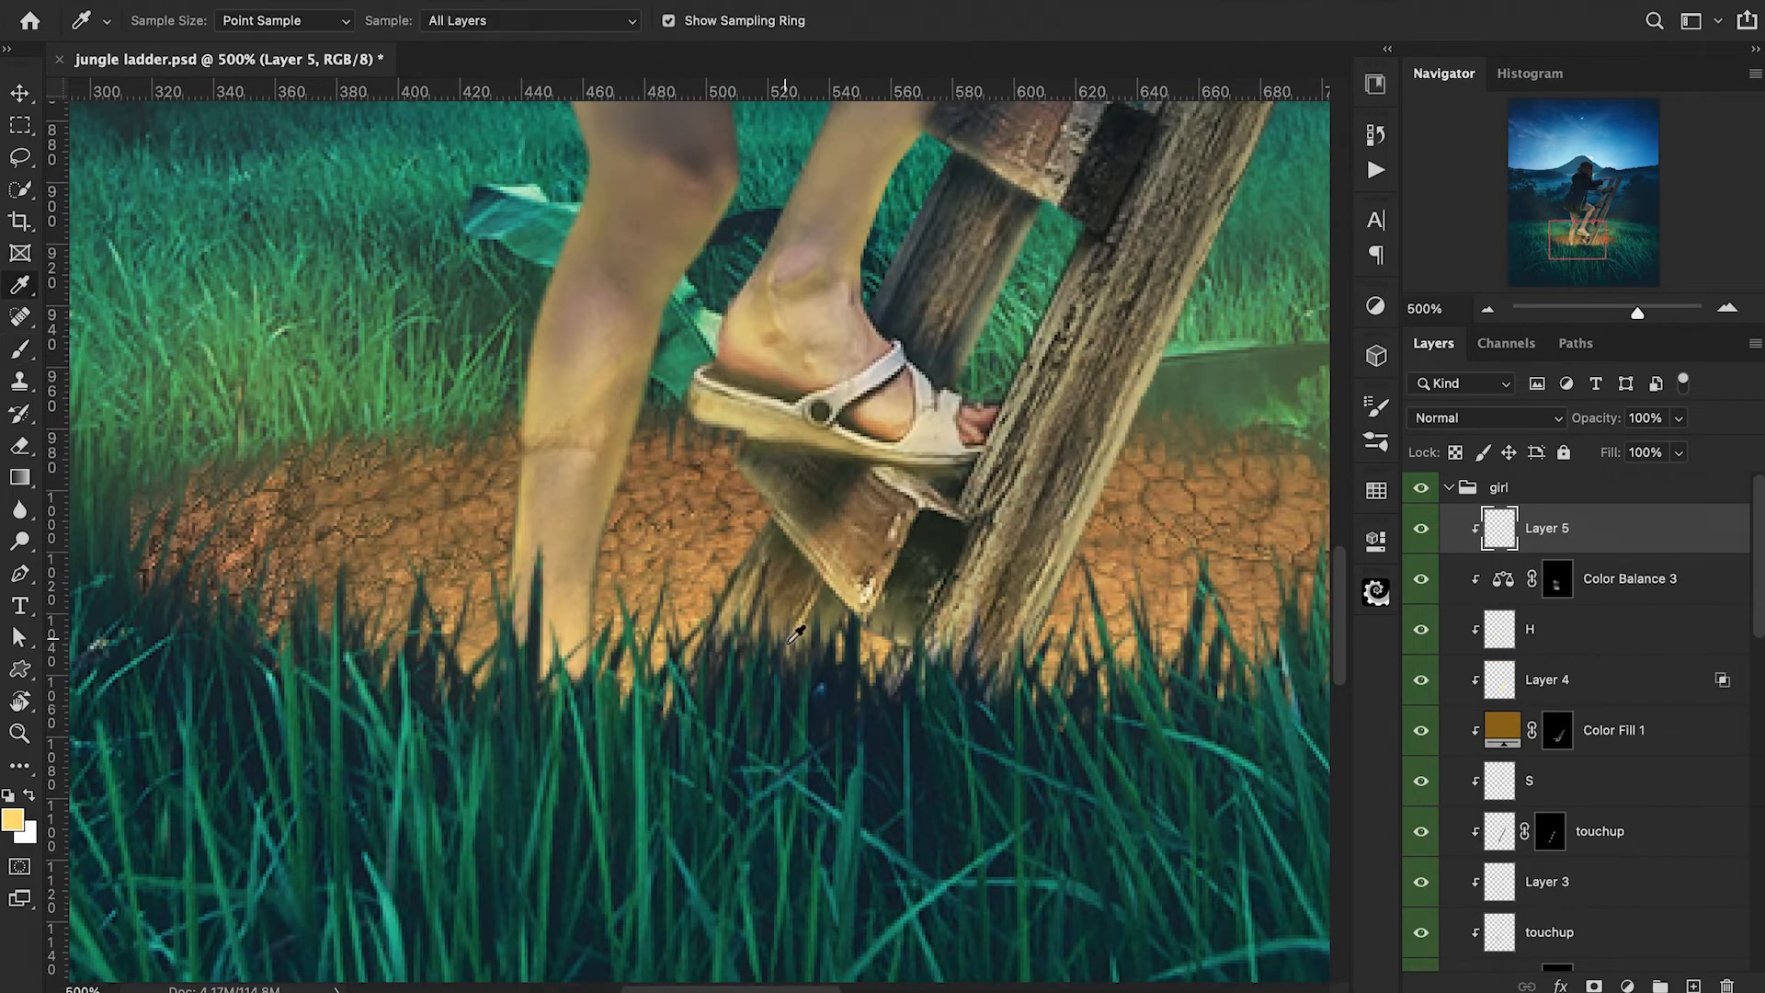
pyautogui.keyDown('alt'); pyautogui.click(878, 528); pyautogui.keyUp('alt')
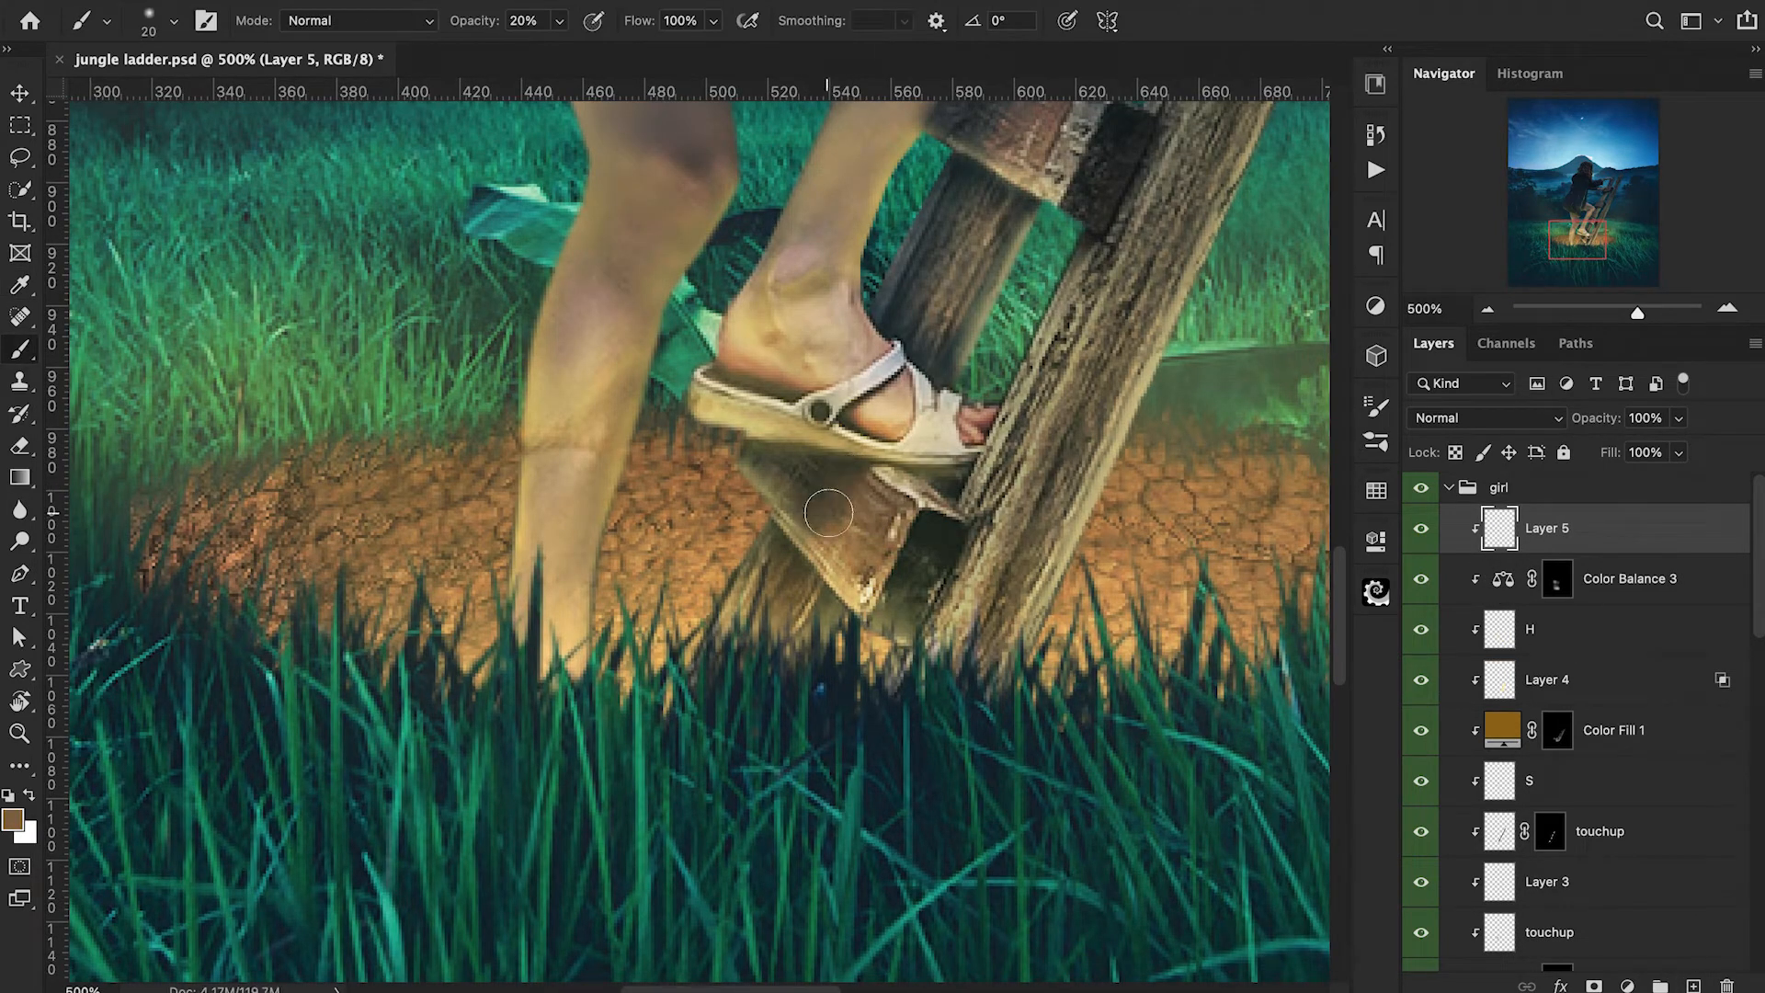
pyautogui.press('i')
pyautogui.click(847, 549)
pyautogui.press('b')
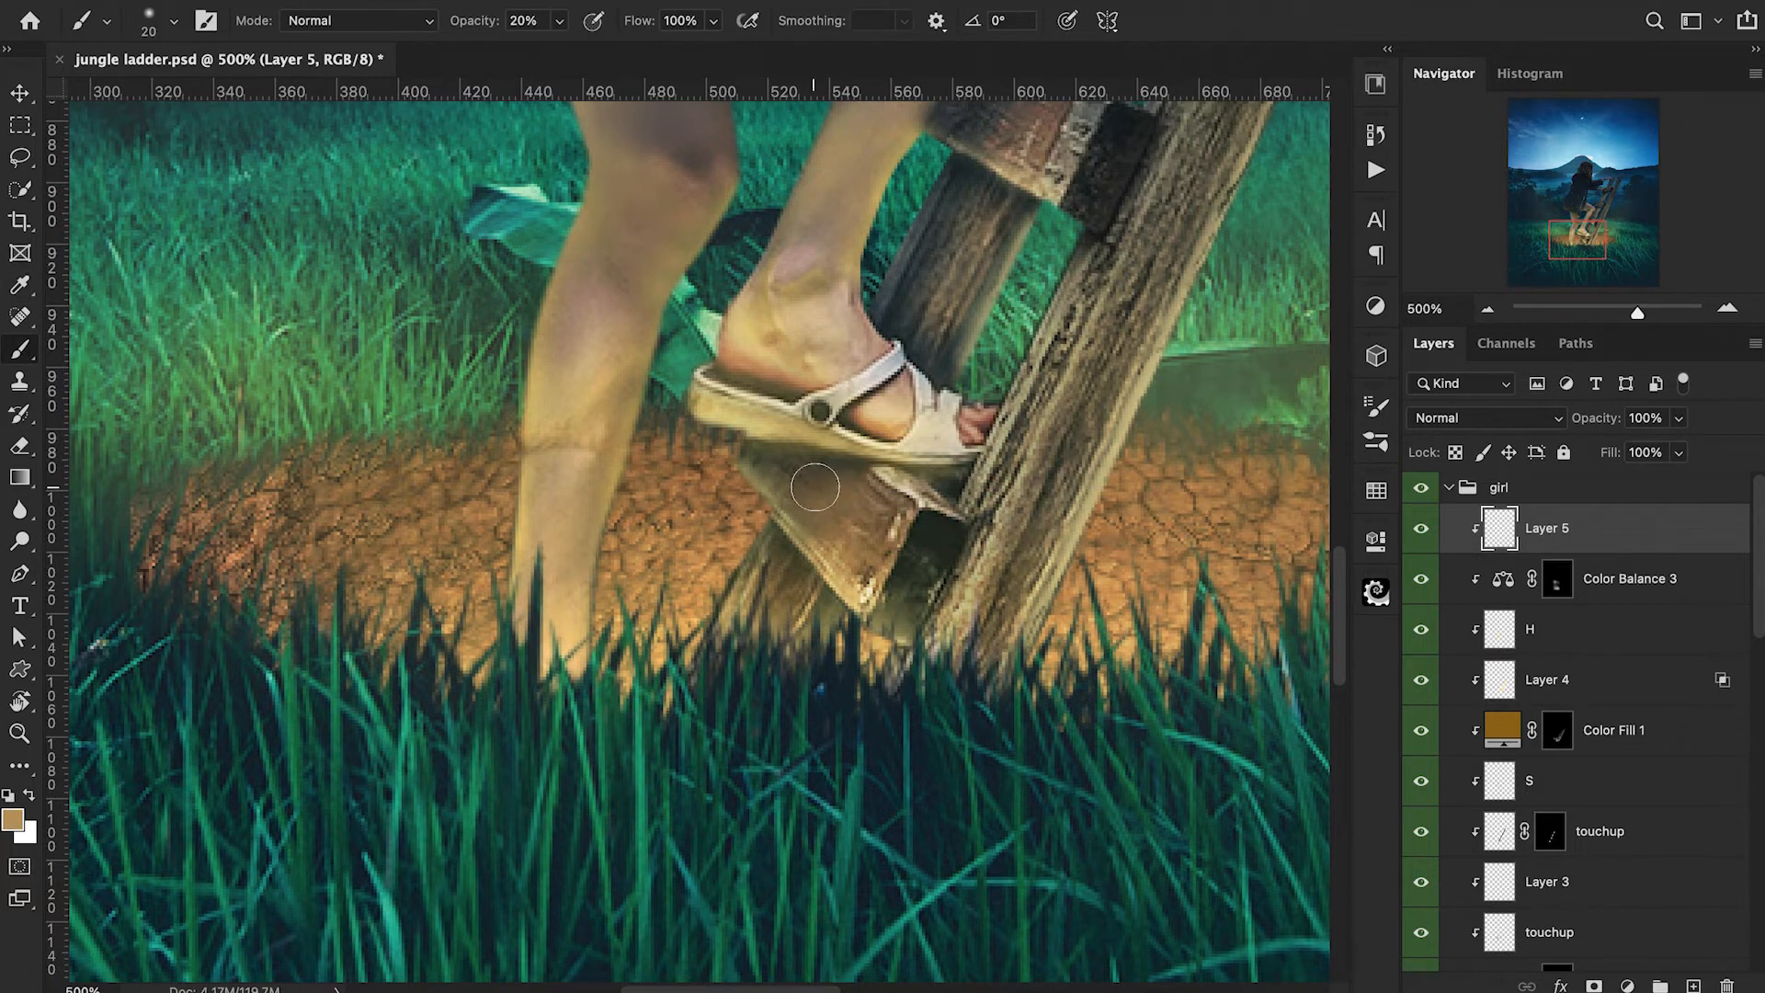
pyautogui.moveTo(808, 514)
pyautogui.mouseDown()
pyautogui.moveTo(851, 488)
pyautogui.moveTo(777, 480)
pyautogui.mouseUp()
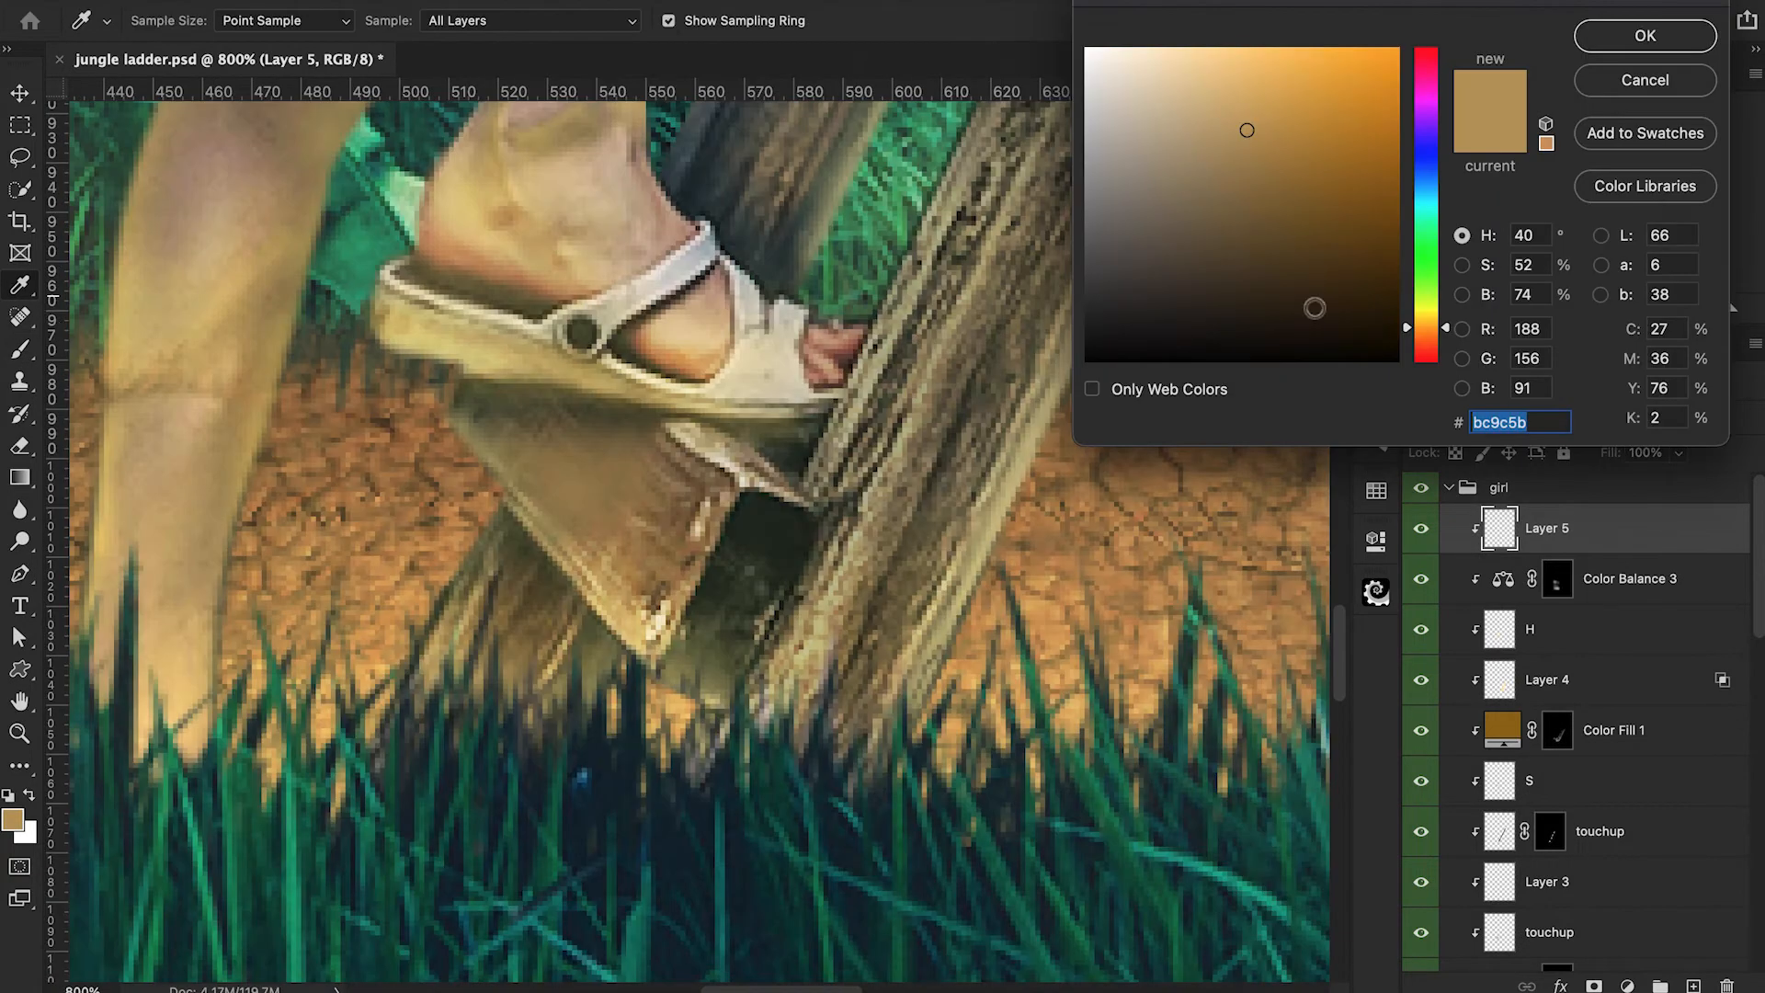
# Set the foreground colour to dark brown #100c05 and reduce the brush to 4 px for detailing the rung below the sandal.
pyautogui.click(1305, 341)
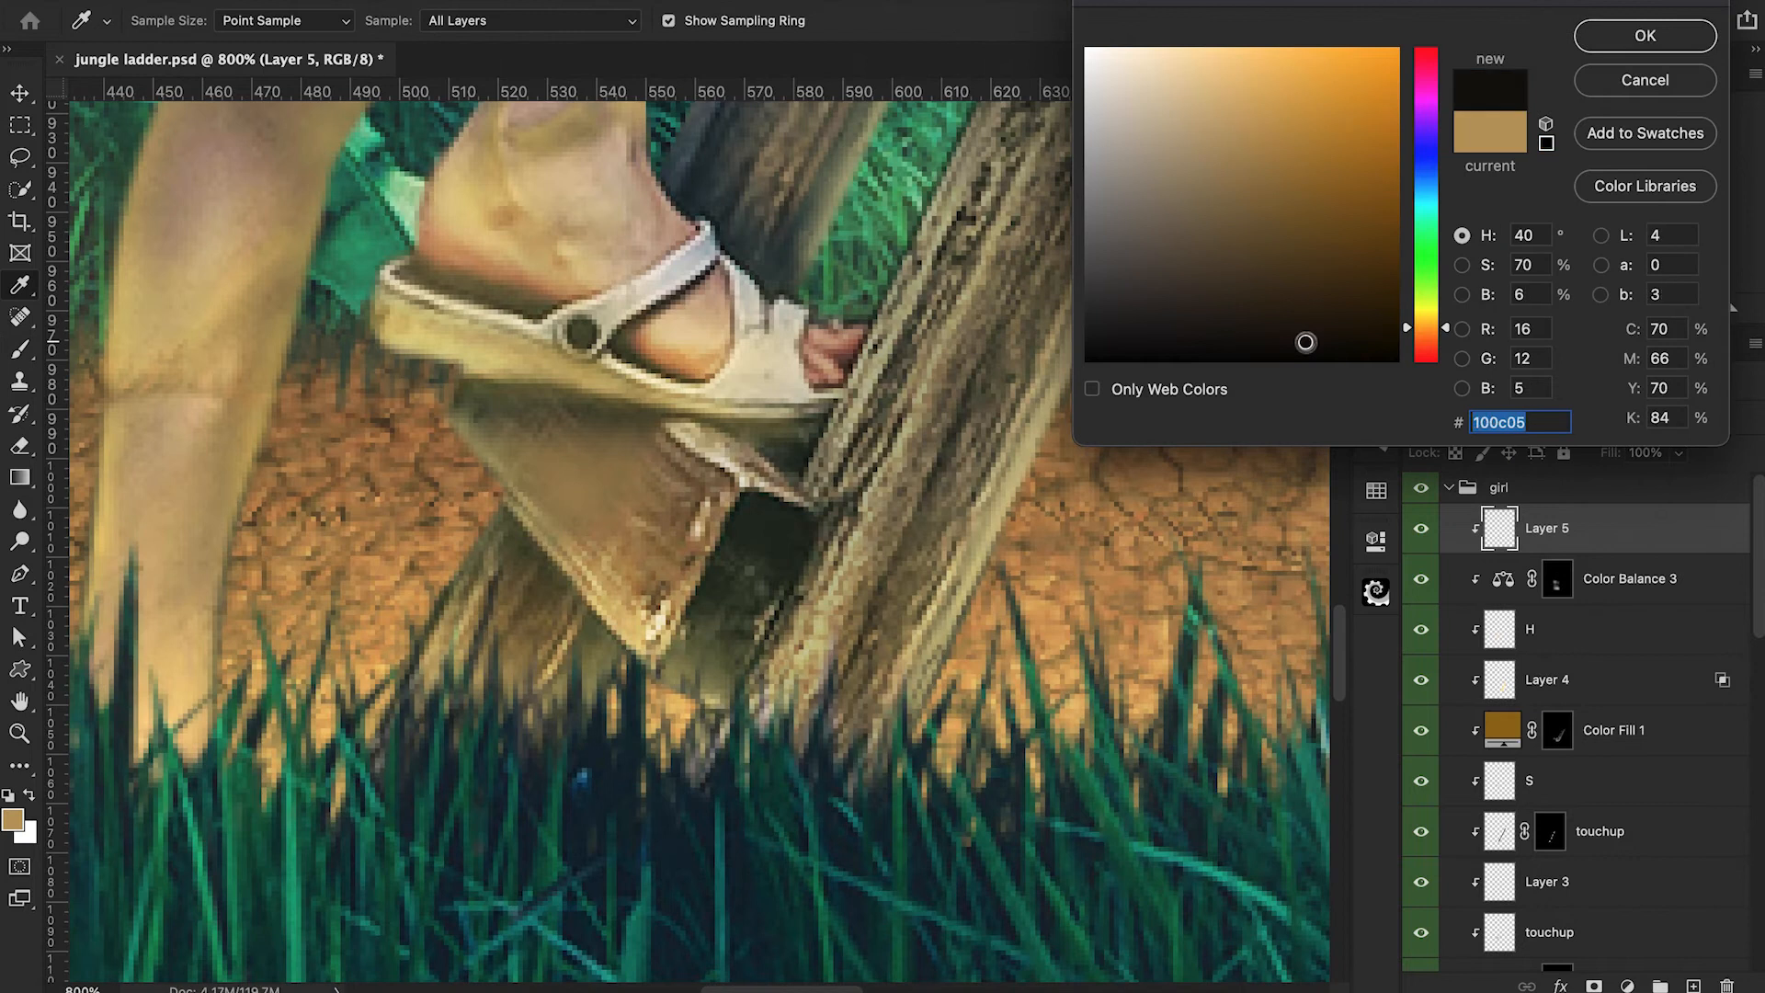
pyautogui.click(1639, 41)
pyautogui.press('b')
pyautogui.press('[')
pyautogui.press('[')
pyautogui.press('[')
pyautogui.press('[')
pyautogui.press('[')
pyautogui.press('[')
pyautogui.press('[')
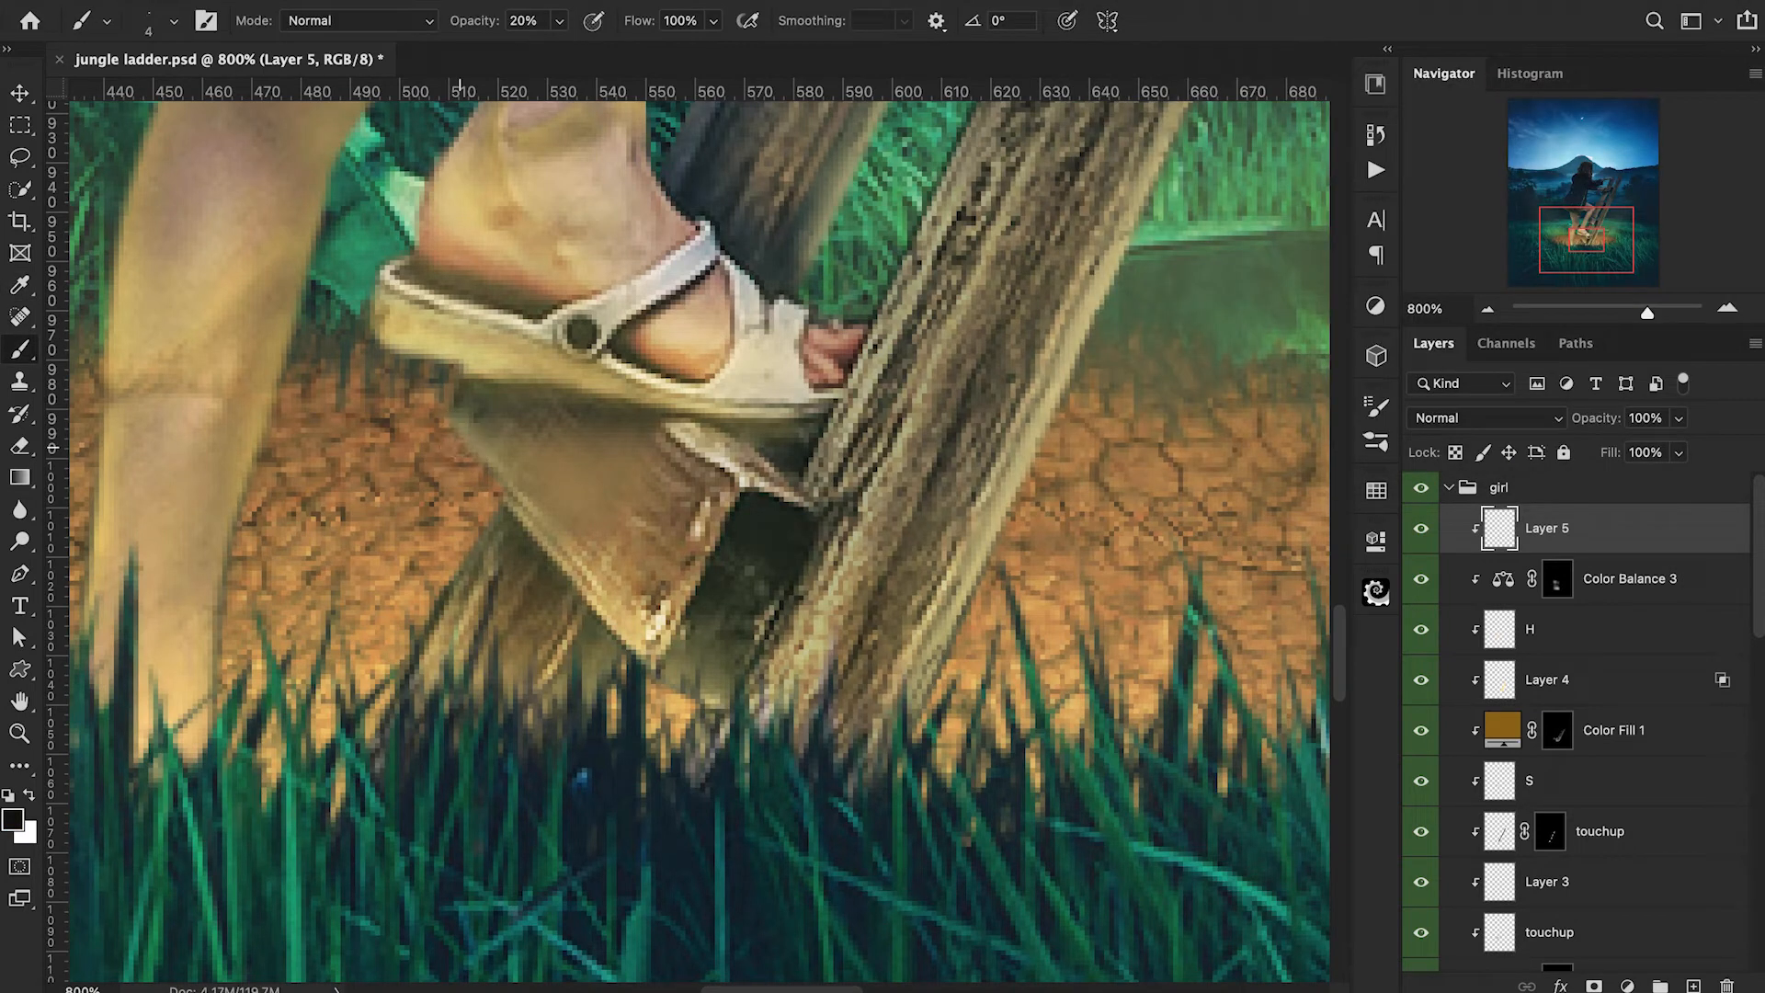
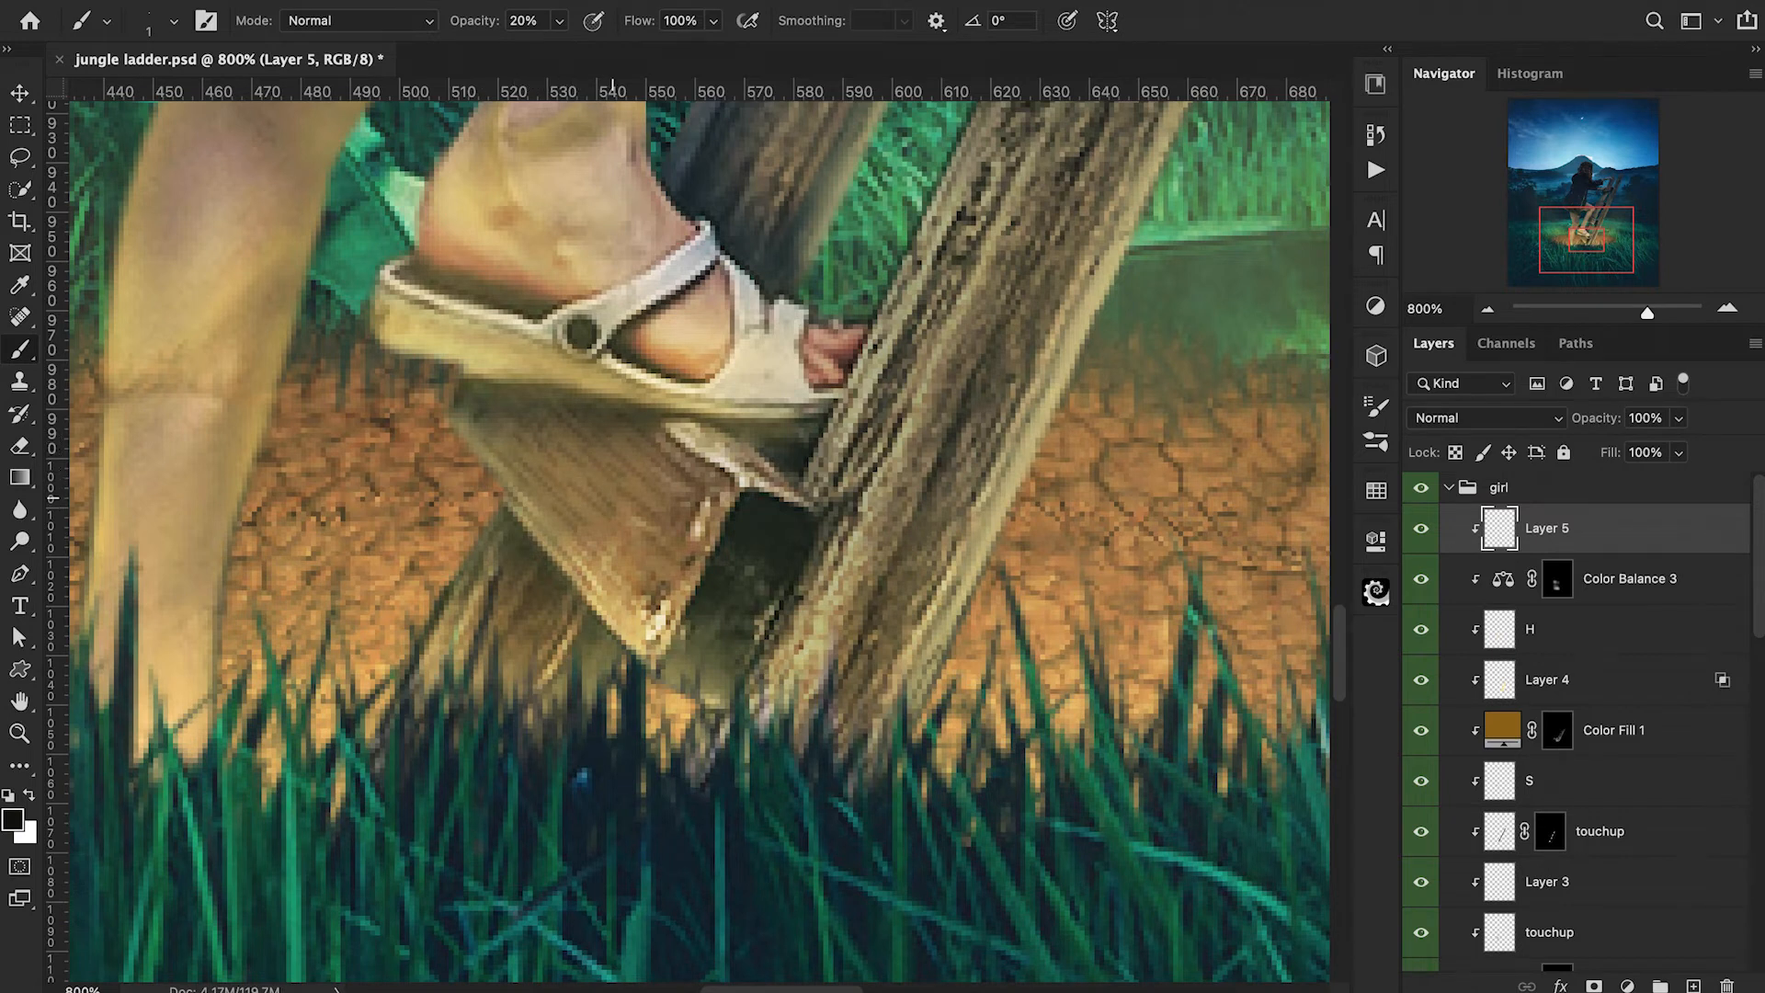
# Add a new clipped layer at the top of the girl group and set the foreground colour to warm yellow #ffd669.
pyautogui.hotkey('ctrl', '1')
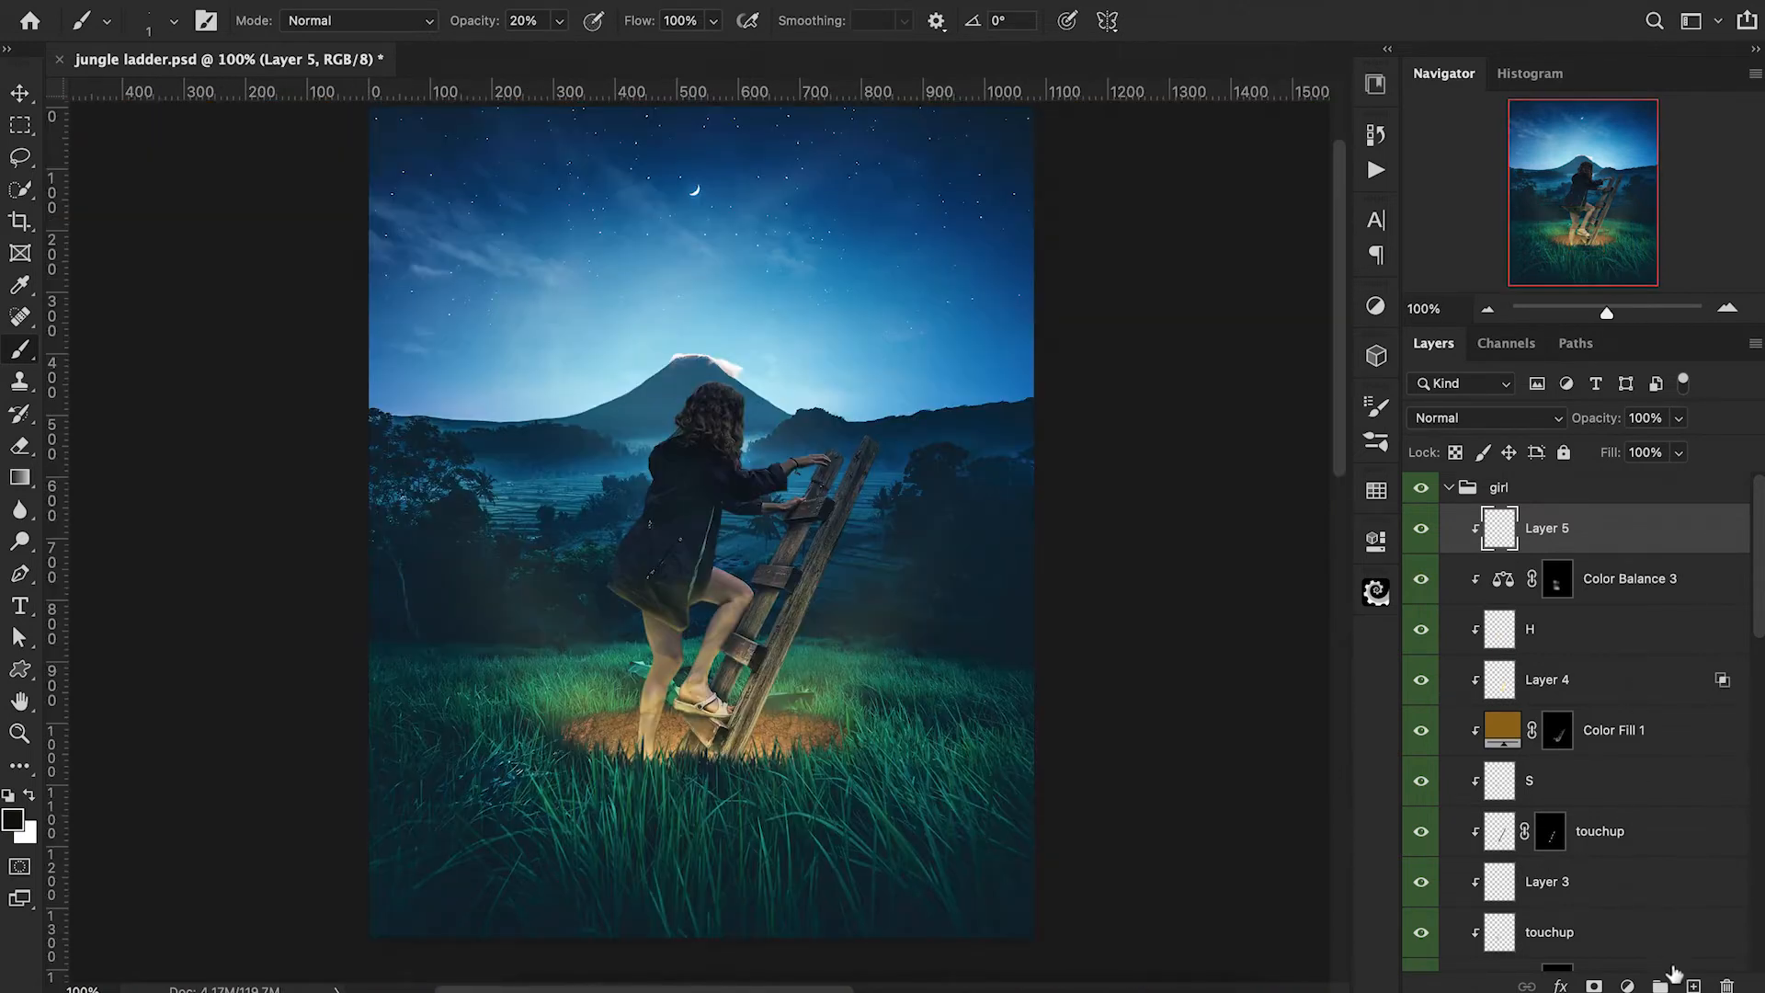
pyautogui.click(1692, 985)
pyautogui.keyDown('alt'); pyautogui.click(1483, 553); pyautogui.keyUp('alt')
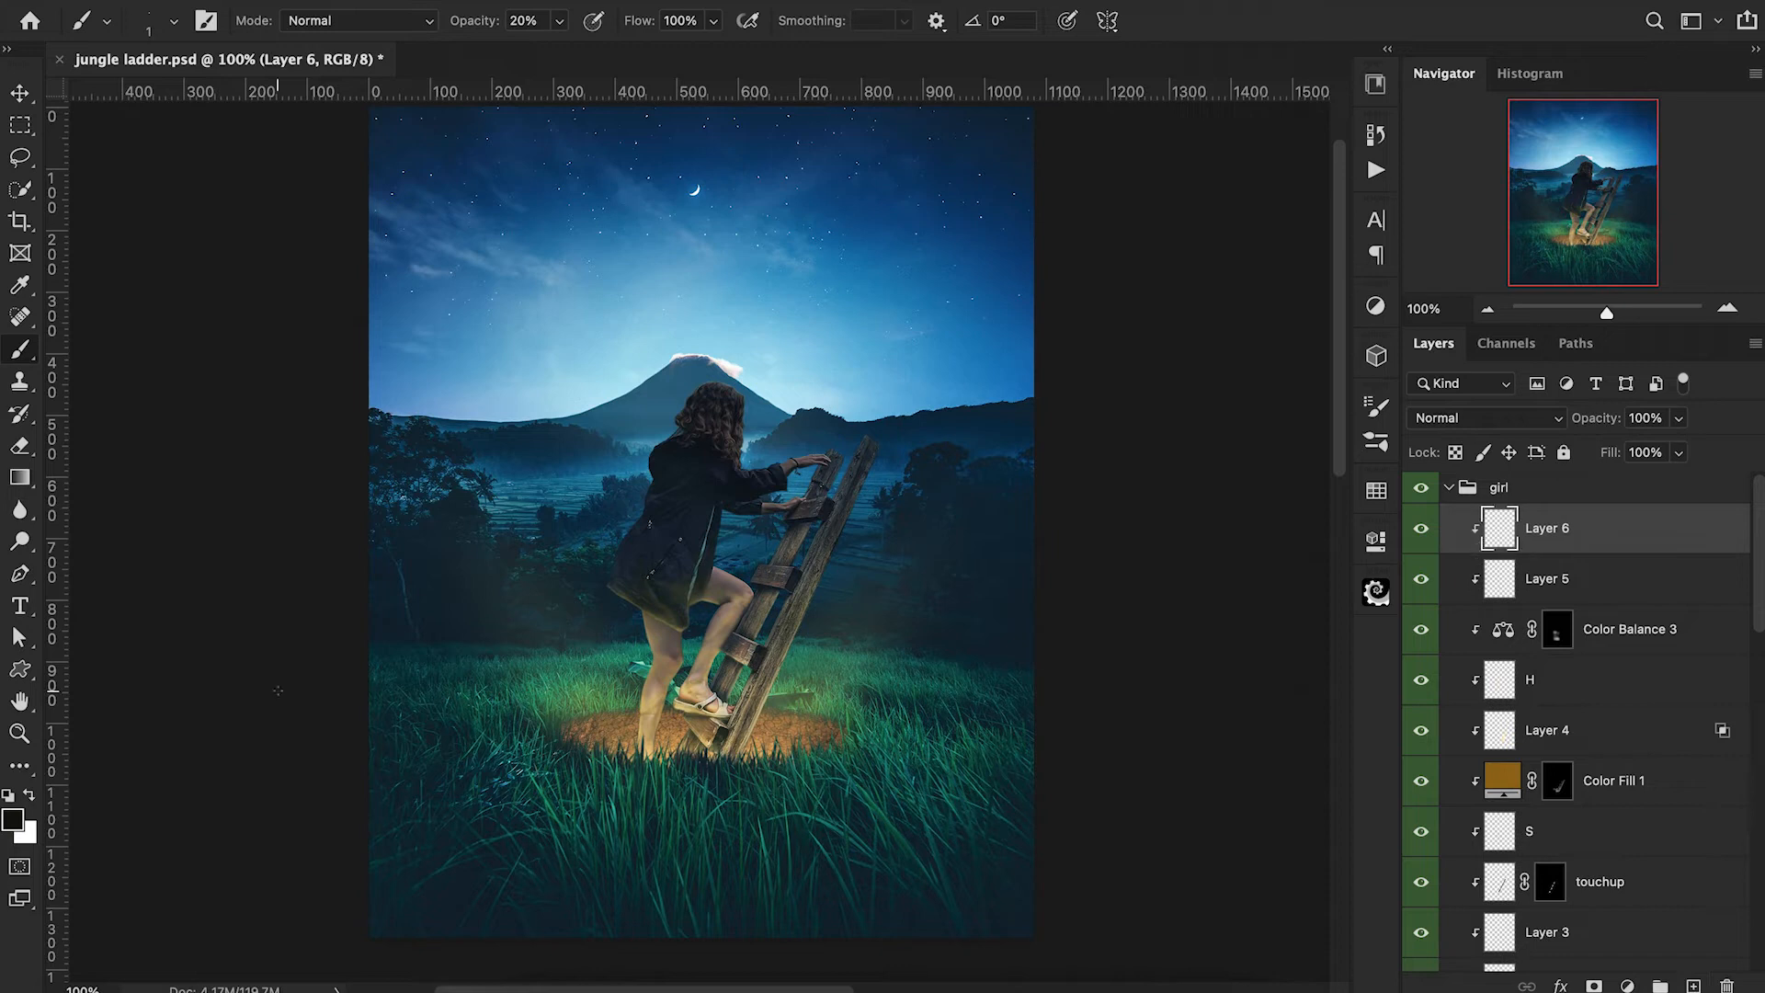
pyautogui.click(9, 827)
pyautogui.moveTo(1207, 56); pyautogui.dragTo(1200, 16)
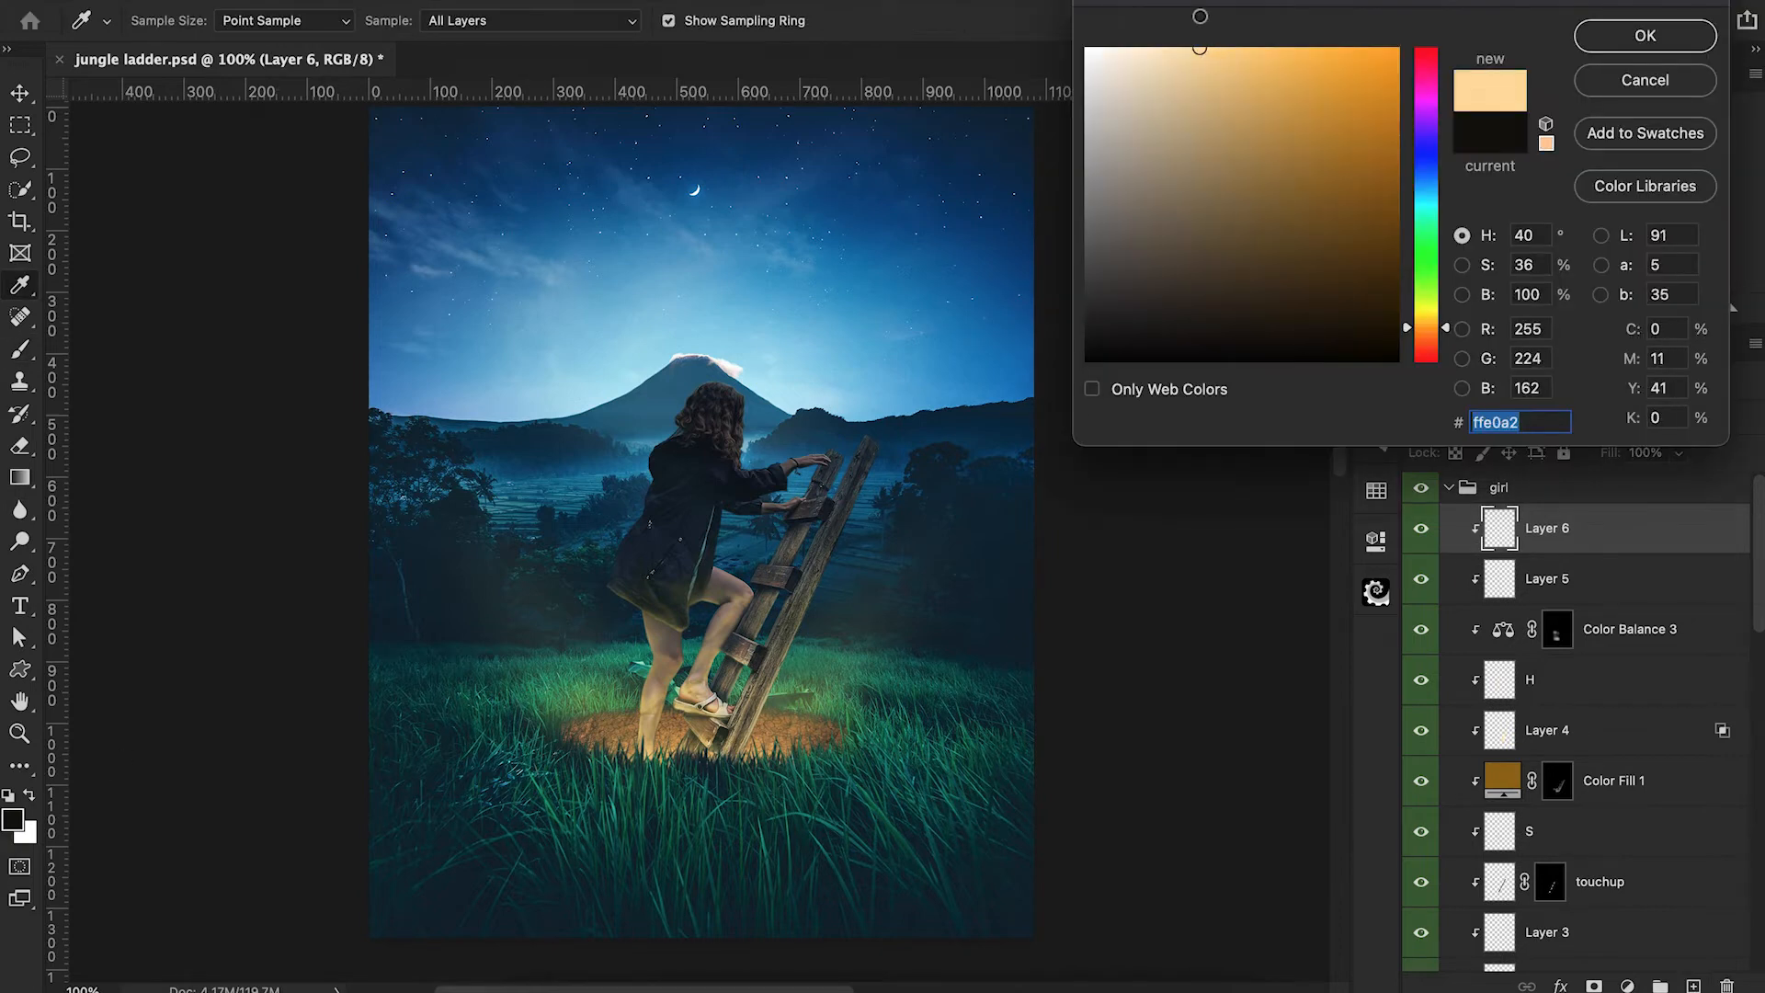
pyautogui.moveTo(1405, 328); pyautogui.dragTo(1405, 323)
pyautogui.moveTo(1236, 64); pyautogui.dragTo(1272, 11)
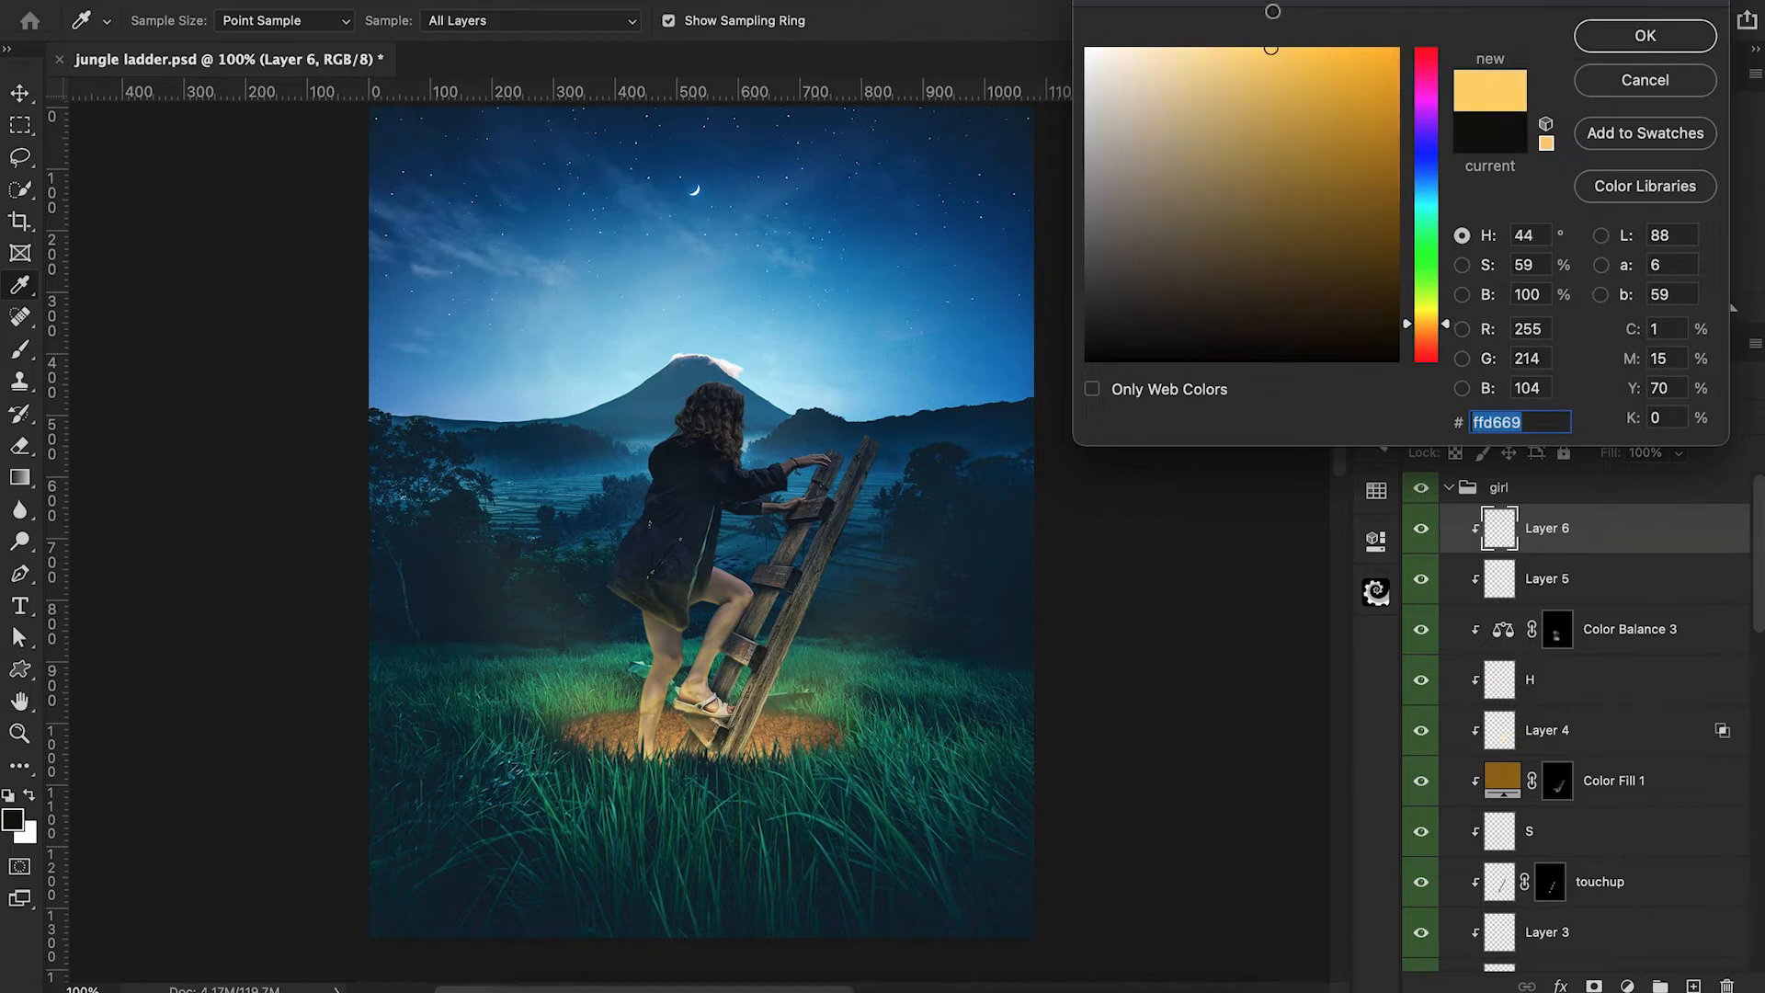
pyautogui.click(1683, 42)
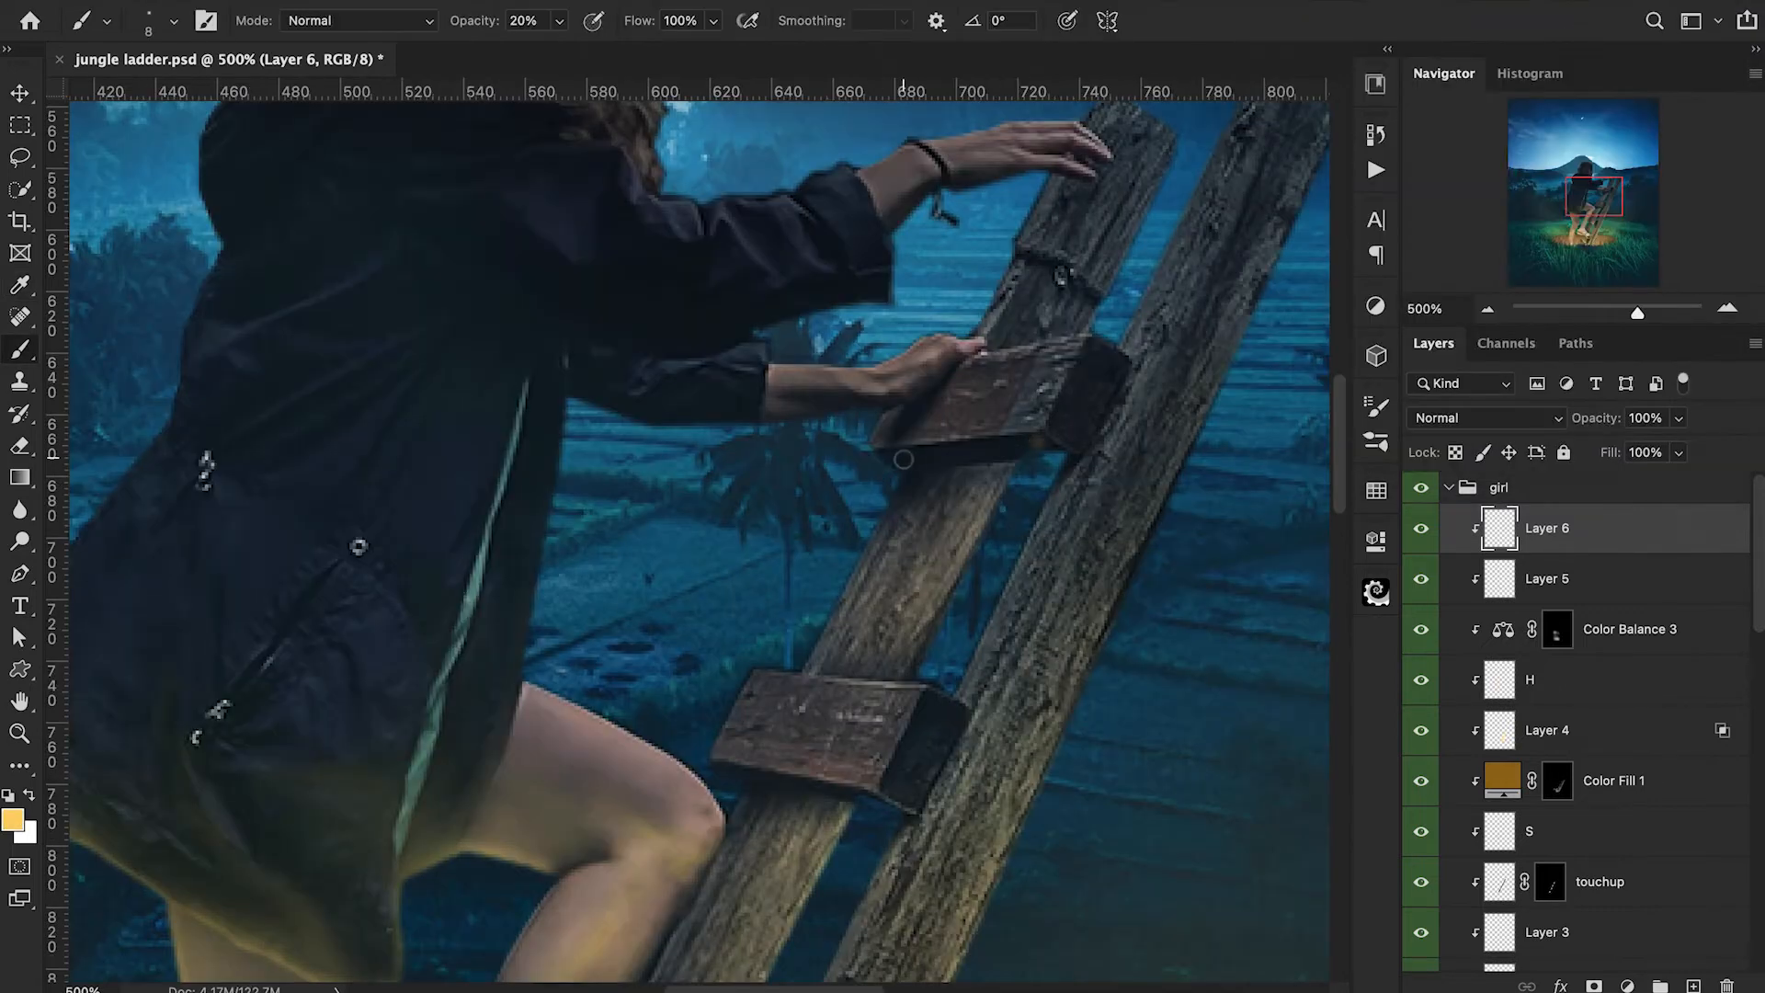
# Paint yellow light along the undersides of the ladder's top two rungs with a 5 px brush at 6% opacity.
pyautogui.moveTo(902, 459)
pyautogui.mouseDown()
pyautogui.moveTo(1054, 452)
pyautogui.moveTo(915, 463)
pyautogui.mouseUp()
pyautogui.moveTo(497, 27); pyautogui.dragTo(483, 27)
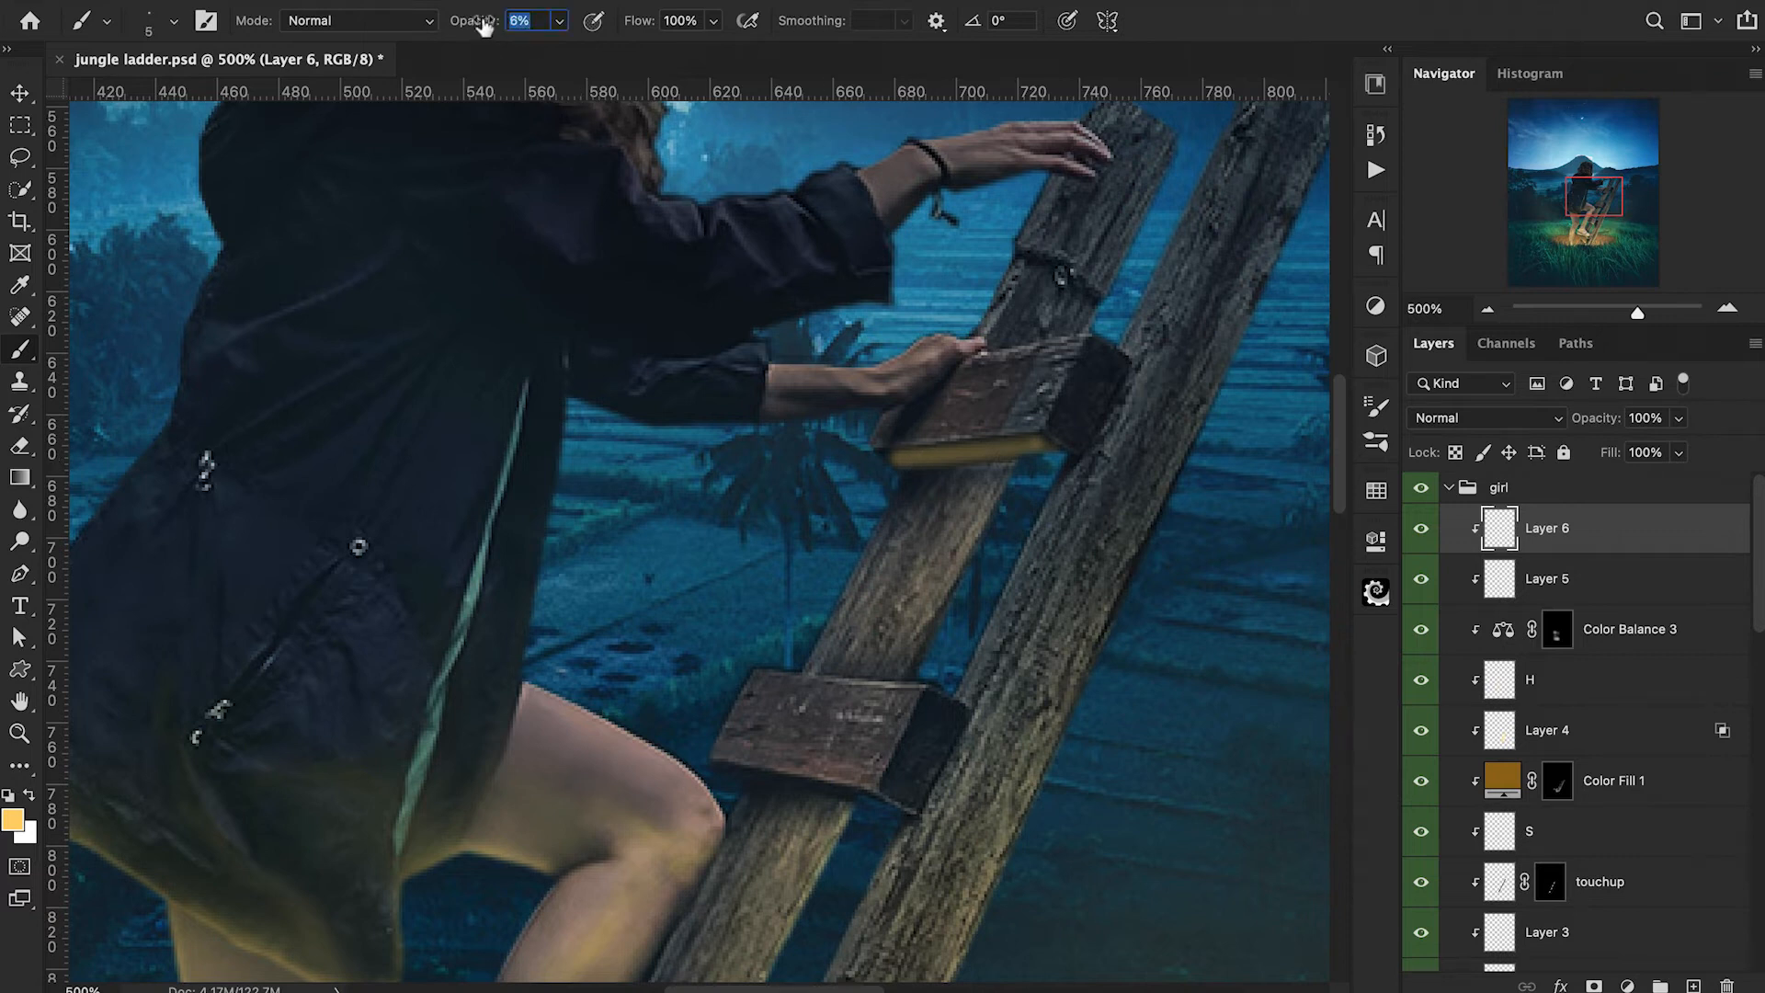
pyautogui.moveTo(900, 452); pyautogui.dragTo(1071, 459)
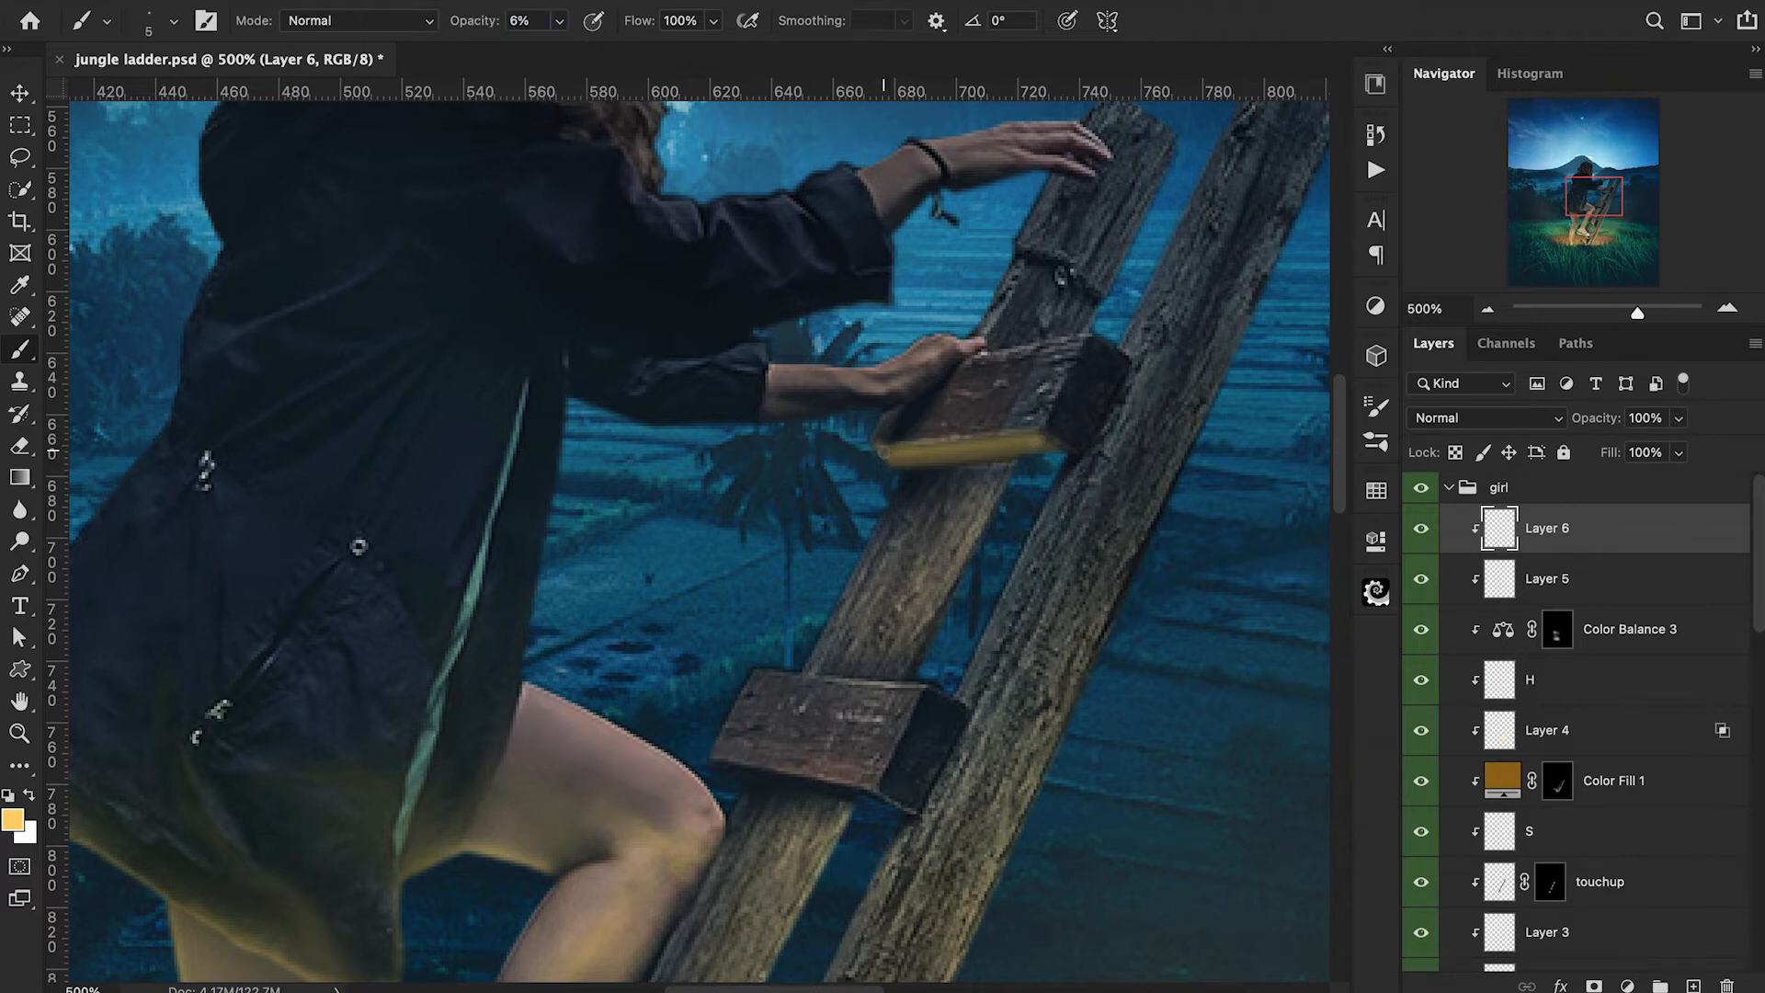
pyautogui.scroll(-5, 1062, 454)
pyautogui.moveTo(828, 555); pyautogui.dragTo(856, 560)
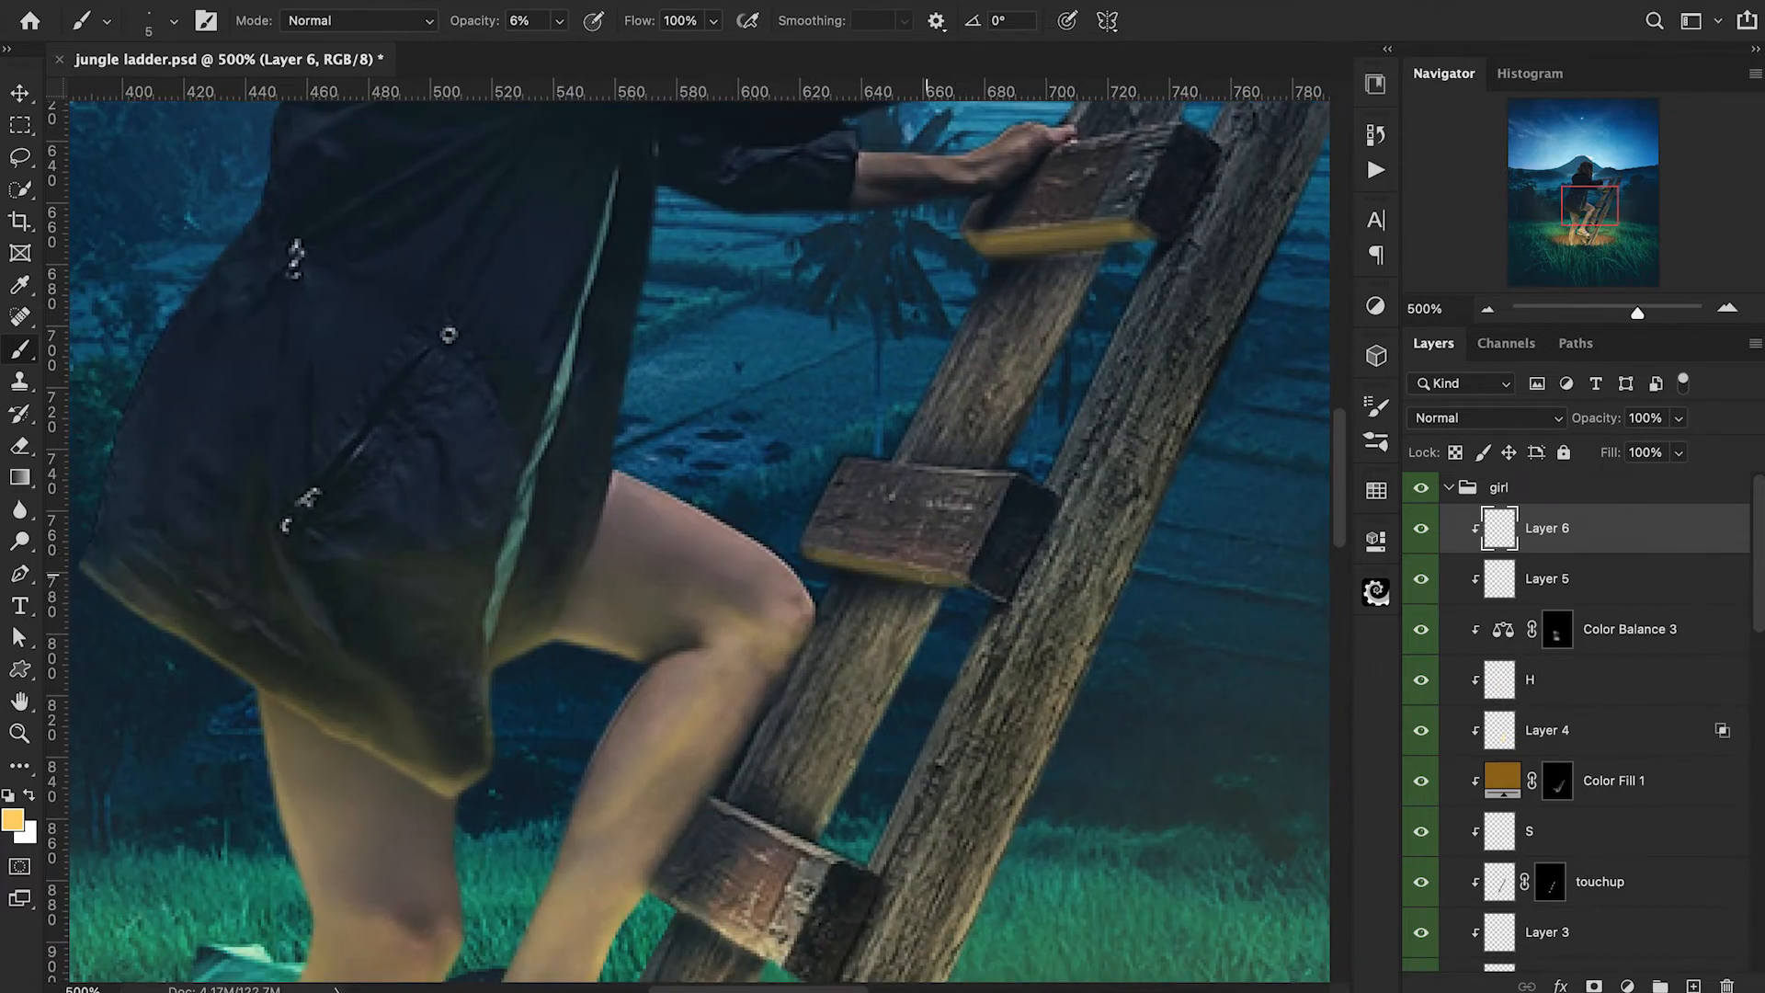
pyautogui.scroll(-3, 805, 550)
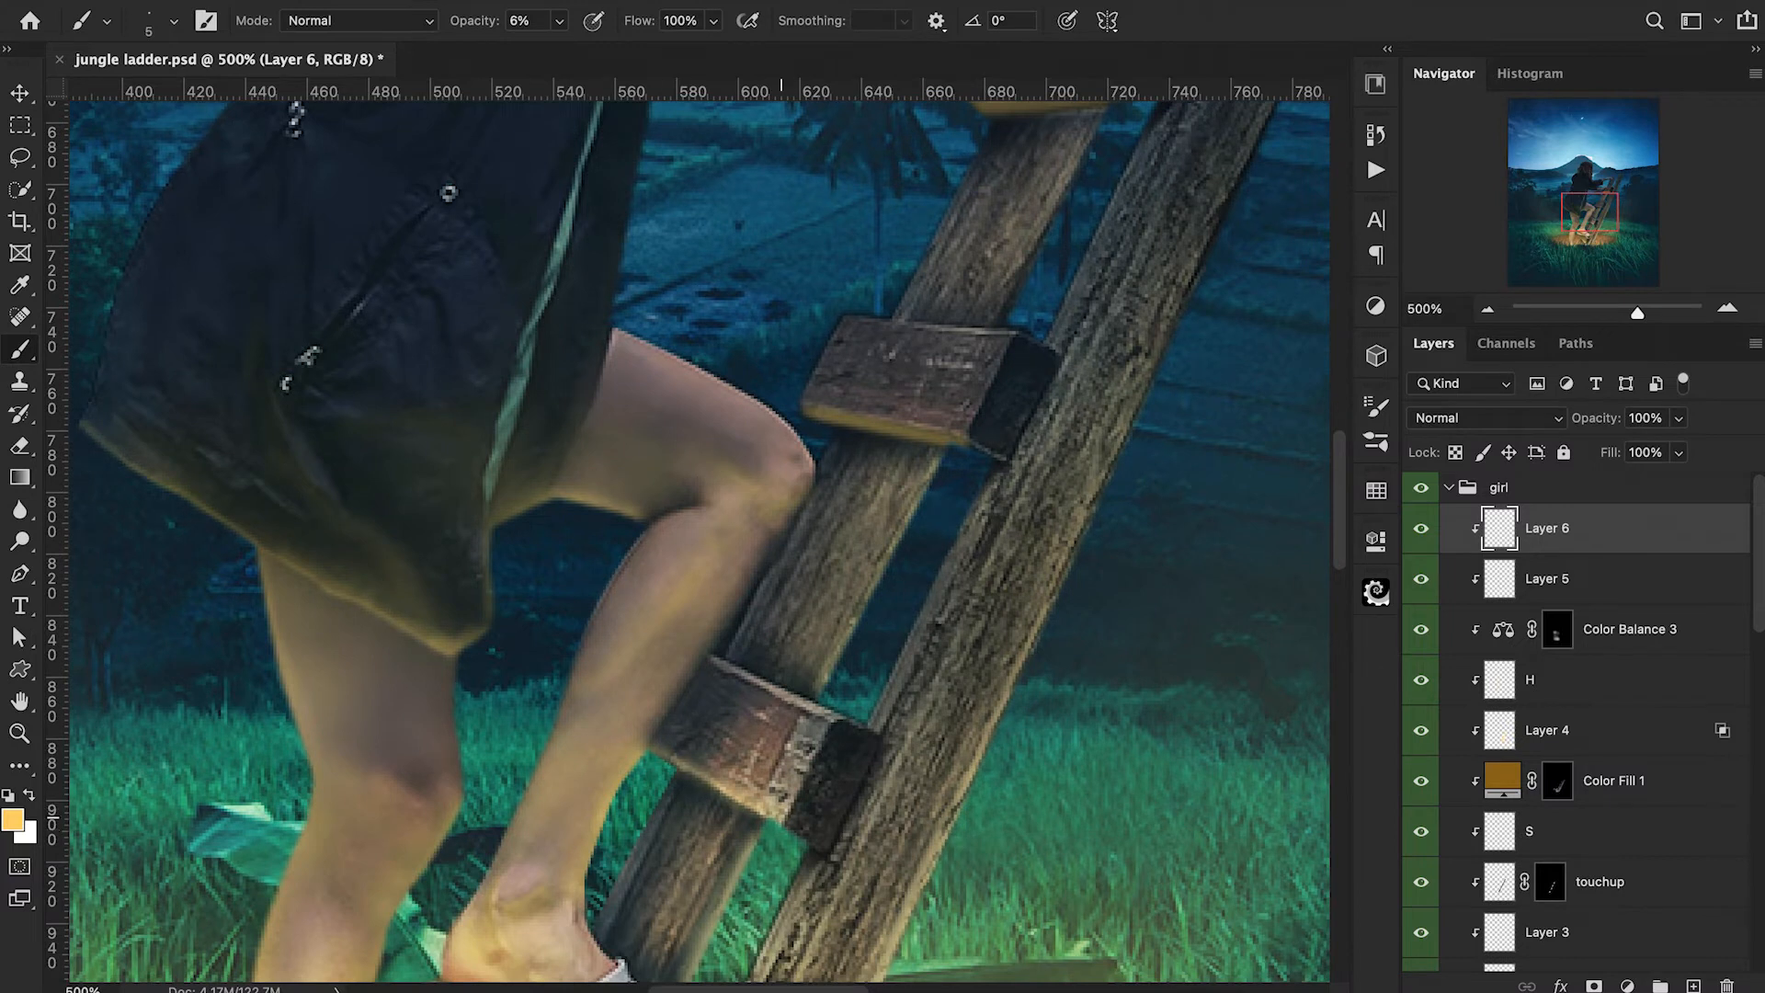
pyautogui.scroll(-3, 801, 841)
# Paint yellow light along the ladder's rails at 30% opacity, enlarging the brush to 35 px for the lower part.
pyautogui.moveTo(794, 654); pyautogui.dragTo(713, 825)
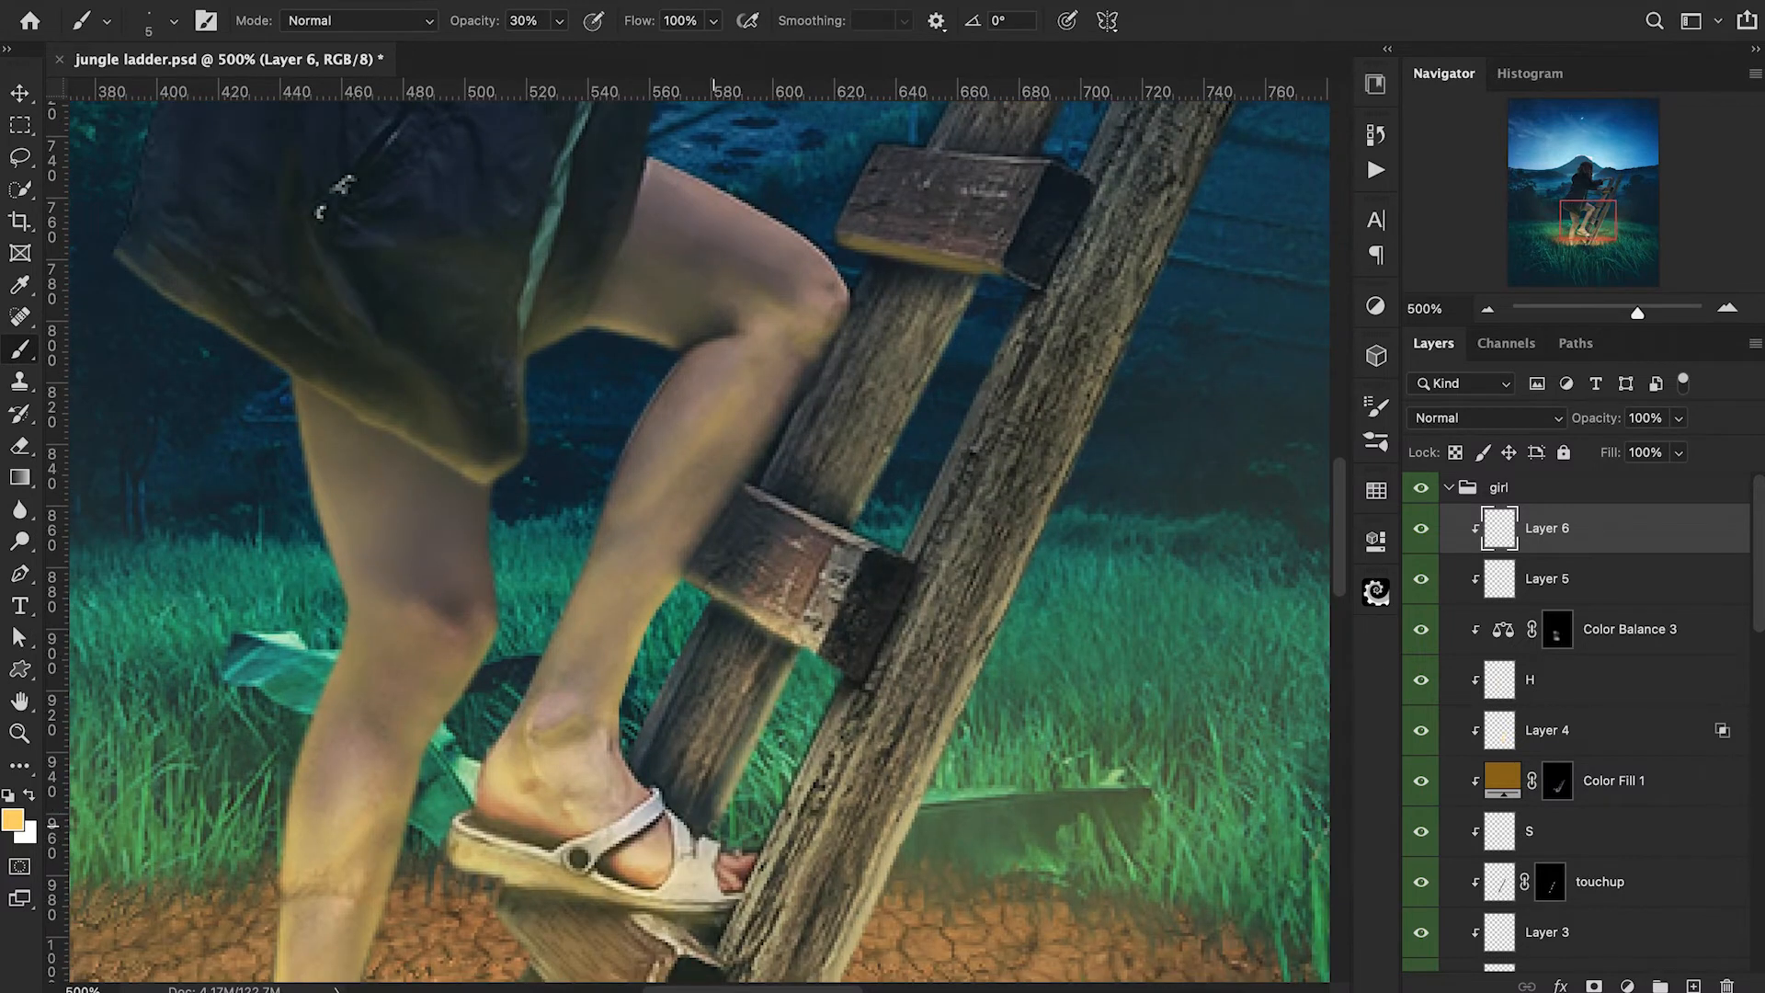
pyautogui.hotkey('ctrl', '-')
pyautogui.hotkey('ctrl', '-')
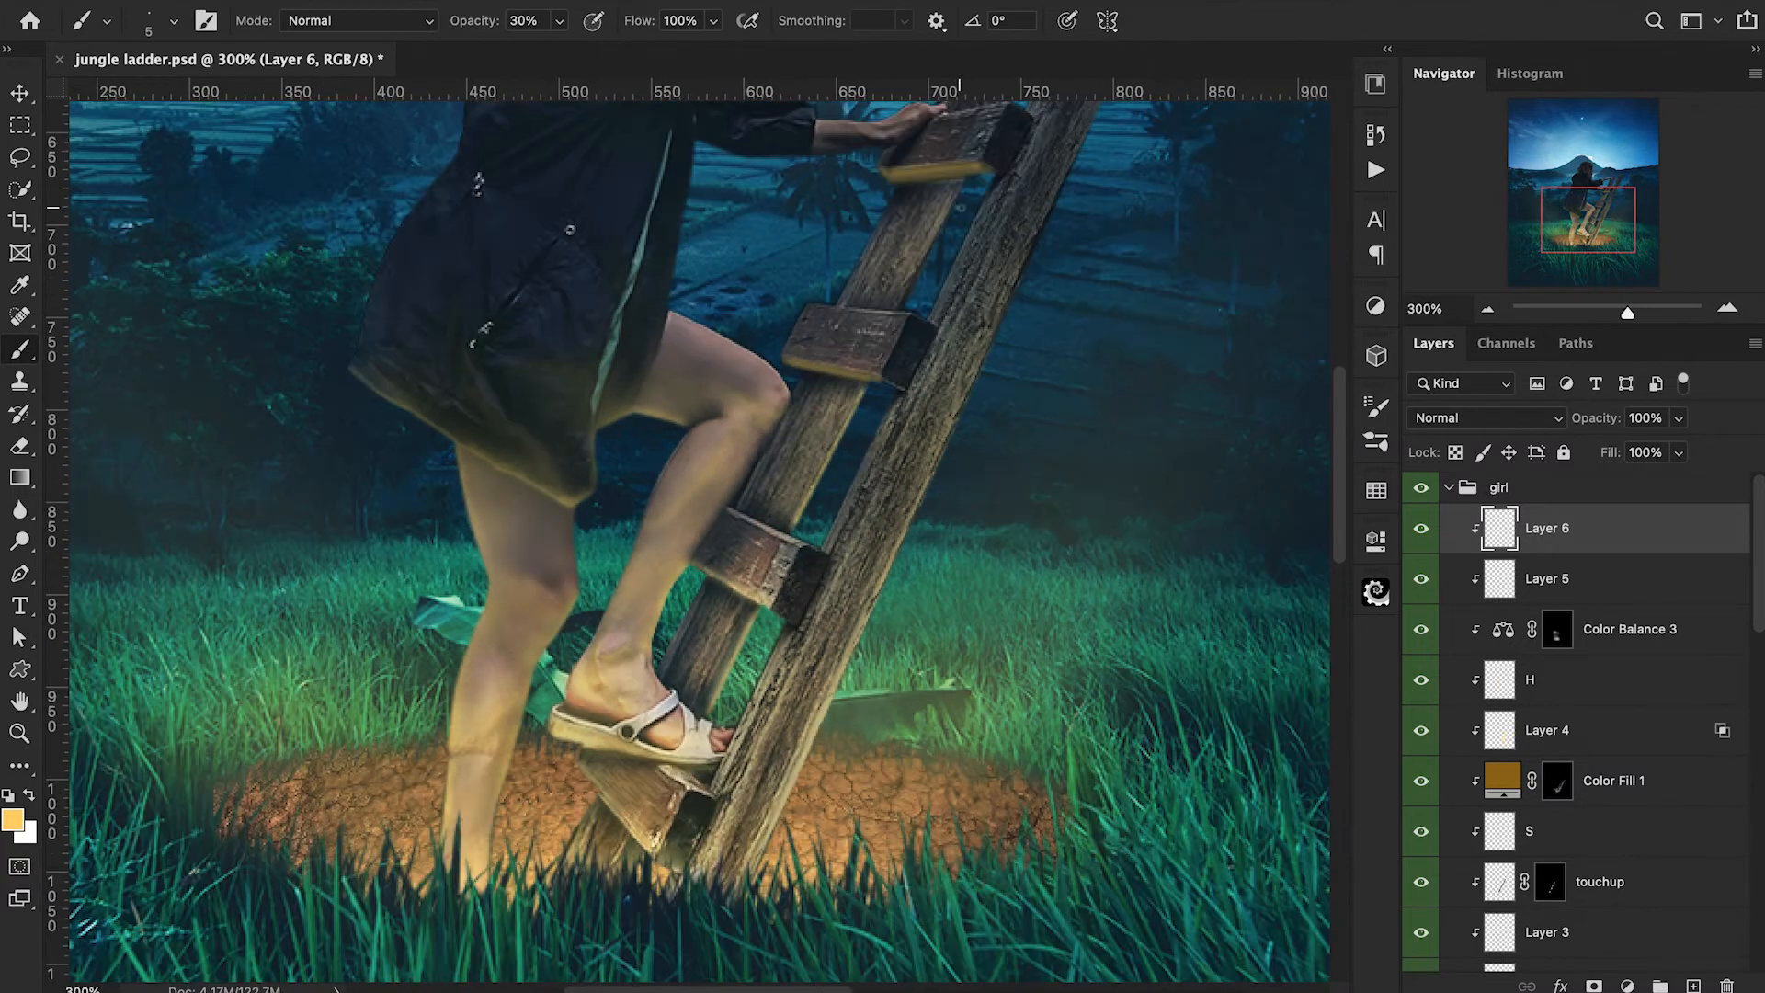
pyautogui.moveTo(910, 299)
pyautogui.mouseDown()
pyautogui.moveTo(957, 199)
pyautogui.moveTo(900, 301)
pyautogui.mouseUp()
pyautogui.moveTo(889, 402); pyautogui.dragTo(825, 546)
pyautogui.press(']')
pyautogui.press(']')
pyautogui.press(']')
pyautogui.press(']')
pyautogui.press(']')
pyautogui.press(']')
pyautogui.moveTo(788, 792)
pyautogui.mouseDown()
pyautogui.moveTo(752, 871)
pyautogui.moveTo(793, 786)
pyautogui.moveTo(721, 872)
pyautogui.mouseUp()
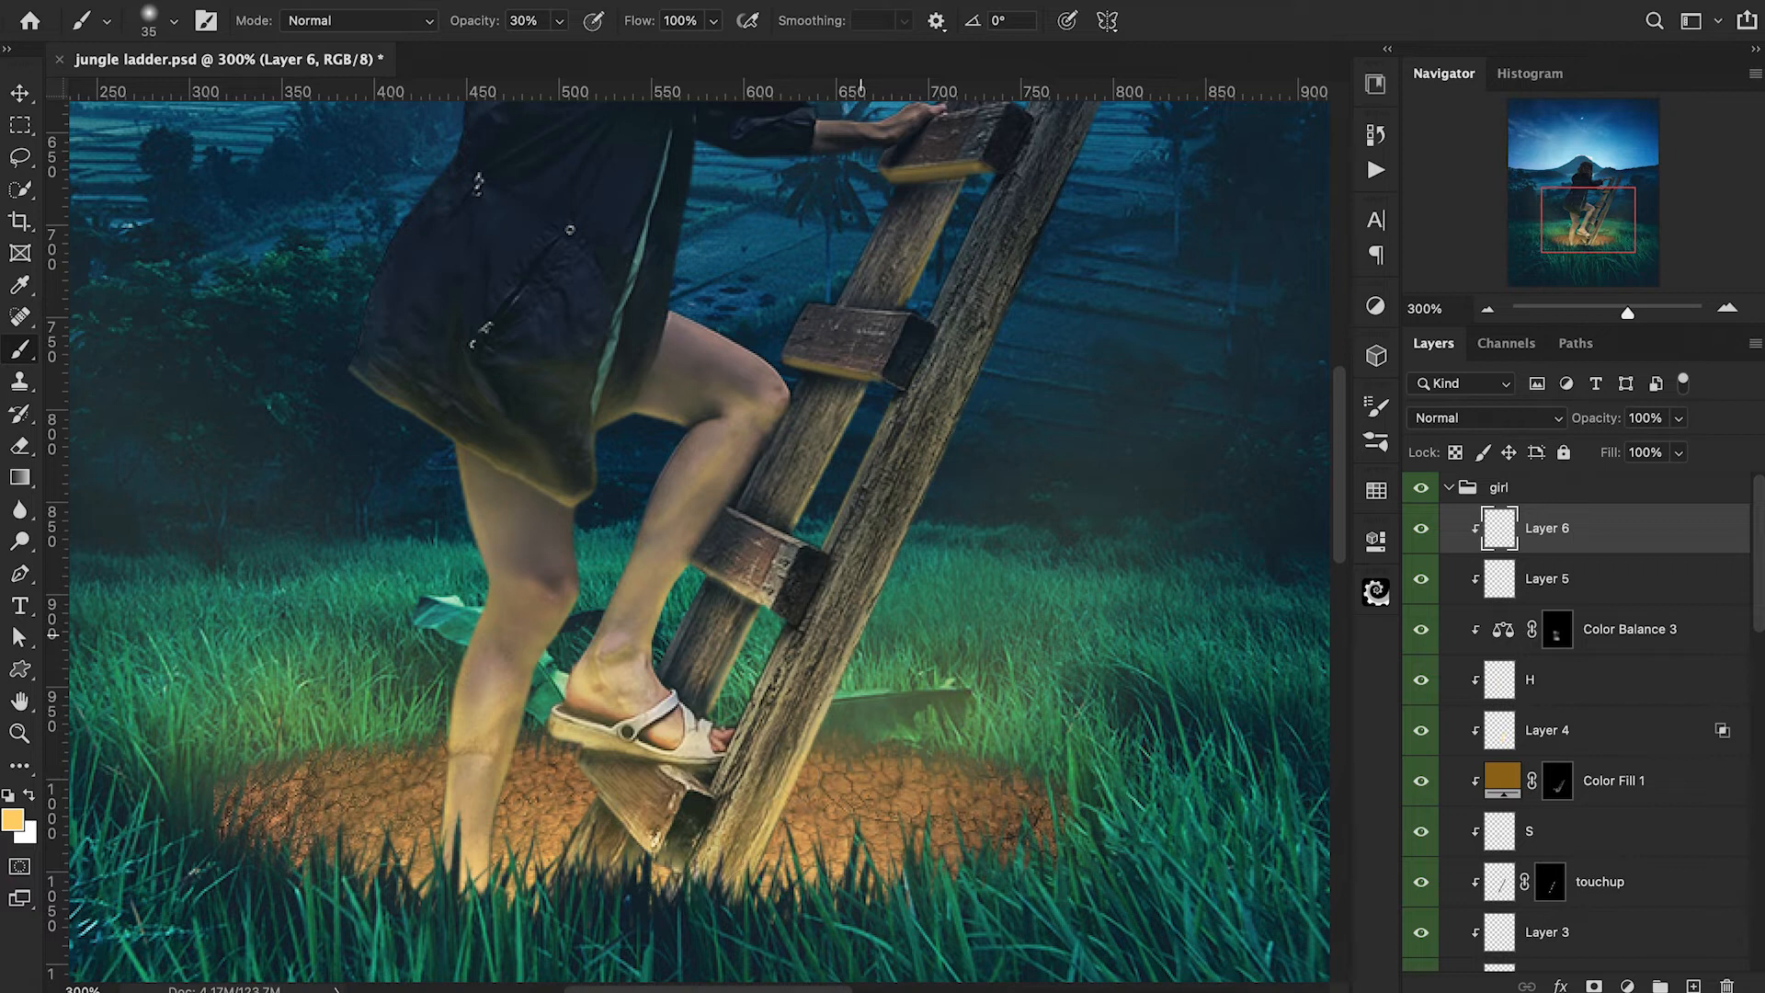
# Soften the painted yellow light on the ladder with a 30 px eraser at 10% opacity.
pyautogui.press('e')
pyautogui.hotkey('ctrl', '-')
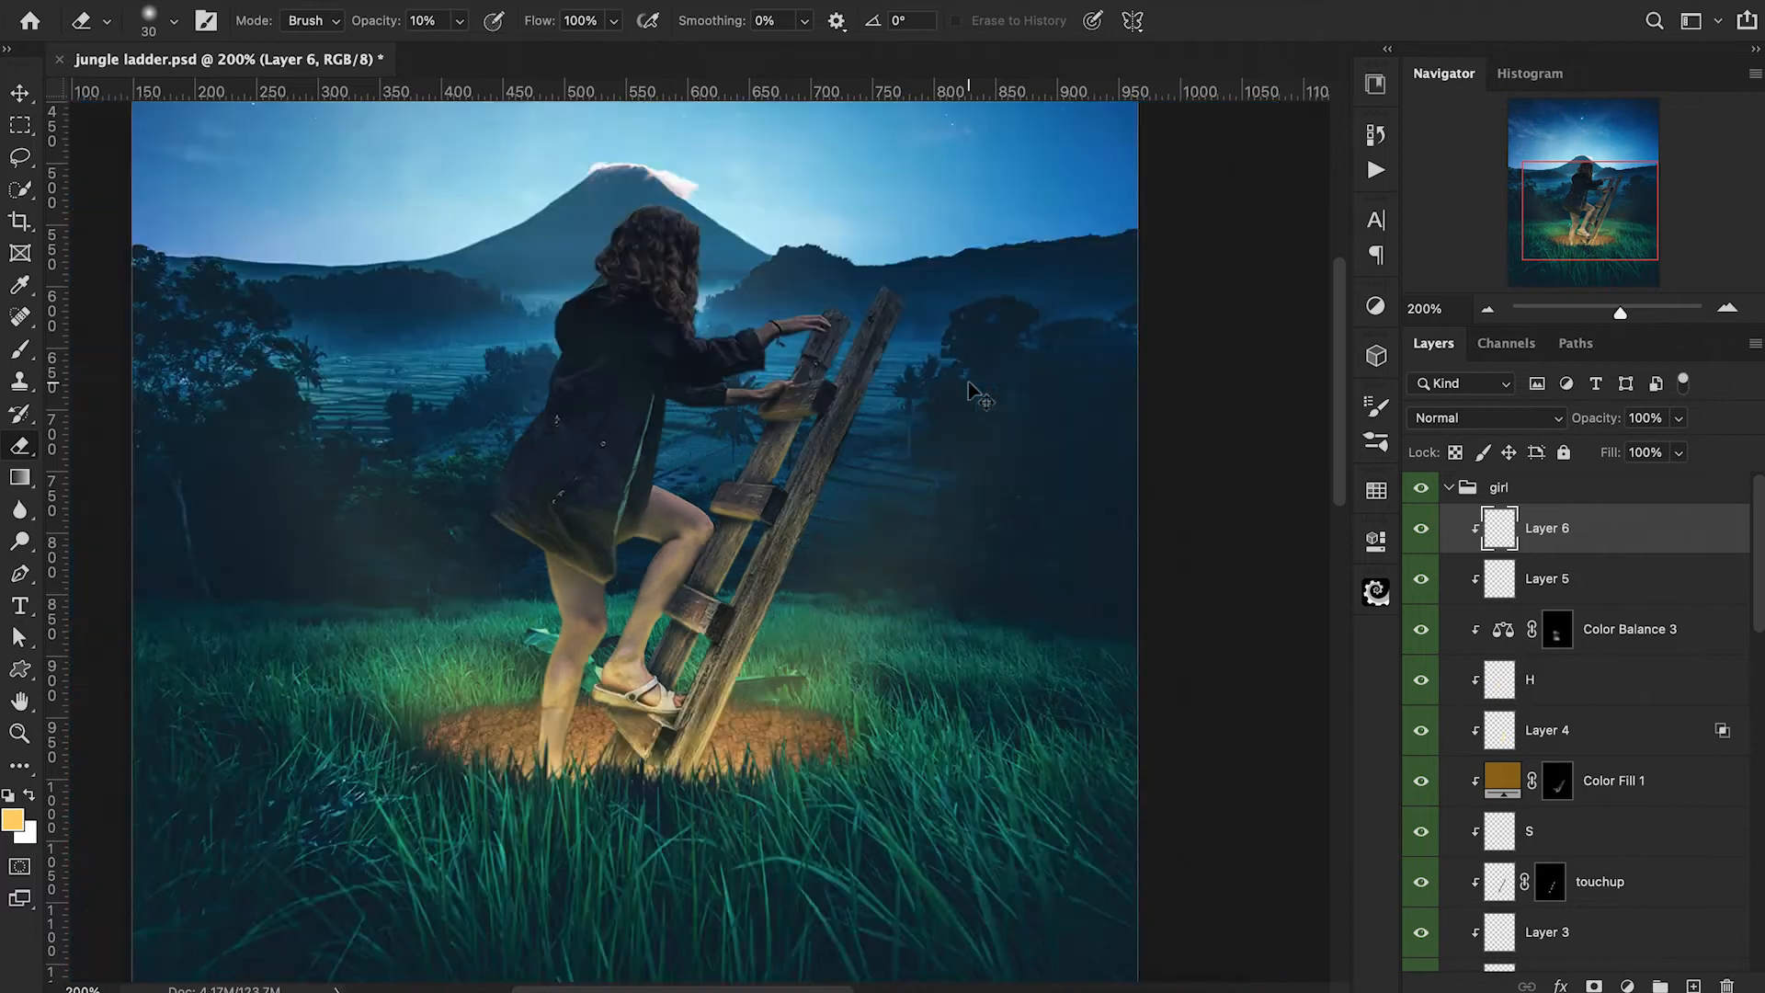
pyautogui.hotkey('ctrl', '-')
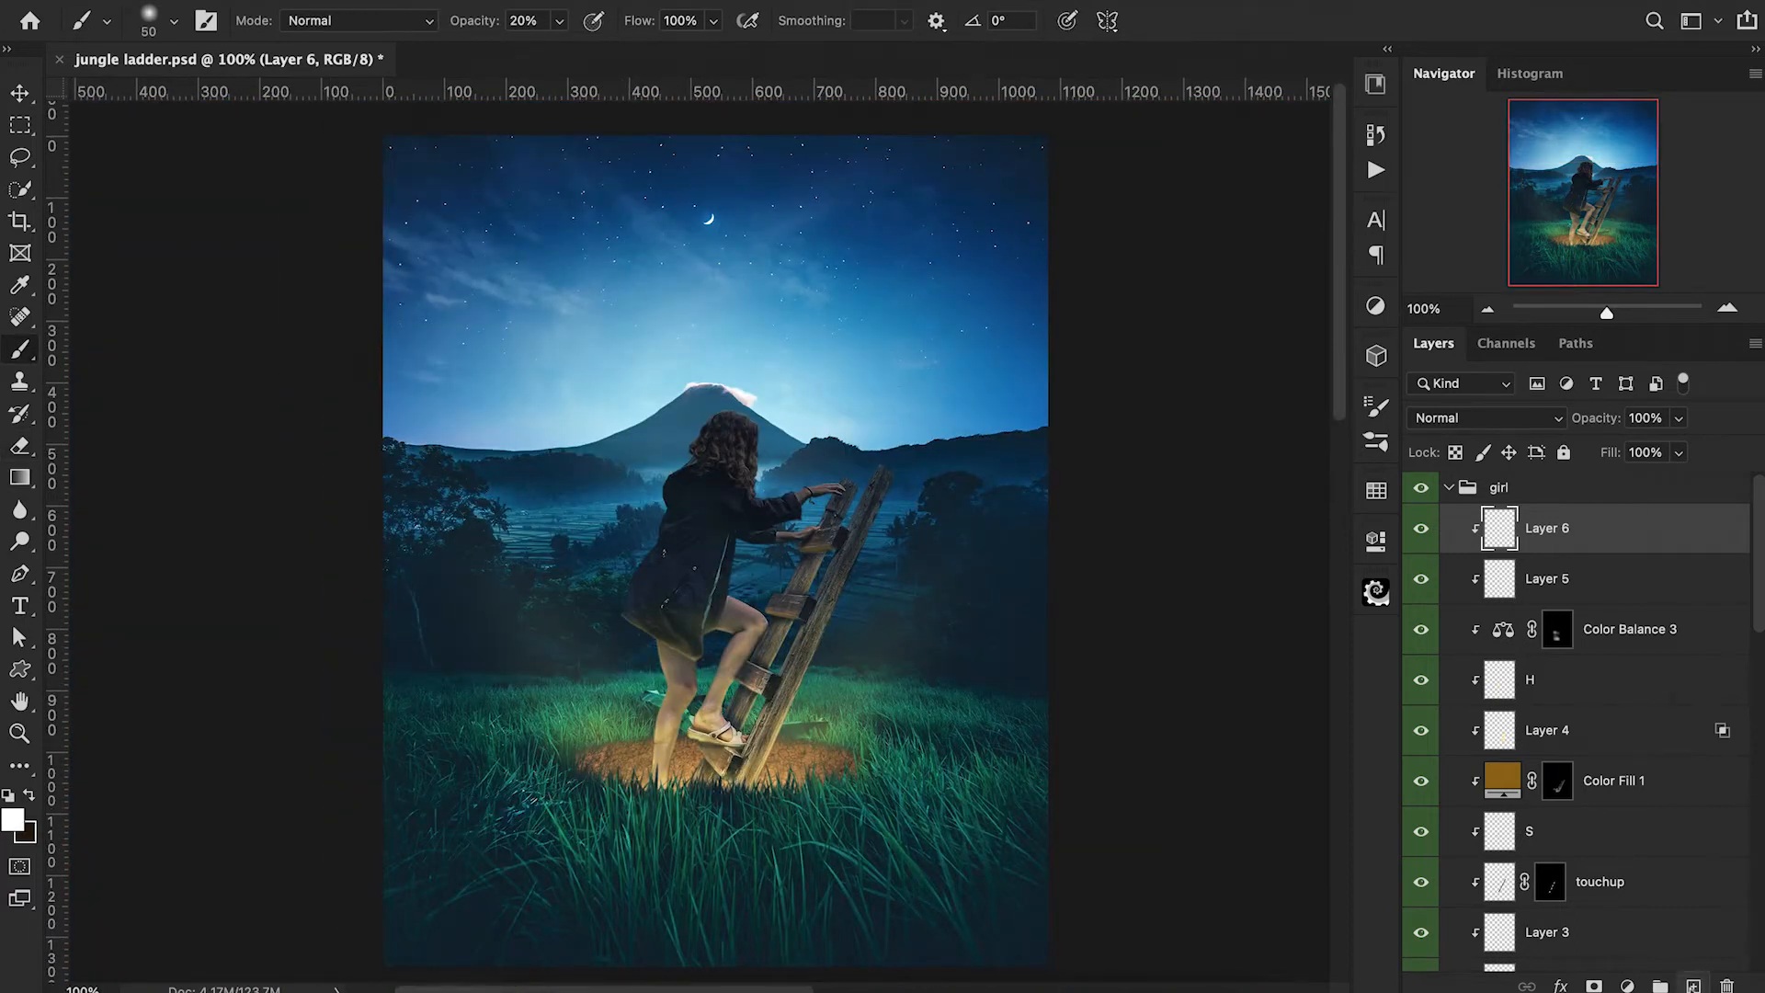
# Add a new clipped layer named Hair H and set the foreground colour to a very pale blue based on the sky.
pyautogui.click(1692, 986)
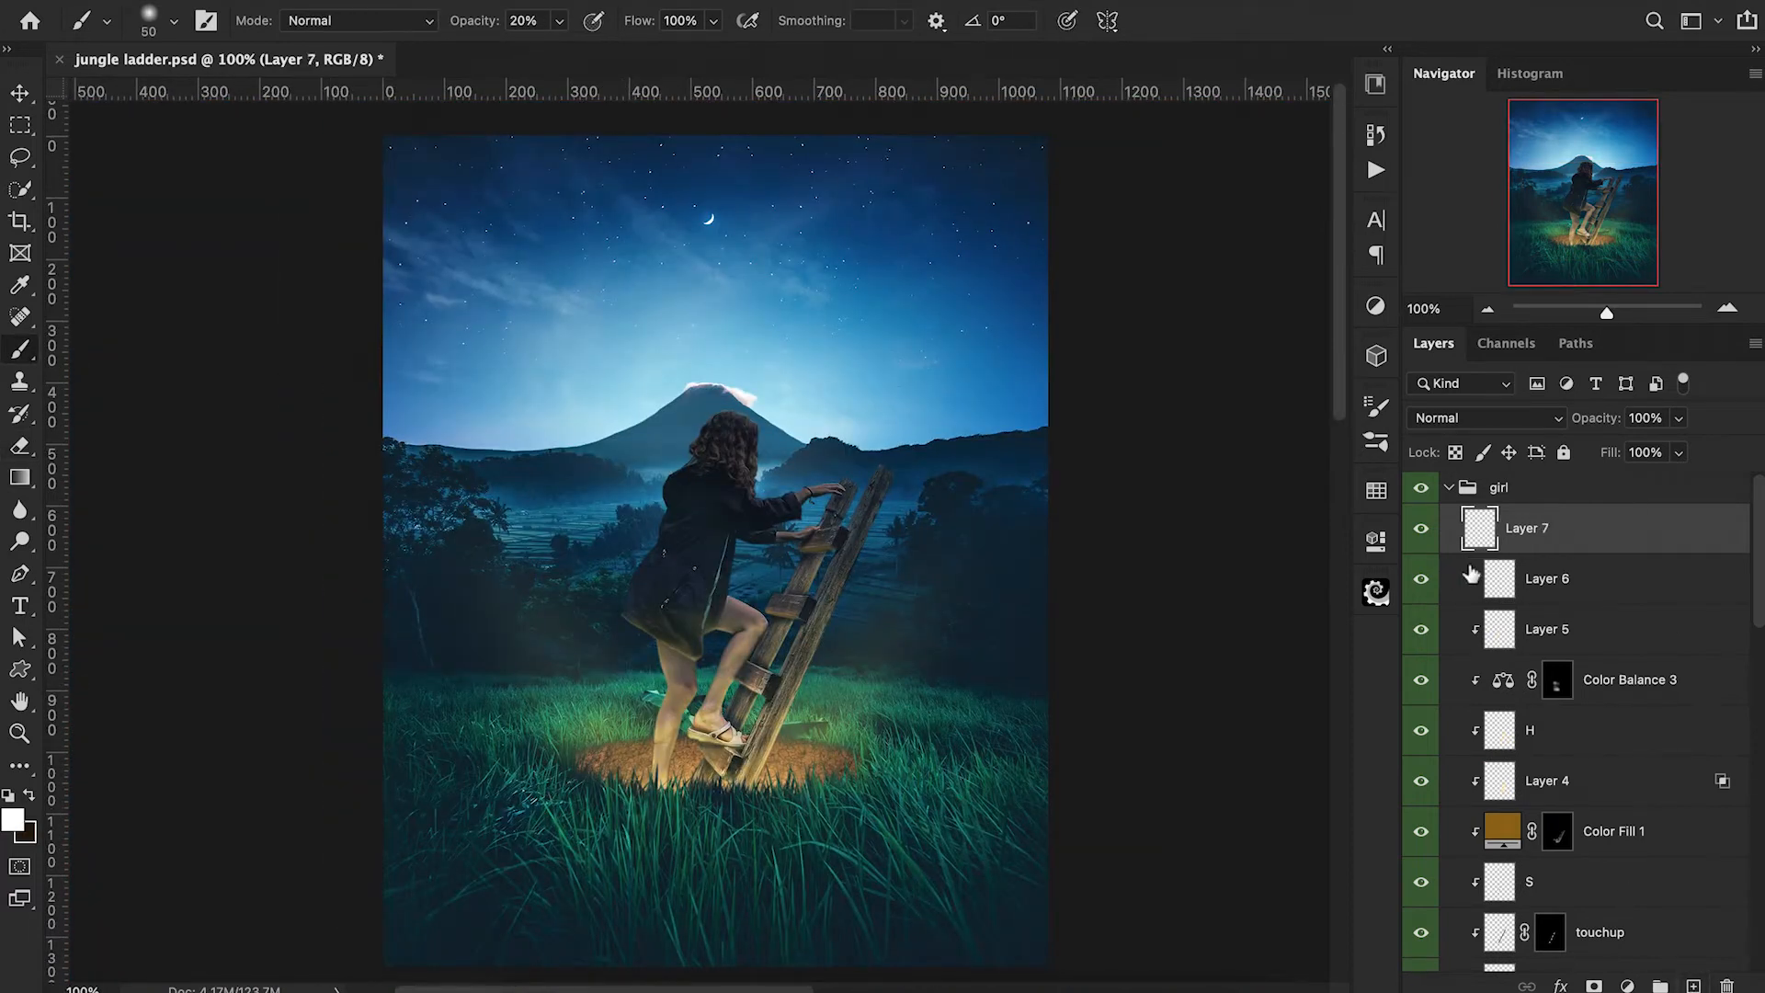
pyautogui.keyDown('alt'); pyautogui.click(1473, 552); pyautogui.keyUp('alt')
pyautogui.doubleClick(1528, 528)
pyautogui.write('Hair H')
pyautogui.press('Return')
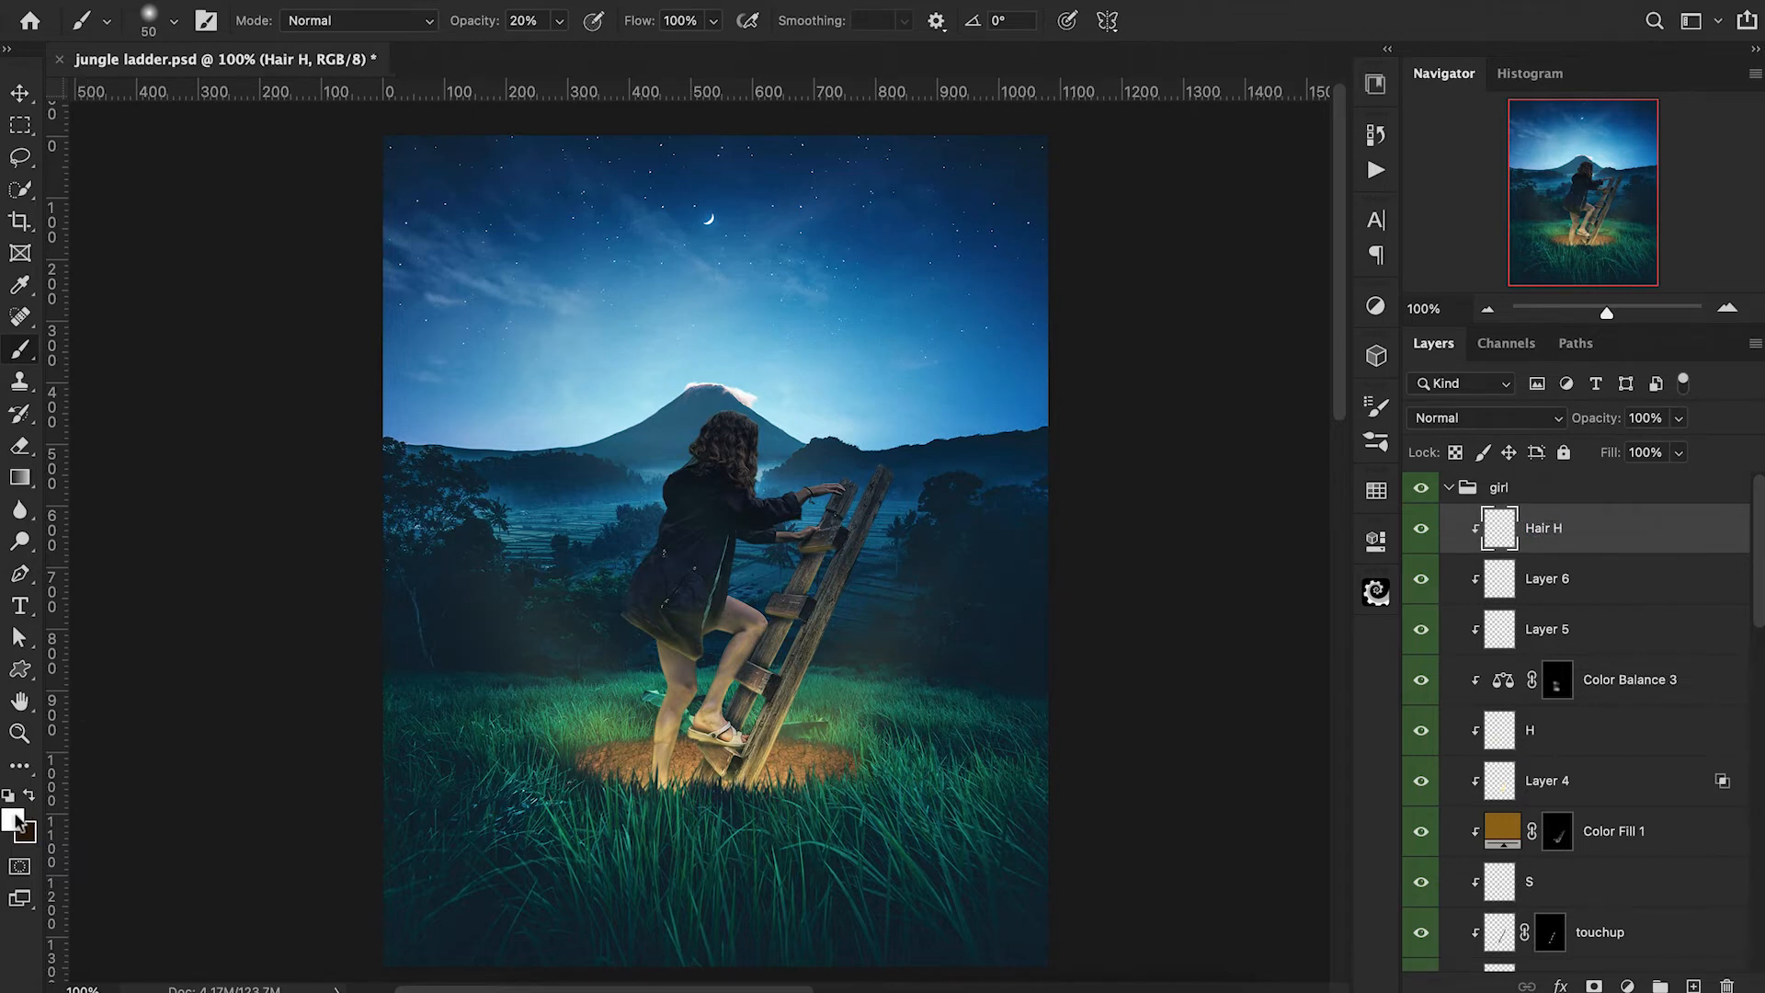
pyautogui.click(17, 820)
pyautogui.click(593, 436)
pyautogui.moveTo(1160, 59); pyautogui.dragTo(1116, 26)
pyautogui.click(1595, 37)
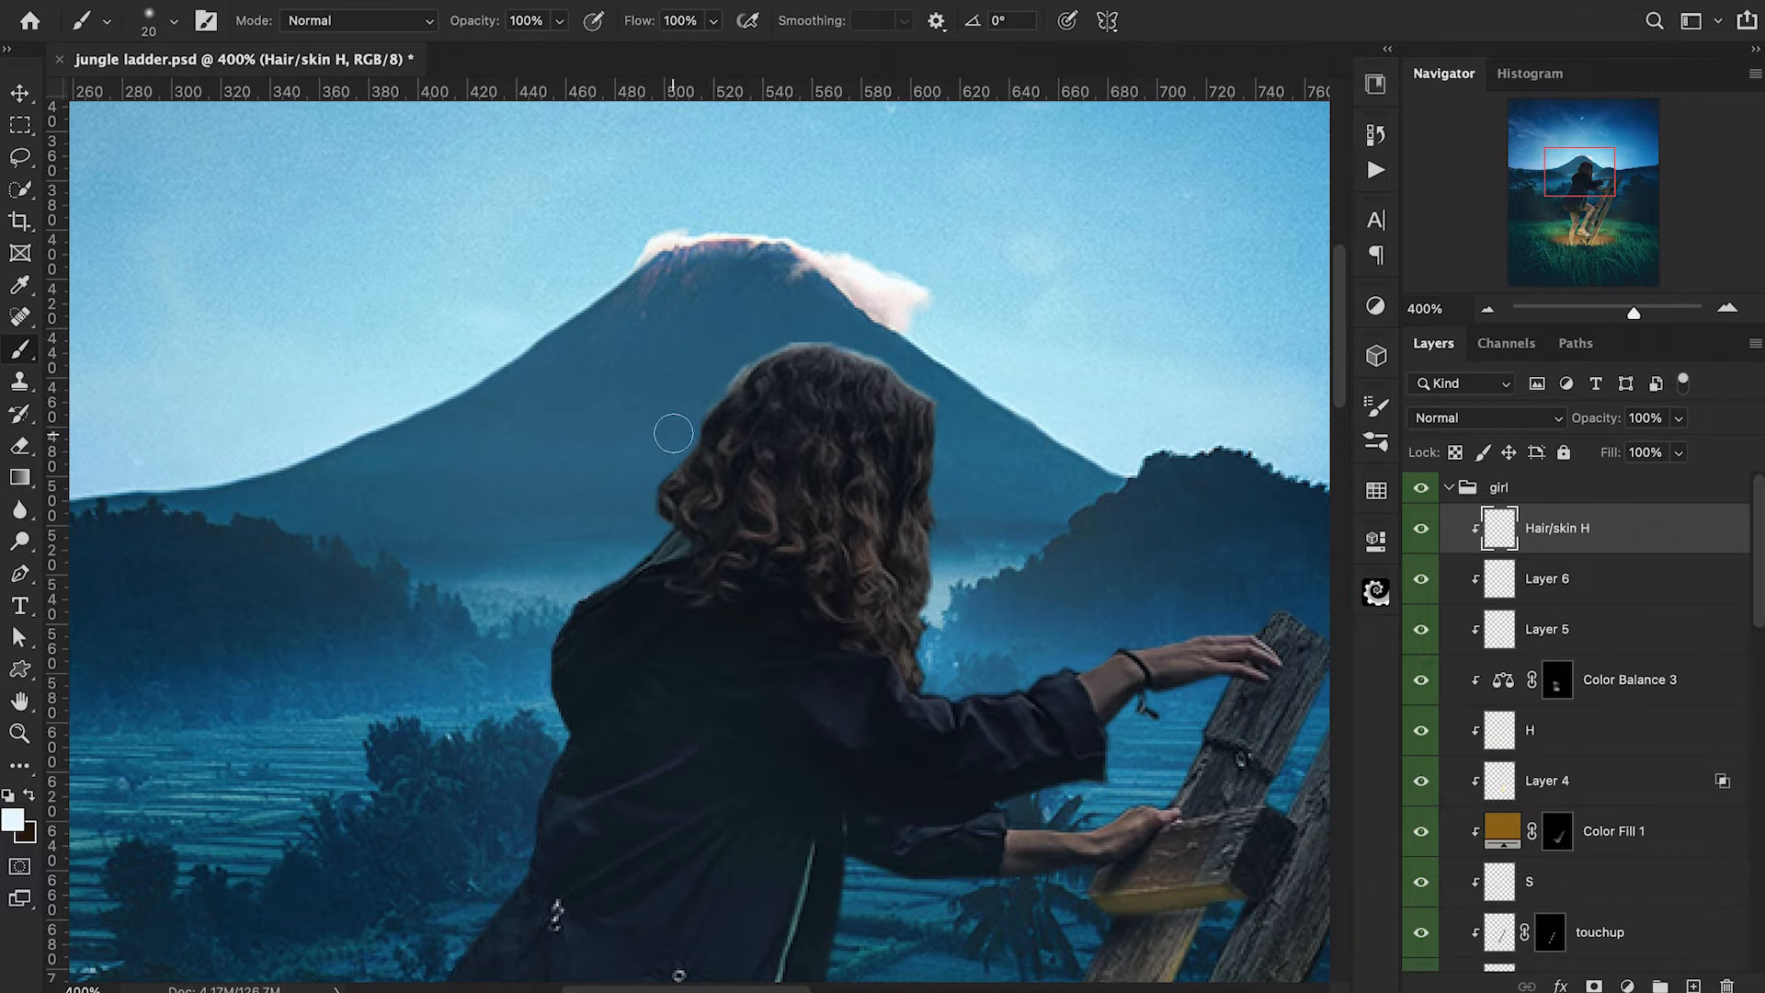
# Paint pale blue rim light along the outer edge of the girl's hair and shoulder with an 8 px brush at 100% opacity.
pyautogui.press('[')
pyautogui.press('[')
pyautogui.press('[')
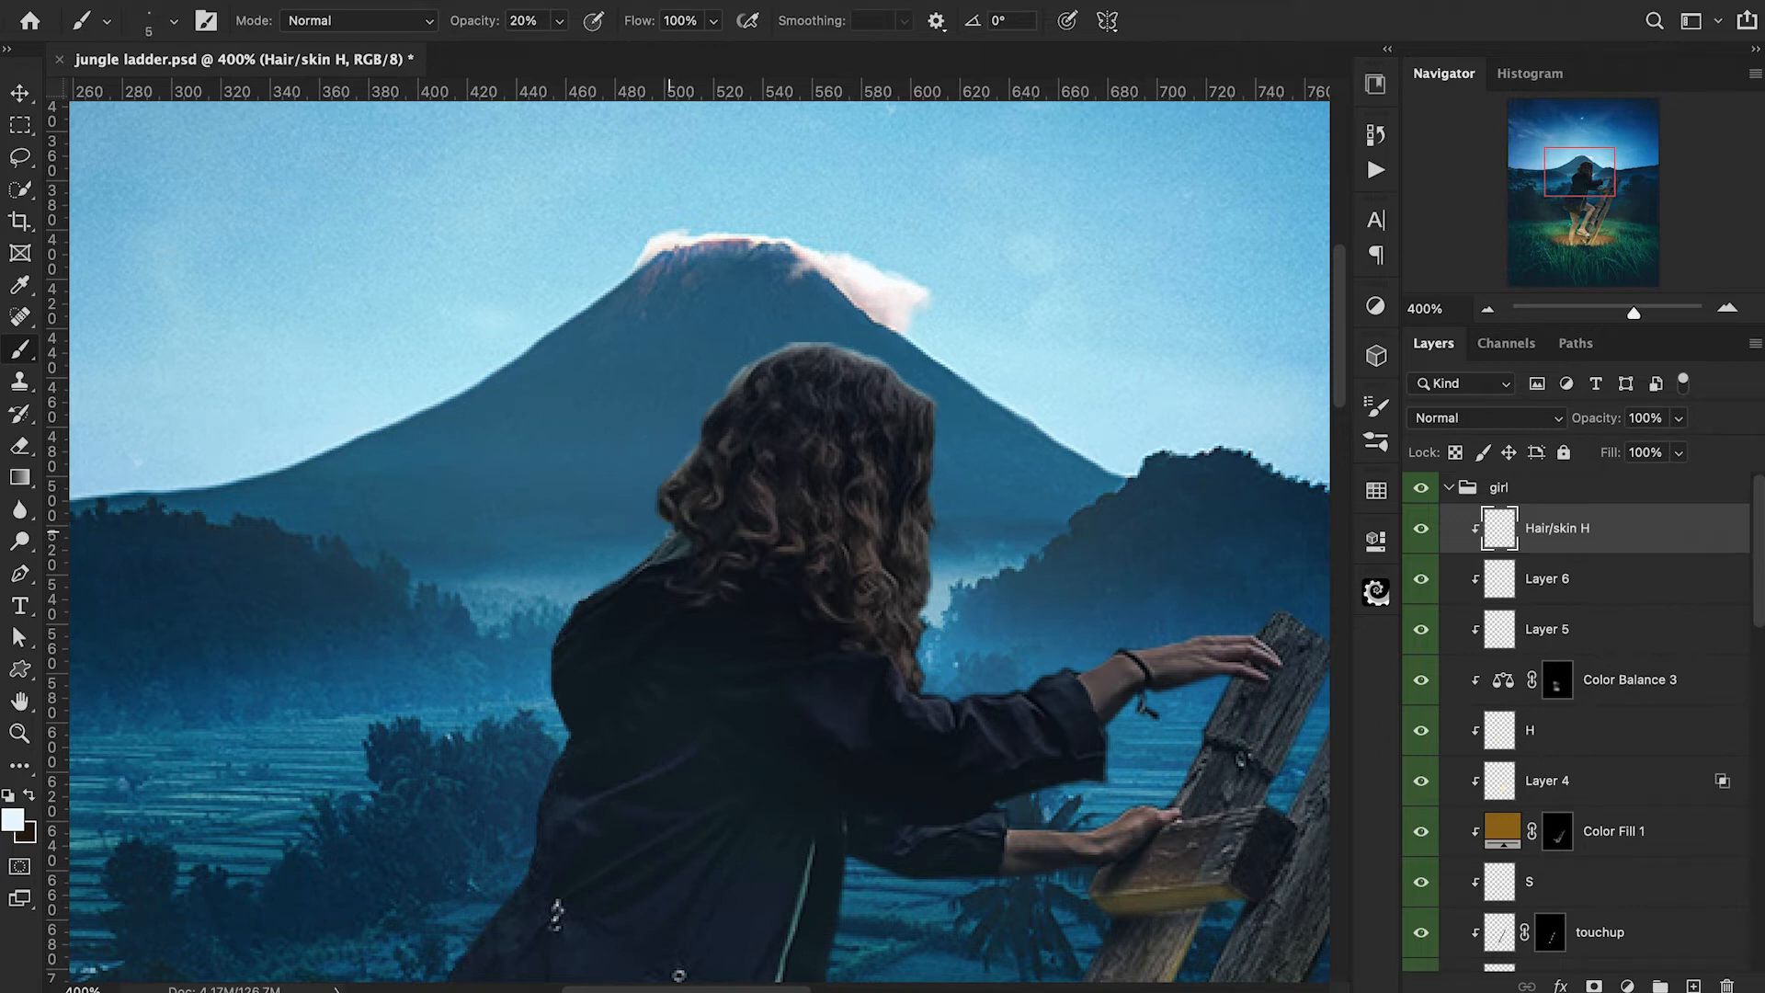
pyautogui.press('0')
pyautogui.press(']')
pyautogui.press(']')
pyautogui.press(']')
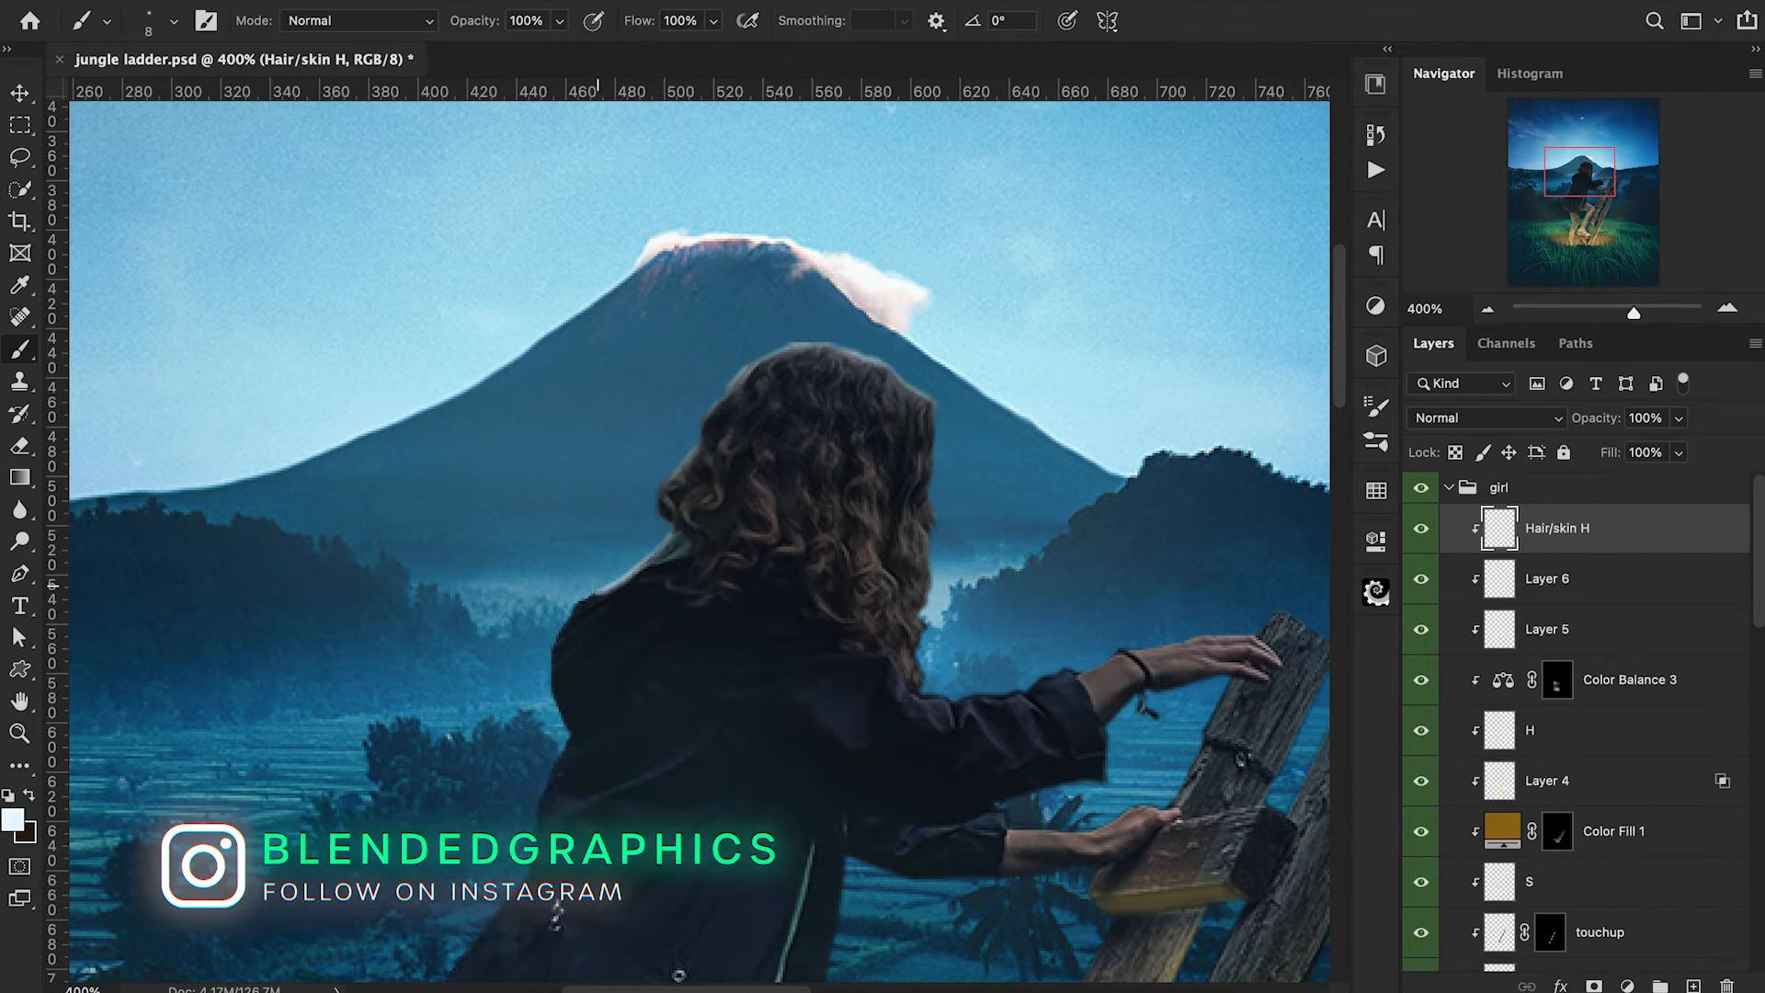
# Paint pale blue rim light along the top of the raised hand, wrist and sleeve with a 6 px brush at 100% opacity.
pyautogui.moveTo(1305, 635); pyautogui.dragTo(975, 602)
pyautogui.press('super+plus')
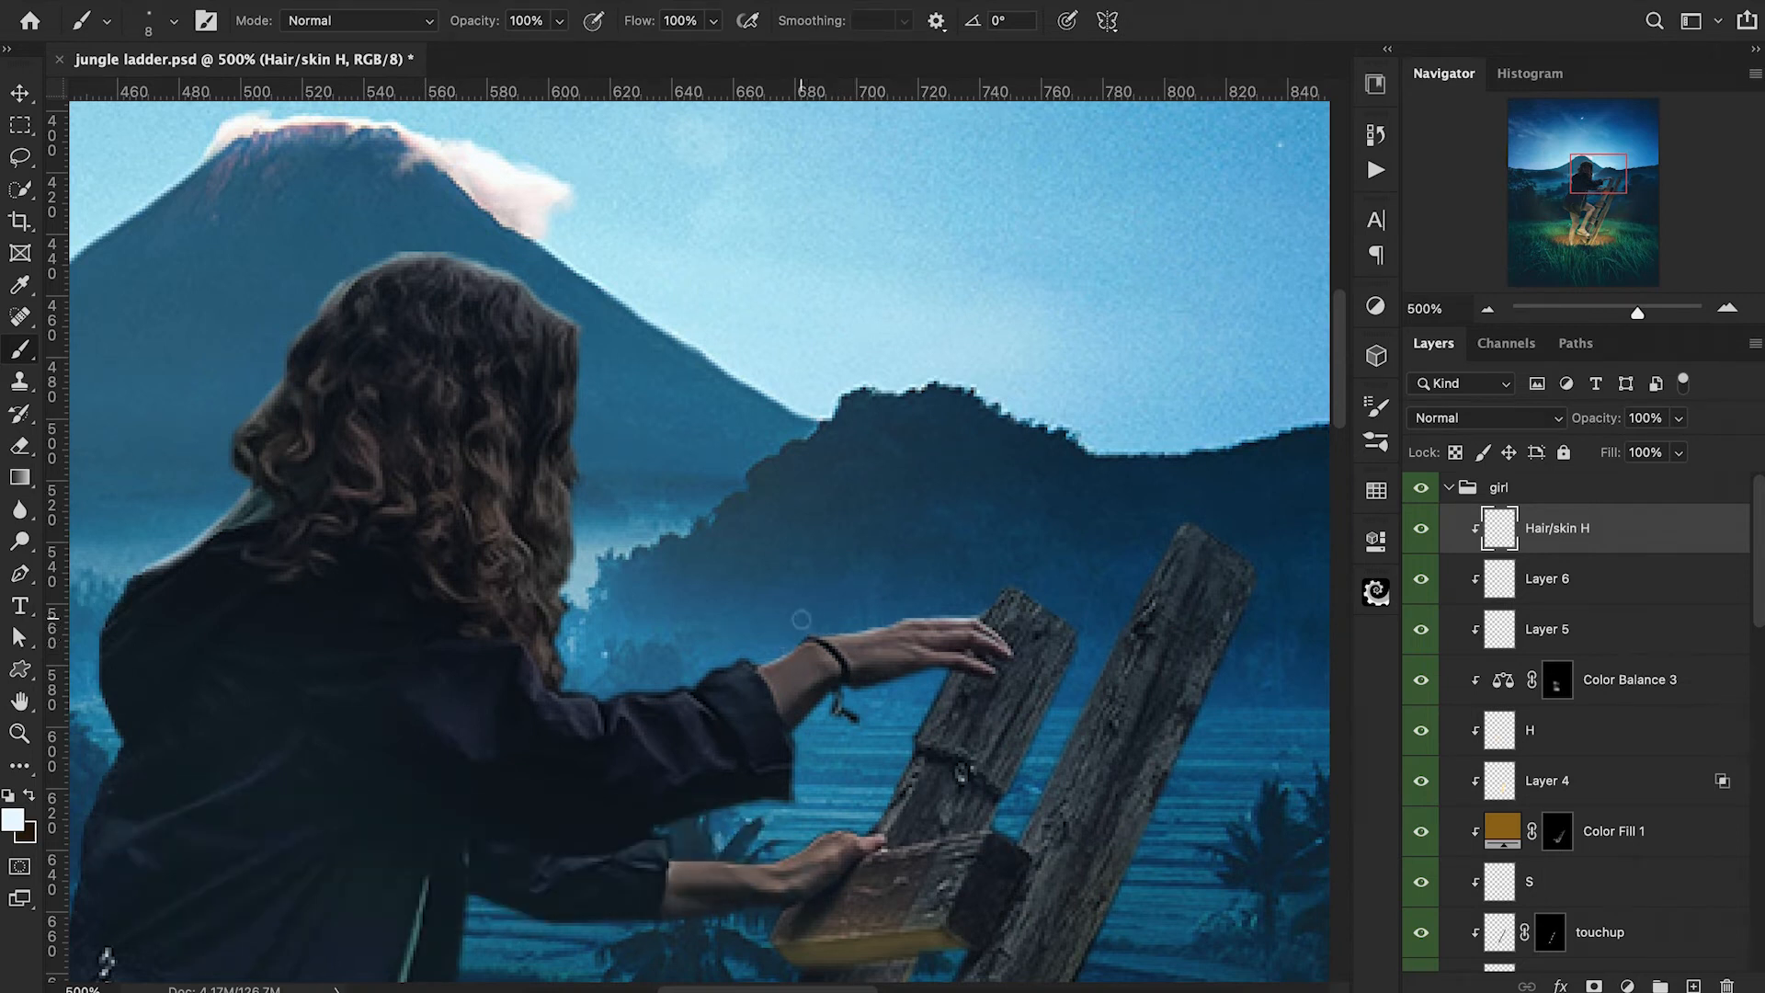
pyautogui.press(']')
pyautogui.press(']')
pyautogui.press(']')
pyautogui.press('[')
pyautogui.press('[')
pyautogui.press('[')
pyautogui.press('[')
pyautogui.press('[')
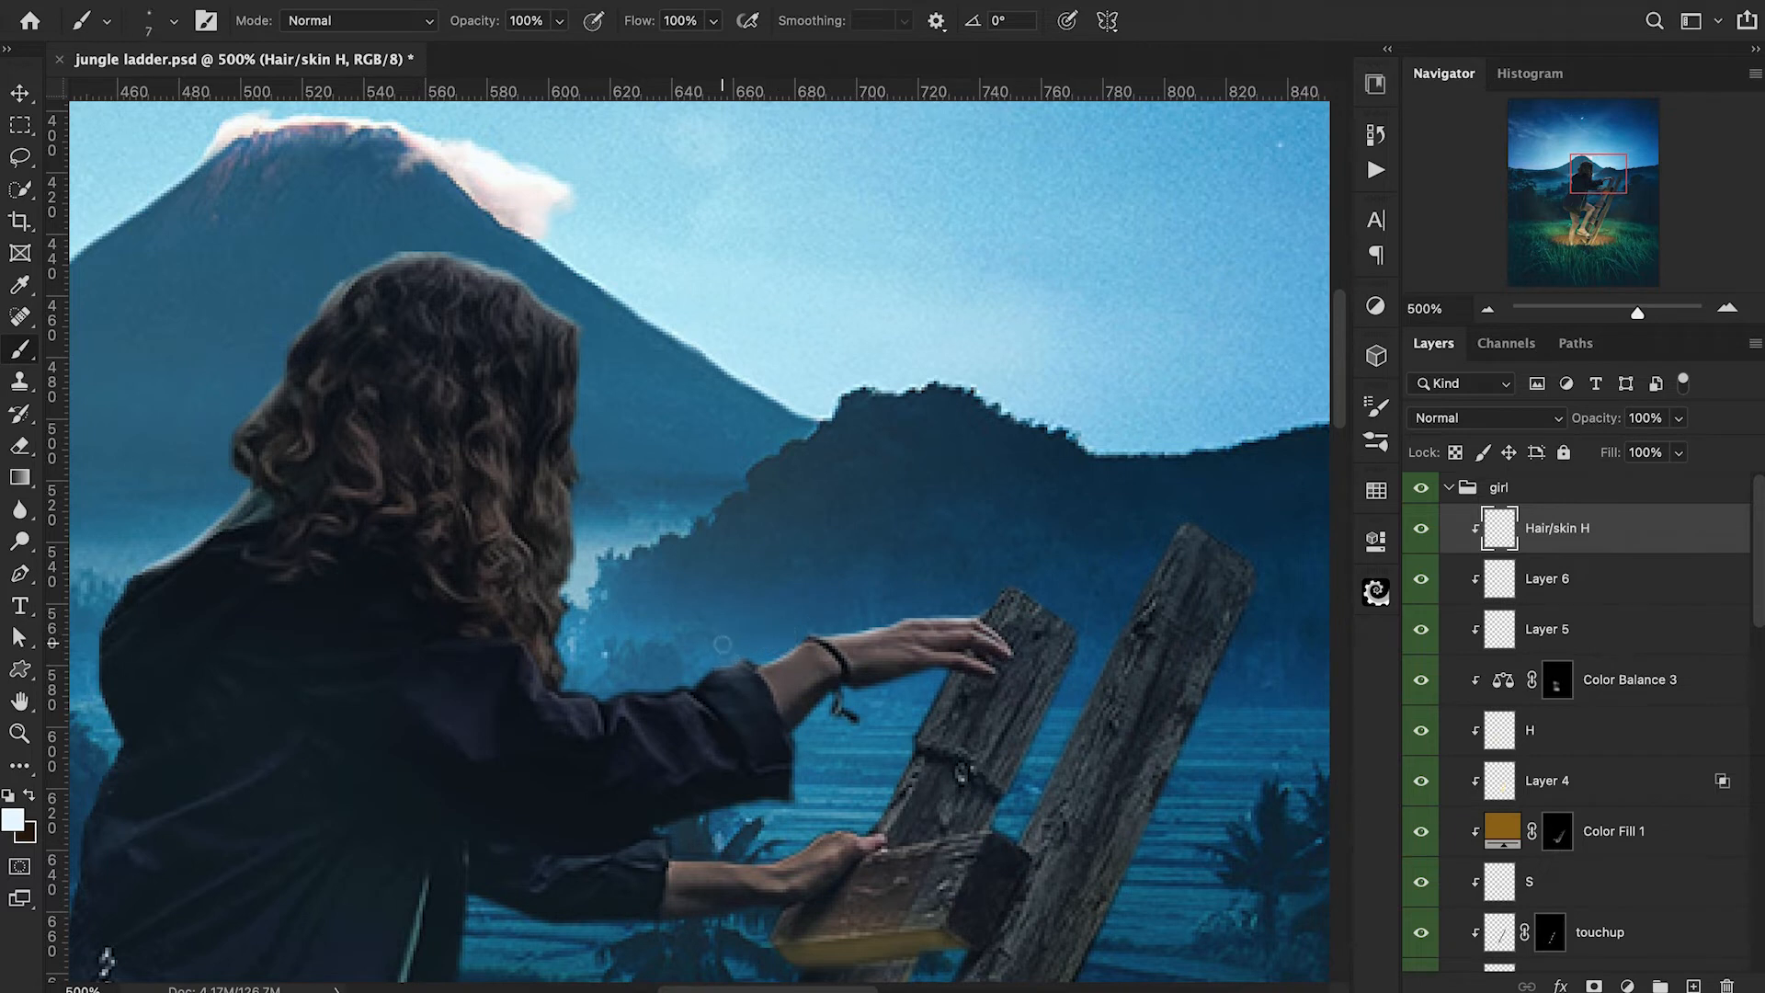
pyautogui.scroll(3, 724, 643)
pyautogui.scroll(-2, 723, 644)
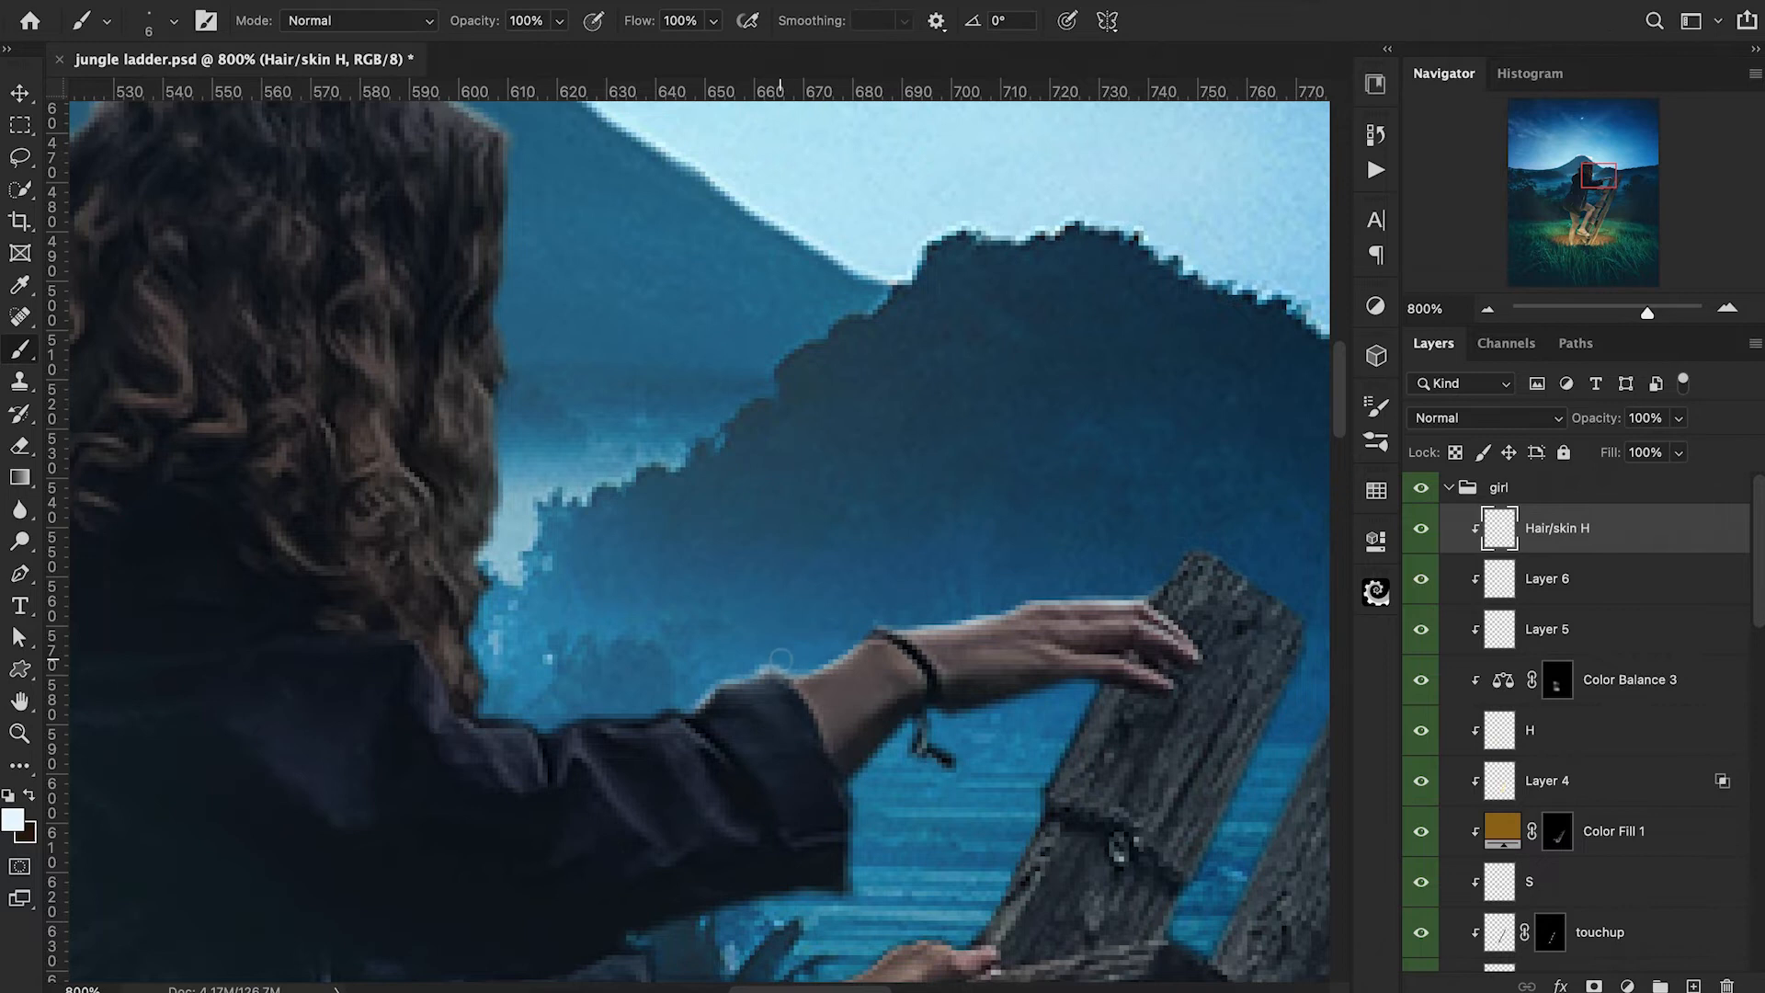
pyautogui.scroll(-2, 782, 662)
pyautogui.hscroll(-3, 782, 662)
pyautogui.moveTo(579, 639); pyautogui.dragTo(622, 639)
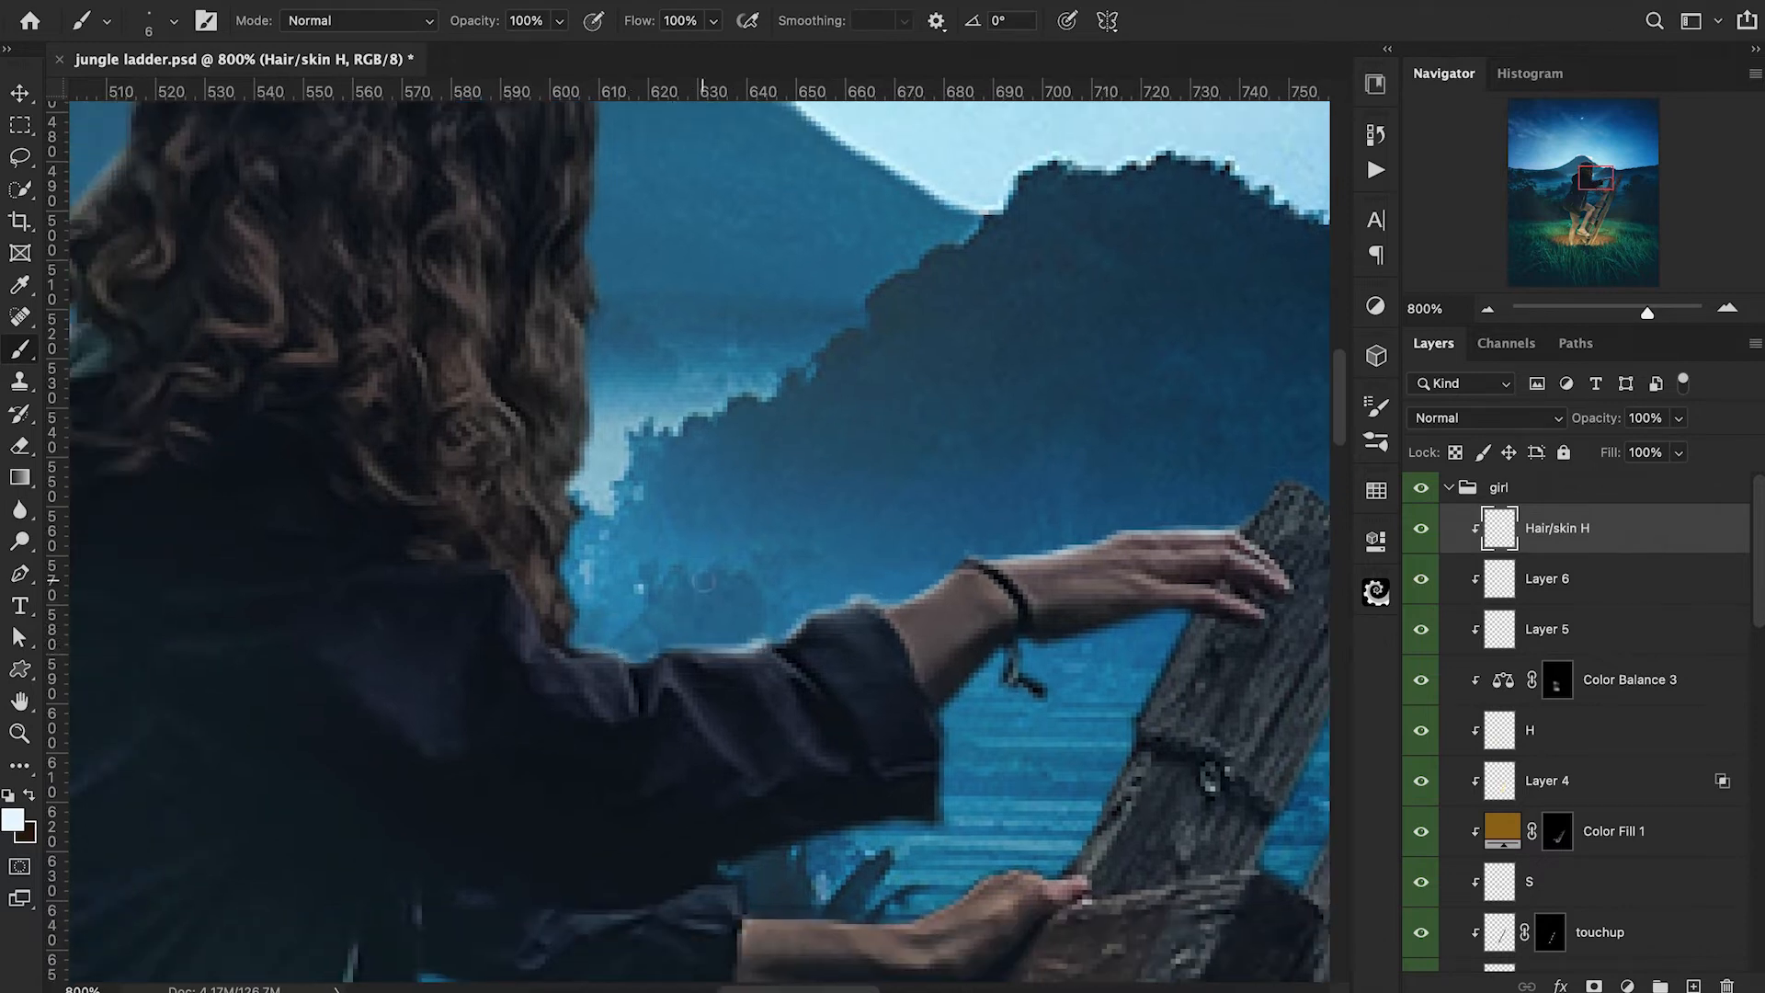
# Soften the rim light on the raised sleeve with a 15 px eraser at 30% opacity.
pyautogui.scroll(-8, 703, 581)
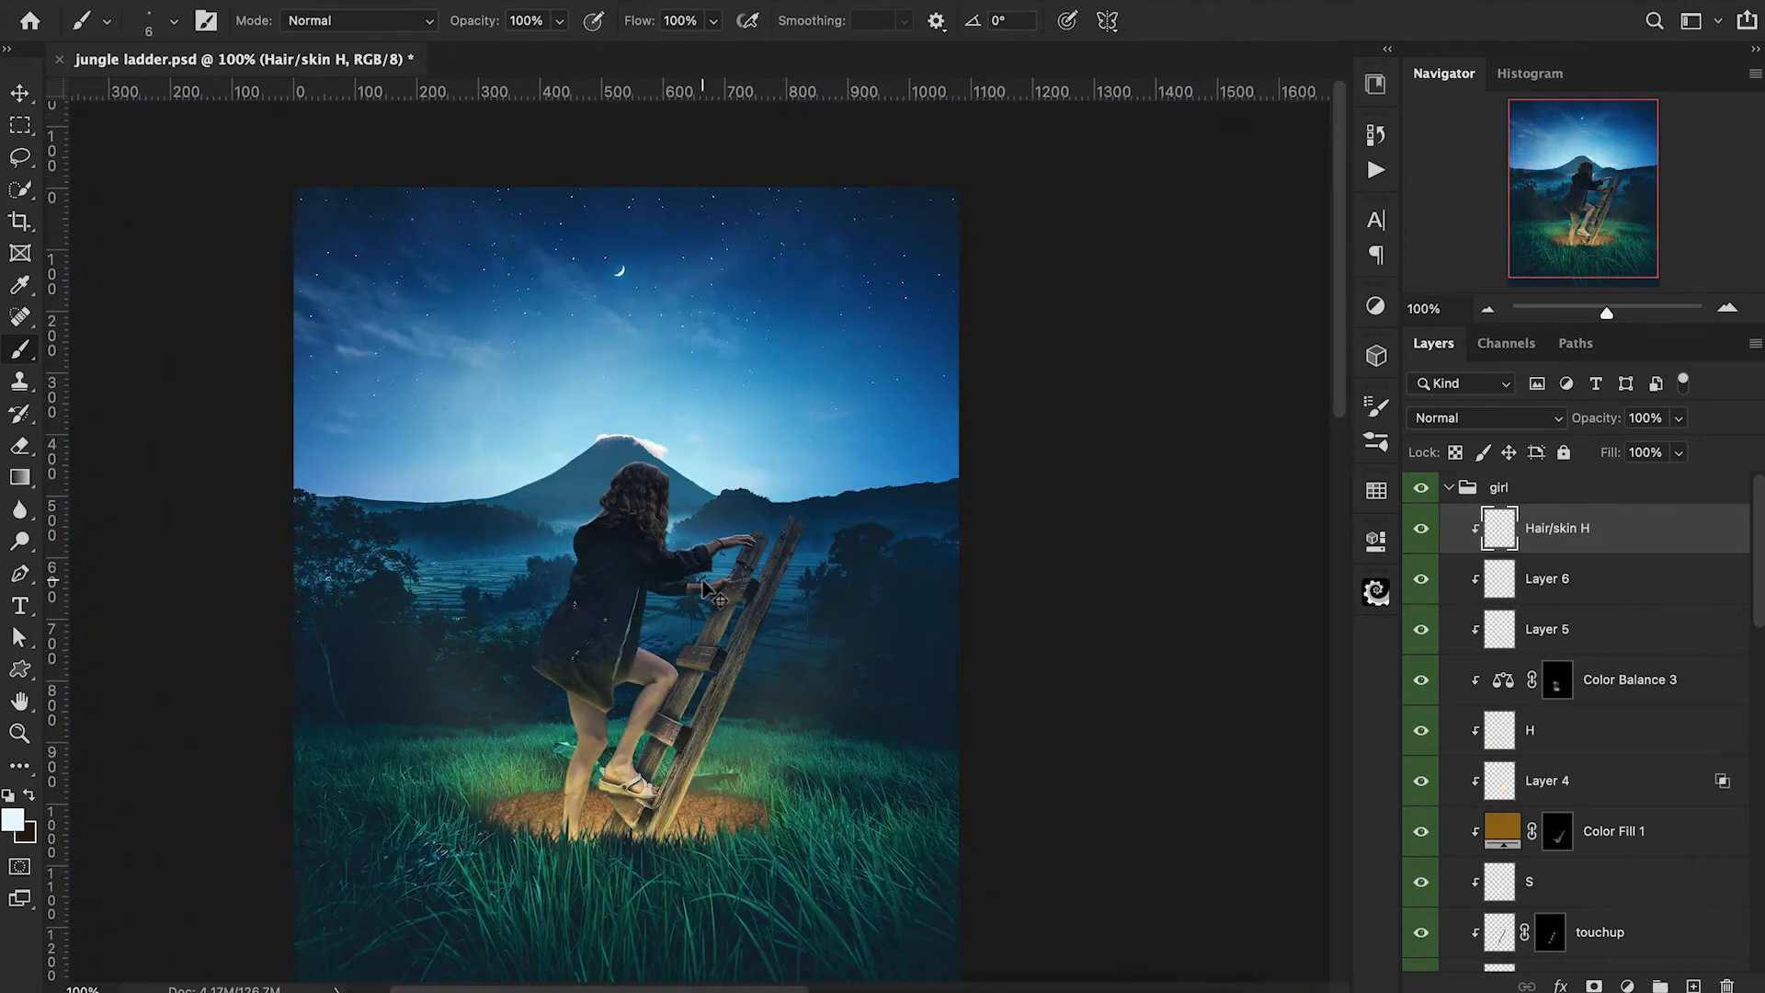
pyautogui.scroll(5, 703, 581)
pyautogui.press('e')
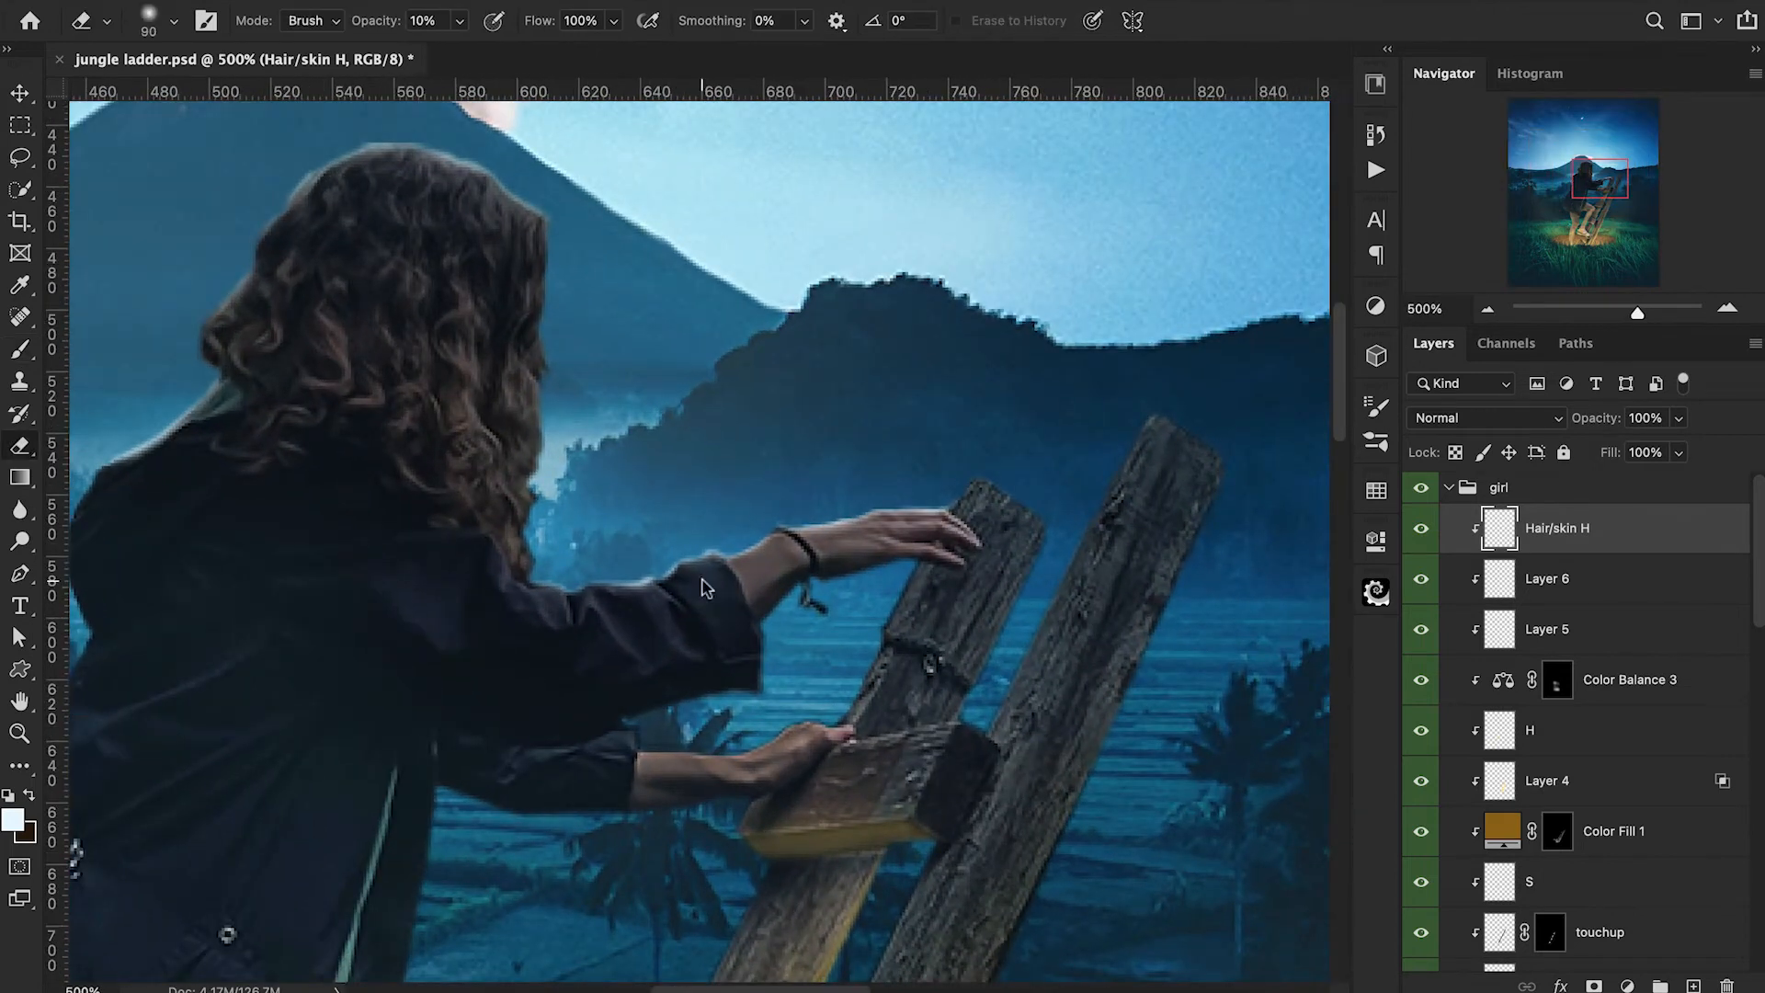
pyautogui.press('[')
pyautogui.press('[')
pyautogui.press('[')
pyautogui.press('[')
pyautogui.press('[')
pyautogui.press('[')
pyautogui.press('[')
pyautogui.press('[')
pyautogui.press('[')
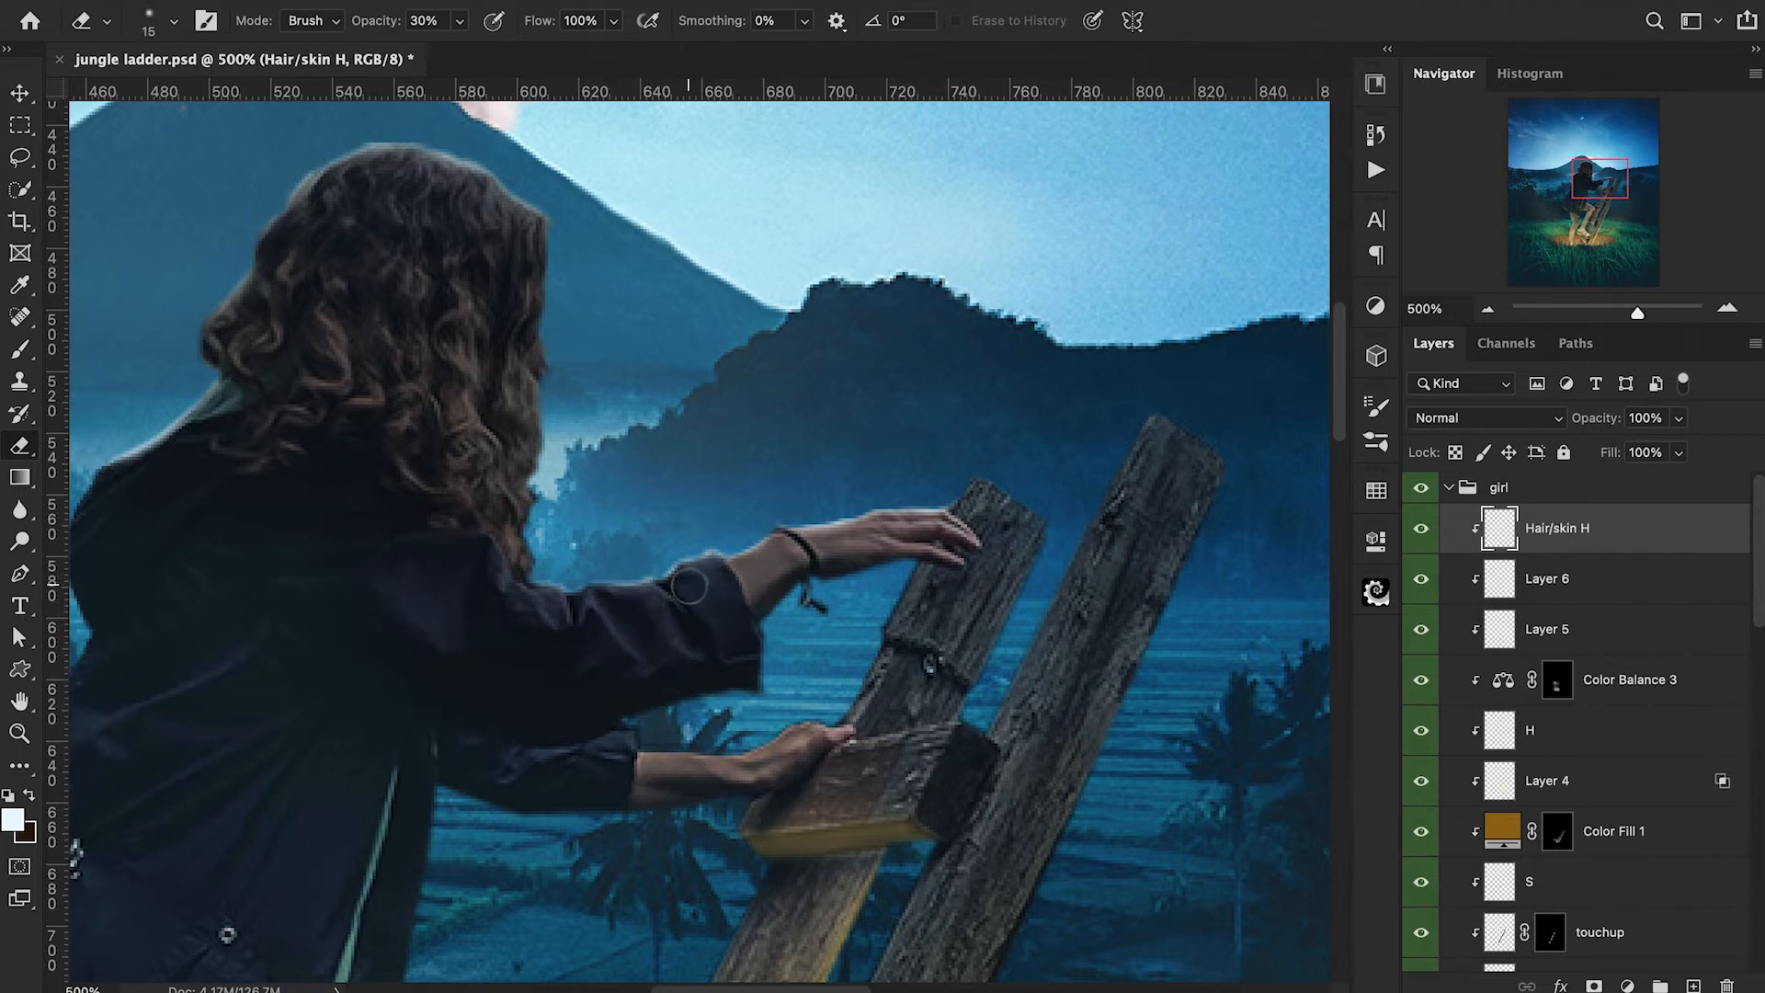
# Paint a faint pale highlight over the back of the raised hand with a 6 px brush at 7% opacity.
pyautogui.press('b')
pyautogui.hotkey('ctrl', '=')
pyautogui.hotkey('ctrl', '=')
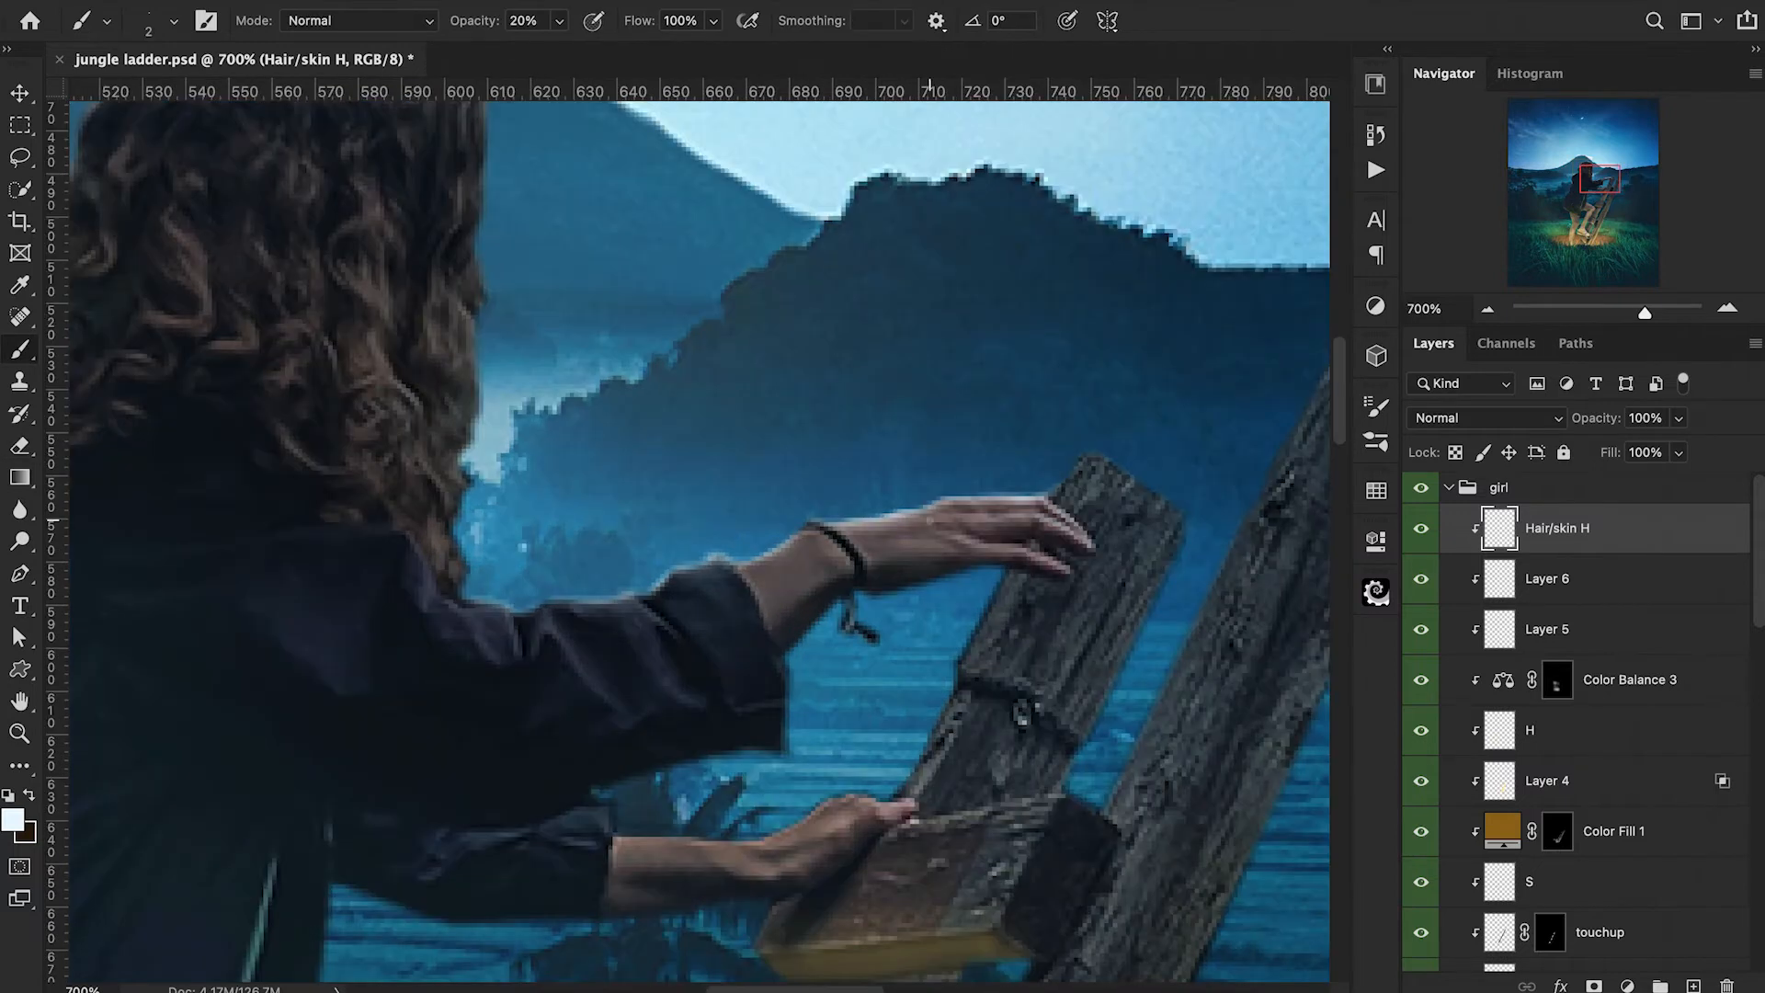
pyautogui.moveTo(1026, 523)
pyautogui.mouseDown()
pyautogui.moveTo(942, 532)
pyautogui.moveTo(1006, 551)
pyautogui.moveTo(940, 527)
pyautogui.moveTo(900, 562)
pyautogui.mouseUp()
pyautogui.press('[')
pyautogui.press('[')
pyautogui.hotkey('ctrl', 'z')
pyautogui.press('1')
pyautogui.moveTo(480, 25); pyautogui.dragTo(475, 25)
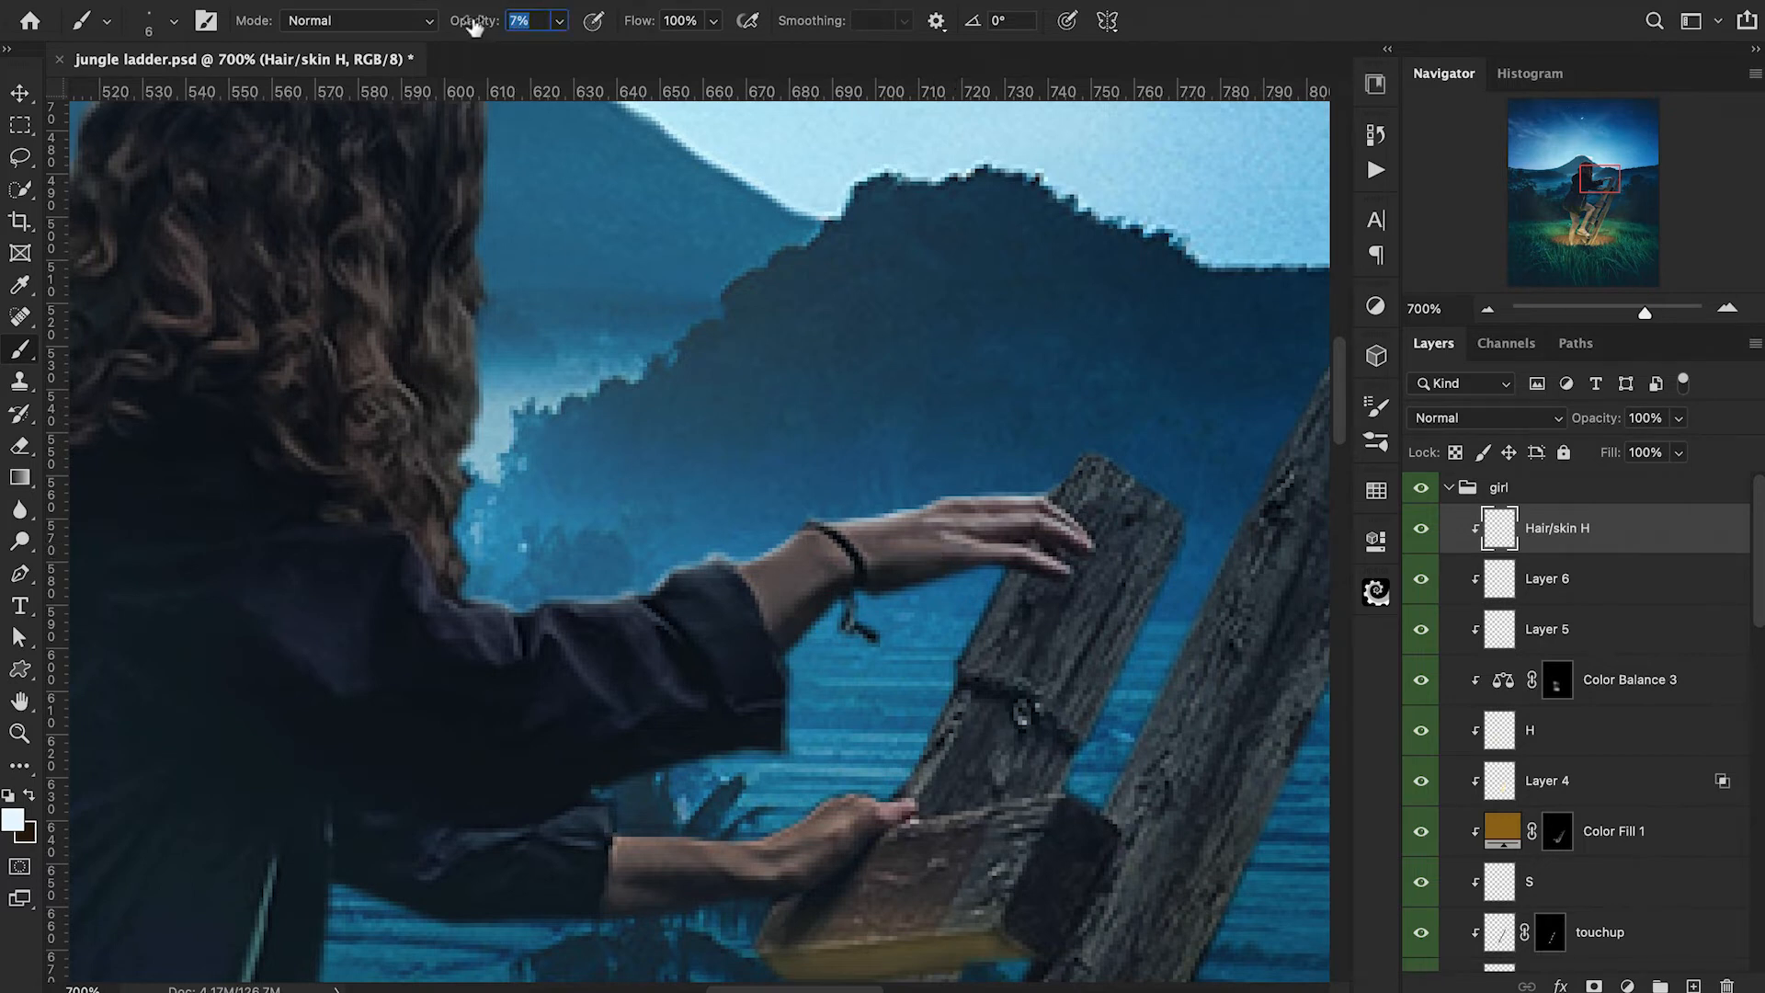
pyautogui.moveTo(944, 546)
pyautogui.mouseDown()
pyautogui.moveTo(816, 549)
pyautogui.moveTo(949, 529)
pyautogui.mouseUp()
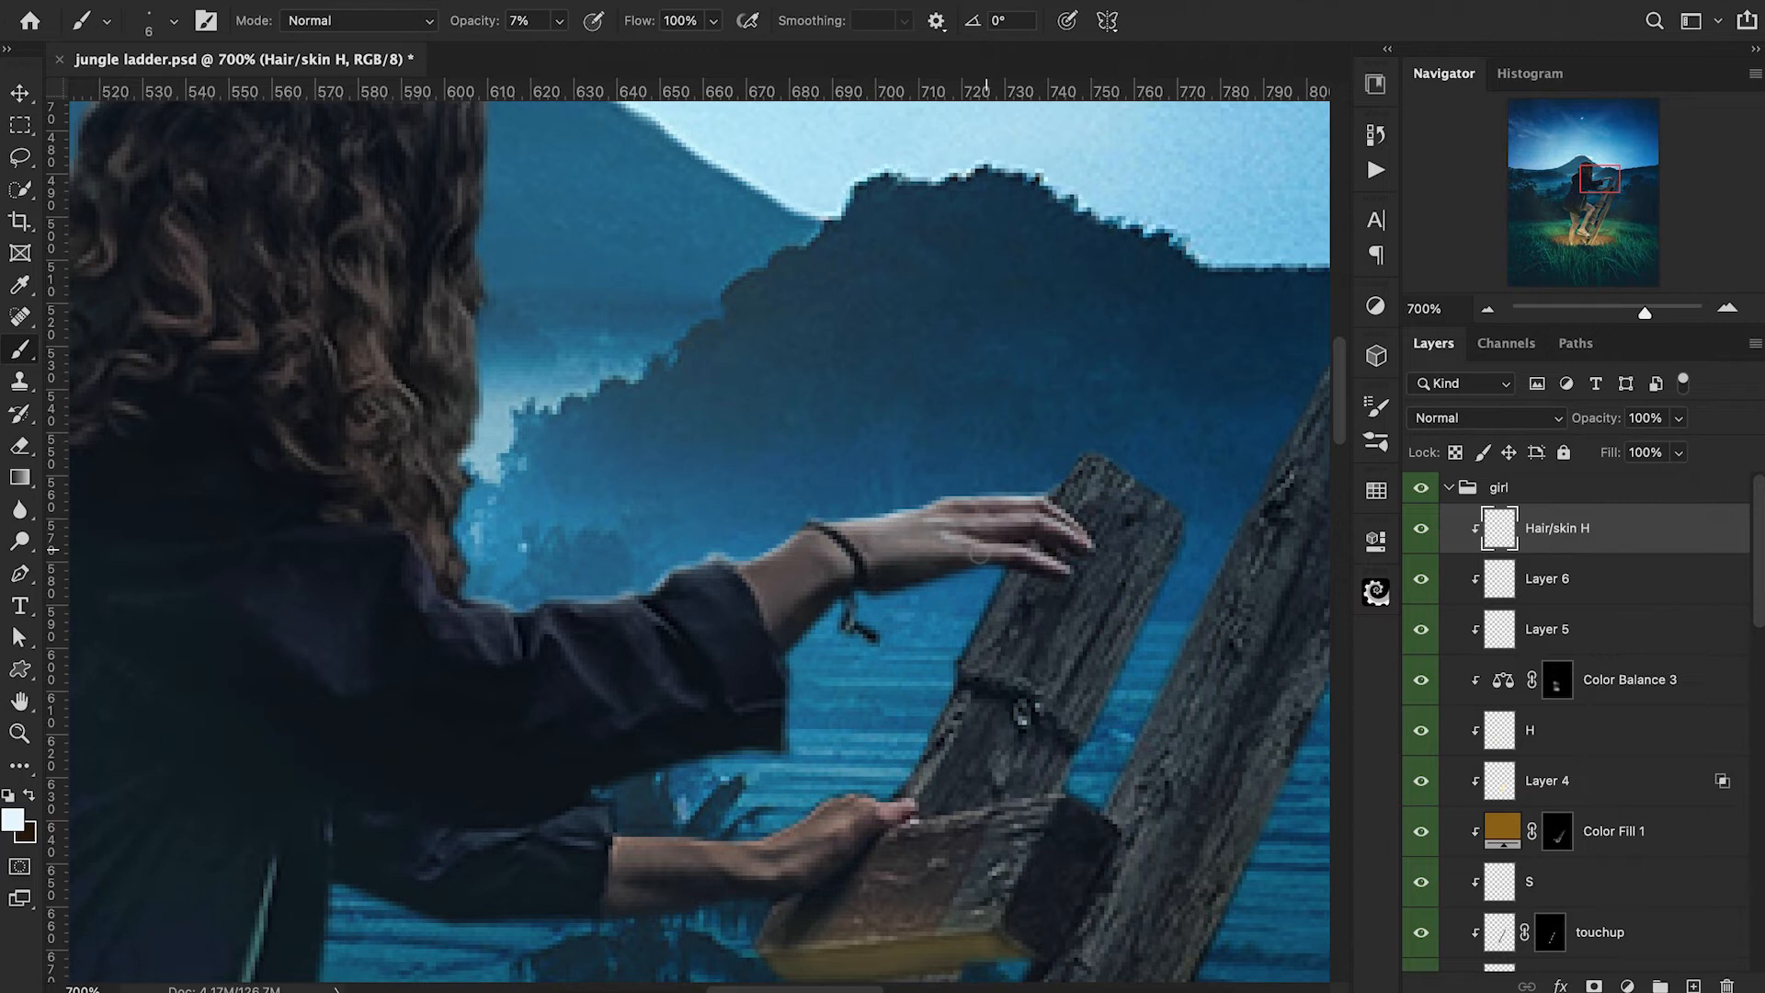
# Paint soft pale blue light around the raised wrist and forearm with a 25 px brush at 7% opacity.
pyautogui.press(']')
pyautogui.press(']')
pyautogui.press(']')
pyautogui.hotkey('ctrl', '-')
pyautogui.hotkey('ctrl', '-')
pyautogui.hotkey('ctrl', '-')
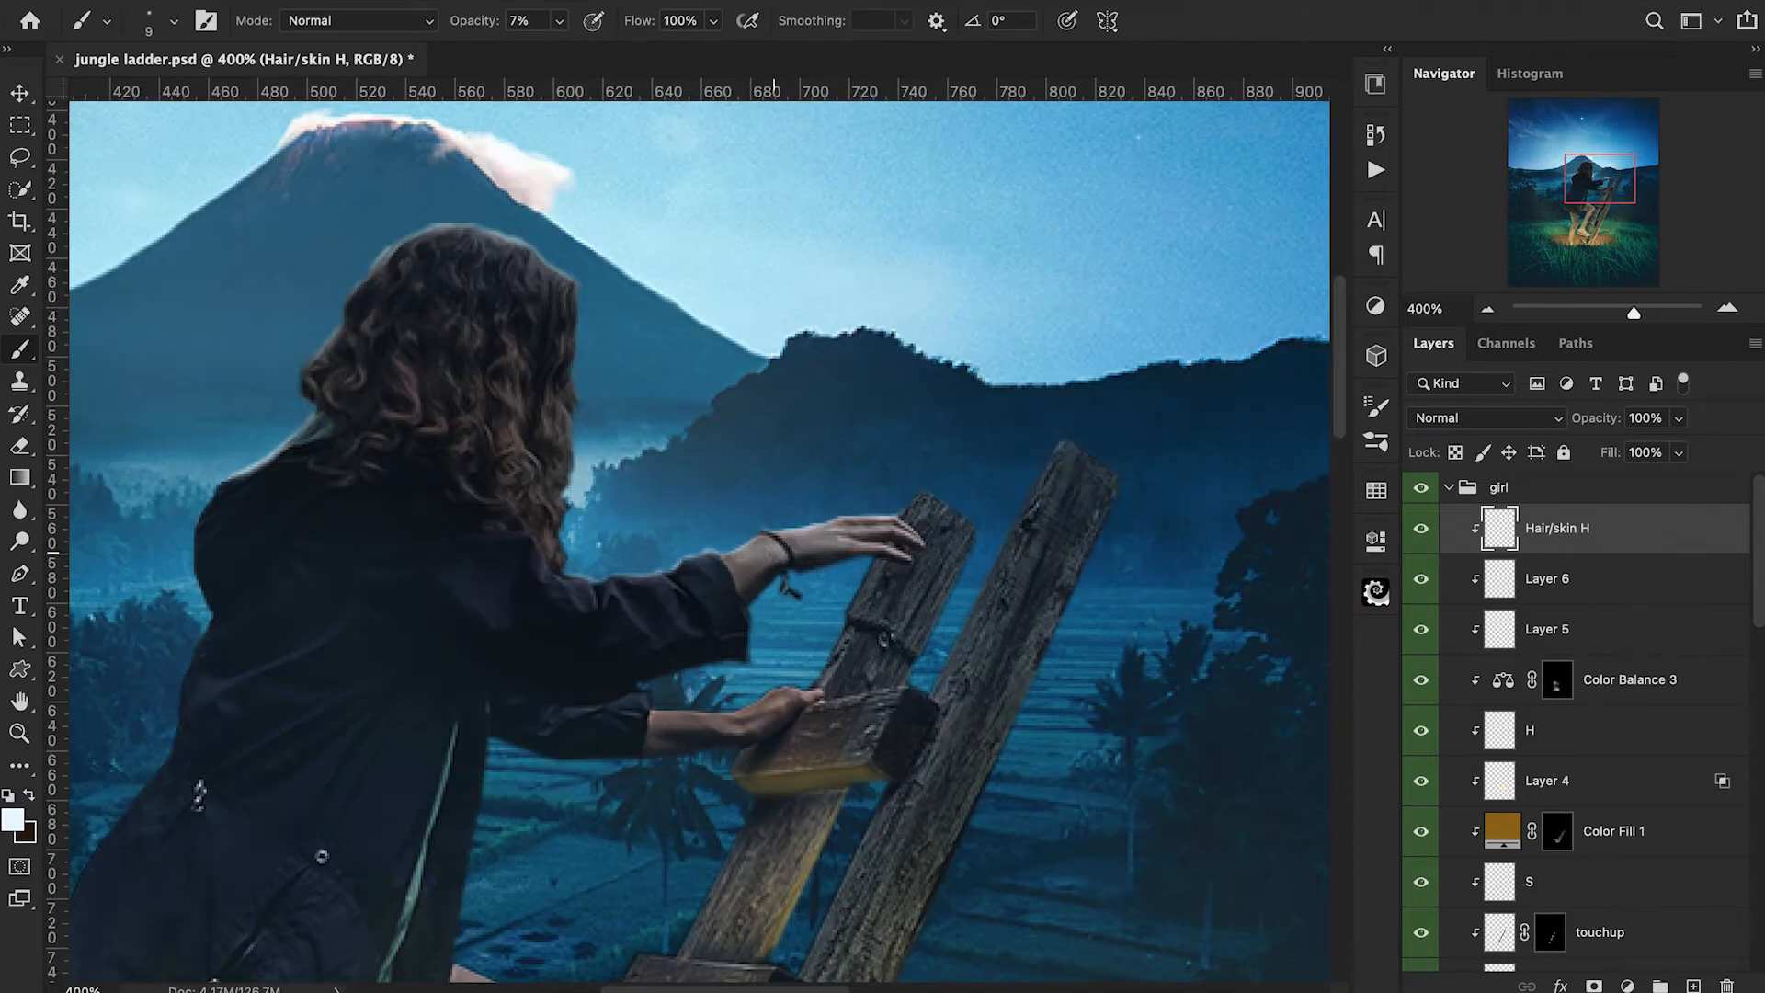
pyautogui.press(']')
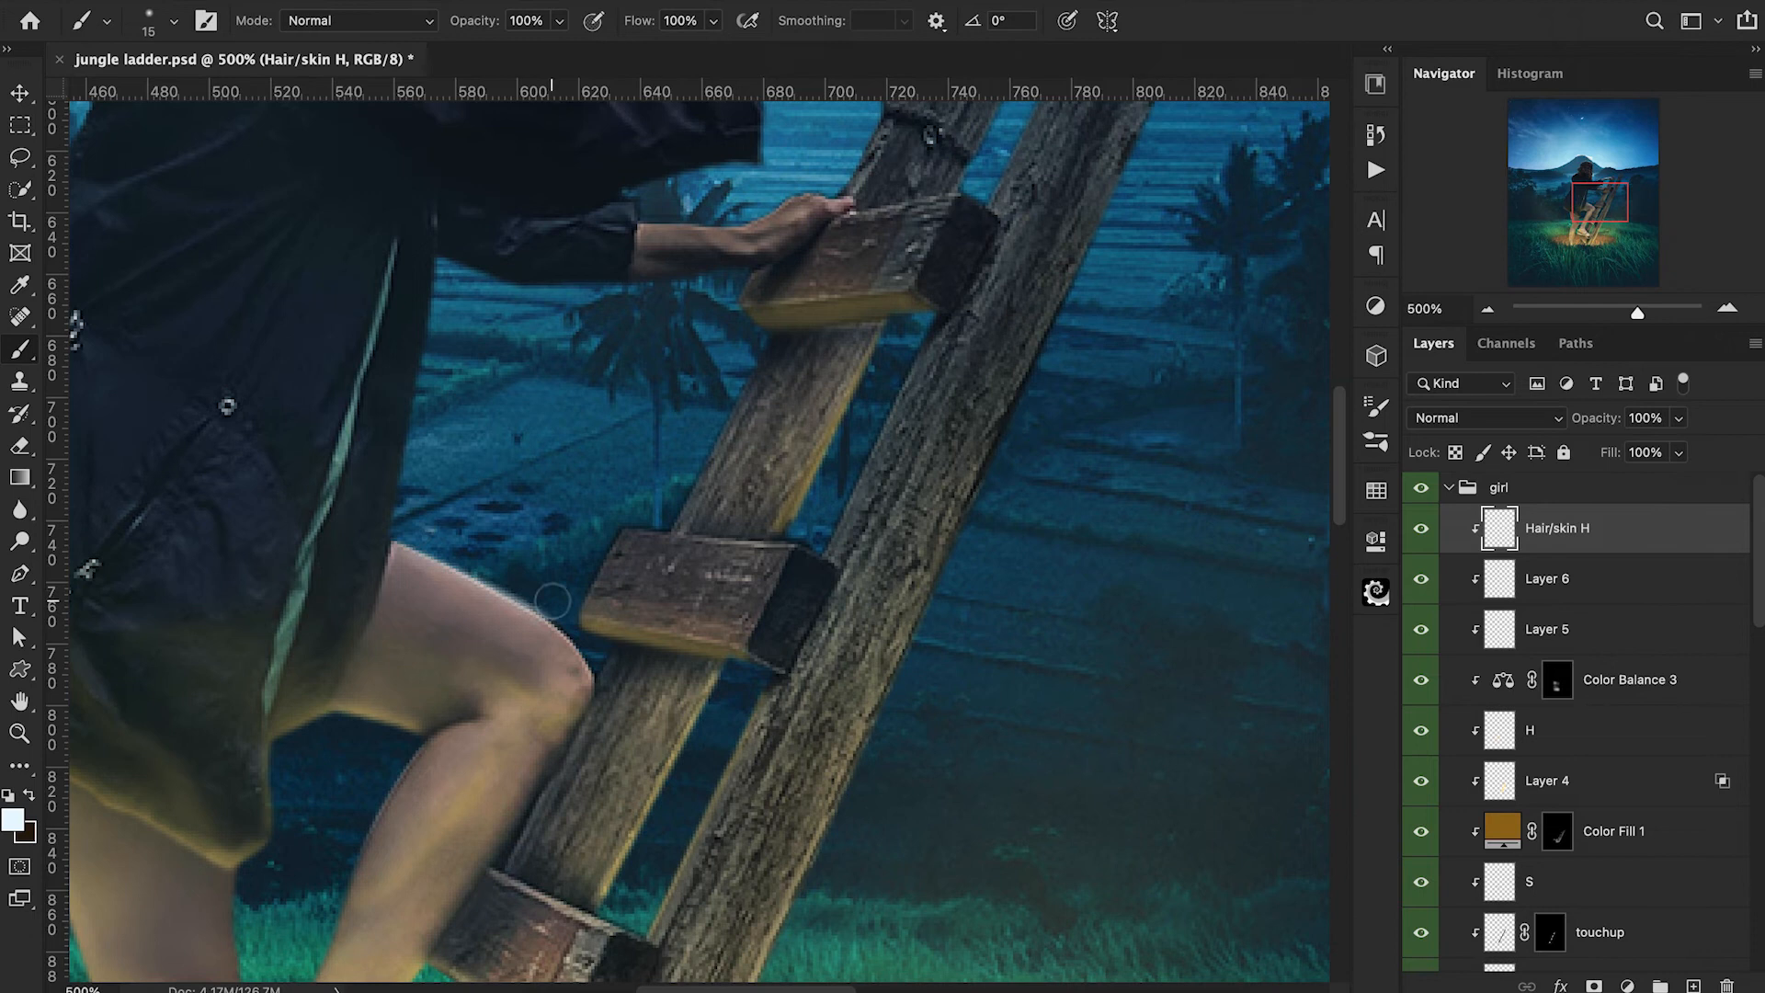
# Paint soft pale blue light along the top of the bent leg's thigh with a 20 px brush at 10% opacity.
pyautogui.press('[')
pyautogui.press('[')
pyautogui.press('[')
pyautogui.press('2')
pyautogui.press(']')
pyautogui.press(']')
pyautogui.press(']')
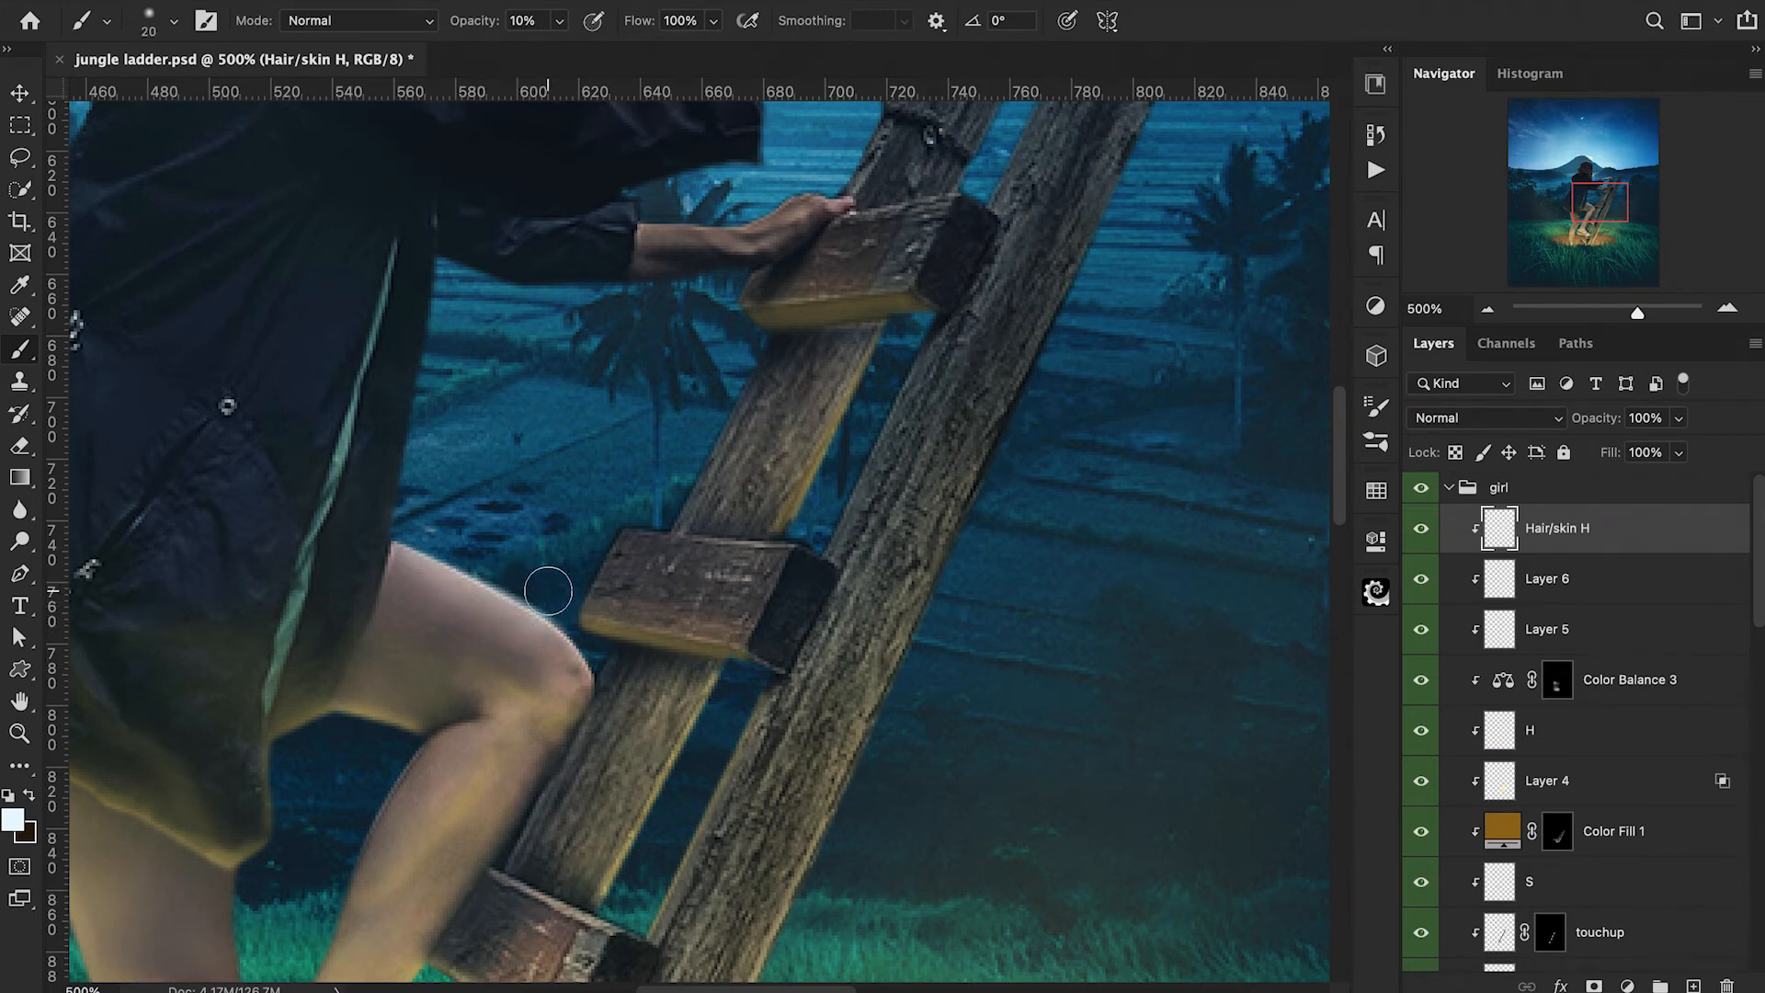
pyautogui.moveTo(507, 587); pyautogui.dragTo(408, 563)
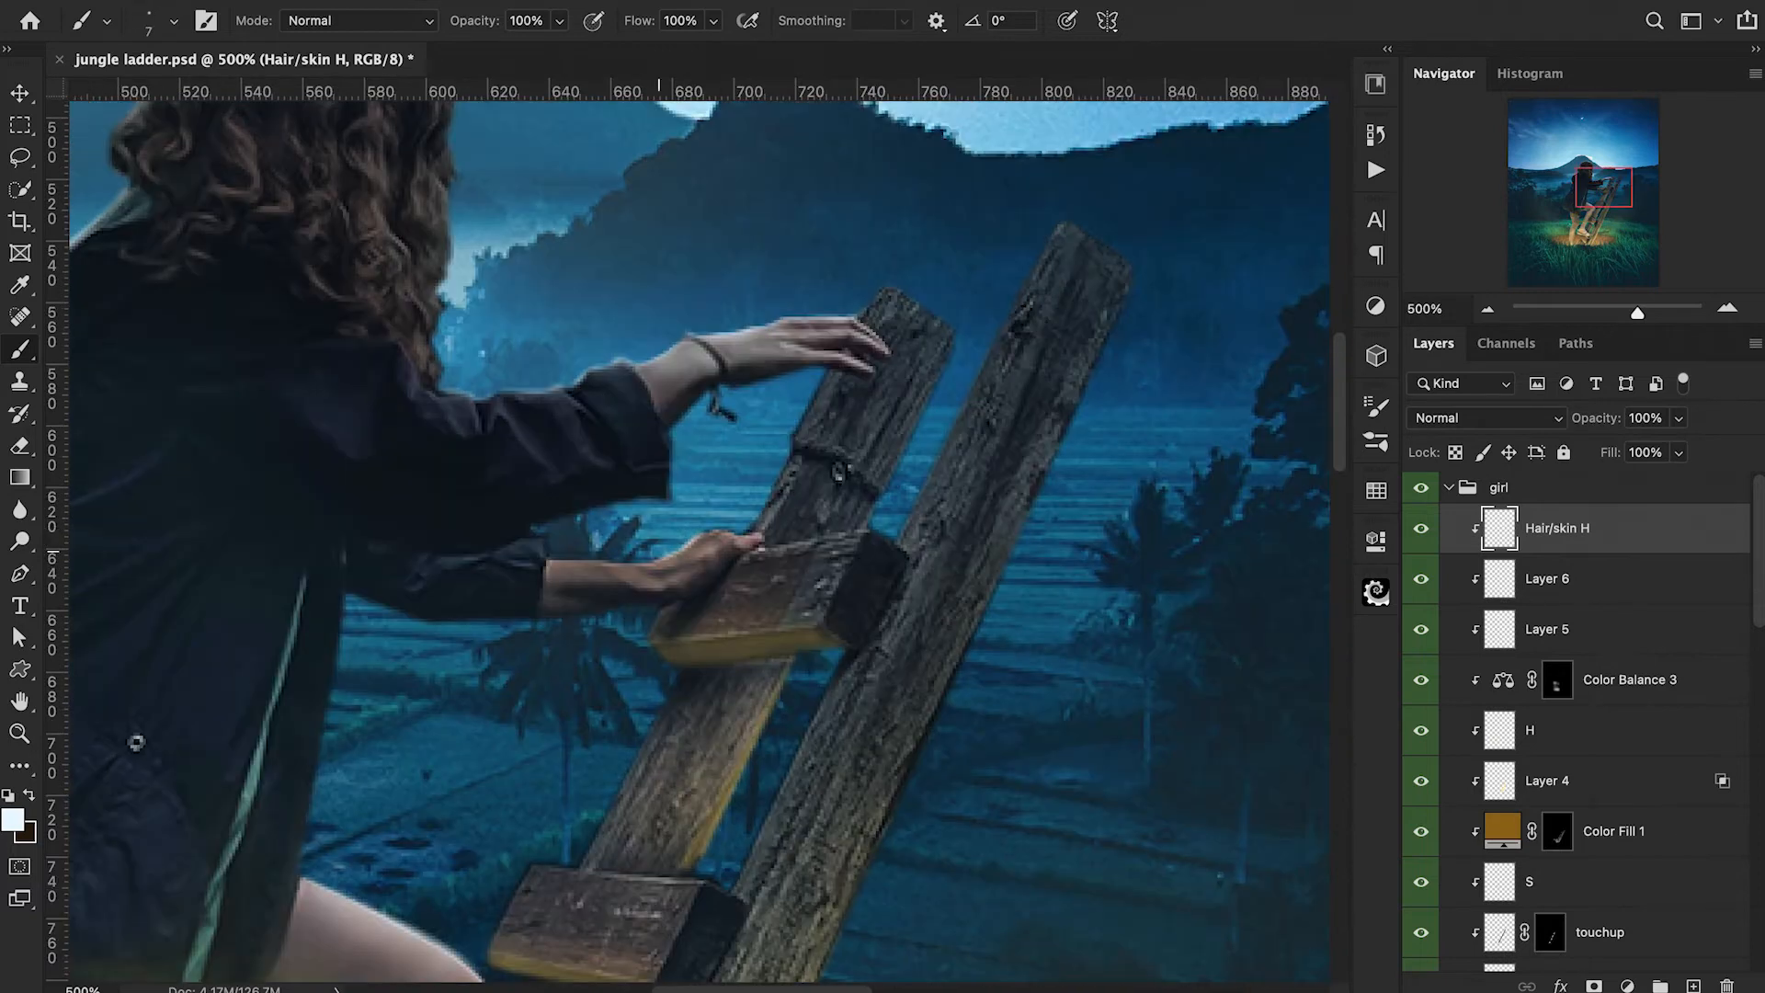
pyautogui.moveTo(659, 551); pyautogui.dragTo(575, 553)
# Select the layer mask of girl front copy and set up a 3 px black brush at 100% opacity.
pyautogui.scroll(-10, 1557, 811)
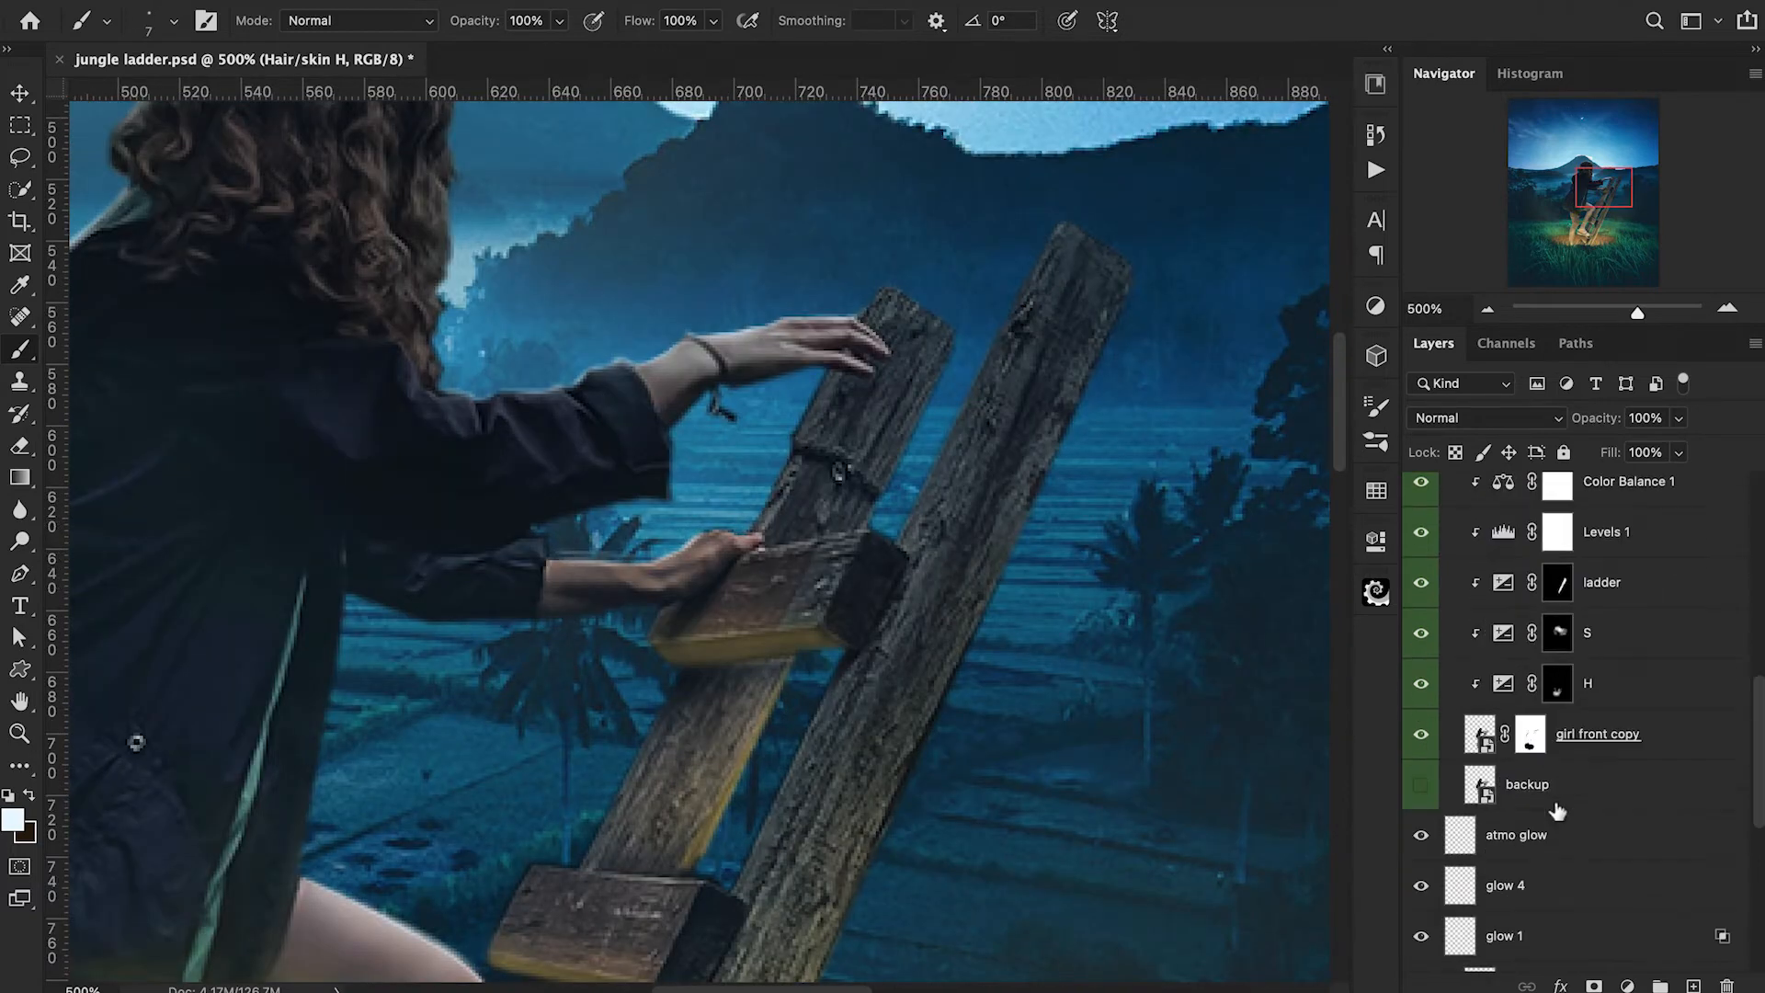
pyautogui.click(1531, 735)
pyautogui.press('x')
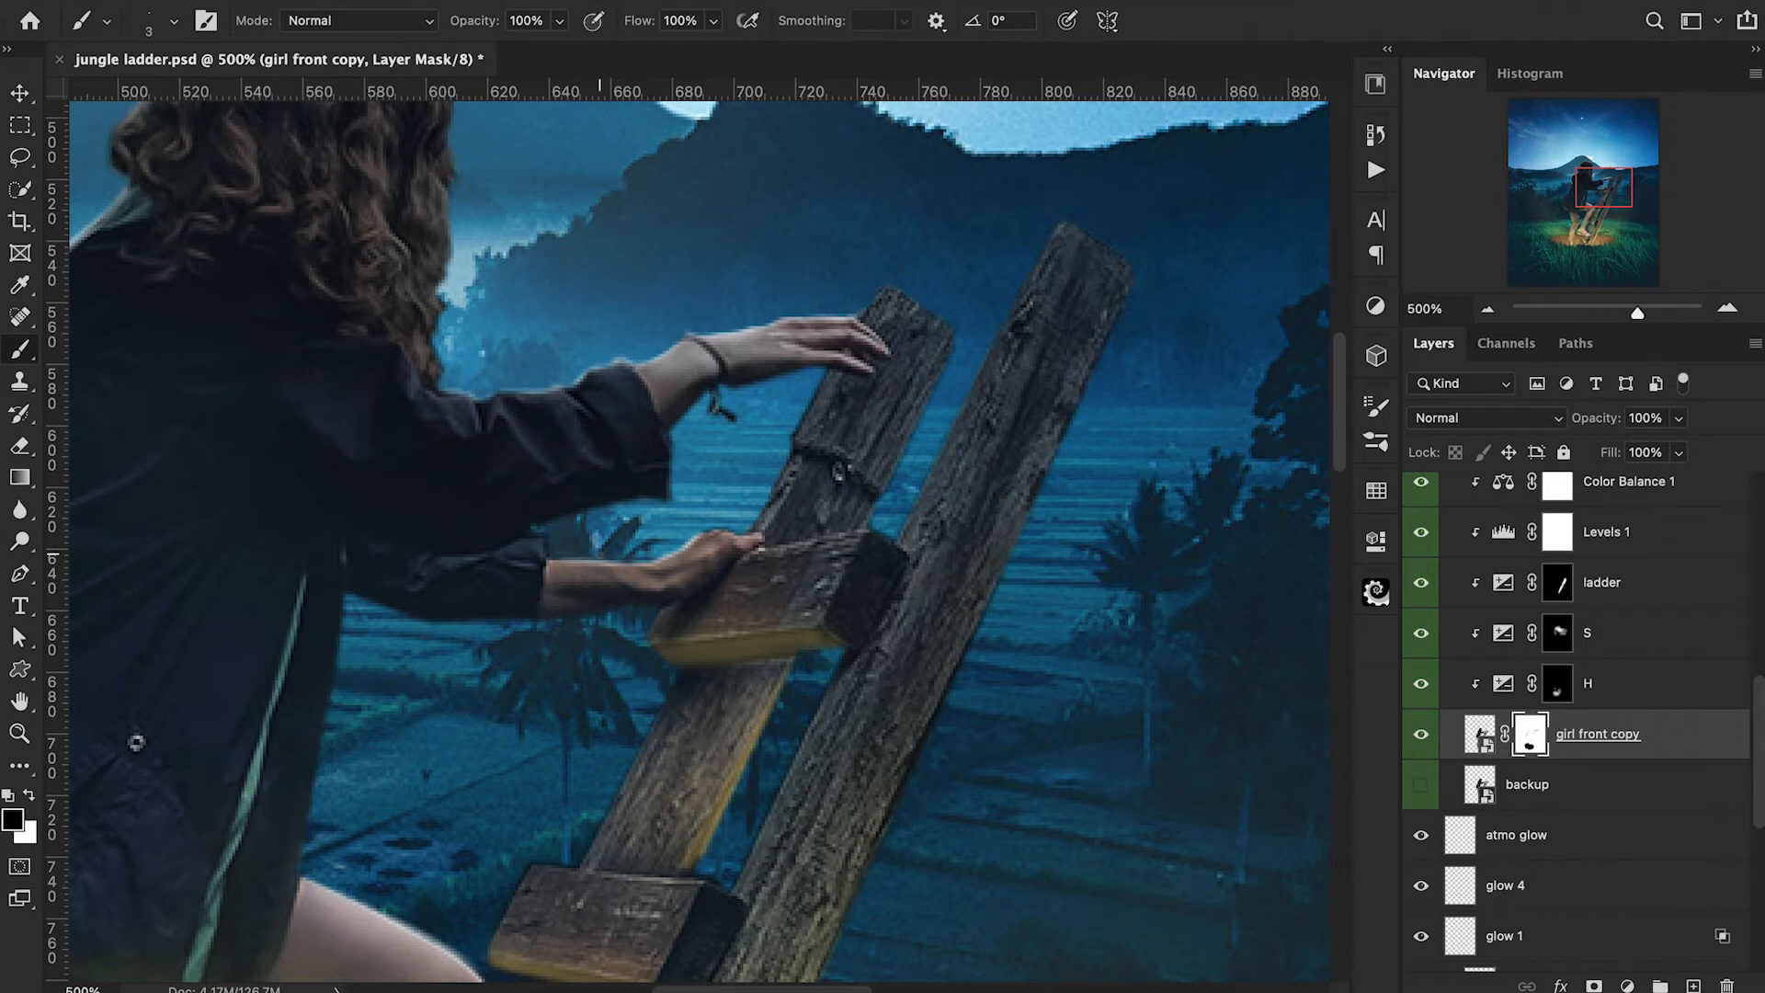
# Paint pale rim highlights along the left edge of the nearer ladder rail on Hair/skin H, using a 6 px brush at 30% opacity.
pyautogui.scroll(10, 1599, 581)
pyautogui.click(1550, 541)
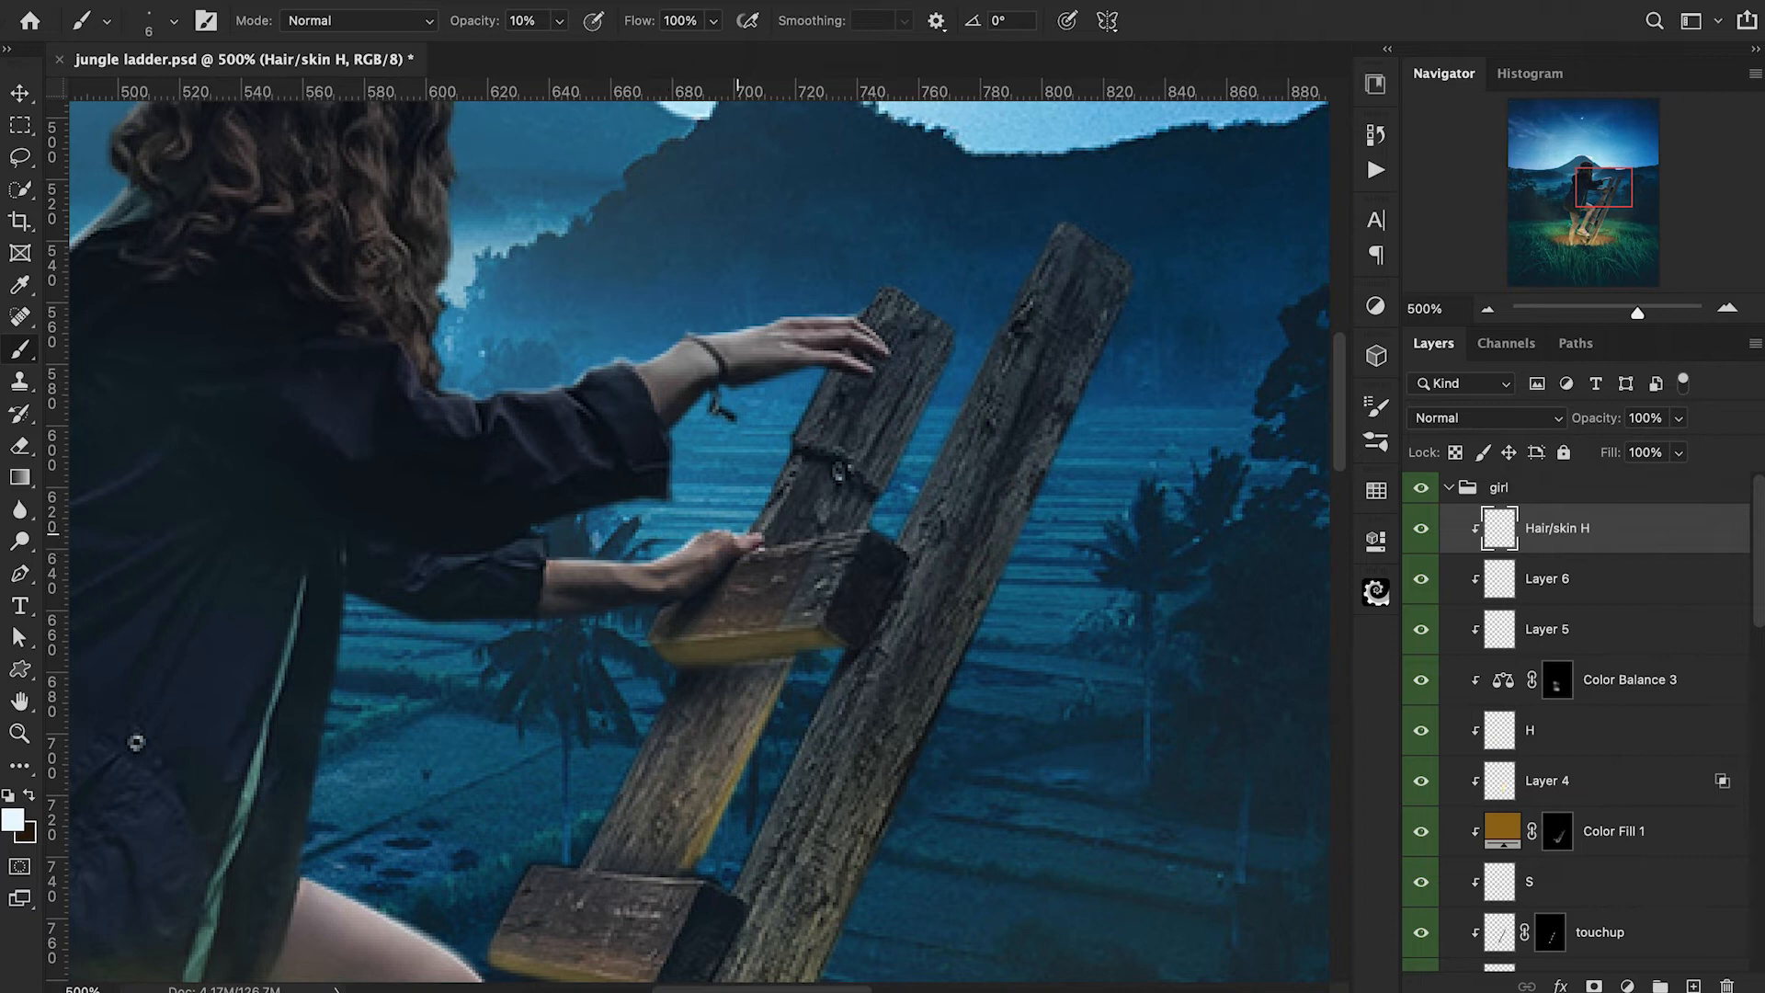
pyautogui.hotkey('ctrl', '-')
pyautogui.press('4')
pyautogui.keyDown('shift'); pyautogui.click(859, 536); pyautogui.keyUp('shift')
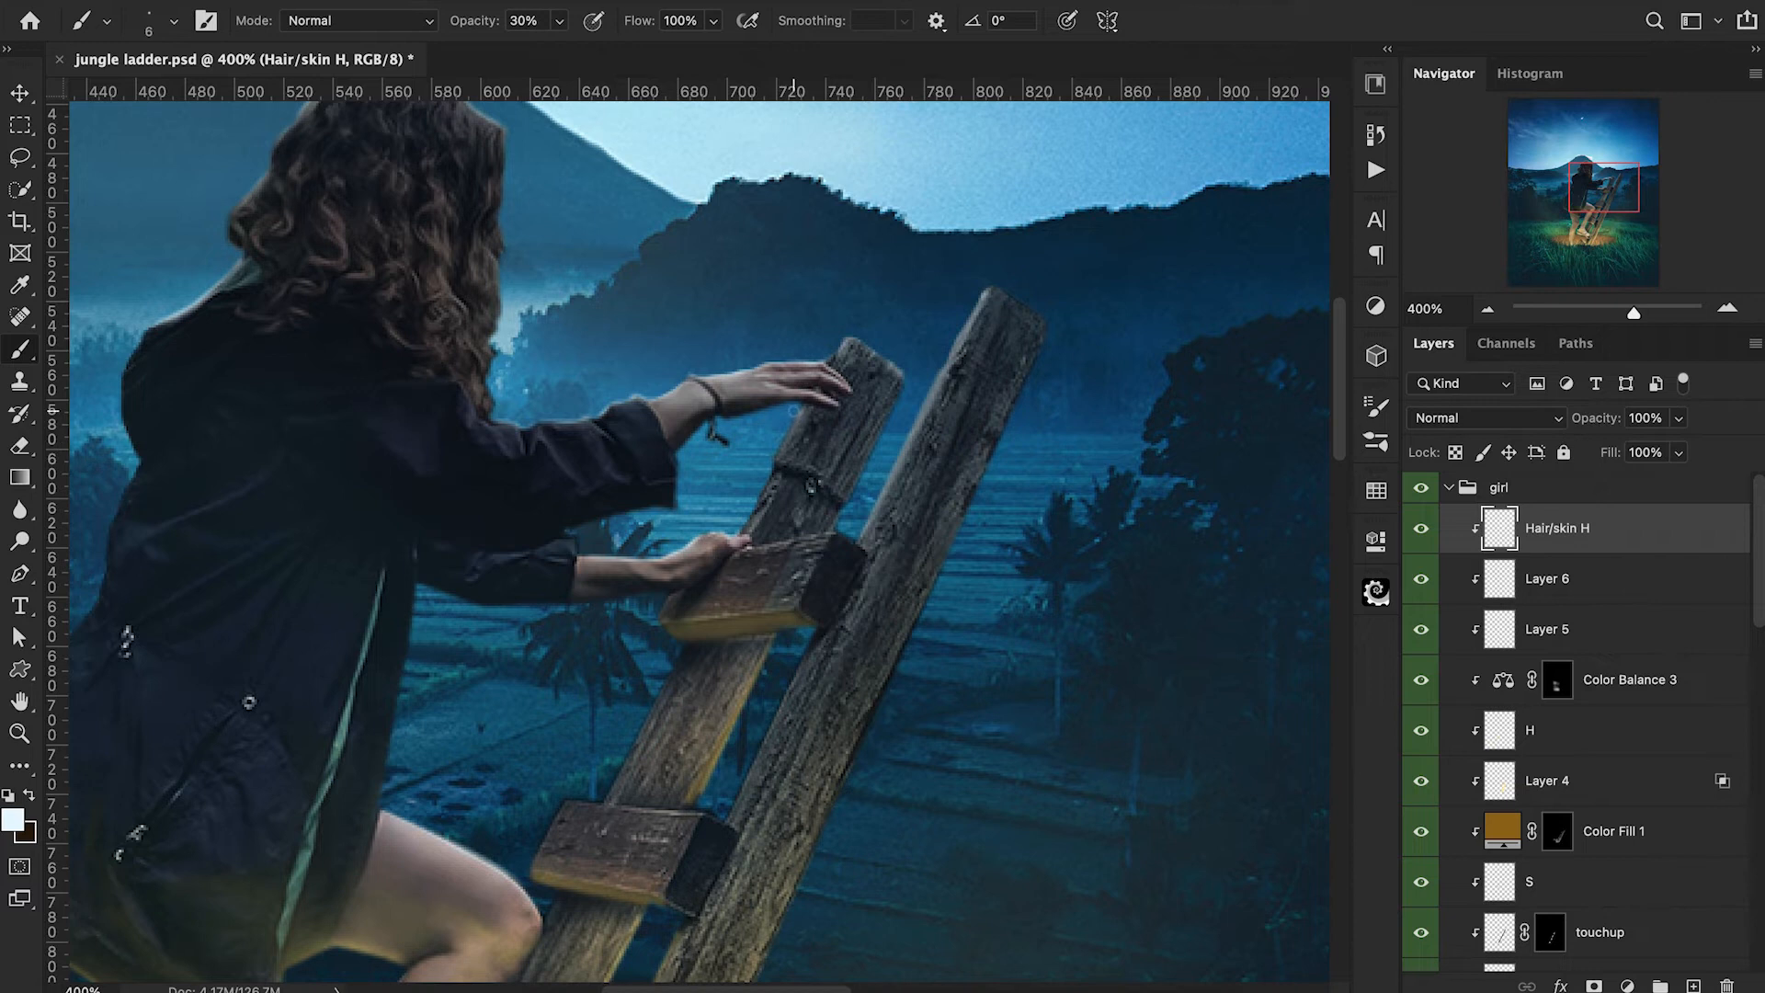
pyautogui.moveTo(775, 475); pyautogui.dragTo(747, 524)
pyautogui.moveTo(801, 413); pyautogui.dragTo(776, 465)
pyautogui.moveTo(608, 784); pyautogui.dragTo(681, 656)
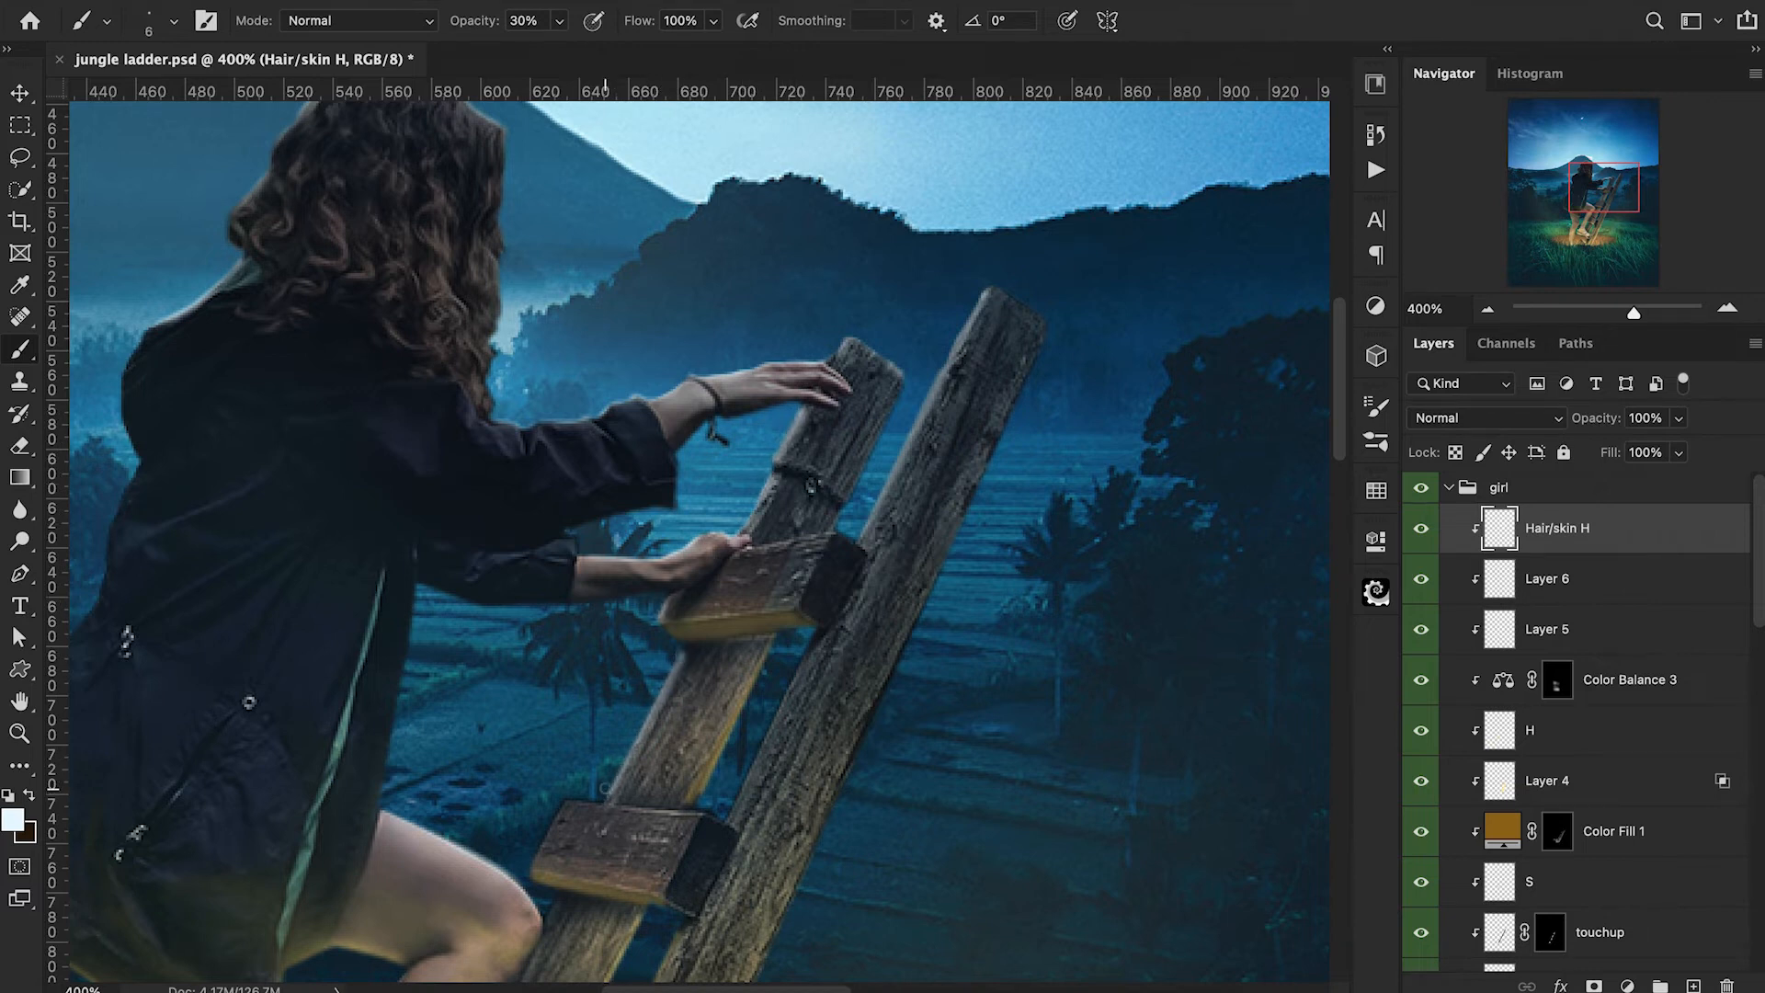
pyautogui.moveTo(561, 803); pyautogui.dragTo(594, 664)
# Paint a pale rim highlight up the left edge of the farther ladder rail with the 6 px brush at 30% opacity.
pyautogui.press('1')
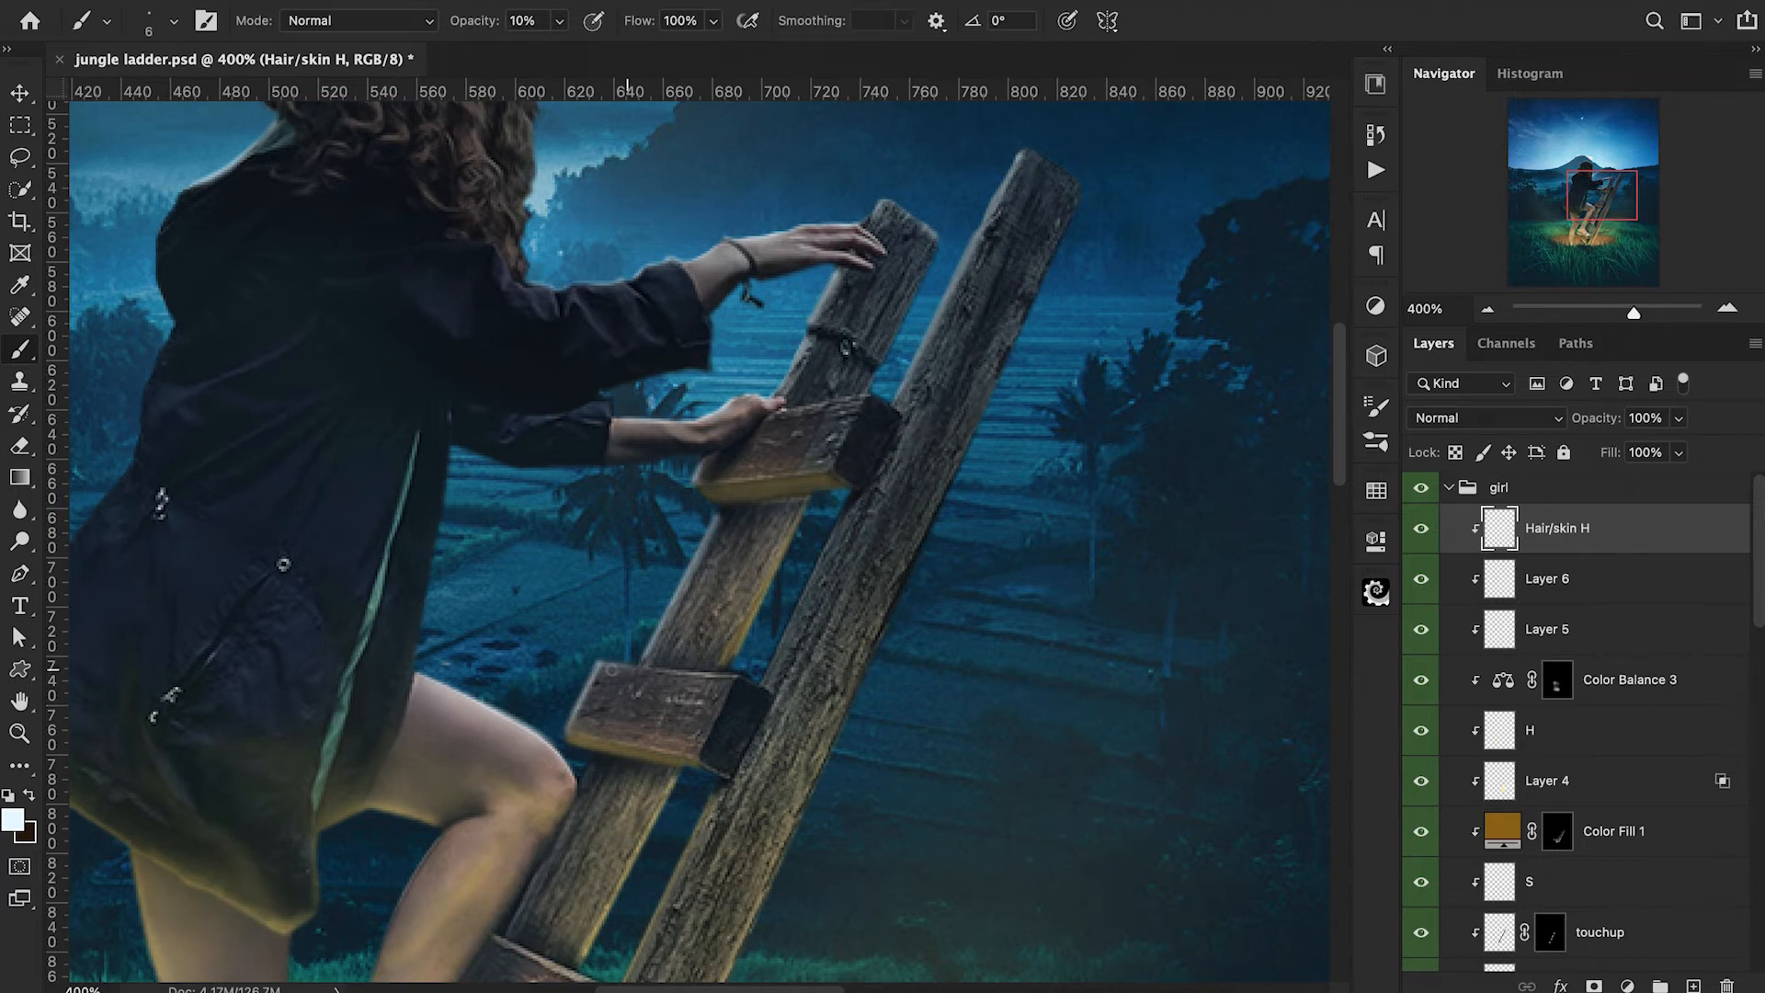
pyautogui.moveTo(763, 675); pyautogui.dragTo(835, 533)
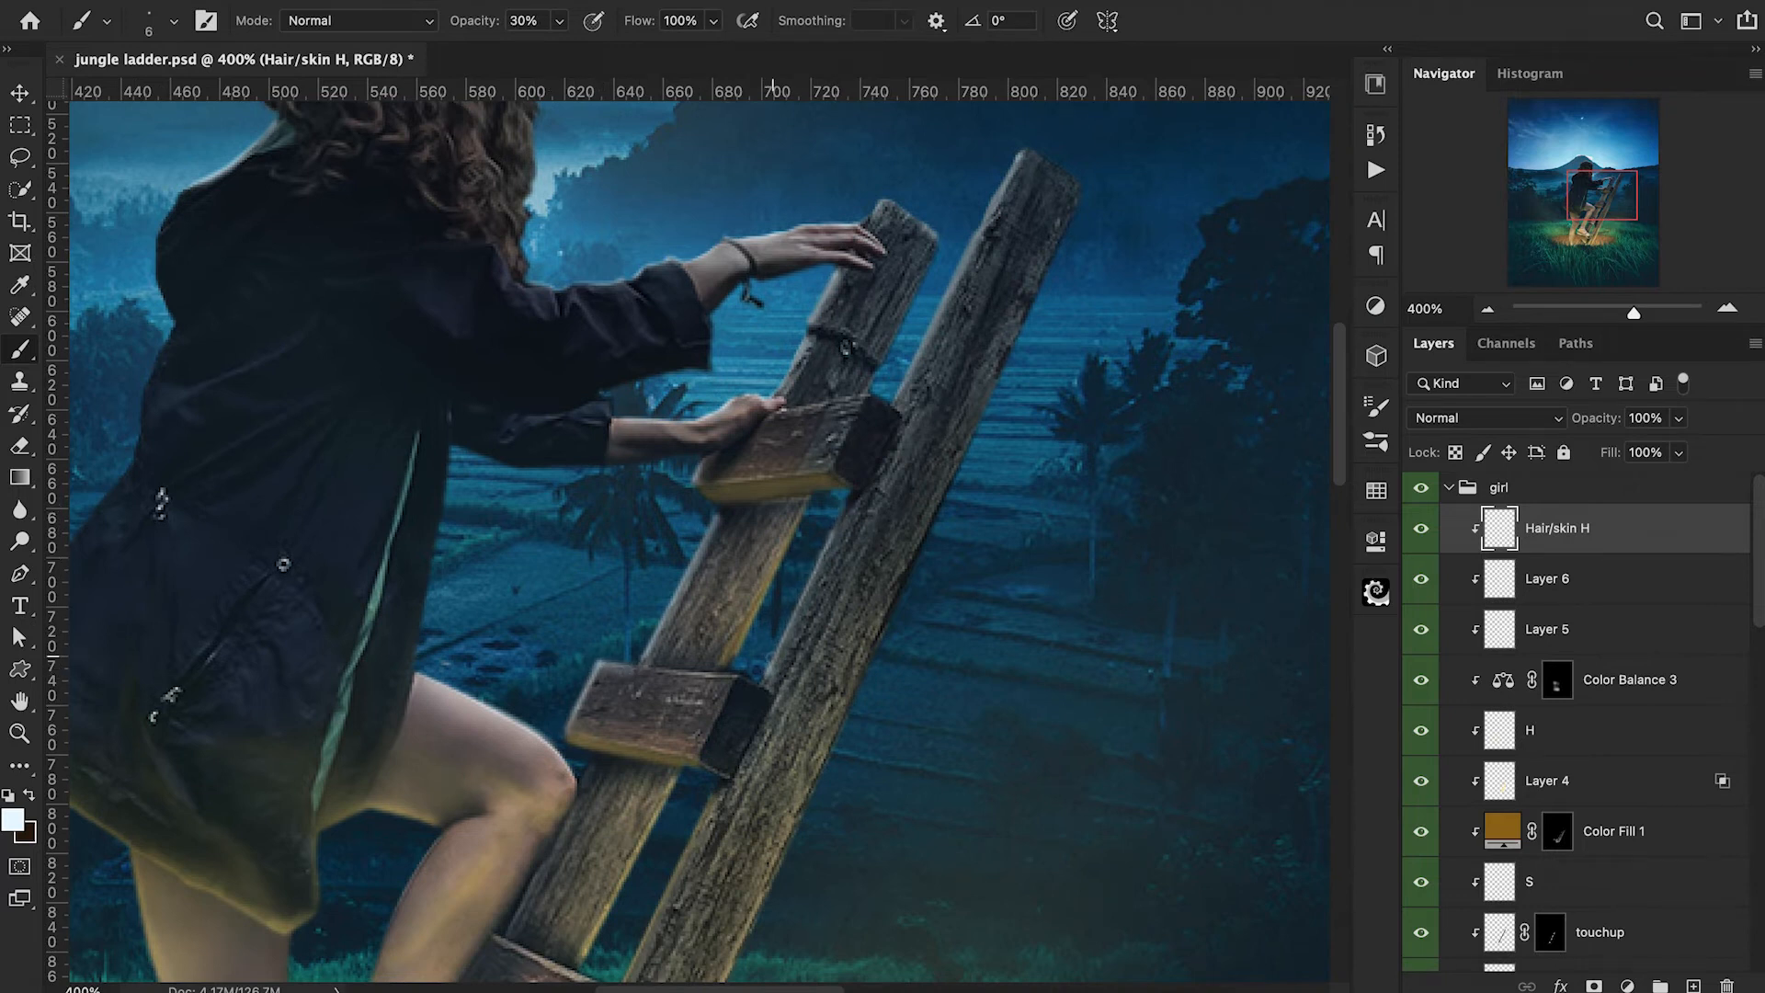
pyautogui.moveTo(903, 392); pyautogui.dragTo(1041, 154)
pyautogui.press('super+z')
pyautogui.moveTo(951, 290); pyautogui.dragTo(1010, 179)
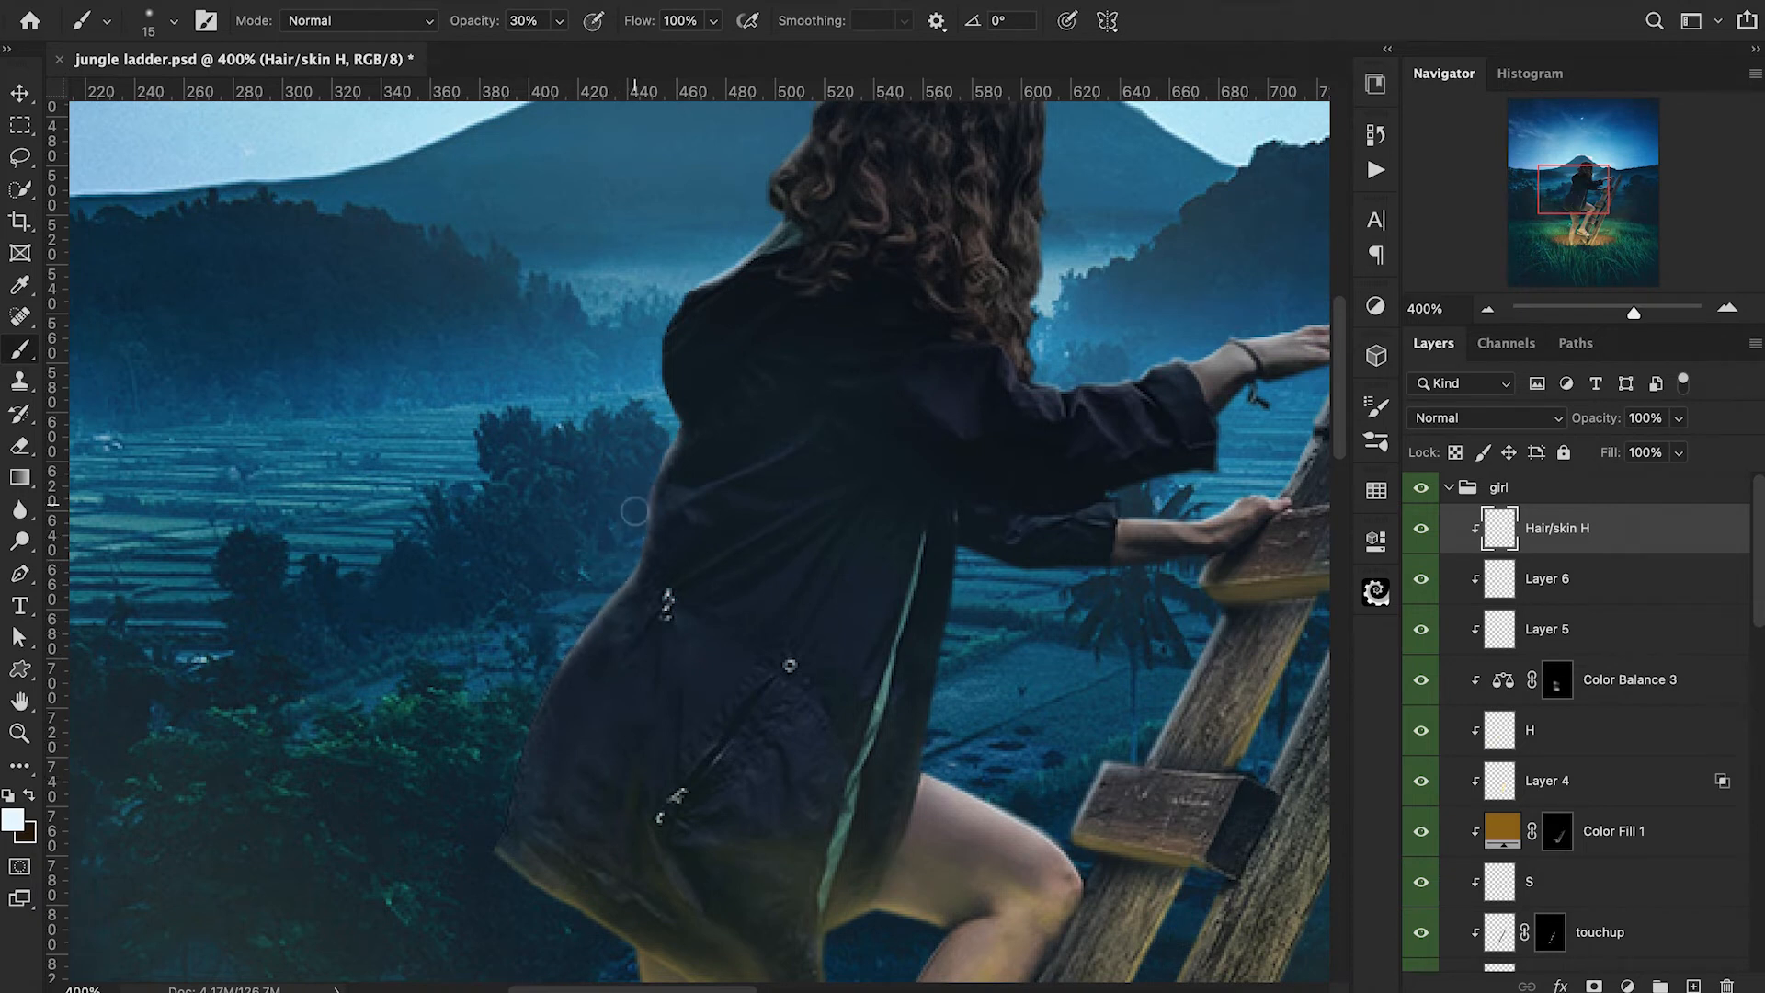
# Add pale rim light down the back edge of the jacket with a 15 px brush at 30% opacity, and switch to the Eraser.
pyautogui.press('super+equal')
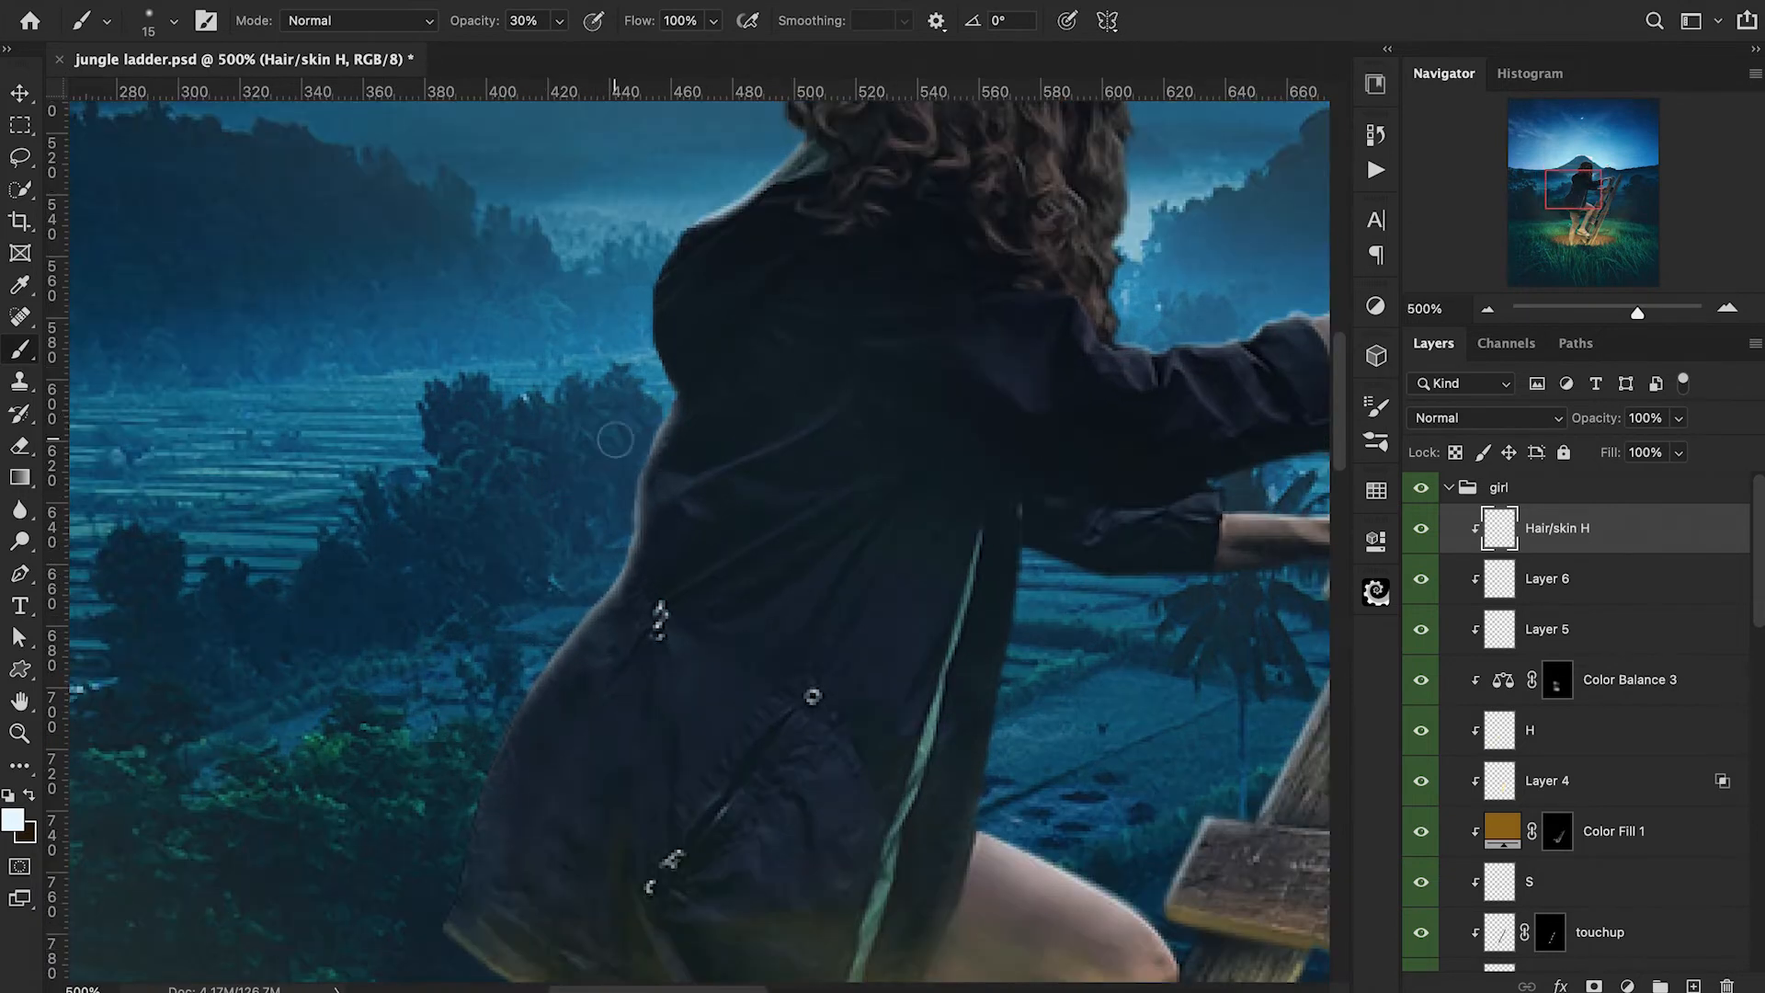
pyautogui.scroll(-3, 649, 397)
pyautogui.hscroll(-2, 648, 397)
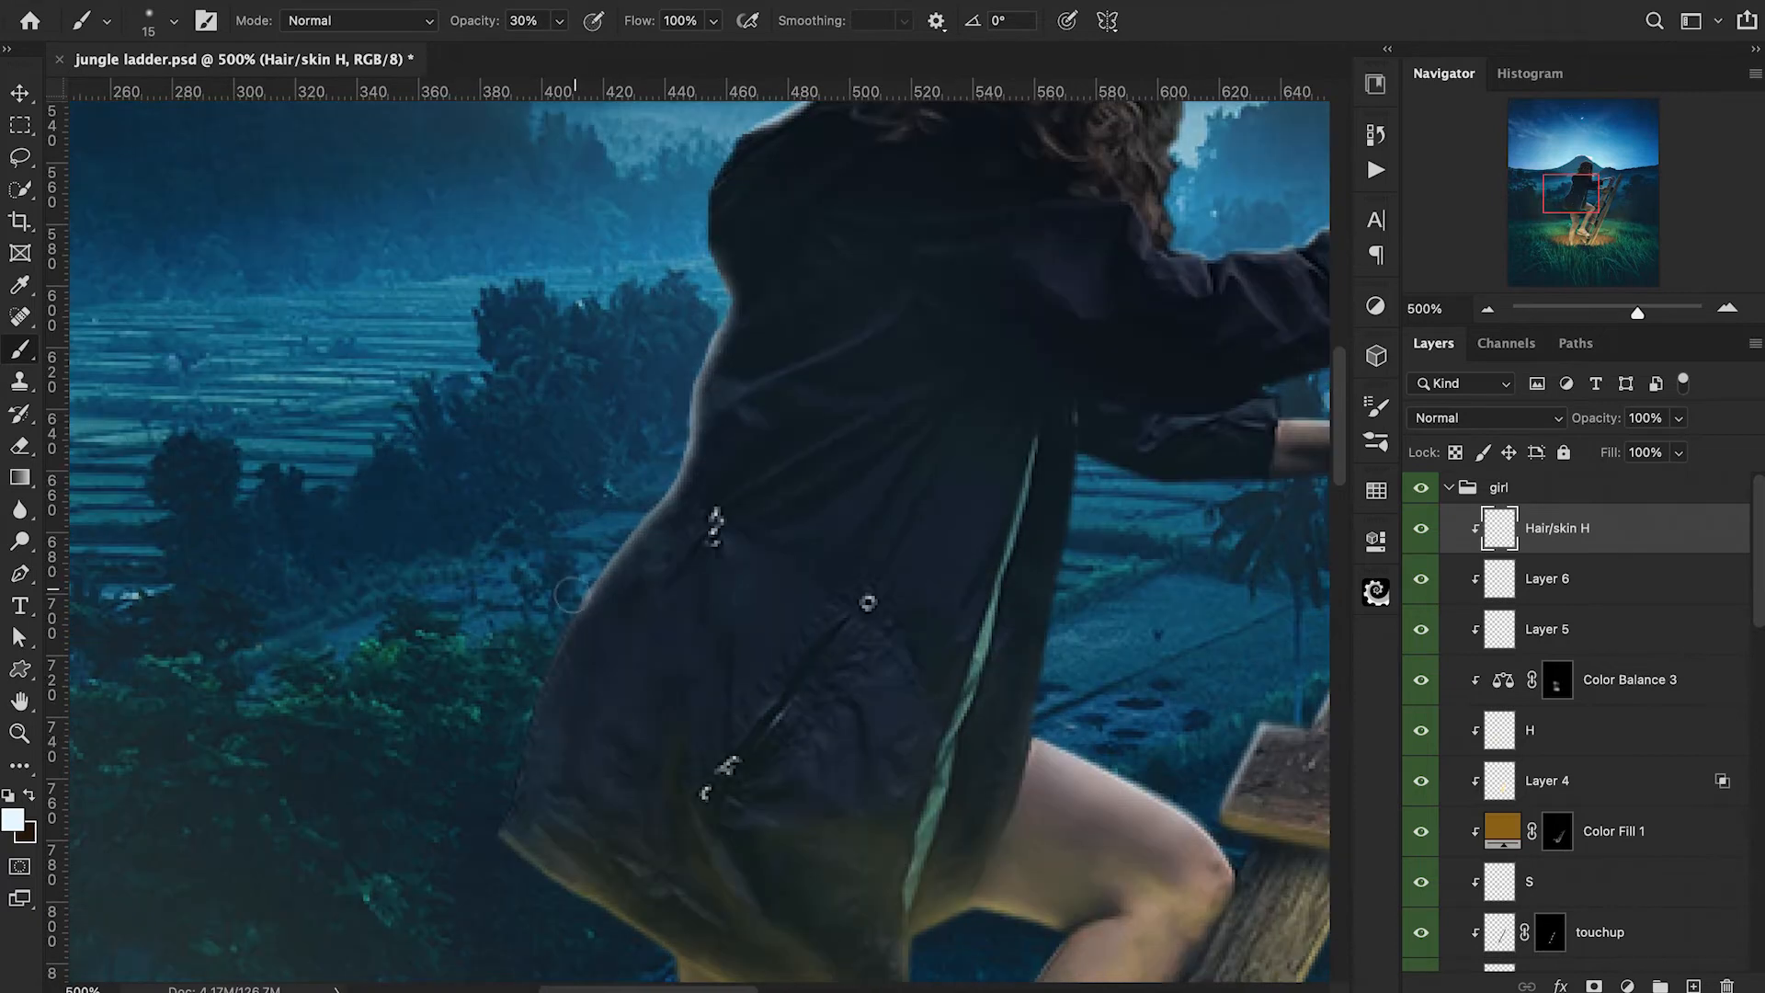
pyautogui.press('e')
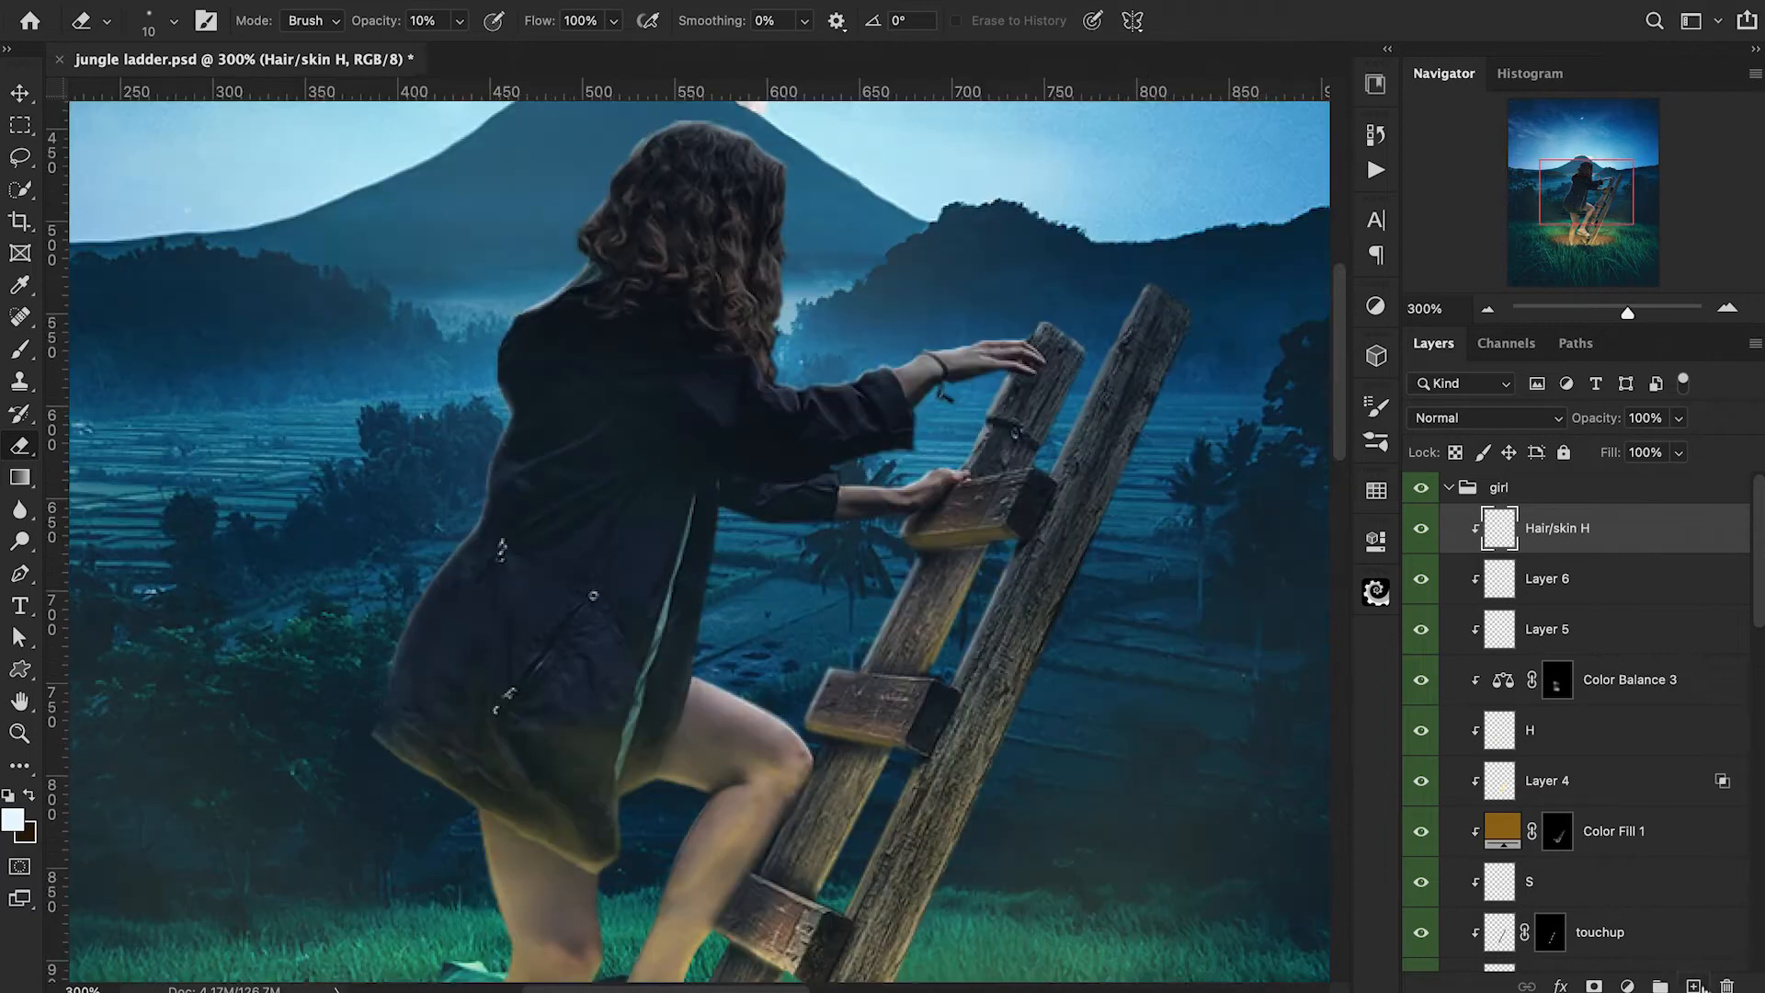
# Add a new layer above Hair/skin H, clip it to the girl and name it Hair H 2.
pyautogui.hotkey('ctrl', 'shift', 'alt', 'n')
pyautogui.keyDown('alt'); pyautogui.click(1476, 554); pyautogui.keyUp('alt')
pyautogui.doubleClick(1532, 529)
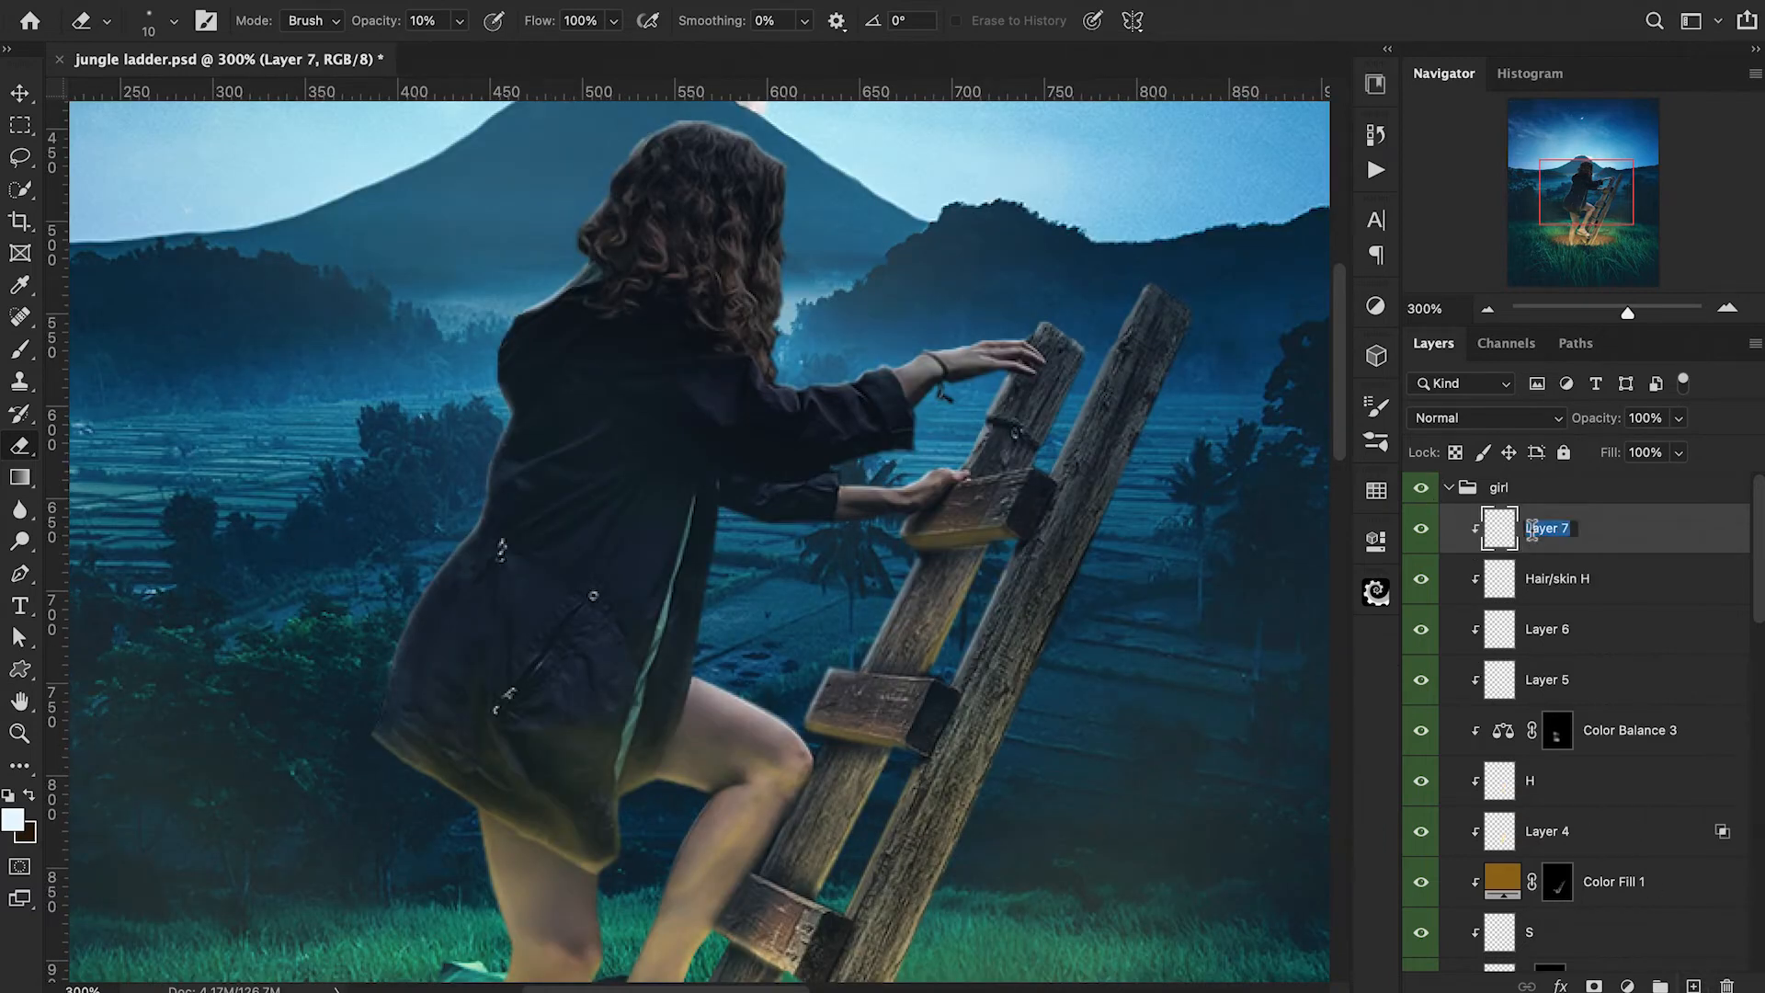
pyautogui.write('Hair H 2')
pyautogui.press('Return')
# Paint soft pale light around the crown and outer edges of the girl's hair with a 40 px brush at 20% opacity.
pyautogui.moveTo(907, 285)
pyautogui.mouseDown()
pyautogui.moveTo(926, 487)
pyautogui.moveTo(945, 486)
pyautogui.mouseUp()
pyautogui.press(']')
pyautogui.press(']')
pyautogui.press(']')
pyautogui.press(']')
pyautogui.press(']')
pyautogui.press('1')
pyautogui.press('2')
pyautogui.press('b')
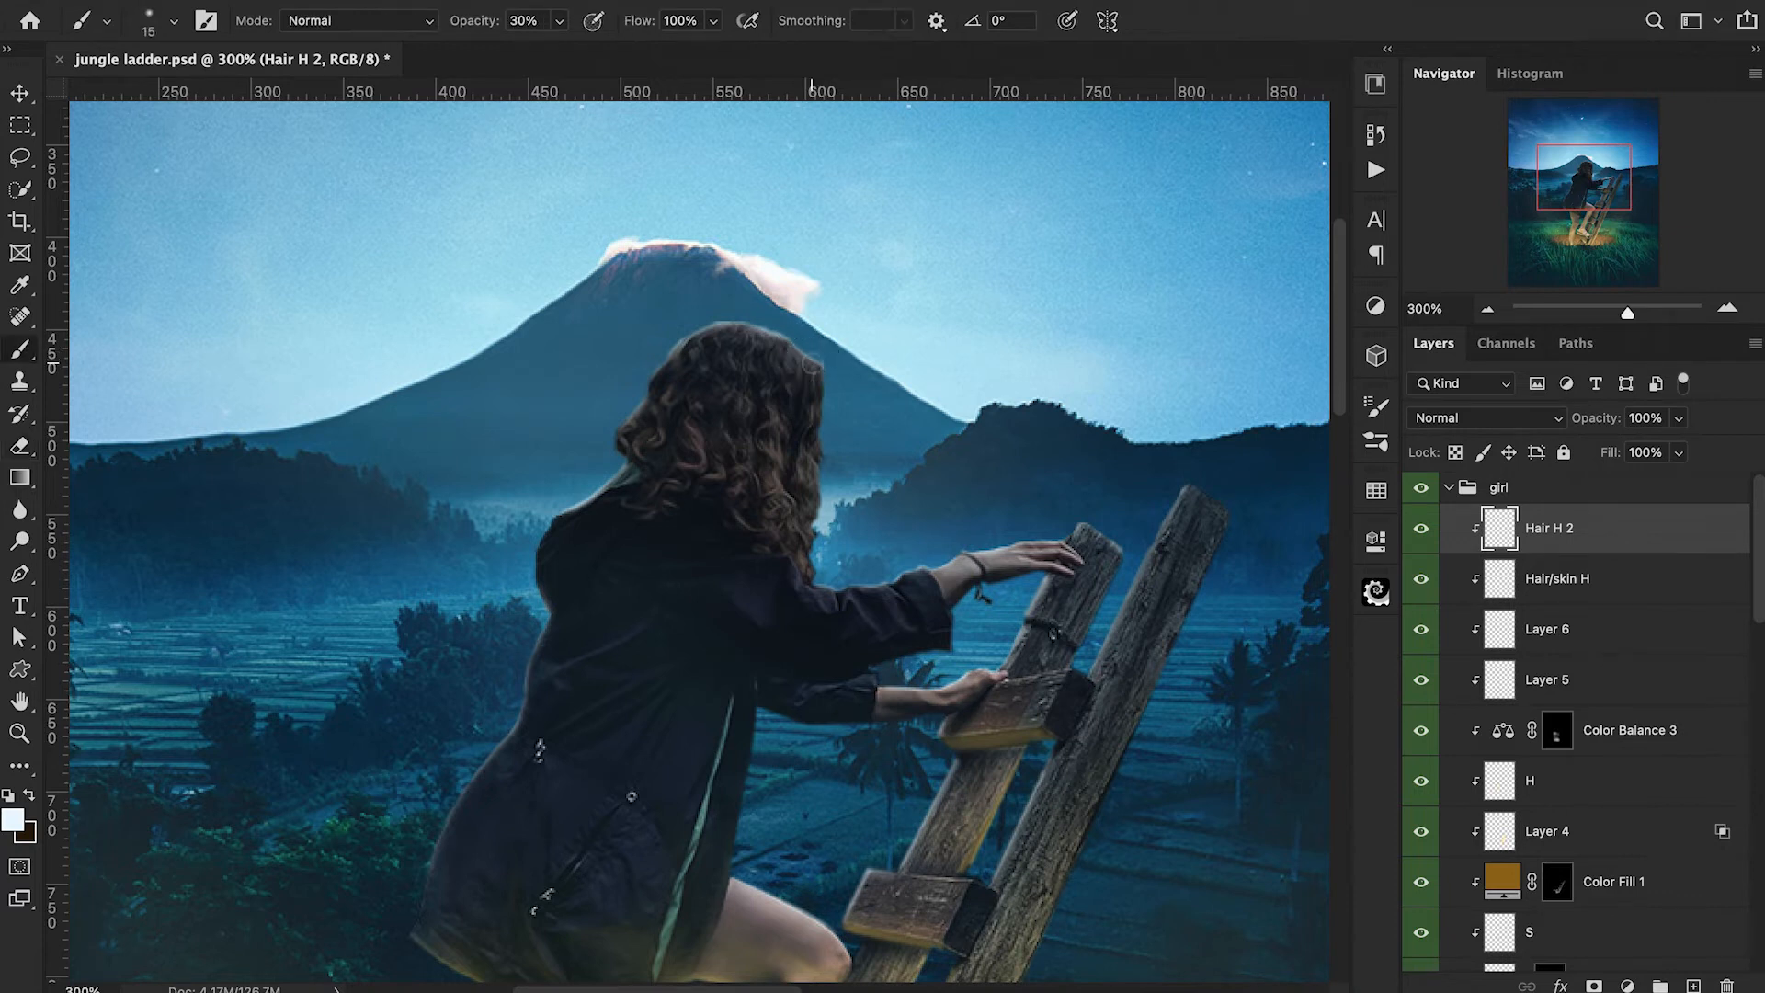
pyautogui.press(']')
pyautogui.press(']')
pyautogui.press(']')
pyautogui.press(']')
pyautogui.press('2')
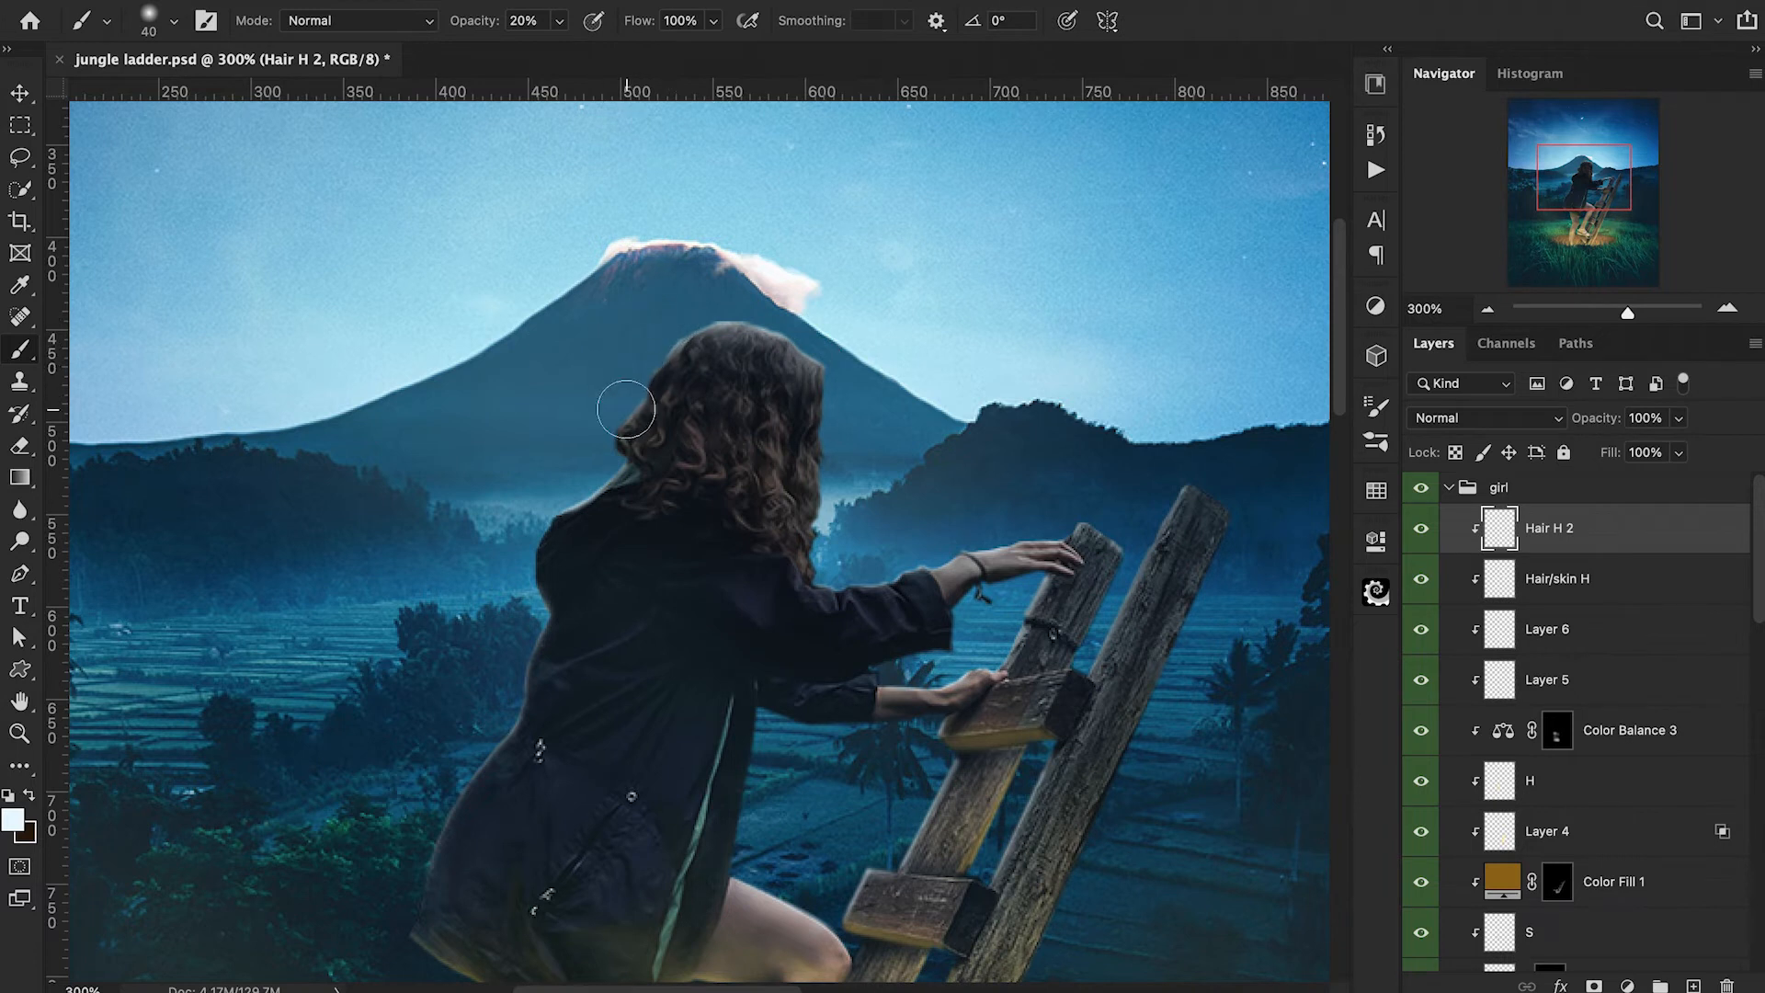
pyautogui.moveTo(642, 351); pyautogui.dragTo(678, 331)
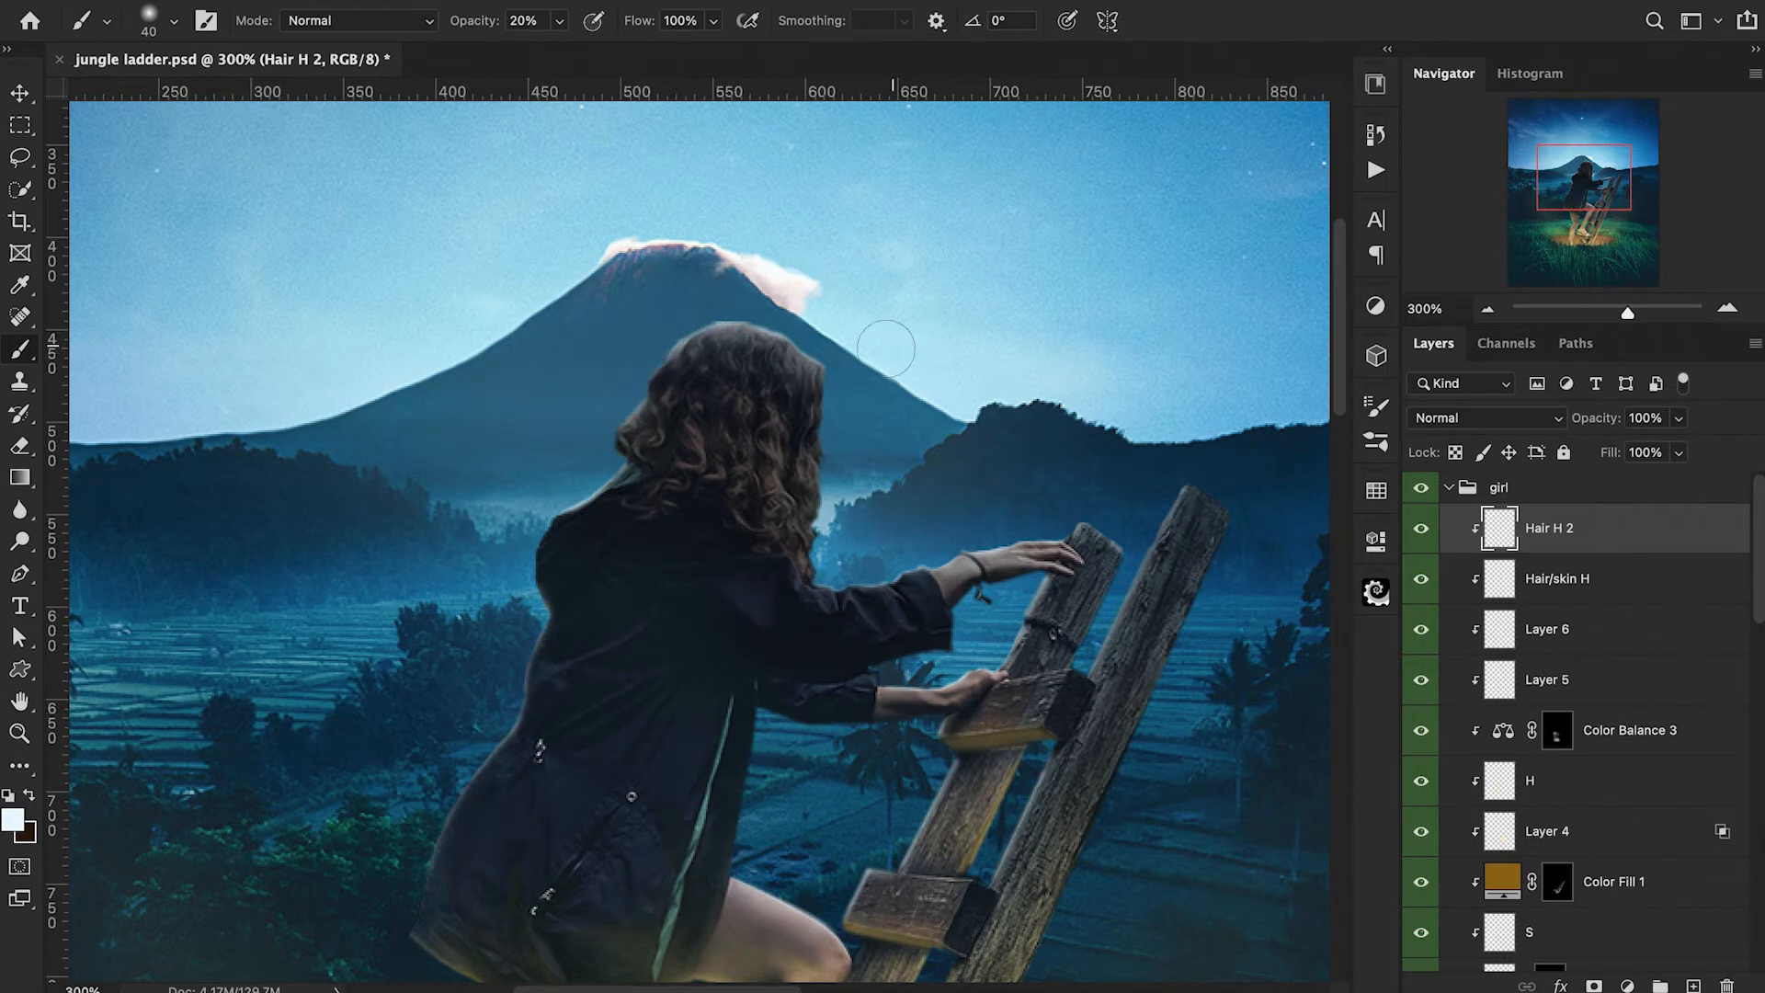
pyautogui.moveTo(835, 376)
pyautogui.mouseDown()
pyautogui.moveTo(807, 325)
pyautogui.moveTo(771, 319)
pyautogui.mouseUp()
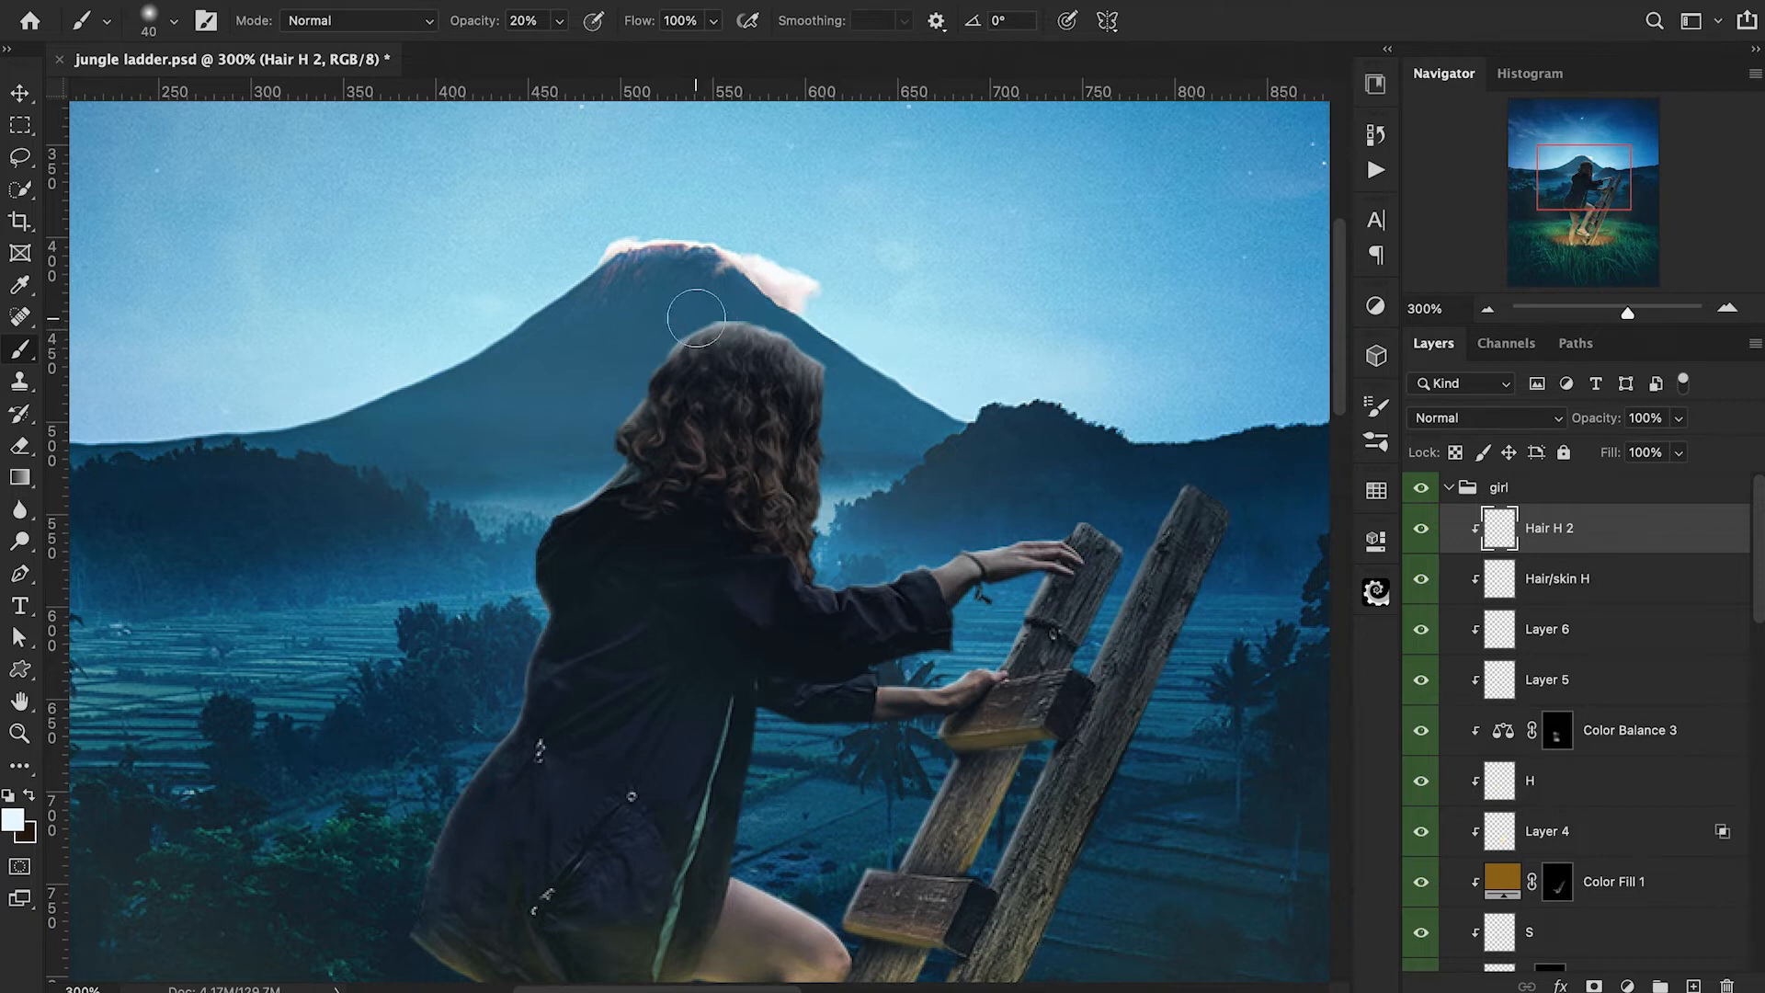
# Set Hair H 2's Blend If for the underlying layer so its split black slider reads 0 / 121.
pyautogui.doubleClick(1584, 544)
pyautogui.moveTo(832, 604); pyautogui.dragTo(691, 640)
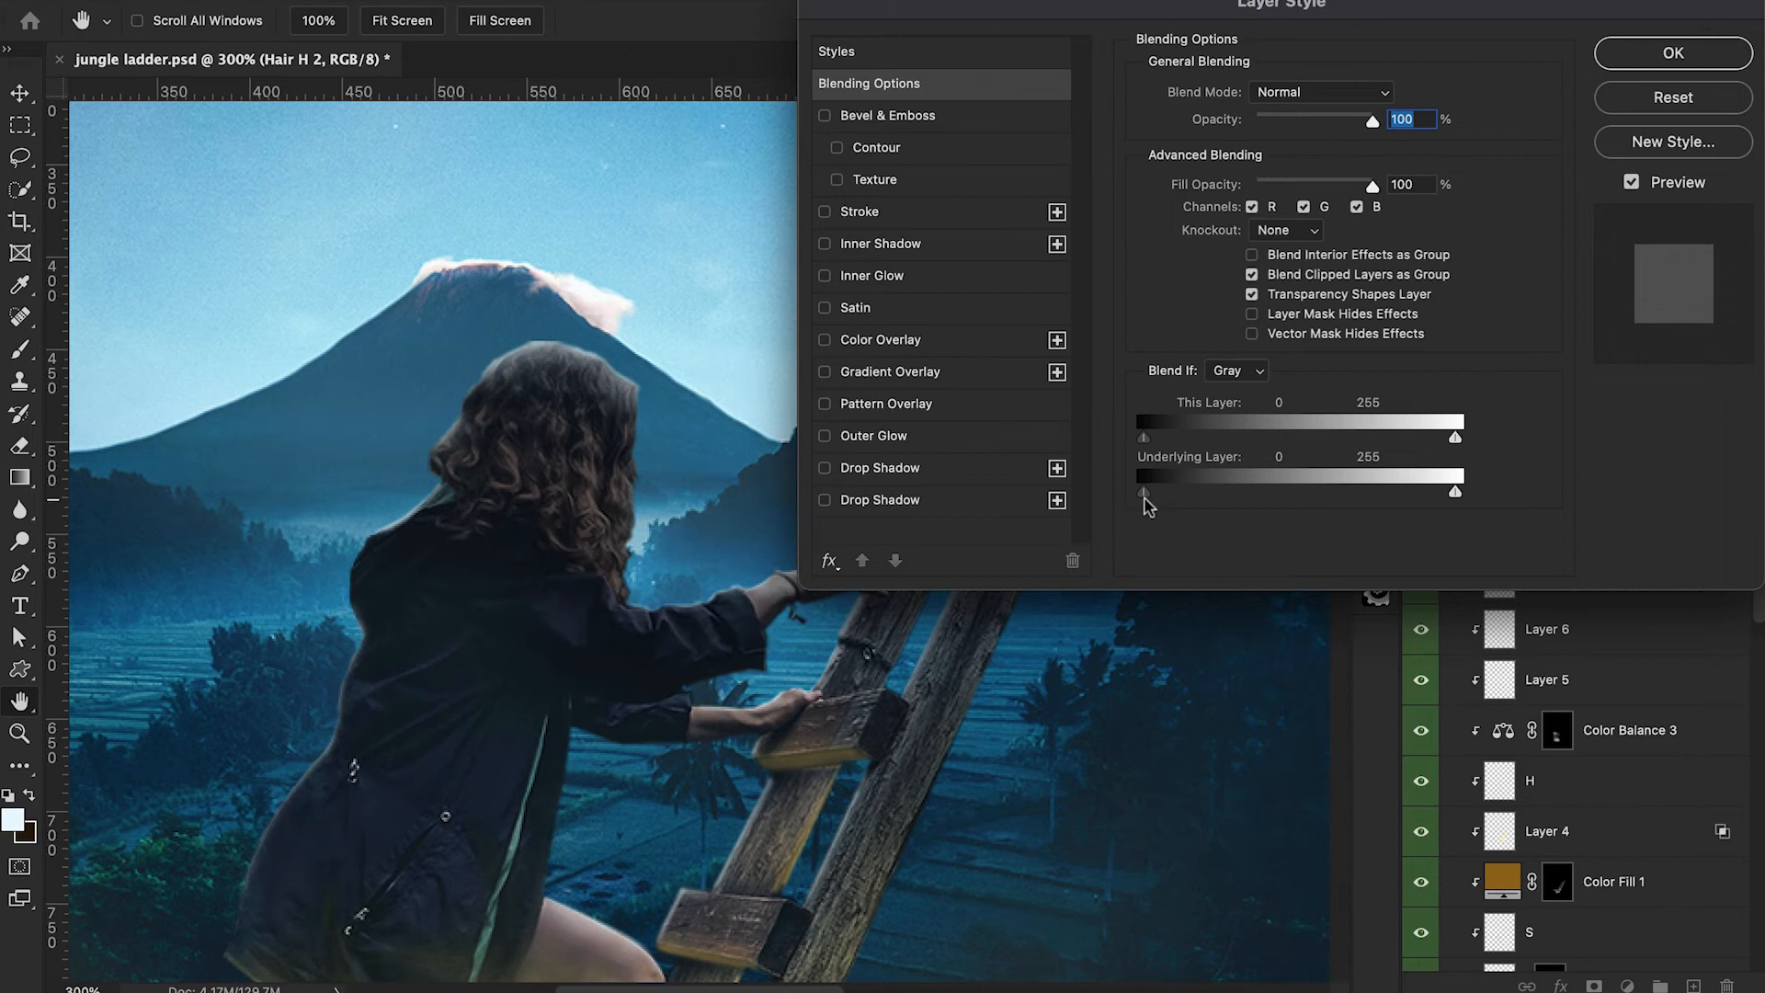
pyautogui.moveTo(1152, 502); pyautogui.dragTo(1285, 484)
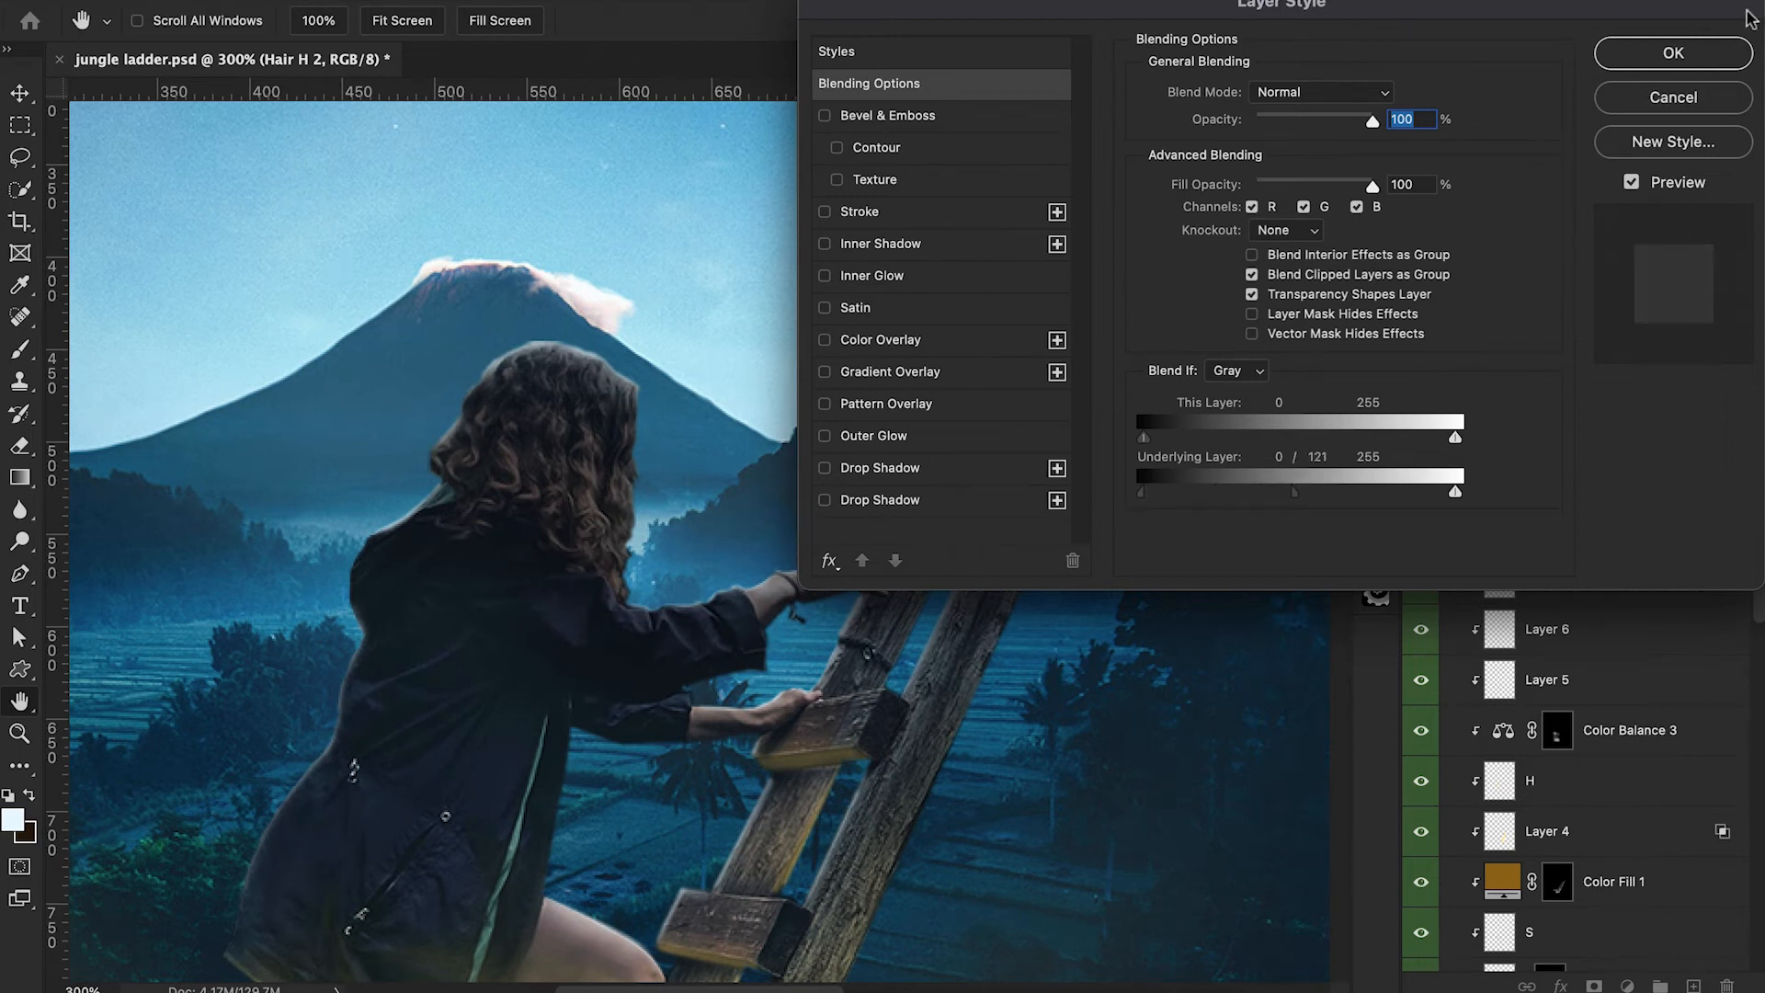
pyautogui.click(1690, 57)
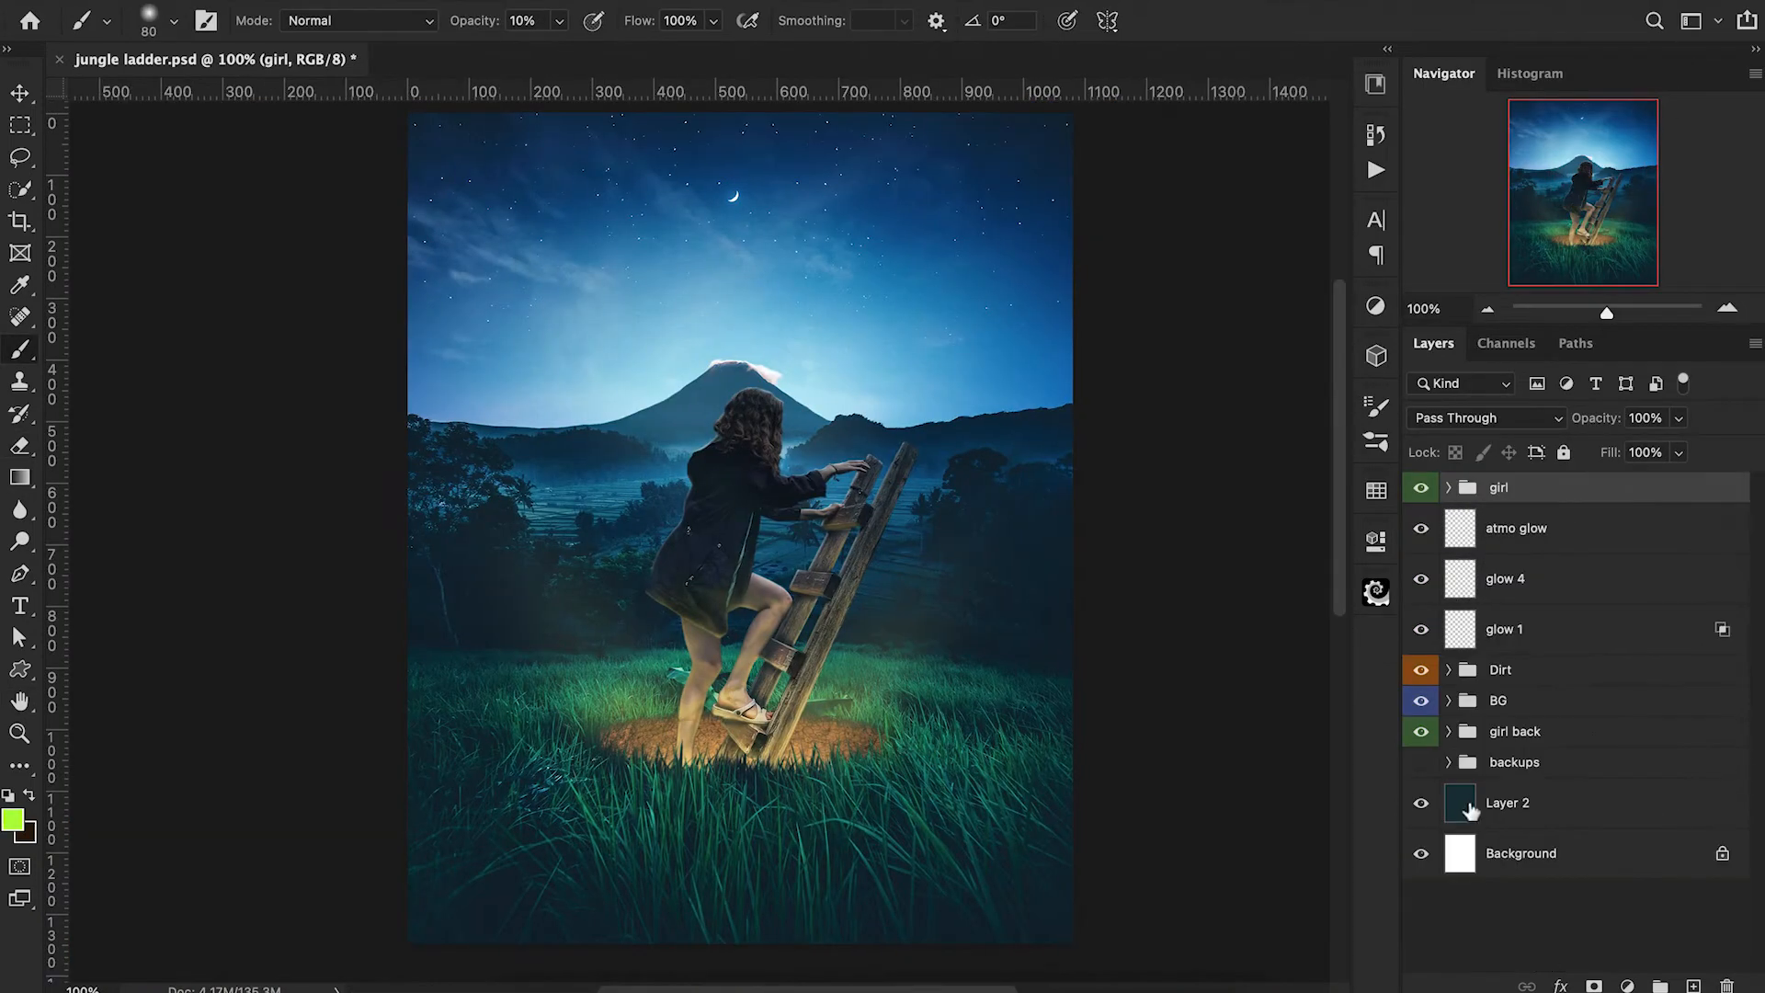
# Duplicate the insect photo from the backups group, place the copy above the girl group and make it visible.
pyautogui.click(1449, 763)
pyautogui.click(1579, 810)
pyautogui.press('super+j')
pyautogui.moveTo(1579, 811); pyautogui.dragTo(1531, 481)
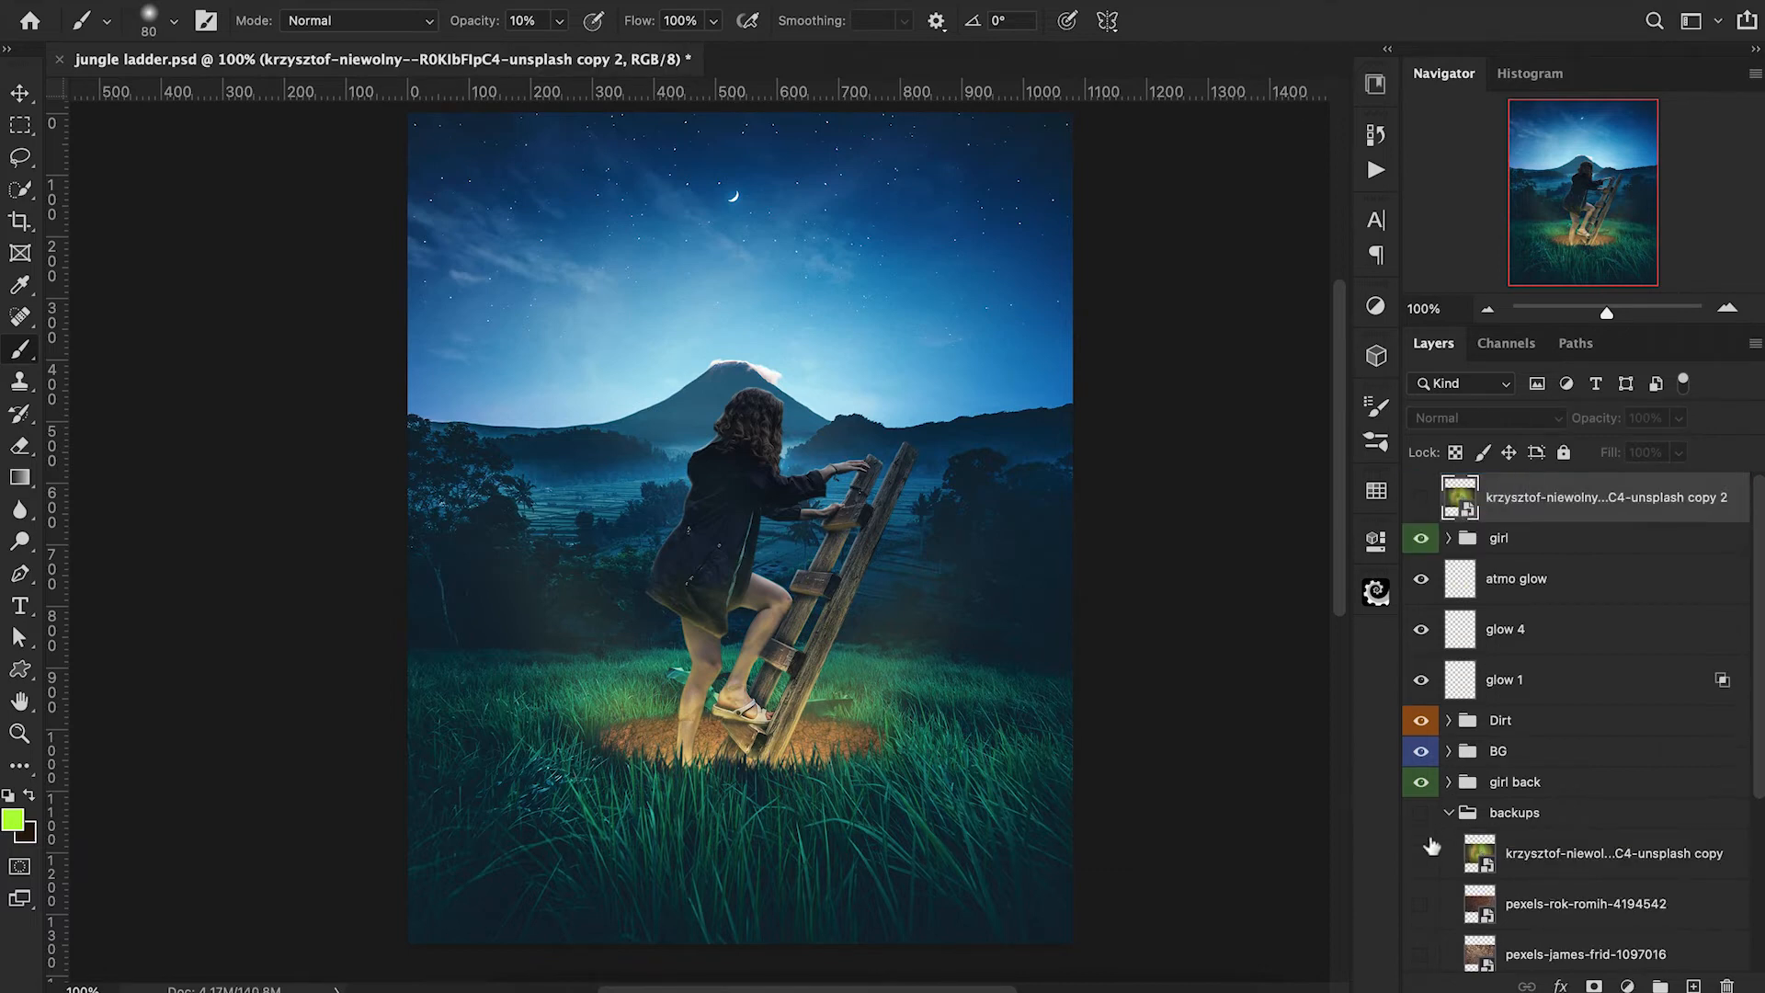
pyautogui.click(1449, 812)
pyautogui.click(1420, 498)
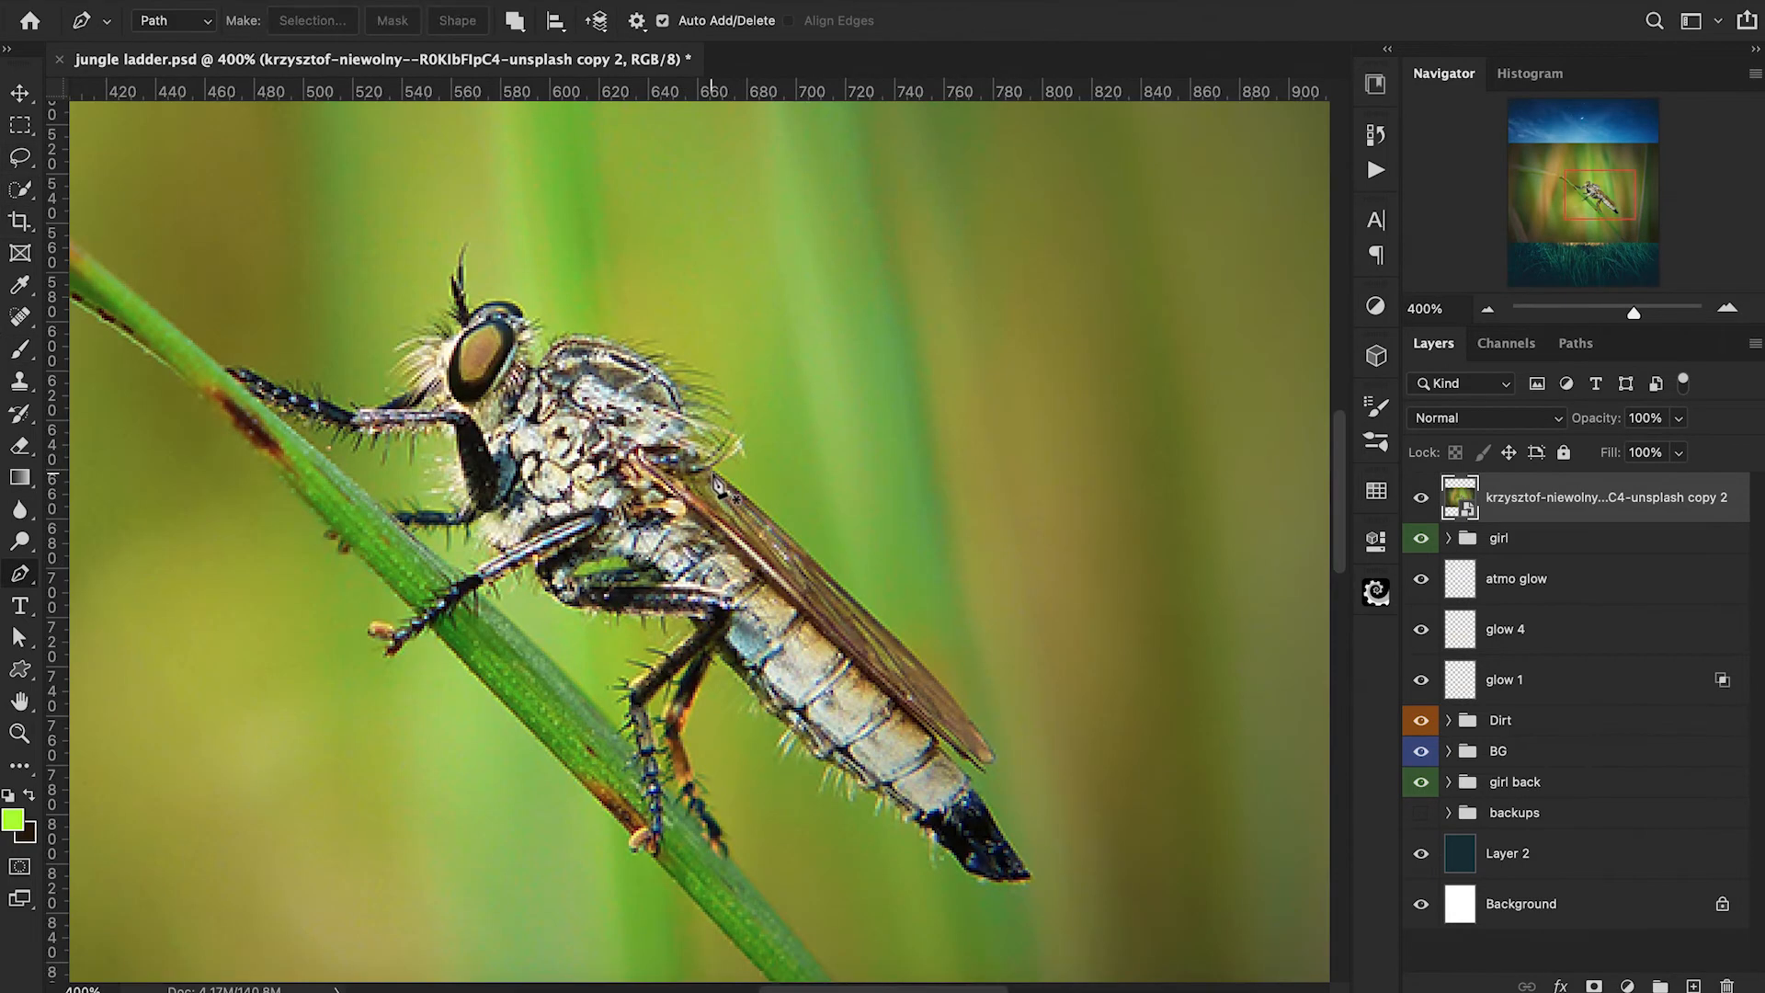
# Start a Pen path on the insect, tracing the outer edge and tip of its wing.
pyautogui.click(710, 471)
pyautogui.click(822, 570)
pyautogui.click(959, 710)
pyautogui.click(991, 752)
pyautogui.click(976, 757)
pyautogui.click(949, 734)
pyautogui.click(934, 739)
# Continue the path around the insect's dark tail tip and along the underside of its abdomen.
pyautogui.click(961, 771)
pyautogui.click(986, 806)
pyautogui.click(1007, 848)
pyautogui.click(1028, 879)
pyautogui.click(976, 875)
pyautogui.click(952, 845)
pyautogui.click(919, 818)
pyautogui.click(875, 792)
pyautogui.click(823, 757)
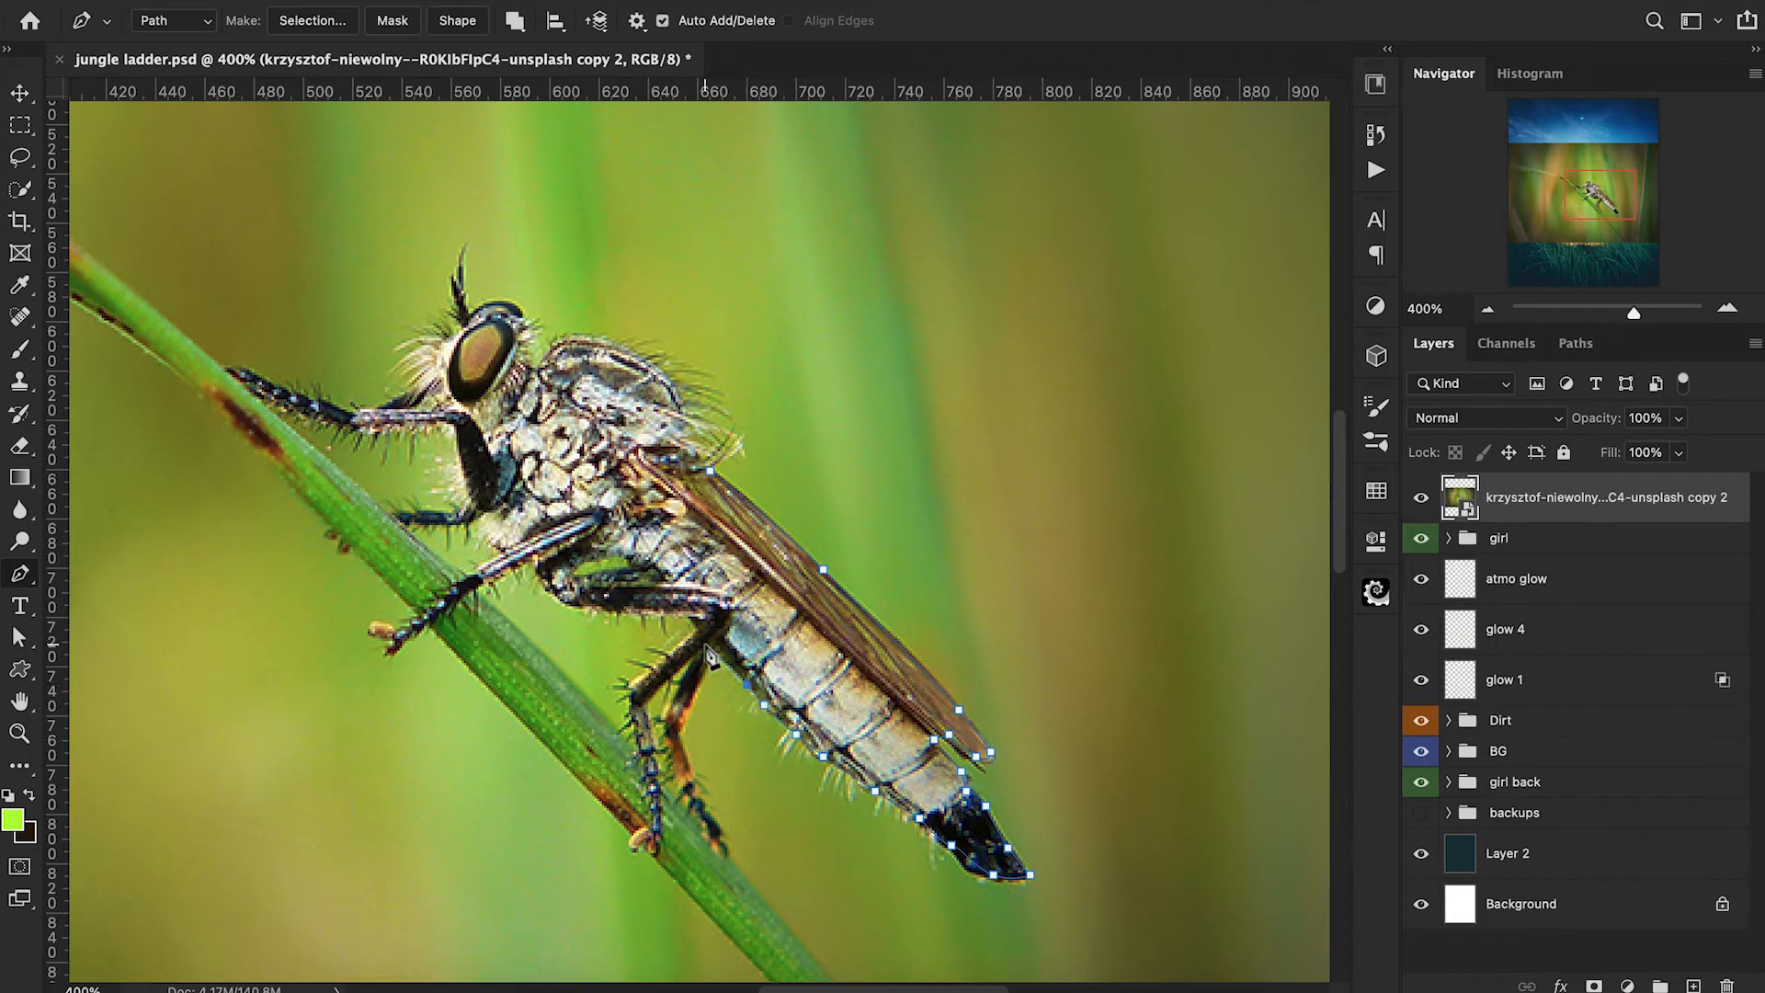
# Trace the path around both of the insect's hind legs.
pyautogui.moveTo(678, 741); pyautogui.dragTo(550, 532)
pyautogui.click(559, 645)
pyautogui.click(577, 693)
pyautogui.click(596, 726)
pyautogui.click(596, 744)
pyautogui.click(562, 701)
pyautogui.click(537, 660)
pyautogui.click(515, 590)
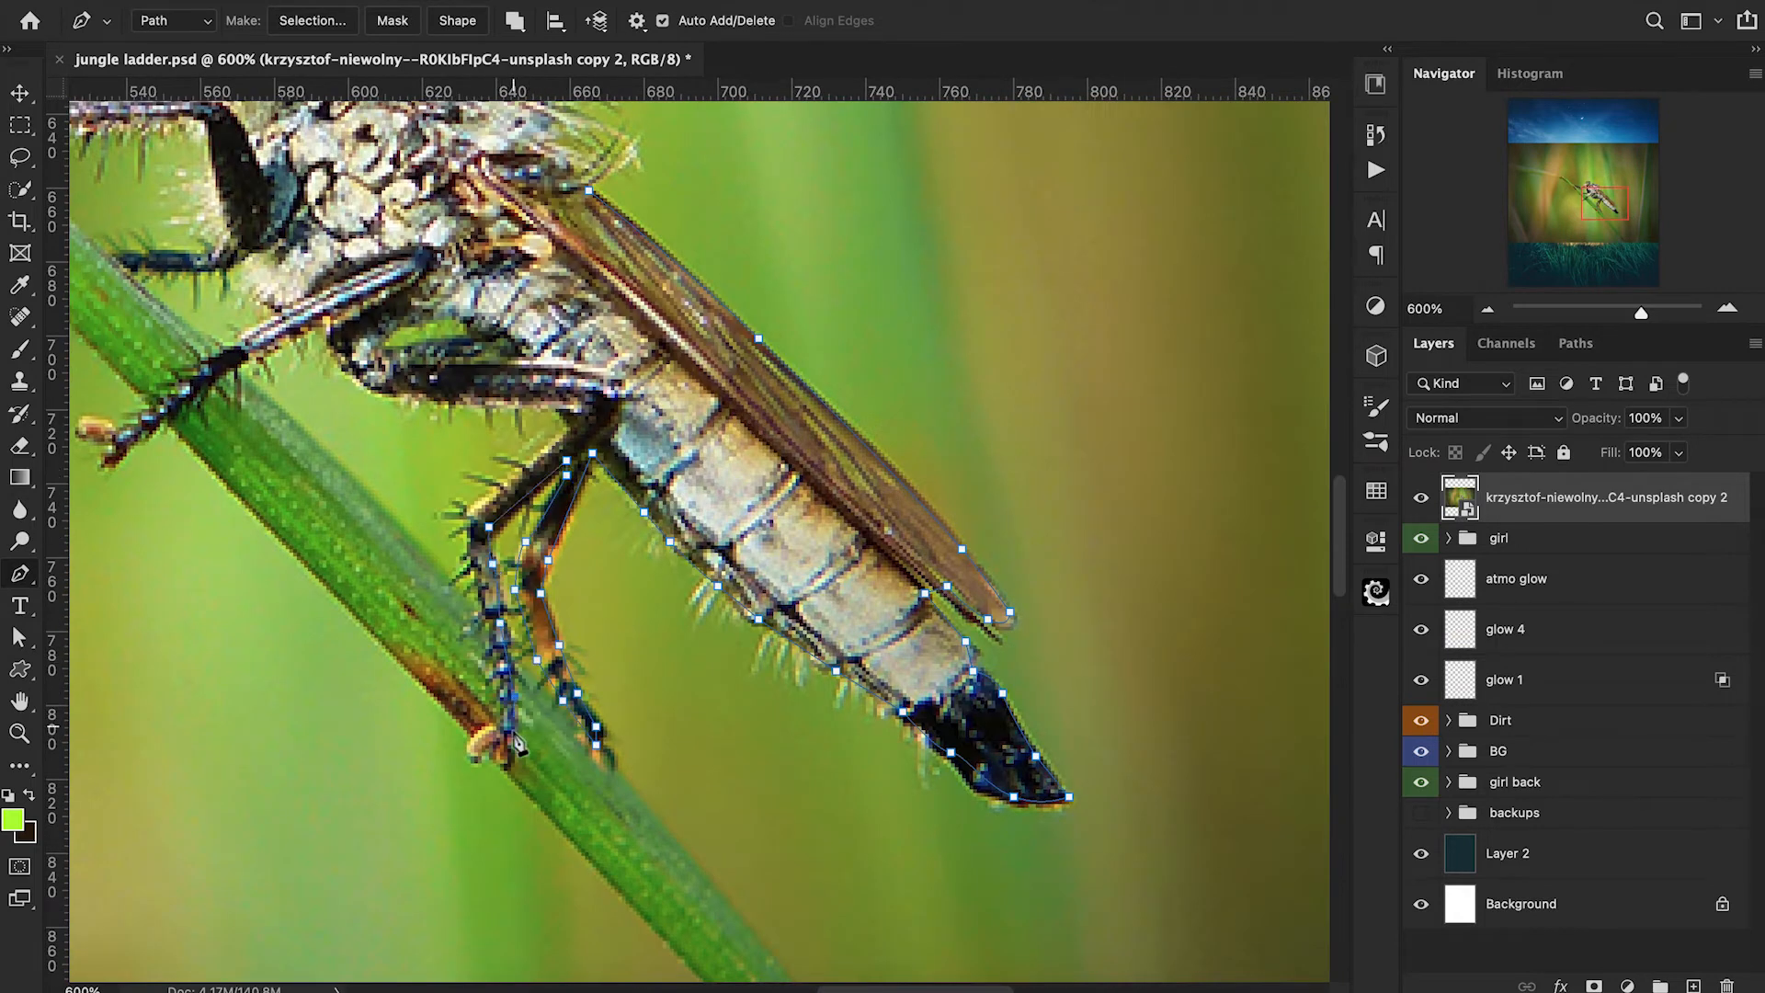
pyautogui.click(474, 508)
pyautogui.click(570, 427)
# Extend the path along the thigh beneath the insect's body and down its middle leg.
pyautogui.click(563, 408)
pyautogui.click(438, 401)
pyautogui.click(359, 382)
pyautogui.click(330, 349)
pyautogui.click(327, 324)
pyautogui.click(275, 346)
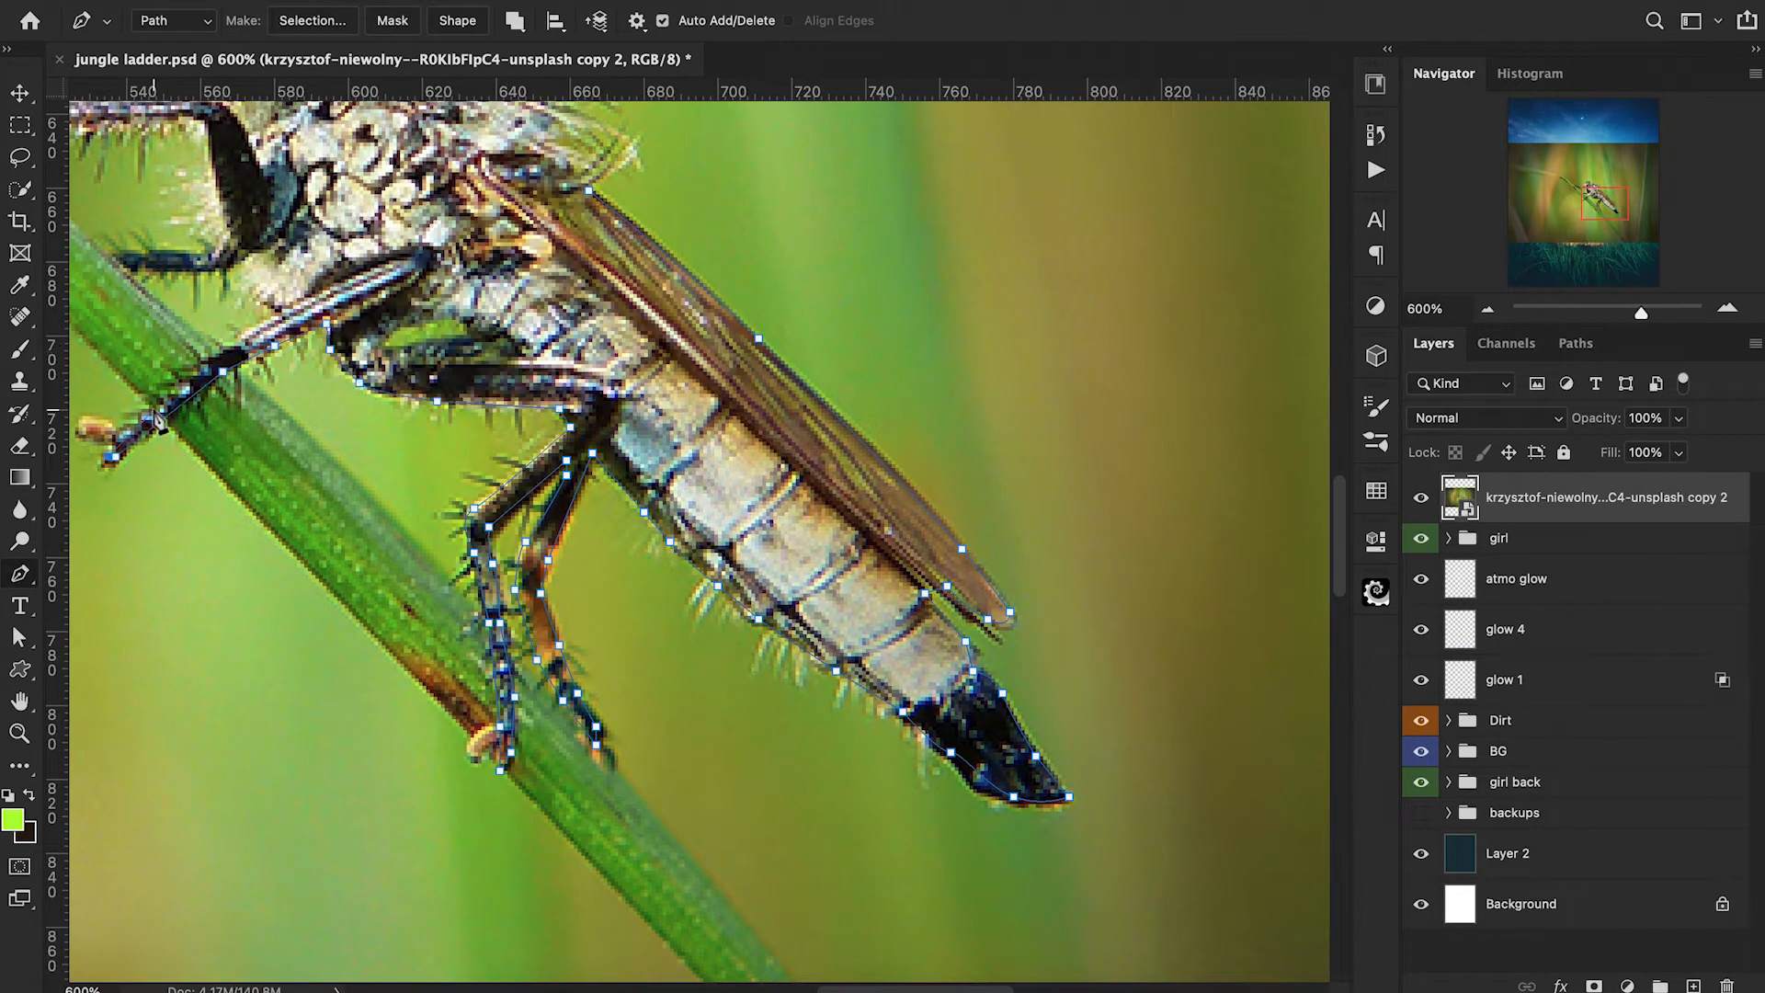
# Trace the path around the short leg below the insect's head.
pyautogui.moveTo(237, 250); pyautogui.dragTo(628, 230)
pyautogui.click(547, 228)
pyautogui.click(502, 228)
pyautogui.click(476, 217)
pyautogui.click(520, 217)
pyautogui.click(573, 209)
pyautogui.click(595, 191)
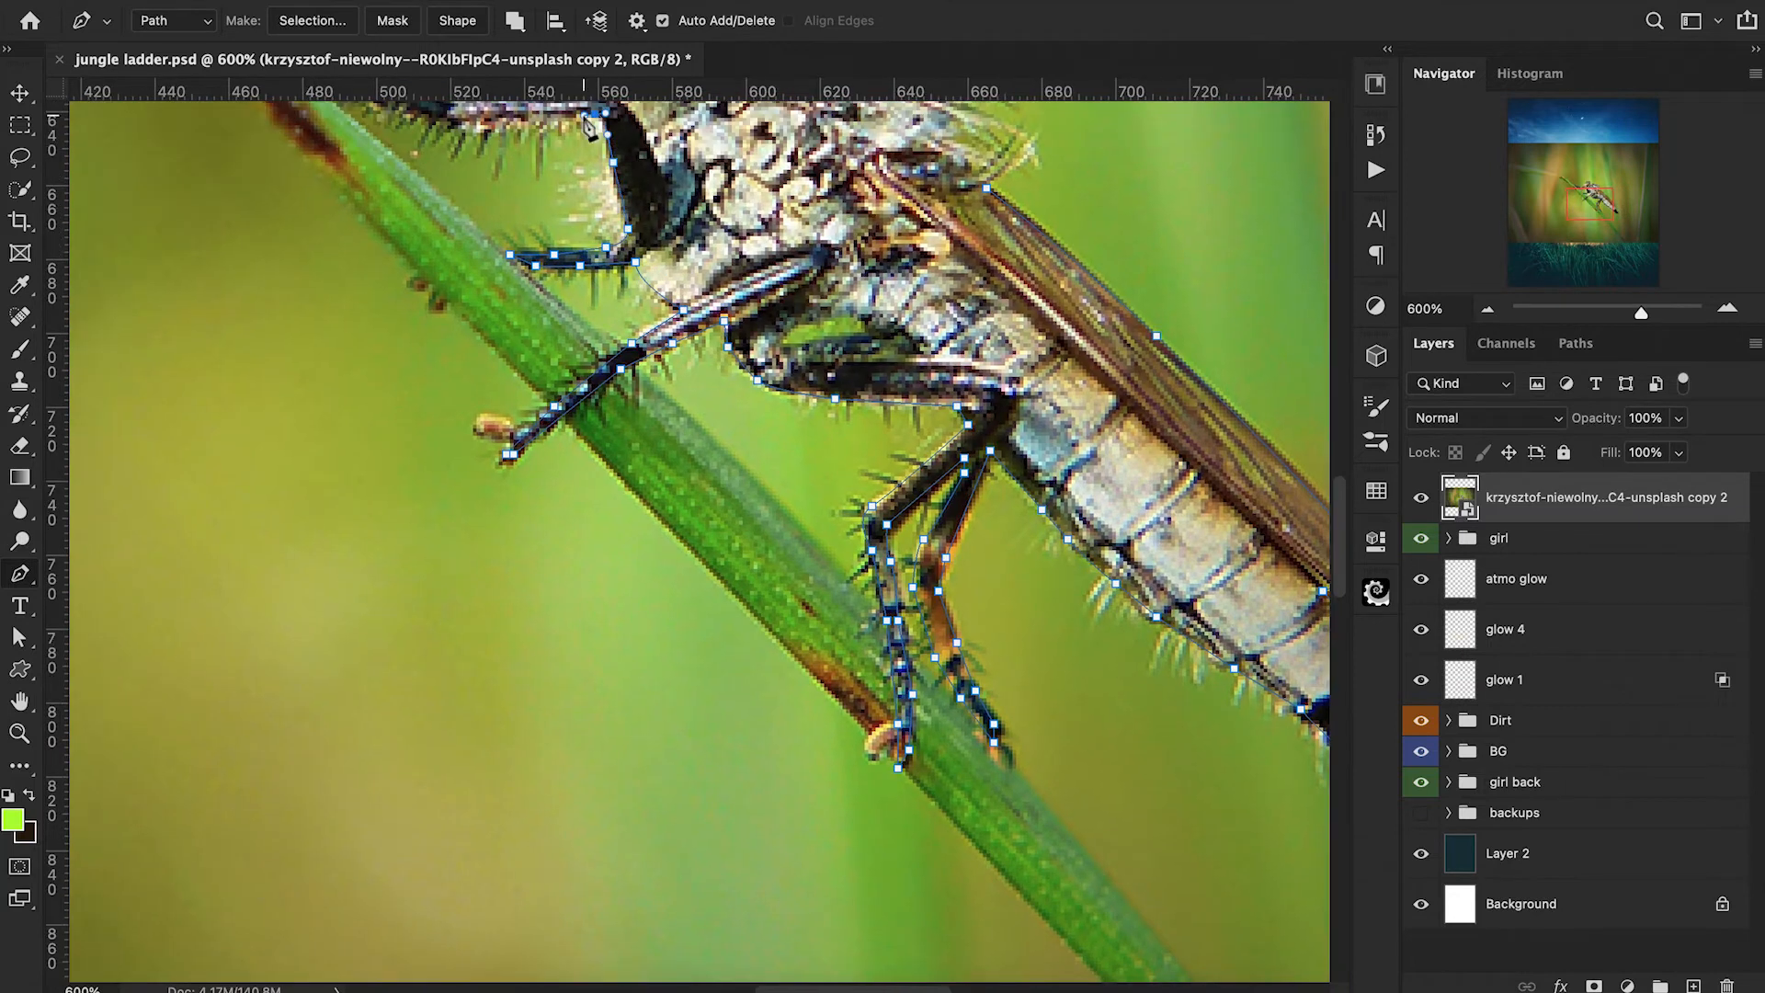
# Trace the path around the insect's raised front leg up to its face.
pyautogui.click(688, 313)
pyautogui.click(727, 347)
pyautogui.click(827, 395)
pyautogui.click(902, 370)
pyautogui.click(988, 323)
# Complete the path around the insect's antenna, head and upper back, ending at the base of the wing.
pyautogui.click(1017, 168)
pyautogui.click(1109, 216)
pyautogui.click(1129, 261)
pyautogui.click(1127, 289)
pyautogui.click(1151, 306)
pyautogui.moveTo(1218, 264); pyautogui.dragTo(979, 223)
pyautogui.click(1092, 276)
pyautogui.click(1147, 353)
pyautogui.click(1144, 409)
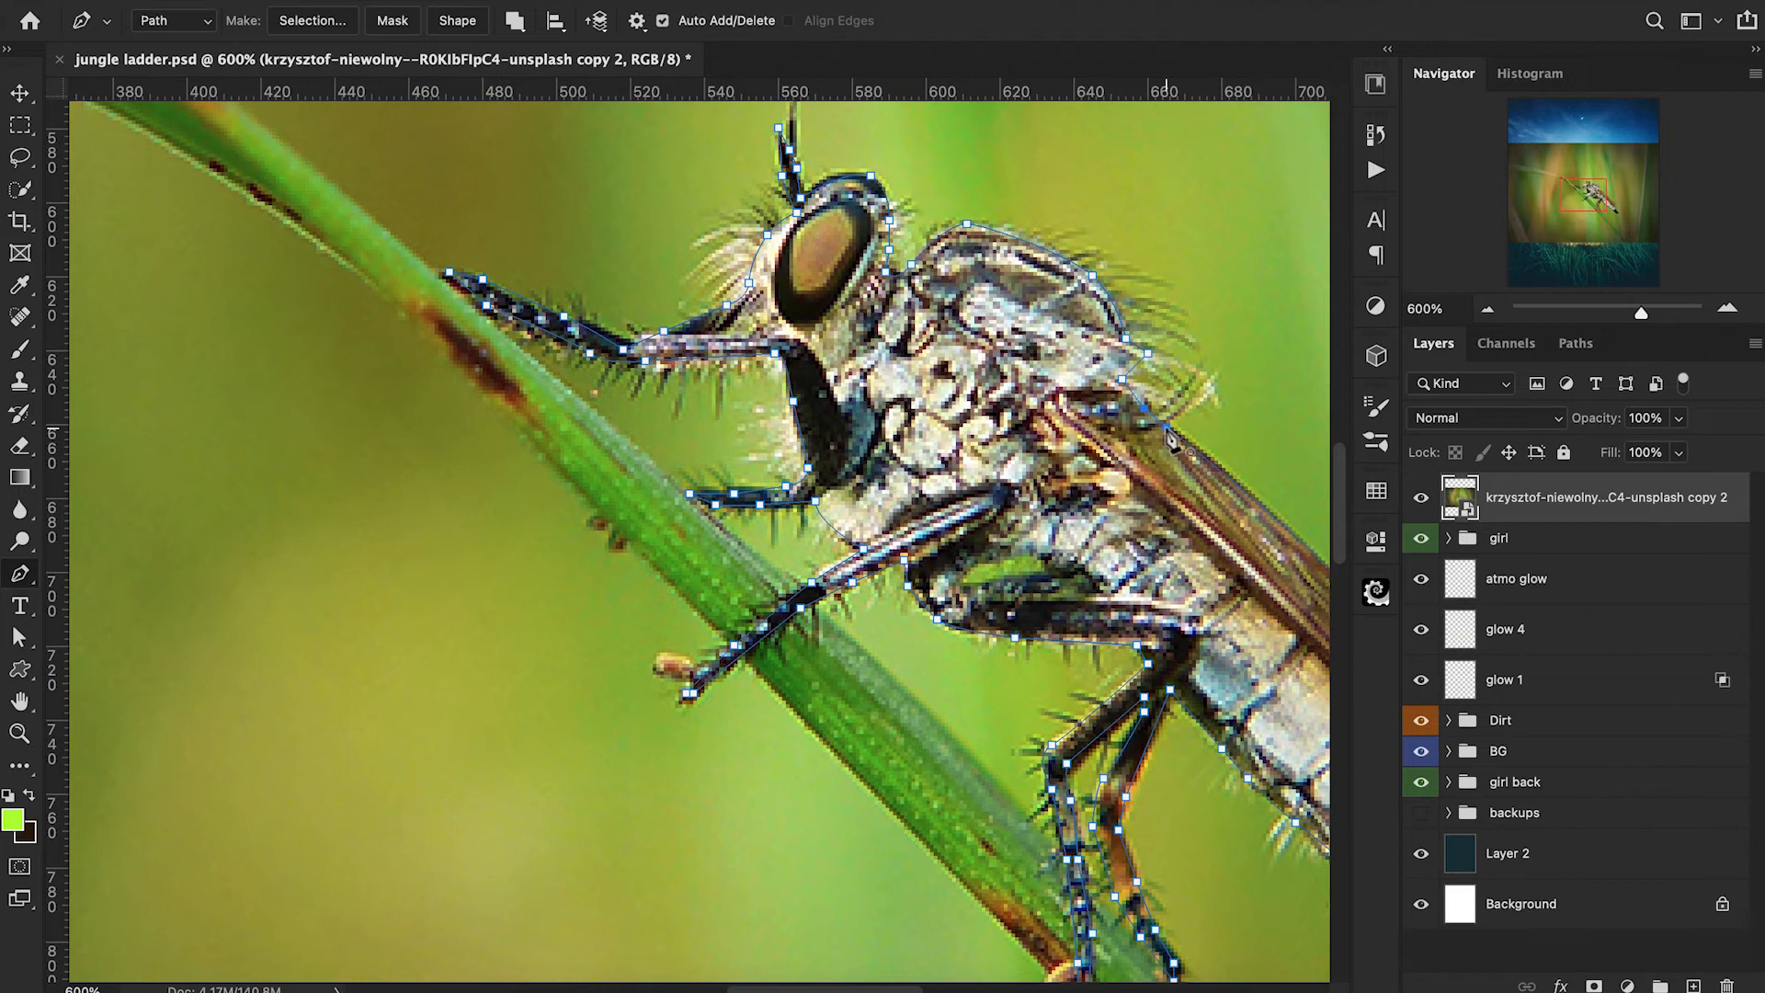
pyautogui.click(1188, 452)
# Turn the path into a selection with 0 px feather, copy the insect to its own layer and hide the source photo.
pyautogui.rightClick(1089, 440)
pyautogui.click(1129, 560)
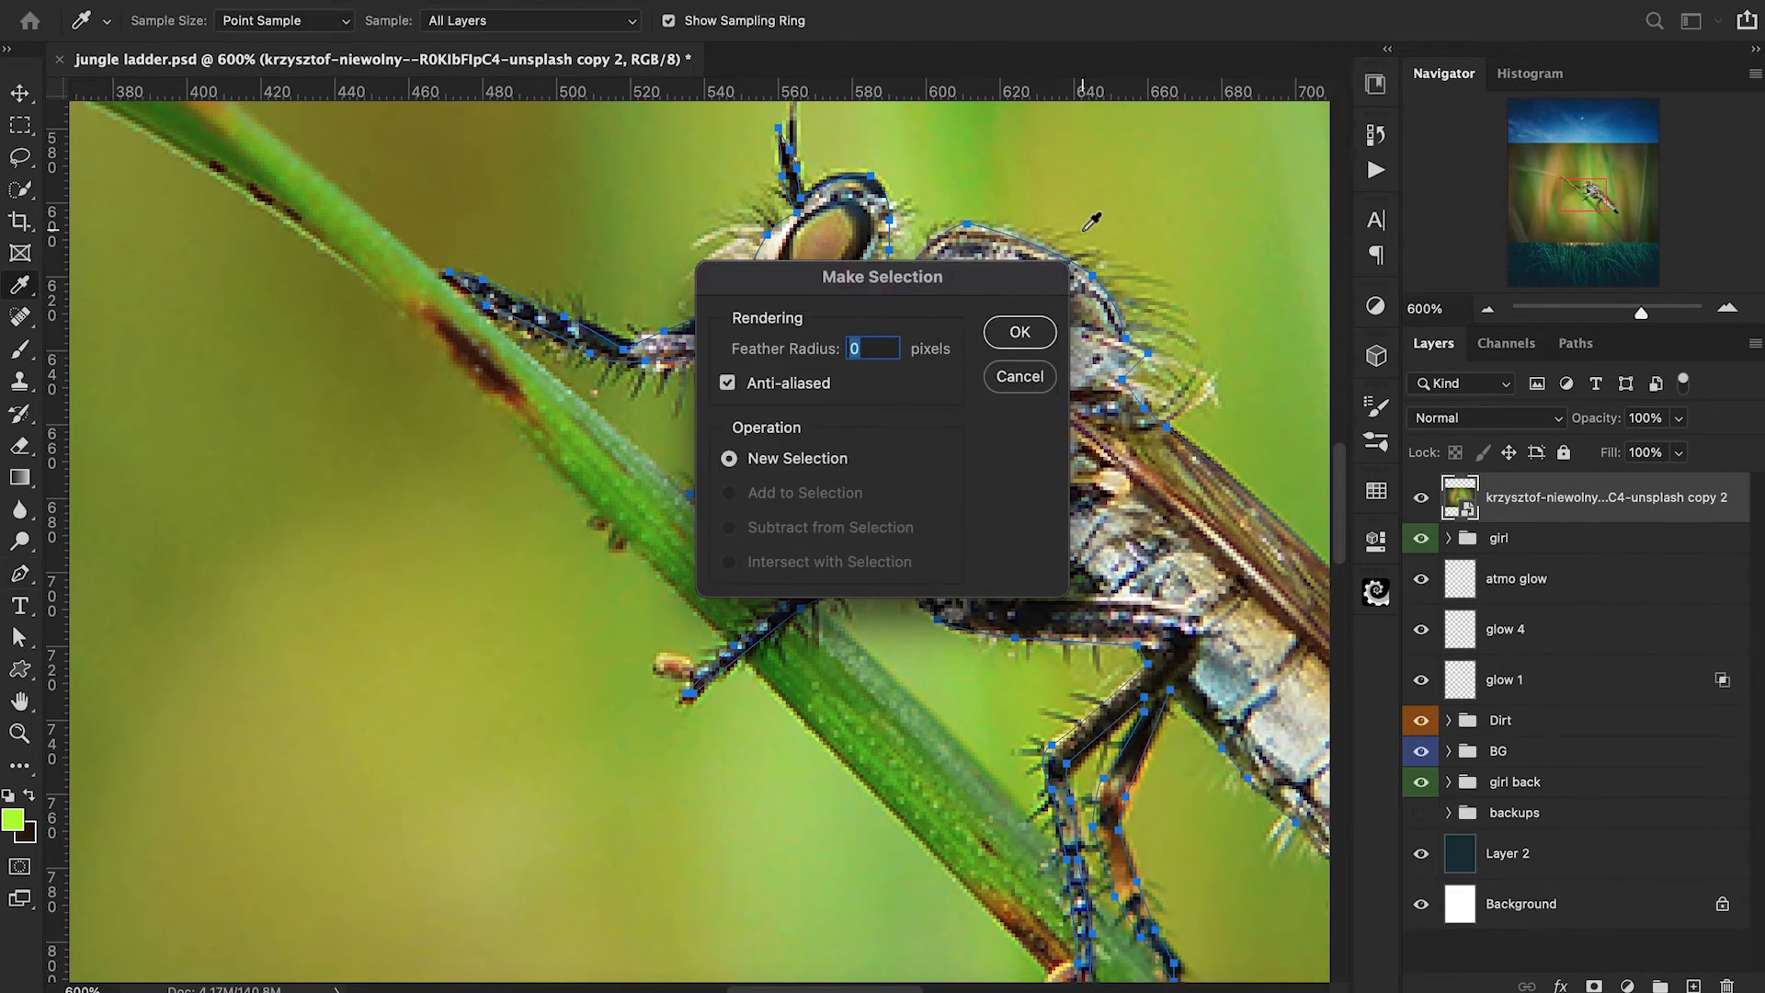
pyautogui.click(1020, 333)
pyautogui.hotkey('ctrl', 'j')
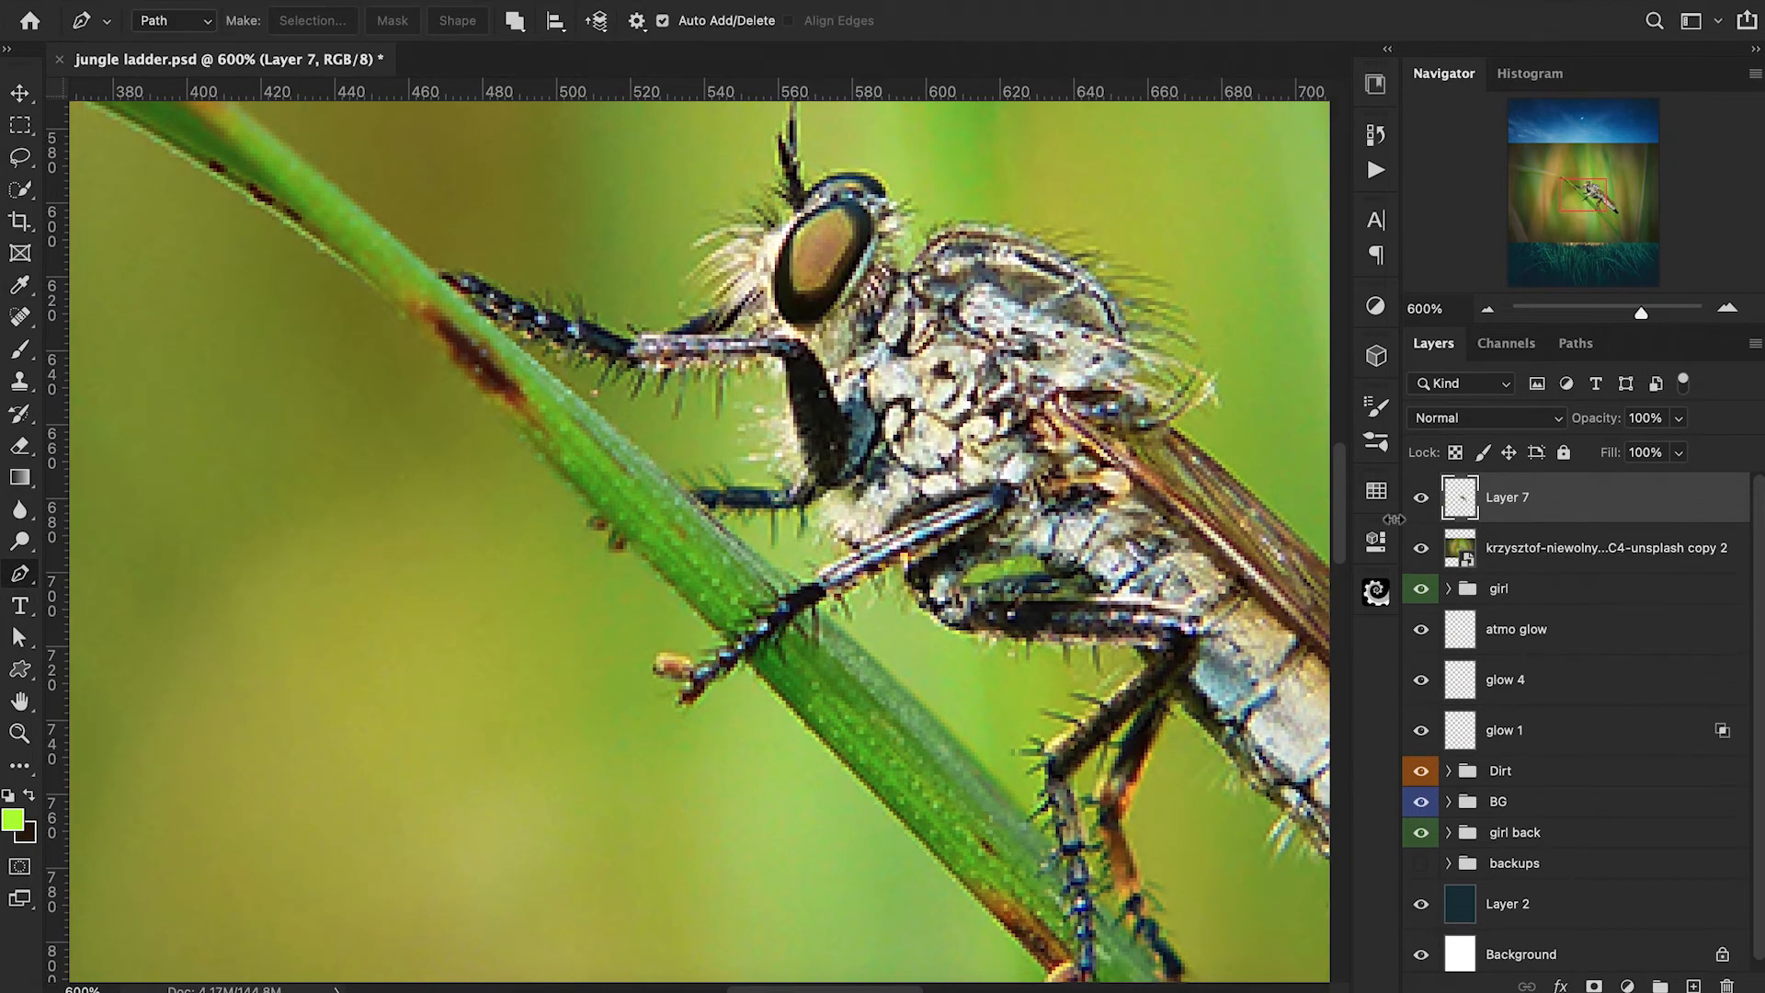
pyautogui.click(1423, 550)
pyautogui.press('super+minus')
pyautogui.press('super+minus')
pyautogui.press('super+minus')
pyautogui.press('super+minus')
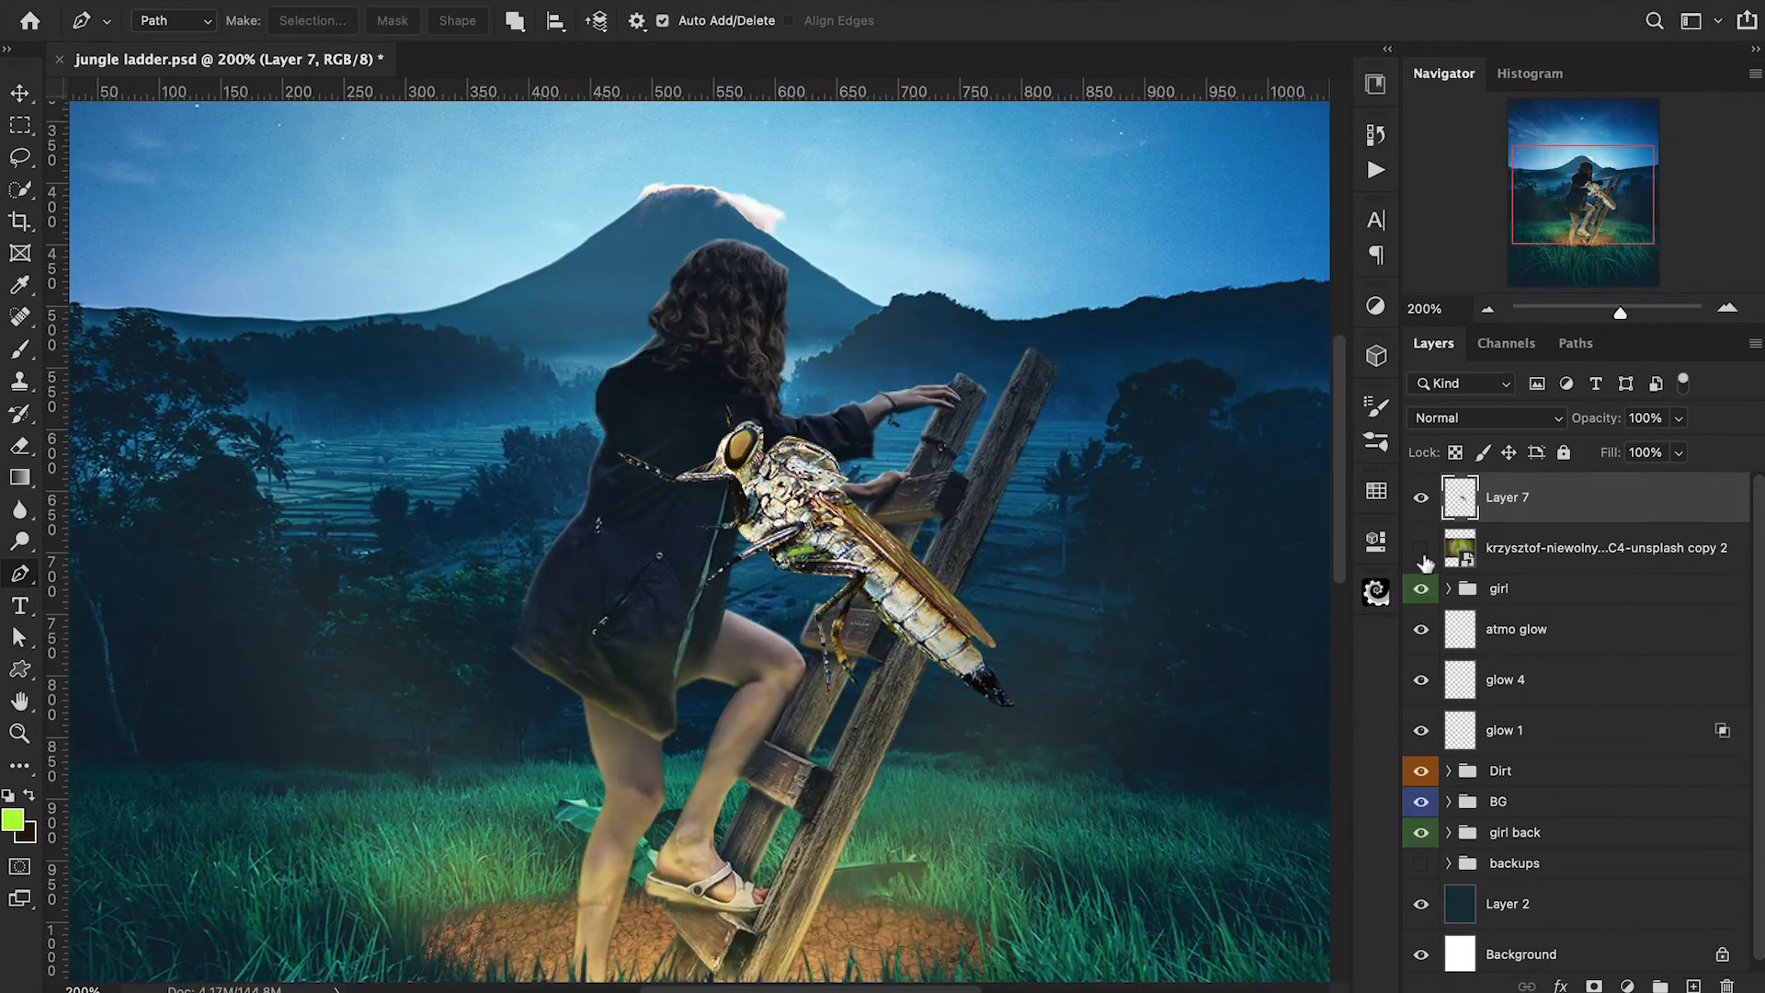
# Rotate the insect cutout to horizontal, then shrink it and place it in front of the dark trees behind the girl's back.
pyautogui.hotkey('ctrl', 't')
pyautogui.moveTo(1153, 426); pyautogui.dragTo(1011, 253)
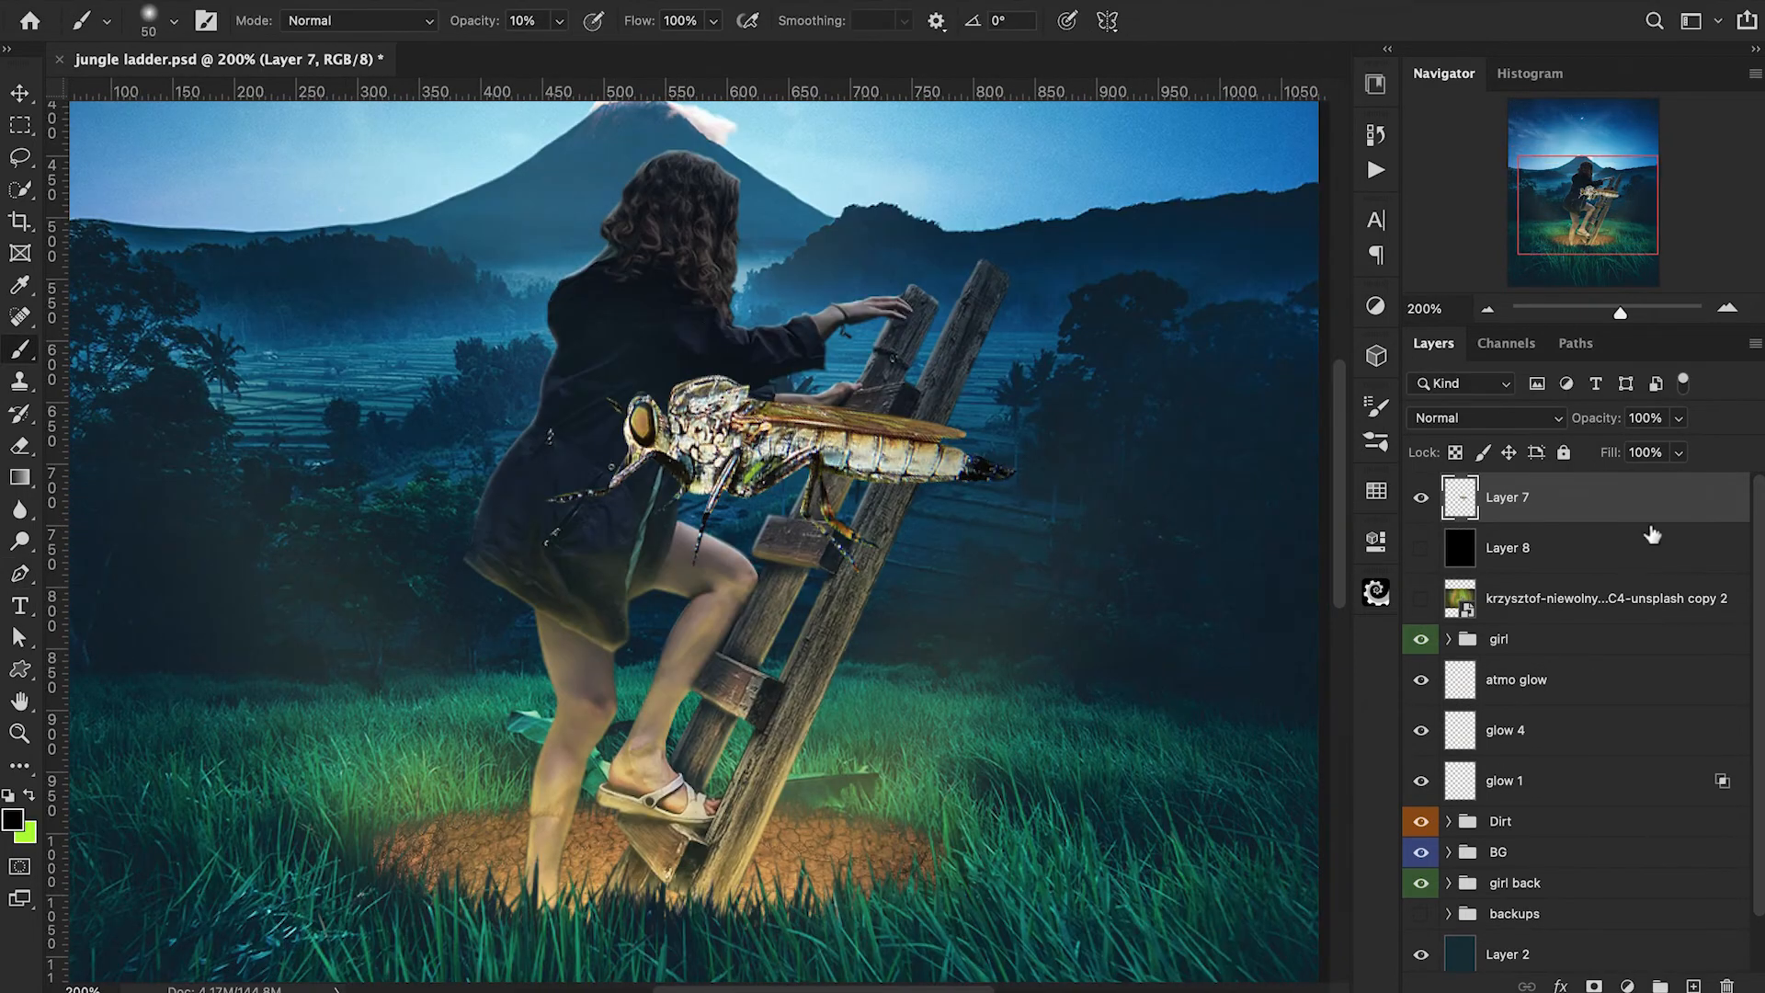
pyautogui.hotkey('ctrl', 't')
pyautogui.hscroll(-5, 1103, 424)
pyautogui.moveTo(1065, 478); pyautogui.dragTo(538, 455)
pyautogui.moveTo(241, 350); pyautogui.dragTo(528, 469)
pyautogui.moveTo(668, 519)
pyautogui.mouseDown()
pyautogui.moveTo(449, 509)
pyautogui.moveTo(457, 538)
pyautogui.moveTo(479, 537)
pyautogui.mouseUp()
pyautogui.press('Return')
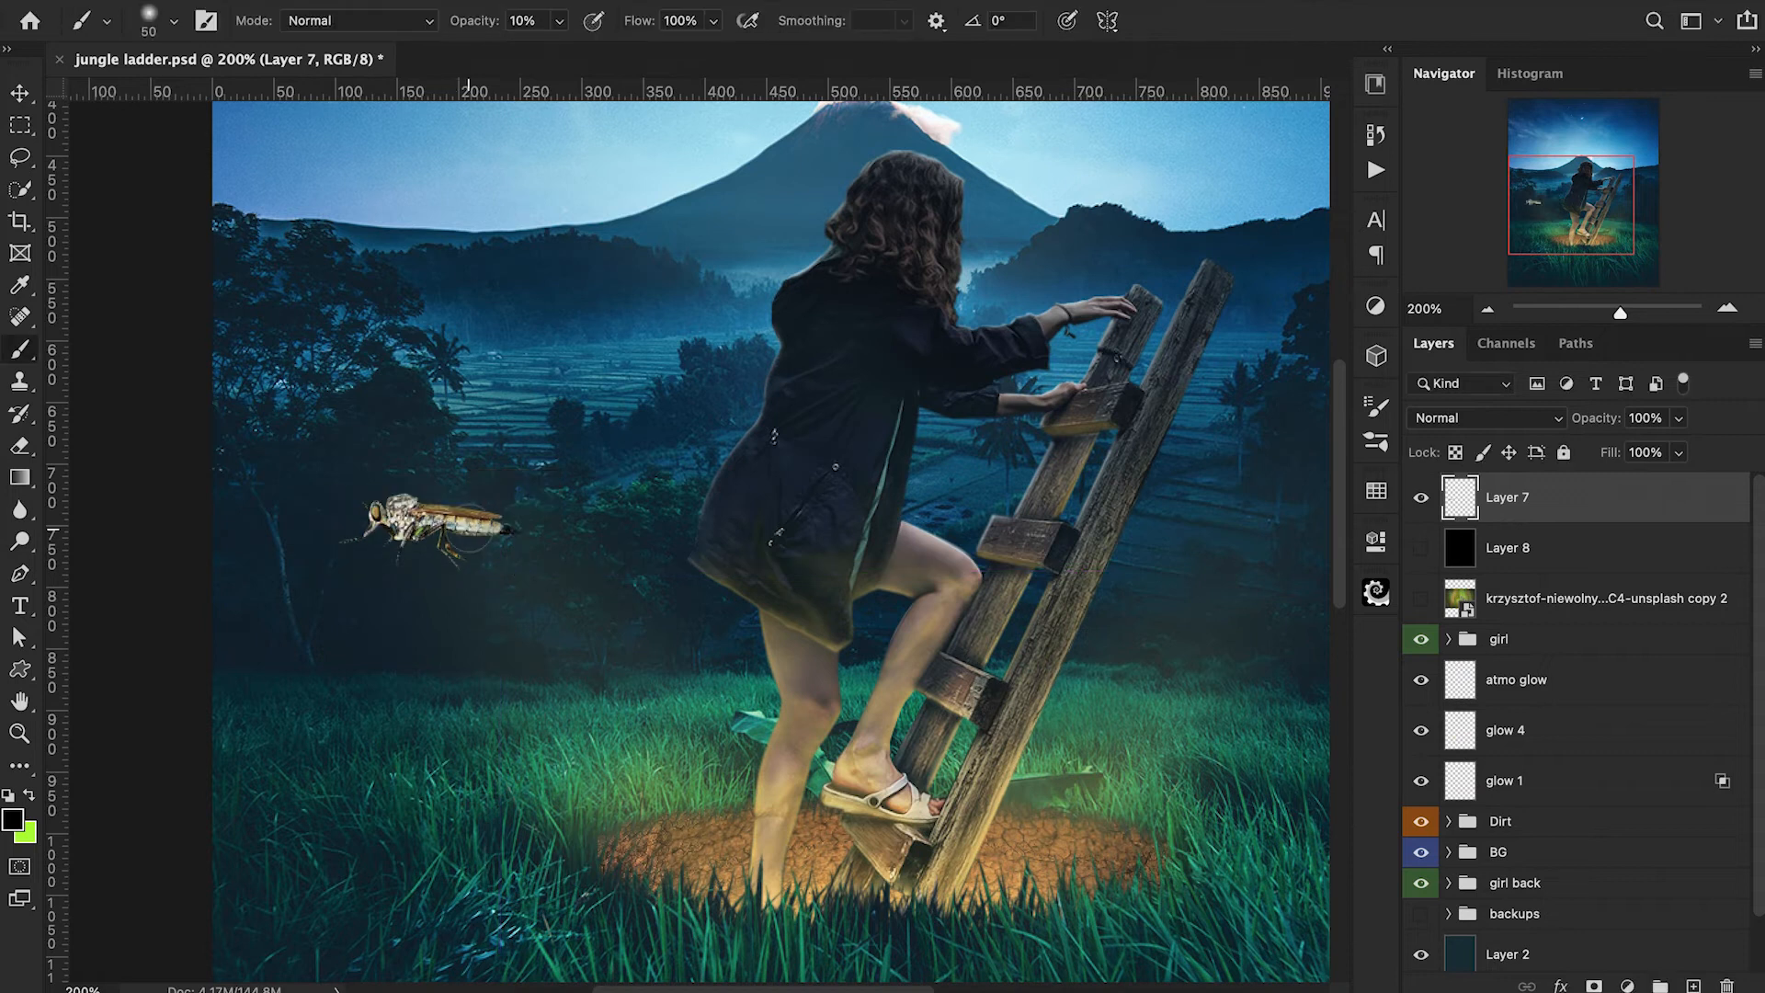
# Add an Exposure adjustment clipped to the insect layer and set its exposure to -6.22.
pyautogui.click(1627, 986)
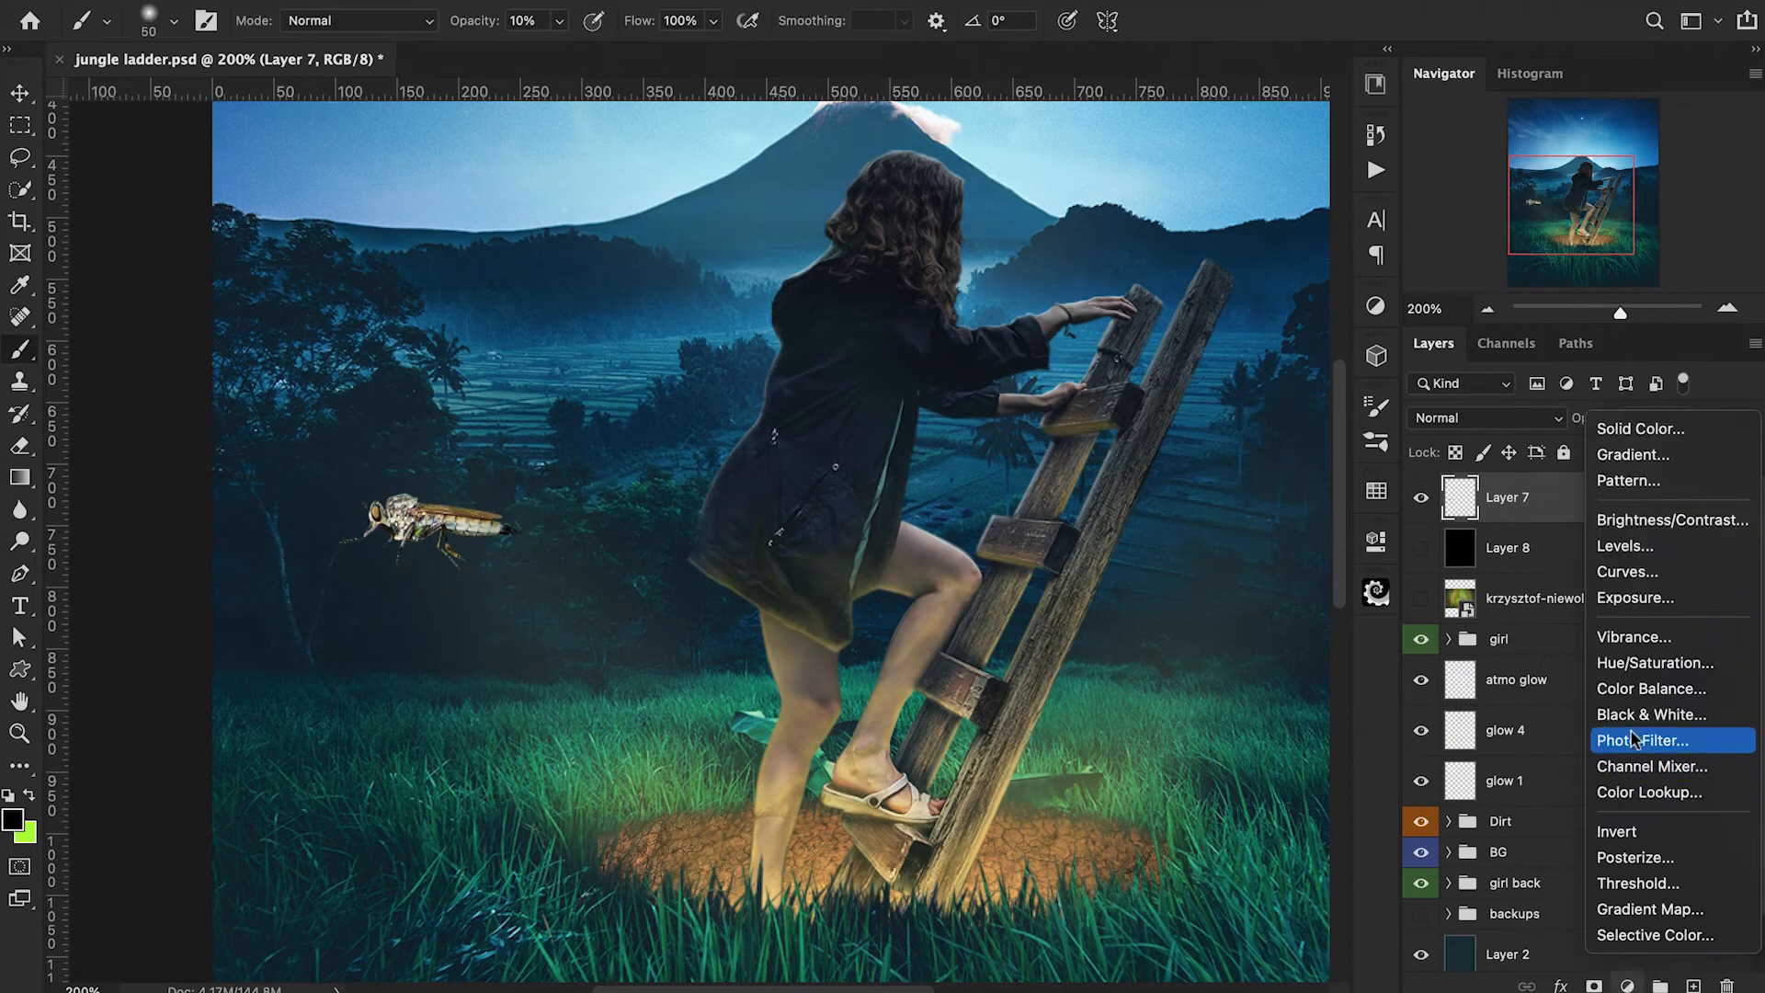
pyautogui.click(1634, 598)
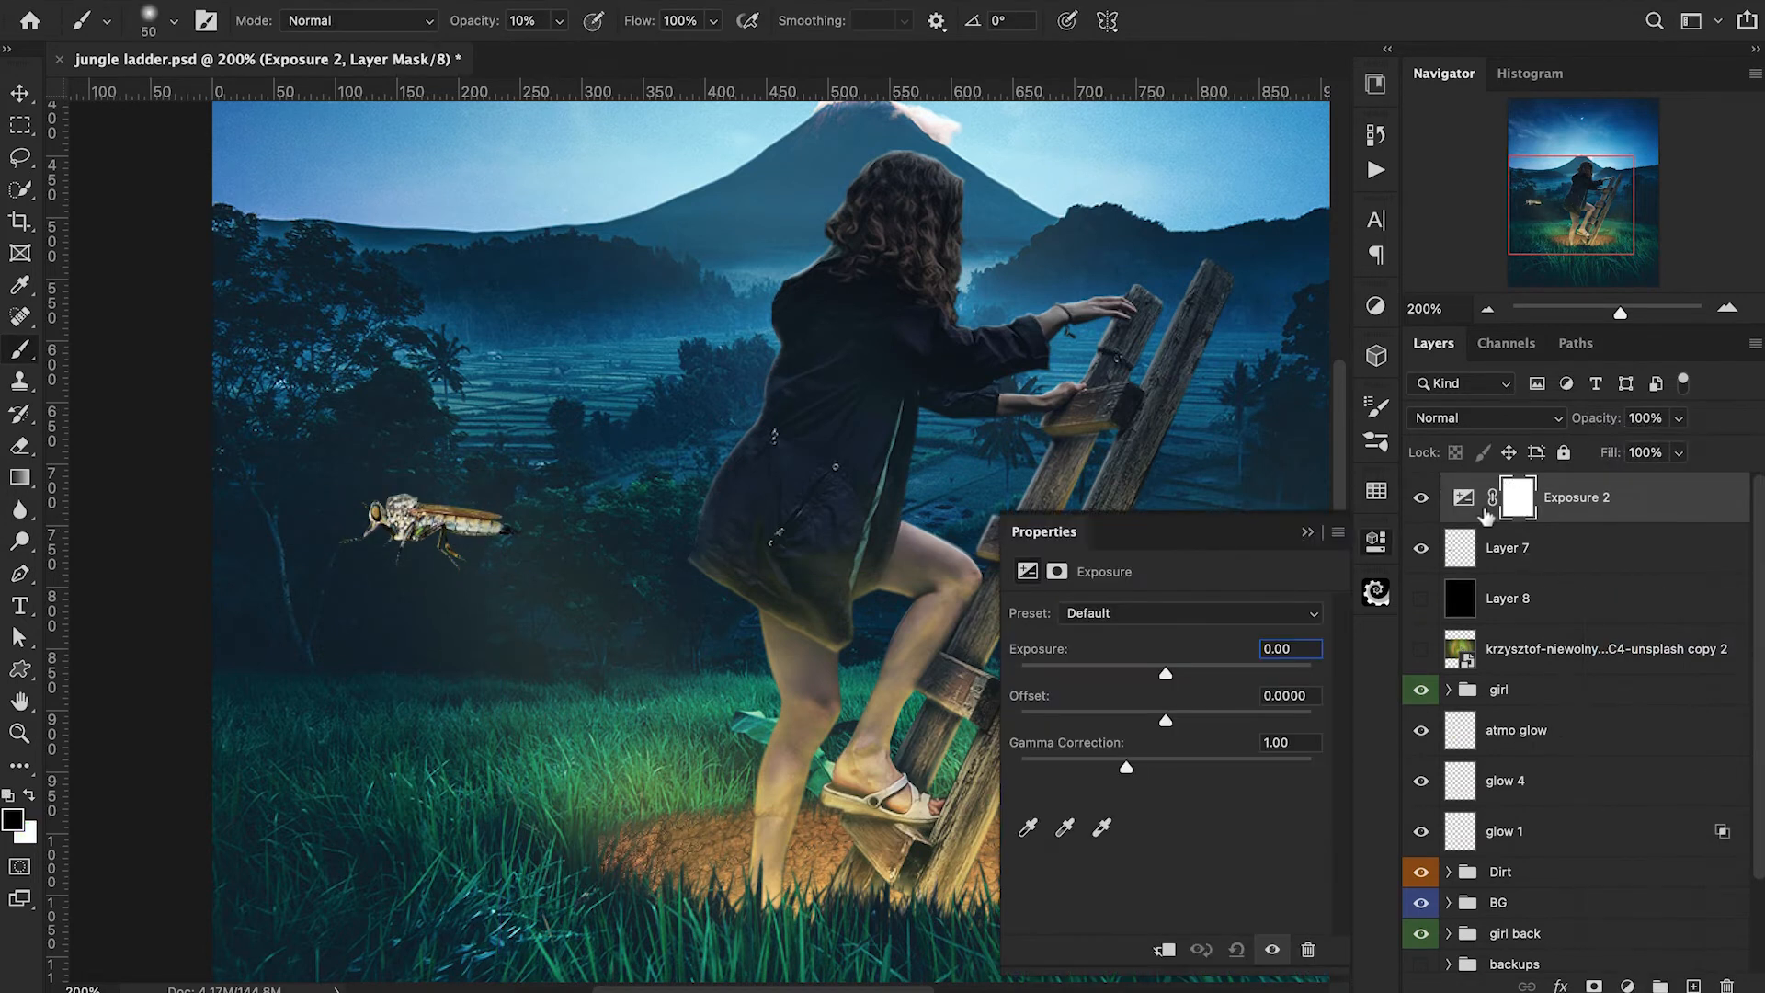
pyautogui.keyDown('alt'); pyautogui.click(1466, 530); pyautogui.keyUp('alt')
pyautogui.moveTo(1166, 674); pyautogui.dragTo(1072, 678)
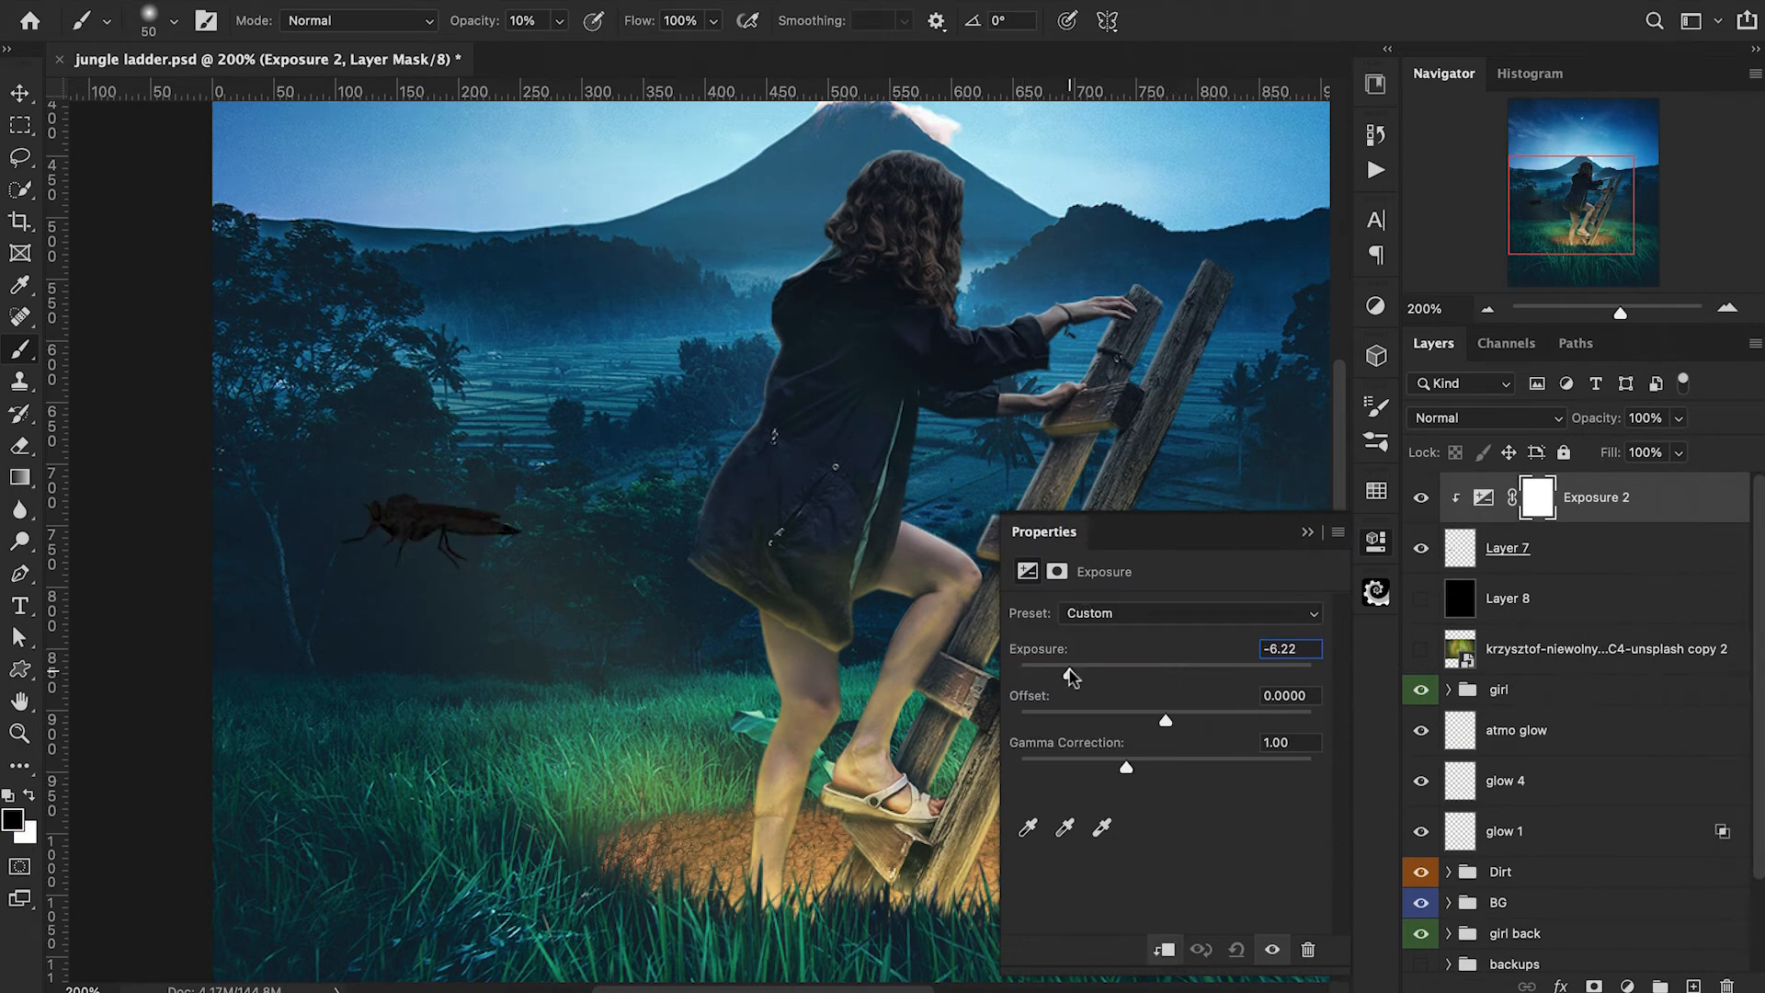
pyautogui.click(1308, 533)
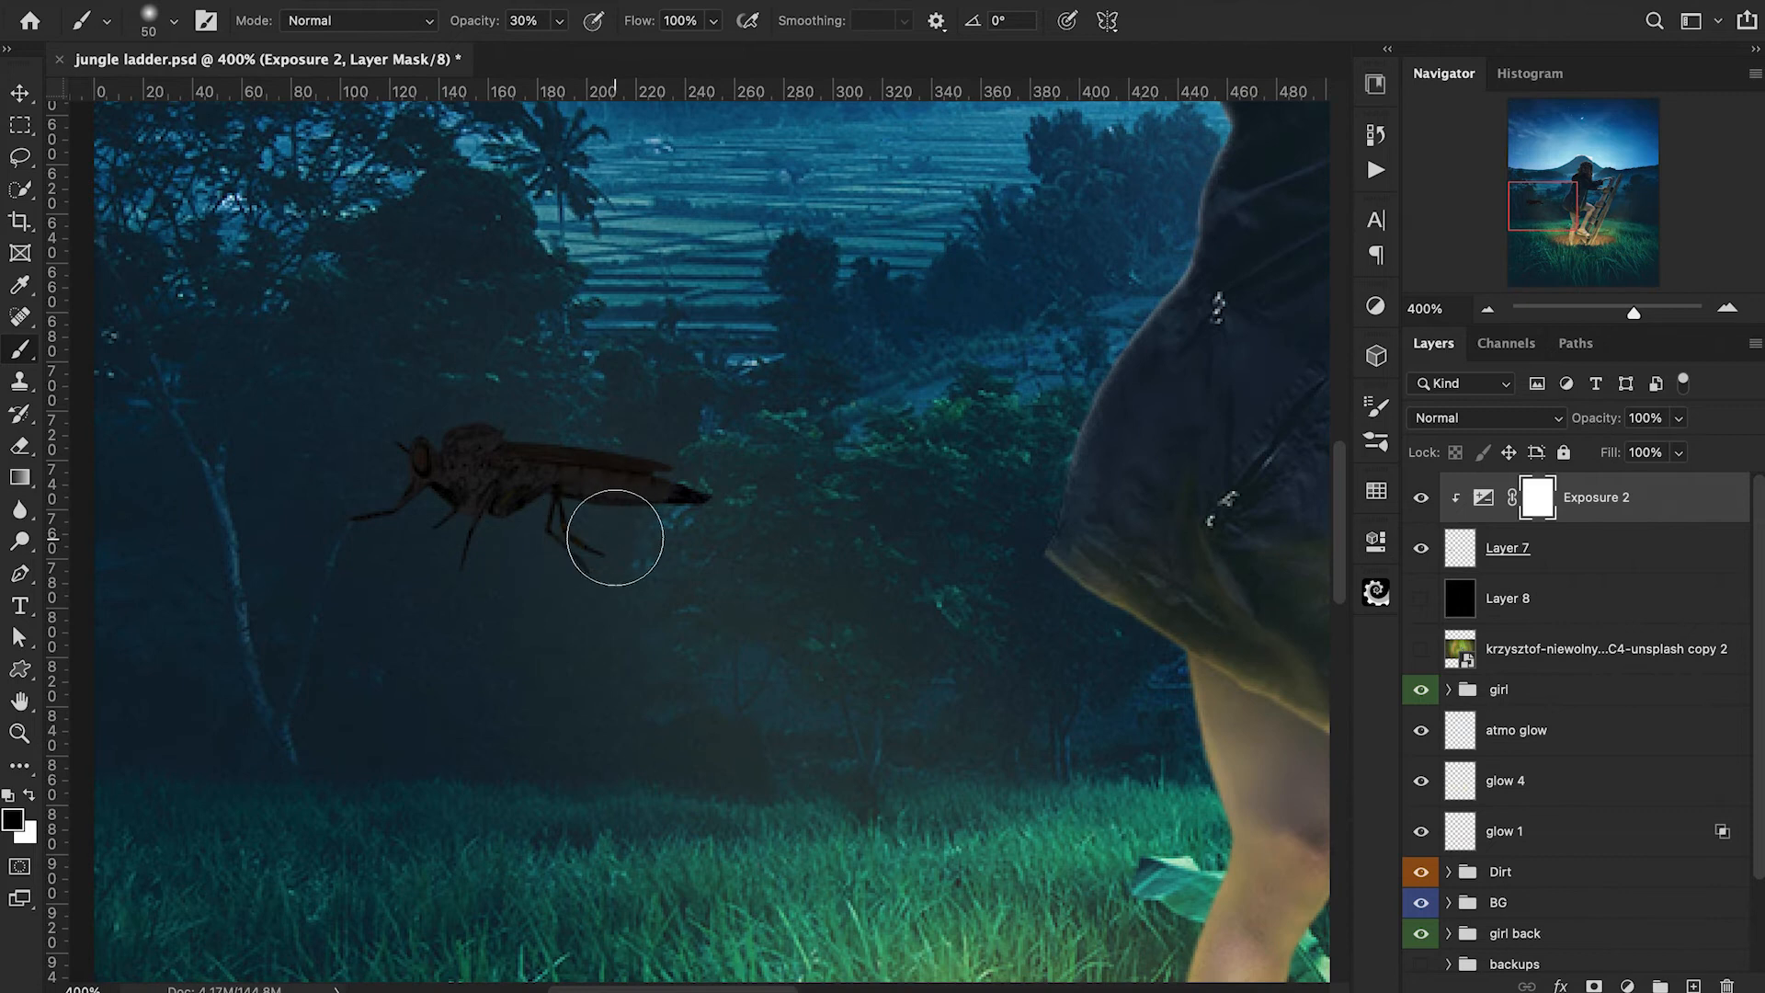
# Paint black over the insect's body on the Exposure mask with a 15 px brush at 30% opacity to bring back some light.
pyautogui.moveTo(621, 536)
pyautogui.mouseDown()
pyautogui.moveTo(490, 524)
pyautogui.moveTo(535, 480)
pyautogui.moveTo(448, 484)
pyautogui.moveTo(583, 487)
pyautogui.moveTo(676, 506)
pyautogui.mouseUp()
pyautogui.press('[')
pyautogui.press('[')
pyautogui.press('[')
pyautogui.press('[')
pyautogui.press('[')
pyautogui.press('[')
pyautogui.press('[')
pyautogui.moveTo(459, 559)
pyautogui.mouseDown()
pyautogui.moveTo(509, 497)
pyautogui.moveTo(540, 482)
pyautogui.moveTo(549, 504)
pyautogui.moveTo(440, 464)
pyautogui.moveTo(525, 477)
pyautogui.mouseUp()
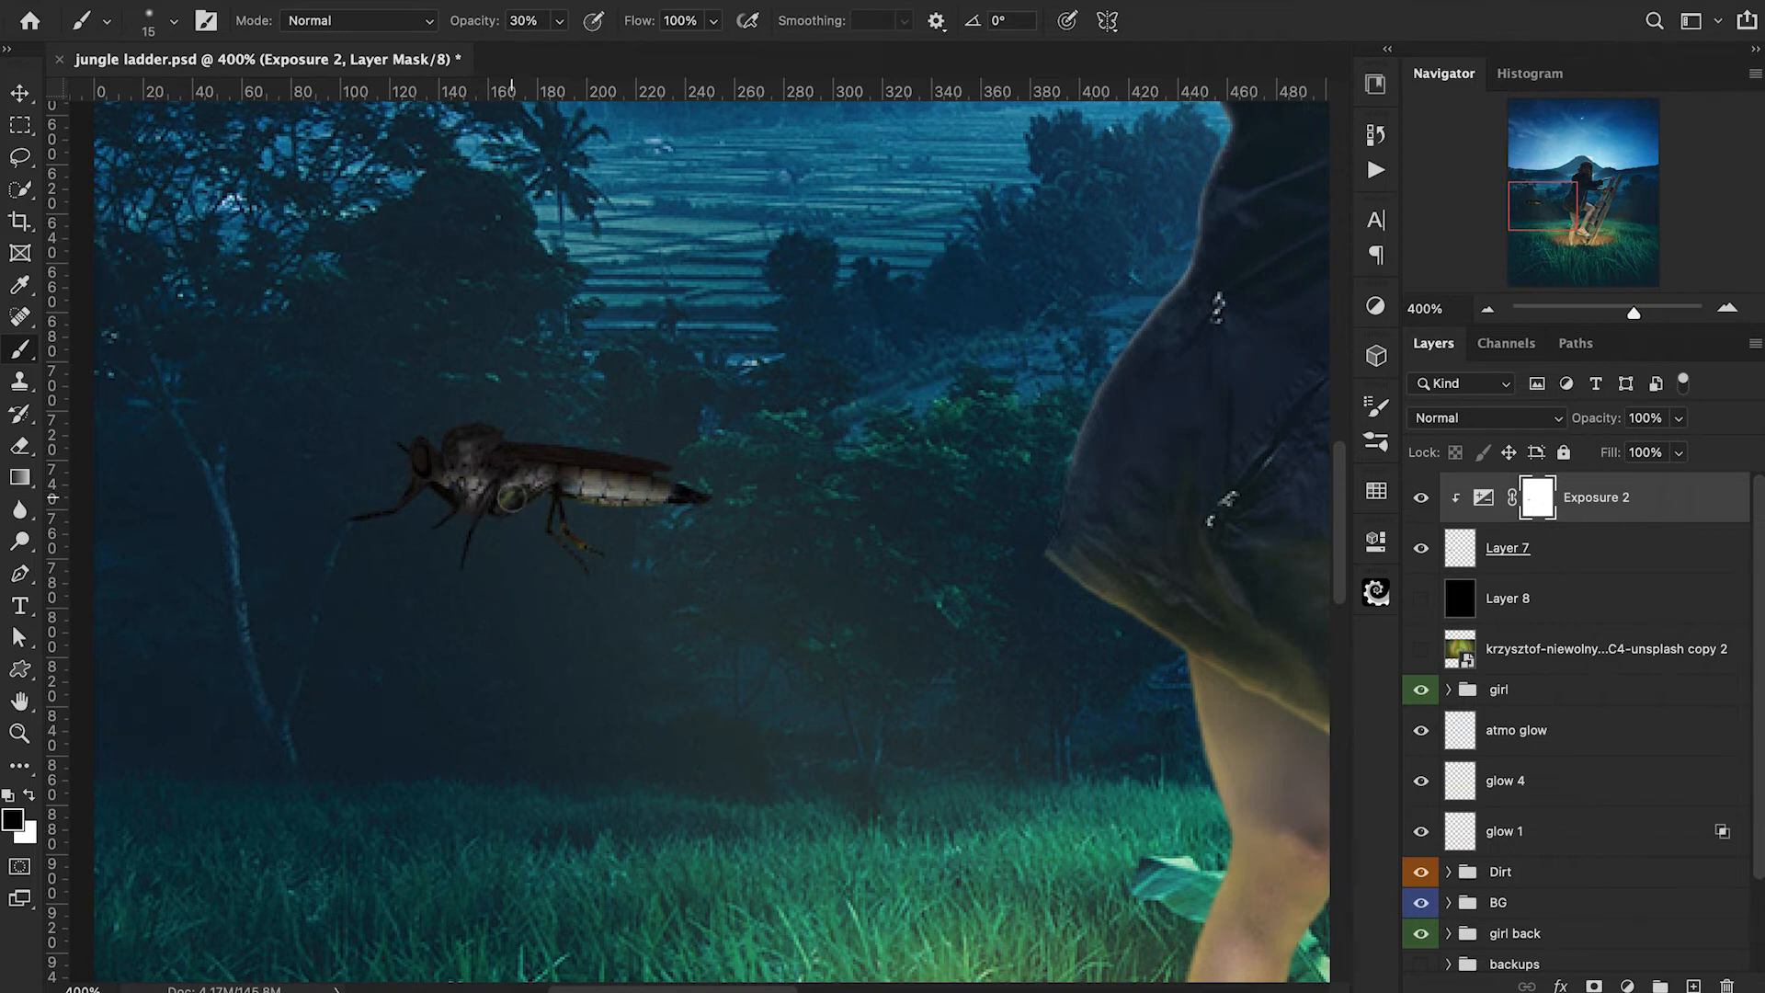
# Add a Hue/Saturation adjustment clipped to the insect, enable Colorize with hue 92 and raise the saturation to a vivid yellow-green.
pyautogui.click(1625, 985)
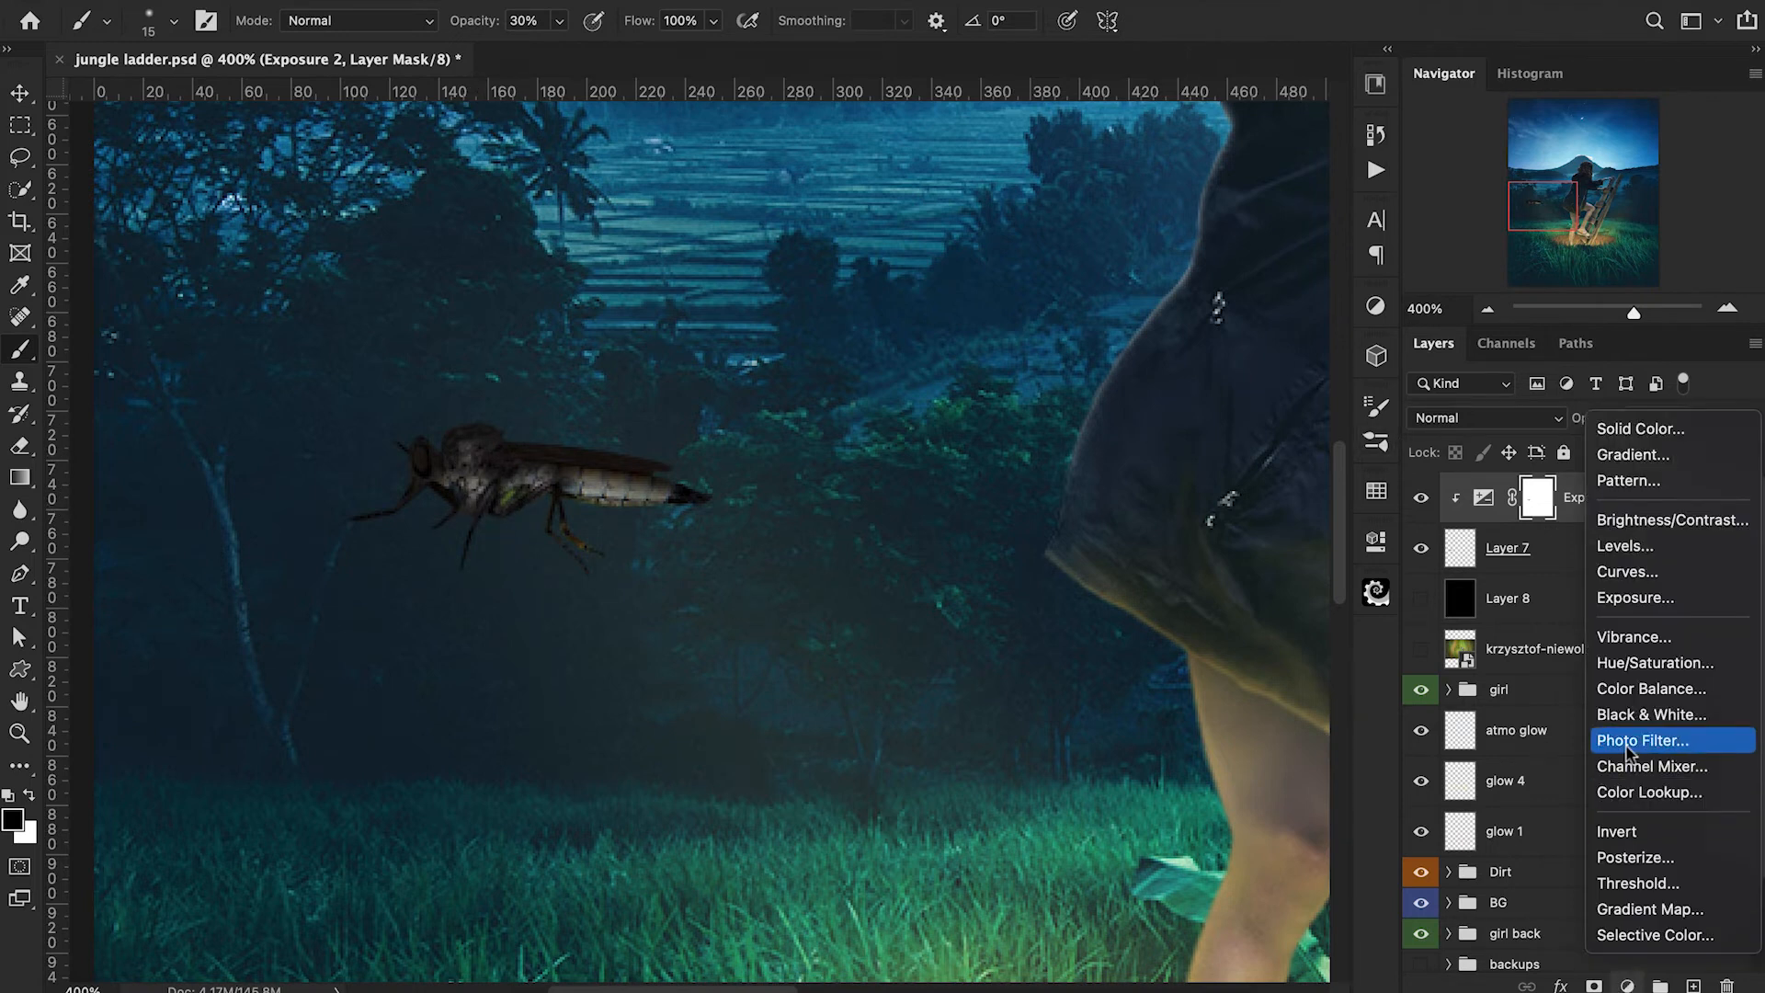
pyautogui.click(1641, 671)
pyautogui.keyDown('alt'); pyautogui.click(1461, 539); pyautogui.keyUp('alt')
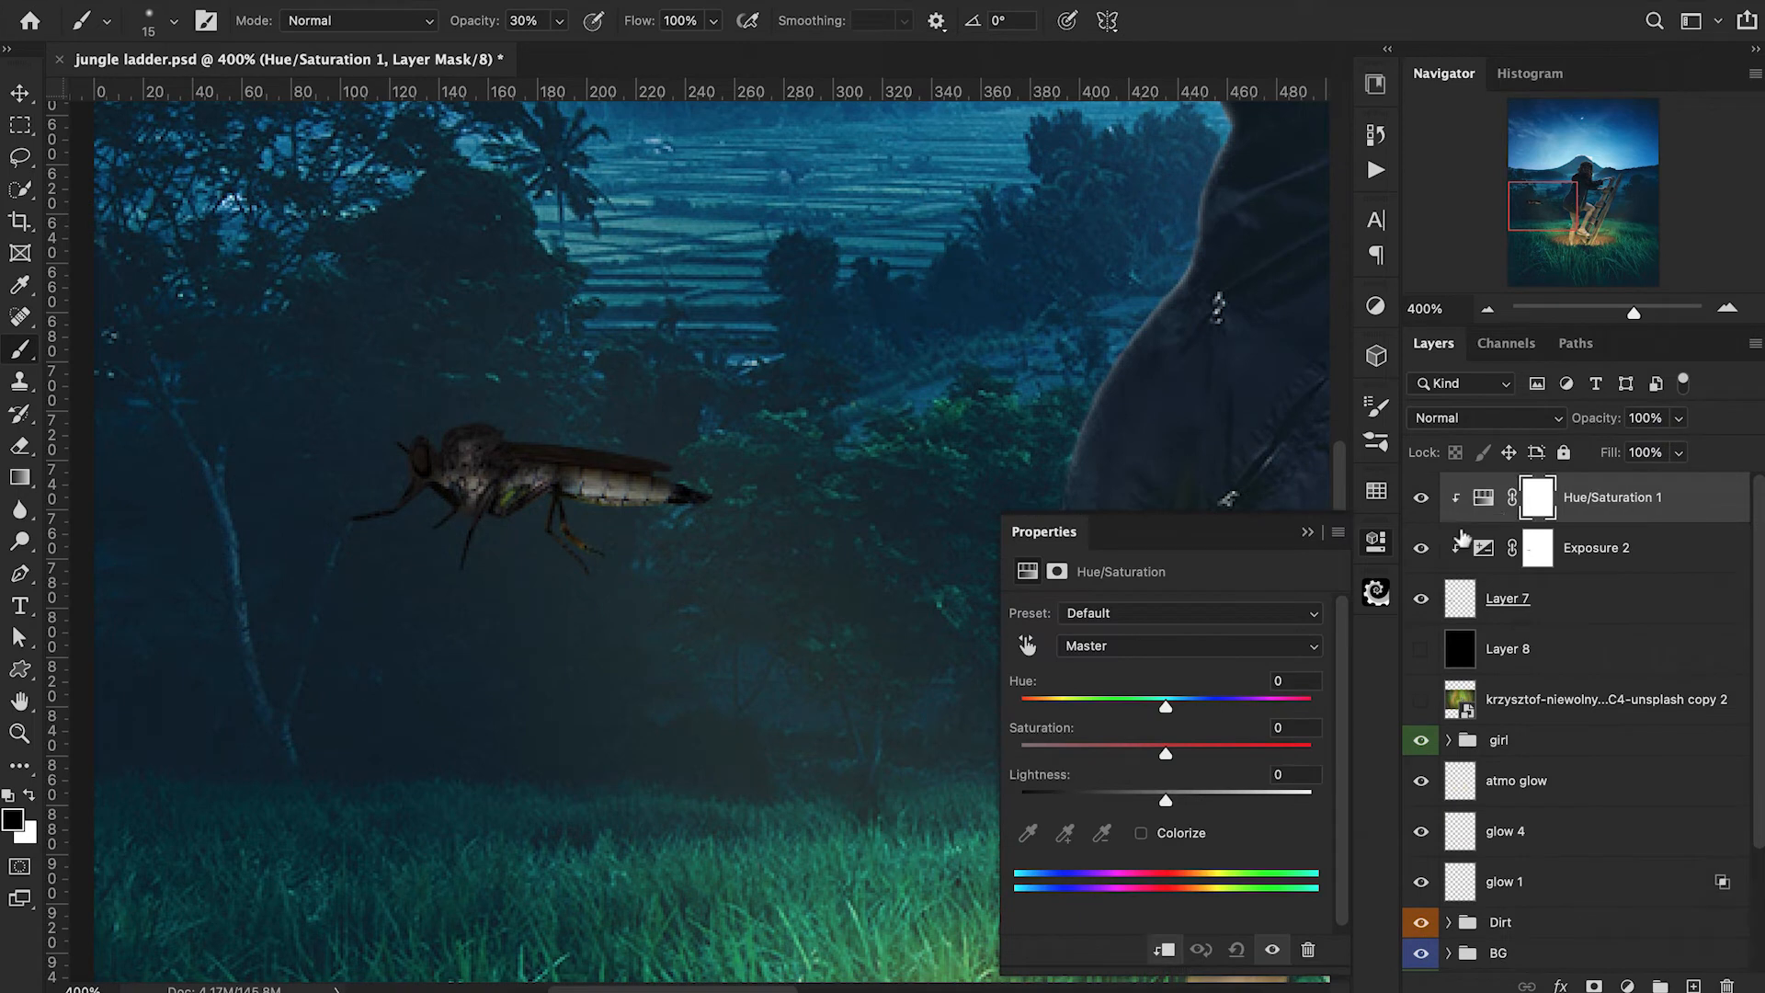
pyautogui.click(1141, 834)
pyautogui.click(1094, 702)
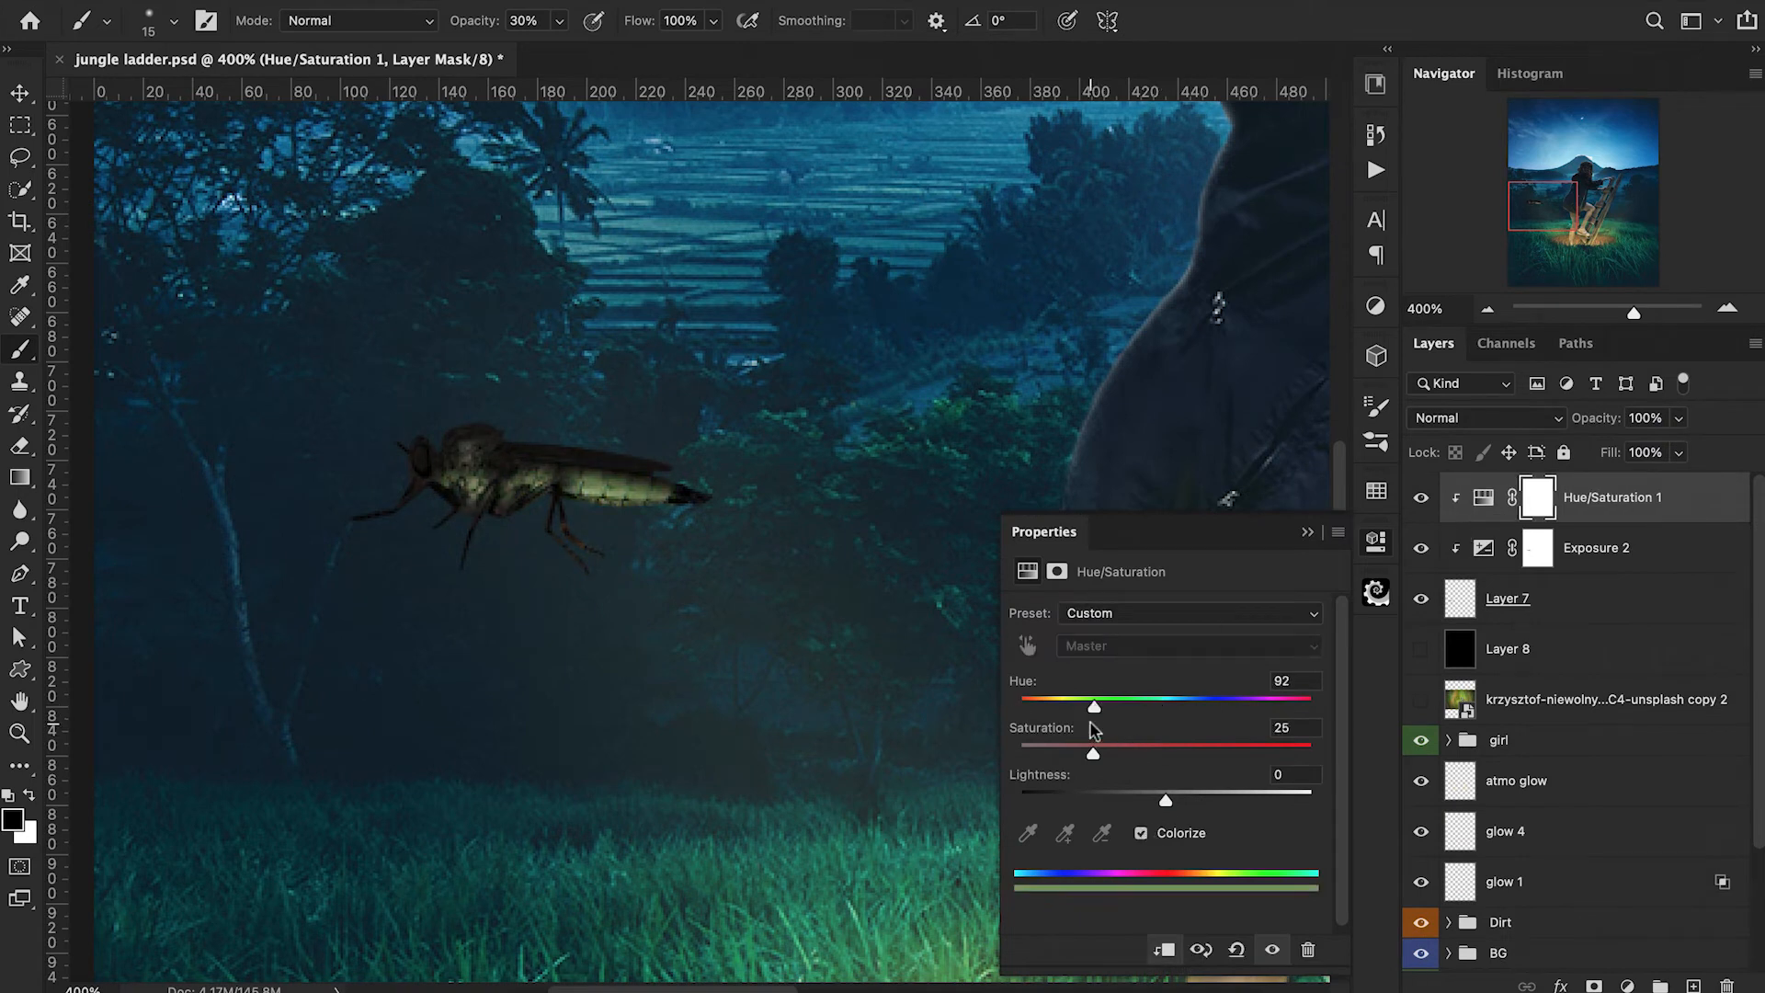
pyautogui.moveTo(1096, 756); pyautogui.dragTo(1172, 770)
pyautogui.click(1308, 532)
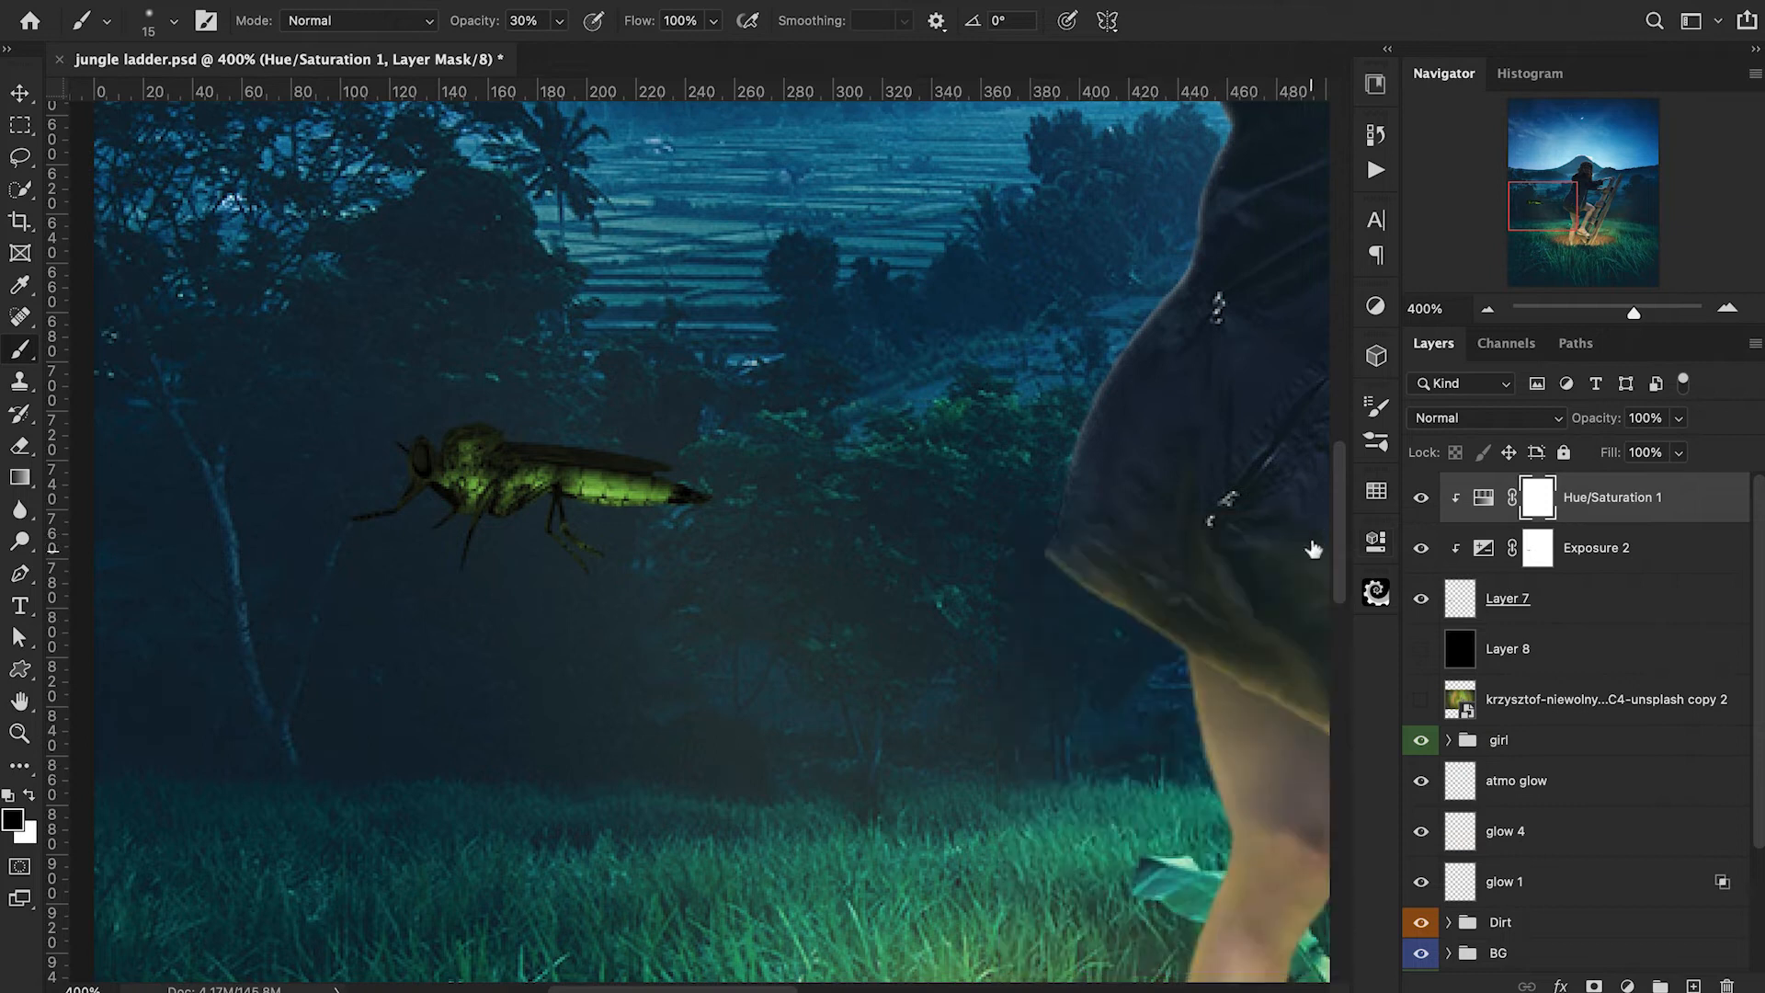
# Add a bright yellow-green Color Fill with hue 80, clip it to the insect and set its blend mode to Color Dodge.
pyautogui.click(1628, 986)
pyautogui.click(1618, 87)
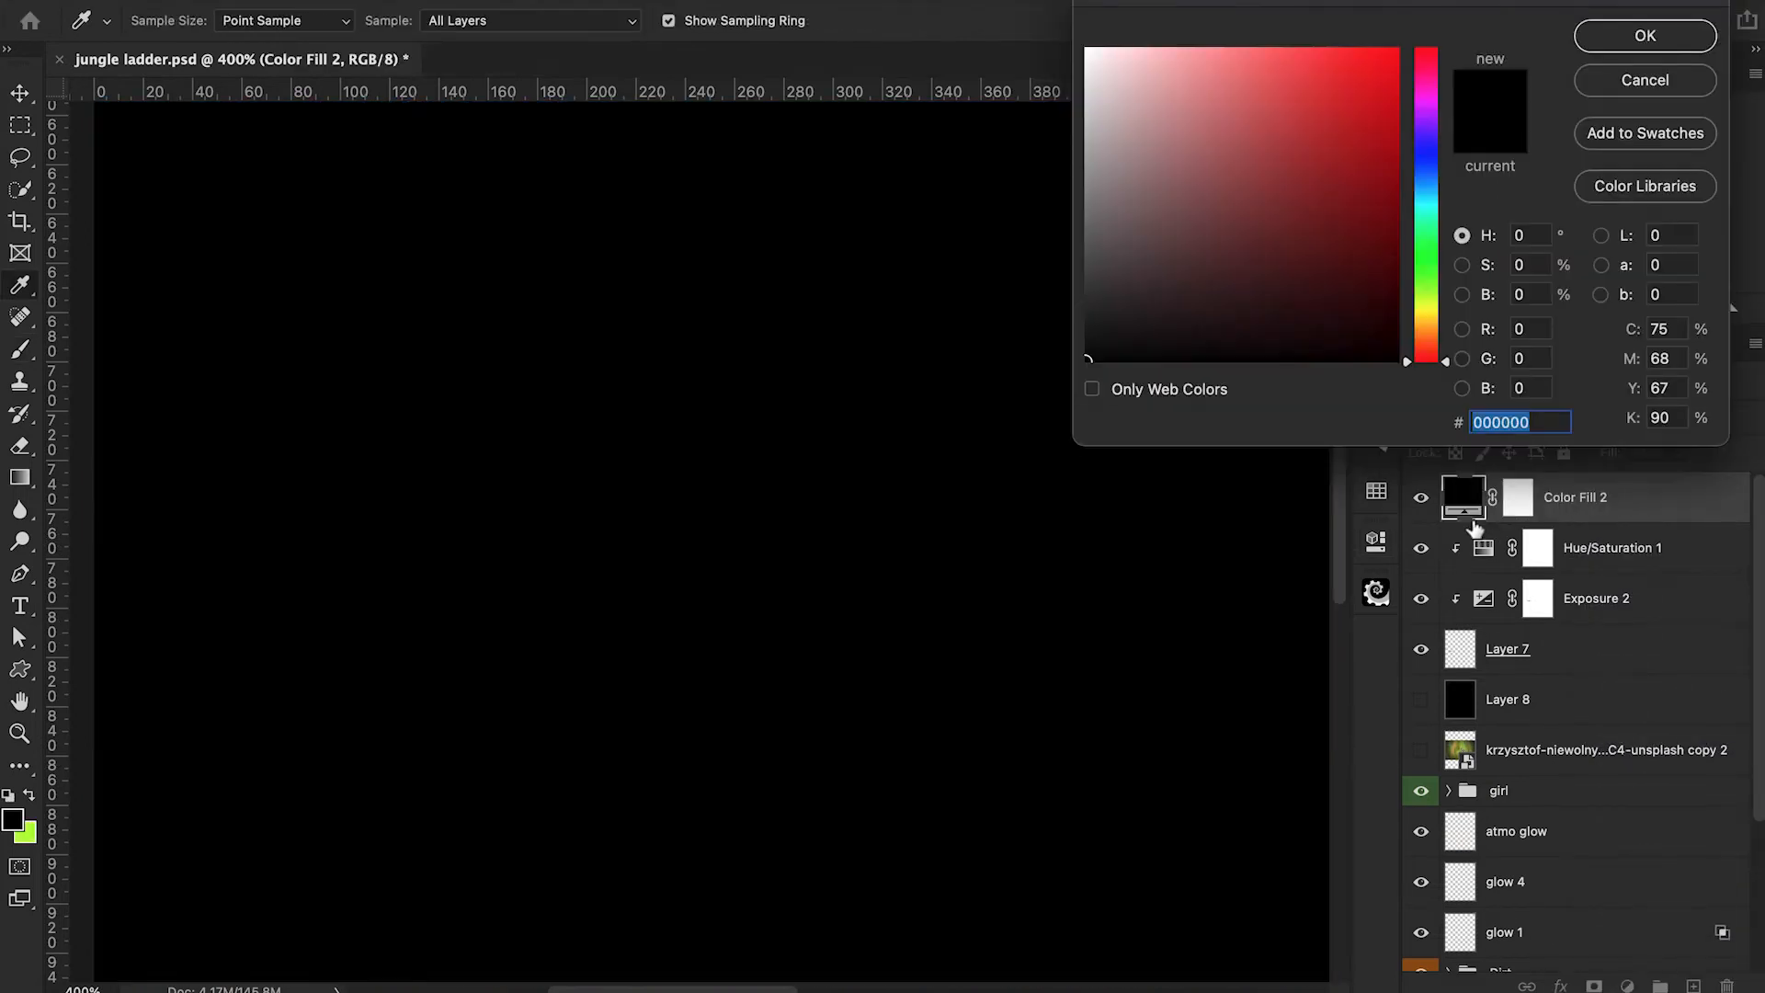
pyautogui.click(1430, 292)
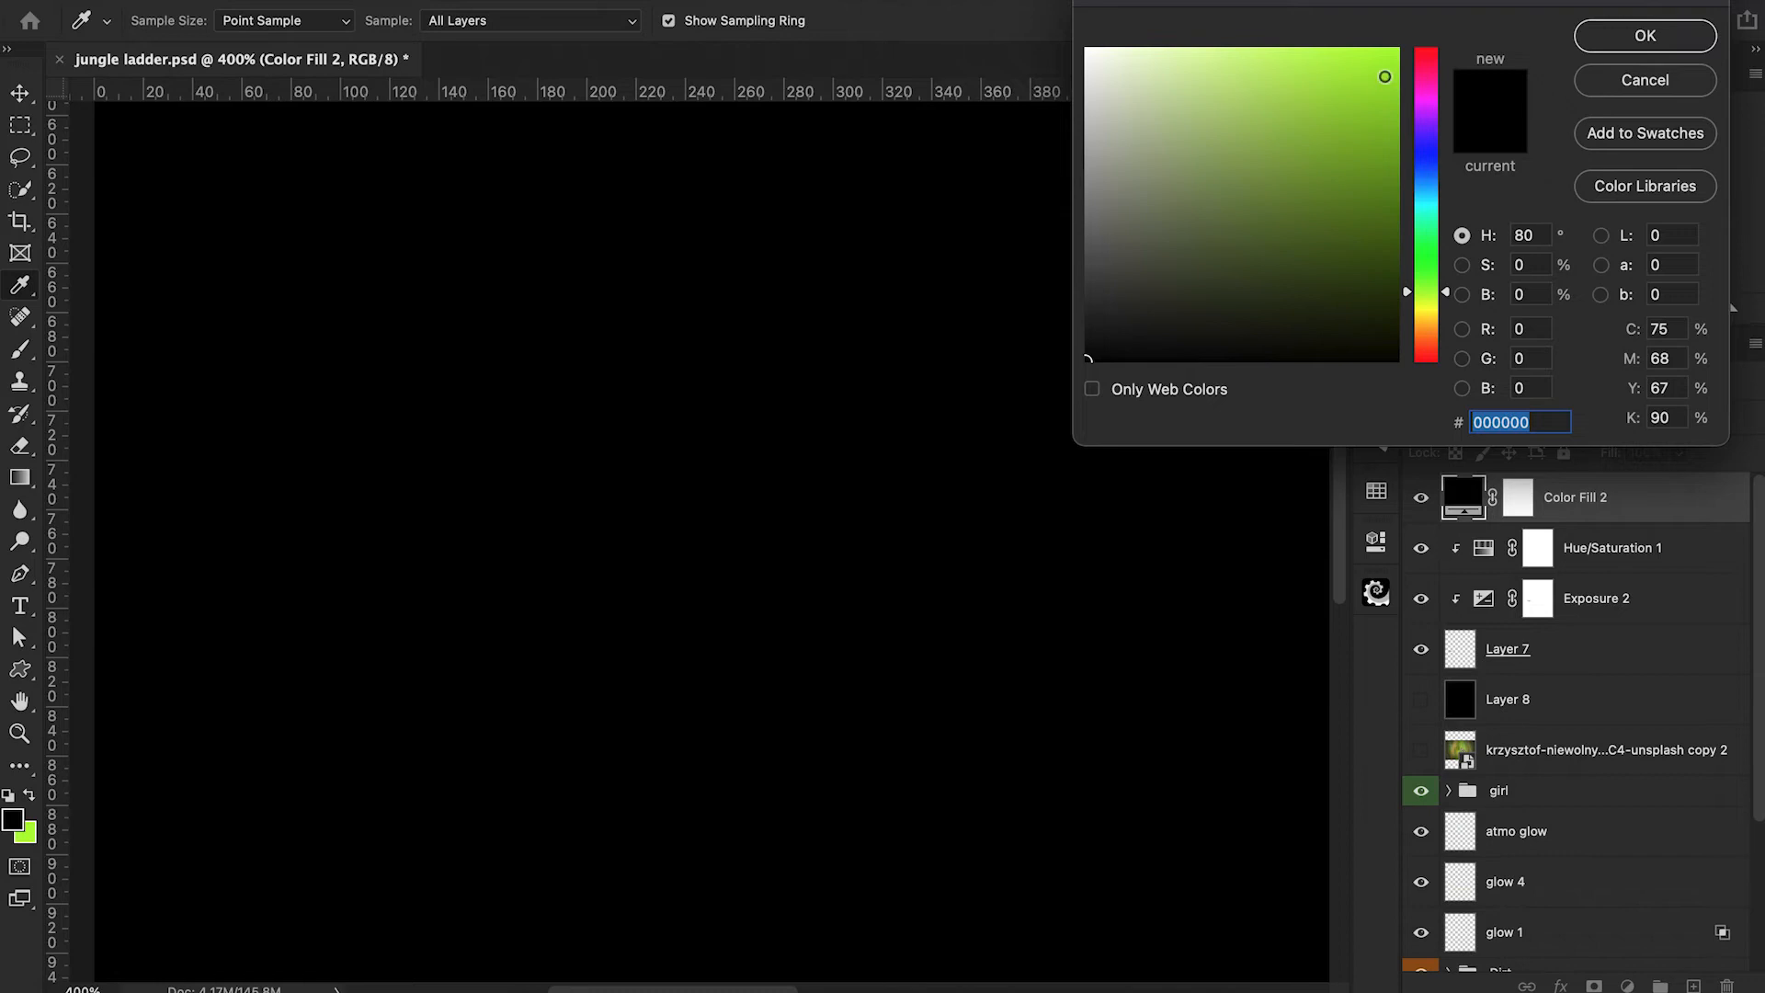
pyautogui.click(1384, 76)
pyautogui.click(1646, 35)
pyautogui.keyDown('alt'); pyautogui.click(1457, 523); pyautogui.keyUp('alt')
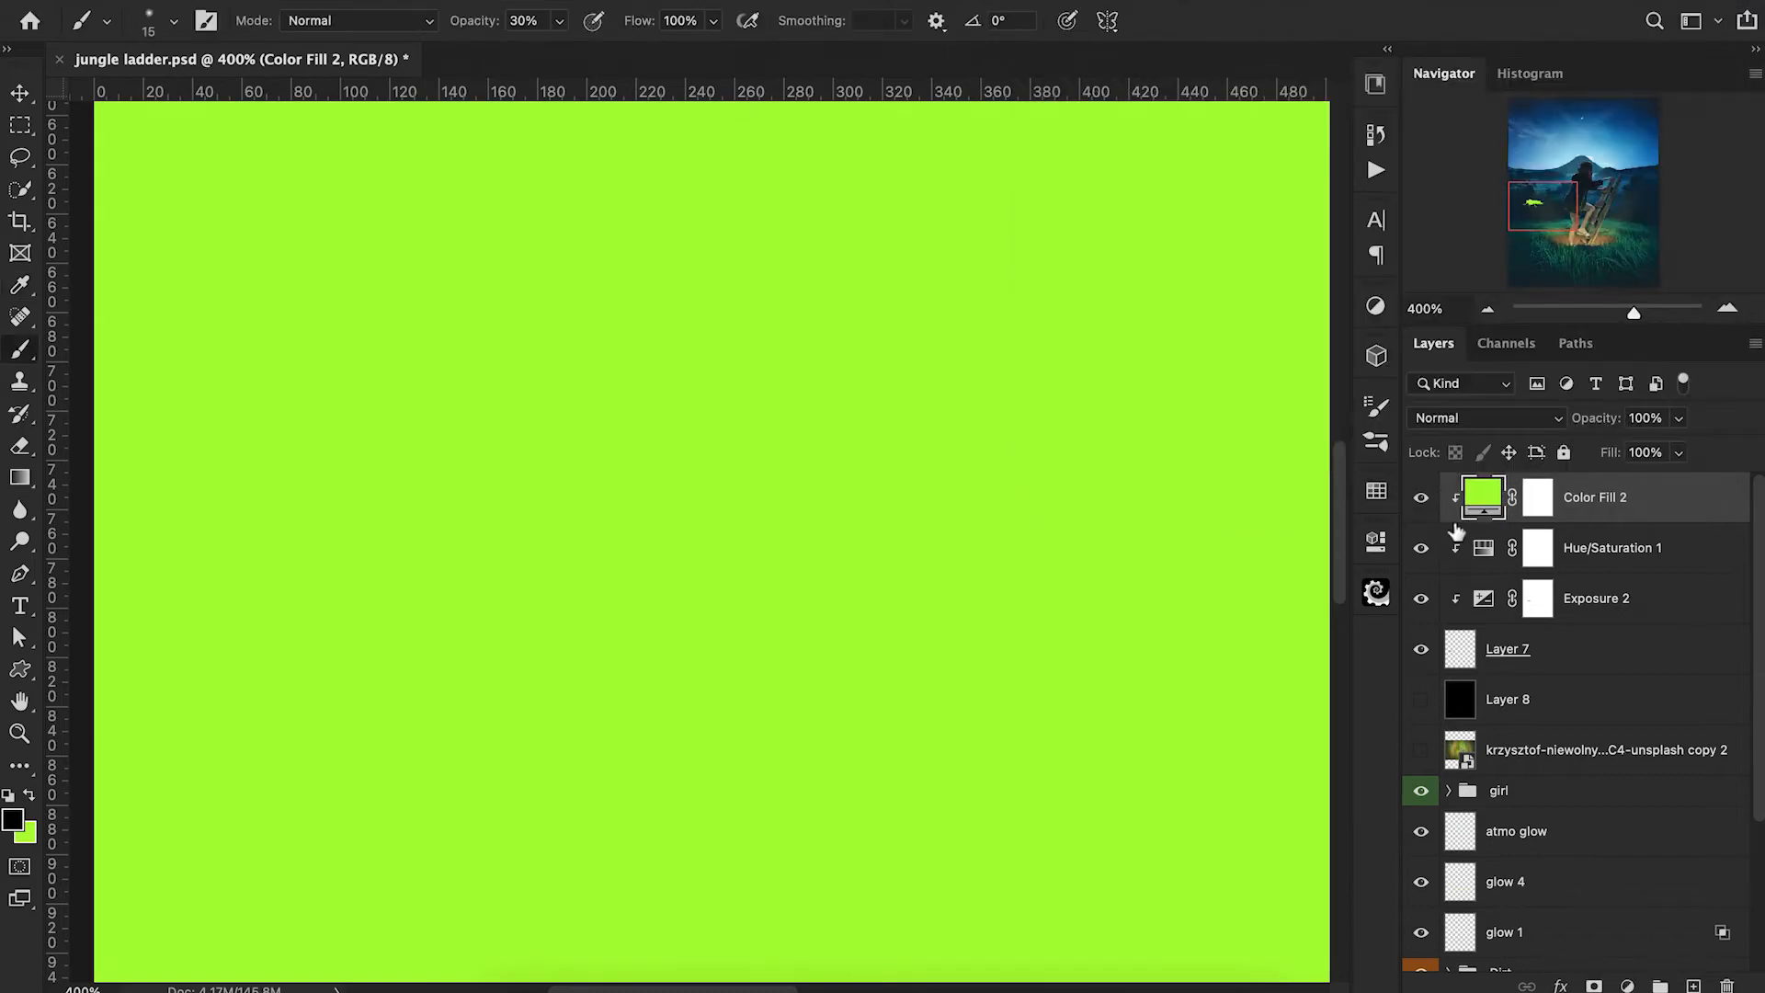
pyautogui.click(1466, 419)
pyautogui.click(1453, 654)
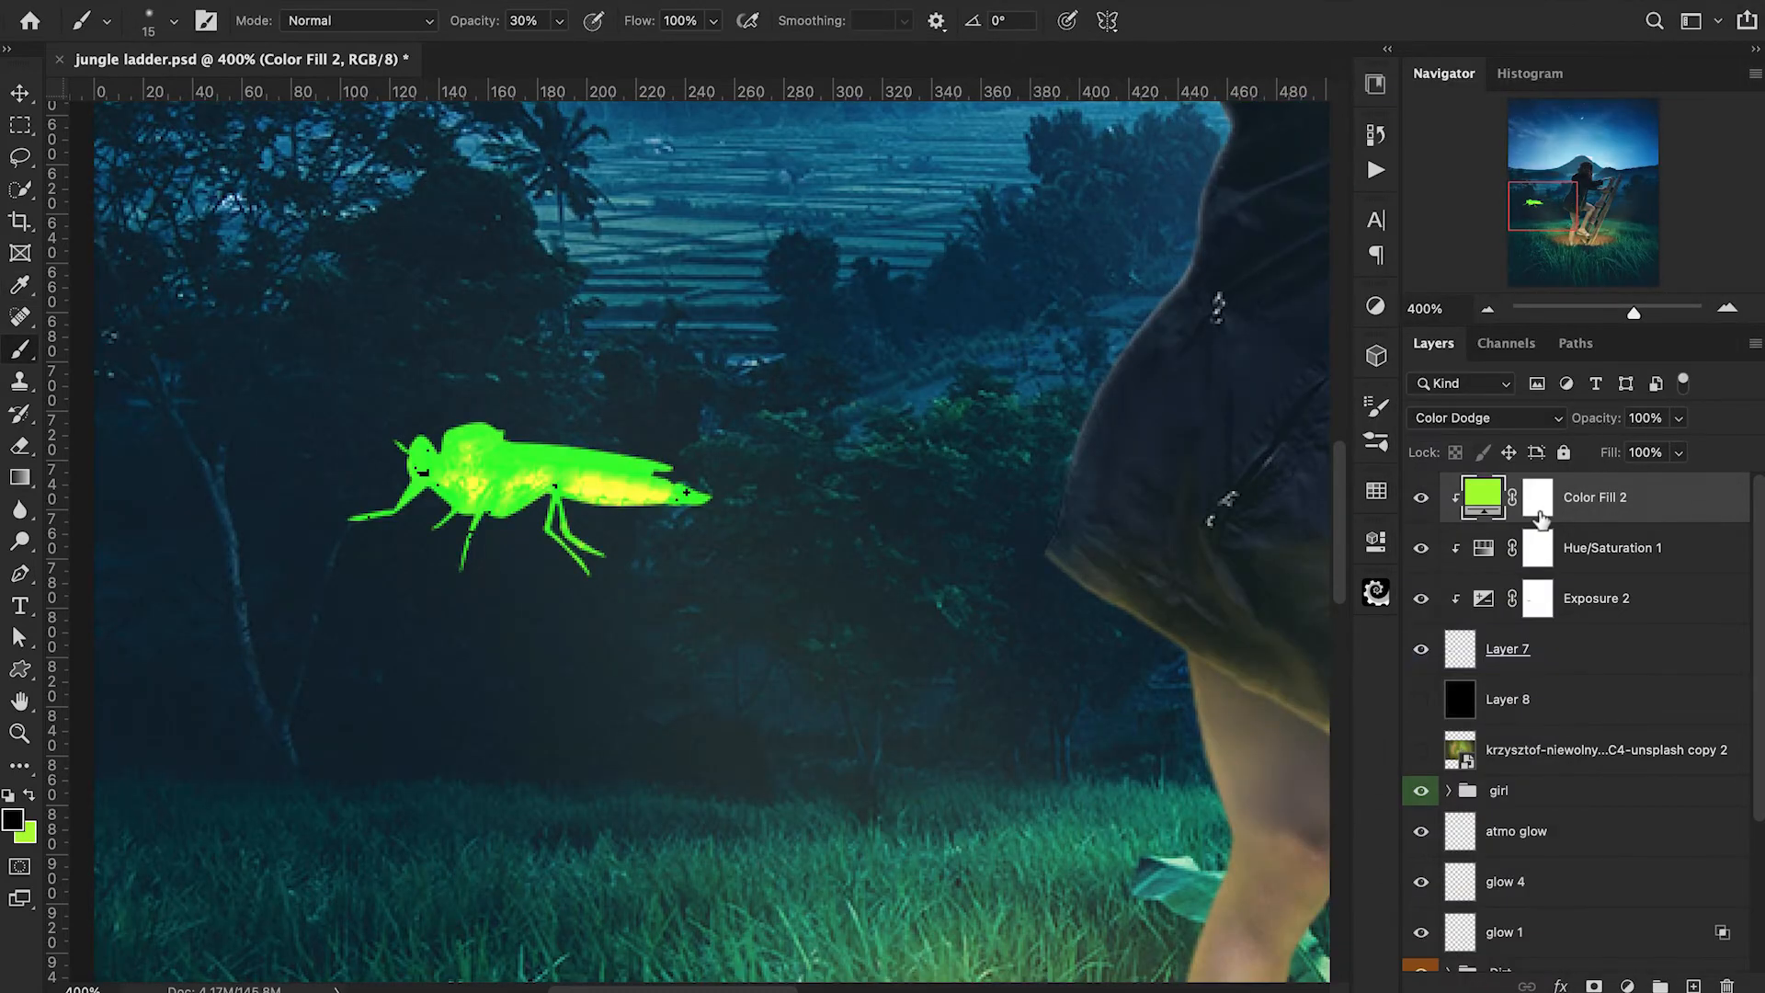
# Invert the Color Fill mask to black and paint white along the insect's abdomen and body to make them glow.
pyautogui.click(1541, 518)
pyautogui.press('super+i')
pyautogui.press('d')
pyautogui.moveTo(674, 516)
pyautogui.mouseDown()
pyautogui.moveTo(494, 503)
pyautogui.moveTo(525, 478)
pyautogui.moveTo(439, 482)
pyautogui.mouseUp()
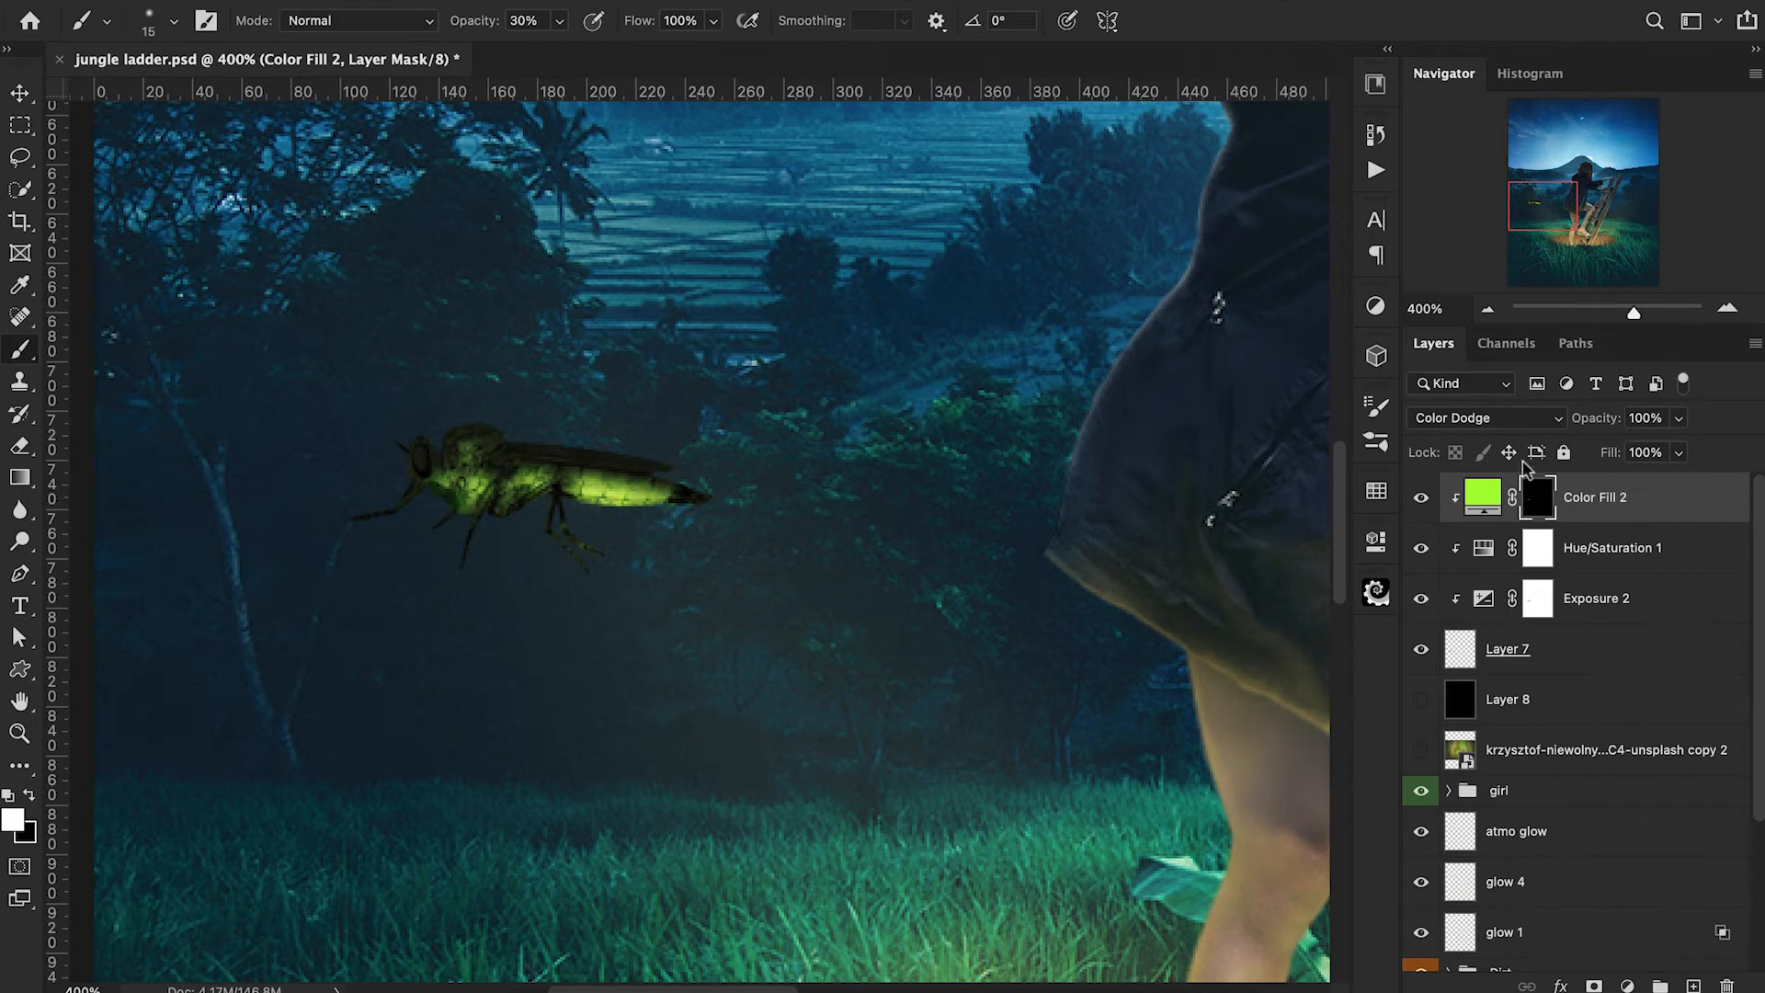
# Group the insect layer with its three clipped adjustments and name the group "firefly base".
pyautogui.keyDown('shift'); pyautogui.click(1632, 655); pyautogui.keyUp('shift')
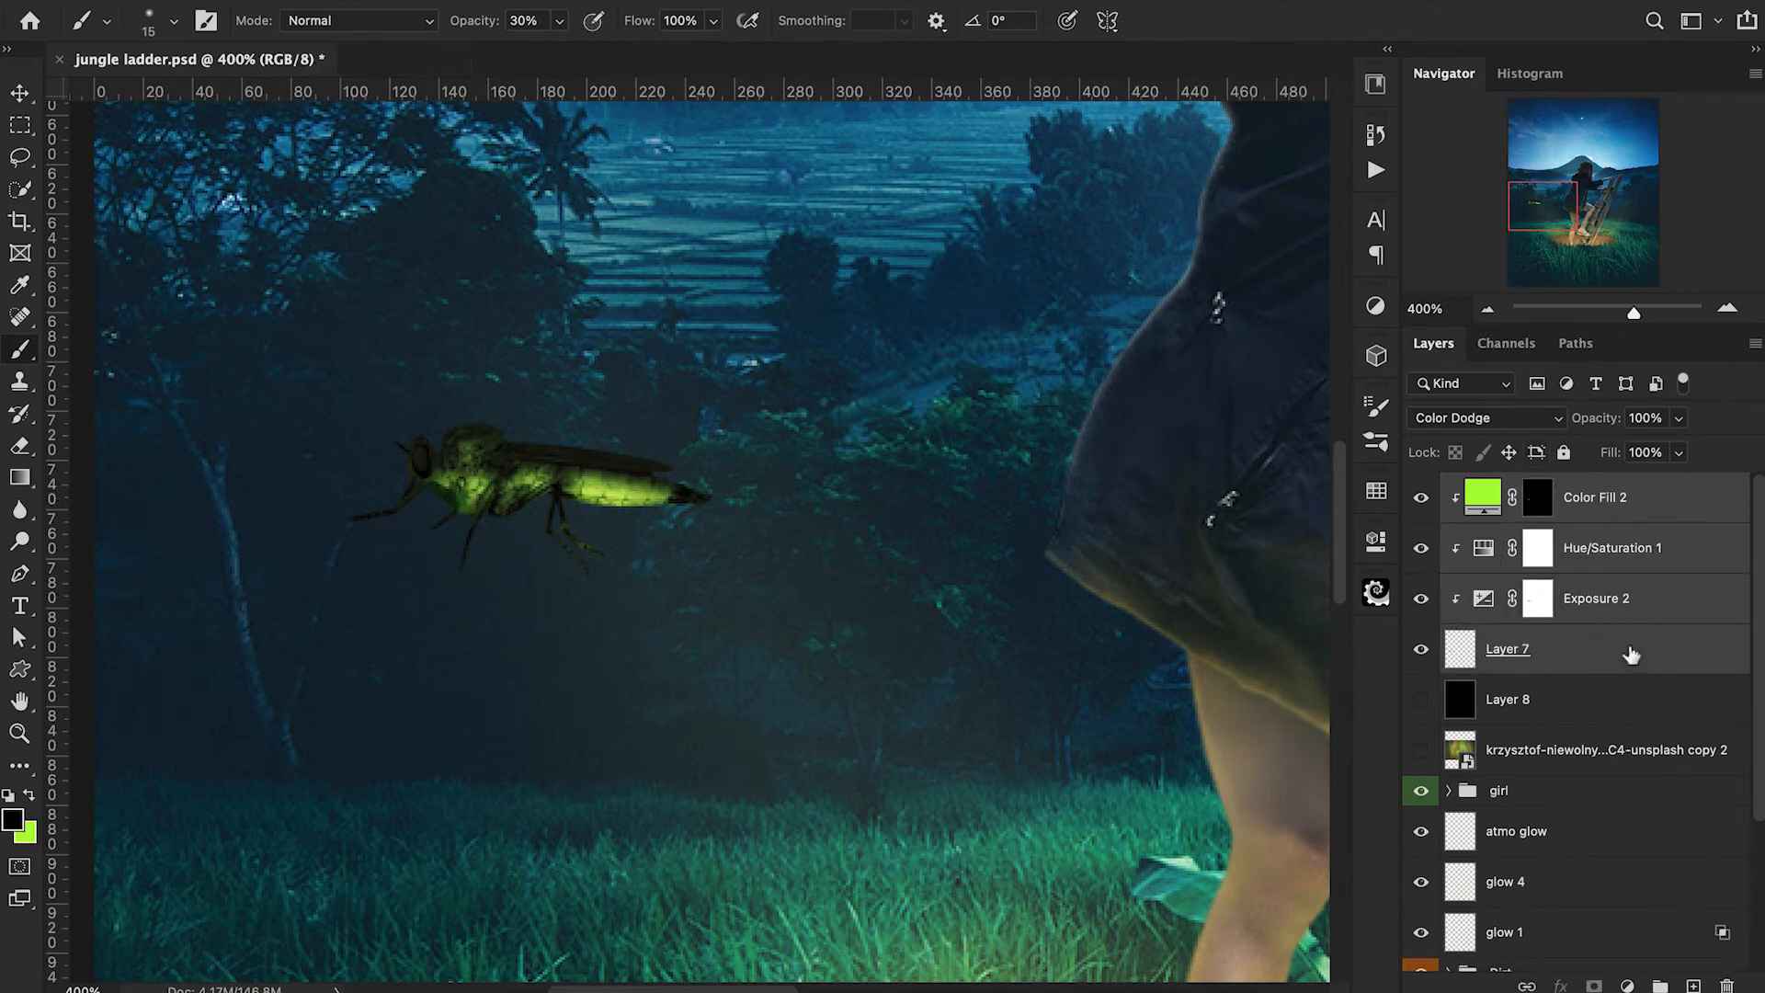
pyautogui.press('super+g')
pyautogui.doubleClick(1508, 490)
pyautogui.write('fir')
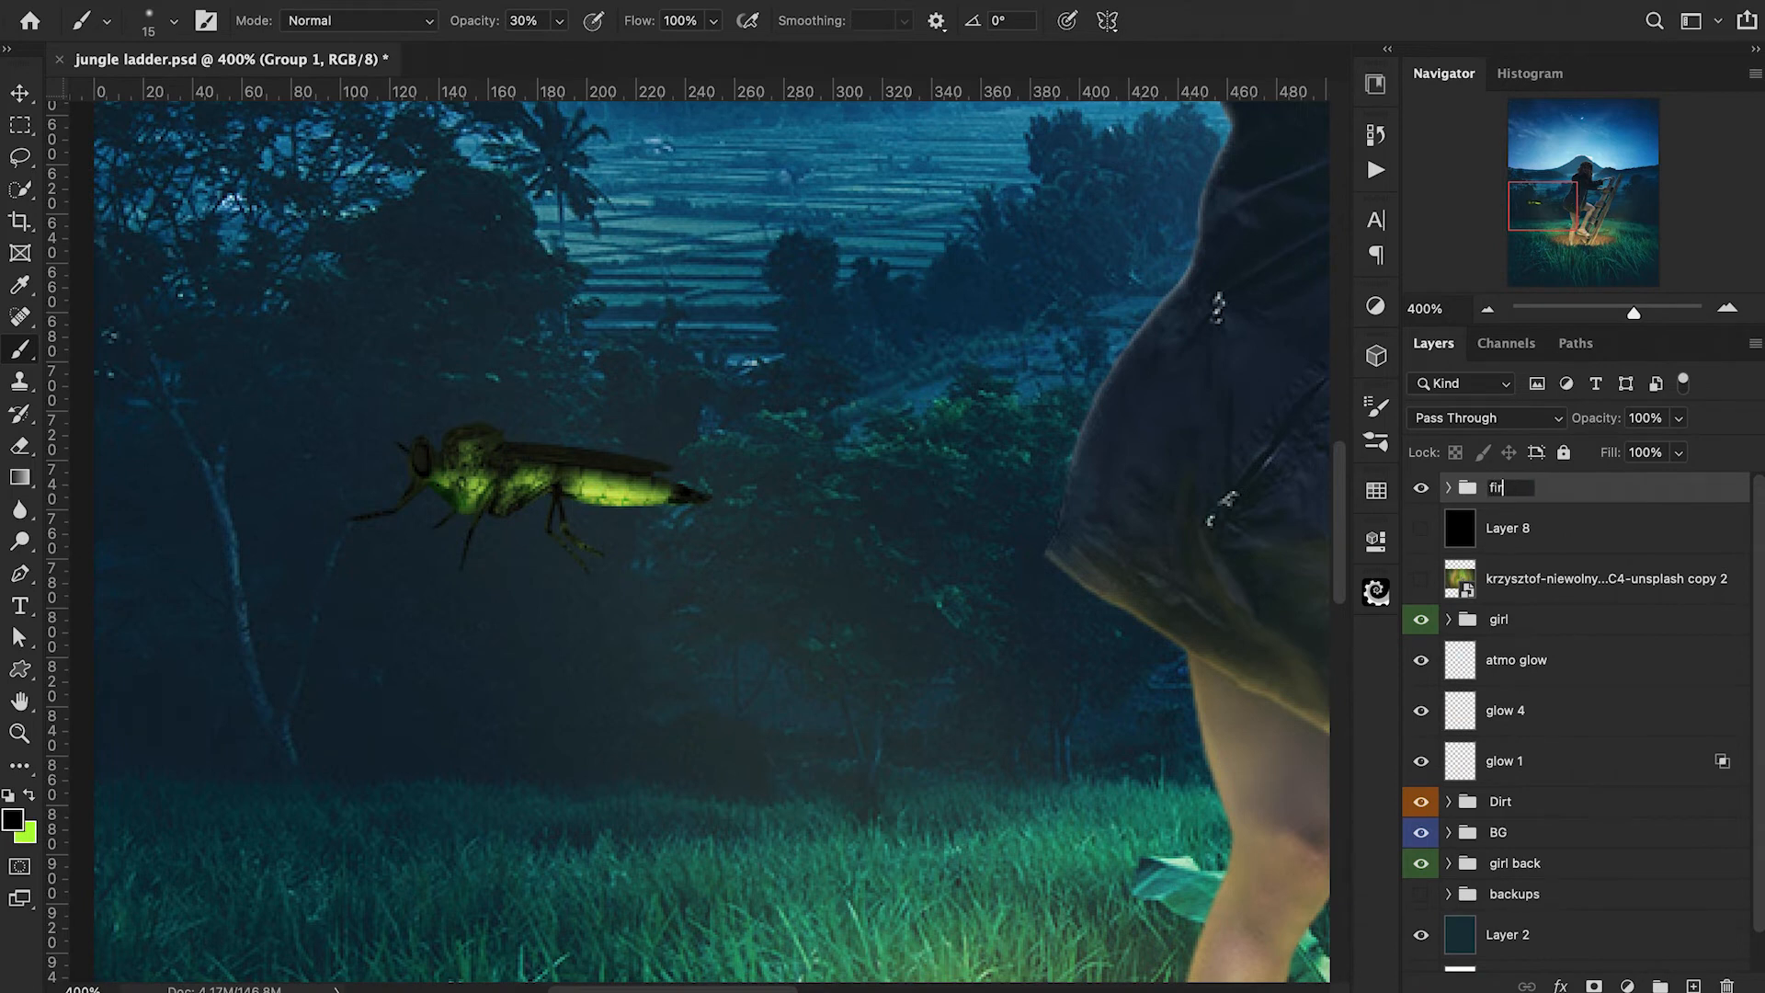
pyautogui.press('Return')
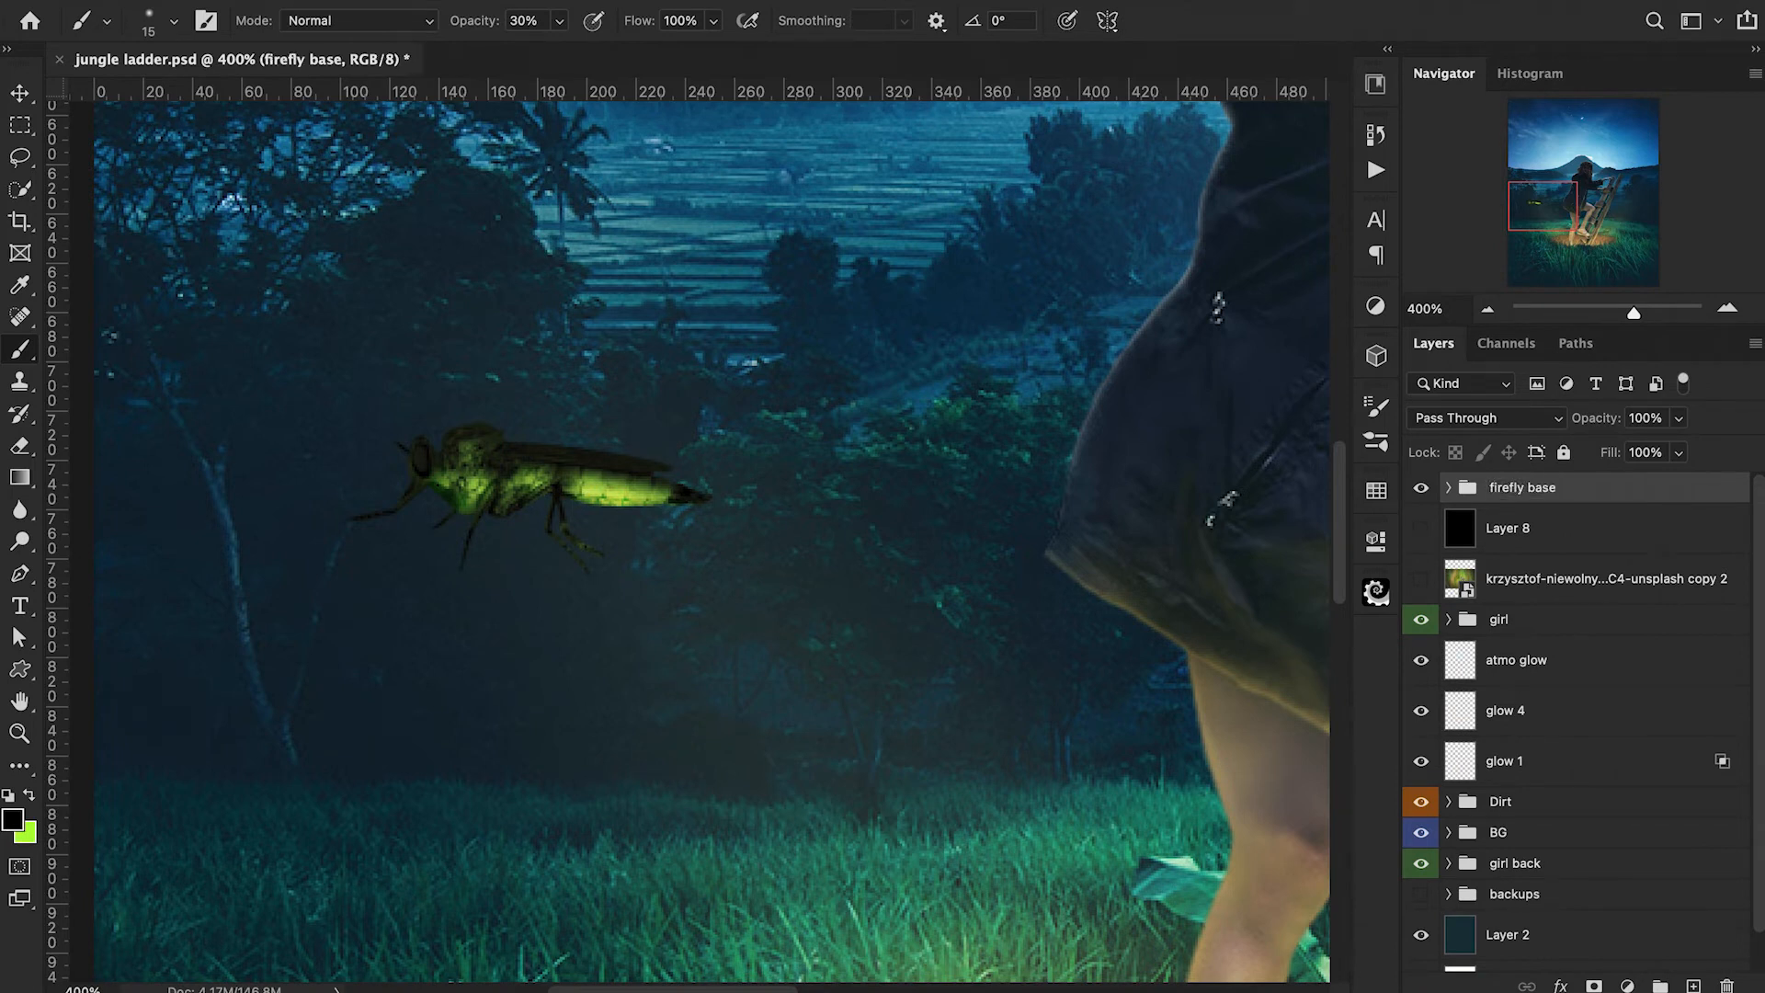
# Duplicate the "firefly base" group, keep the original hidden and convert the copy to a smart object.
pyautogui.hotkey('ctrl', 'j')
pyautogui.rightClick(1531, 502)
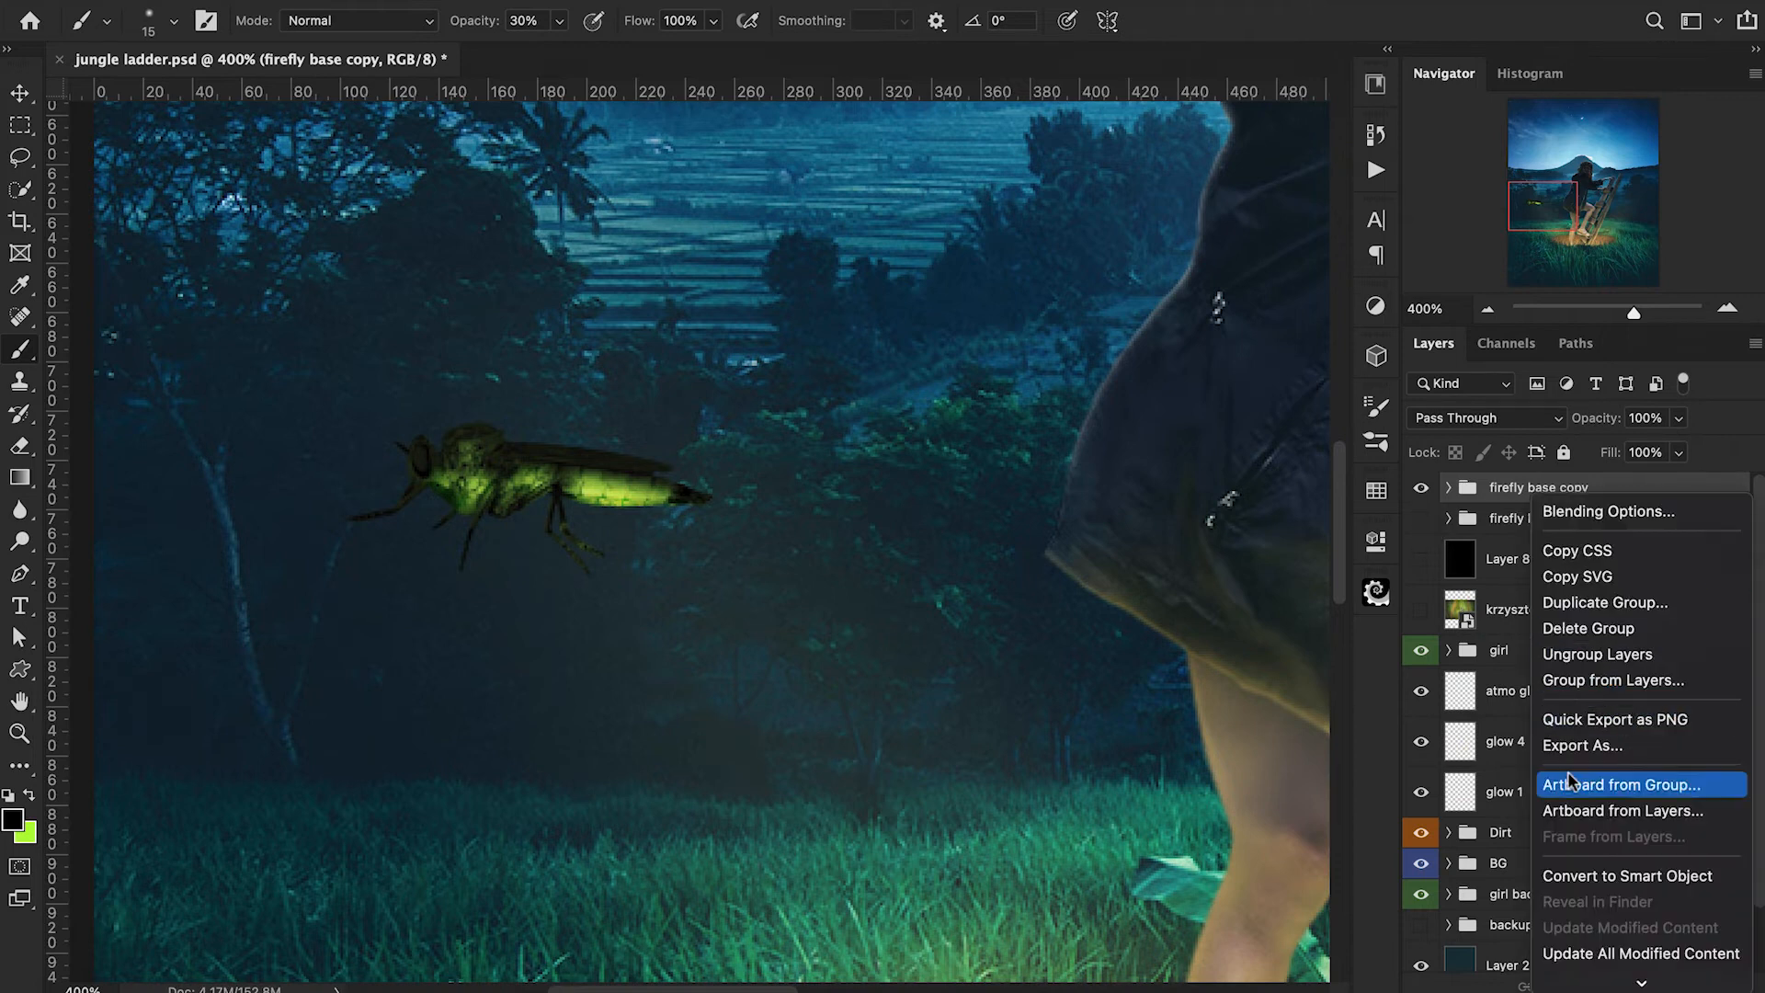
pyautogui.click(1581, 878)
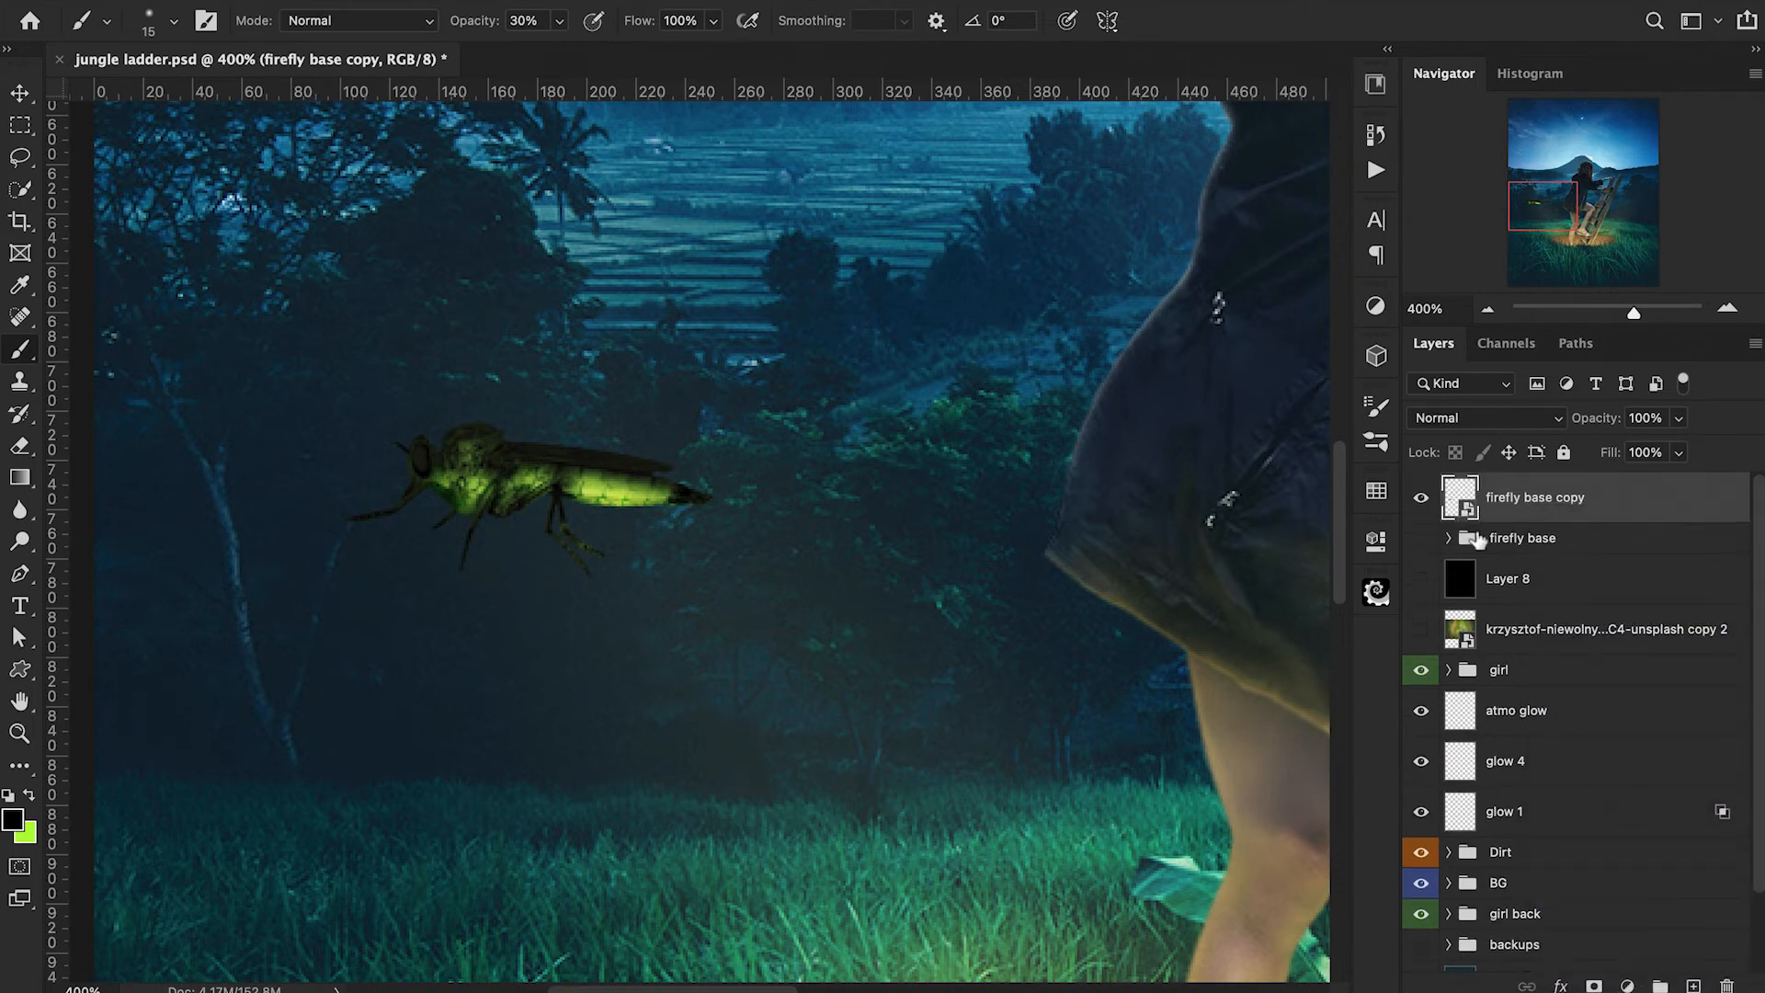
# Scale the firefly smart object down to 12.14% and rotate it to -24.37 degrees.
pyautogui.hotkey('ctrl', 't')
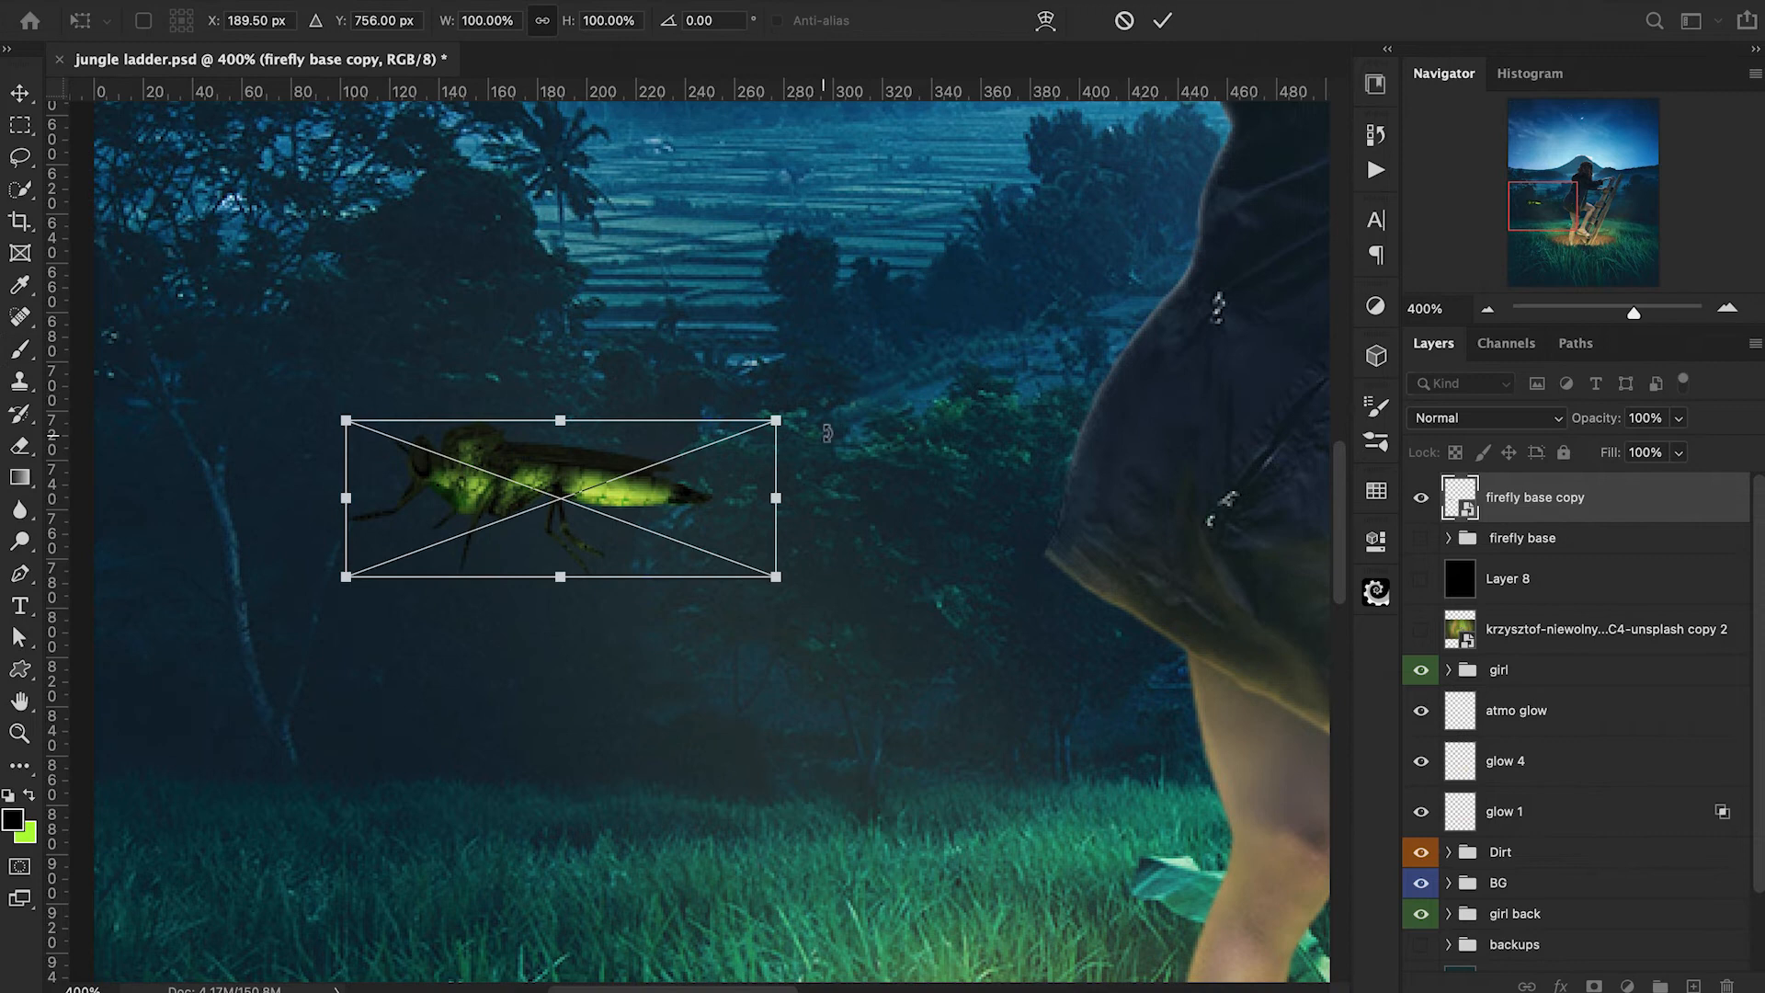
pyautogui.moveTo(775, 419); pyautogui.dragTo(394, 549)
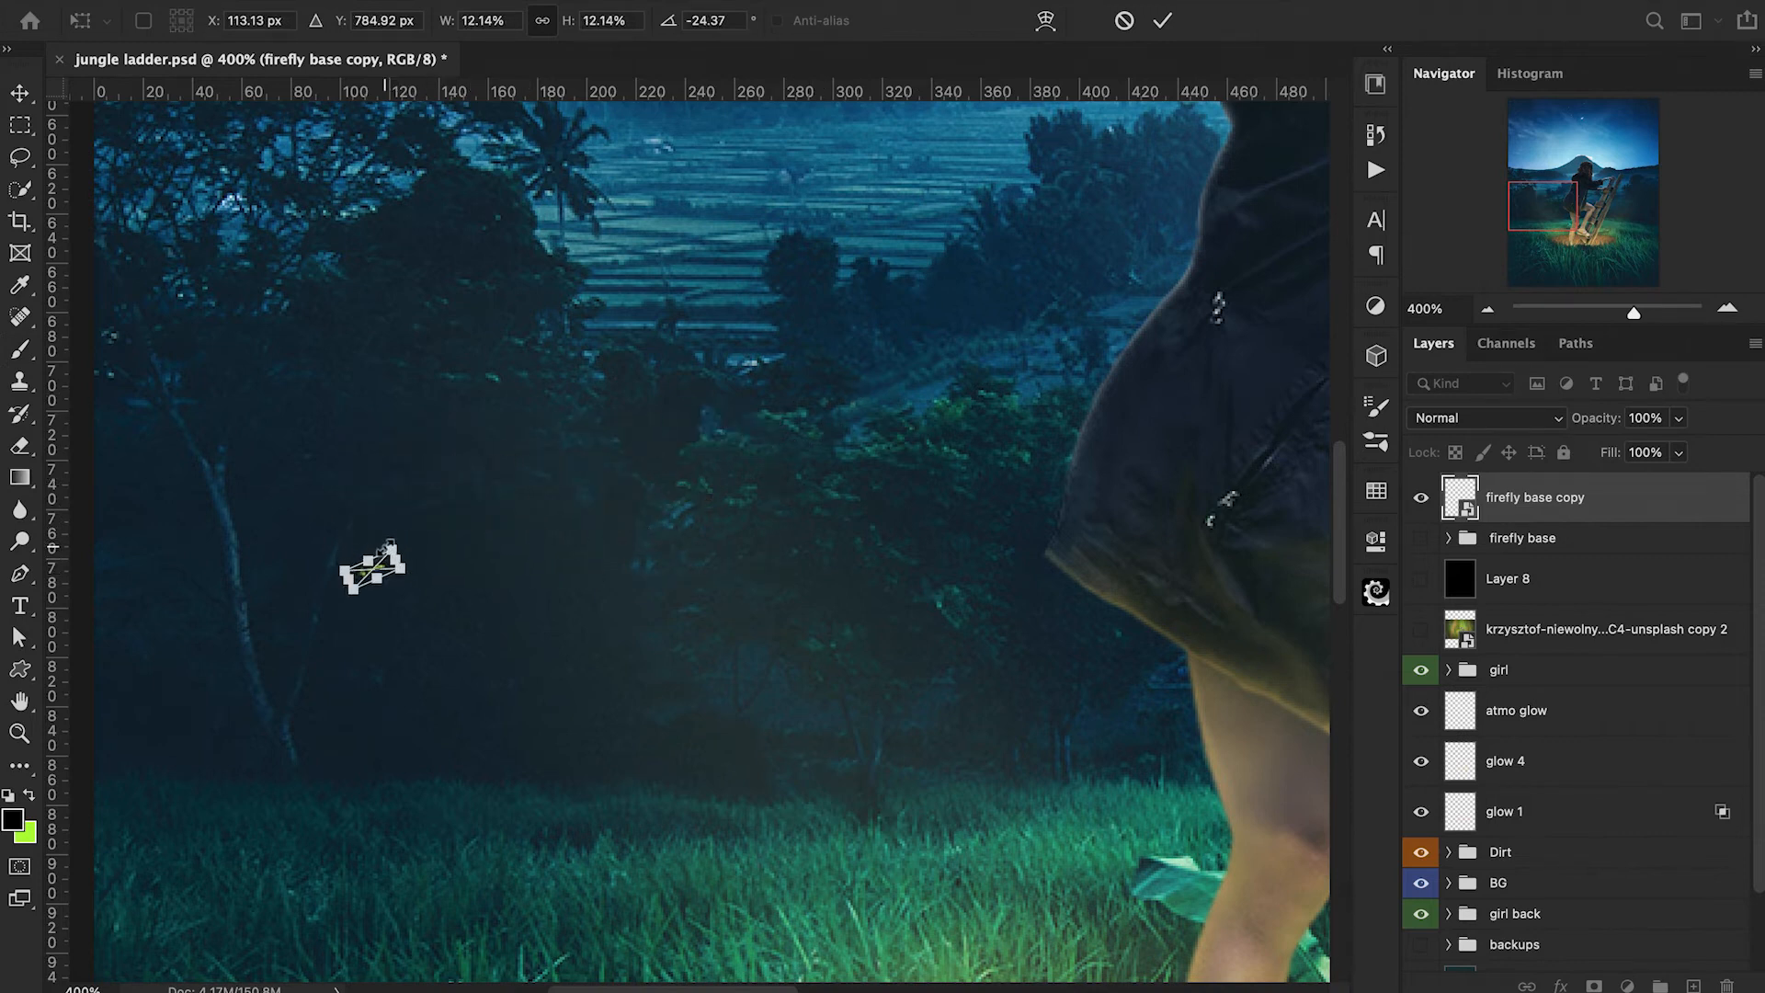
pyautogui.press('Return')
# Duplicate the small firefly repeatedly up to copy 15, and hide every duplicate except the first small firefly.
pyautogui.hotkey('ctrl', 'j')
pyautogui.hotkey('ctrl', 'j')
pyautogui.hotkey('ctrl', 'j')
pyautogui.hotkey('ctrl', 'j')
pyautogui.hotkey('ctrl', 'j')
pyautogui.hotkey('ctrl', 'j')
pyautogui.hotkey('ctrl', 'j')
pyautogui.hotkey('ctrl', 'j')
pyautogui.hotkey('ctrl', 'j')
pyautogui.hotkey('ctrl', 'j')
pyautogui.hotkey('ctrl', 'j')
pyautogui.hotkey('ctrl', 'j')
pyautogui.hotkey('ctrl', 'j')
pyautogui.hotkey('ctrl', 'j')
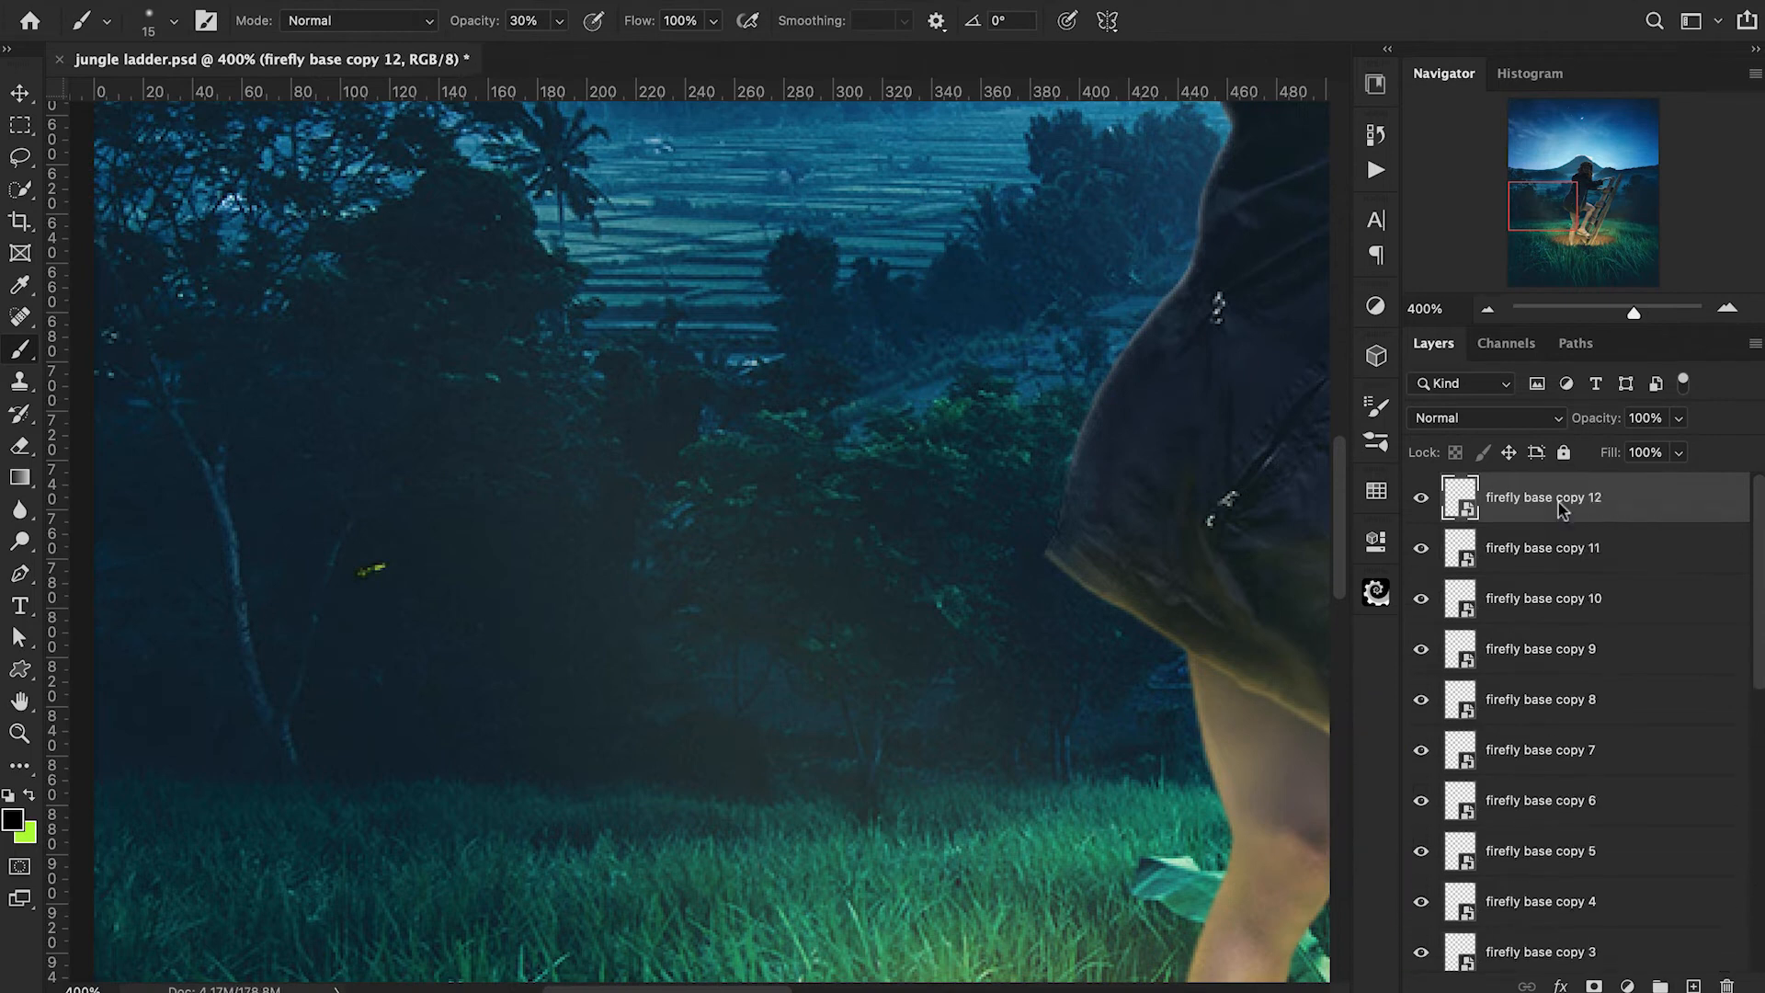
pyautogui.moveTo(1424, 508); pyautogui.dragTo(1426, 902)
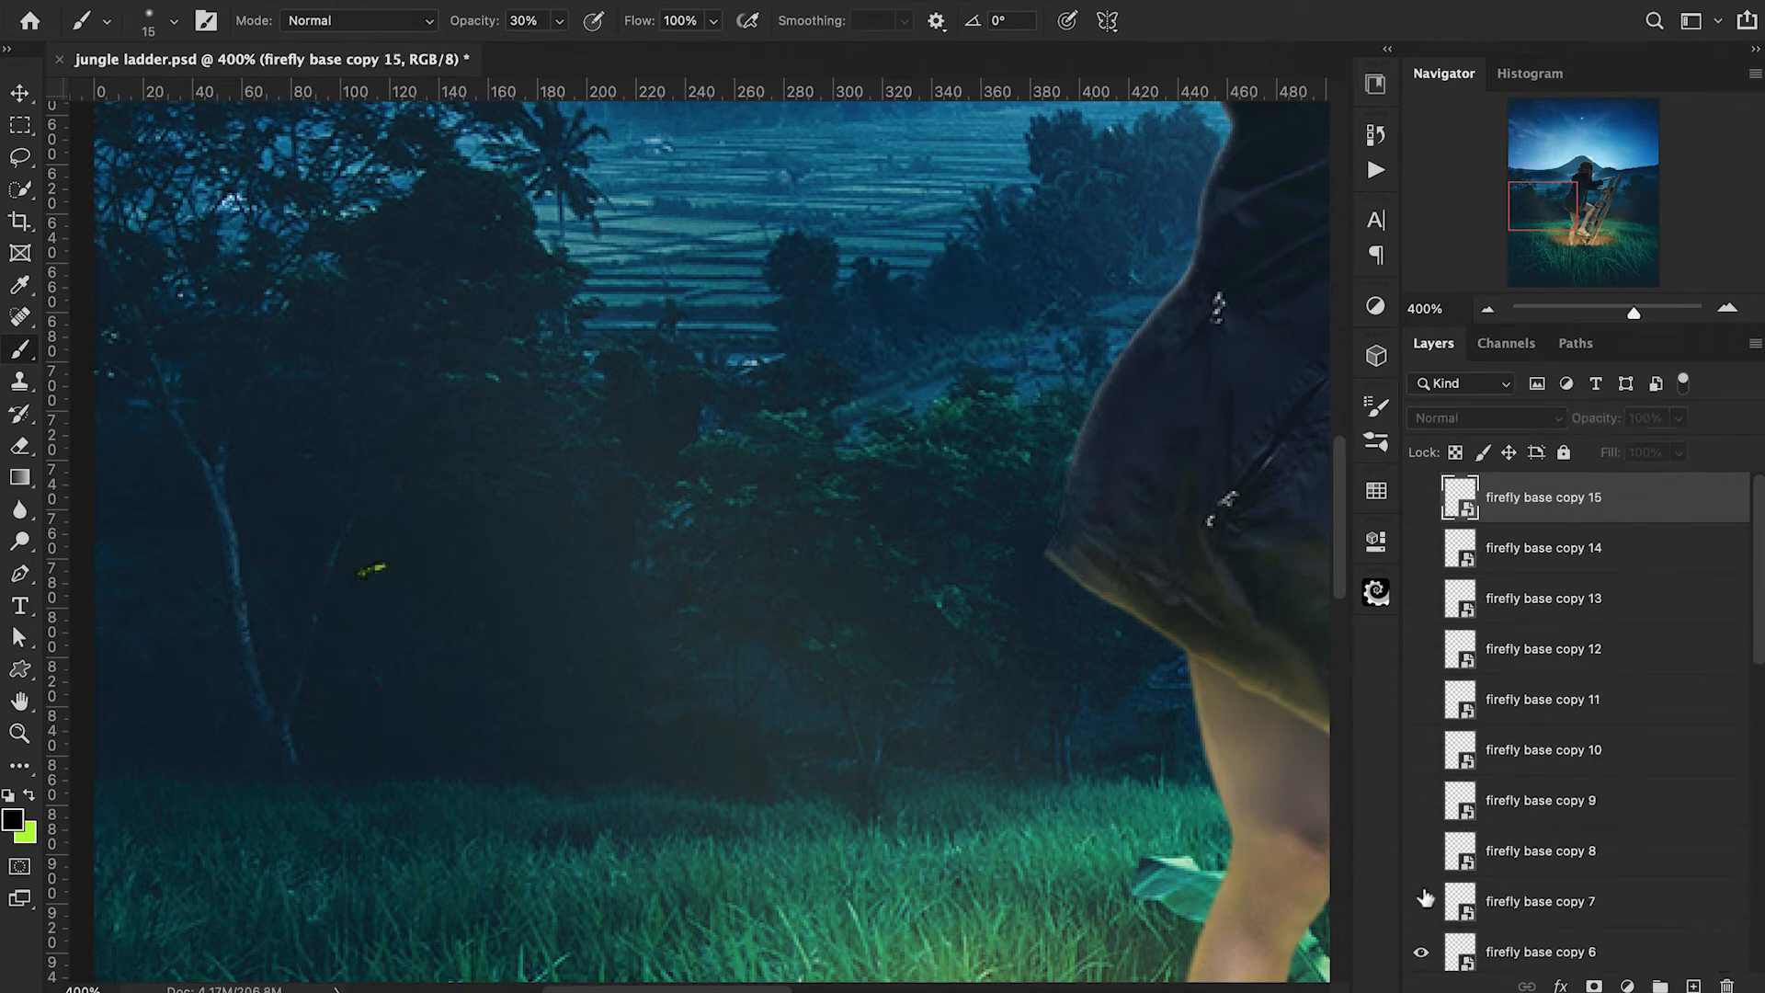
pyautogui.scroll(-4, 1517, 841)
pyautogui.moveTo(1421, 602); pyautogui.dragTo(1420, 754)
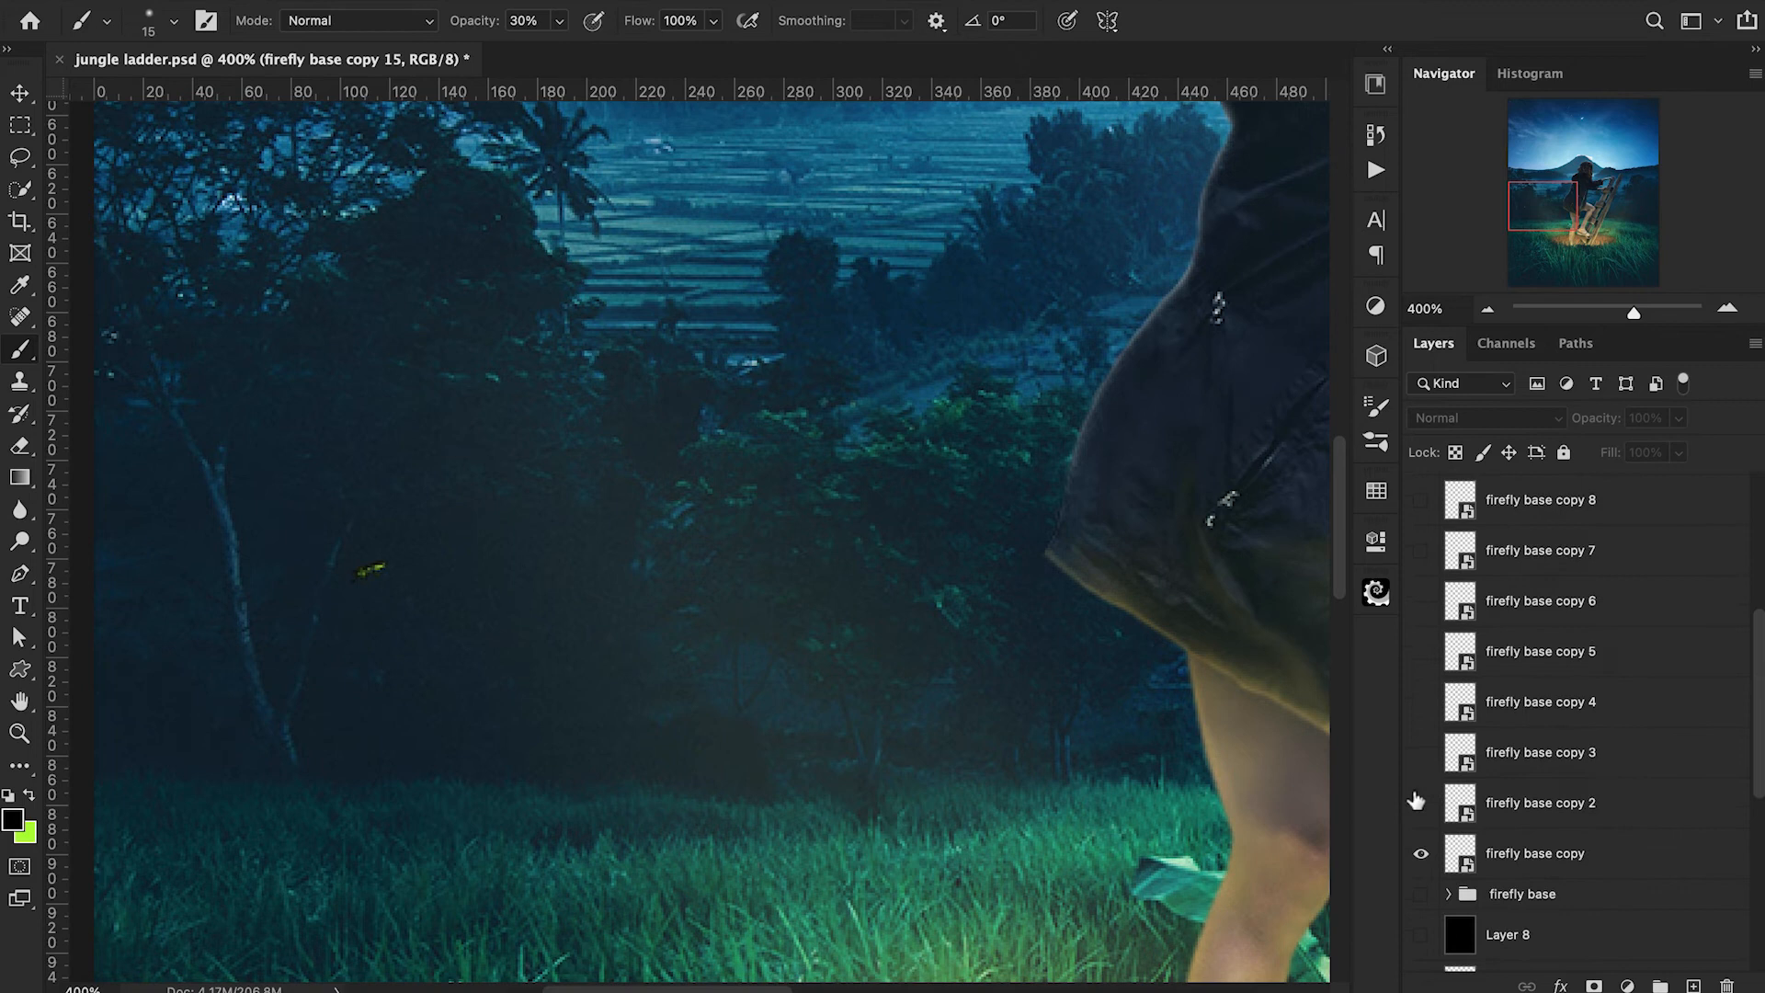
# Show firefly copy 2, move it onto the rice terraces and rotate it to a different angle.
pyautogui.click(1492, 798)
pyautogui.hotkey('ctrl', 't')
pyautogui.moveTo(381, 567); pyautogui.dragTo(789, 320)
pyautogui.moveTo(847, 311); pyautogui.dragTo(838, 401)
pyautogui.press('Return')
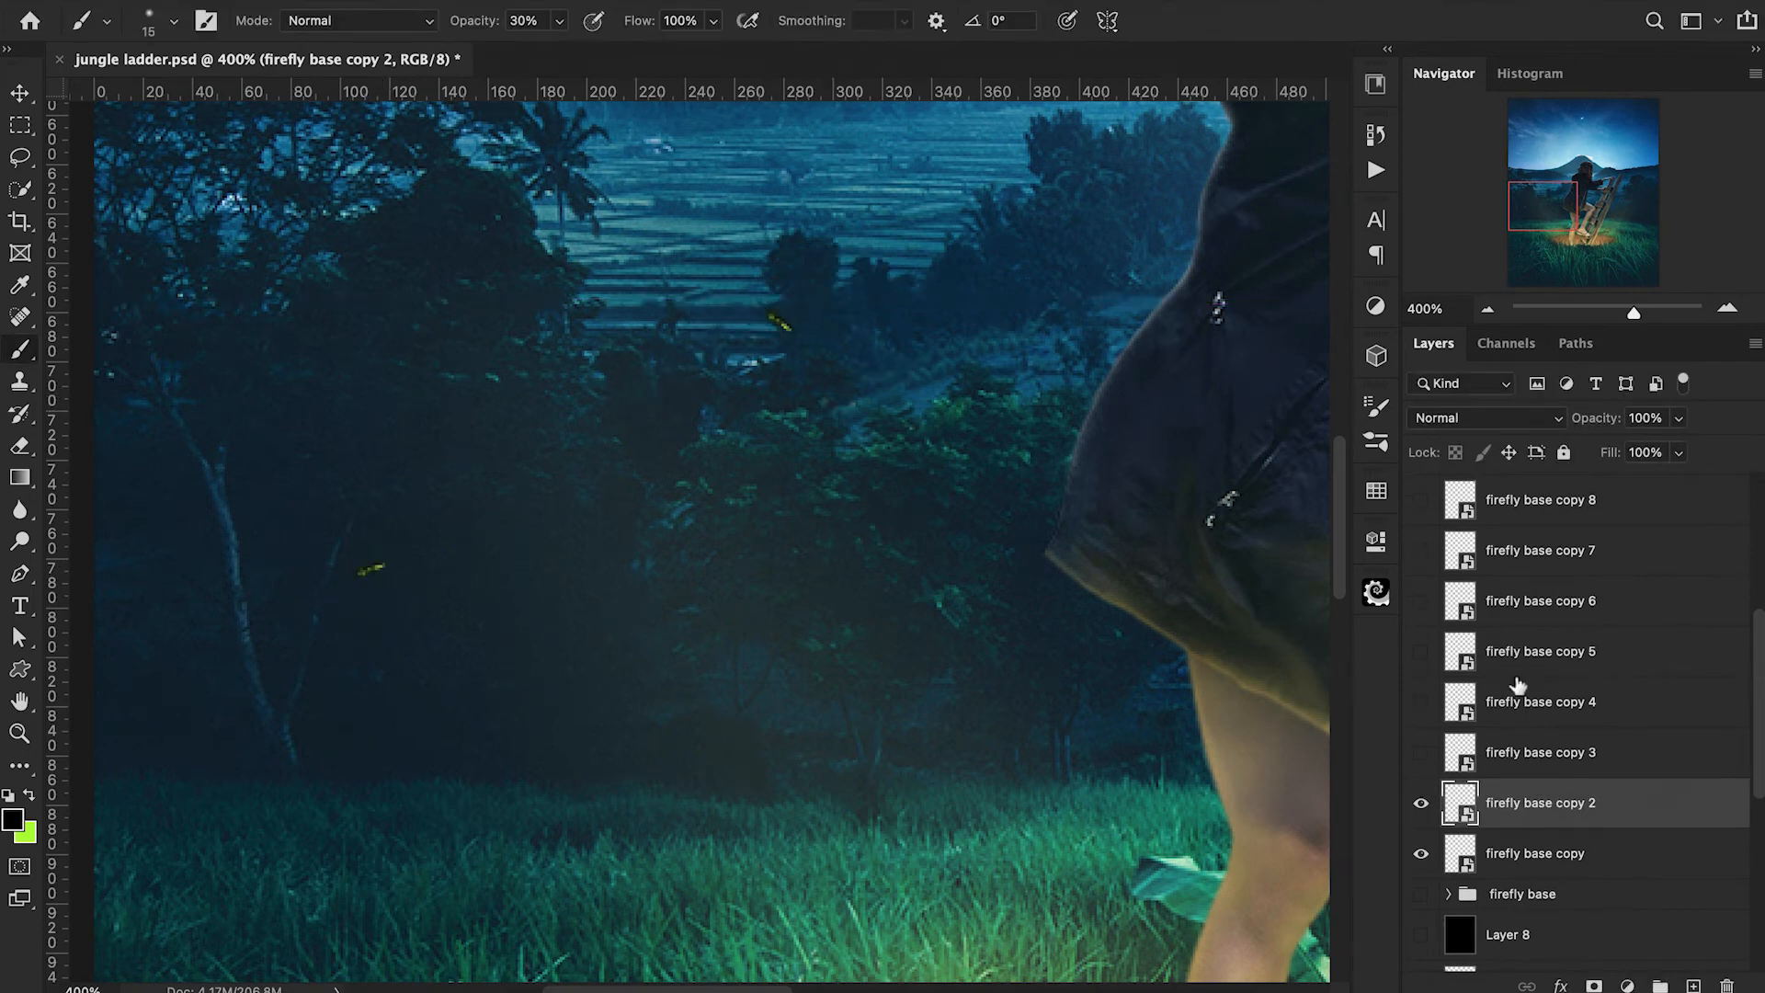
# Show firefly copy 3, move it to the dark area just above the grass and flip it vertically.
pyautogui.click(1479, 765)
pyautogui.hotkey('ctrl', 't')
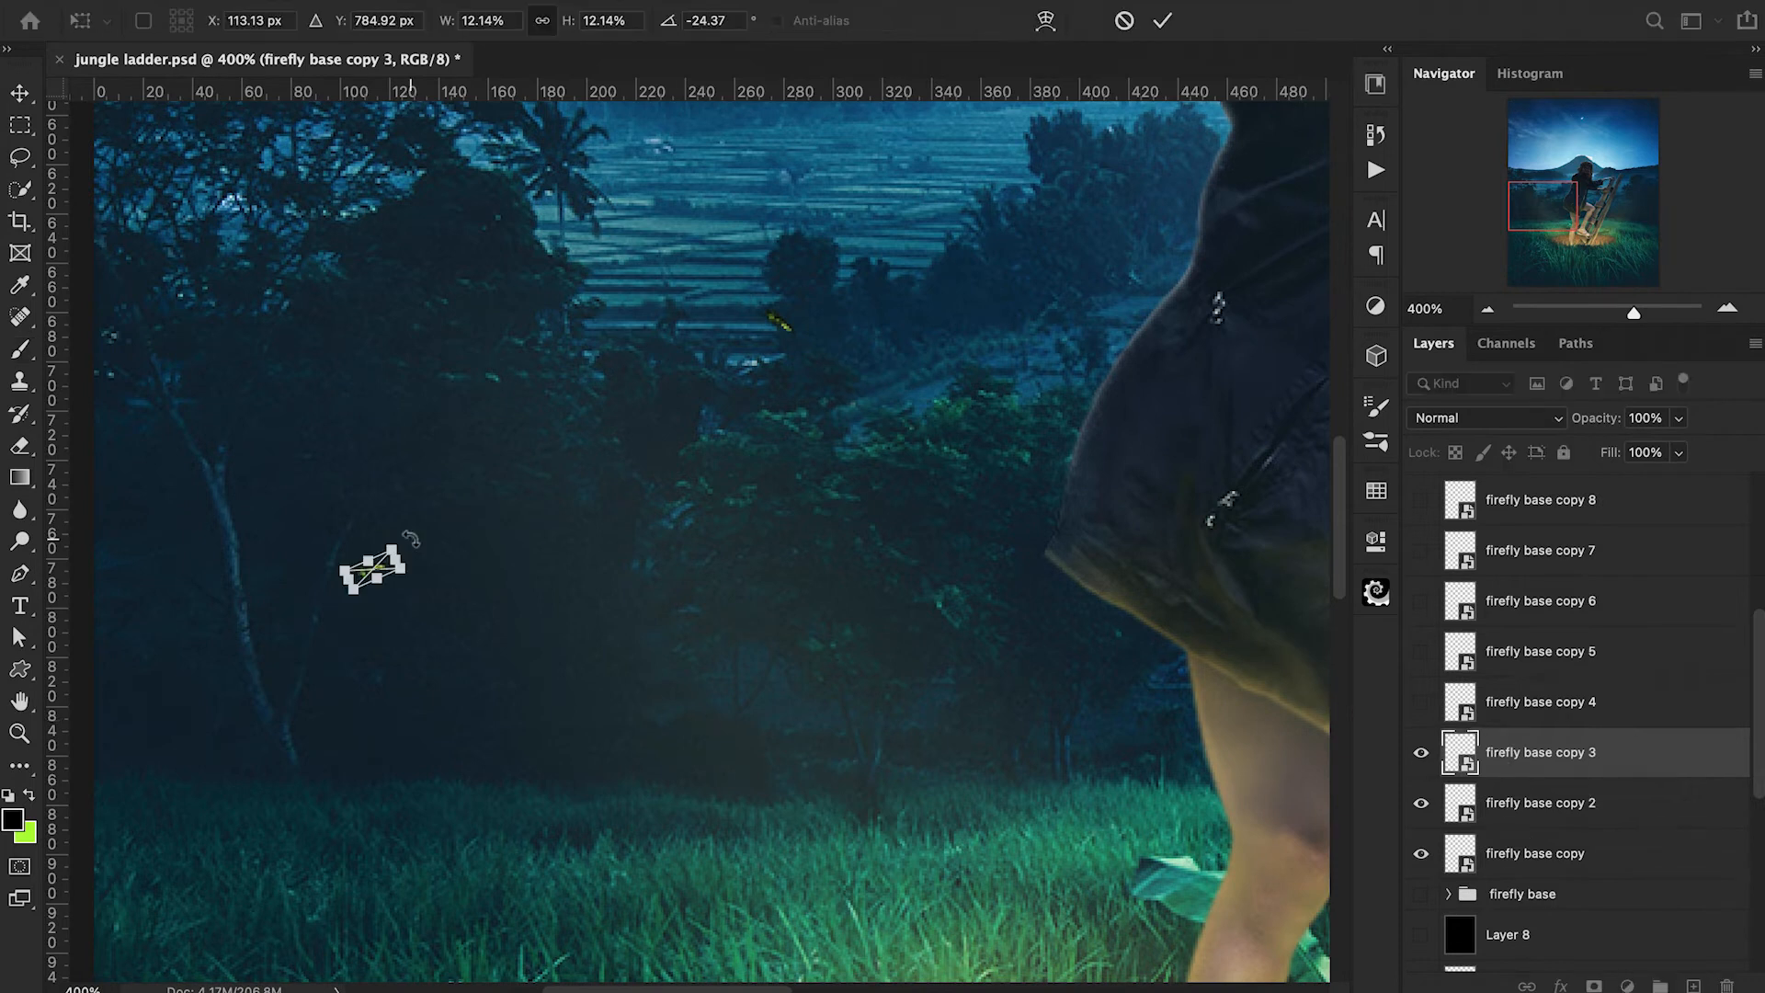
pyautogui.moveTo(388, 577)
pyautogui.mouseDown()
pyautogui.moveTo(784, 734)
pyautogui.moveTo(860, 710)
pyautogui.mouseUp()
pyautogui.rightClick(784, 733)
pyautogui.click(890, 956)
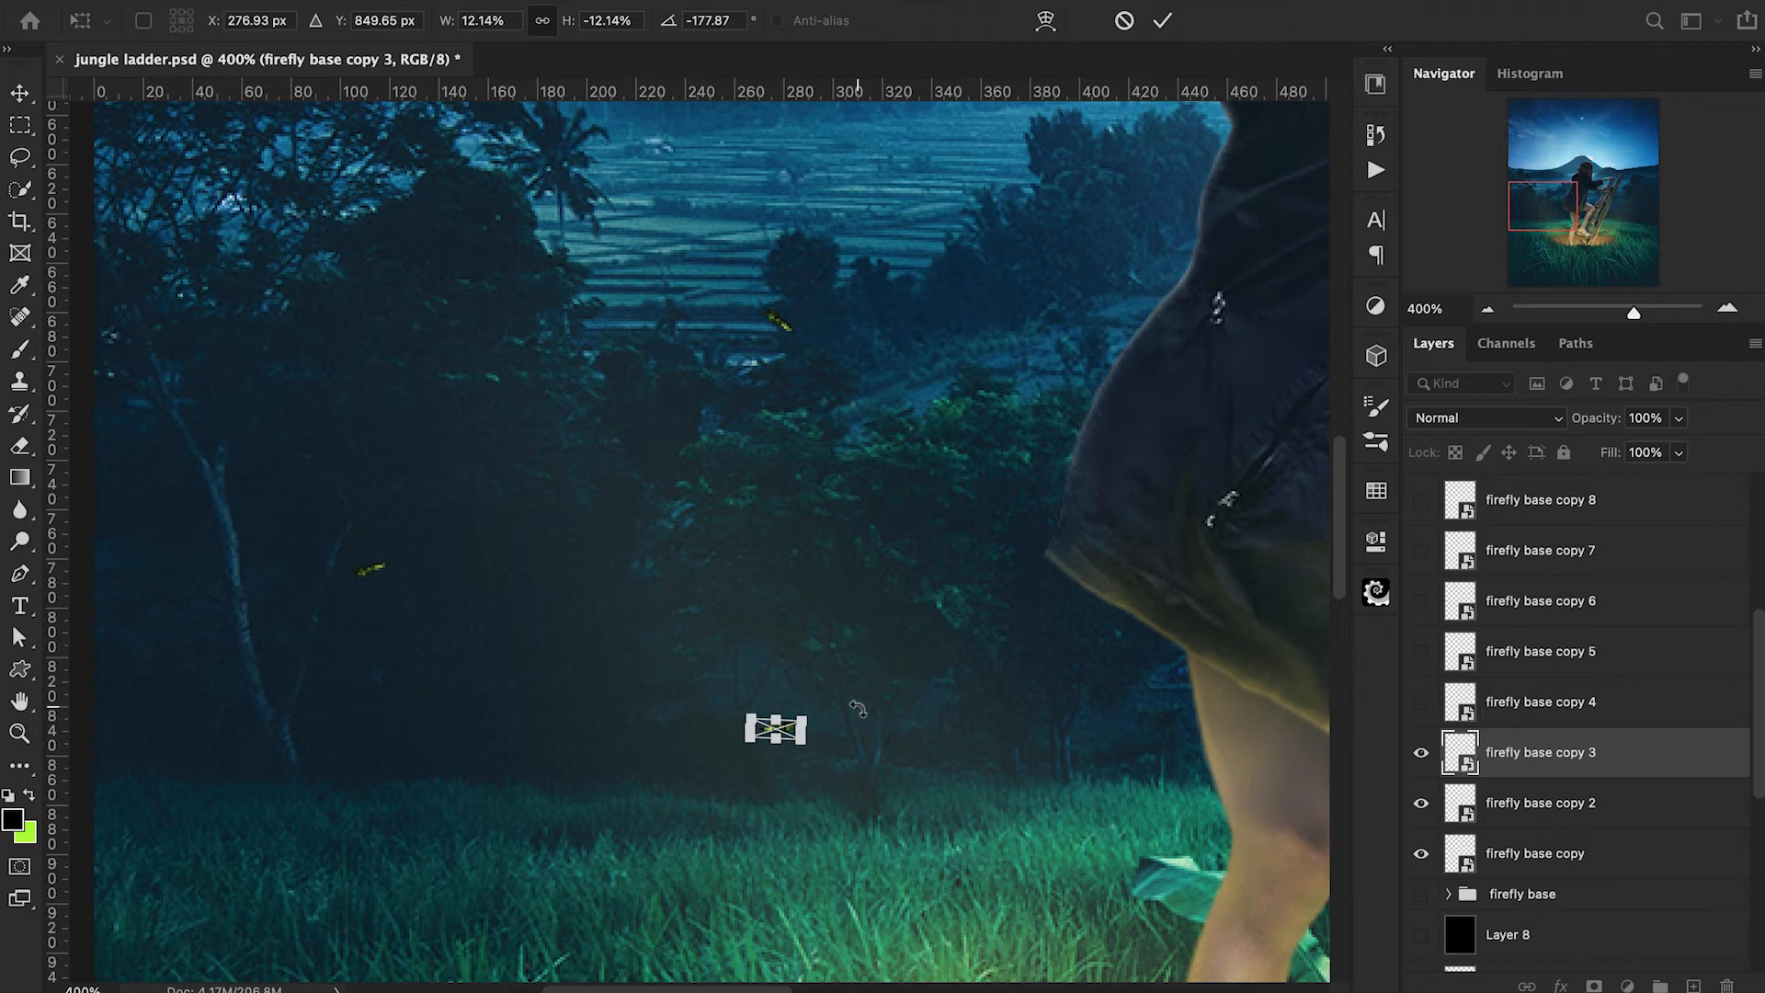
pyautogui.press('Return')
# Move firefly copies 4 and 5 to separate spots among the dark trees, turning one nearly vertical behind the girl's legs.
pyautogui.click(1487, 716)
pyautogui.hotkey('ctrl', 't')
pyautogui.moveTo(616, 577); pyautogui.dragTo(442, 316)
pyautogui.press('Return')
pyautogui.click(1484, 666)
pyautogui.hotkey('ctrl', 't')
pyautogui.moveTo(1074, 626); pyautogui.dragTo(1114, 700)
pyautogui.press('Return')
# Show firefly copies 7 and 8 and place them above the grass on the far side of the ladder.
pyautogui.click(1422, 744)
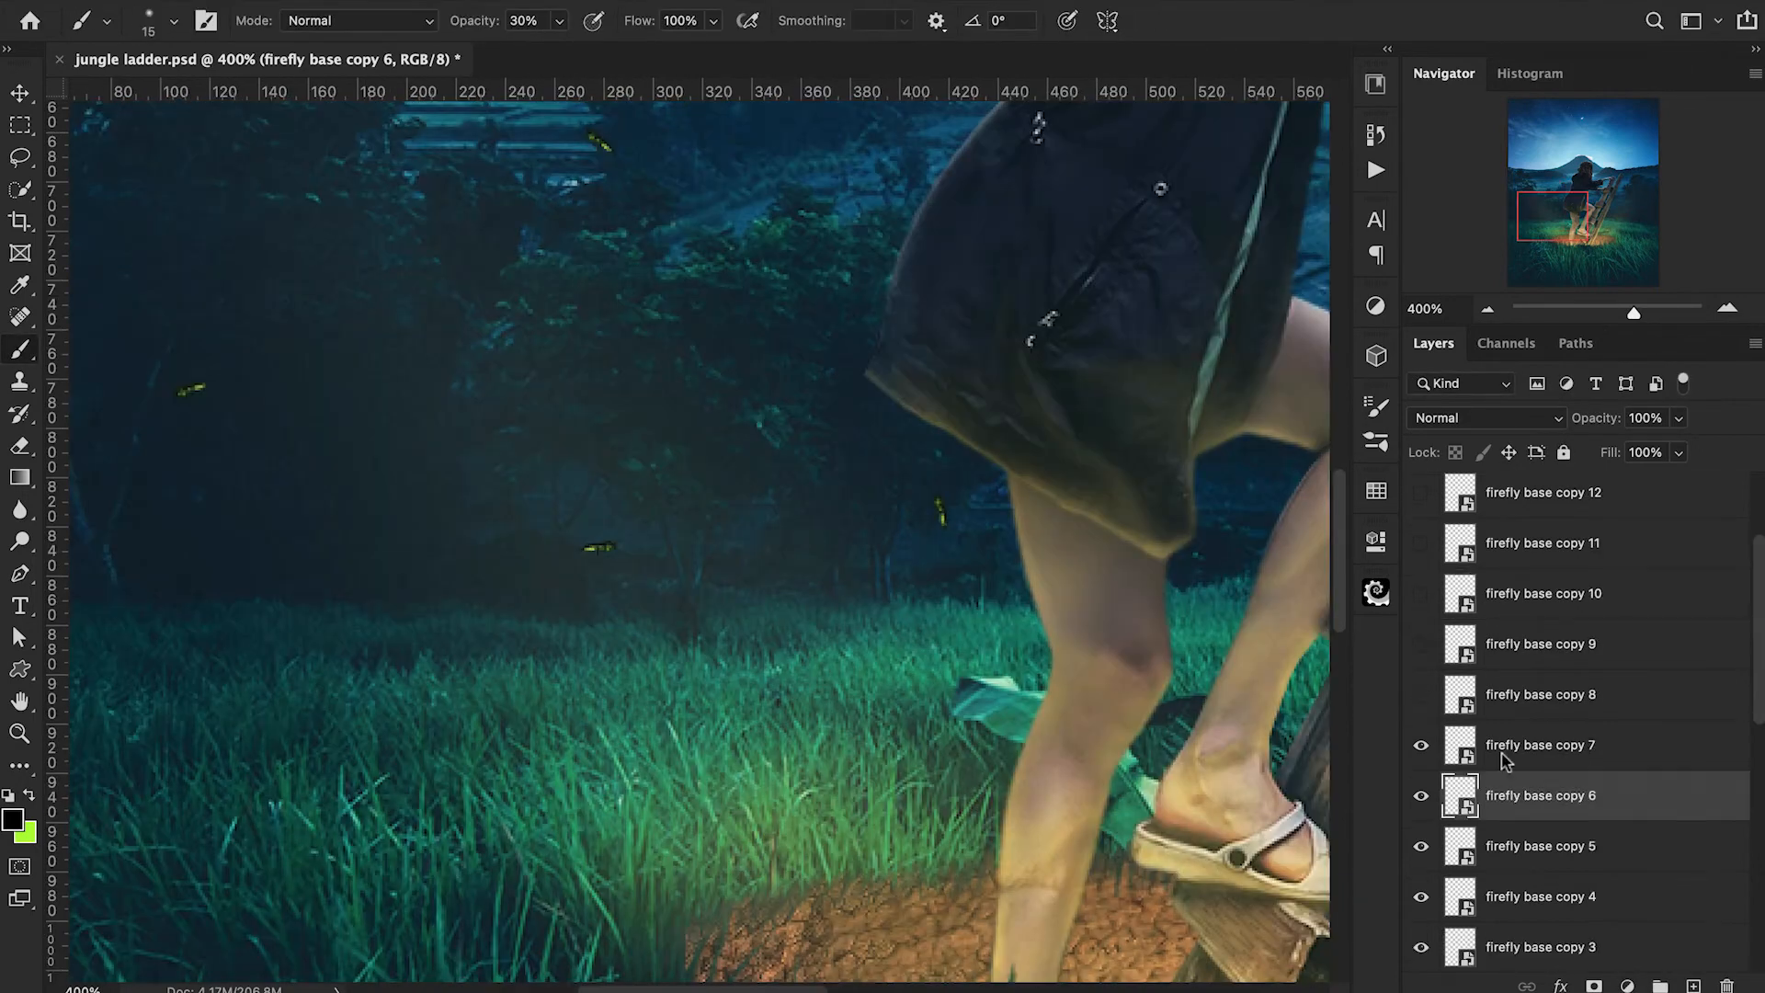
pyautogui.click(1505, 758)
pyautogui.hotkey('ctrl', 't')
pyautogui.moveTo(181, 390); pyautogui.dragTo(1182, 576)
pyautogui.press('Return')
pyautogui.moveTo(664, 809); pyautogui.dragTo(1251, 639)
pyautogui.press('Return')
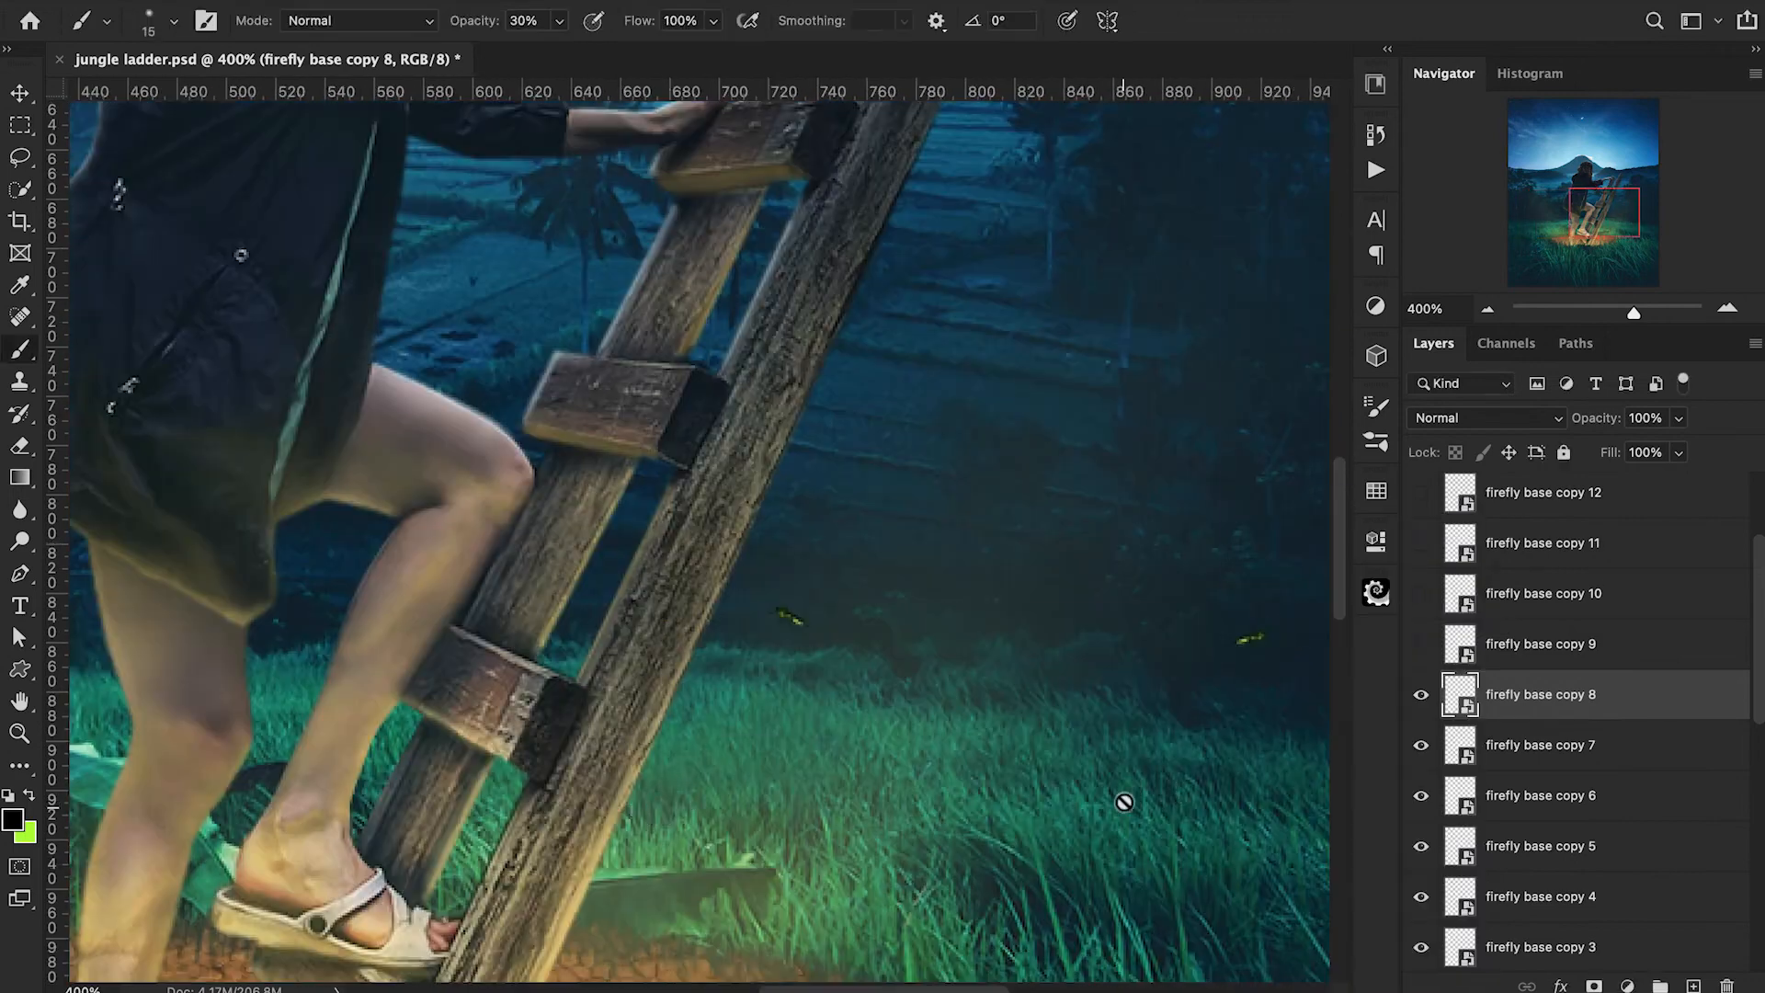
# Show firefly copies 9 to 11 and spread them at varied positions over the trees and grass.
pyautogui.click(1422, 644)
pyautogui.click(1526, 645)
pyautogui.hotkey('ctrl', 't')
pyautogui.moveTo(205, 555); pyautogui.dragTo(1247, 764)
pyautogui.moveTo(225, 723); pyautogui.dragTo(961, 312)
pyautogui.press('Return')
pyautogui.moveTo(542, 338); pyautogui.dragTo(922, 725)
pyautogui.press('Return')
# Show firefly copy 12 and transform it into another open spot in the scene.
pyautogui.scroll(3, 1526, 597)
pyautogui.click(1421, 650)
pyautogui.click(1526, 649)
pyautogui.hotkey('ctrl', 't')
pyautogui.moveTo(358, 416); pyautogui.dragTo(1206, 384)
pyautogui.press('Return')
pyautogui.press('super+minus')
pyautogui.press('super+minus')
pyautogui.press('super+minus')
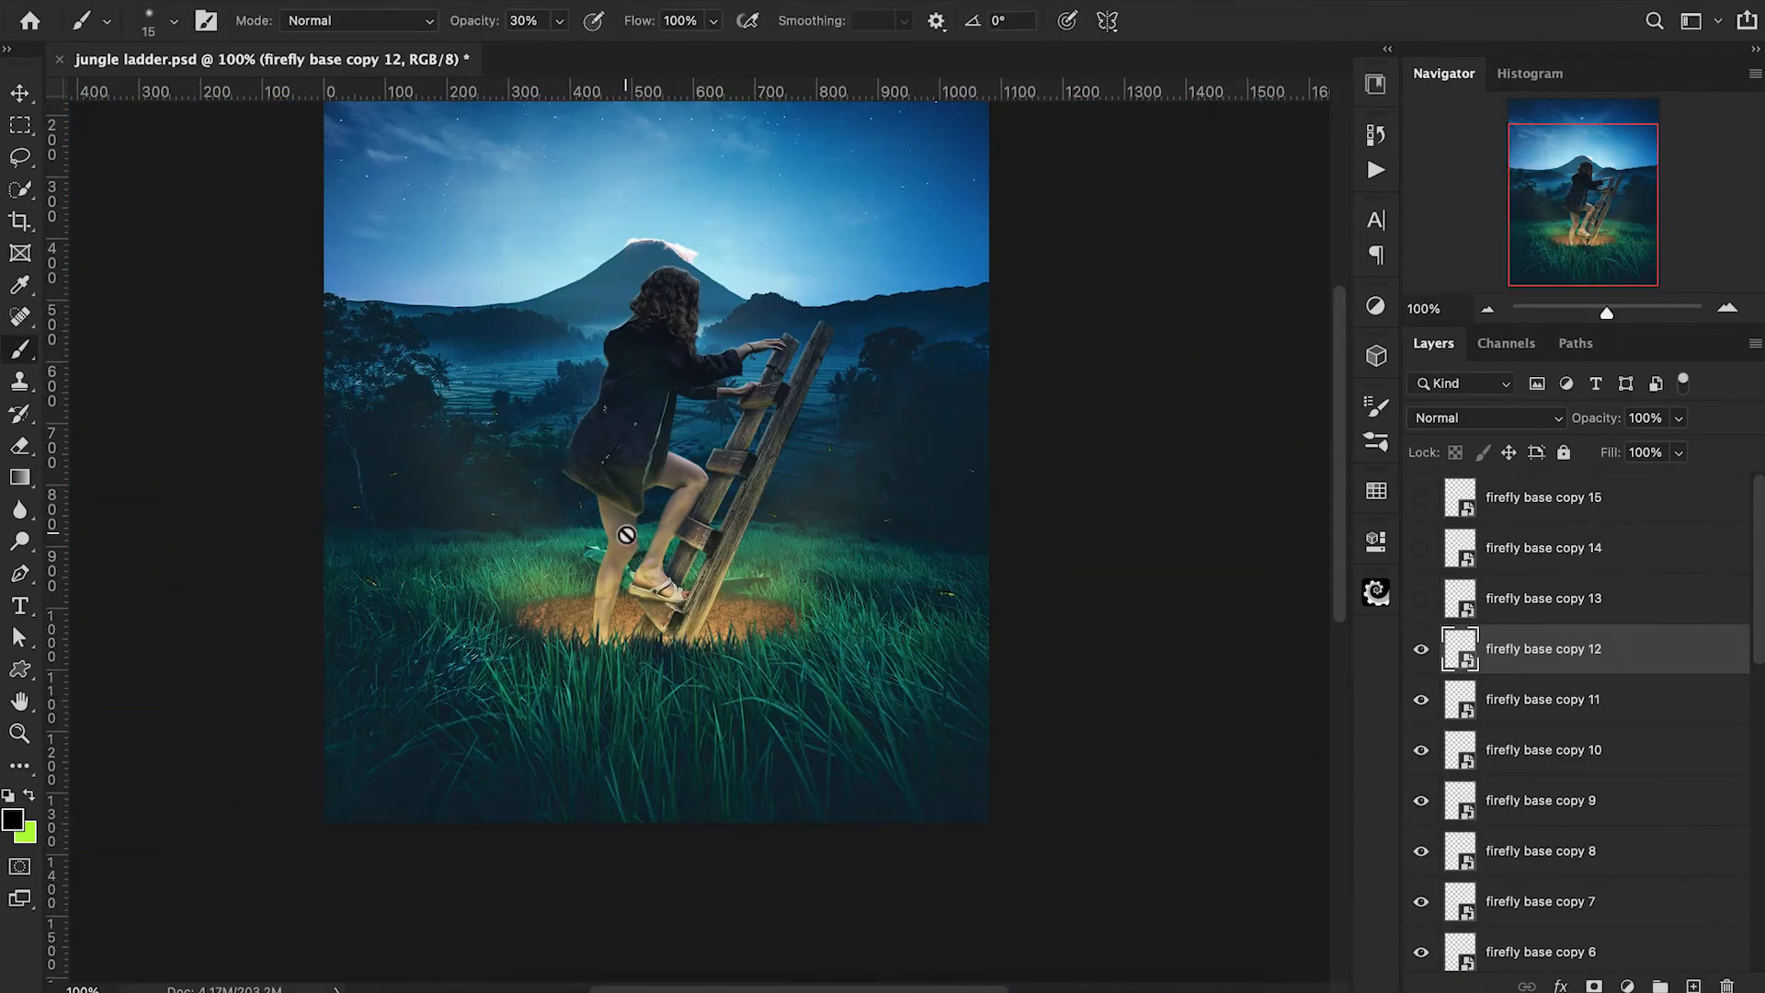
# Show firefly copy 13, enlarge it and place it in front of the dark trees behind the girl.
pyautogui.press('super+equal')
pyautogui.press('super+equal')
pyautogui.click(1421, 599)
pyautogui.click(1526, 598)
pyautogui.press('super+t')
pyautogui.moveTo(588, 533); pyautogui.dragTo(641, 367)
pyautogui.press('Return')
# Show firefly copy 14 and move it over the green shrubs behind the girl.
pyautogui.click(1422, 548)
pyautogui.click(1527, 548)
pyautogui.press('super+t')
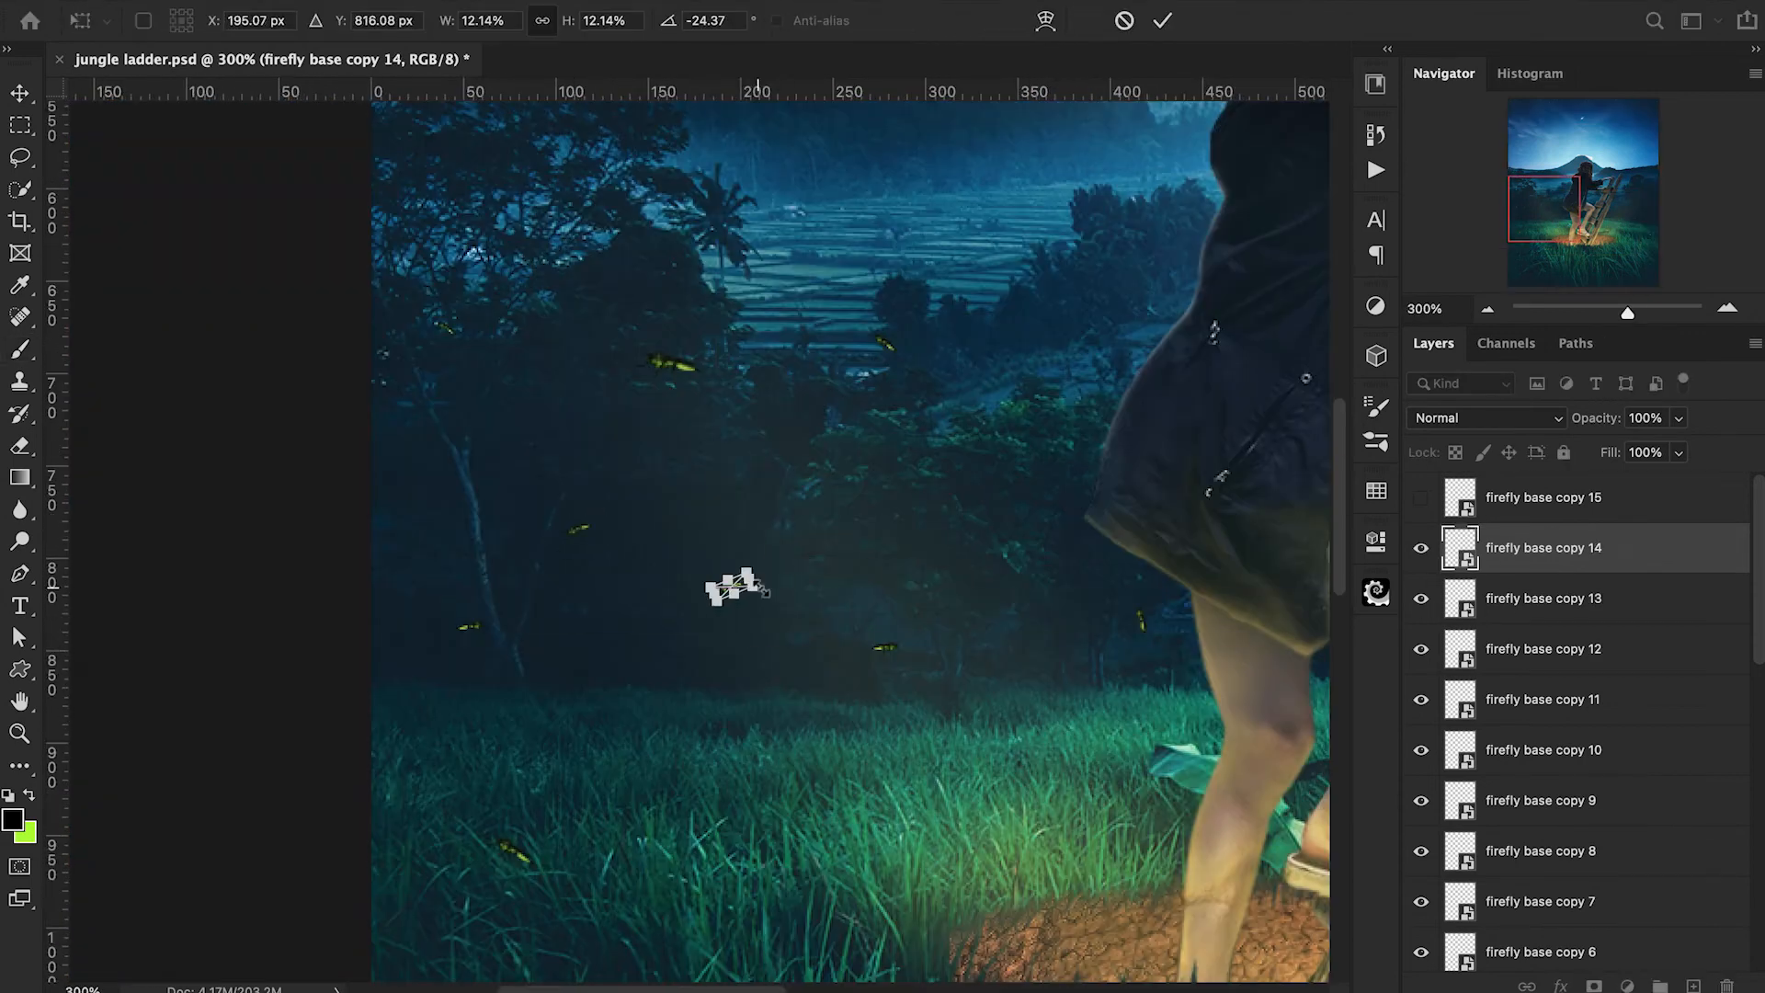
pyautogui.press('Return')
# Duplicate one of the larger fireflies and place it against the dark trees beyond the ladder.
pyautogui.click(1509, 654)
pyautogui.press('super+j')
pyautogui.press('super+t')
pyautogui.press('Return')
pyautogui.press('super+t')
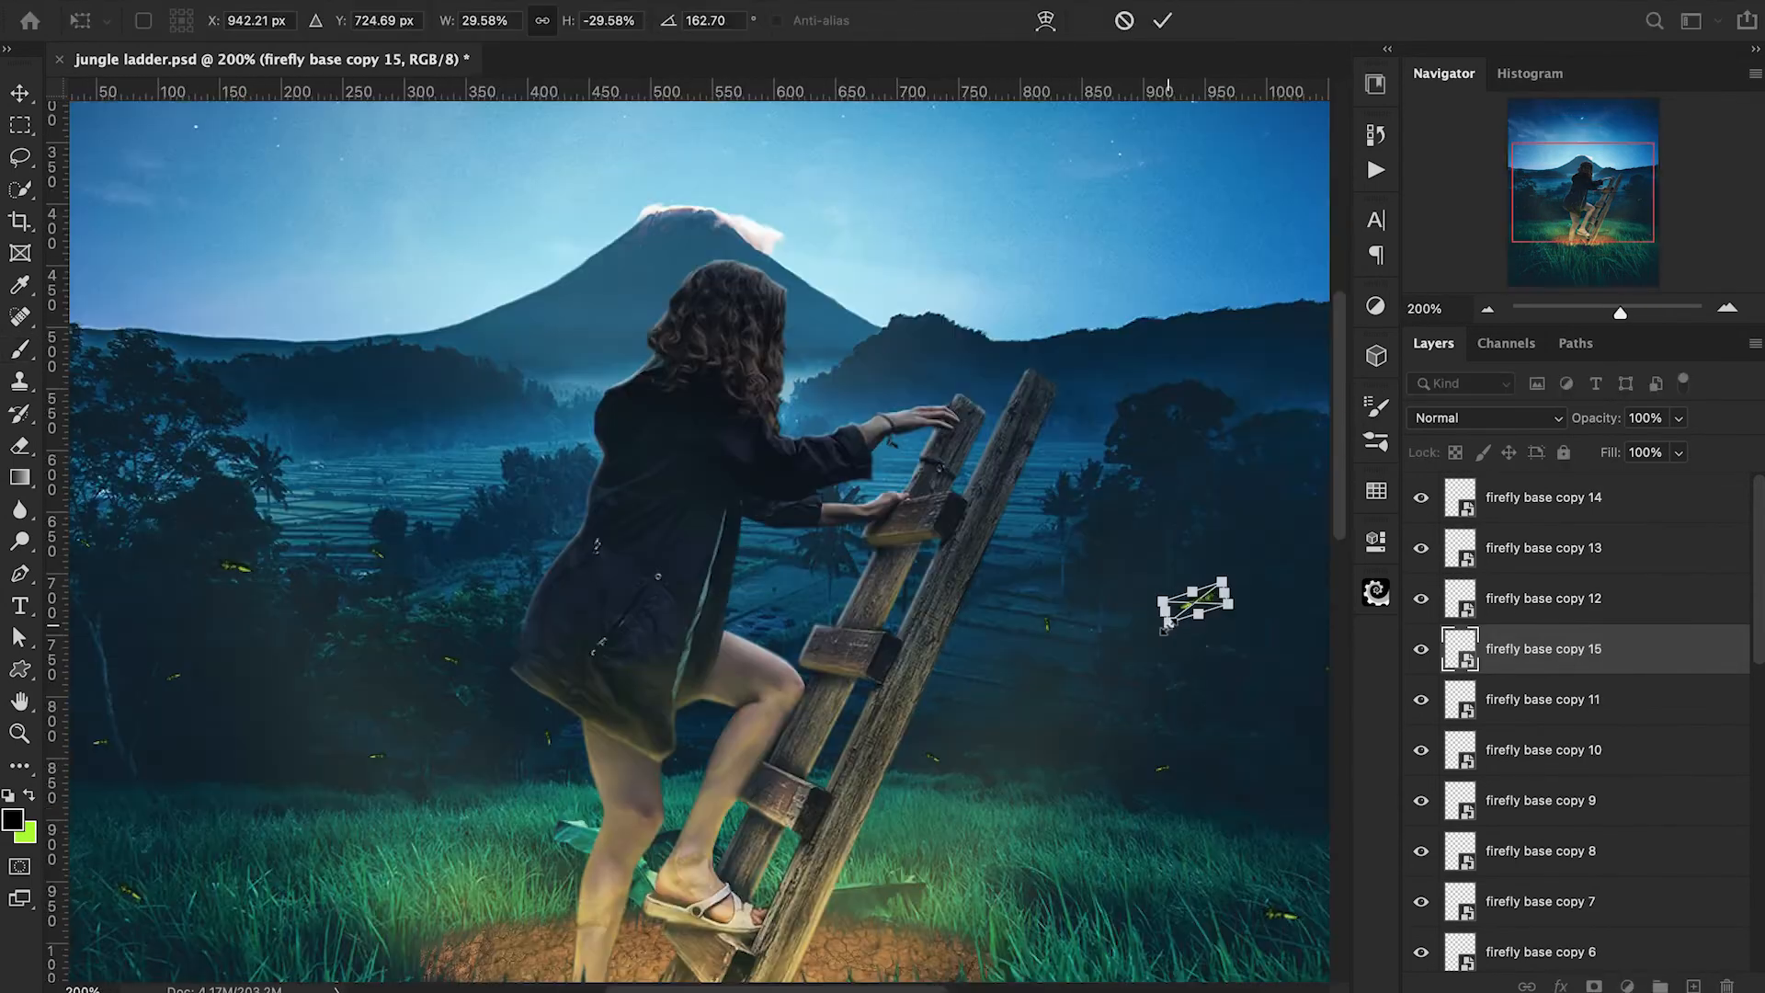
# Group all the firefly copies, name the group "fireflies" and give it a yellow colour label.
pyautogui.click(1544, 497)
pyautogui.scroll(-5, 1643, 709)
pyautogui.keyDown('shift'); pyautogui.click(1563, 779); pyautogui.keyUp('shift')
pyautogui.press('super+g')
pyautogui.write('fireflies')
pyautogui.rightClick(1421, 488)
pyautogui.click(1508, 649)
# Add an empty layer above the copies inside the "fireflies" group and name it "glow 1".
pyautogui.click(1449, 488)
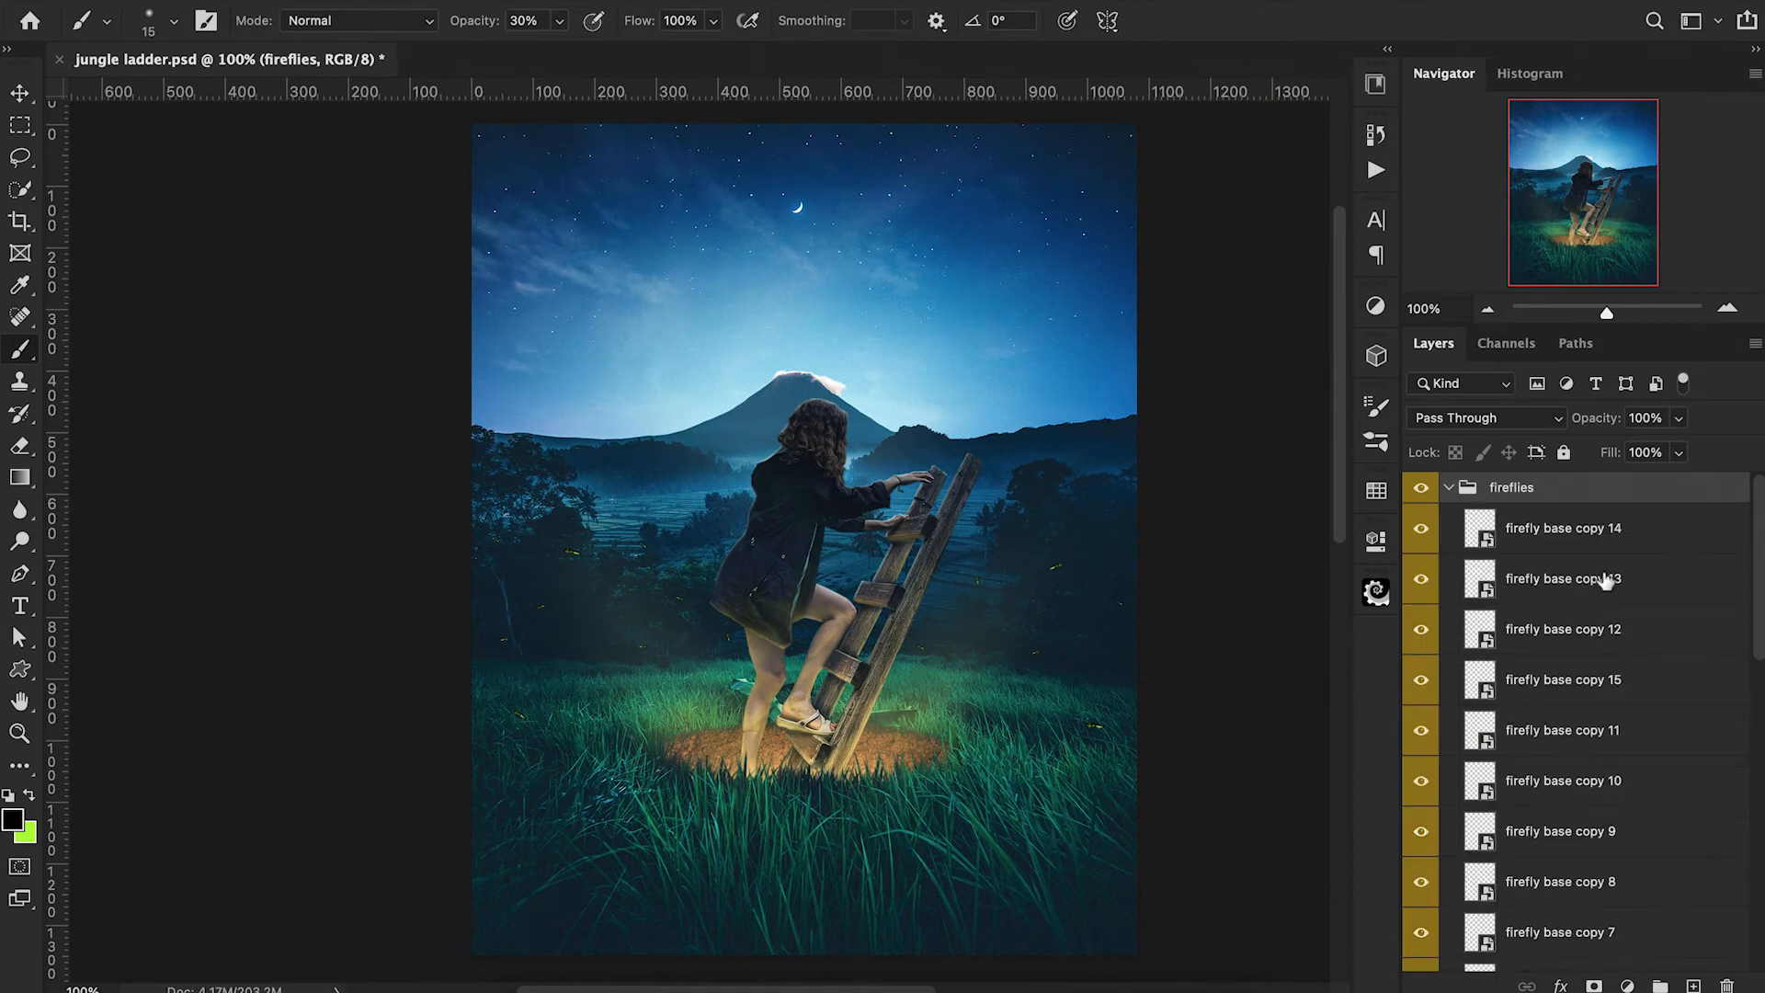
pyautogui.click(1646, 549)
pyautogui.click(1693, 985)
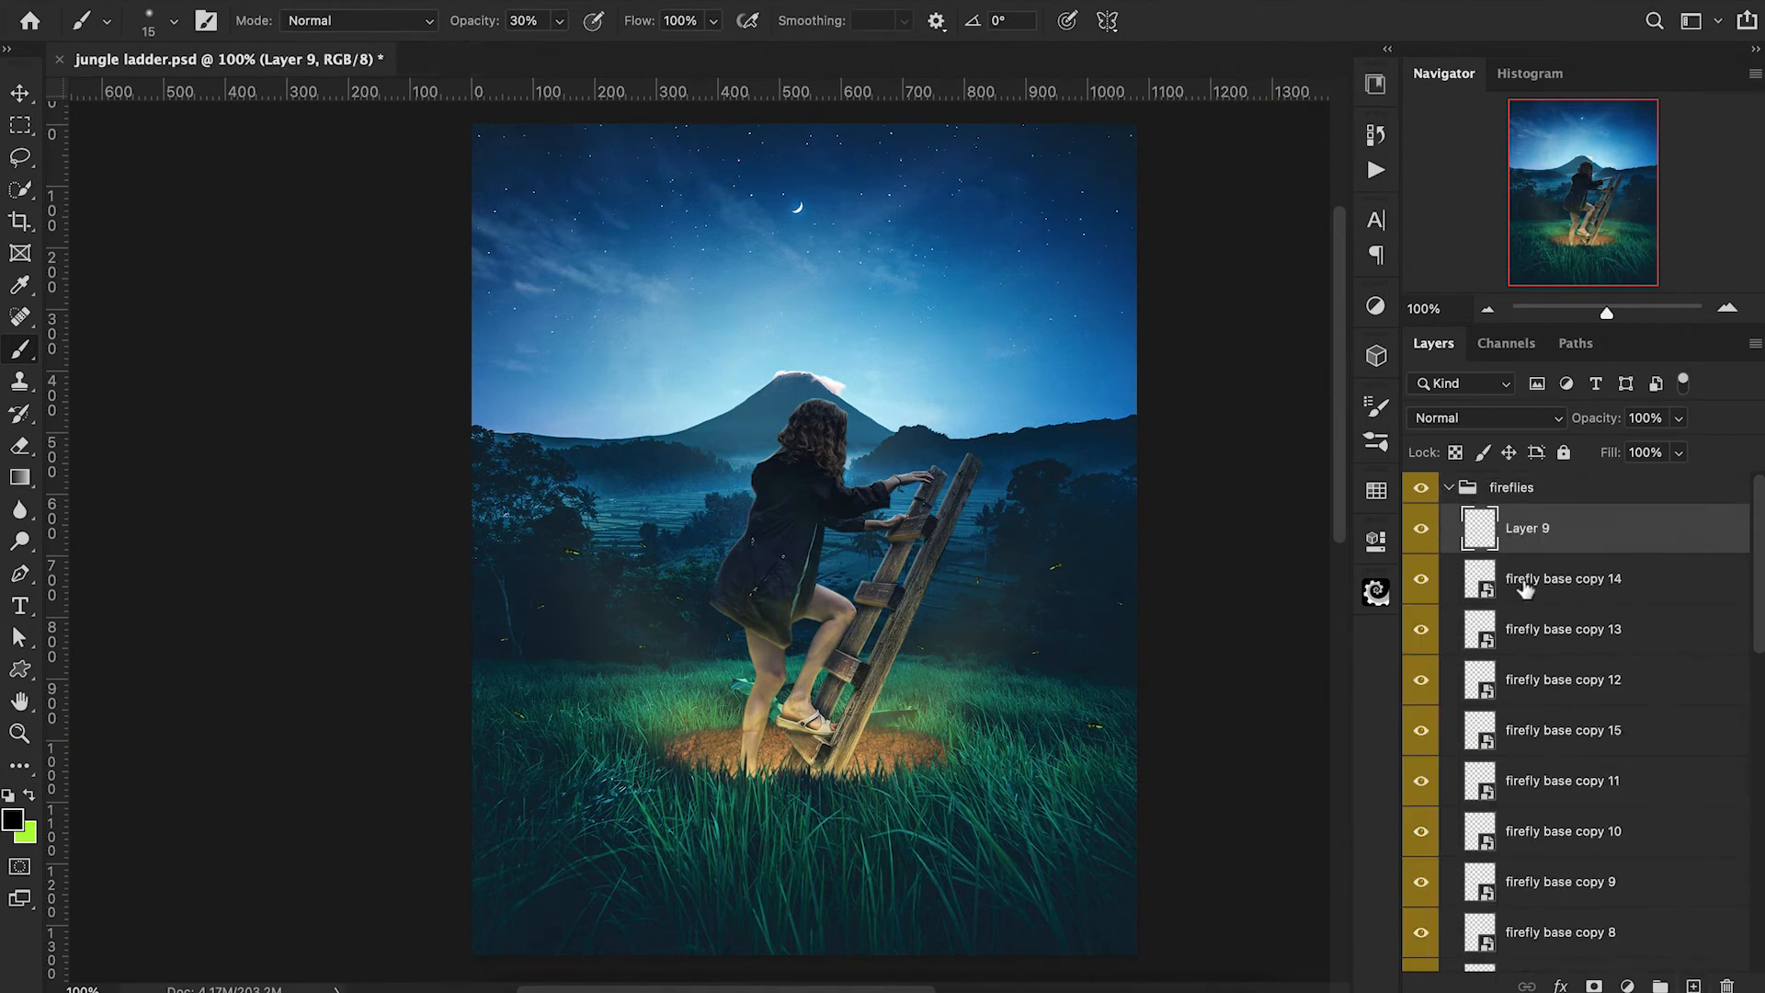
pyautogui.press('o')
pyautogui.doubleClick(1527, 529)
pyautogui.write('glow 1')
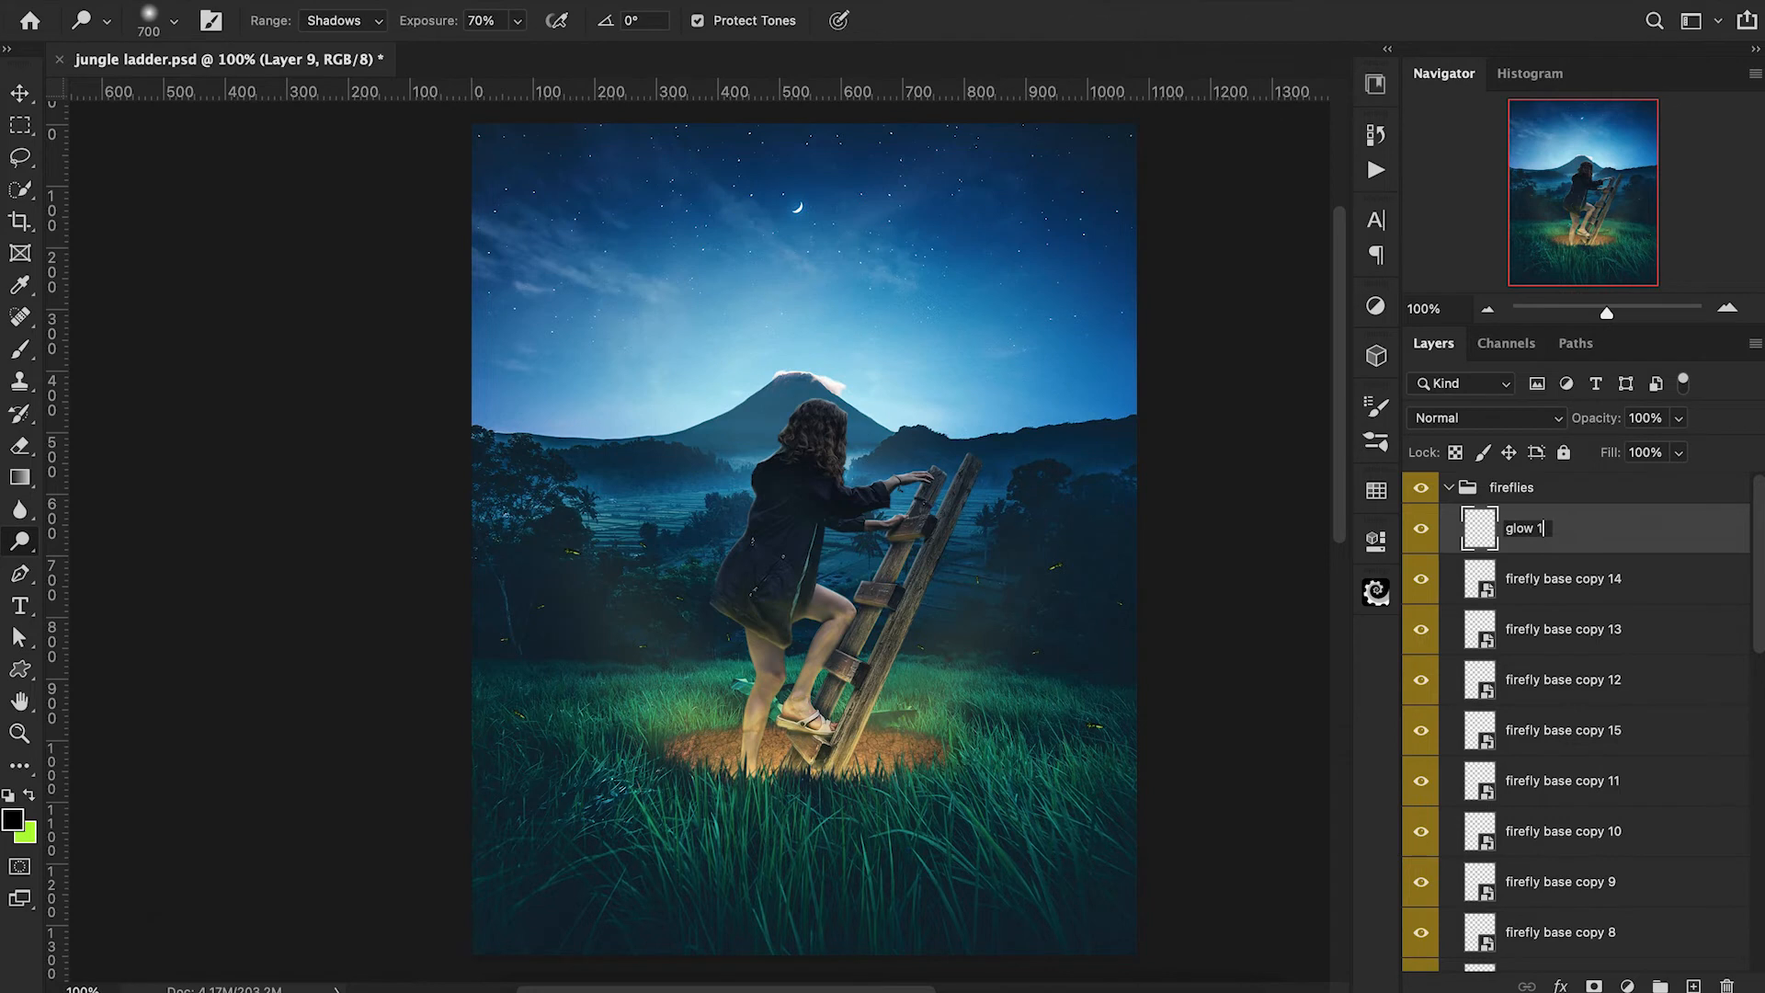
pyautogui.press('[')
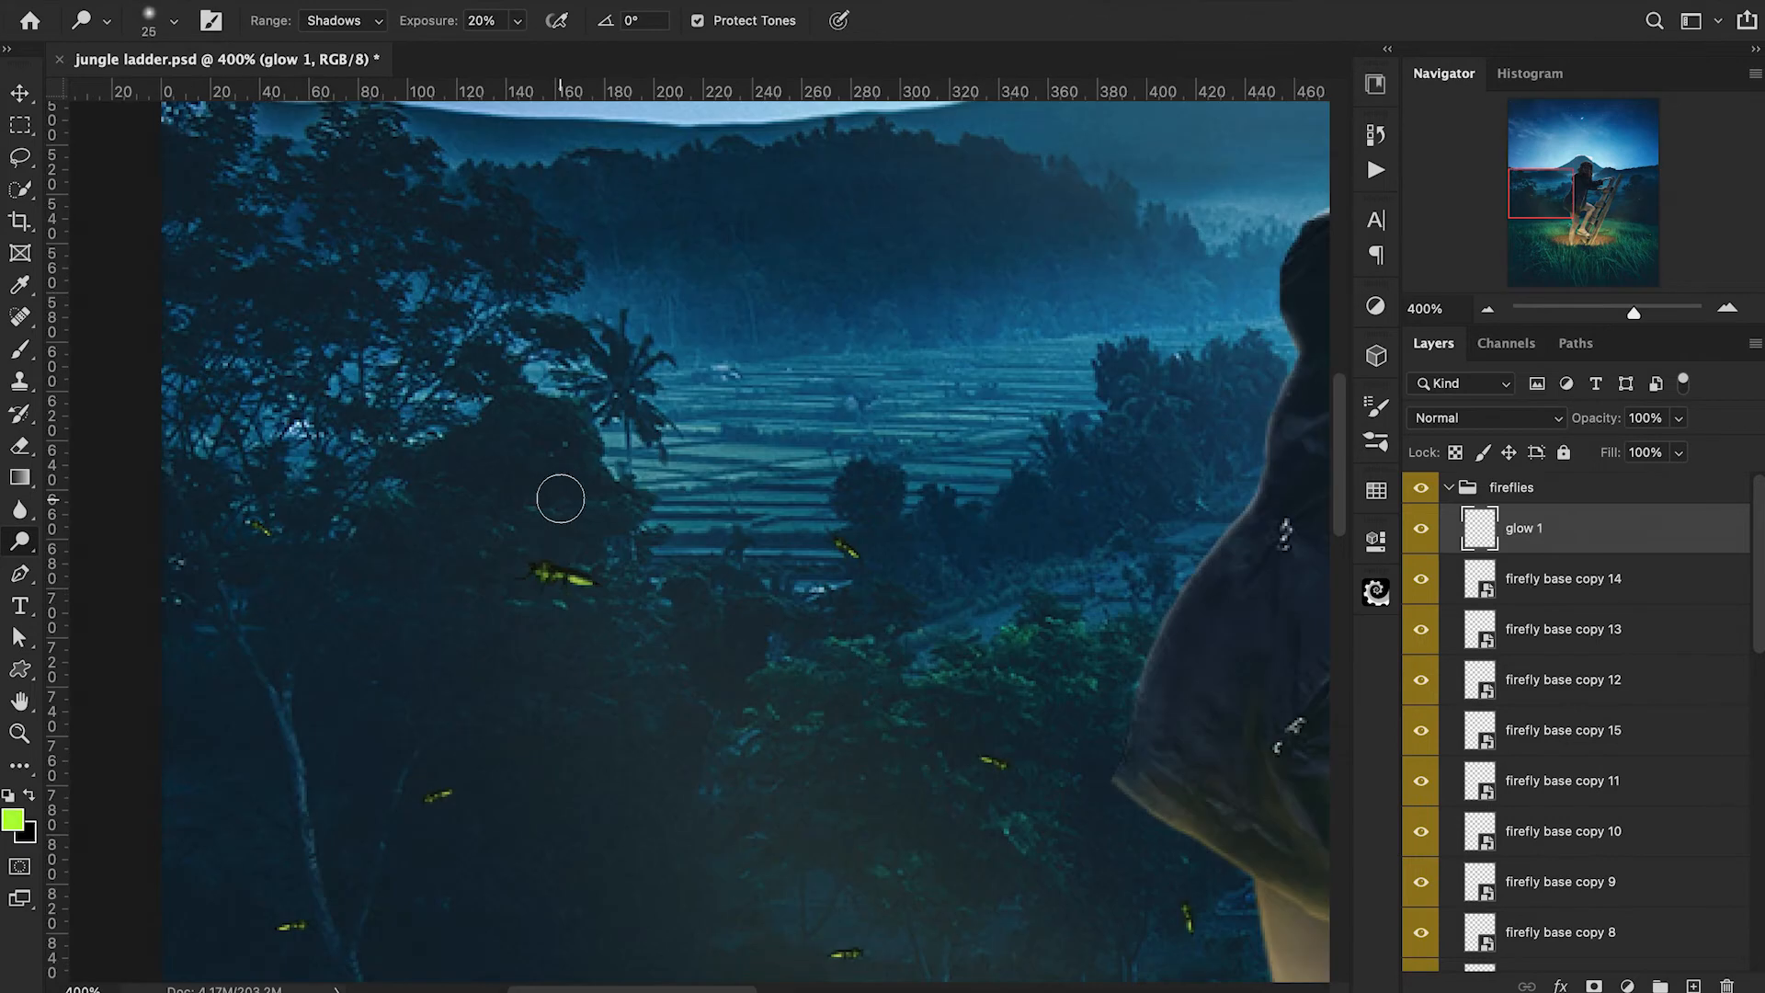
# Paint small yellow-green glows on the tails of the fireflies behind the girl, with an 8 to 10 px brush at 30% opacity.
pyautogui.press('b')
pyautogui.click(584, 582)
pyautogui.press(']')
pyautogui.click(265, 530)
pyautogui.press('[')
pyautogui.press('super+z')
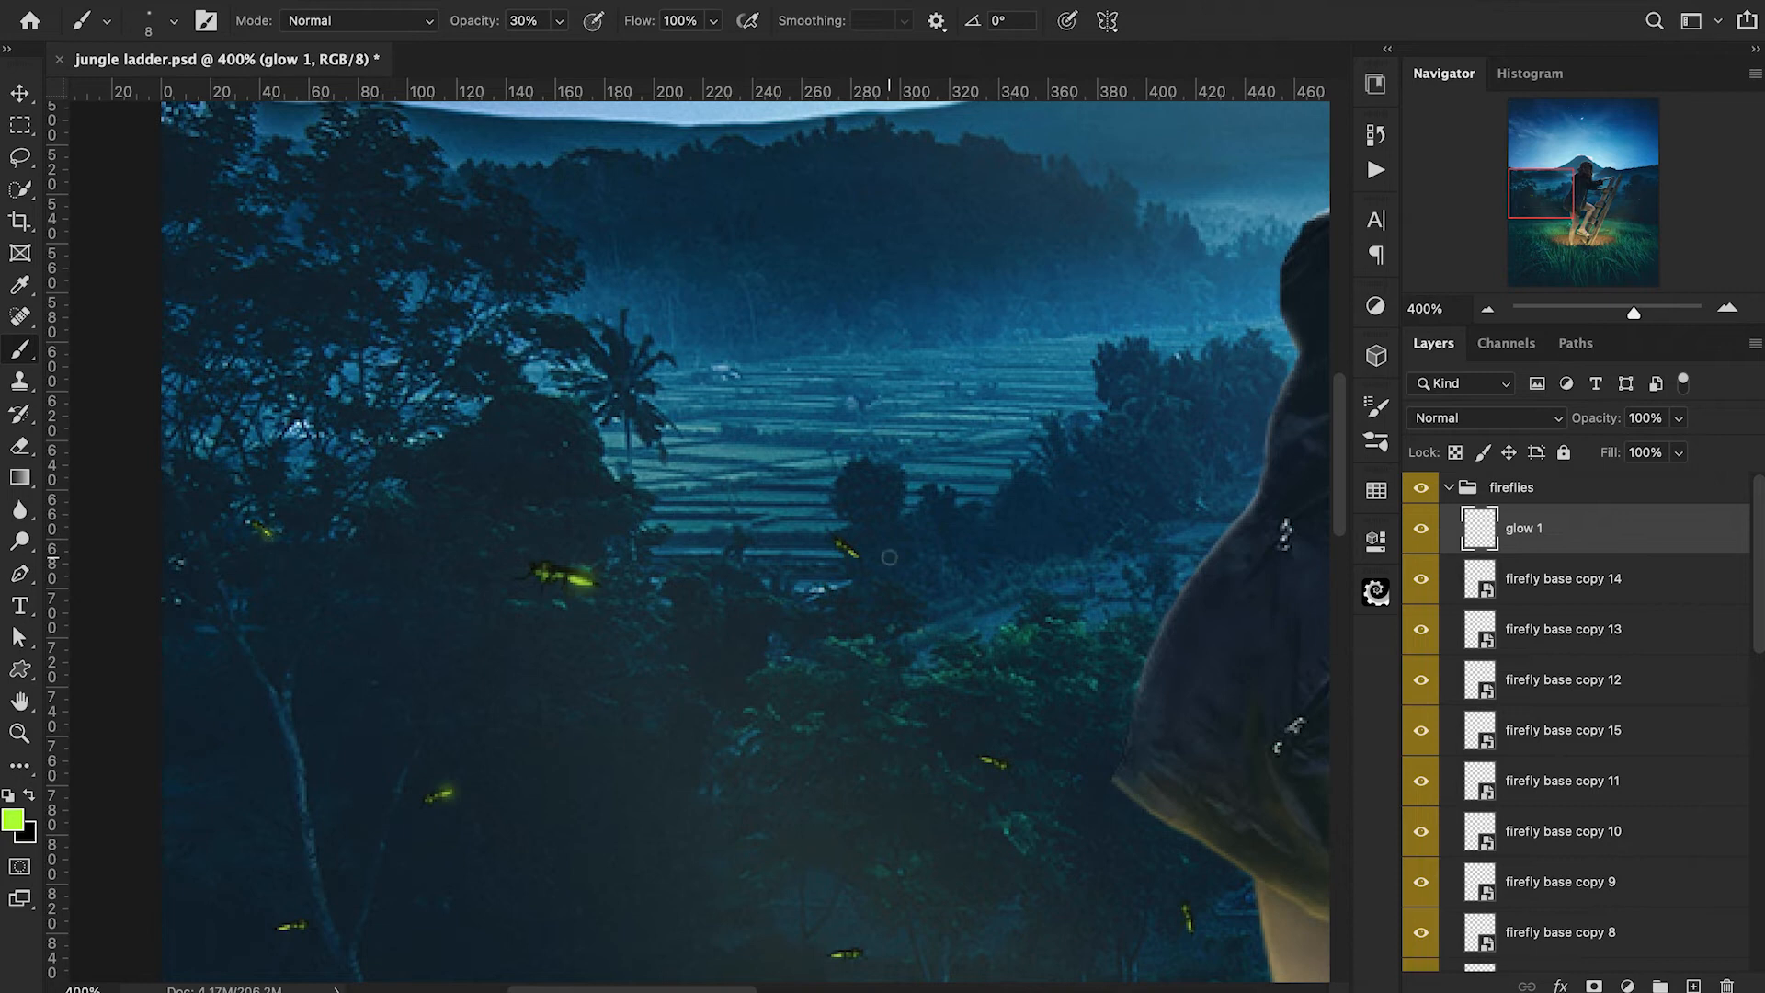
pyautogui.scroll(-3, 986, 762)
pyautogui.hscroll(2, 986, 761)
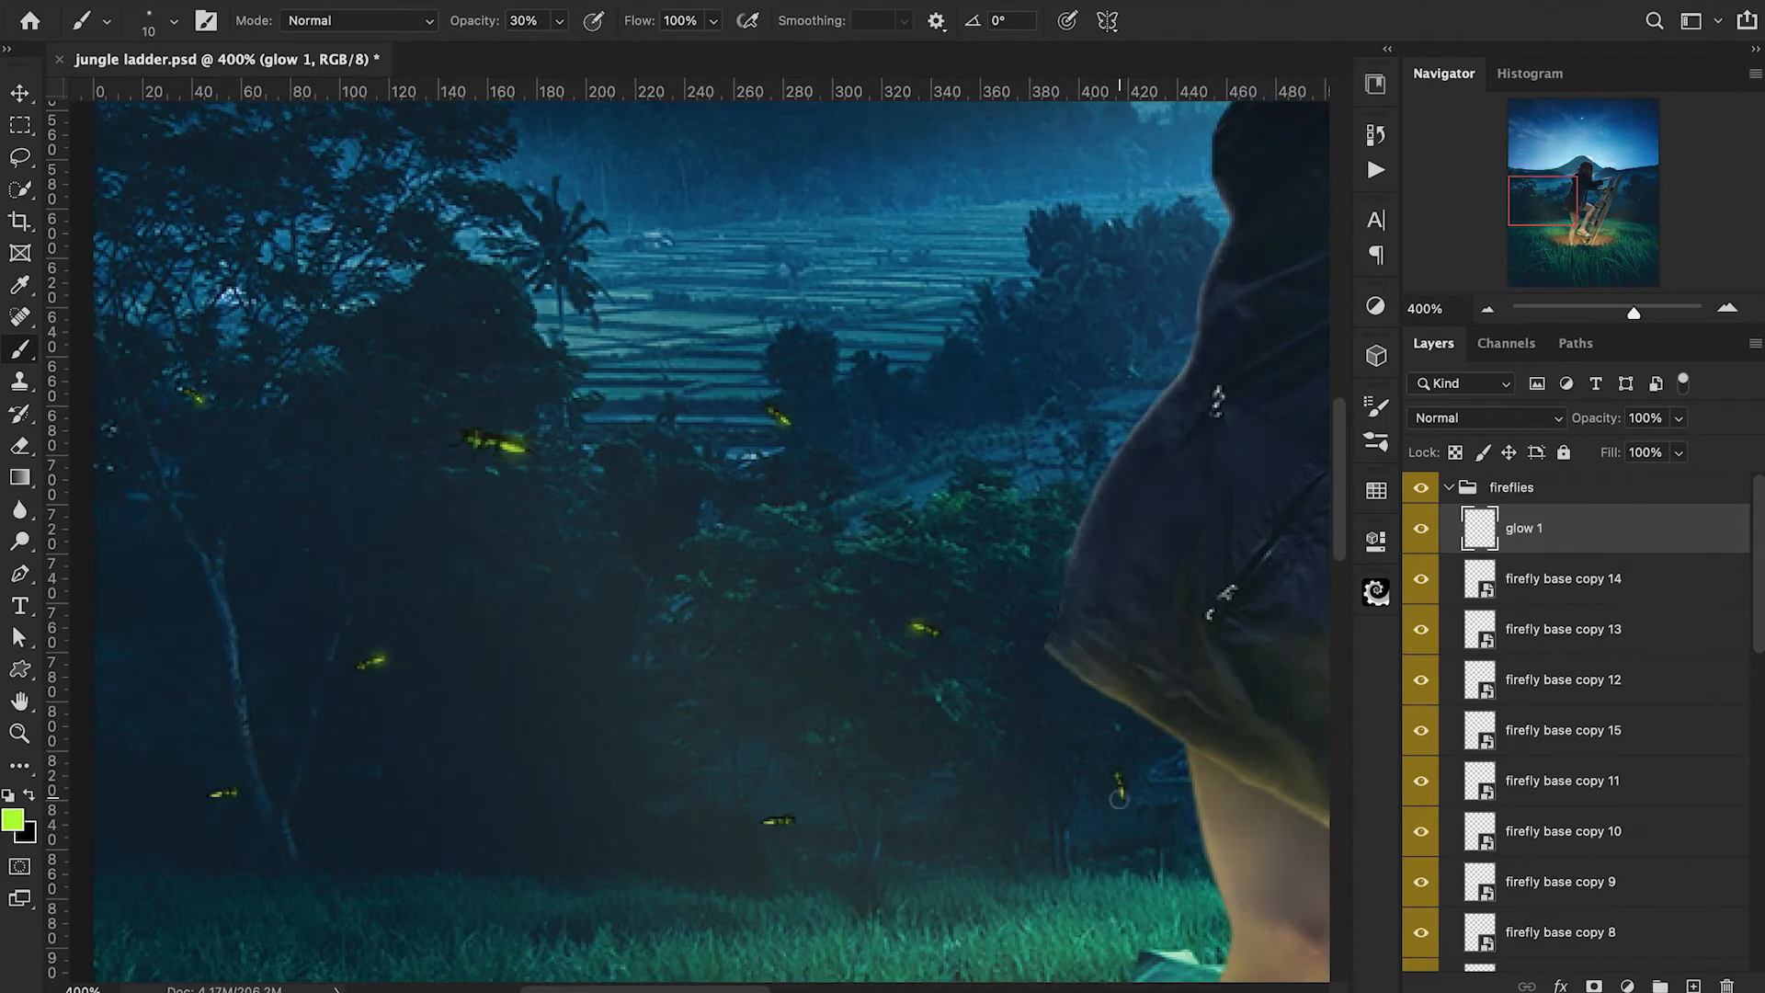
pyautogui.hscroll(-5, 765, 834)
pyautogui.press(']')
pyautogui.press(']')
pyautogui.press(']')
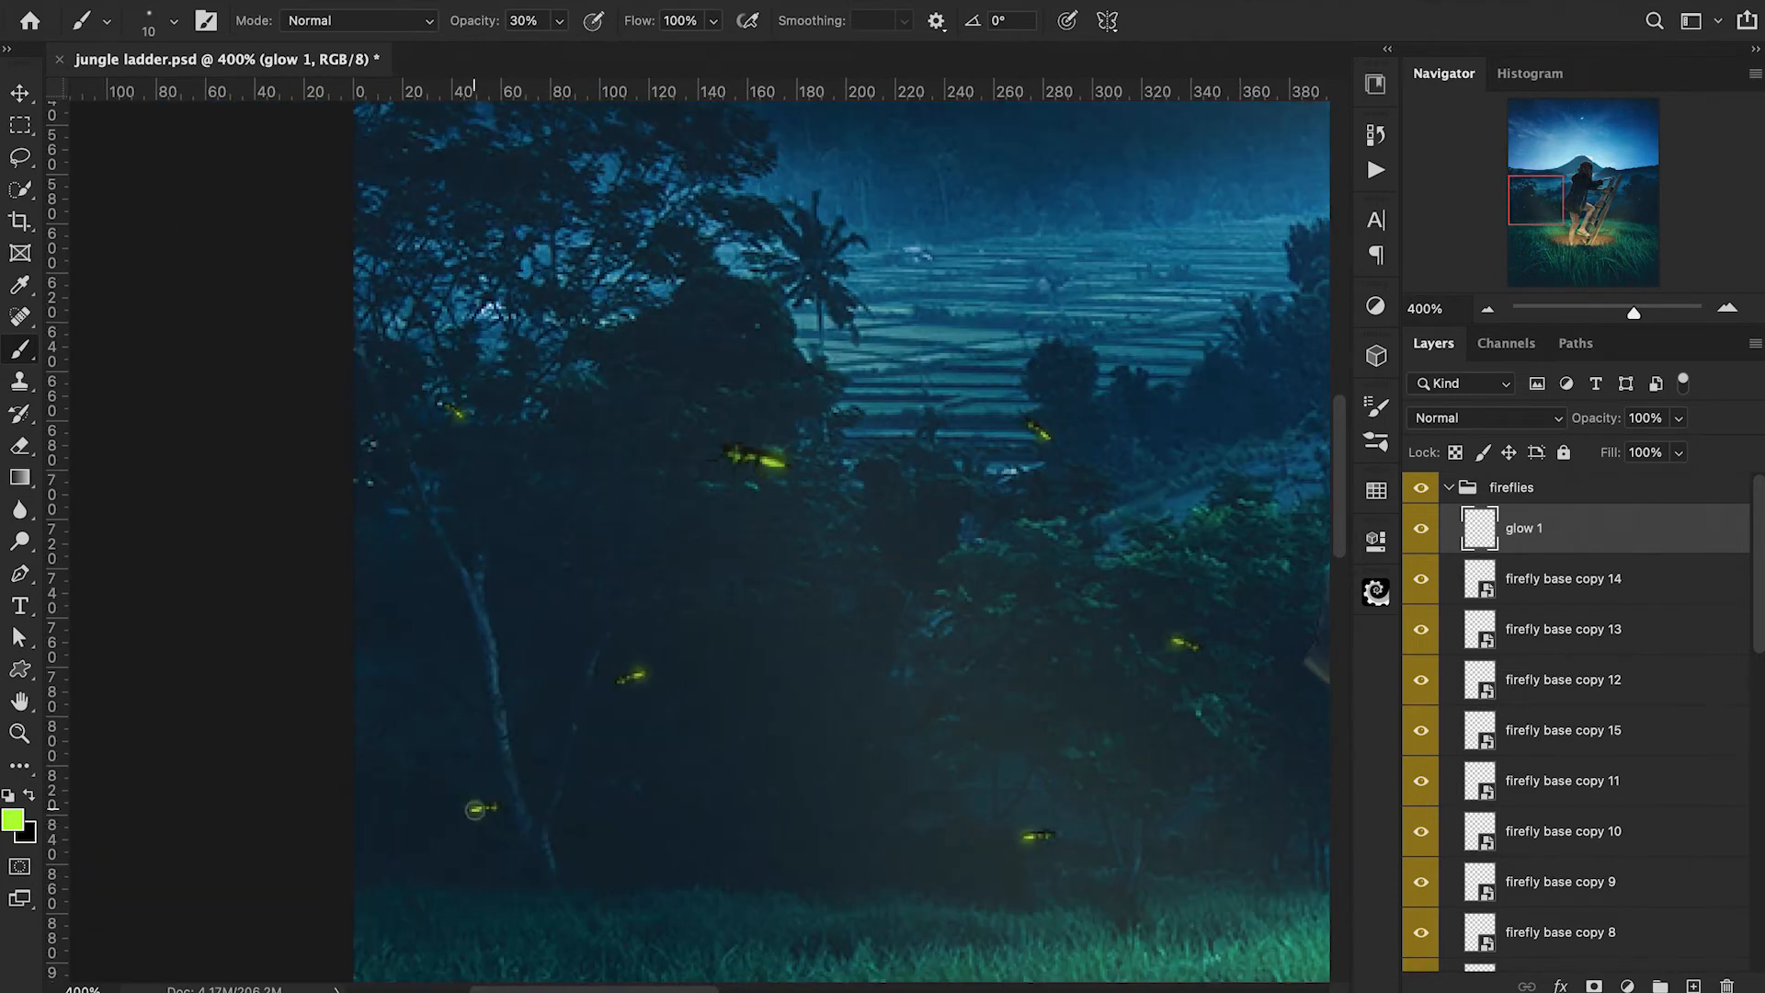
# Paint yellow-green glows on the fireflies in the grass and beyond the ladder, with a 20 to 25 px brush at 30% opacity.
pyautogui.scroll(-7, 481, 825)
pyautogui.hscroll(1, 482, 825)
pyautogui.press('super+minus')
pyautogui.press('super+minus')
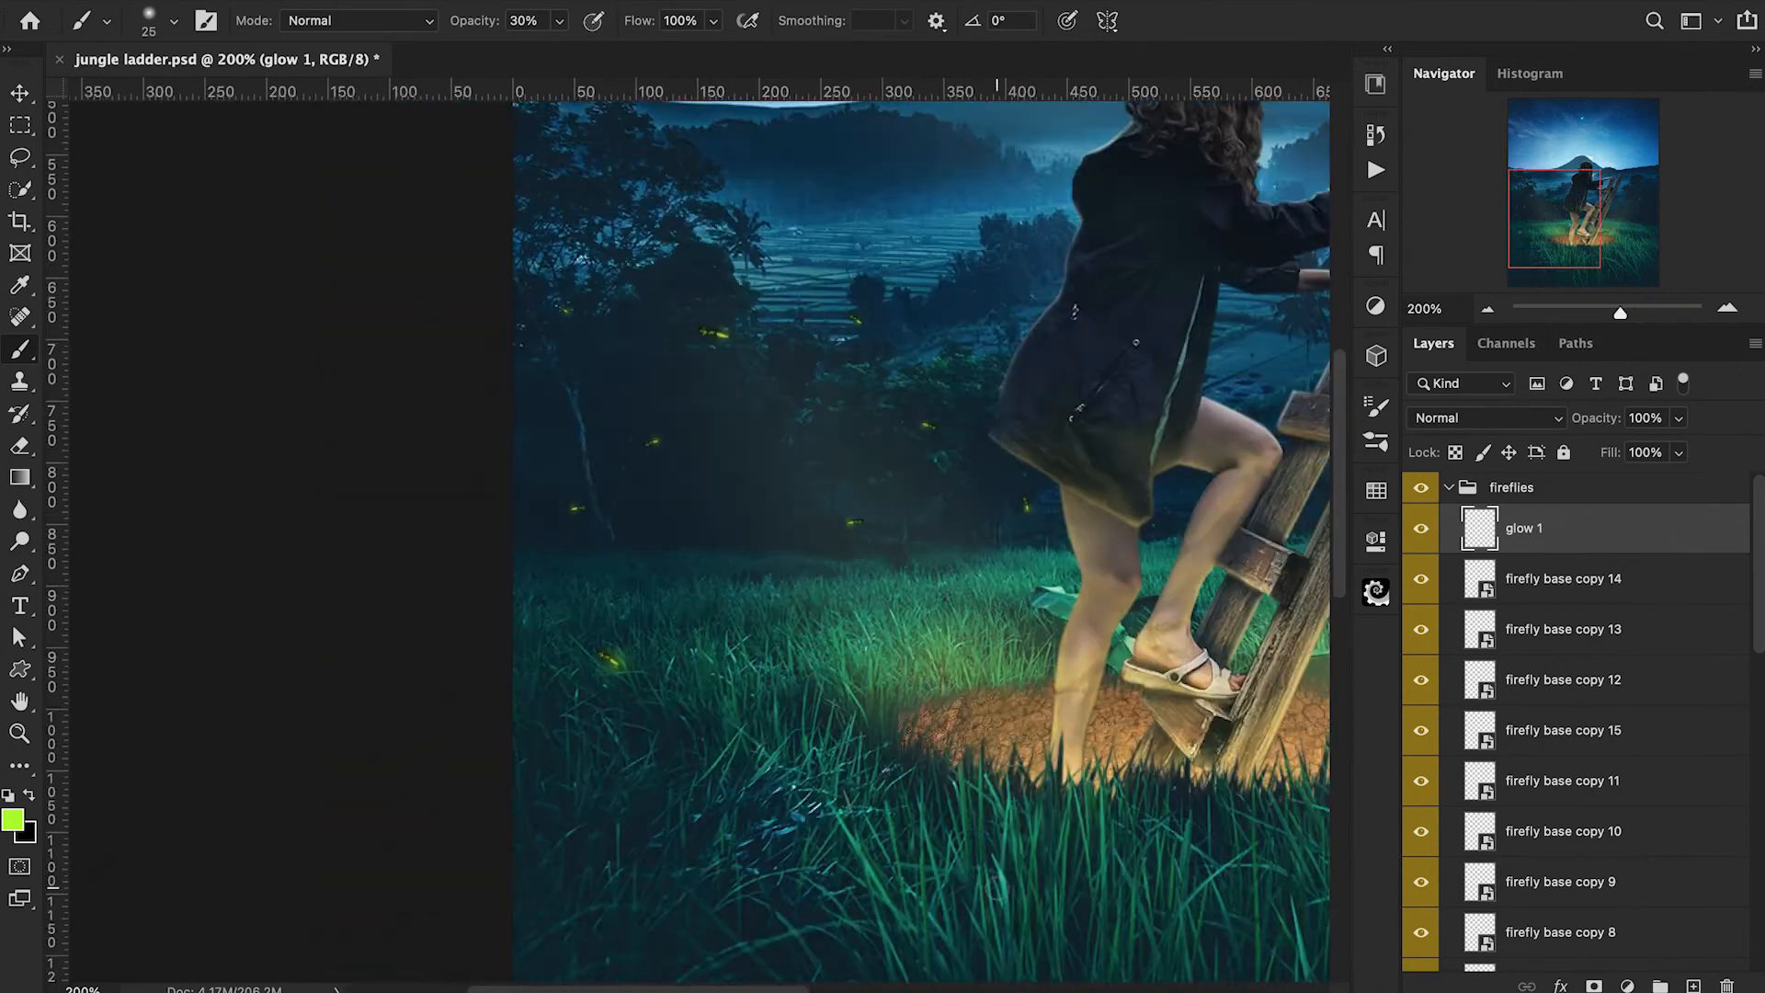
pyautogui.hscroll(12, 998, 887)
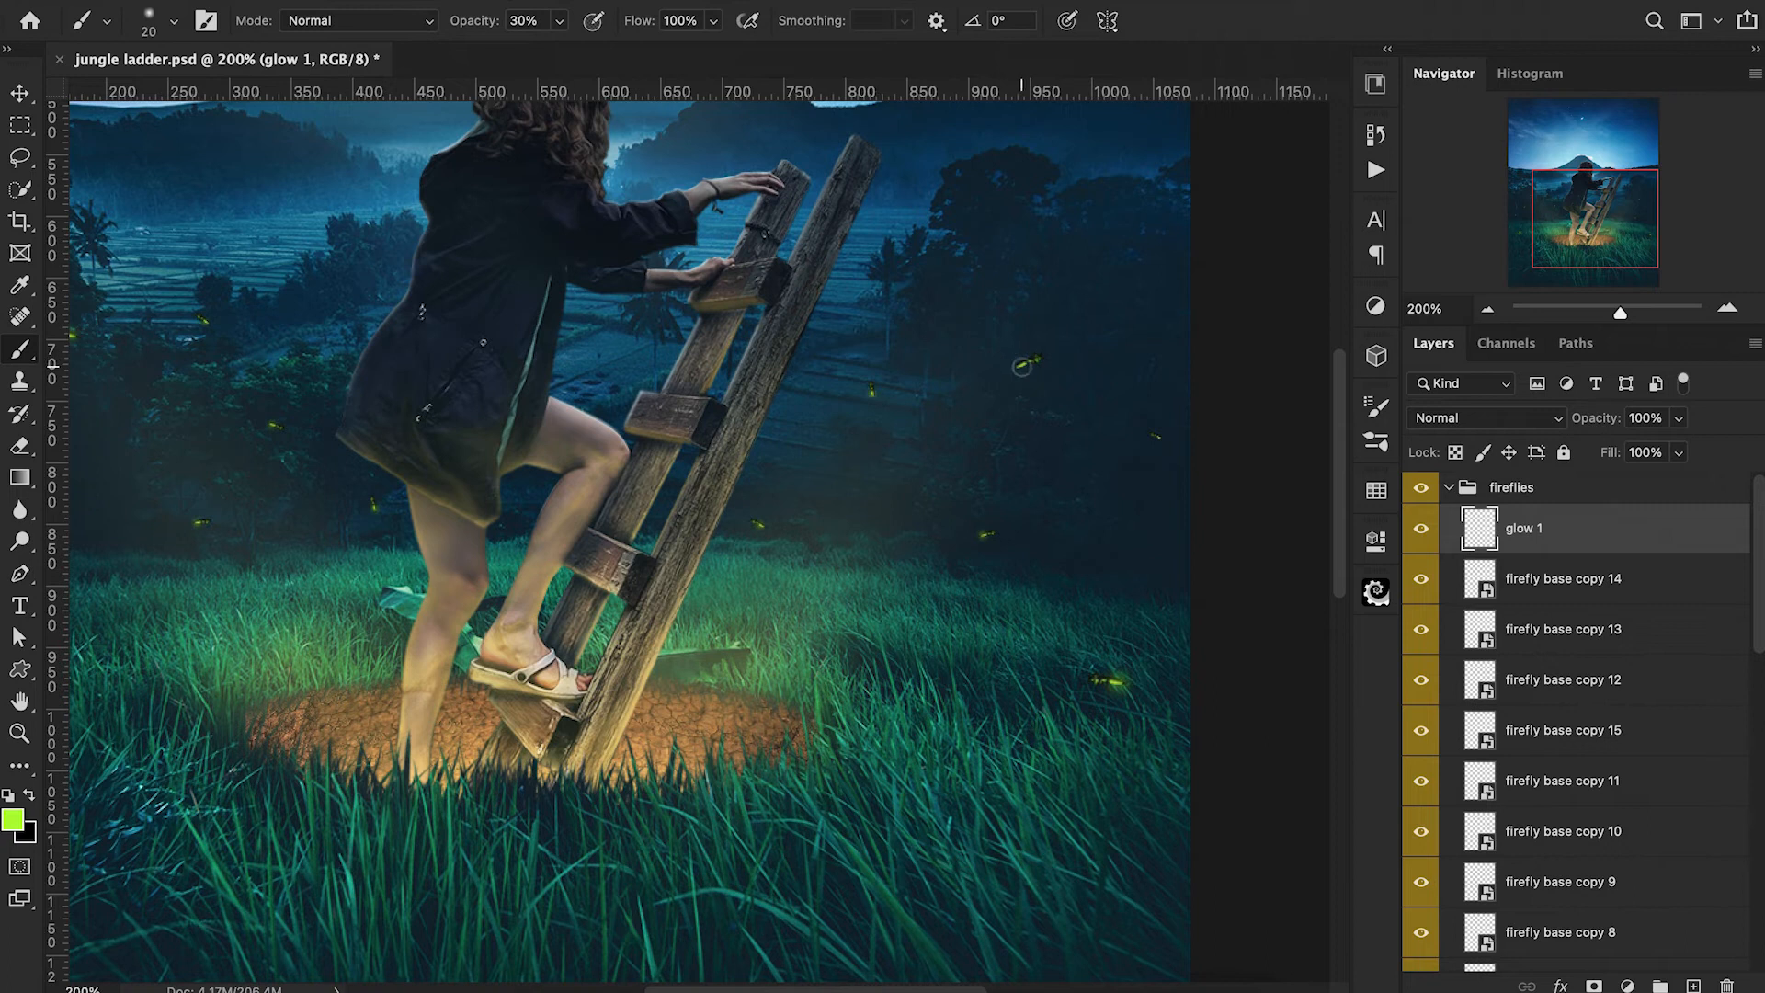
# Add a layer named "glow 2" above "glow 1" and paint wider, fainter glows around the fireflies with a 60 px brush at 6% opacity.
pyautogui.press('super+minus')
pyautogui.press('super+shift+alt+n')
pyautogui.doubleClick(1524, 527)
pyautogui.write('glow 2')
pyautogui.press('Return')
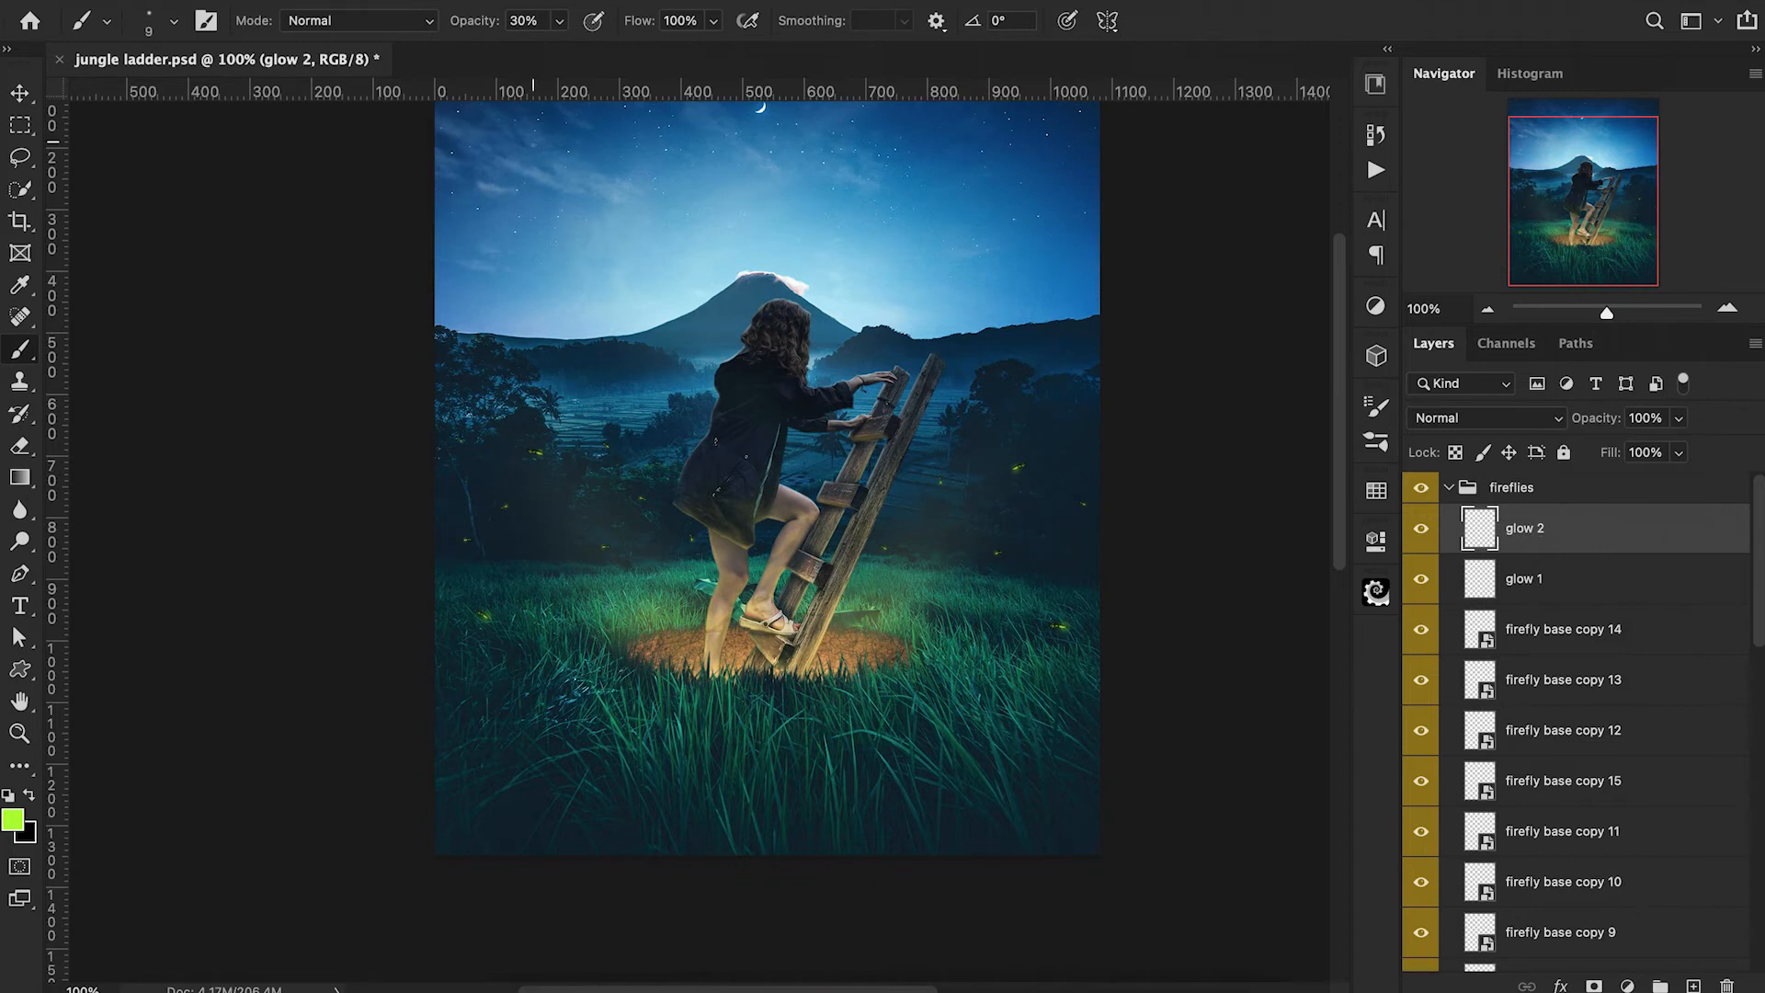
pyautogui.moveTo(475, 28); pyautogui.dragTo(467, 28)
pyautogui.hscroll(5, 689, 548)
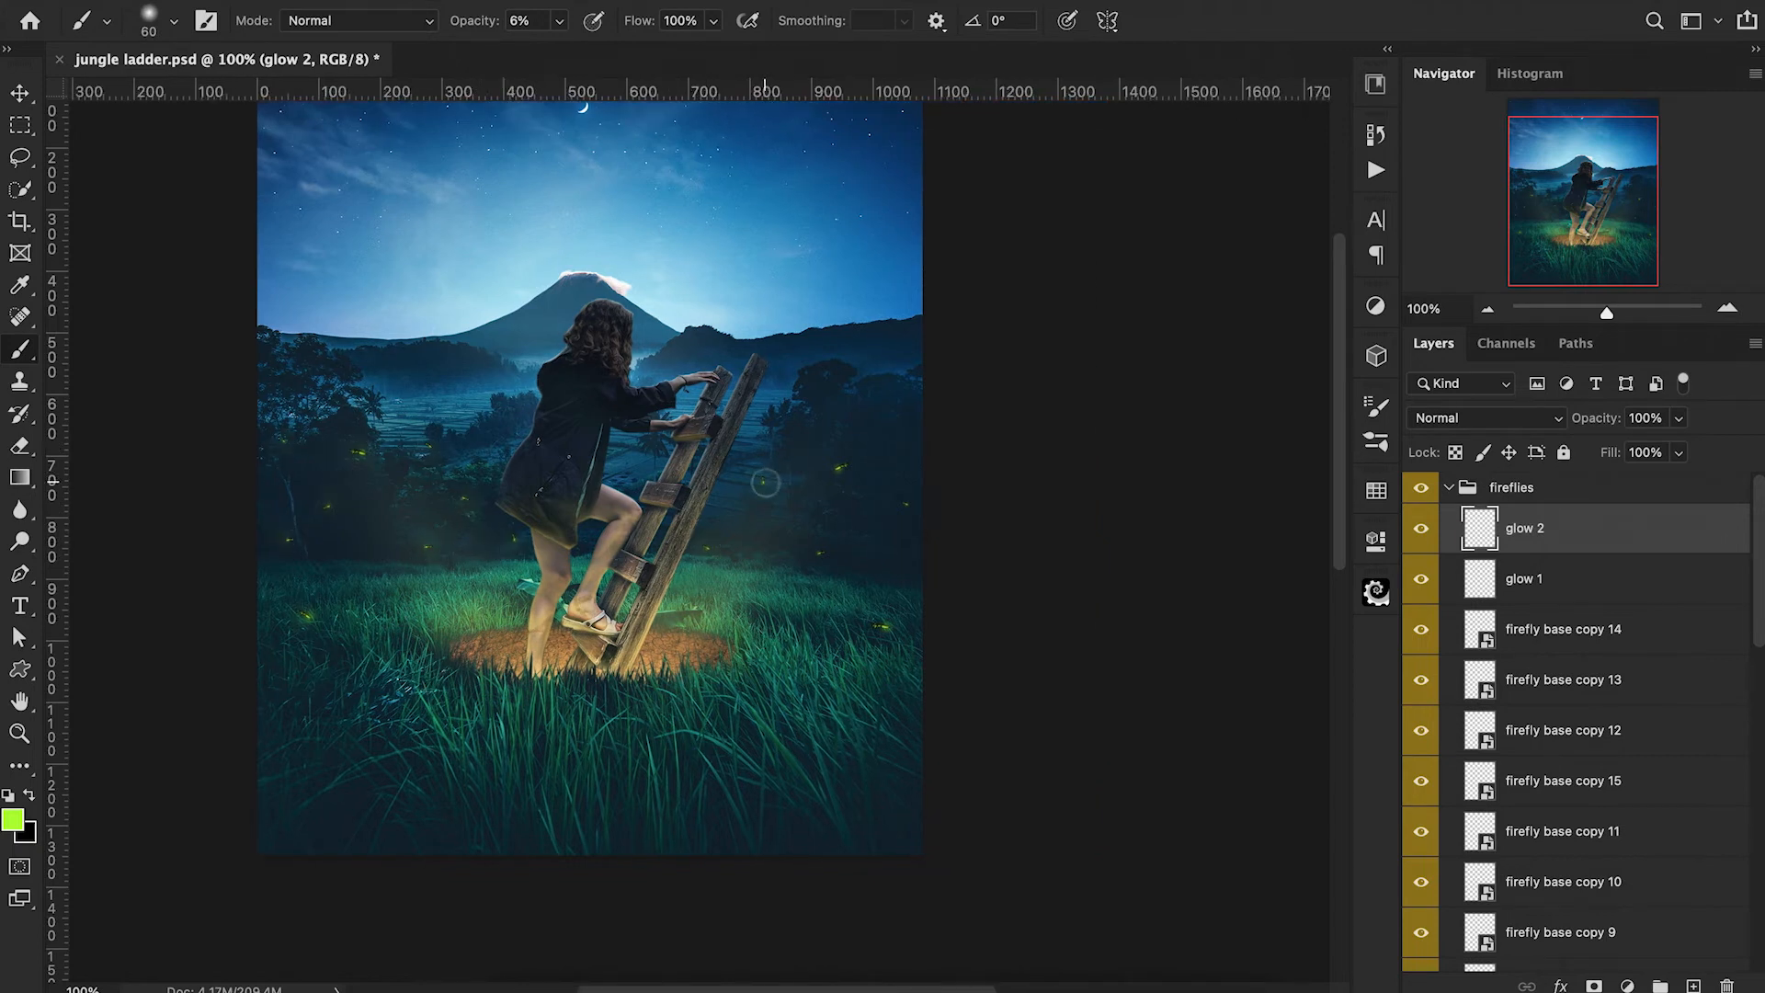
pyautogui.hscroll(-3, 874, 628)
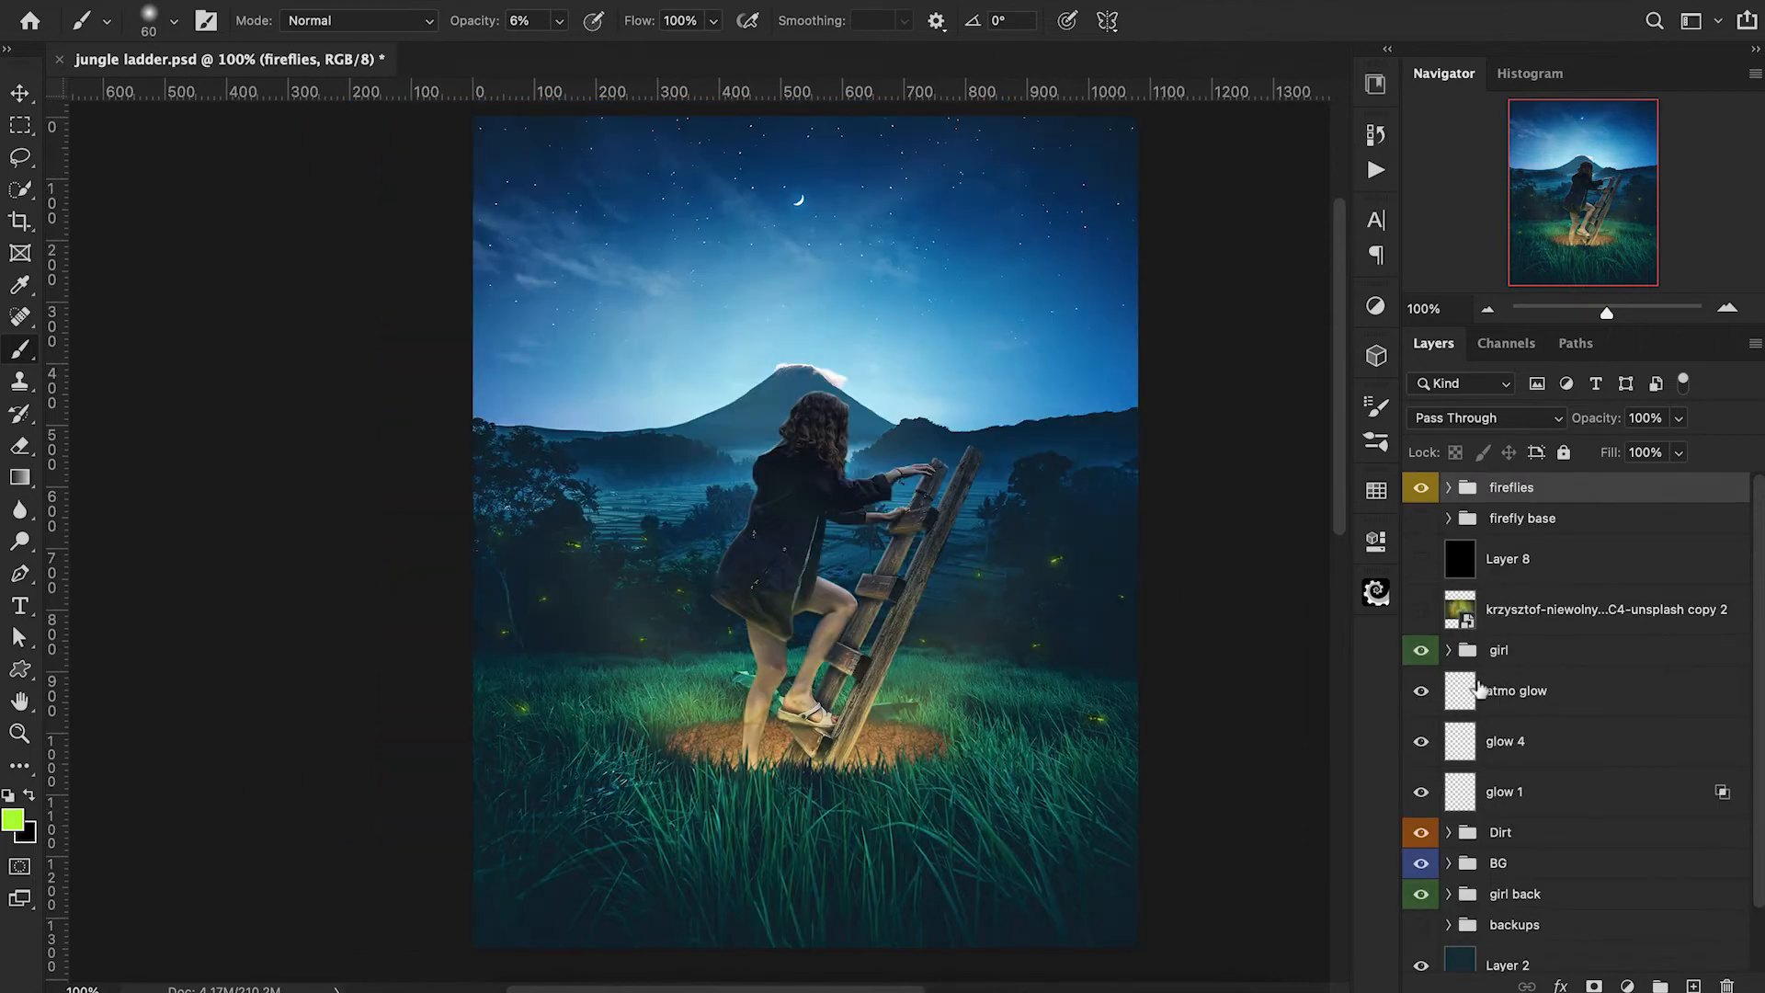
# Duplicate the BG layer inside the "BG" group and hide the original as a backup.
pyautogui.scroll(-2, 1478, 690)
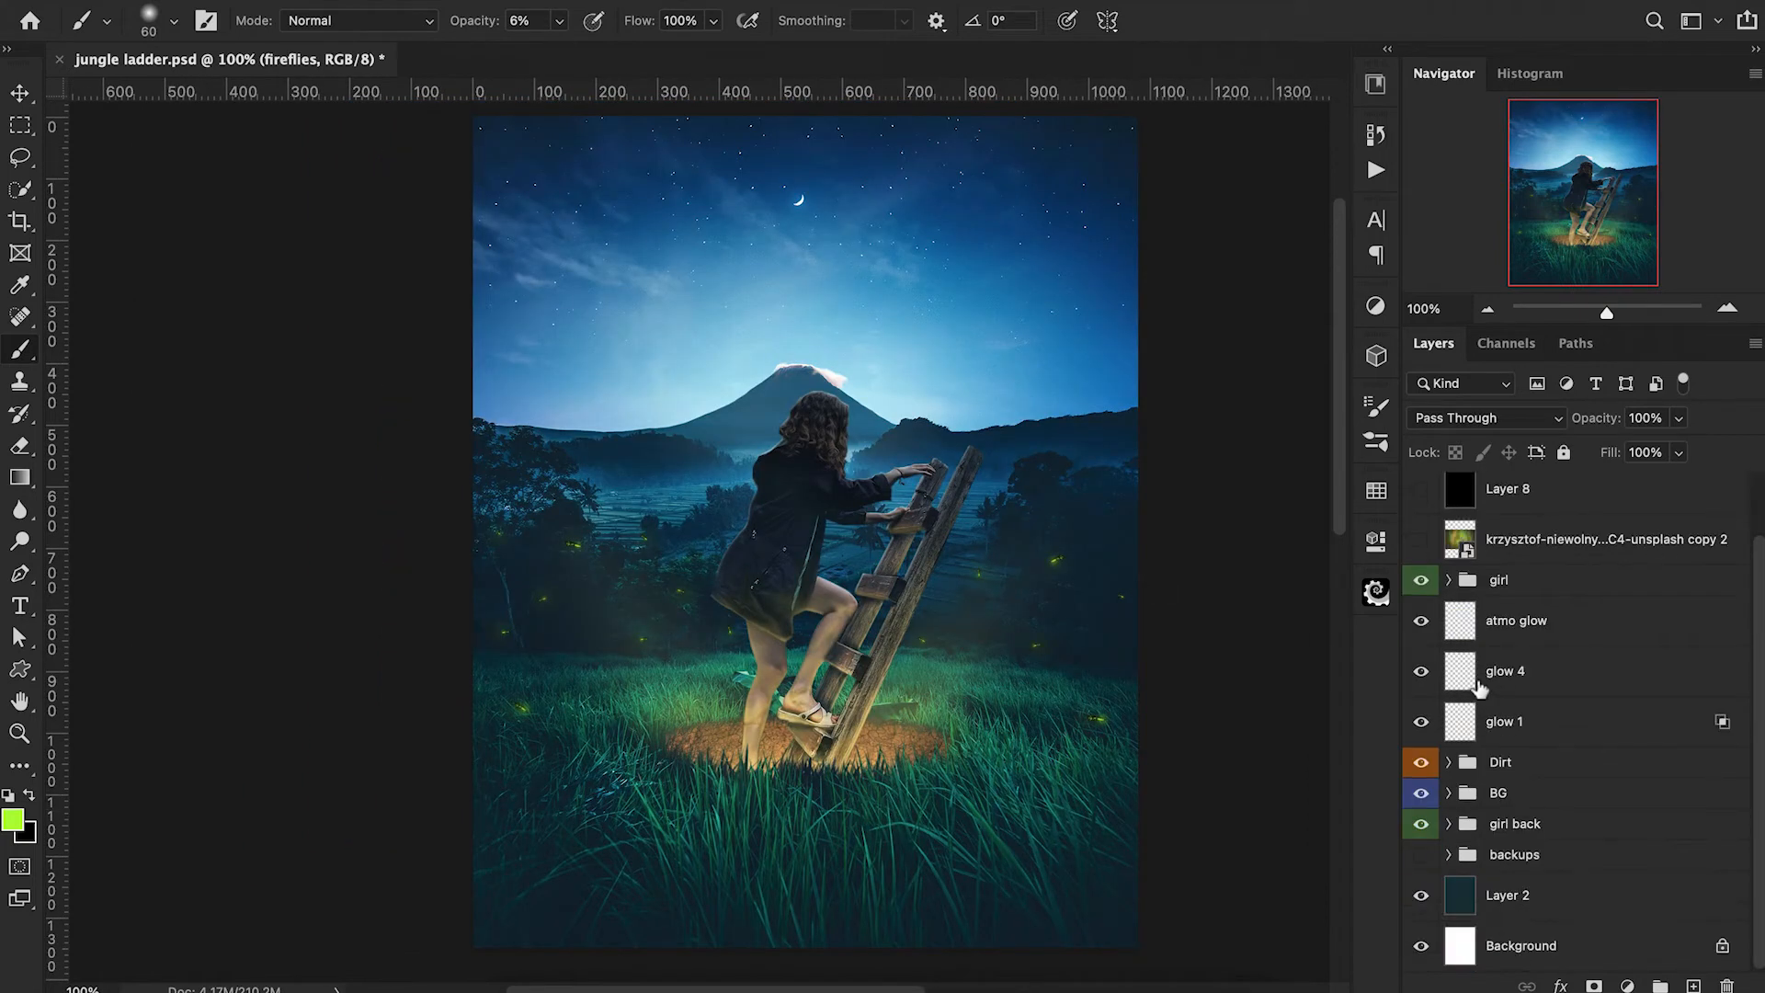
pyautogui.click(1449, 794)
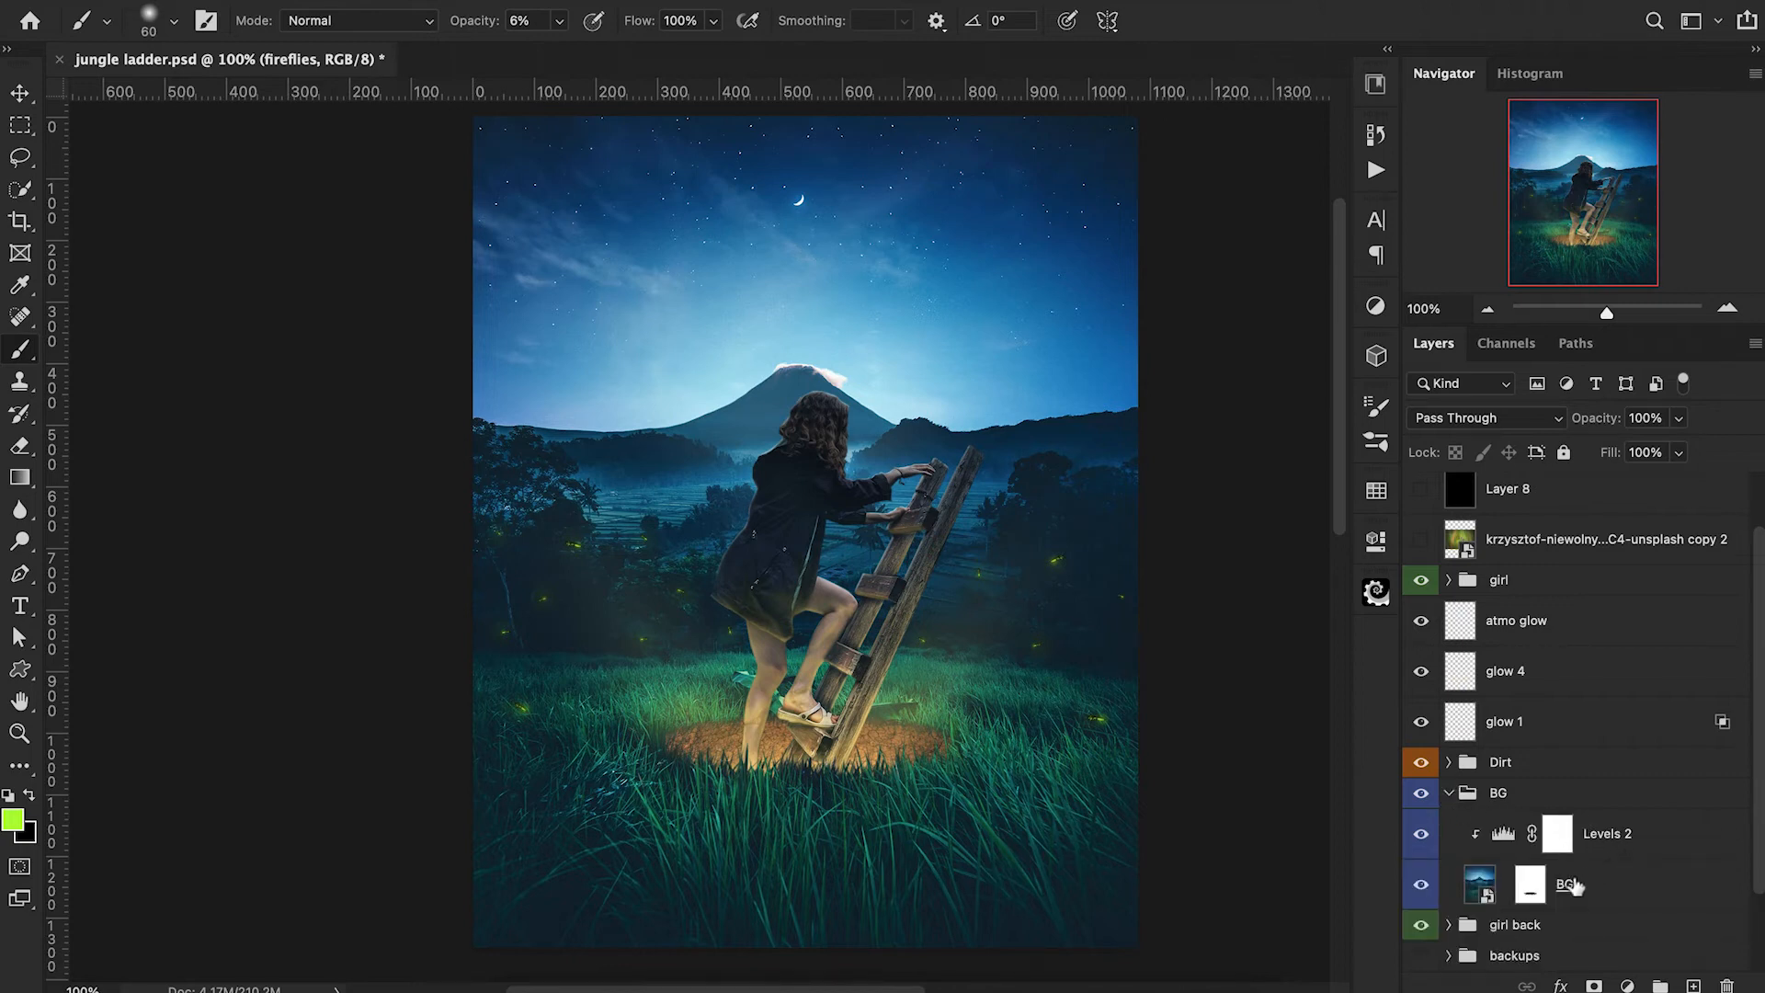
pyautogui.click(1604, 893)
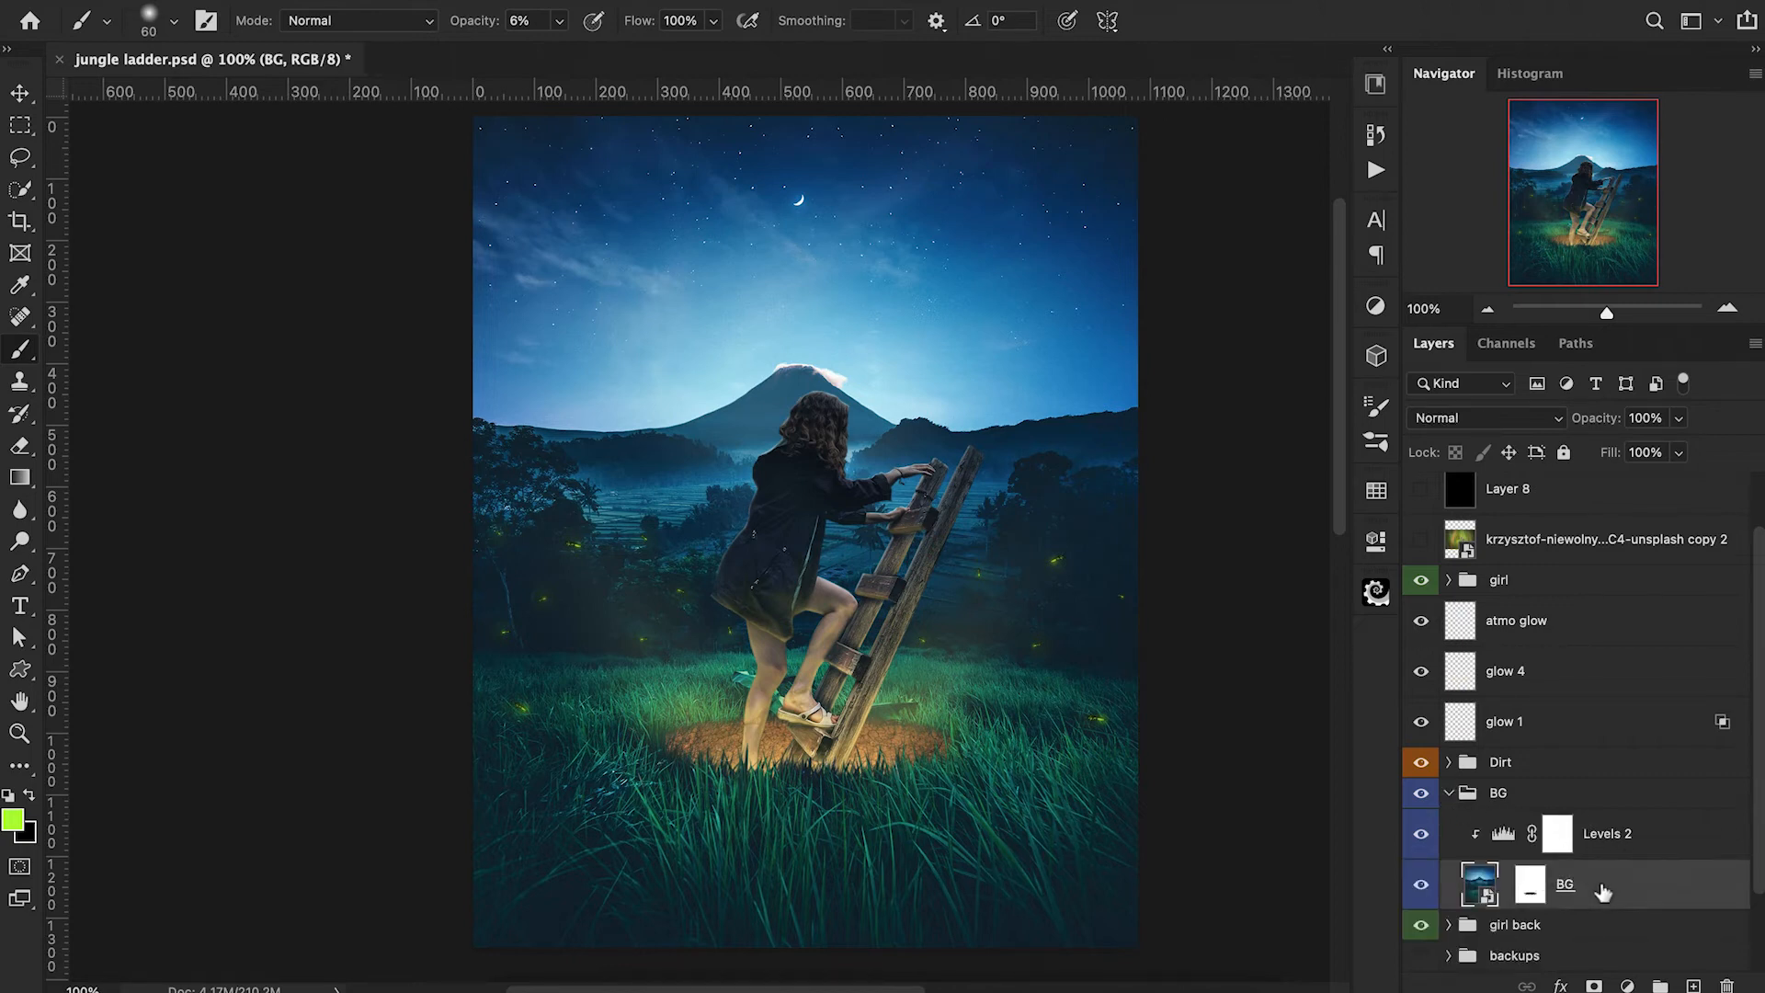
pyautogui.press('super+j')
pyautogui.click(1605, 929)
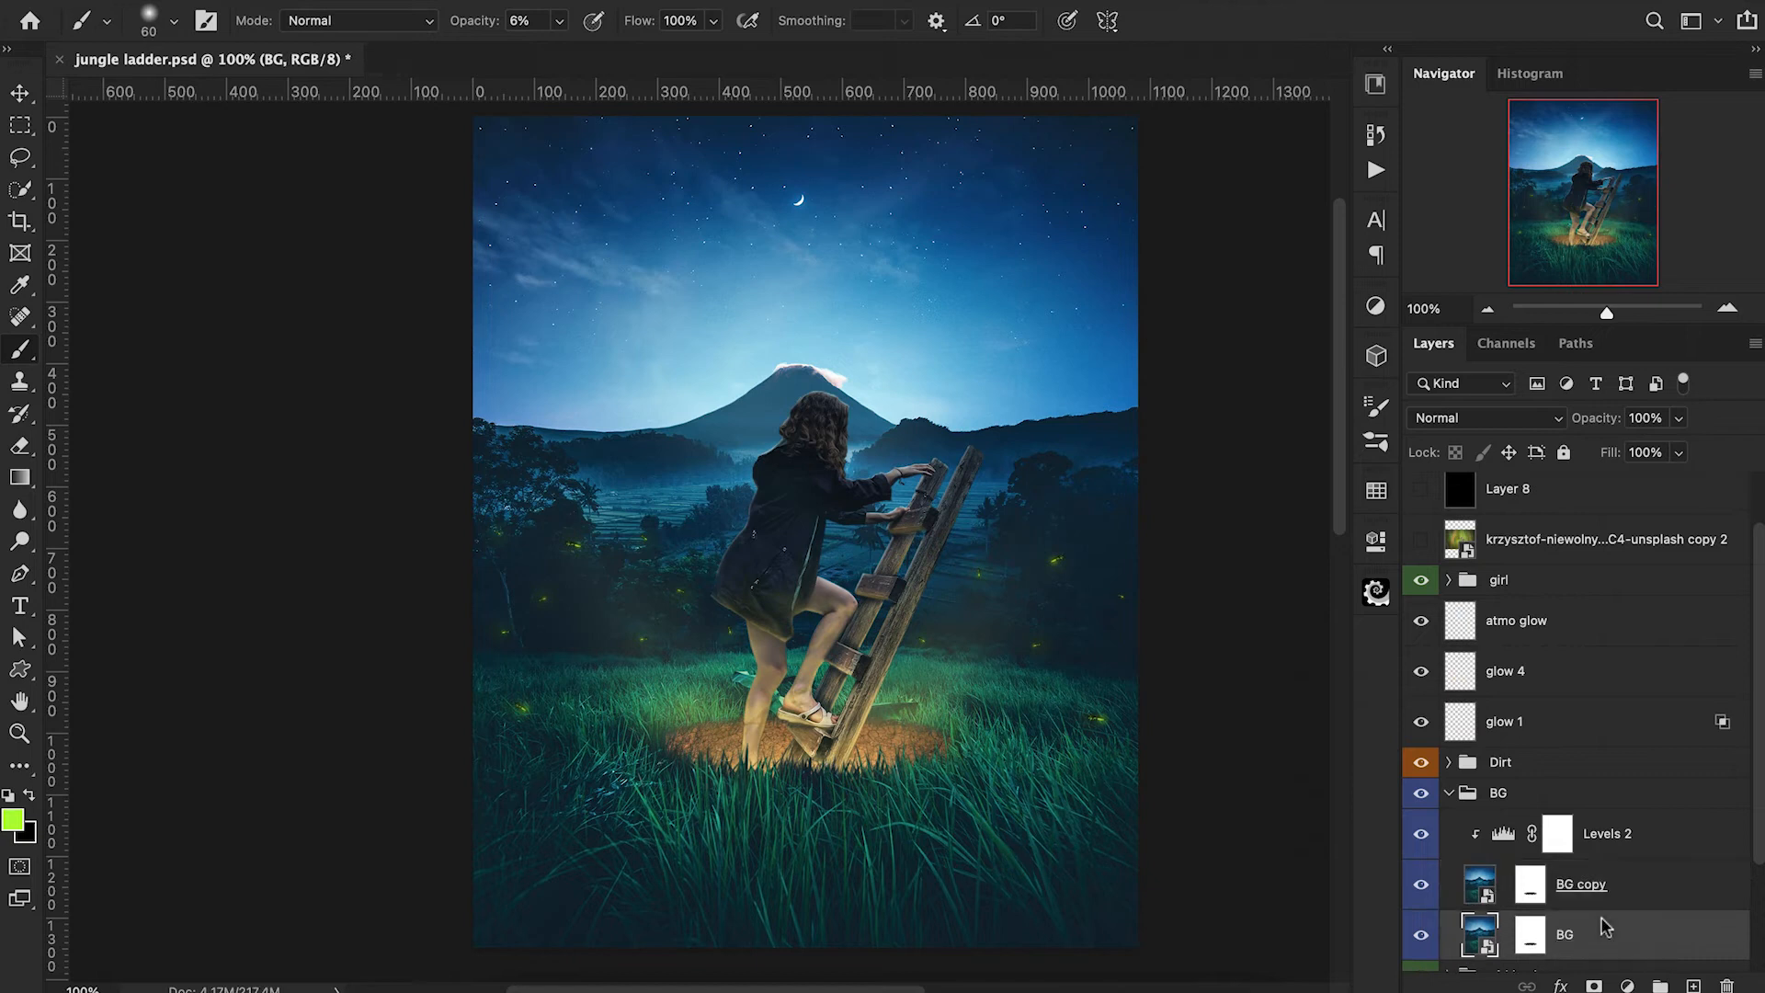
pyautogui.click(1422, 936)
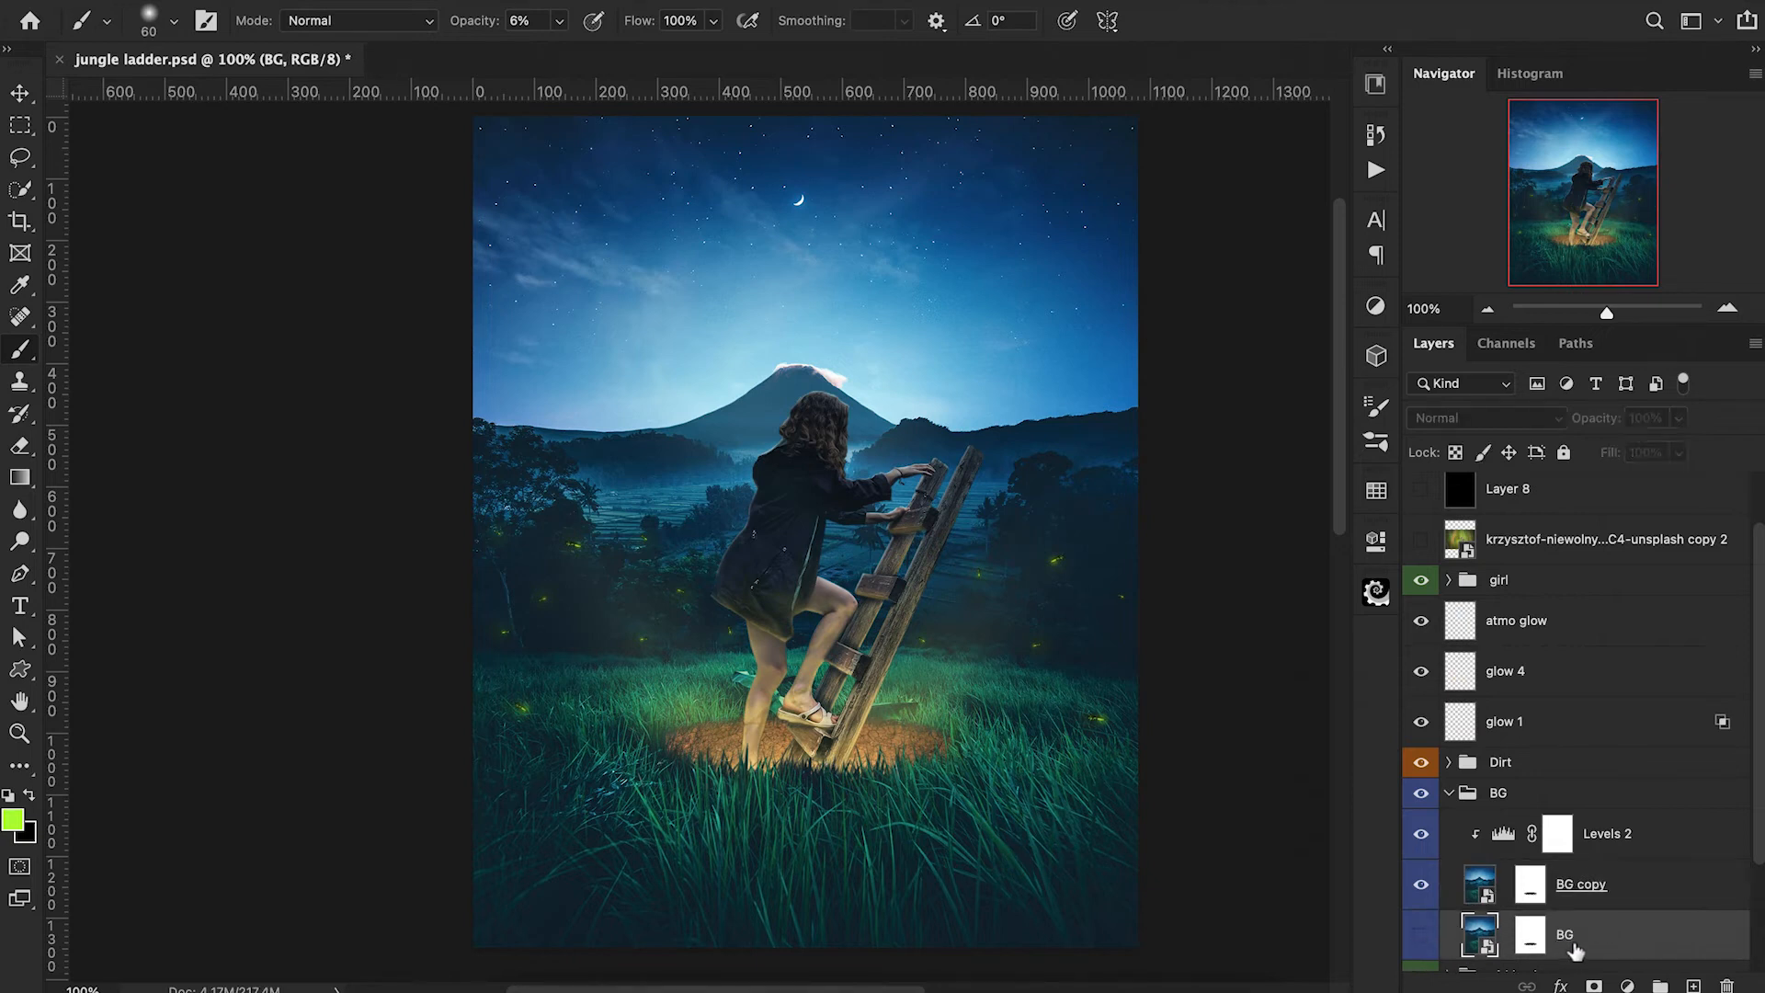
# Convert the masked BG copy layer to a smart object.
pyautogui.rightClick(1531, 882)
pyautogui.rightClick(1663, 888)
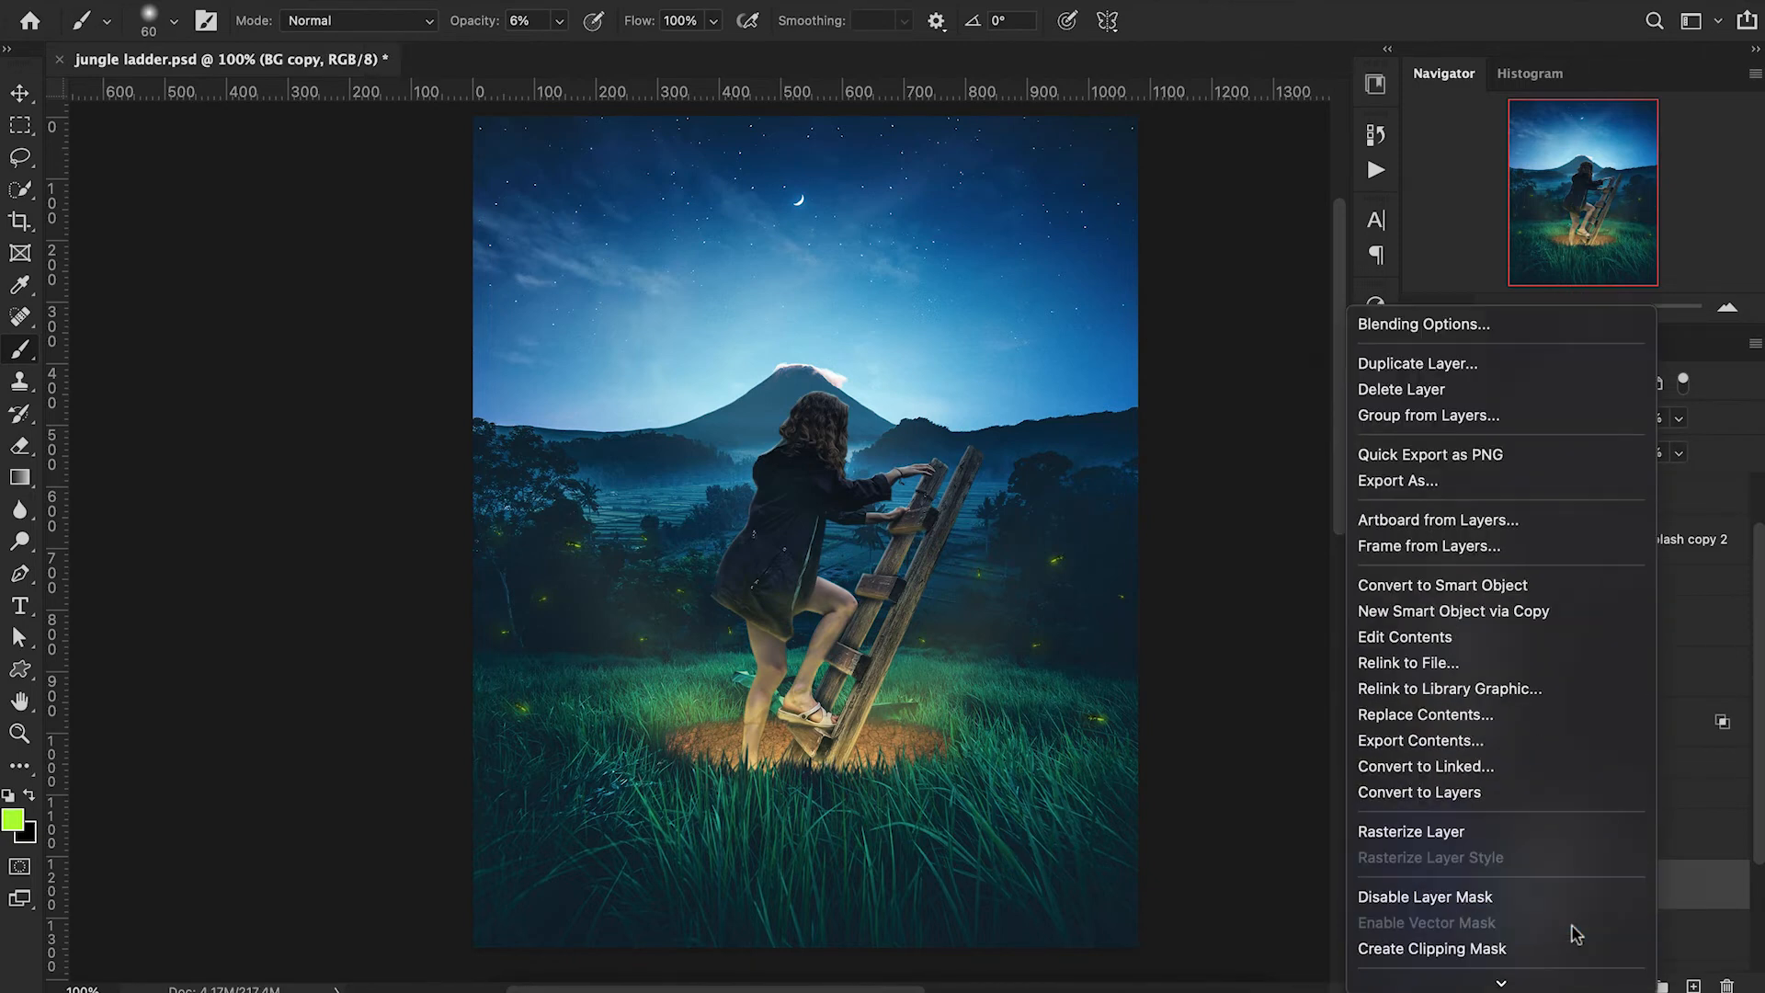
pyautogui.click(1489, 595)
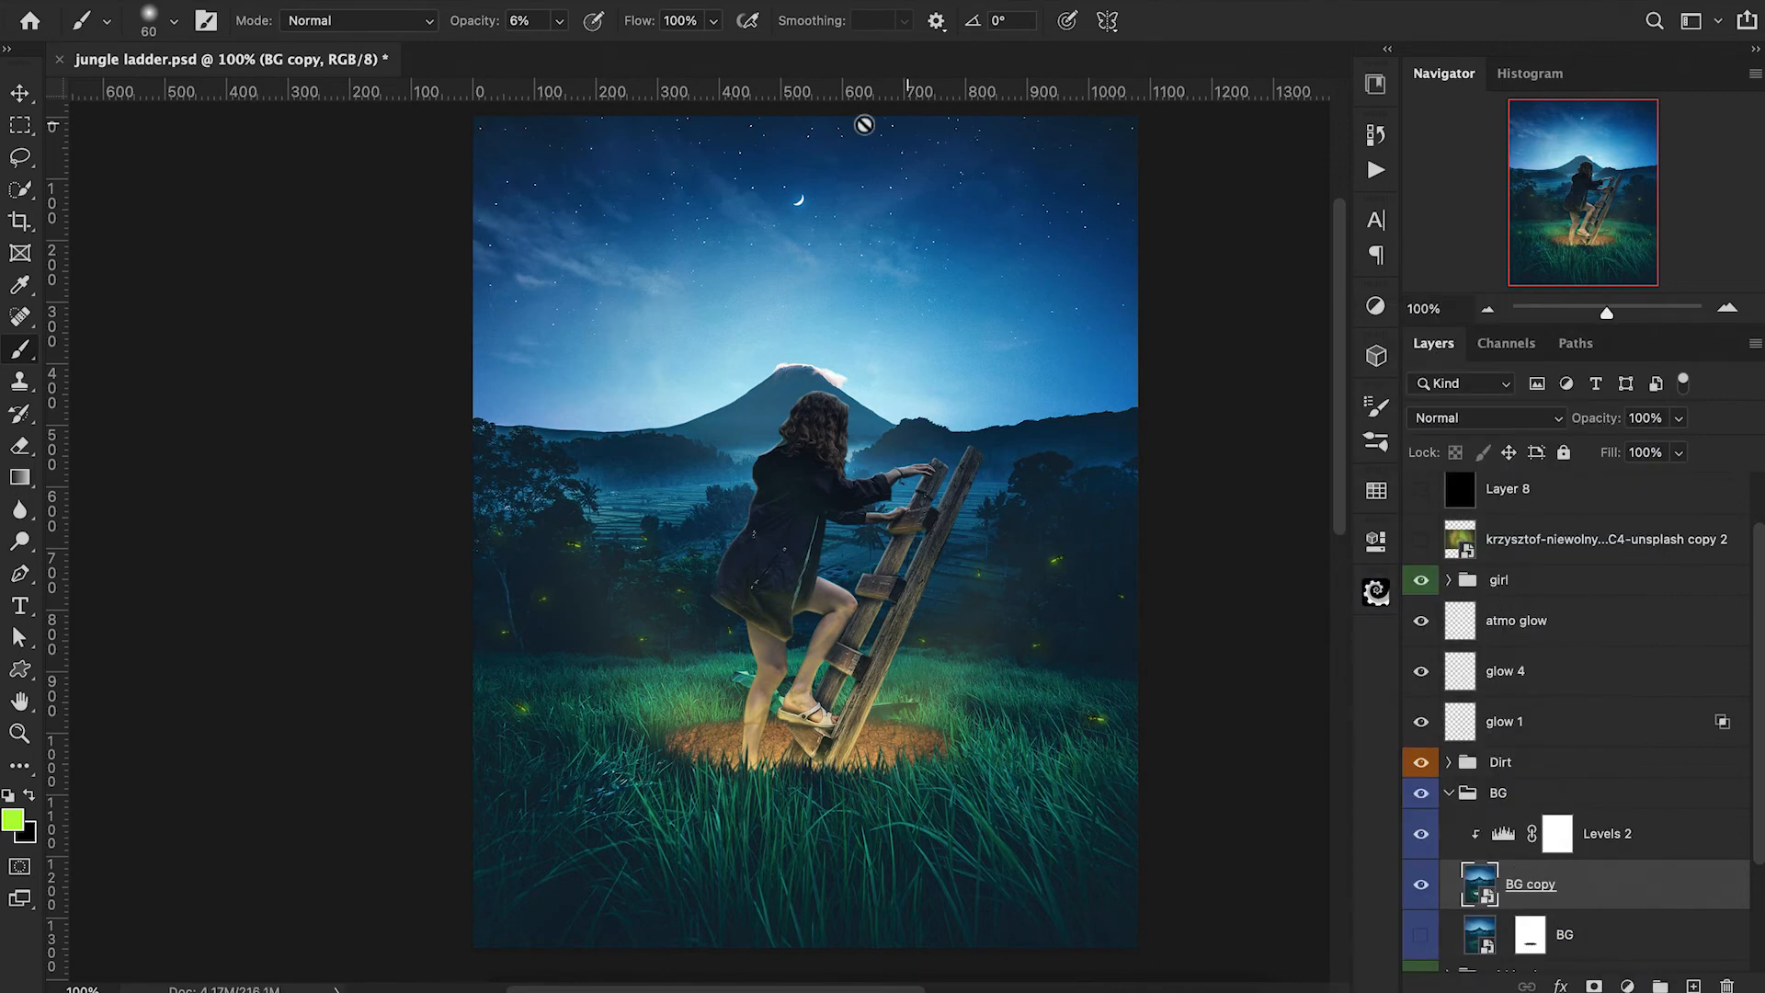
# Apply a 2 px Gaussian Blur to the BG copy and invert its smart filter mask to black.
pyautogui.click(589, 2)
pyautogui.moveTo(717, 237)
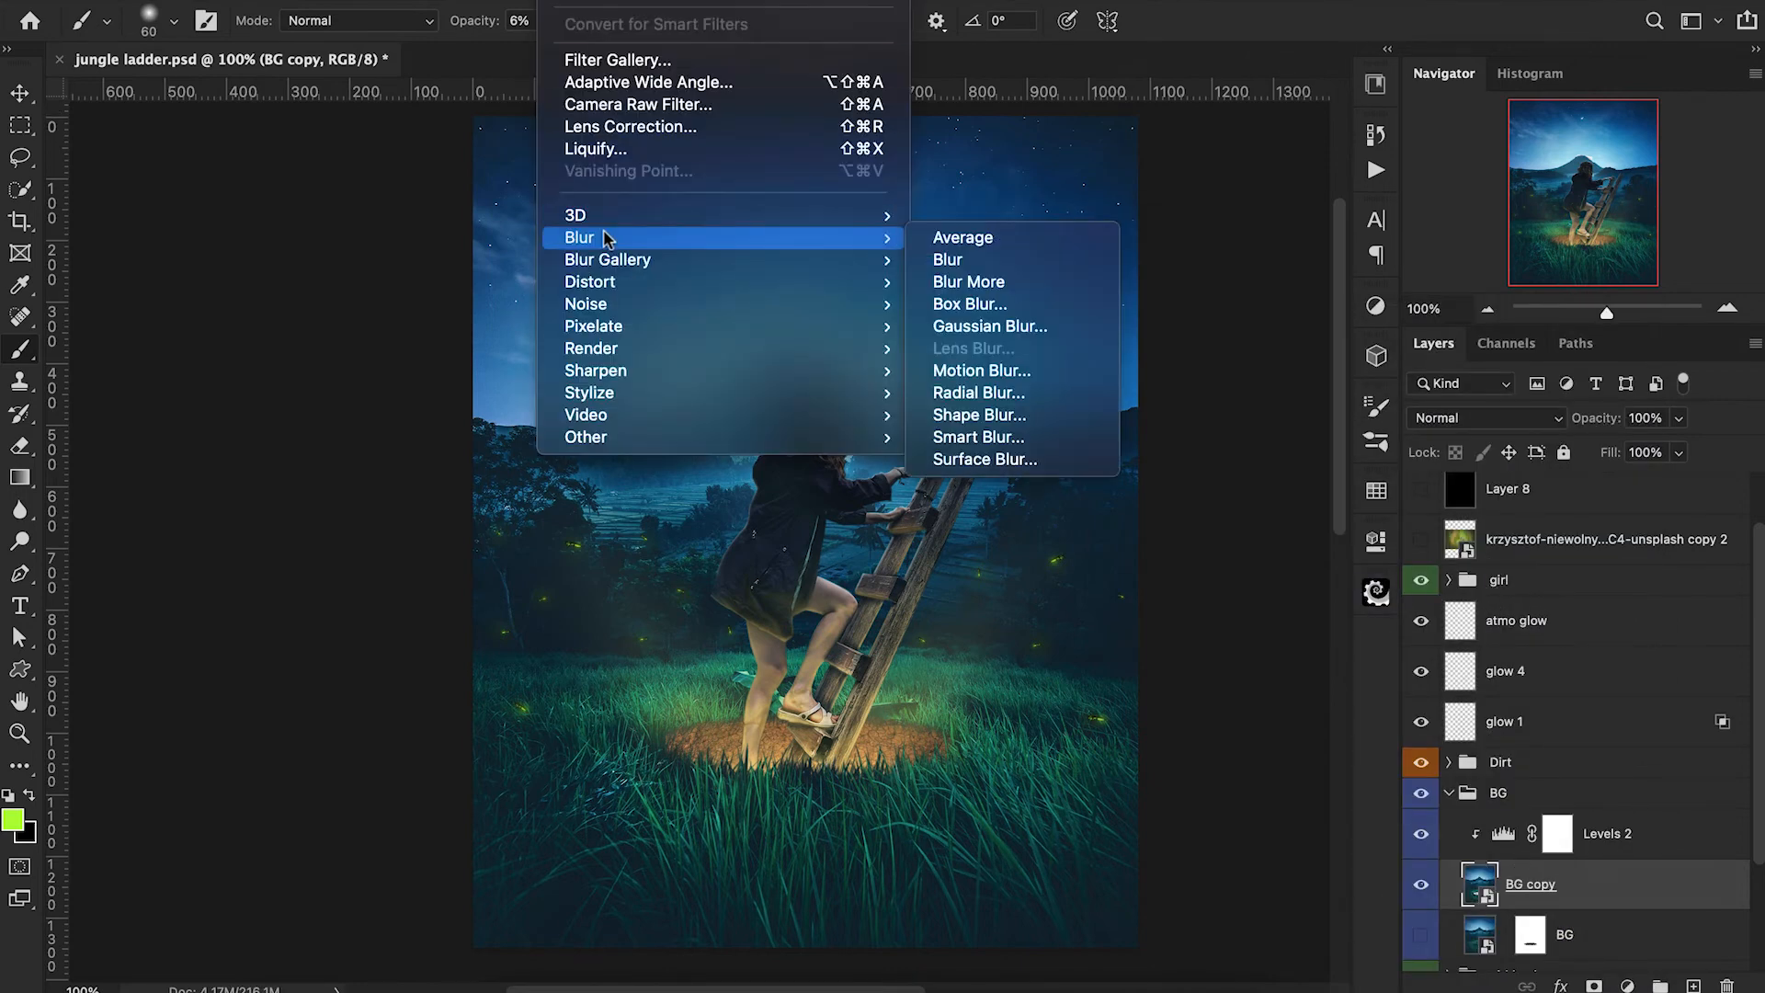
pyautogui.click(998, 328)
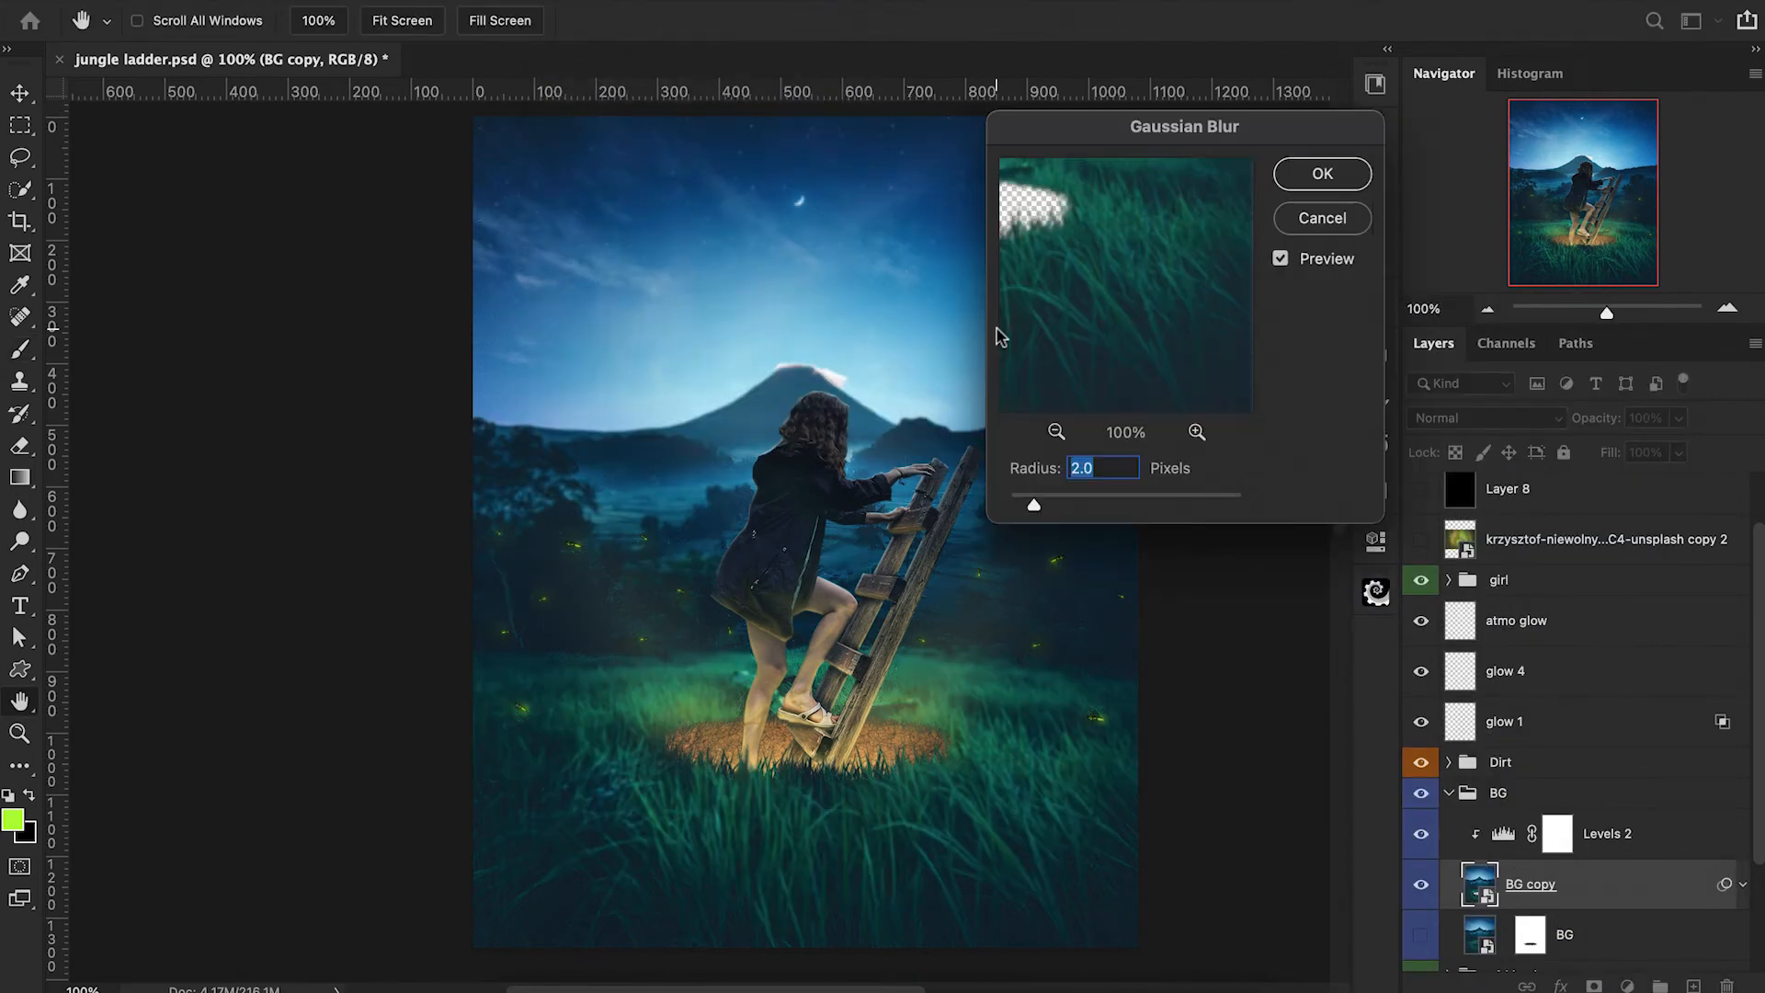
pyautogui.click(1356, 173)
pyautogui.click(1521, 932)
pyautogui.hotkey('ctrl', 'i')
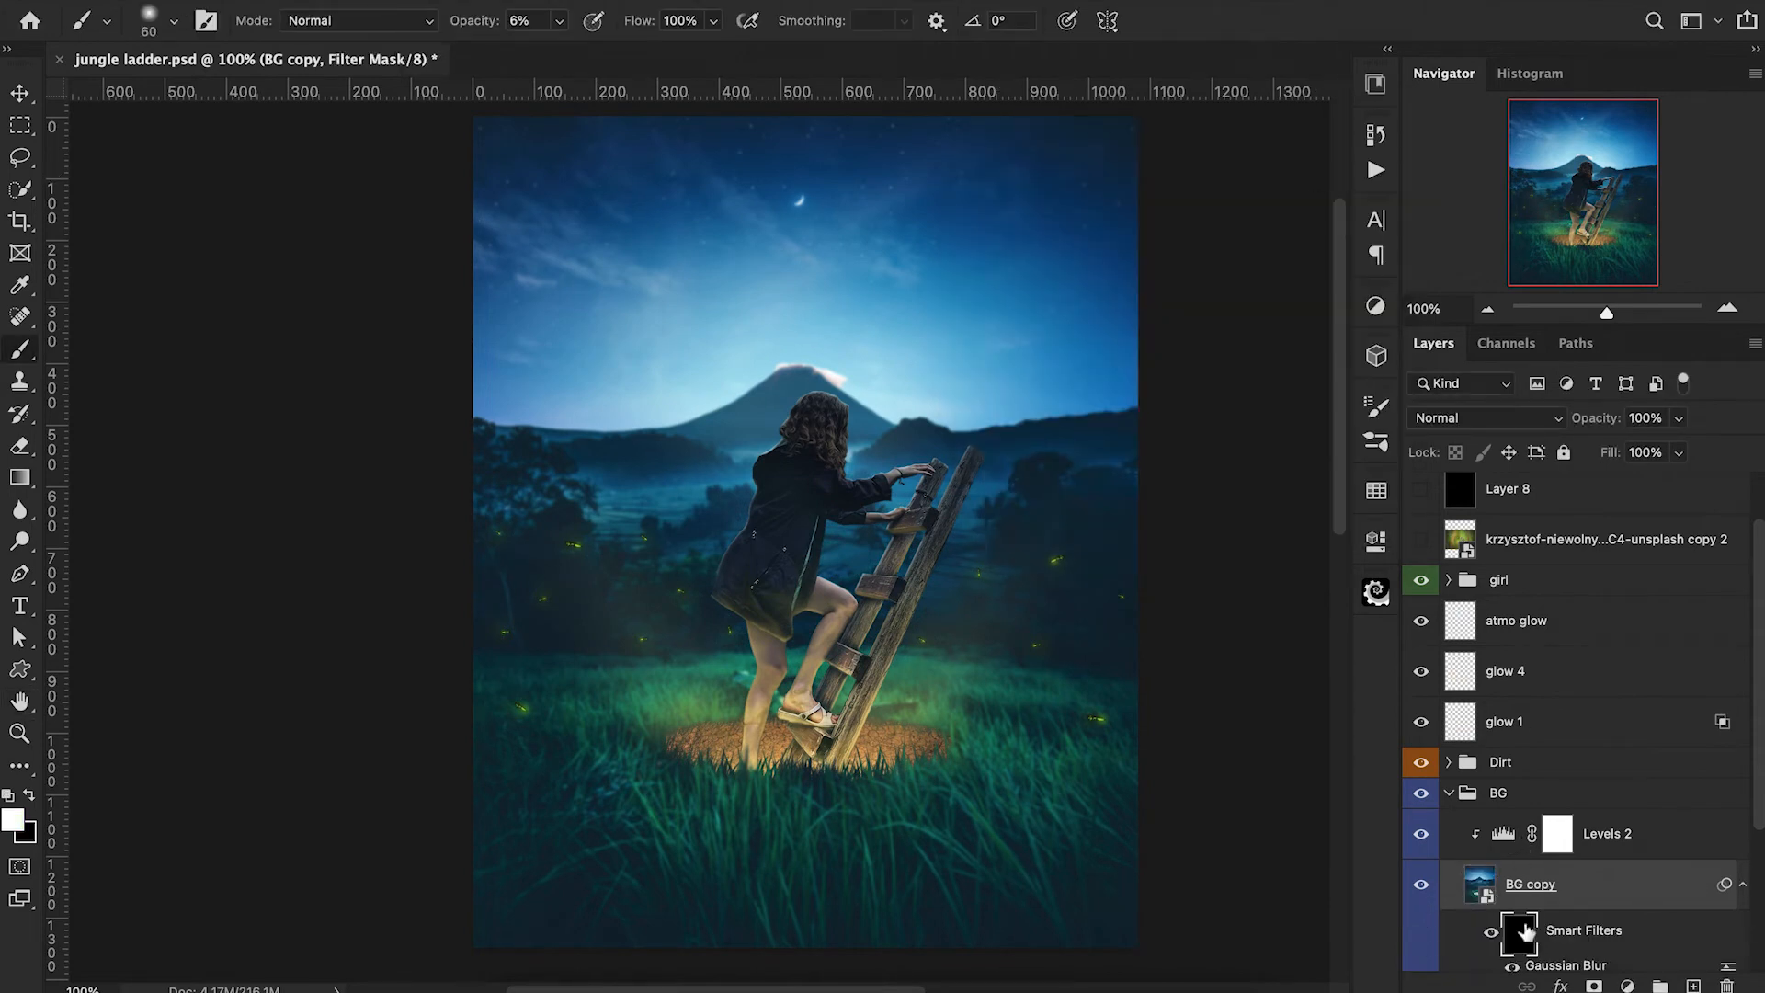
# Paint white on the filter mask over the valley behind the girl and ladder, with a soft 400 to 600 px brush at 20% opacity.
pyautogui.press(']')
pyautogui.press(']')
pyautogui.press(']')
pyautogui.press(']')
pyautogui.press(']')
pyautogui.press(']')
pyautogui.press(']')
pyautogui.press(']')
pyautogui.press(']')
pyautogui.press(']')
pyautogui.press(']')
pyautogui.press(']')
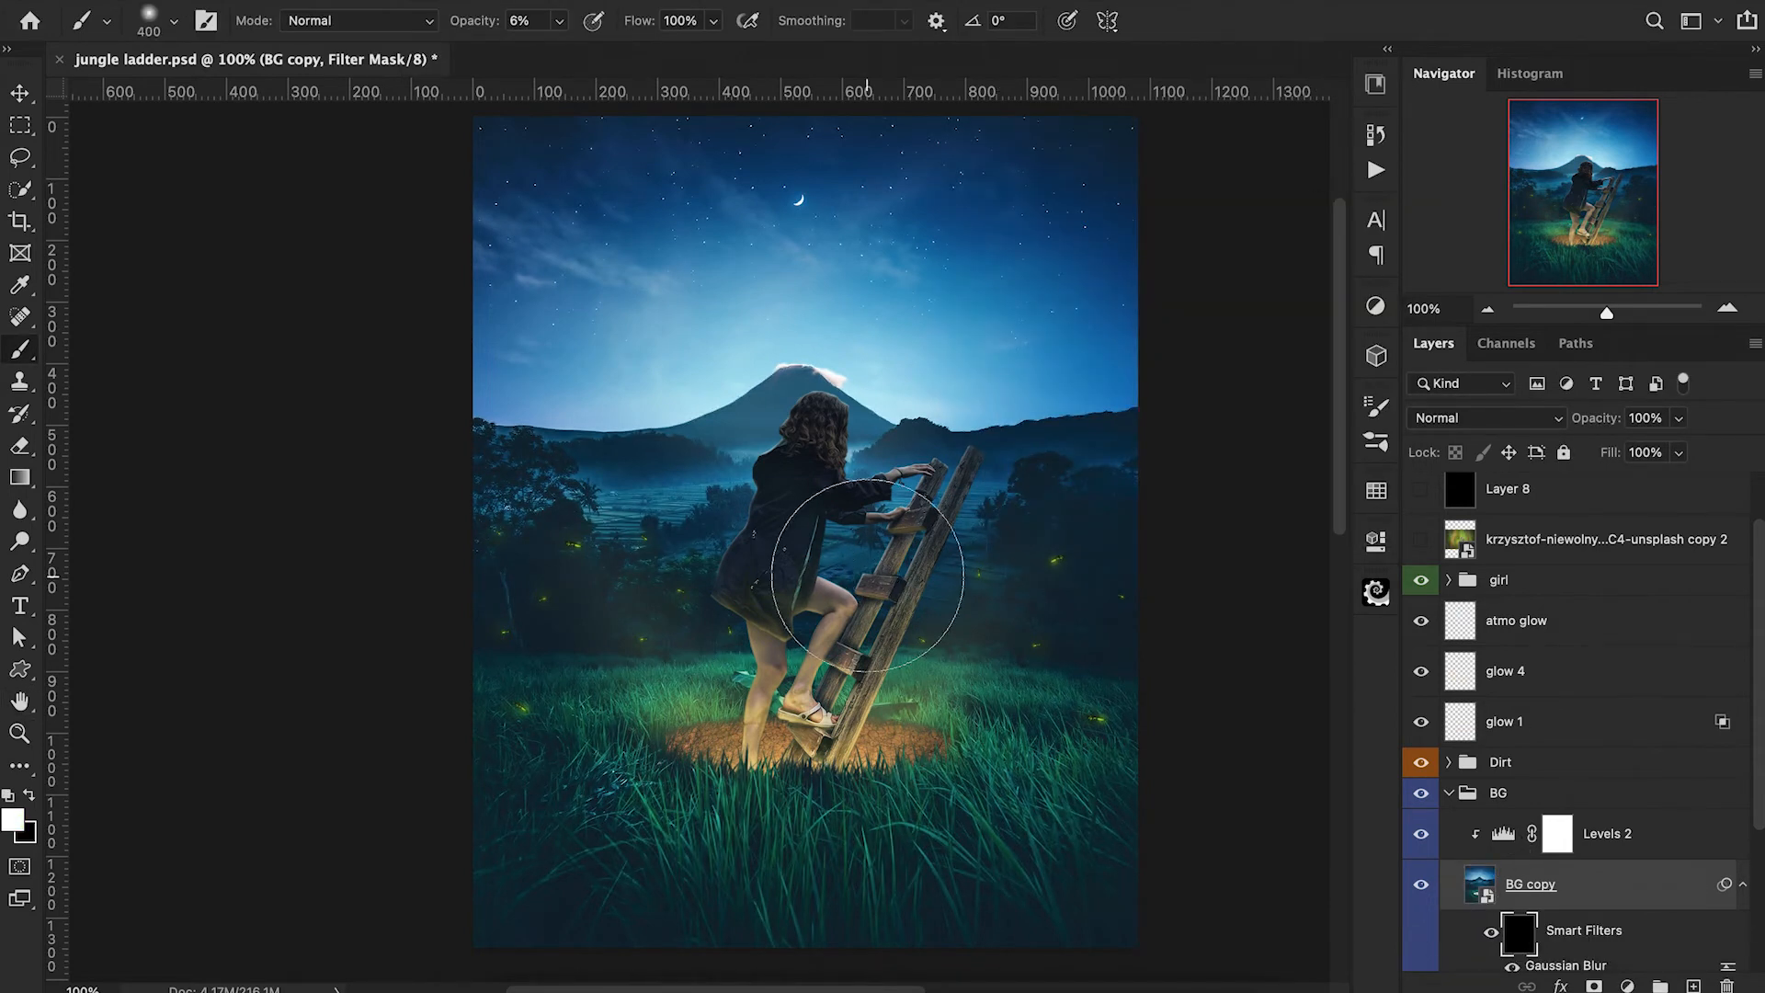
pyautogui.press('2')
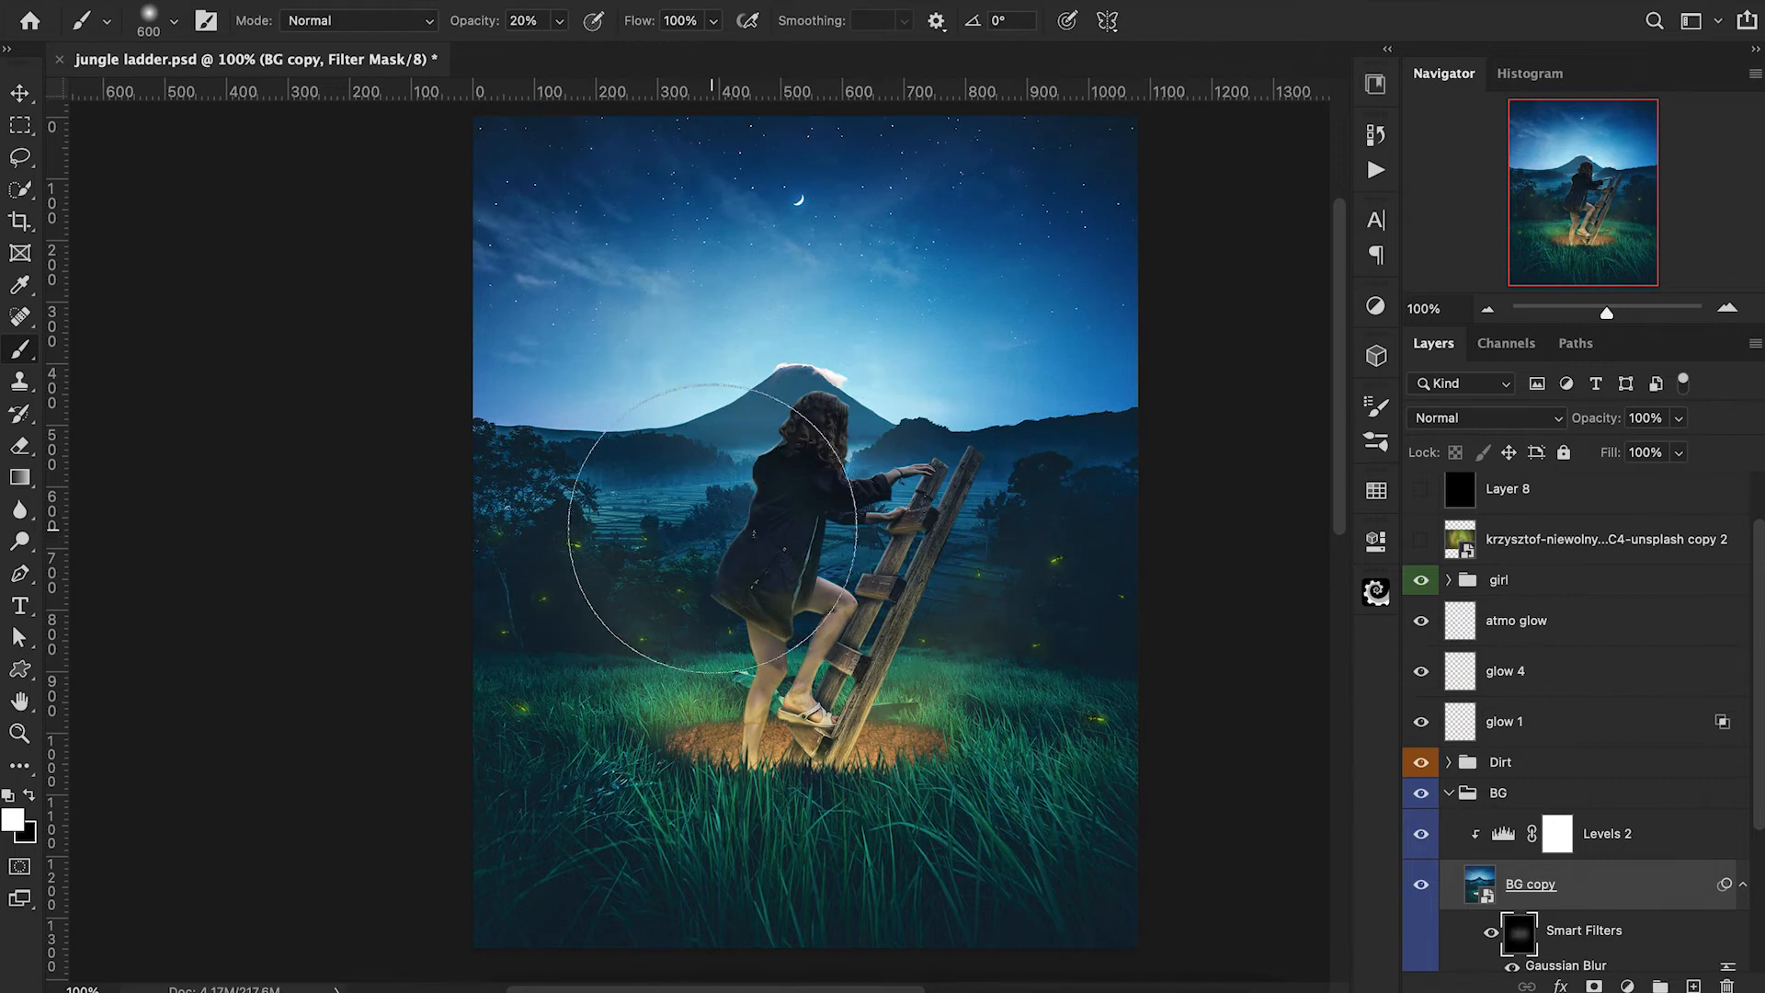
pyautogui.press('[')
pyautogui.press('[')
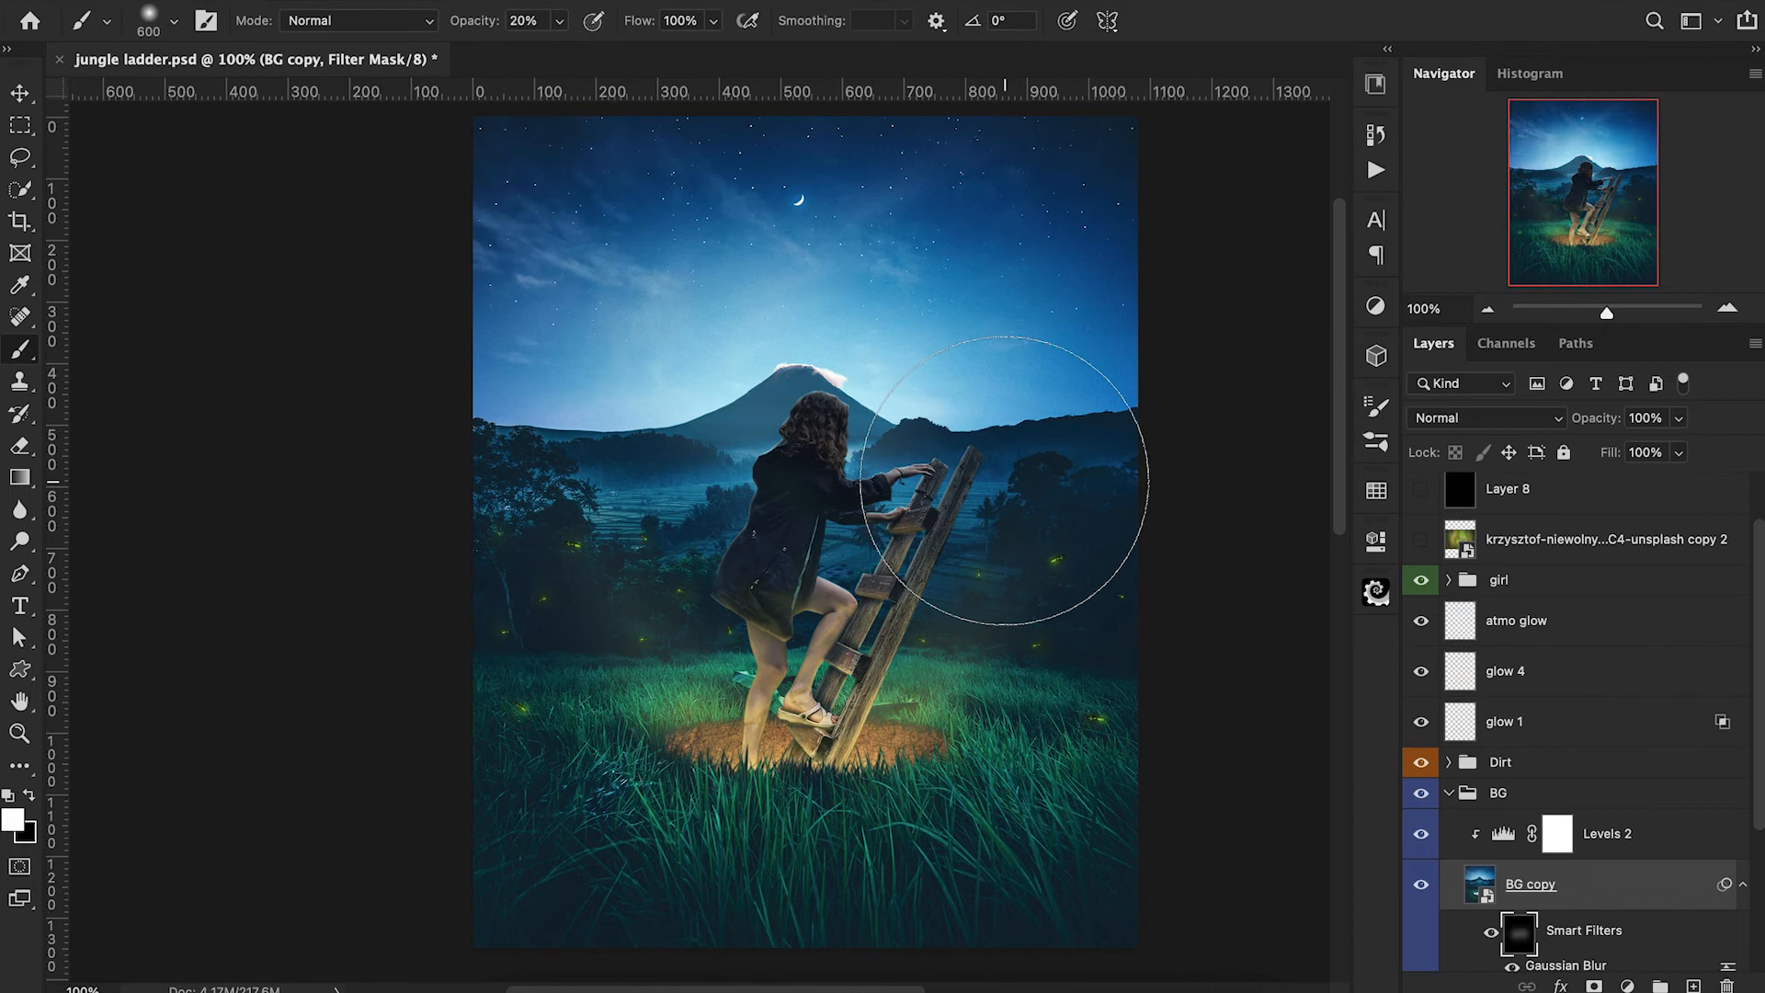
pyautogui.moveTo(983, 512); pyautogui.dragTo(855, 549)
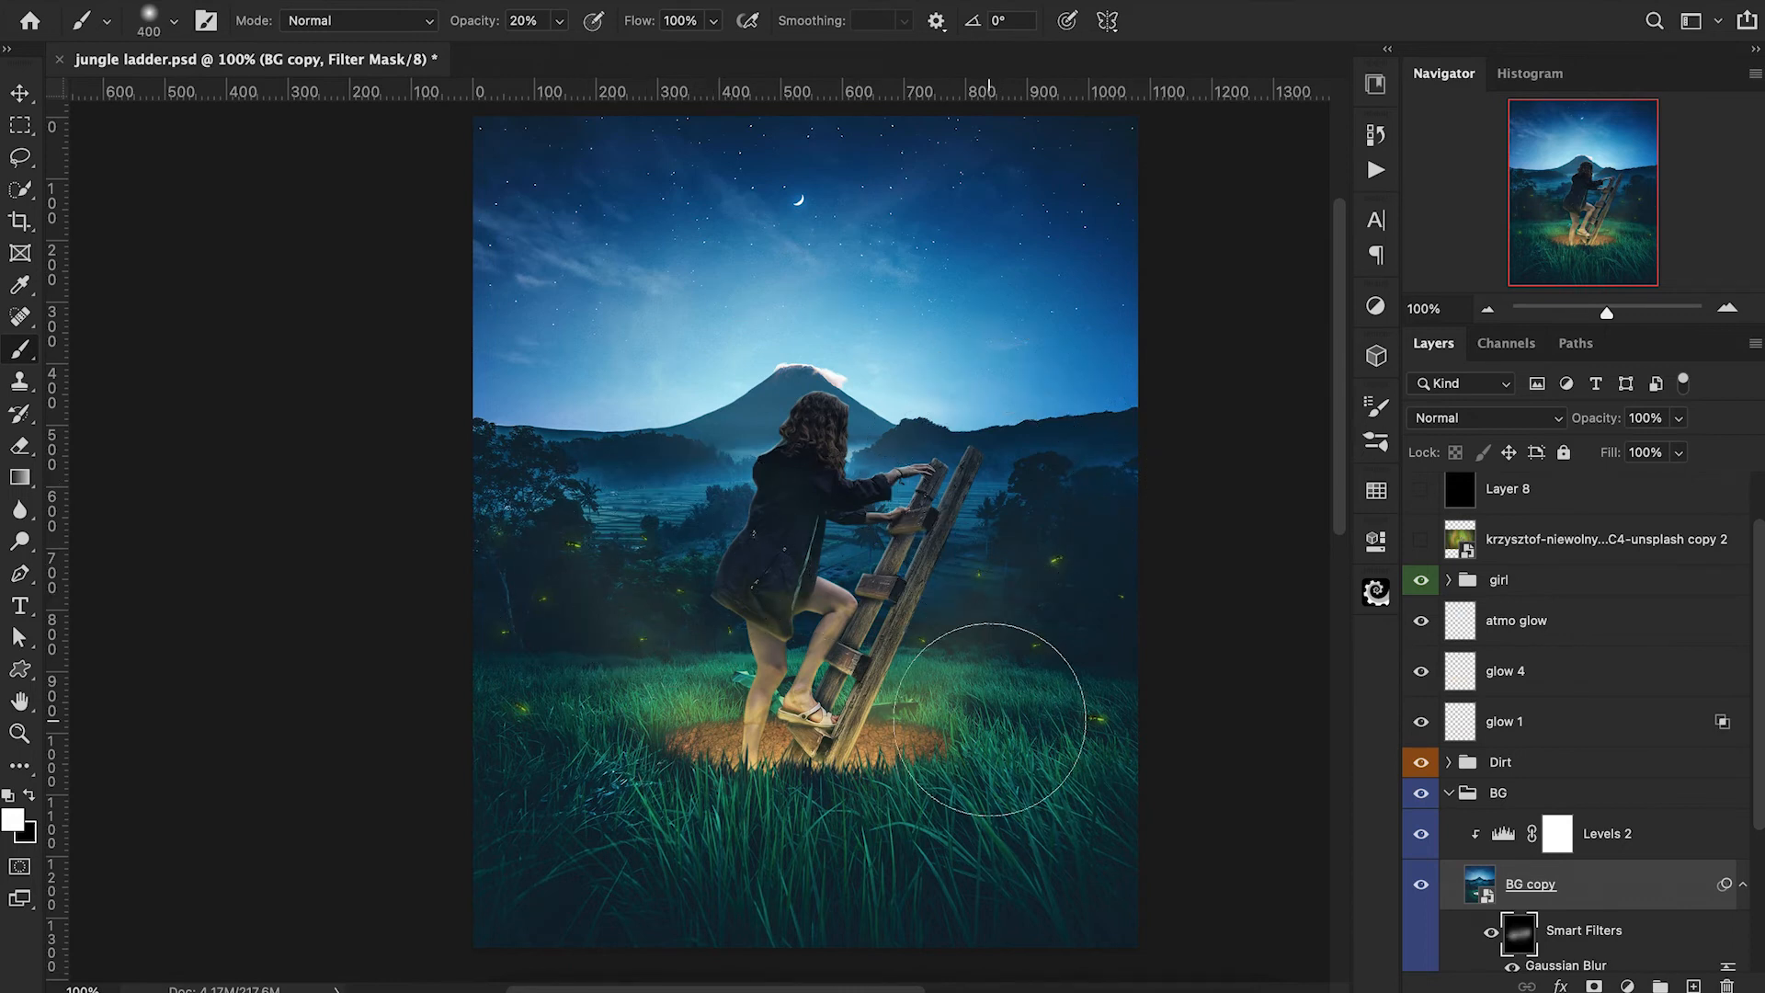
# Paint white on the filter mask over the lower foreground grass, with a soft 600 px brush at 20% opacity, to blur it.
pyautogui.scroll(-1, 993, 720)
pyautogui.press(']')
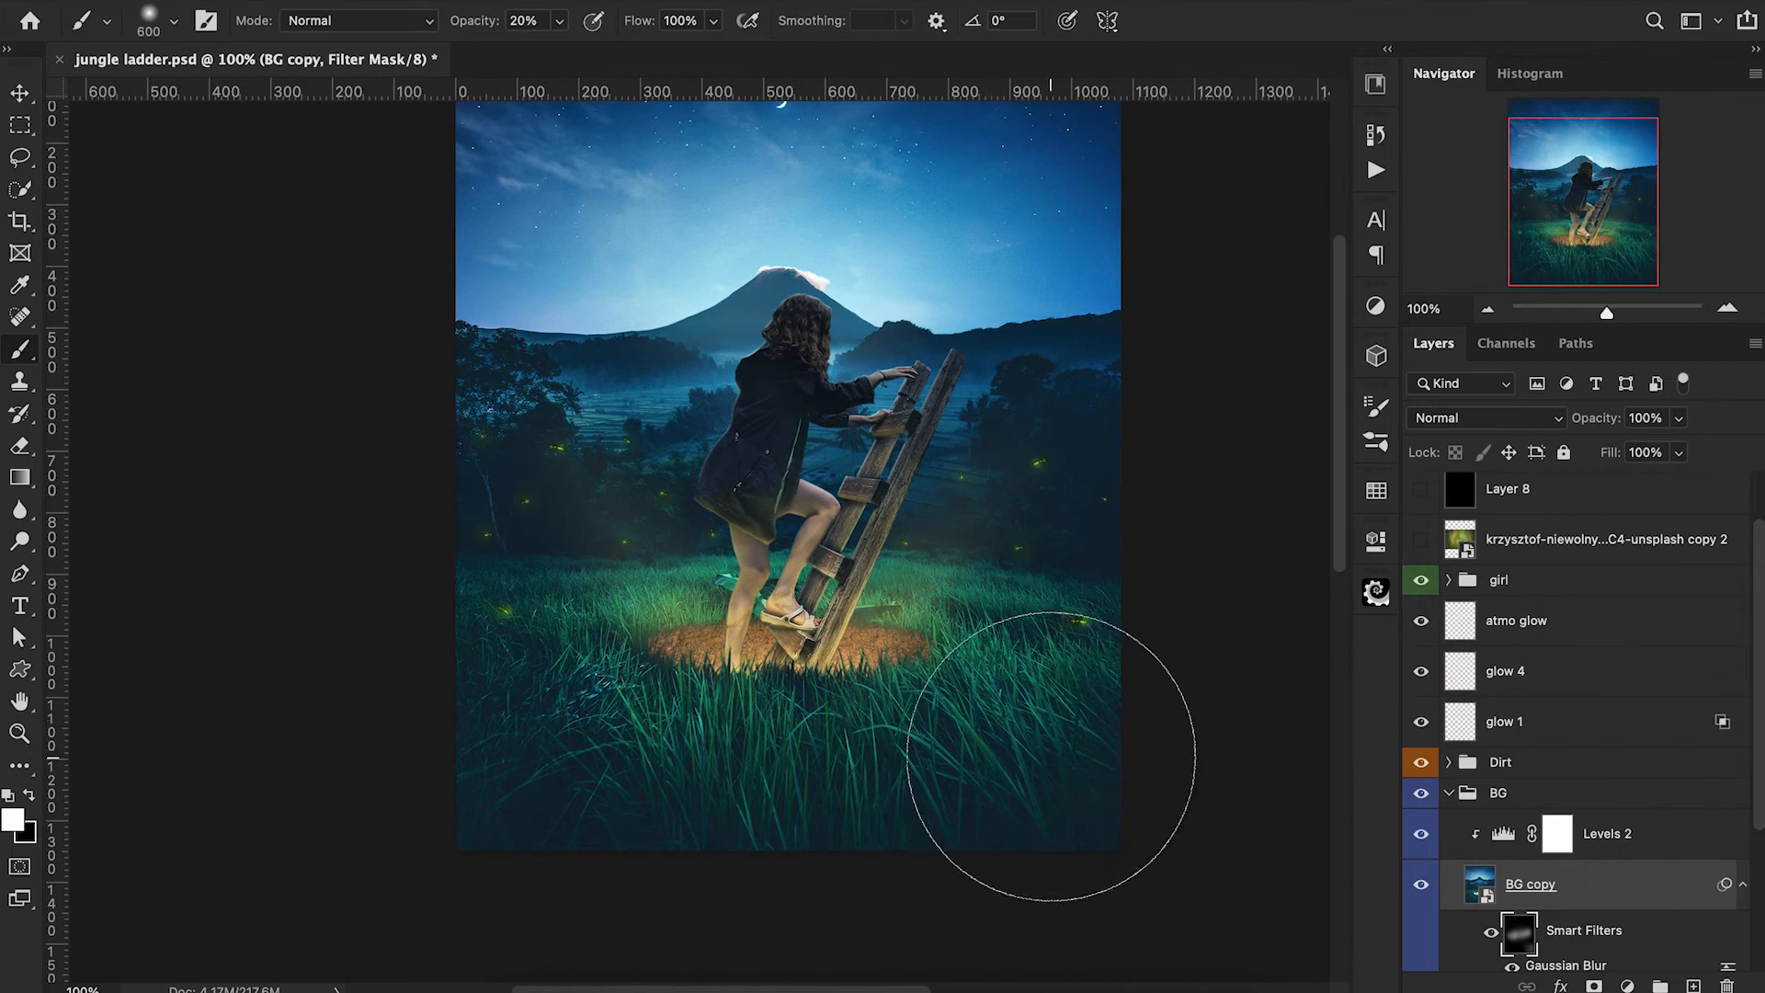
pyautogui.press(']')
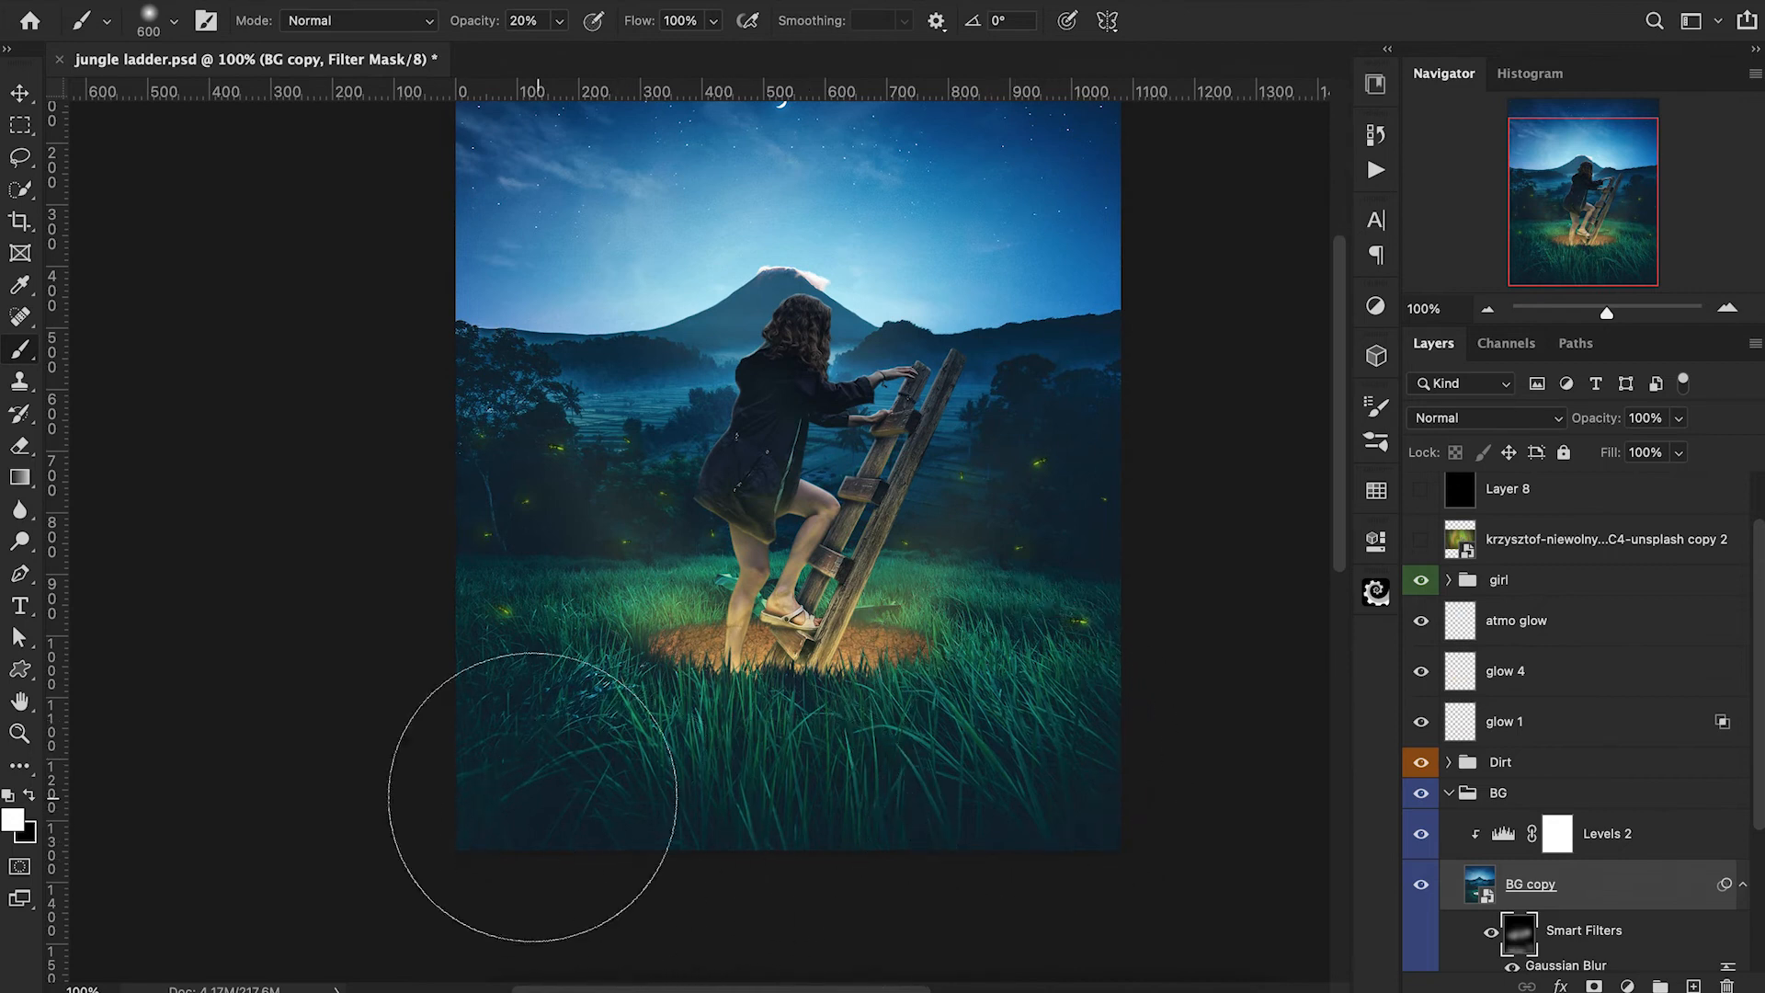
pyautogui.click(588, 733)
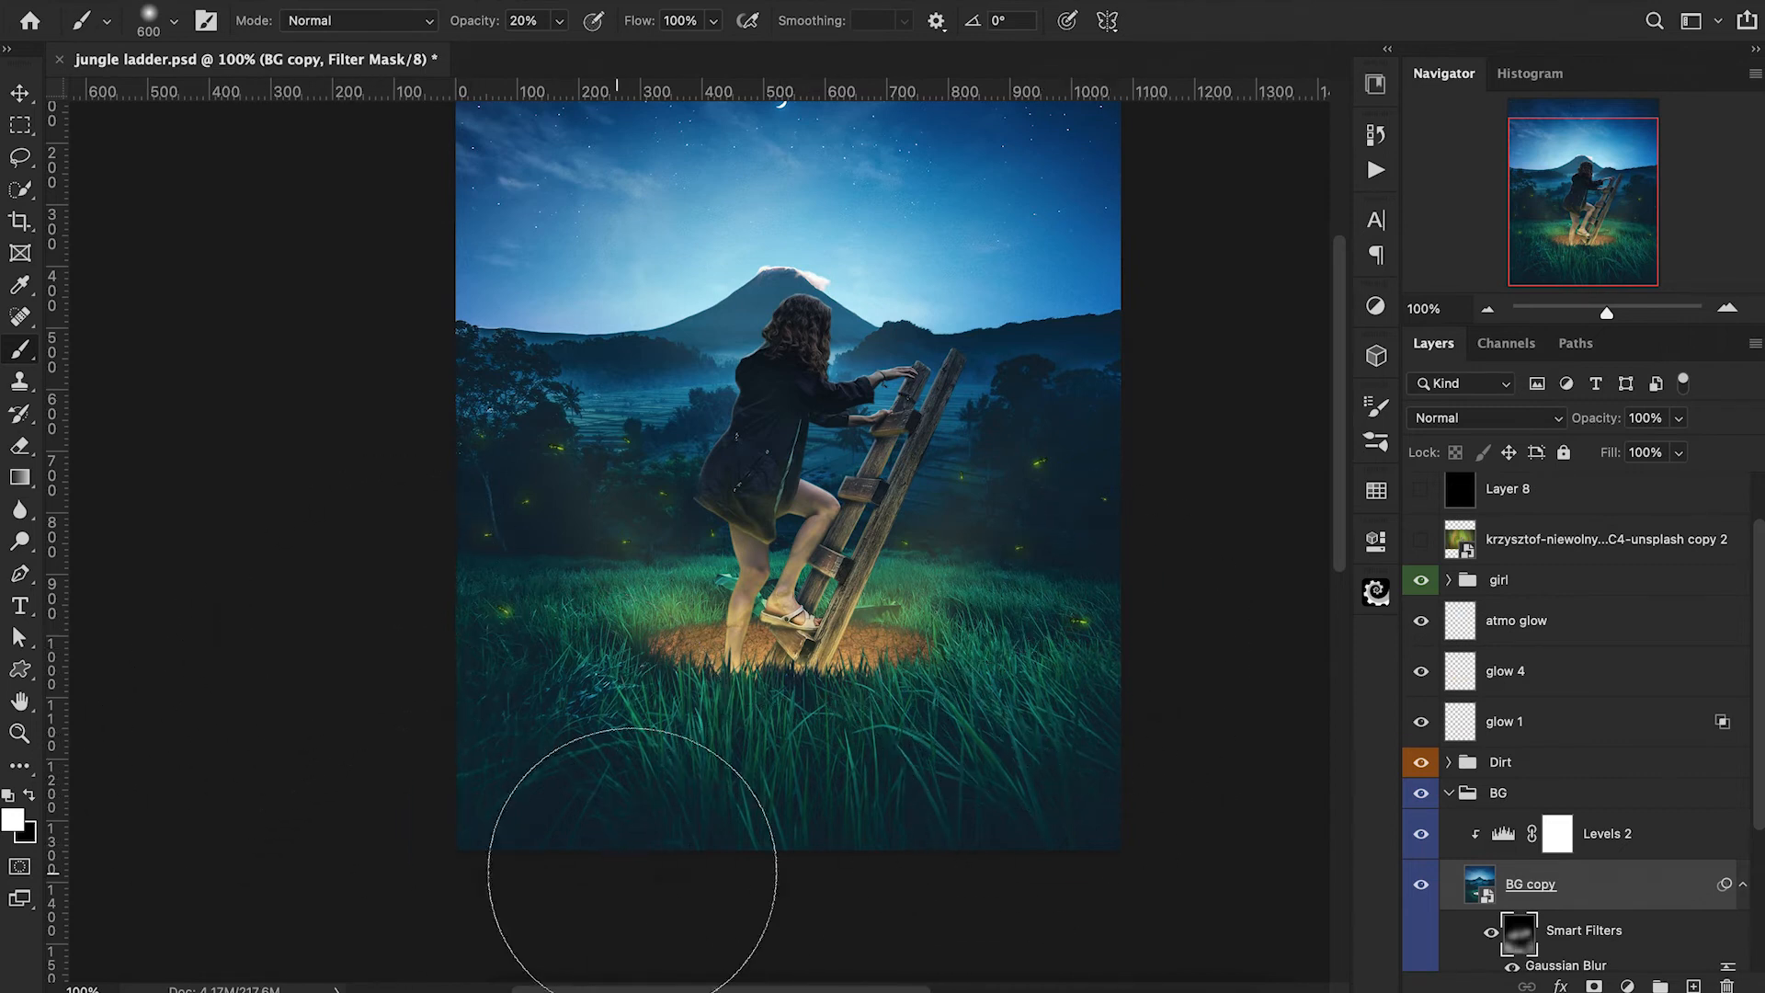
pyautogui.press('[')
pyautogui.press('[')
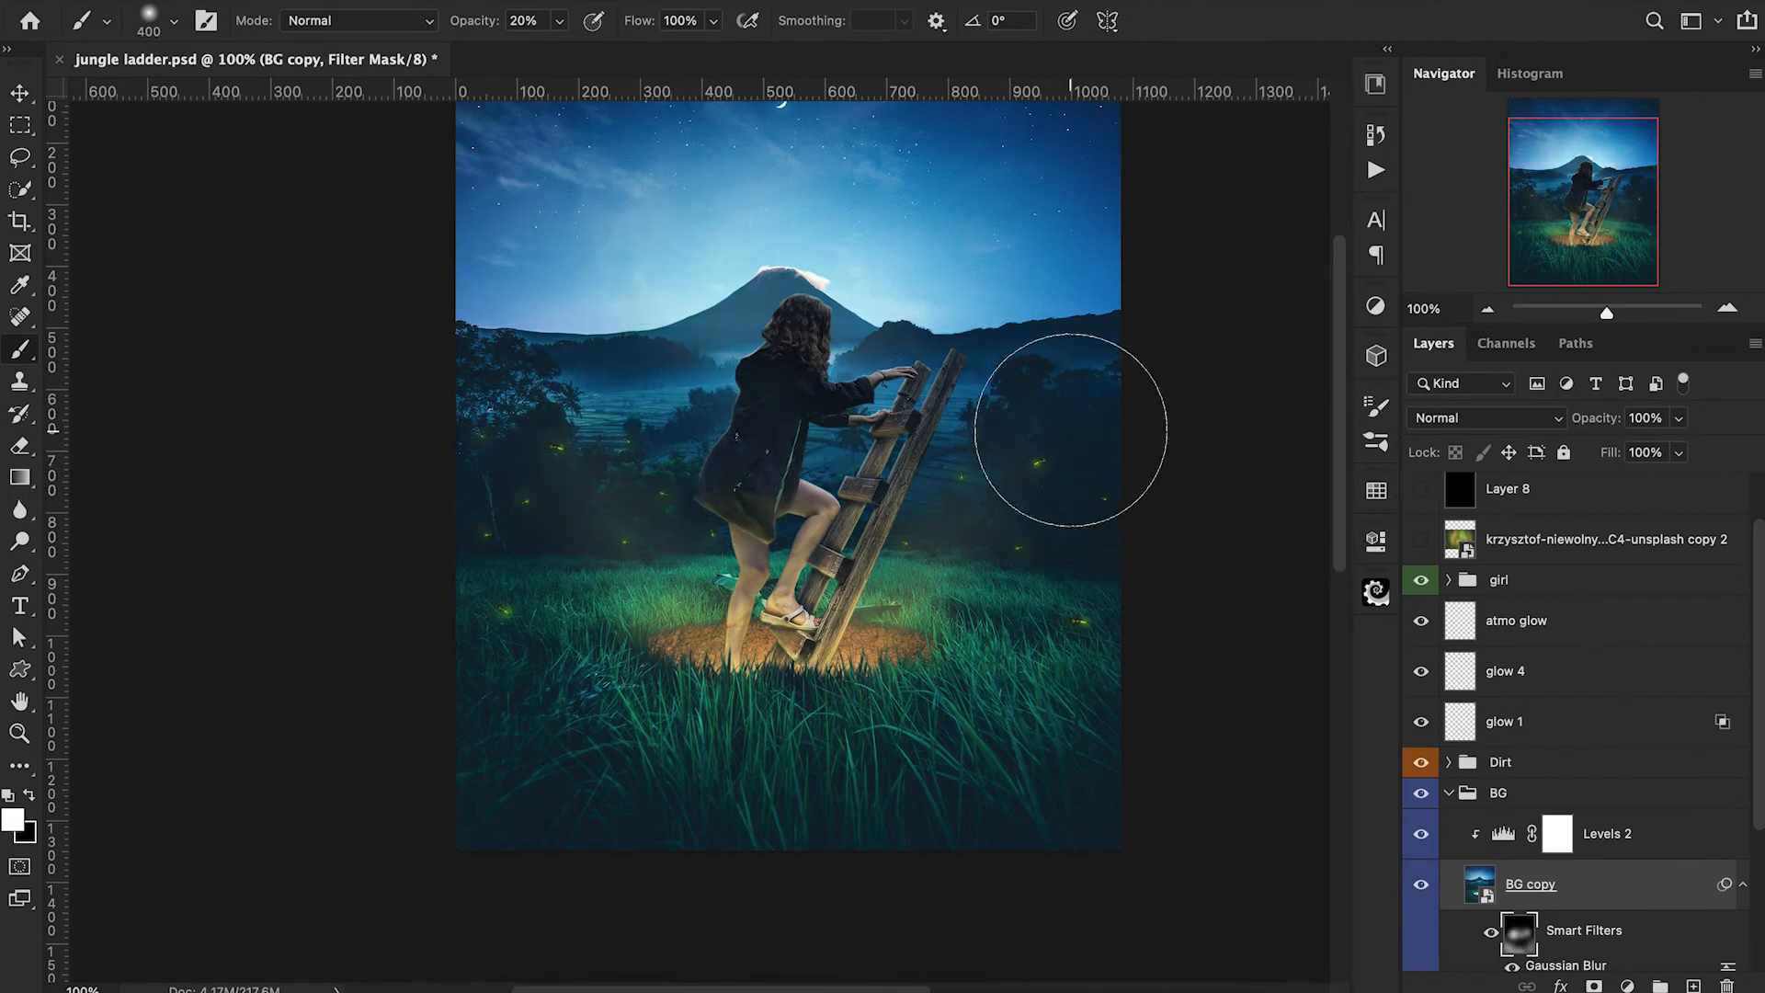
# Extend the blur over the distant trees and hills with a 400 px brush at 20% opacity, and collapse the "BG" group.
pyautogui.scroll(2, 1316, 596)
pyautogui.scroll(1, 1317, 596)
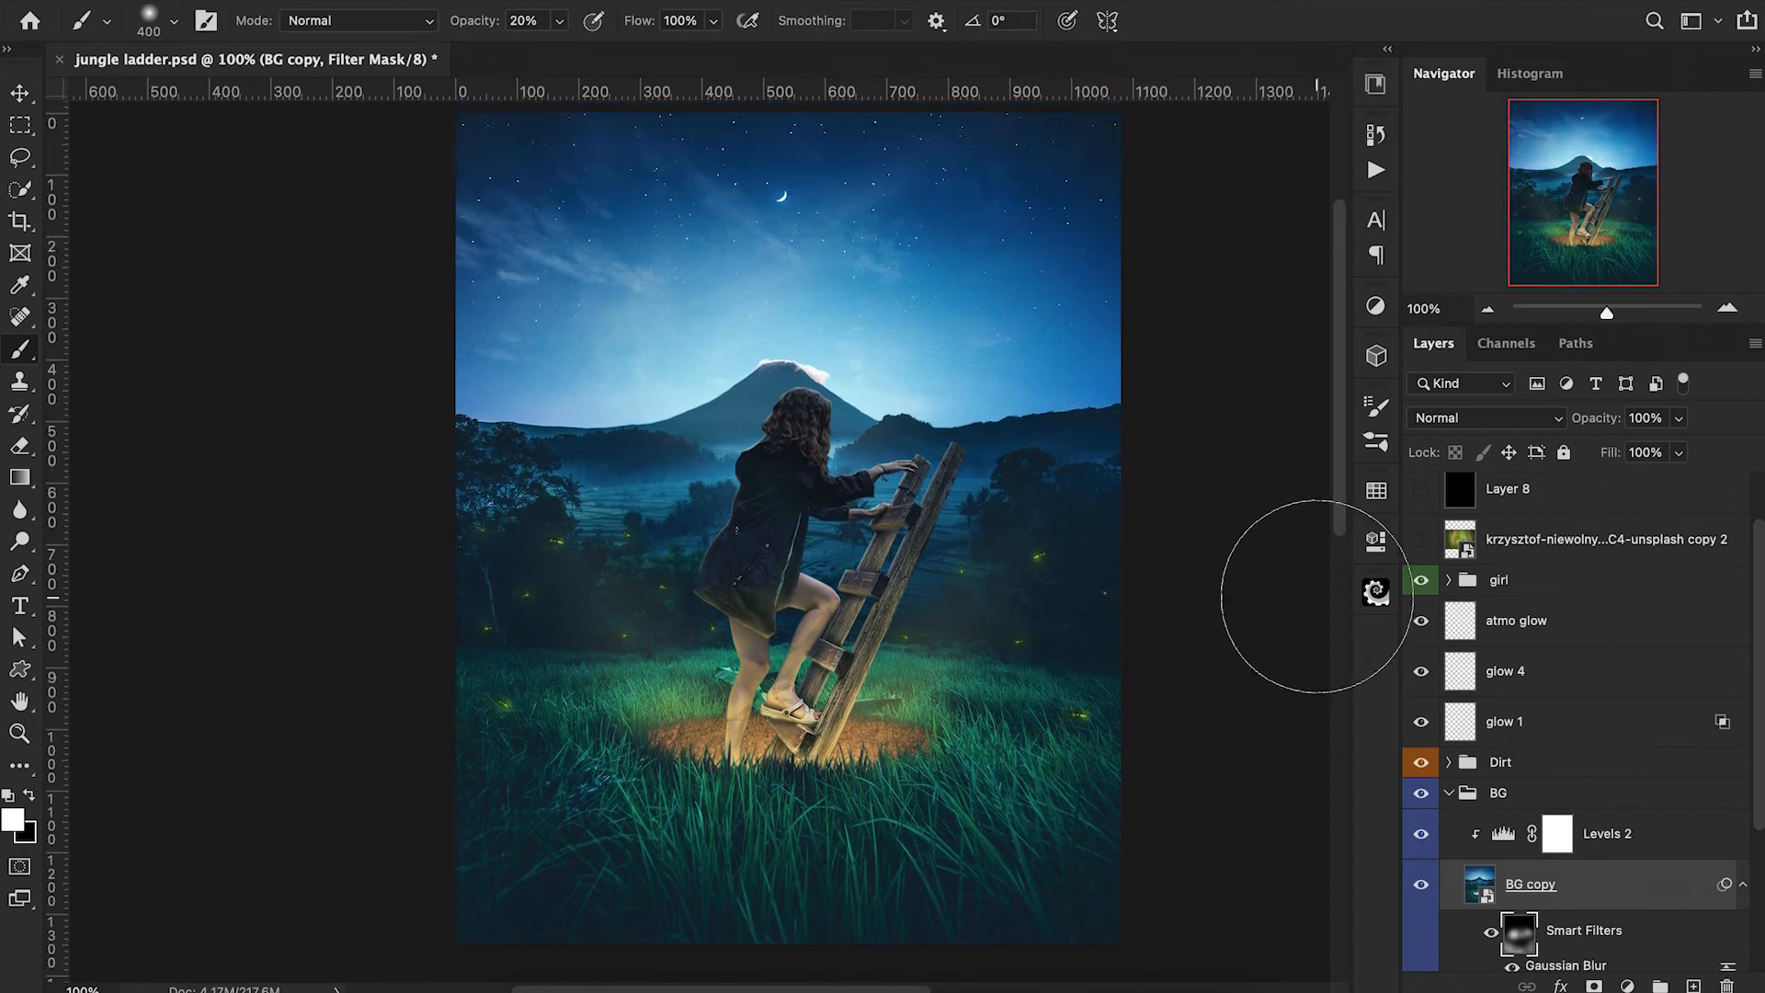
pyautogui.click(665, 448)
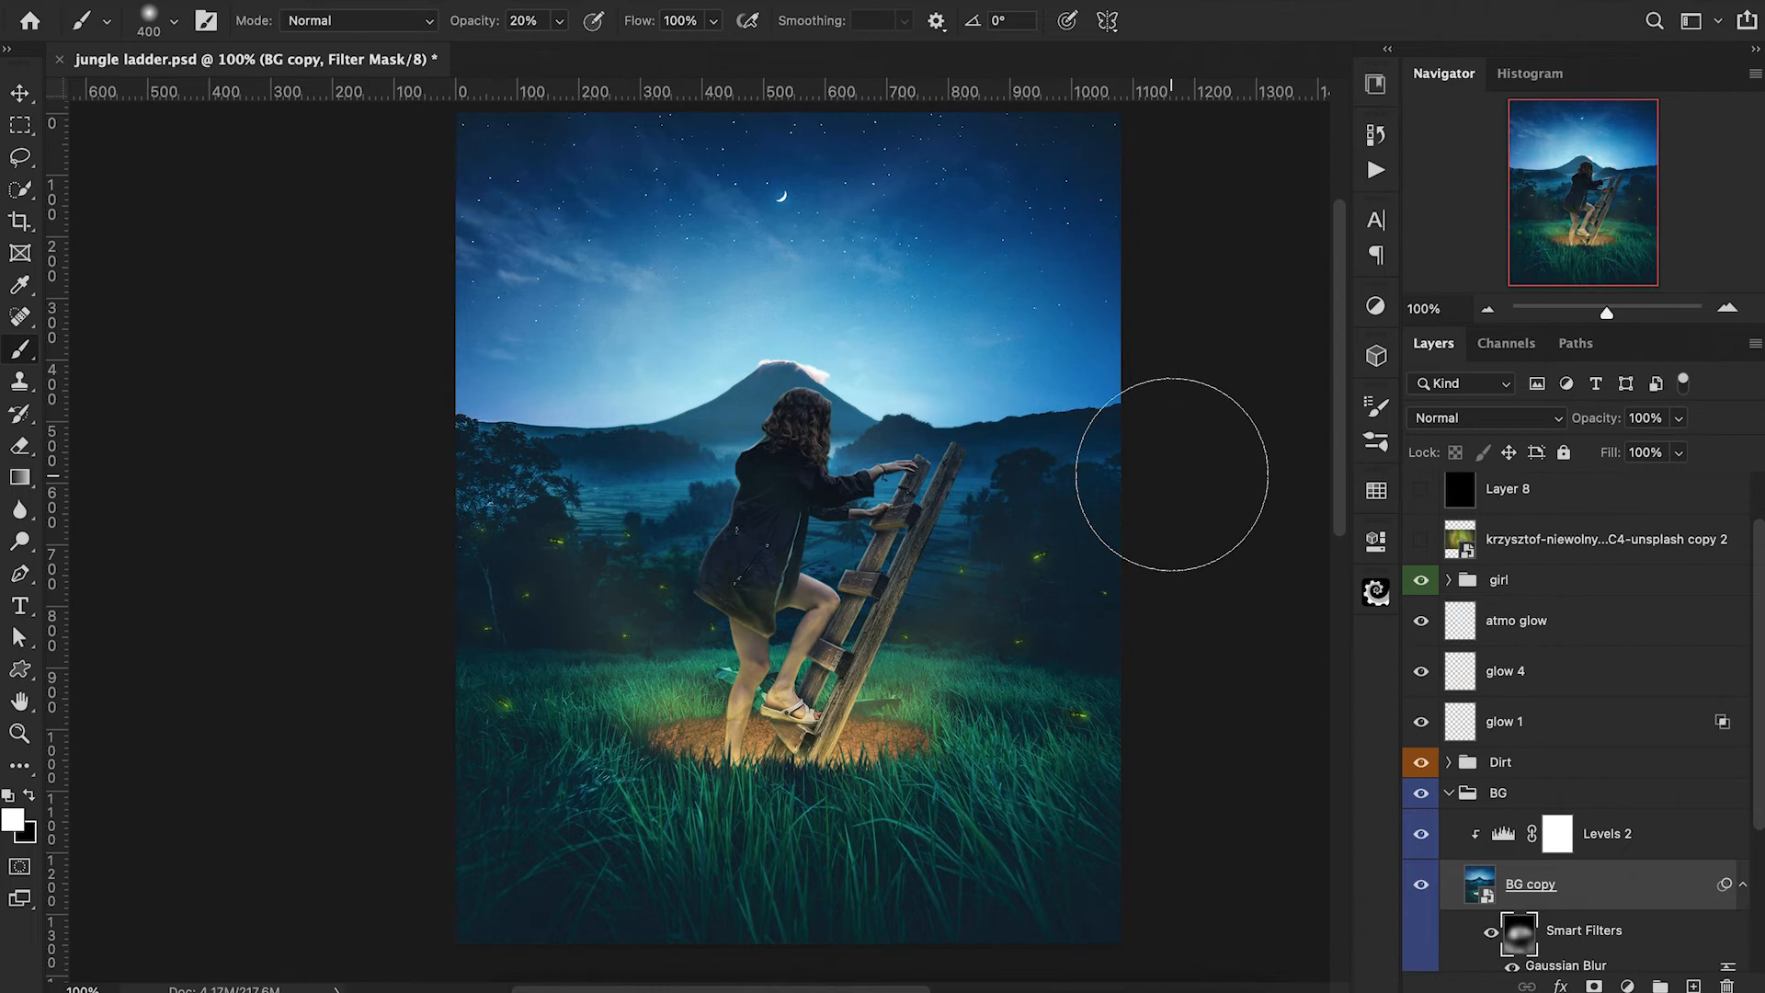
pyautogui.scroll(1, 1172, 474)
pyautogui.click(1481, 882)
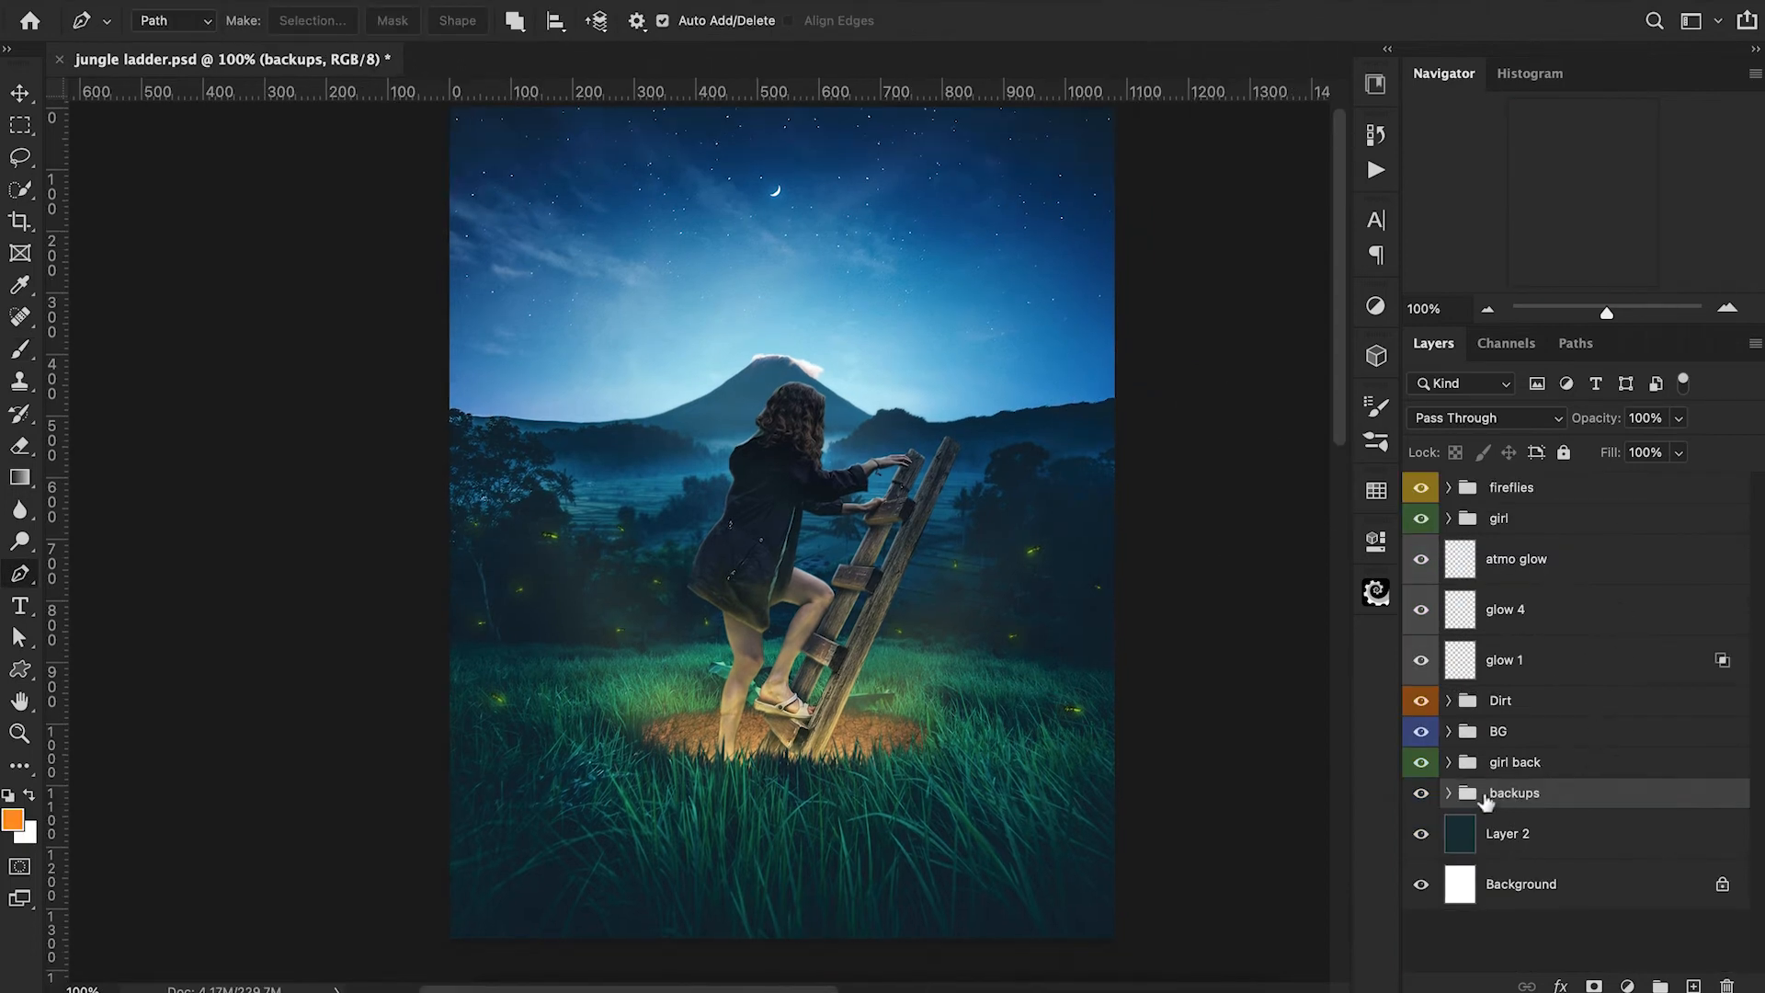
pyautogui.click(1449, 793)
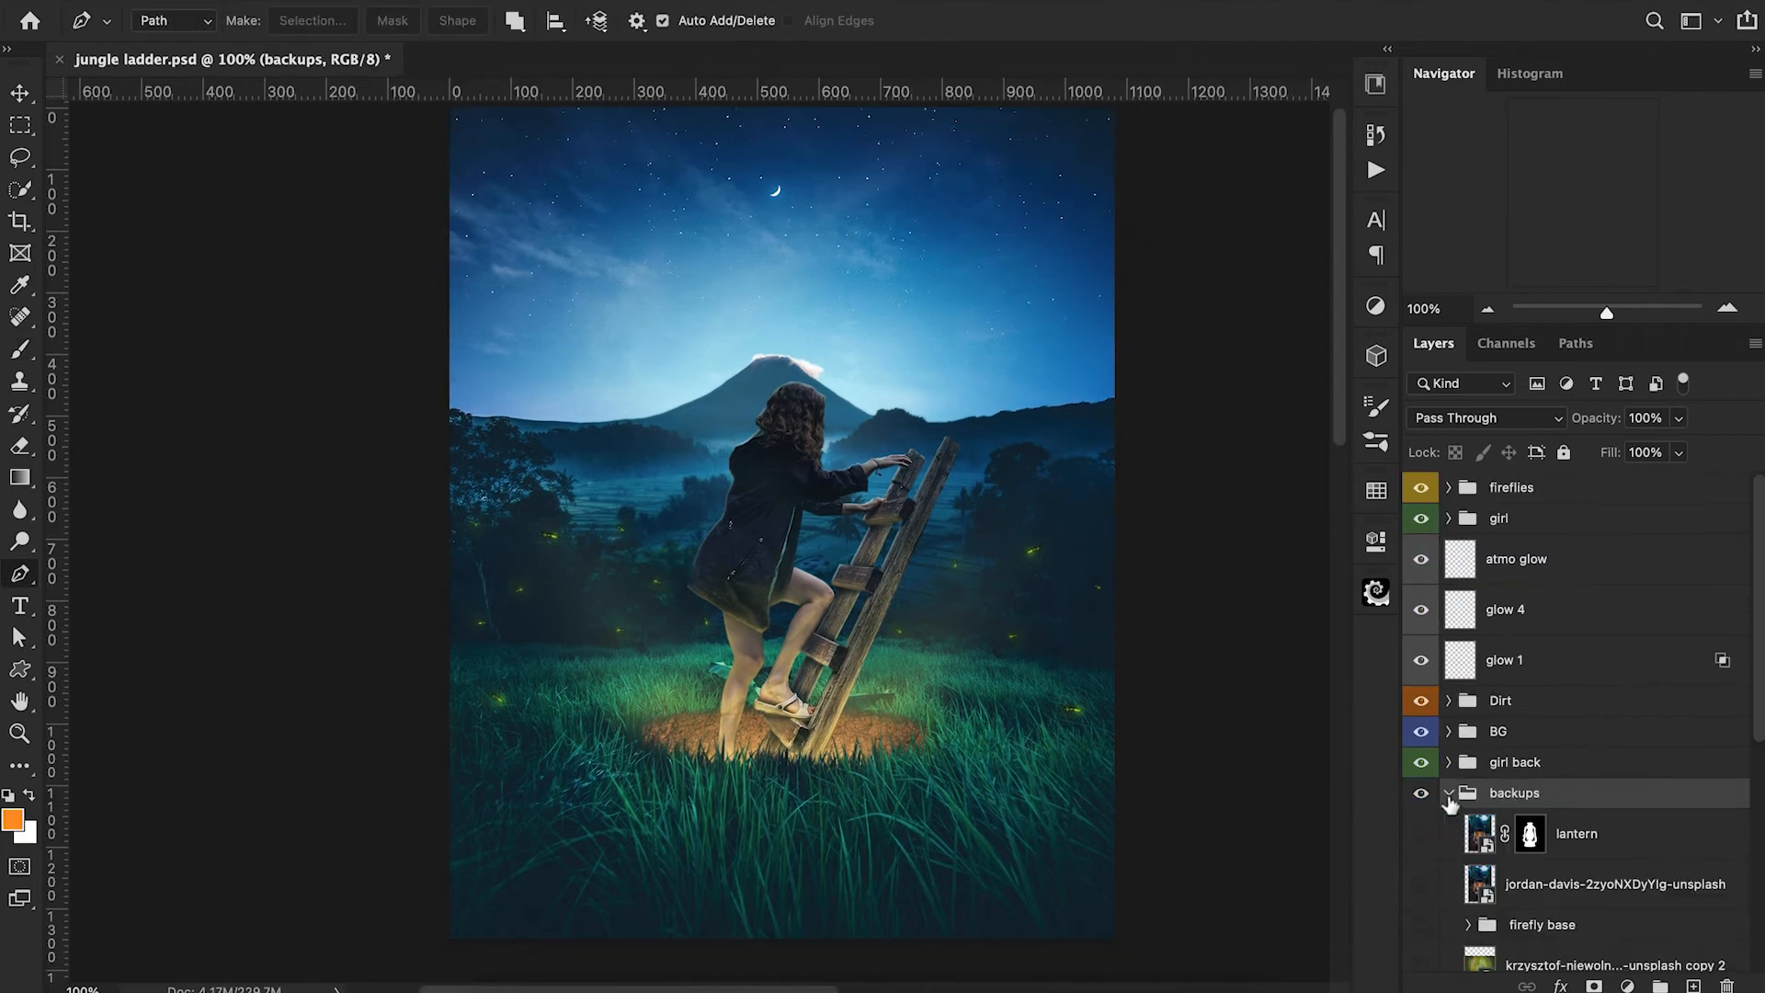
# Move the "lantern" layer out of the "backups" group to the top of the layer stack and make it visible.
pyautogui.click(1602, 855)
pyautogui.moveTo(1625, 850); pyautogui.dragTo(1559, 487)
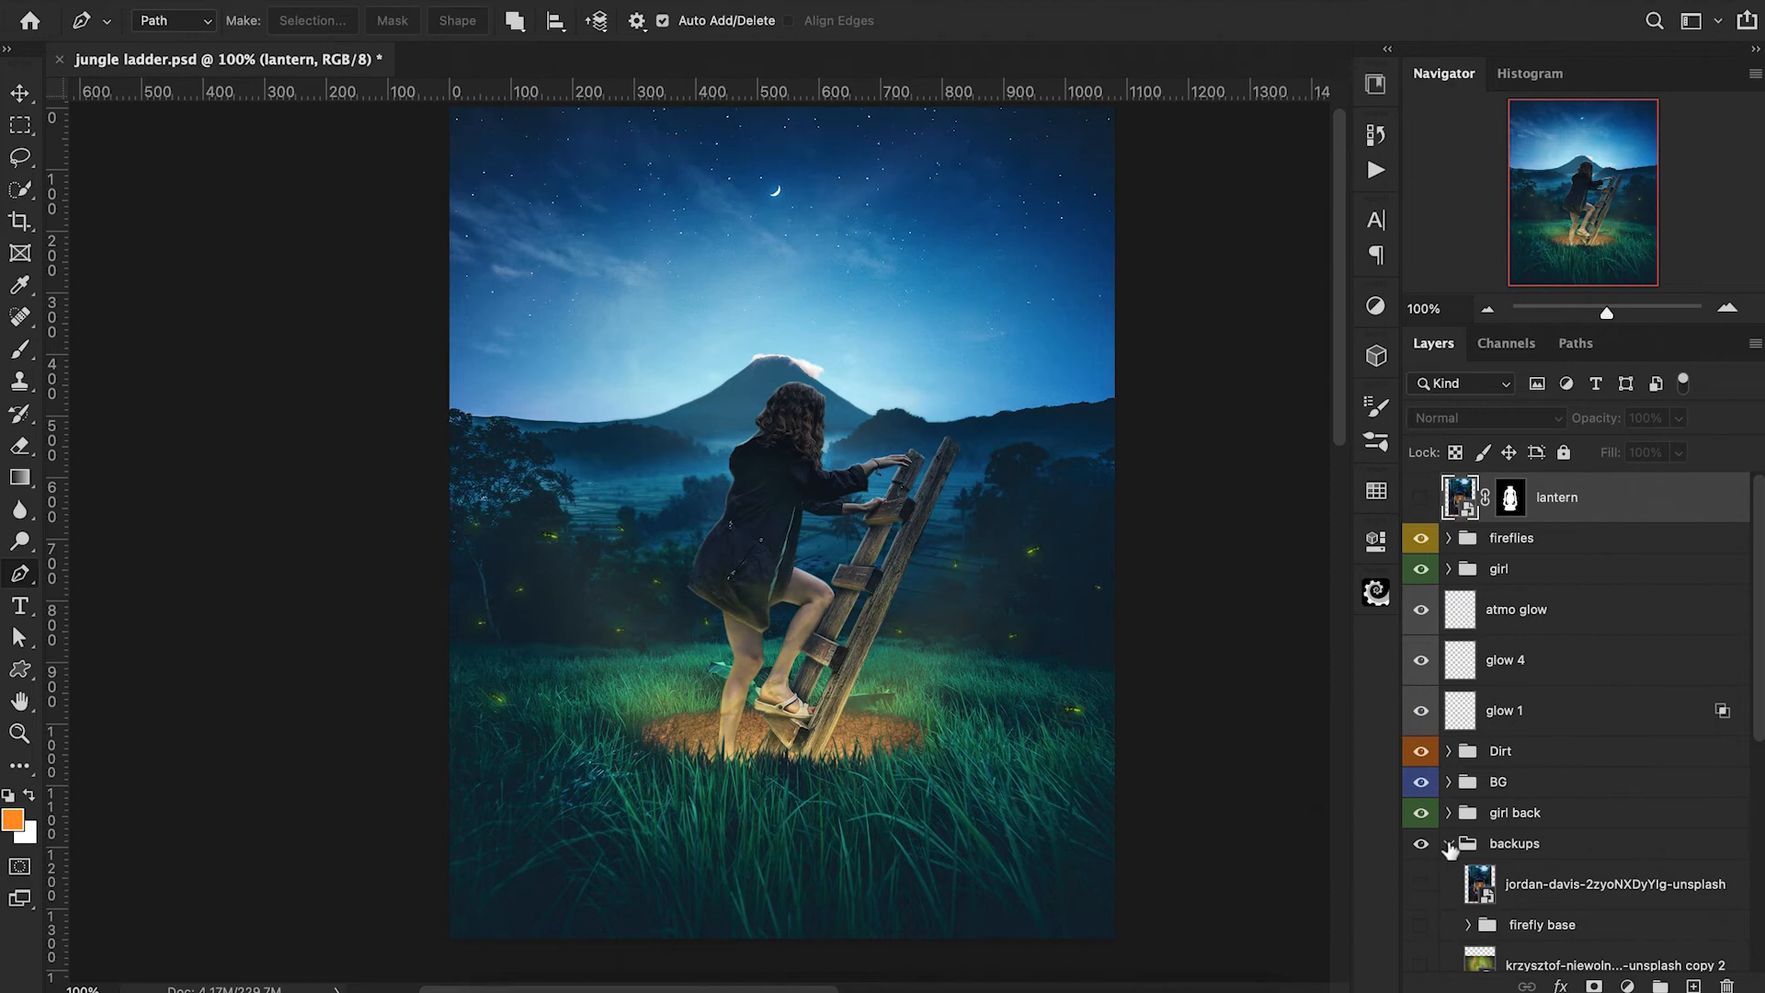
pyautogui.click(1449, 845)
pyautogui.click(1421, 497)
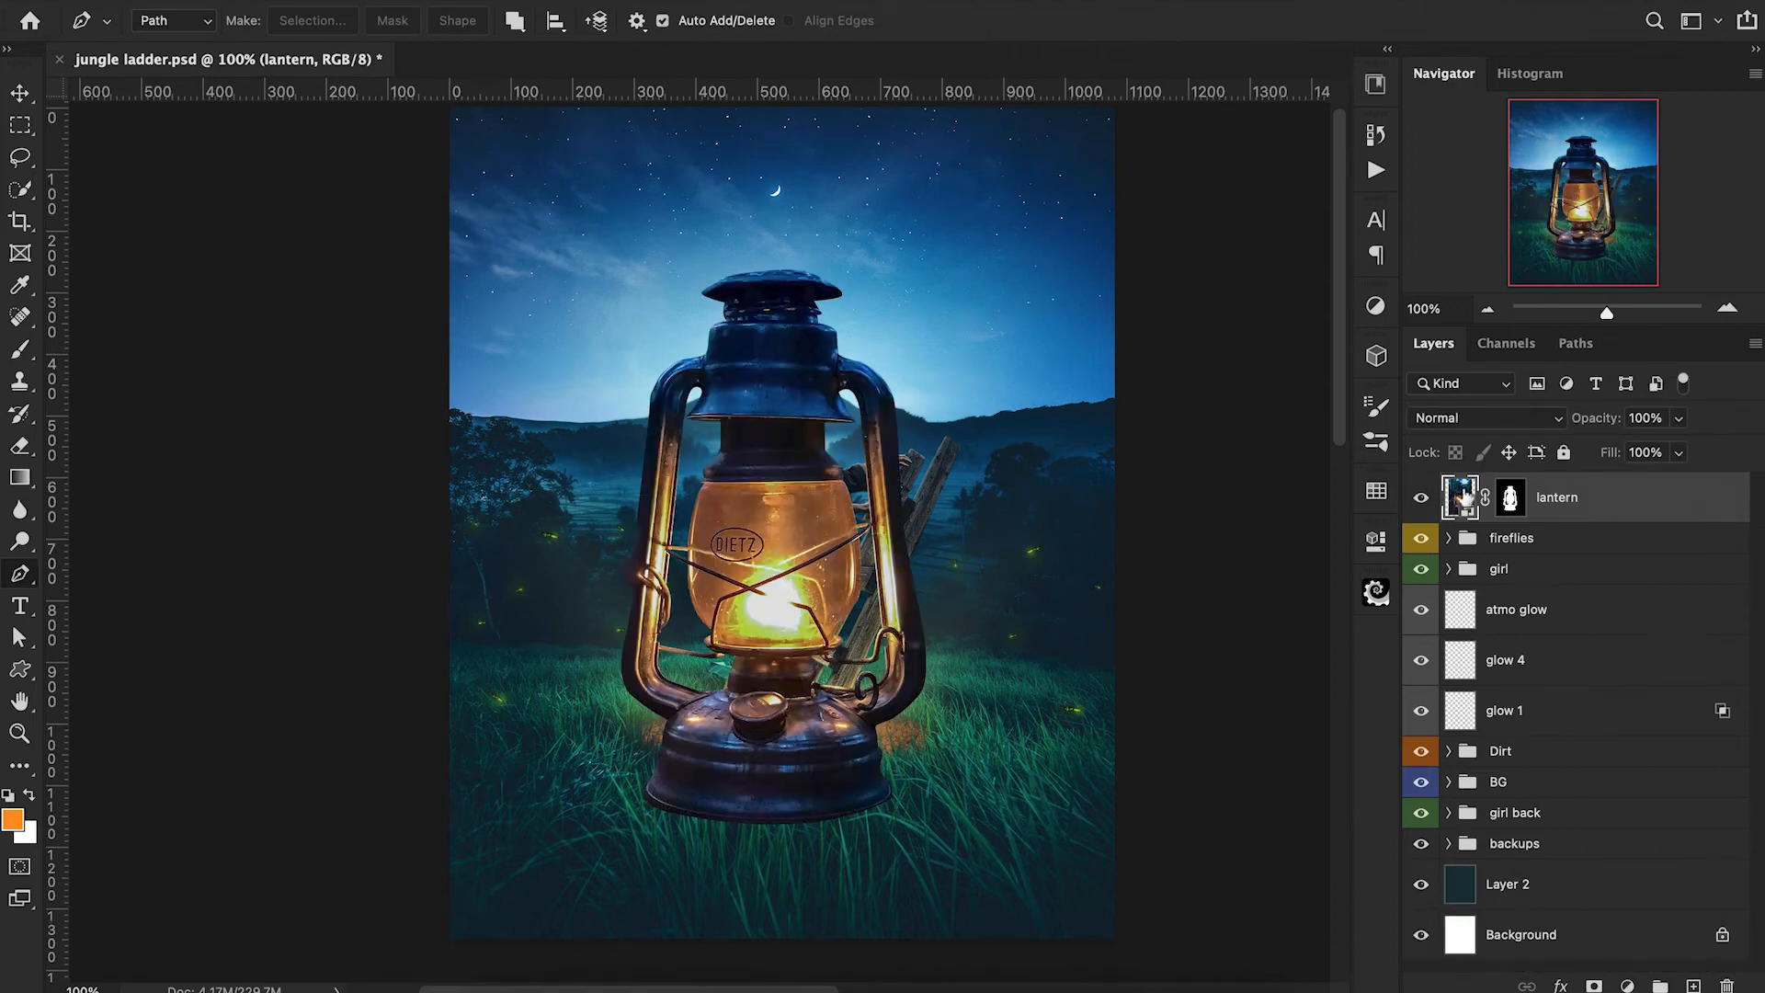
# Scale the lantern down to a small prop and place it beside the upper part of the ladder.
pyautogui.hotkey('ctrl', 't')
pyautogui.moveTo(1048, 925); pyautogui.dragTo(927, 572)
pyautogui.press('Return')
pyautogui.press('p')
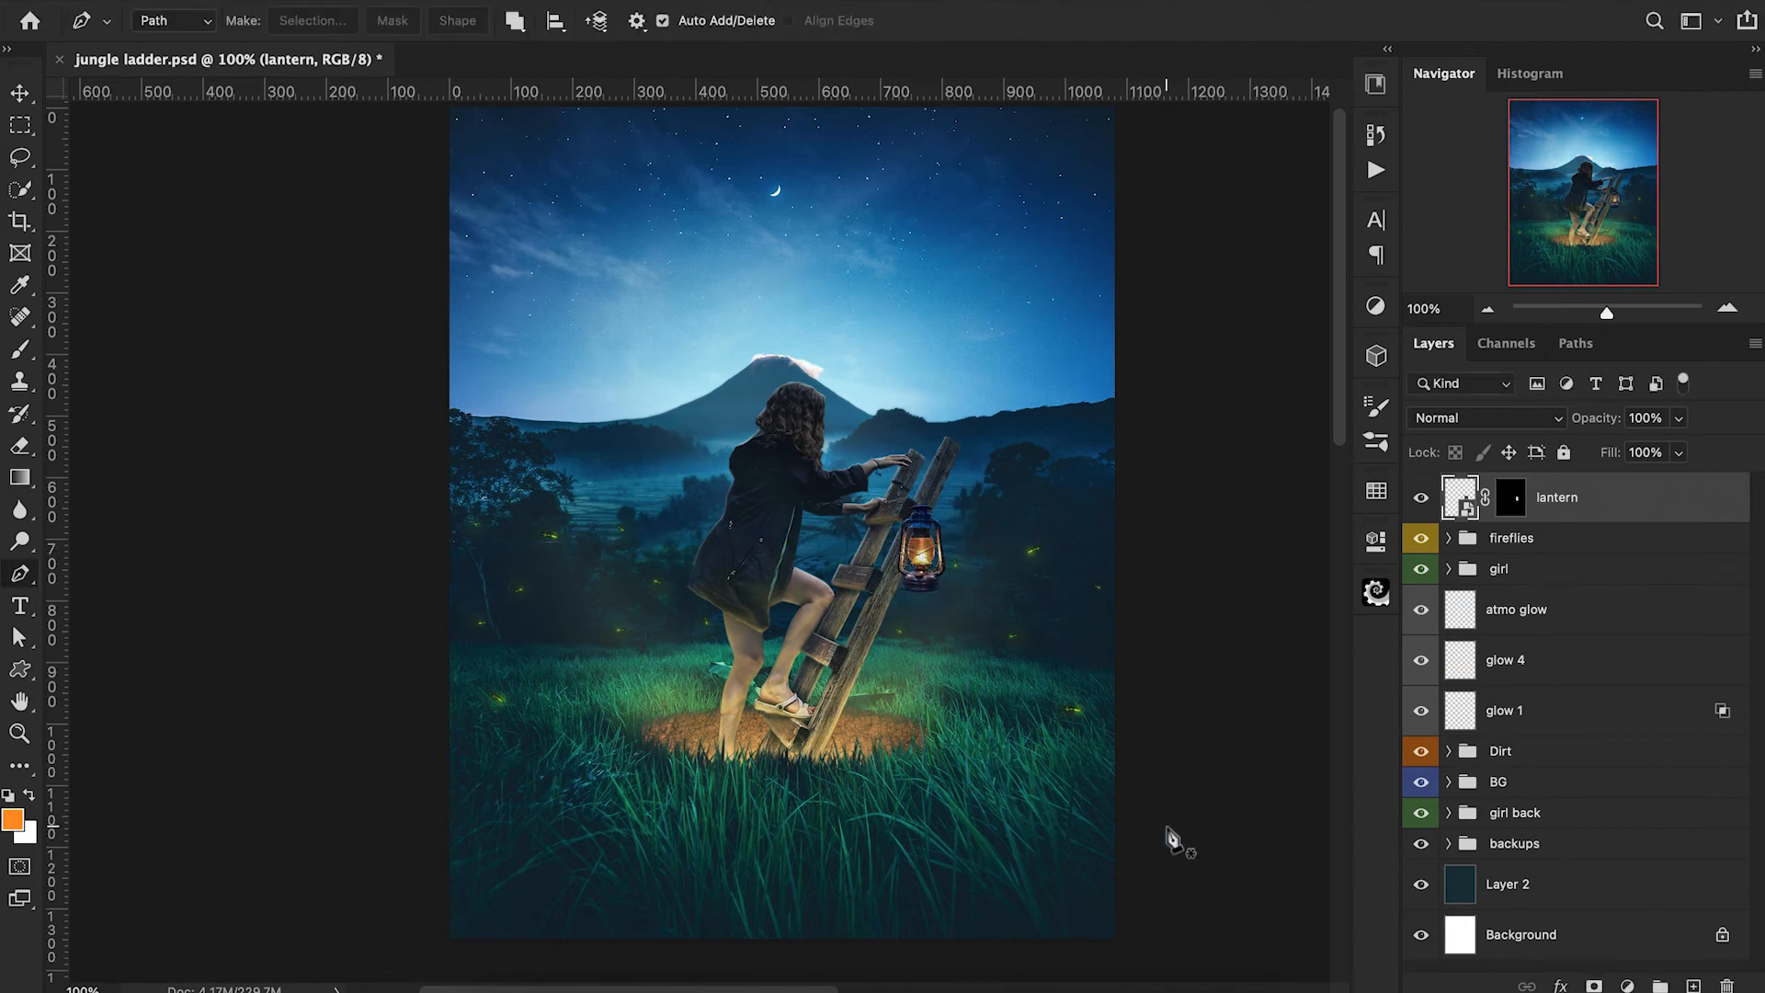
# Reduce the lantern further to about 87% and position it against the ladder's outer rail, just below the girl's hands.
pyautogui.moveTo(910, 672); pyautogui.dragTo(889, 639)
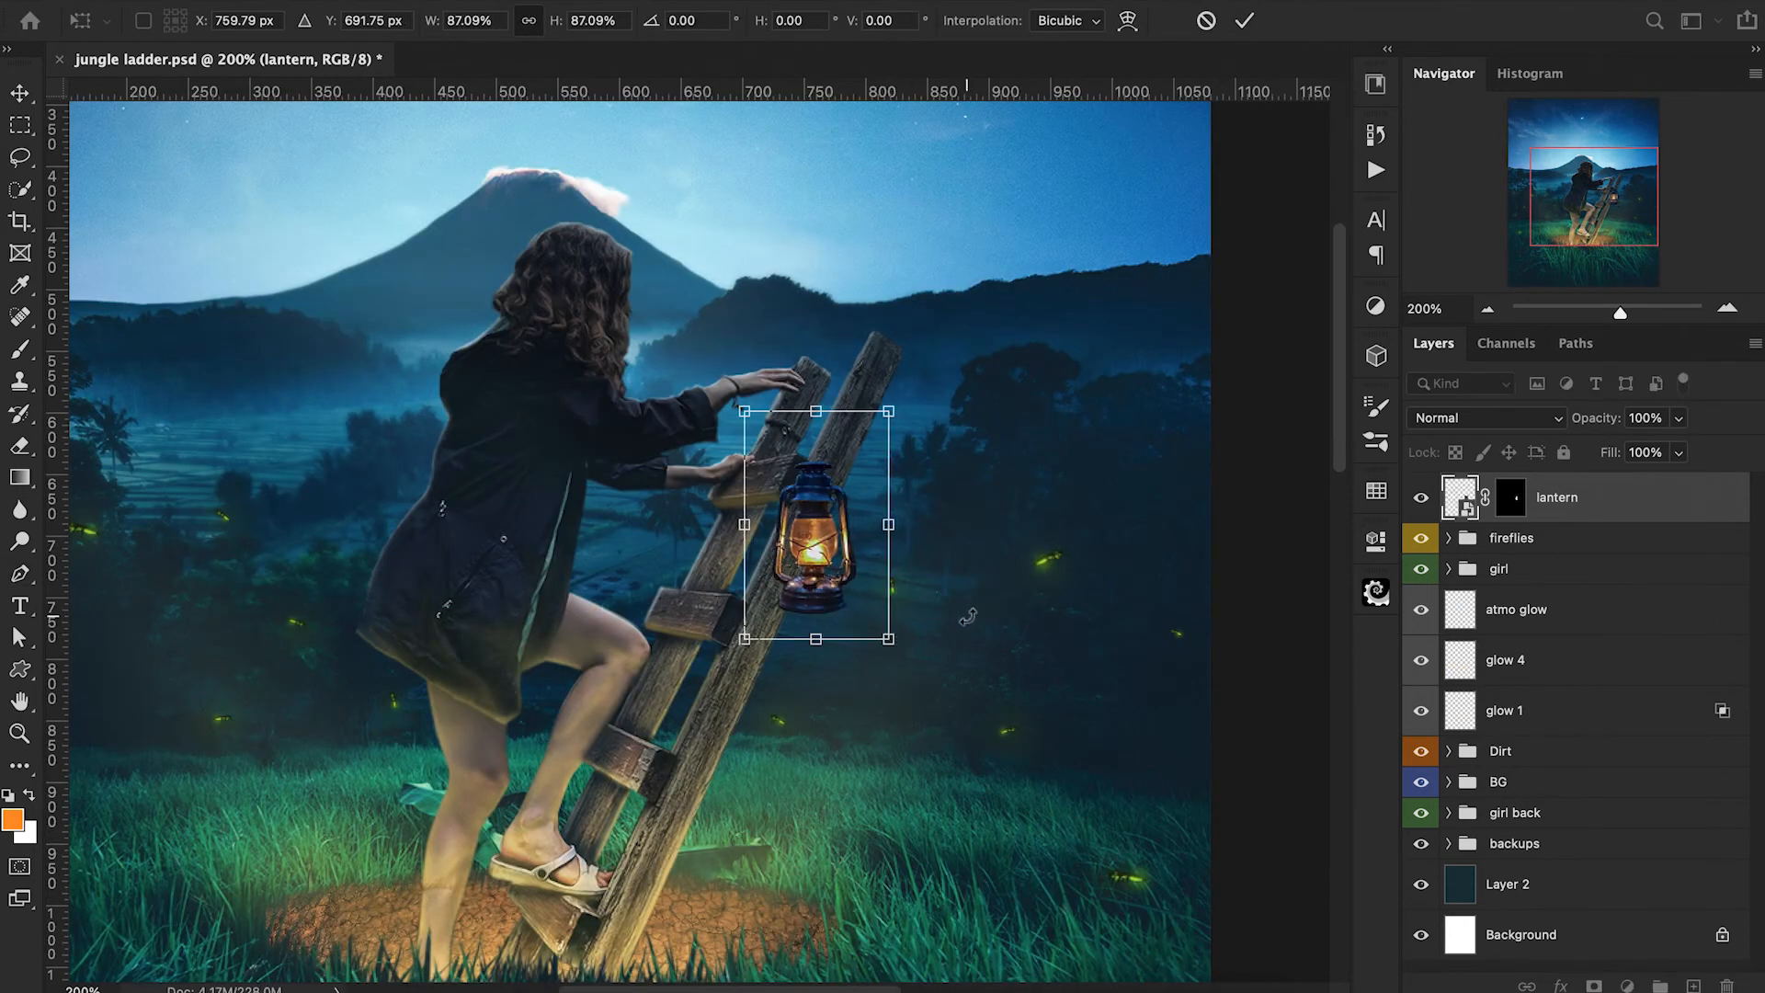
pyautogui.moveTo(831, 545); pyautogui.dragTo(838, 564)
pyautogui.moveTo(976, 617); pyautogui.dragTo(973, 622)
pyautogui.press('Return')
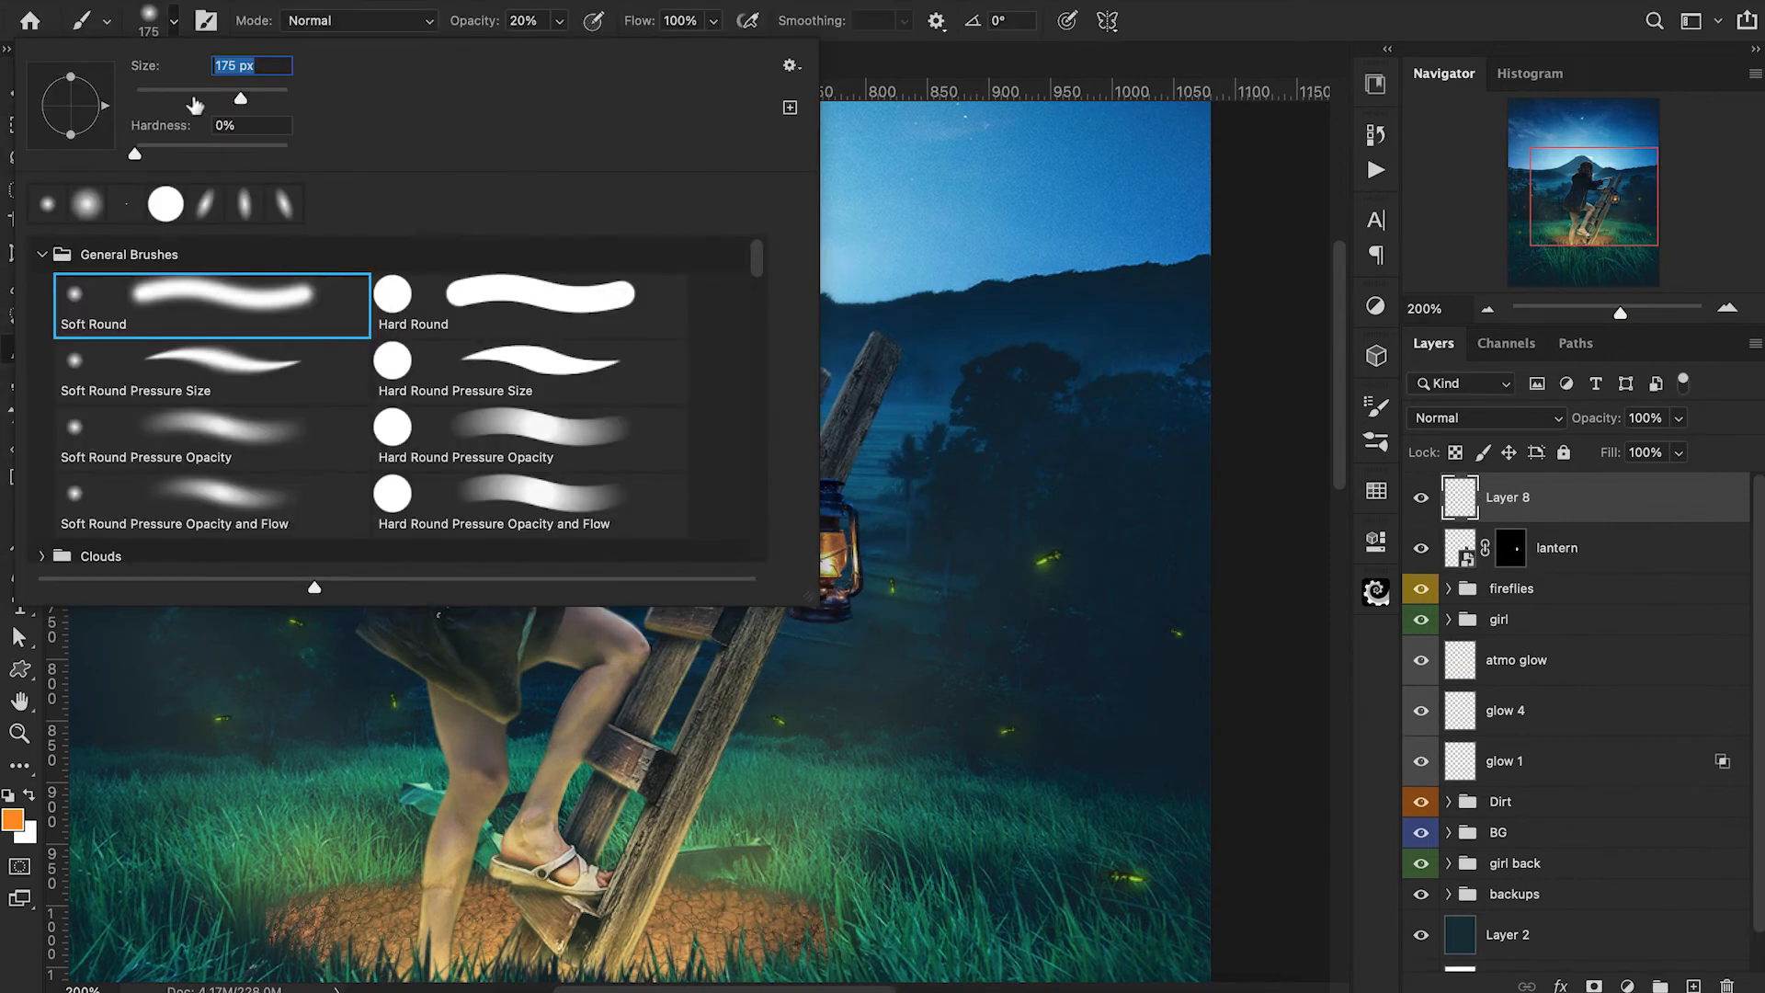
# Set up a small Hard Round brush and sample a dark brown foreground colour from the lantern.
pyautogui.click(464, 319)
pyautogui.moveTo(285, 154); pyautogui.dragTo(265, 155)
pyautogui.press('Return')
pyautogui.click(13, 819)
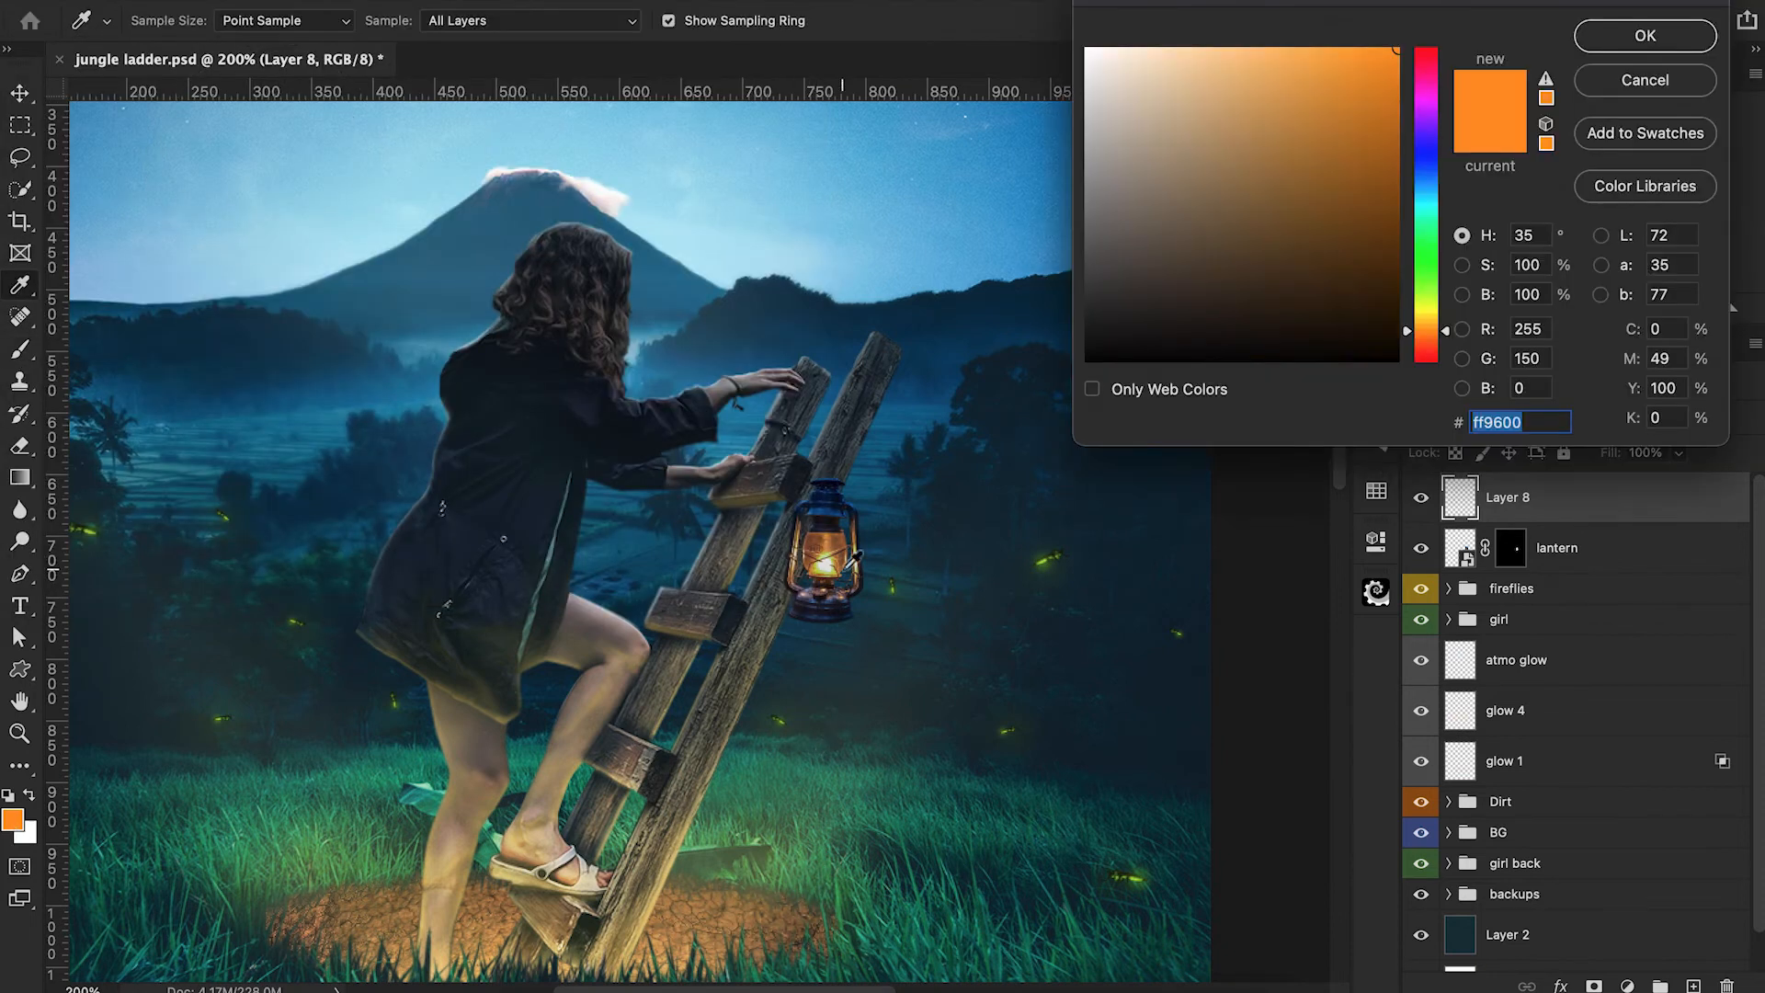
pyautogui.click(838, 523)
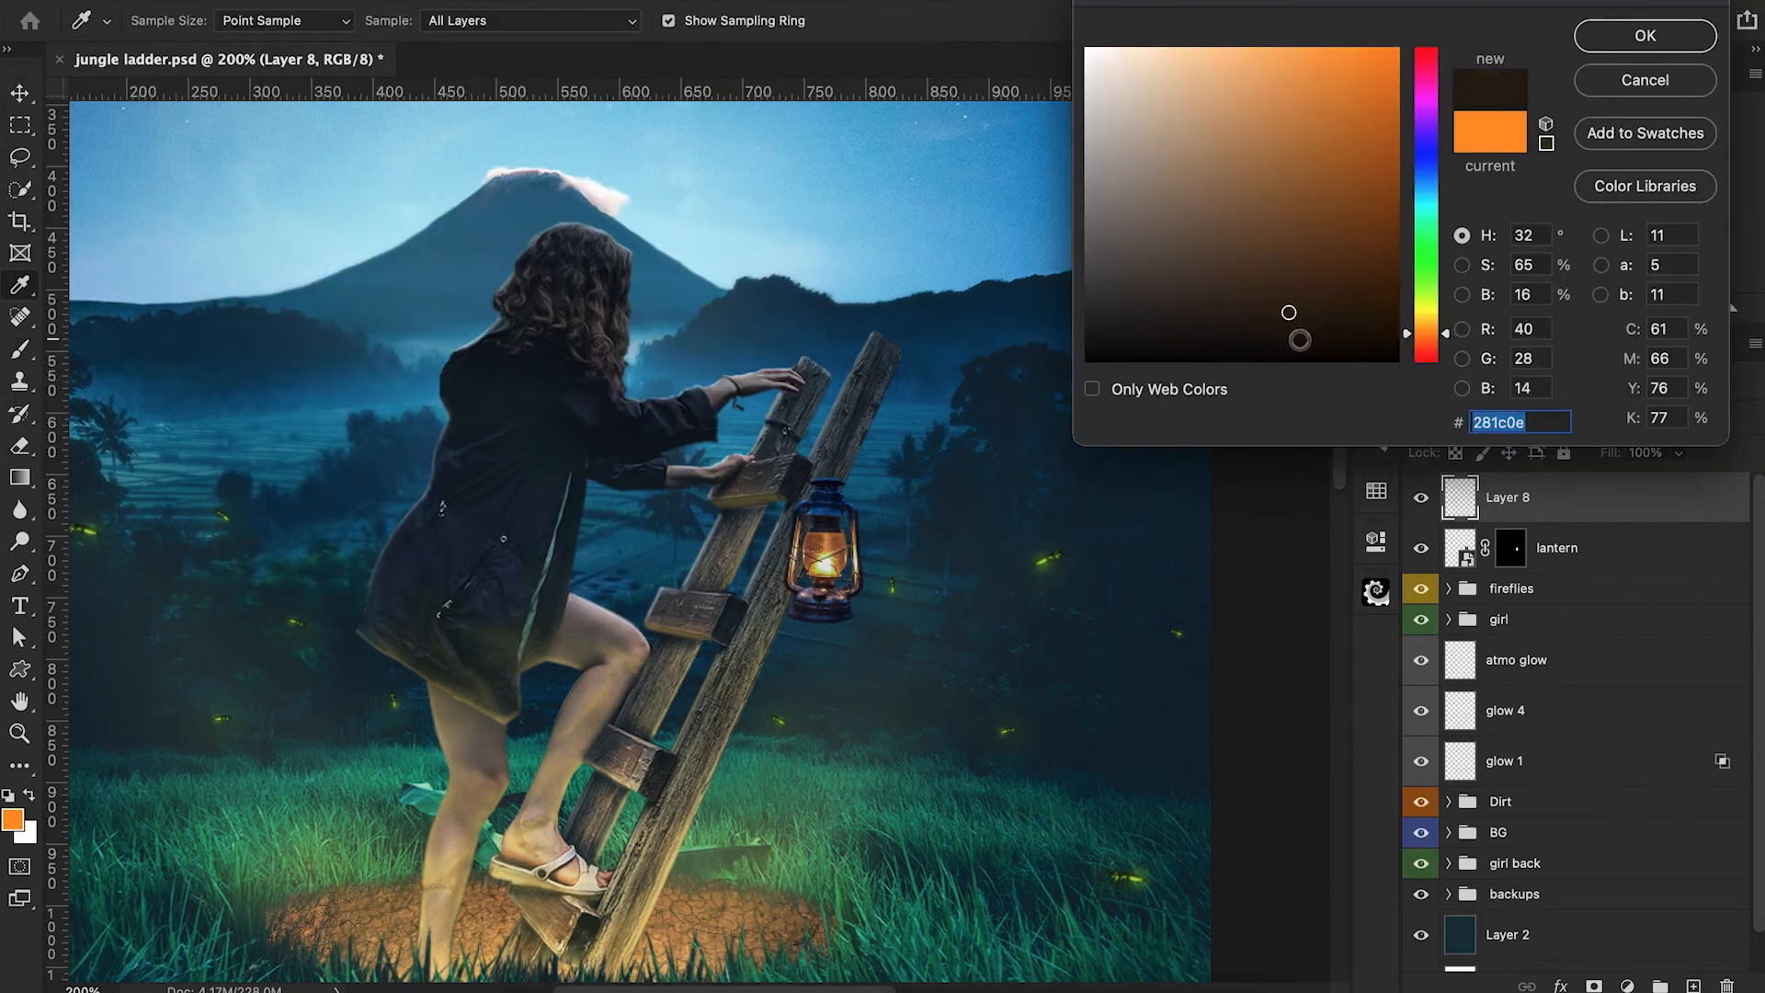
pyautogui.click(1646, 35)
pyautogui.press('[')
pyautogui.press('[')
pyautogui.press('[')
pyautogui.press('[')
pyautogui.press('[')
pyautogui.press('[')
pyautogui.press('[')
pyautogui.press('[')
pyautogui.press('[')
pyautogui.press('[')
pyautogui.press('[')
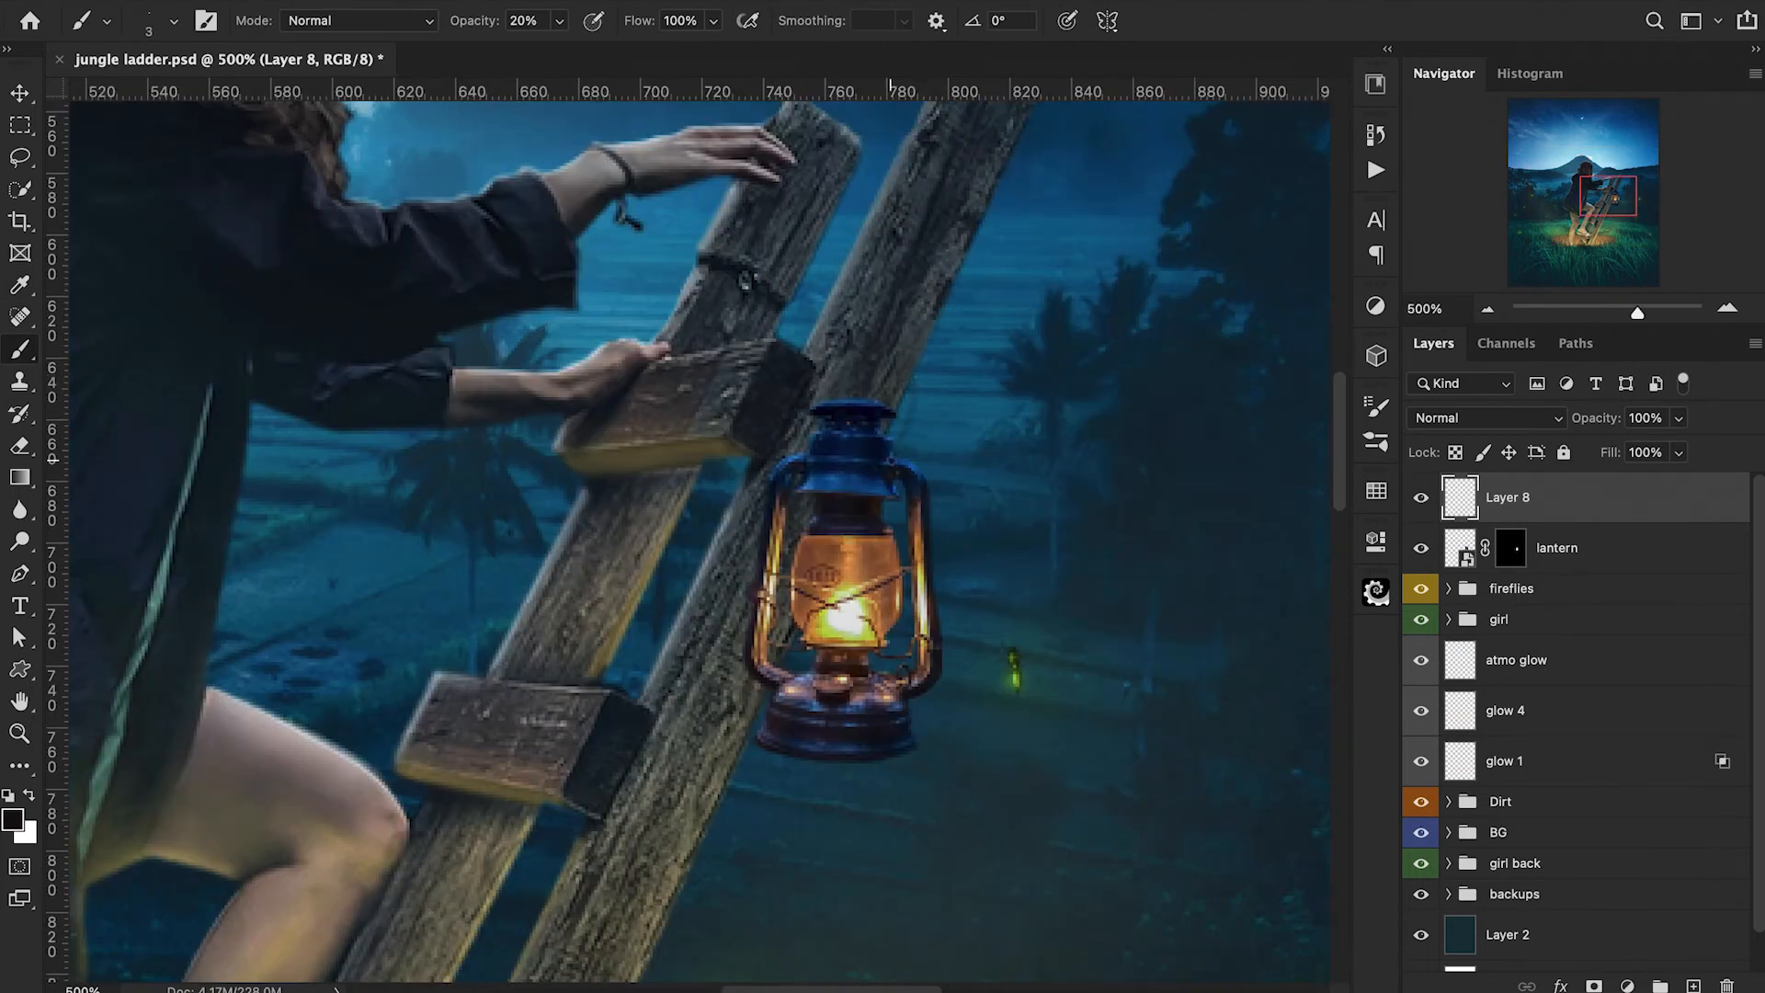
# Draw a curved path between the ladder rail and the lantern's top and stroke it with the Brush and Simulate Pressure as a hanging wire.
pyautogui.hotkey('ctrl', 'z')
pyautogui.press('p')
pyautogui.click(825, 309)
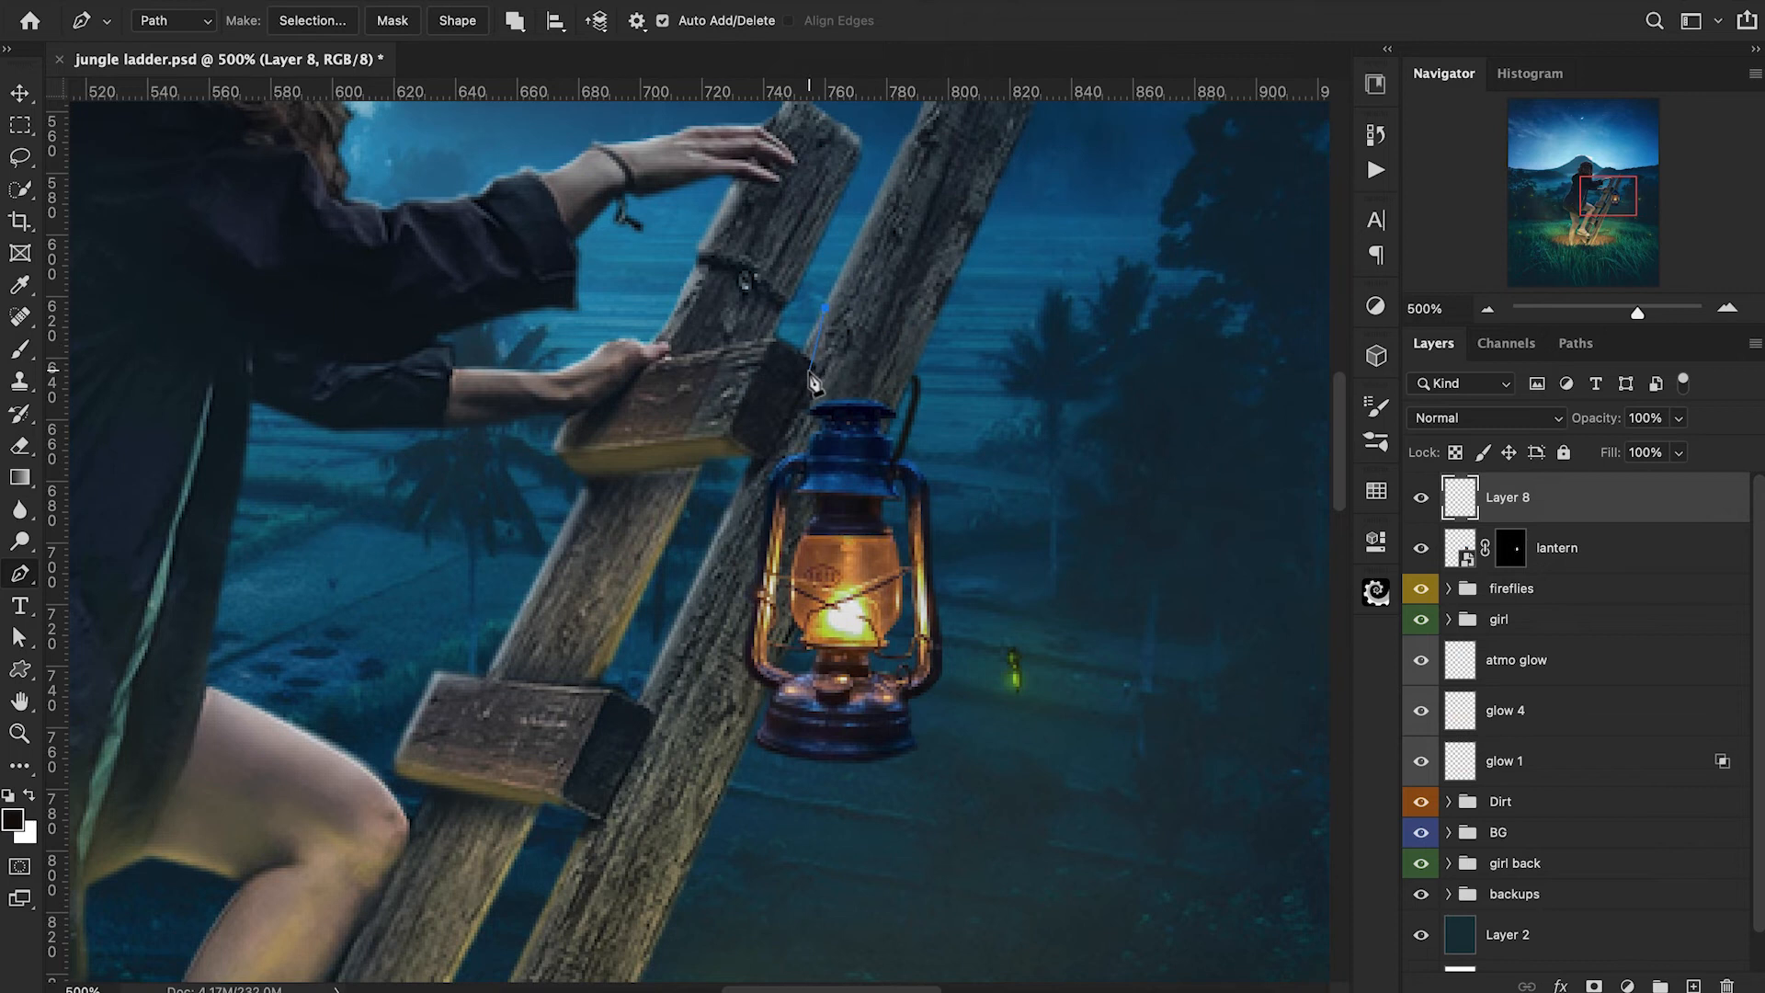
pyautogui.moveTo(807, 451); pyautogui.dragTo(826, 593)
pyautogui.rightClick(806, 450)
pyautogui.click(886, 701)
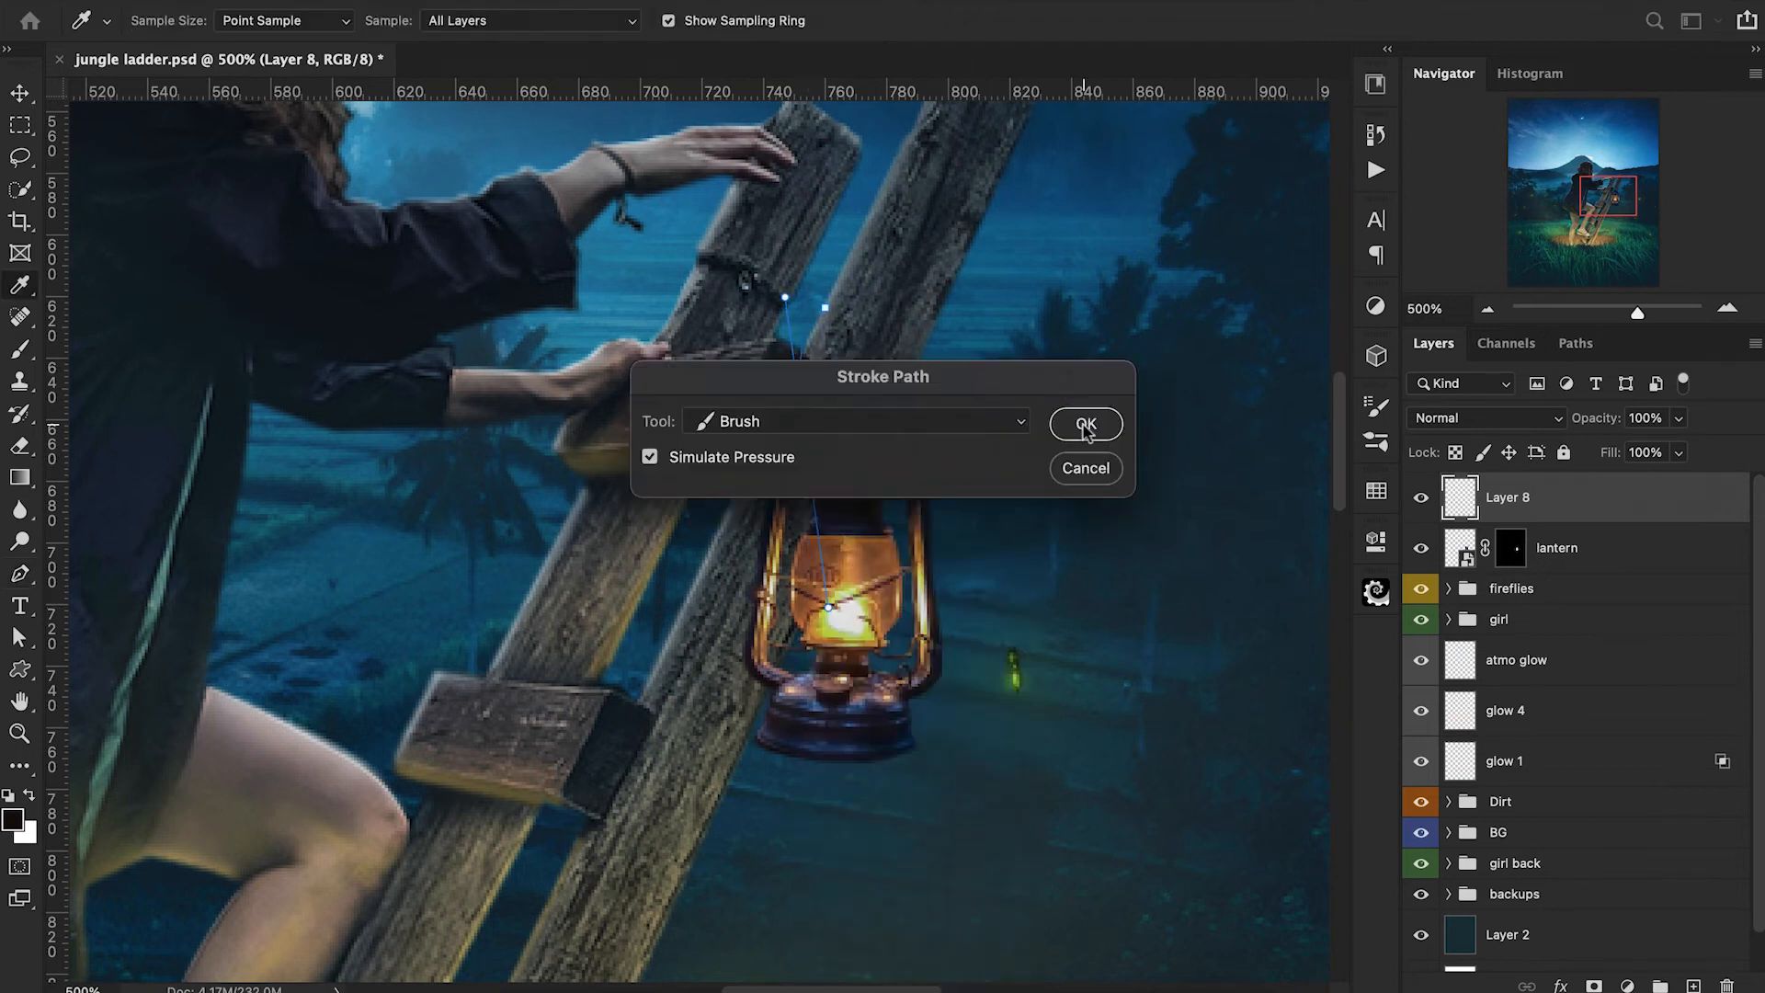
pyautogui.click(1088, 422)
pyautogui.press('Return')
pyautogui.hotkey('ctrl', '1')
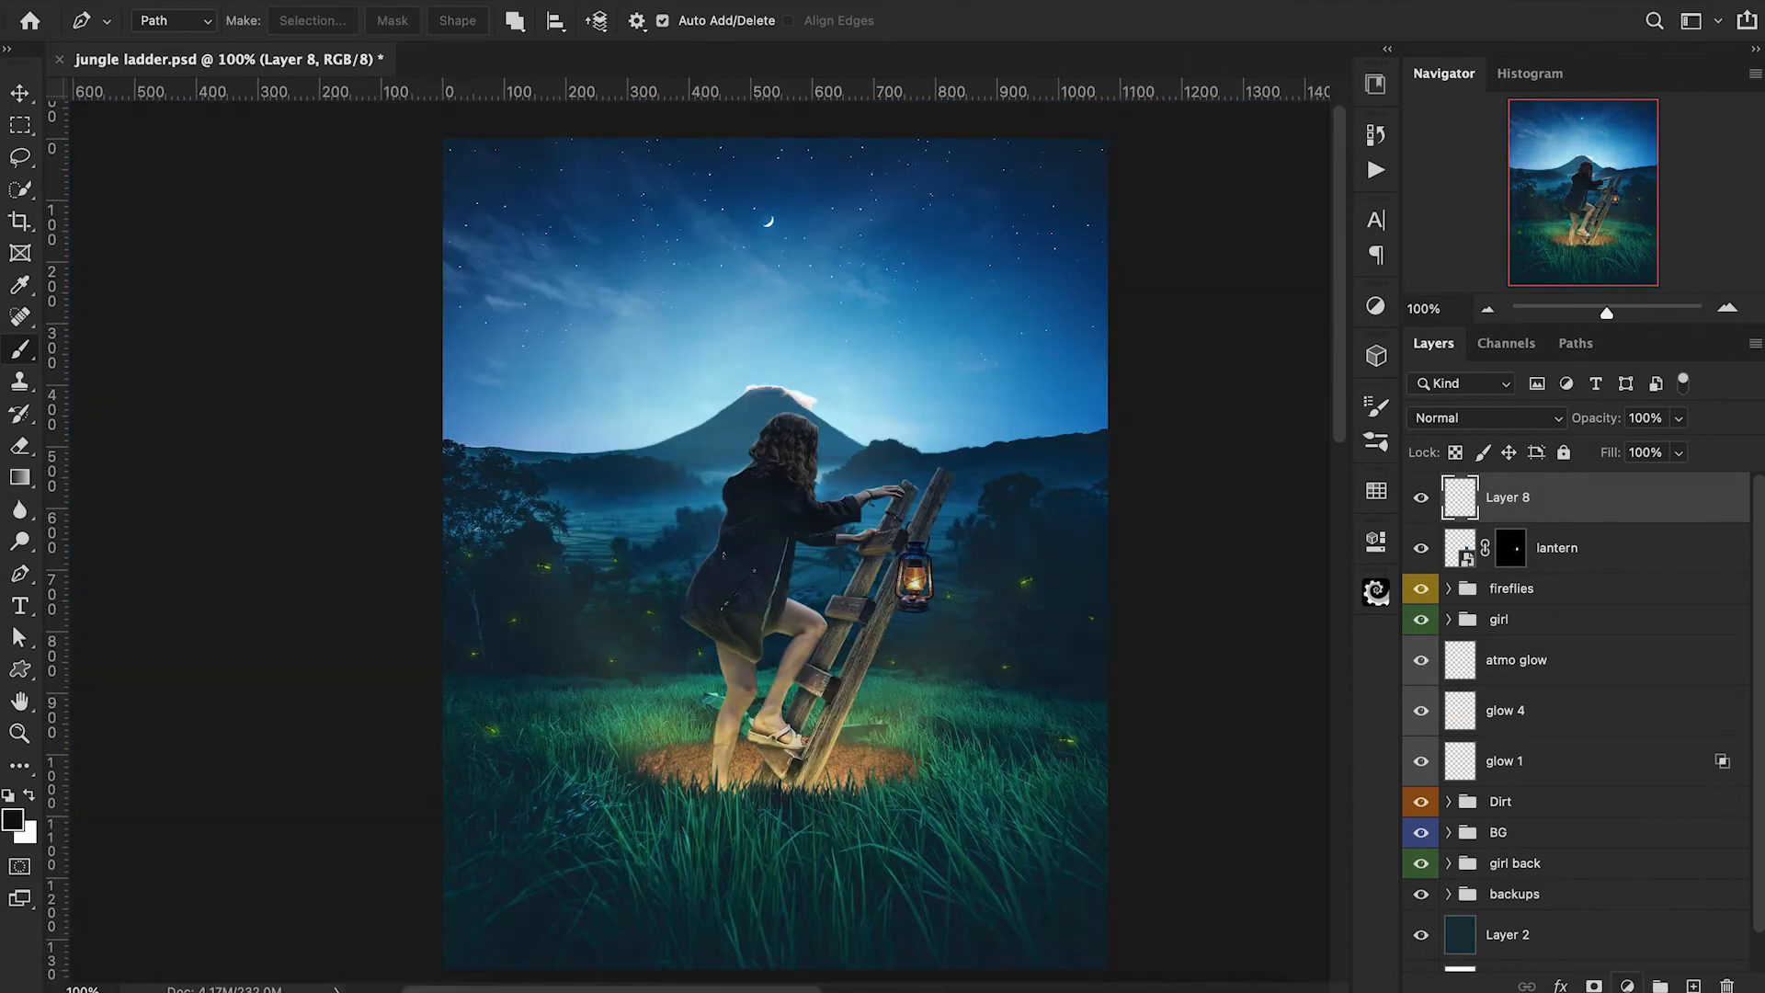
# Add an orange (ff8900) Solid Color fill layer on top, set it to Linear Dodge (Add) and invert its mask.
pyautogui.click(1628, 986)
pyautogui.click(1635, 430)
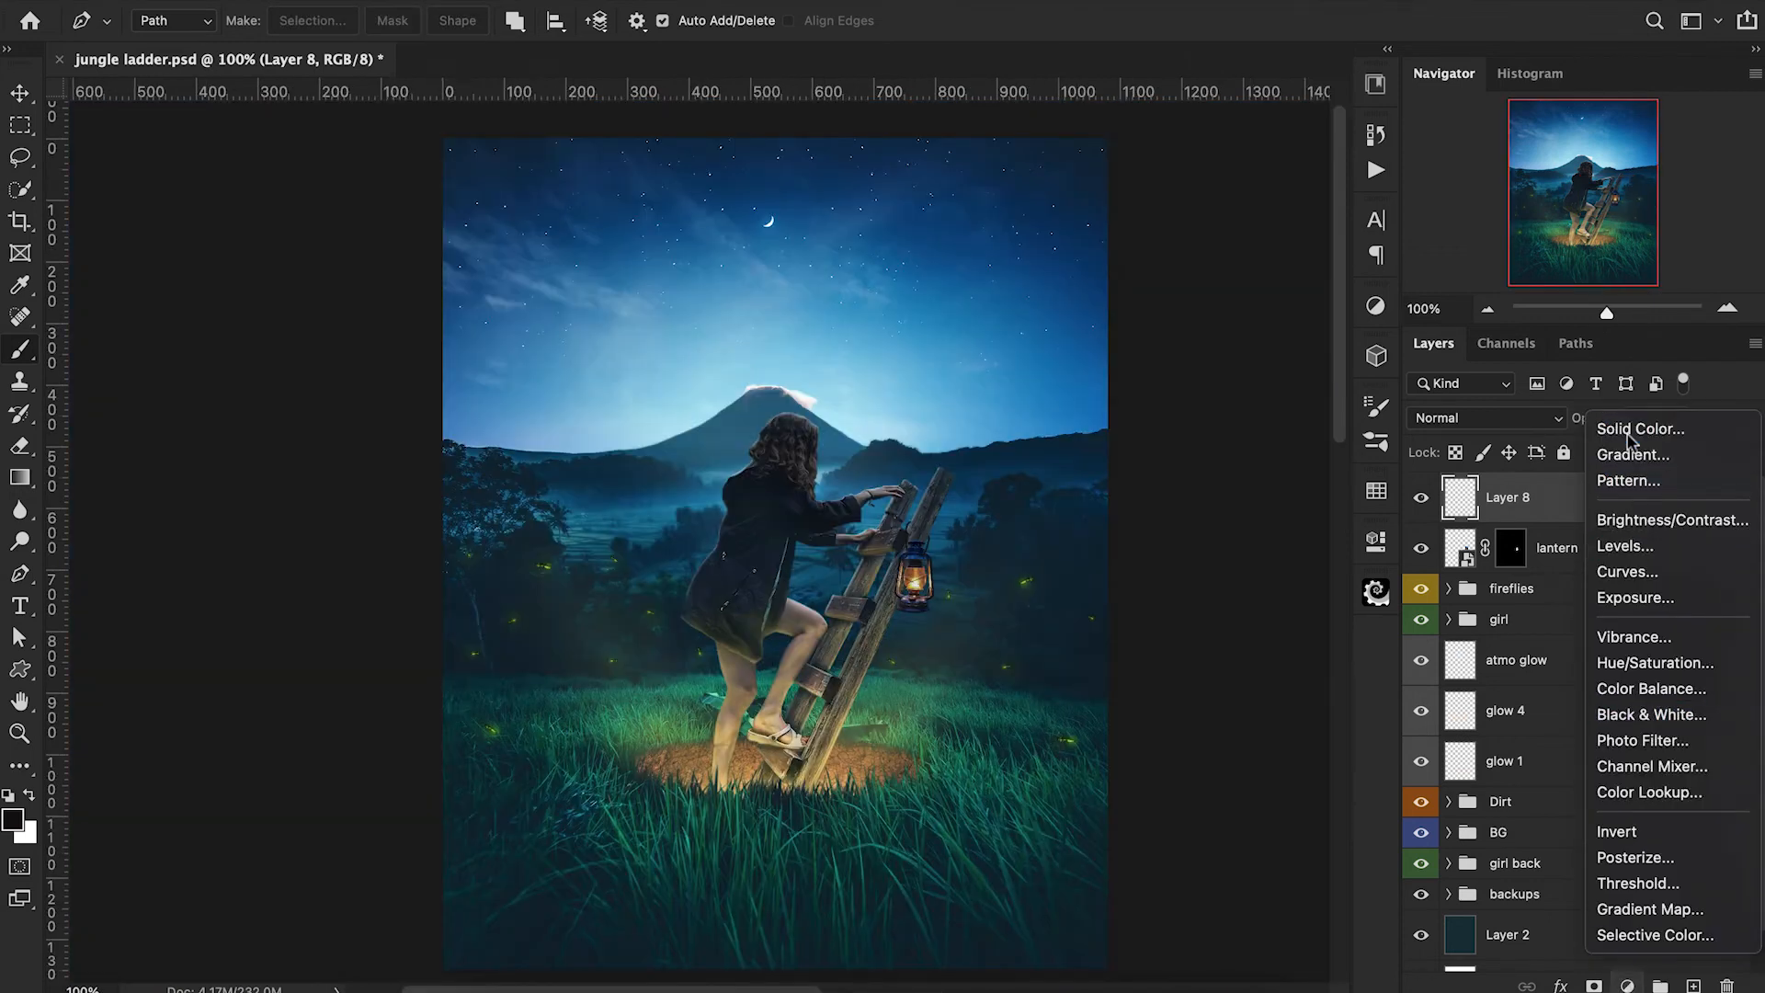
pyautogui.click(1382, 79)
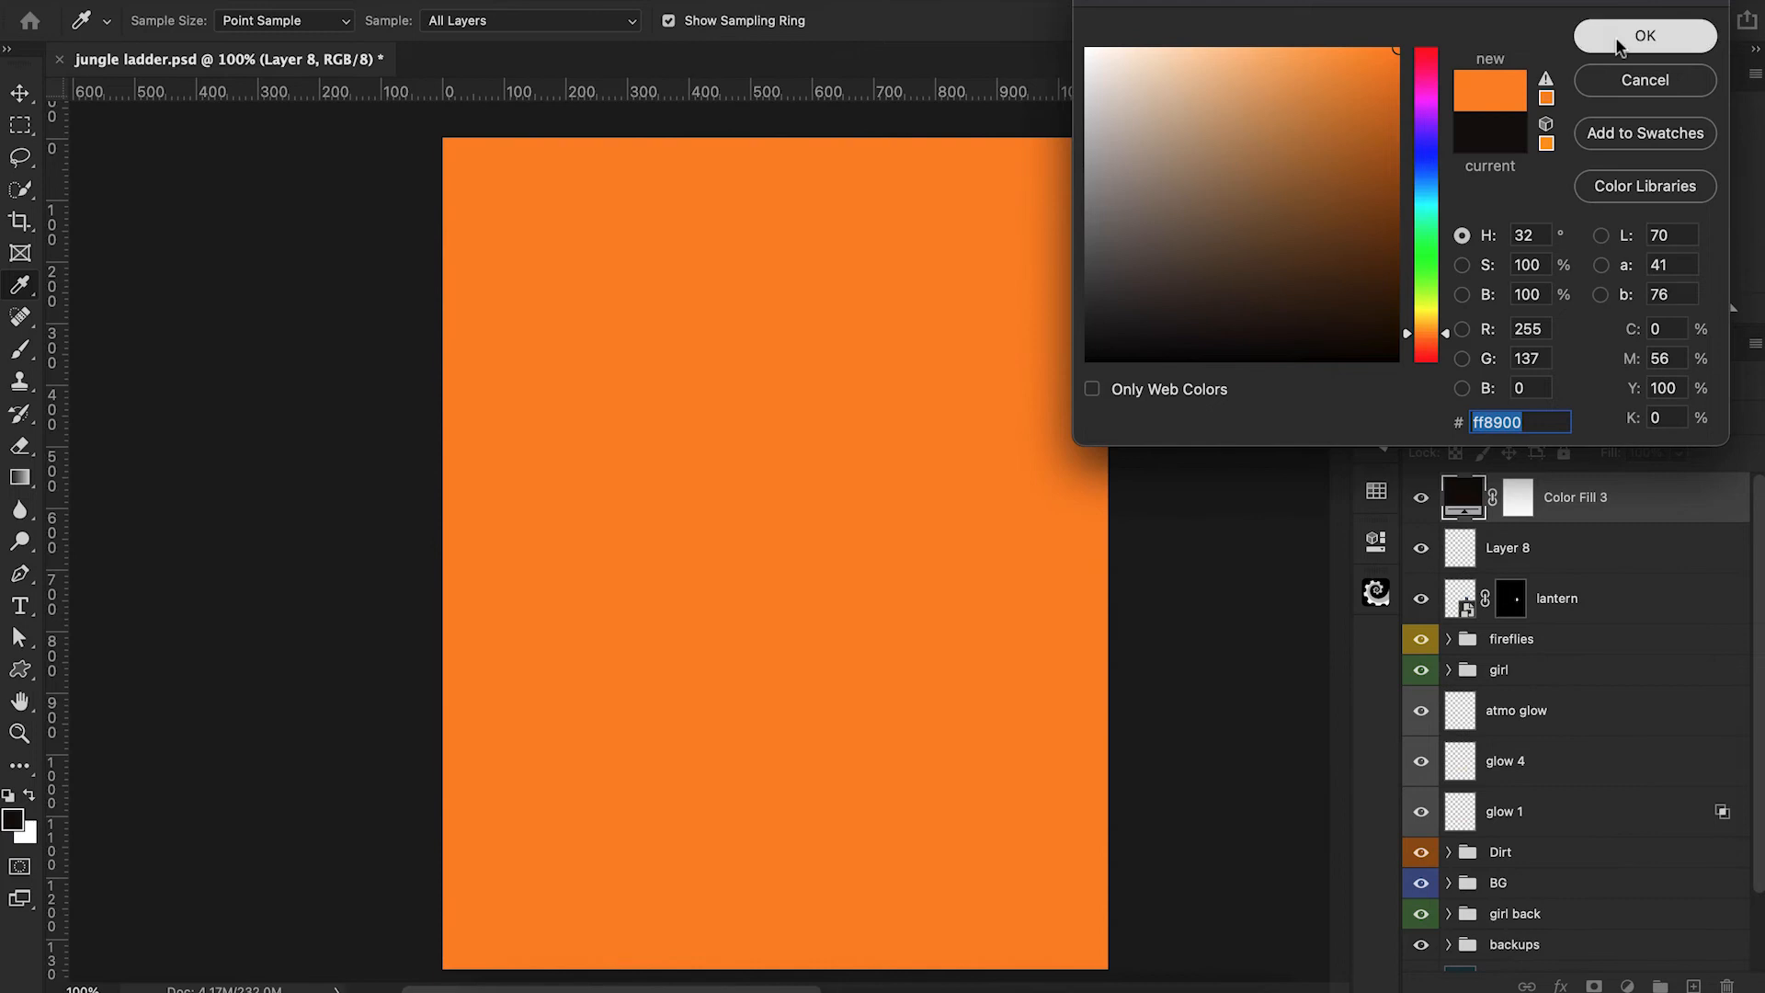
pyautogui.click(1638, 35)
pyautogui.click(1476, 418)
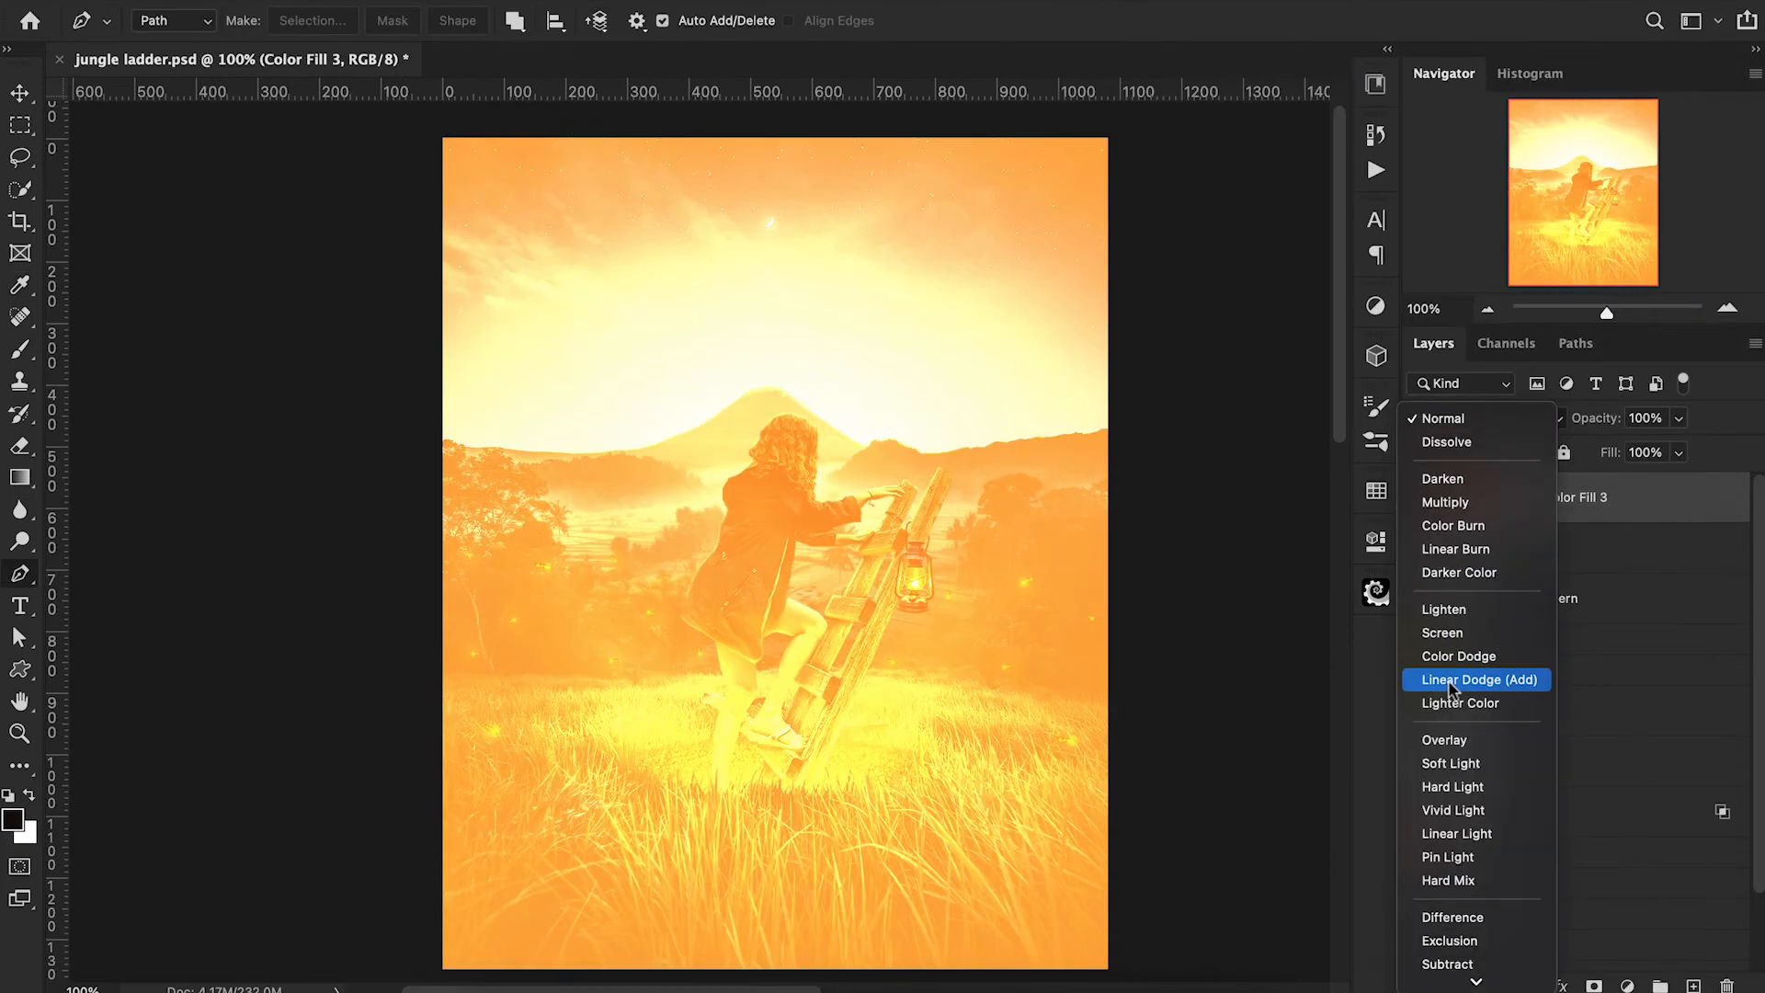
pyautogui.click(1451, 681)
pyautogui.click(1517, 498)
pyautogui.hotkey('ctrl', 'i')
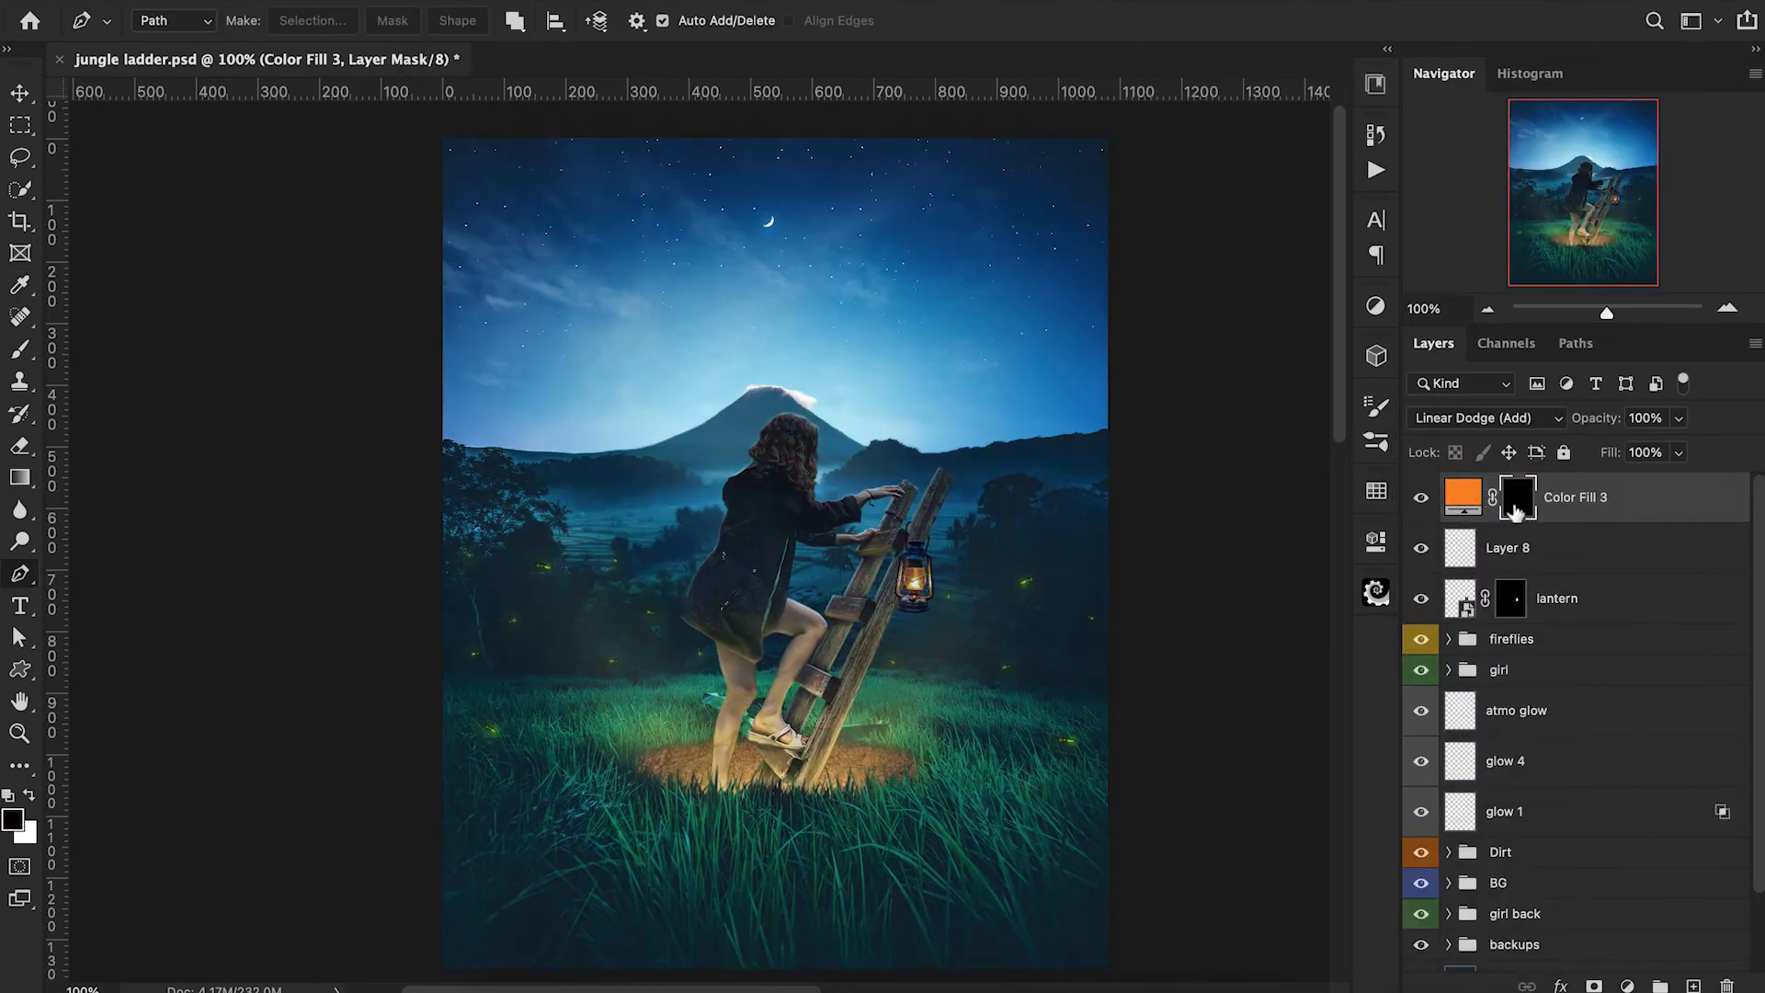
# Paint a warm glow around the lantern in the orange fill's mask with a white brush up to 400 px at 10% opacity.
pyautogui.press('x')
pyautogui.press('b')
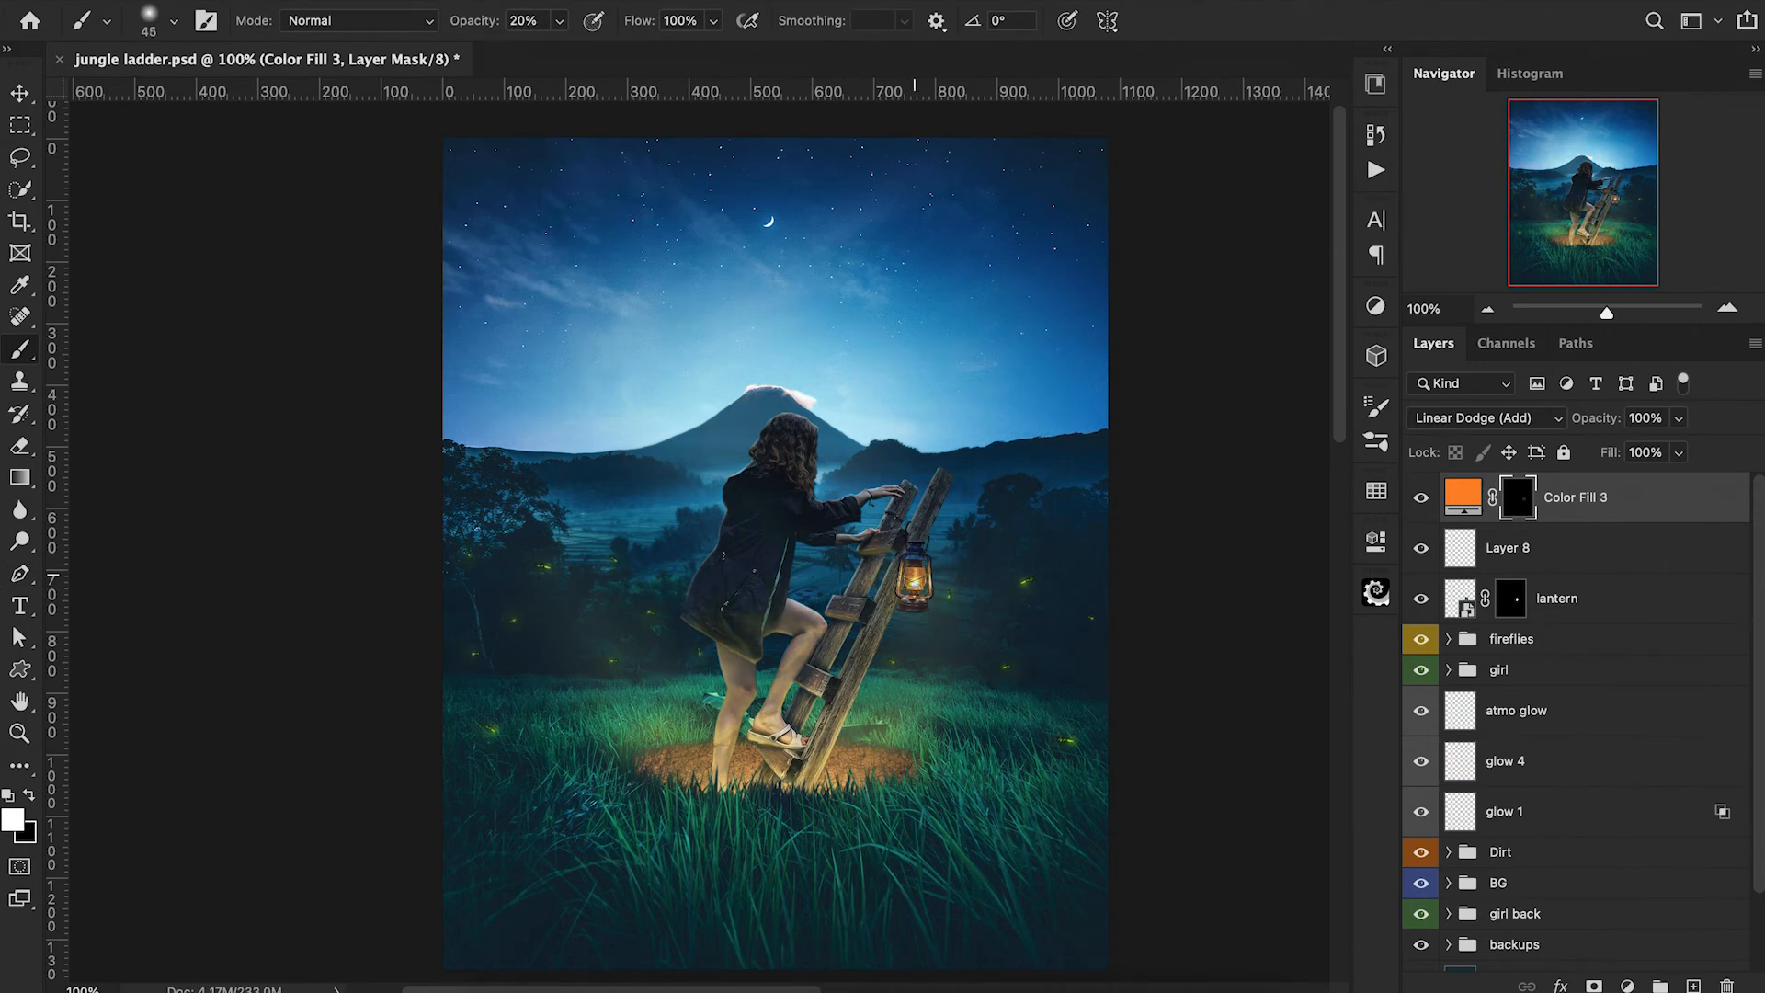
pyautogui.press(']')
pyautogui.press(']')
pyautogui.press(']')
pyautogui.press(']')
pyautogui.press(']')
pyautogui.press(']')
pyautogui.press('1')
pyautogui.press(']')
pyautogui.press(']')
pyautogui.press(']')
pyautogui.press(']')
pyautogui.press(']')
pyautogui.press(']')
pyautogui.press(']')
pyautogui.click(920, 593)
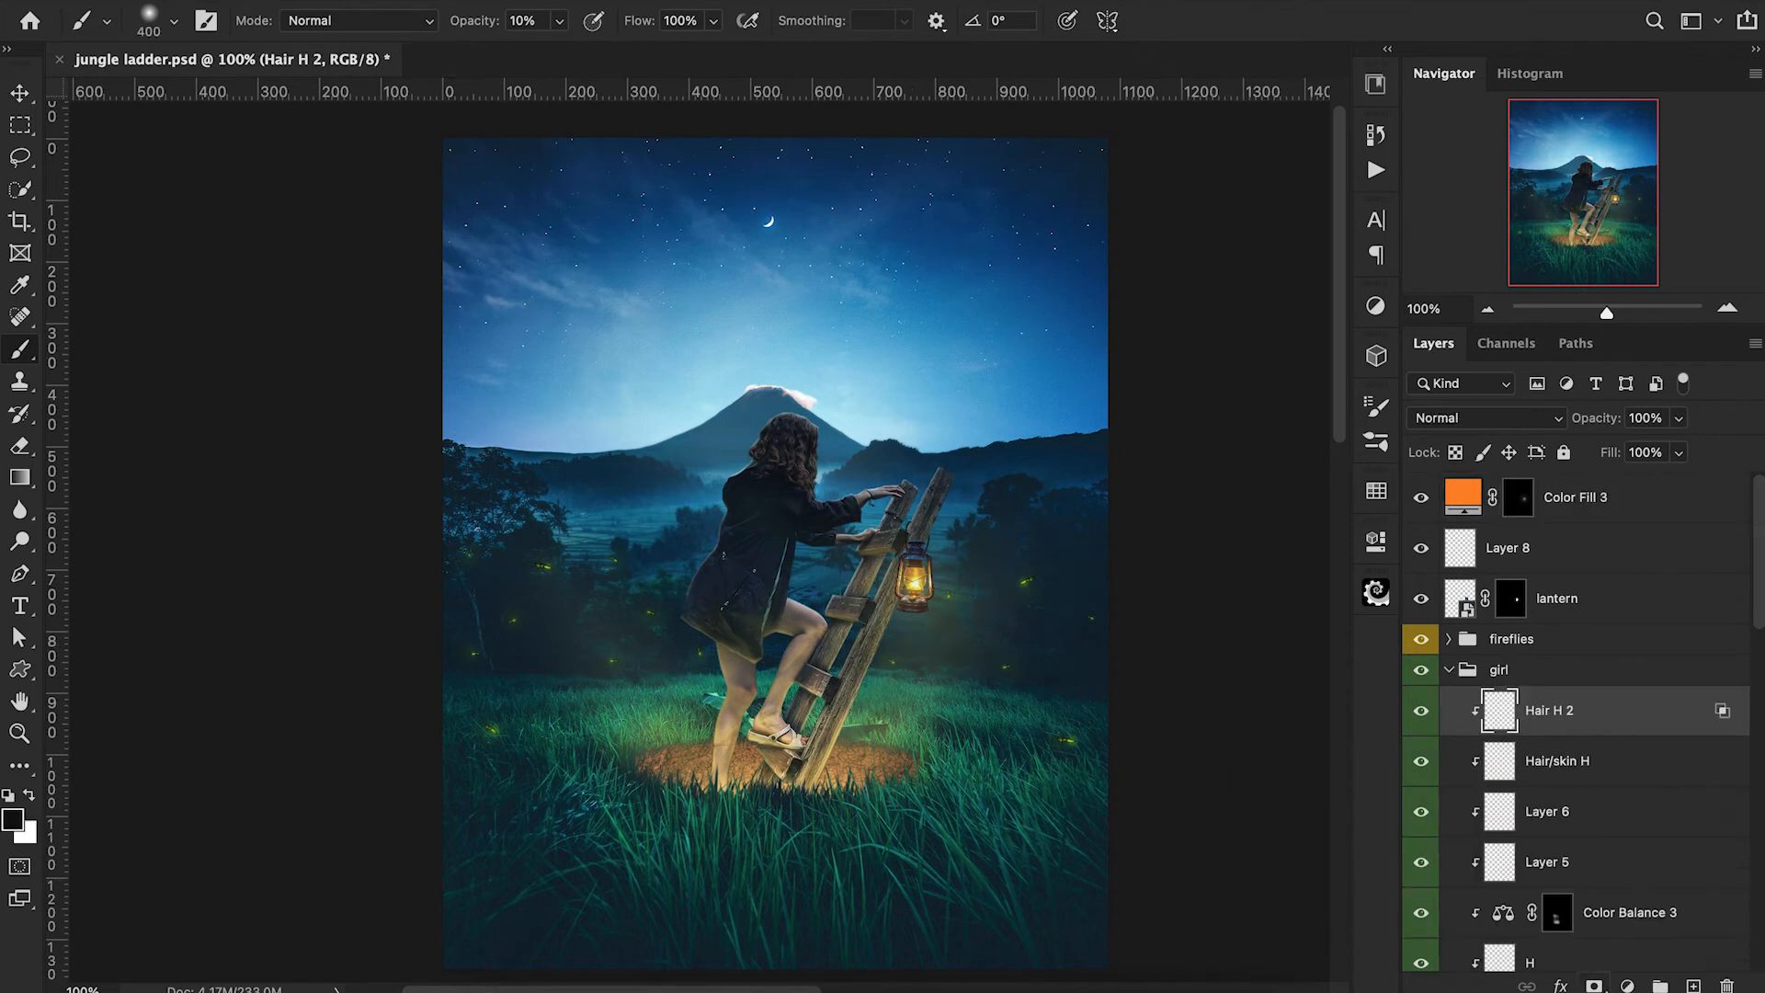
# Add a clipped Exposure adjustment above "Hair H 2" in the "girl" group and invert its mask to black.
pyautogui.click(1627, 986)
pyautogui.click(1630, 600)
pyautogui.moveTo(1168, 678); pyautogui.dragTo(1103, 685)
pyautogui.click(1307, 533)
pyautogui.press('[')
pyautogui.press('[')
pyautogui.press('[')
pyautogui.press('[')
pyautogui.press('[')
pyautogui.press('[')
pyautogui.press('[')
pyautogui.press('super+i')
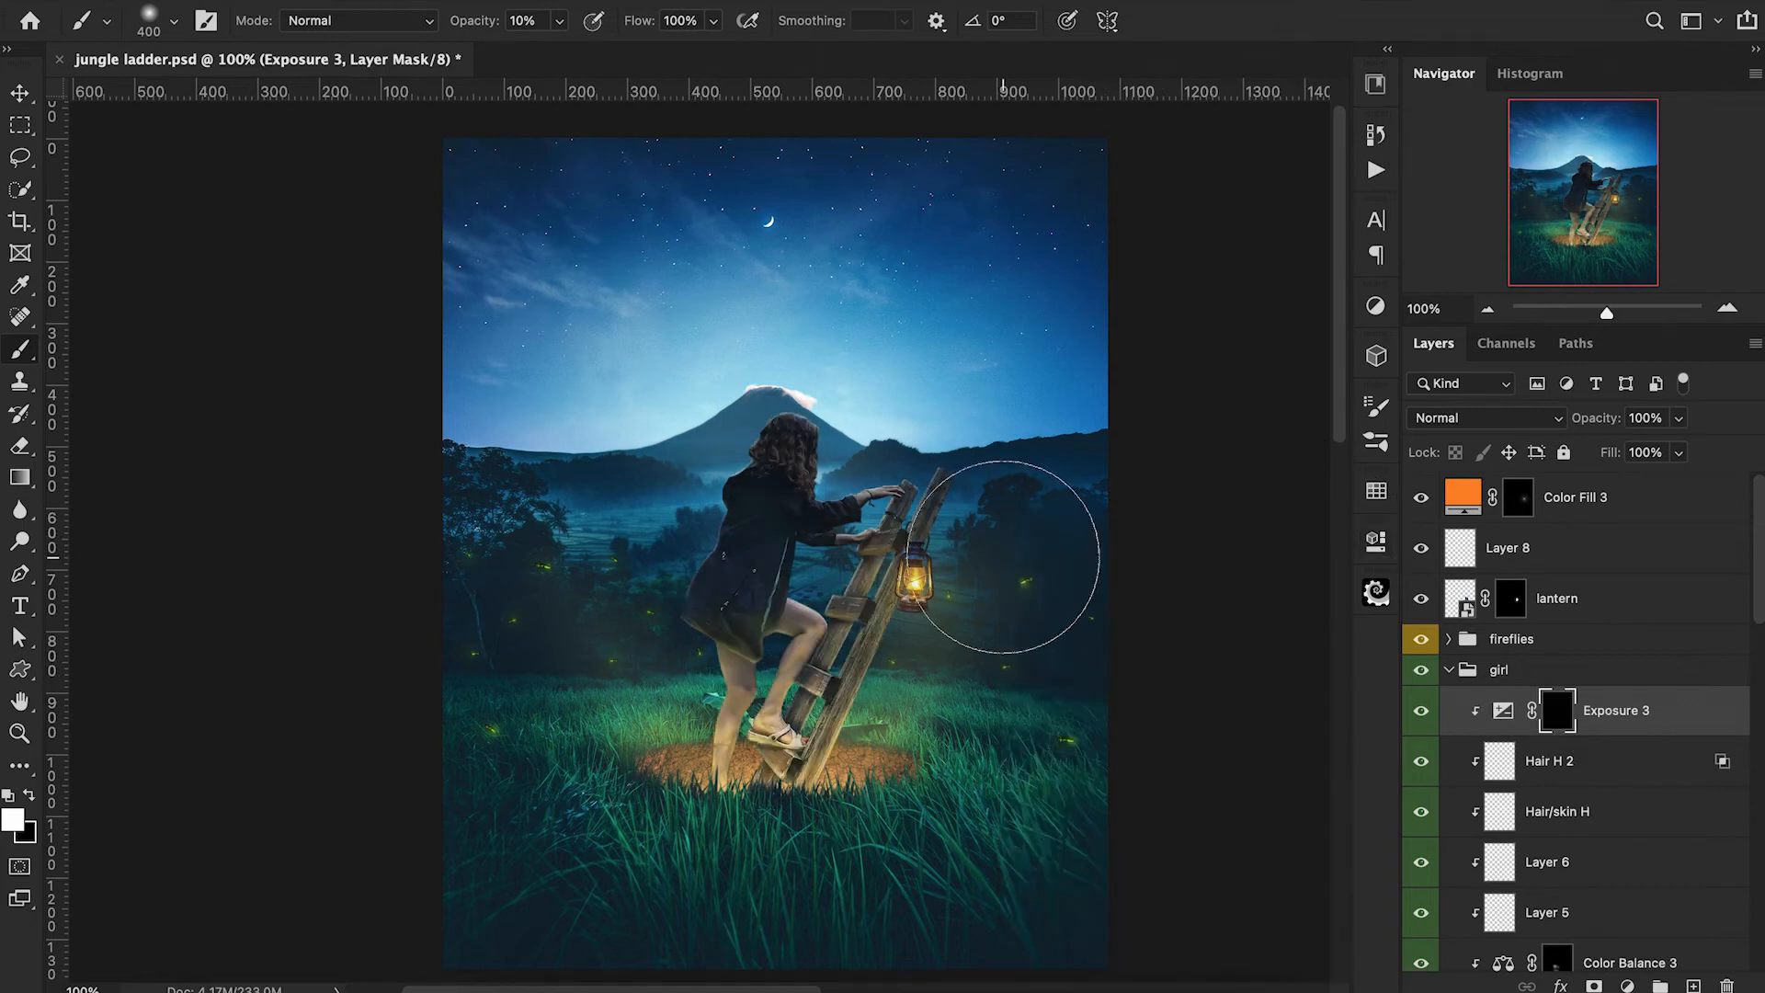
# Paint the exposure effect onto the ladder around the lantern with a white brush at 30% opacity, reducing its size to 60 px.
pyautogui.press('3')
pyautogui.moveTo(922, 540)
pyautogui.mouseDown()
pyautogui.moveTo(902, 553)
pyautogui.moveTo(944, 490)
pyautogui.moveTo(884, 543)
pyautogui.moveTo(840, 630)
pyautogui.mouseUp()
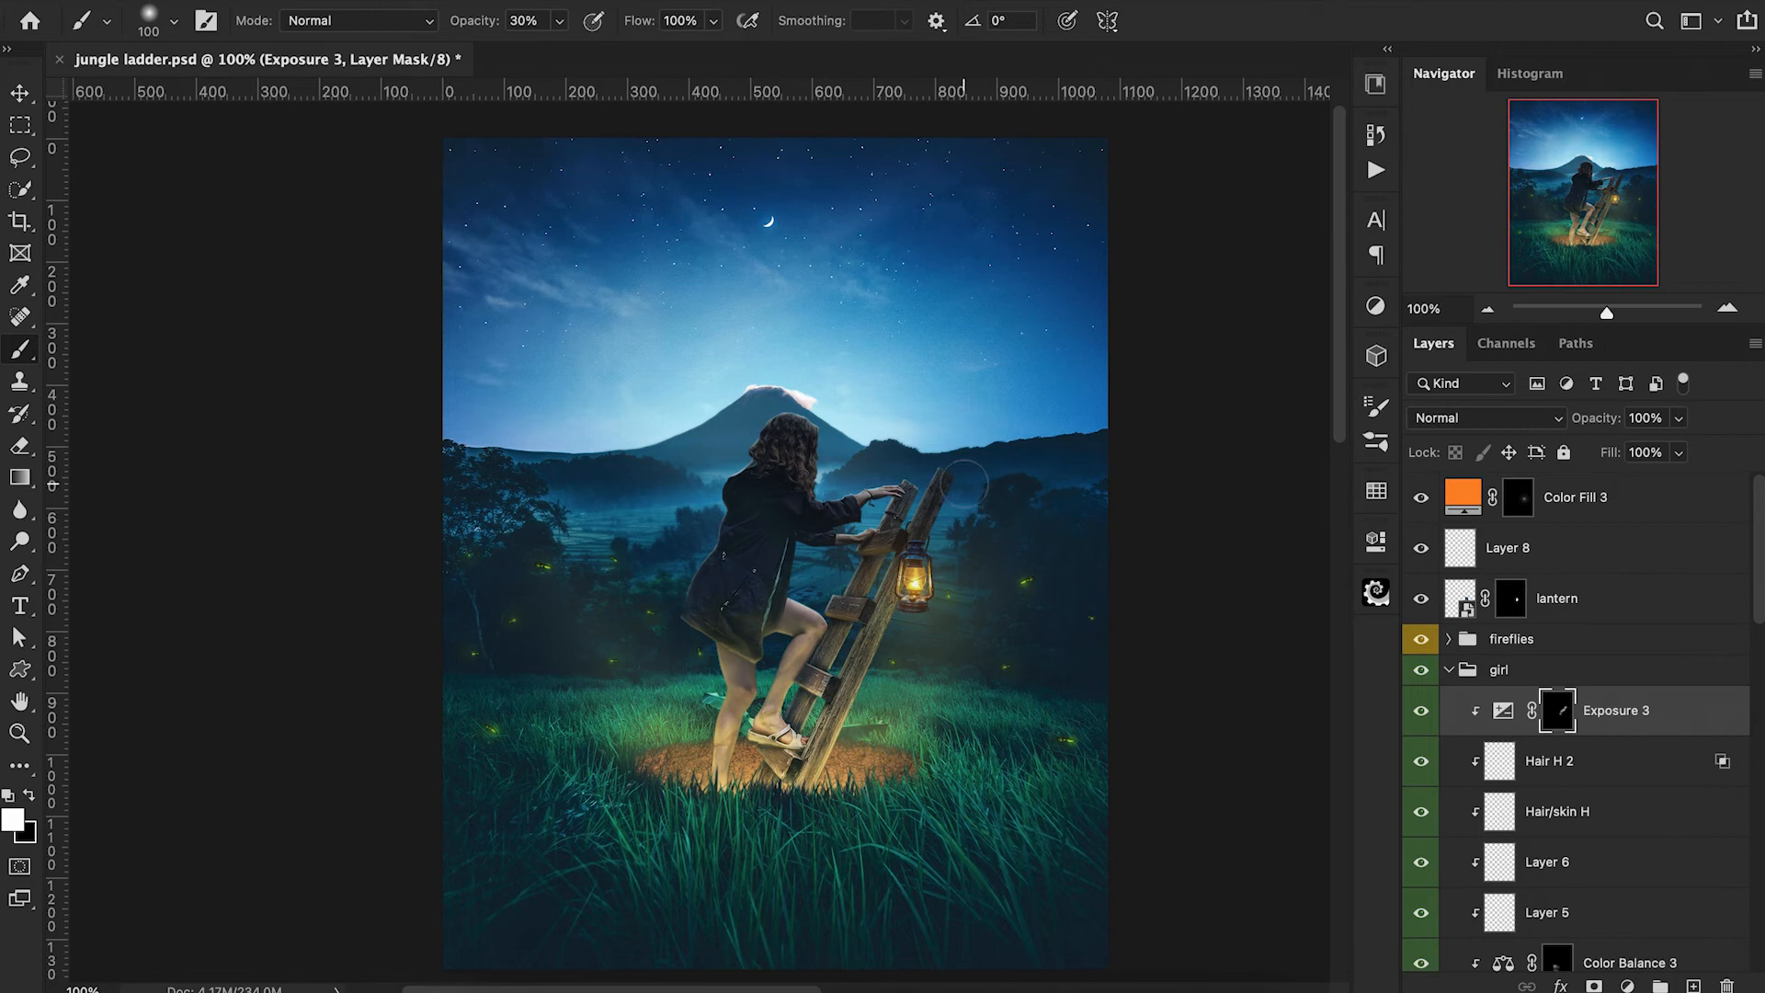
pyautogui.press('x')
pyautogui.press('[')
pyautogui.press('[')
pyautogui.press('[')
pyautogui.press('[')
pyautogui.press('x')
pyautogui.scroll(-1, 1563, 735)
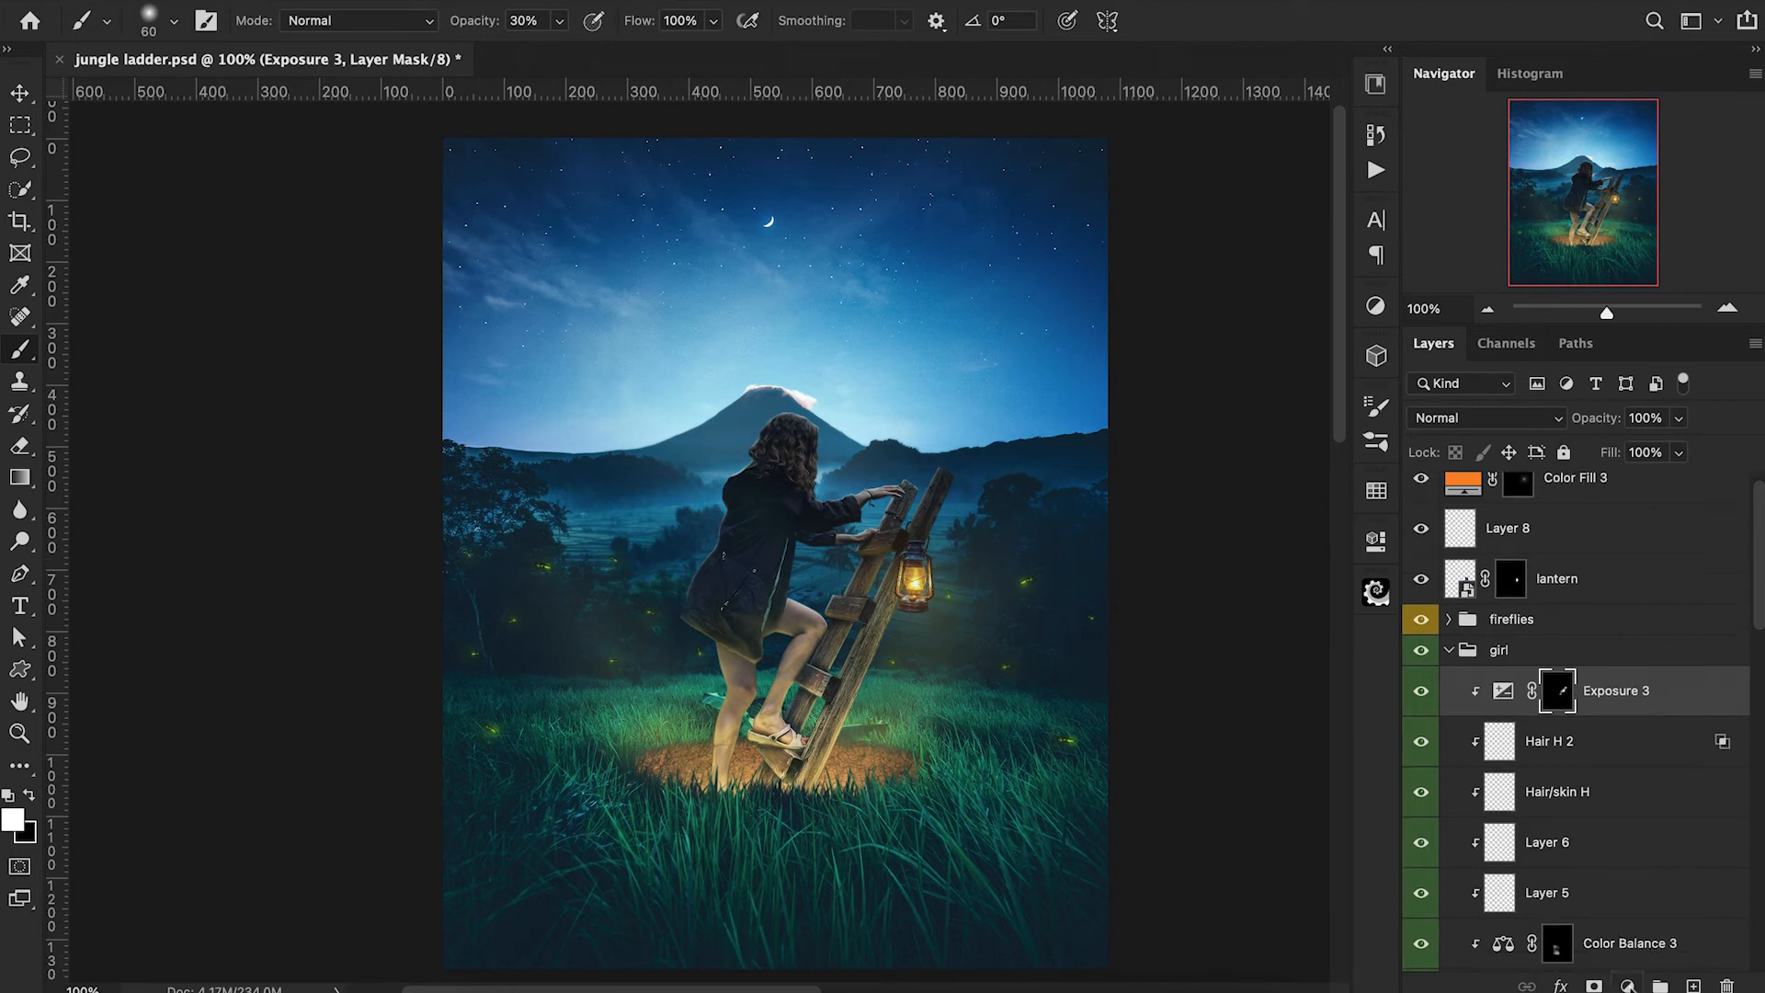
# Add a bright orange Solid Color fill above "Exposure 3", clip it to the girl and set its blend mode to Overlay.
pyautogui.click(1627, 986)
pyautogui.click(1640, 428)
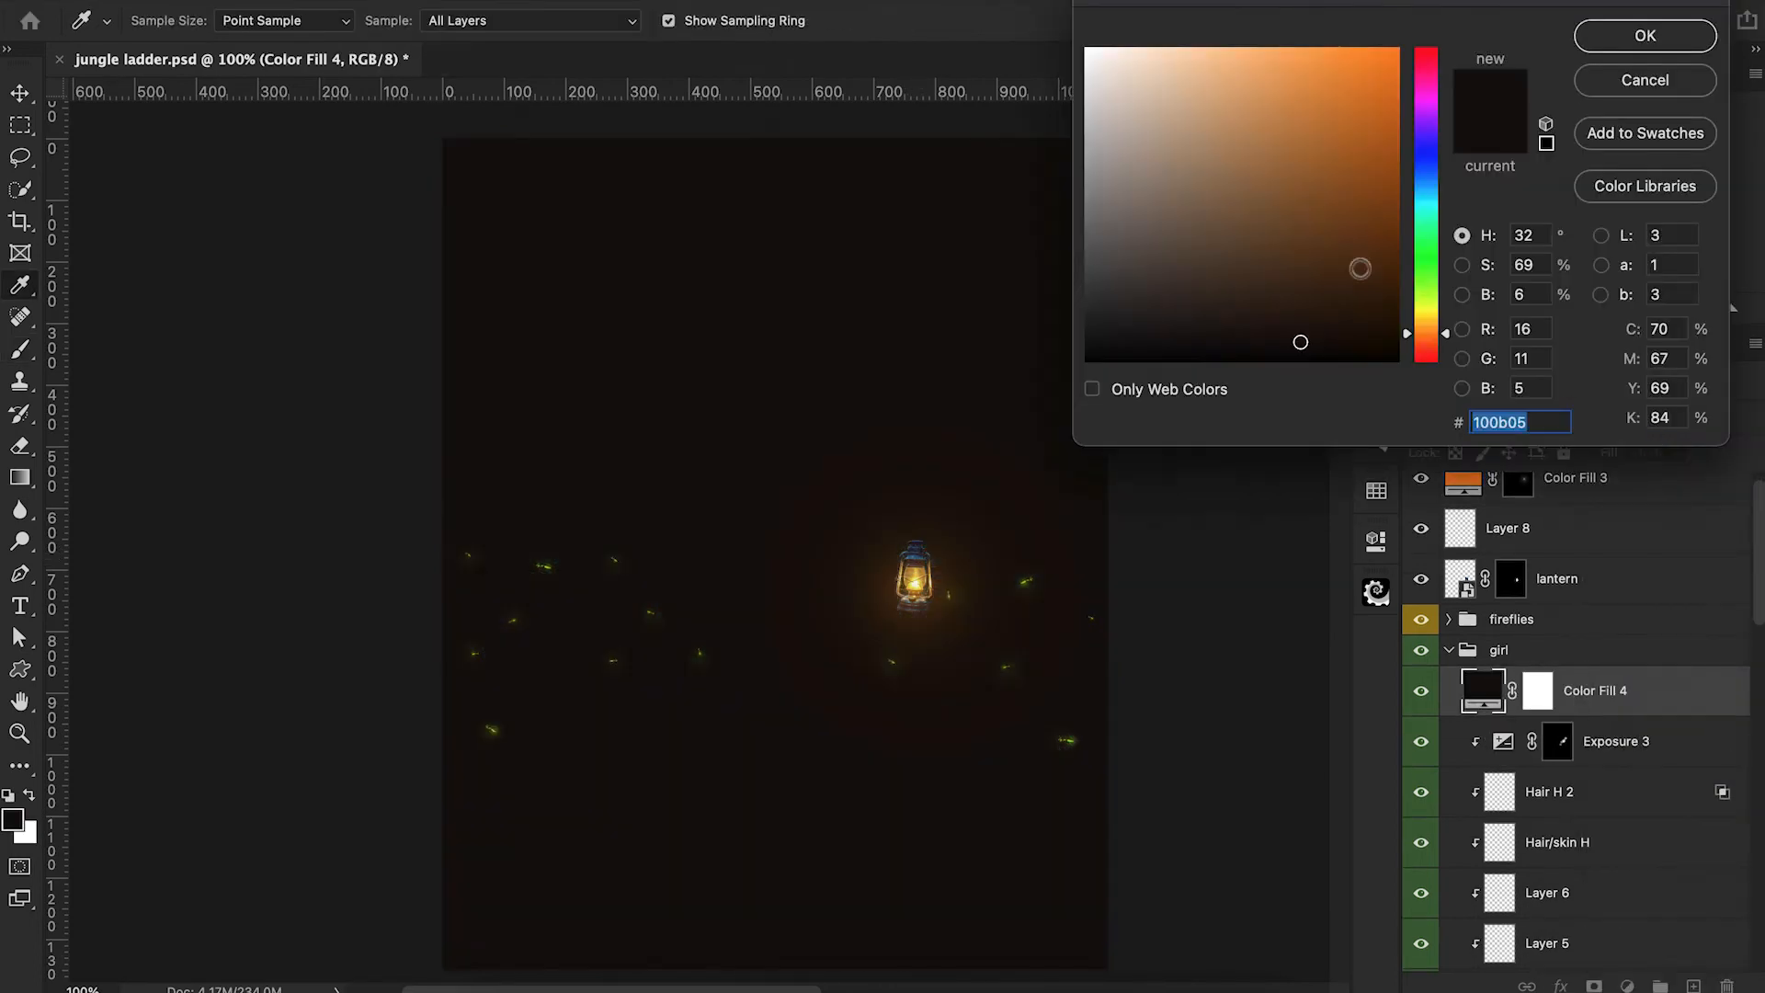
pyautogui.click(1393, 51)
pyautogui.click(1609, 42)
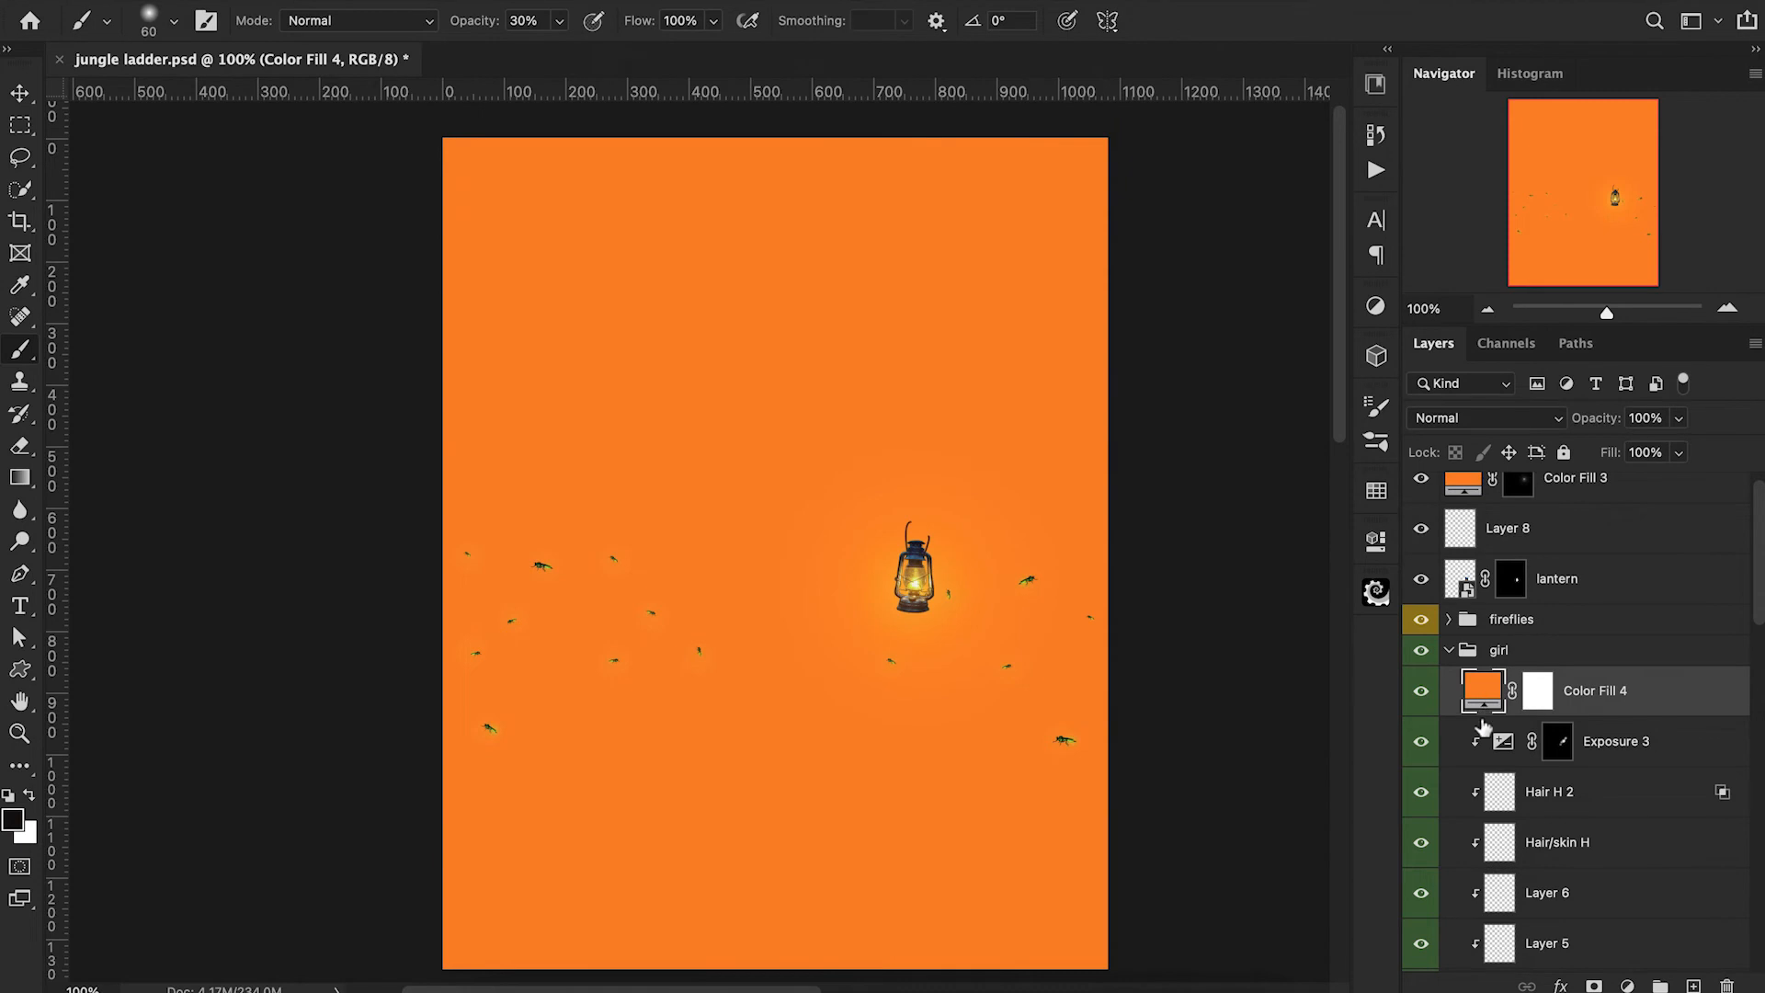
pyautogui.keyDown('alt'); pyautogui.click(1483, 719); pyautogui.keyUp('alt')
pyautogui.click(1478, 424)
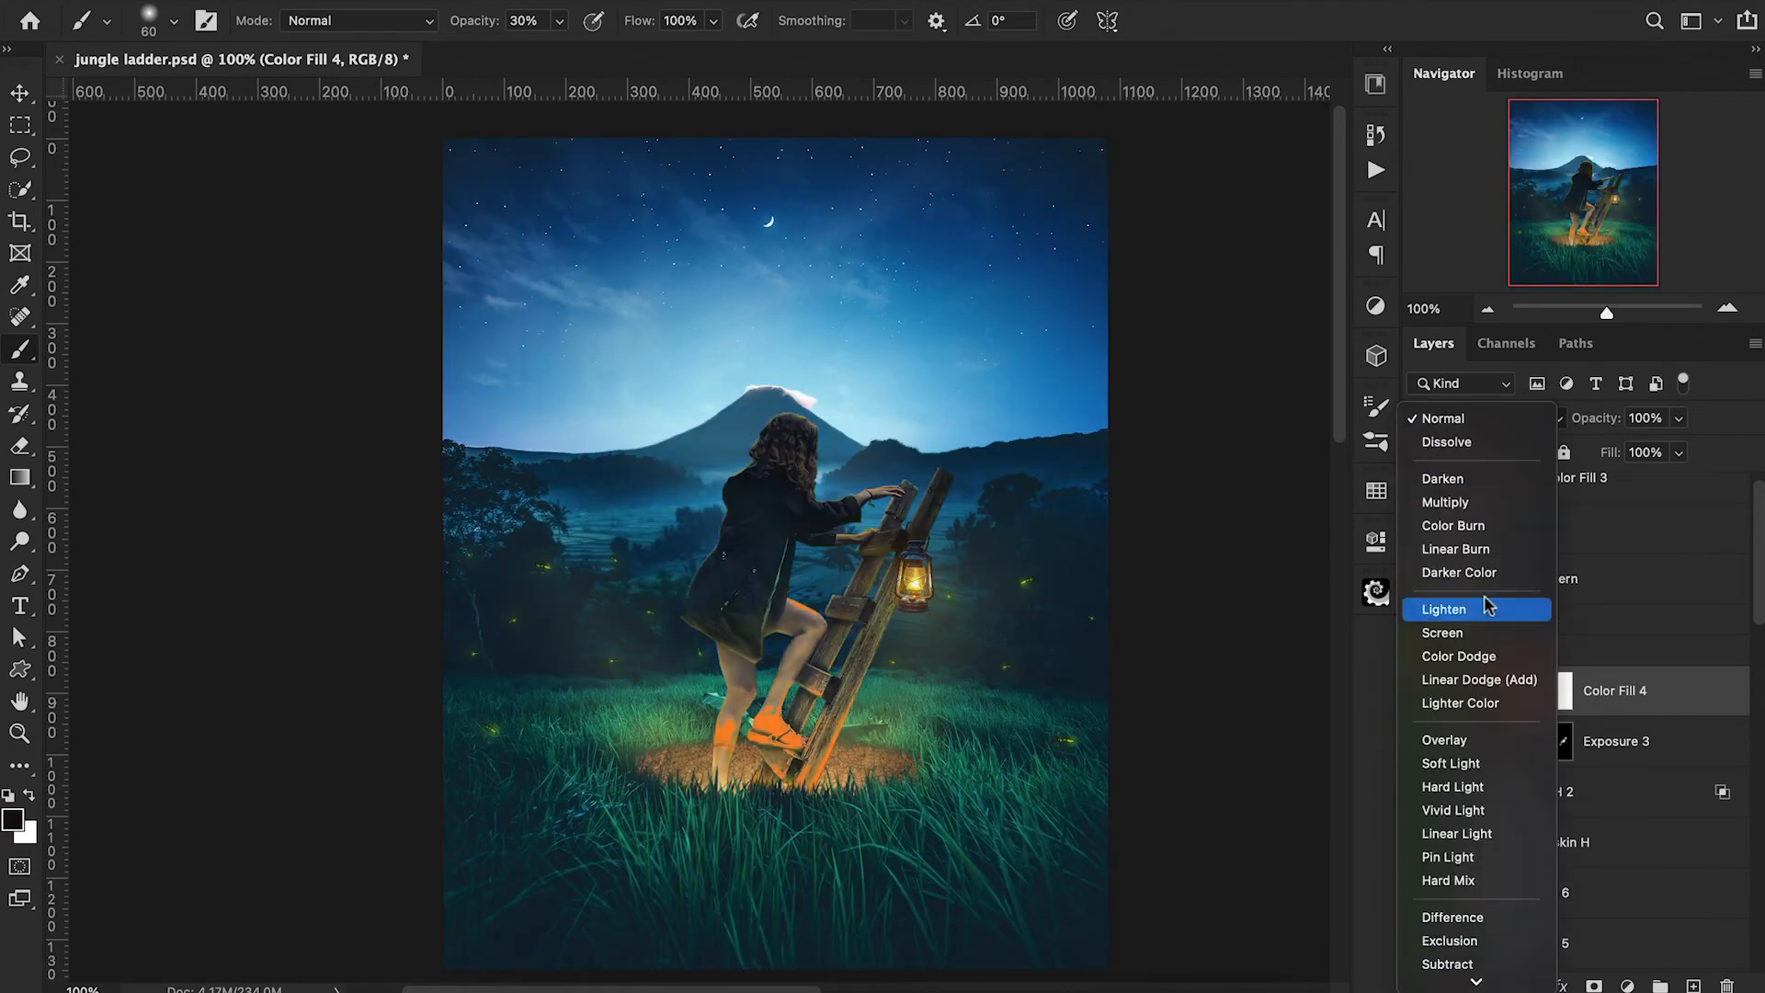
pyautogui.click(1462, 741)
# Change the clipped fill's colour to ff7e00 and invert its mask to black.
pyautogui.click(1557, 690)
pyautogui.doubleClick(1503, 691)
pyautogui.moveTo(1409, 340); pyautogui.dragTo(1408, 336)
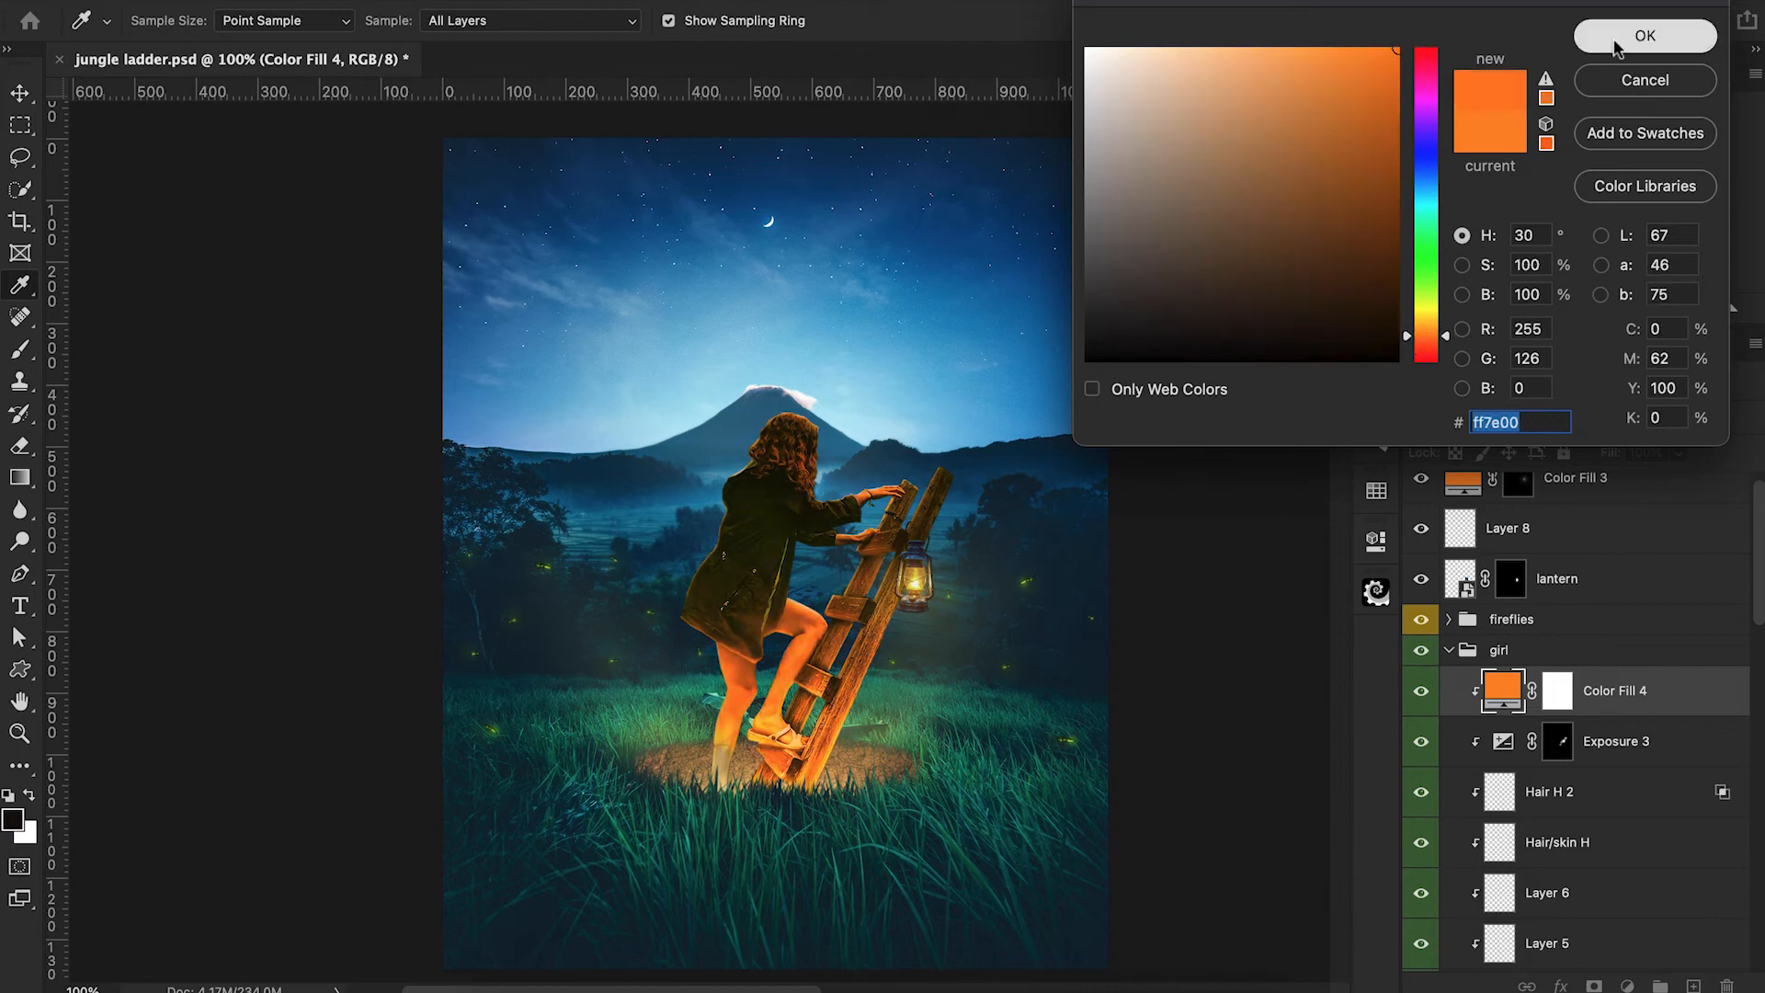
pyautogui.click(1617, 44)
pyautogui.press('b')
pyautogui.hotkey('ctrl', 'i')
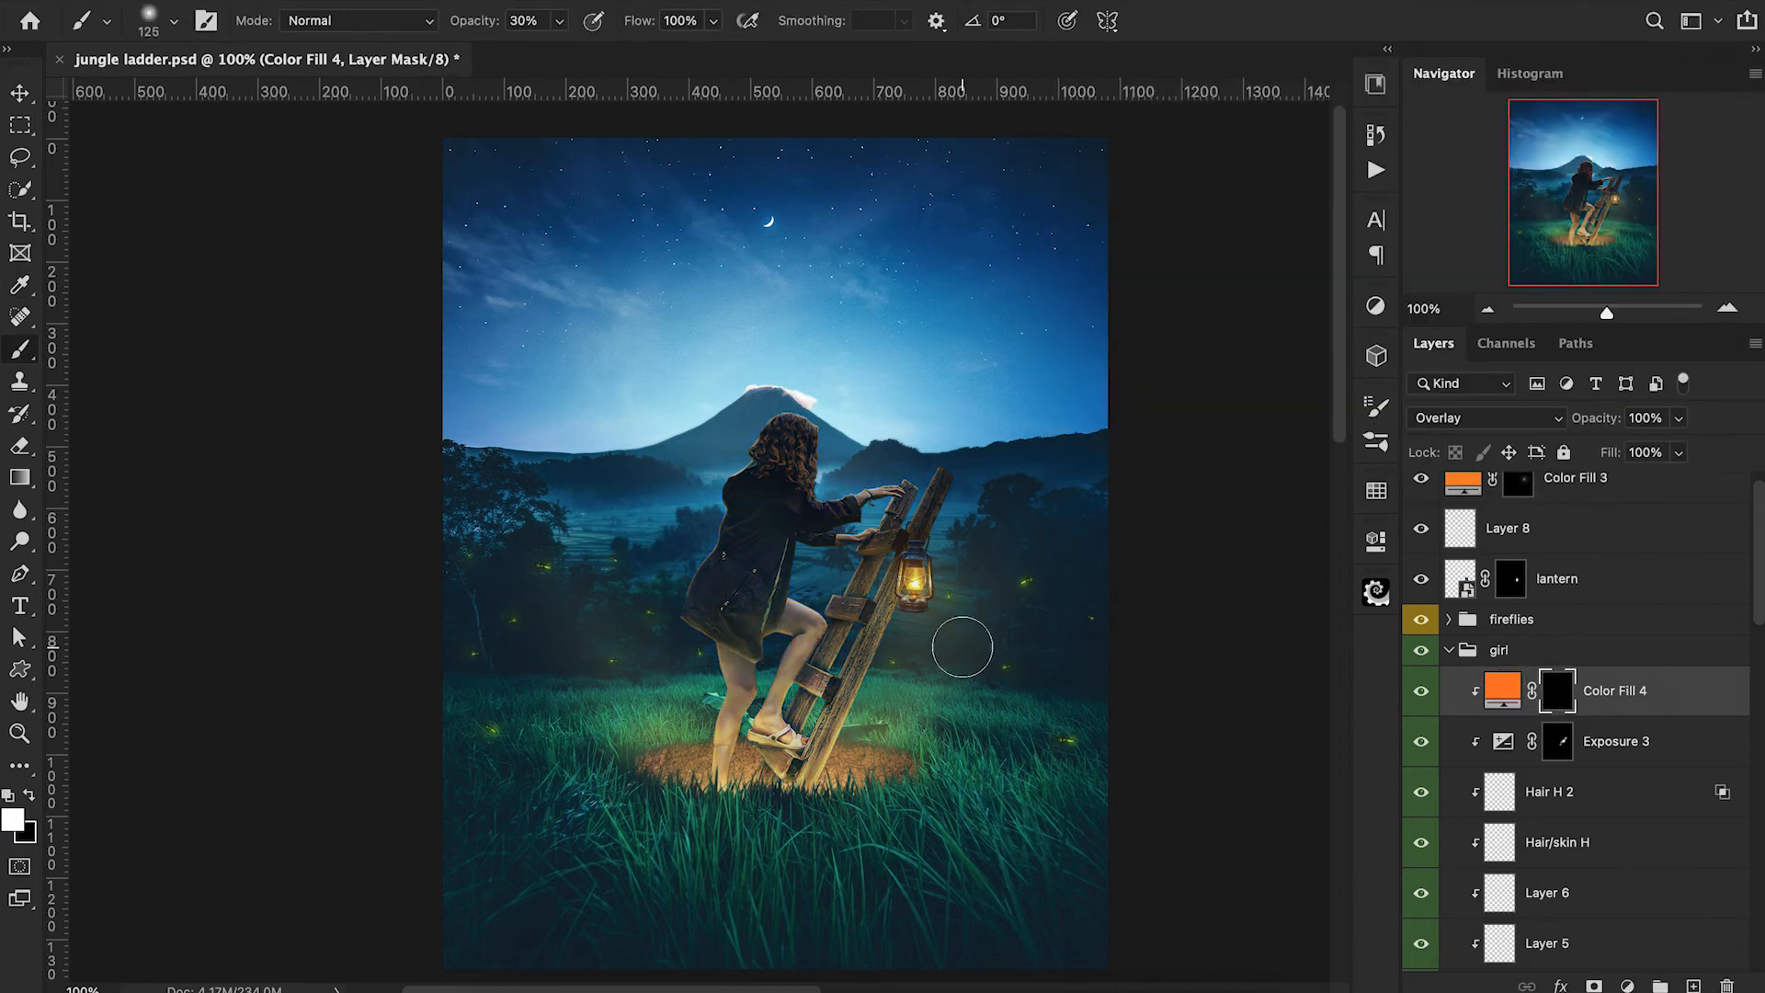
# Paint orange lantern light onto the ladder rails around the lantern in the "Color Fill 4" mask.
pyautogui.click(934, 550)
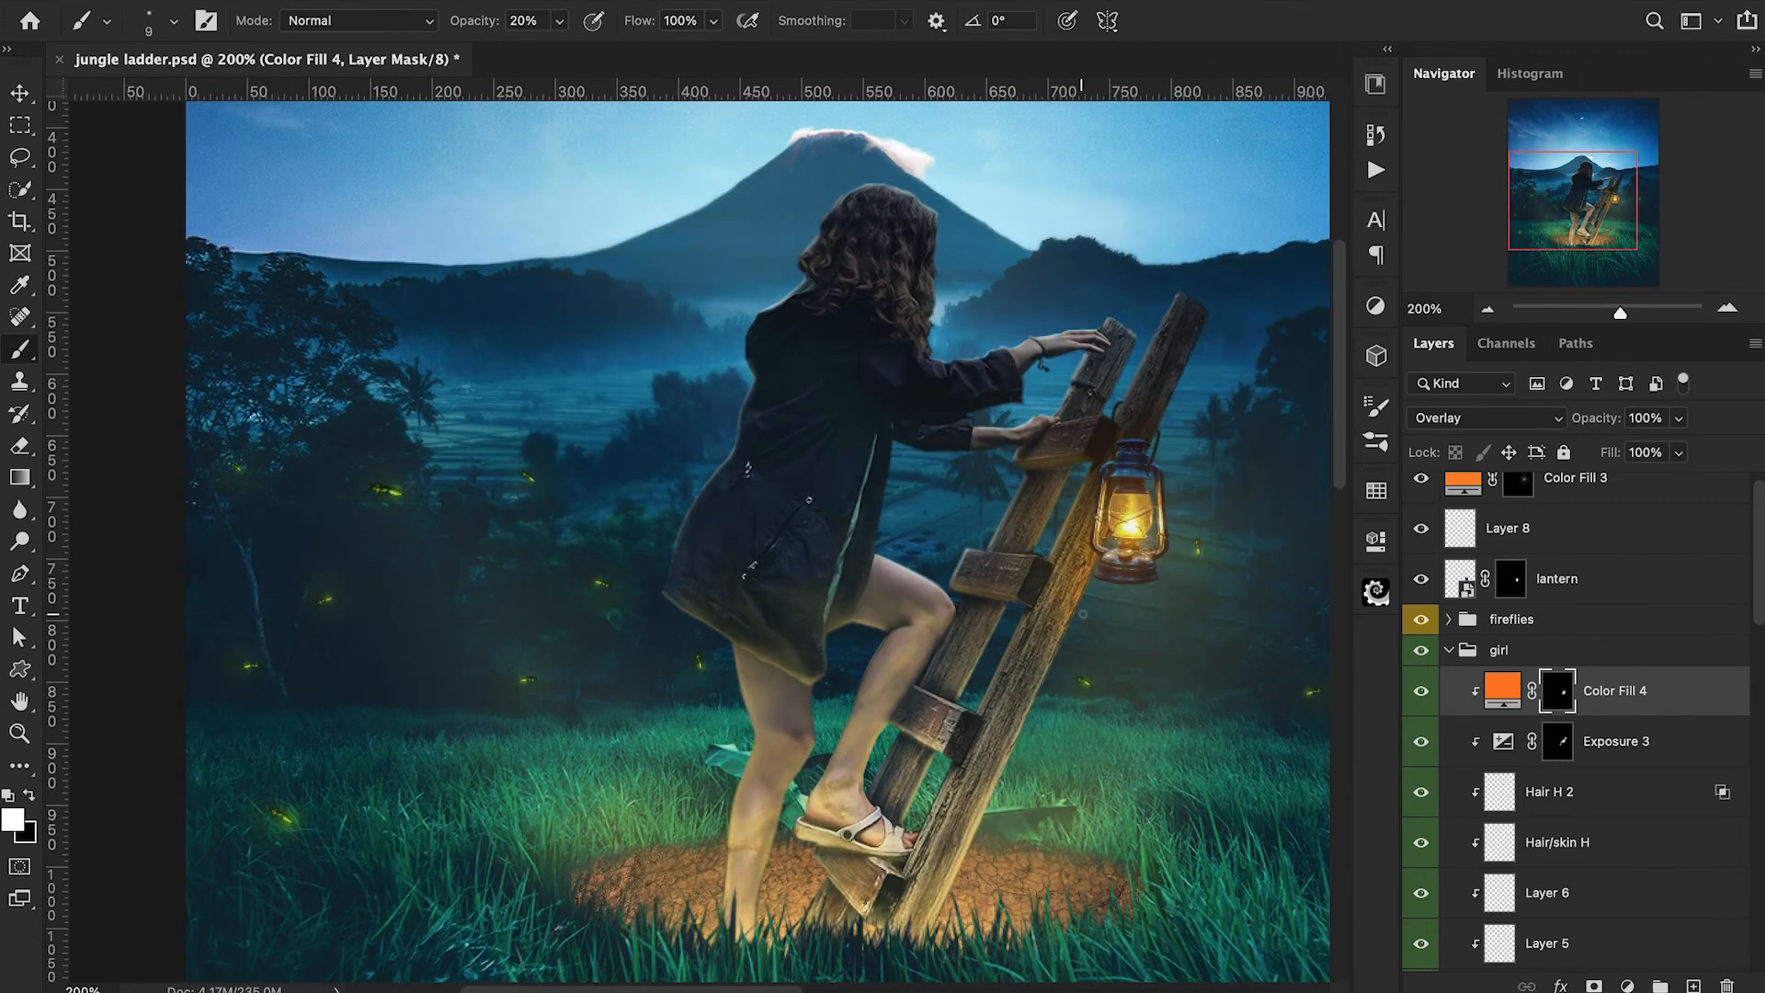
pyautogui.press(']')
pyautogui.press(']')
pyautogui.press(']')
pyautogui.press(']')
pyautogui.press(']')
pyautogui.press(']')
pyautogui.hscroll(3, 1126, 639)
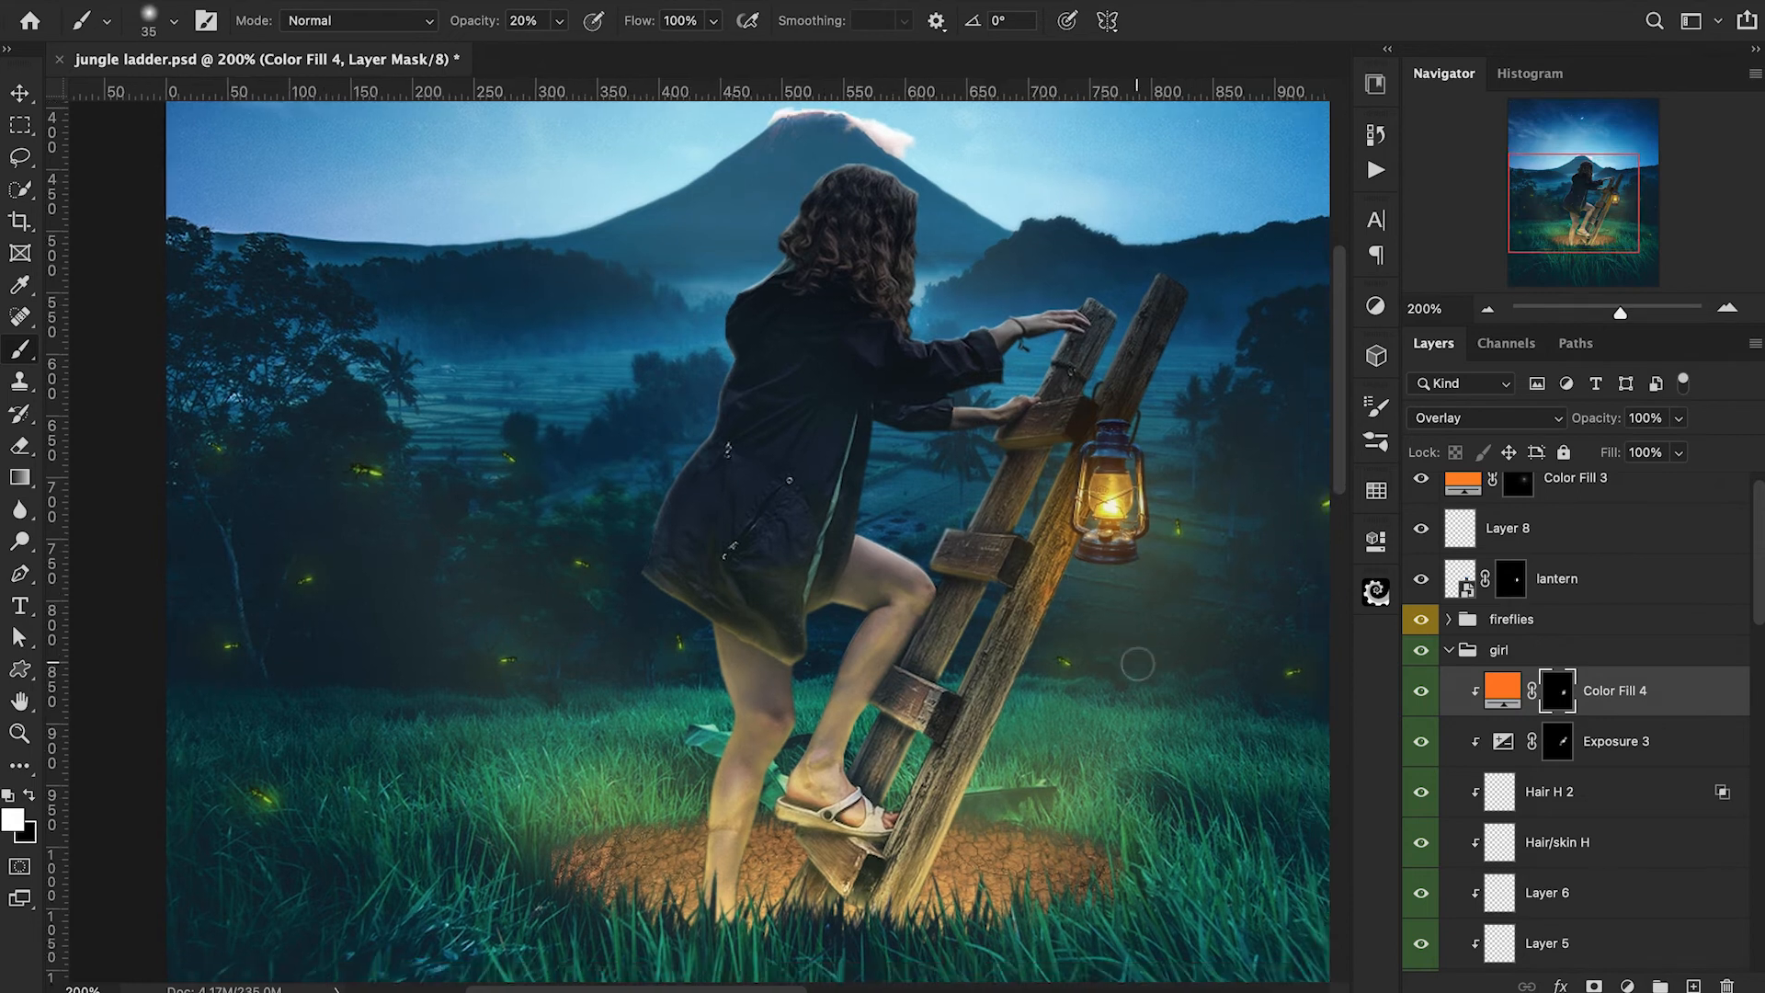
# Add faint orange light to the girl's leg in the same mask with small soft brushes, varying the opacity between 4% and 20%.
pyautogui.press('1')
pyautogui.press('[')
pyautogui.press('[')
pyautogui.moveTo(477, 27); pyautogui.dragTo(473, 33)
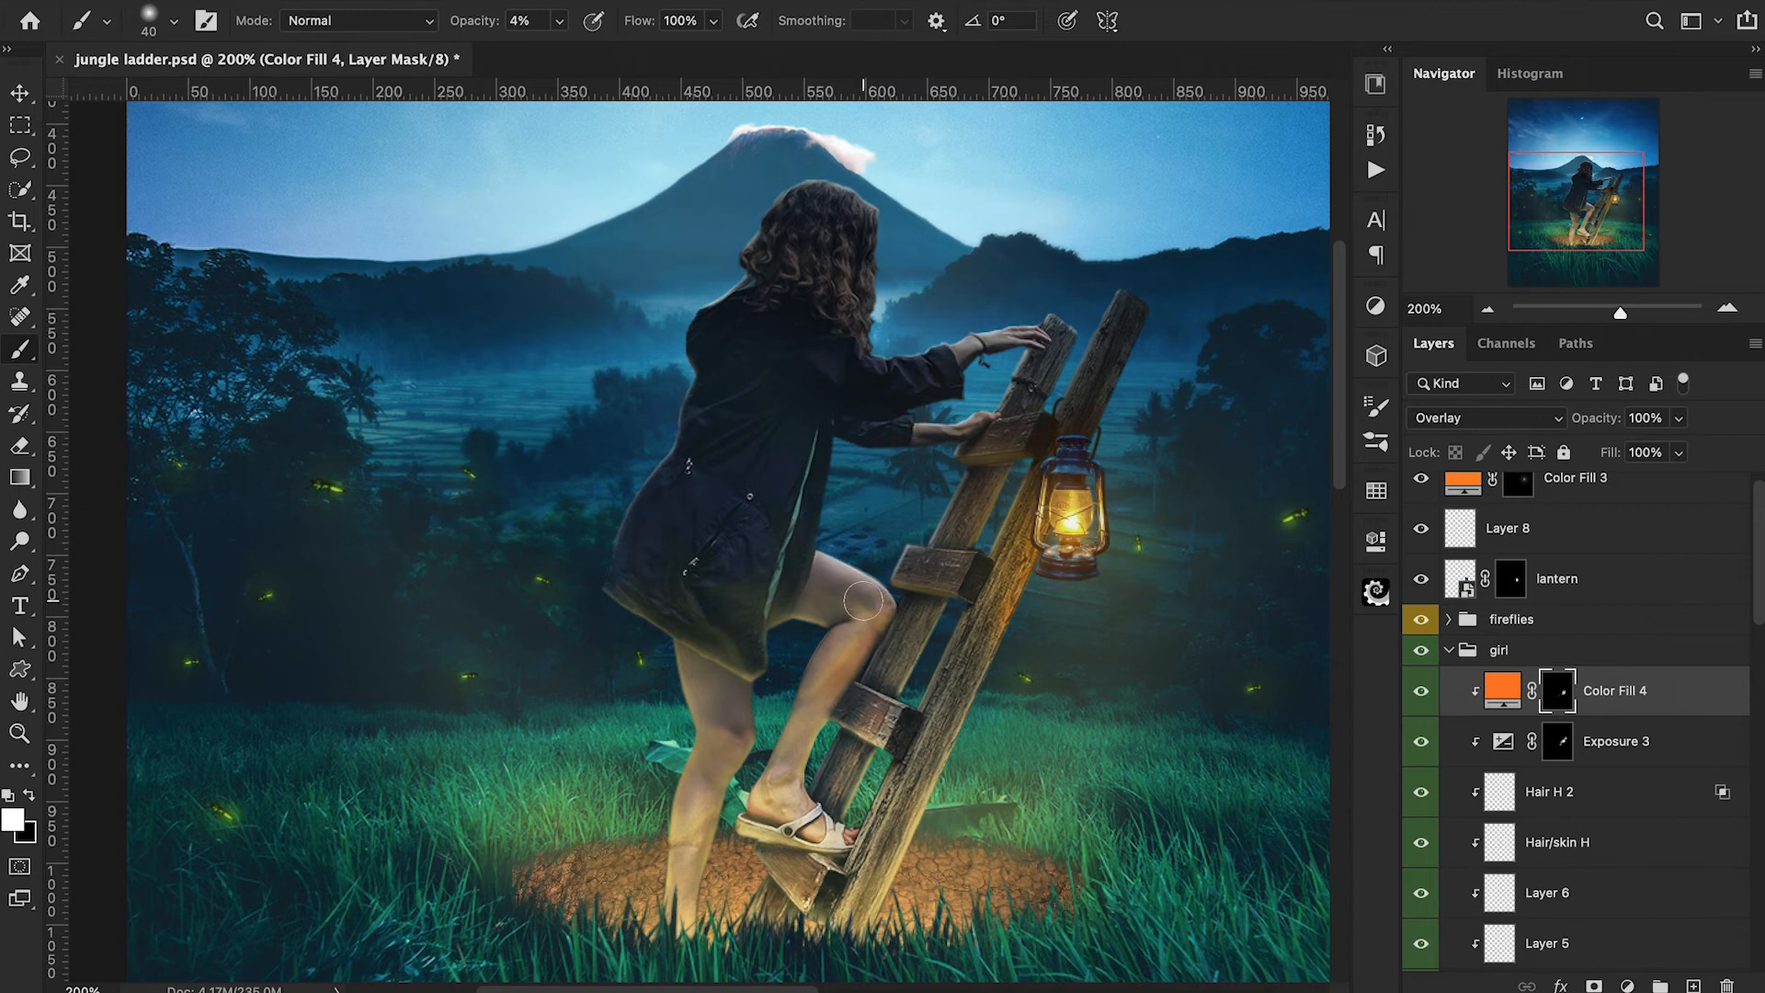
pyautogui.press('[')
pyautogui.press('[')
pyautogui.press('2')
pyautogui.press('1')
# Collapse the "girl" group, add a new layer above "atmo glow" and set the foreground colour to bright orange.
pyautogui.click(1471, 639)
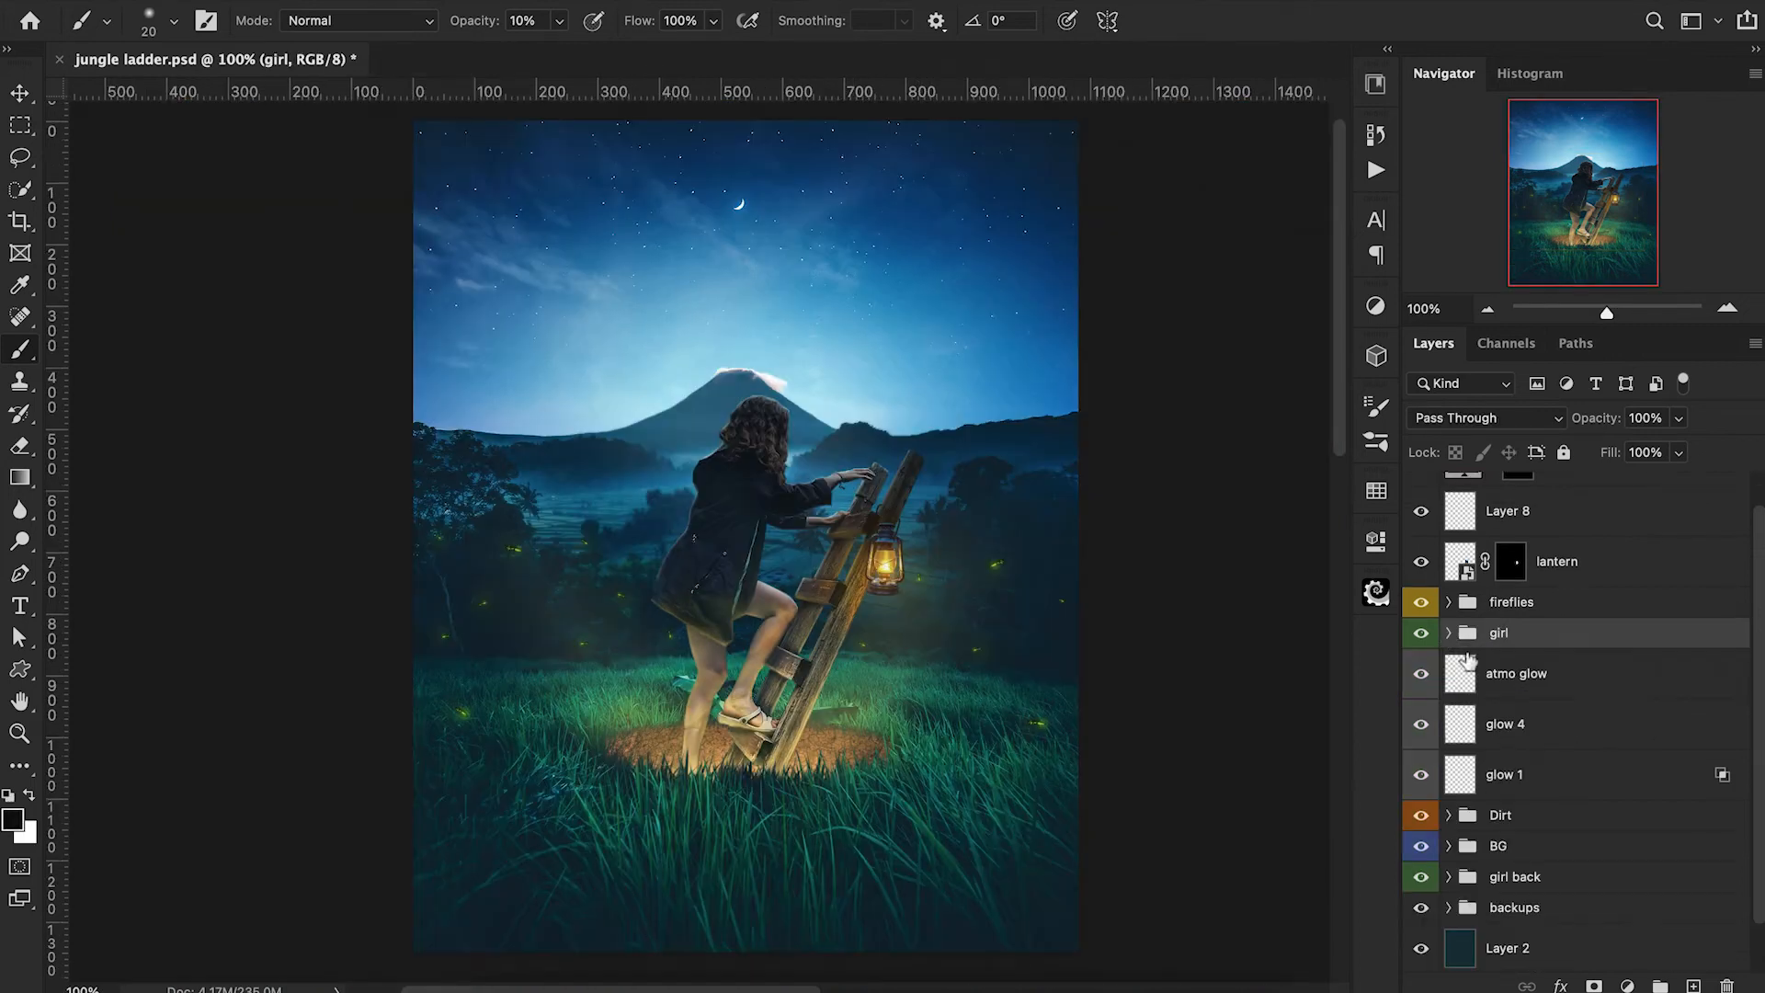
pyautogui.click(1580, 692)
pyautogui.click(1694, 985)
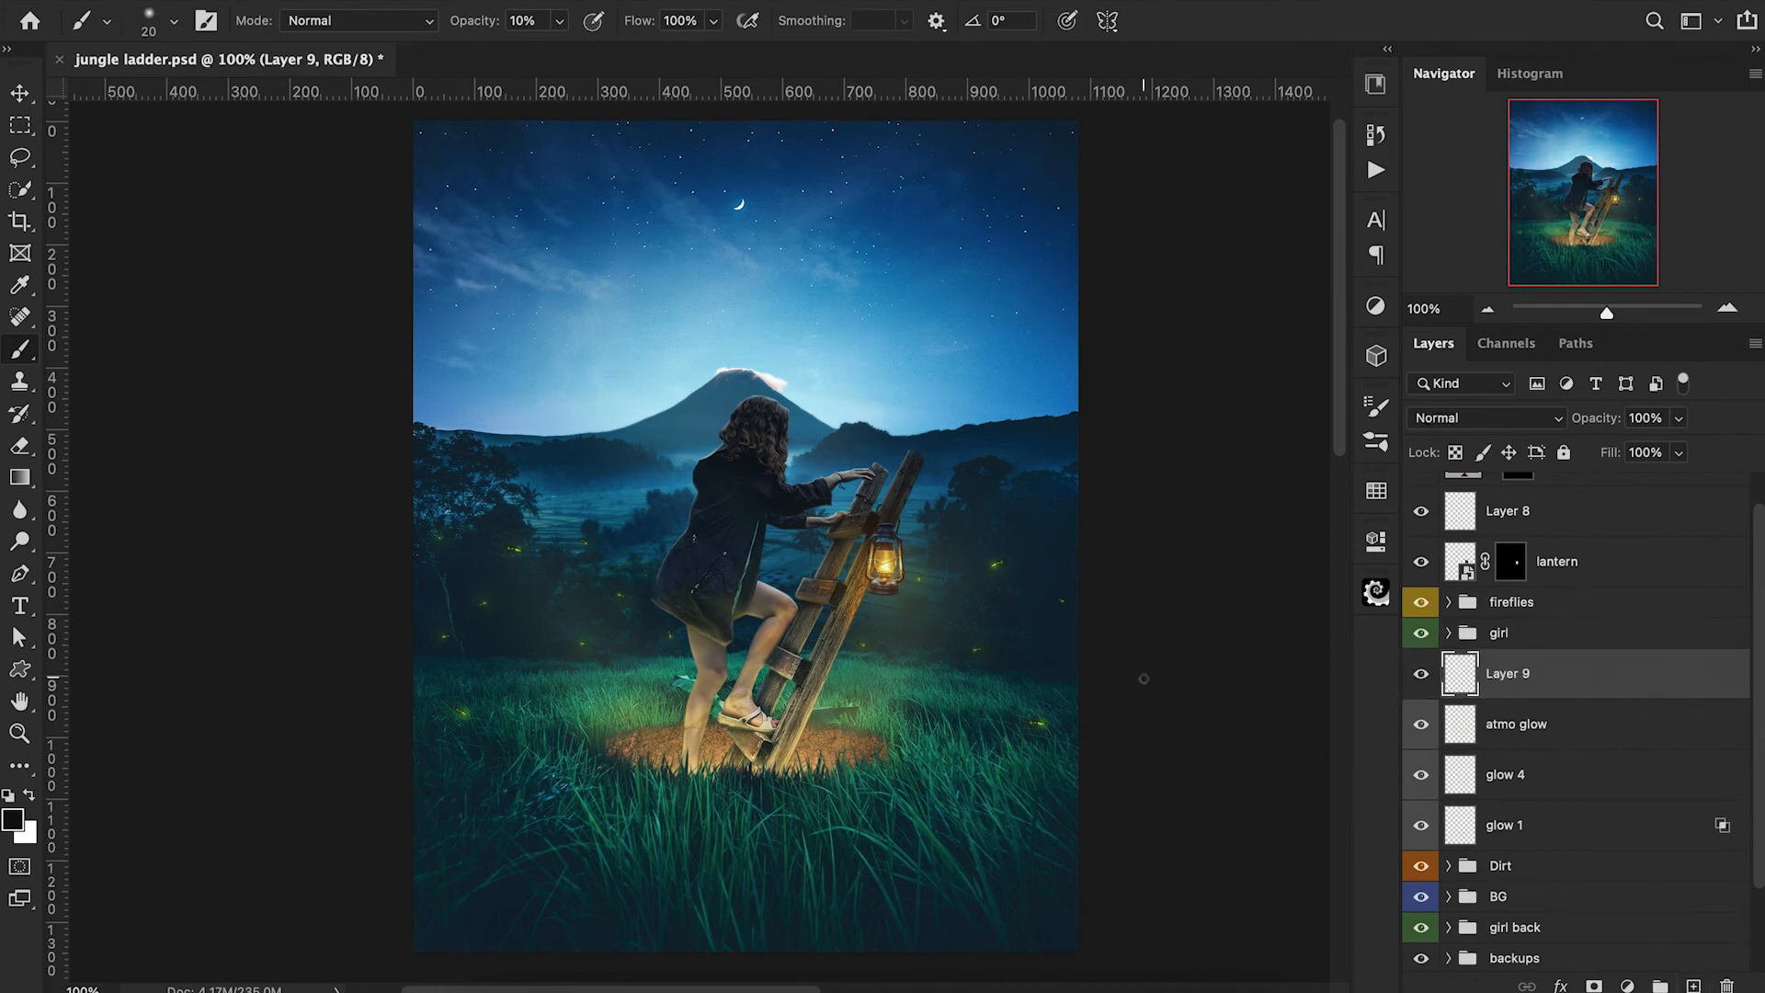
pyautogui.click(13, 819)
pyautogui.moveTo(1383, 61); pyautogui.dragTo(1399, 47)
pyautogui.click(1645, 40)
# Paint a soft orange glow behind the lantern with a 300 px brush at 10% opacity and rename the layer "lantern glow".
pyautogui.press(']')
pyautogui.press(']')
pyautogui.press(']')
pyautogui.press(']')
pyautogui.press(']')
pyautogui.press(']')
pyautogui.press(']')
pyautogui.press(']')
pyautogui.press(']')
pyautogui.press(']')
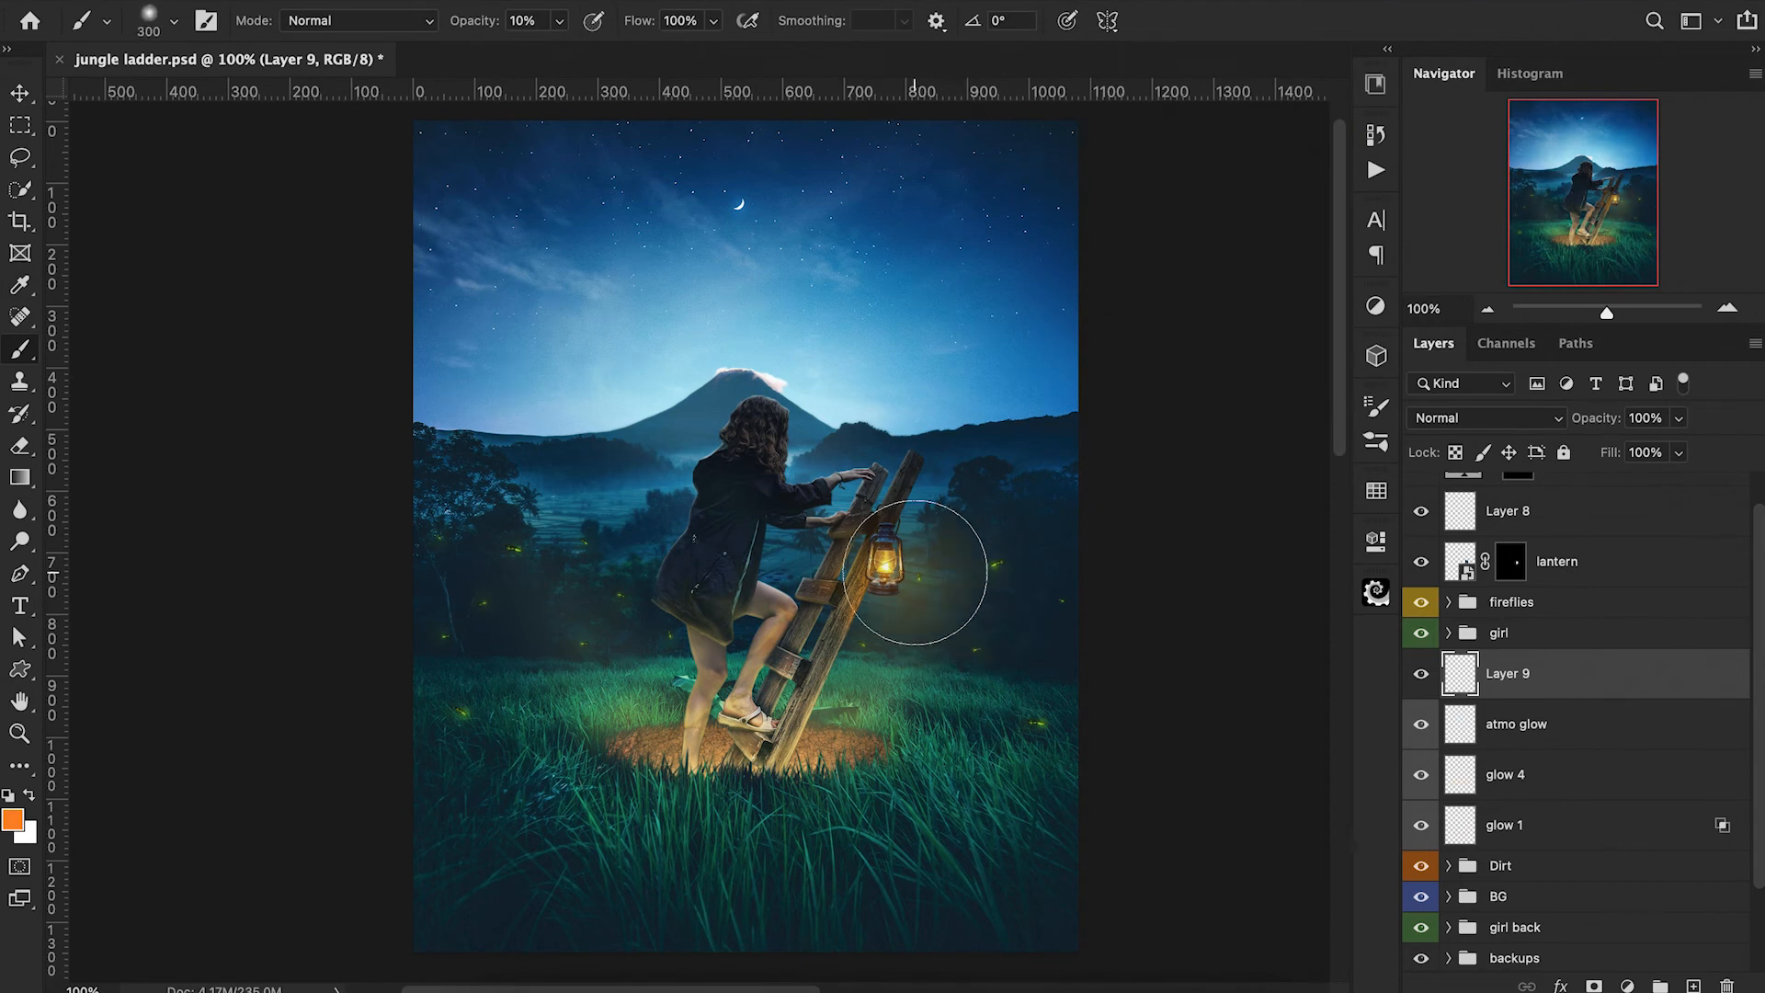
pyautogui.click(867, 575)
pyautogui.doubleClick(1513, 674)
pyautogui.press('BackSpace')
pyautogui.write('lantern glow')
pyautogui.press('Return')
# Add a new layer above "lantern glow" and paint orange light across the grass below the lantern at 20% opacity.
pyautogui.press('[')
pyautogui.press('[')
pyautogui.press('[')
pyautogui.press('[')
pyautogui.press('[')
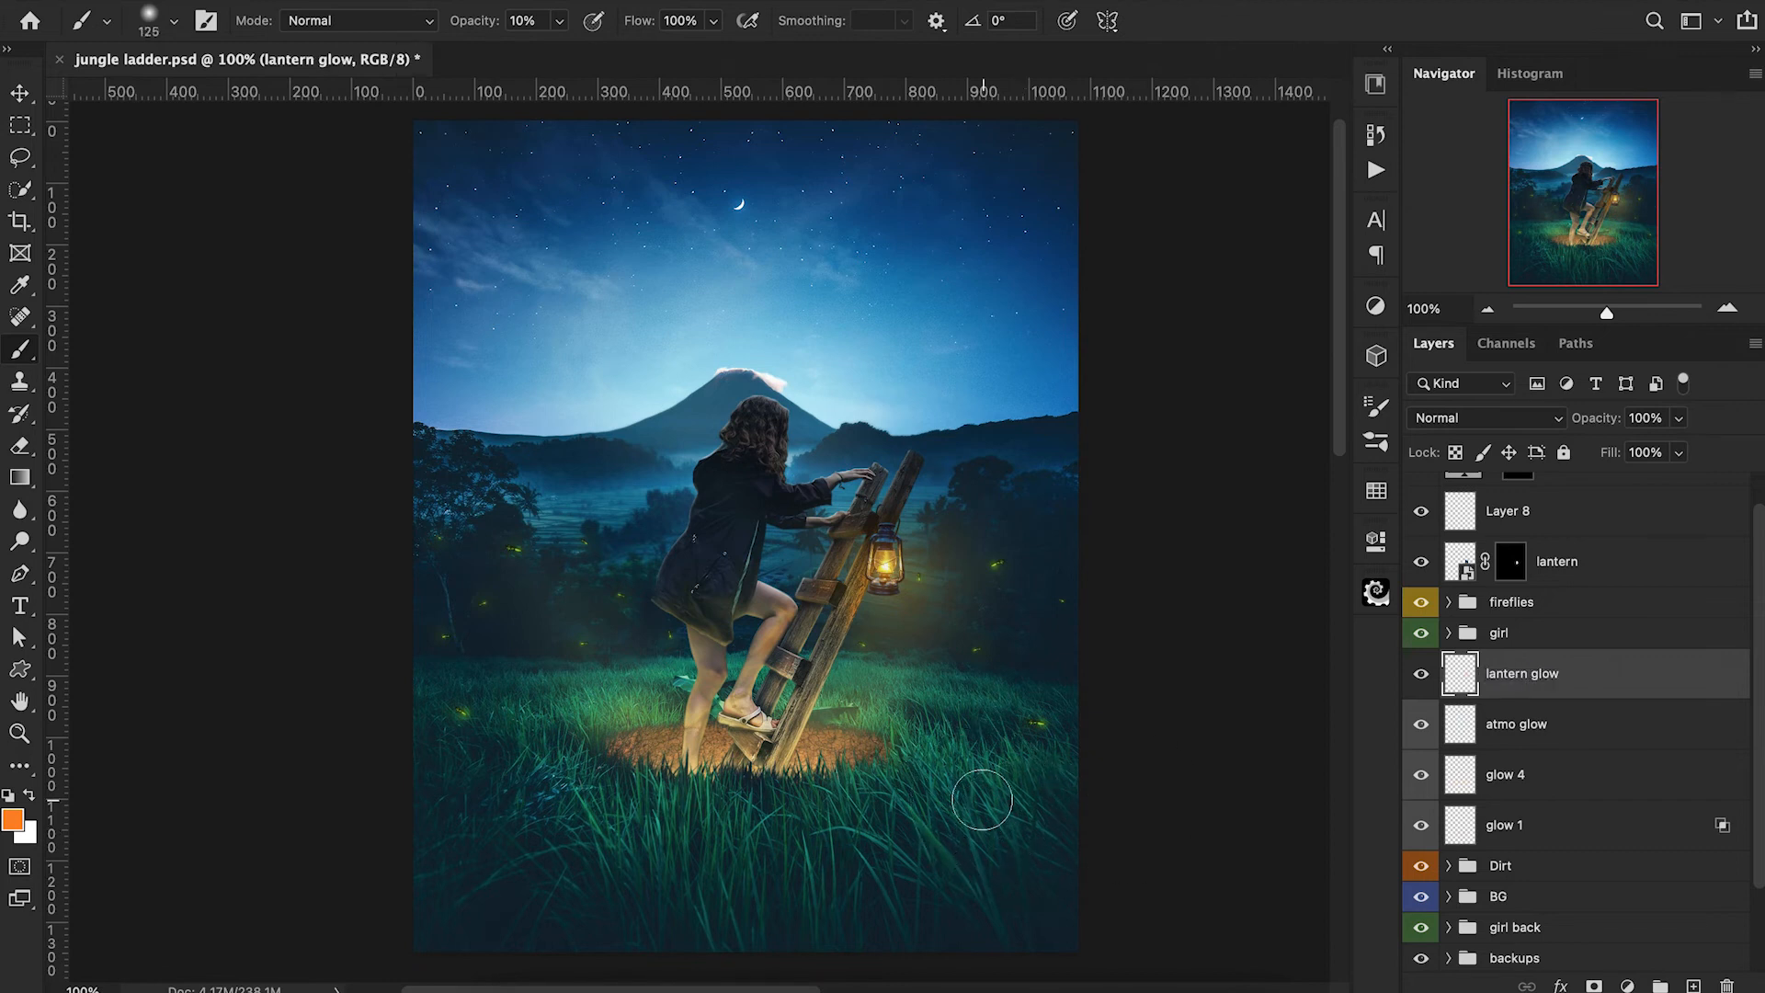
pyautogui.press('super+alt+shift+n')
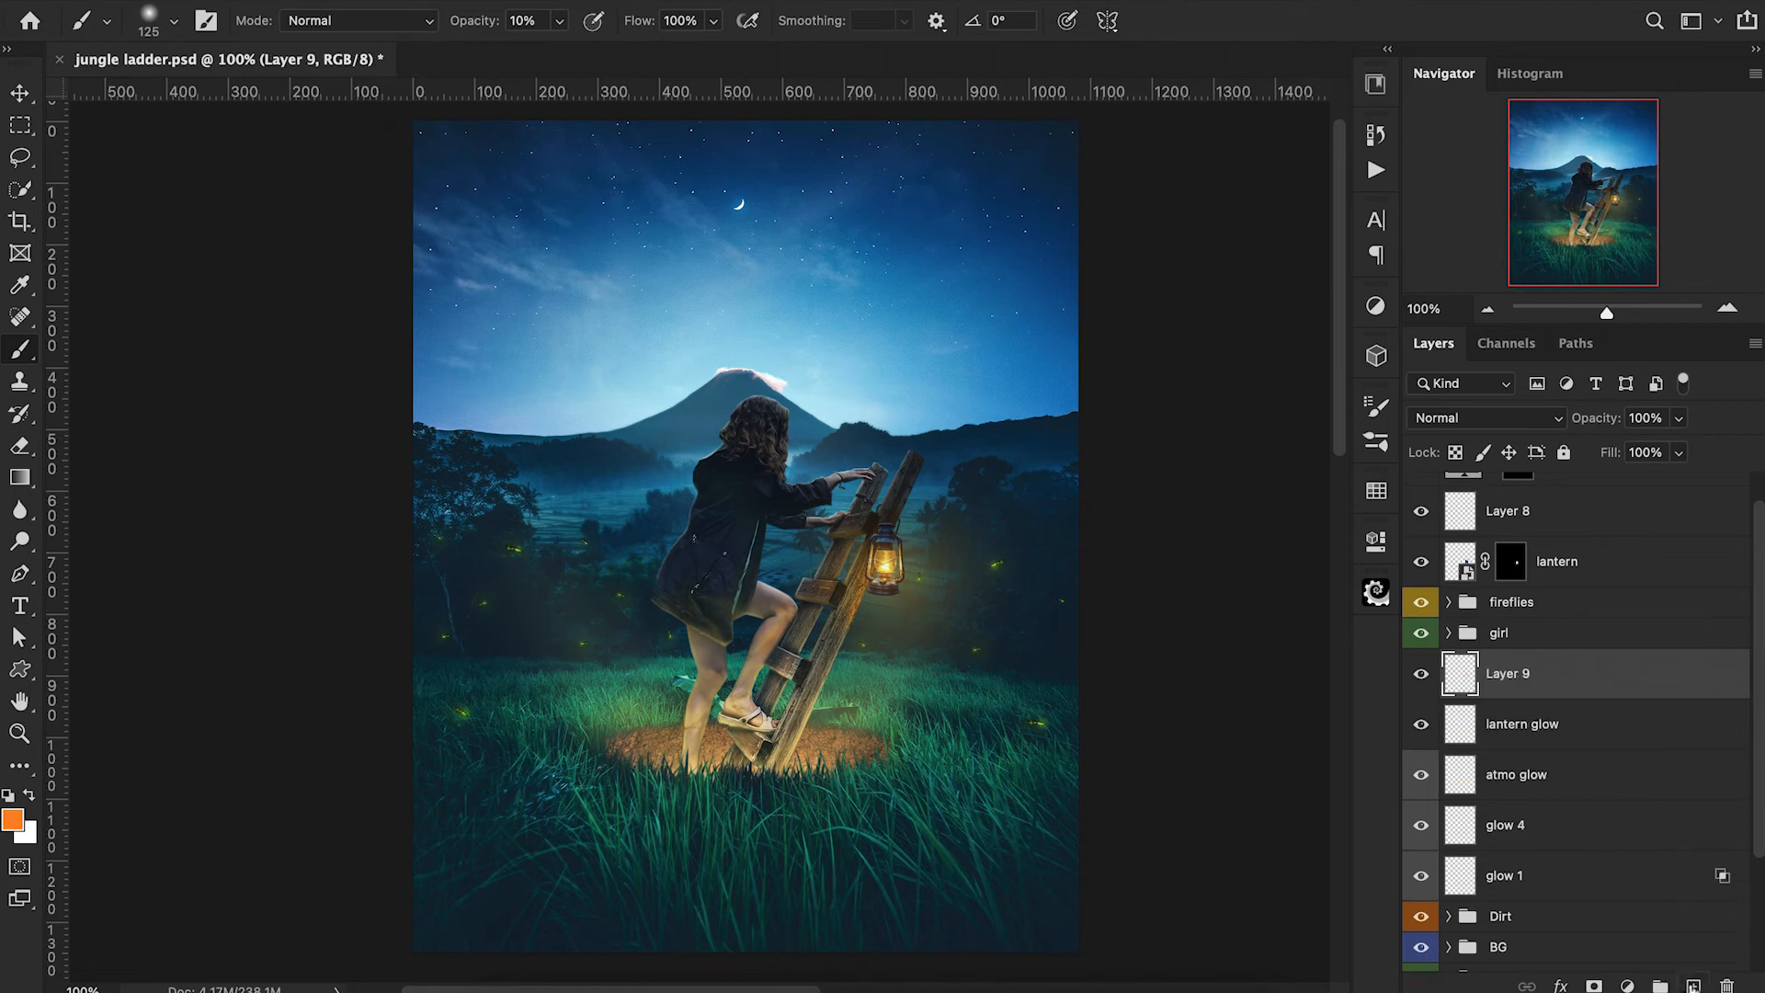
pyautogui.press('2')
pyautogui.press(']')
pyautogui.press(']')
pyautogui.moveTo(916, 768)
pyautogui.mouseDown()
pyautogui.moveTo(1017, 729)
pyautogui.moveTo(1158, 749)
pyautogui.mouseUp()
pyautogui.click(941, 772)
# Flatten the brush tip into a horizontal ellipse and paint more orange light on the grass beside the hole at 300 px.
pyautogui.press('[')
pyautogui.press('[')
pyautogui.press('[')
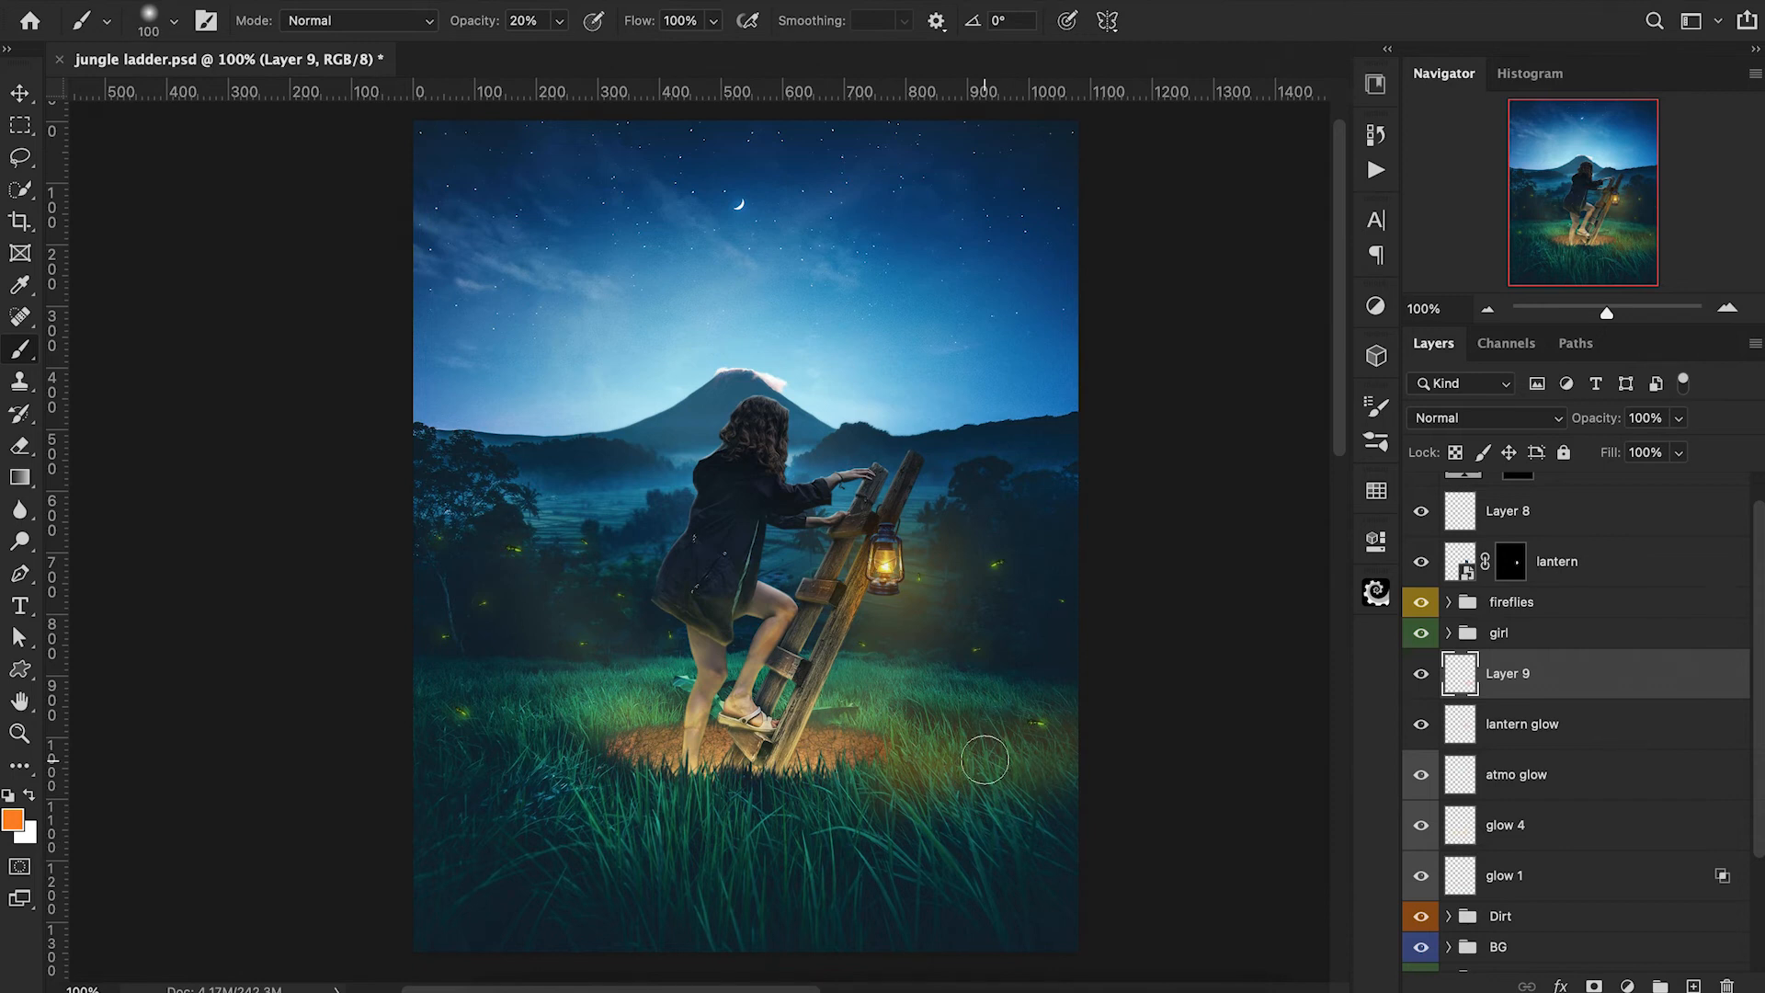
pyautogui.click(147, 8)
pyautogui.moveTo(69, 133); pyautogui.dragTo(69, 112)
pyautogui.click(1107, 540)
pyautogui.press(']')
pyautogui.press(']')
pyautogui.press(']')
pyautogui.press(']')
pyautogui.press(']')
pyautogui.press(']')
pyautogui.click(984, 735)
pyautogui.click(963, 764)
# Split Layer 9's Underlying Layer Blend If shadow slider to 0 / 117 and lower the layer's opacity to 55%.
pyautogui.doubleClick(1600, 685)
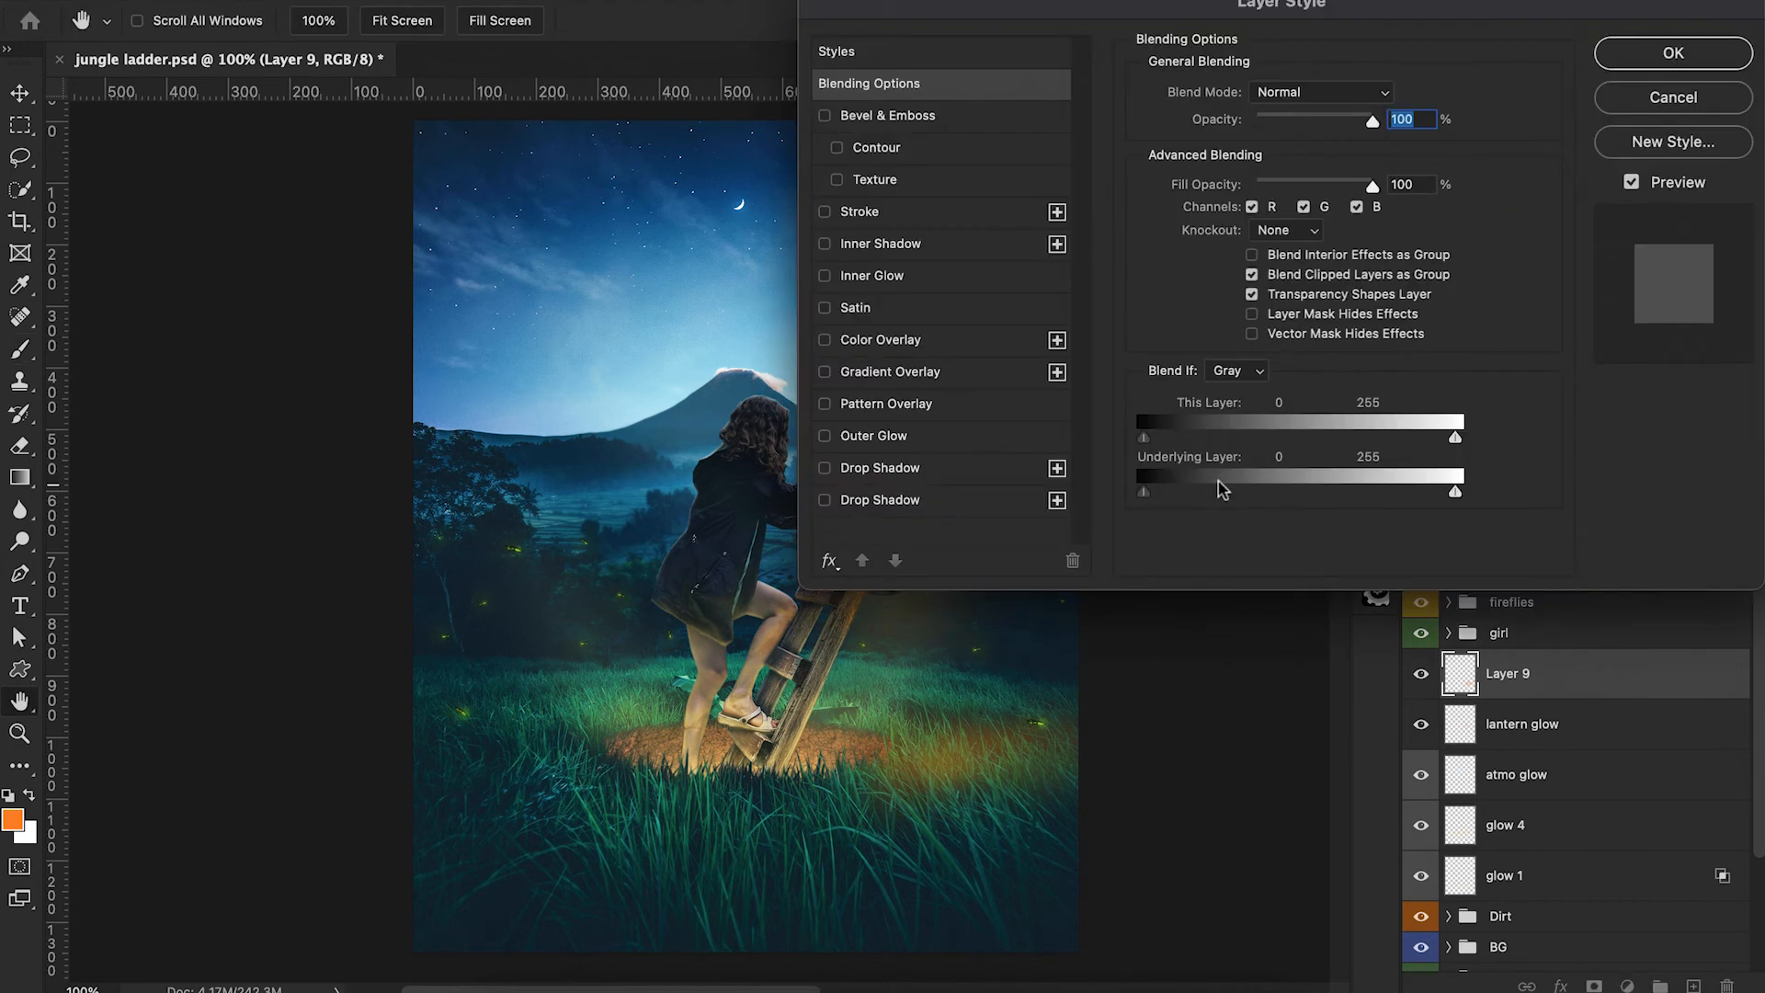
pyautogui.moveTo(1145, 493); pyautogui.dragTo(1290, 493)
pyautogui.hscroll(5, 1288, 522)
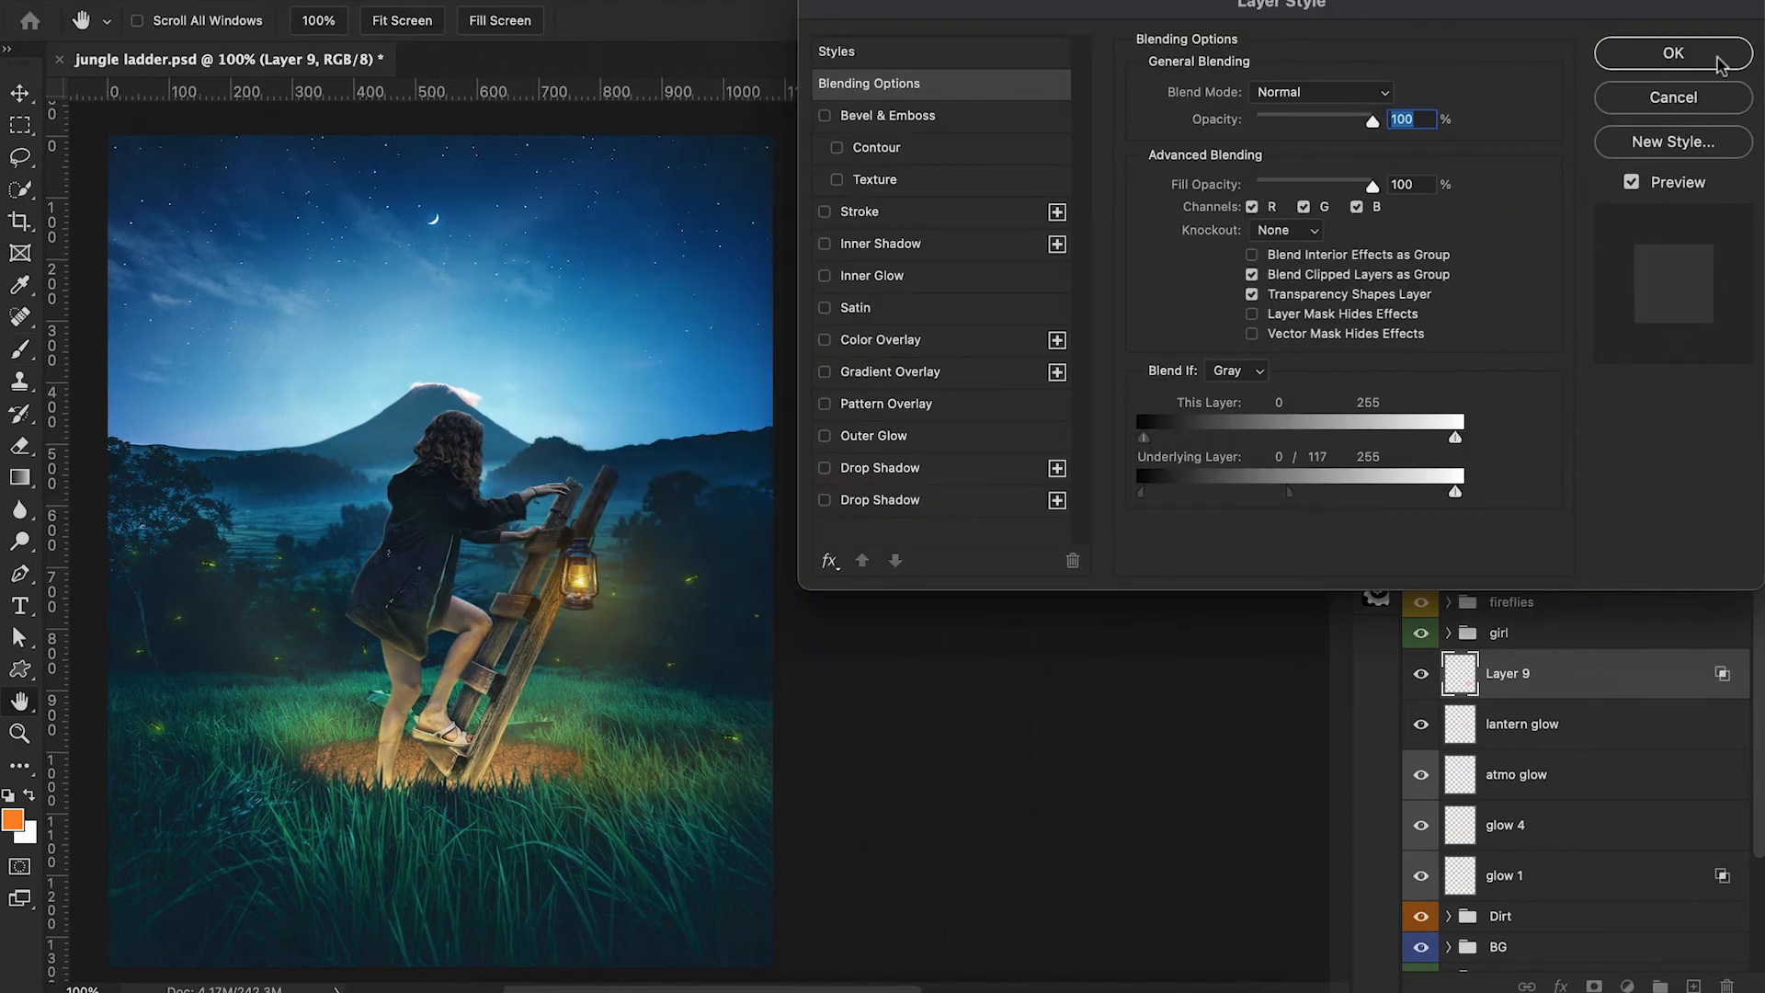
pyautogui.click(1673, 53)
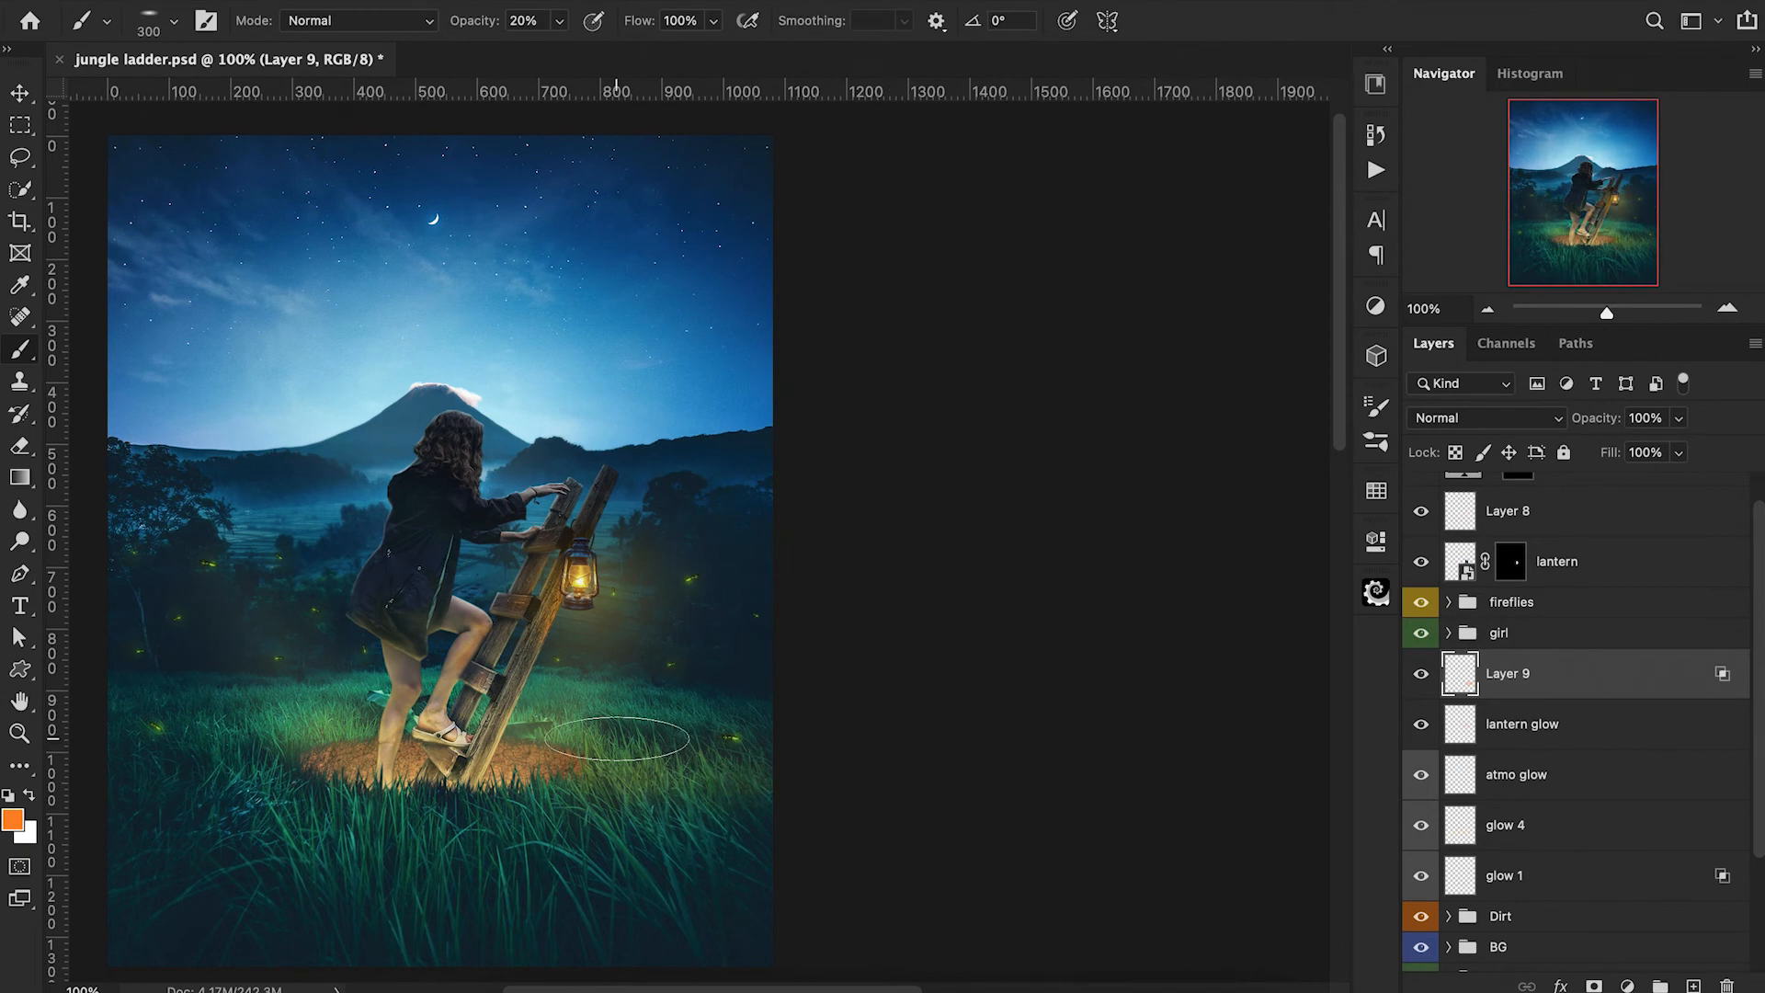
pyautogui.hscroll(-5, 643, 740)
pyautogui.moveTo(1605, 431); pyautogui.dragTo(1547, 439)
pyautogui.hotkey('ctrl', '-')
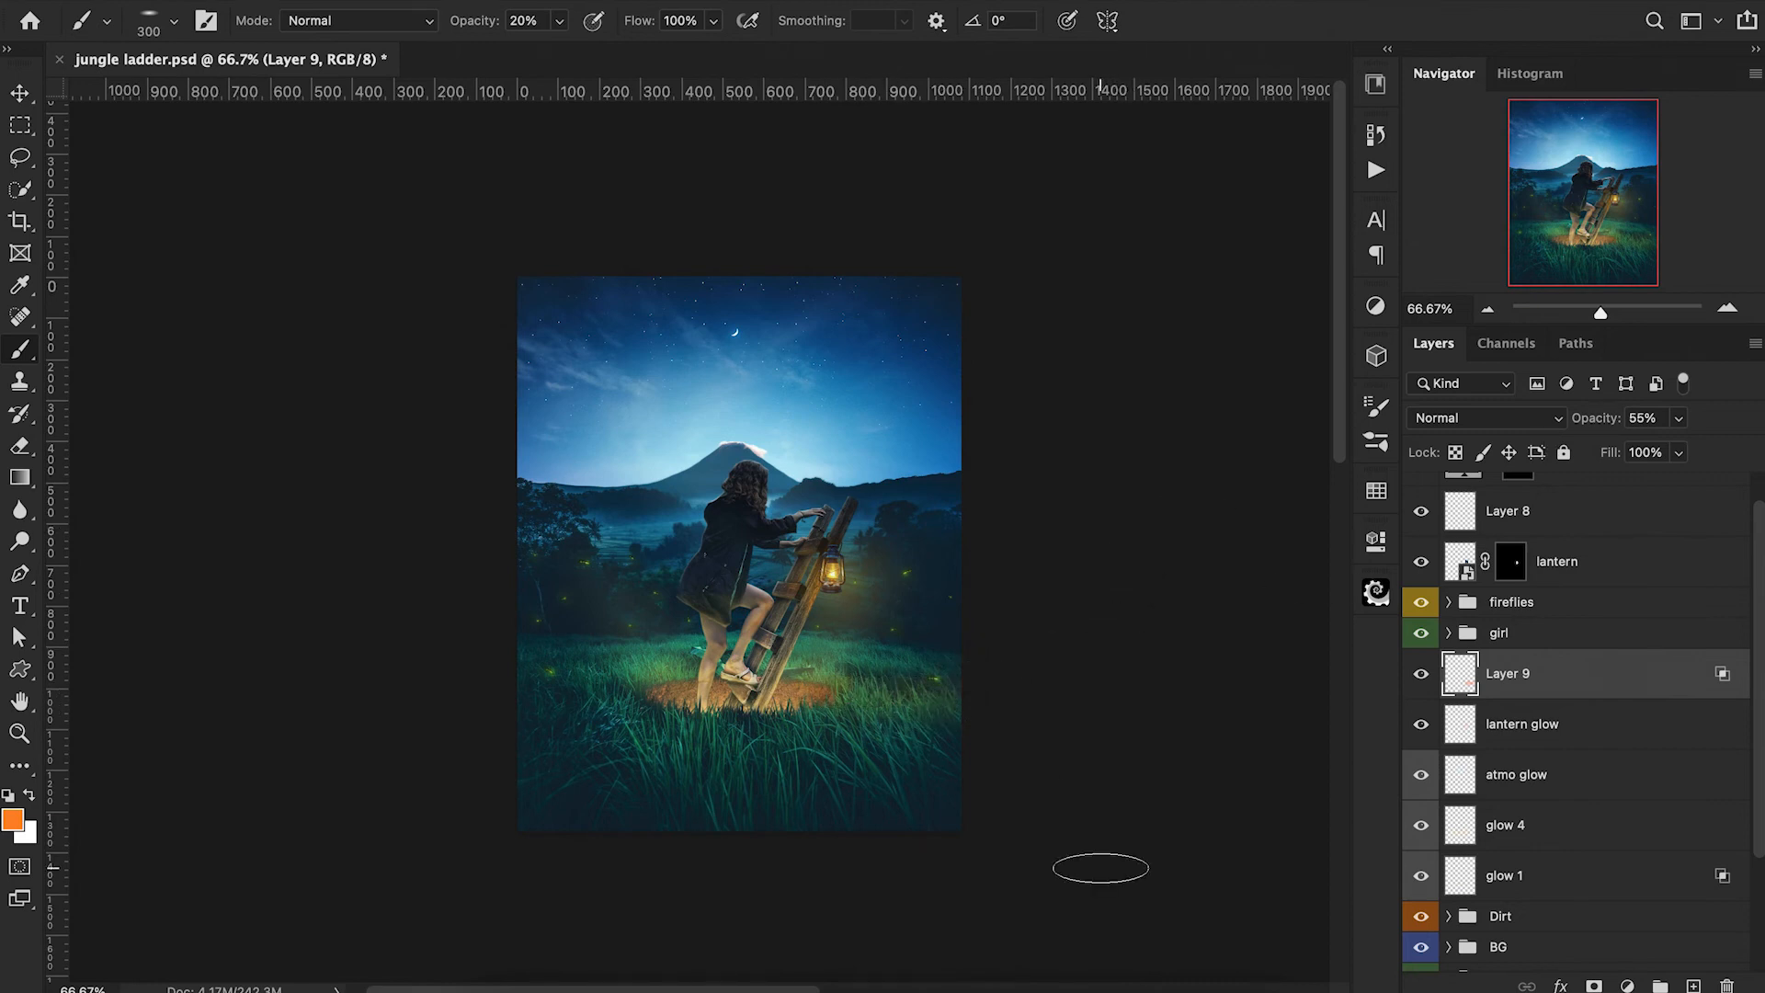
# Switch back to a round soft brush at 150 px and lower Layer 9's opacity to 44%.
pyautogui.click(174, 20)
pyautogui.write('175')
pyautogui.press('Return')
pyautogui.press('[')
pyautogui.hotkey('ctrl', '1')
pyautogui.moveTo(1598, 428); pyautogui.dragTo(1586, 430)
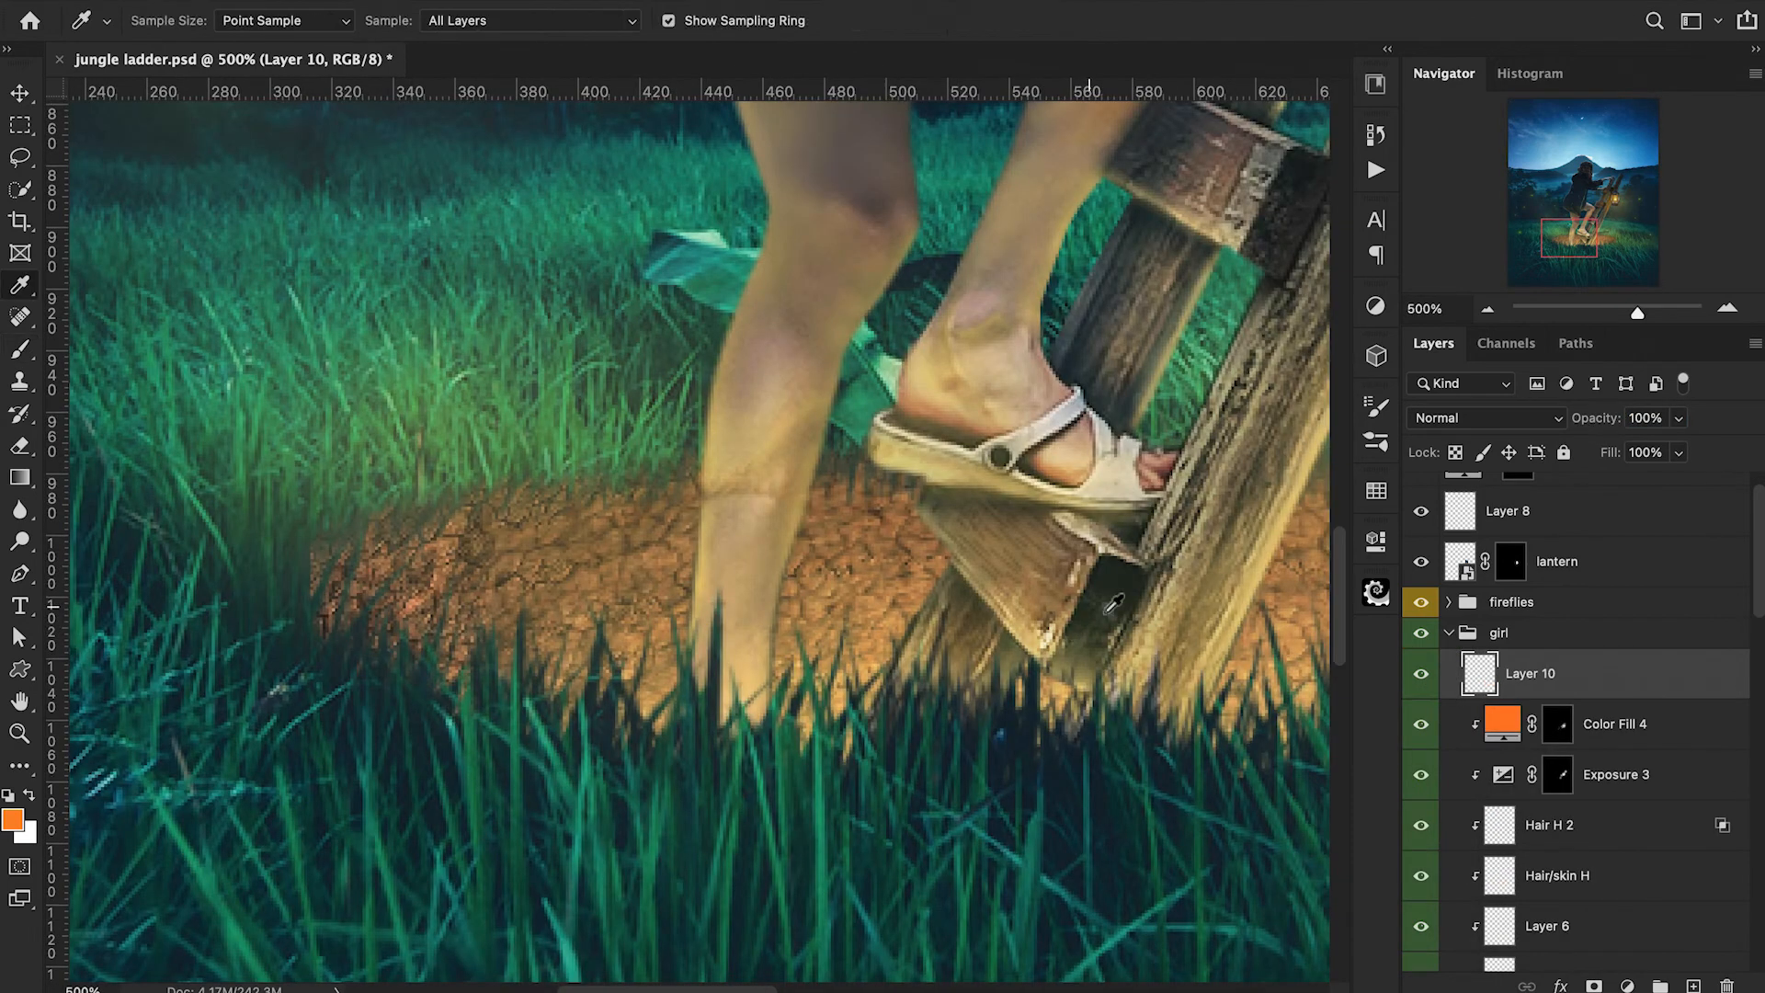
pyautogui.click(1114, 603)
pyautogui.press('b')
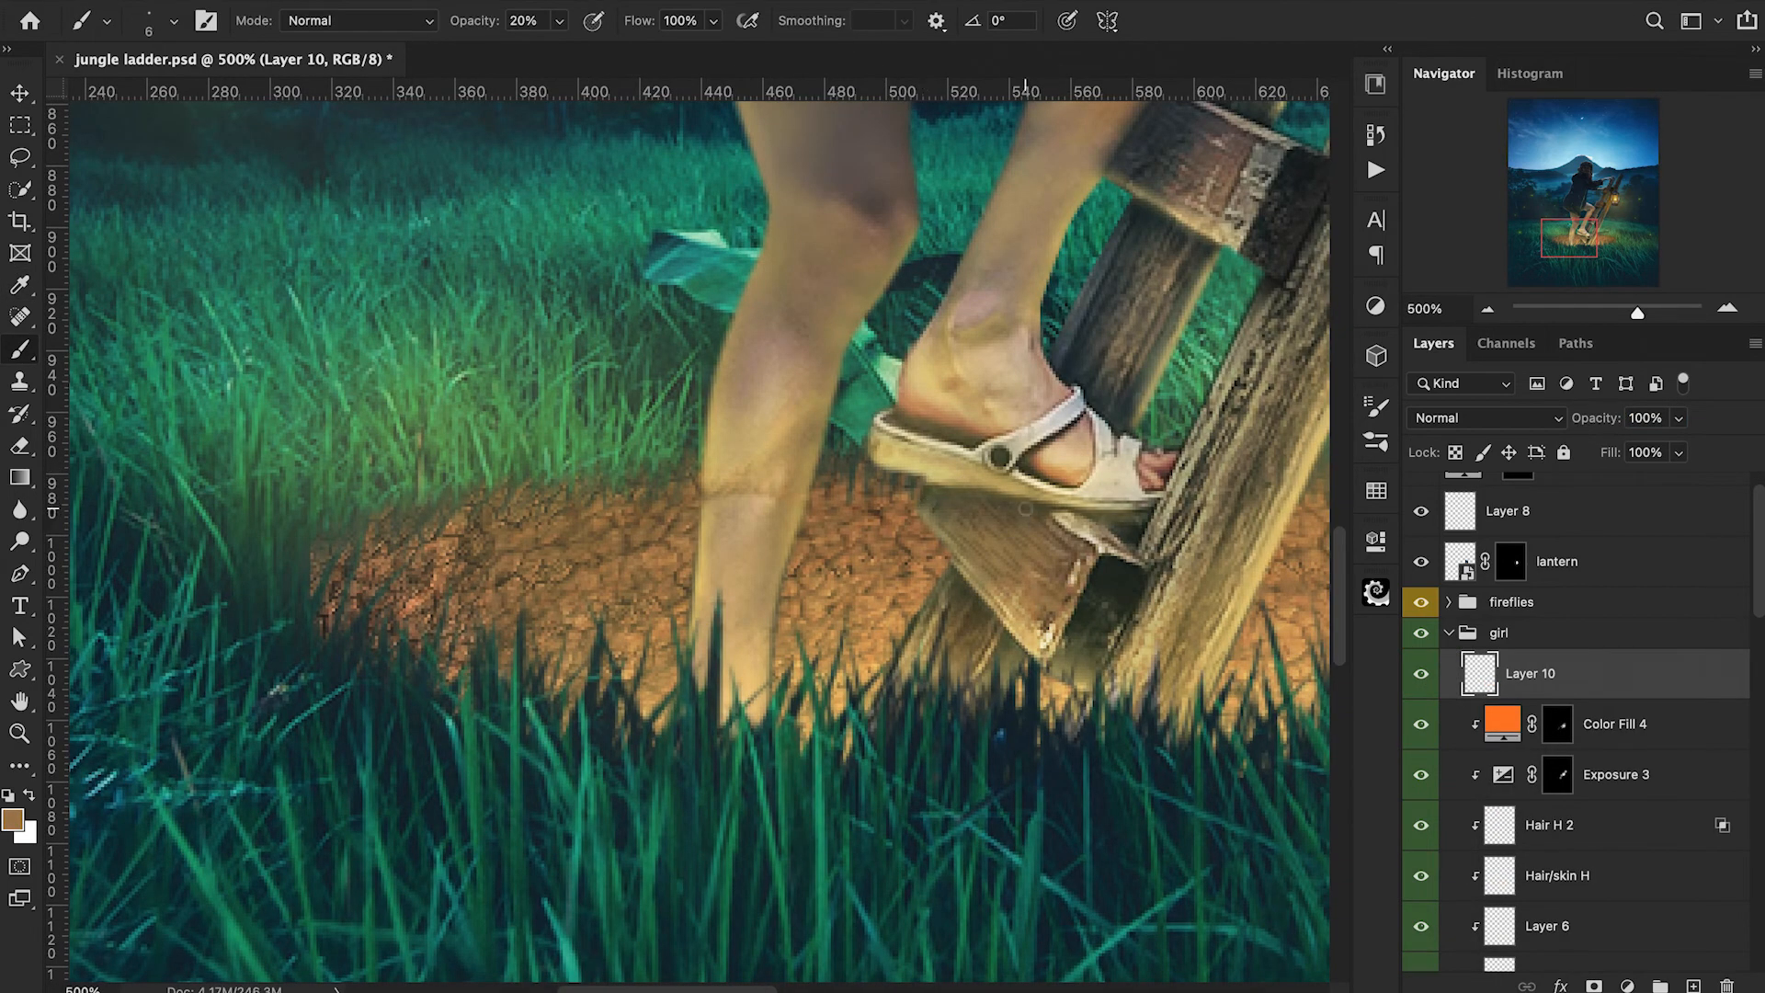
# Pick a pale yellow foreground color and use a tiny brush at 20% opacity to highlight the sandal's edge on Layer 10.
pyautogui.click(12, 818)
pyautogui.click(1425, 317)
pyautogui.click(1177, 45)
pyautogui.click(1647, 31)
pyautogui.press('[')
pyautogui.press('[')
pyautogui.press('[')
pyautogui.press('[')
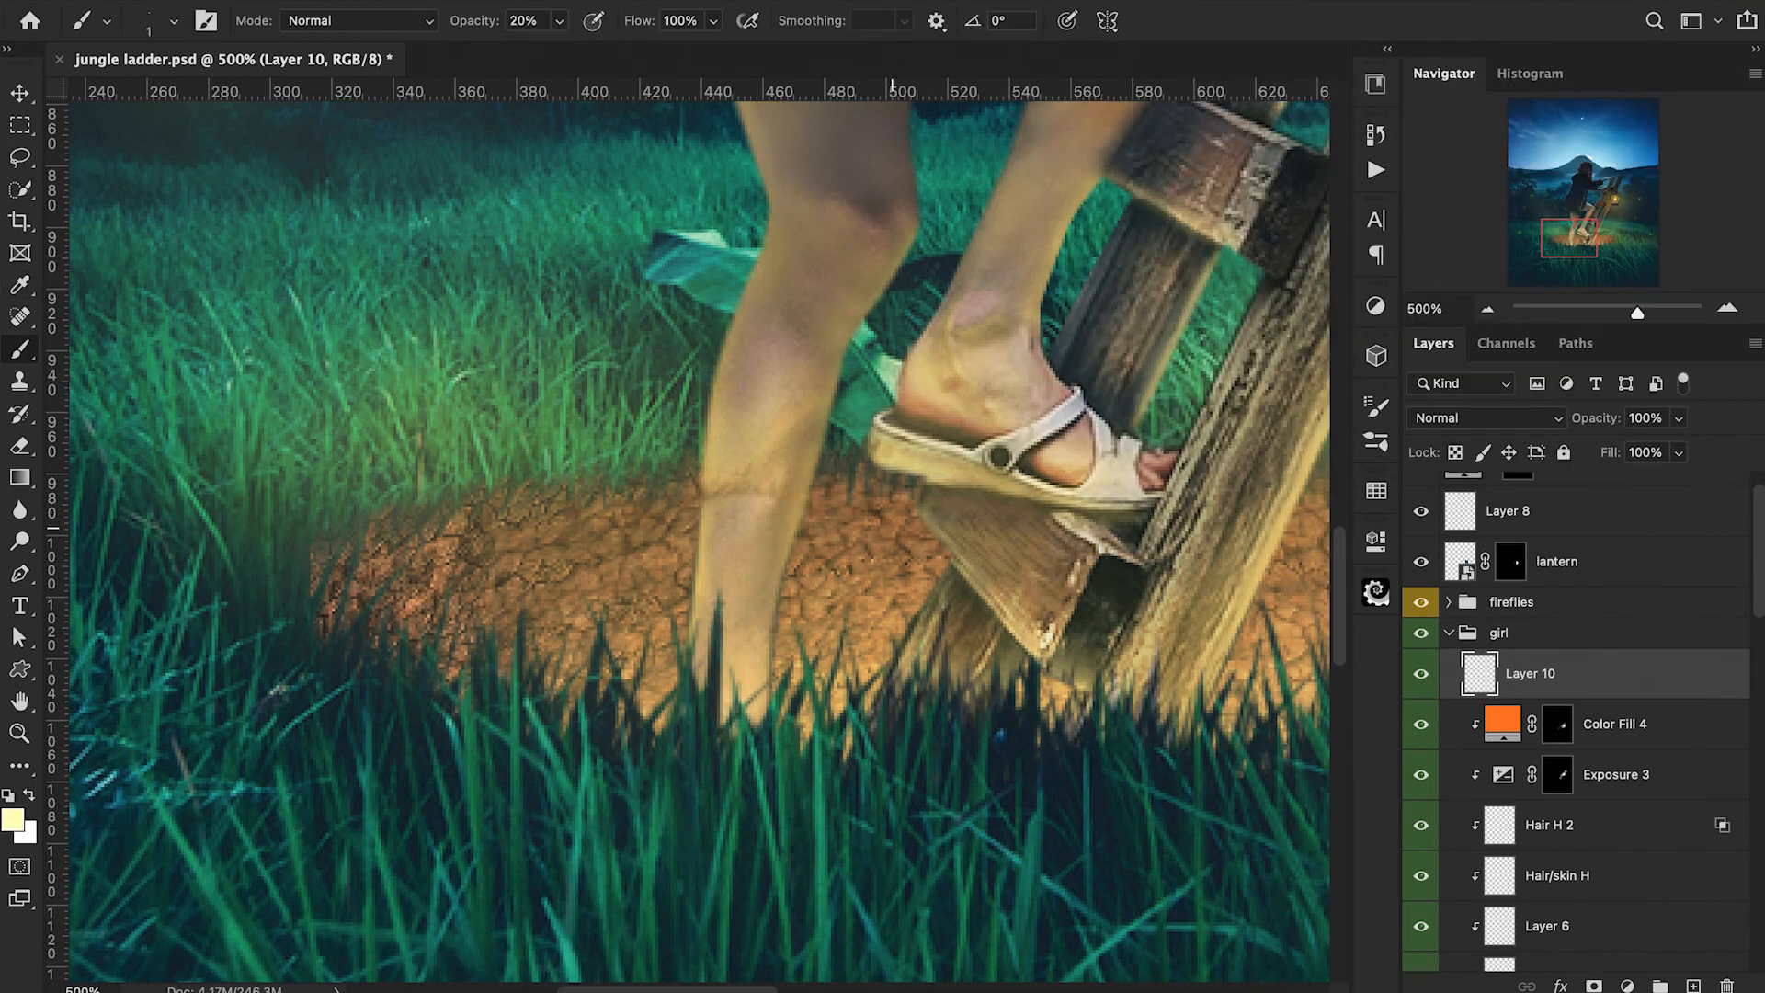
pyautogui.moveTo(878, 460)
pyautogui.mouseDown()
pyautogui.moveTo(1062, 508)
pyautogui.moveTo(912, 475)
pyautogui.mouseUp()
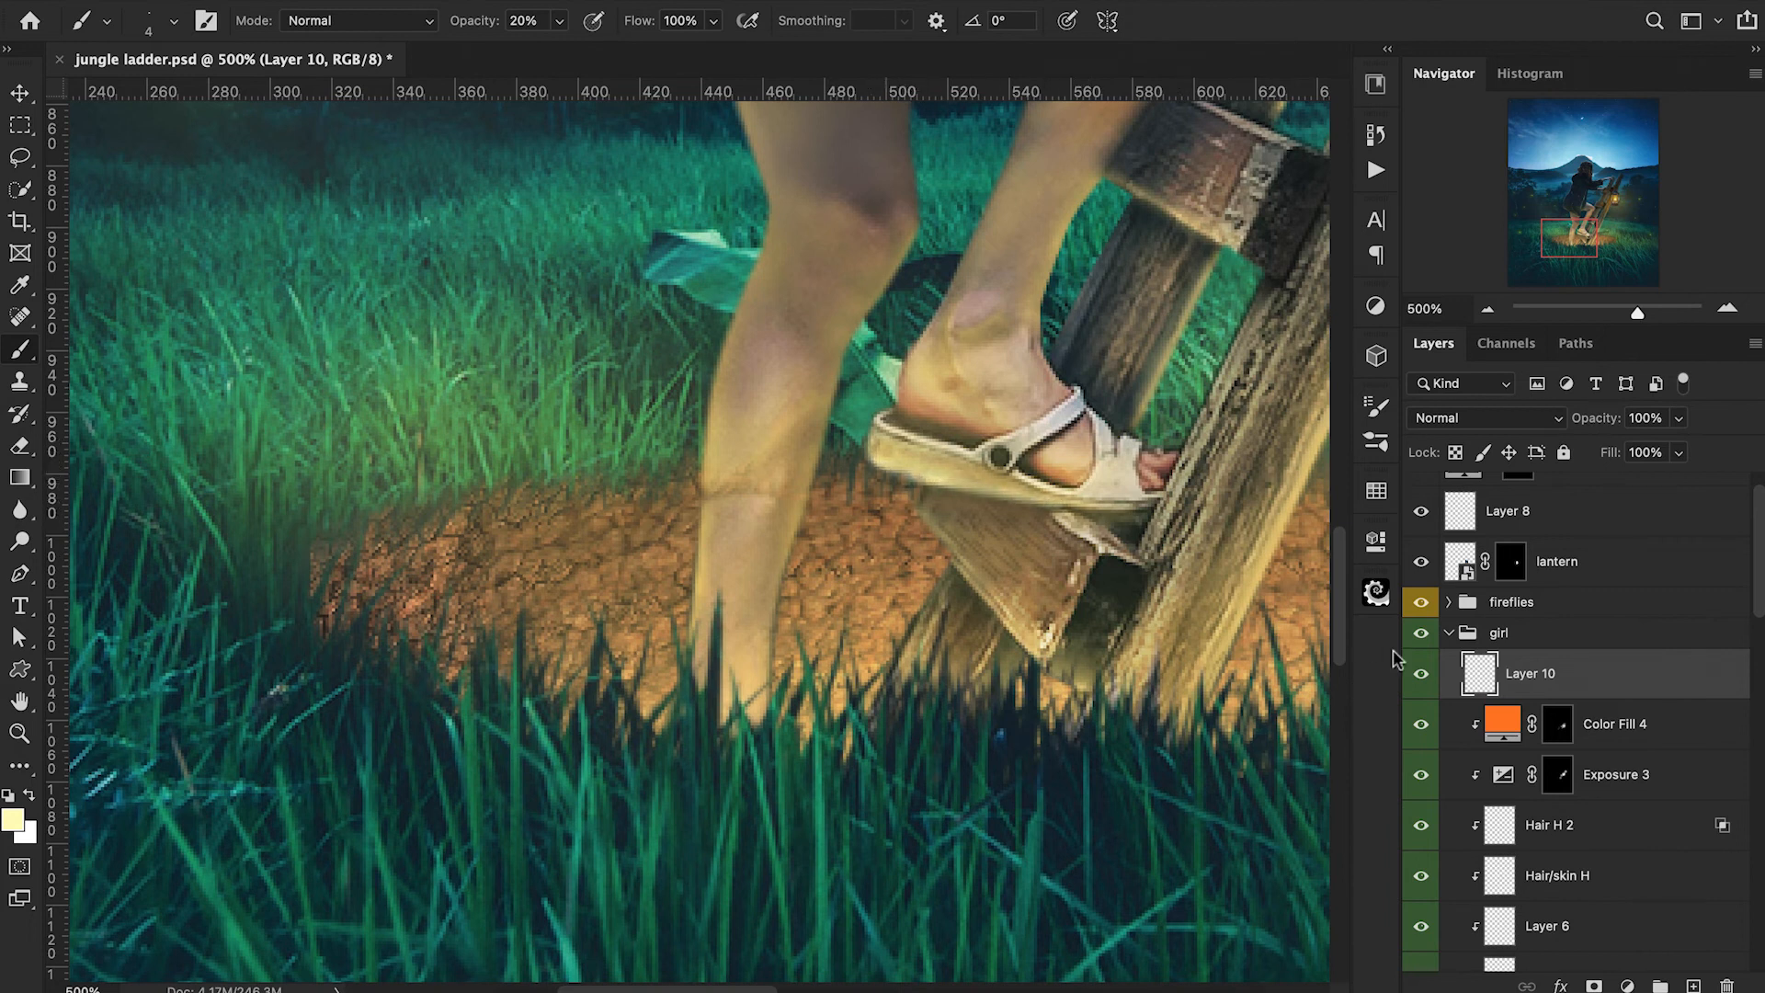
# Convert the lantern layer to a smart object and apply a Gaussian Blur with a 0.5 px radius.
pyautogui.rightClick(1578, 602)
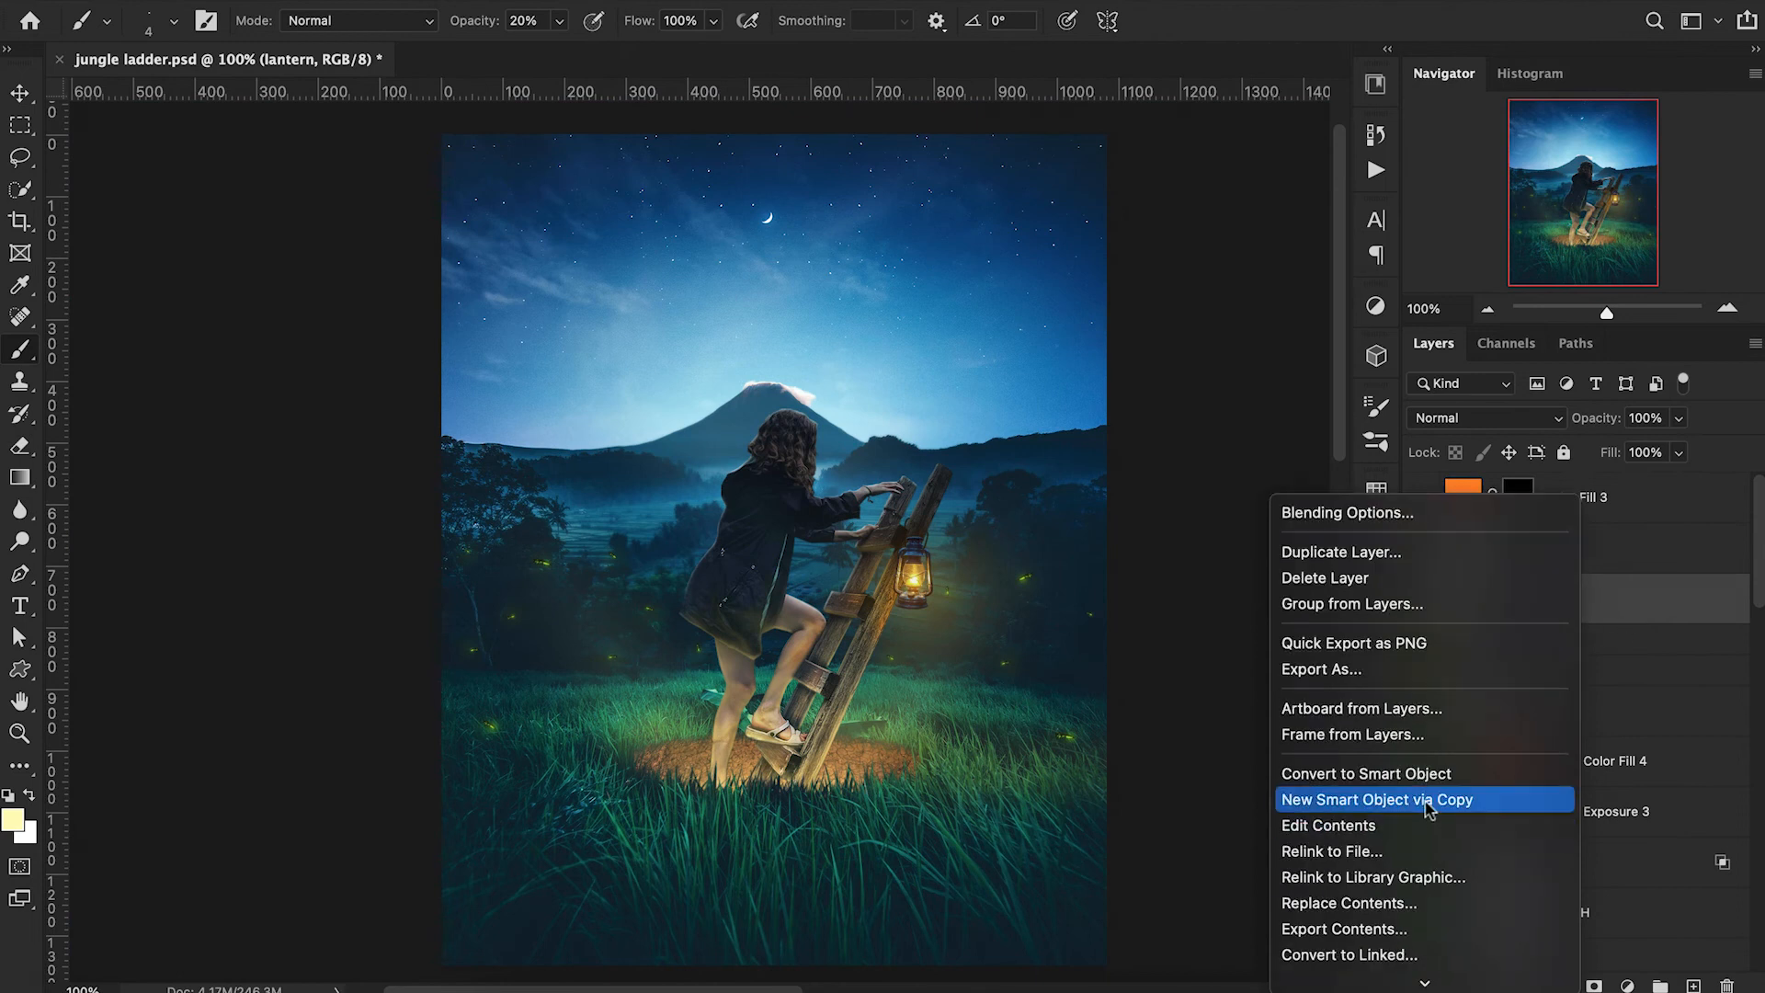
pyautogui.click(1427, 774)
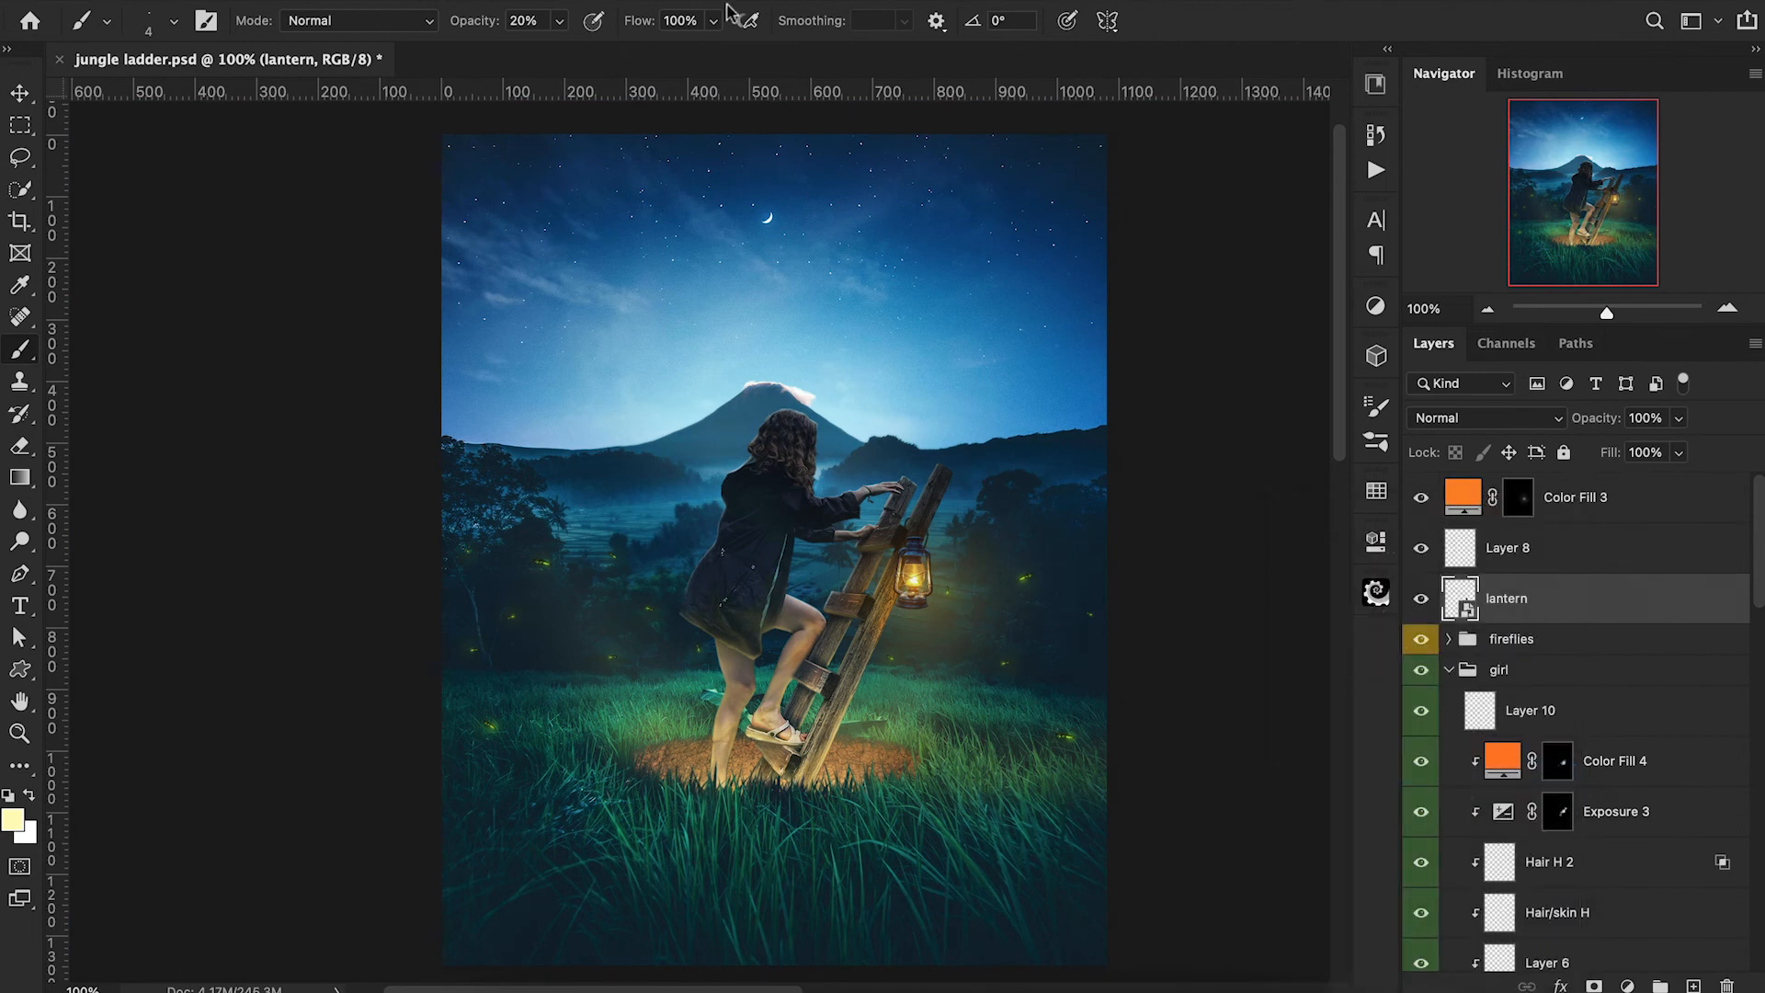
pyautogui.click(563, 0)
pyautogui.moveTo(602, 238)
pyautogui.click(964, 326)
pyautogui.write('.5')
pyautogui.press('Return')
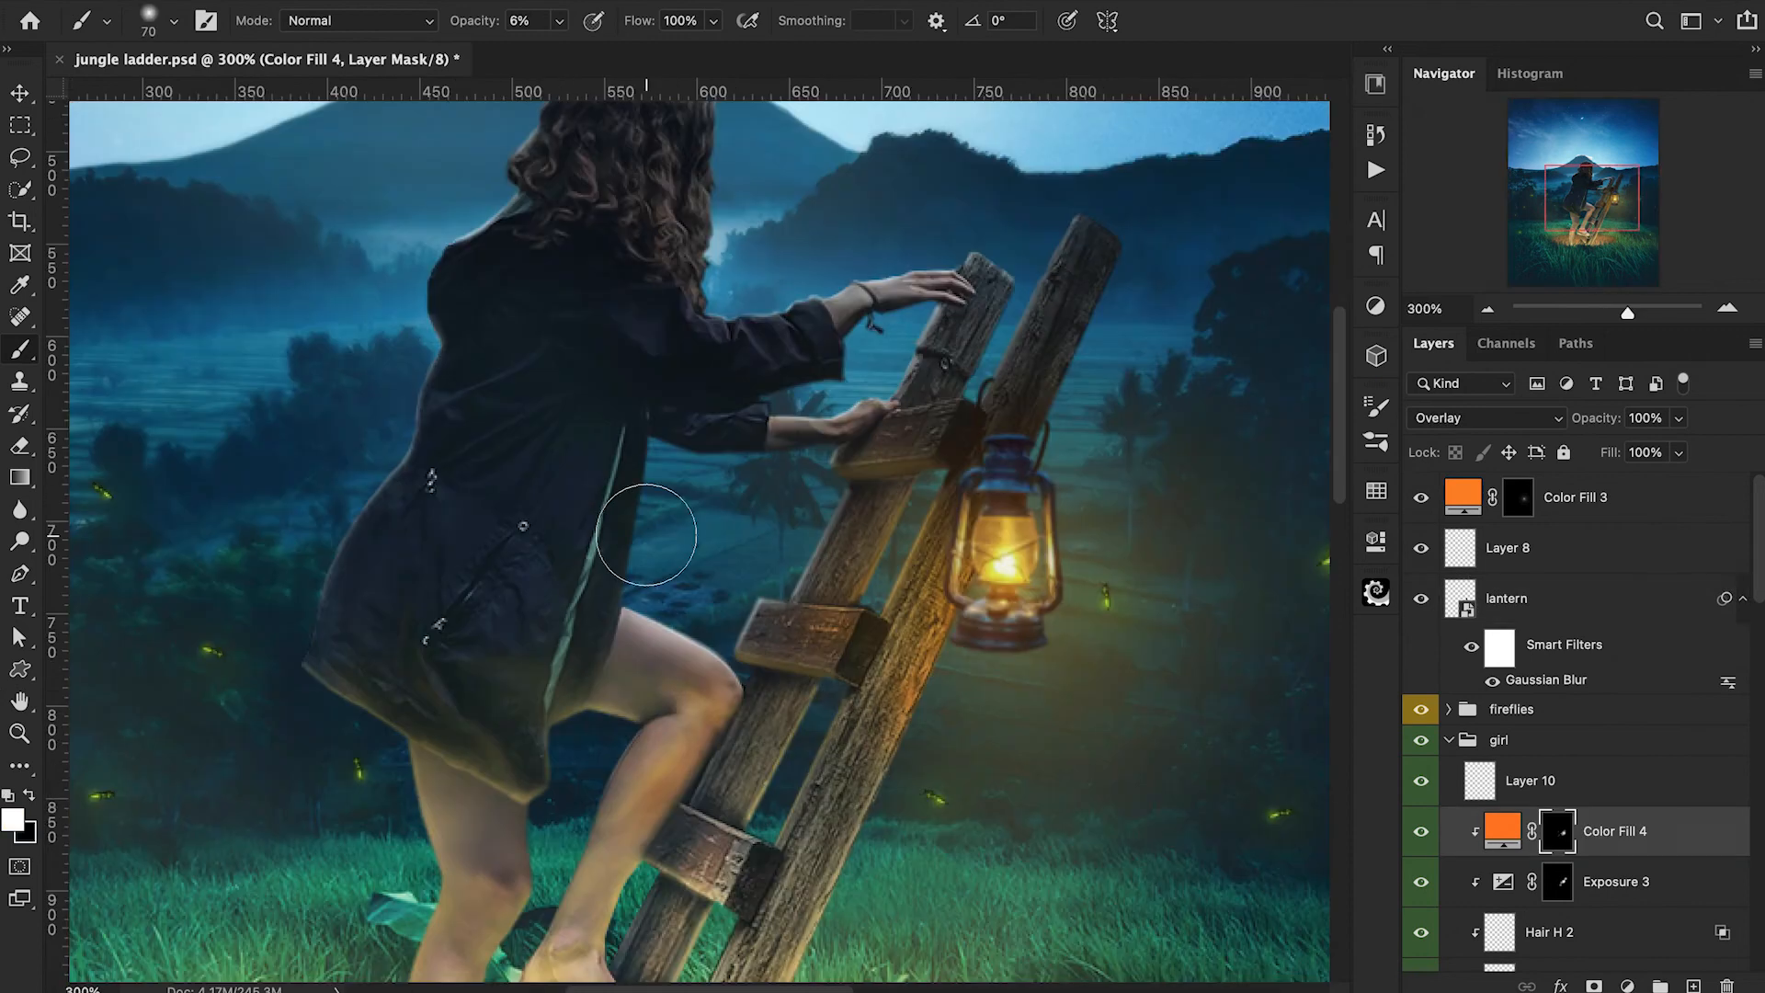
# Paint white on Color Fill 4's mask along the jacket's front edge, from a 70 px brush at 6% to 20 px at 70% opacity.
pyautogui.moveTo(635, 513)
pyautogui.mouseDown()
pyautogui.moveTo(615, 425)
pyautogui.moveTo(583, 560)
pyautogui.moveTo(559, 525)
pyautogui.moveTo(626, 570)
pyautogui.moveTo(601, 585)
pyautogui.moveTo(593, 439)
pyautogui.mouseUp()
pyautogui.press('super+minus')
pyautogui.press('super+minus')
pyautogui.press('super+plus')
pyautogui.press('super+plus')
pyautogui.press('3')
pyautogui.press('[')
pyautogui.press('[')
pyautogui.press('7')
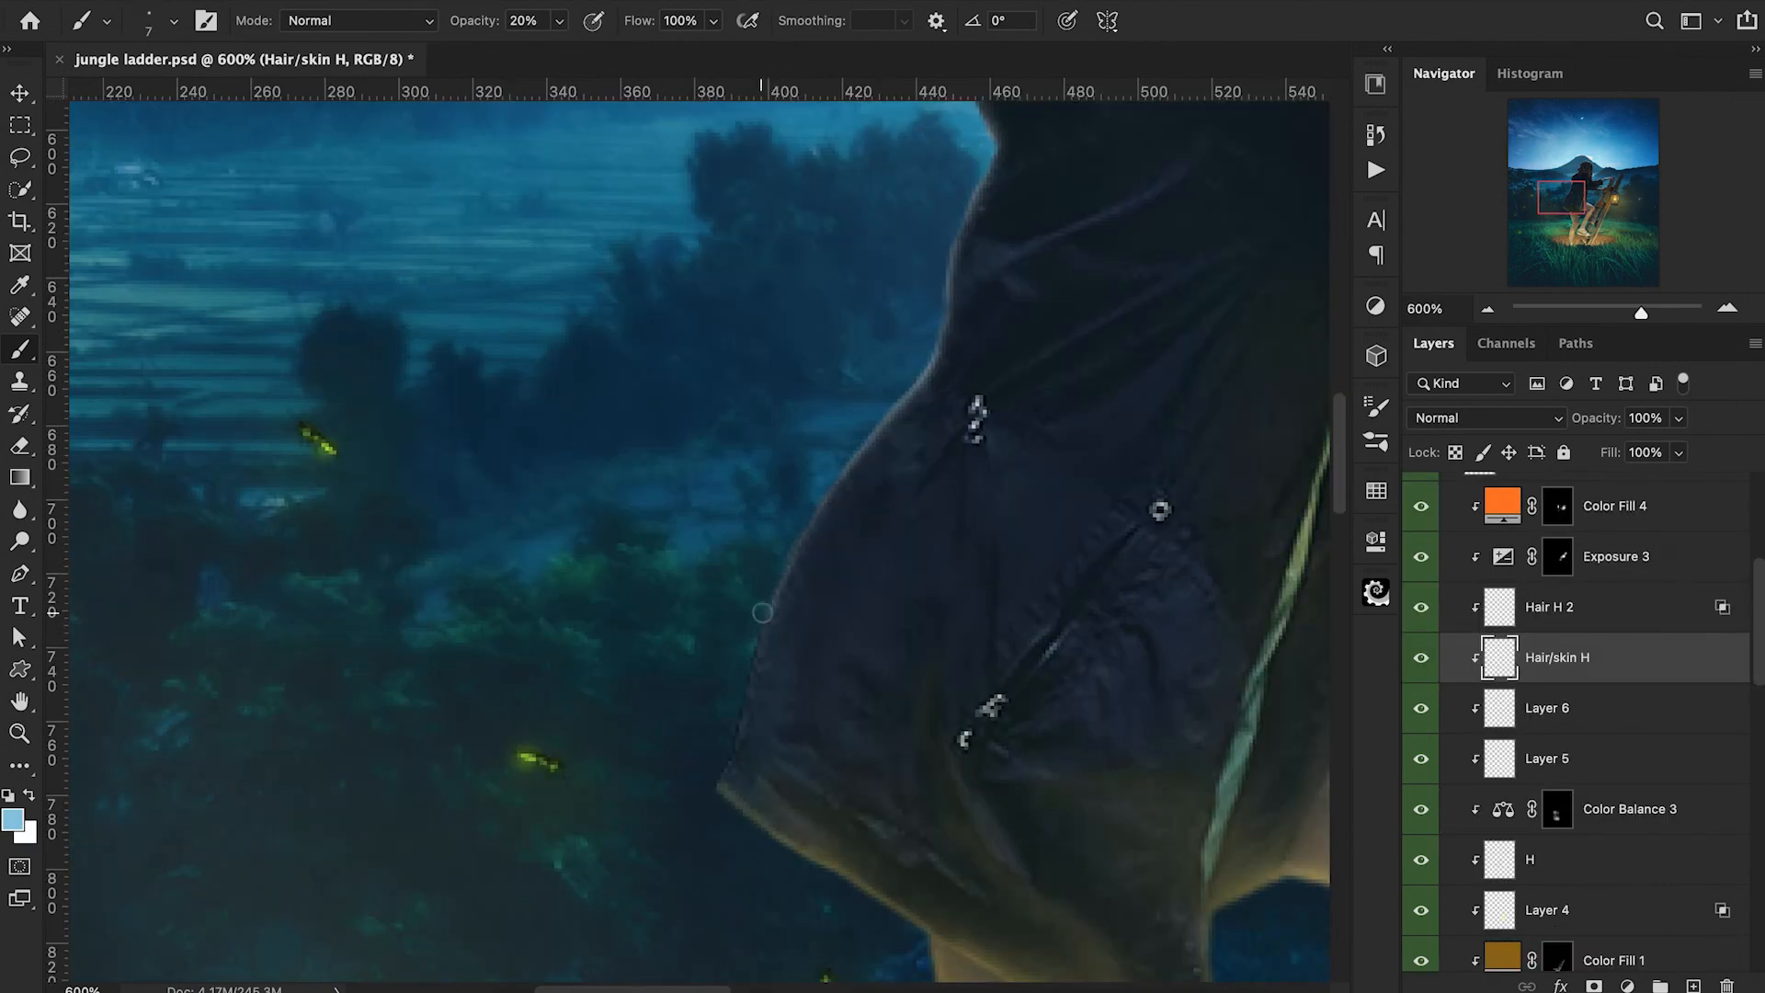
pyautogui.moveTo(762, 612); pyautogui.dragTo(734, 728)
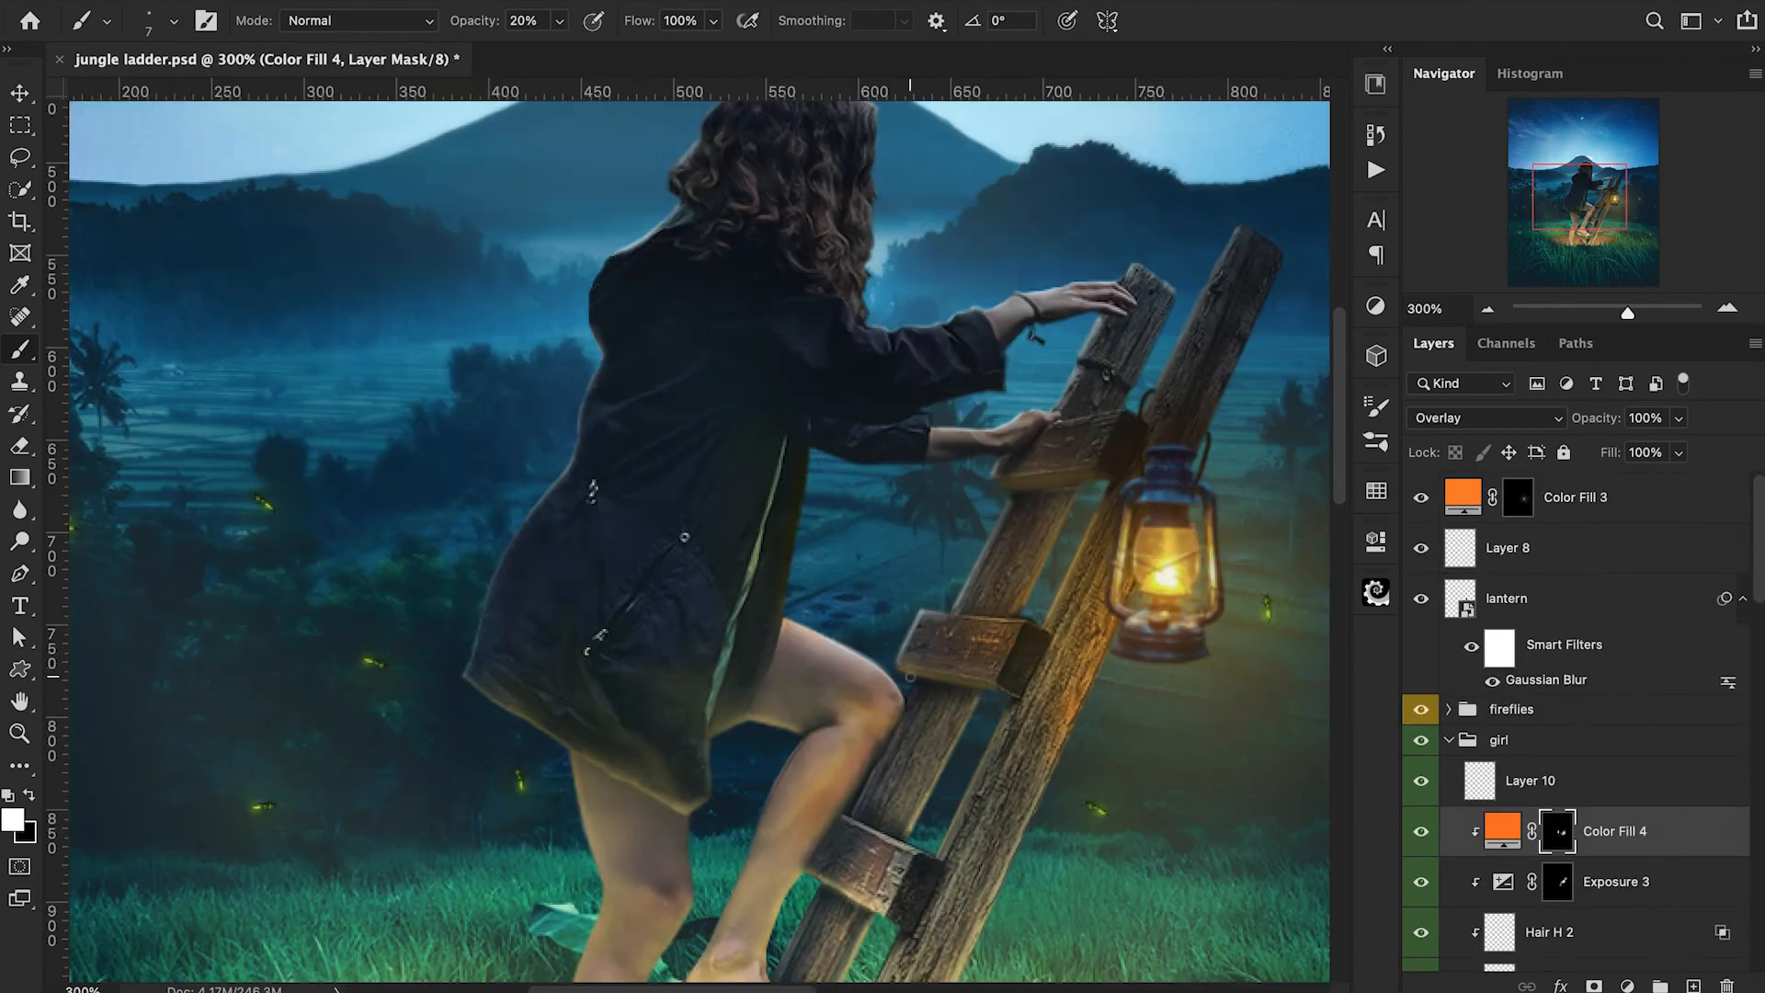
# Brush Color Fill 4's mask over the girl's raised knee at 40 px and 10% opacity to add orange light.
pyautogui.press(']')
pyautogui.press(']')
pyautogui.press(']')
pyautogui.press(']')
pyautogui.press(']')
pyautogui.press(']')
pyautogui.press('1')
pyautogui.moveTo(850, 694)
pyautogui.mouseDown()
pyautogui.moveTo(791, 682)
pyautogui.moveTo(819, 710)
pyautogui.moveTo(869, 697)
pyautogui.moveTo(792, 699)
pyautogui.moveTo(852, 715)
pyautogui.mouseUp()
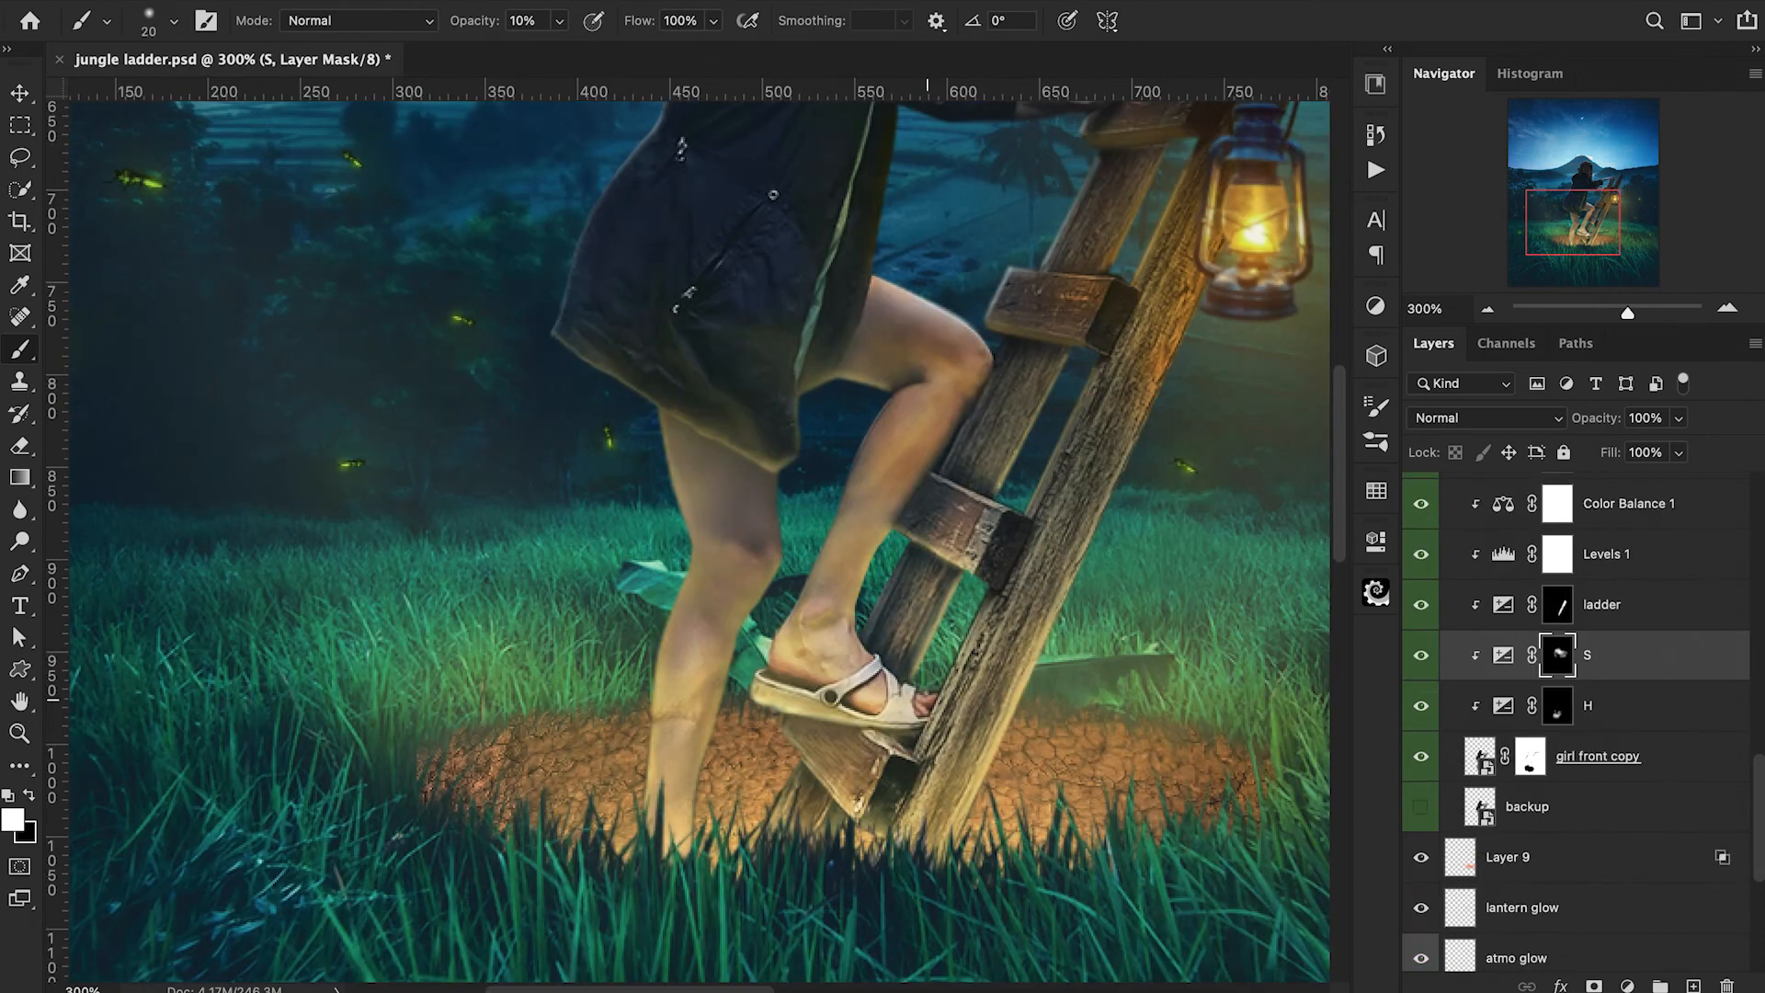
pyautogui.press('5')
pyautogui.press(']')
pyautogui.press(']')
pyautogui.press(']')
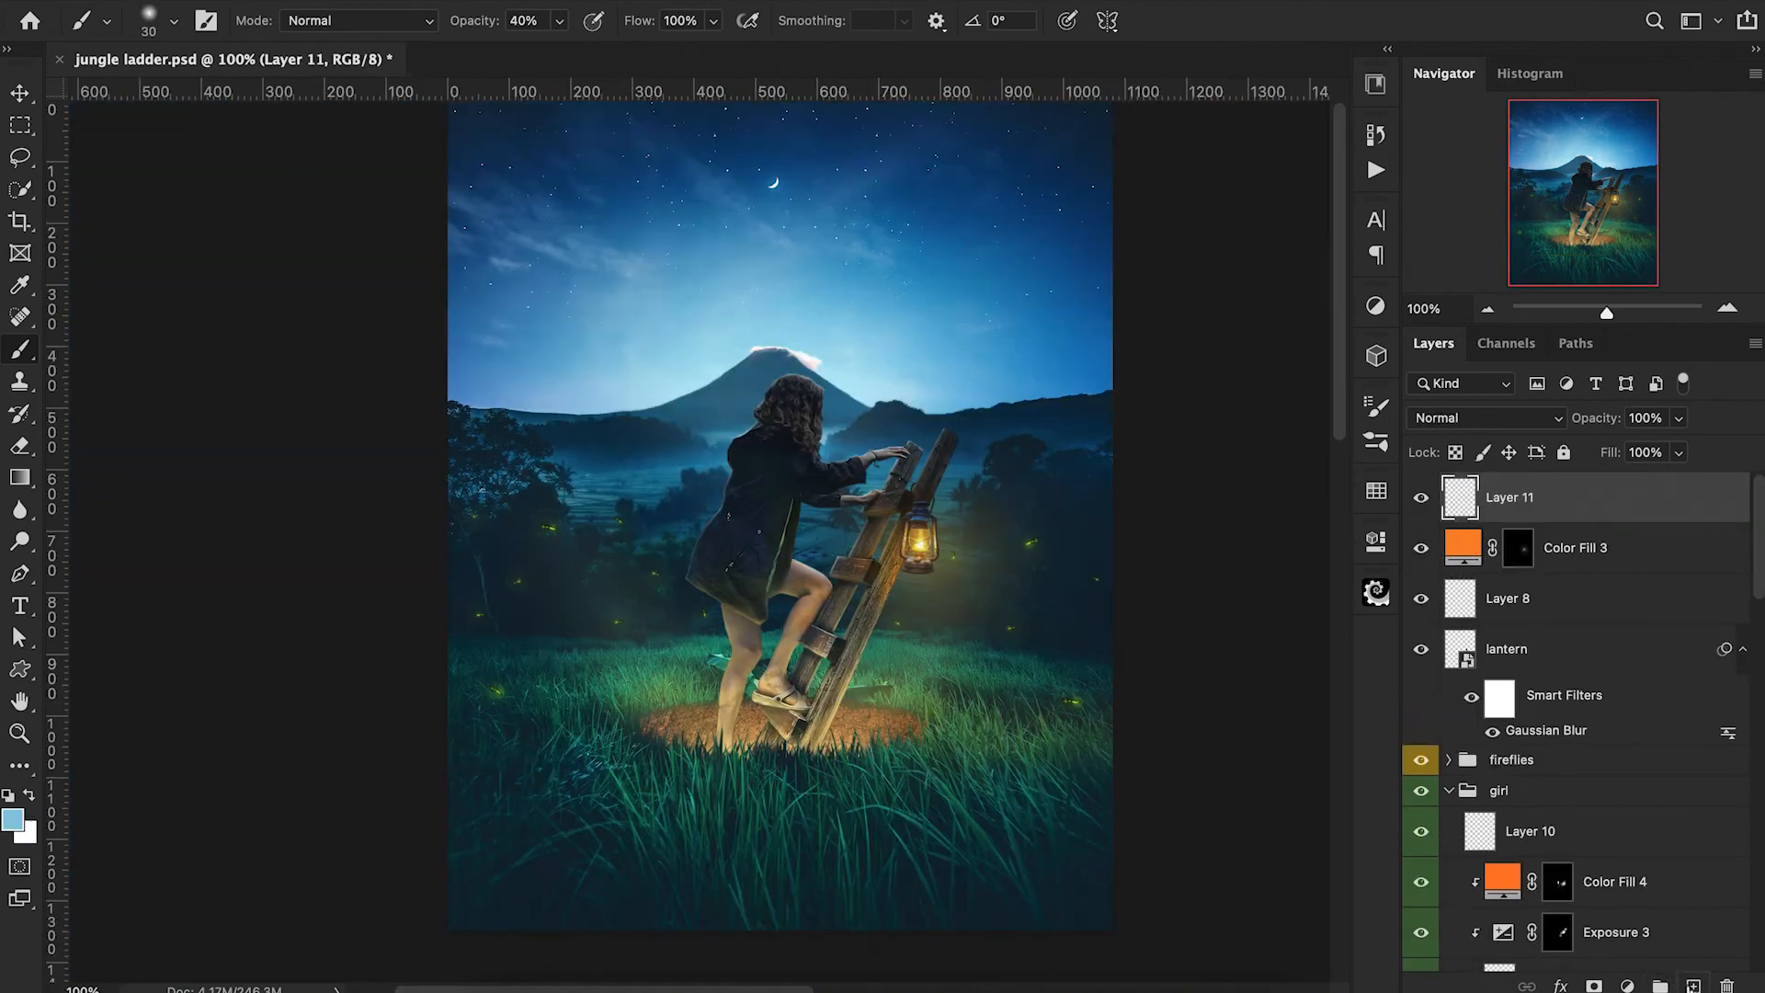
# Stamp all visible layers into Layer 11 and convert it to a smart object.
pyautogui.press('super+alt+shift+e')
pyautogui.rightClick(1549, 524)
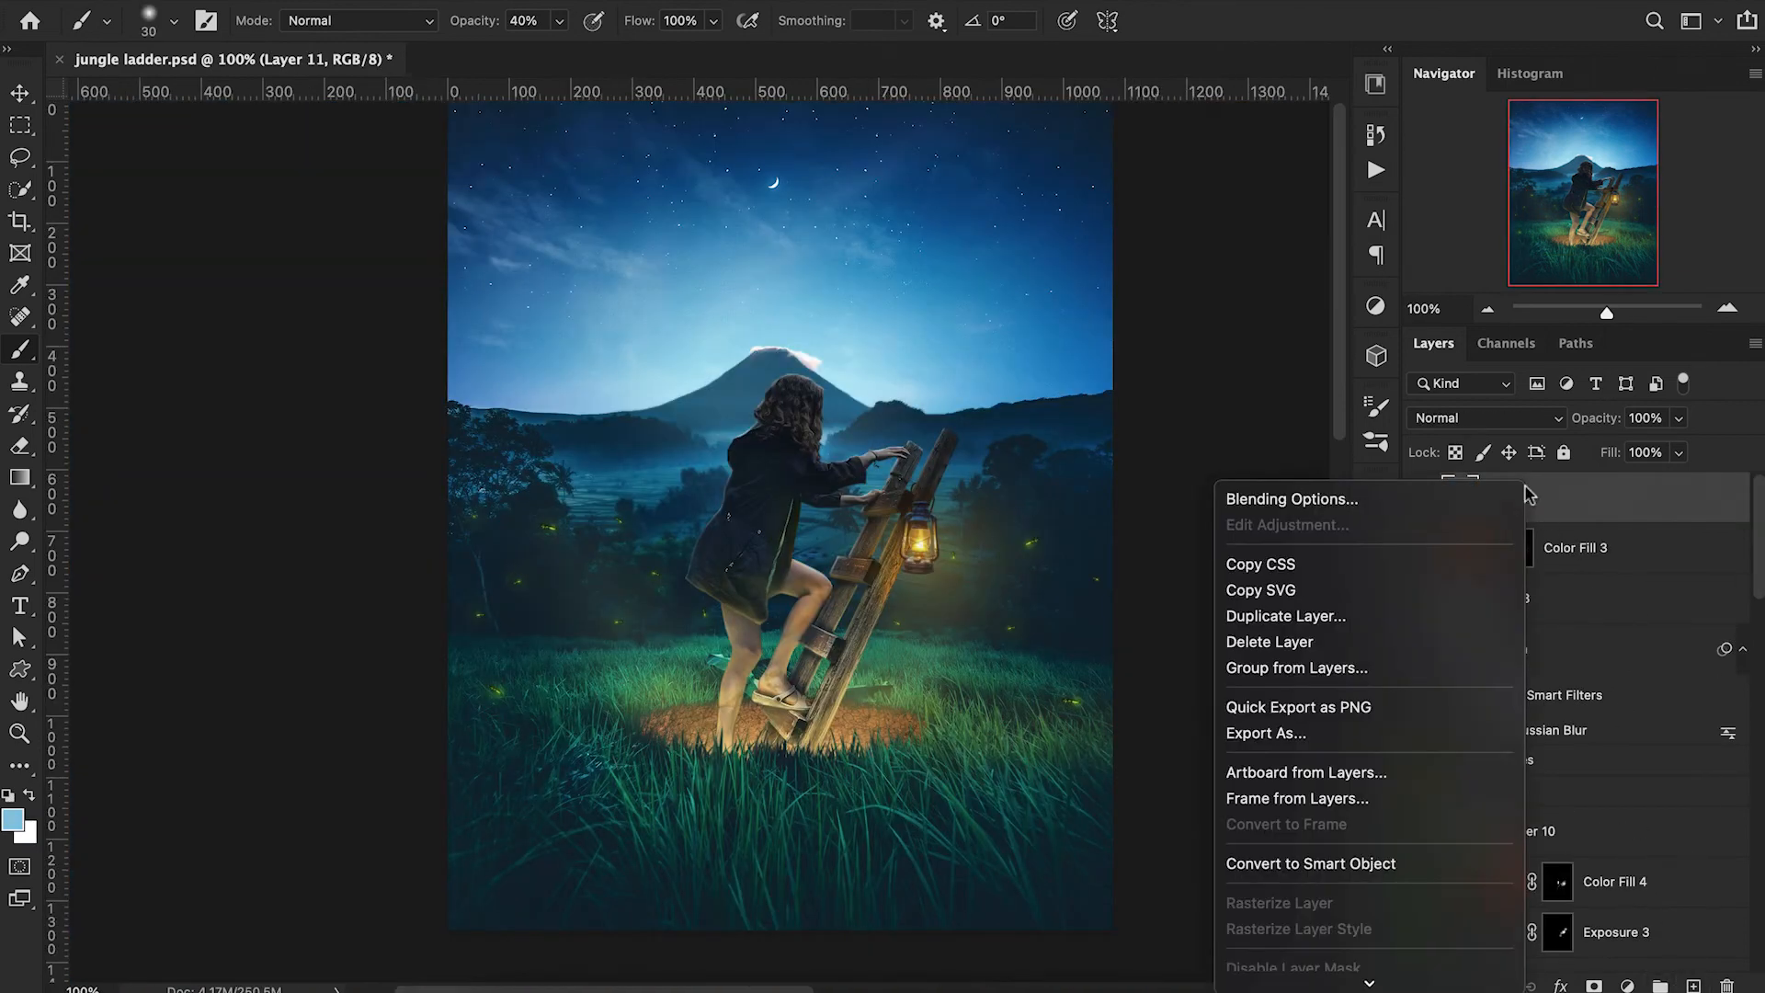
pyautogui.click(1379, 860)
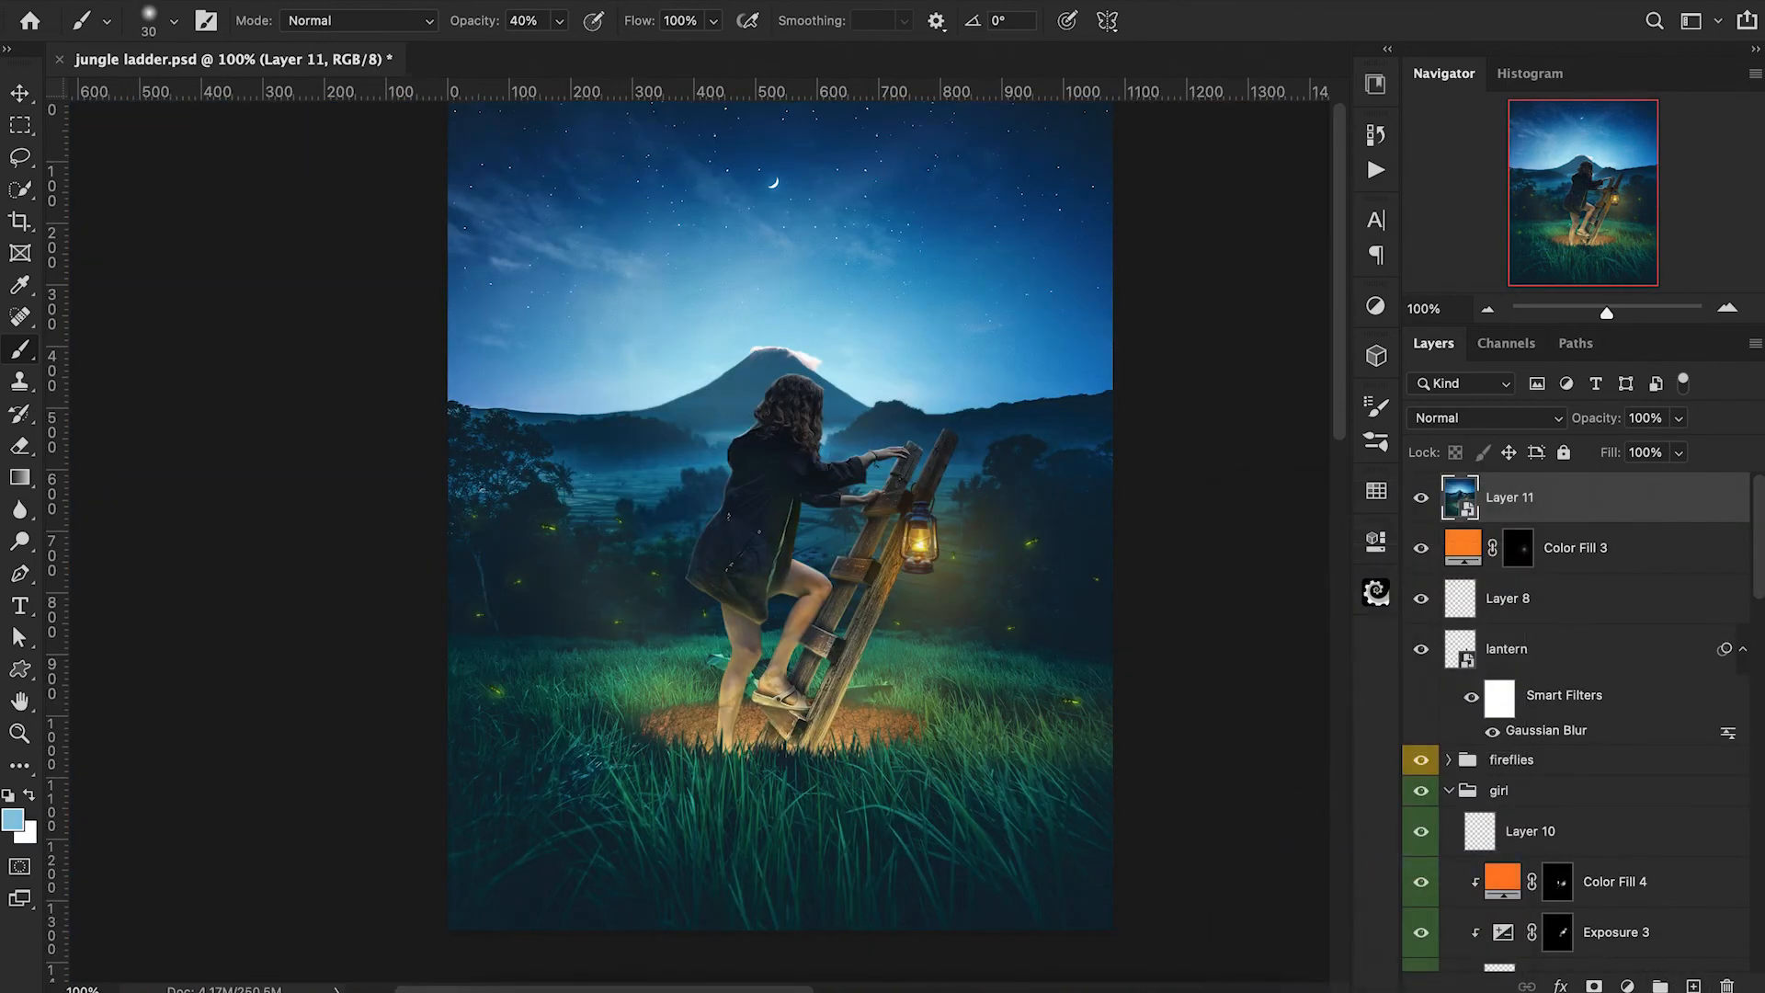
# Start a Camera Raw Filter on Layer 11 with contrast +8, shadows -6, clarity +6 and slightly raised saturation.
pyautogui.click(559, 2)
pyautogui.click(622, 106)
pyautogui.click(1276, 361)
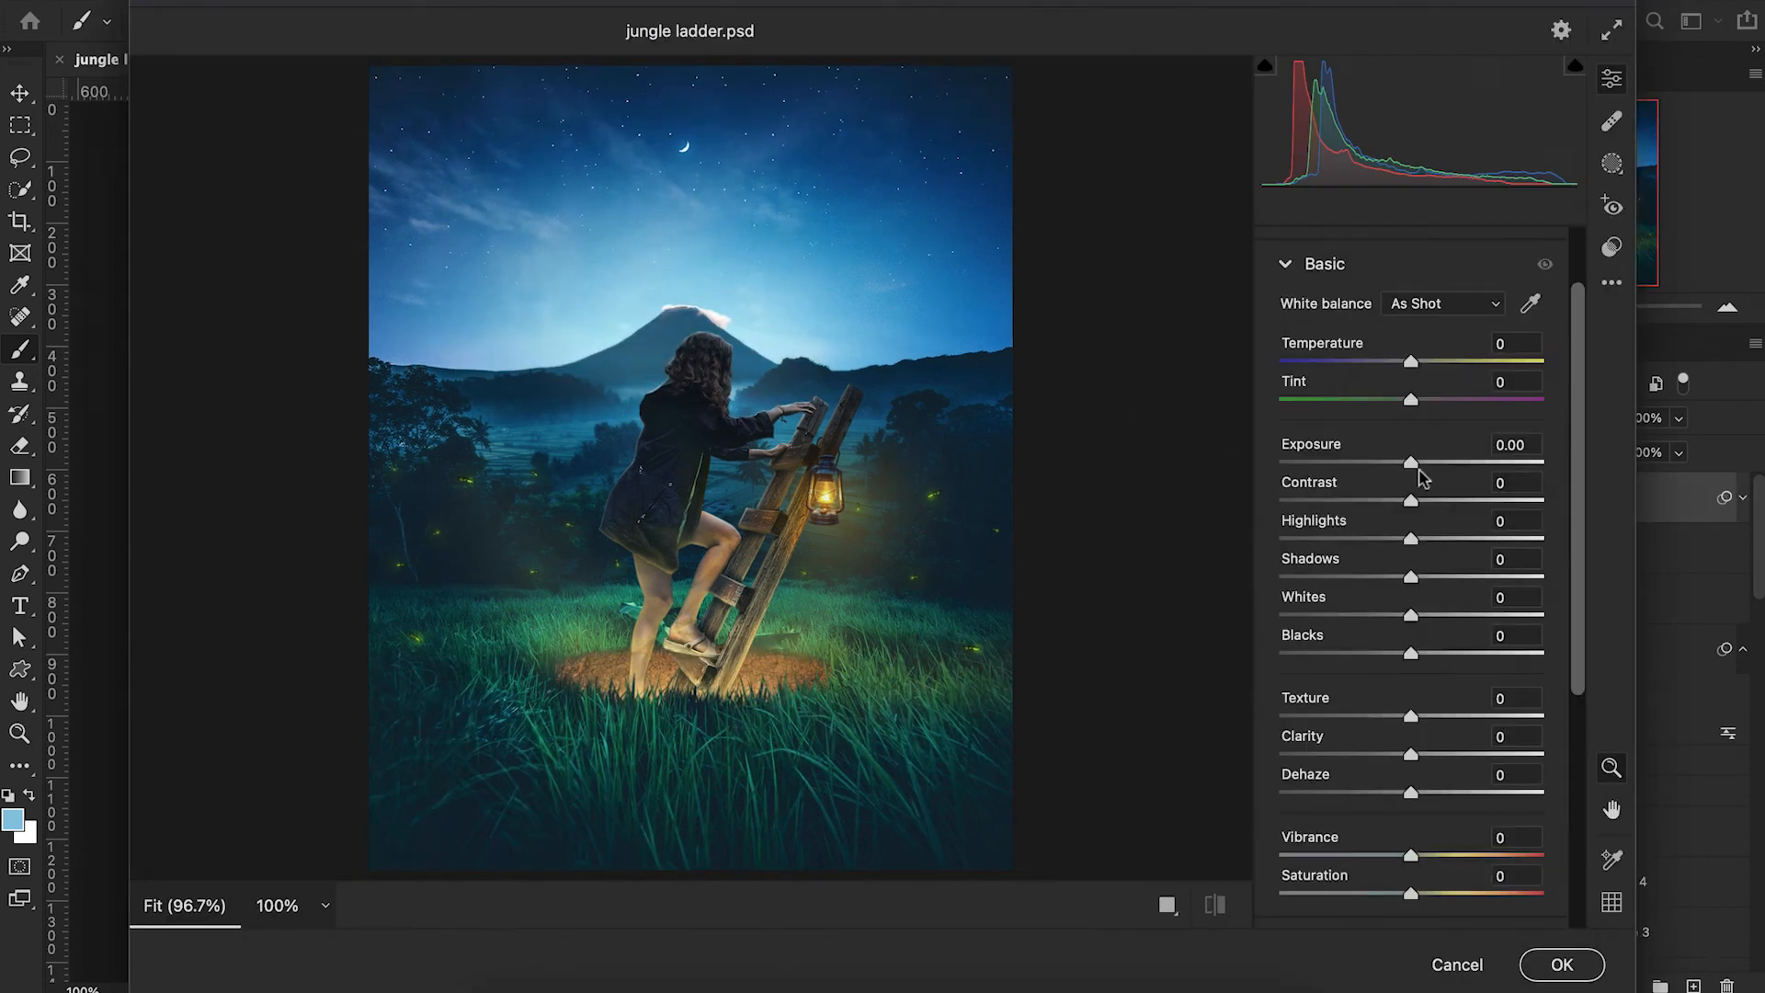
pyautogui.moveTo(1413, 503); pyautogui.dragTo(1422, 502)
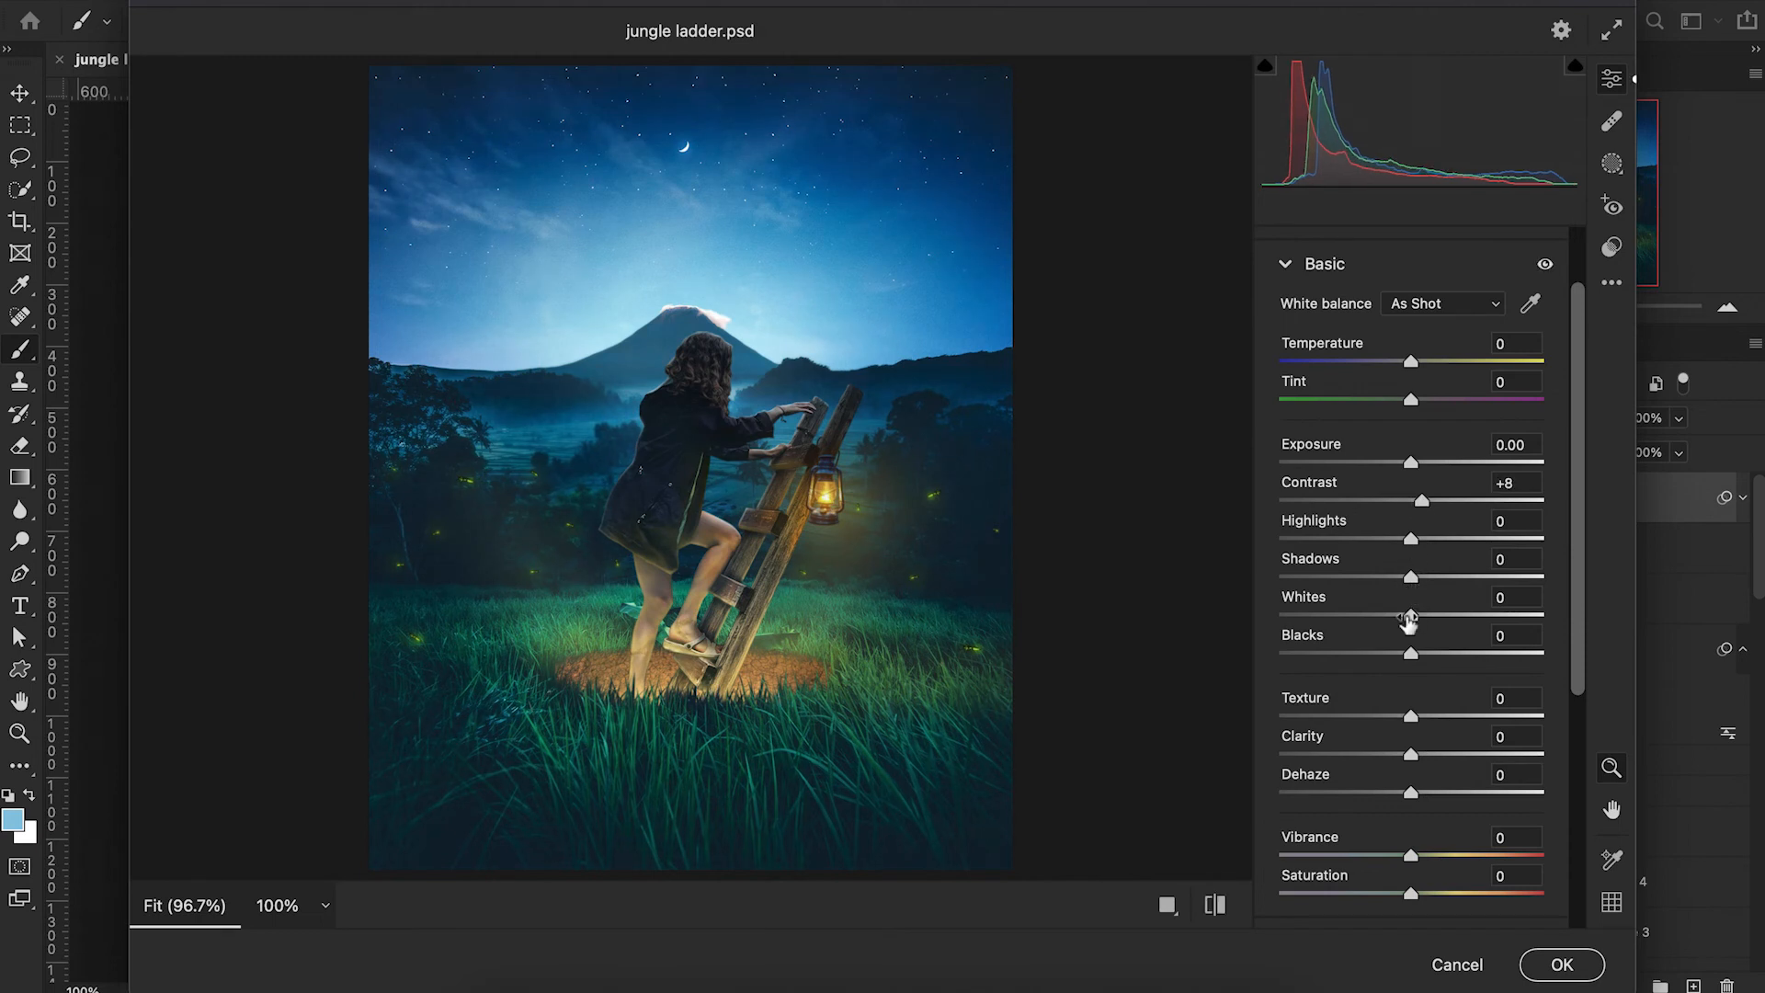
pyautogui.moveTo(1411, 578); pyautogui.dragTo(1399, 578)
pyautogui.scroll(-2, 1446, 723)
pyautogui.moveTo(1409, 666); pyautogui.dragTo(1421, 670)
pyautogui.scroll(-1, 1413, 738)
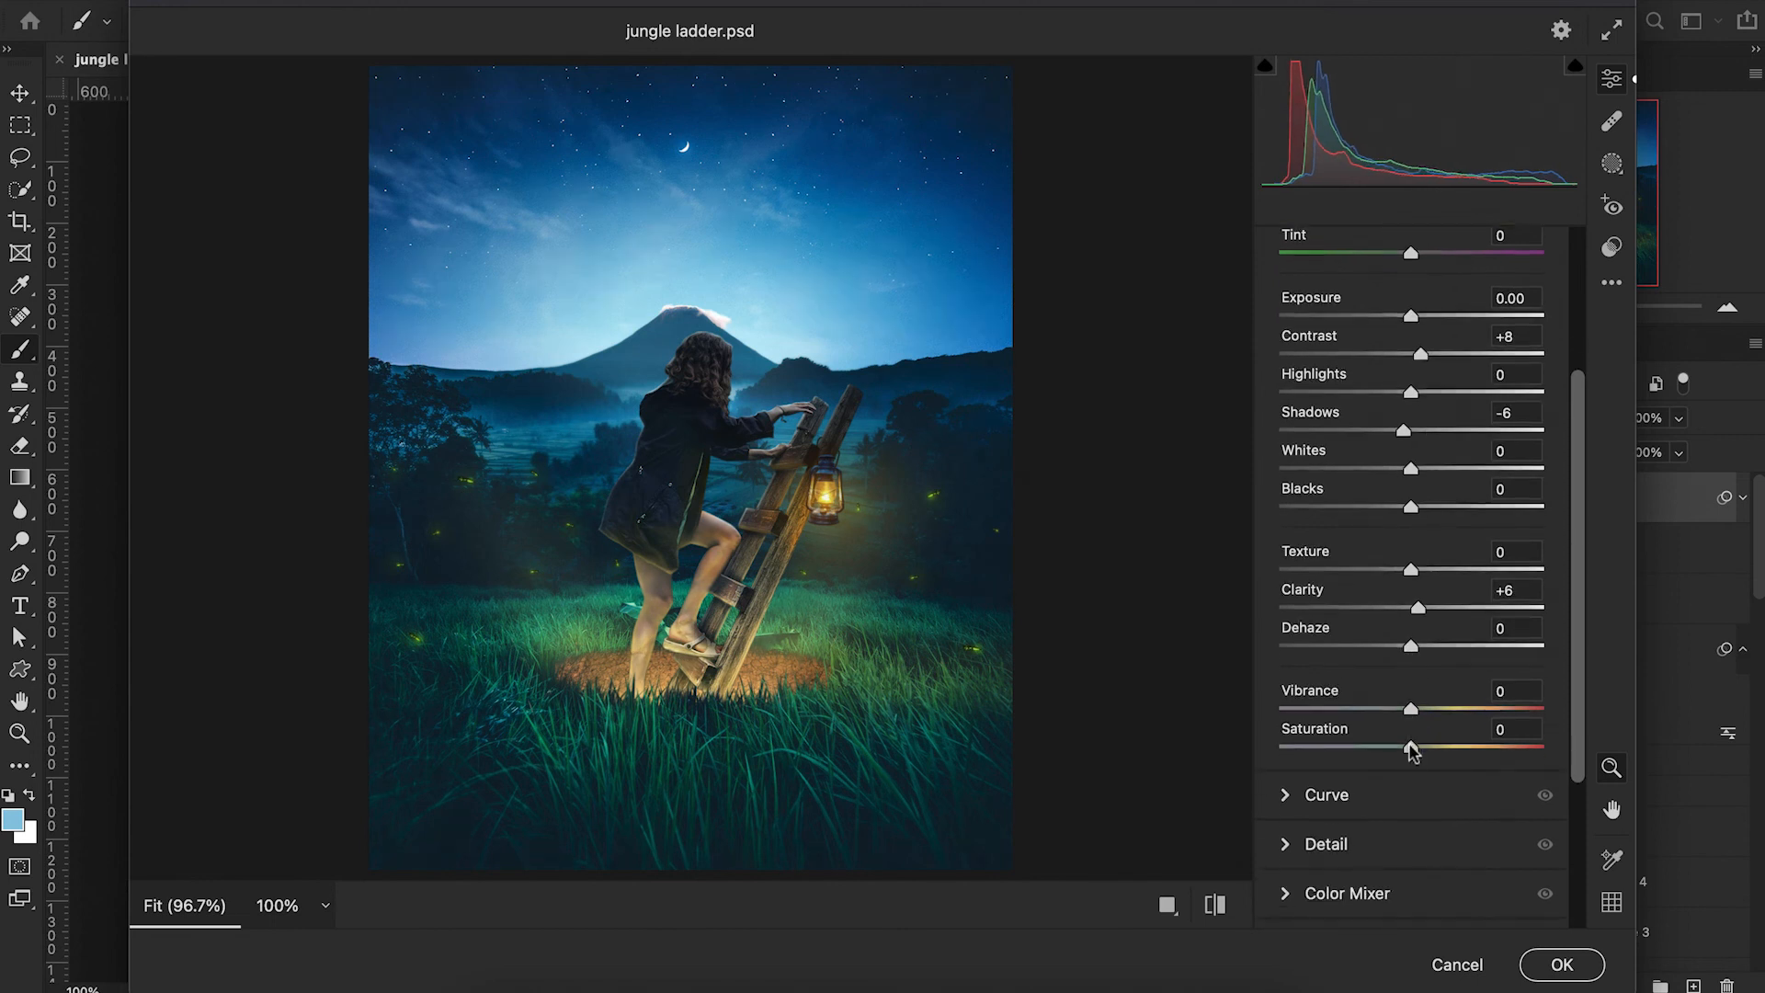
pyautogui.moveTo(1411, 748); pyautogui.dragTo(1419, 749)
pyautogui.scroll(-4, 1419, 726)
# Set the Camera Raw sharpening to 15 and color noise reduction to 50.
pyautogui.click(1289, 602)
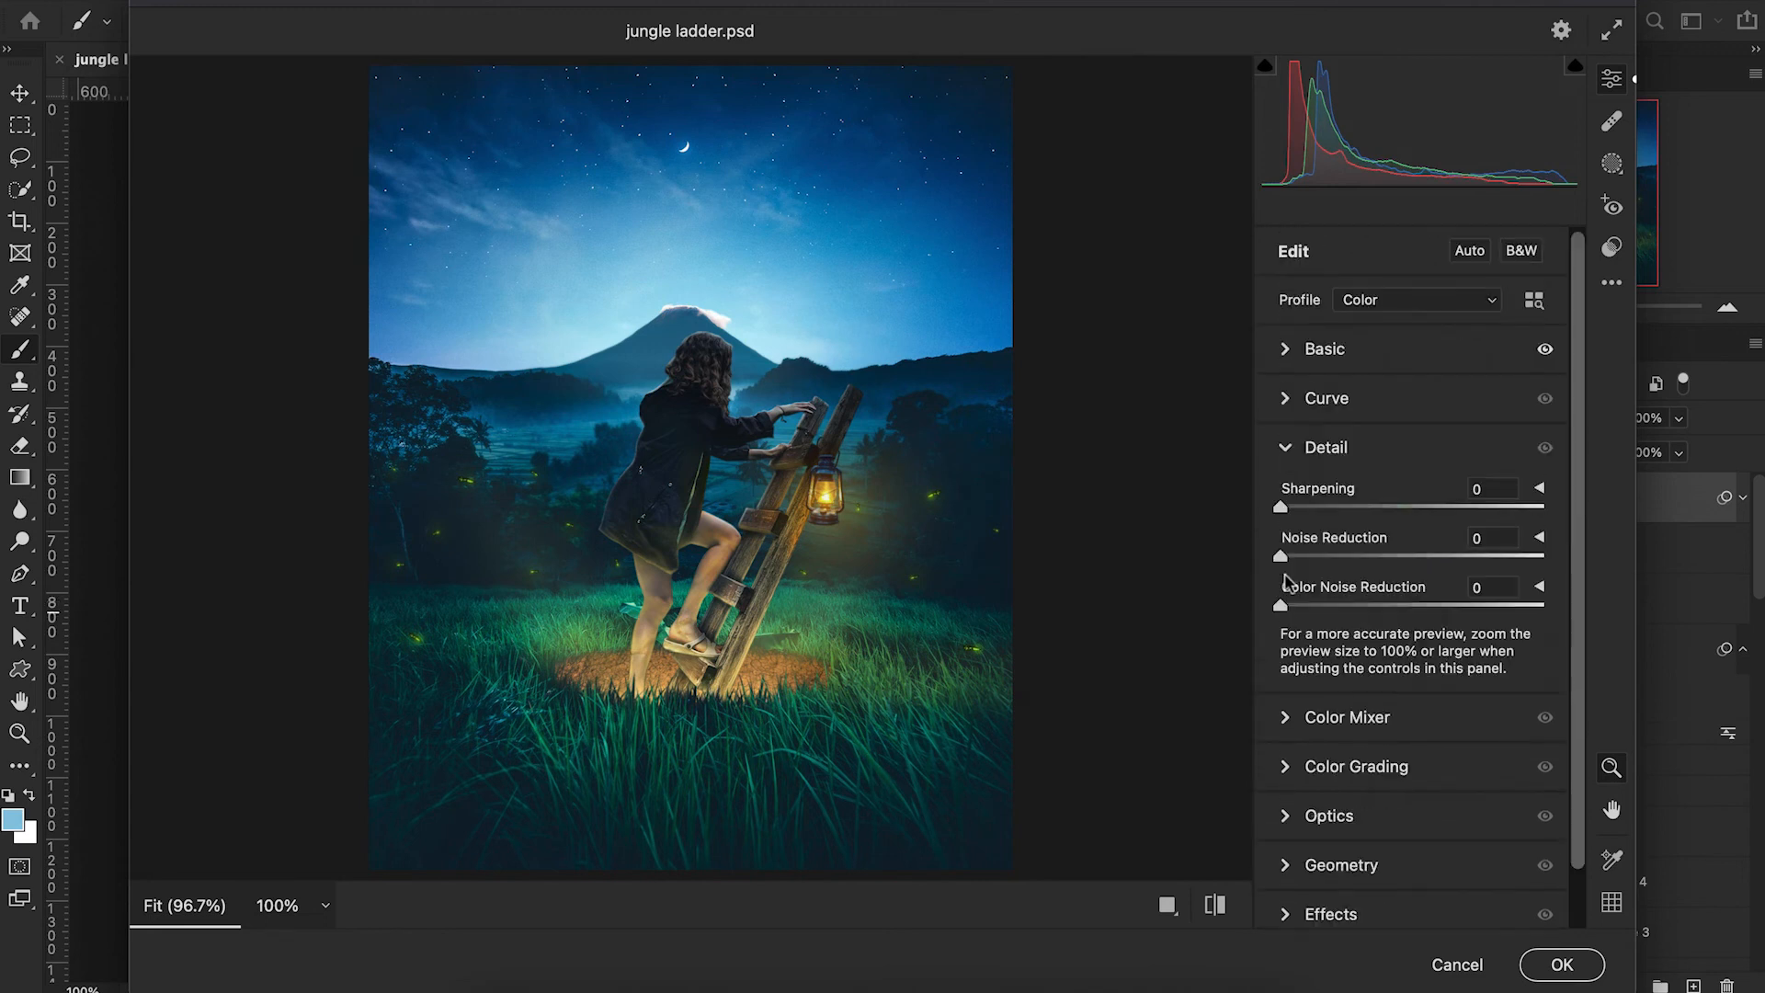
pyautogui.moveTo(1281, 508); pyautogui.dragTo(1312, 508)
pyautogui.moveTo(1281, 607); pyautogui.dragTo(1335, 607)
pyautogui.moveTo(1377, 618); pyautogui.dragTo(1414, 618)
pyautogui.scroll(-1, 1414, 607)
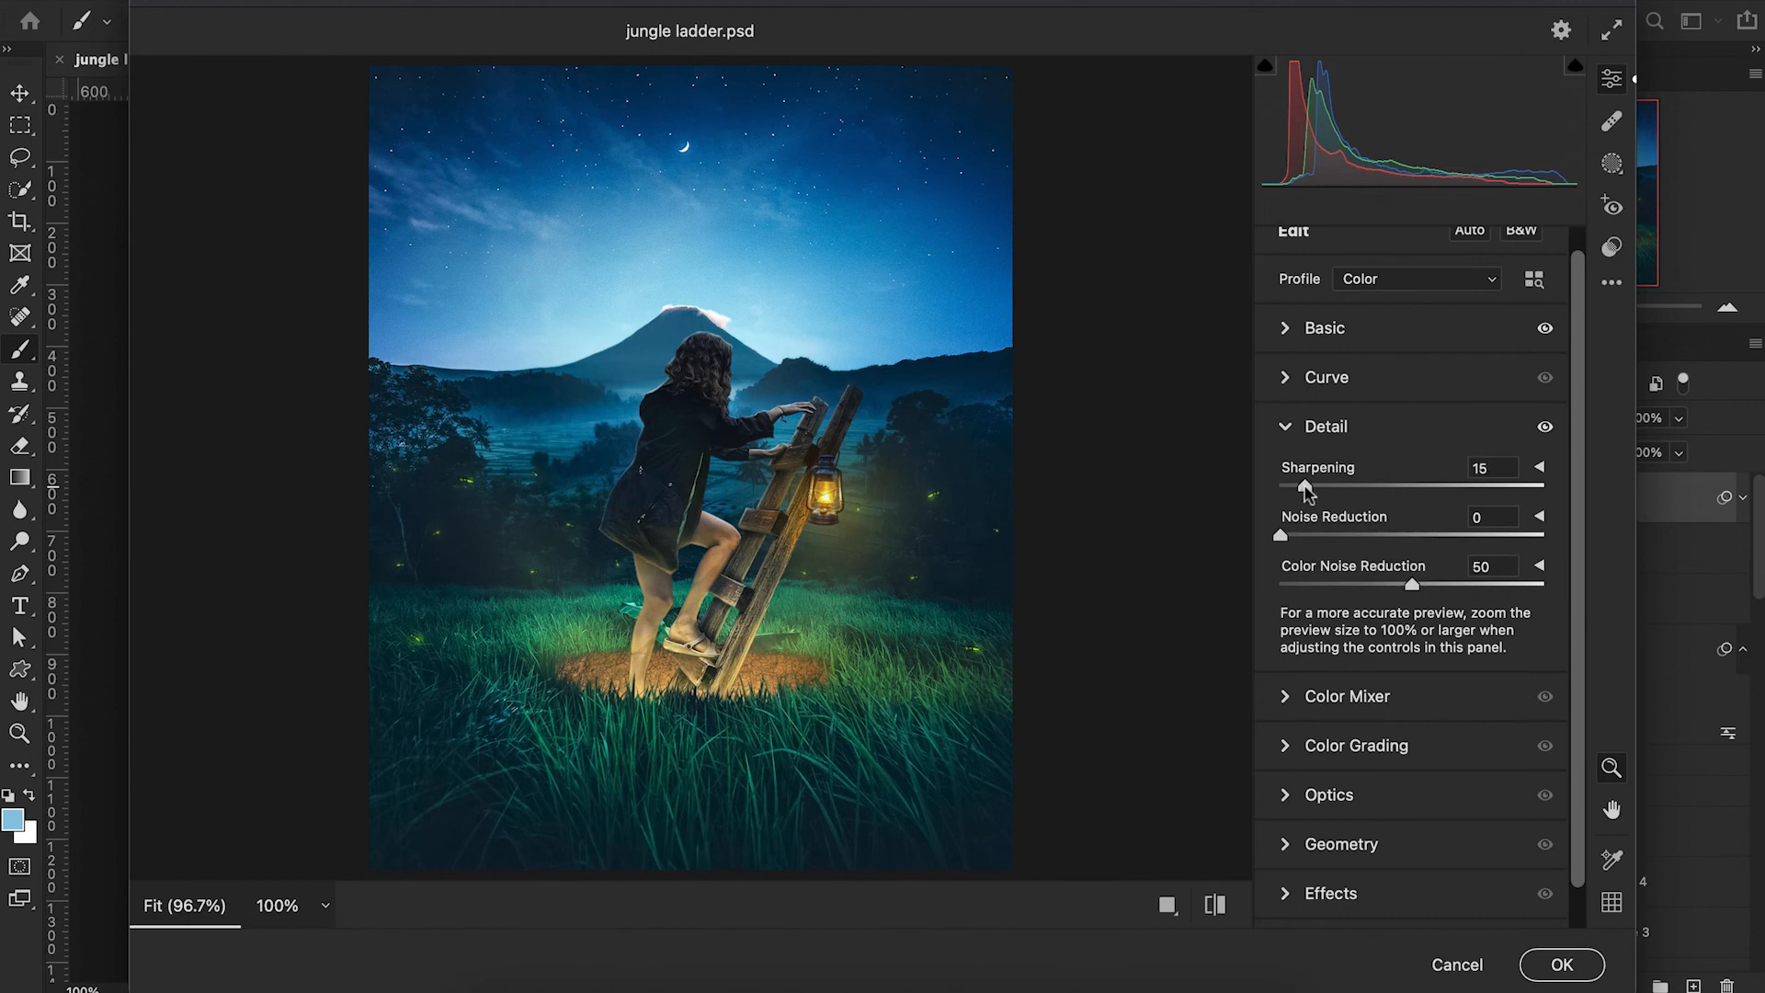
# In the Color Mixer, set yellows hue to -19 and luminance to oranges +5, yellows +15 and greens +7.
pyautogui.scroll(-2, 1409, 618)
pyautogui.click(1288, 717)
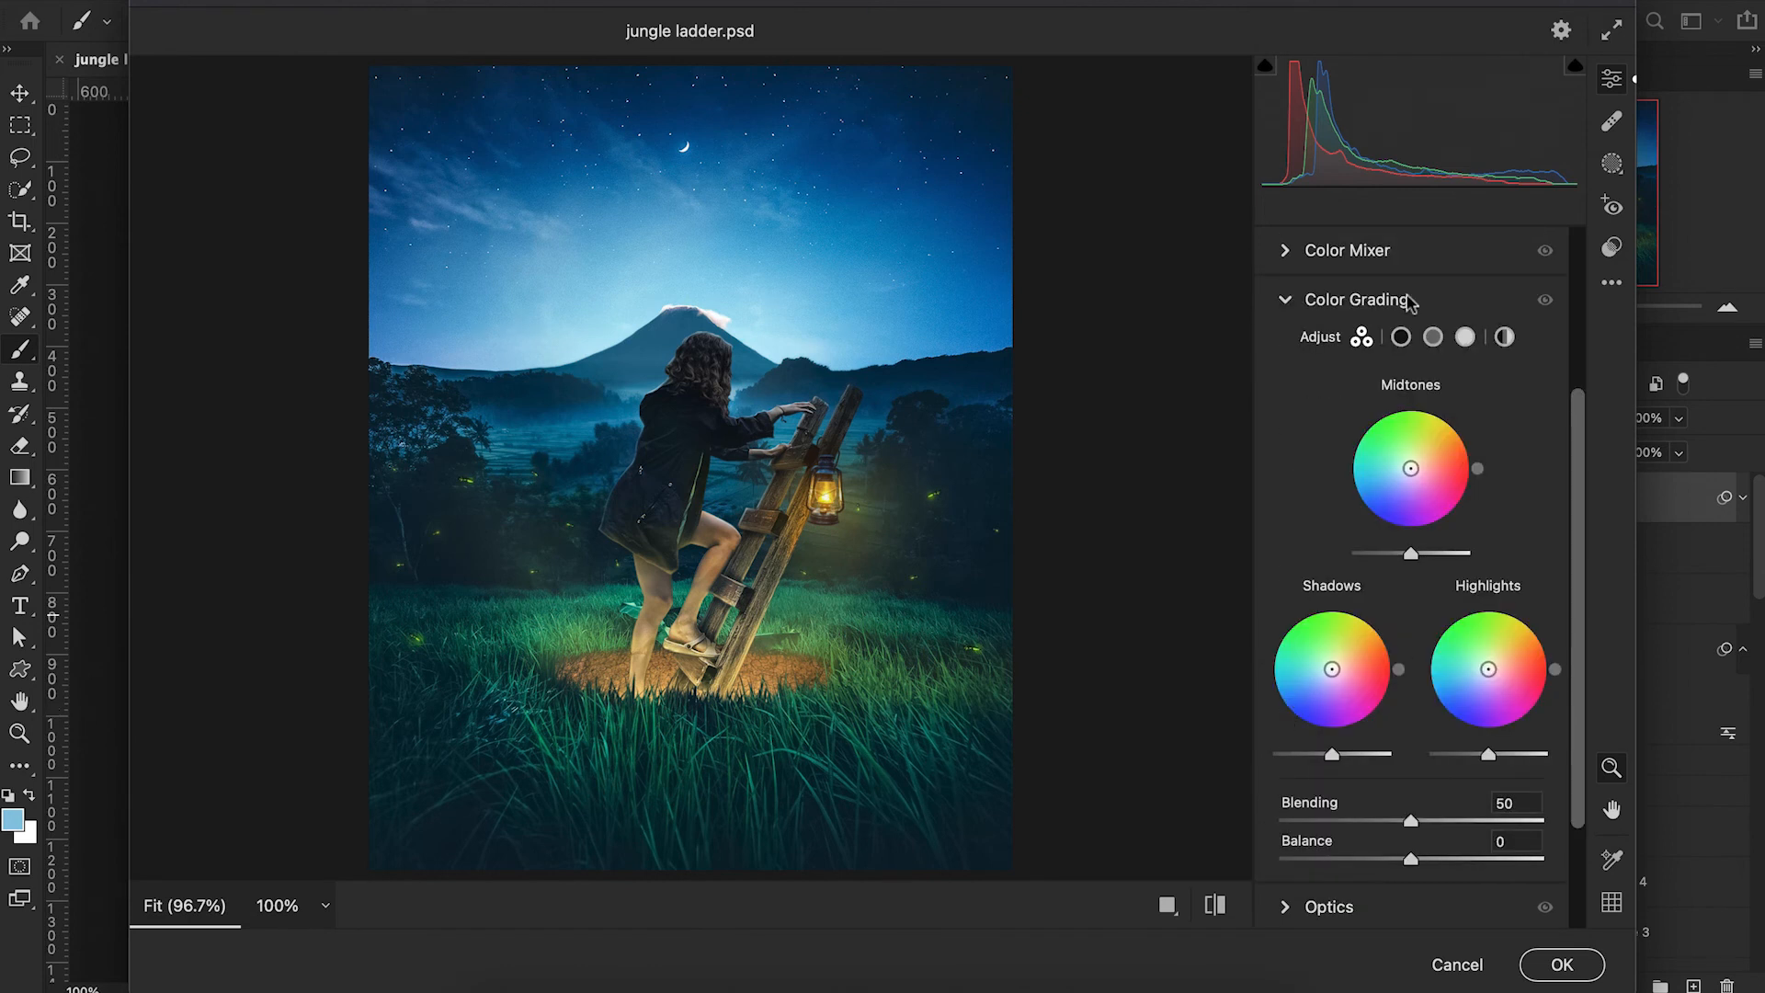
pyautogui.click(1302, 260)
pyautogui.moveTo(1412, 716); pyautogui.dragTo(1396, 715)
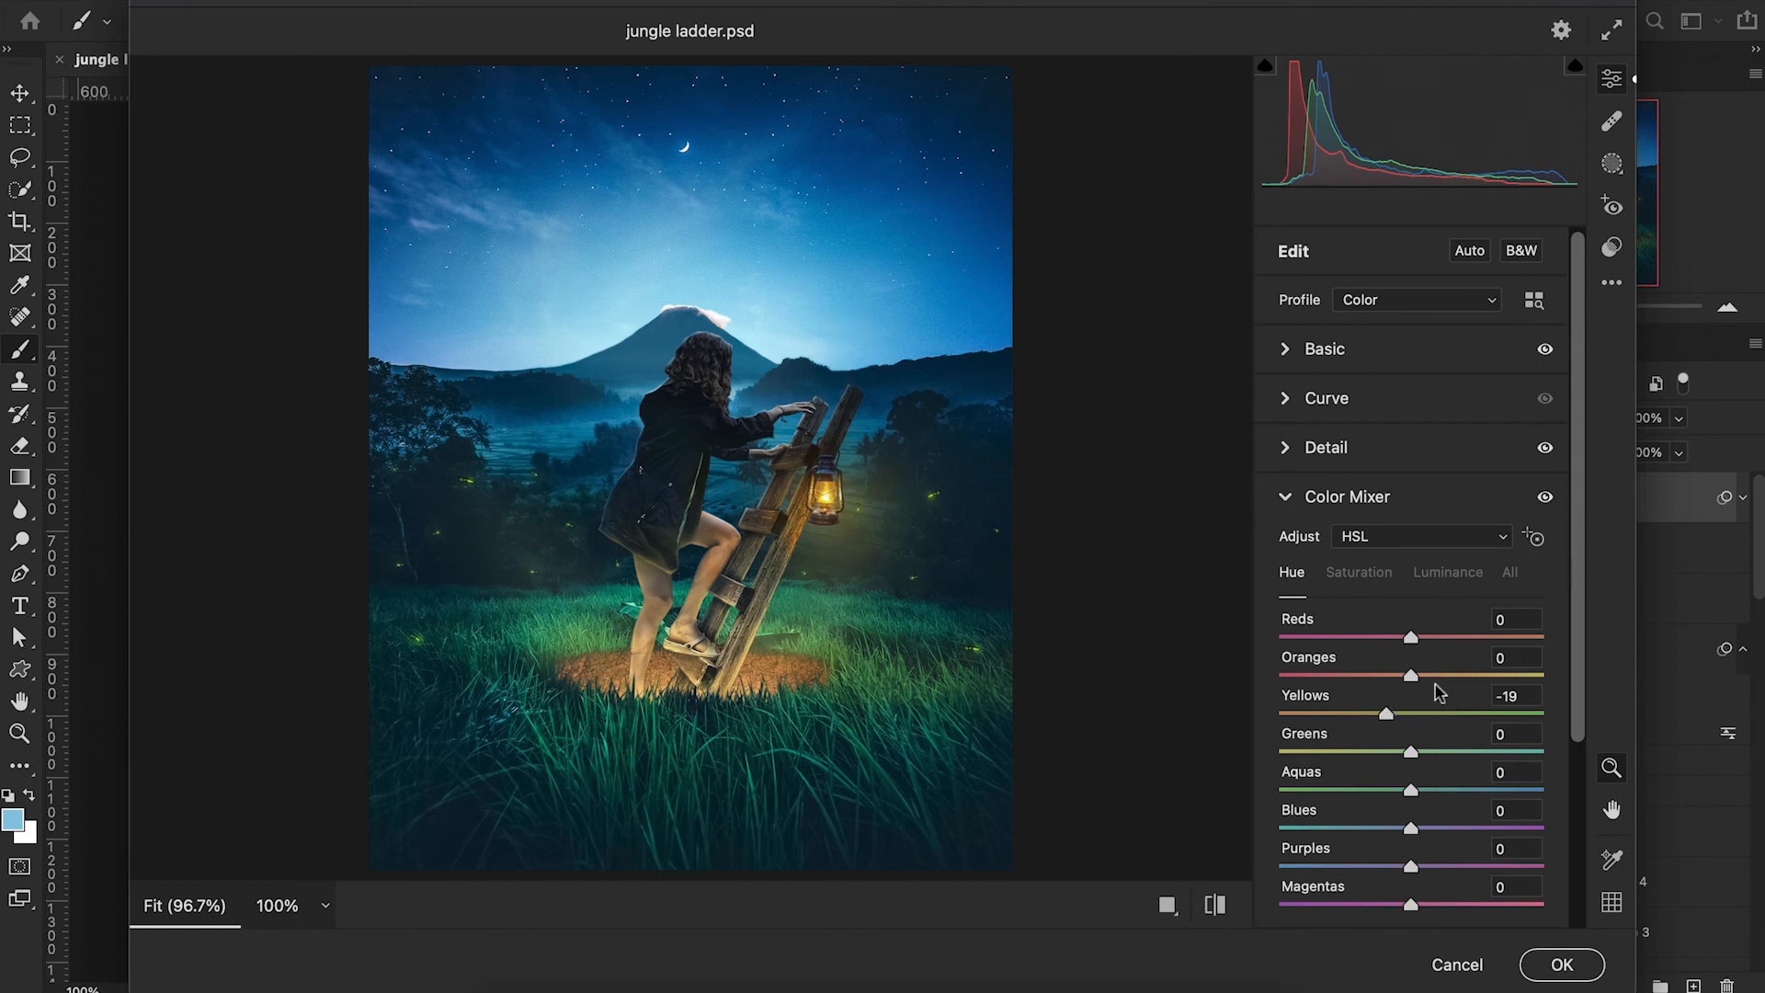
pyautogui.click(1440, 577)
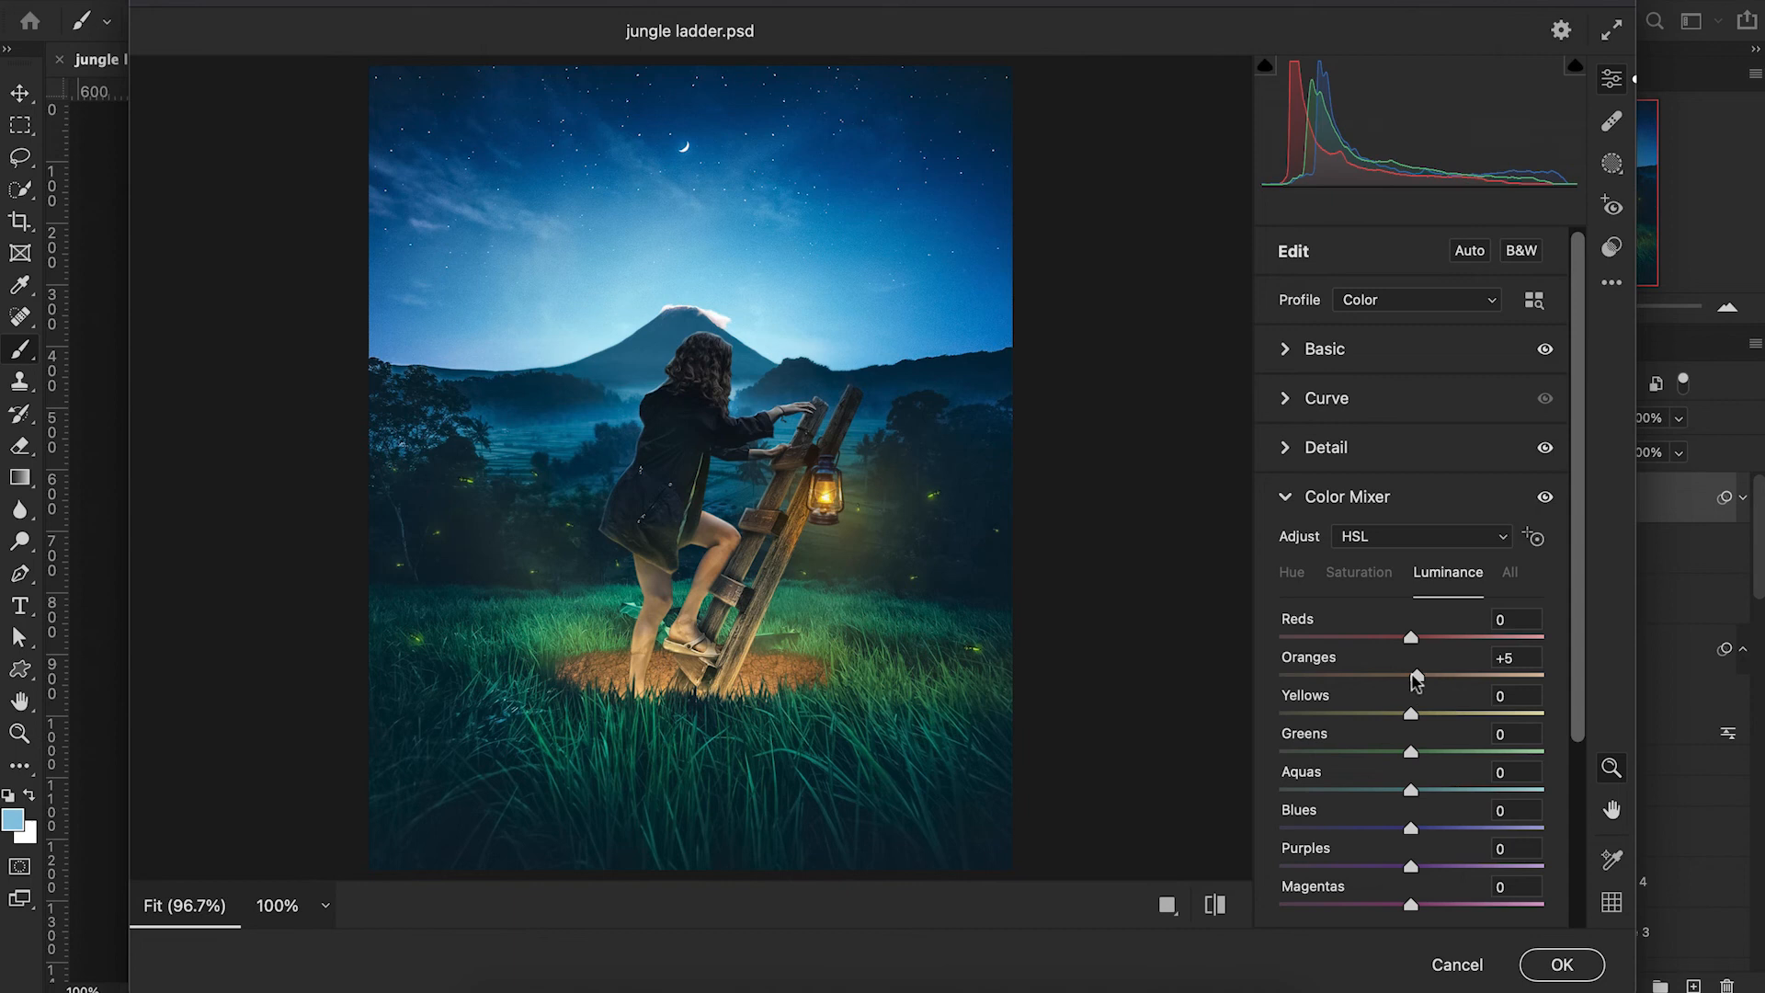
pyautogui.moveTo(1411, 717); pyautogui.dragTo(1418, 753)
pyautogui.scroll(-3, 1418, 685)
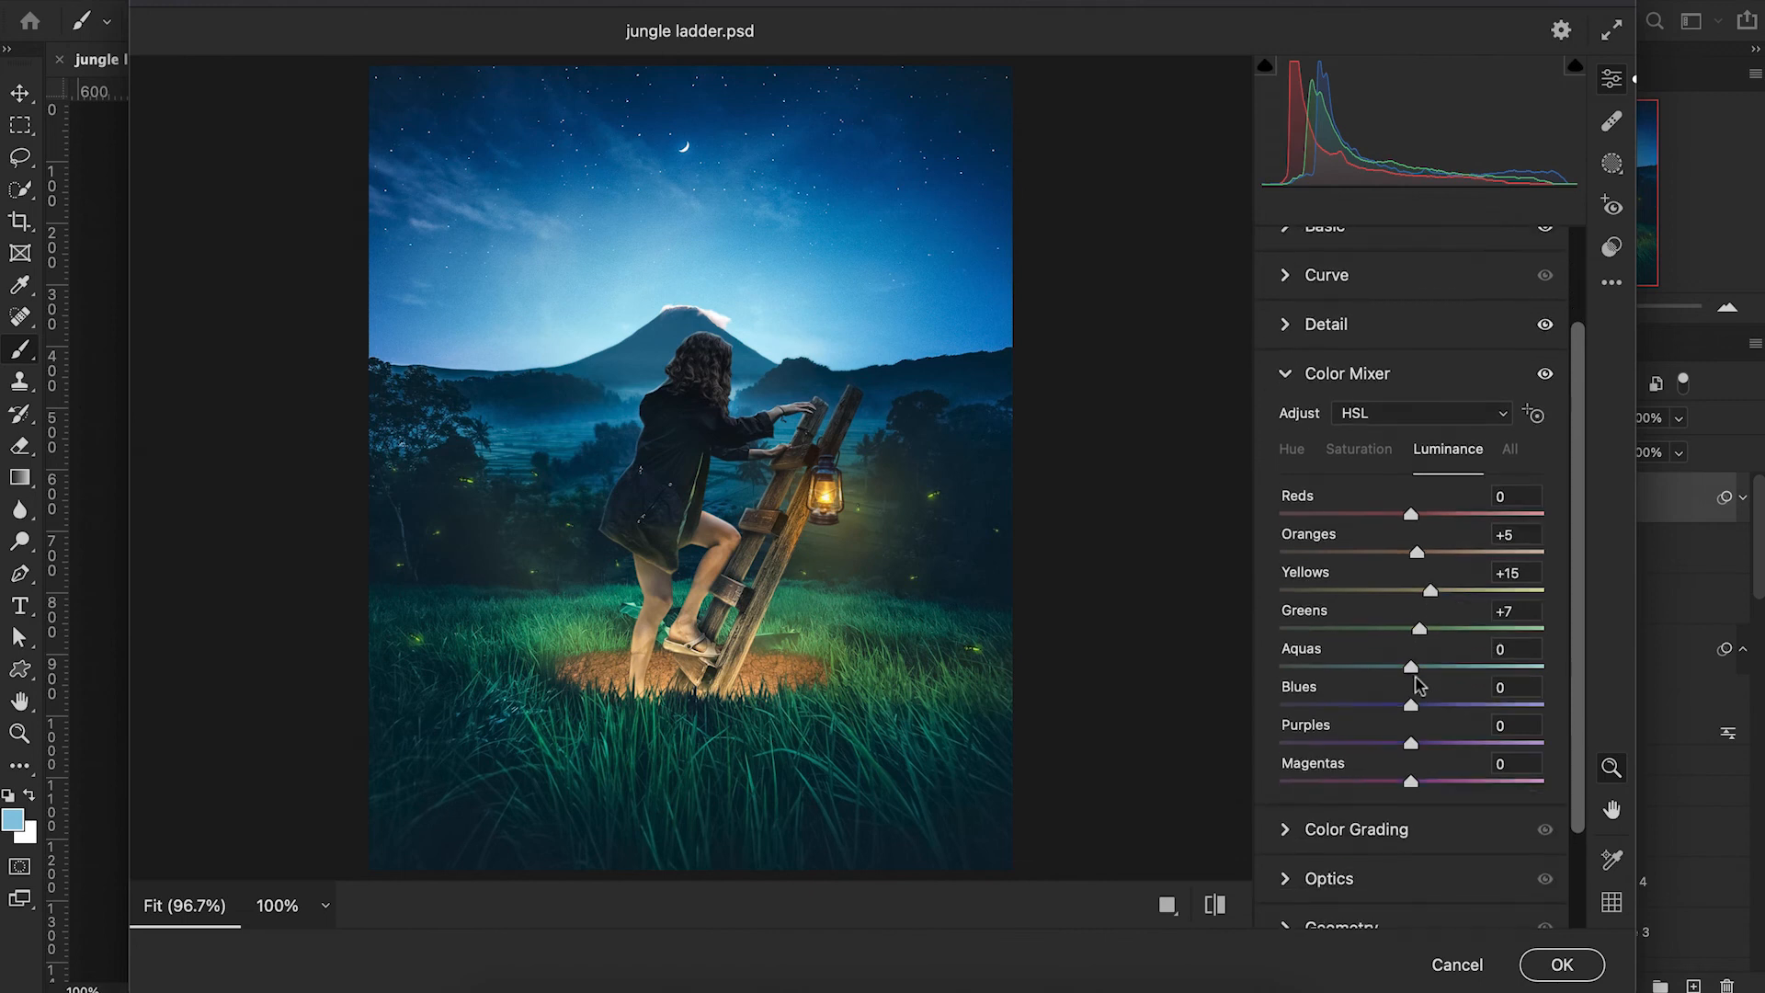
# Color grade the midtones to hue 175, saturation 20 and the highlights to hue 147, saturation 14.
pyautogui.scroll(-3, 1421, 685)
pyautogui.click(1298, 717)
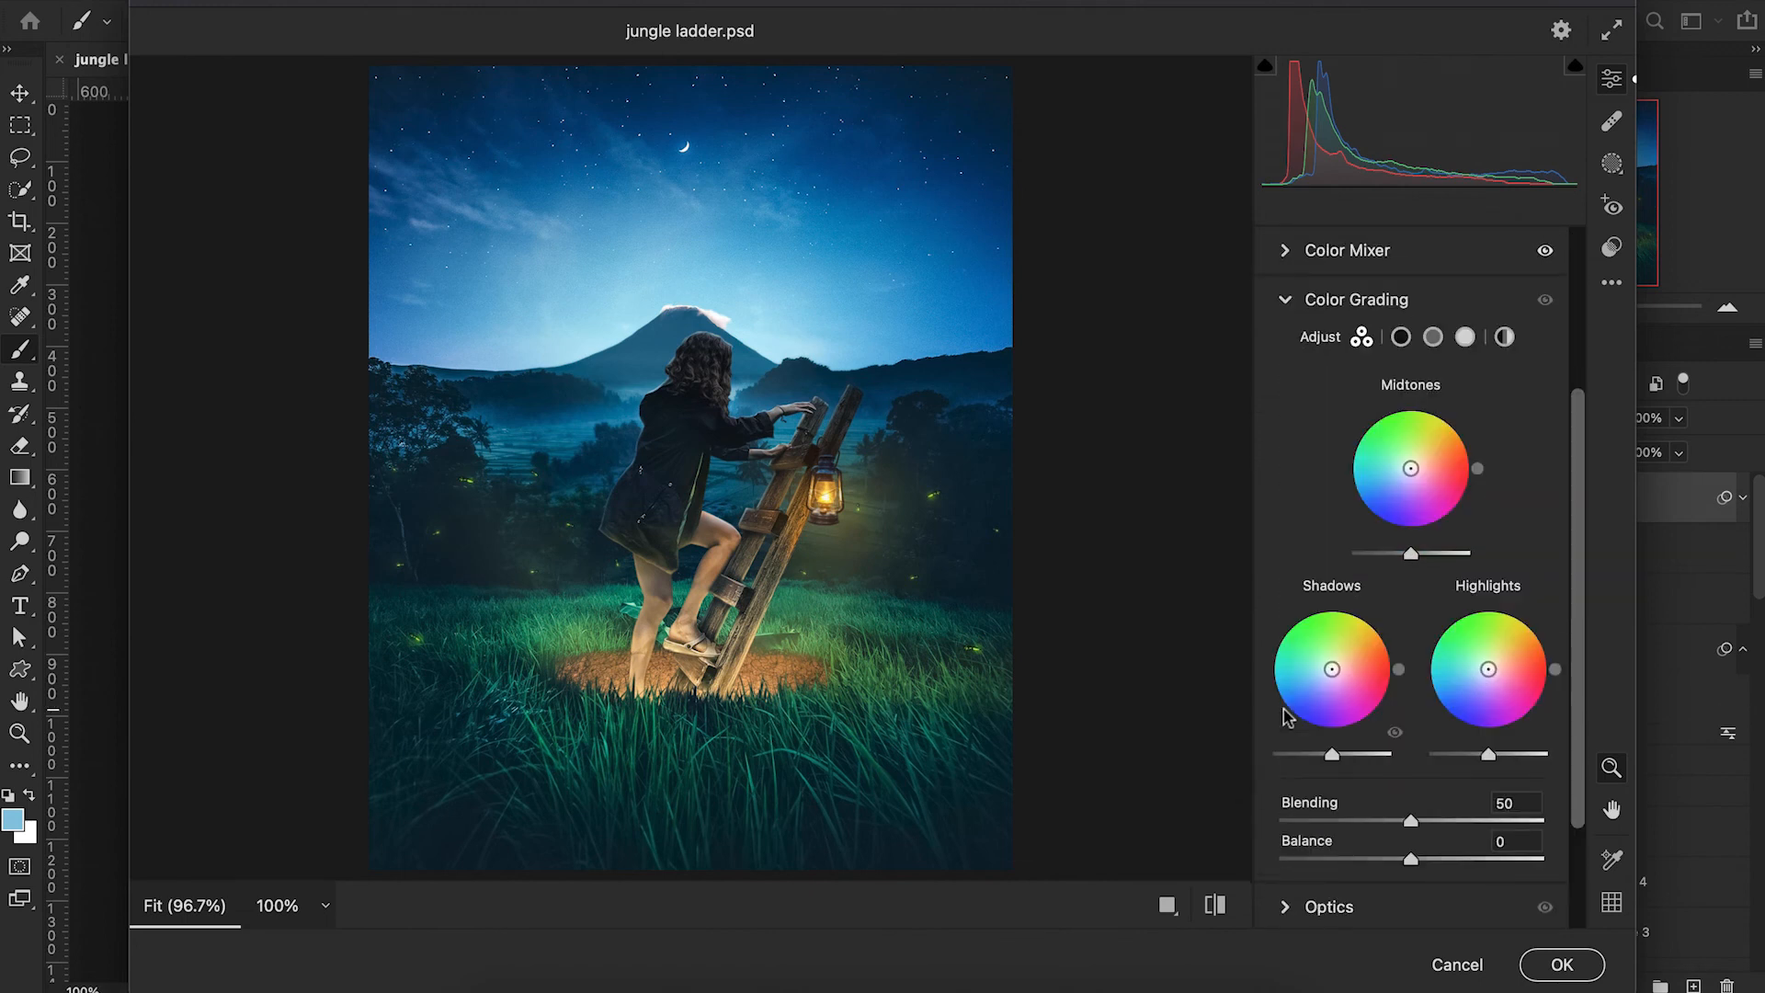
pyautogui.moveTo(1410, 468); pyautogui.dragTo(1399, 467)
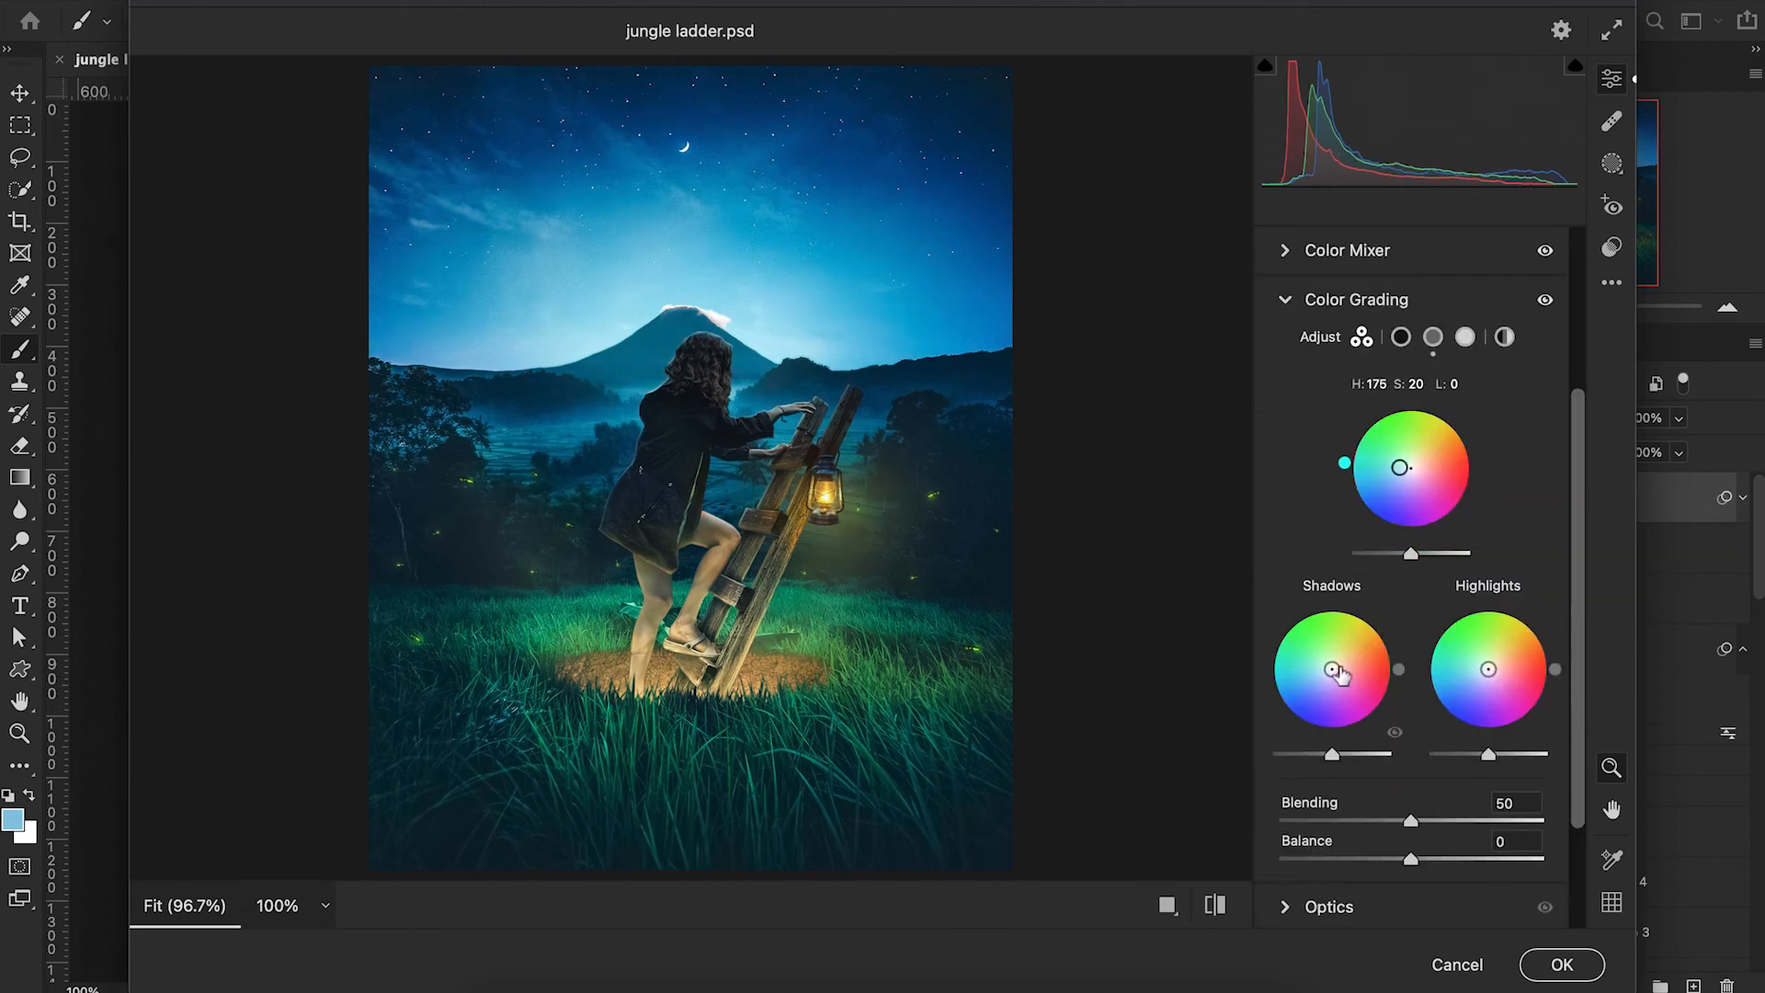
pyautogui.moveTo(1487, 674); pyautogui.dragTo(1488, 665)
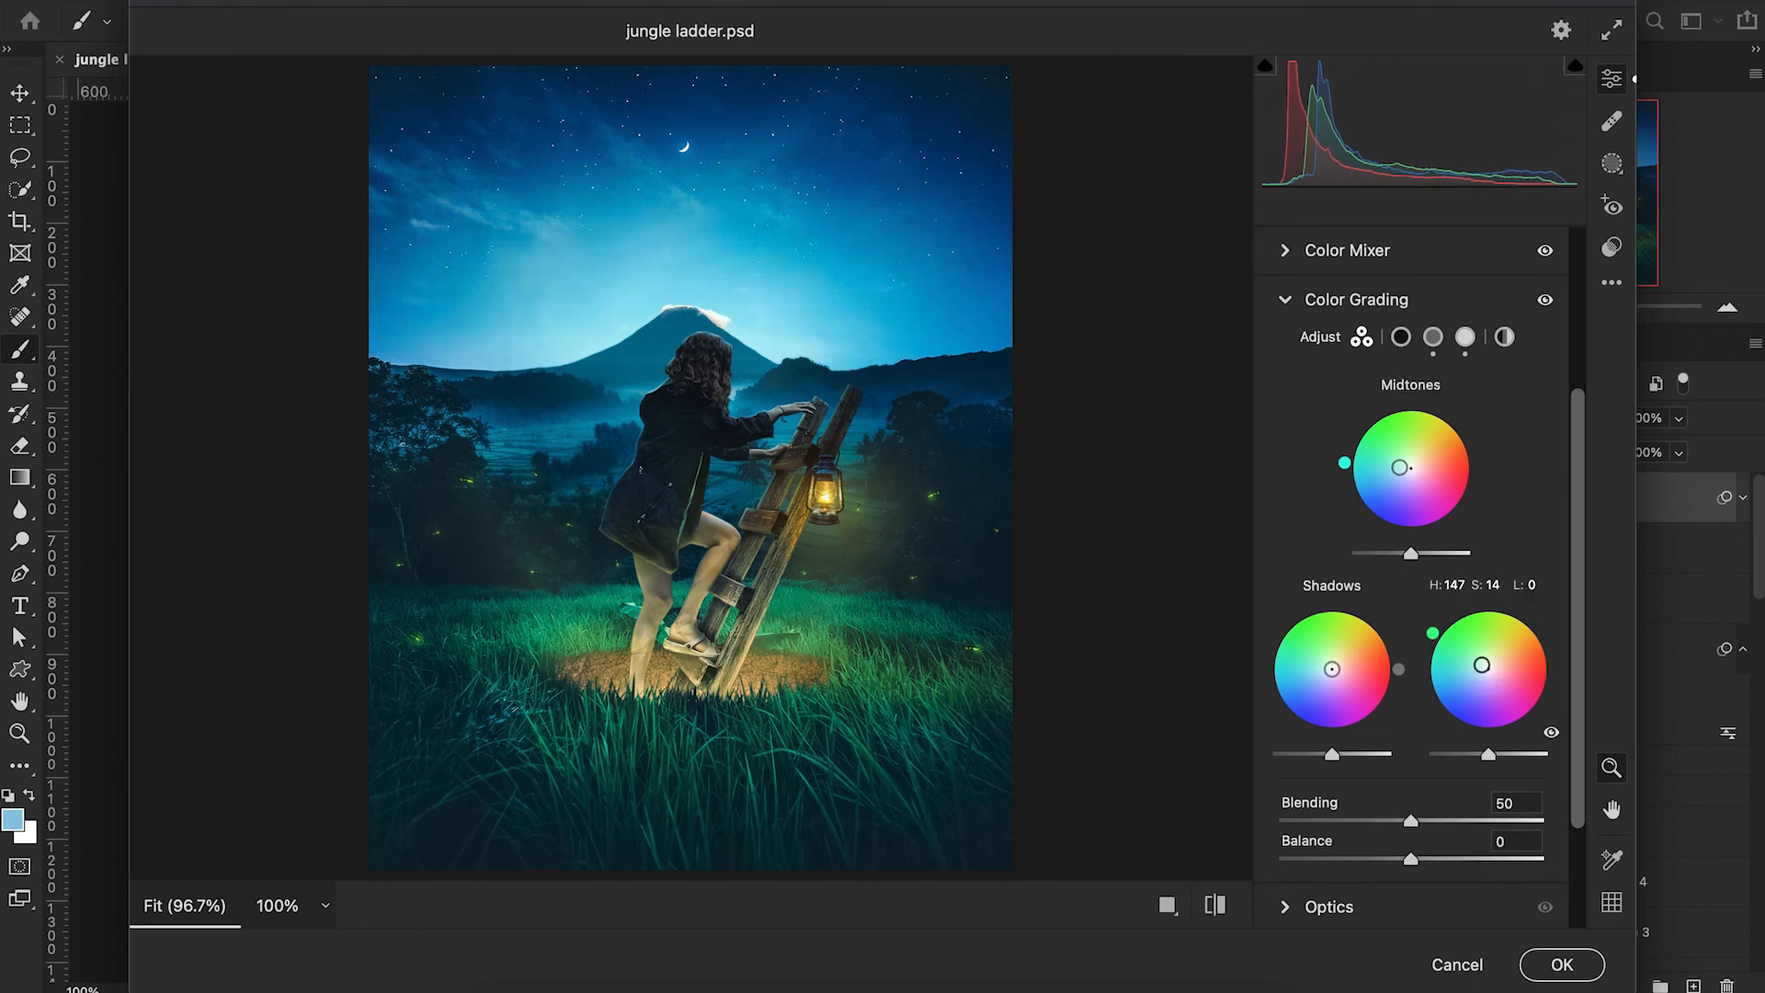
pyautogui.scroll(3, 1333, 543)
pyautogui.click(1285, 517)
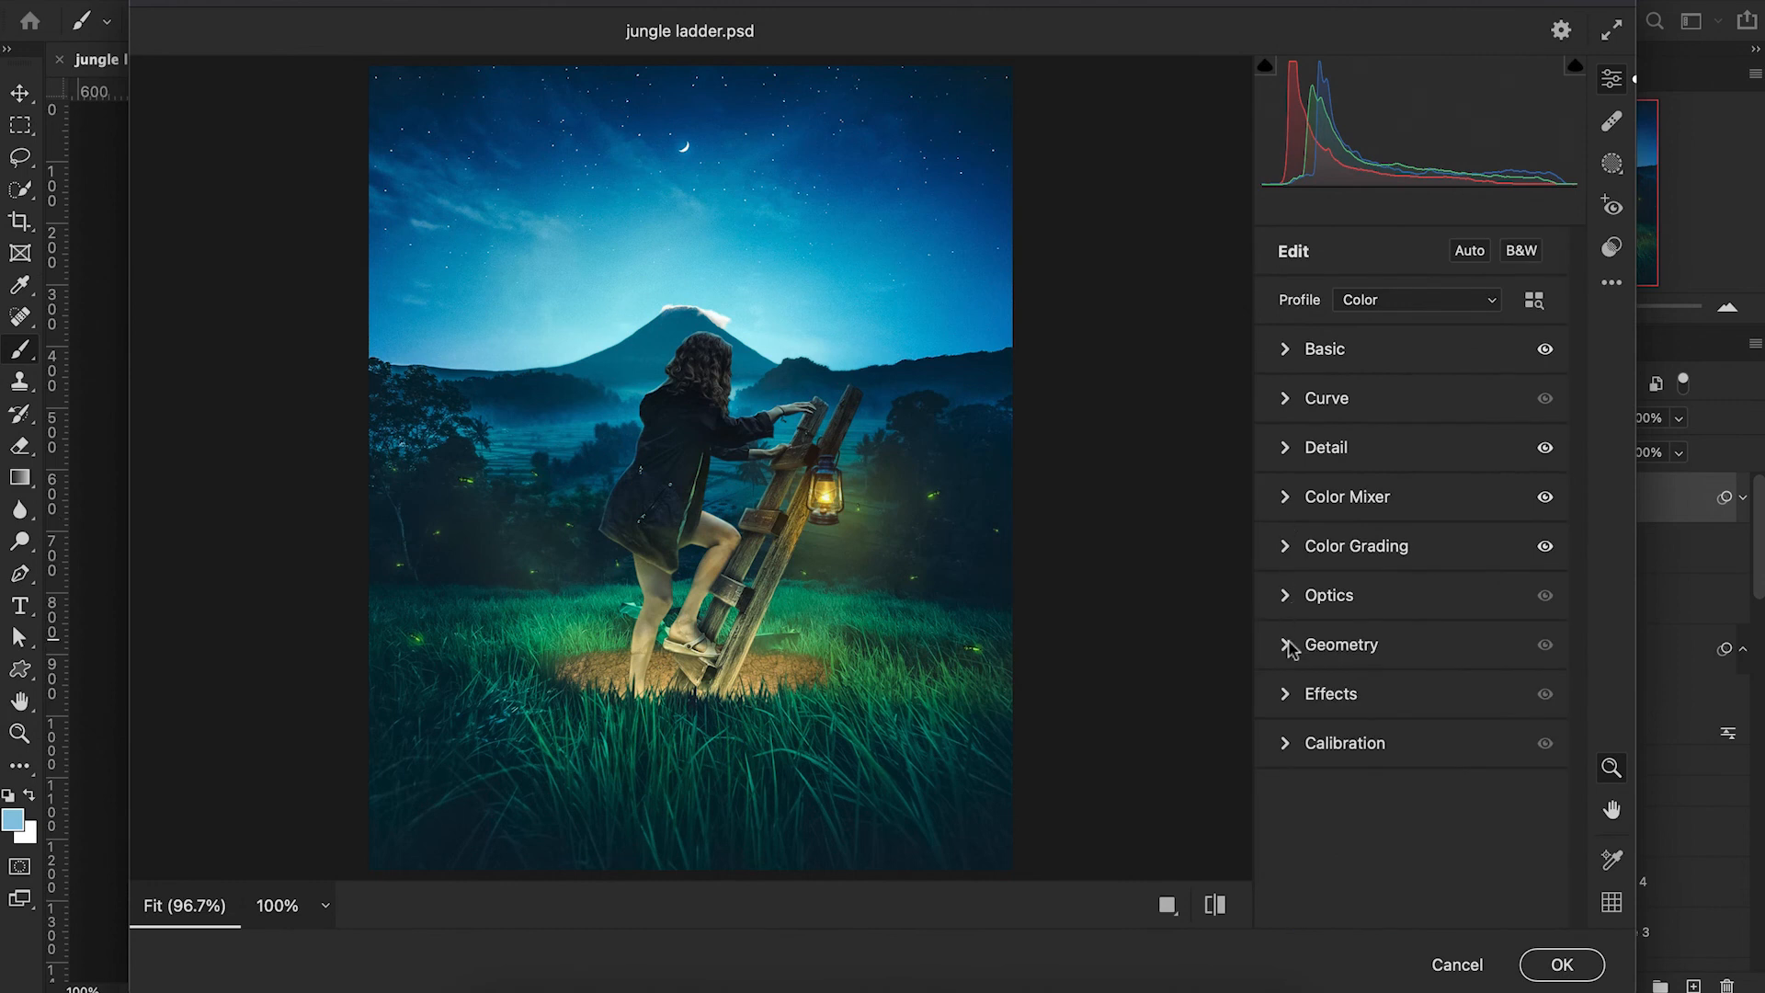
# Add grain 13 and vignetting -16 with roundness -28 and feather 78, and apply the Camera Raw Filter.
pyautogui.click(1287, 694)
pyautogui.moveTo(1283, 754); pyautogui.dragTo(1319, 763)
pyautogui.moveTo(1411, 805); pyautogui.dragTo(1389, 808)
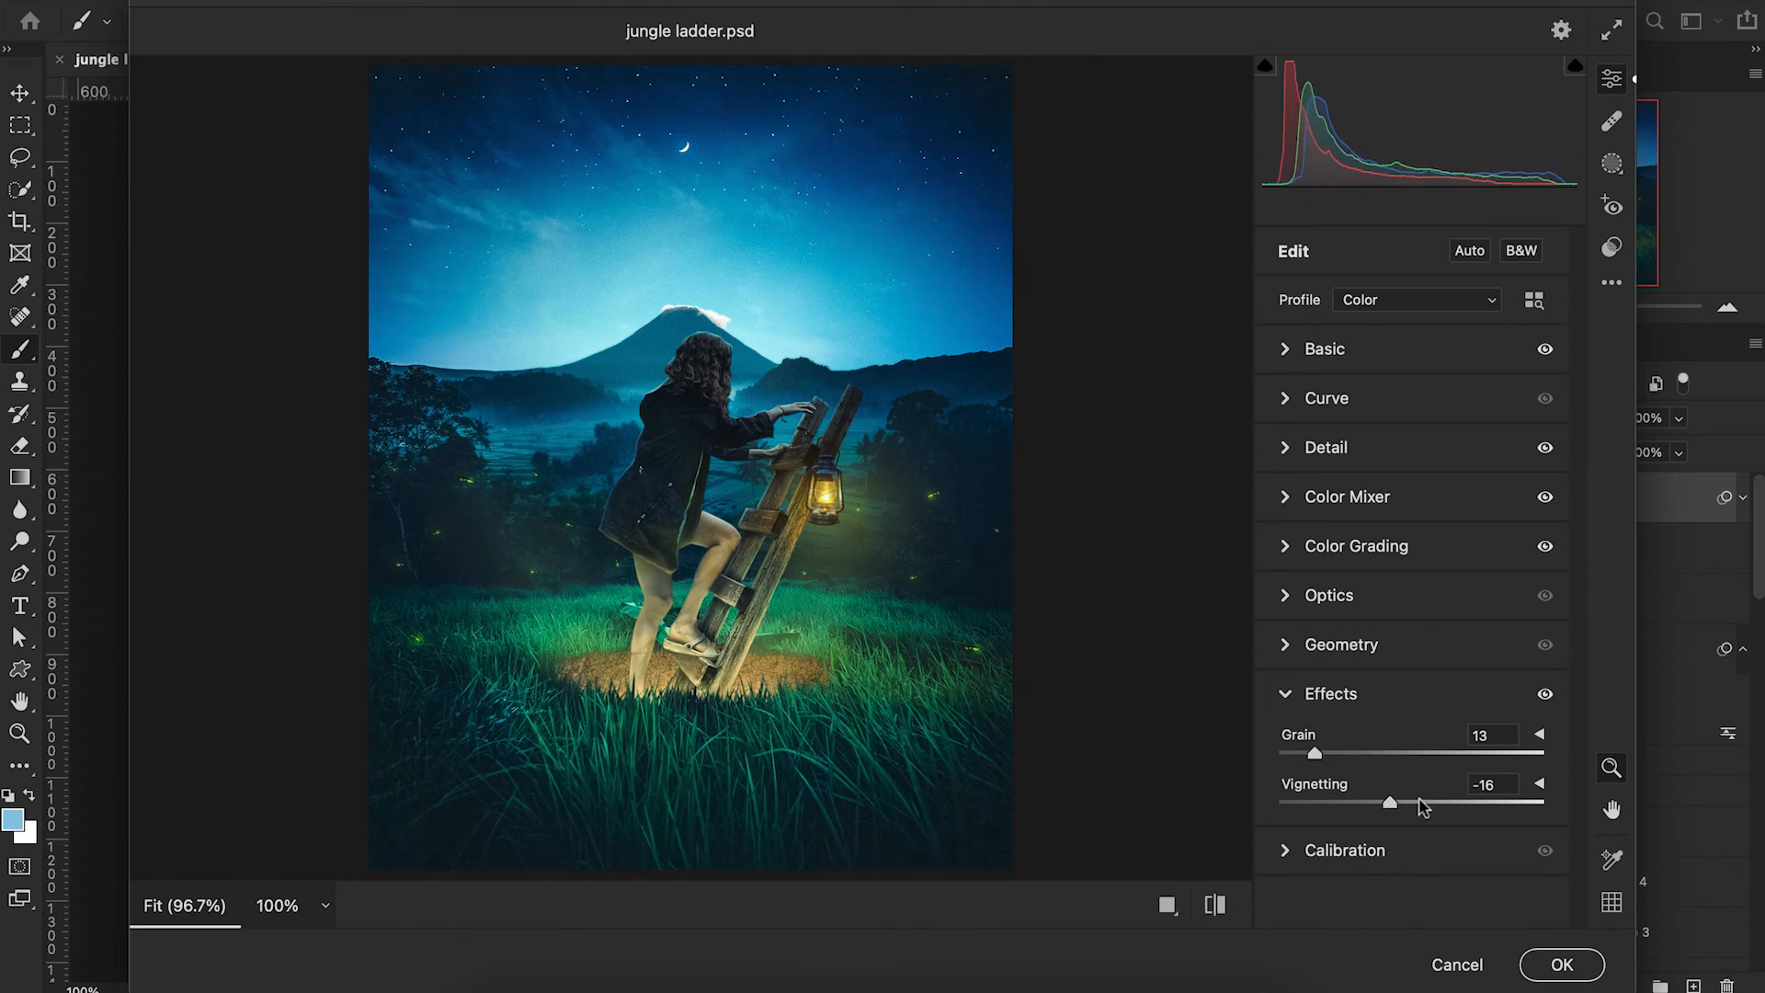
pyautogui.click(1539, 784)
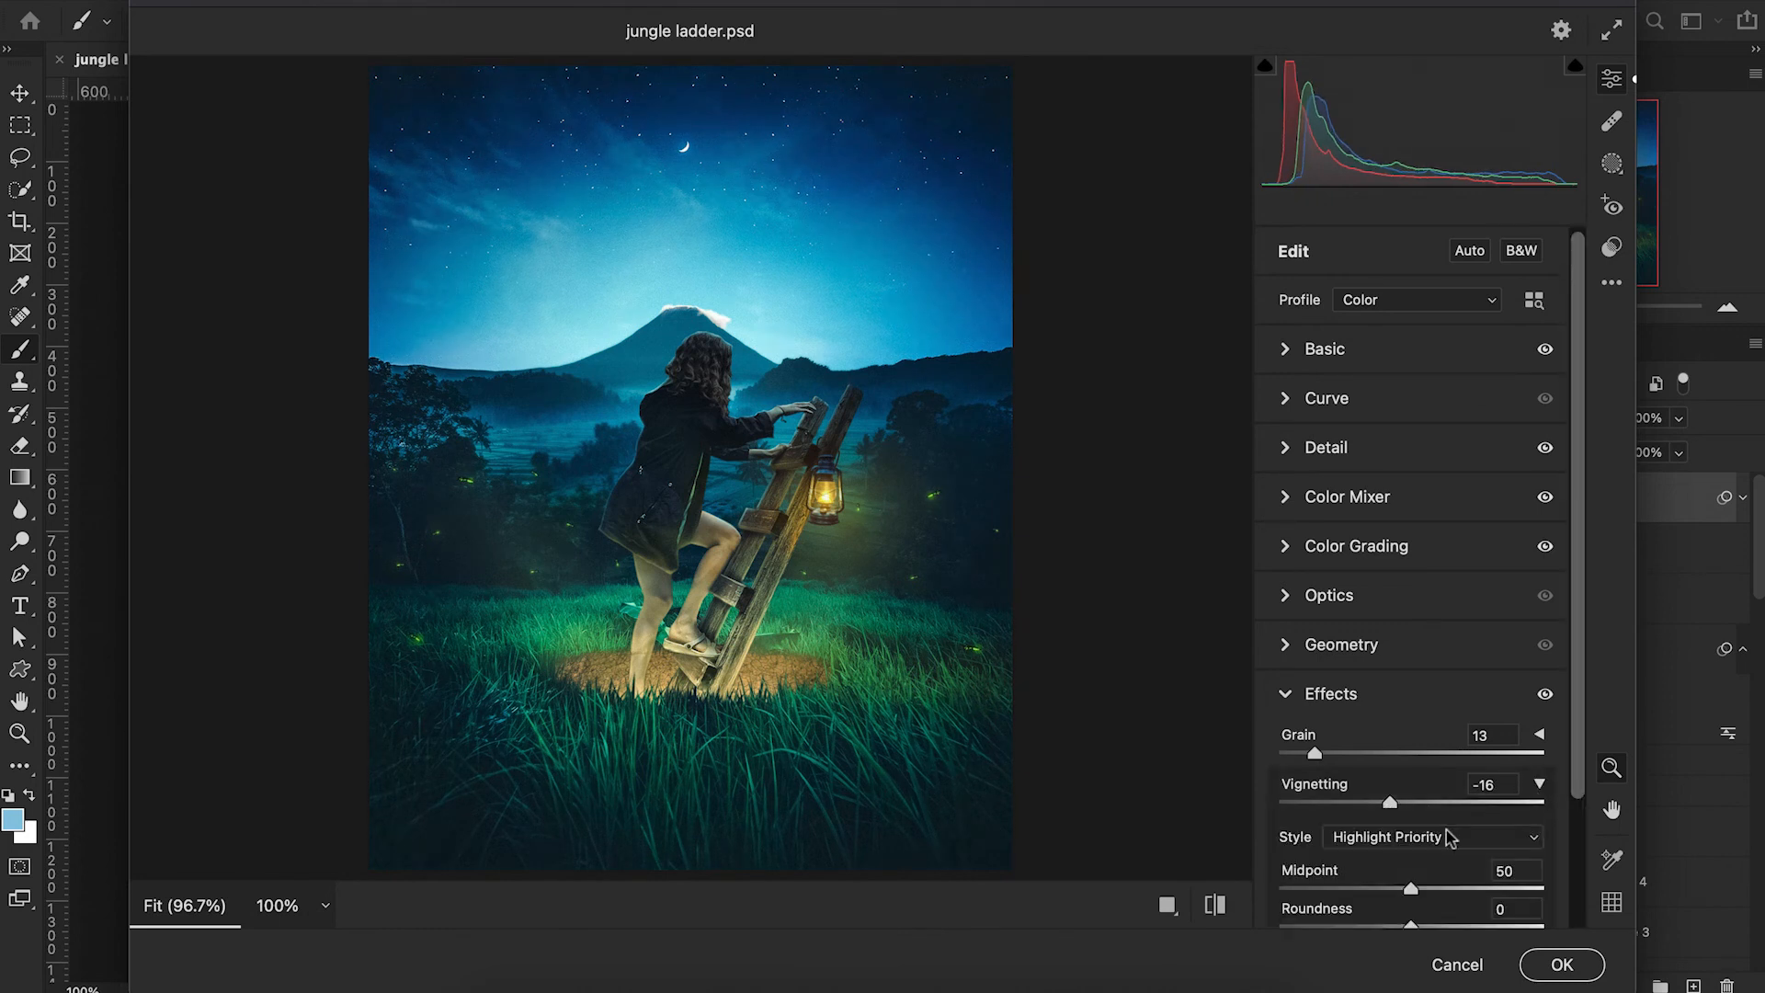
pyautogui.scroll(-2, 1446, 839)
pyautogui.moveTo(1413, 866); pyautogui.dragTo(1485, 872)
pyautogui.moveTo(1411, 825); pyautogui.dragTo(1374, 831)
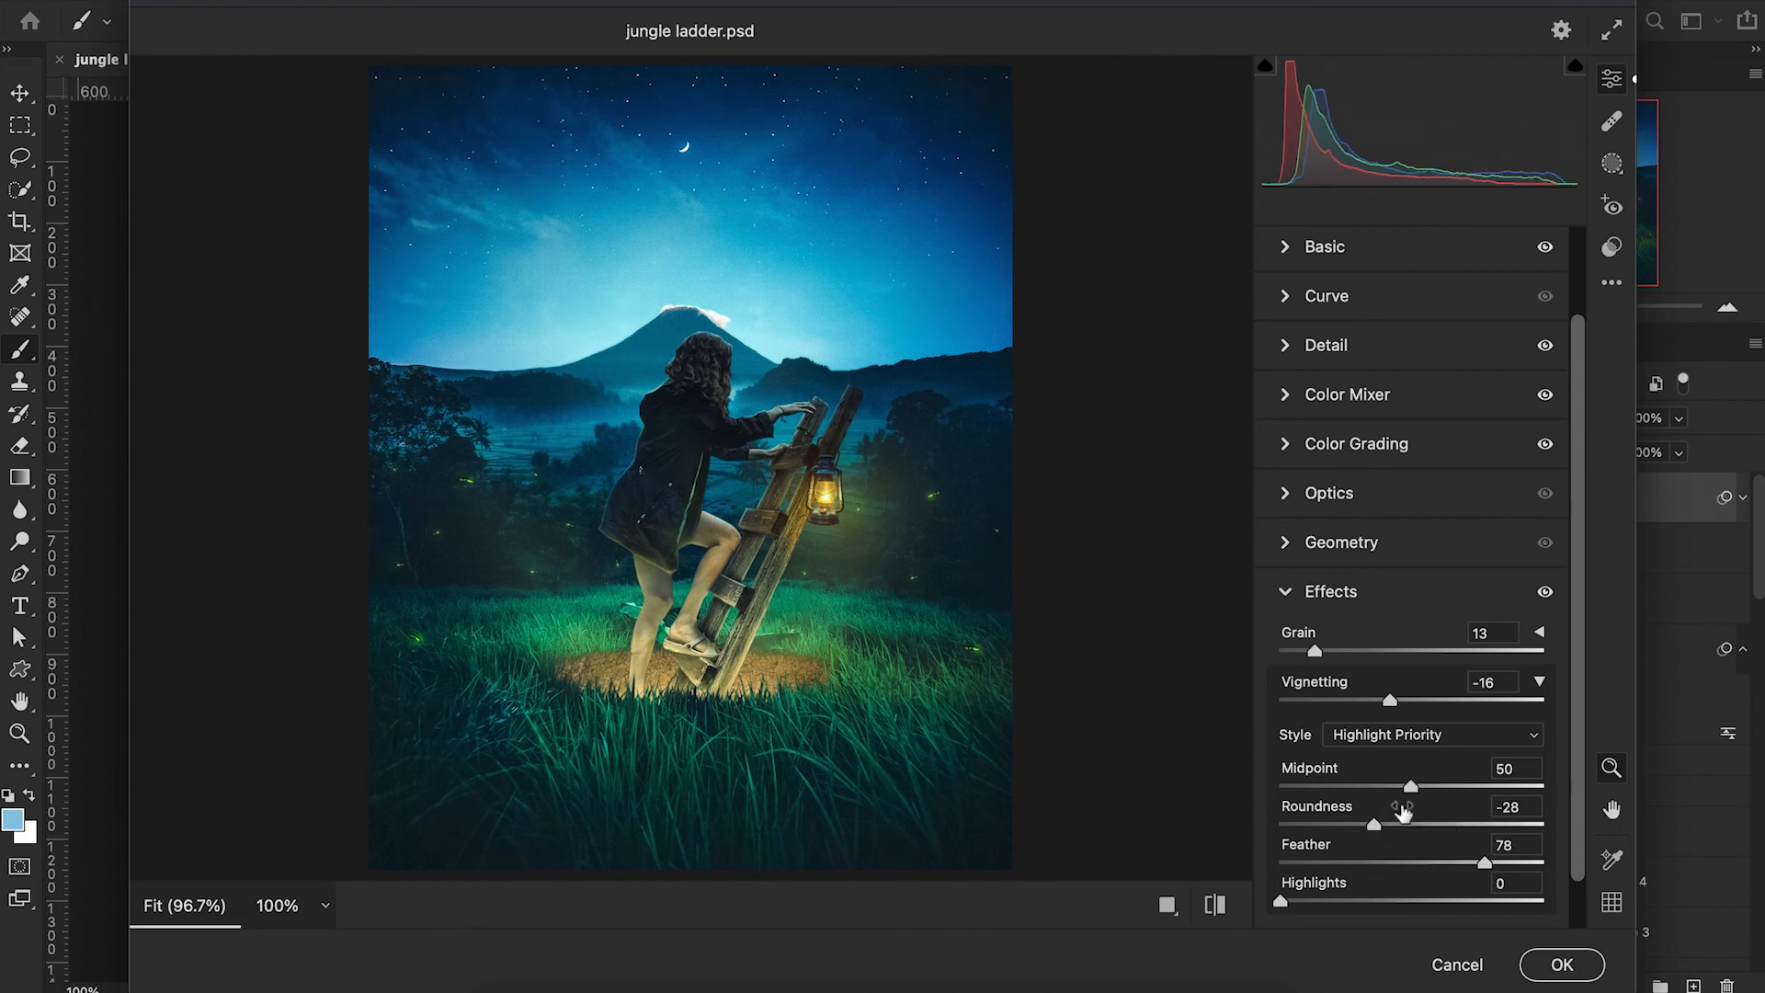
pyautogui.scroll(-1, 1400, 811)
pyautogui.click(1552, 967)
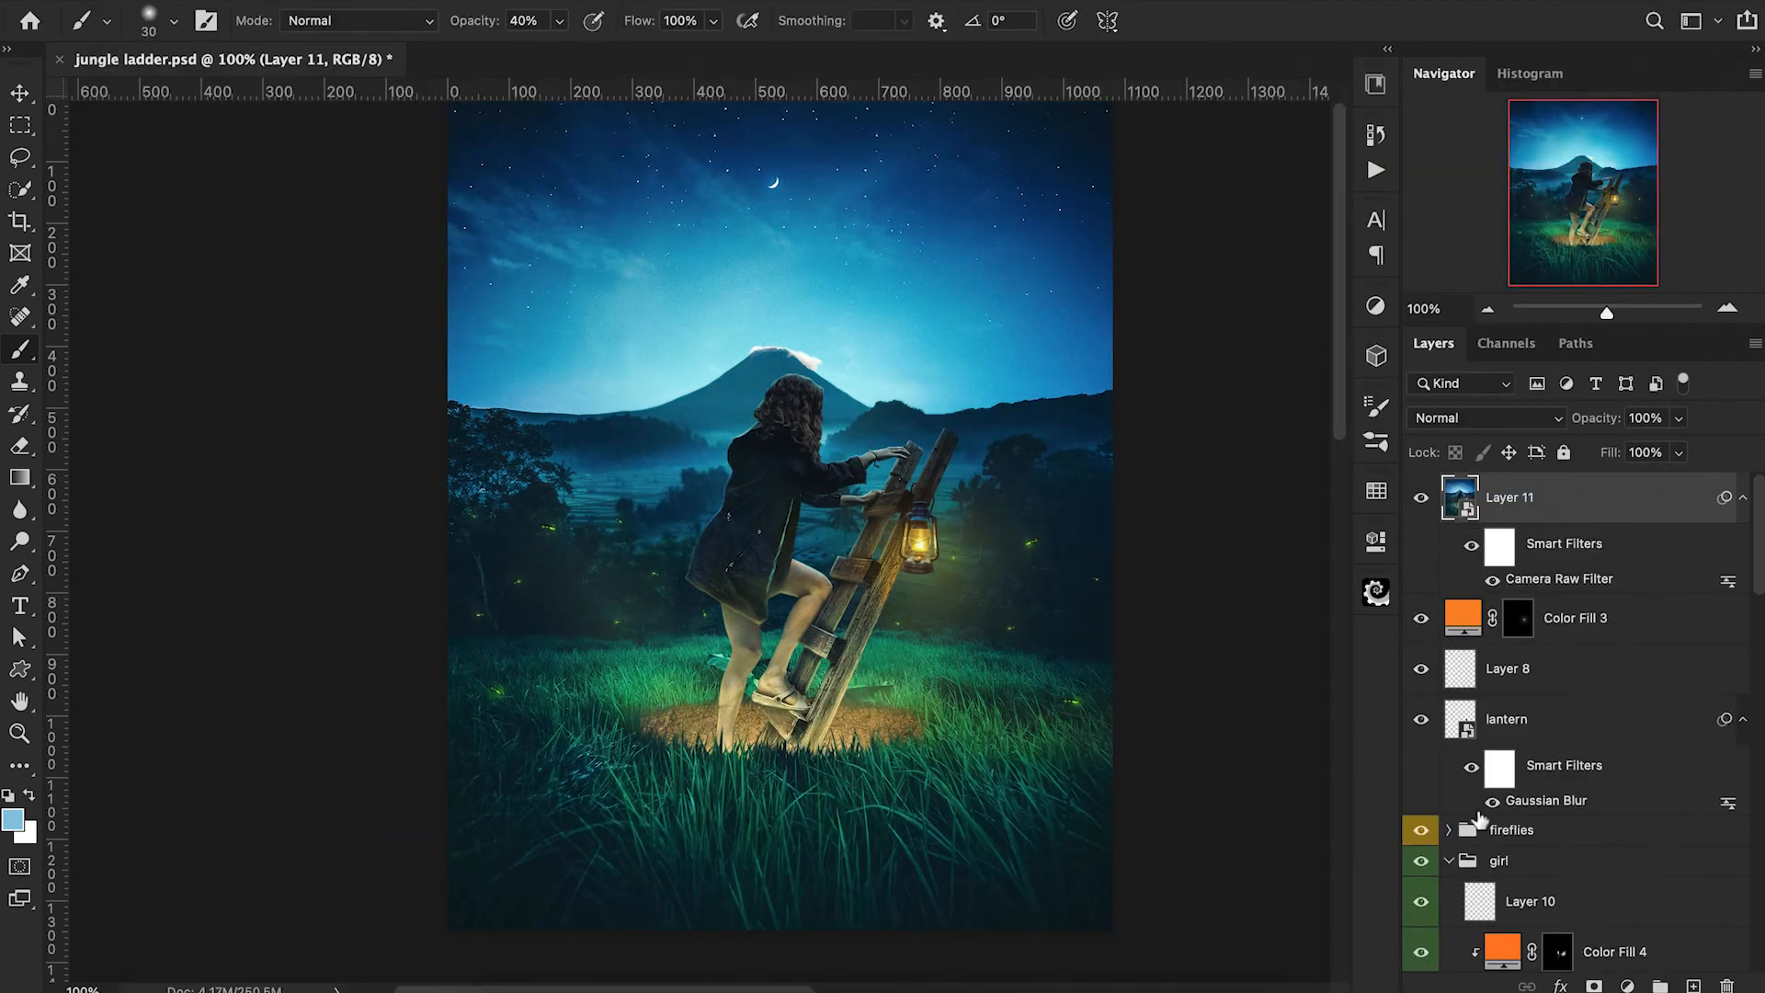
# Toggle Layer 11's visibility to compare the image with and without the Camera Raw grade, leaving the layer hidden.
pyautogui.scroll(-1, 1171, 541)
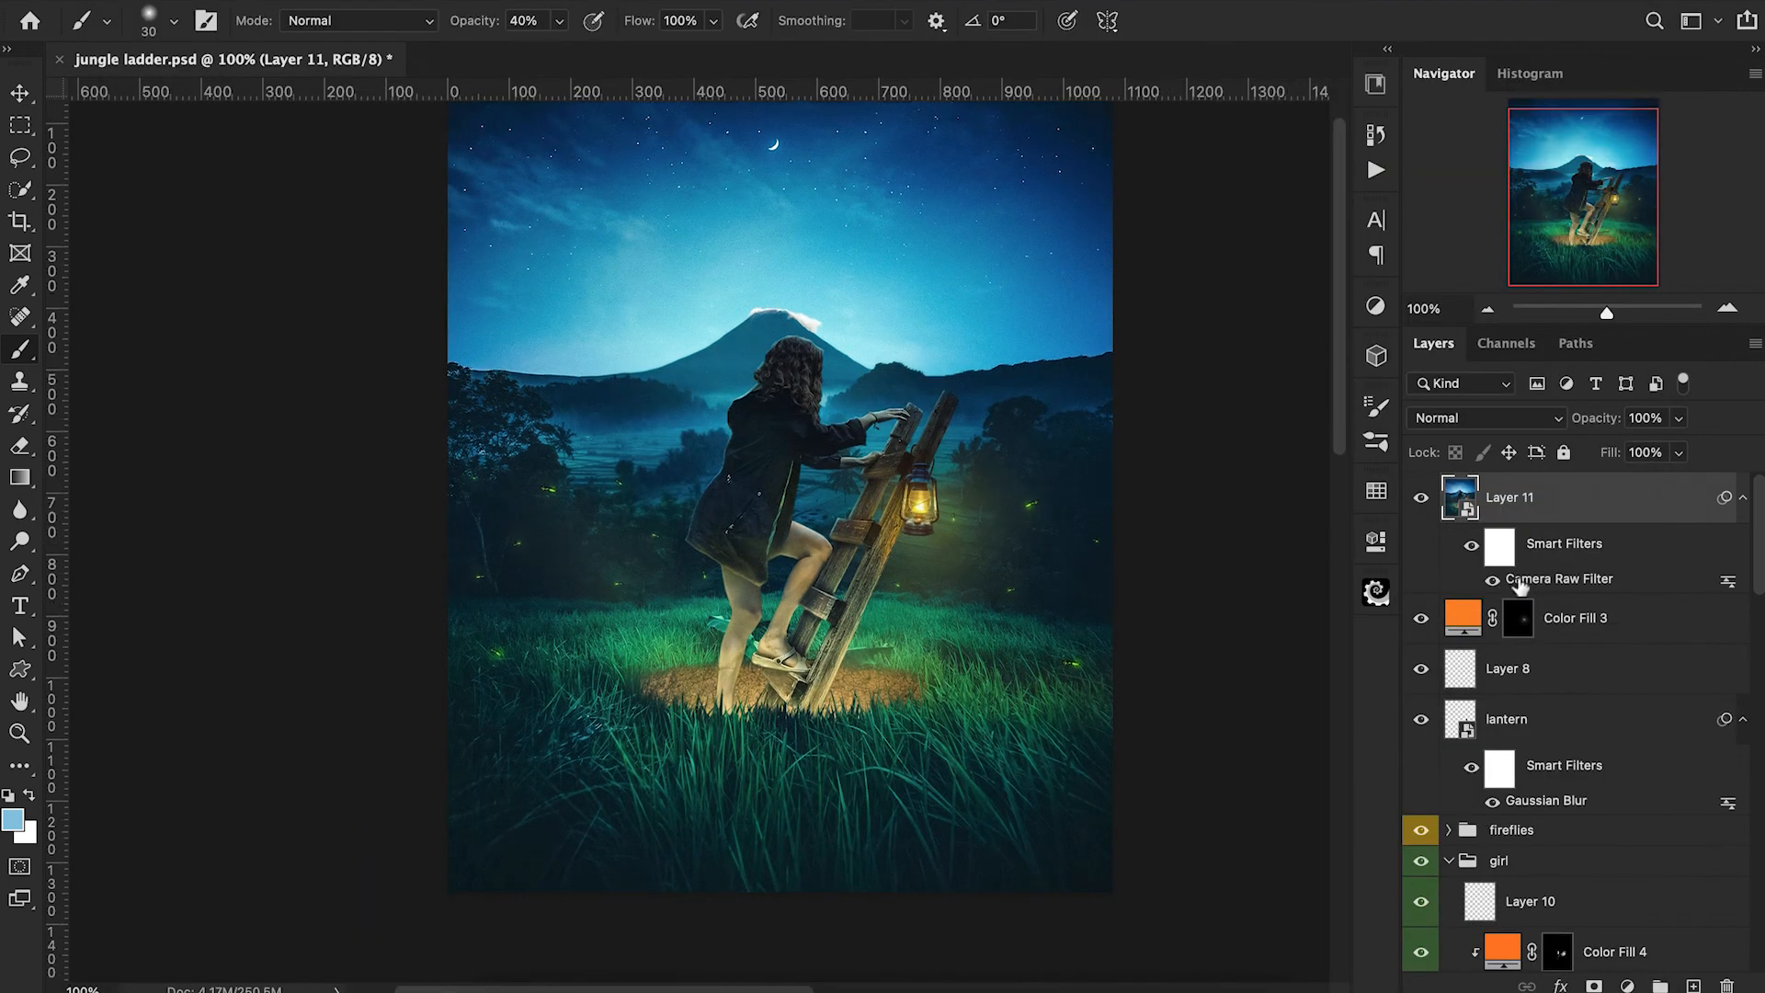
pyautogui.click(1423, 499)
pyautogui.click(1423, 500)
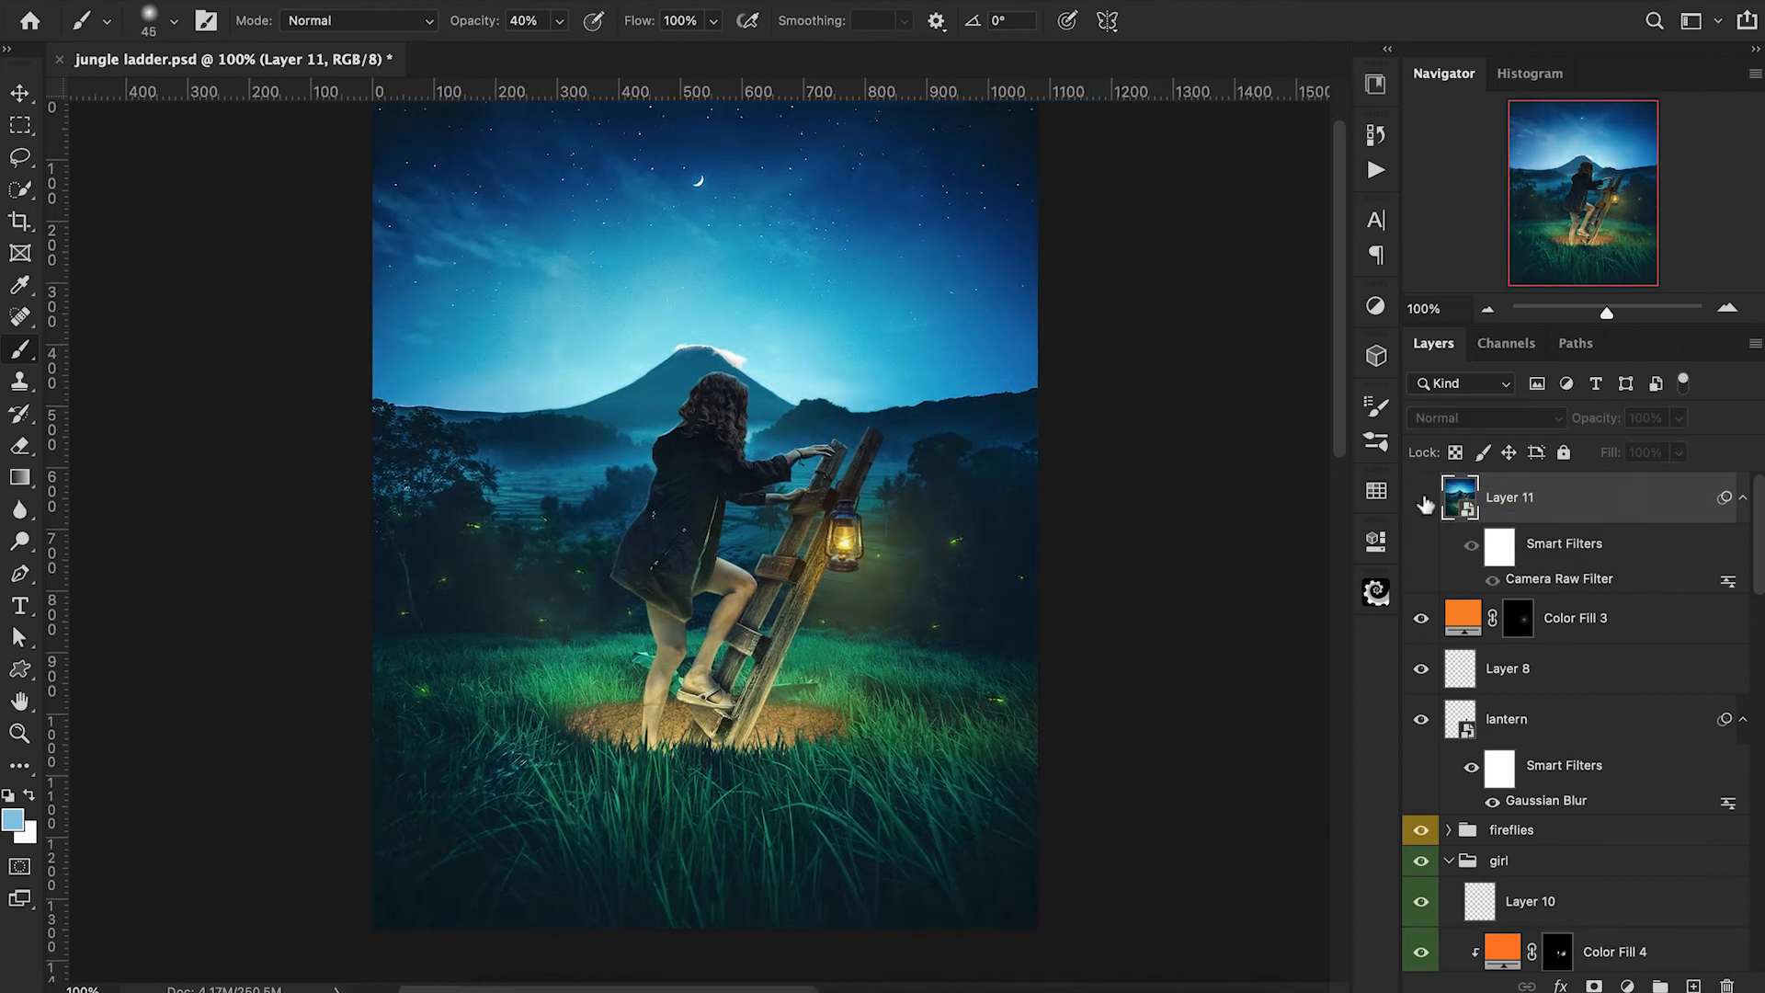
pyautogui.click(1424, 500)
pyautogui.scroll(-2, 1543, 700)
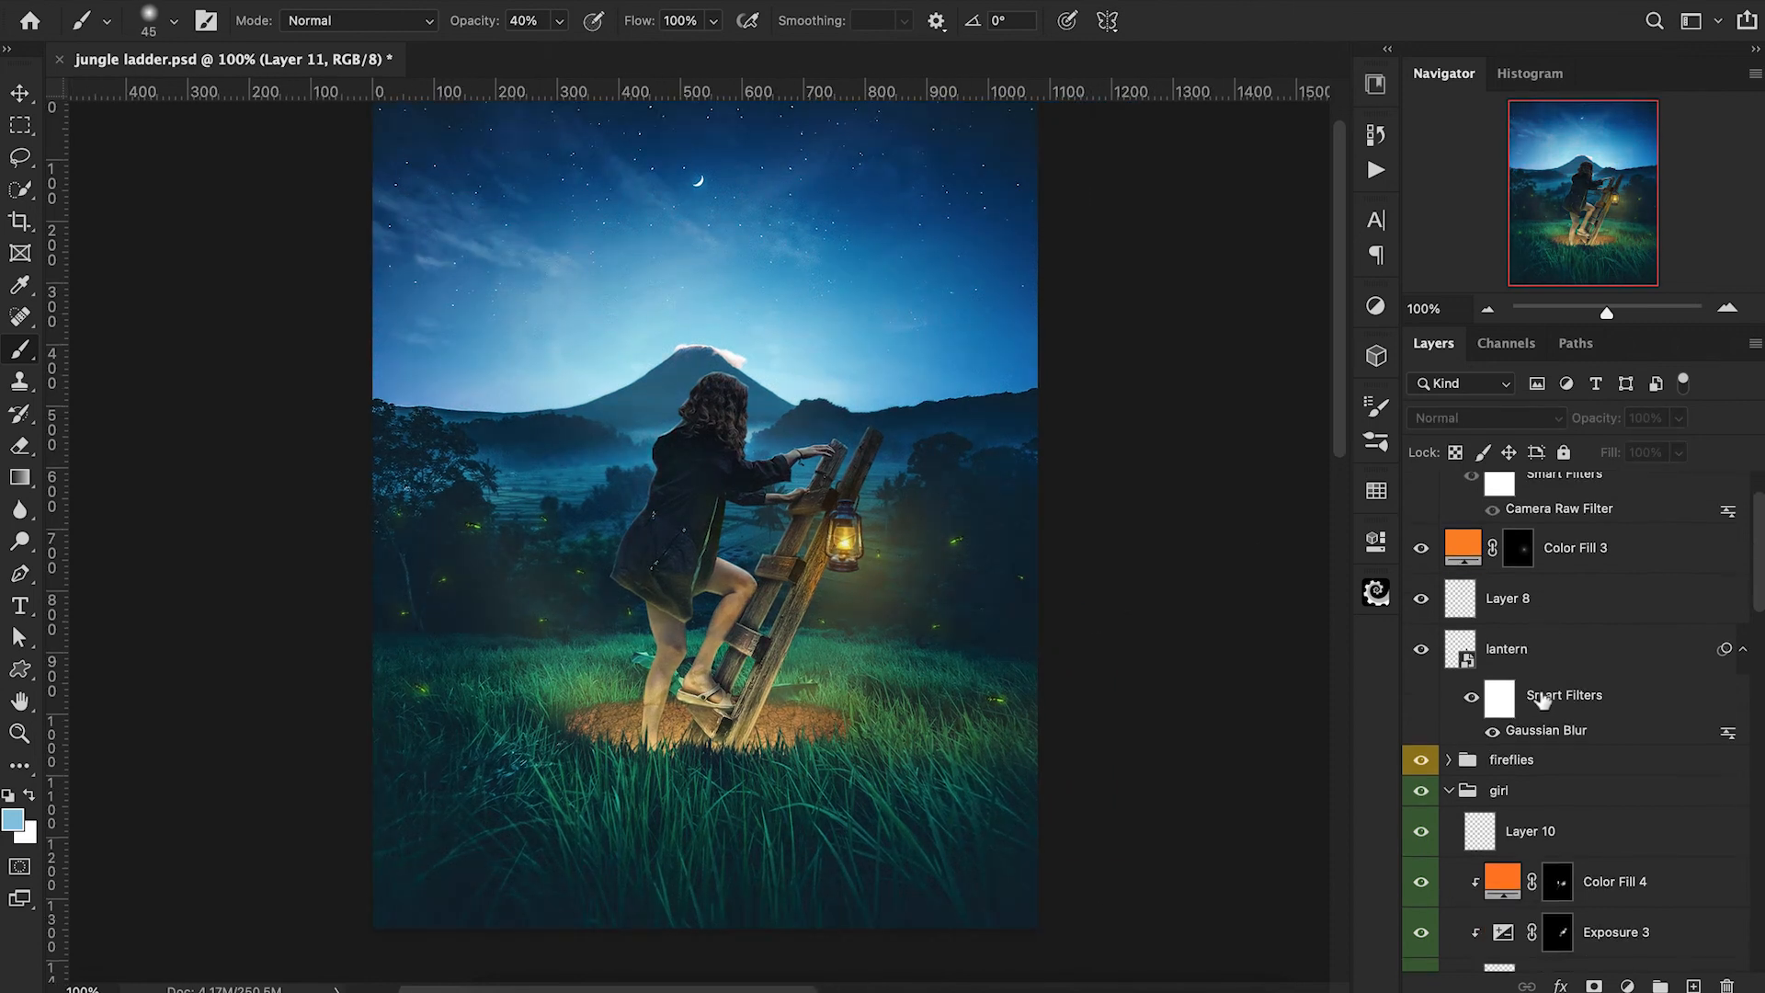
# Collapse the girl group and add a new clipped layer directly above the dirt layer in the Dirt group.
pyautogui.click(1450, 791)
pyautogui.scroll(-5, 1522, 805)
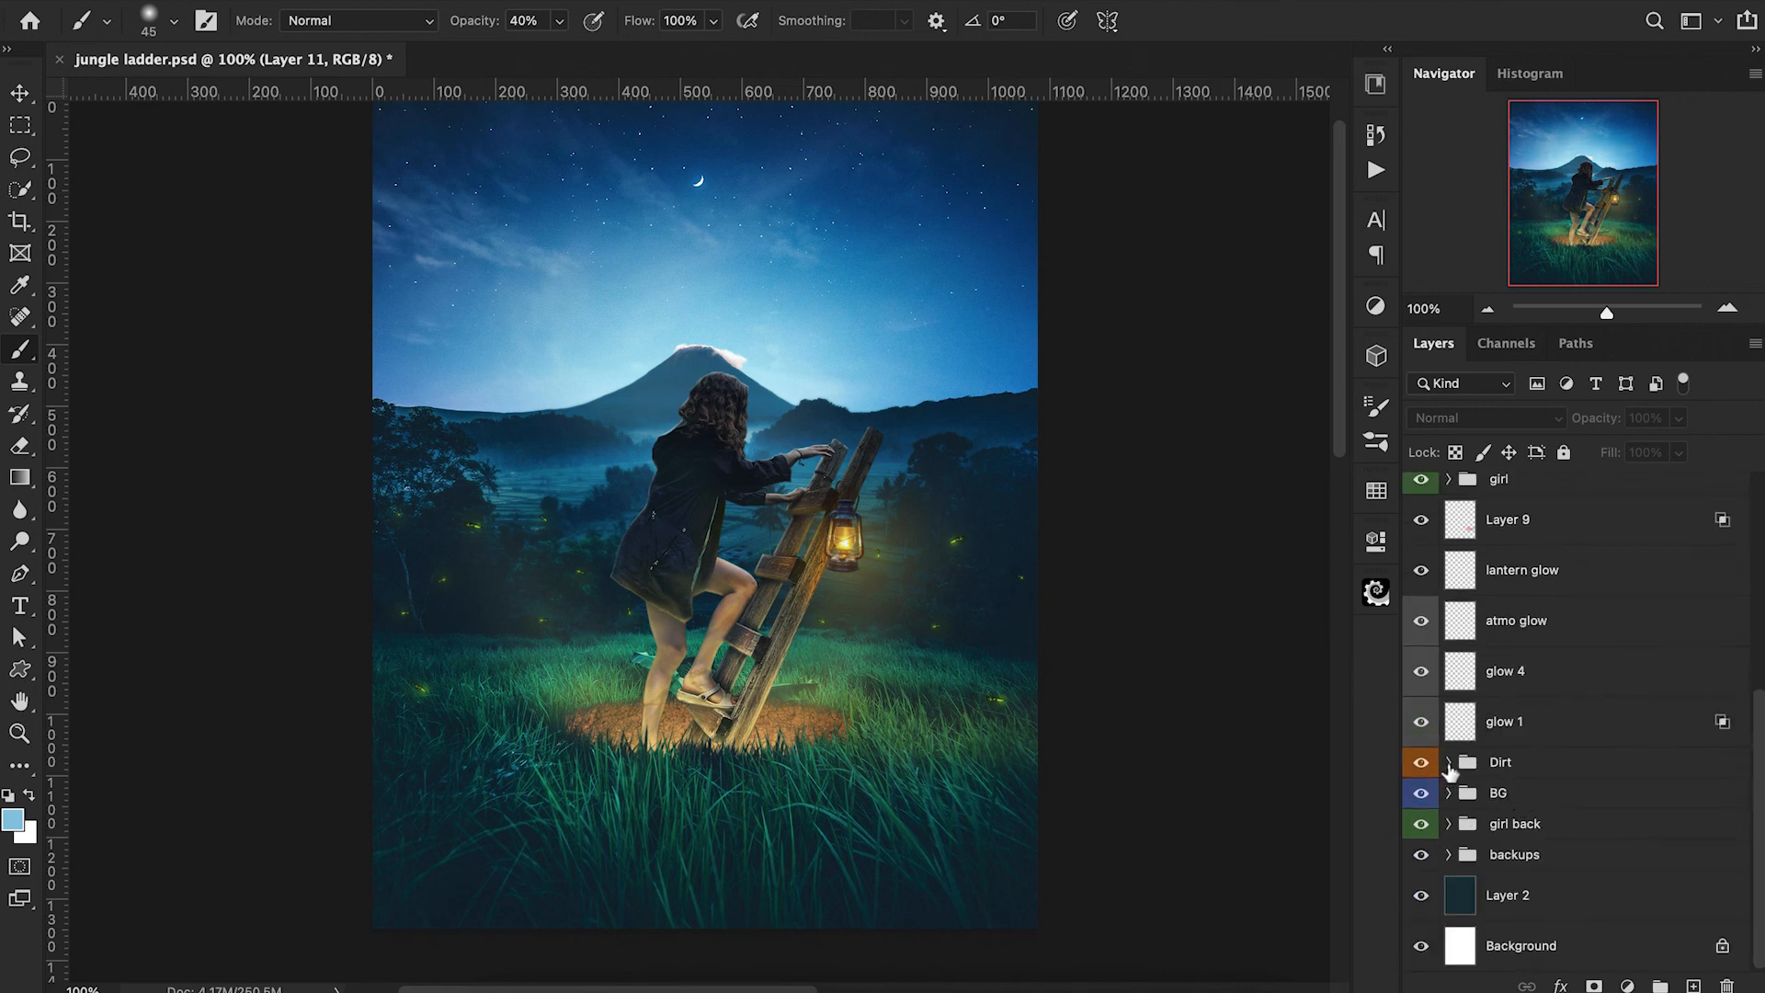
pyautogui.click(1450, 764)
pyautogui.click(1626, 818)
pyautogui.click(1620, 909)
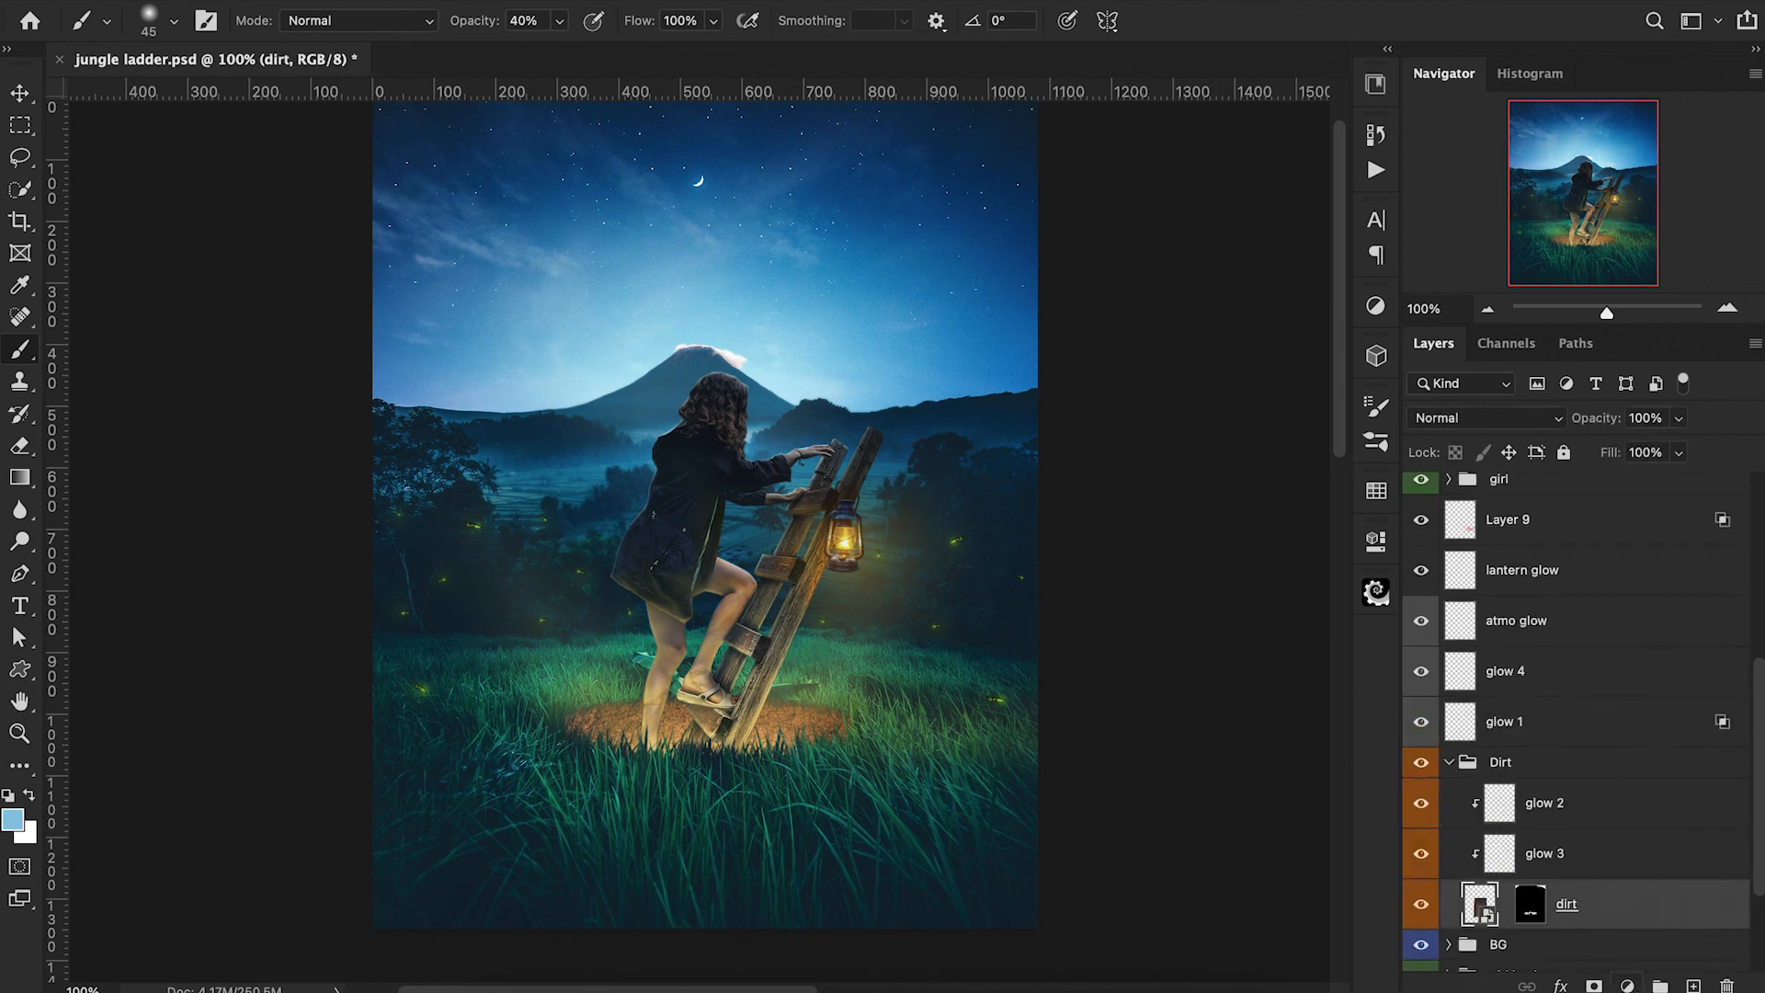
pyautogui.click(1693, 986)
# Set the foreground color to dark brown 291b00 and change Layer 12's blend mode to Multiply.
pyautogui.click(8, 816)
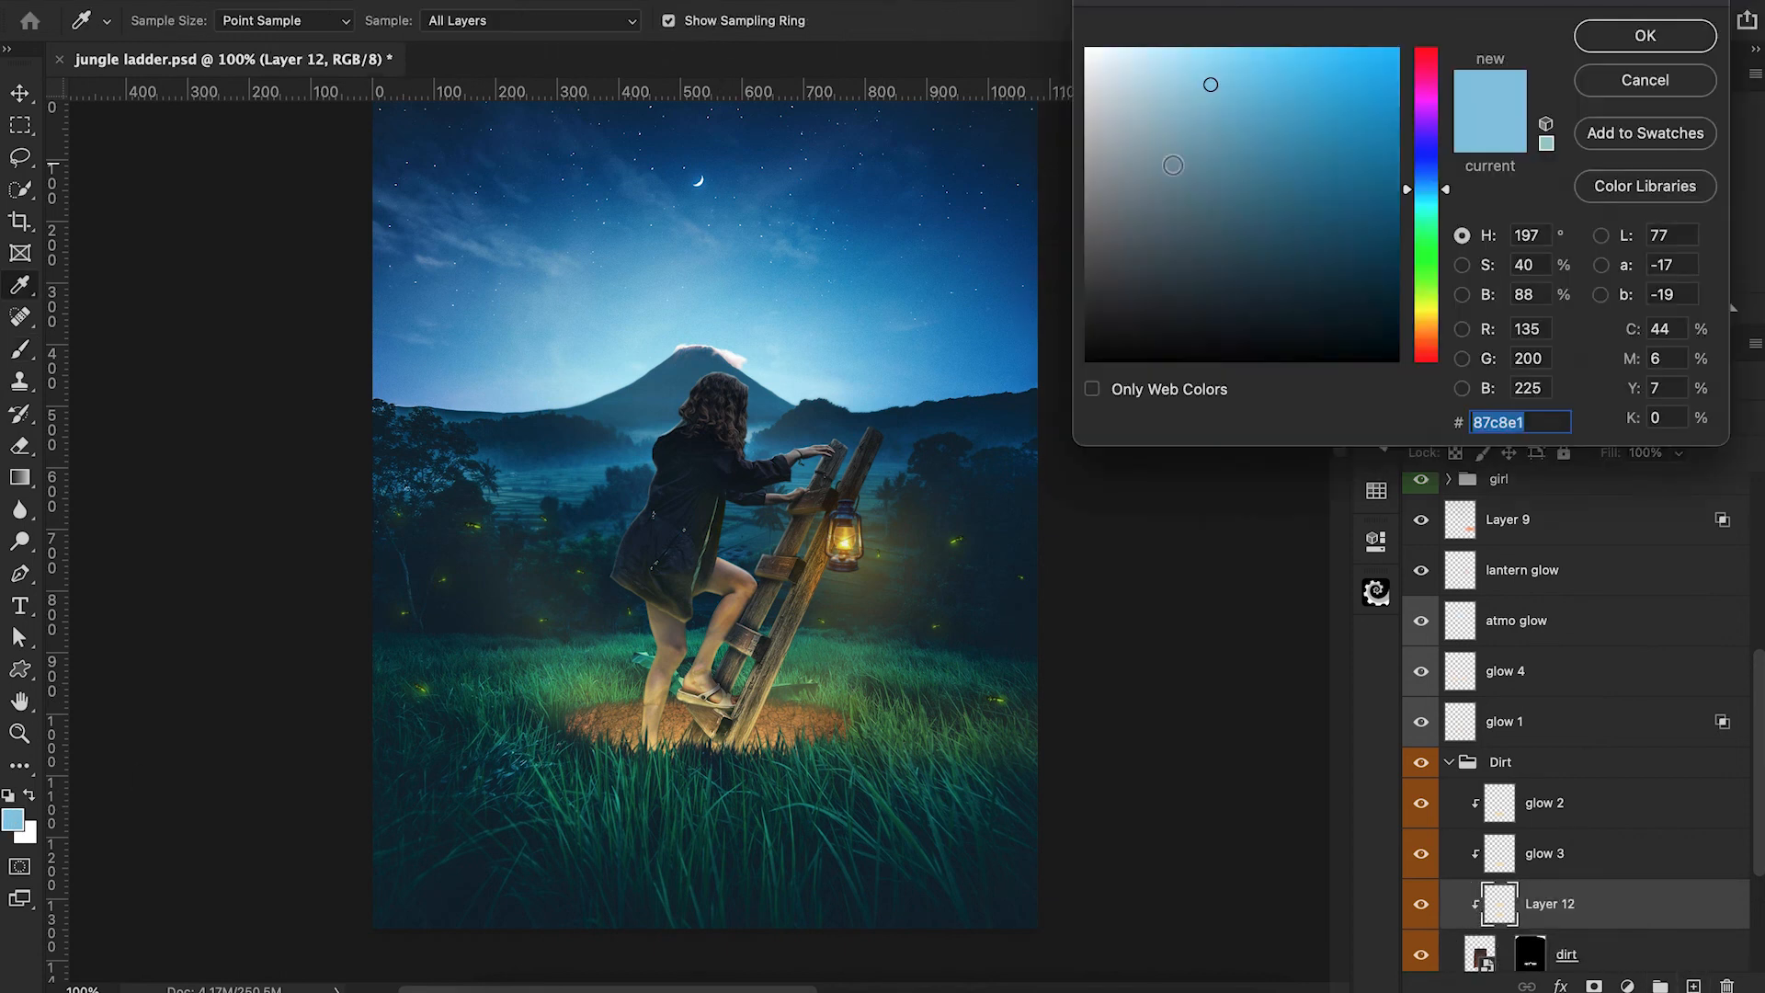
pyautogui.click(1426, 328)
pyautogui.click(1399, 309)
pyautogui.moveTo(1400, 309); pyautogui.dragTo(1407, 316)
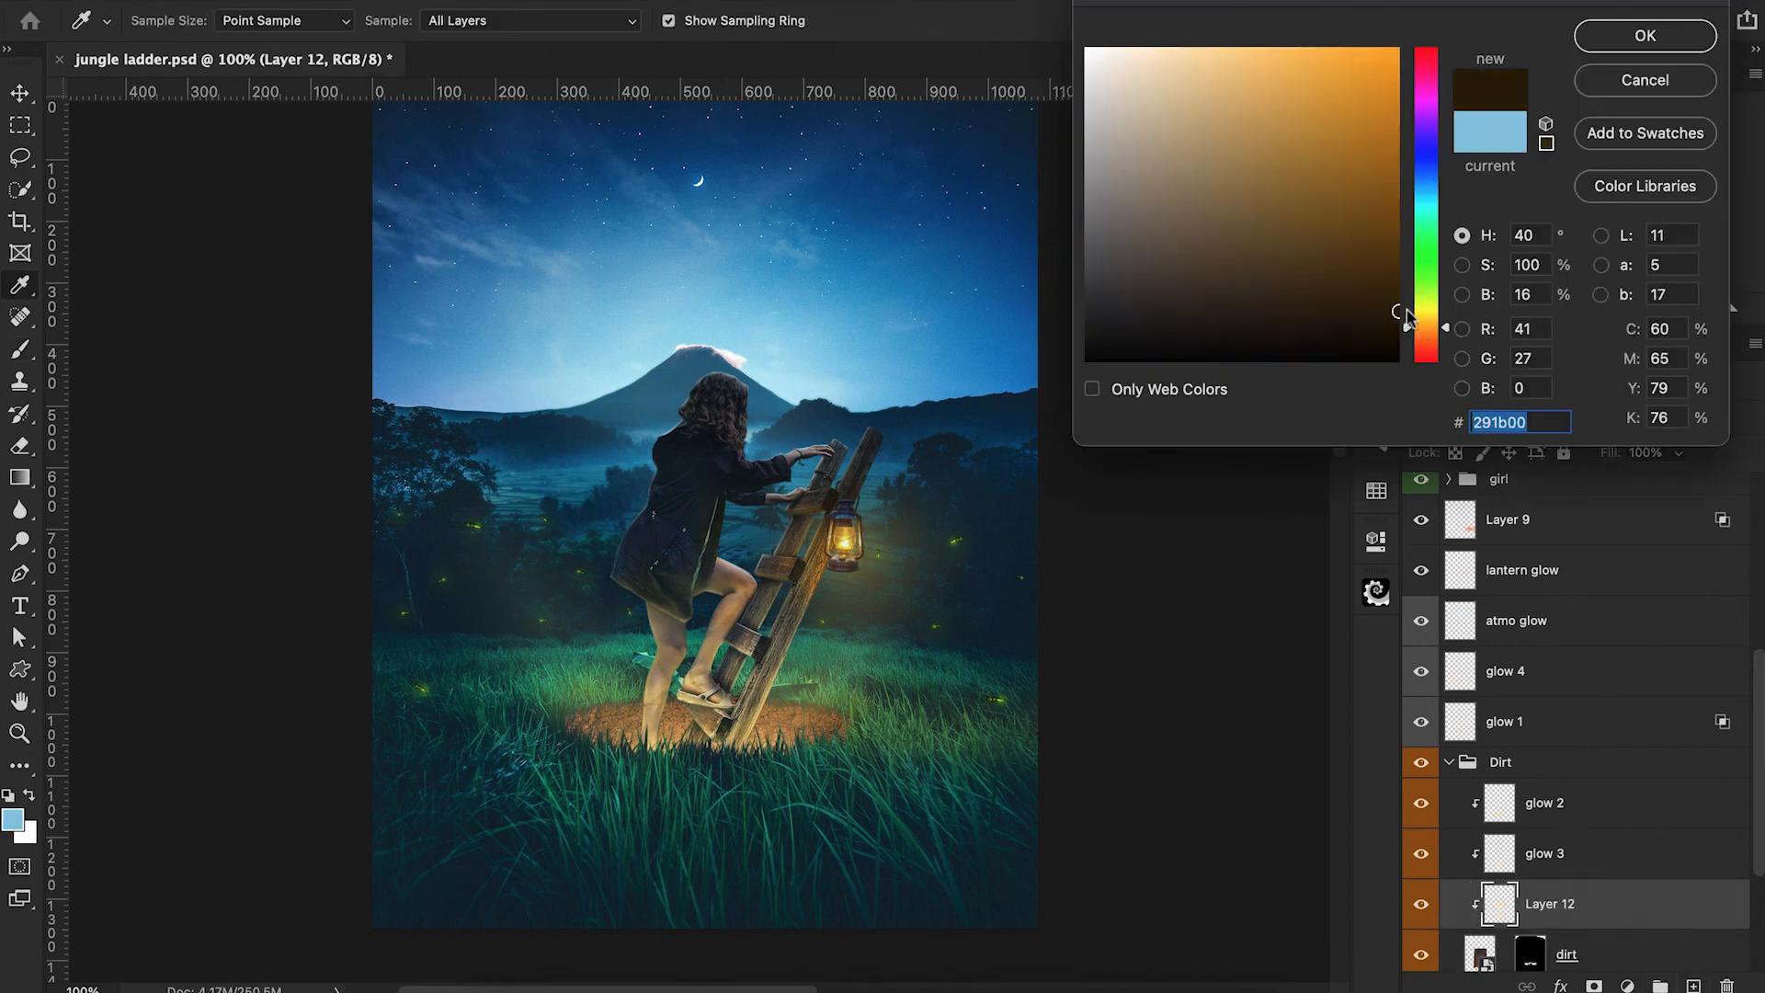
pyautogui.click(1644, 36)
pyautogui.press('b')
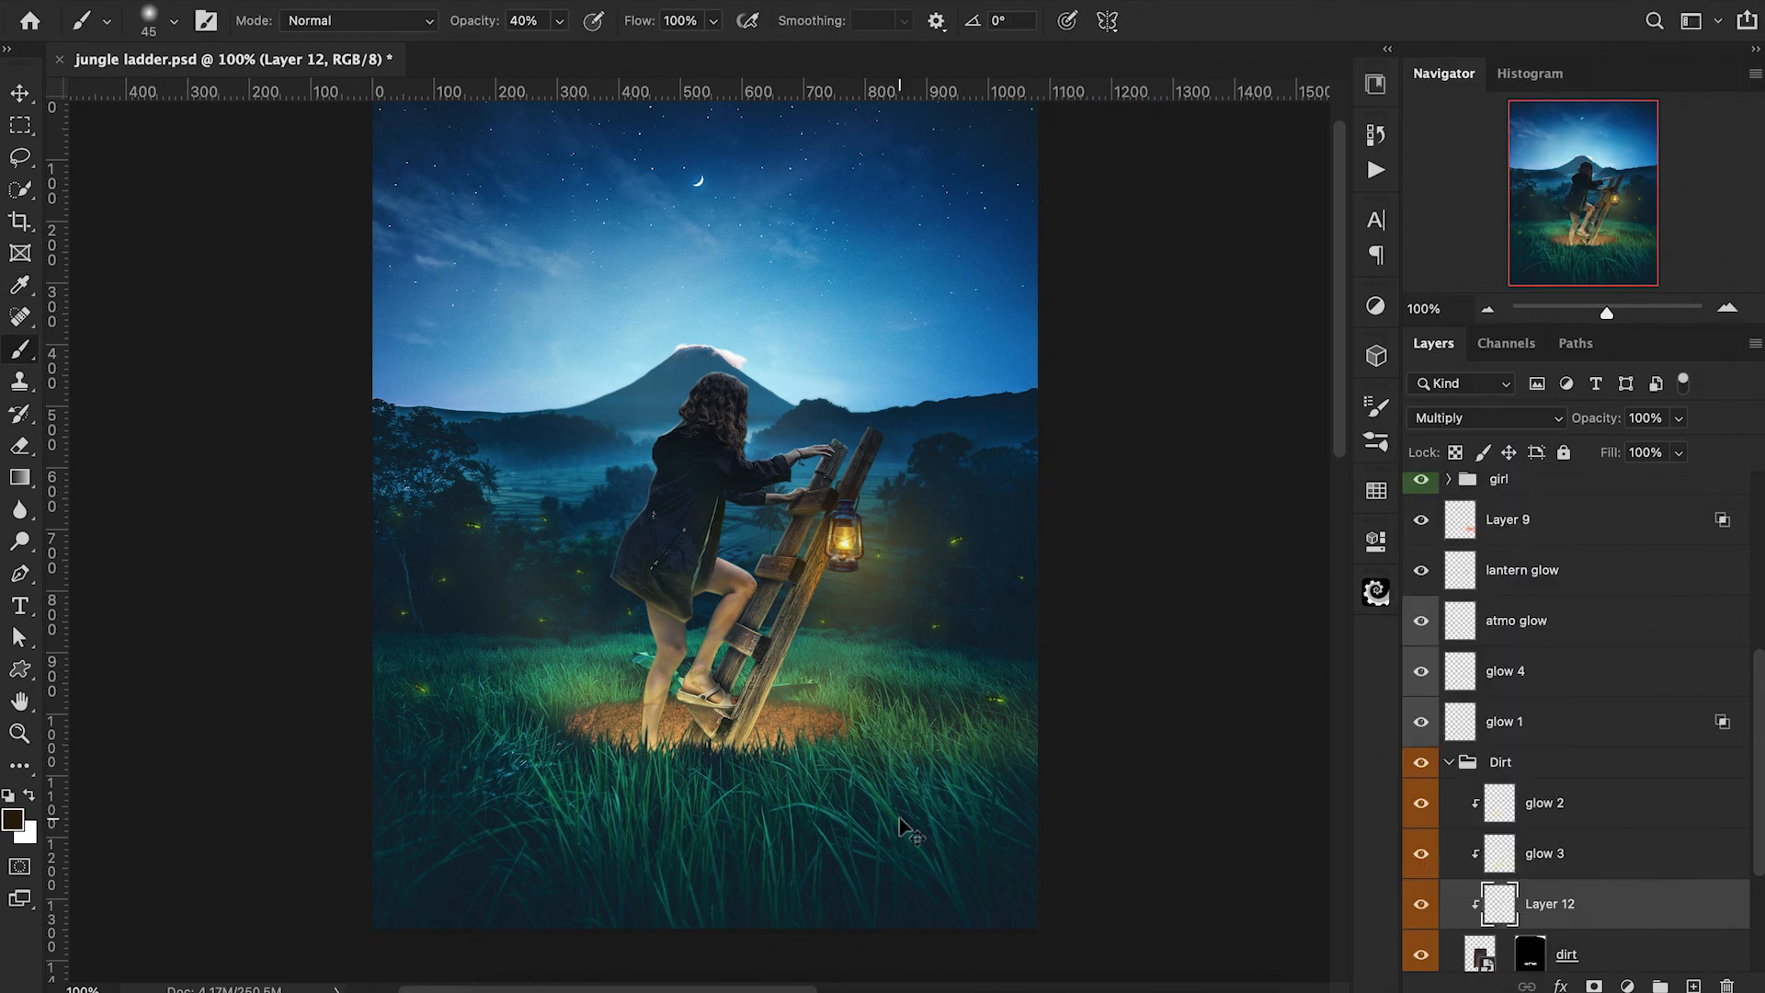
# Paint dark brown shading along the dirt patch's outer edges on Layer 12 with a soft brush at 20% opacity.
pyautogui.press('super+plus')
pyautogui.press('super+plus')
pyautogui.press('[')
pyautogui.press('[')
pyautogui.press('[')
pyautogui.press('[')
pyautogui.press('[')
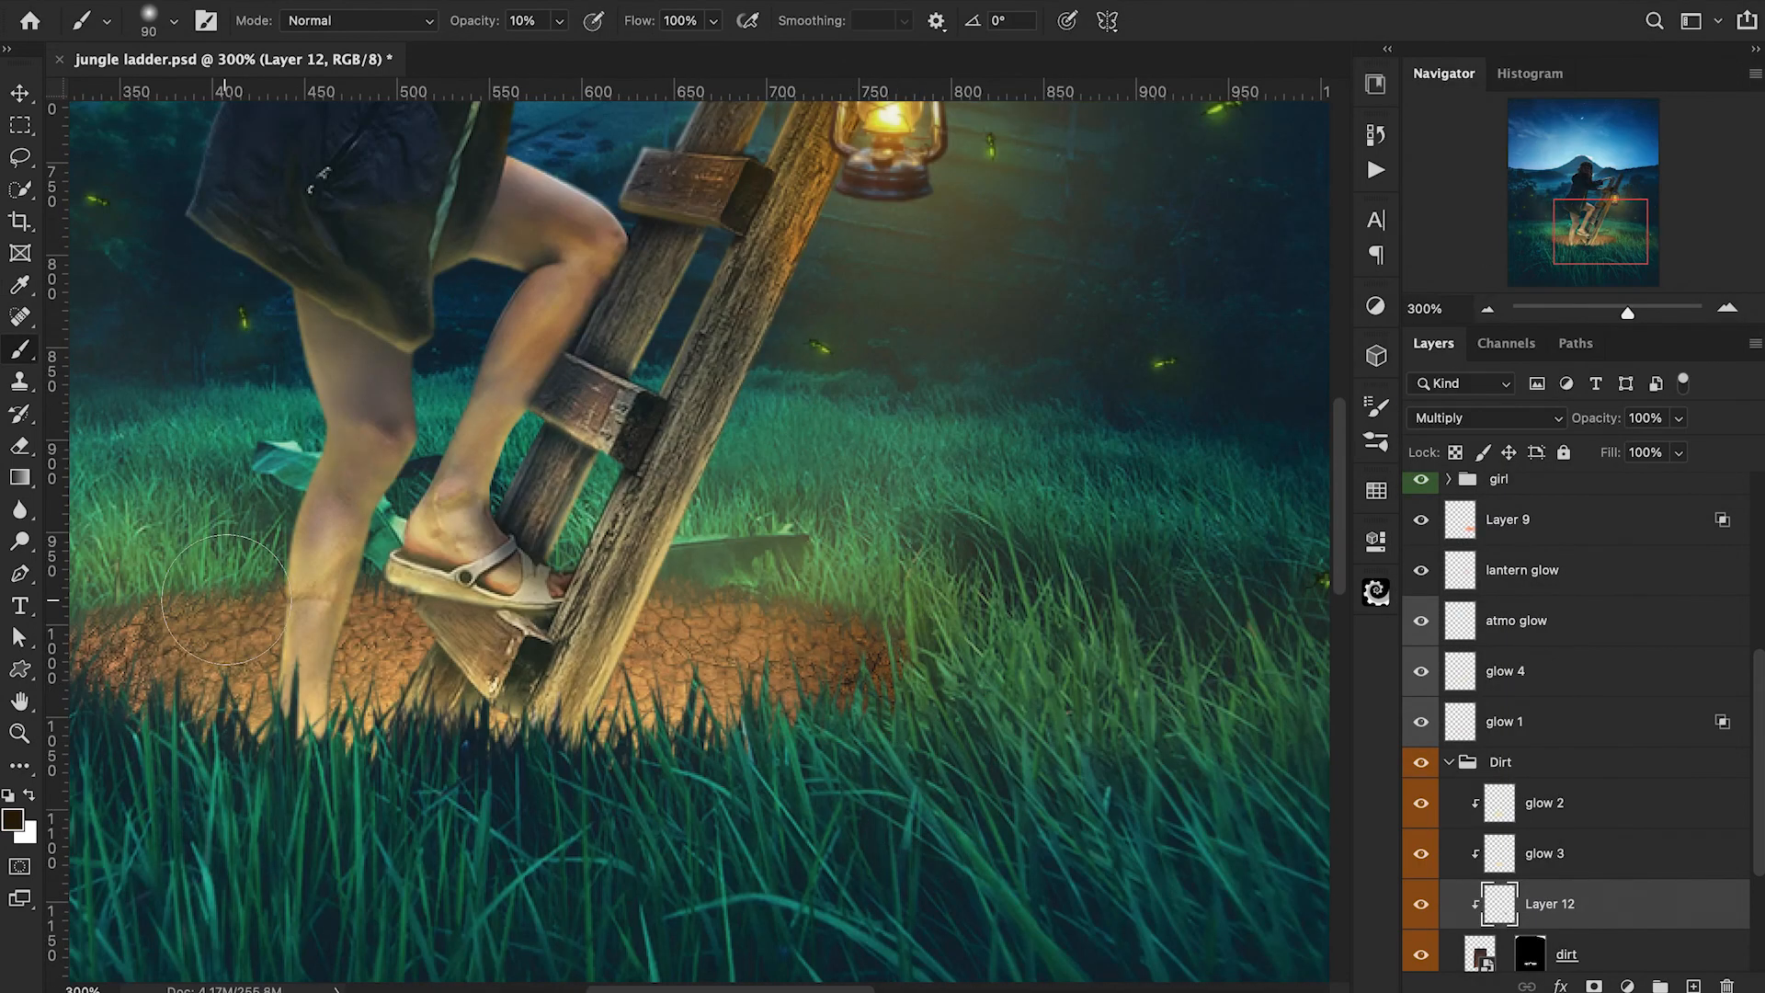
pyautogui.press('2')
pyautogui.hscroll(-5, 215, 582)
pyautogui.press('[')
pyautogui.press('[')
pyautogui.press('[')
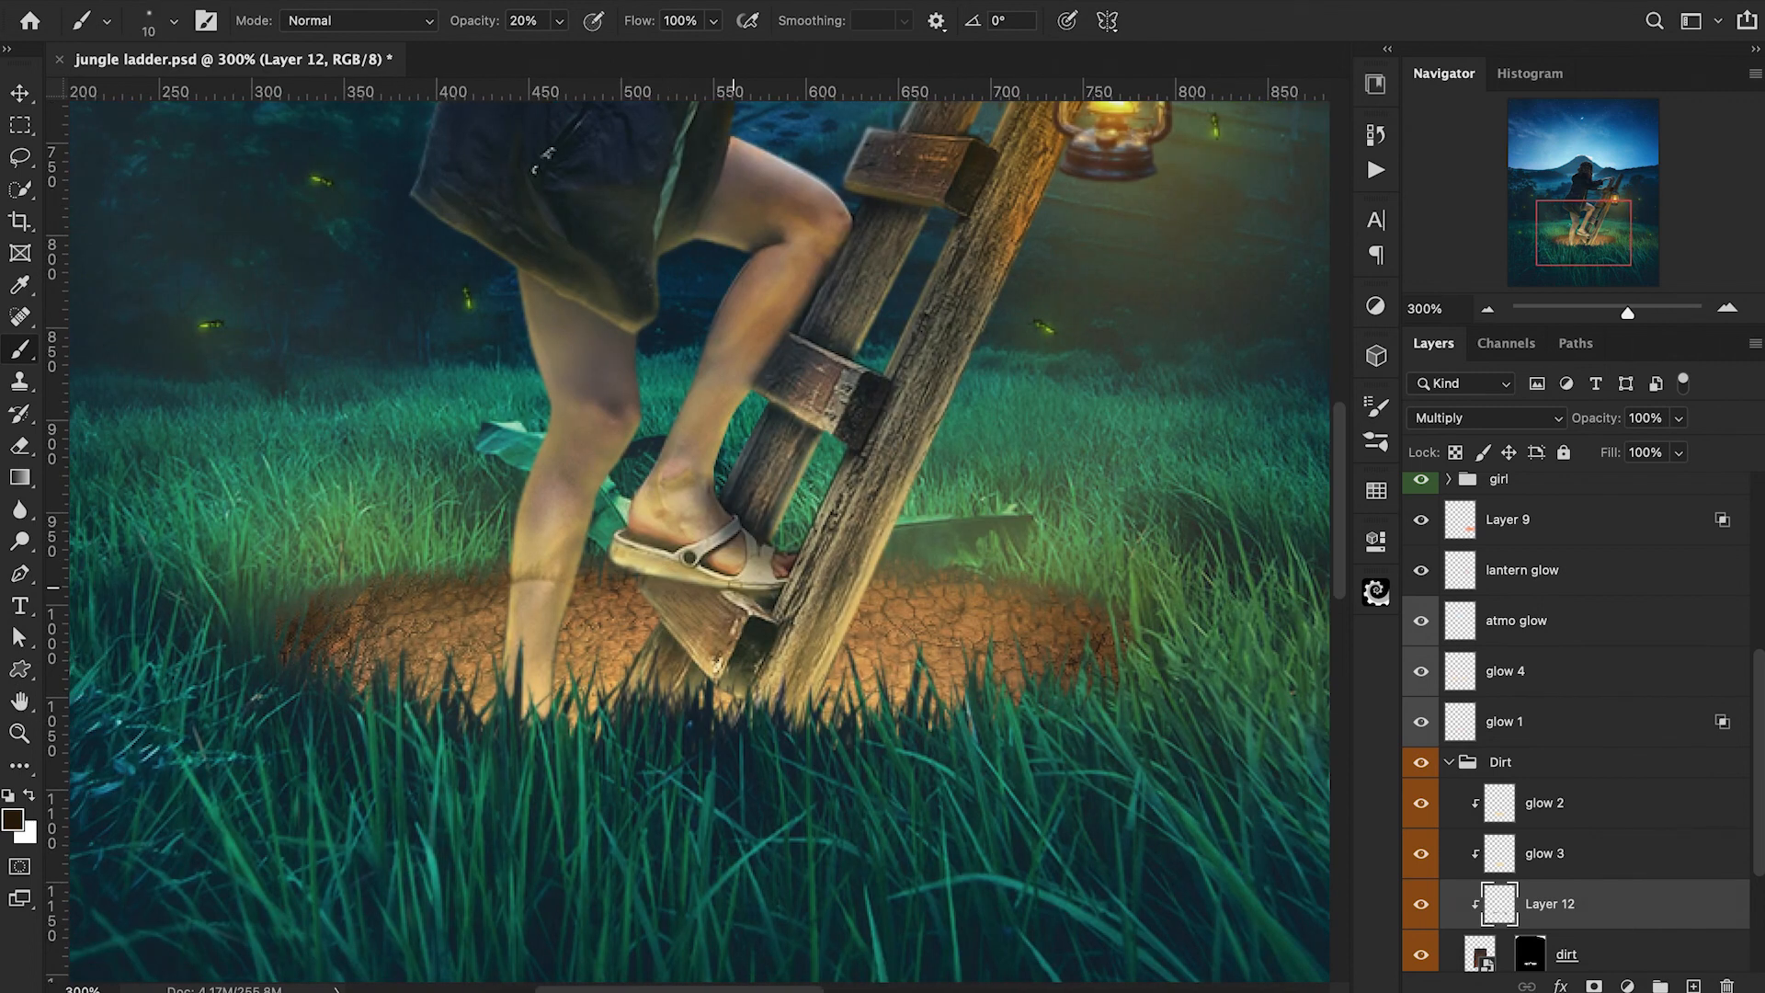
# Deepen the shading on the dirt beside the ladder and around the patch's rim, enlarging the brush from 30 to 50 px.
pyautogui.press('super+equal')
pyautogui.press(']')
pyautogui.press(']')
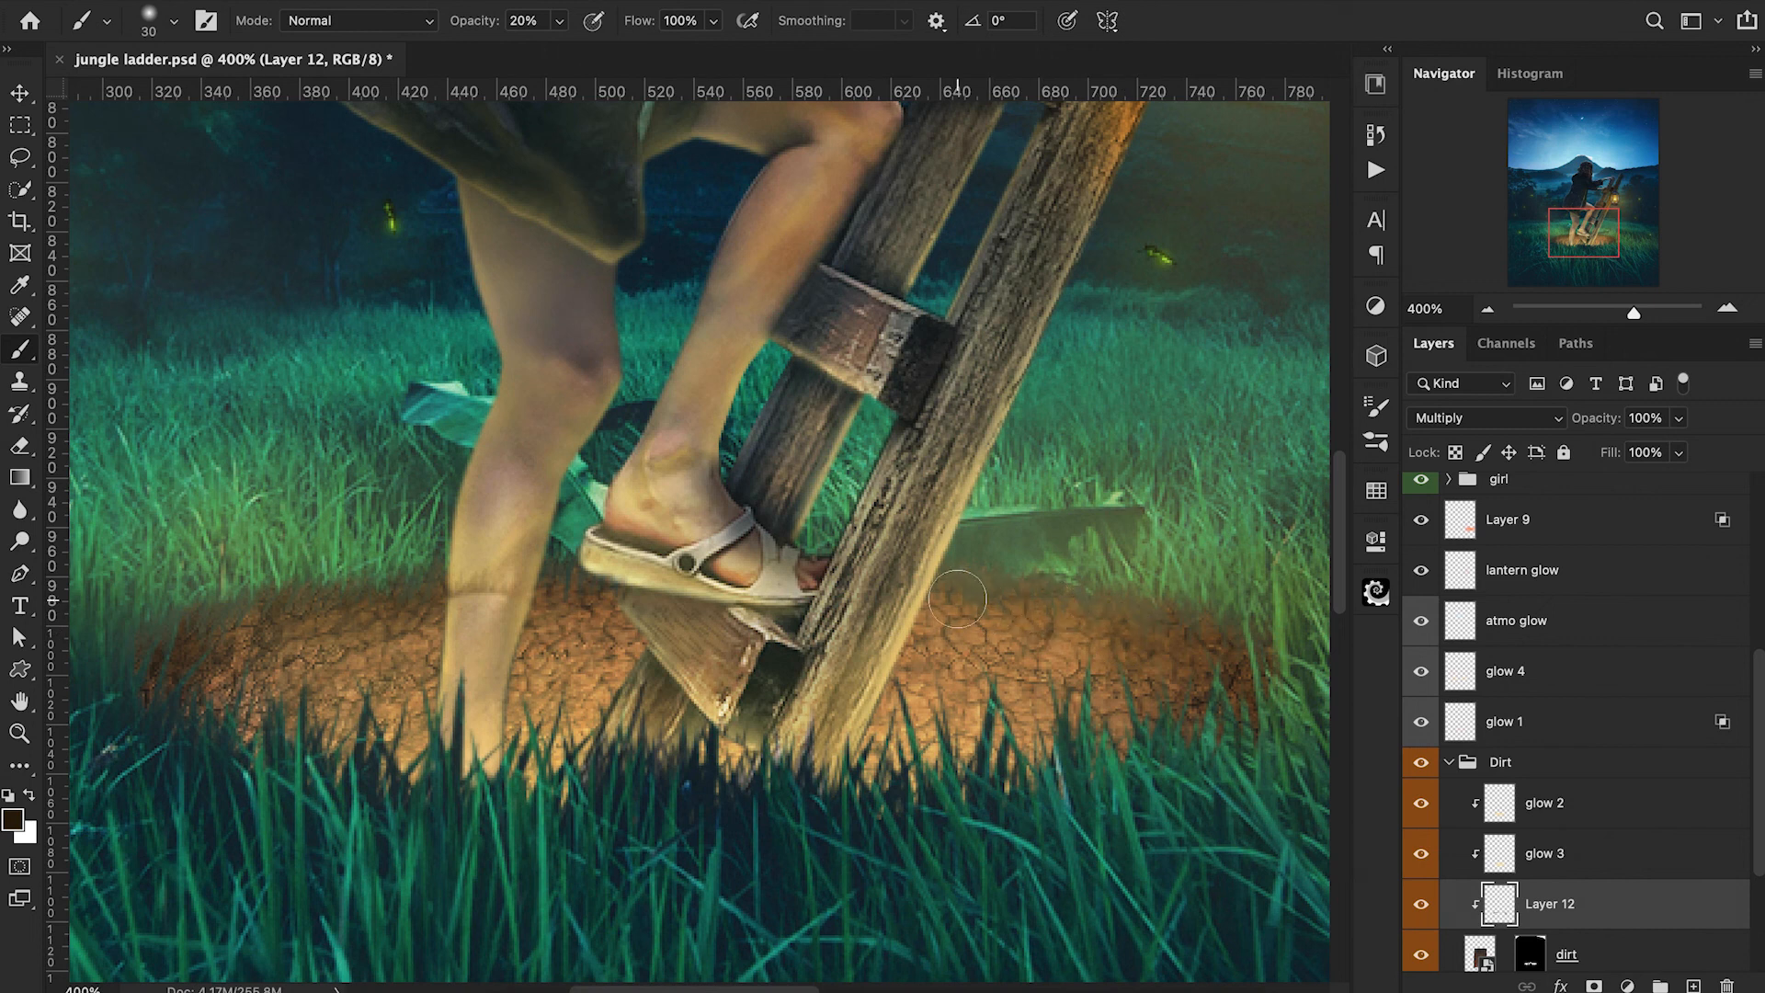
pyautogui.press('super+minus')
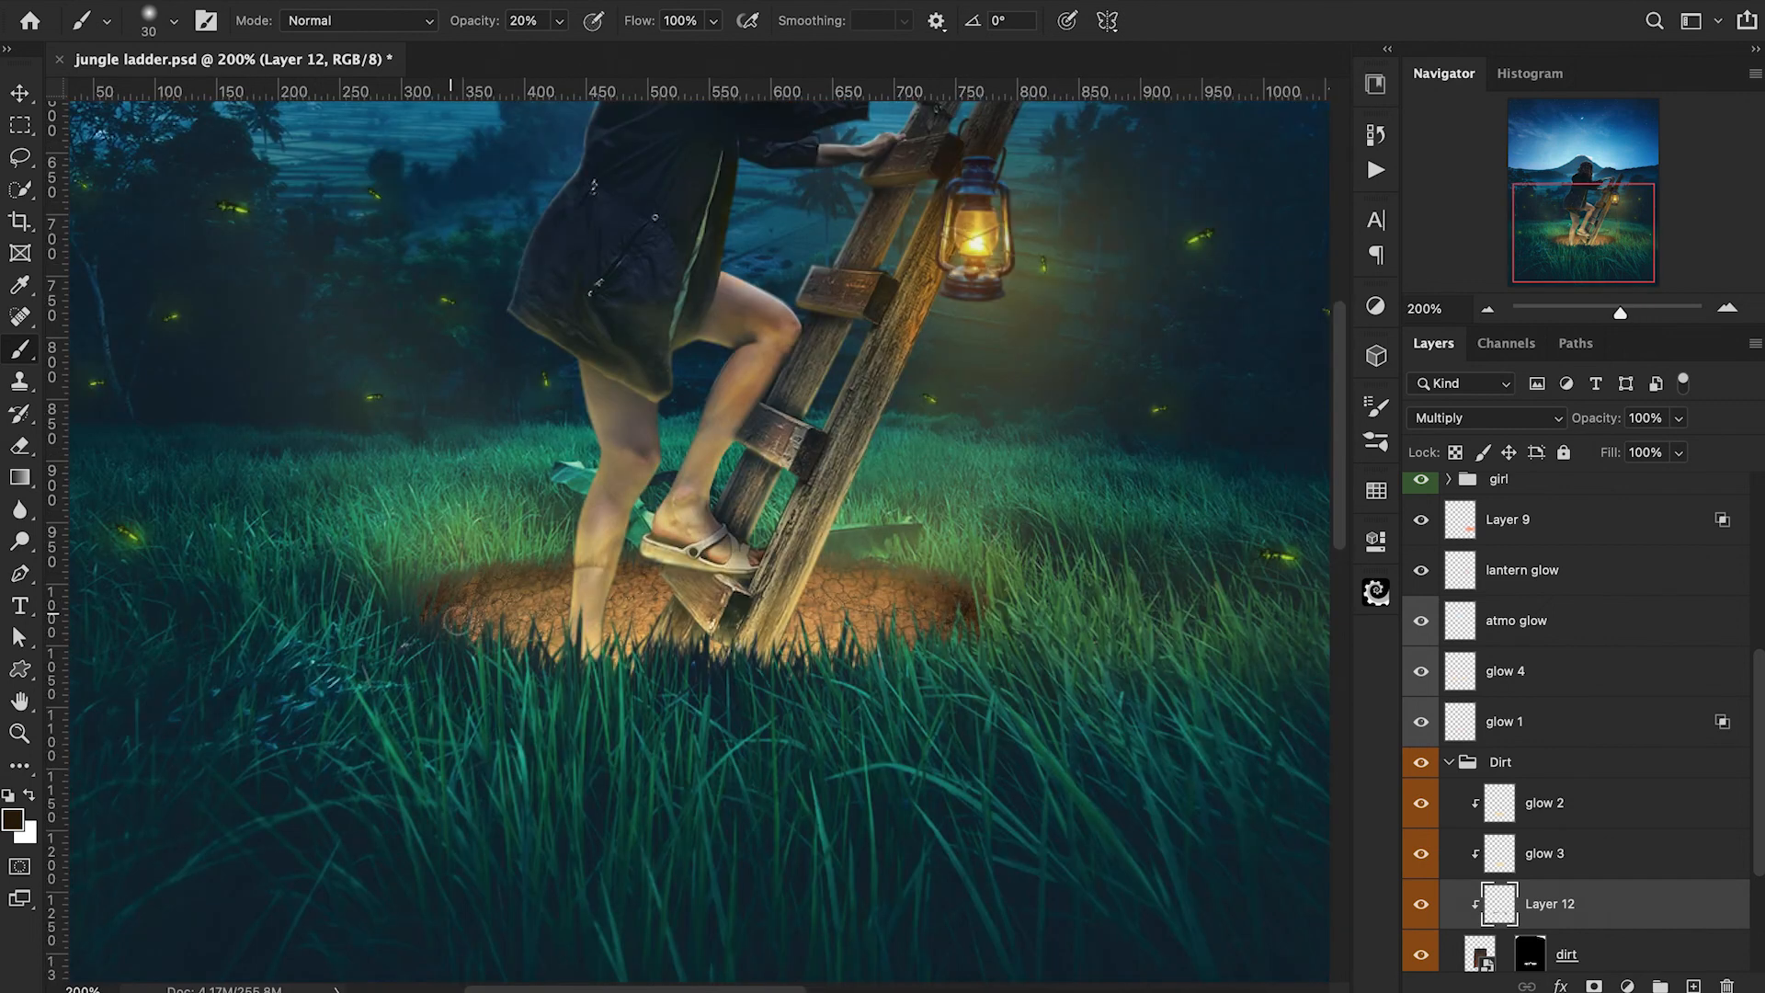
pyautogui.press(']')
pyautogui.press(']')
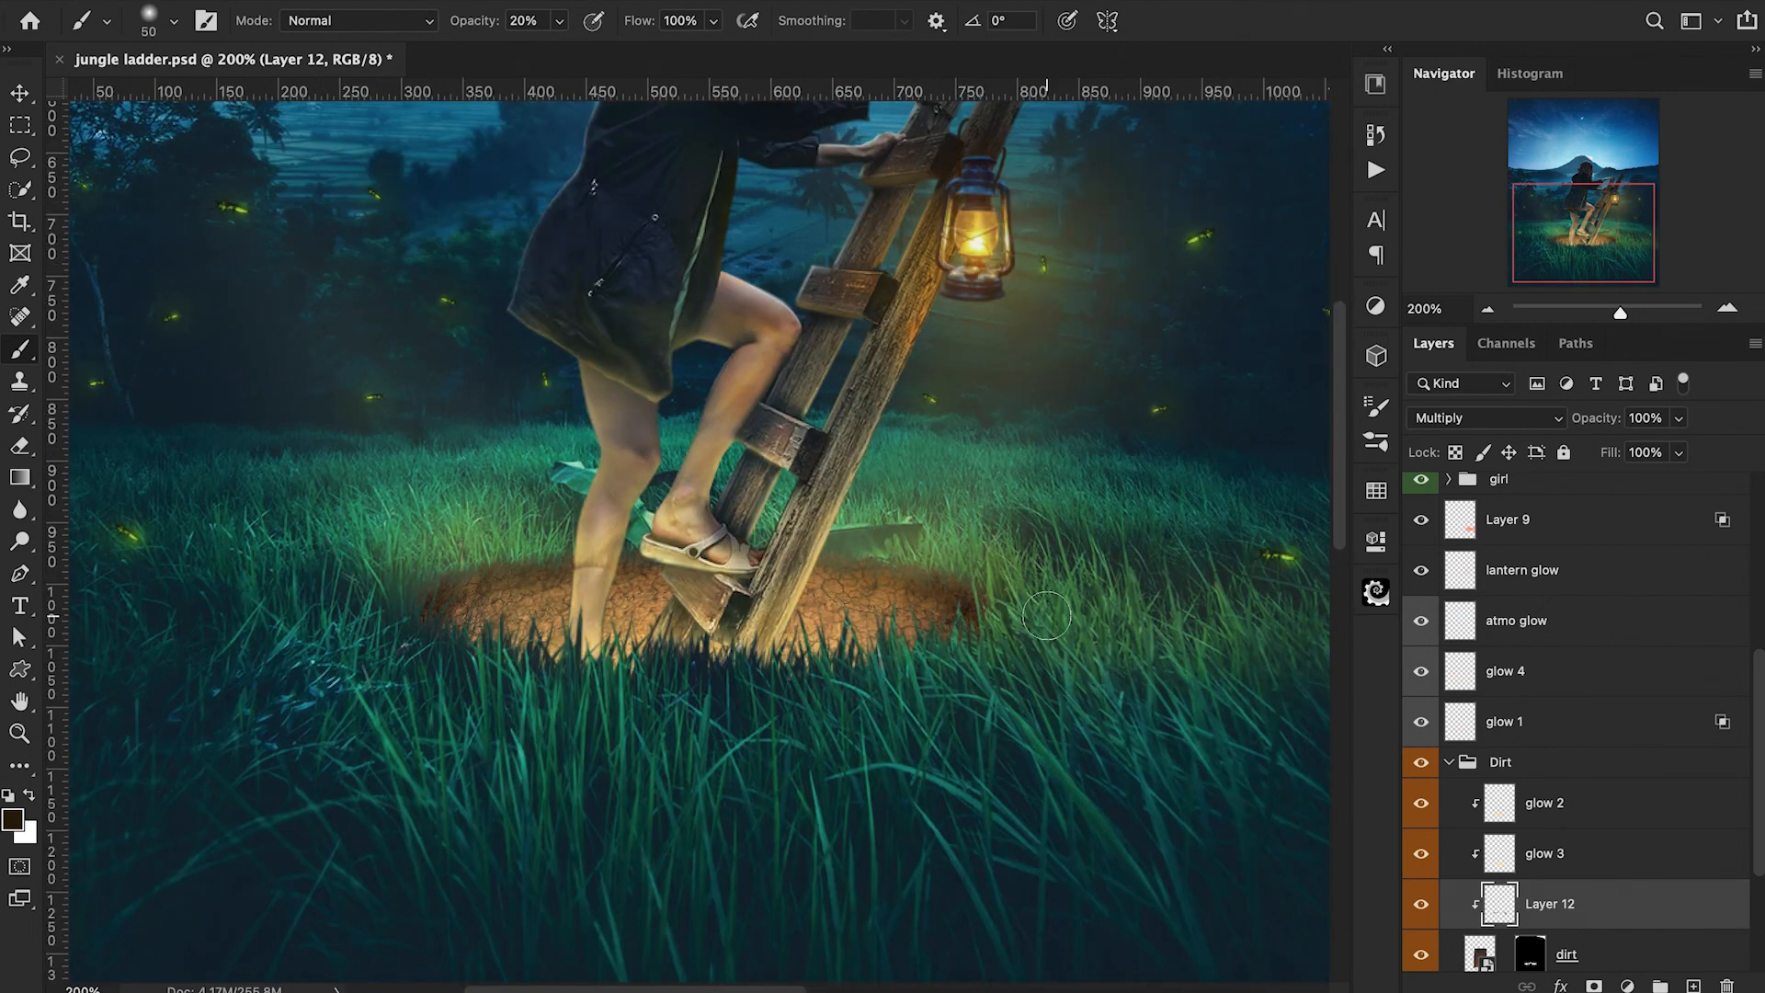
# Limit Layer 12 with Blend If by moving in the underlying layer's dark and light sliders, and apply the layer style.
pyautogui.doubleClick(1601, 899)
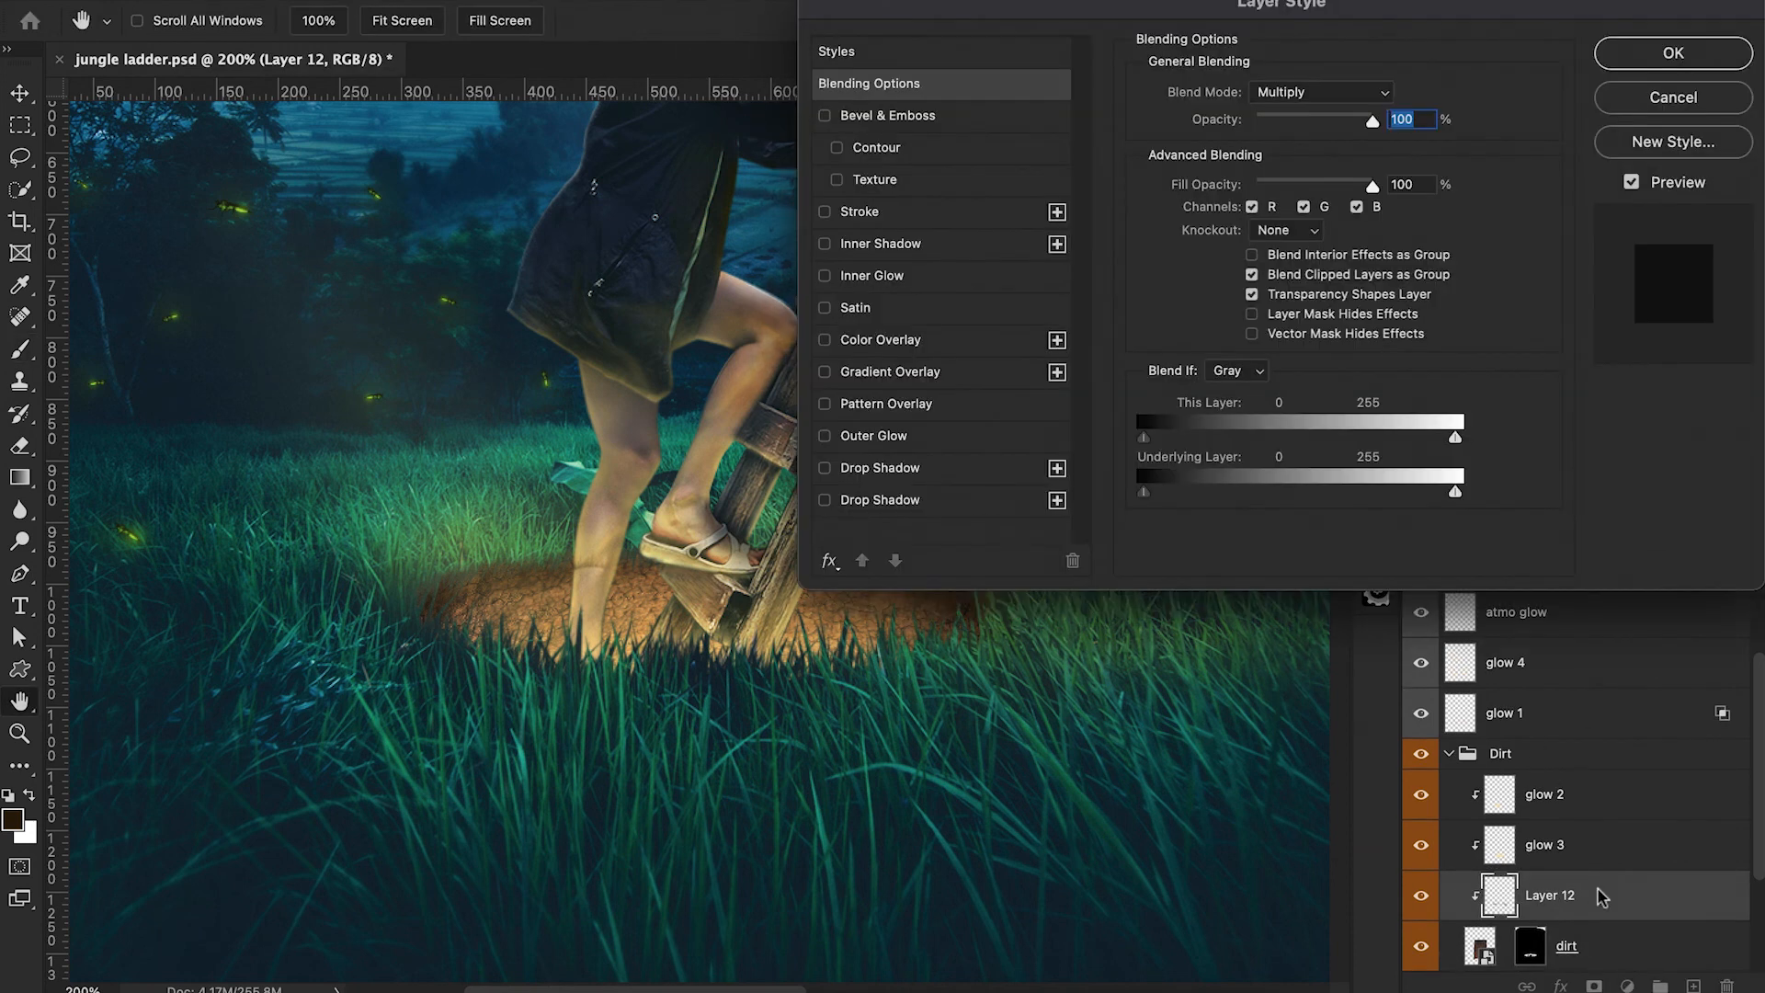
pyautogui.moveTo(1355, 667); pyautogui.dragTo(983, 681)
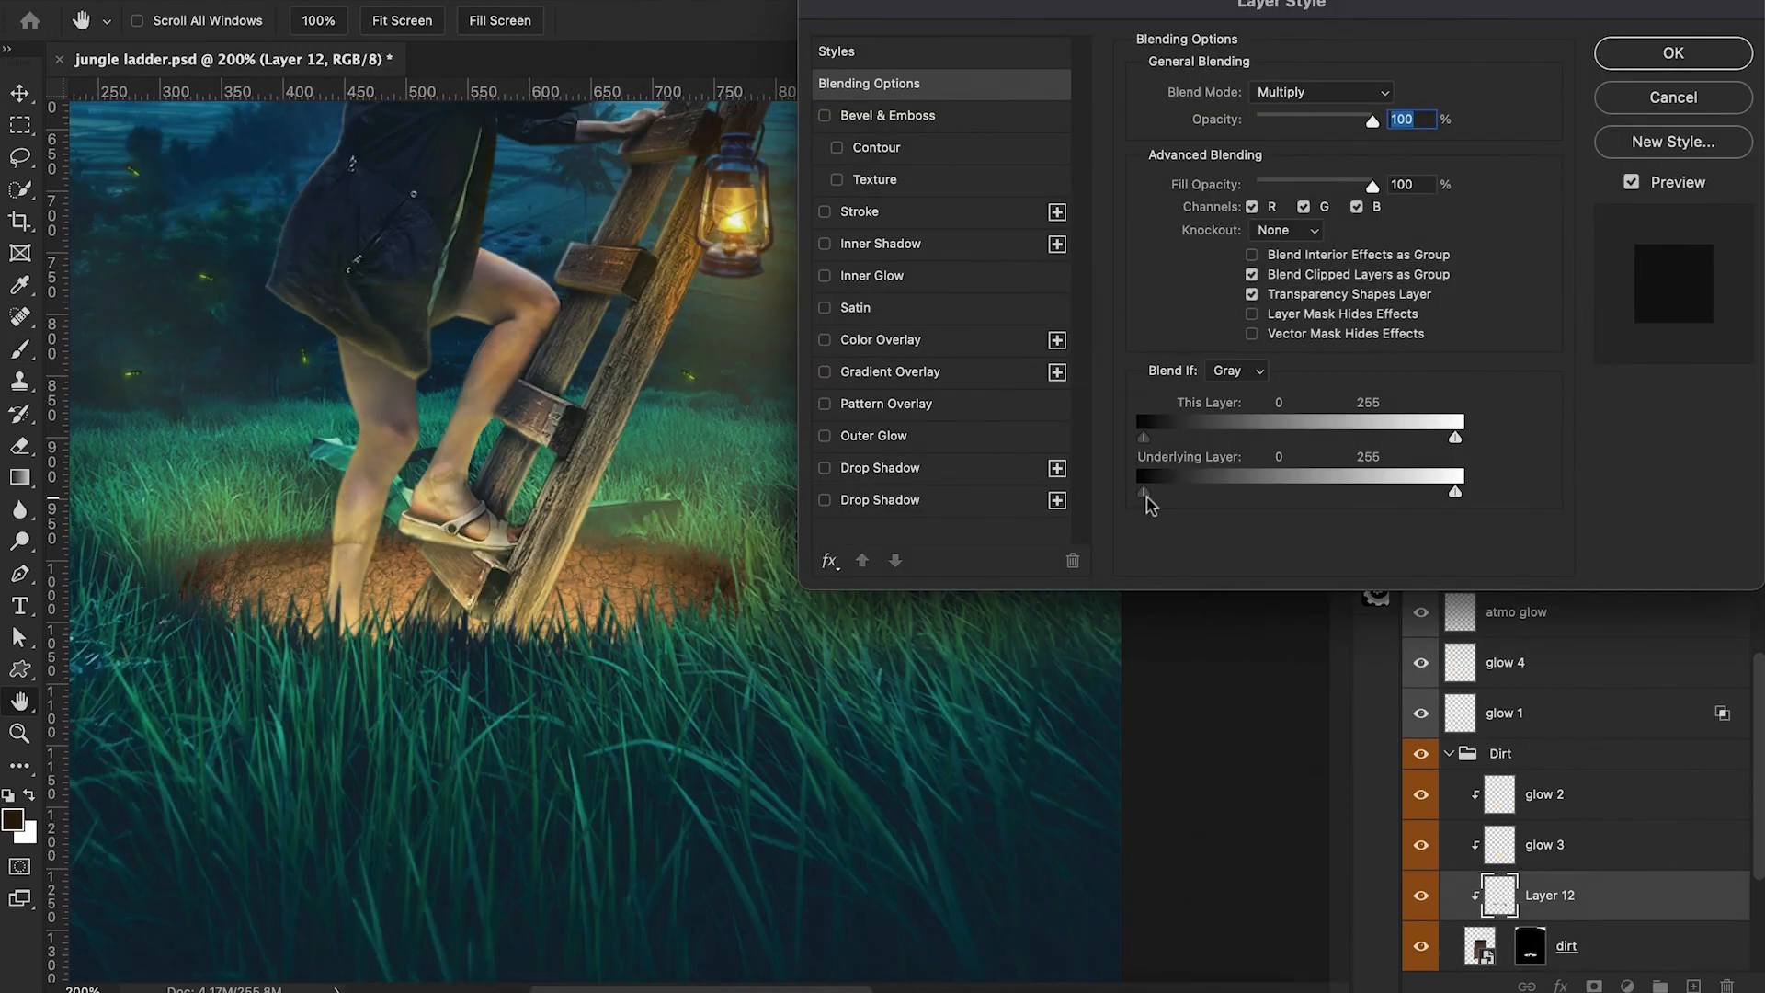
pyautogui.moveTo(1145, 494); pyautogui.dragTo(1210, 502)
pyautogui.moveTo(1455, 494); pyautogui.dragTo(1409, 501)
pyautogui.click(1674, 53)
# Compare the dirt with and without Layer 12's shading and lower the layer's opacity to 65%.
pyautogui.click(1421, 896)
pyautogui.click(1421, 896)
pyautogui.moveTo(1585, 430)
pyautogui.mouseDown()
pyautogui.moveTo(1562, 432)
pyautogui.moveTo(1580, 424)
pyautogui.mouseUp()
pyautogui.press('super+minus')
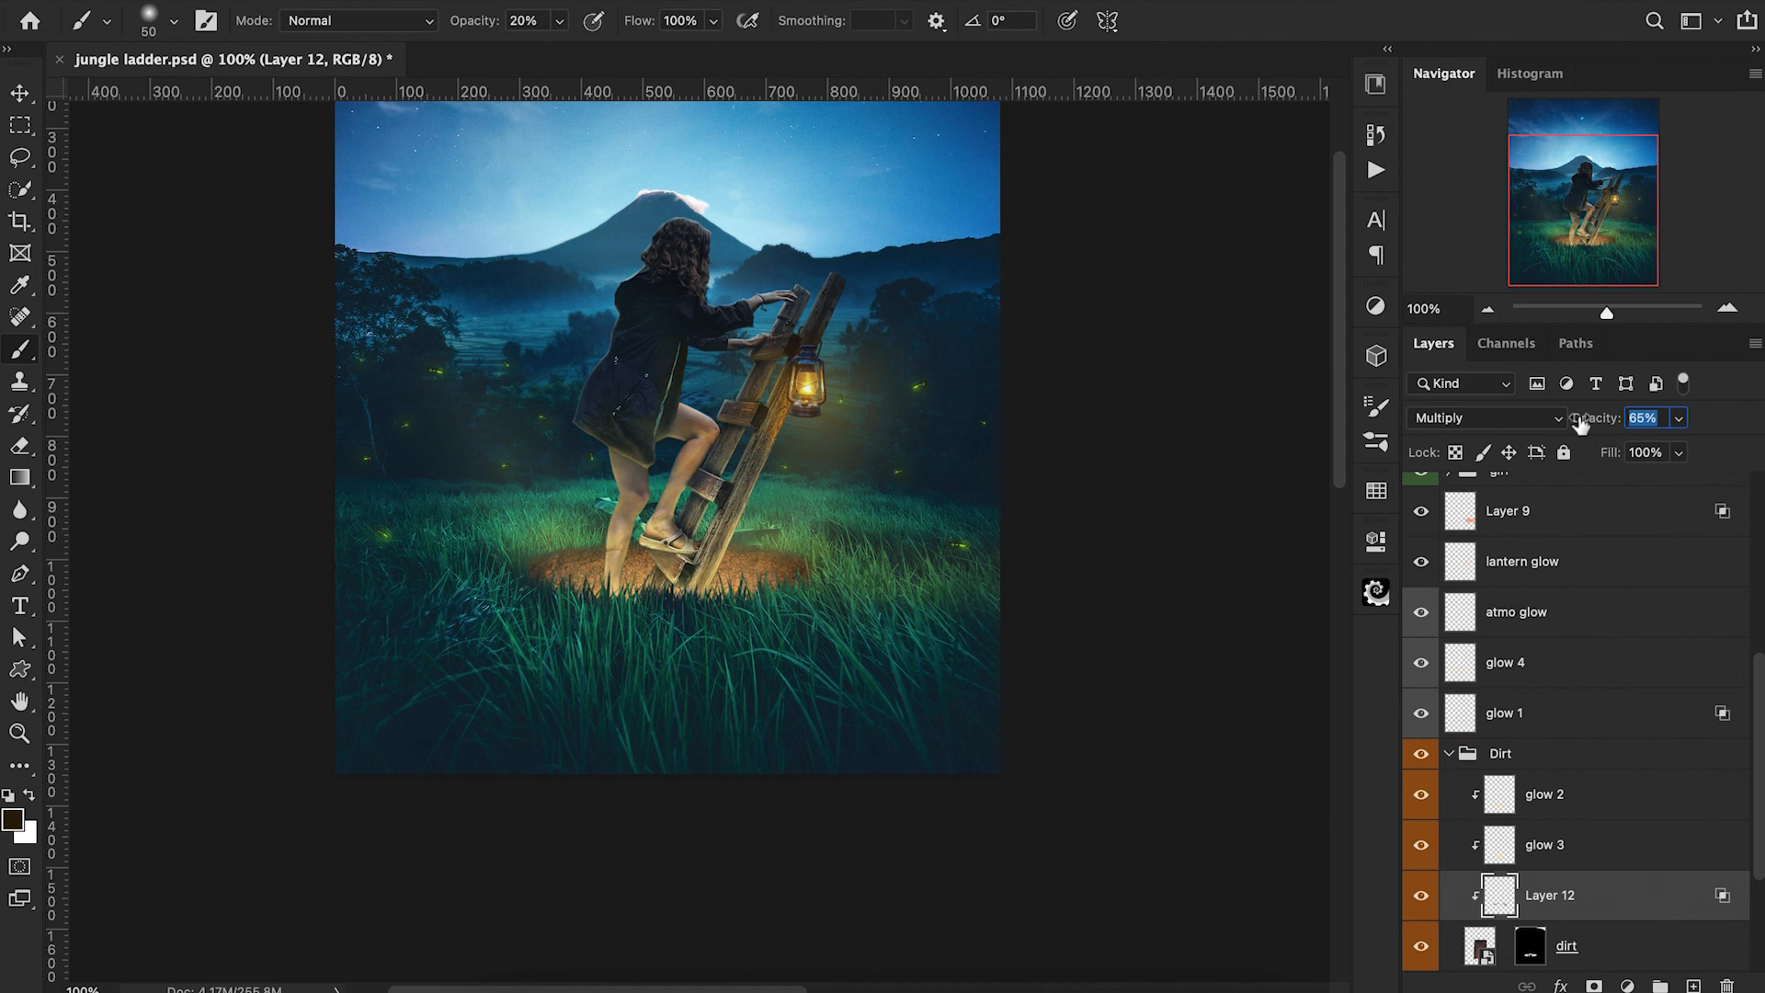
pyautogui.press('Return')
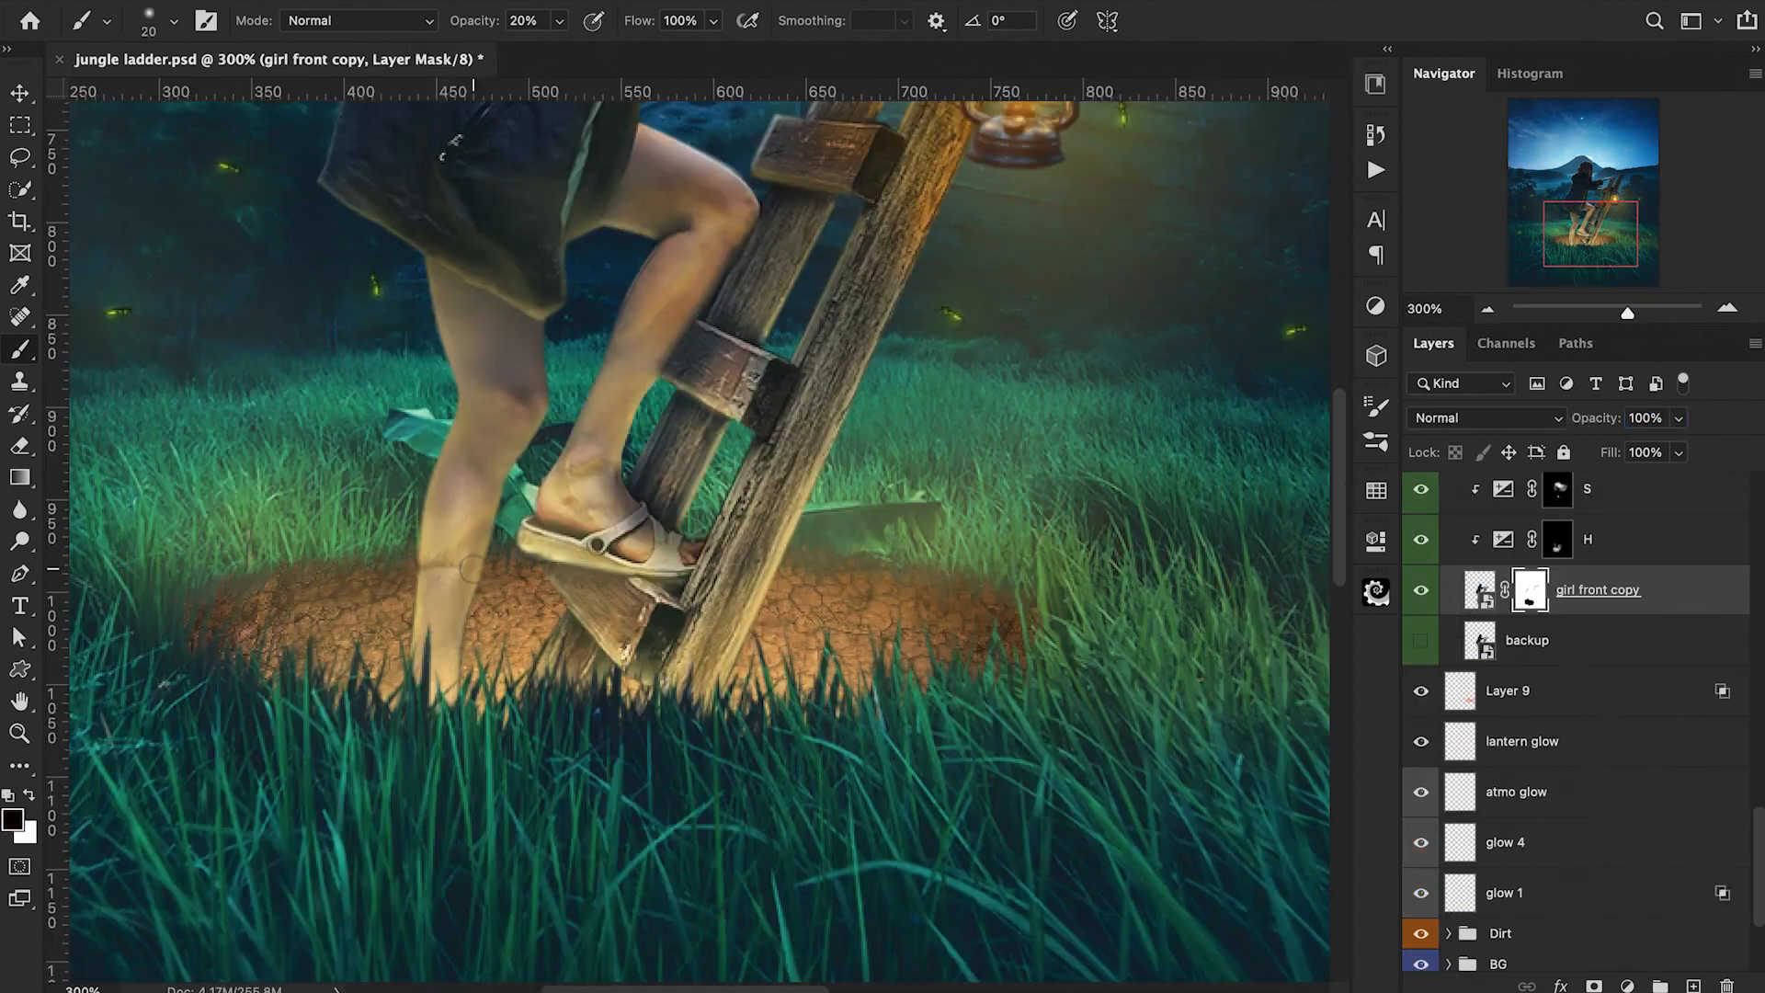
# Refine the girl front copy layer mask around the standing leg with a white brush at 50% opacity.
pyautogui.press('x')
pyautogui.press('5')
pyautogui.press(']')
pyautogui.press(']')
pyautogui.press(']')
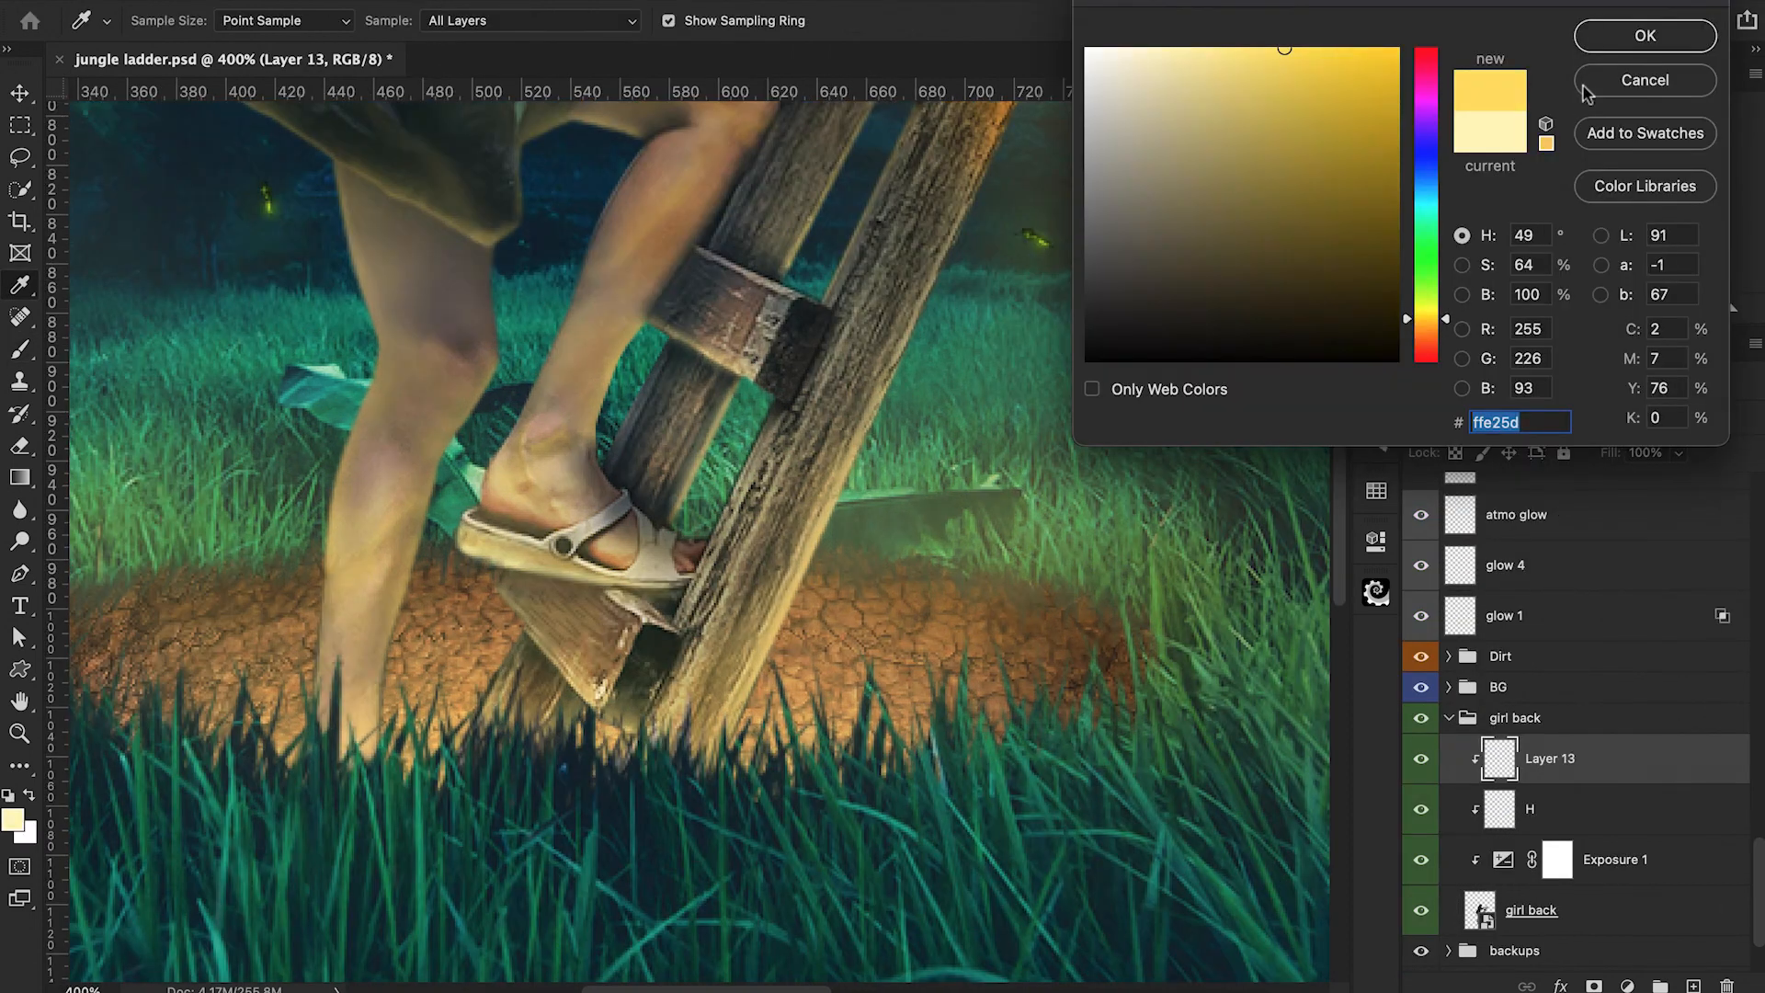
# Set the foreground color to yellow ffe25d and paint warm light on the standing leg on Layer 13, using 40% and 10% brush opacity.
pyautogui.press('Return')
pyautogui.press('[')
pyautogui.press('[')
pyautogui.press('4')
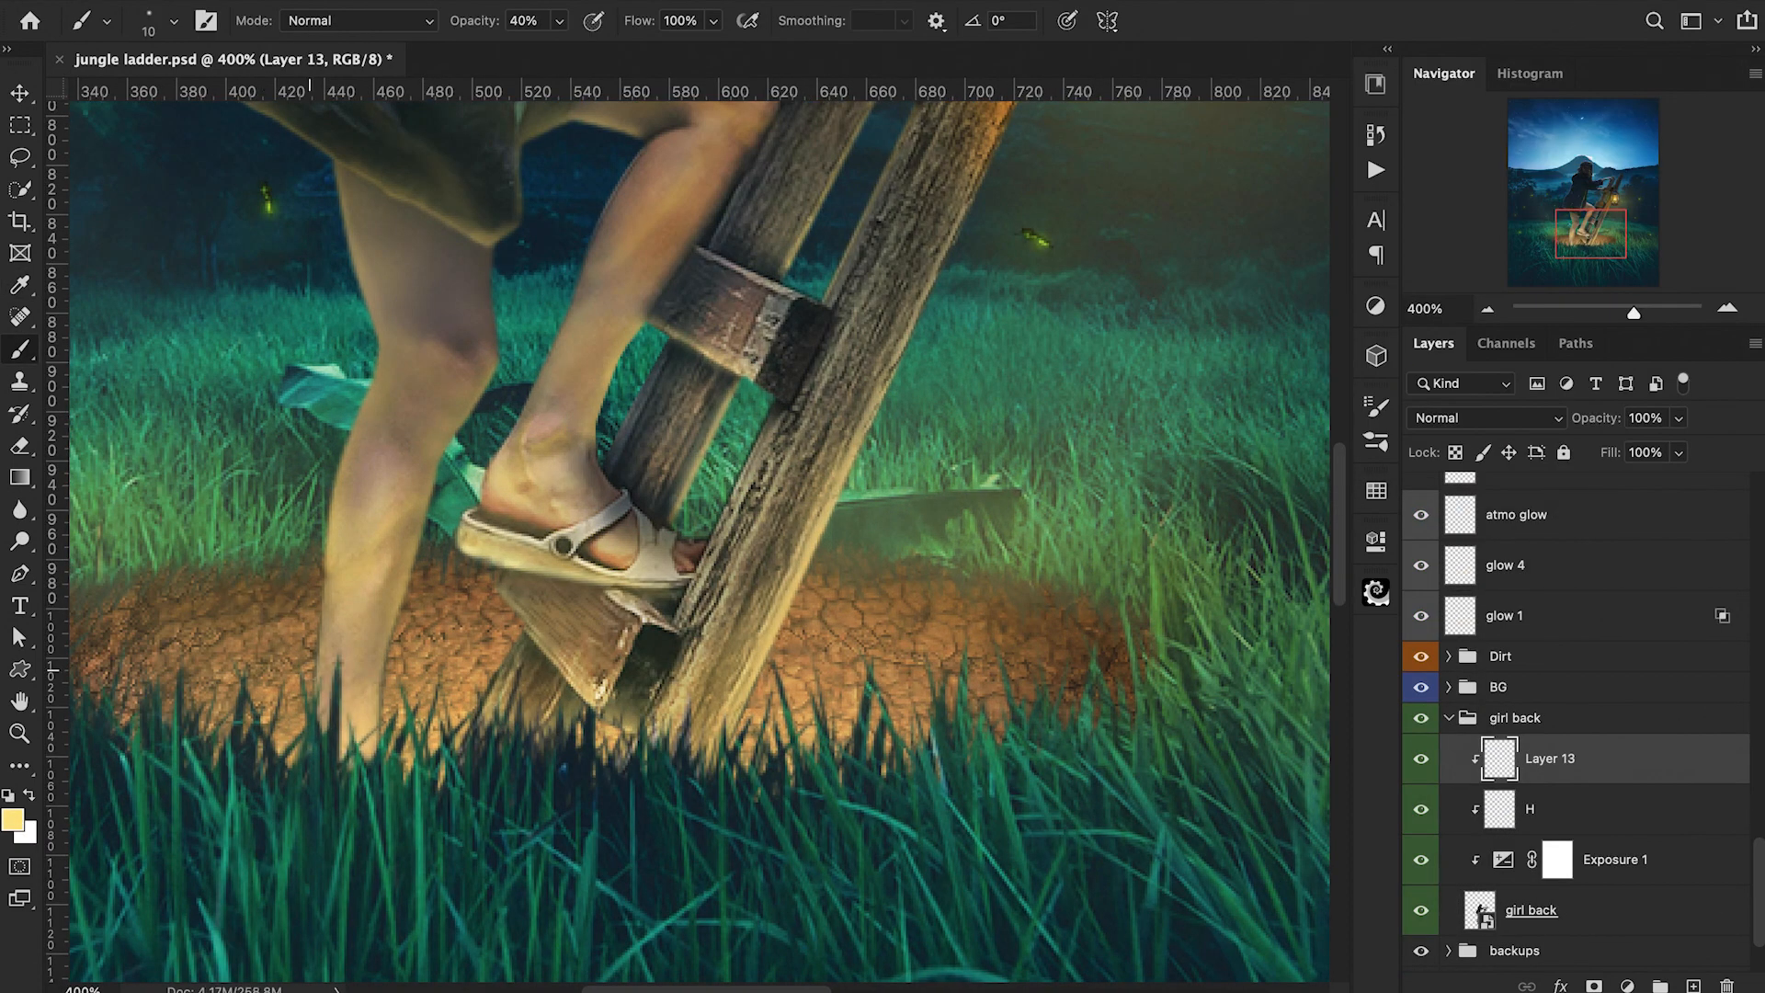
pyautogui.press(']')
pyautogui.press(']')
pyautogui.press(']')
pyautogui.press(']')
pyautogui.press(']')
pyautogui.press('1')
# Add a new layer directly above Color Fill 3 and stamp all visible layers into it.
pyautogui.scroll(10, 1582, 736)
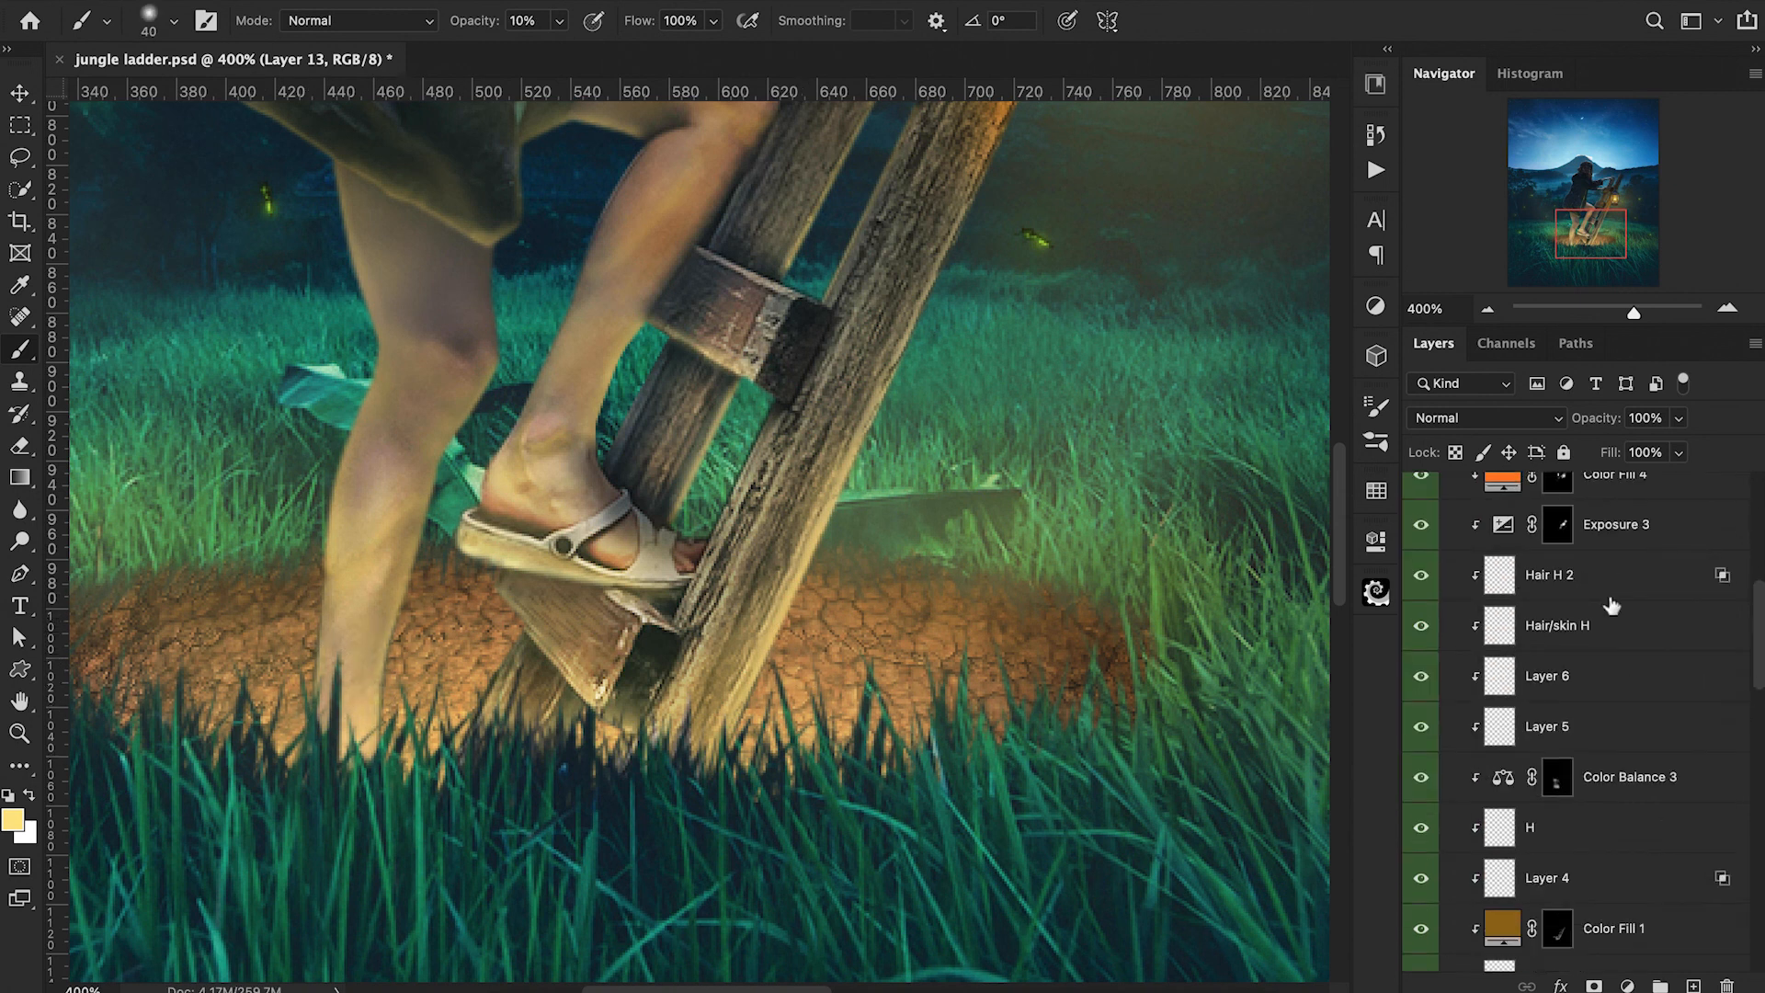
pyautogui.click(1563, 575)
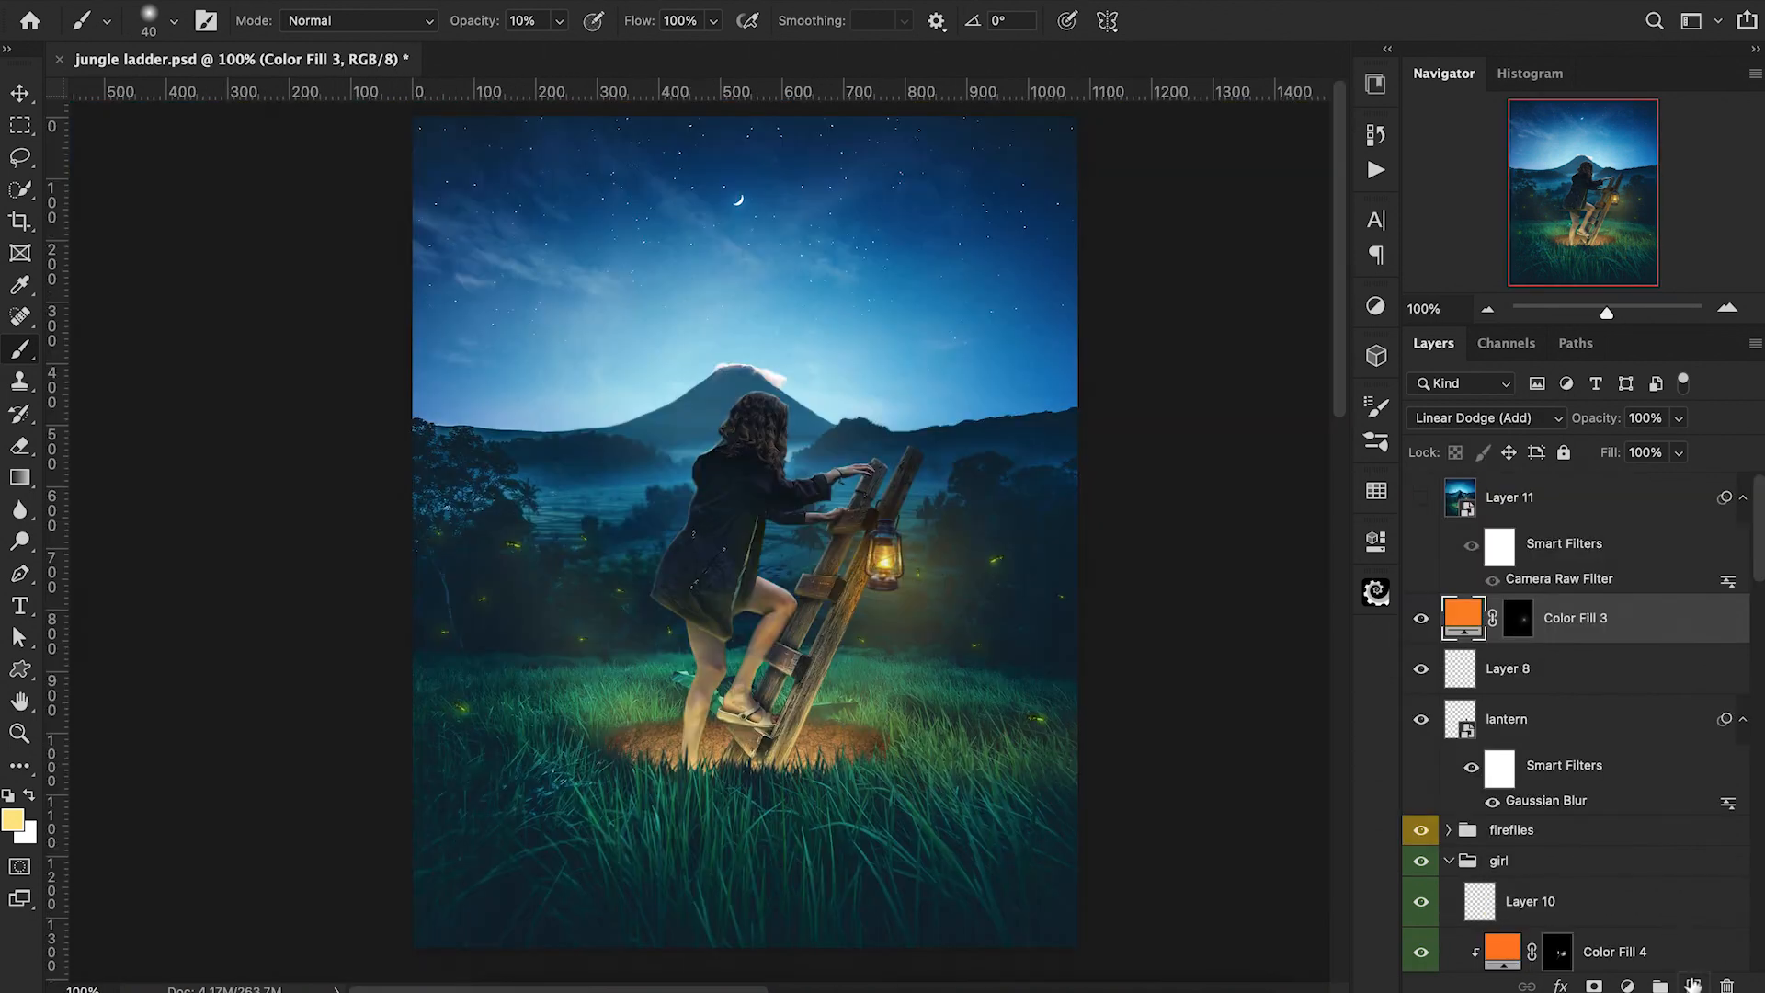
pyautogui.click(1693, 985)
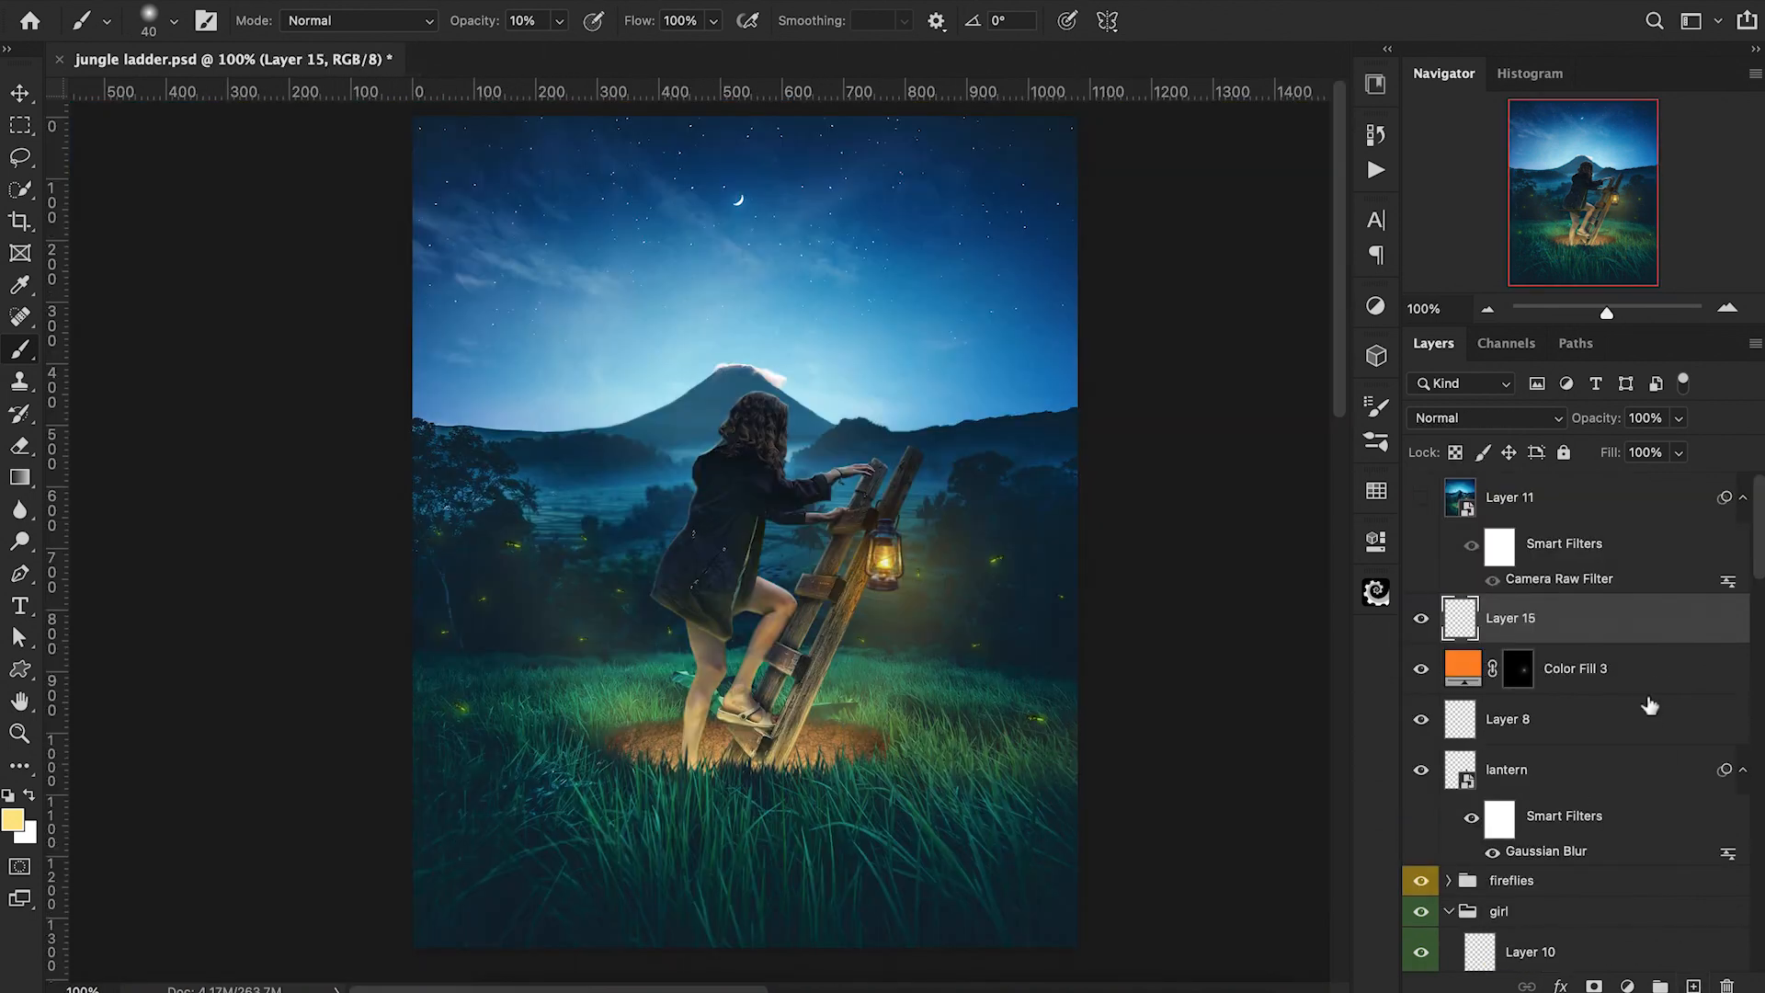
pyautogui.press('super+alt+shift+e')
# Convert Layer 15 to a smart object and copy Layer 11's Camera Raw Filter onto it.
pyautogui.rightClick(1604, 634)
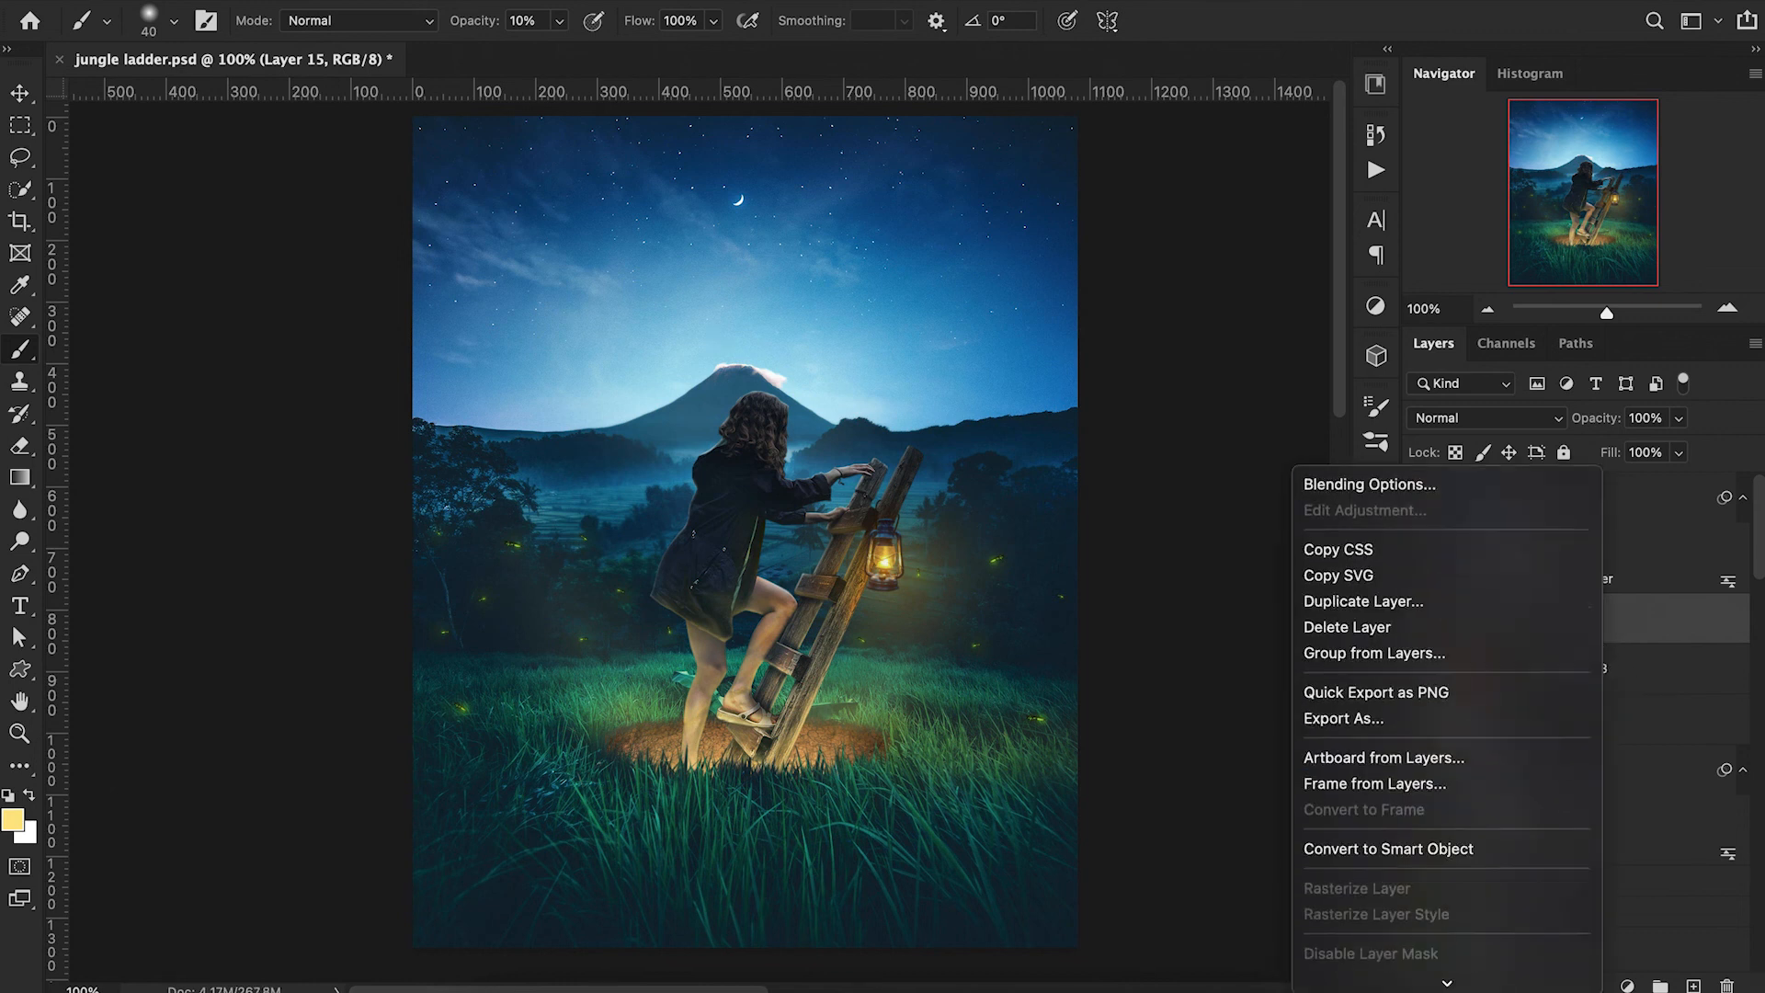
pyautogui.click(1484, 772)
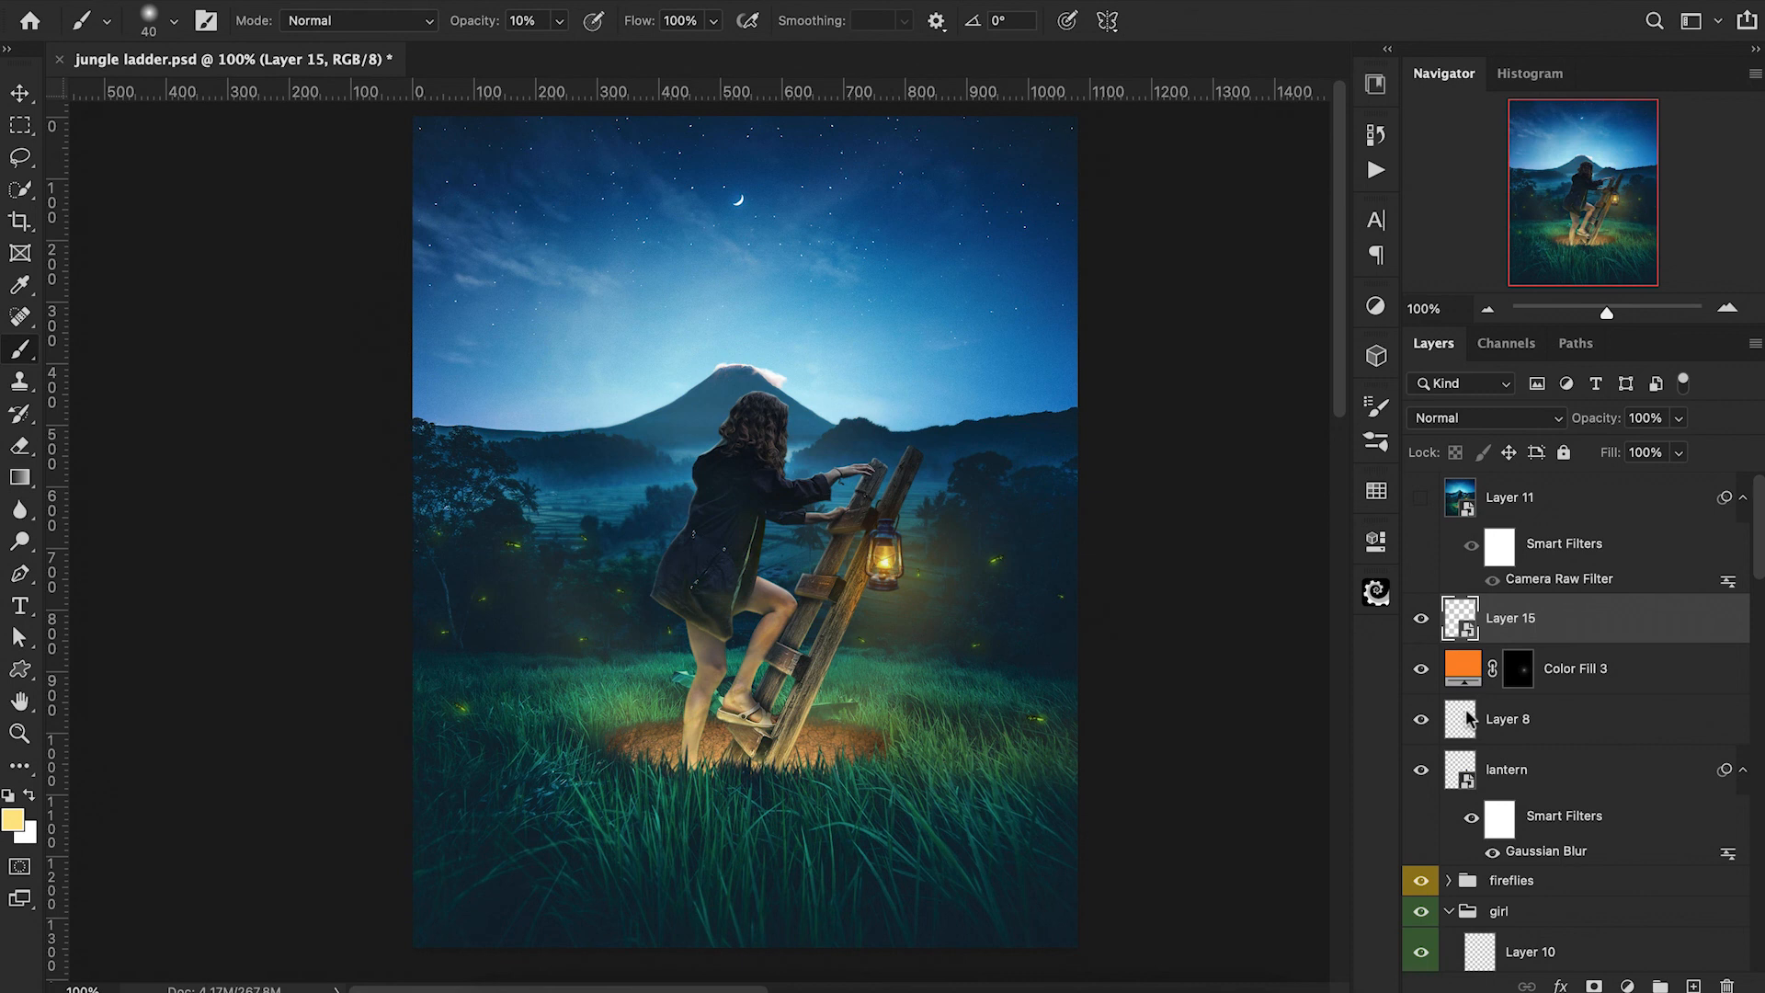
pyautogui.moveTo(1533, 585); pyautogui.dragTo(1554, 625)
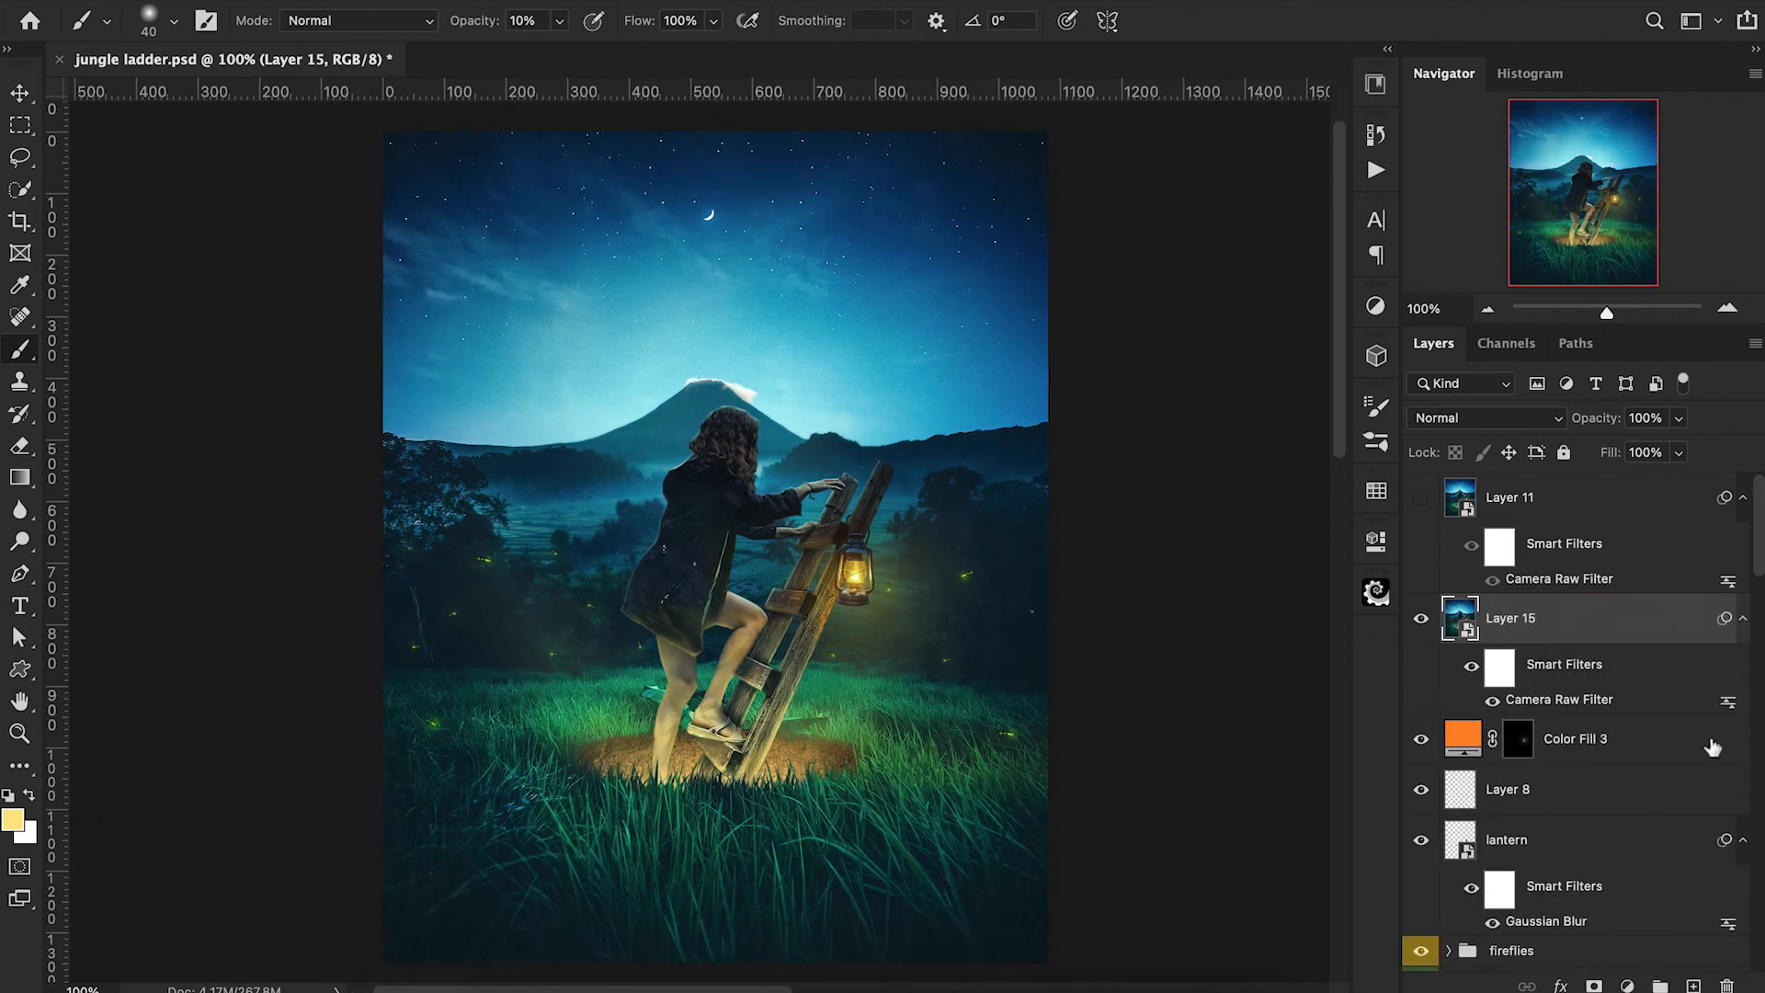